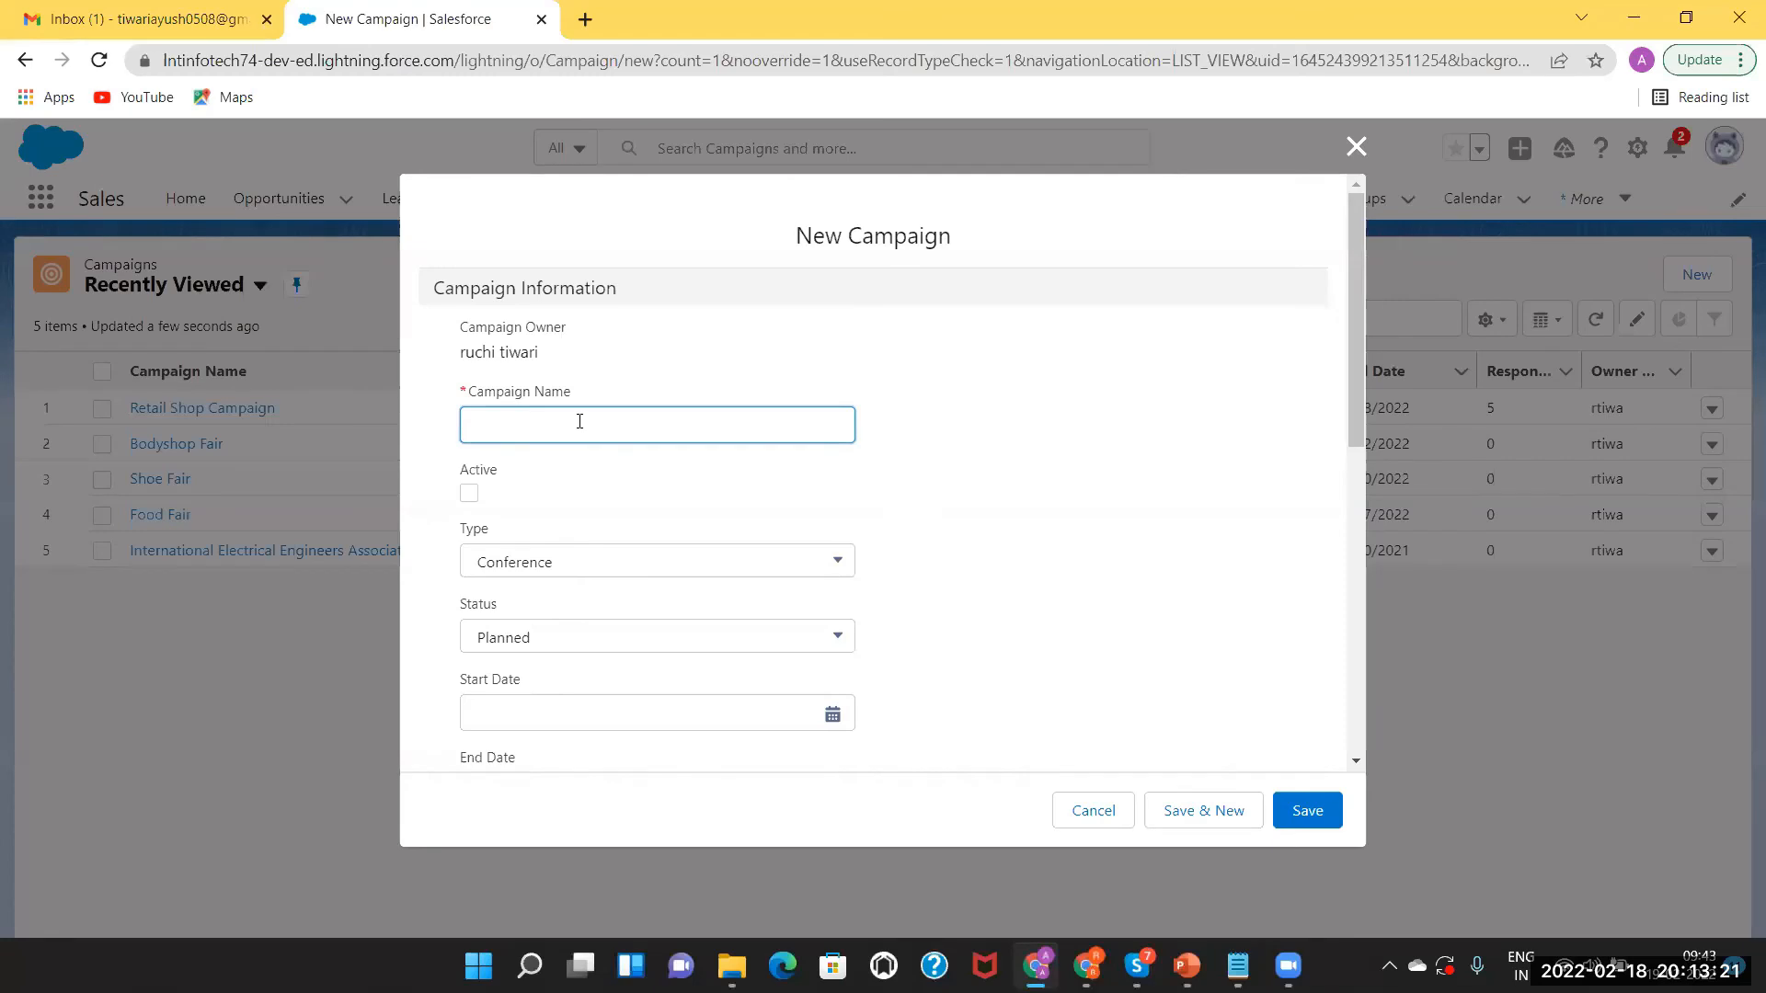
Name the campaign 'Bike Trade', set Type to Trade Show and keep Status at Planned.
{"action": "type", "text": "Bik"}
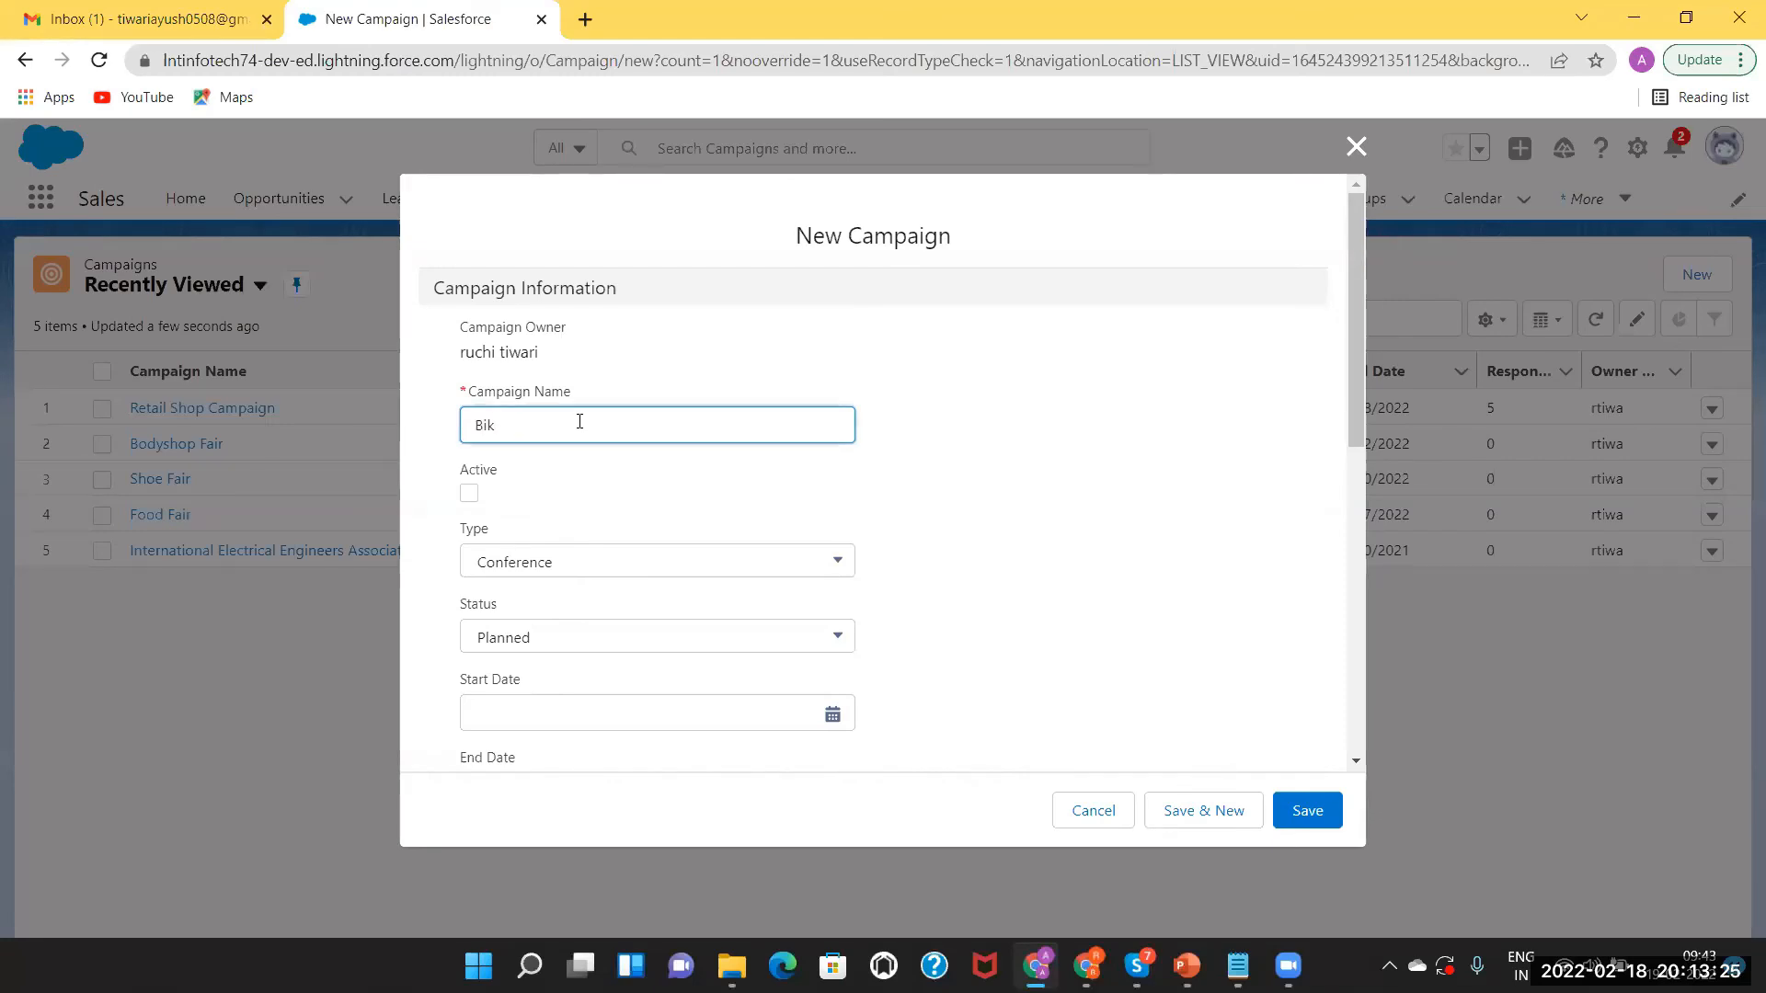
{"action": "type", "text": "e Trade"}
{"action": "left_click", "coordinate": [552, 576]}
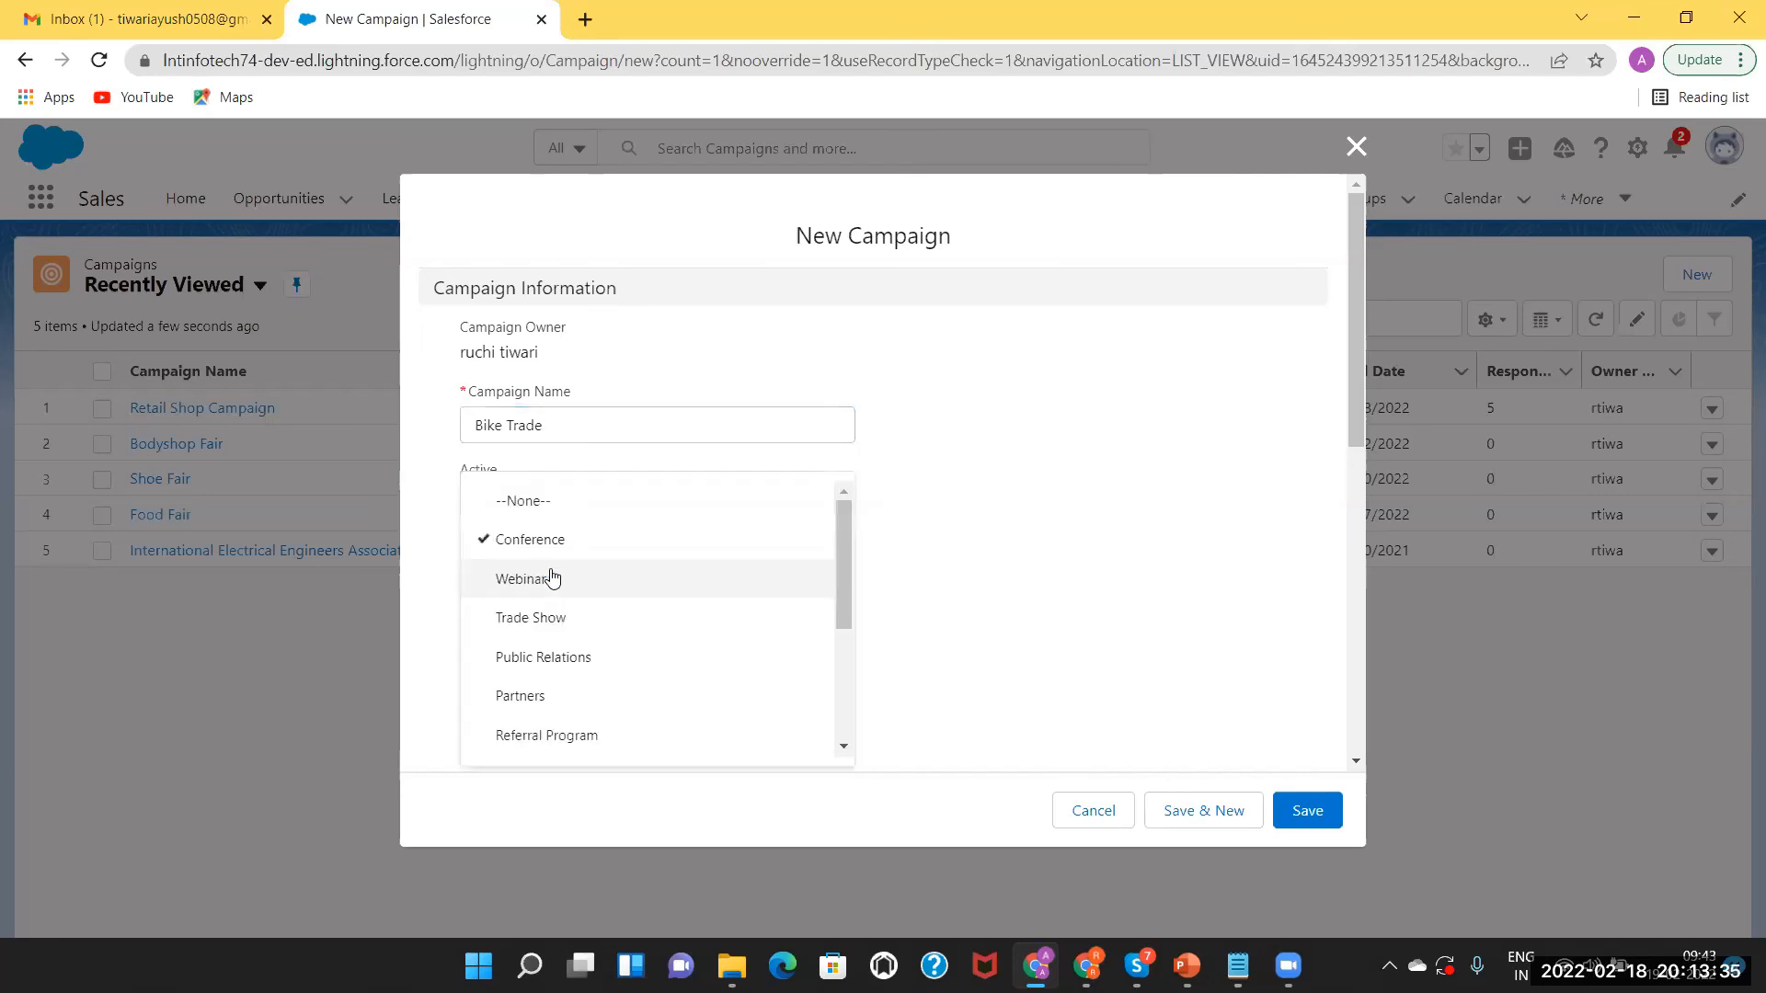
{"action": "left_click", "coordinate": [549, 618]}
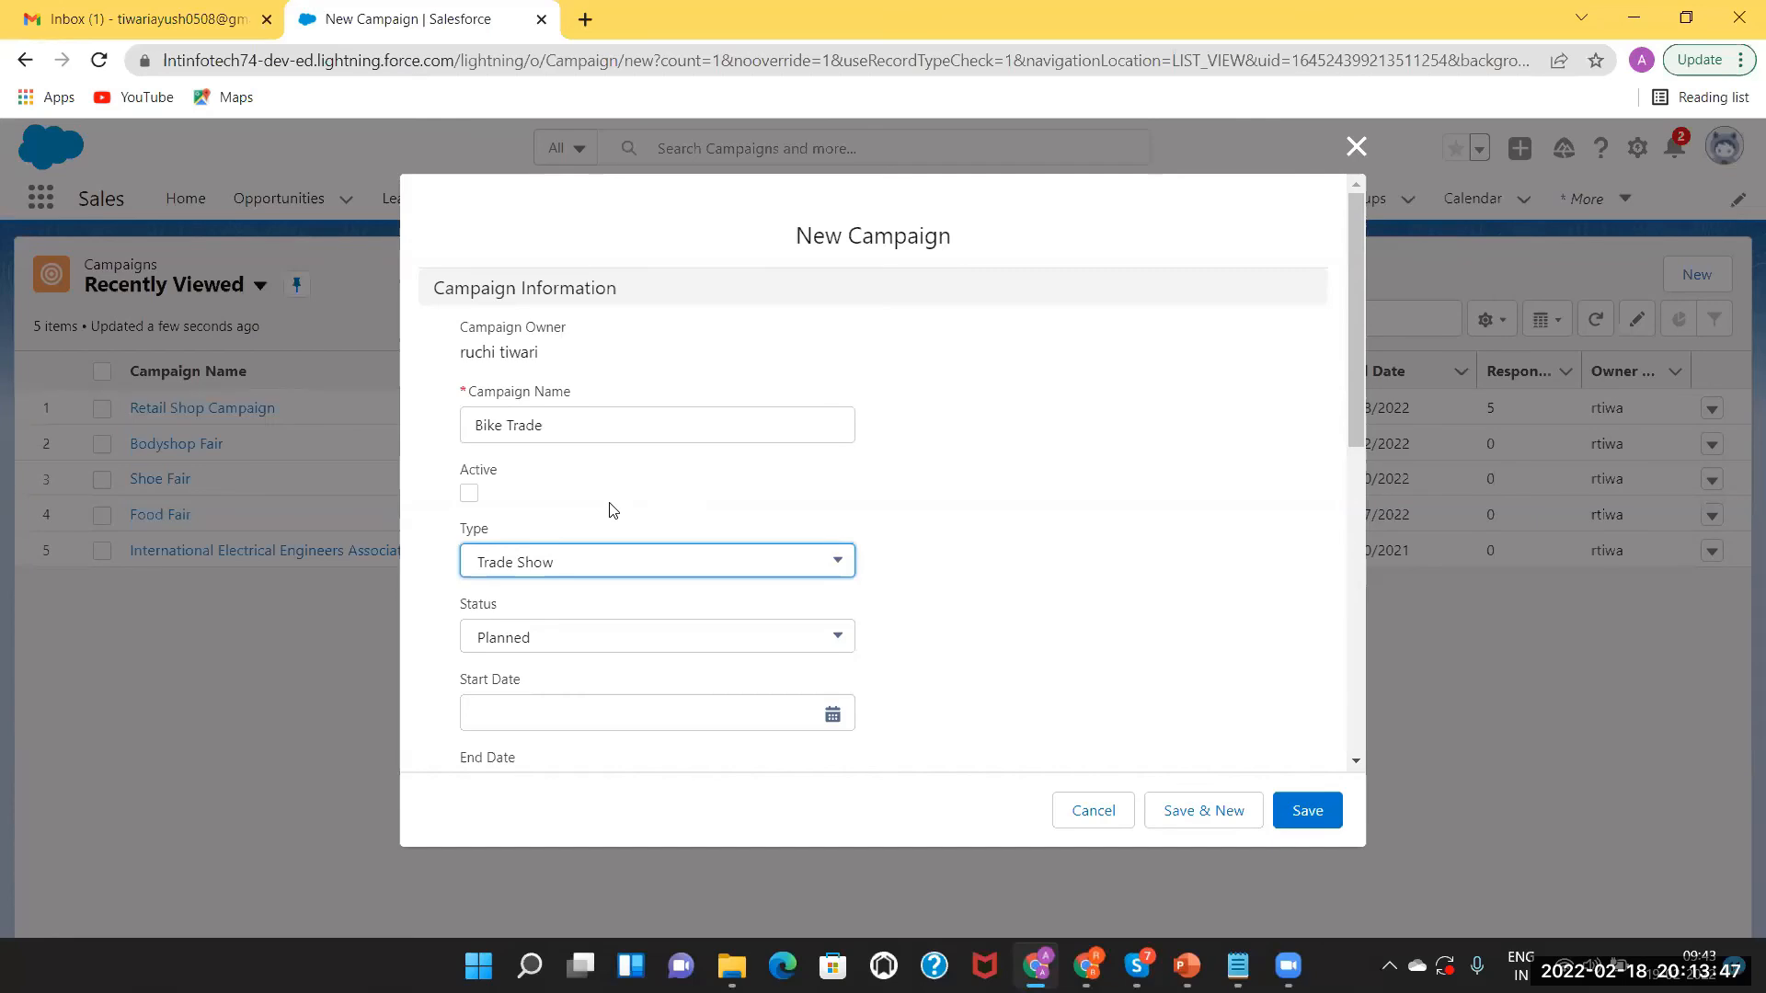
{"action": "left_click", "coordinate": [590, 649]}
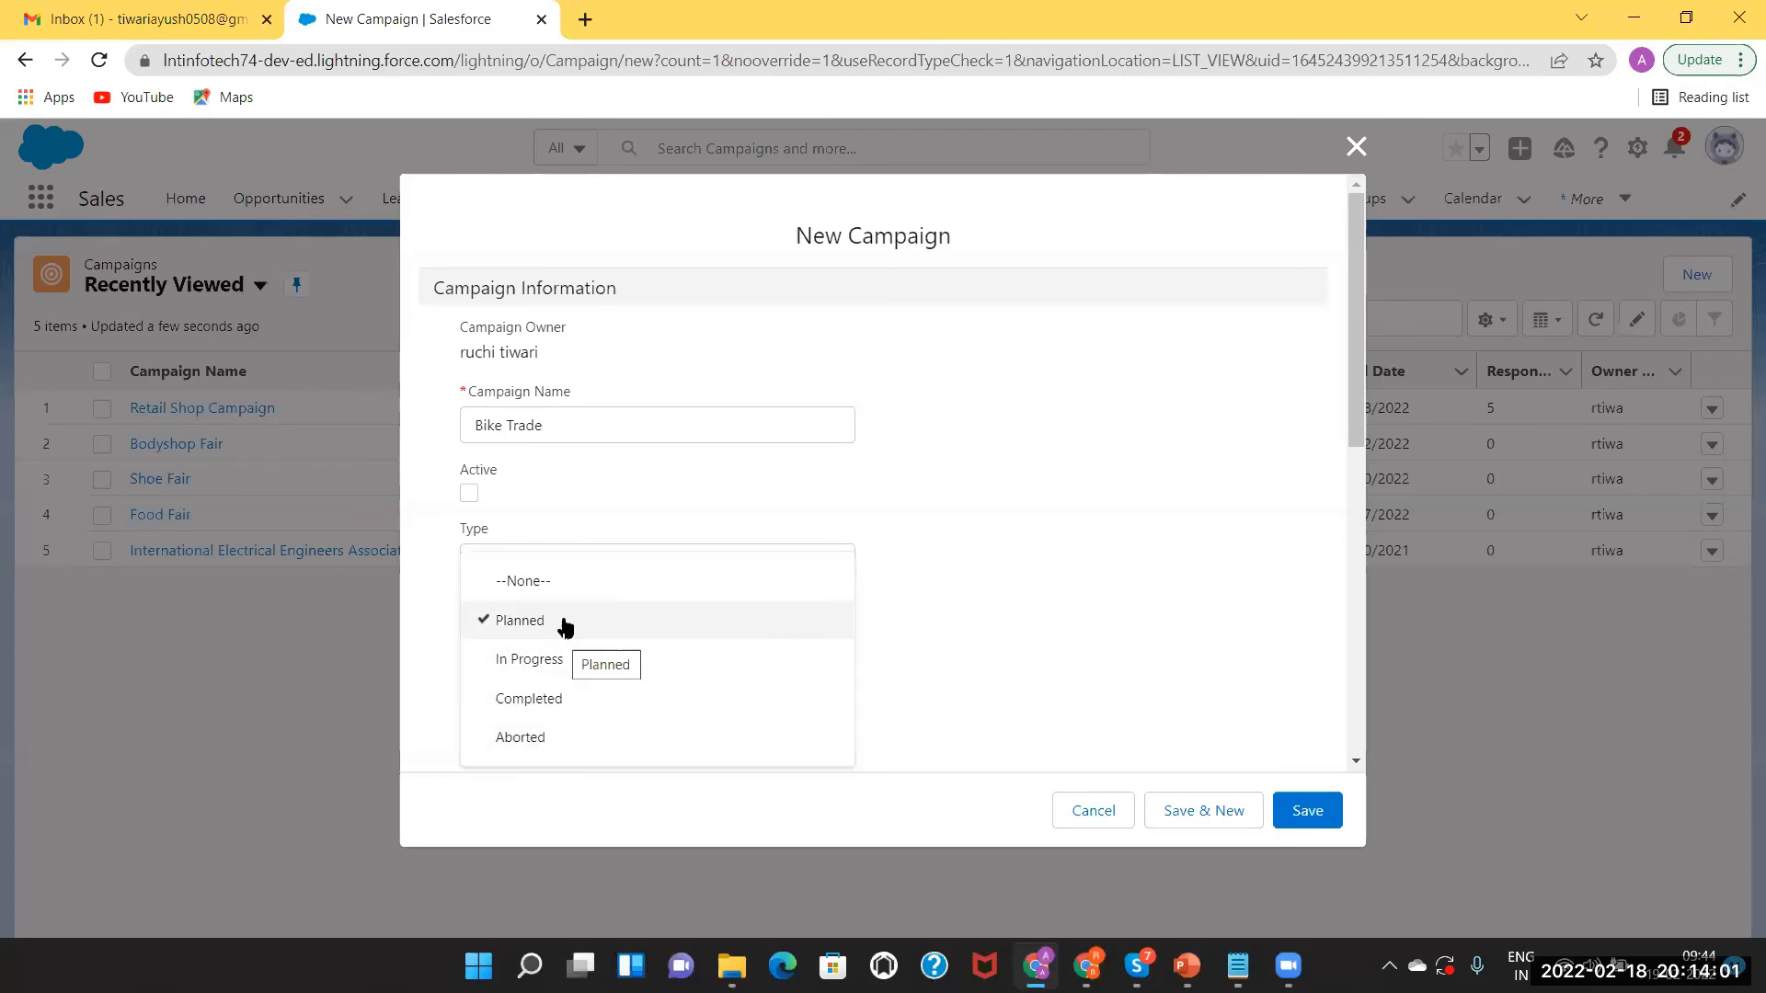
{"action": "left_click", "coordinate": [985, 565]}
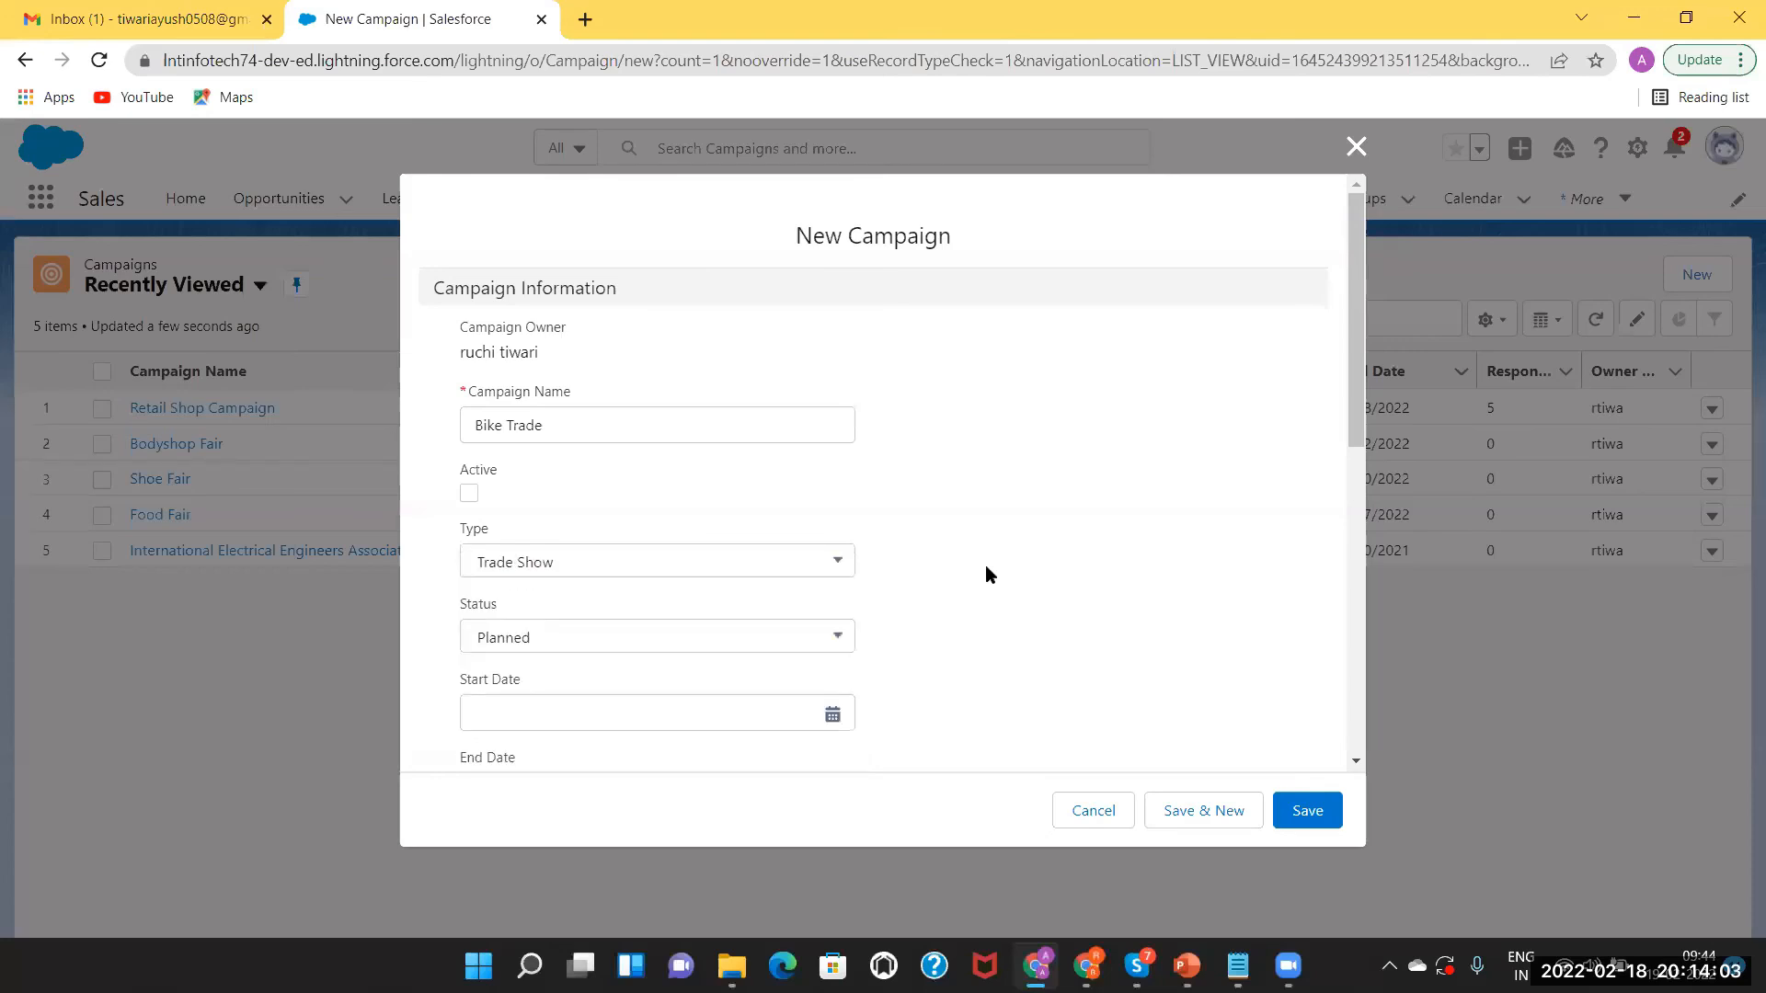
{"action": "left_click", "coordinate": [572, 644]}
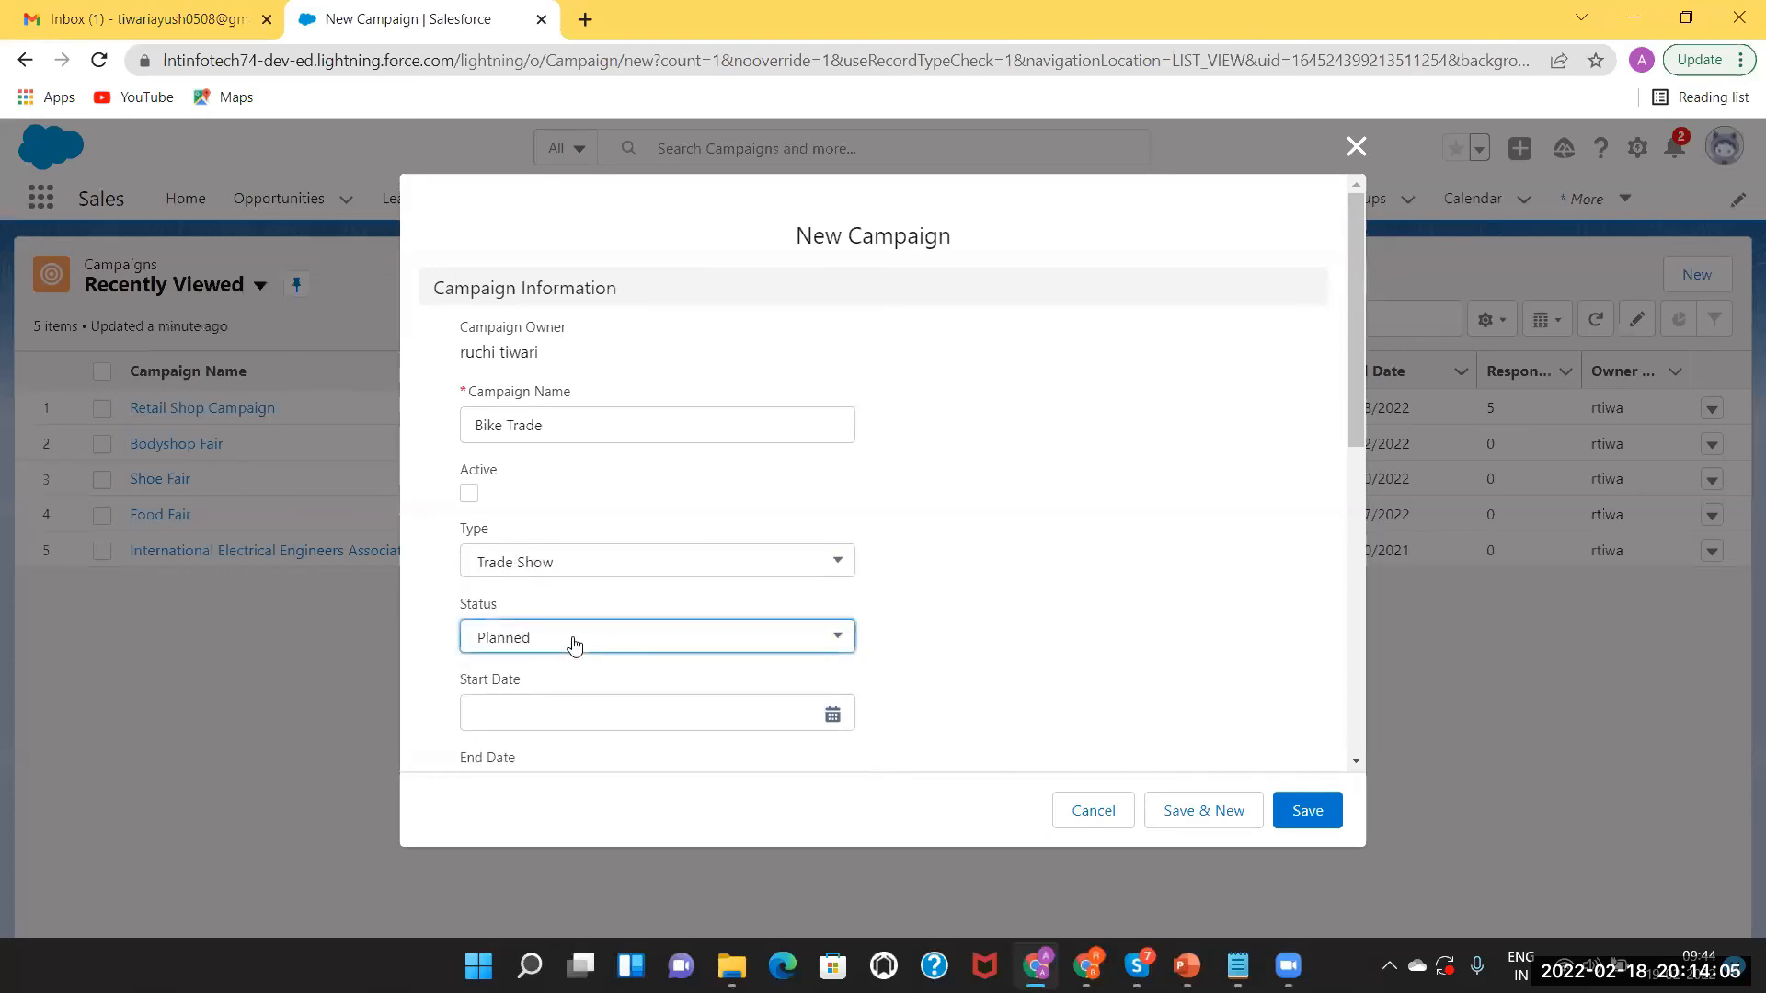
{"action": "left_click", "coordinate": [927, 610]}
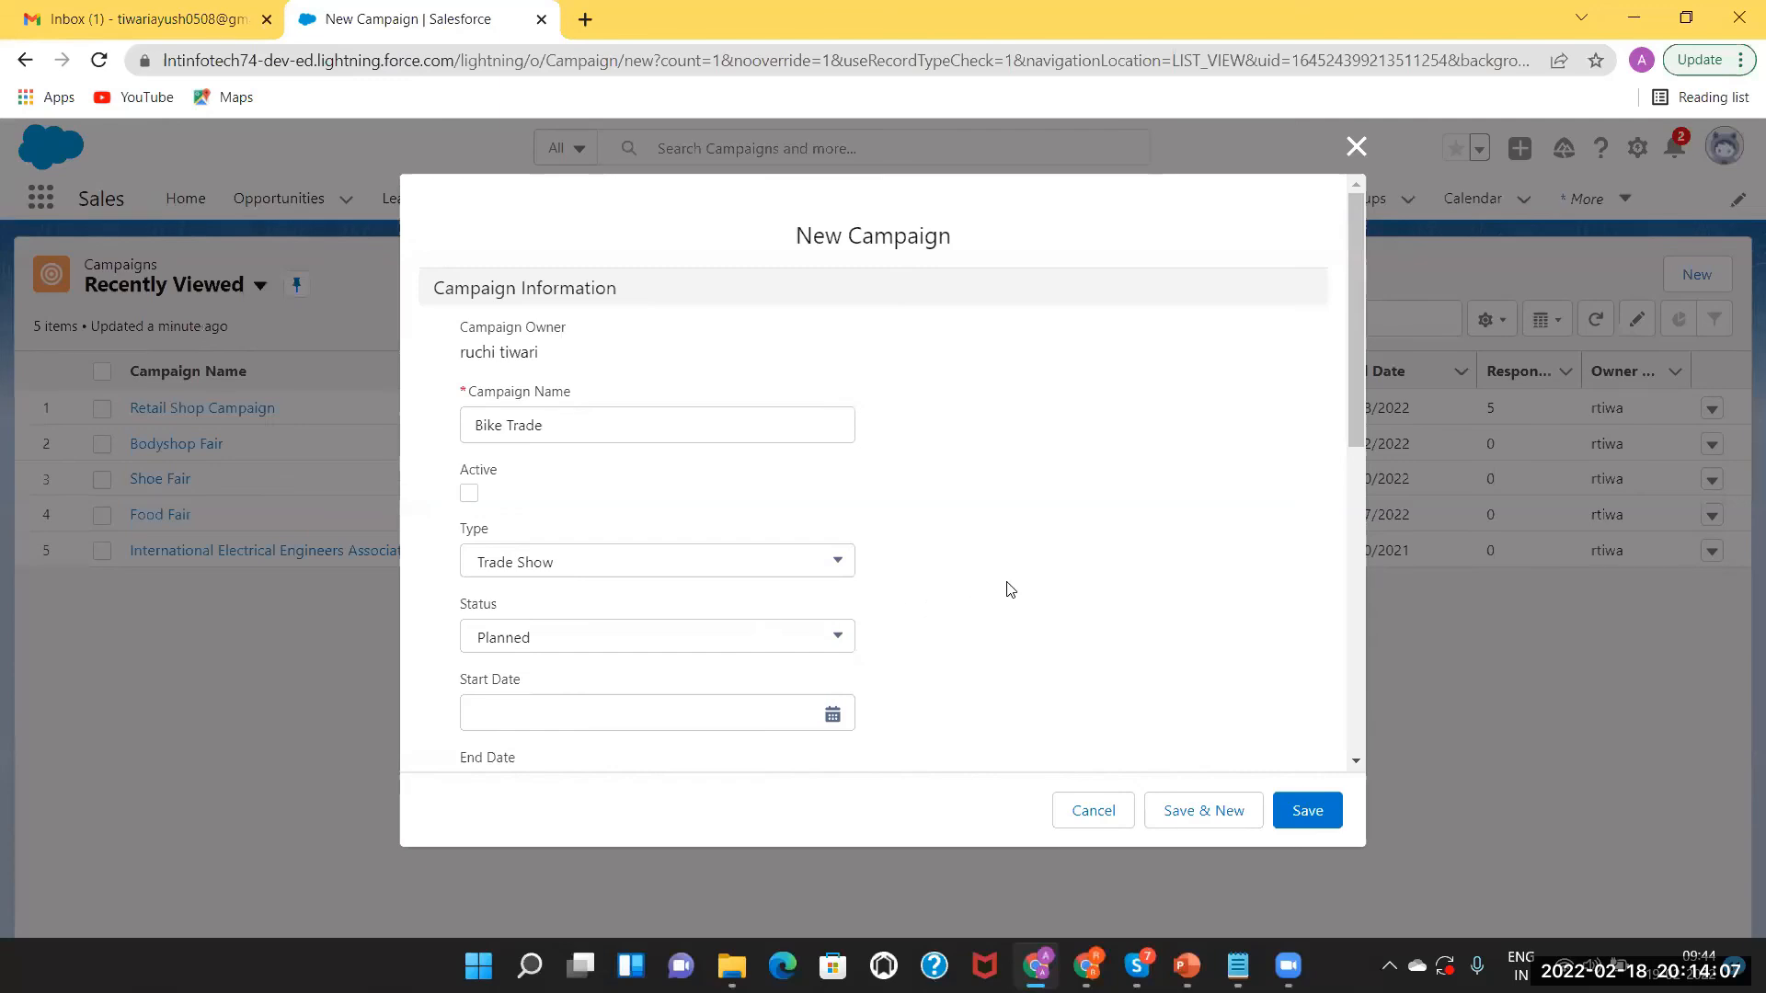
{"action": "left_click_drag", "start_coordinate": [1354, 370], "coordinate": [1365, 466]}
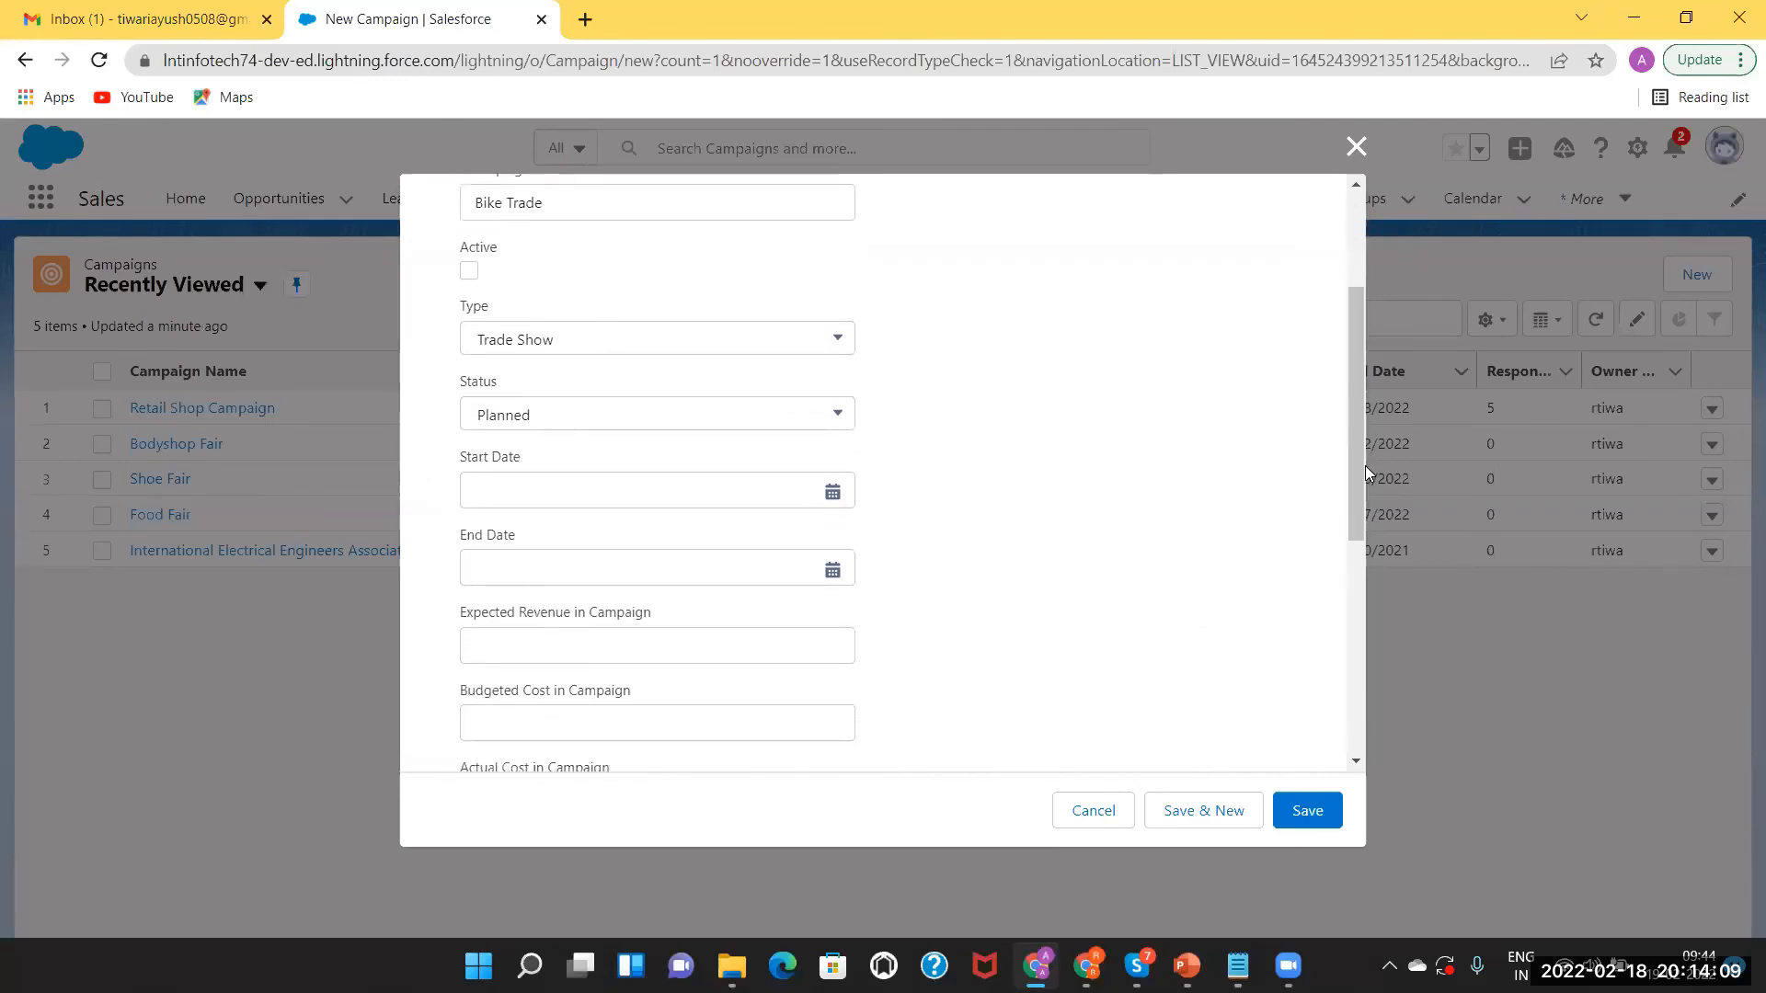
Set start date 2/24/2022, end date 2/25/2022 and expected revenue 200000.
{"action": "left_click", "coordinate": [831, 494]}
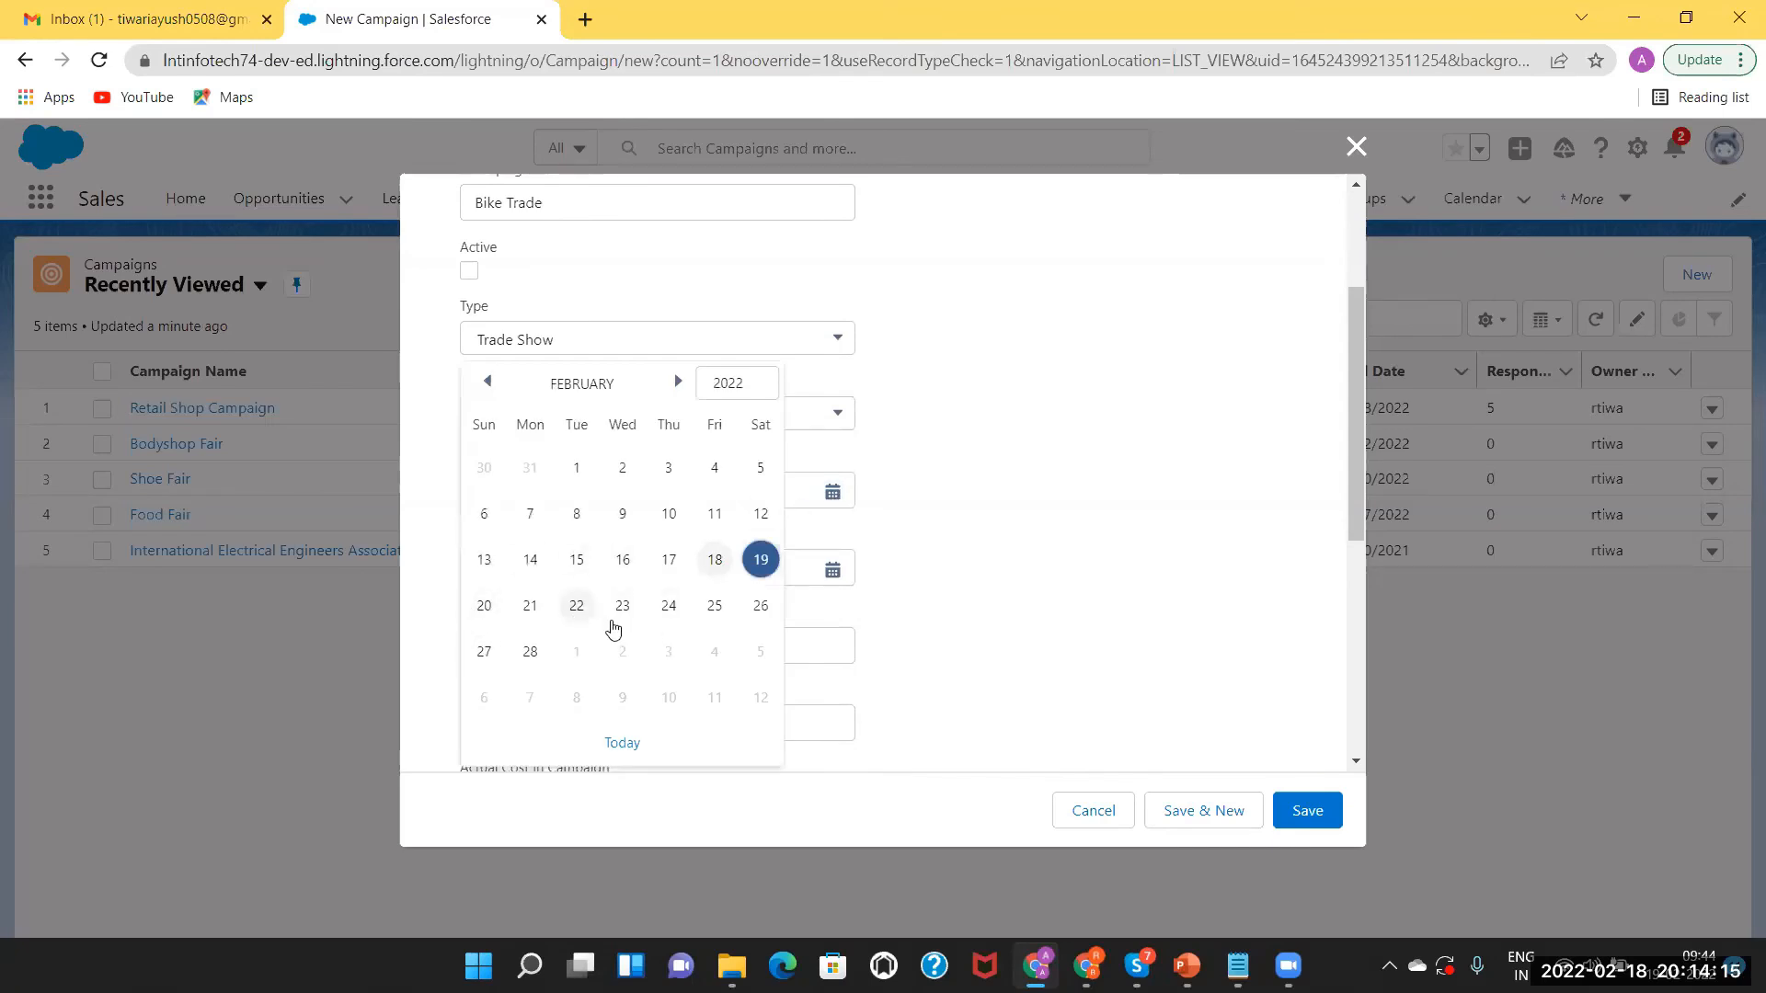
{"action": "left_click", "coordinate": [670, 607]}
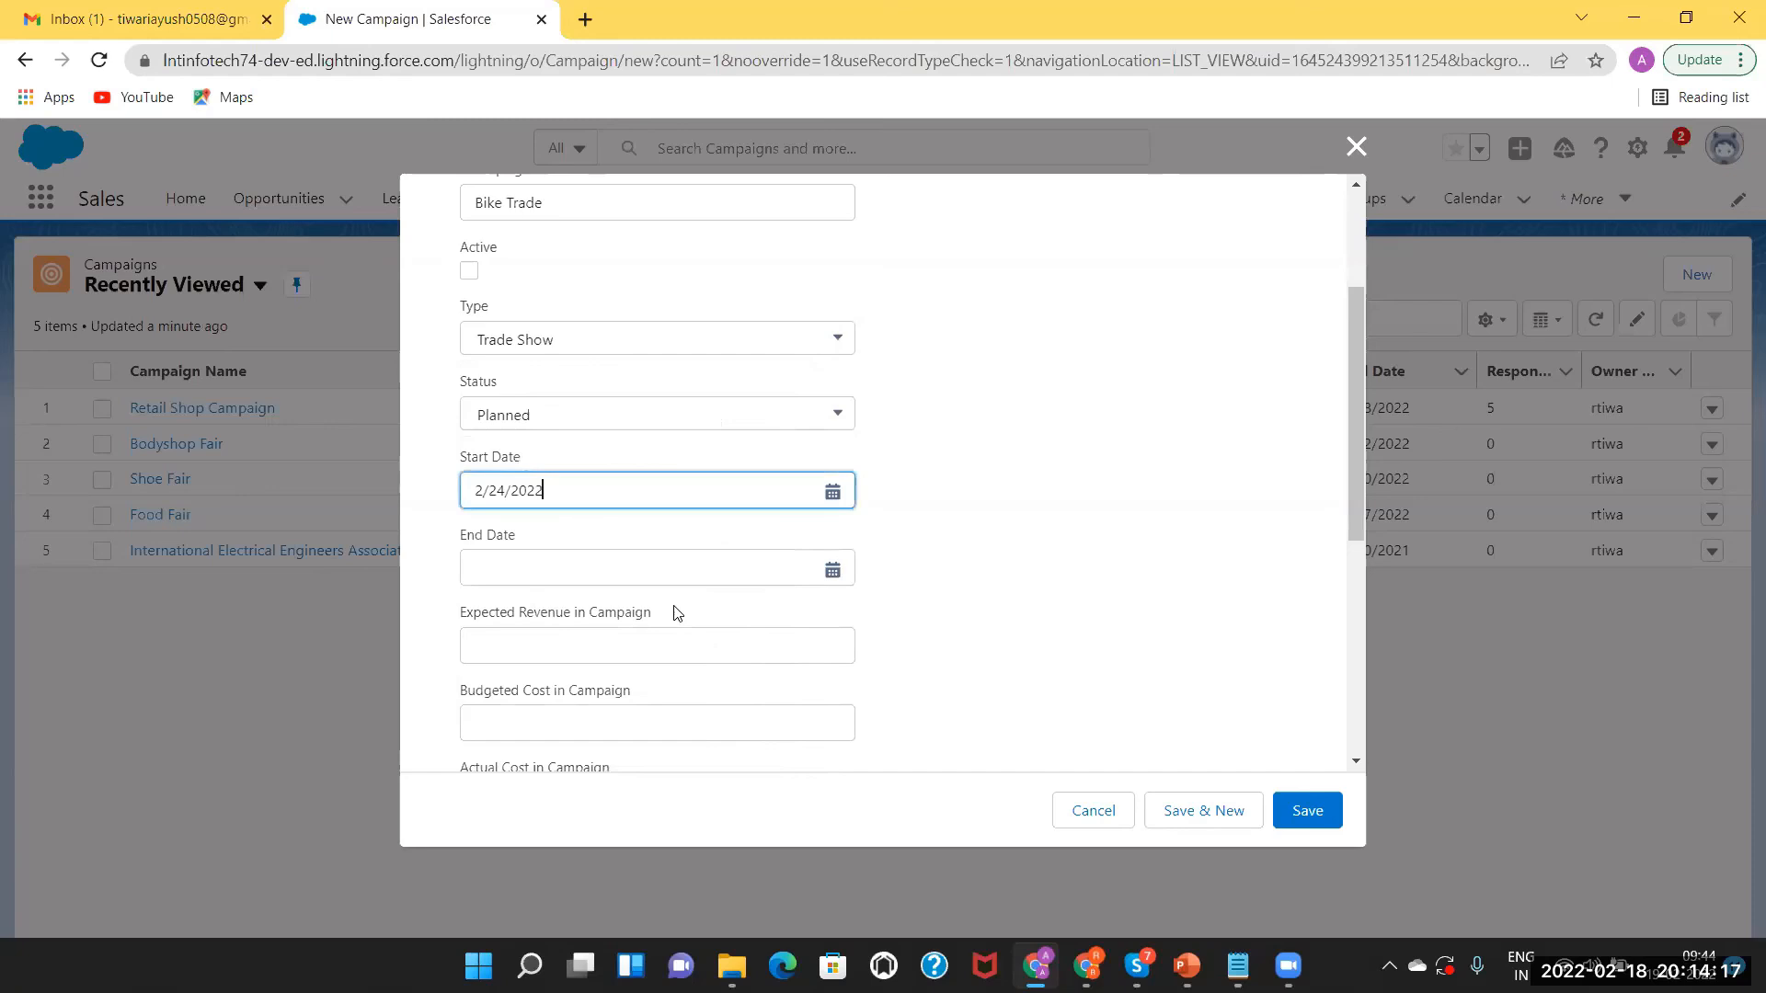
{"action": "left_click", "coordinate": [832, 572]}
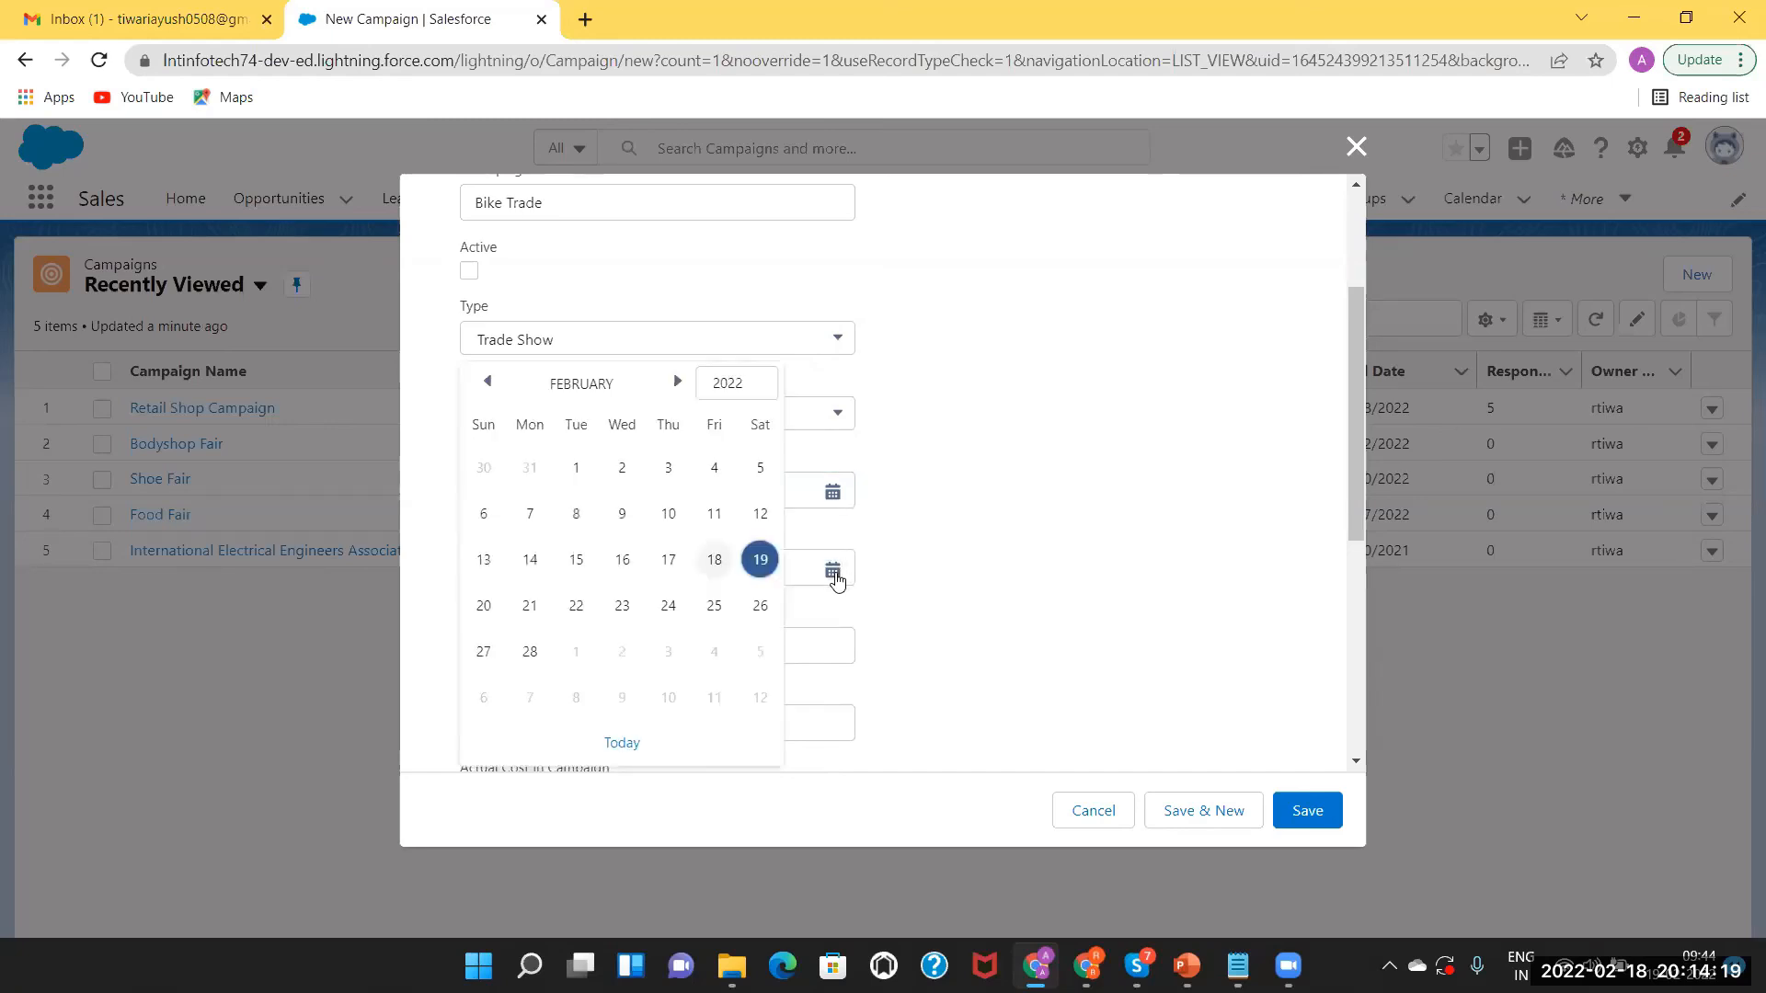
{"action": "left_click", "coordinate": [712, 605]}
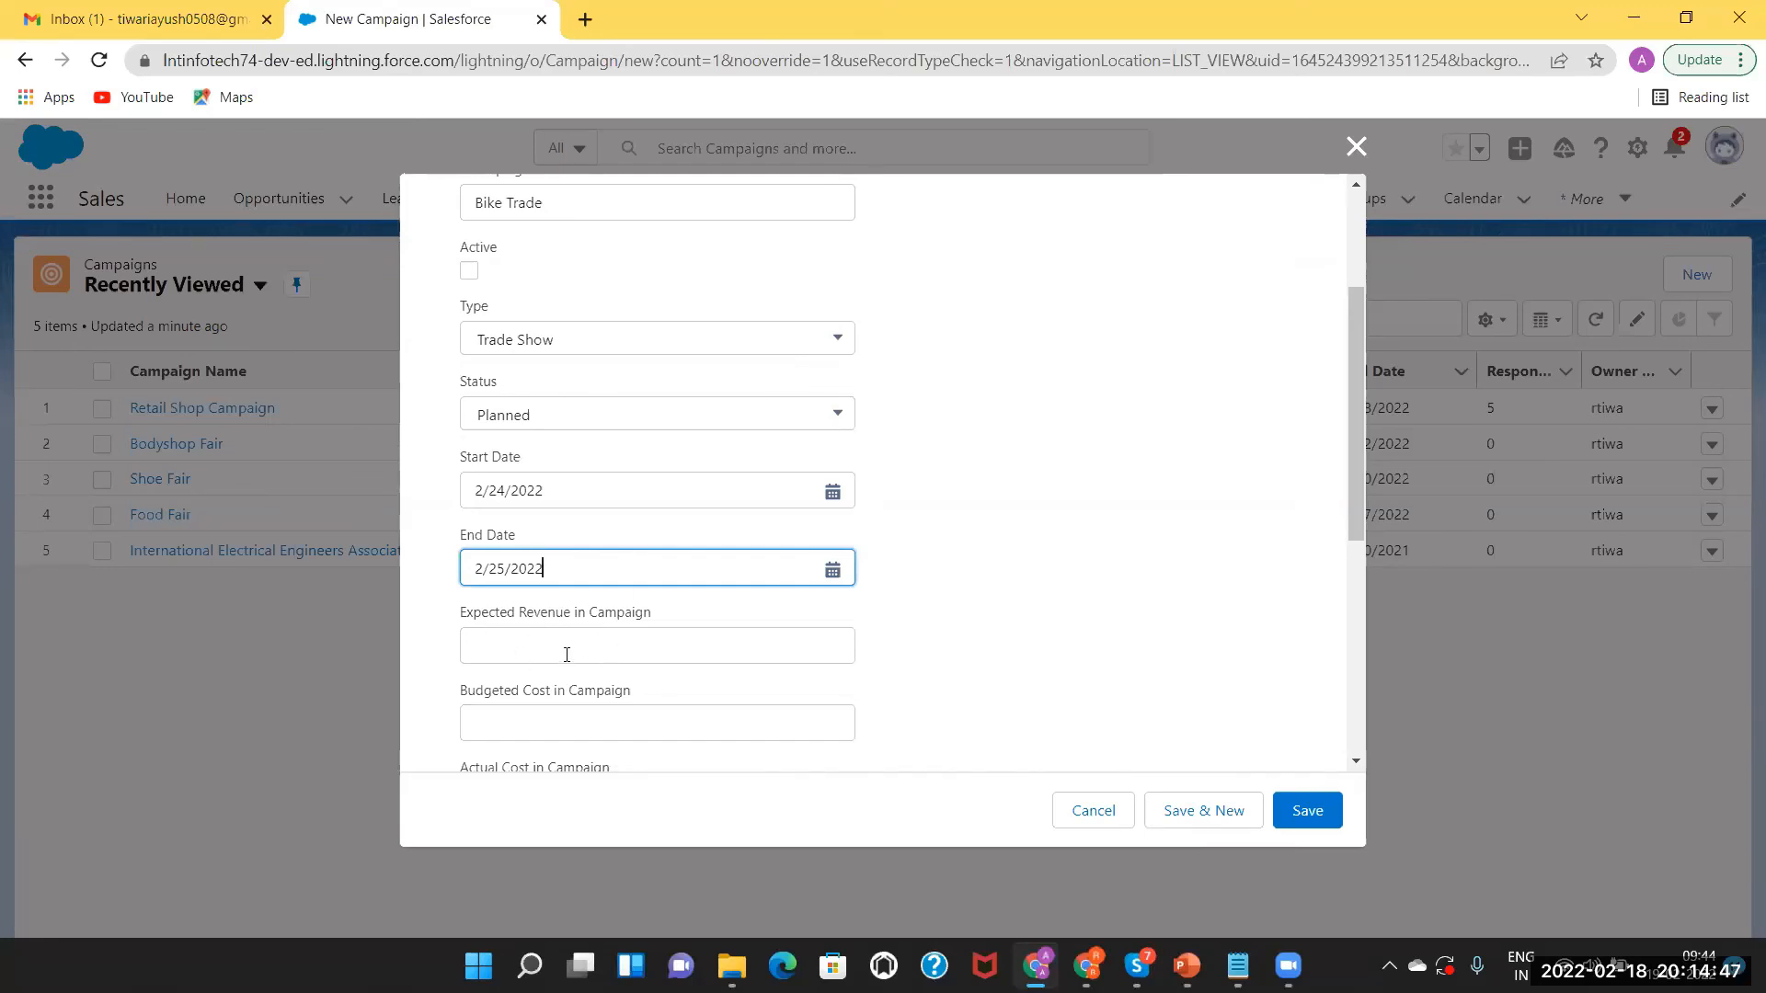
{"action": "left_click", "coordinate": [533, 642]}
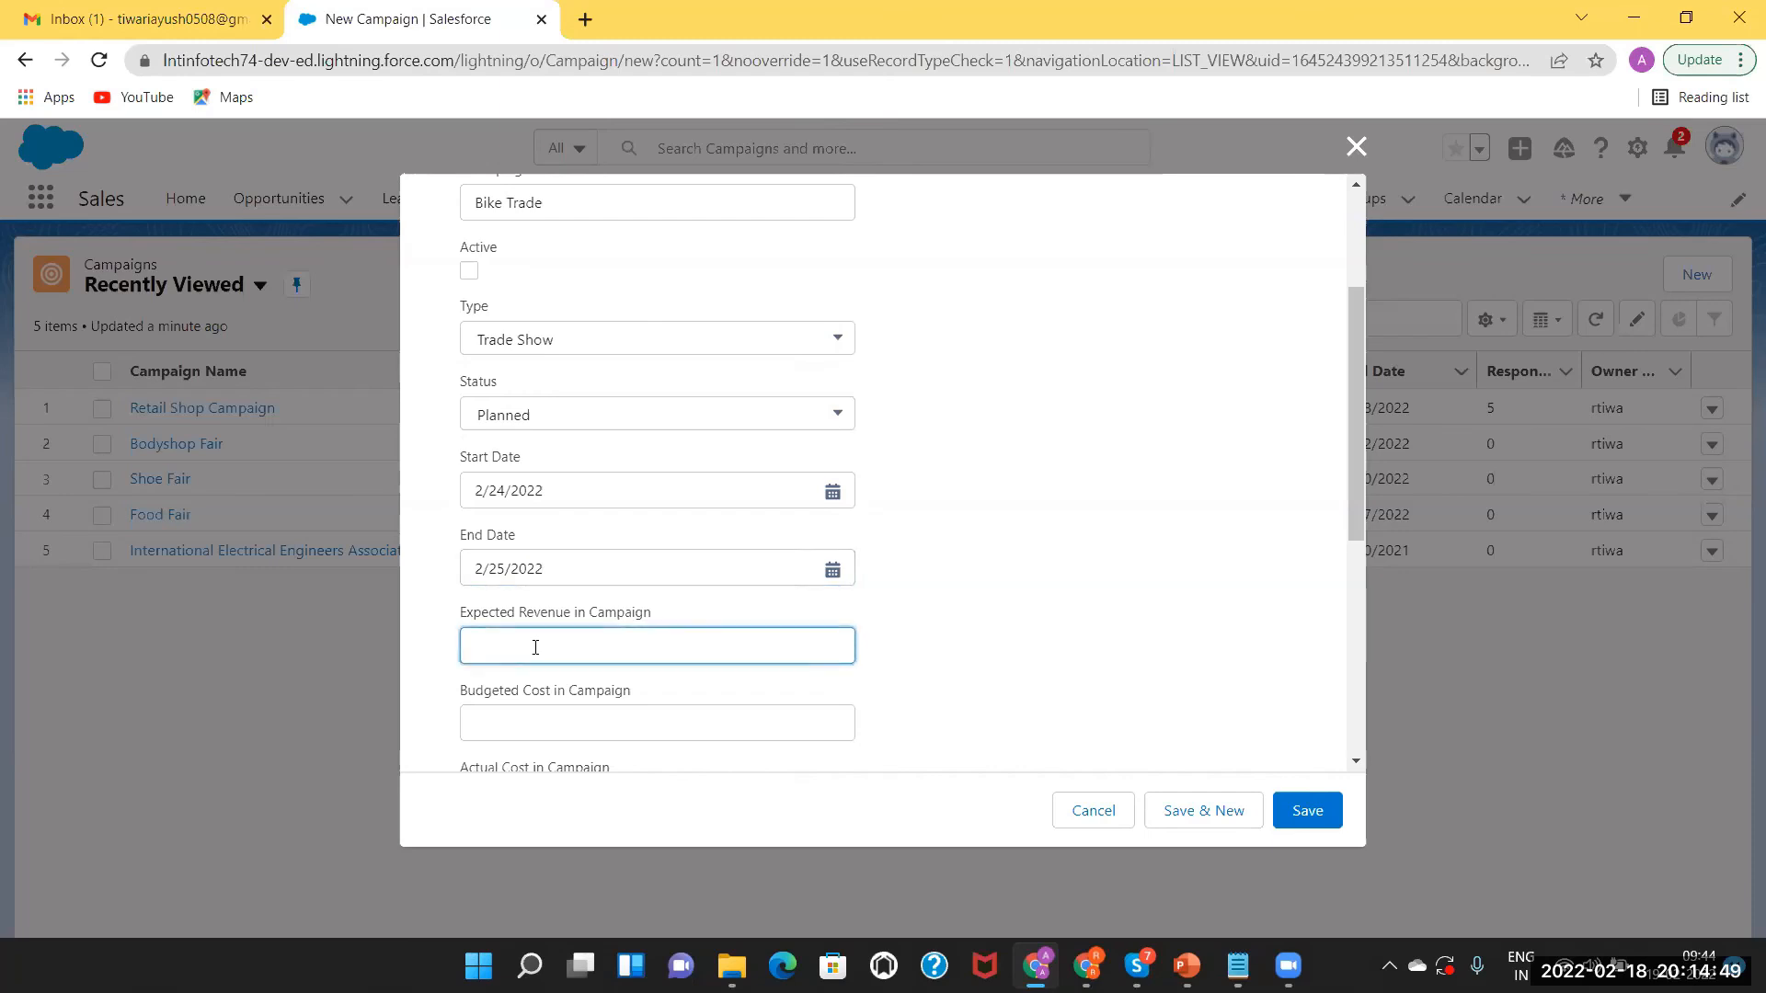
{"action": "type", "text": "200000"}
{"action": "left_click", "coordinate": [512, 719]}
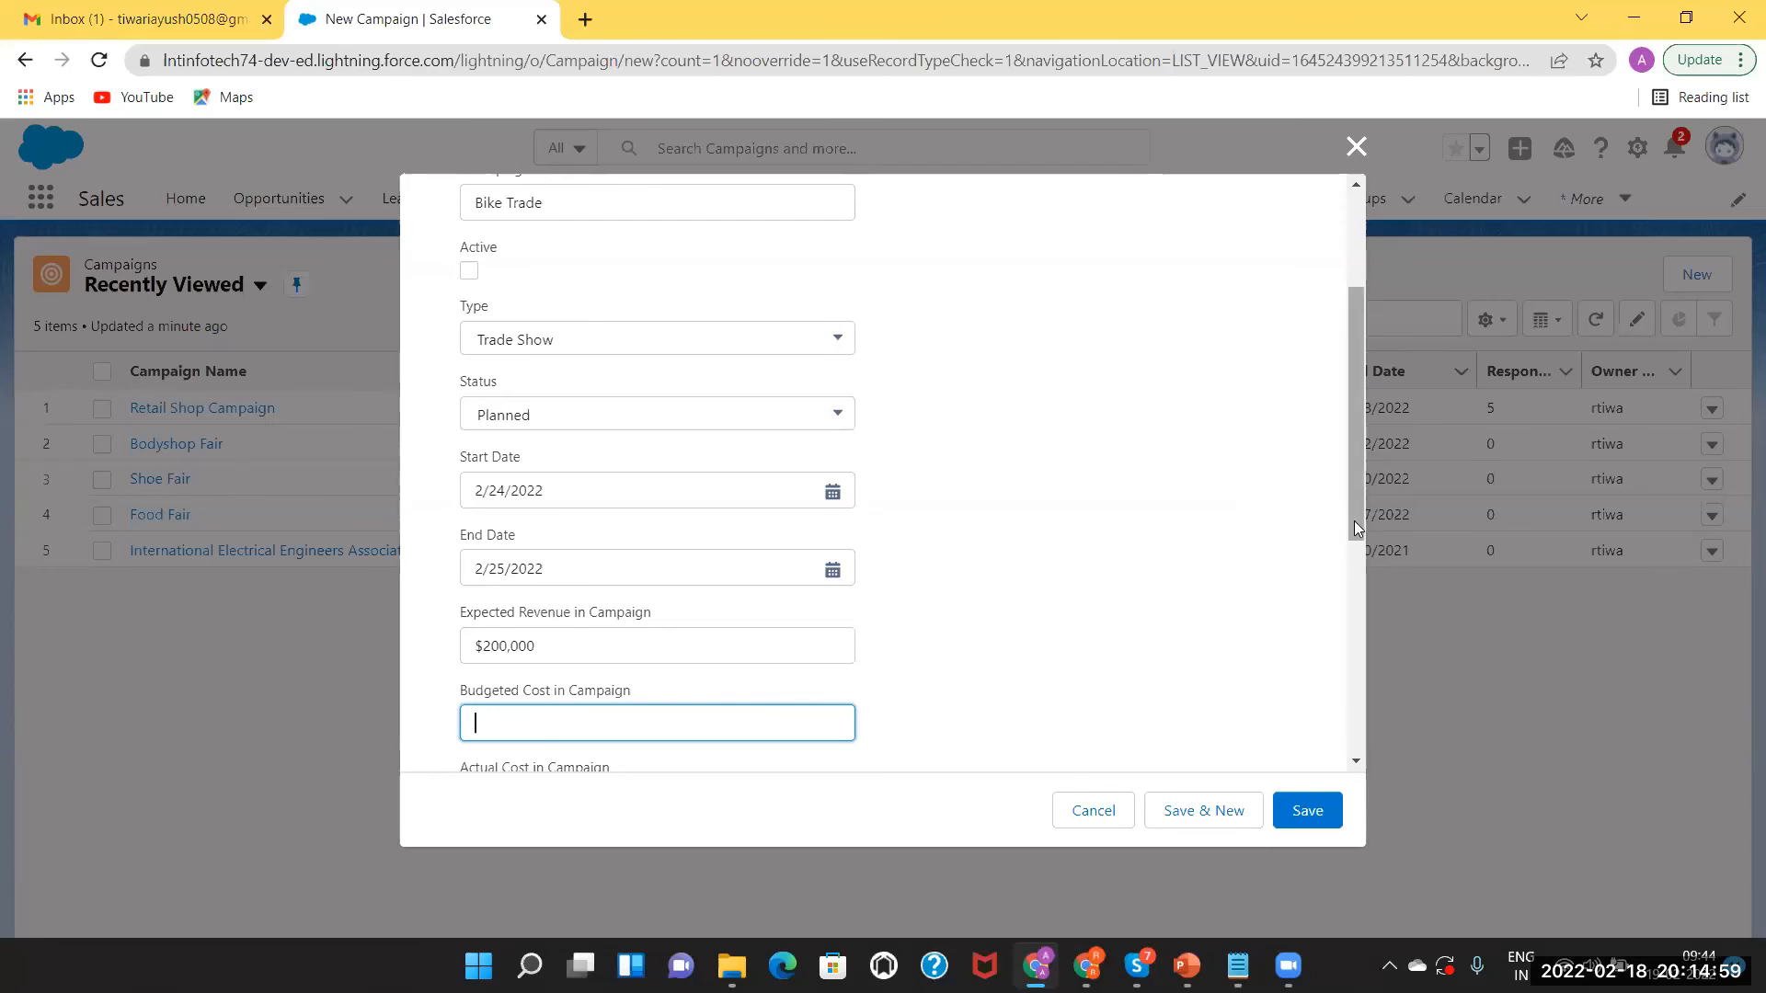
Enter a budgeted cost of 100000 and an actual cost of 150000.
{"action": "left_click_drag", "start_coordinate": [1353, 521], "coordinate": [1366, 604]}
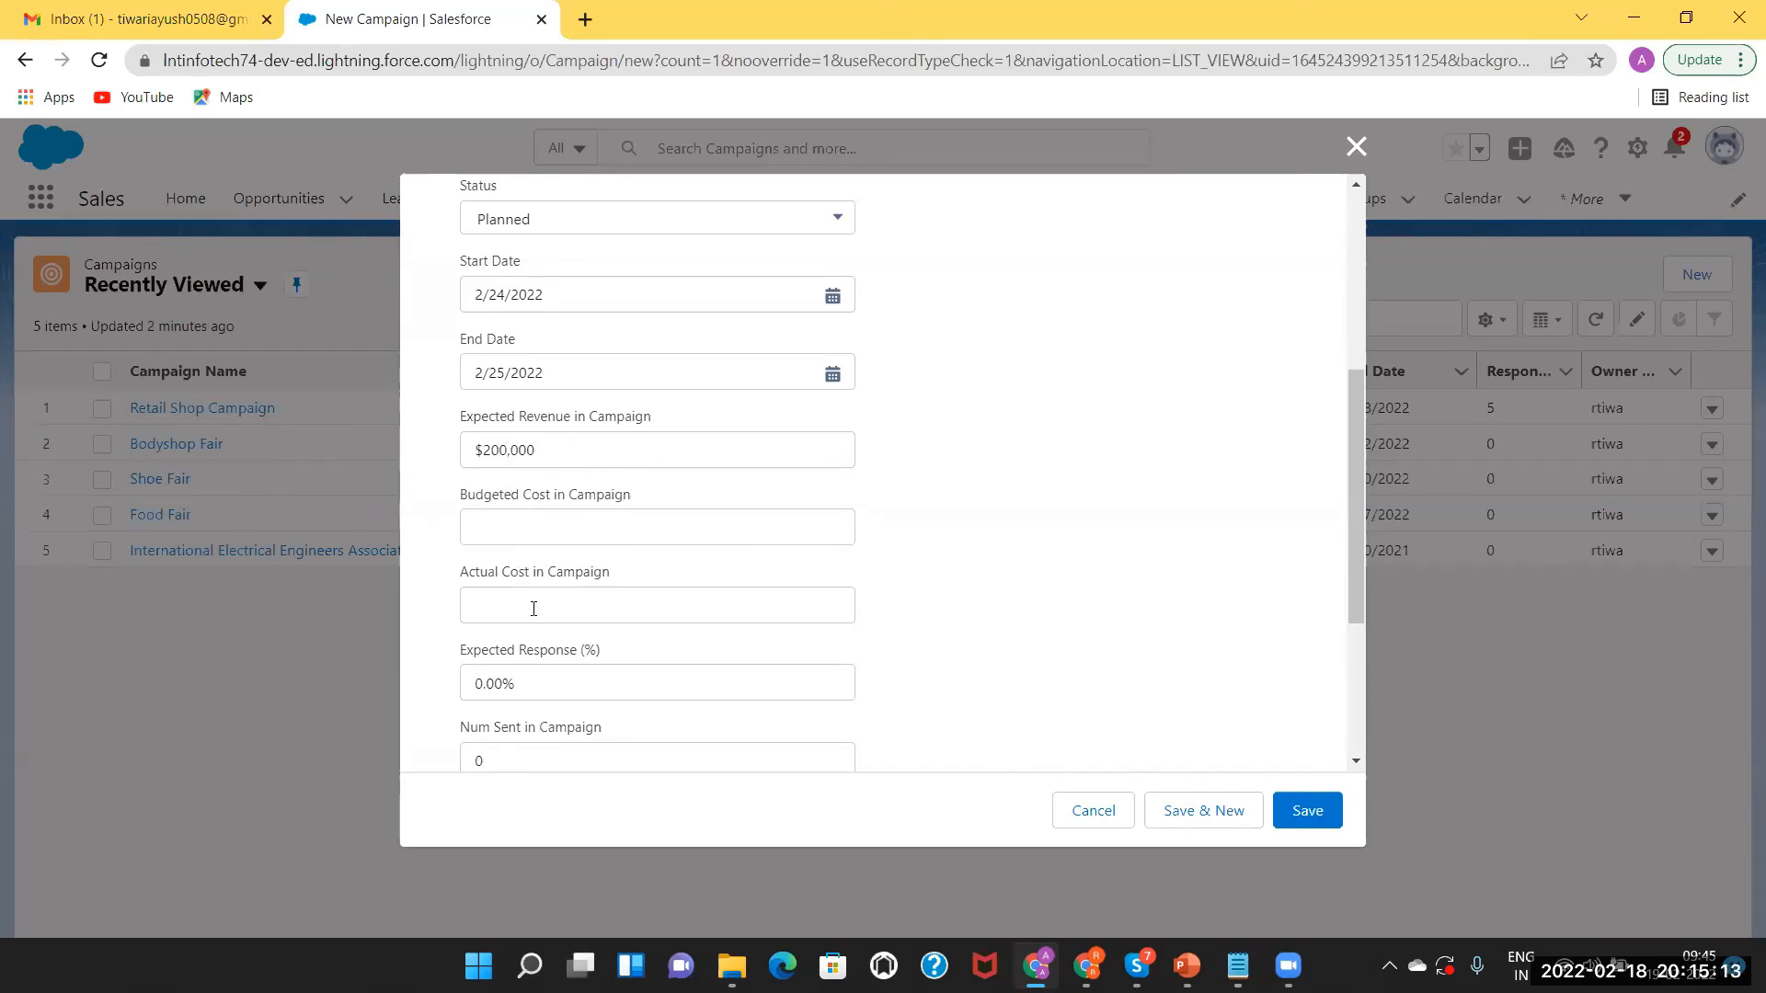
{"action": "left_click", "coordinate": [555, 542]}
{"action": "type", "text": "10"}
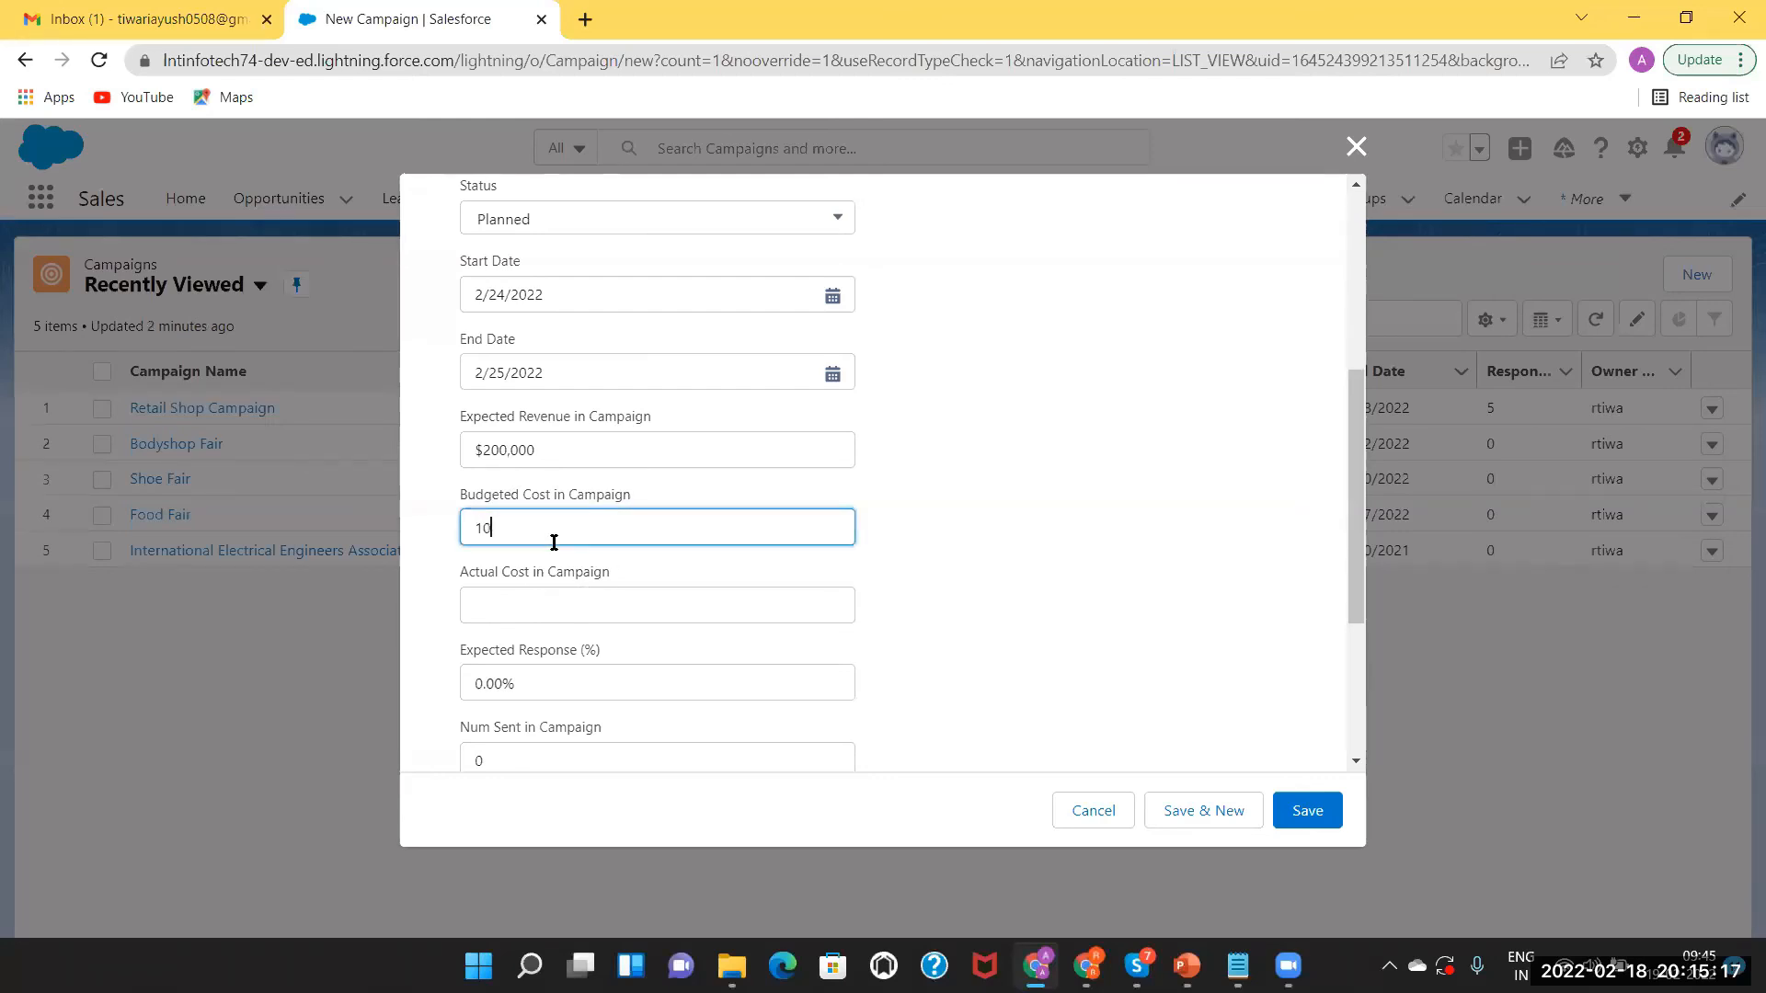
{"action": "type", "text": "0000"}
{"action": "left_click", "coordinate": [517, 609]}
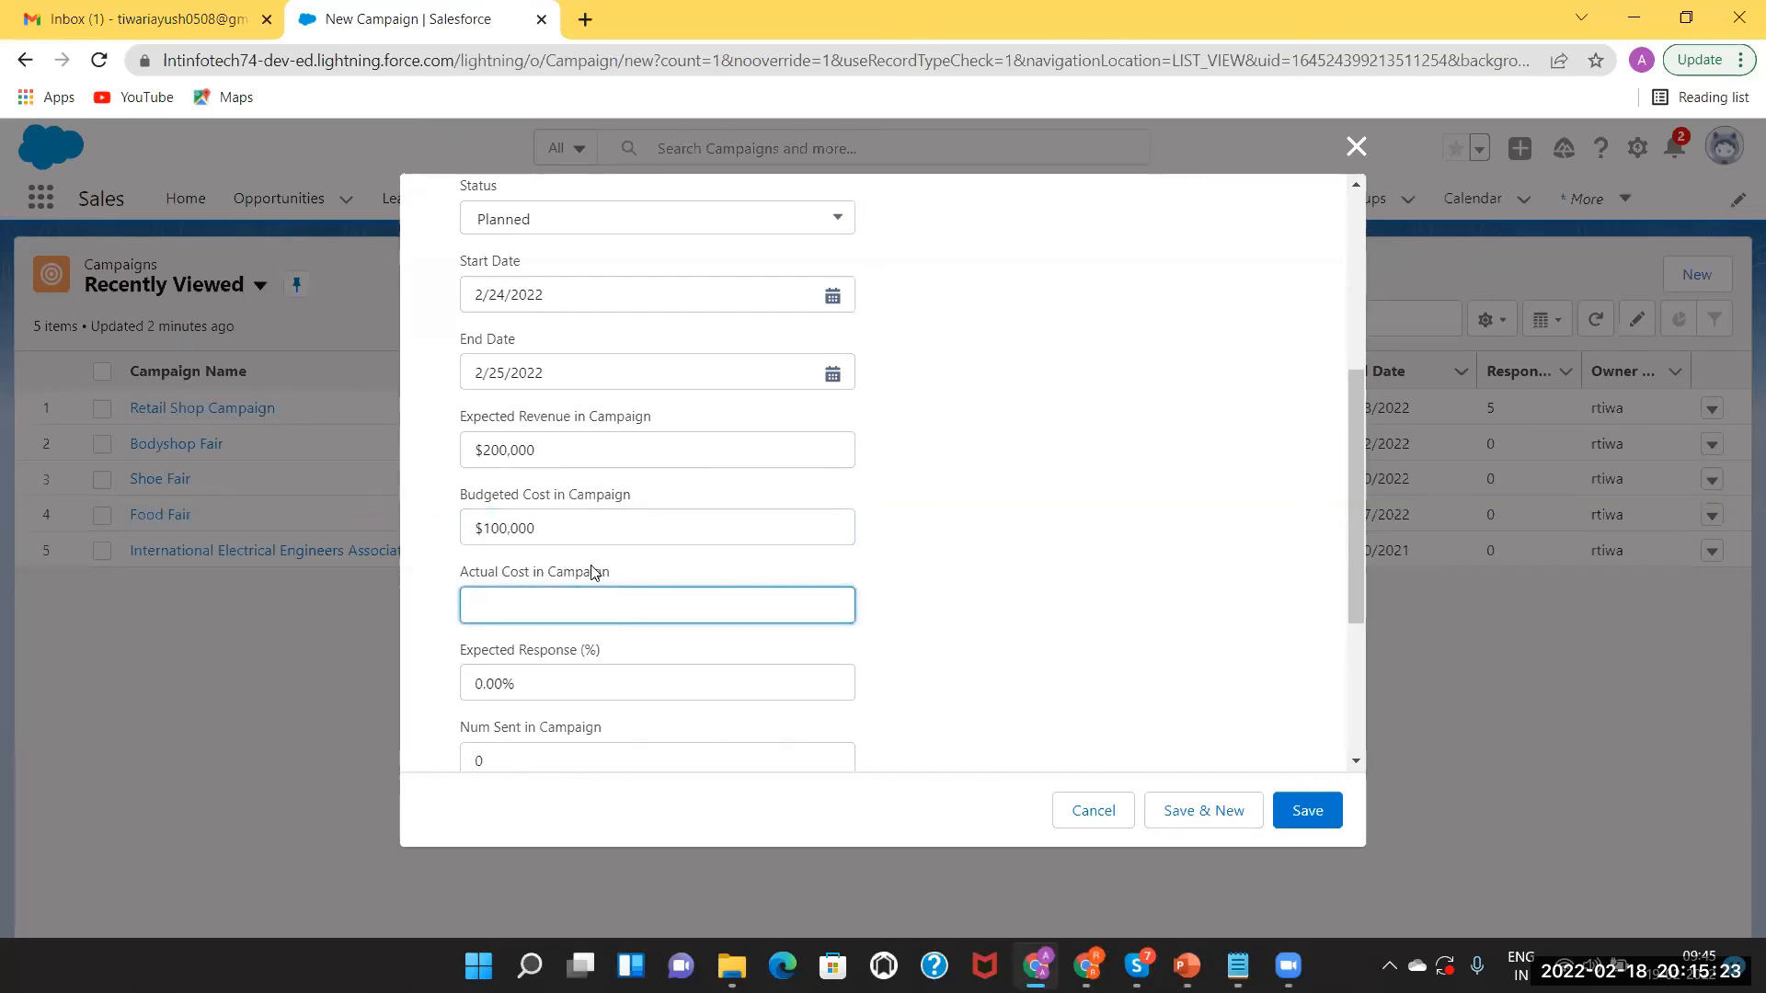
{"action": "type", "text": "150000"}
Replace the expected response with 20%.
{"action": "left_click", "coordinate": [546, 681]}
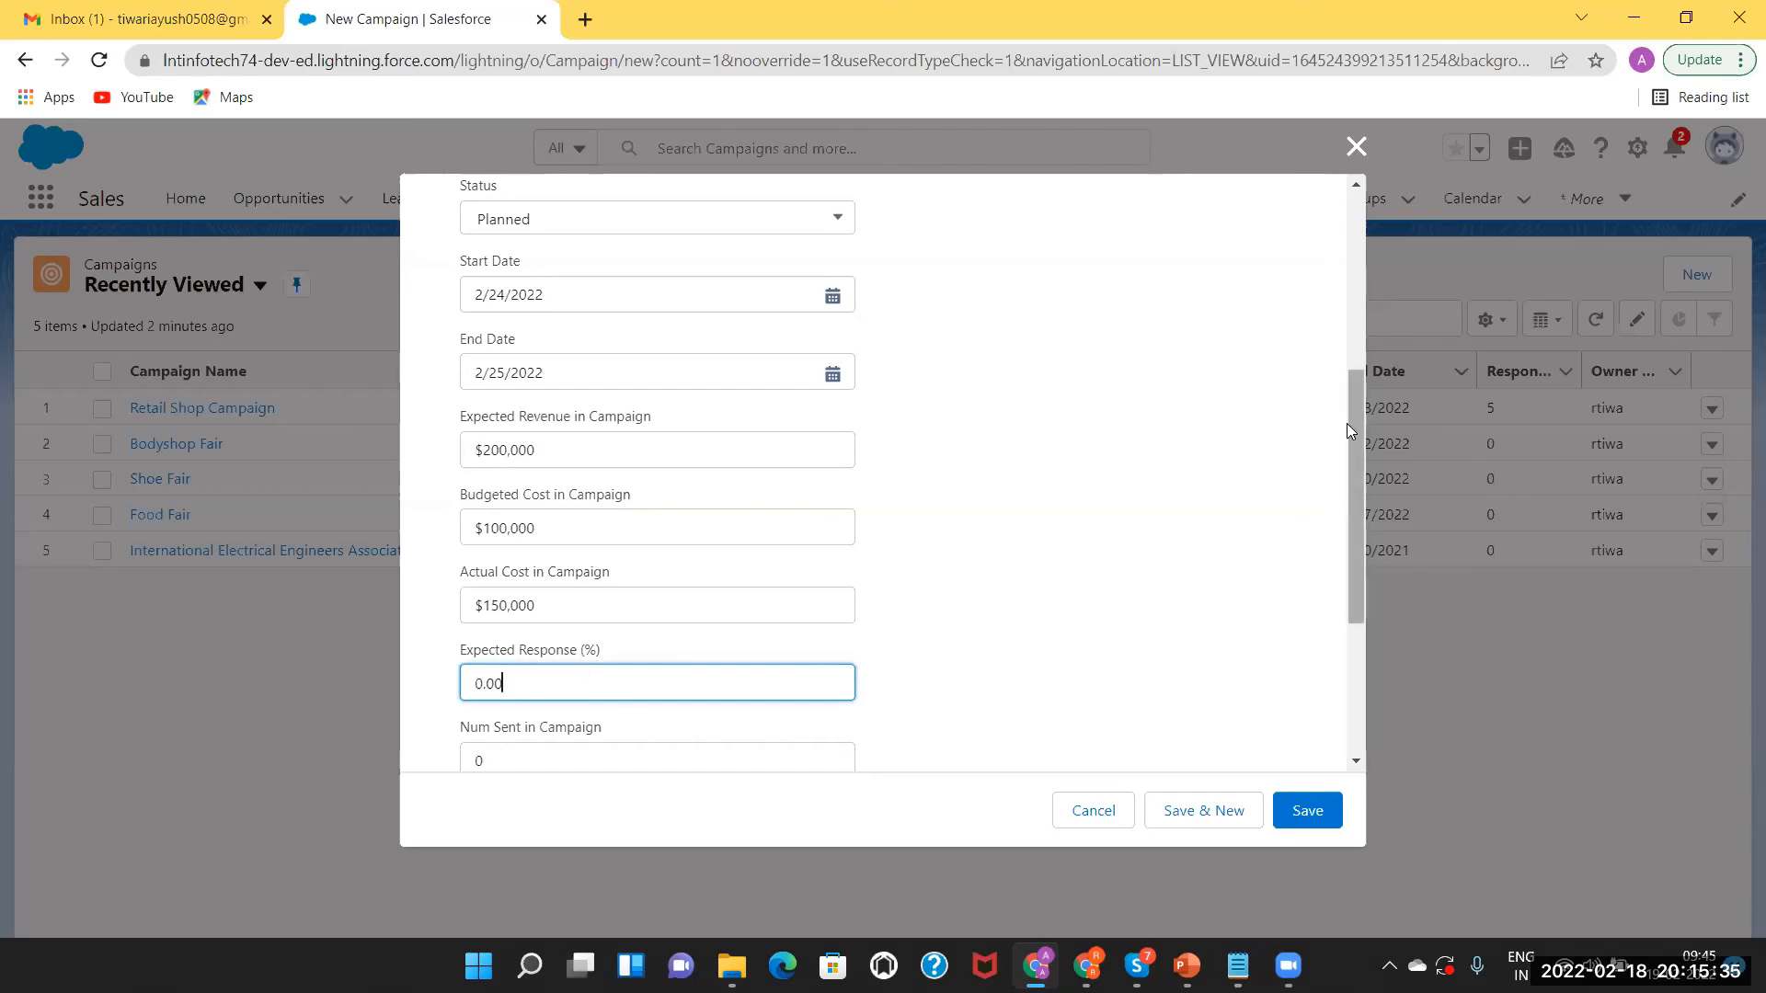
{"action": "scroll", "coordinate": [1346, 424], "scroll_direction": "up", "scroll_amount": 1}
{"action": "scroll", "coordinate": [1346, 423], "scroll_direction": "up", "scroll_amount": 1}
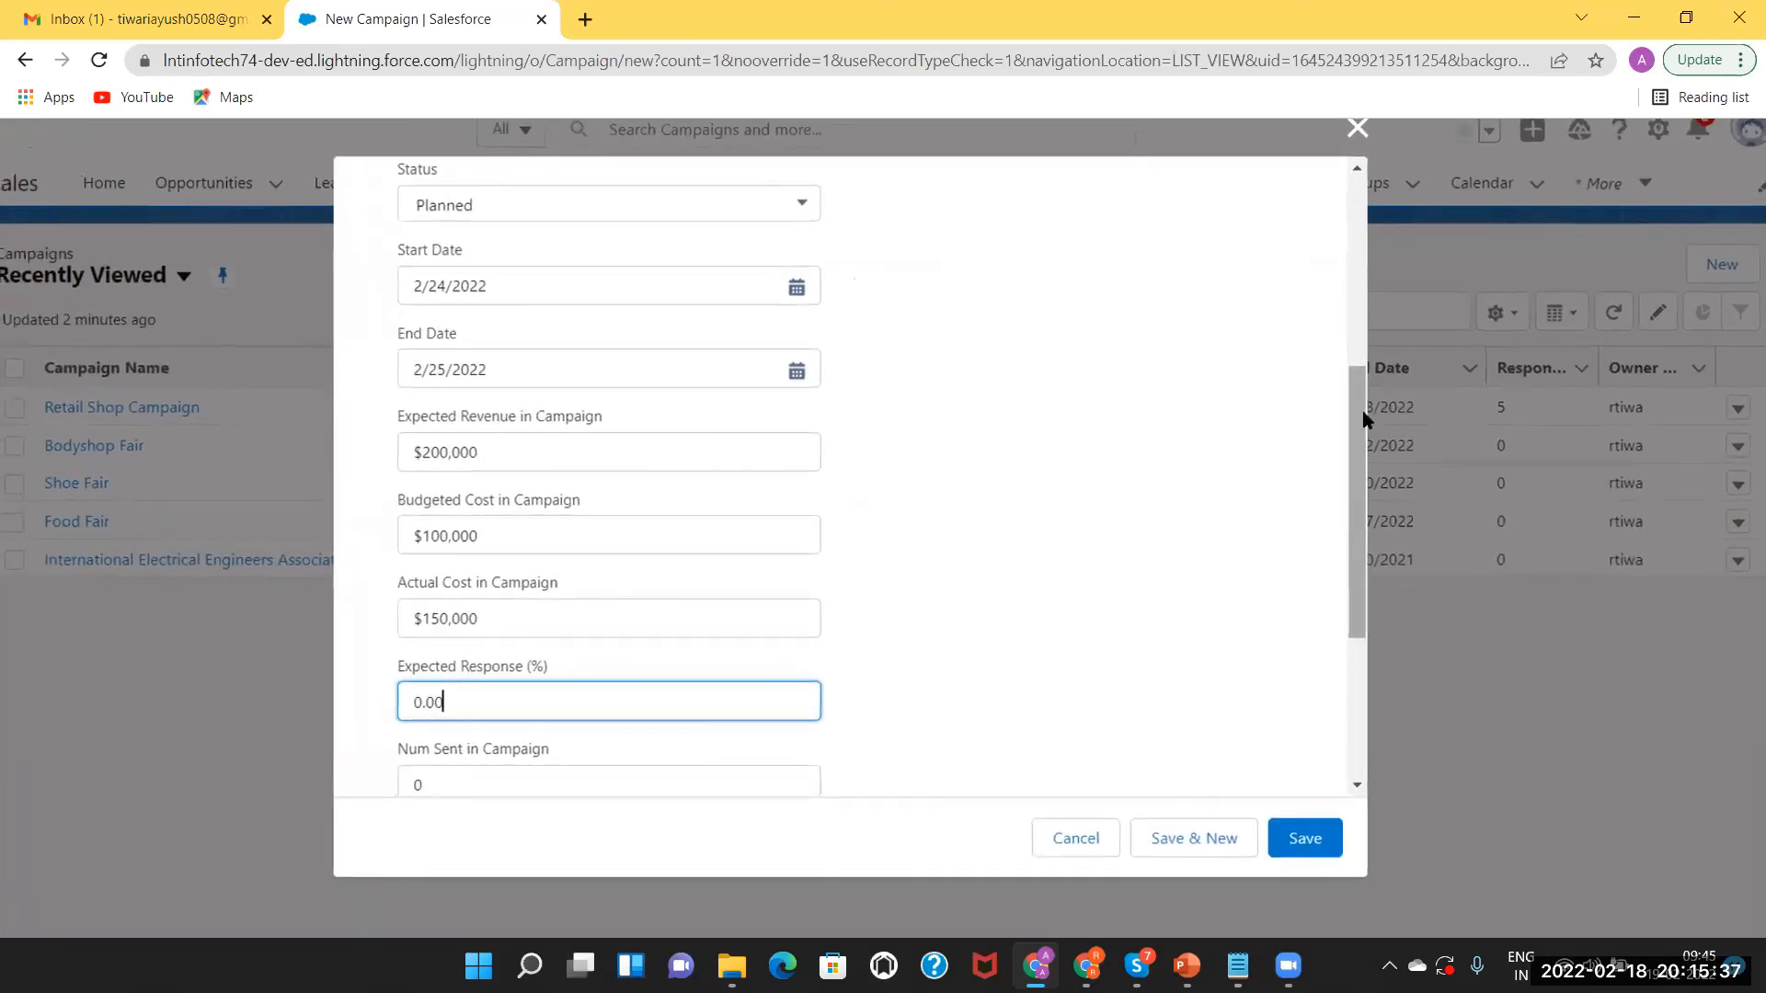
{"action": "scroll", "coordinate": [1361, 409], "scroll_direction": "down", "scroll_amount": 2}
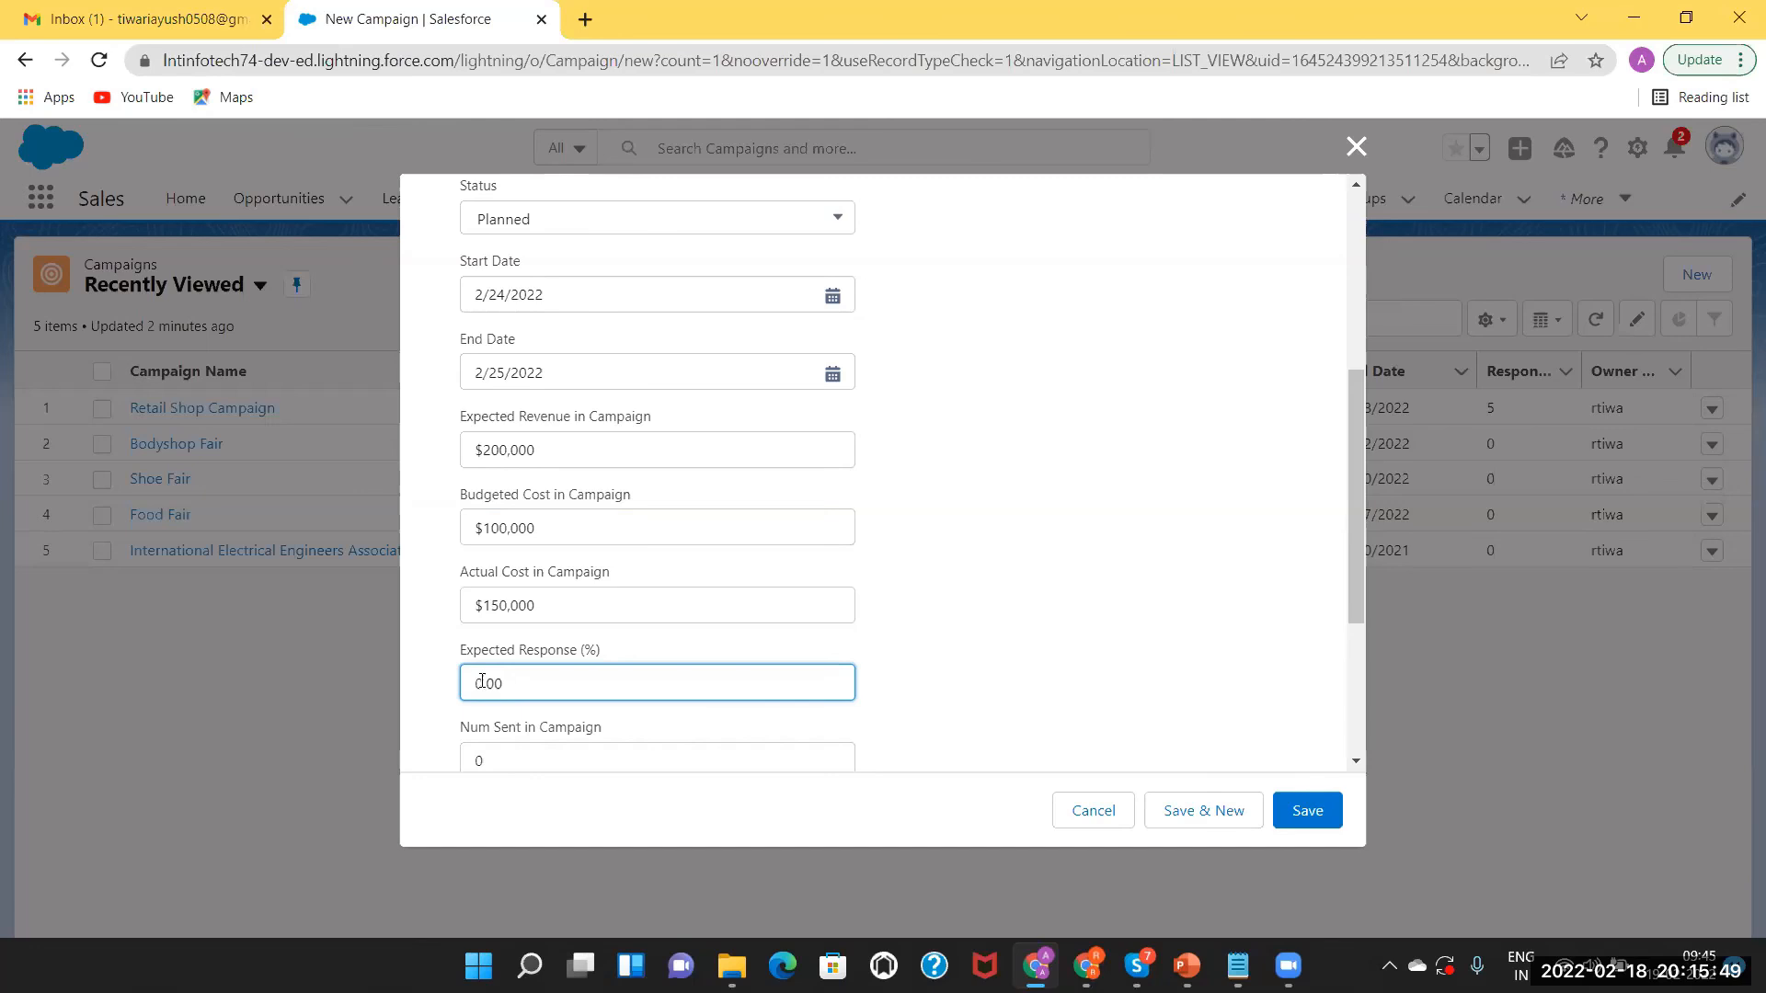
{"action": "key", "text": "Delete"}
{"action": "type", "text": "20"}
{"action": "left_click_drag", "start_coordinate": [1363, 479], "coordinate": [1398, 658]}
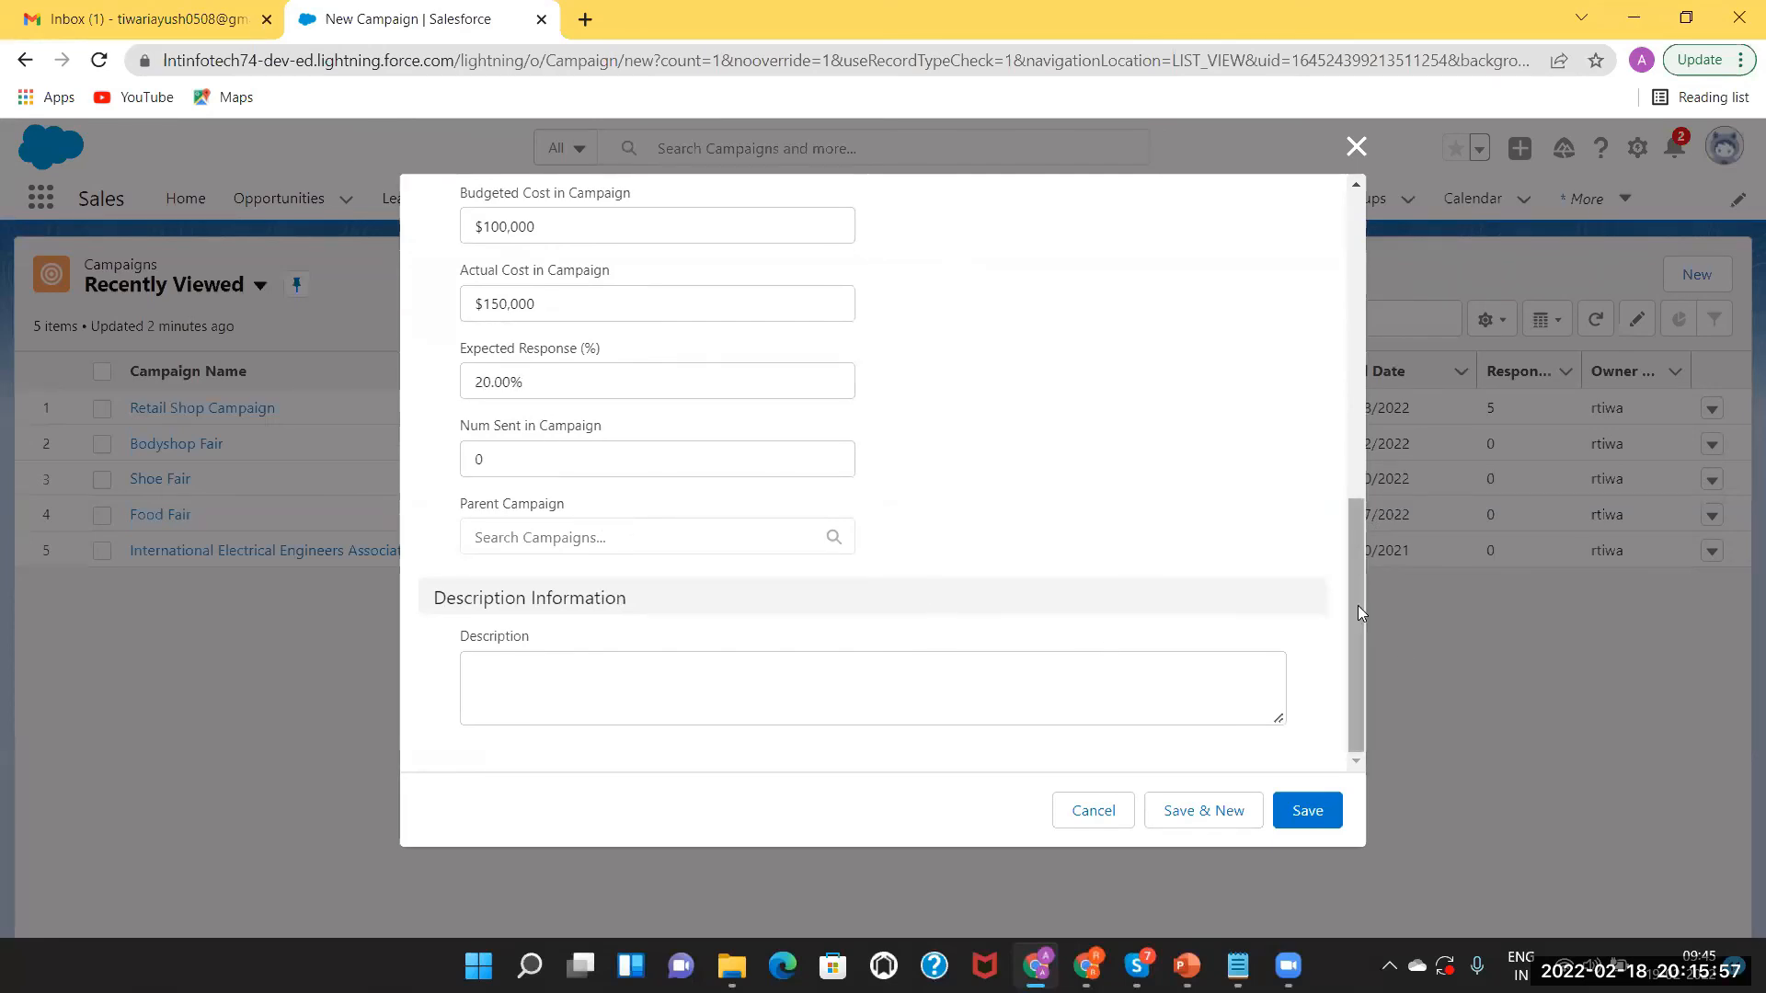
{"action": "left_click_drag", "start_coordinate": [1353, 606], "coordinate": [1369, 649]}
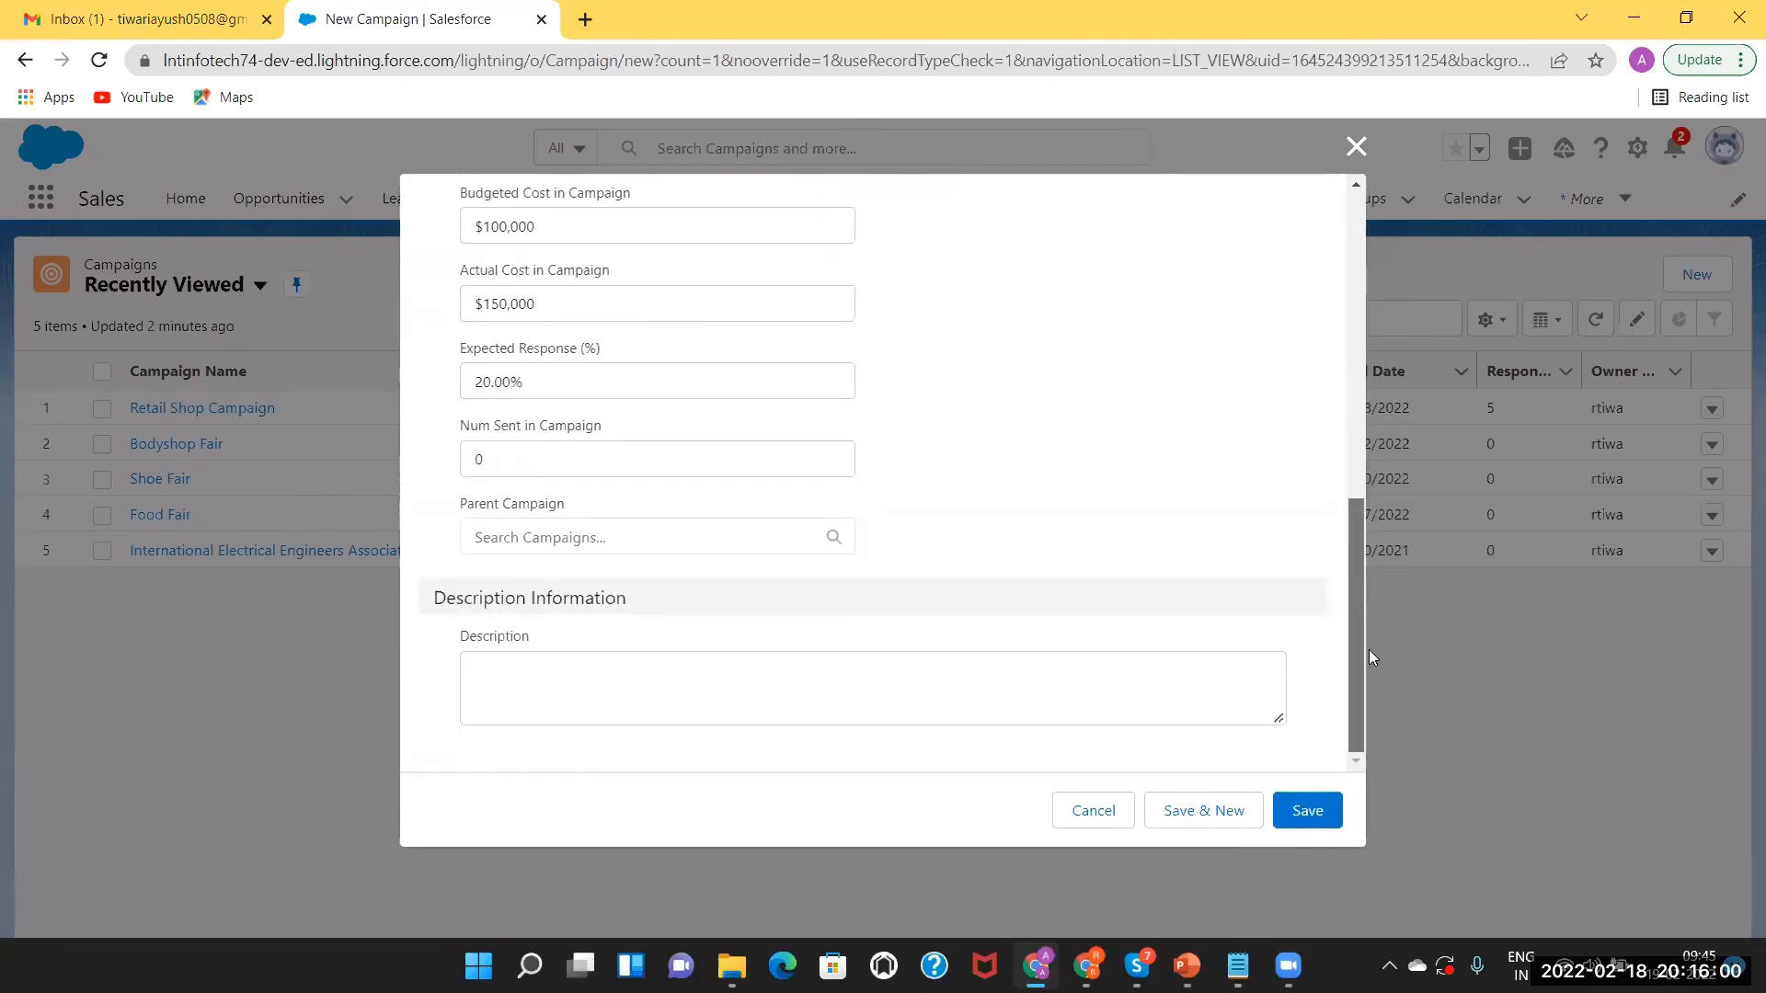
Save Bike Trade and review its stored details: Trade Show, Planned, 2/24–2/25/2022.
{"action": "left_click", "coordinate": [1306, 815]}
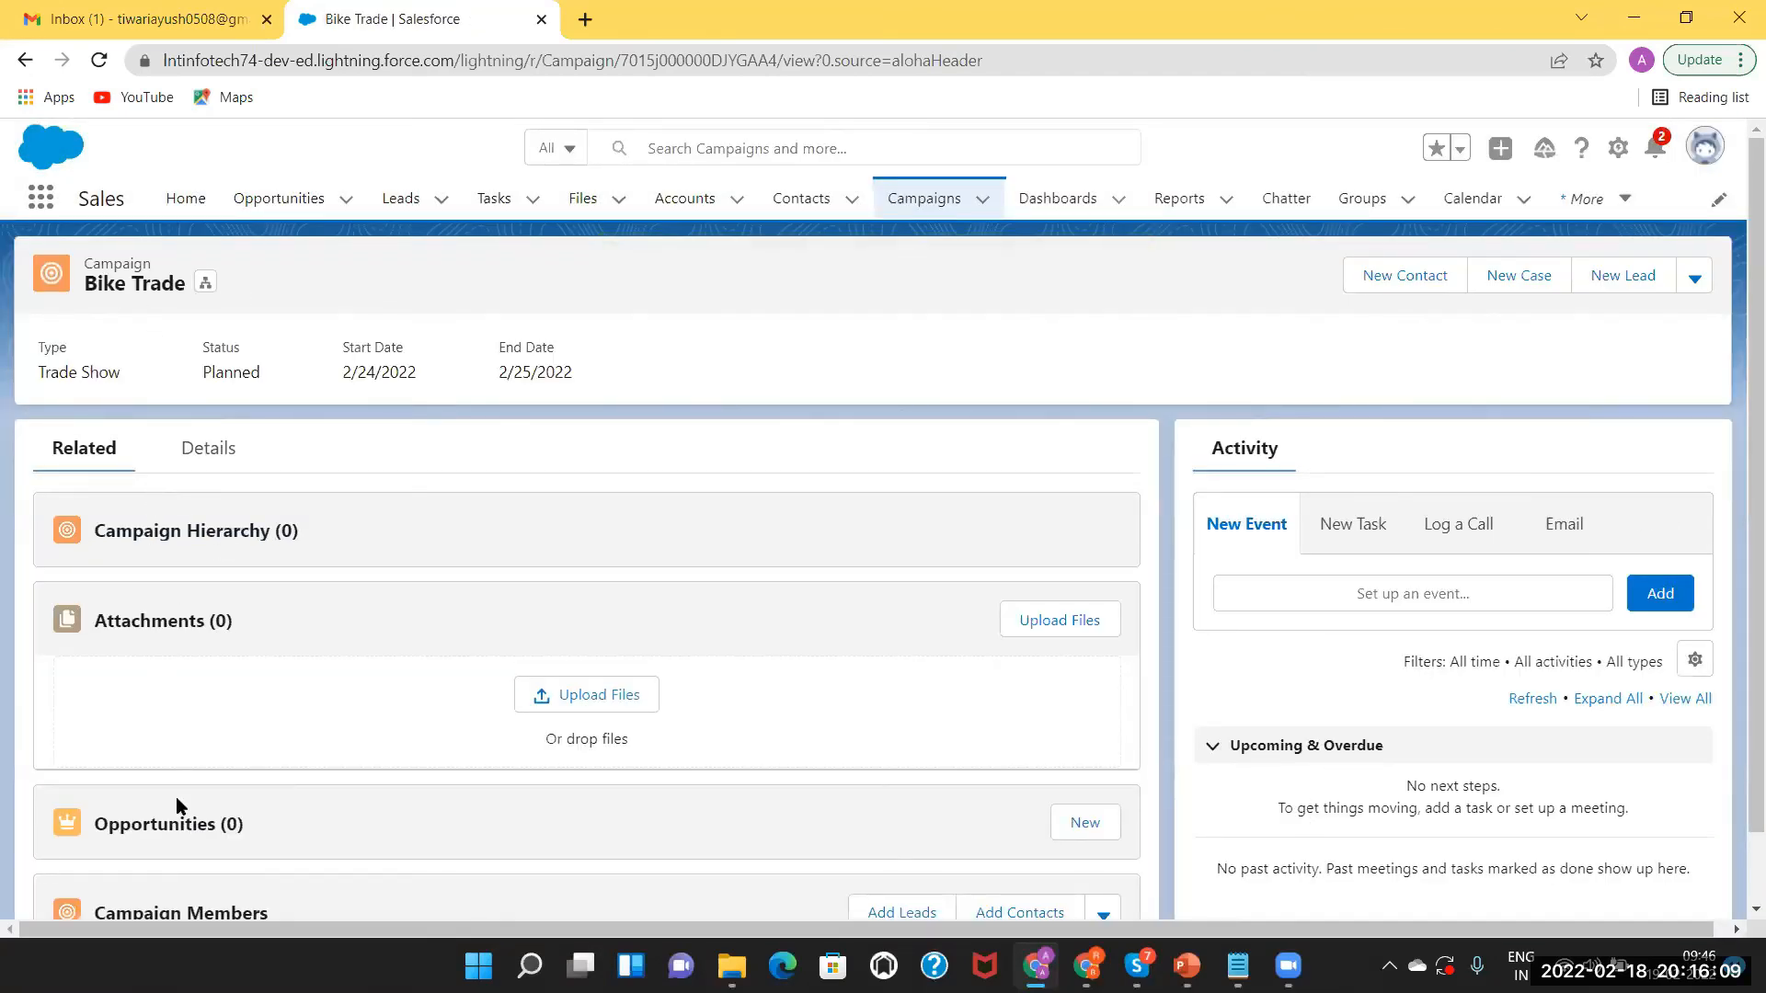
{"action": "left_click", "coordinate": [202, 450]}
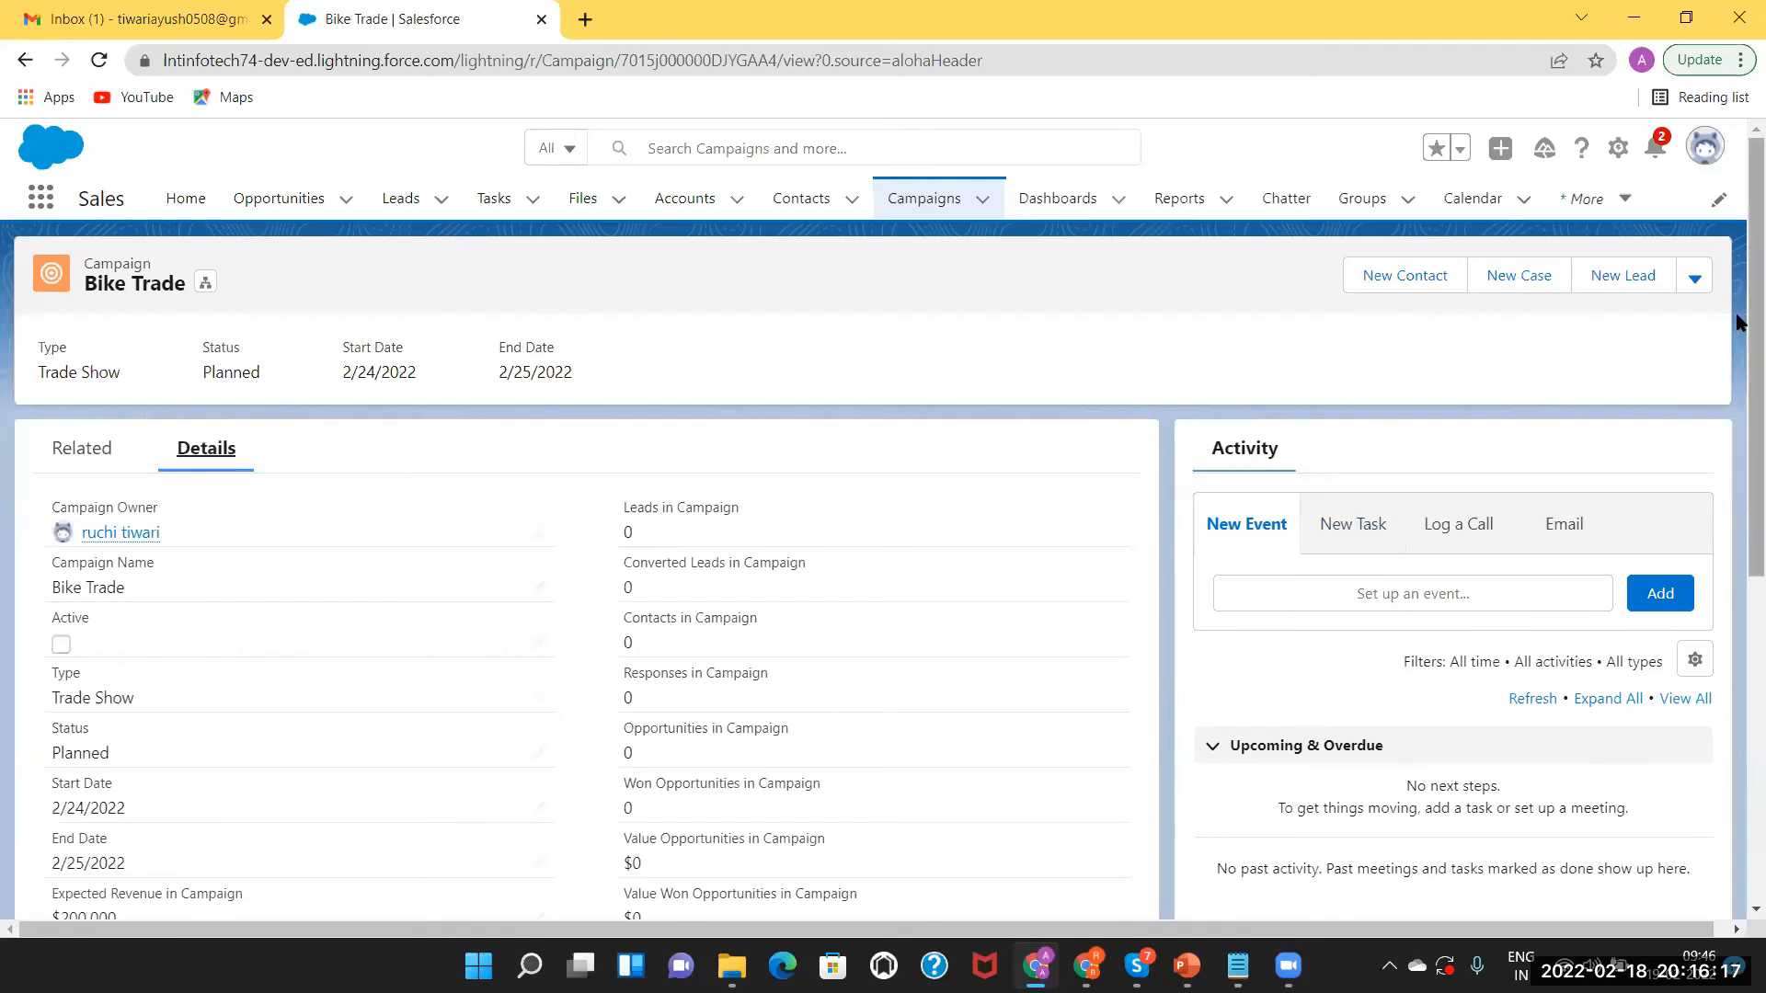
{"action": "scroll", "coordinate": [1738, 368], "scroll_direction": "down", "scroll_amount": 2}
{"action": "left_click_drag", "start_coordinate": [1737, 424], "coordinate": [1737, 451]}
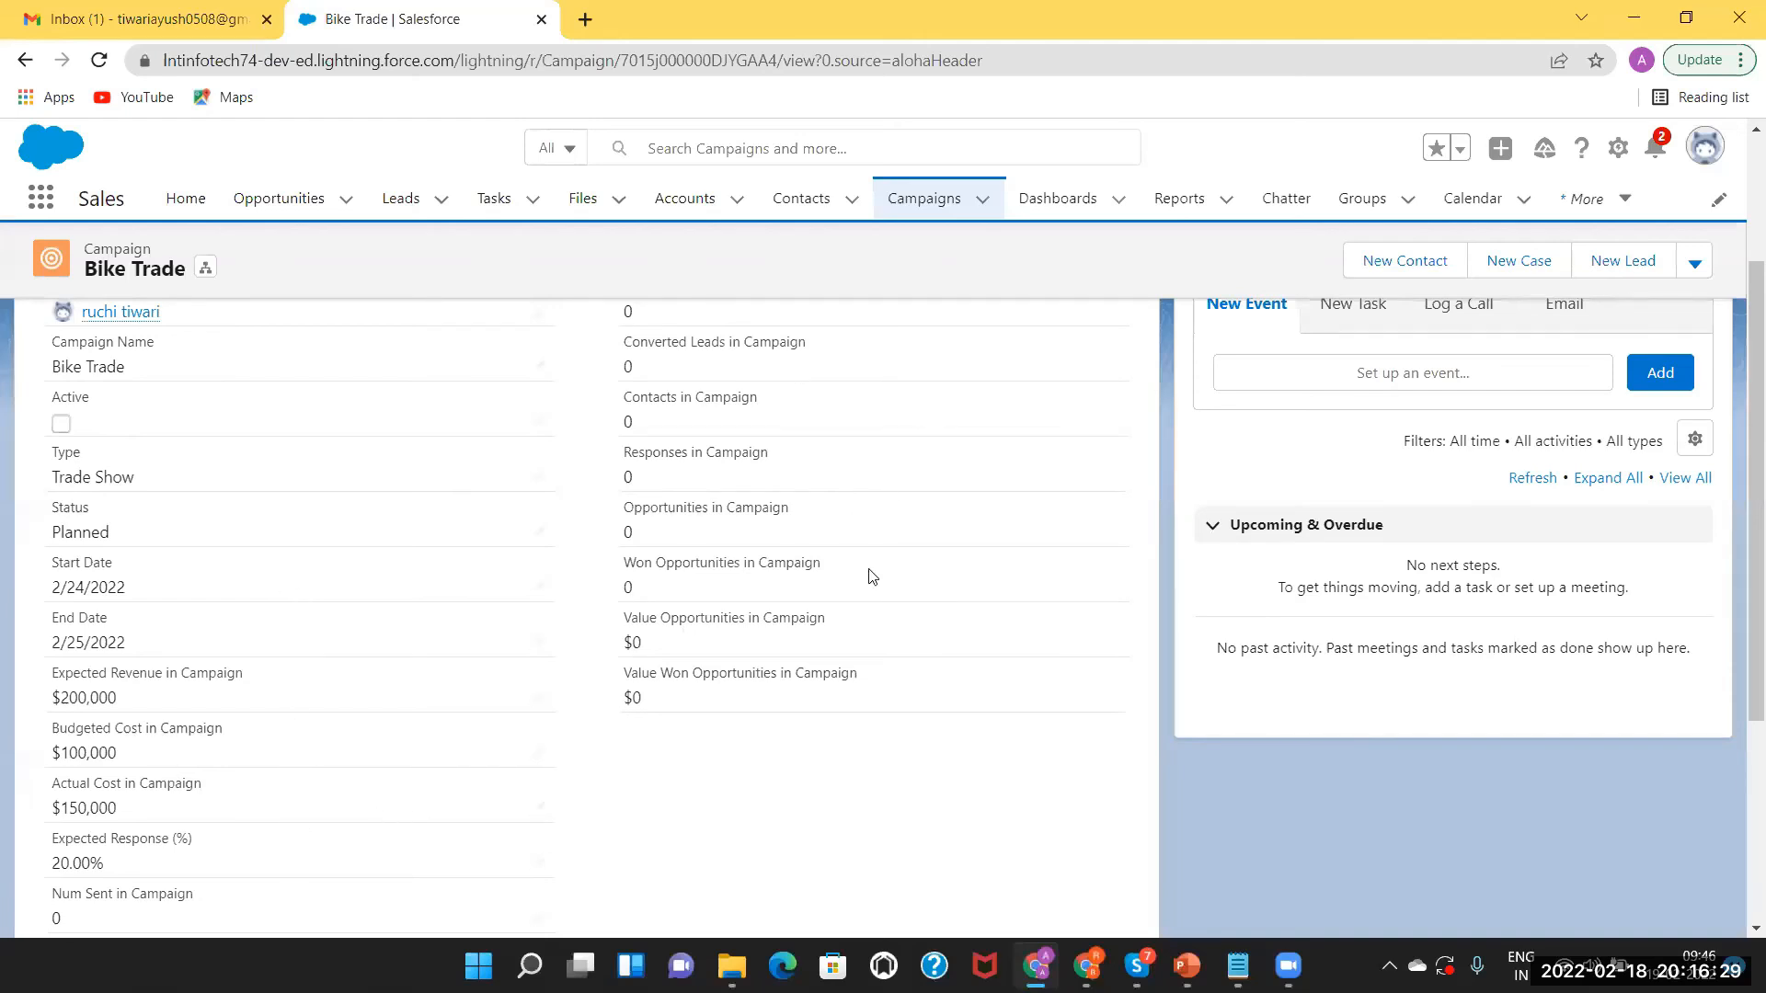
{"action": "left_click_drag", "start_coordinate": [1740, 390], "coordinate": [1738, 315]}
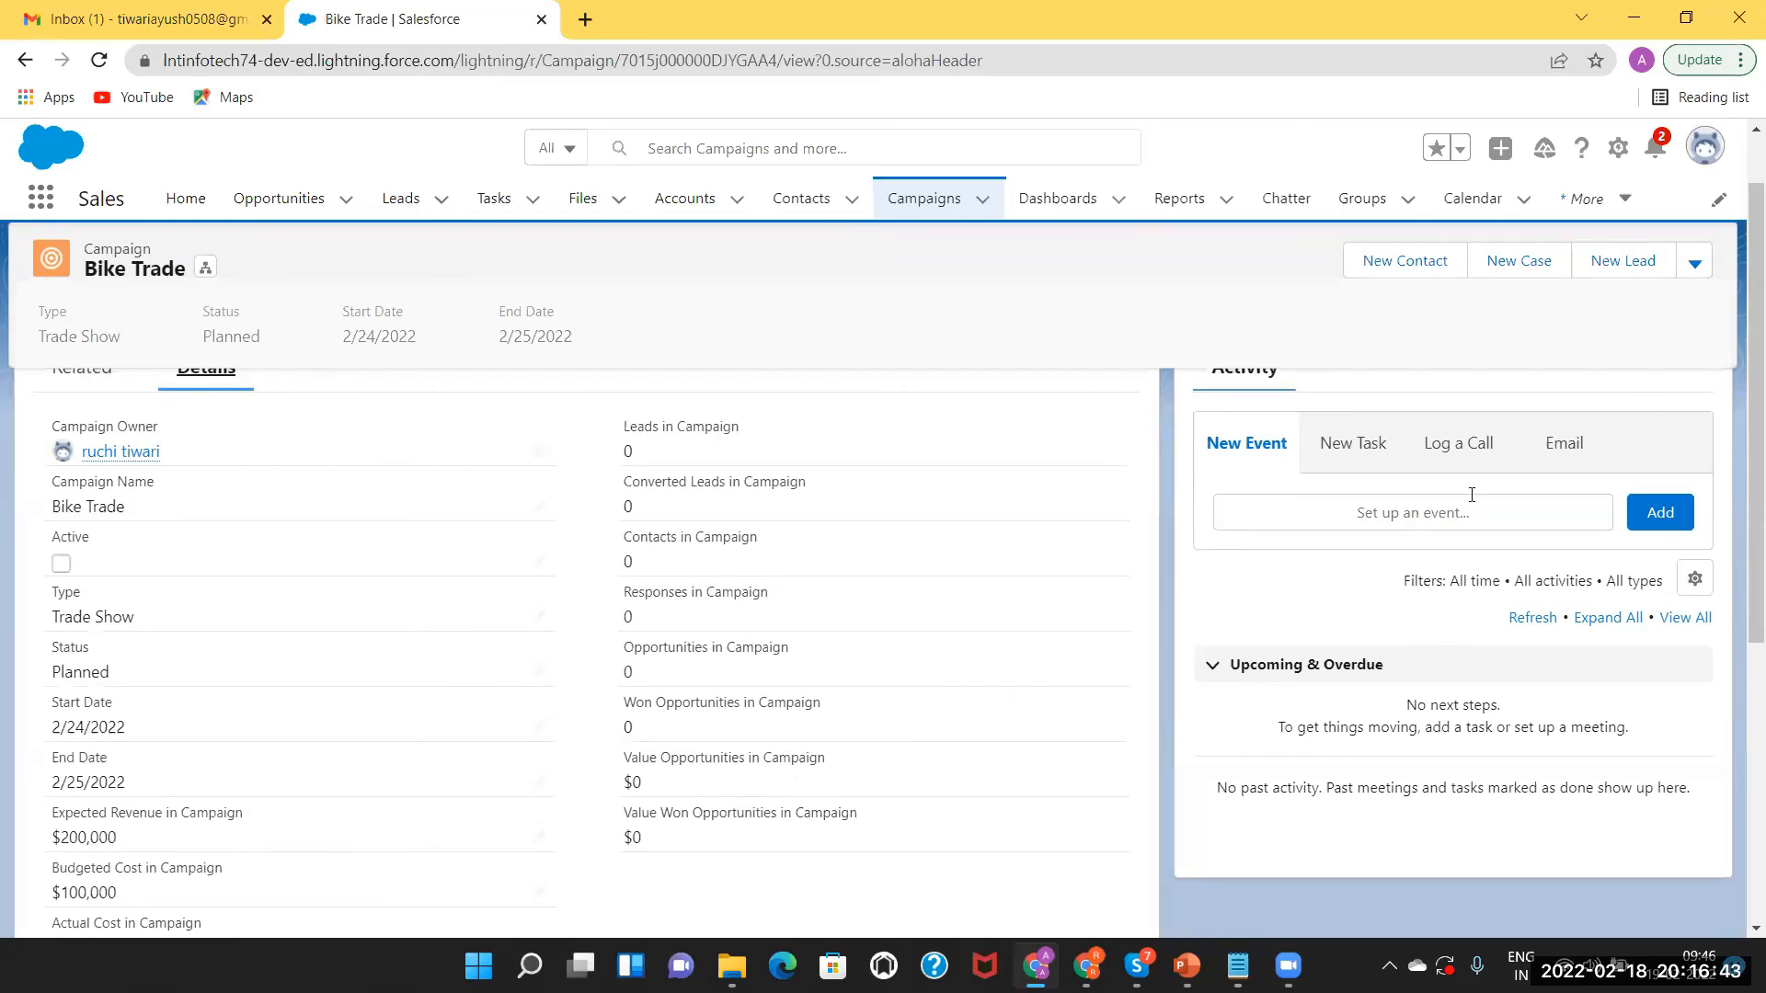
{"action": "left_click_drag", "start_coordinate": [1748, 377], "coordinate": [1747, 416]}
{"action": "left_click_drag", "start_coordinate": [1747, 567], "coordinate": [1738, 341]}
{"action": "left_click", "coordinate": [70, 457]}
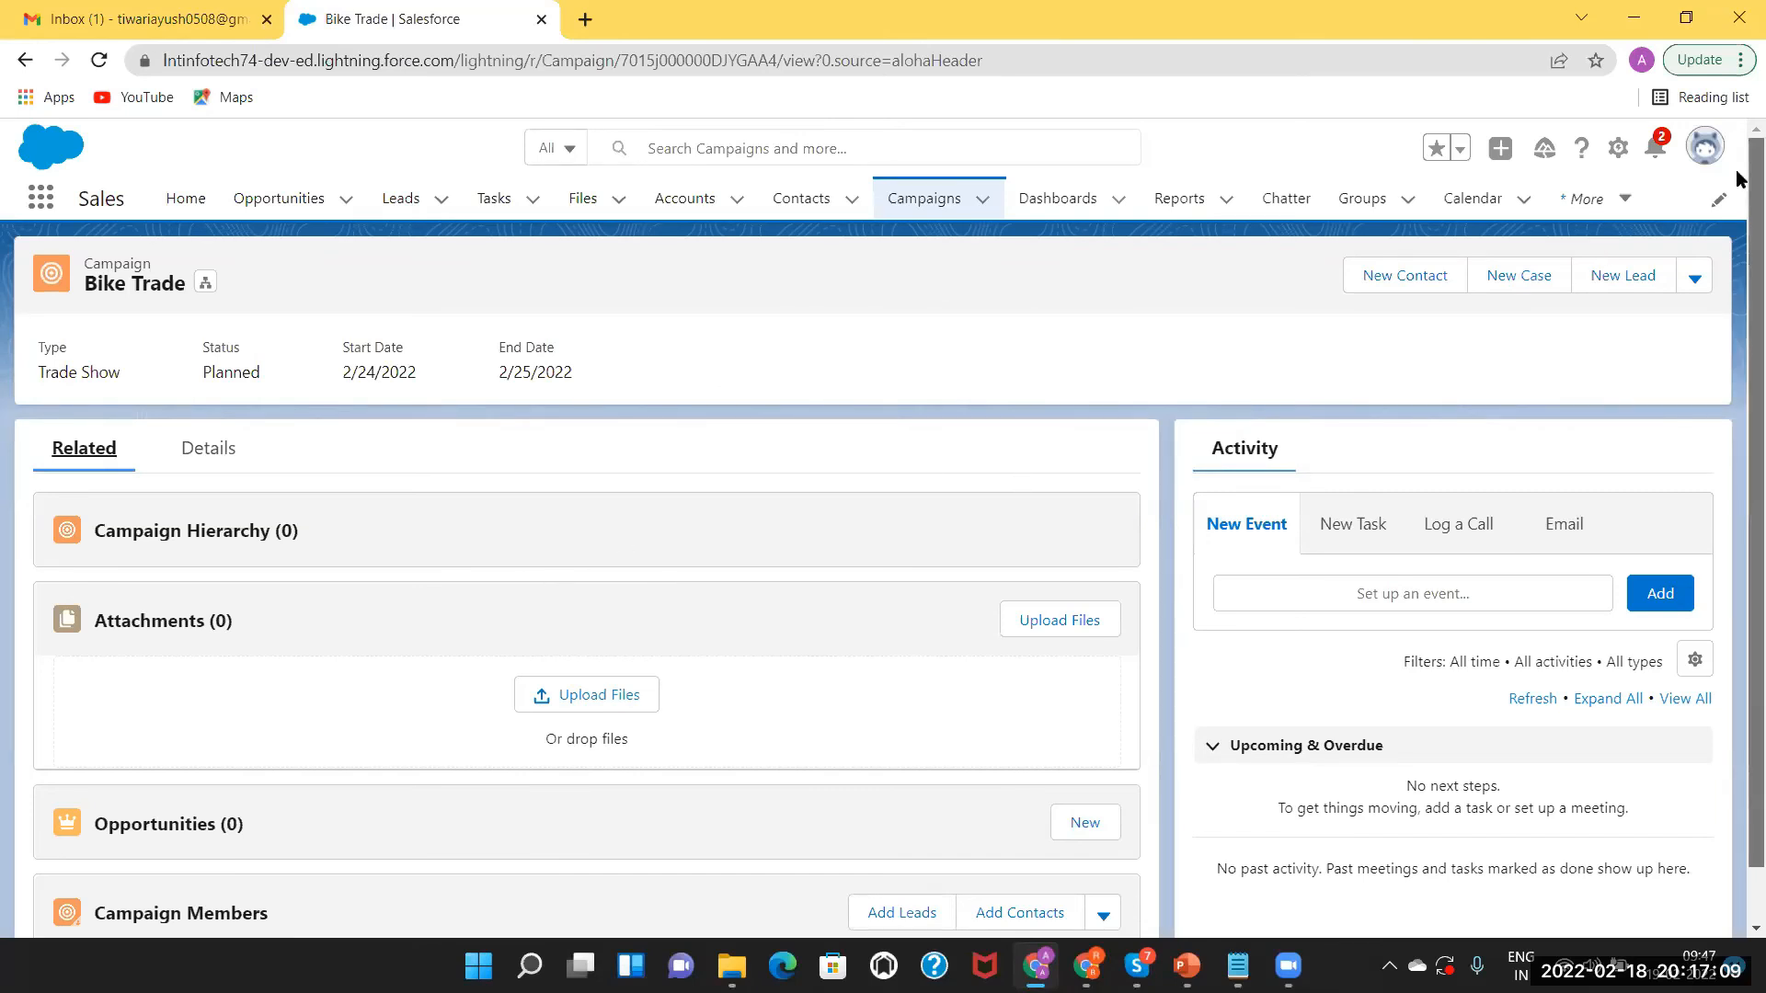
Show the Recently Viewed campaigns list, with Bike Trade at the top.
{"action": "scroll", "coordinate": [1736, 184], "scroll_direction": "down", "scroll_amount": 1}
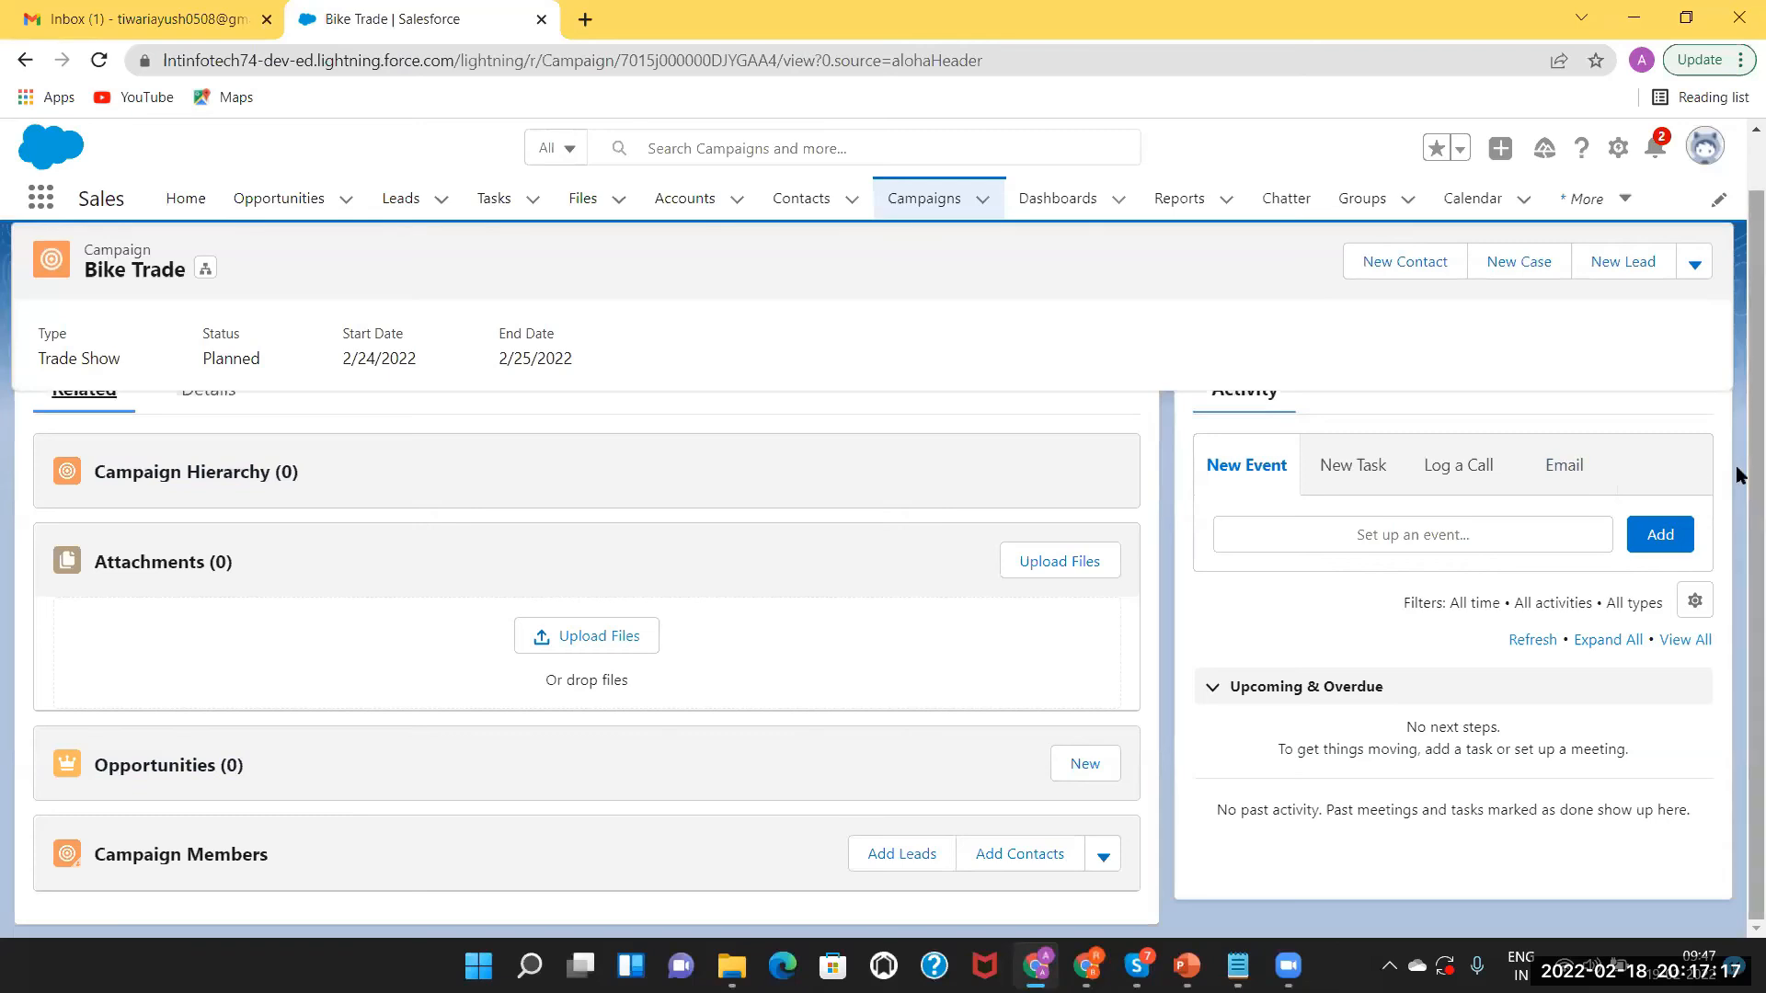
{"action": "scroll", "coordinate": [1738, 469], "scroll_direction": "up", "scroll_amount": 2}
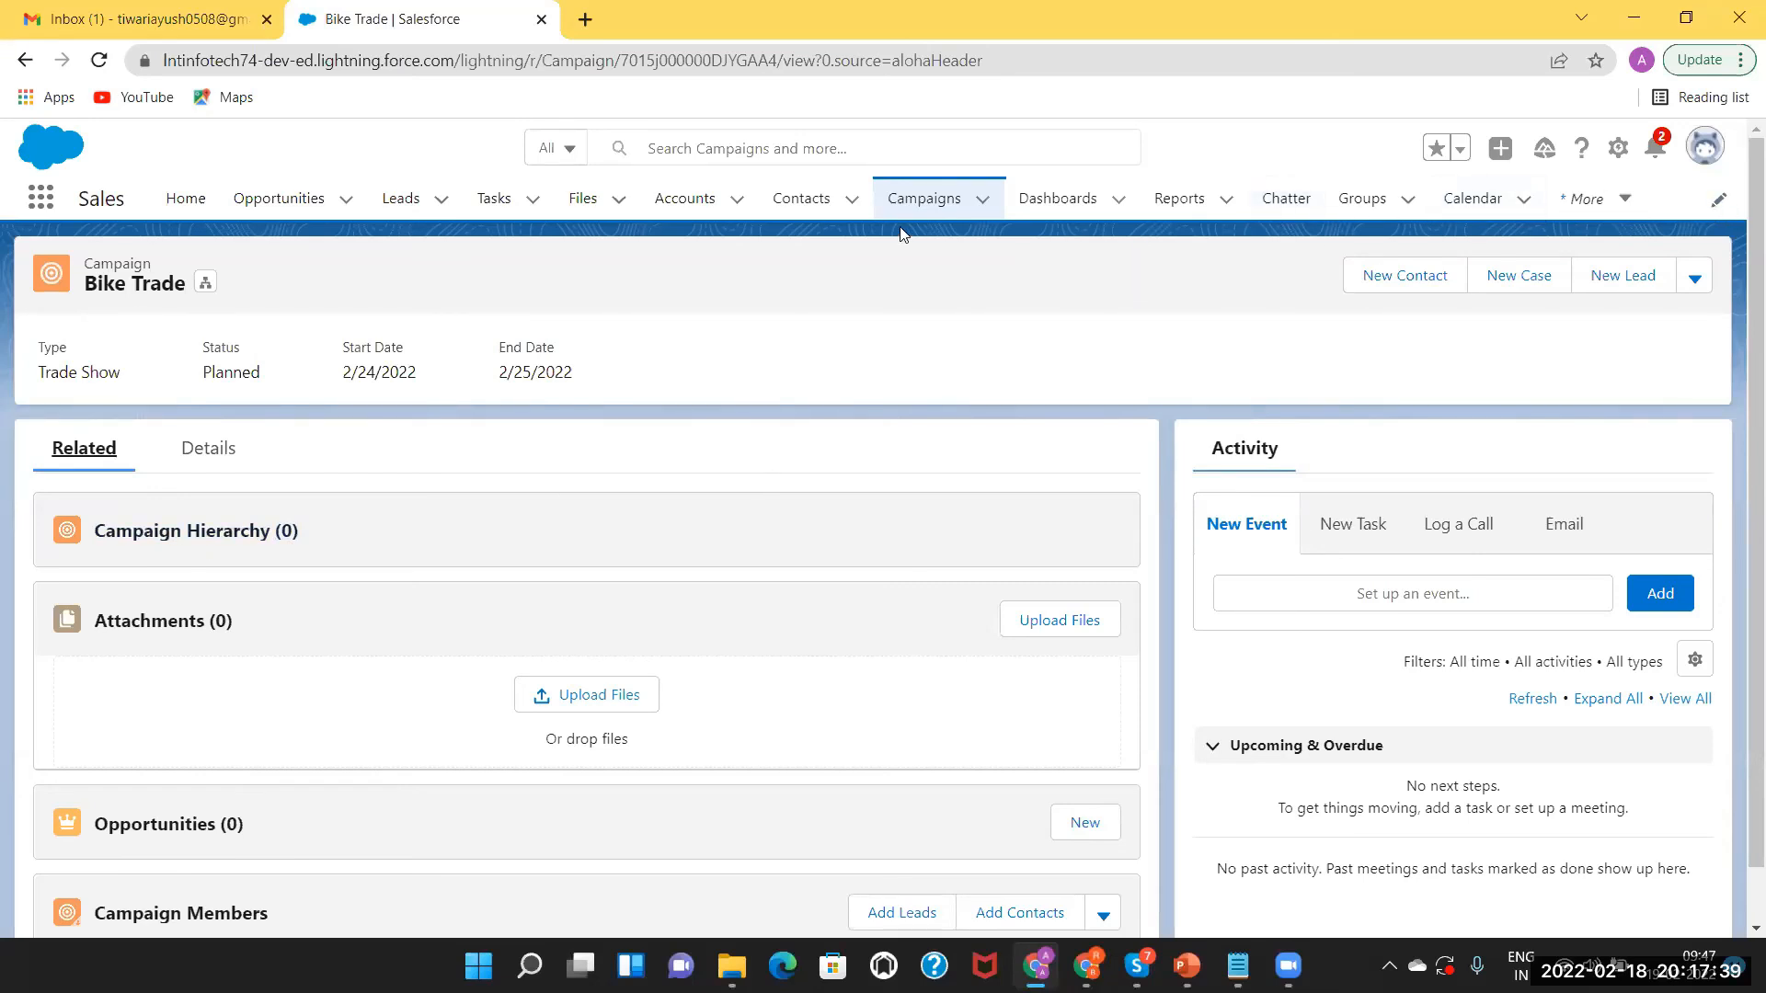
{"action": "left_click", "coordinate": [917, 200]}
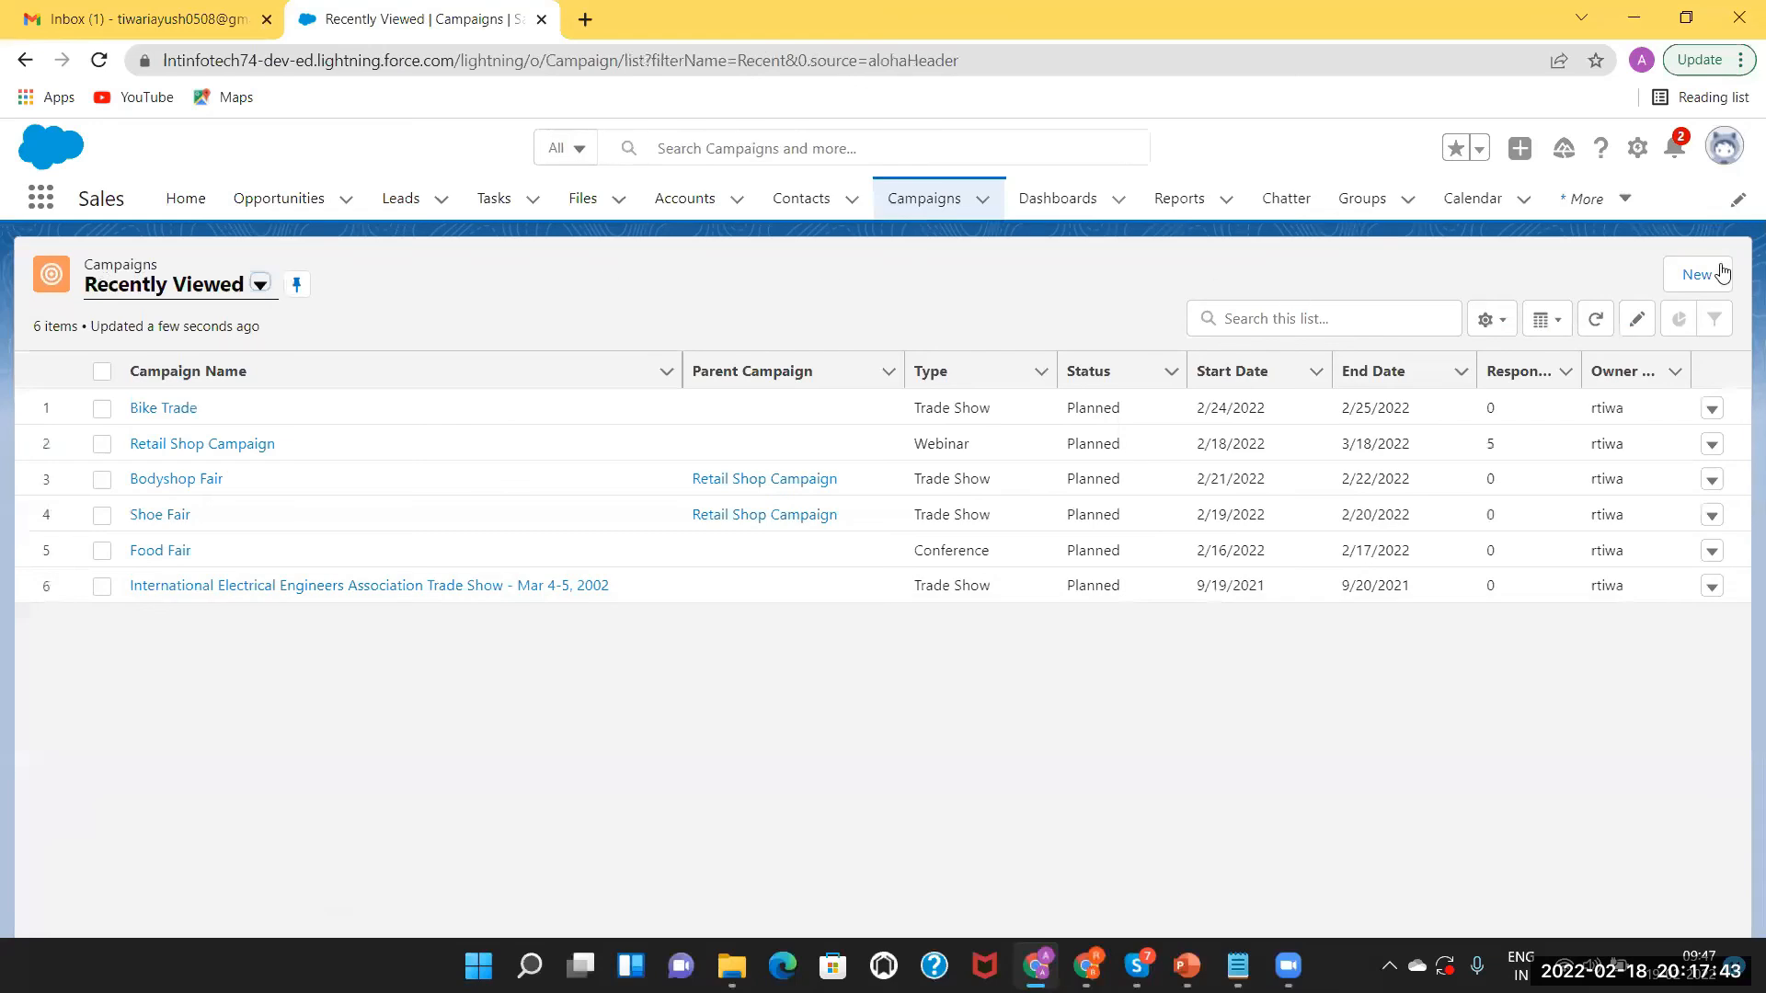
Start an active Trade Show campaign named Bike Fair running 2/21/2022 to 2/22/2022.
{"action": "left_click", "coordinate": [1701, 275]}
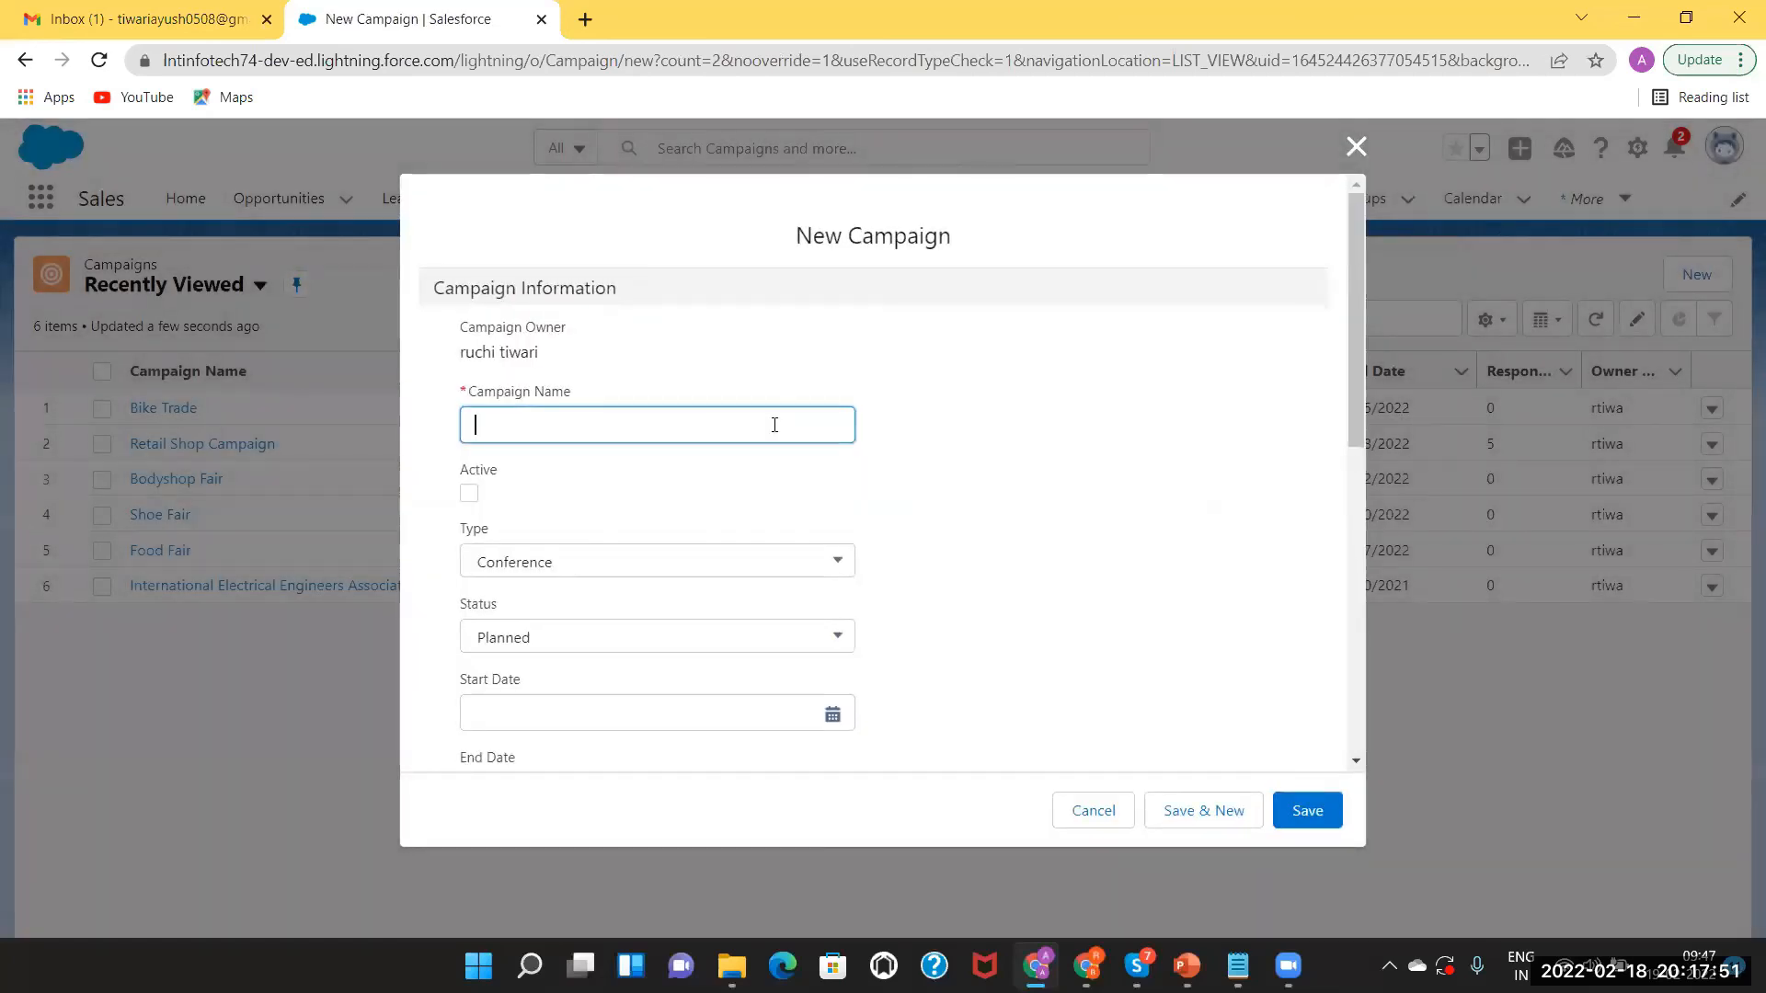
{"action": "key", "text": "BackSpace"}
{"action": "key", "text": "BackSpace"}
{"action": "key", "text": "BackSpace"}
{"action": "key", "text": "BackSpace"}
{"action": "key", "text": "BackSpace"}
{"action": "key", "text": "BackSpace"}
{"action": "left_click", "coordinate": [468, 494]}
{"action": "left_click", "coordinate": [523, 562]}
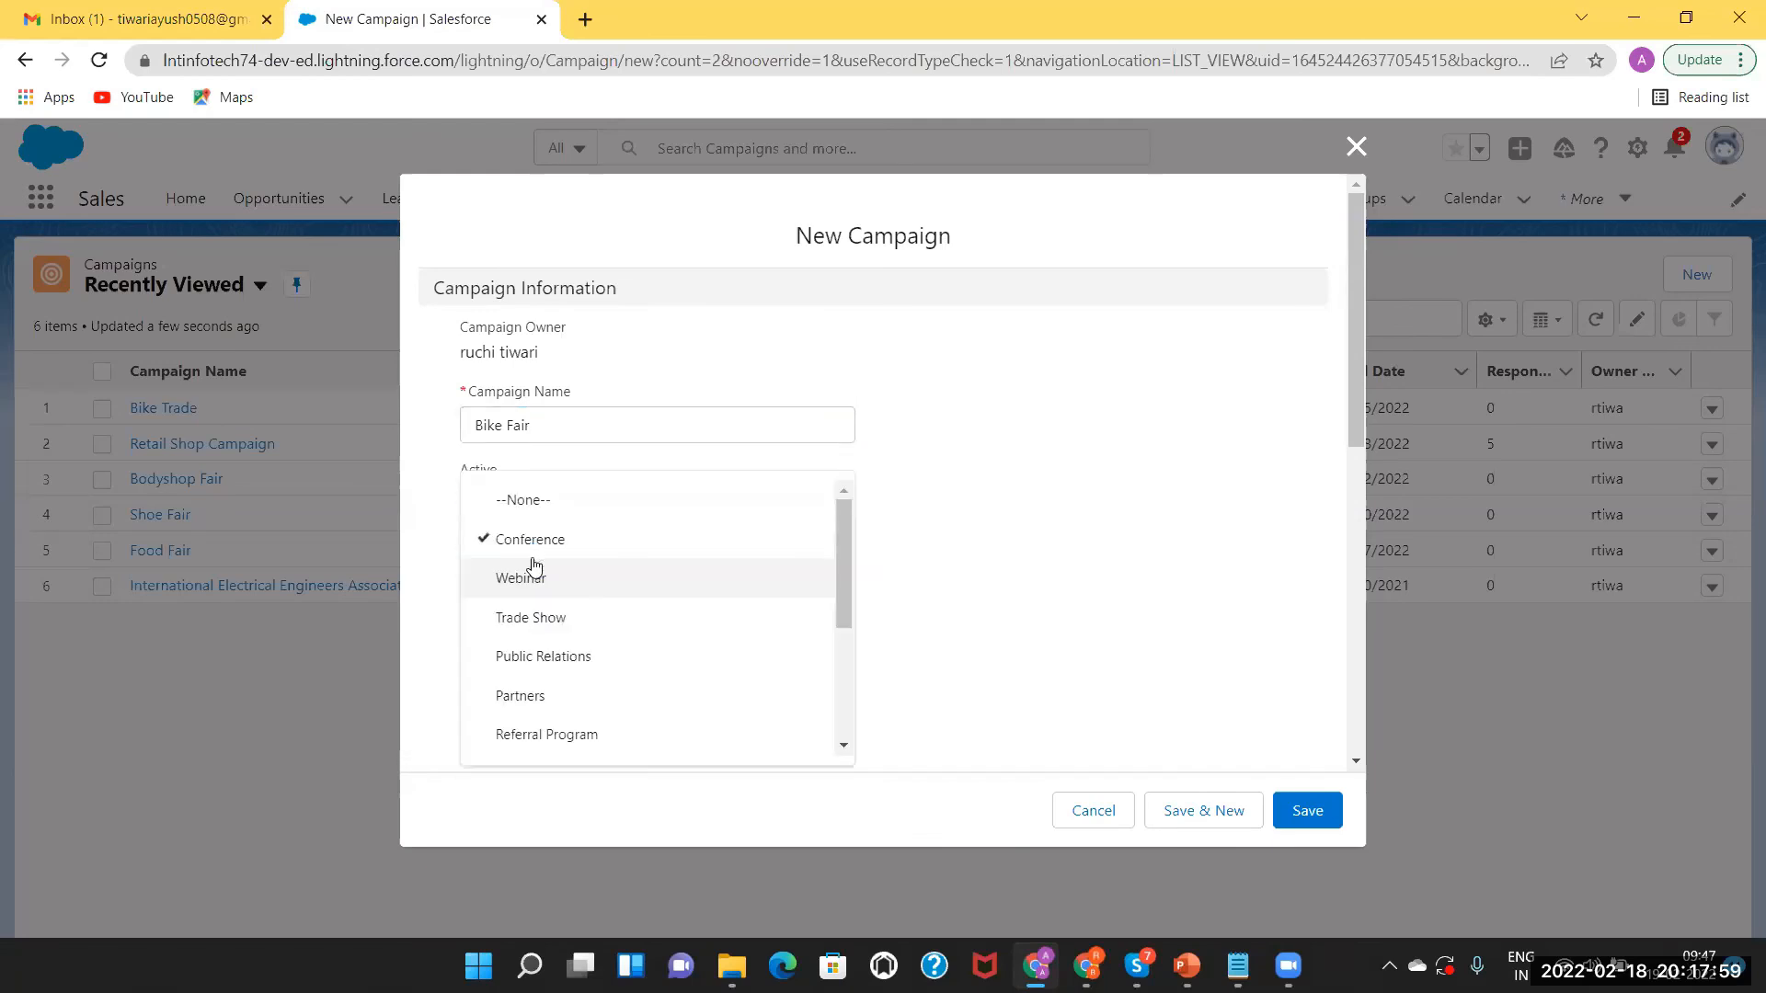
{"action": "left_click", "coordinate": [518, 622]}
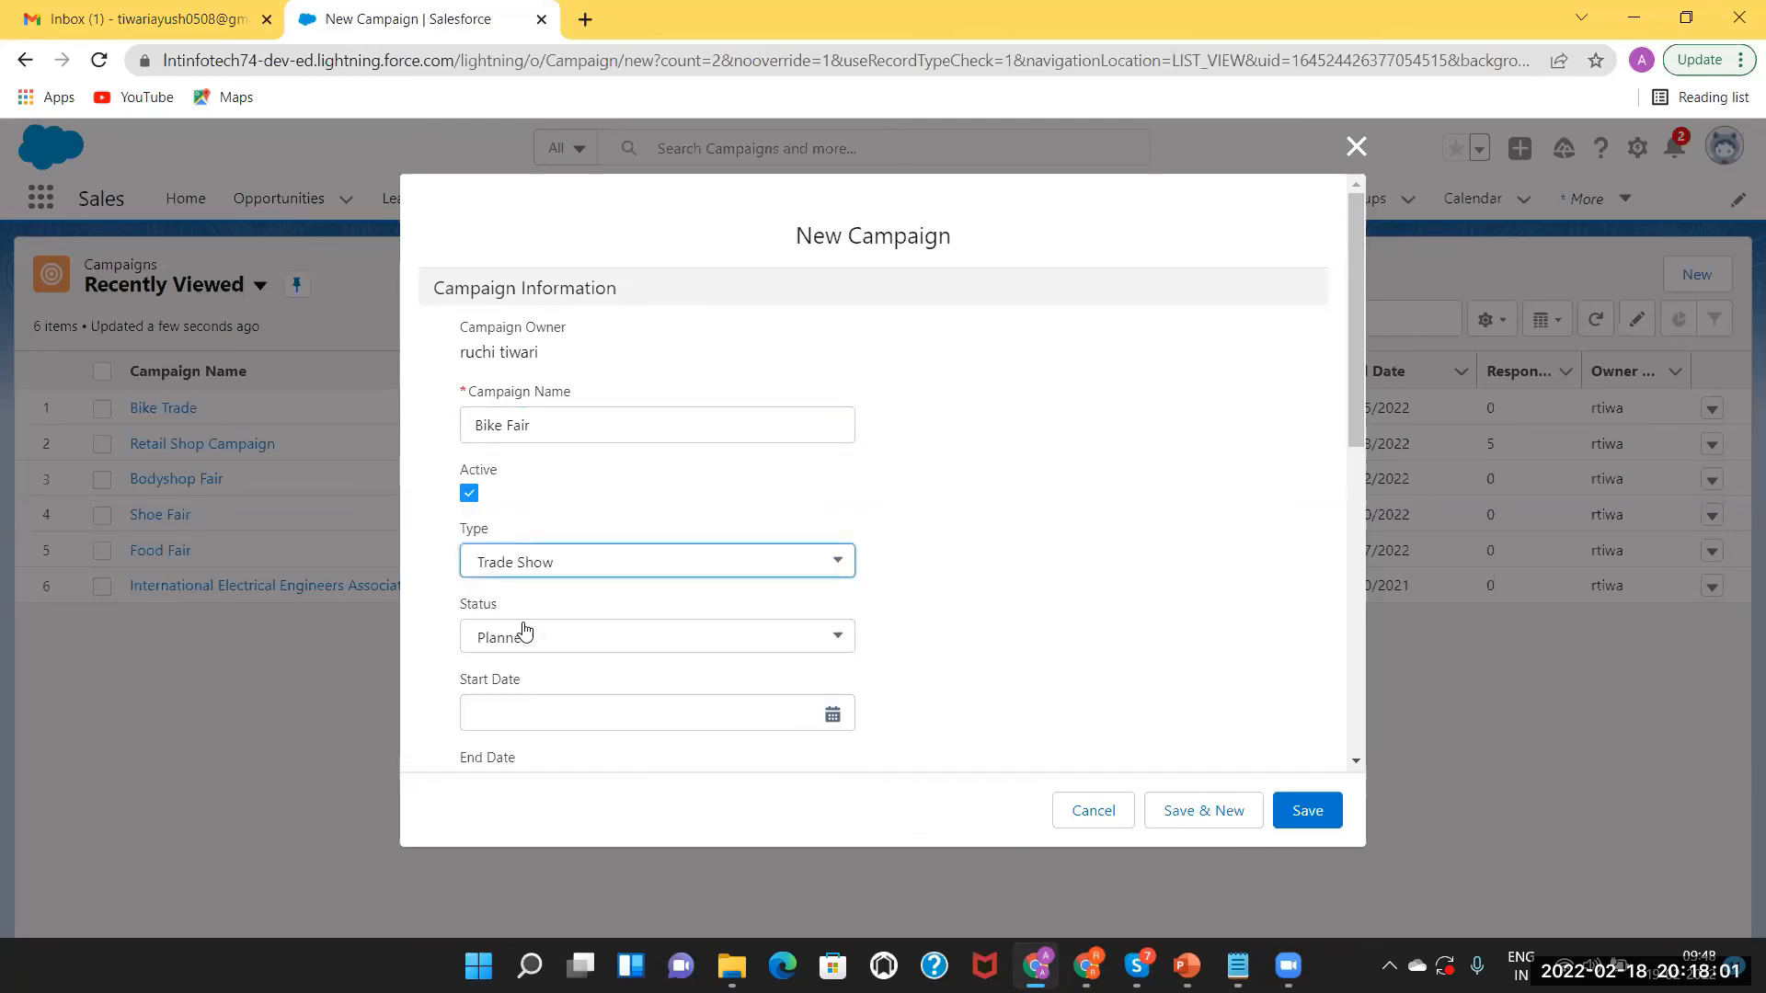
{"action": "left_click", "coordinate": [832, 716]}
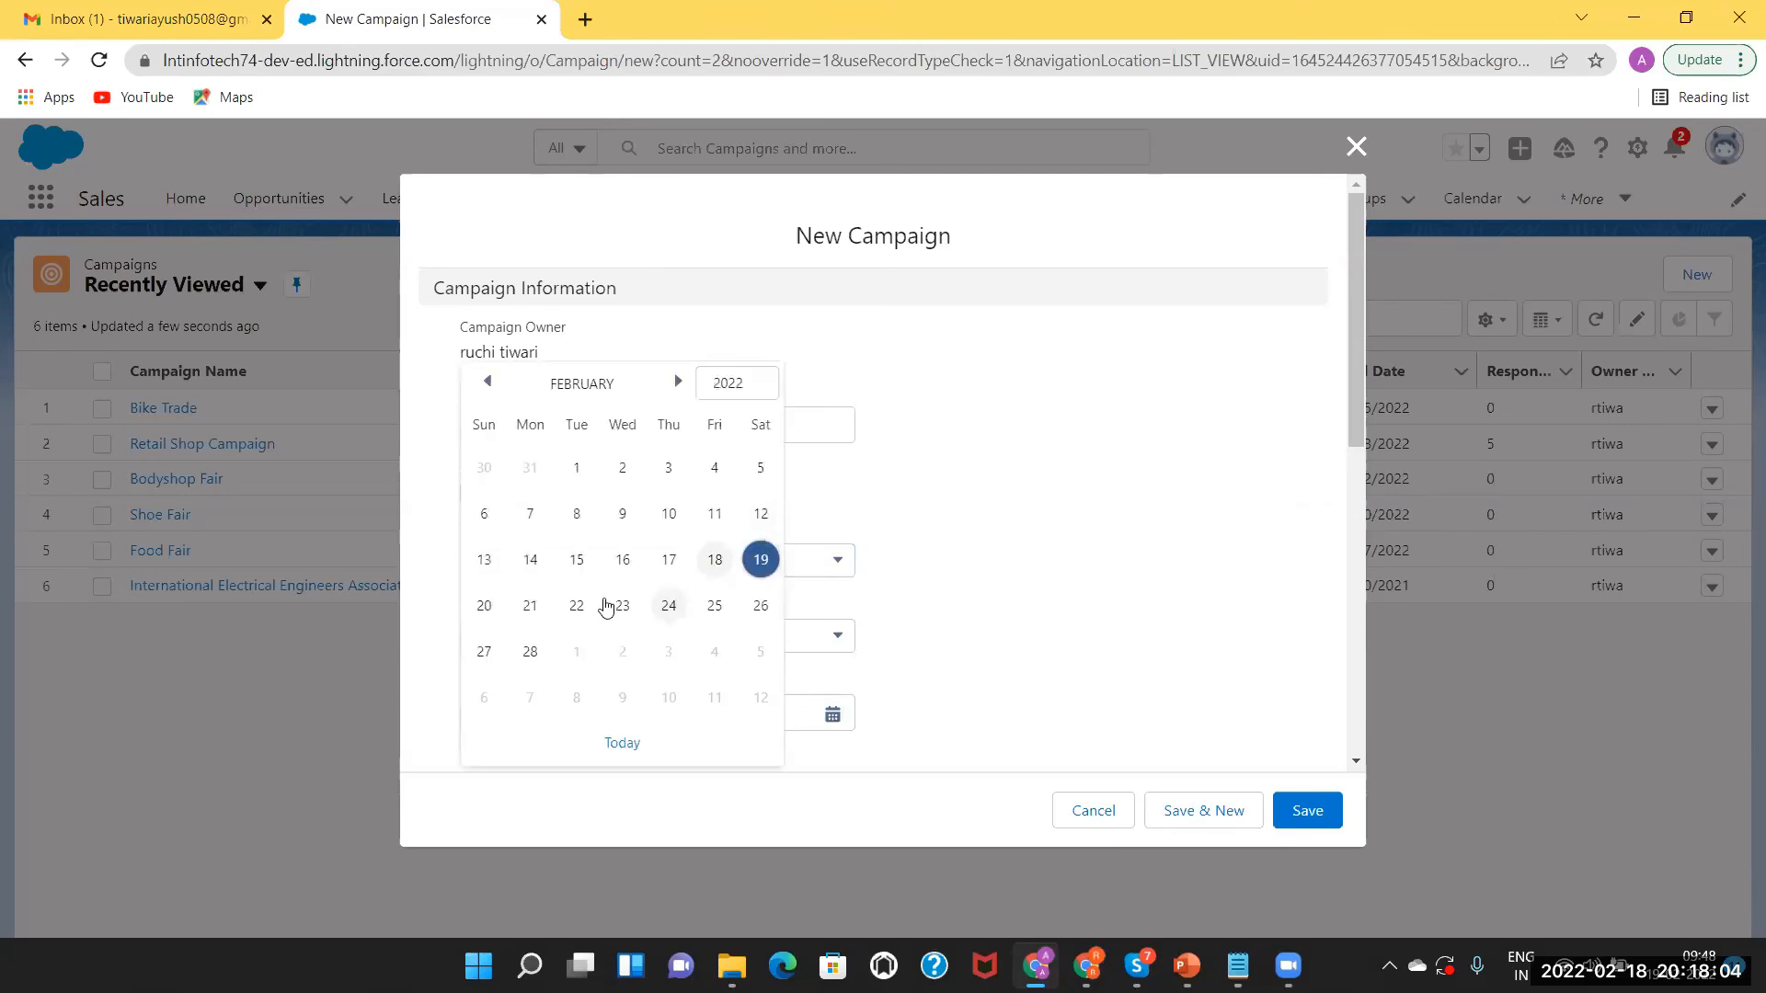
{"action": "left_click", "coordinate": [530, 605]}
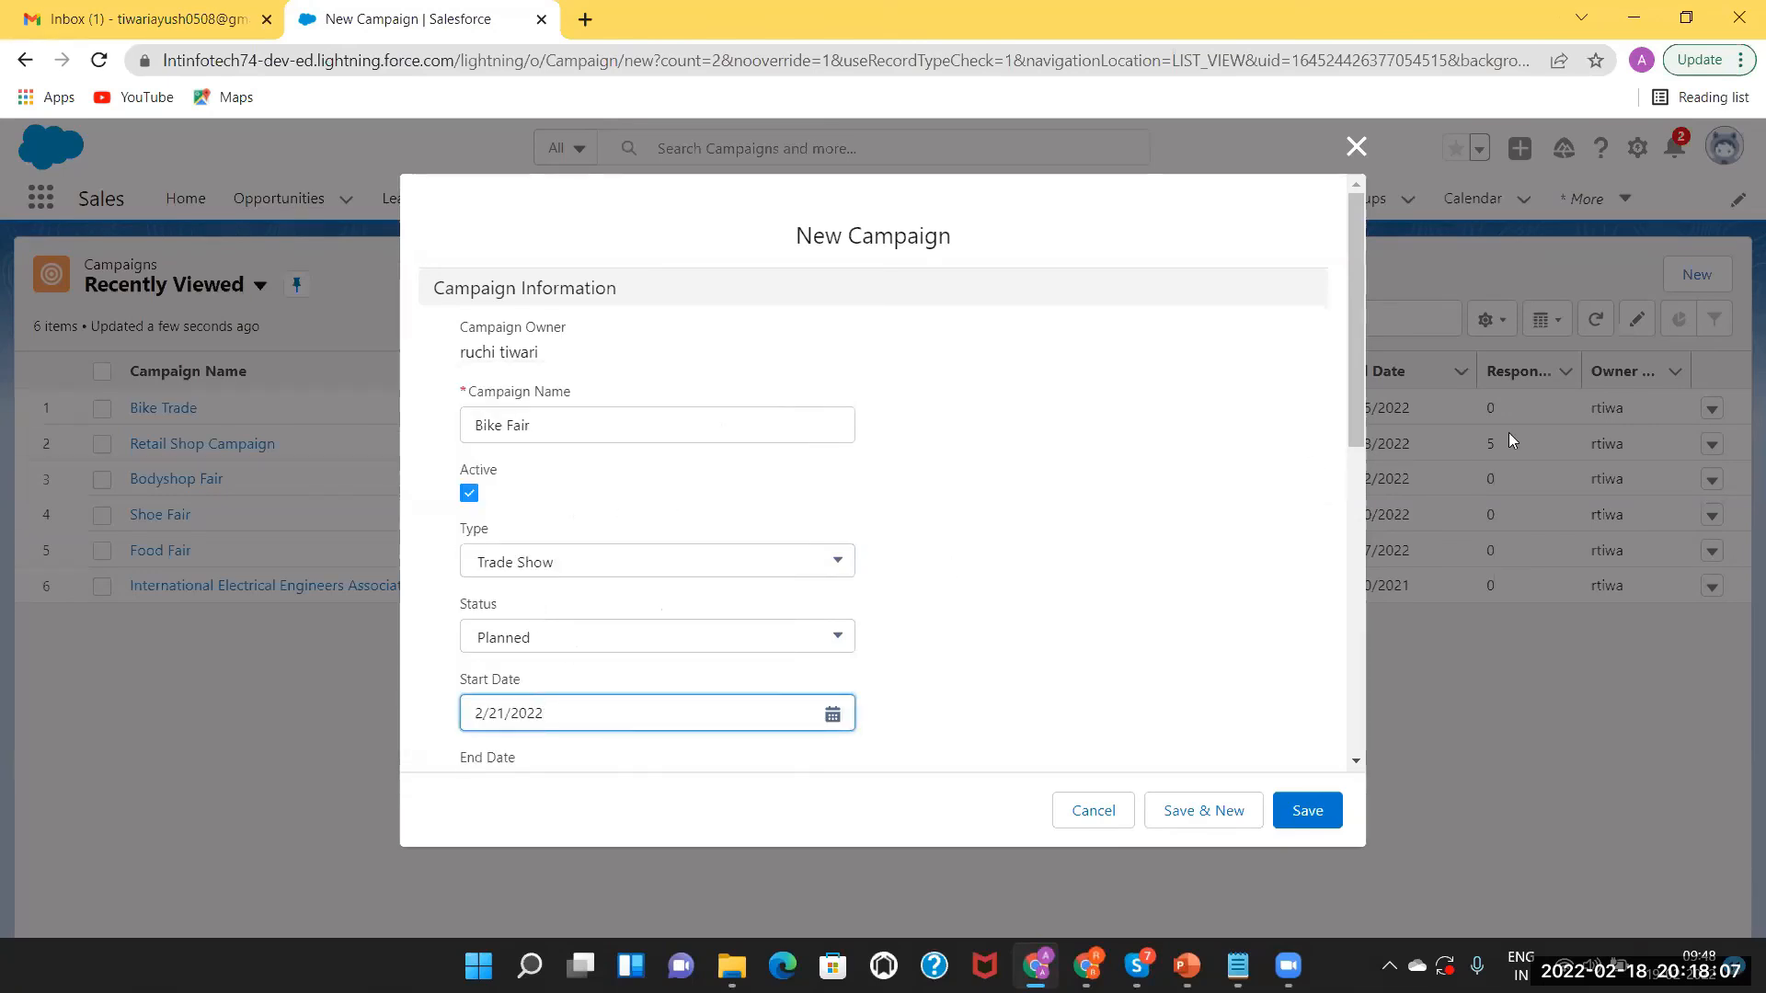
{"action": "left_click_drag", "start_coordinate": [1357, 400], "coordinate": [1393, 541]}
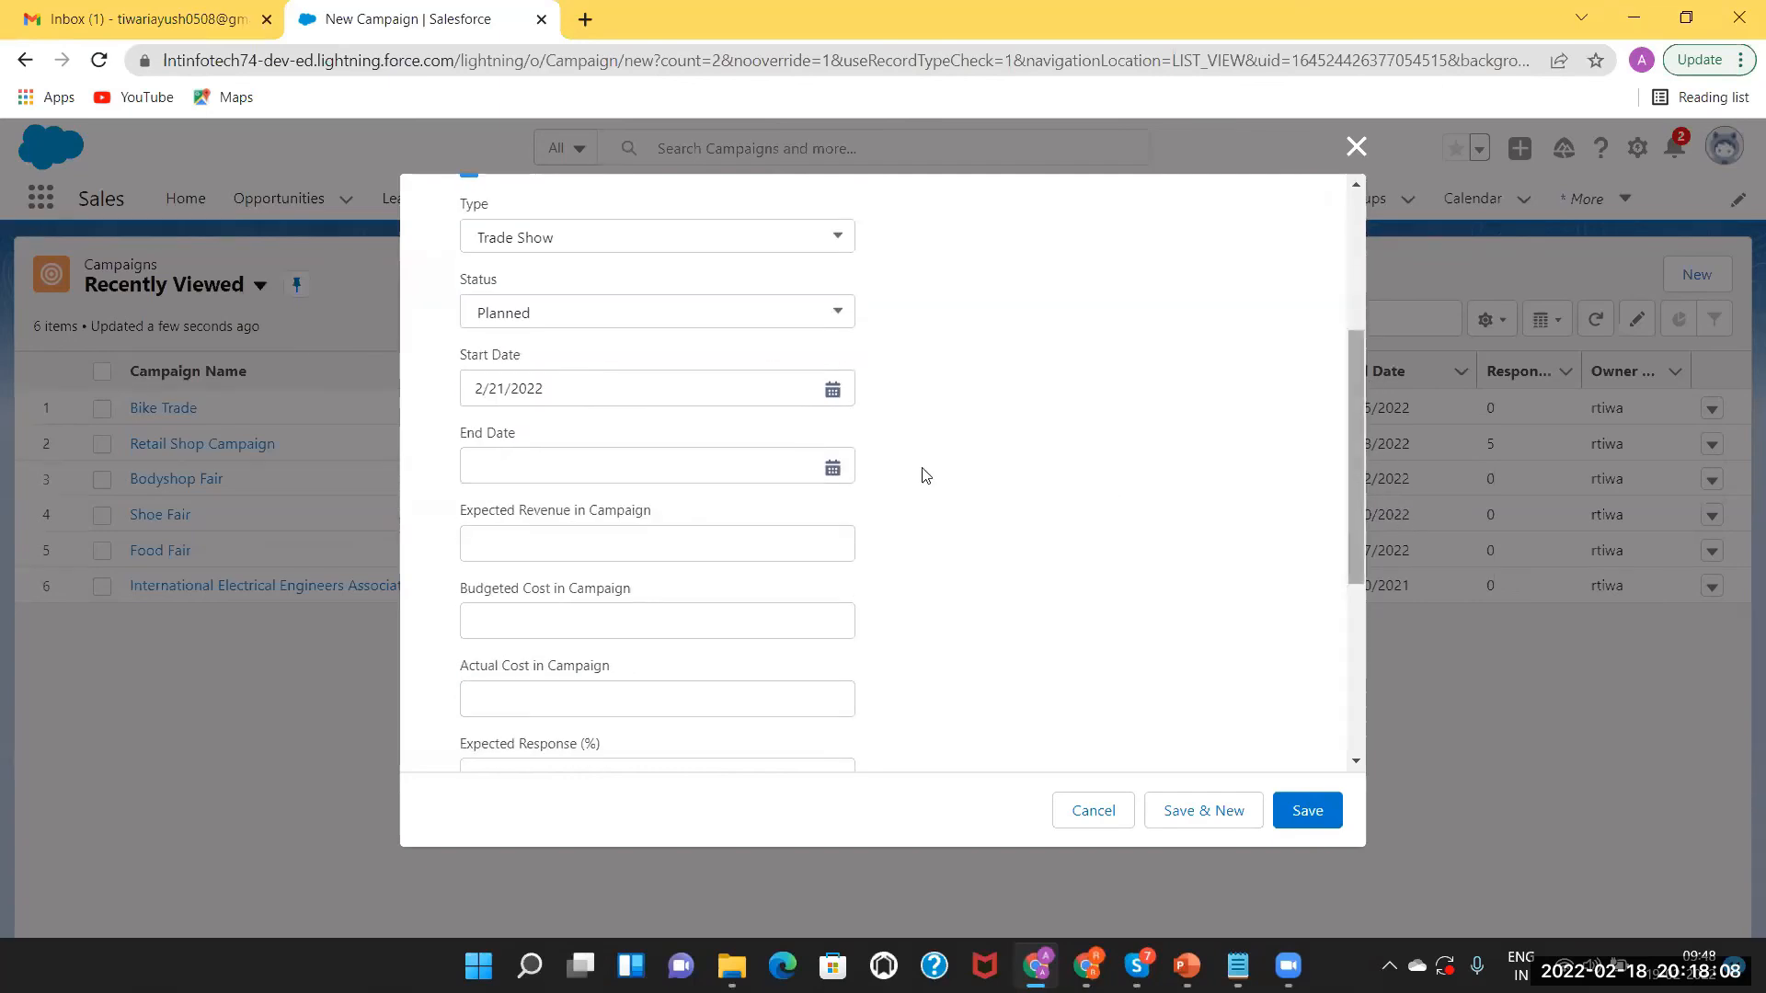
{"action": "left_click", "coordinate": [833, 470]}
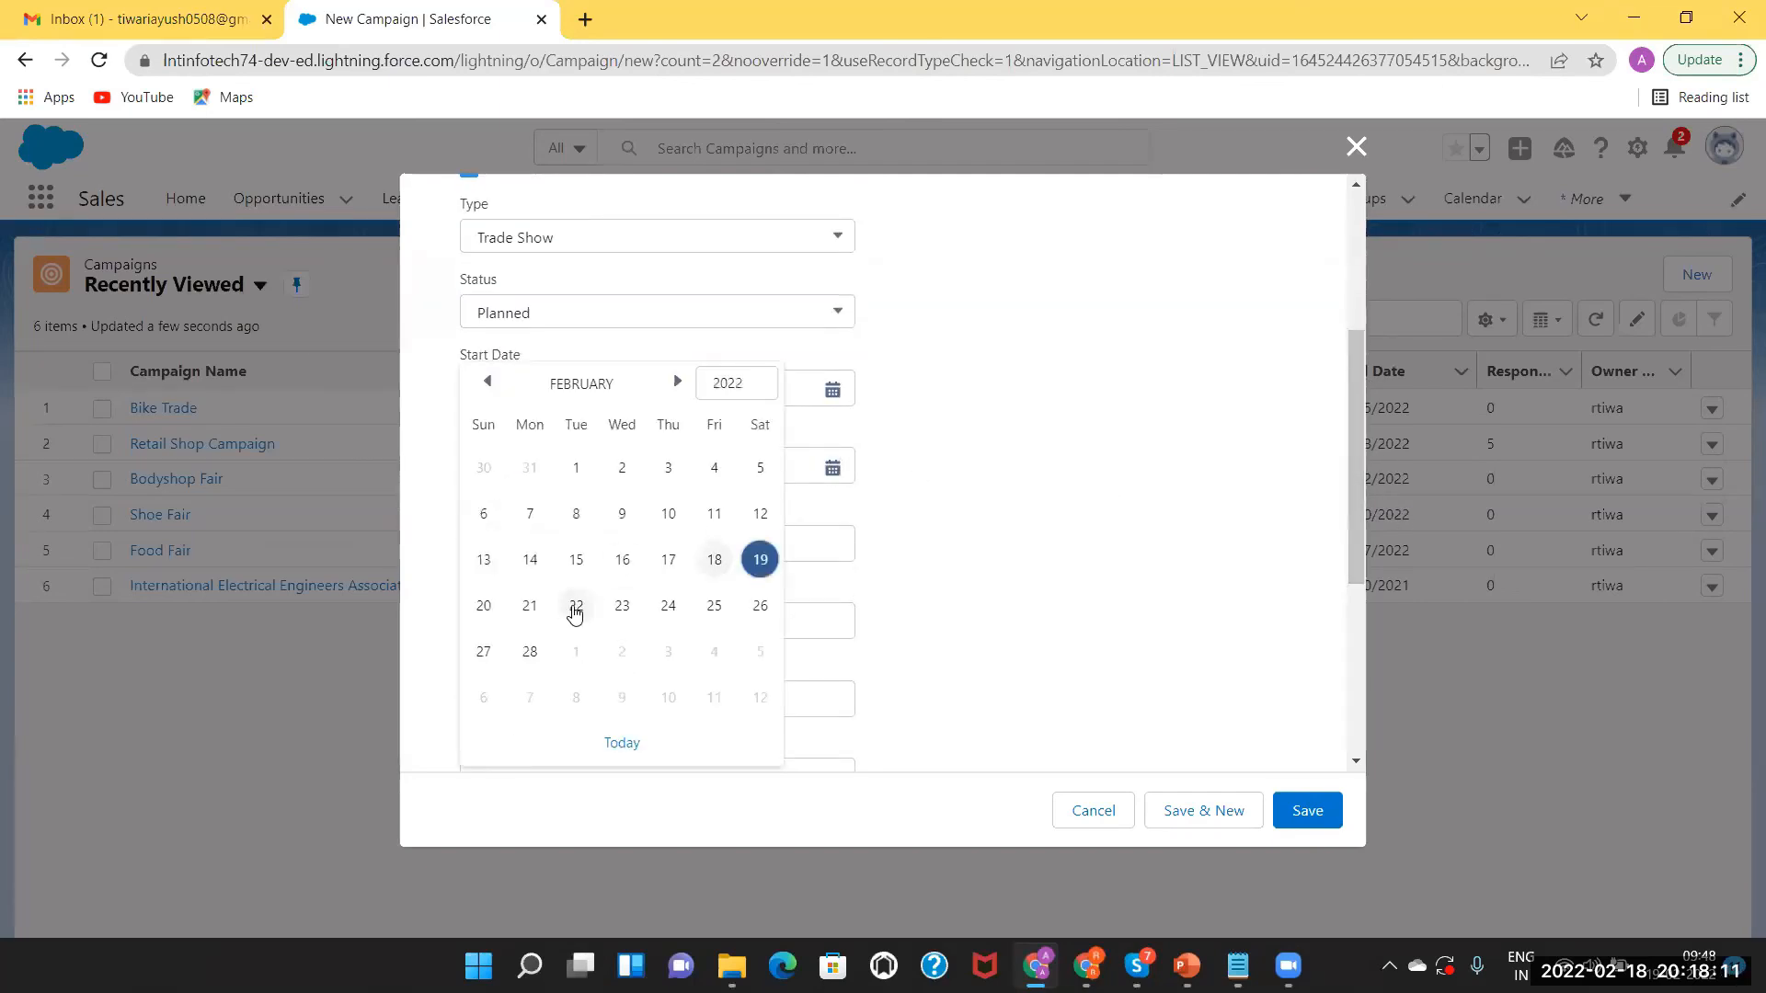
{"action": "left_click", "coordinate": [577, 605]}
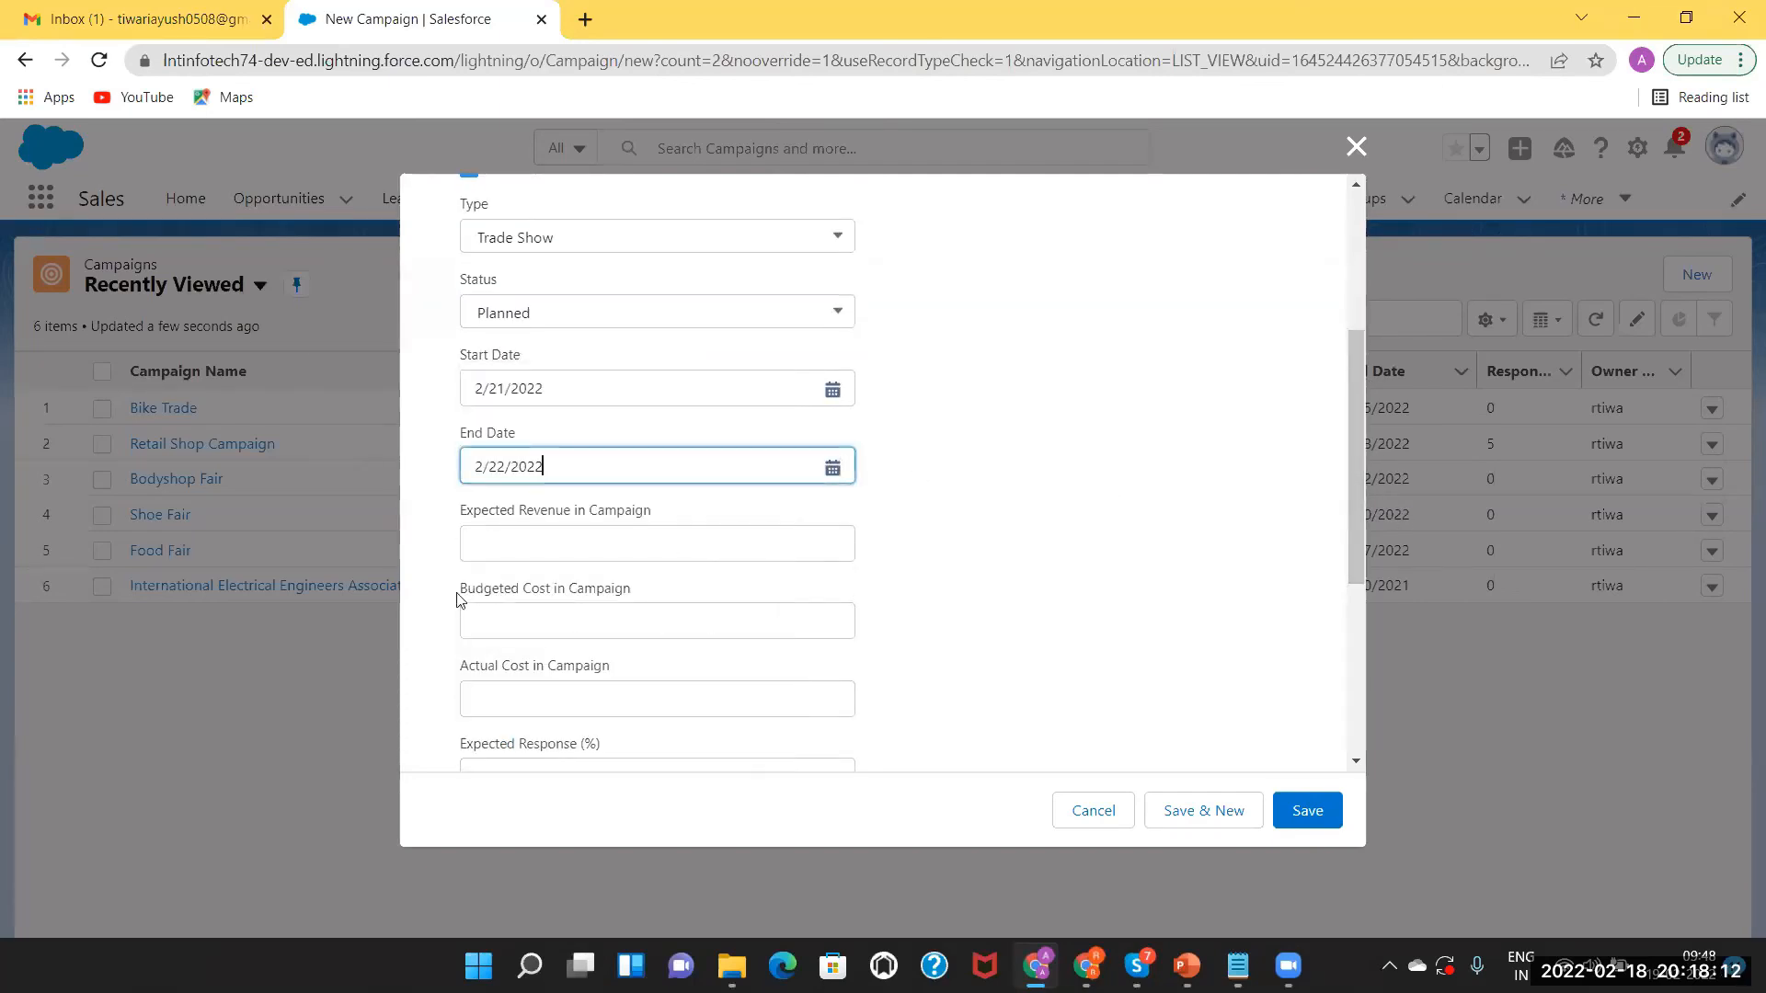
Enter expected revenue 400, budgeted cost 10000 and actual cost 5000.
{"action": "left_click", "coordinate": [581, 548]}
{"action": "type", "text": "4000"}
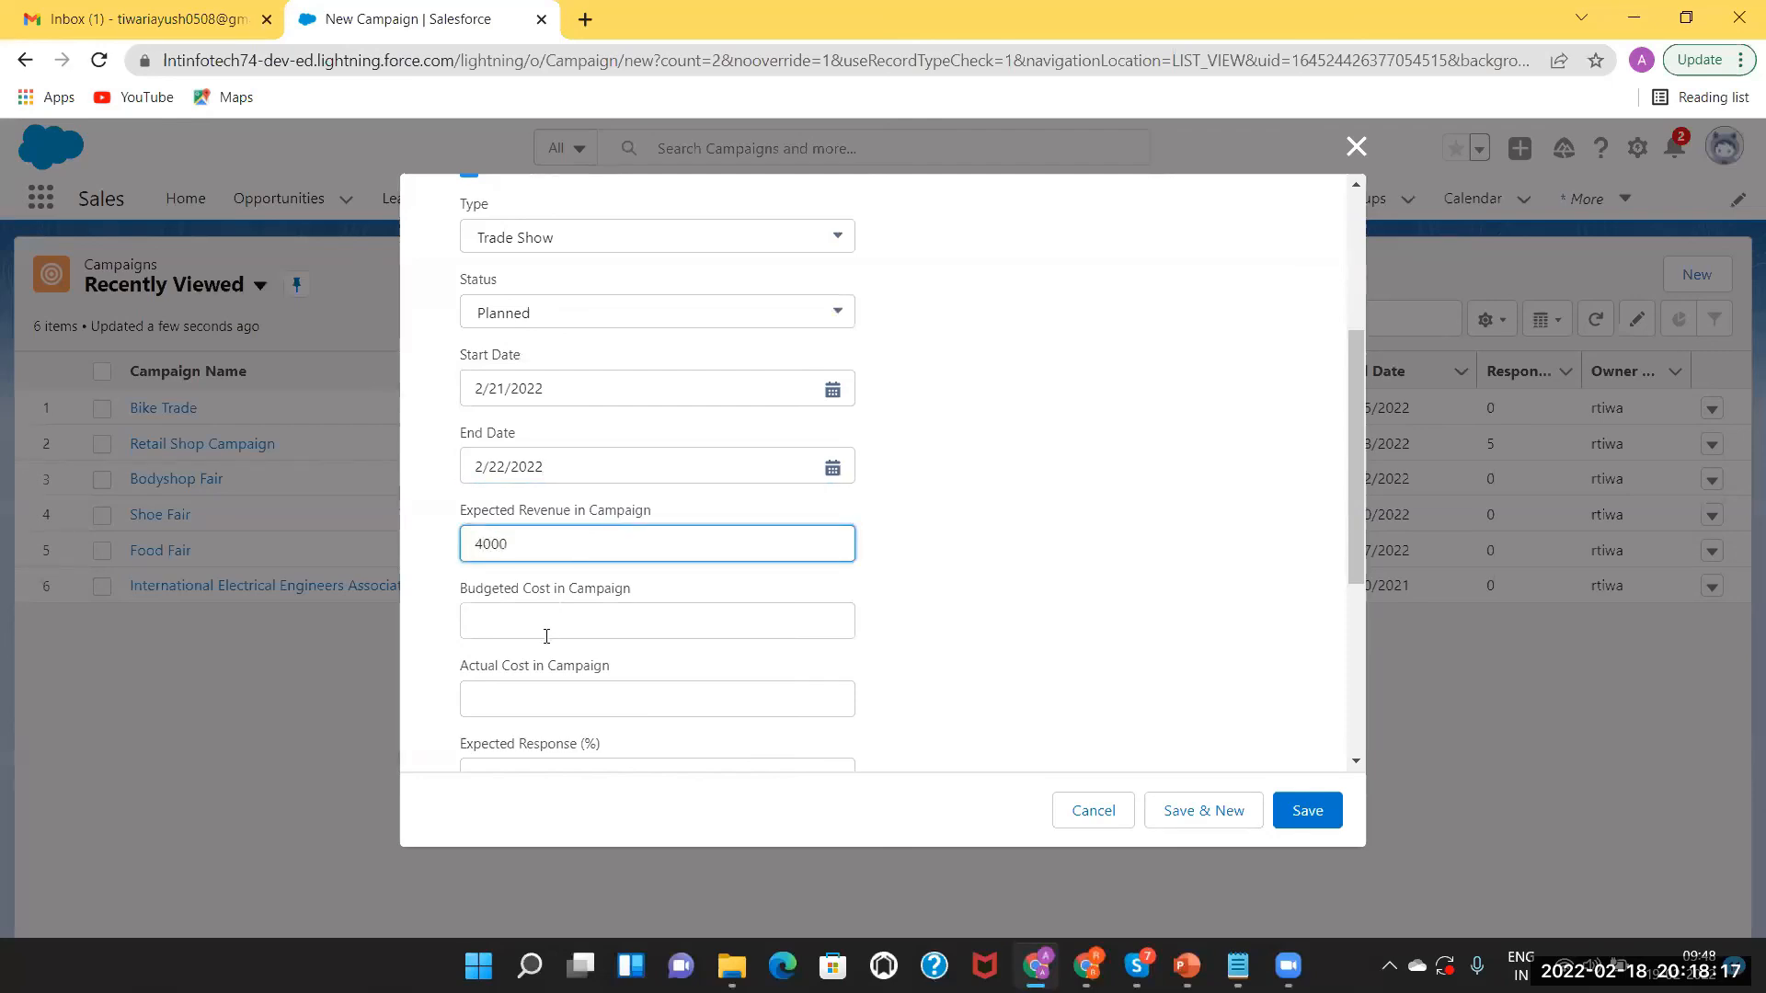
{"action": "left_click", "coordinate": [546, 621]}
{"action": "type", "text": "10000"}
{"action": "left_click", "coordinate": [528, 697]}
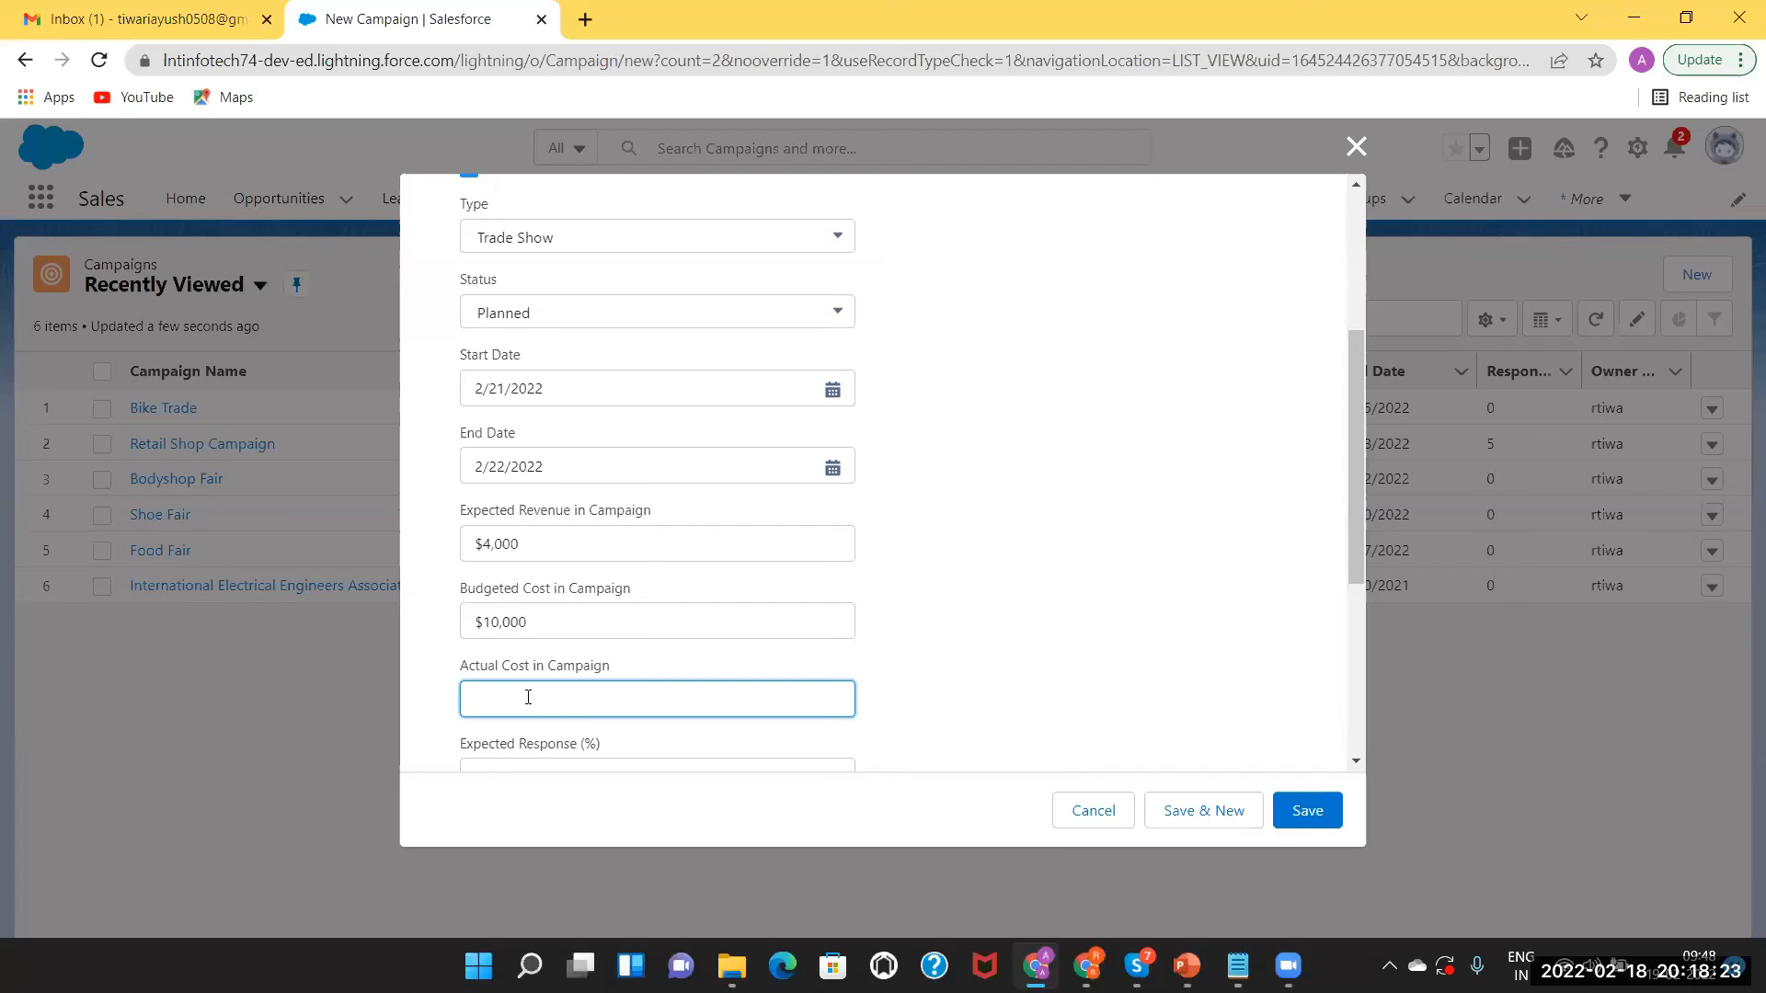
{"action": "type", "text": "5000"}
{"action": "left_click_drag", "start_coordinate": [1352, 545], "coordinate": [1354, 650]}
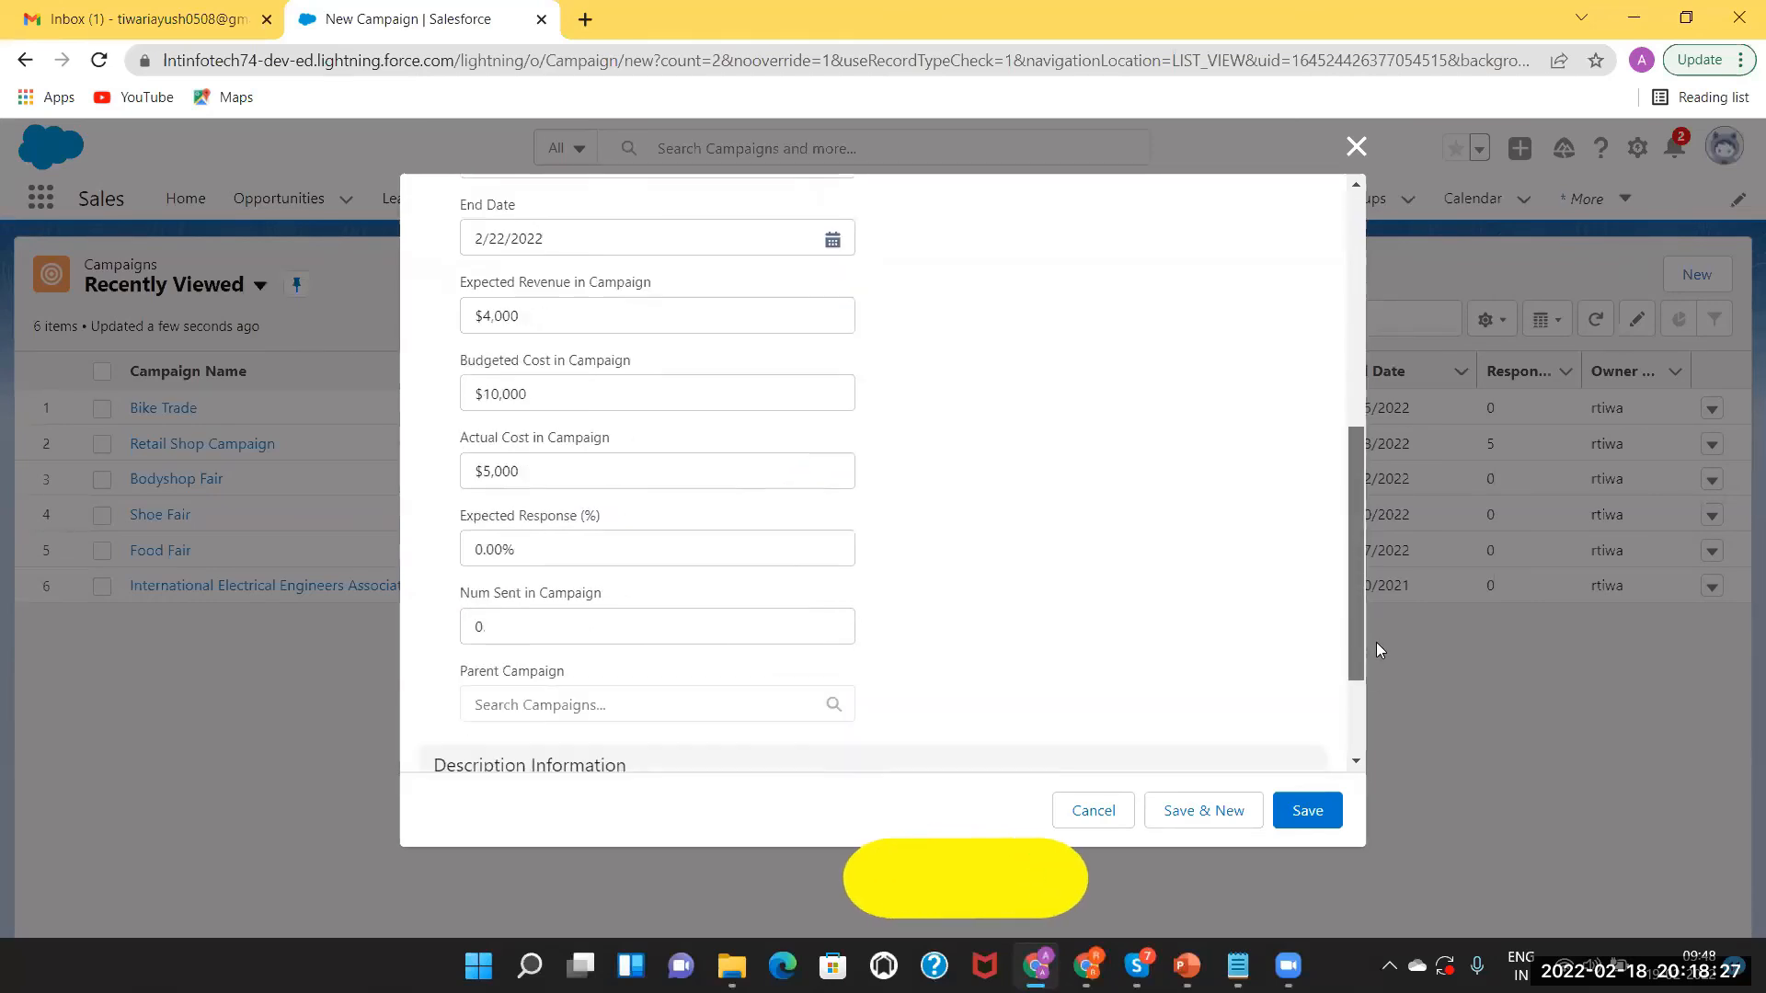
Set expected response to 10%, choose Bike Trade as parent campaign, and save.
{"action": "left_click", "coordinate": [483, 531]}
{"action": "key", "text": "BackSpace"}
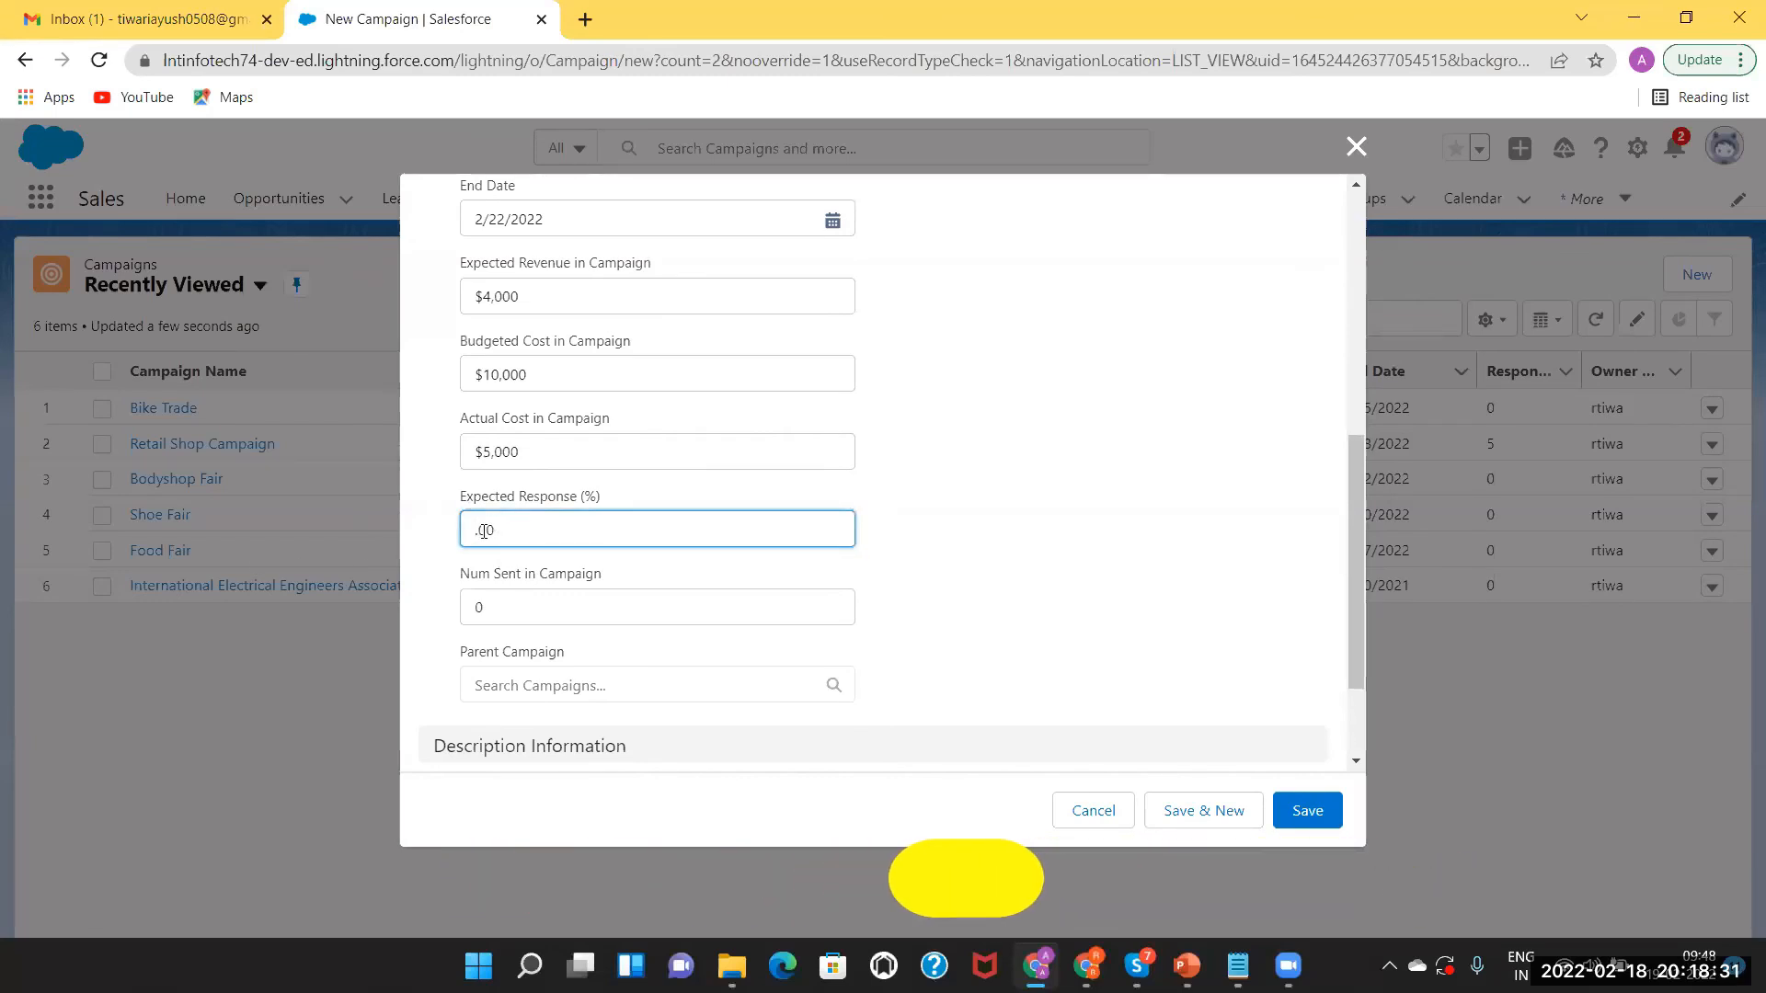
{"action": "type", "text": "10"}
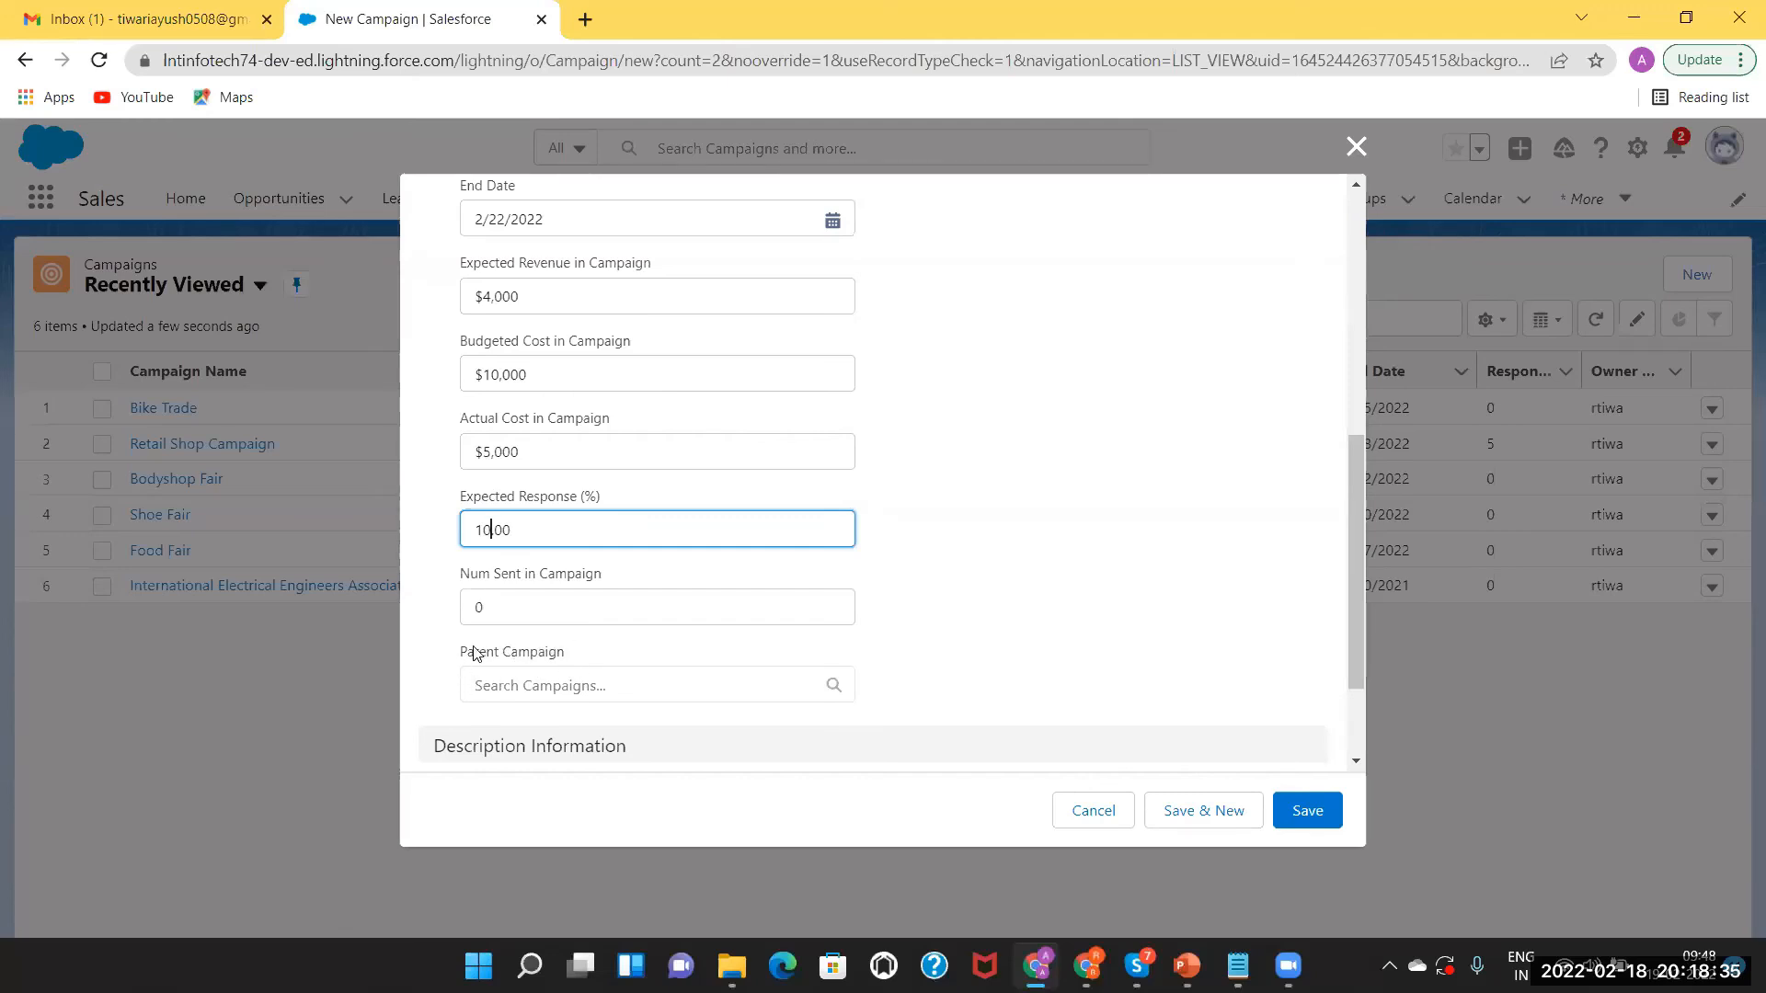
{"action": "left_click", "coordinate": [552, 684]}
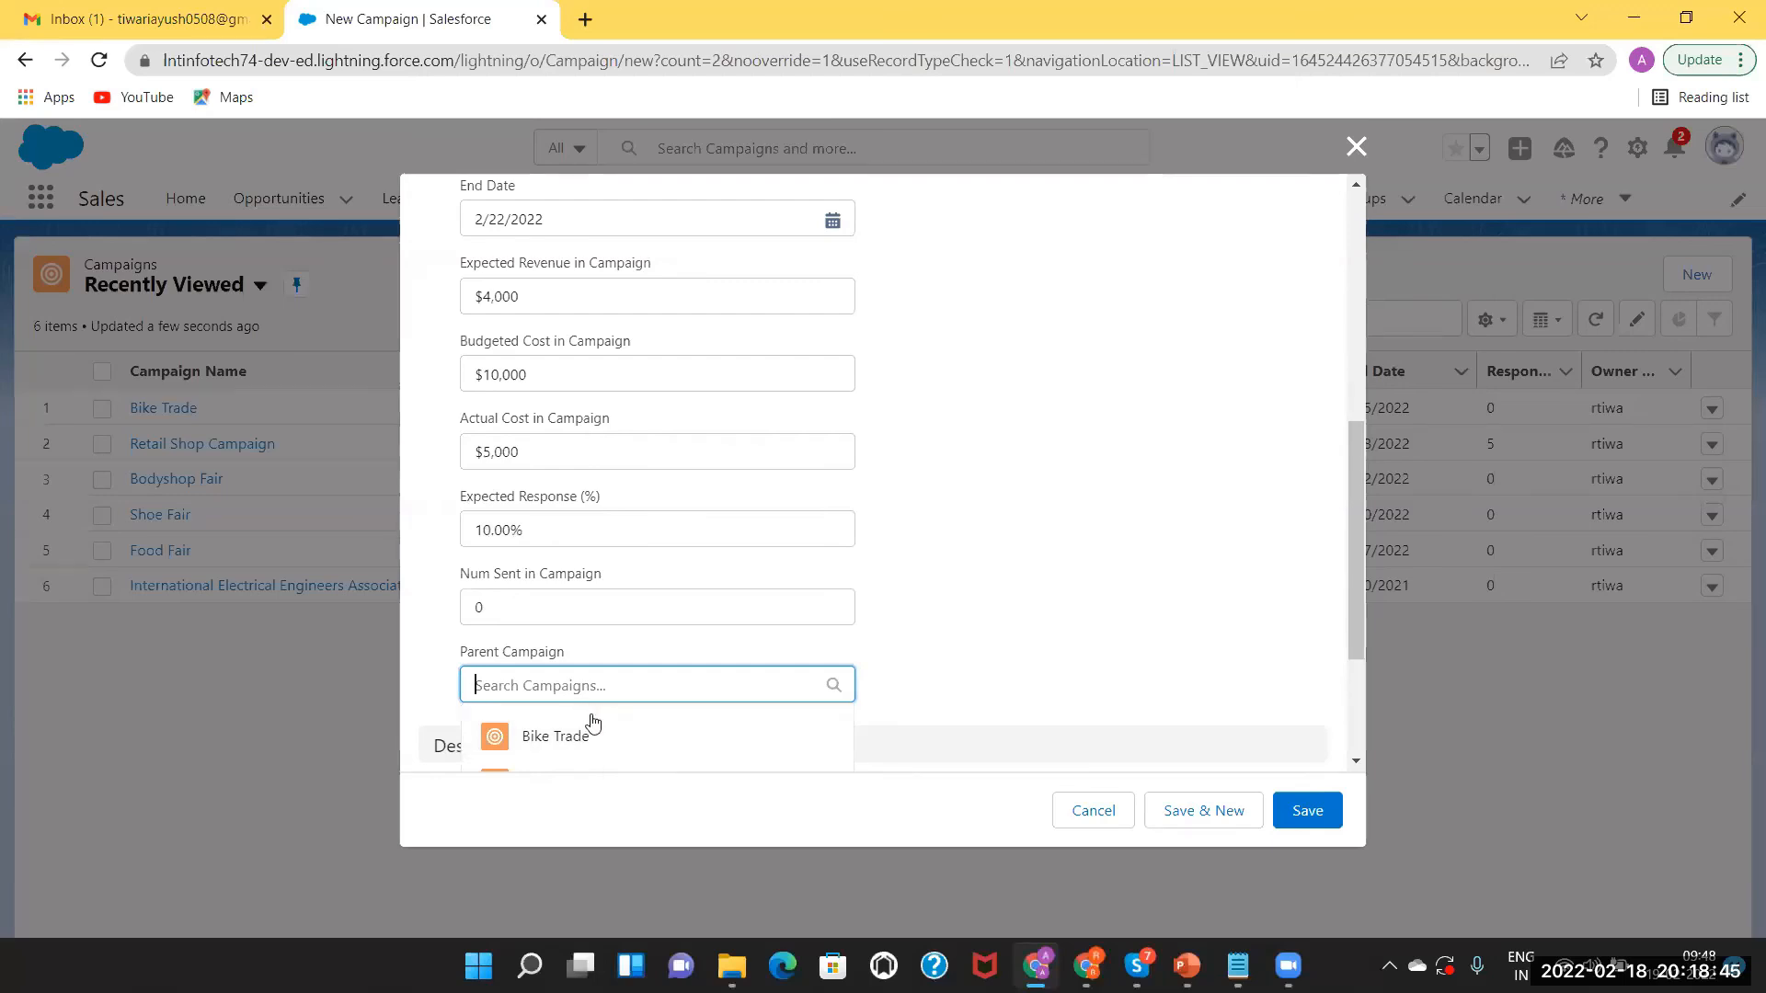
{"action": "left_click", "coordinate": [556, 745]}
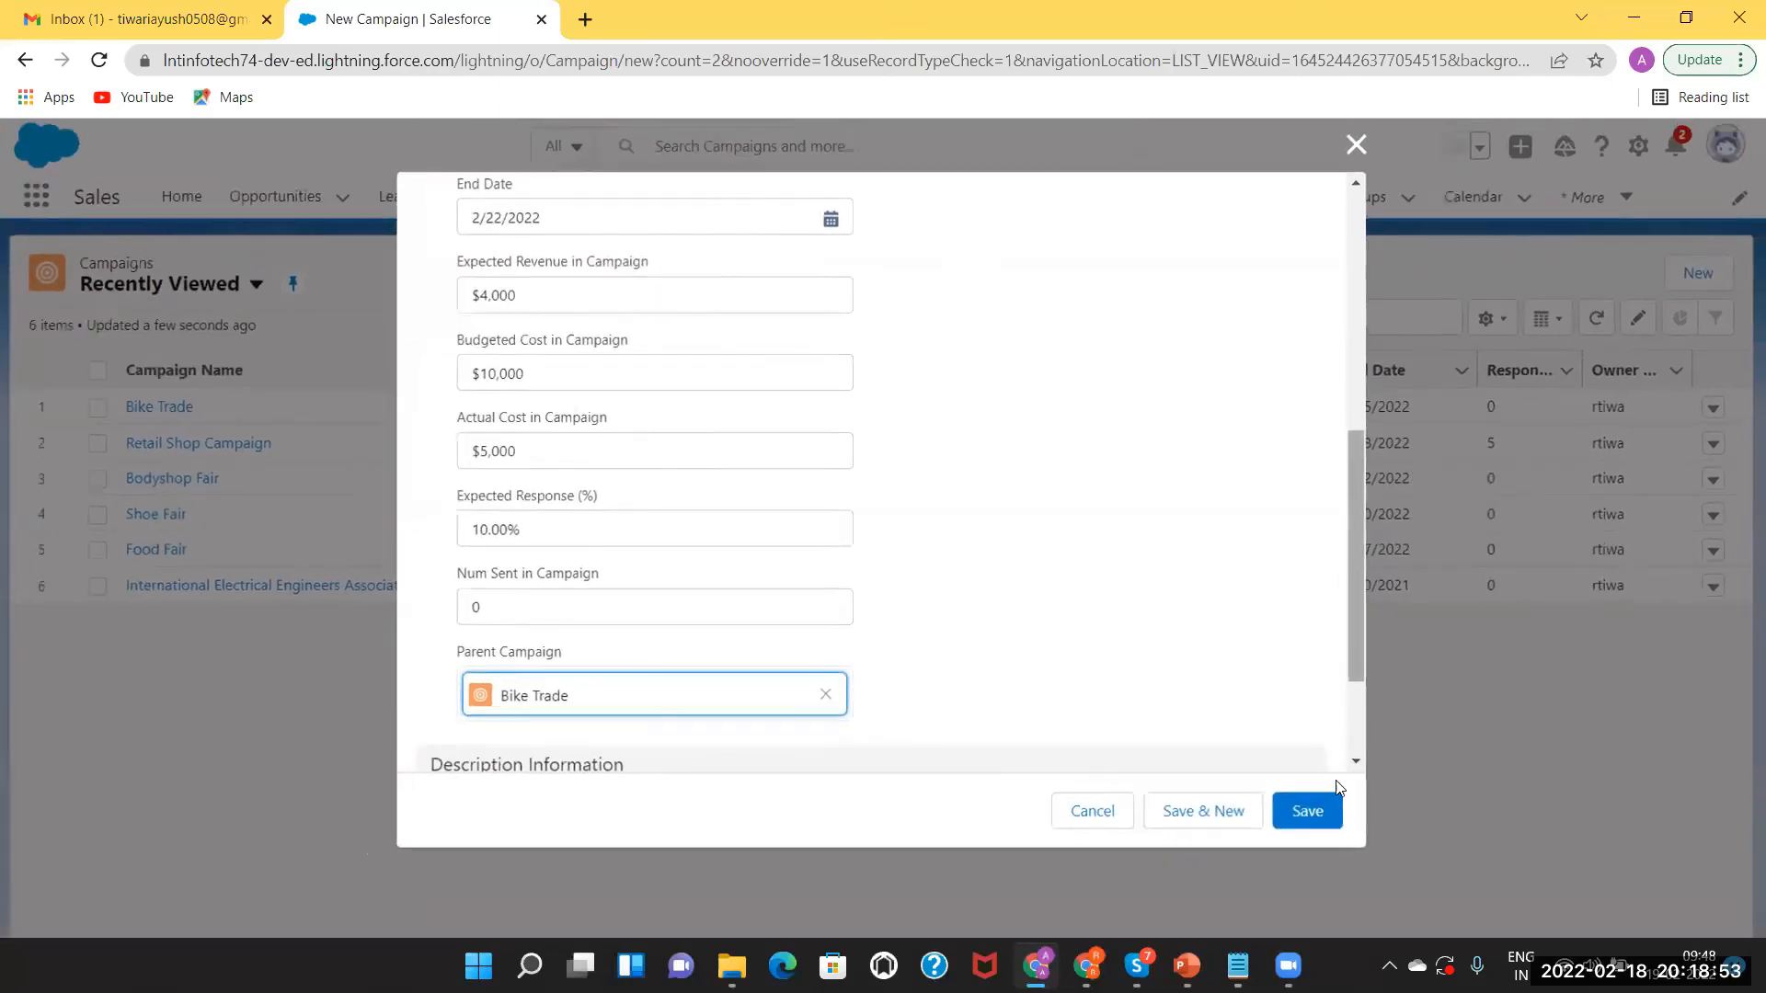
{"action": "scroll", "coordinate": [1343, 717], "scroll_direction": "down", "scroll_amount": 3}
{"action": "left_click", "coordinate": [1325, 809]}
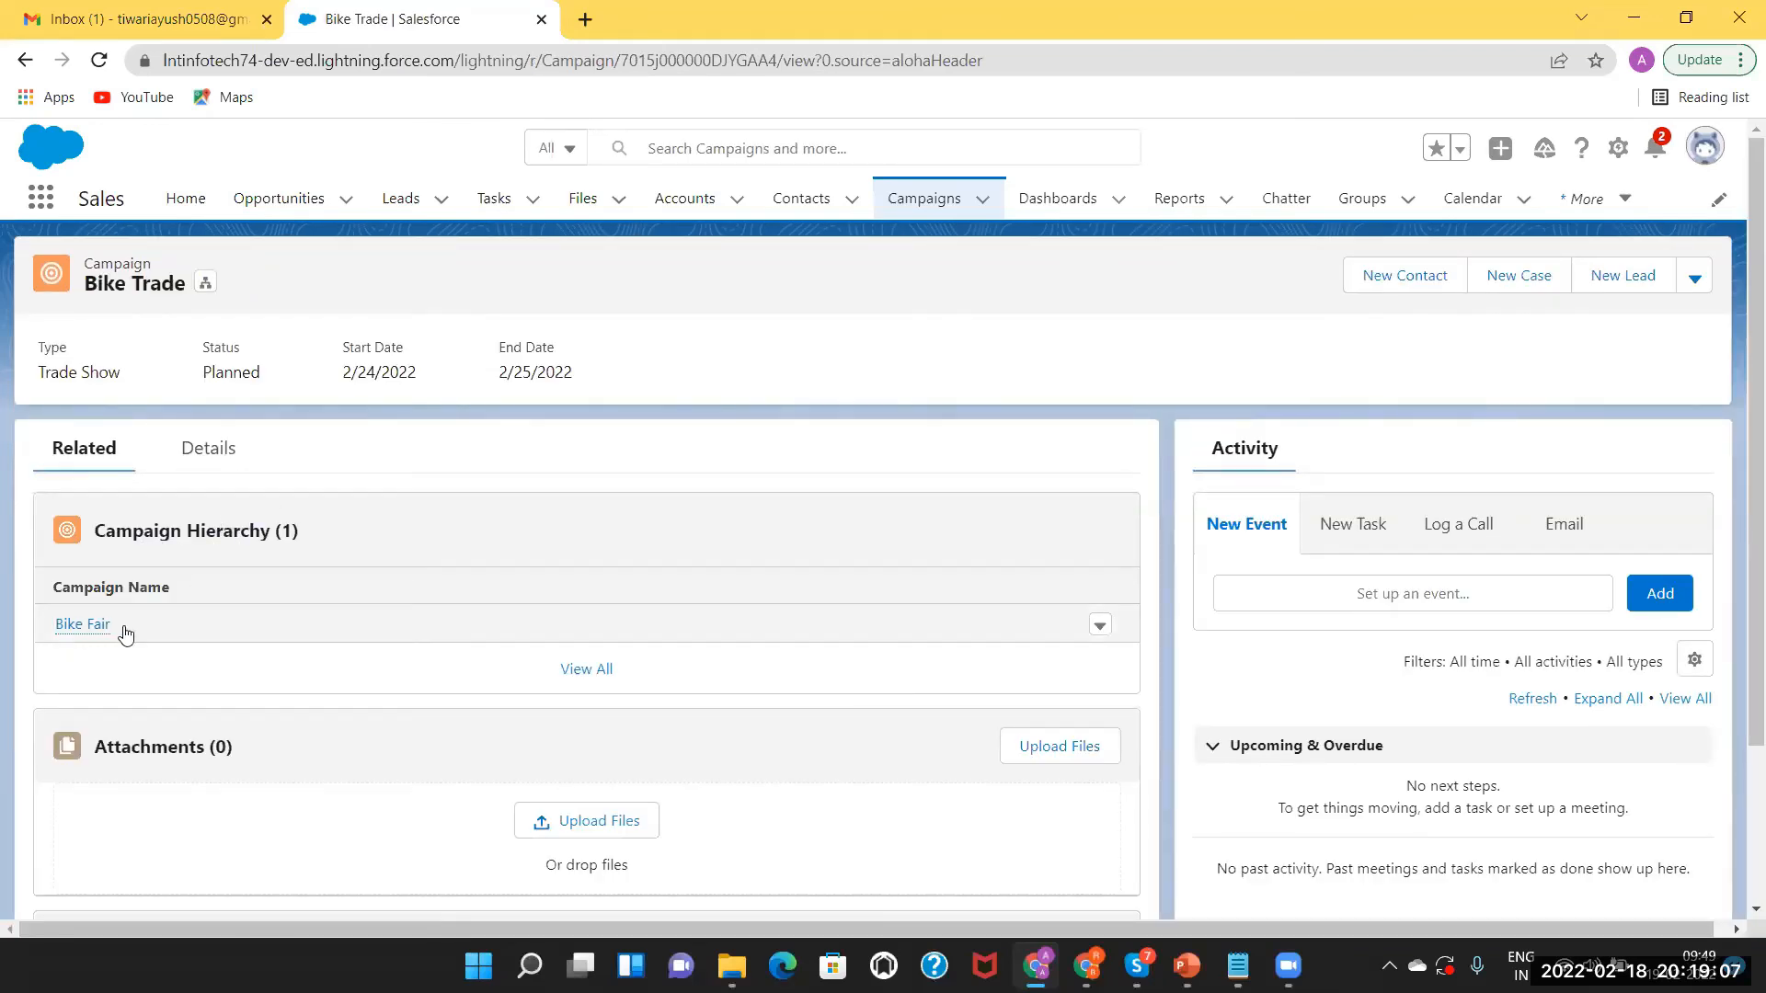
View Bike Trade's full campaign hierarchy showing Bike Fair, then return to the Bike Trade record.
{"action": "left_click", "coordinate": [580, 670]}
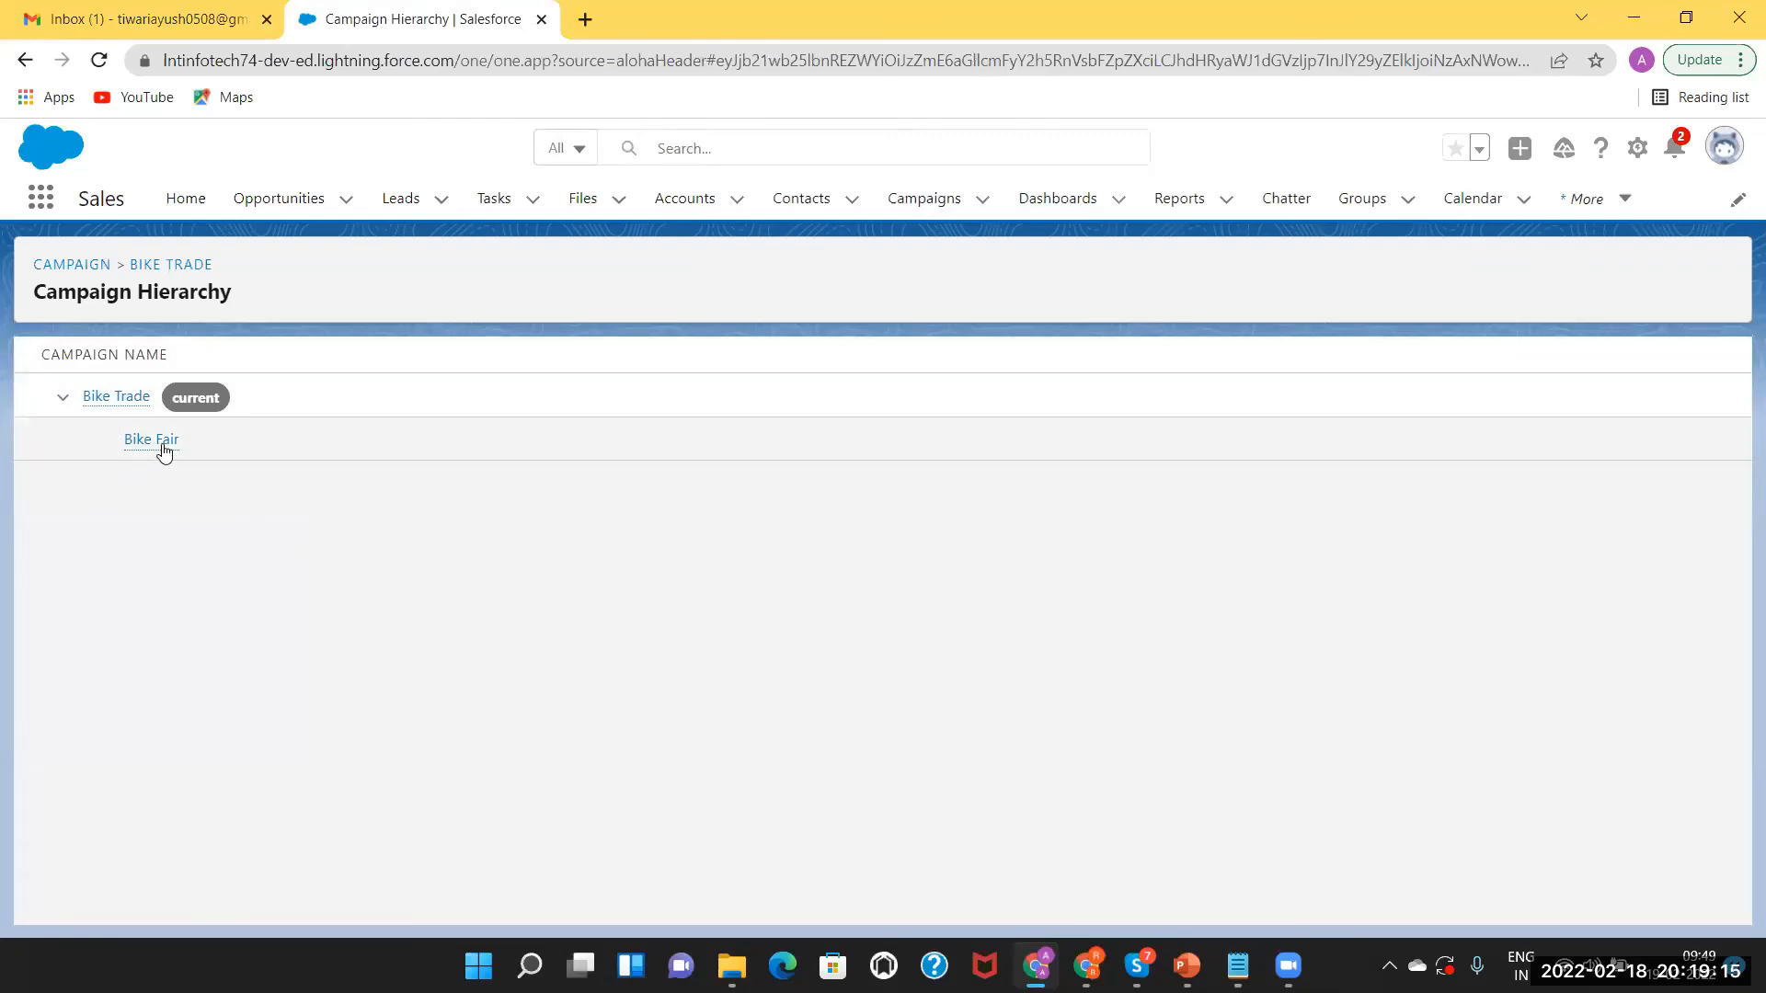
{"action": "mouse_move", "coordinate": [165, 451]}
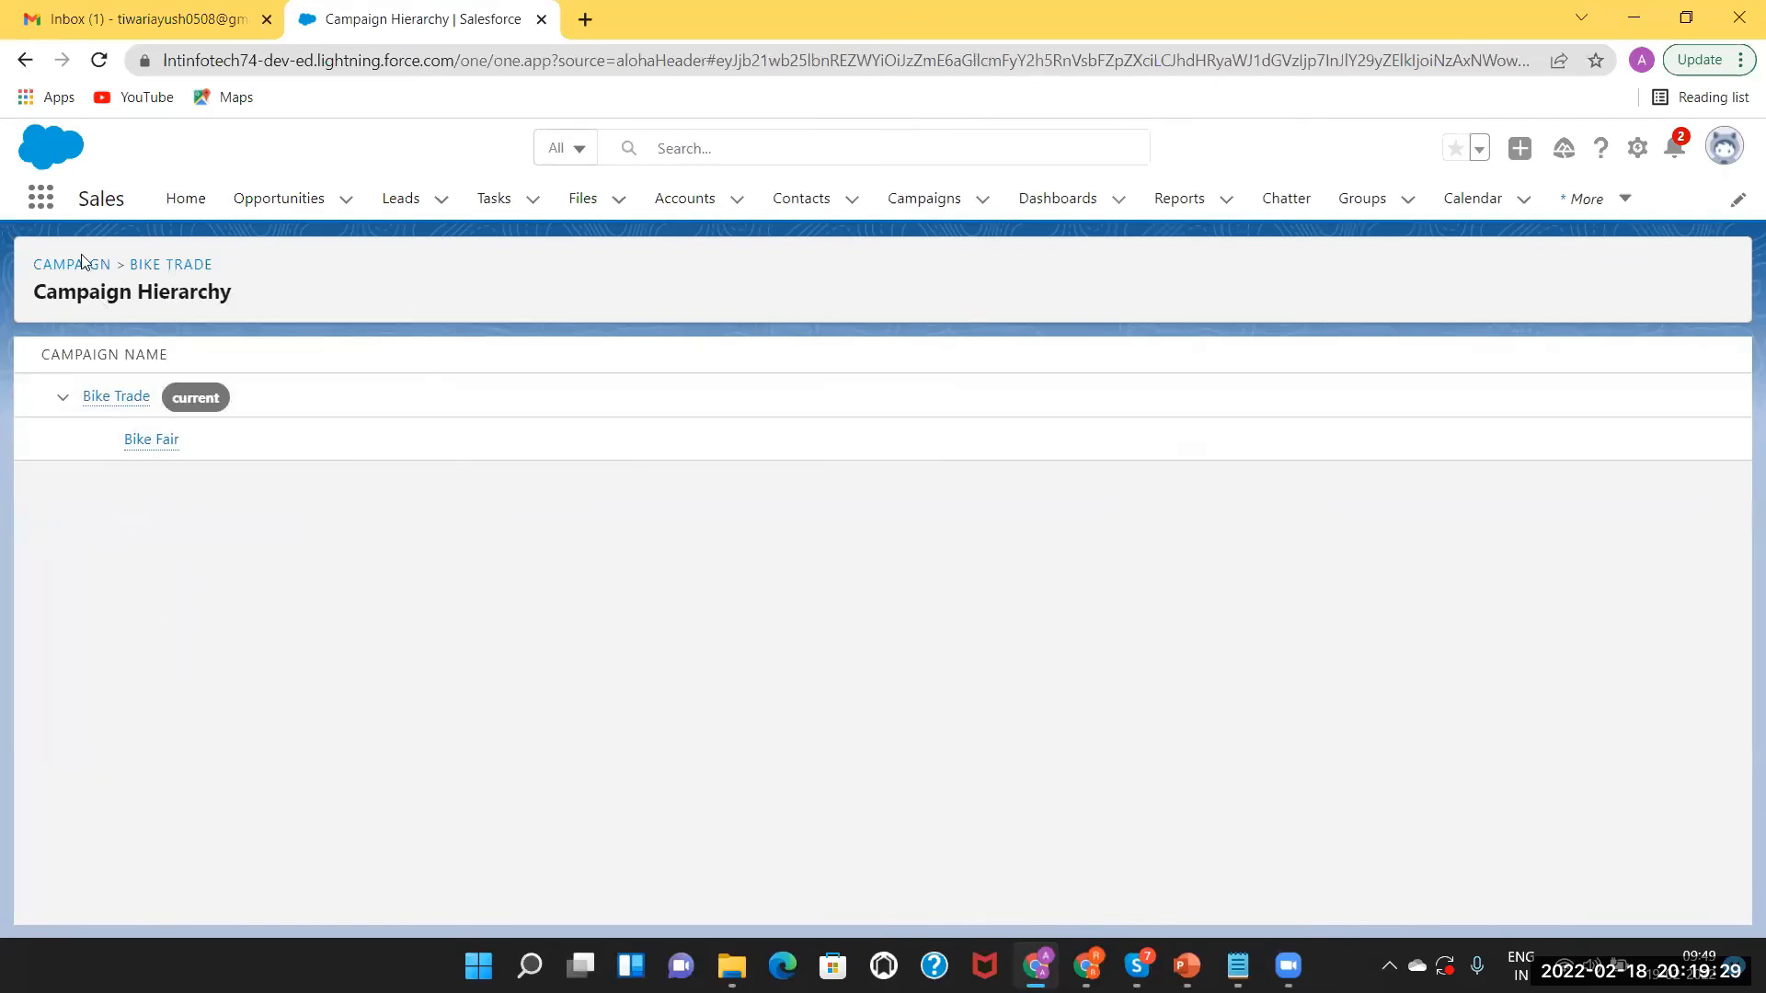
{"action": "left_click", "coordinate": [24, 63]}
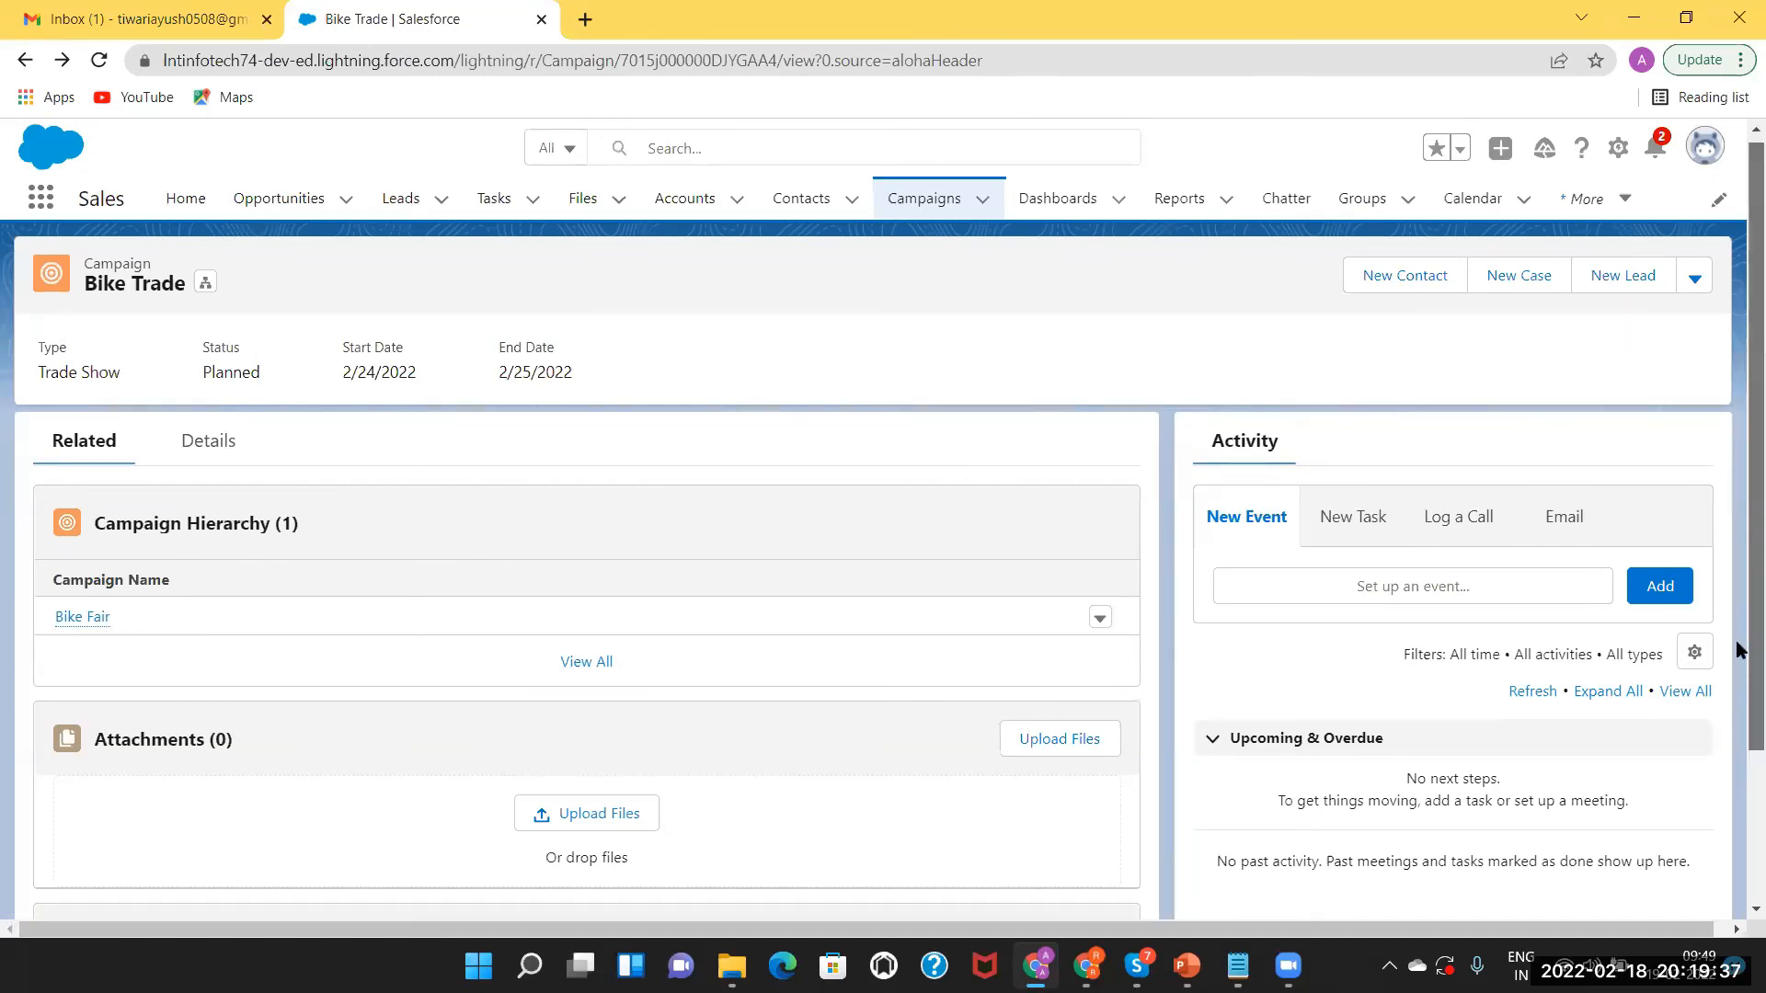
{"action": "scroll", "coordinate": [1741, 596], "scroll_direction": "down", "scroll_amount": 2}
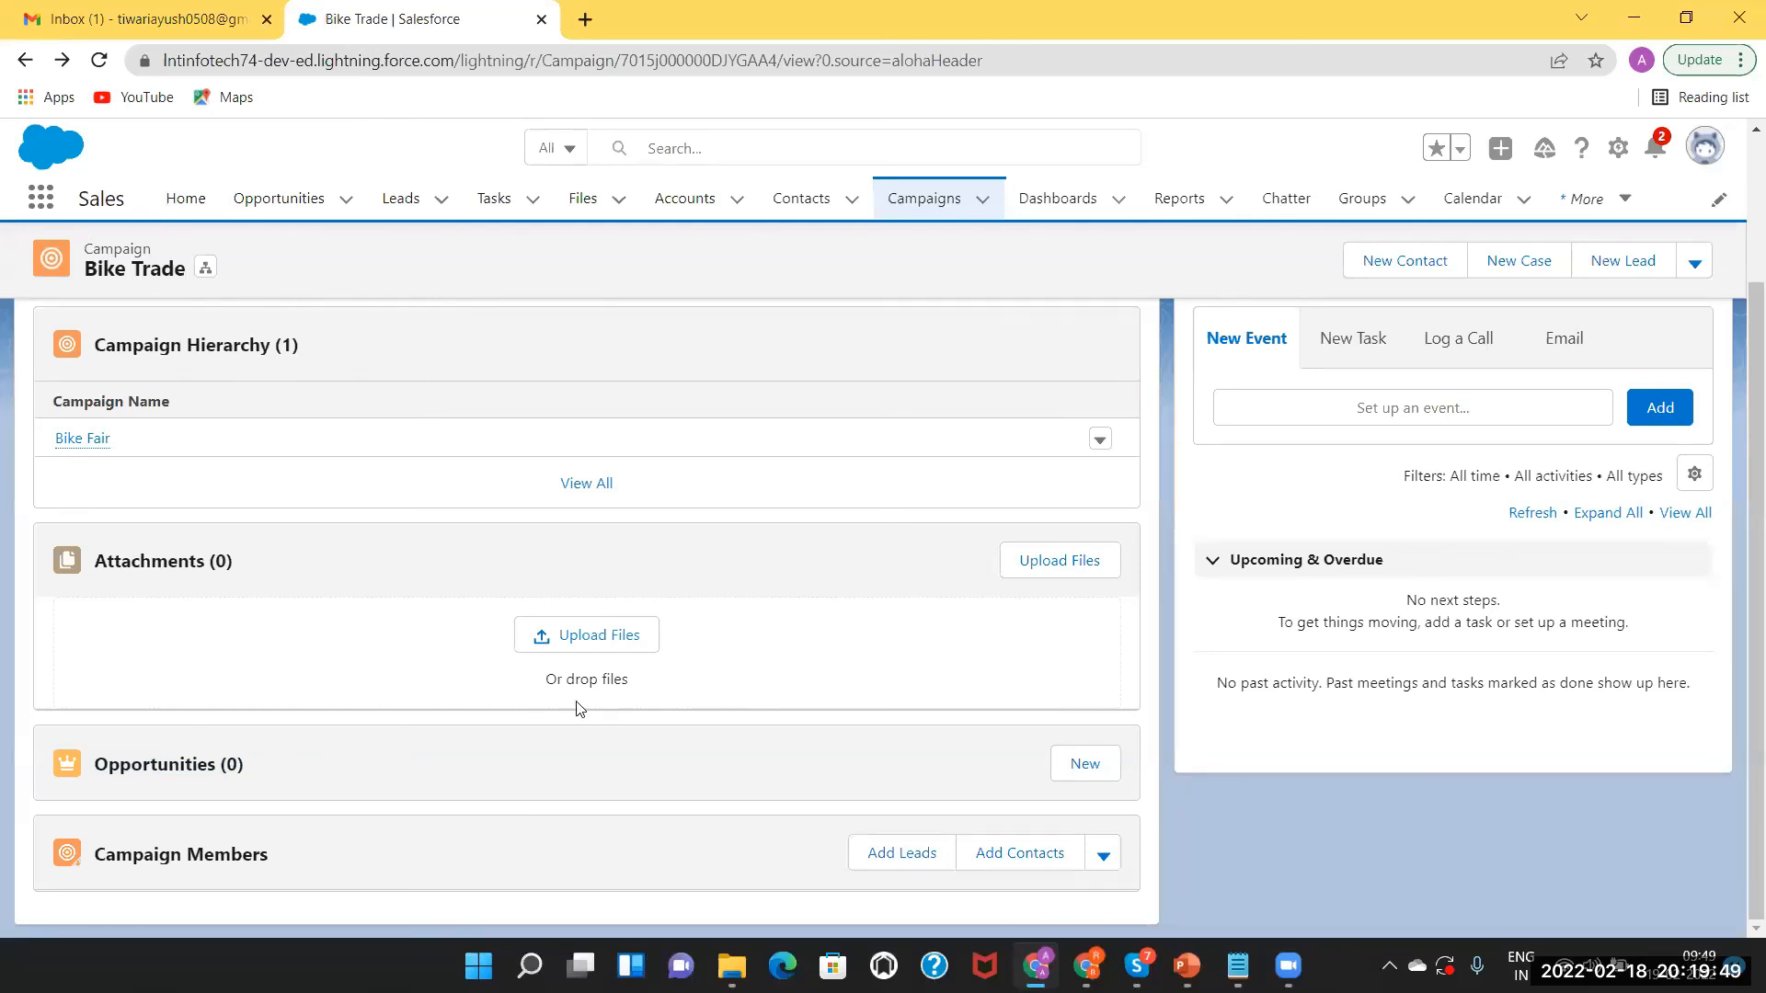
{"action": "left_click", "coordinate": [1086, 766]}
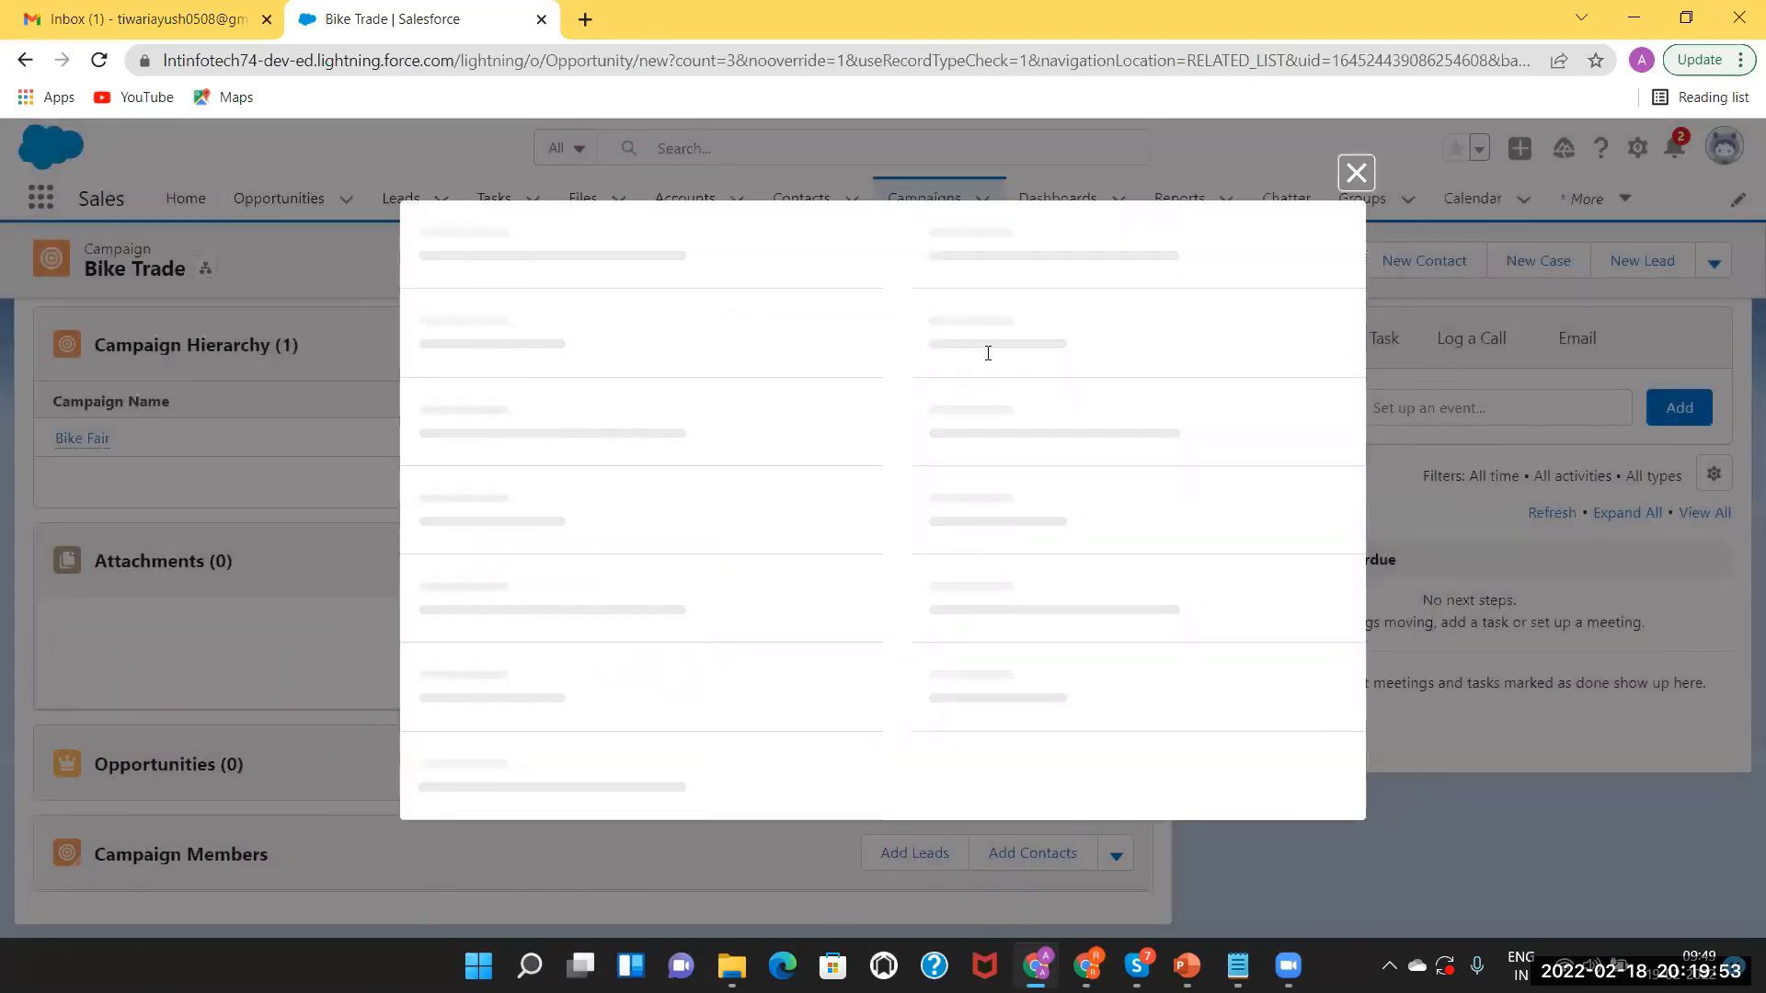
Name the new opportunity 'Bike Oppo' with an amount of 500,000.
{"action": "left_click", "coordinate": [576, 488]}
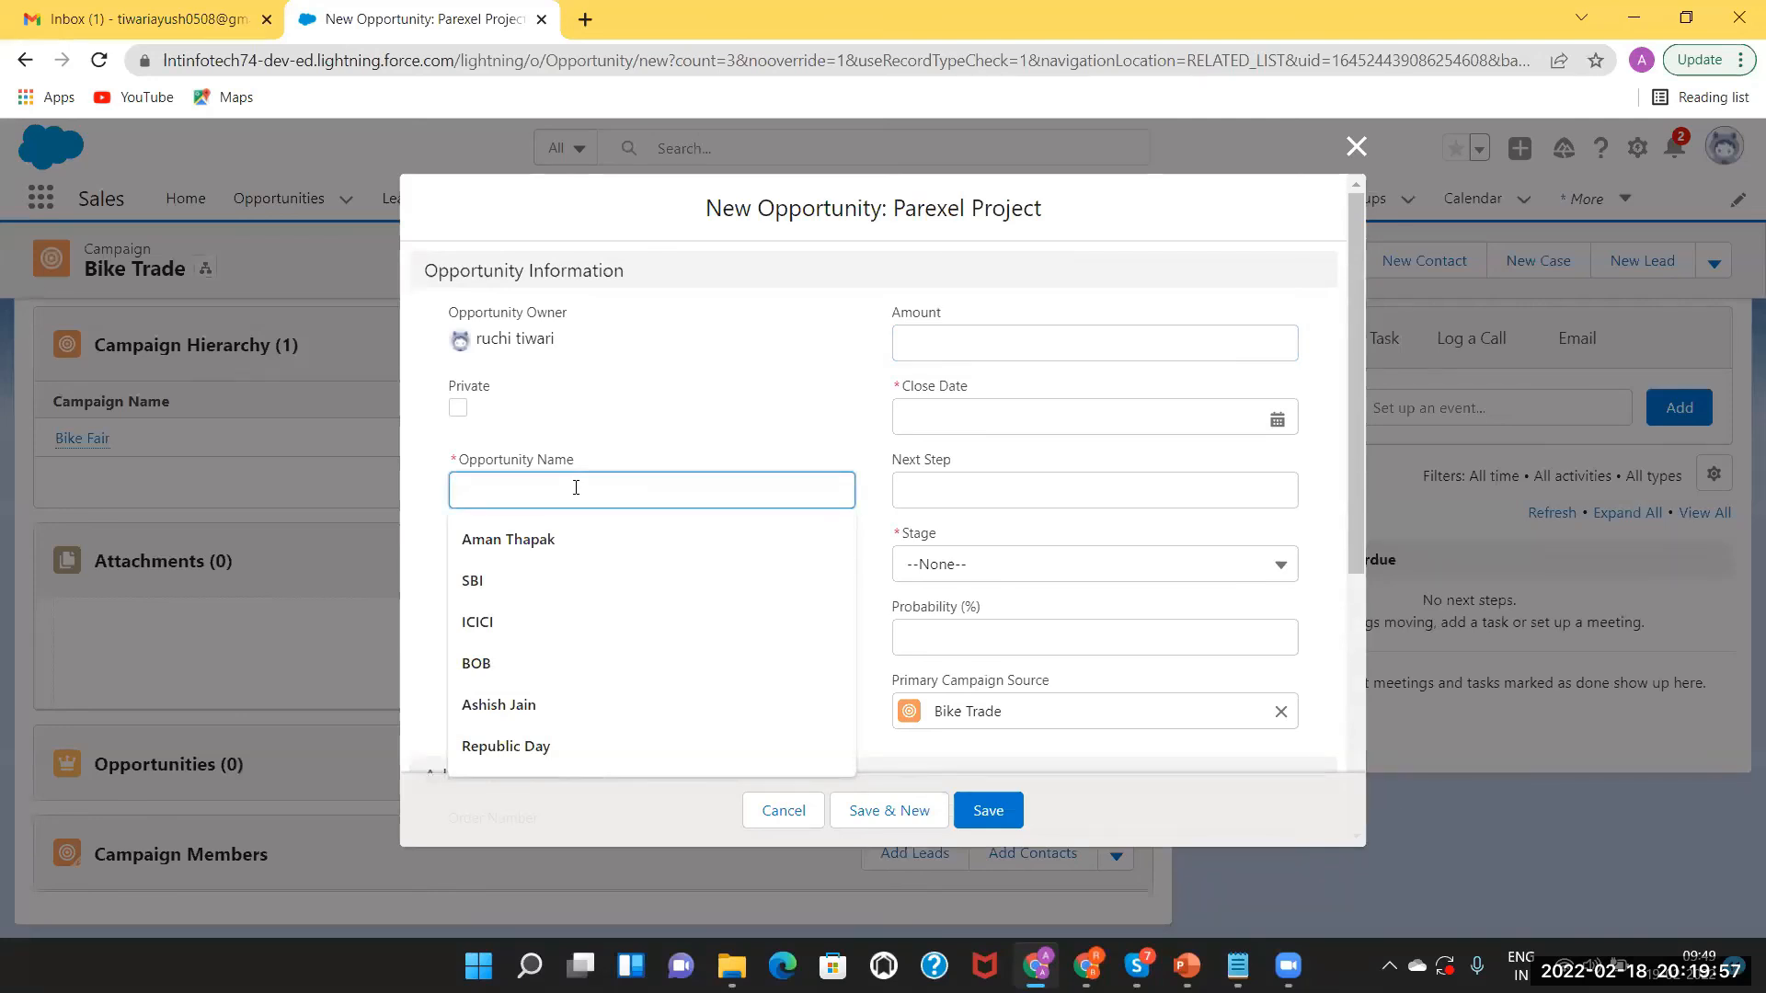
{"action": "type", "text": "B ike"}
{"action": "key", "text": "BackSpace"}
{"action": "key", "text": "BackSpace"}
{"action": "key", "text": "BackSpace"}
{"action": "key", "text": "BackSpace"}
{"action": "key", "text": "BackSpace"}
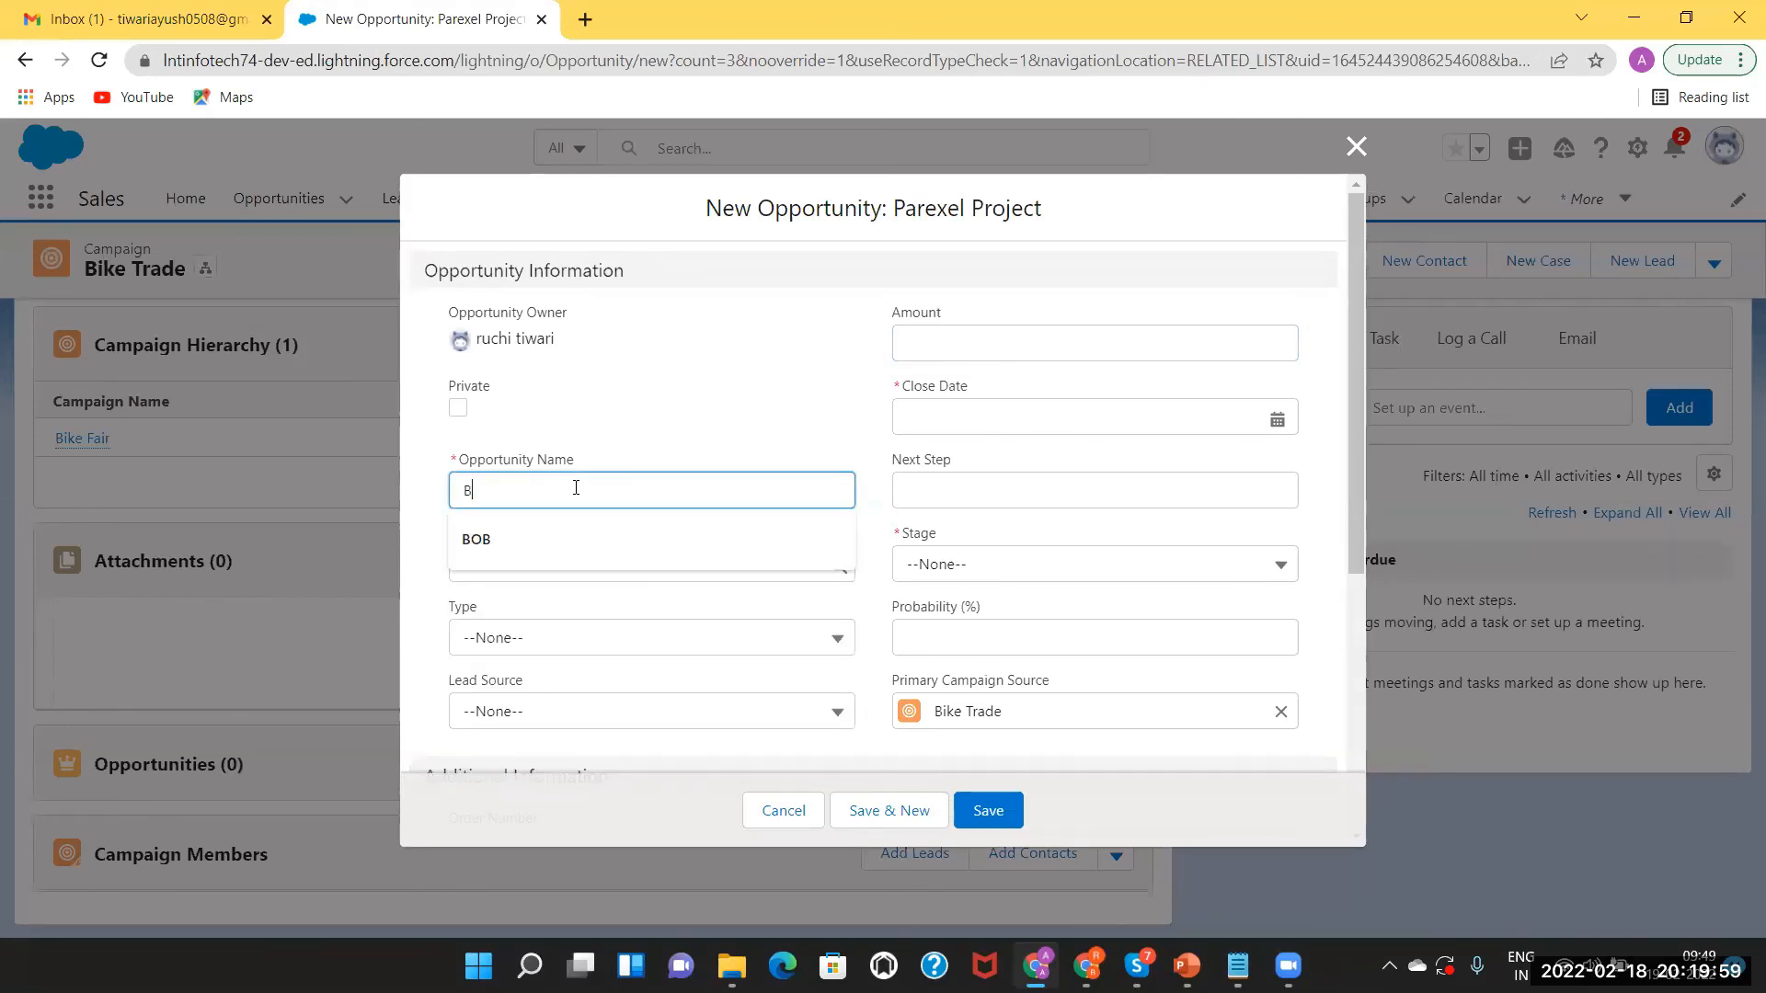
{"action": "type", "text": "ike"}
{"action": "type", "text": "Oppo"}
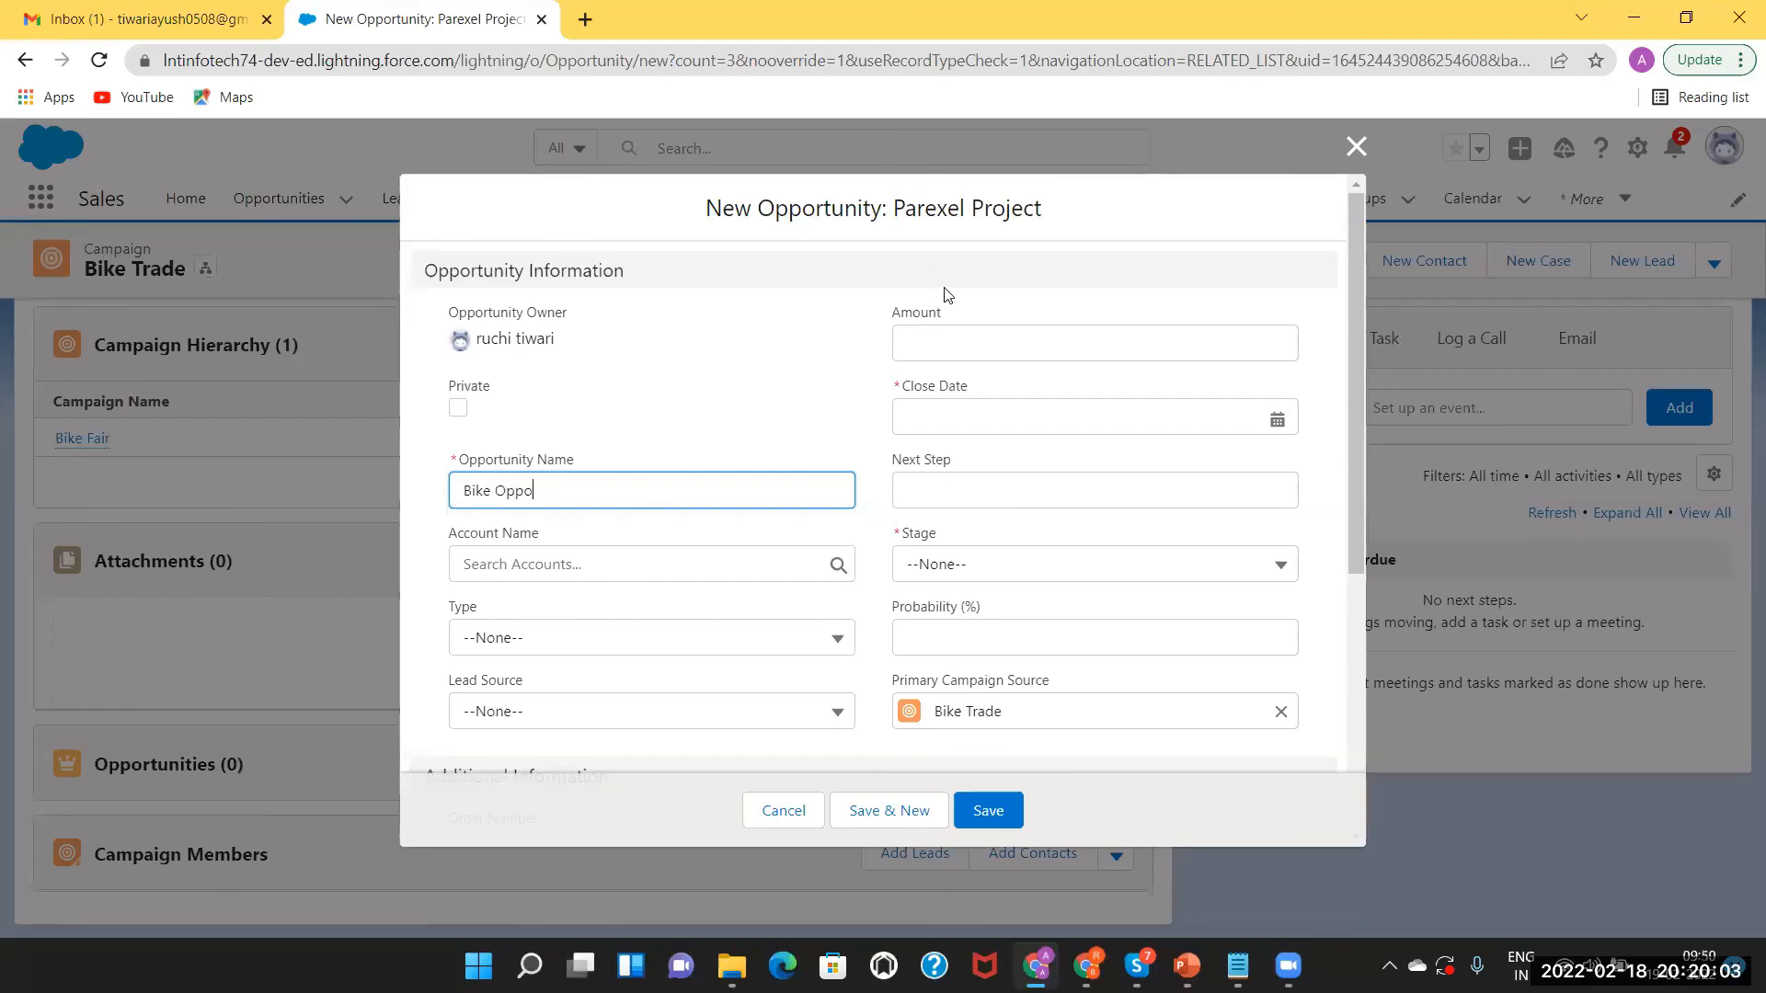
{"action": "left_click", "coordinate": [956, 337]}
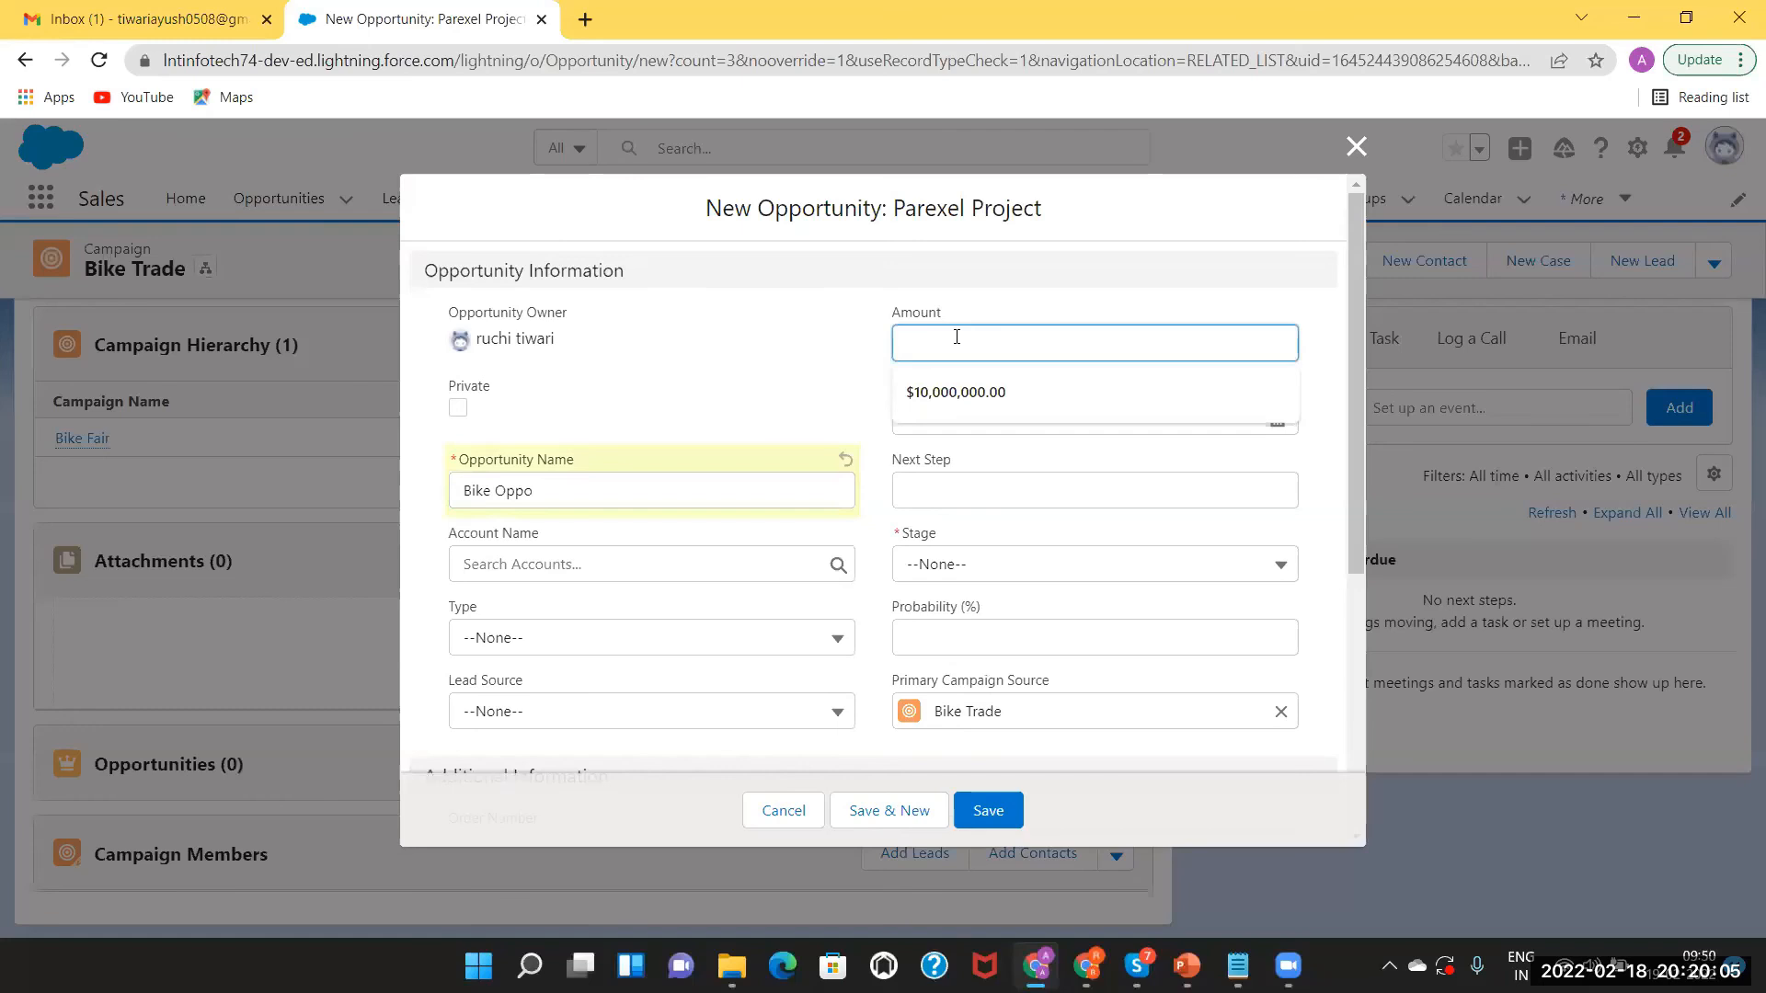
{"action": "left_click", "coordinate": [963, 395]}
{"action": "left_click", "coordinate": [1113, 413]}
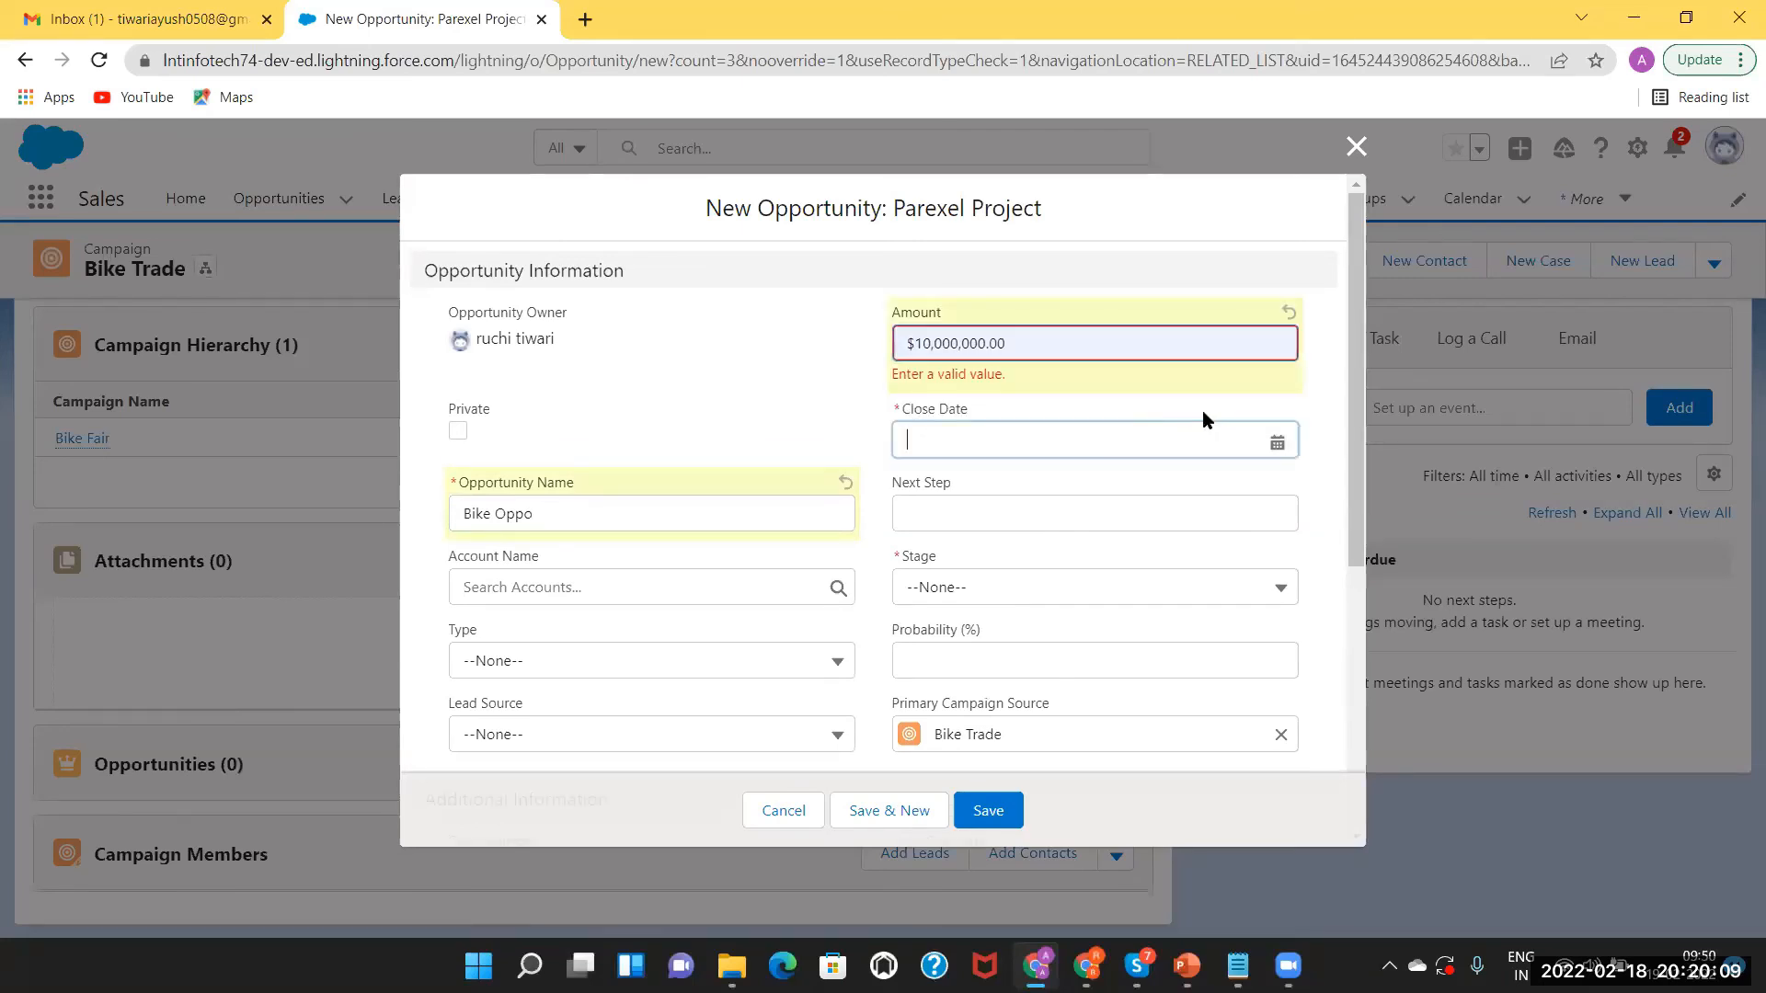
{"action": "left_click", "coordinate": [1084, 340]}
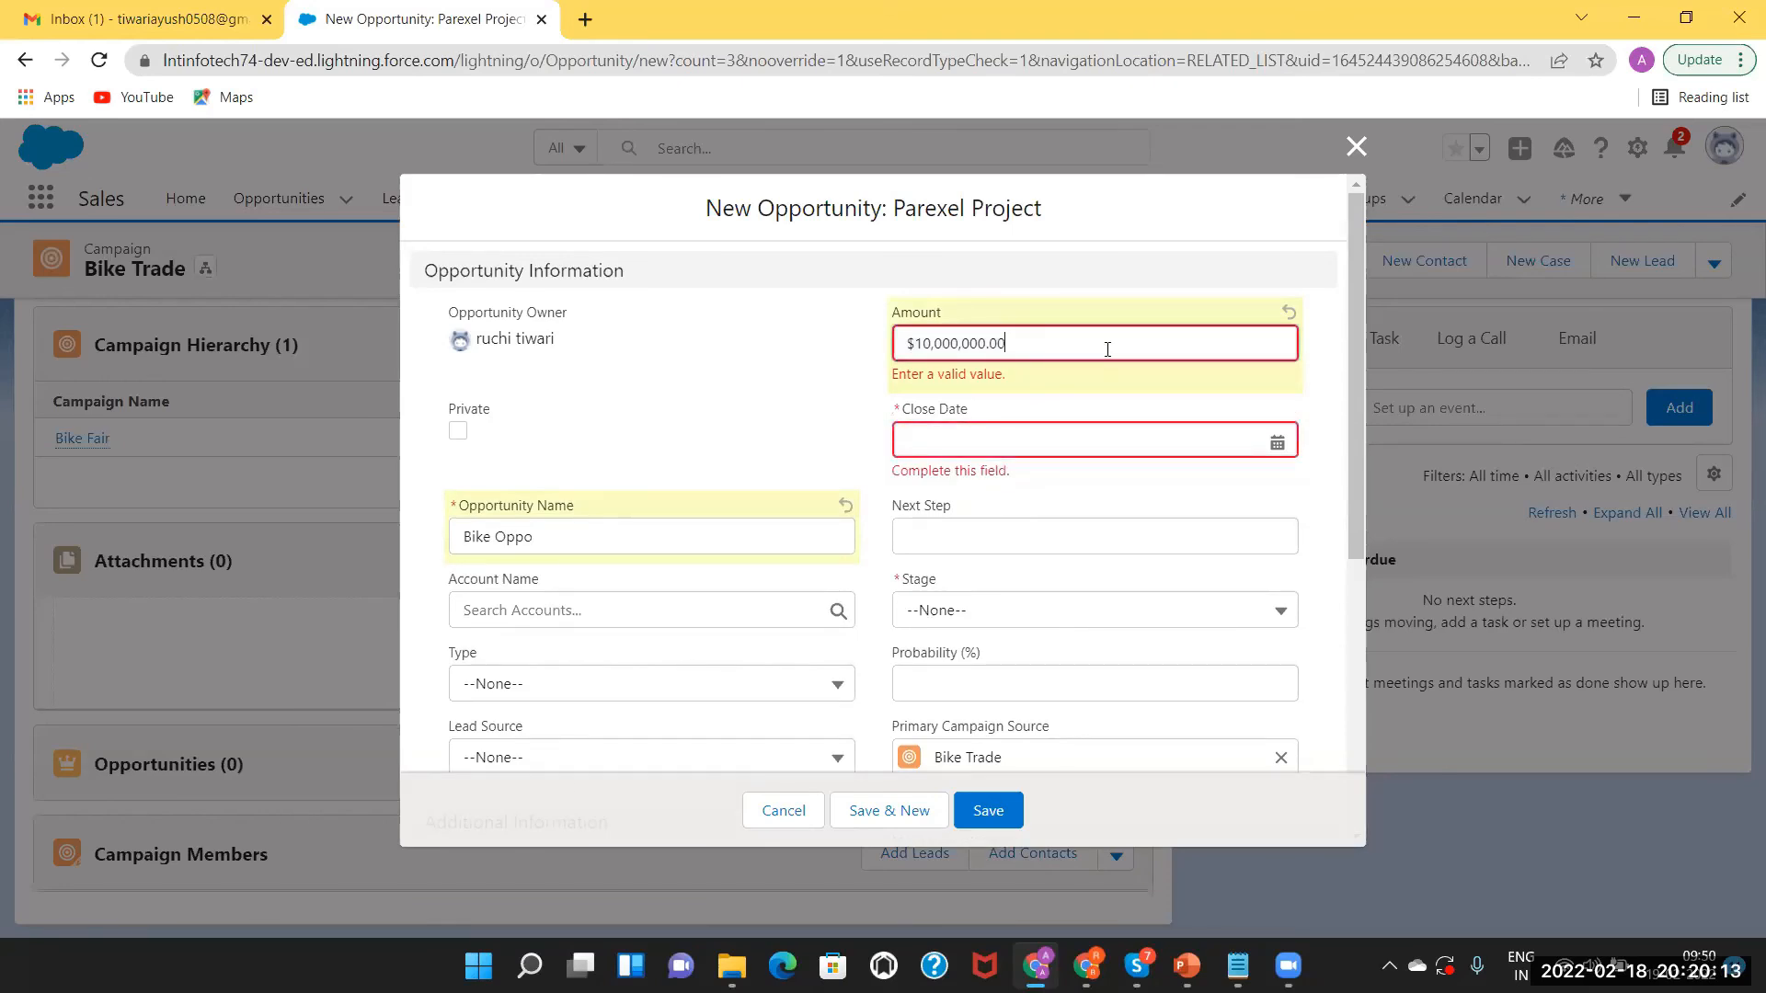
{"action": "key", "text": "ctrl+a"}
{"action": "key", "text": "BackSpace"}
{"action": "type", "text": "500,"}
{"action": "type", "text": "00"}
{"action": "type", "text": "0"}
Set close date 2/28/2022, stage Prospecting and lead source Web, then save.
{"action": "left_click", "coordinate": [951, 448]}
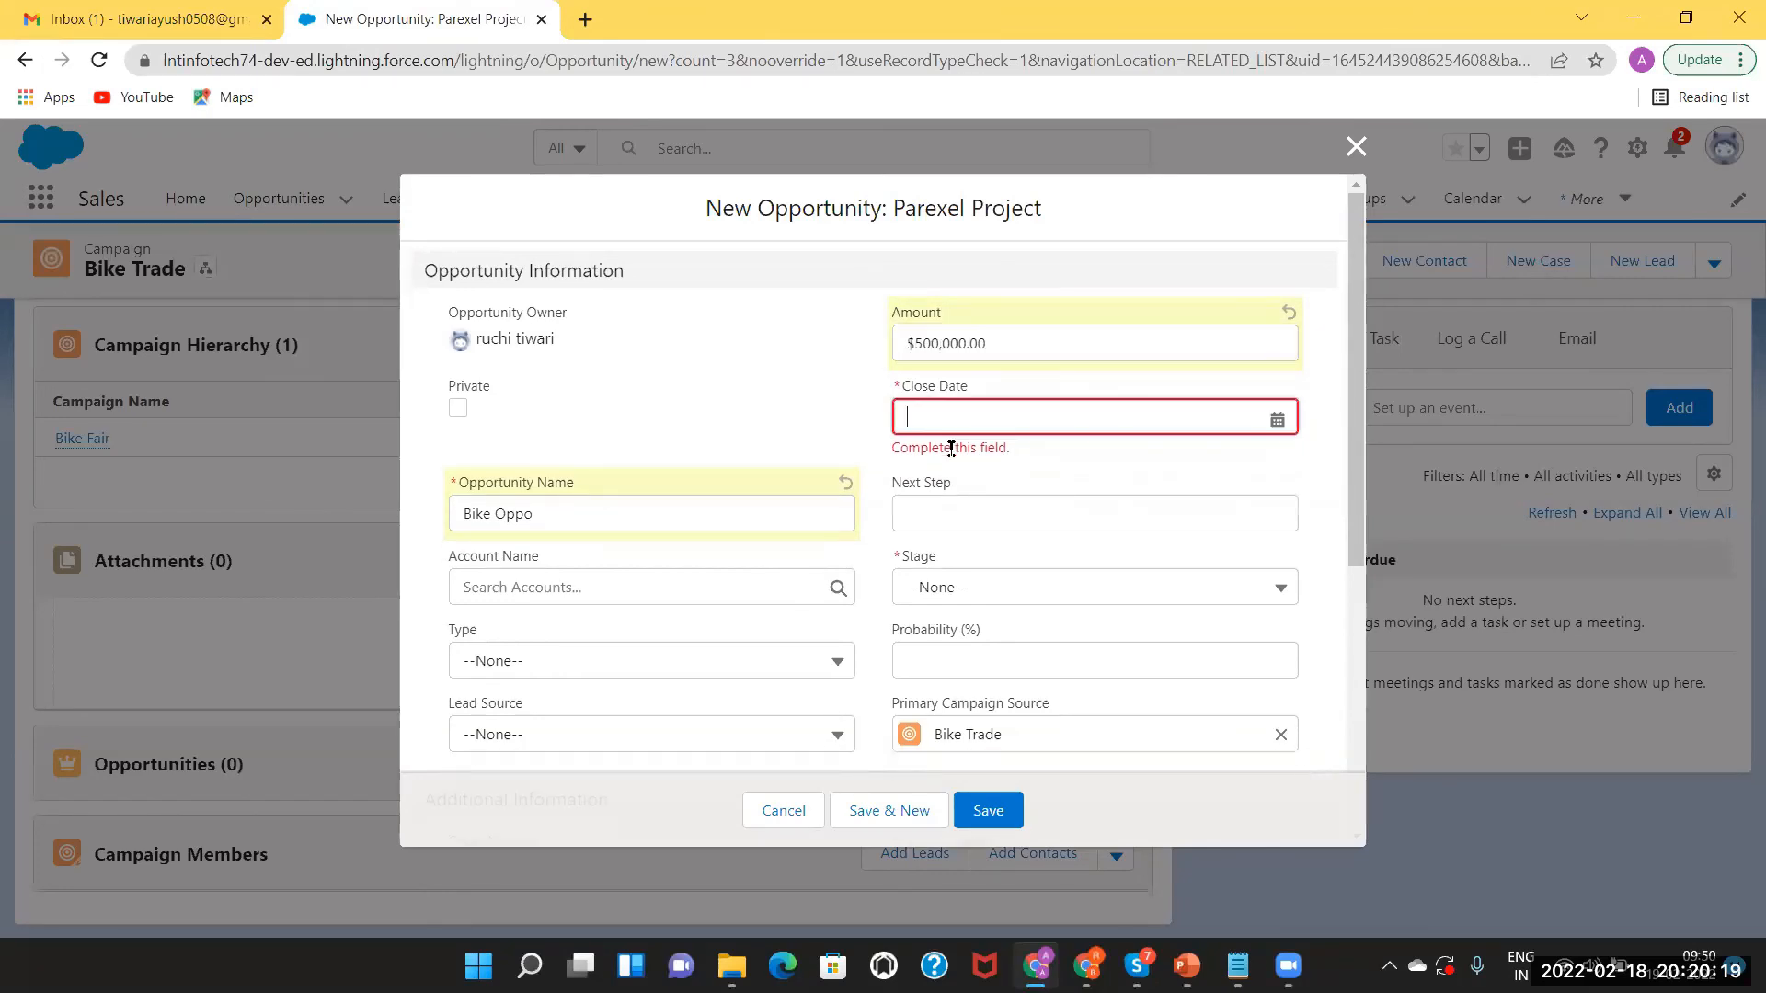
{"action": "left_click", "coordinate": [1280, 419]}
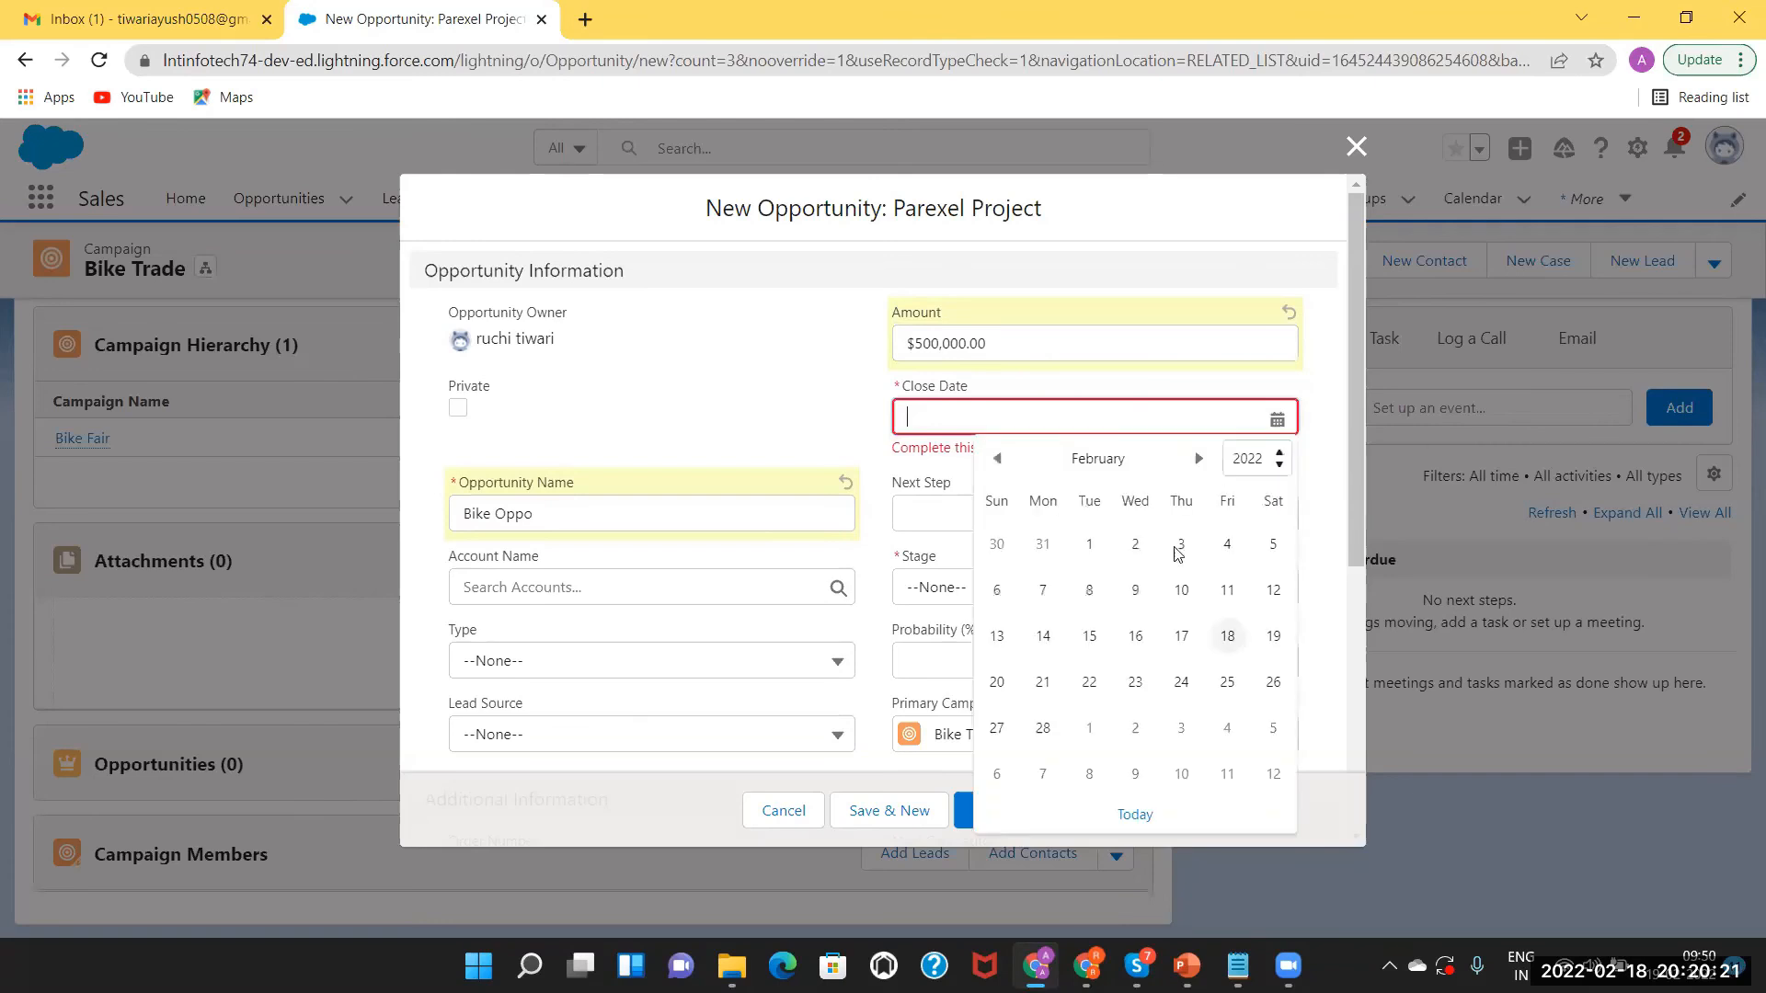
{"action": "left_click", "coordinate": [1042, 728]}
{"action": "left_click", "coordinate": [945, 517]}
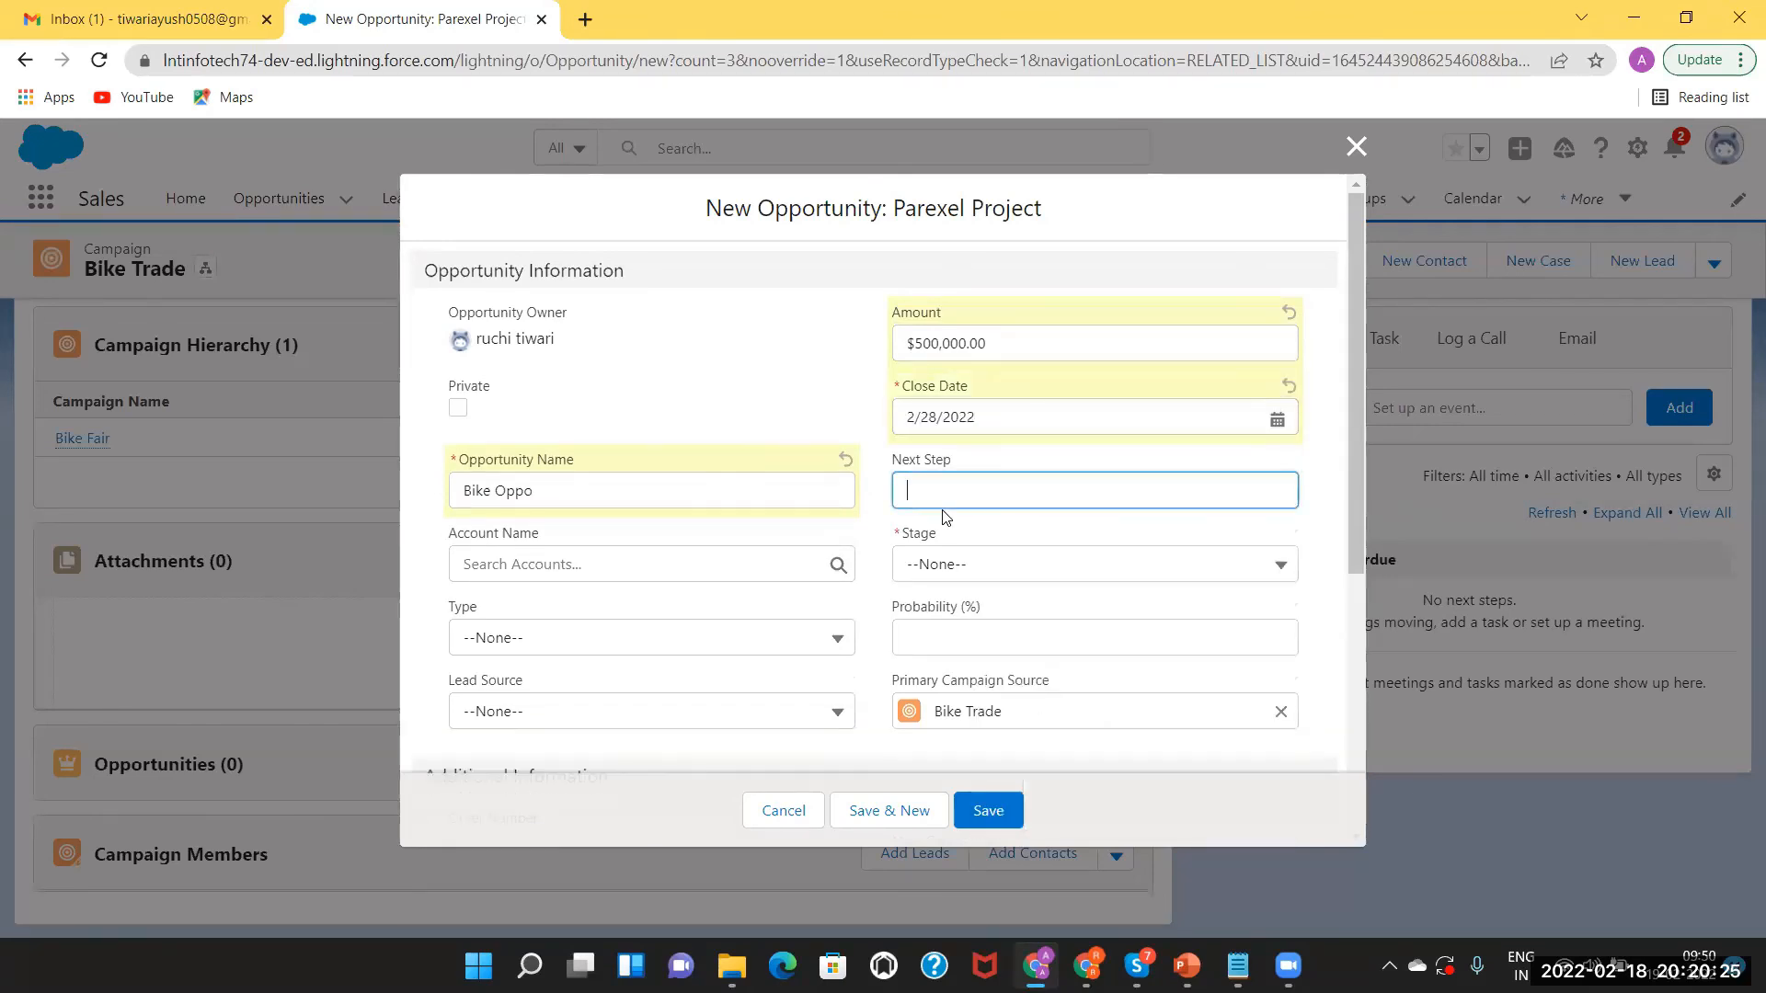
{"action": "left_click", "coordinate": [987, 577]}
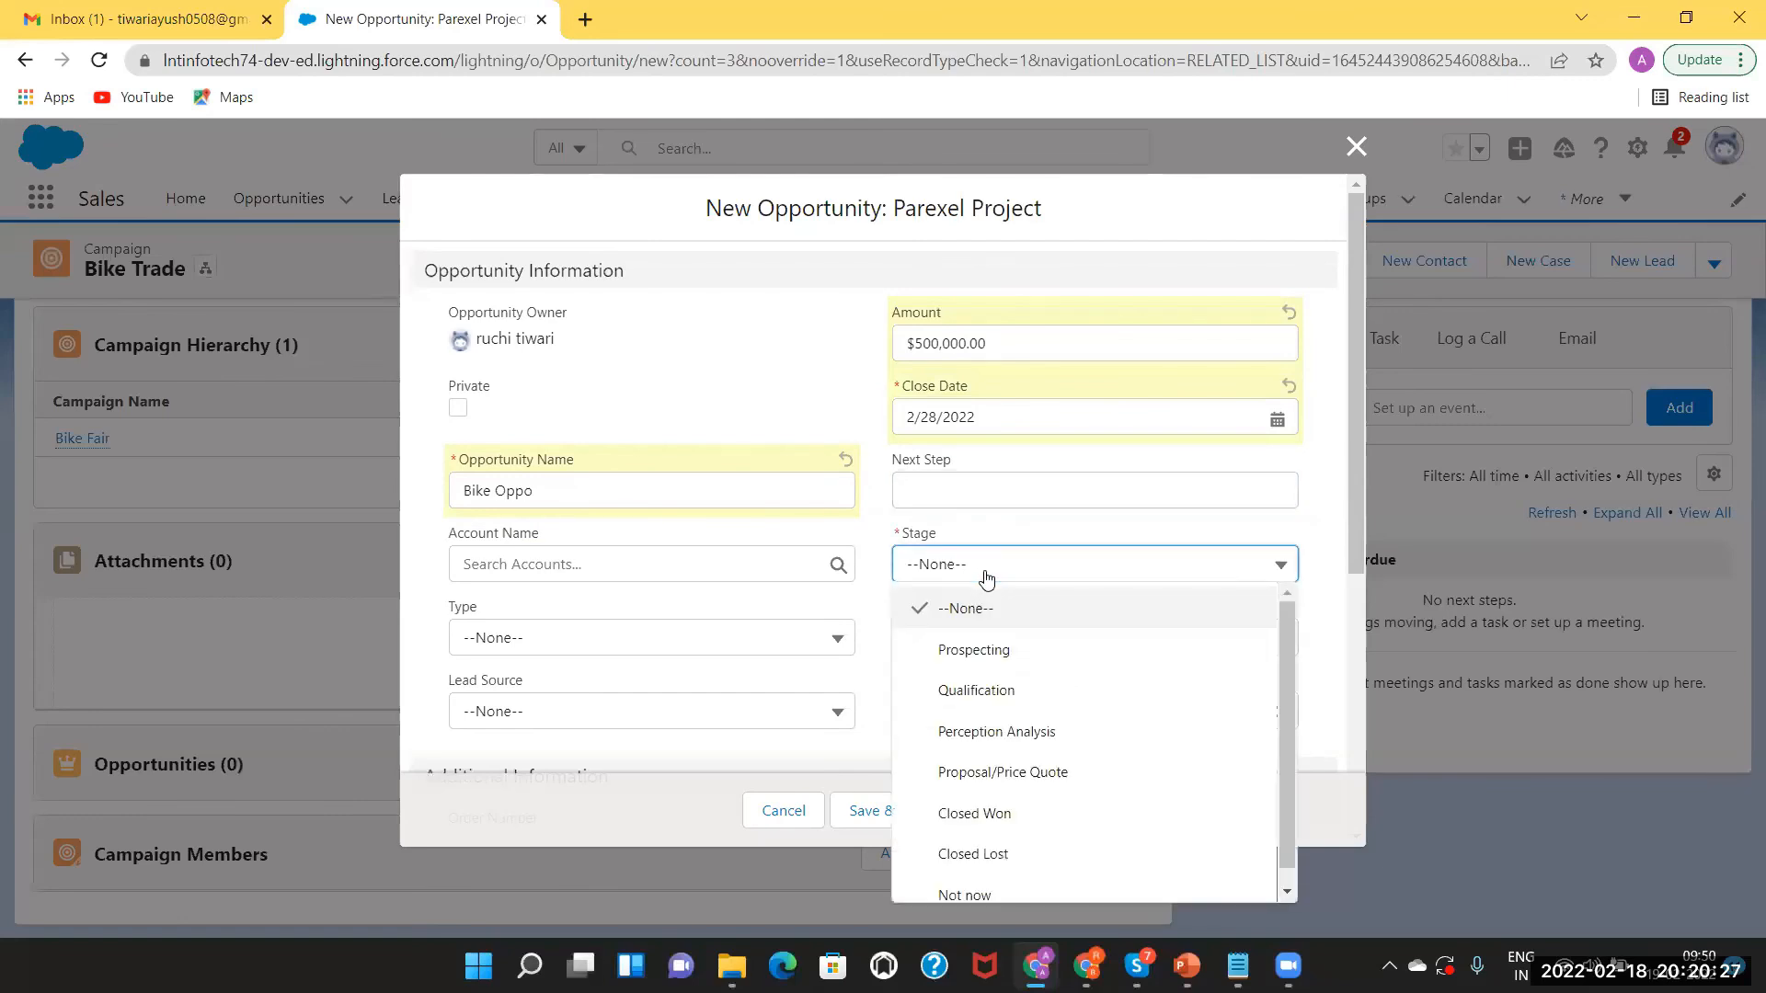
{"action": "left_click", "coordinate": [1020, 653]}
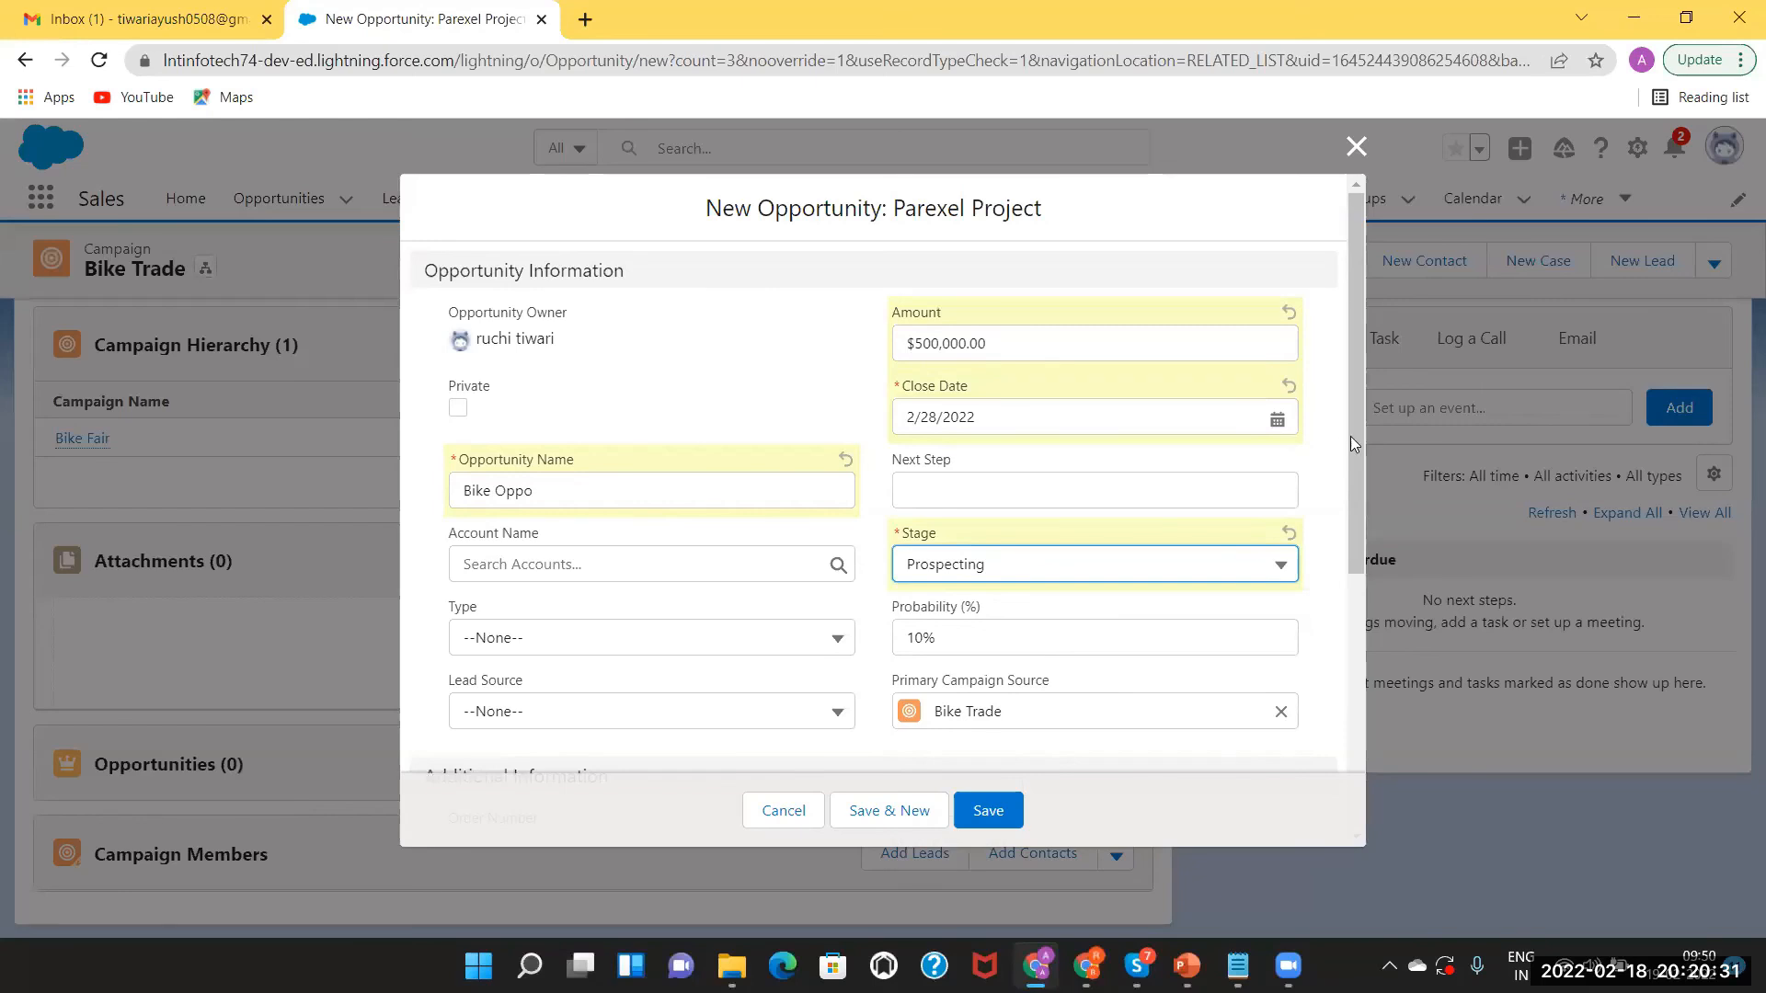
{"action": "left_click_drag", "start_coordinate": [1352, 430], "coordinate": [1374, 621]}
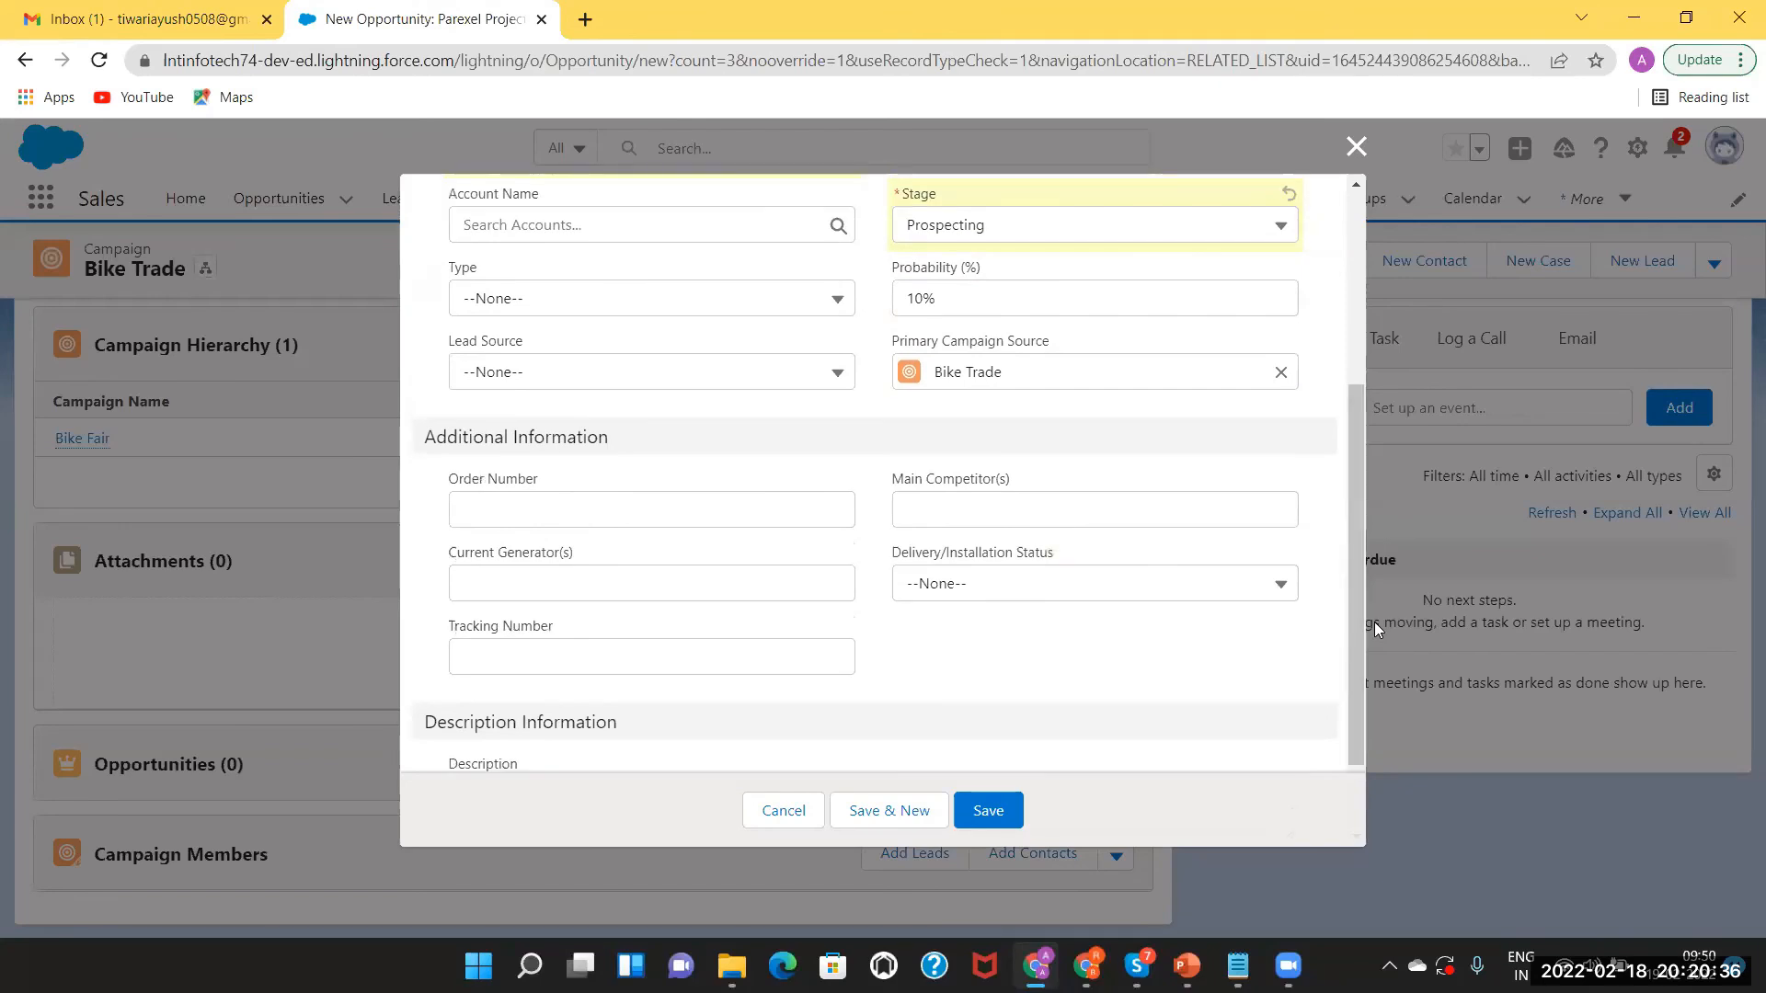
{"action": "left_click", "coordinate": [533, 373]}
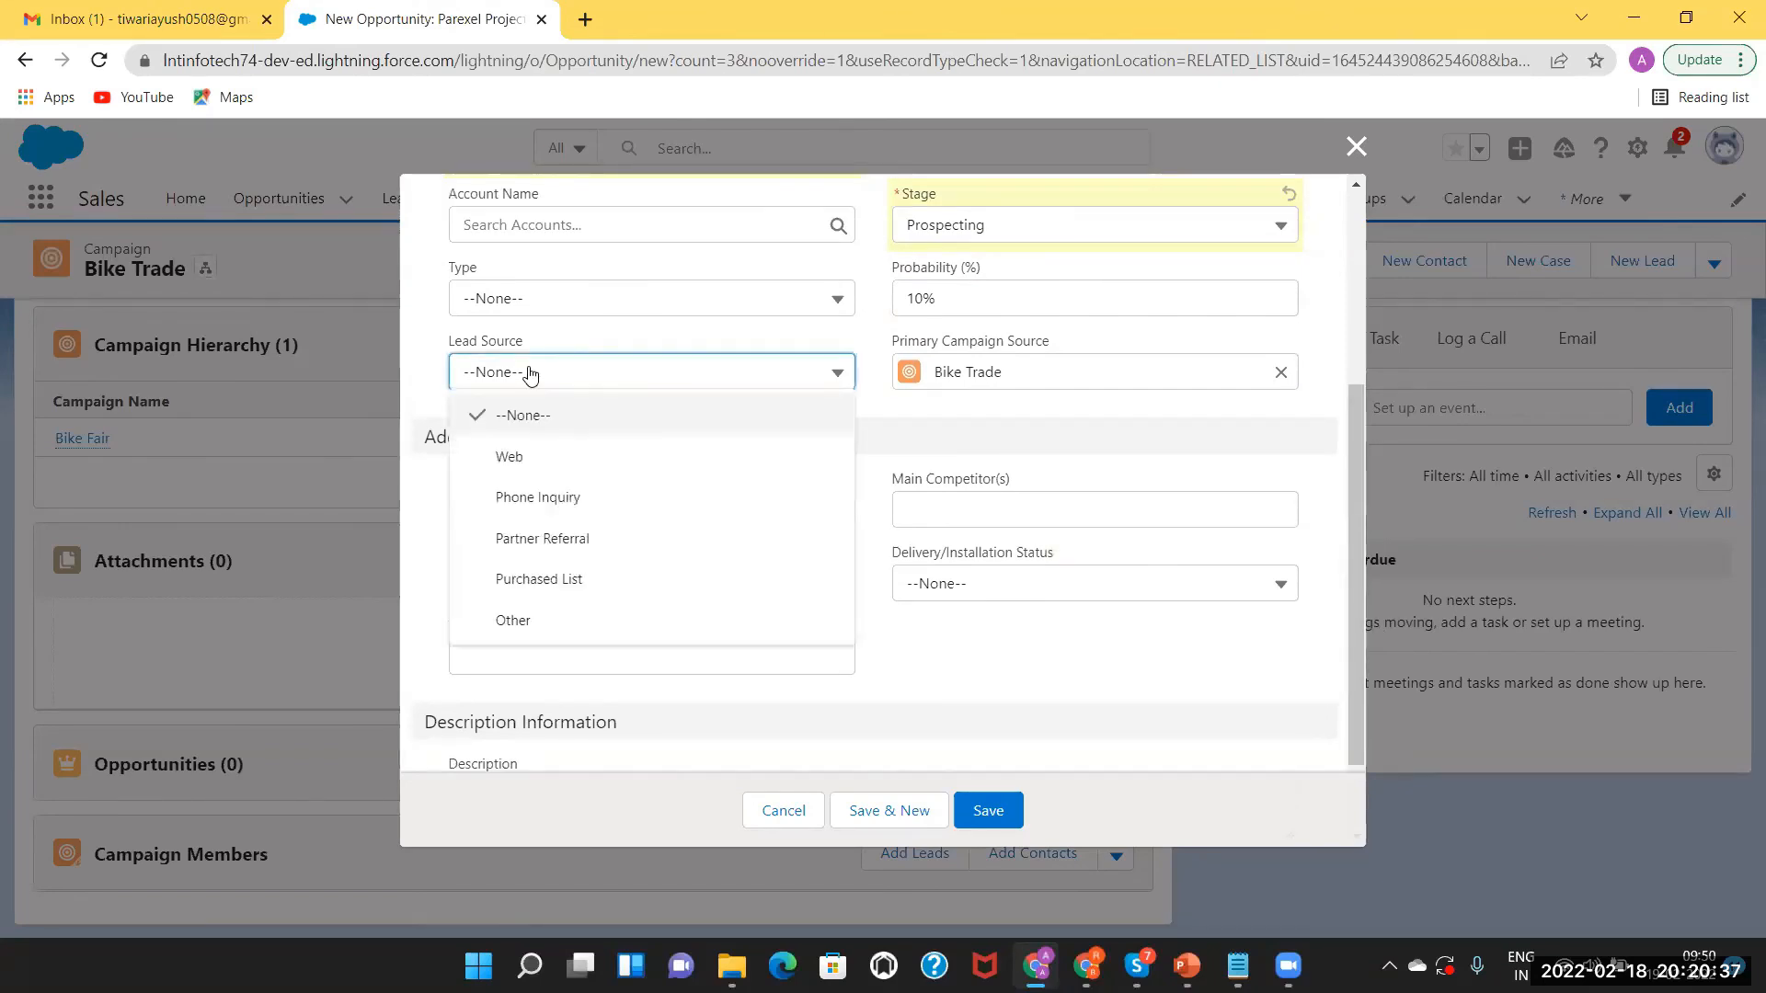
{"action": "left_click", "coordinate": [505, 455]}
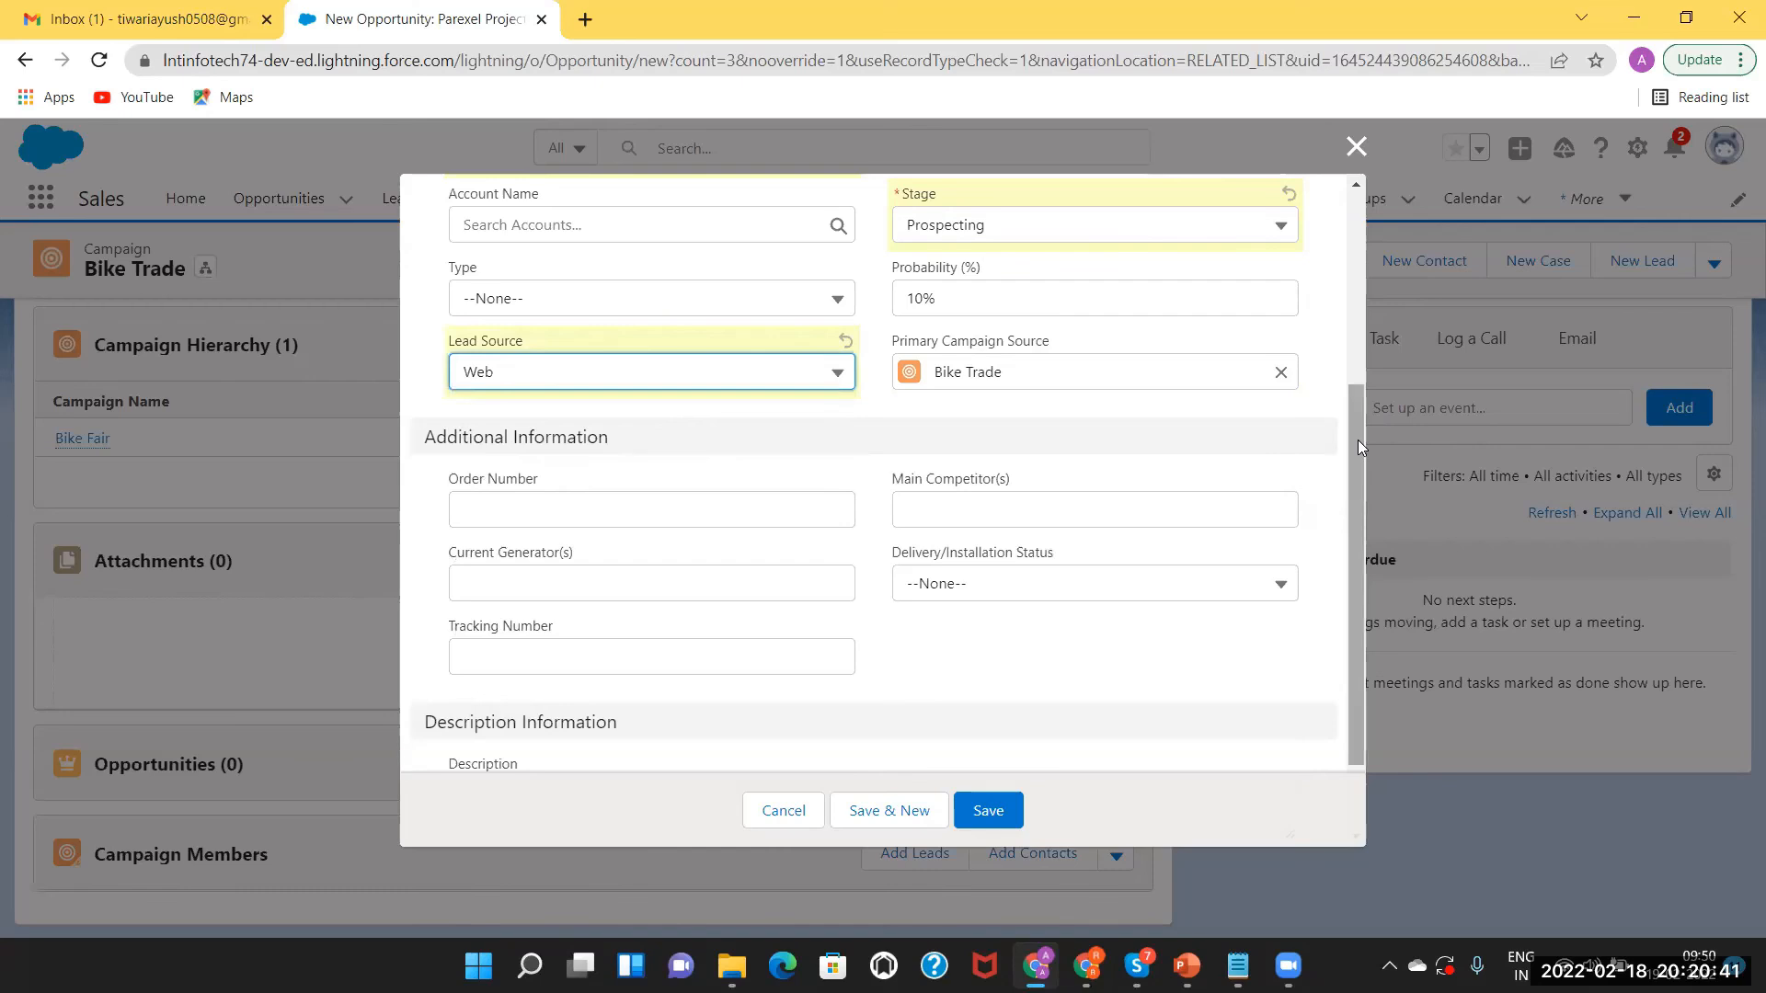
{"action": "left_click_drag", "start_coordinate": [1357, 440], "coordinate": [1372, 572]}
{"action": "left_click", "coordinate": [987, 810]}
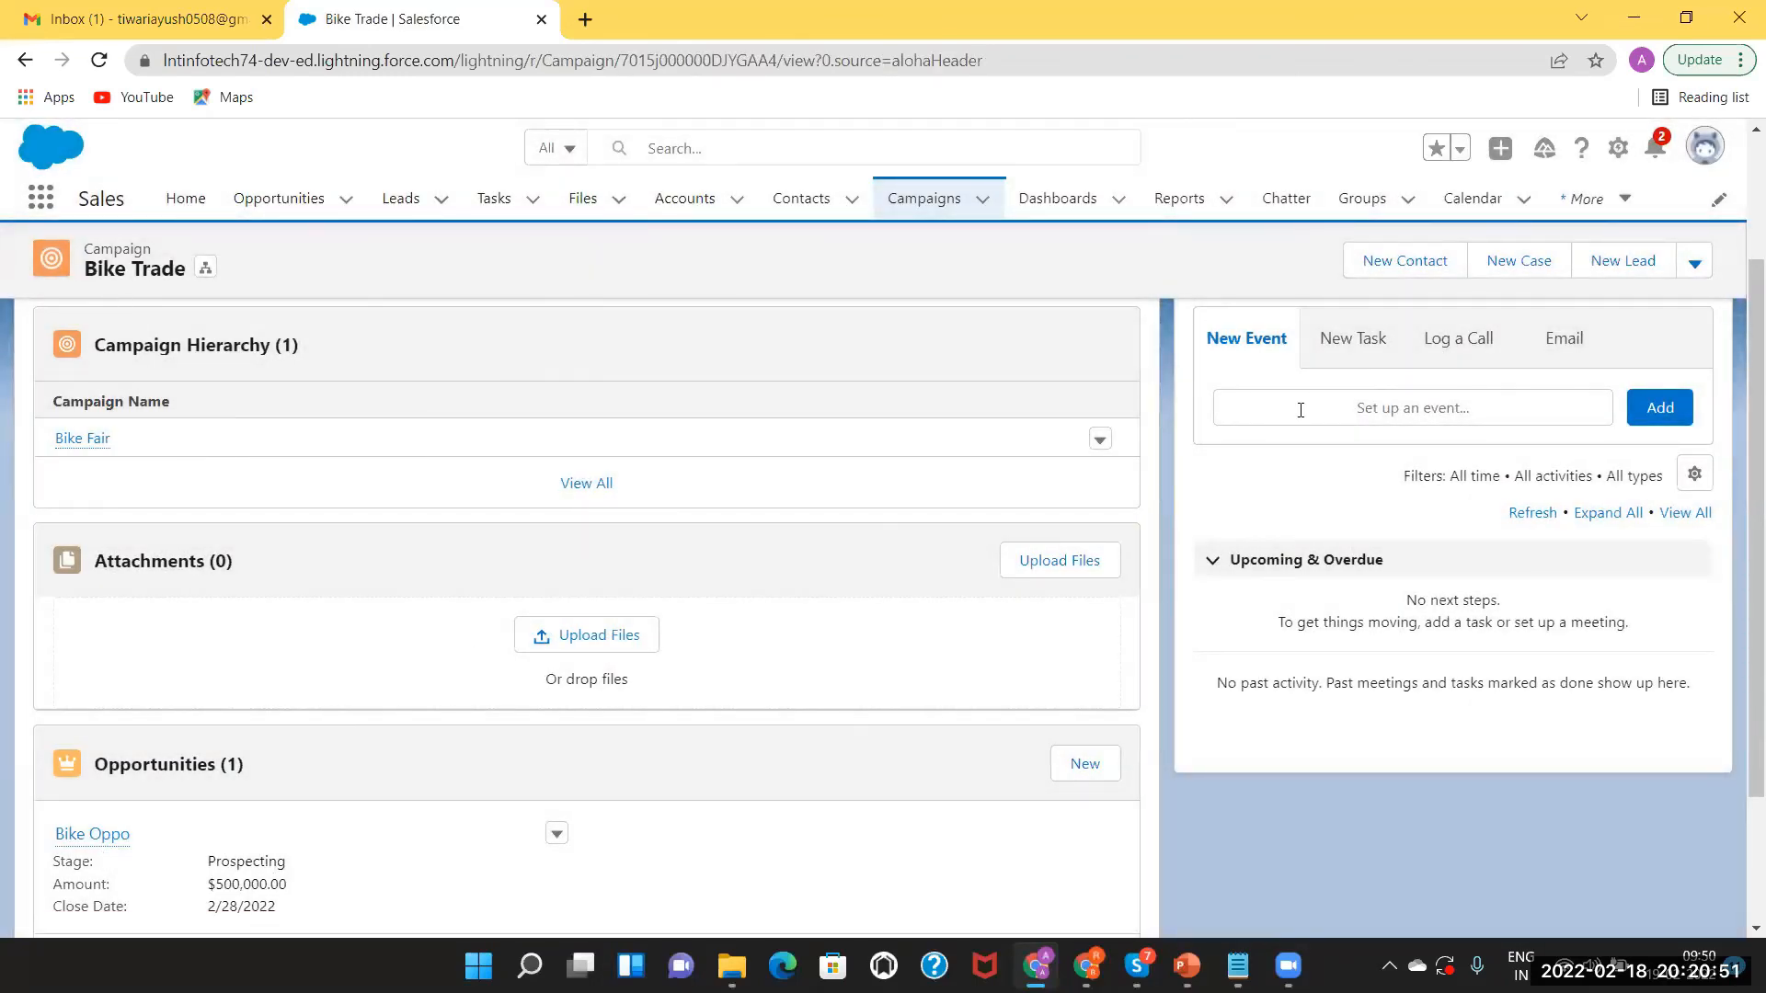
Start a new Bike Trade opportunity named Motor Opp and enter its amount.
{"action": "scroll", "coordinate": [1739, 476], "scroll_direction": "down", "scroll_amount": 1}
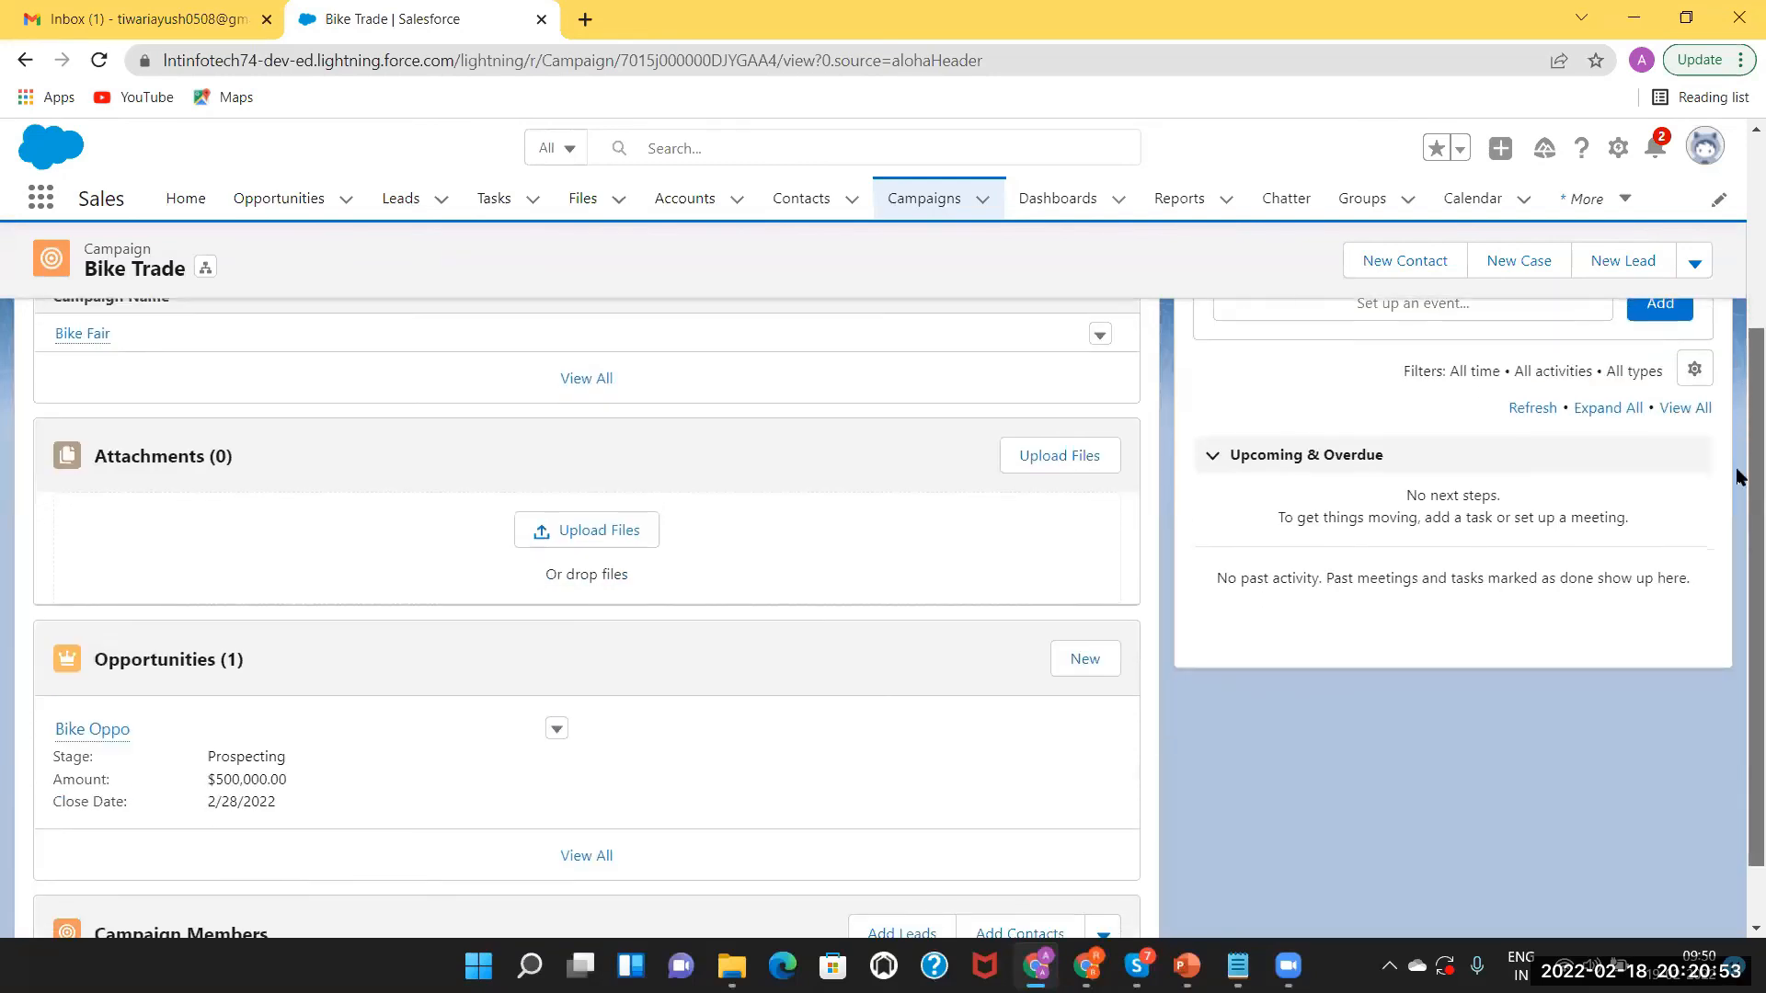
{"action": "scroll", "coordinate": [1739, 480], "scroll_direction": "down", "scroll_amount": 1}
{"action": "left_click", "coordinate": [1082, 585]}
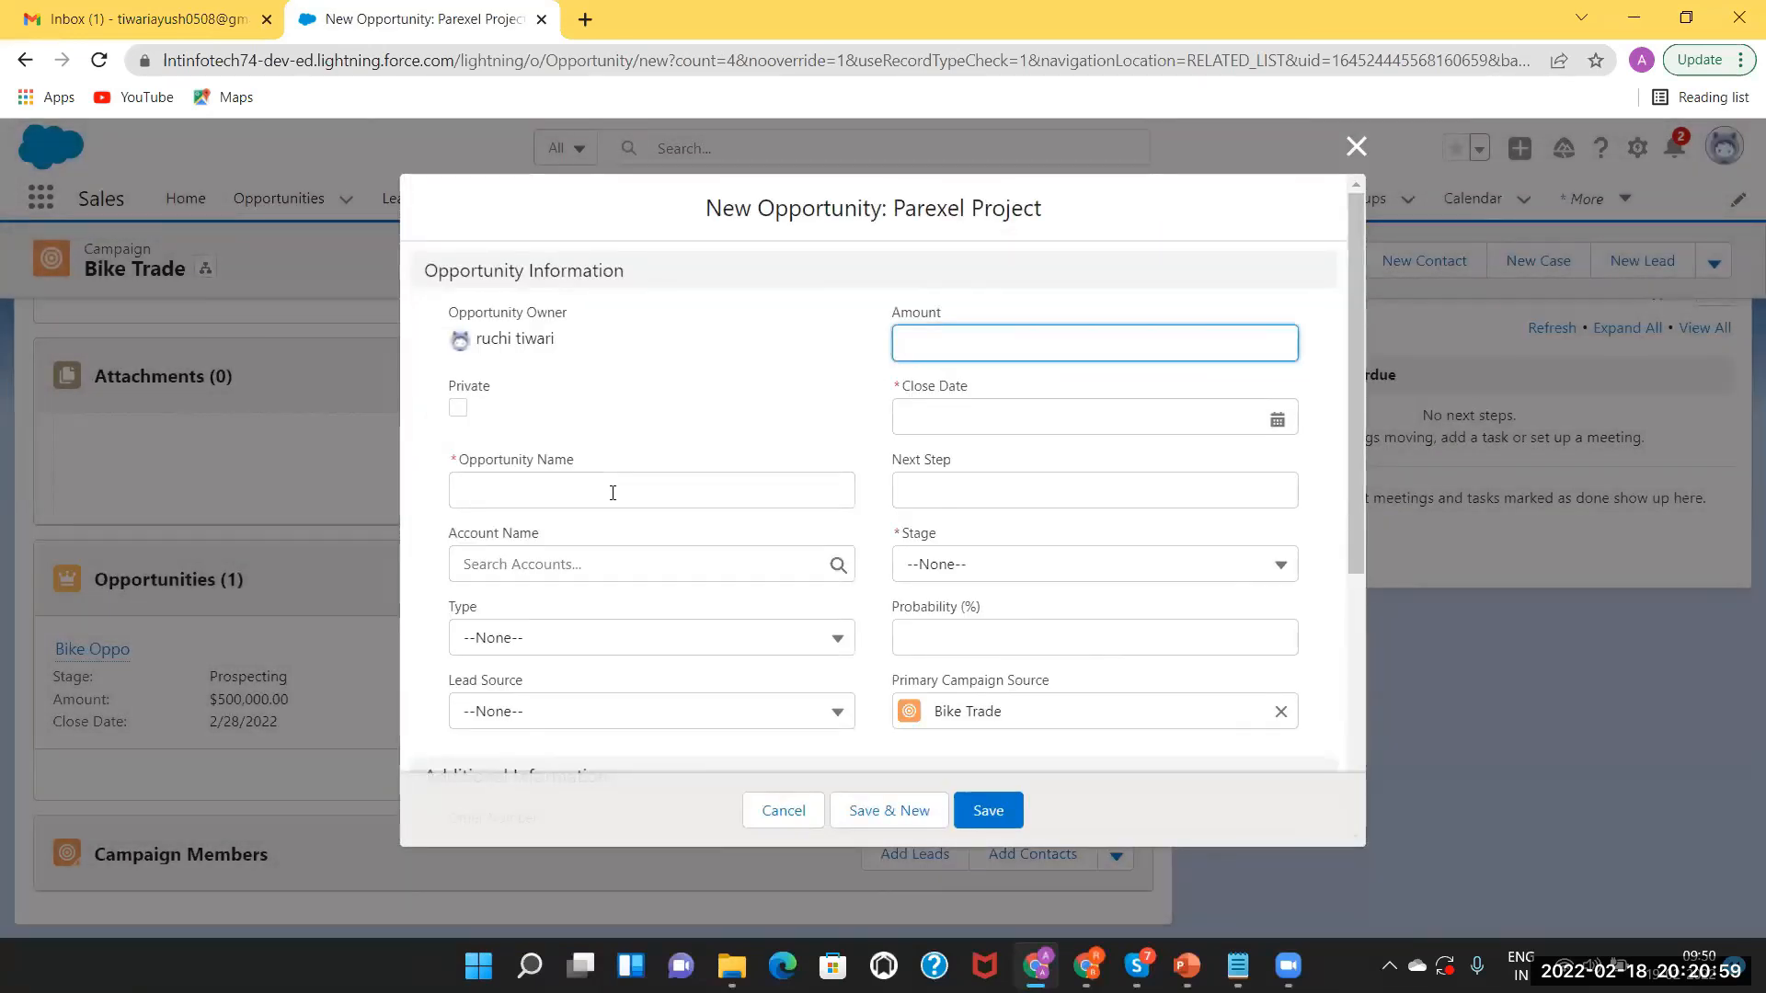
{"action": "left_click", "coordinate": [612, 493]}
{"action": "type", "text": "Mor"}
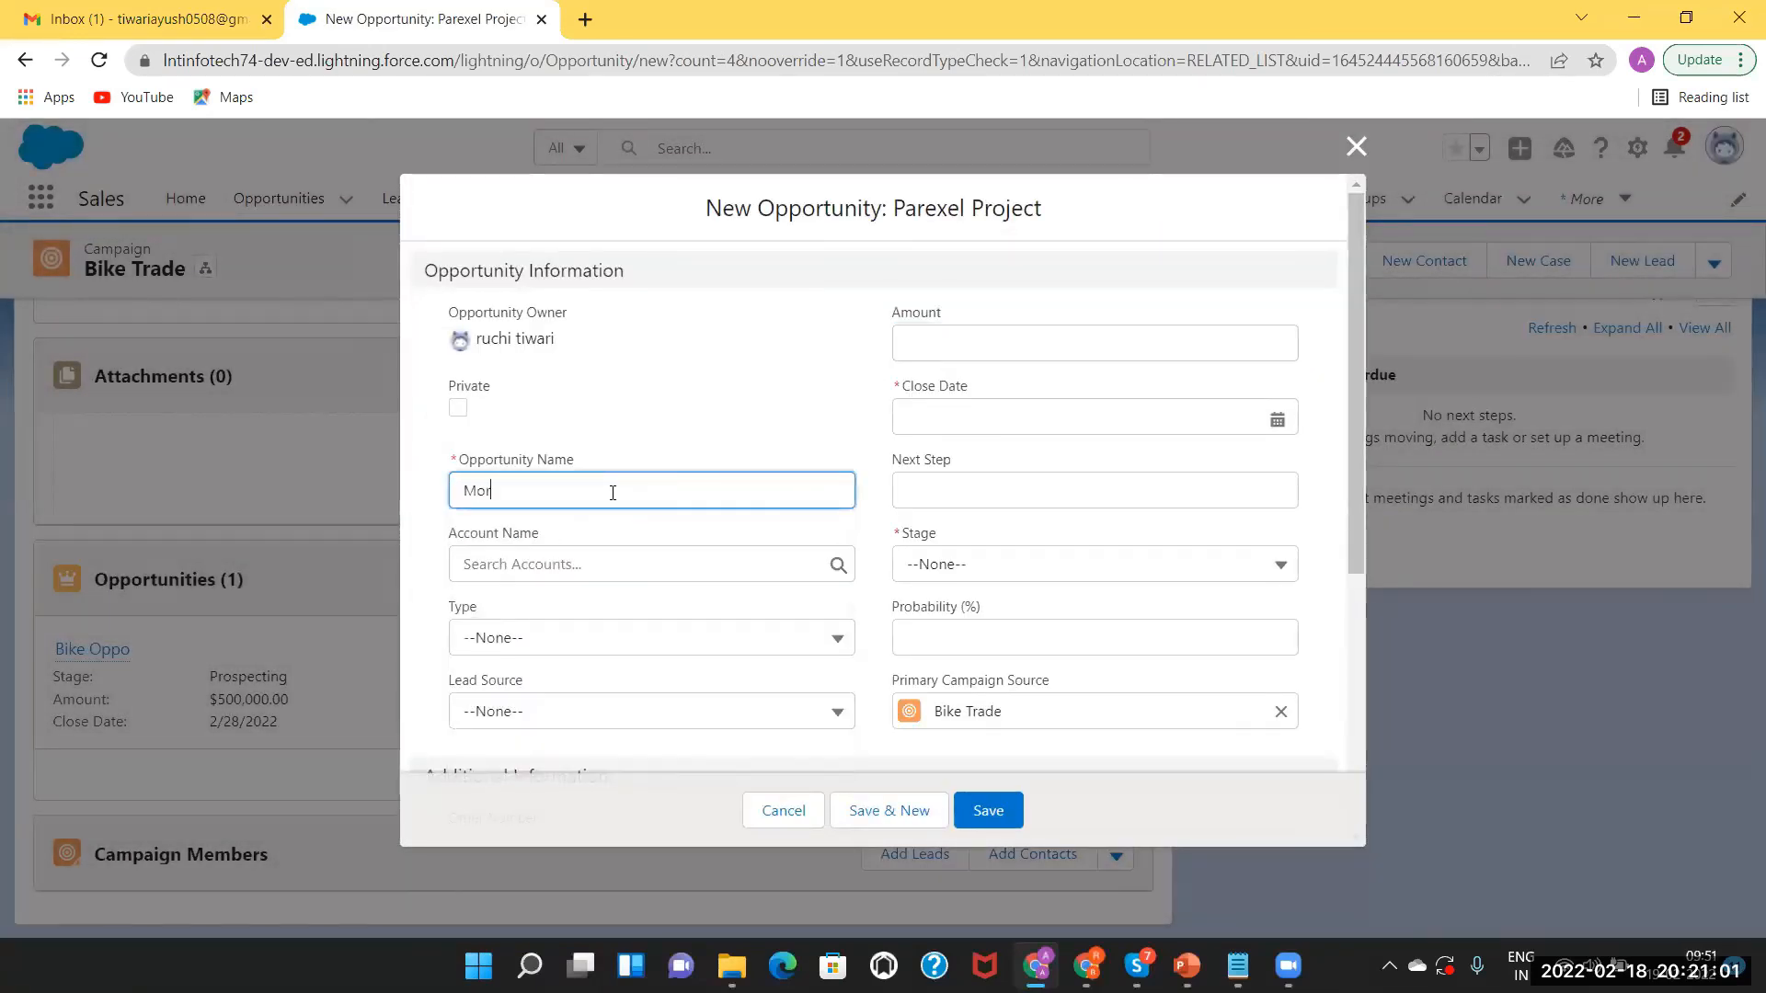
{"action": "type", "text": "tor Opp"}
{"action": "left_click", "coordinate": [959, 344]}
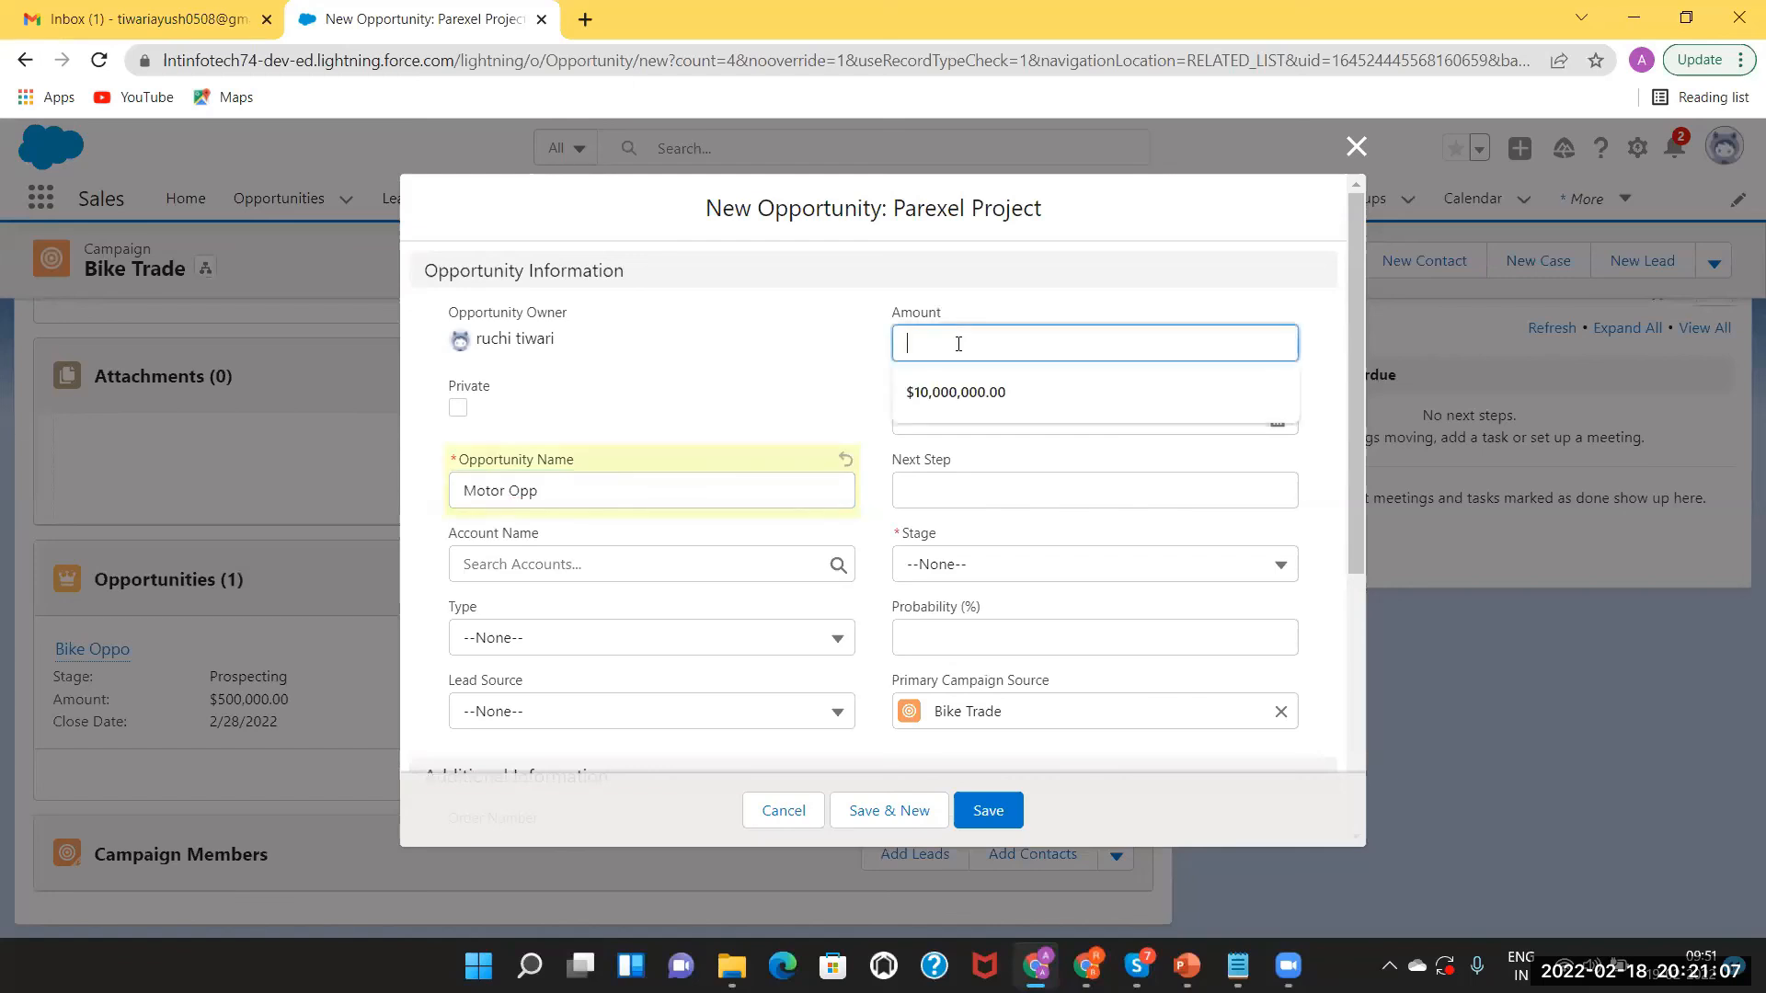
{"action": "type", "text": "6"}
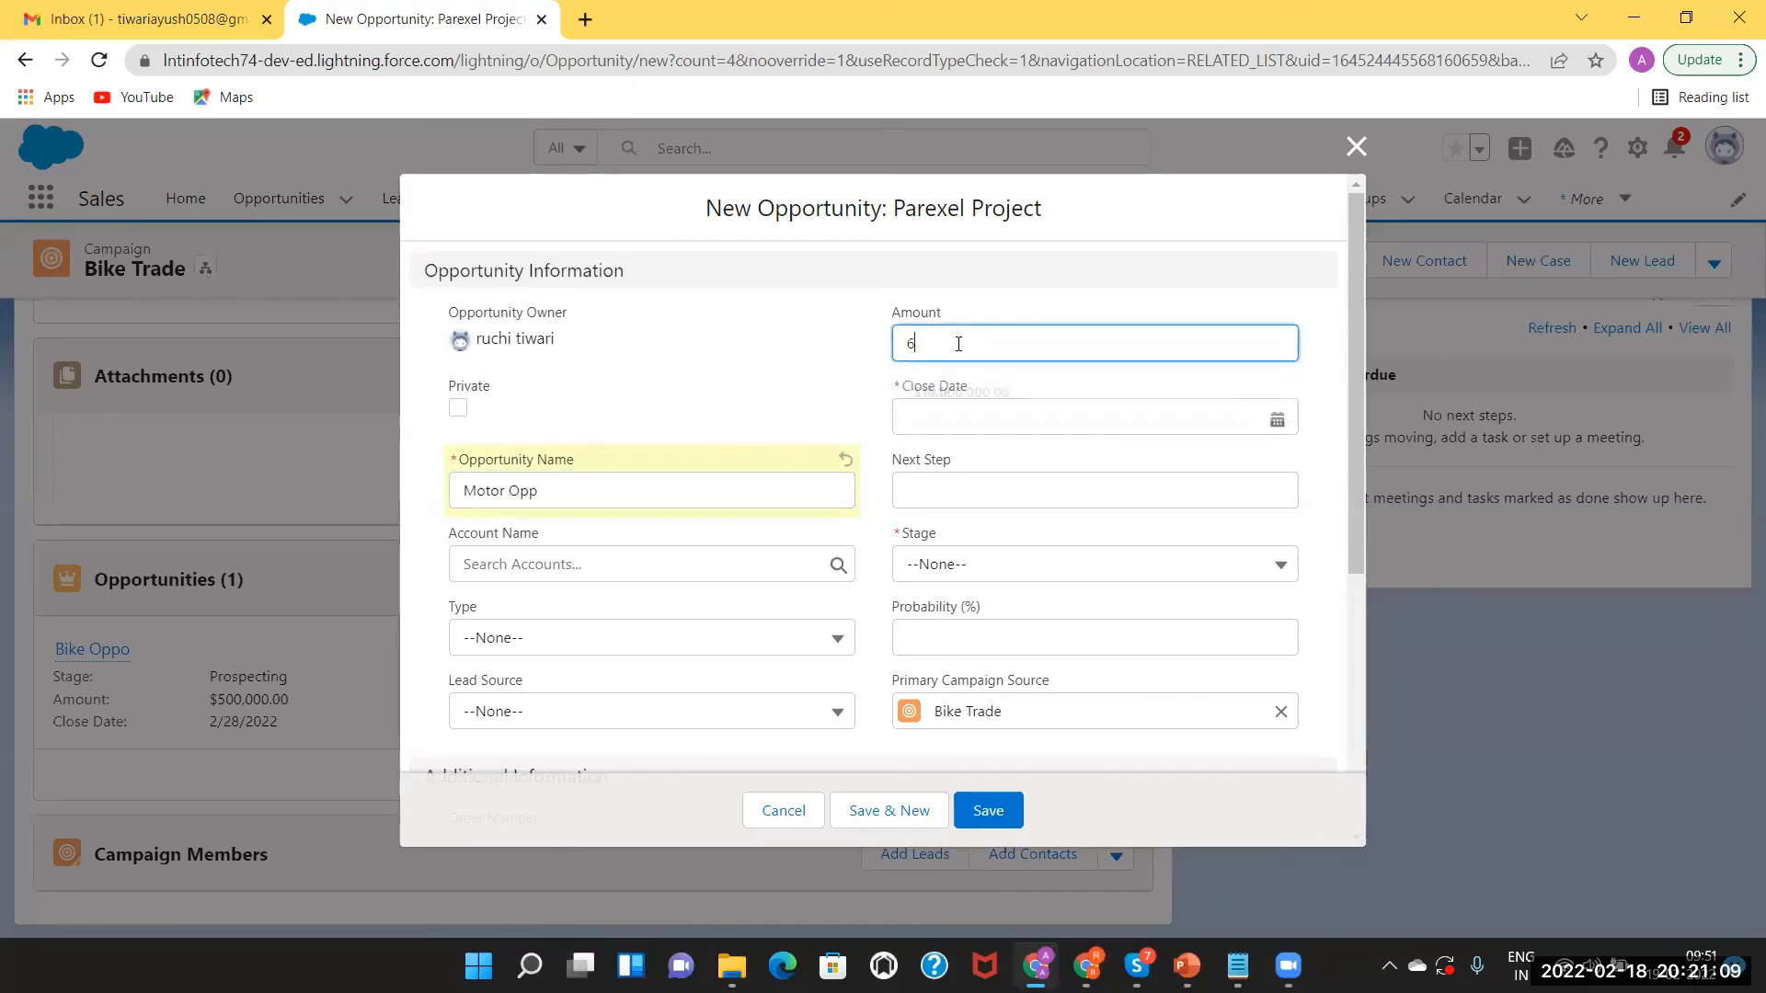
{"action": "type", "text": "0000"}
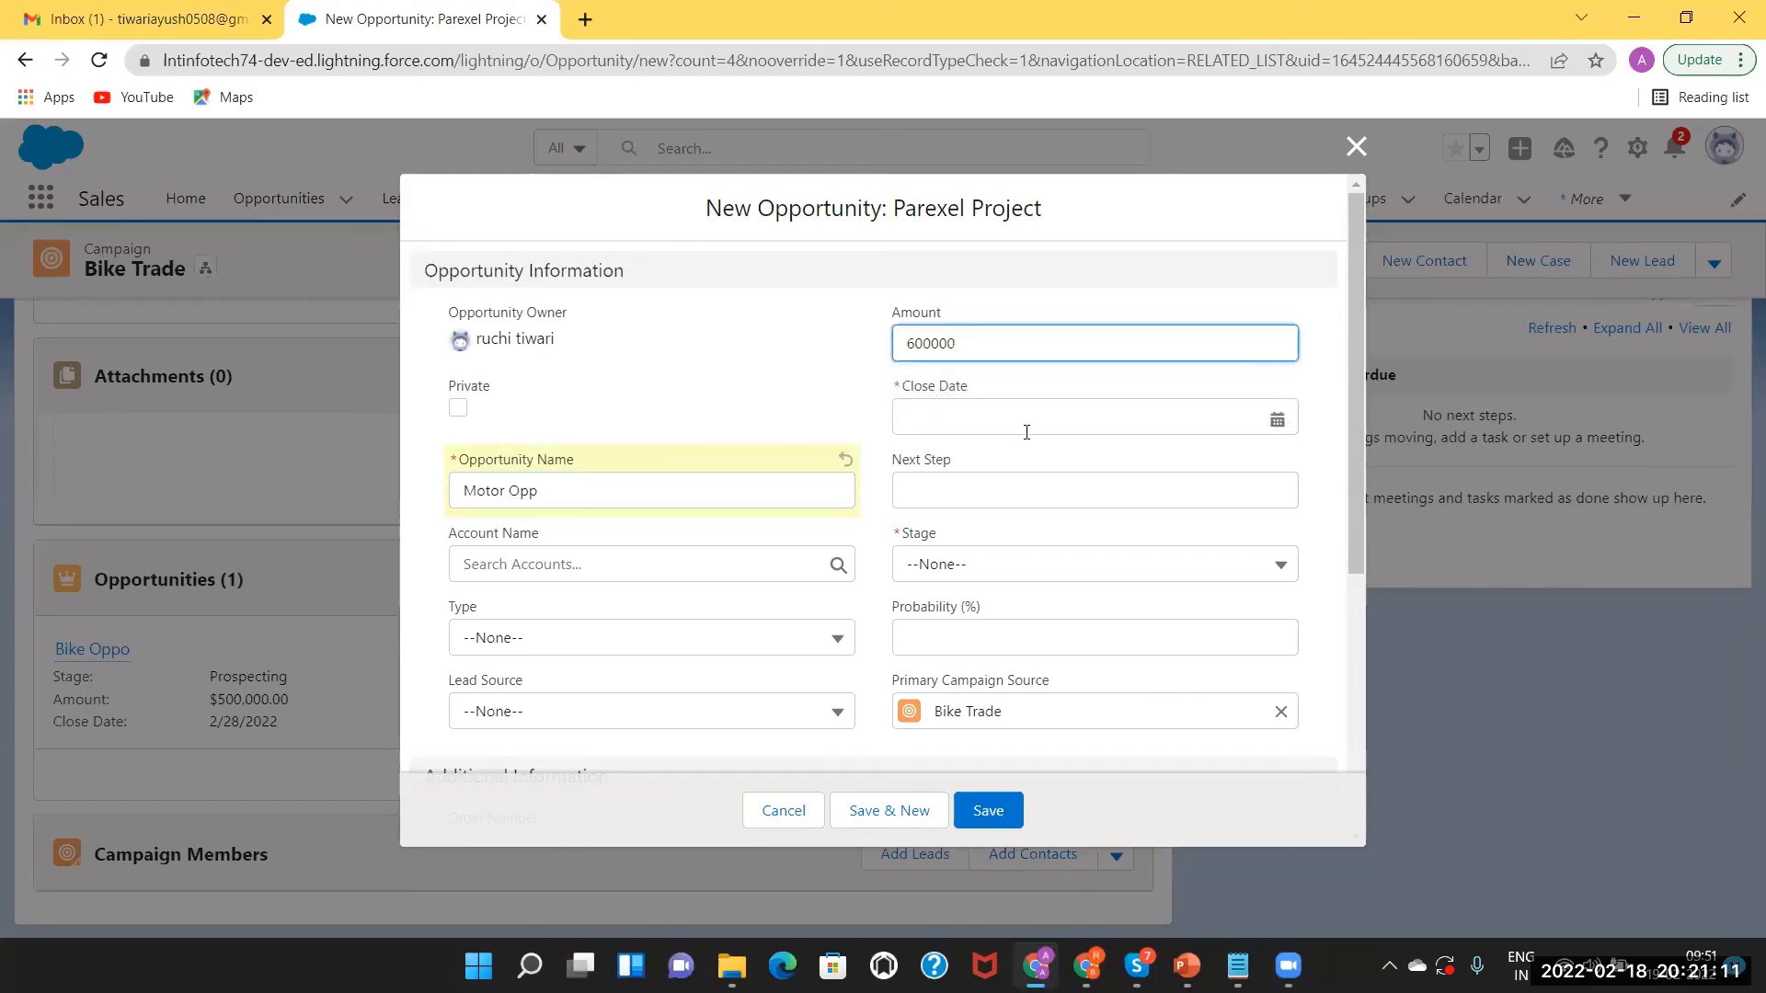
Set close date 3/1/2022 and stage Qualification, then save Motor Opp.
{"action": "left_click", "coordinate": [1027, 423]}
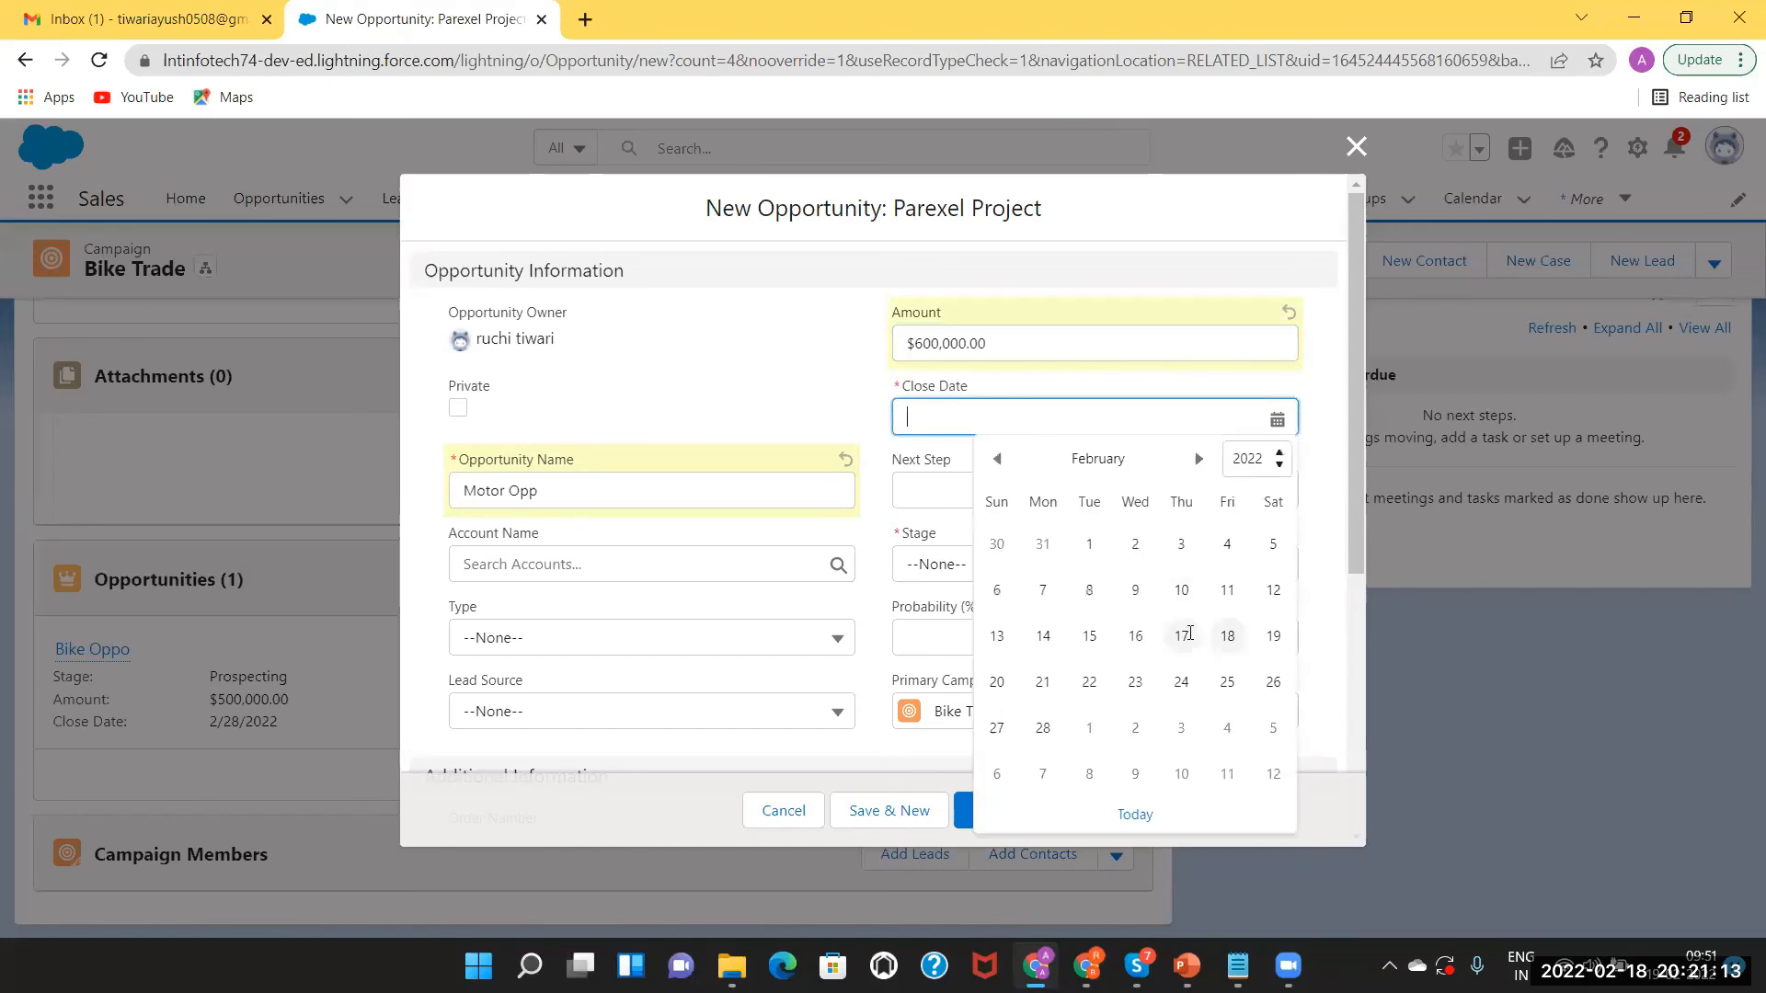
{"action": "left_click", "coordinate": [1199, 462]}
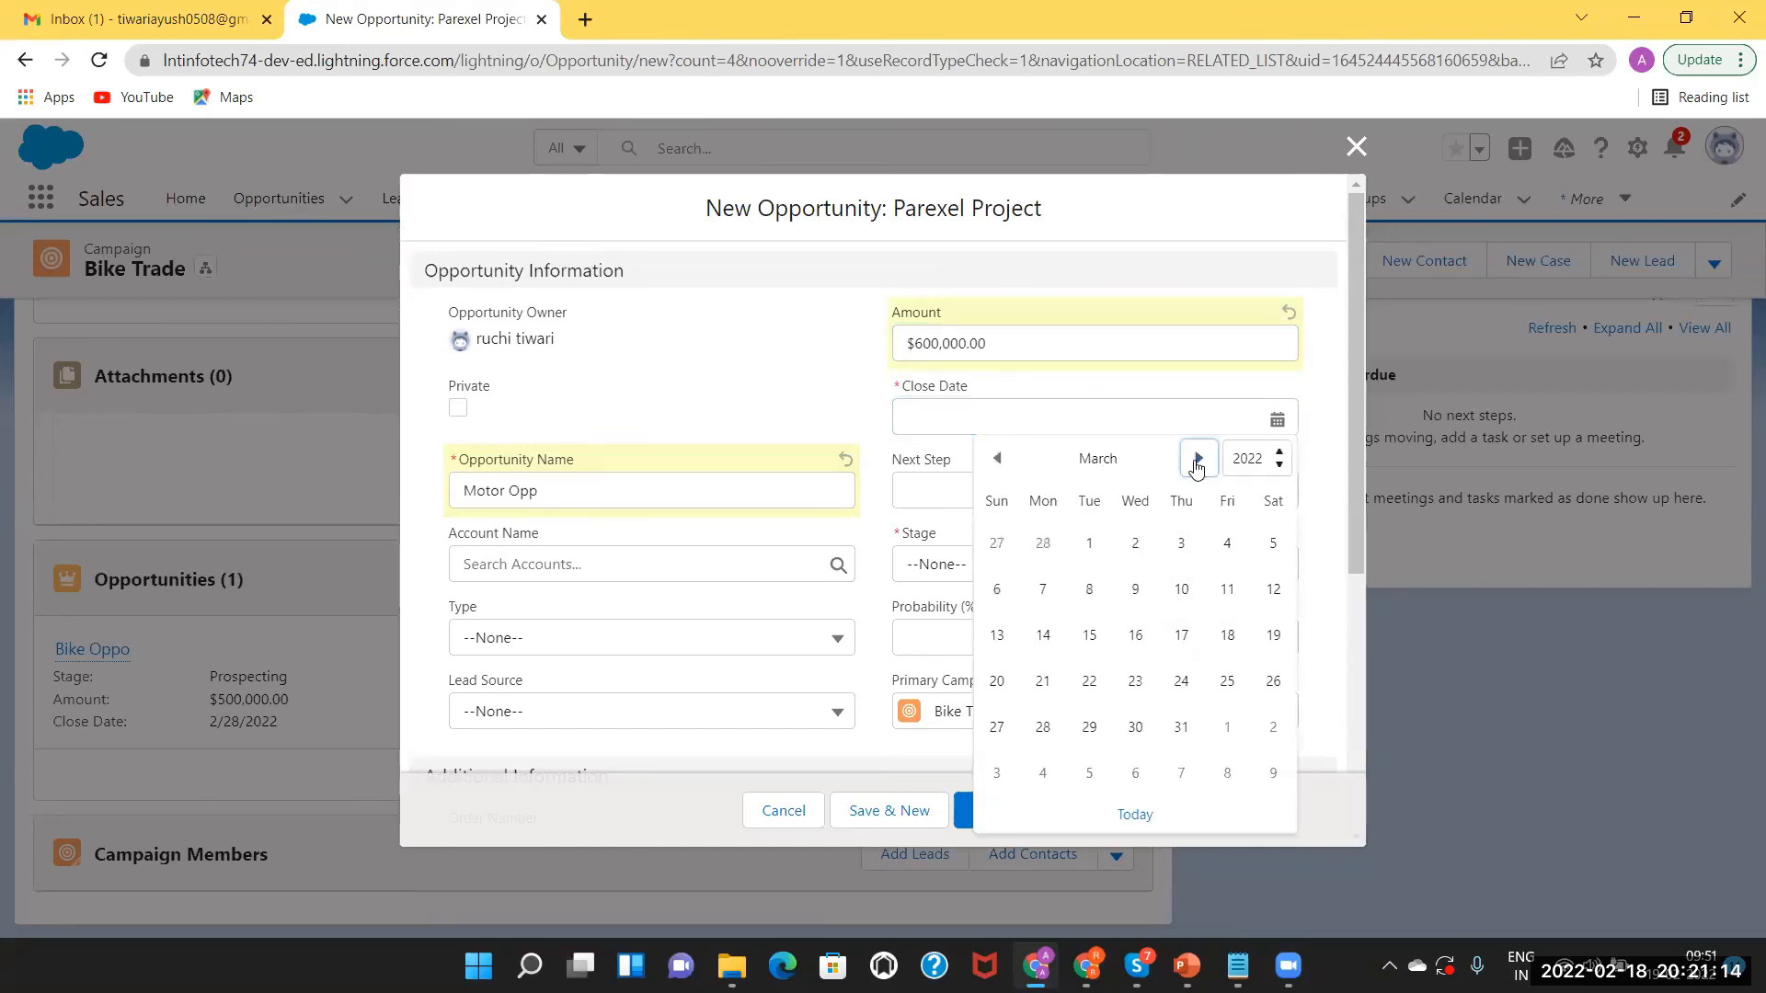
{"action": "left_click", "coordinate": [1091, 548]}
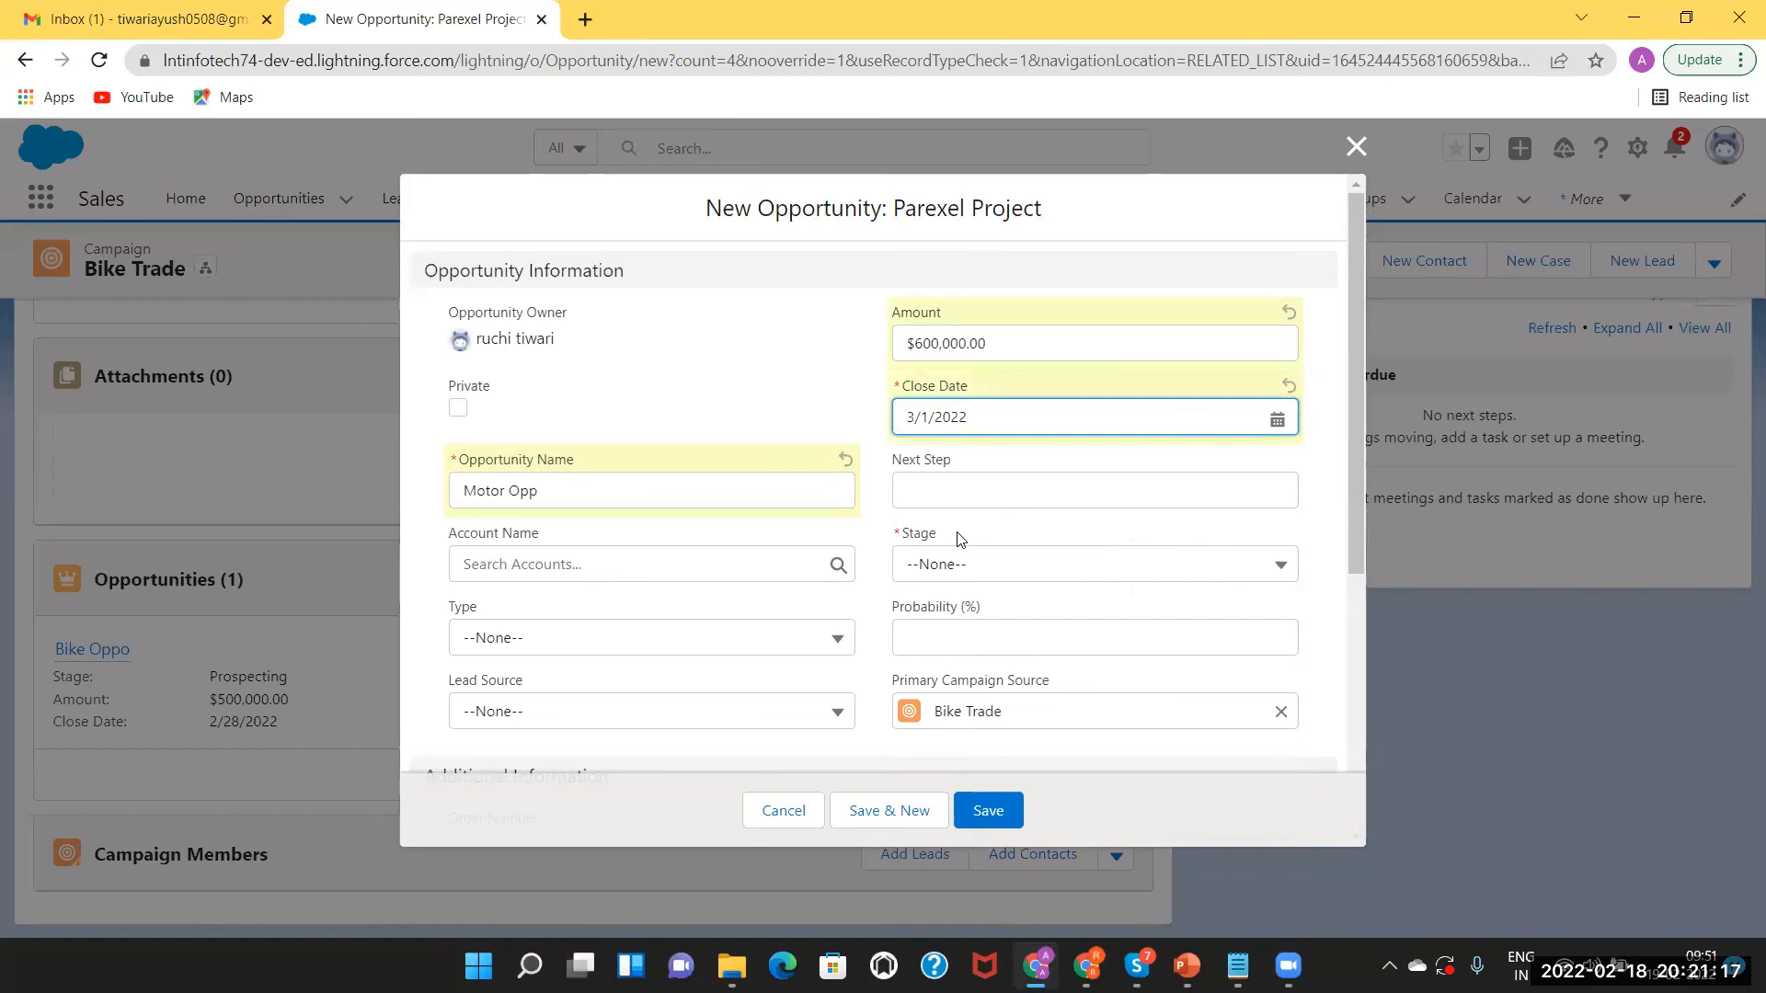
{"action": "left_click", "coordinate": [975, 574]}
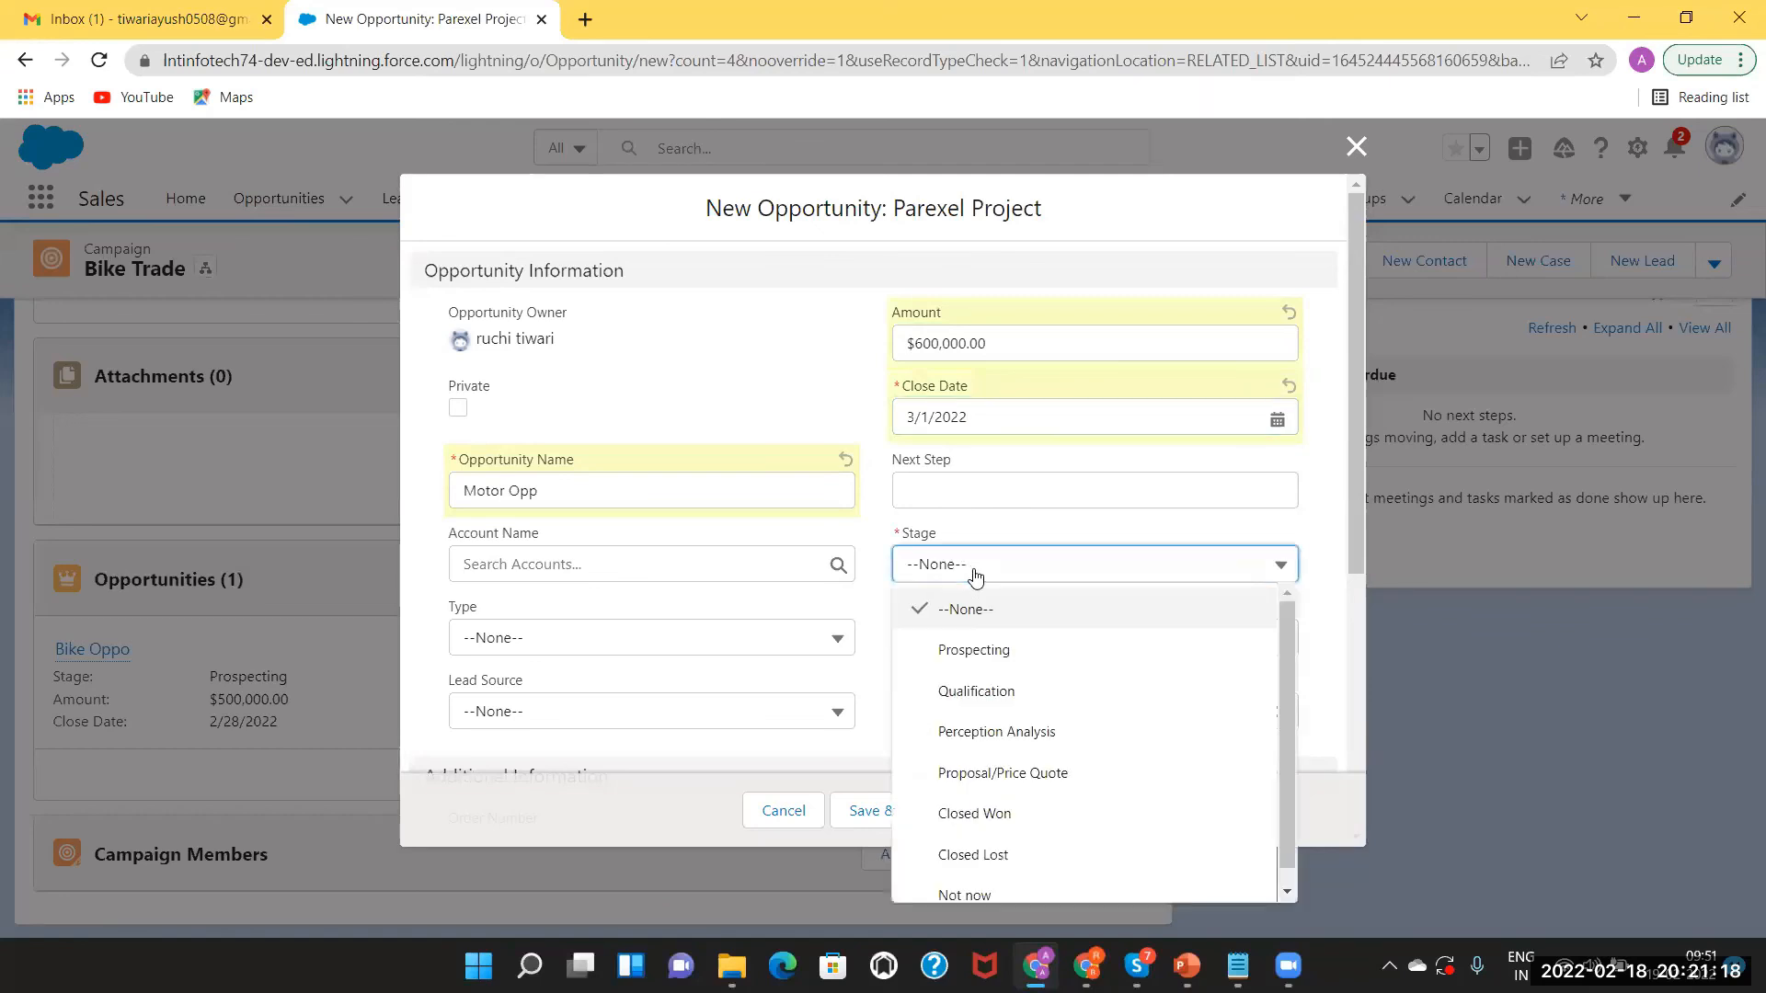
{"action": "left_click", "coordinate": [973, 691]}
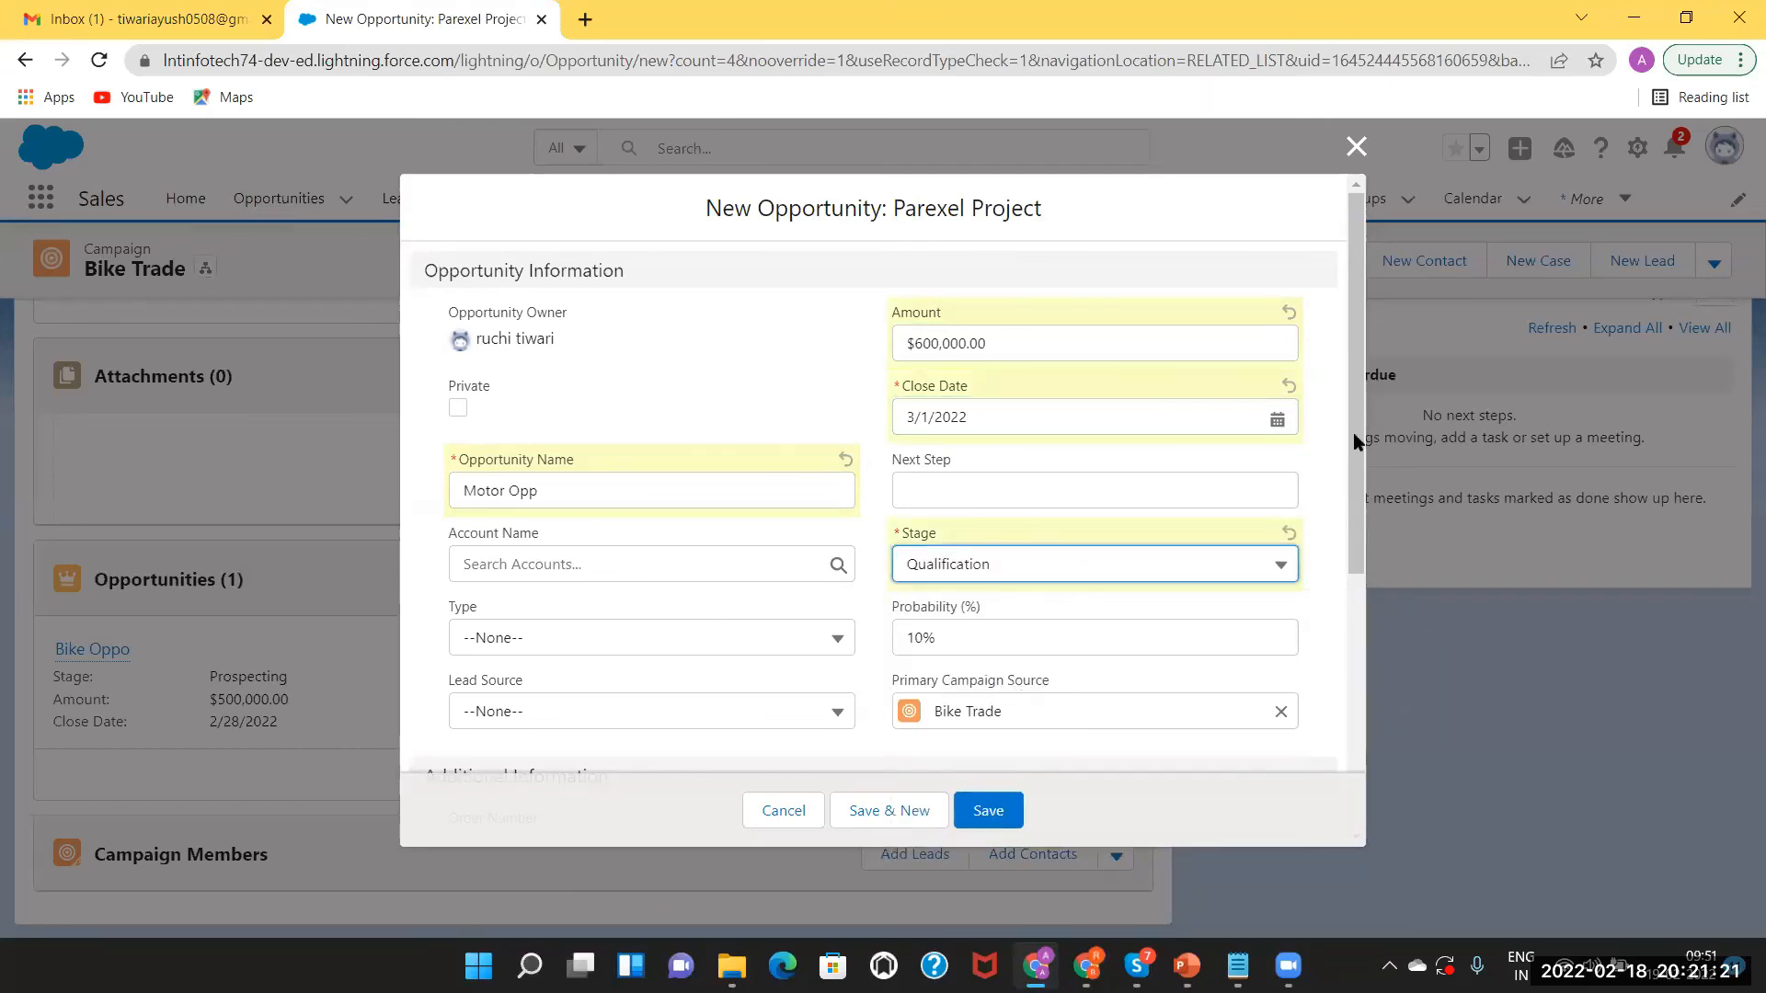
{"action": "left_click_drag", "start_coordinate": [1352, 434], "coordinate": [1412, 727]}
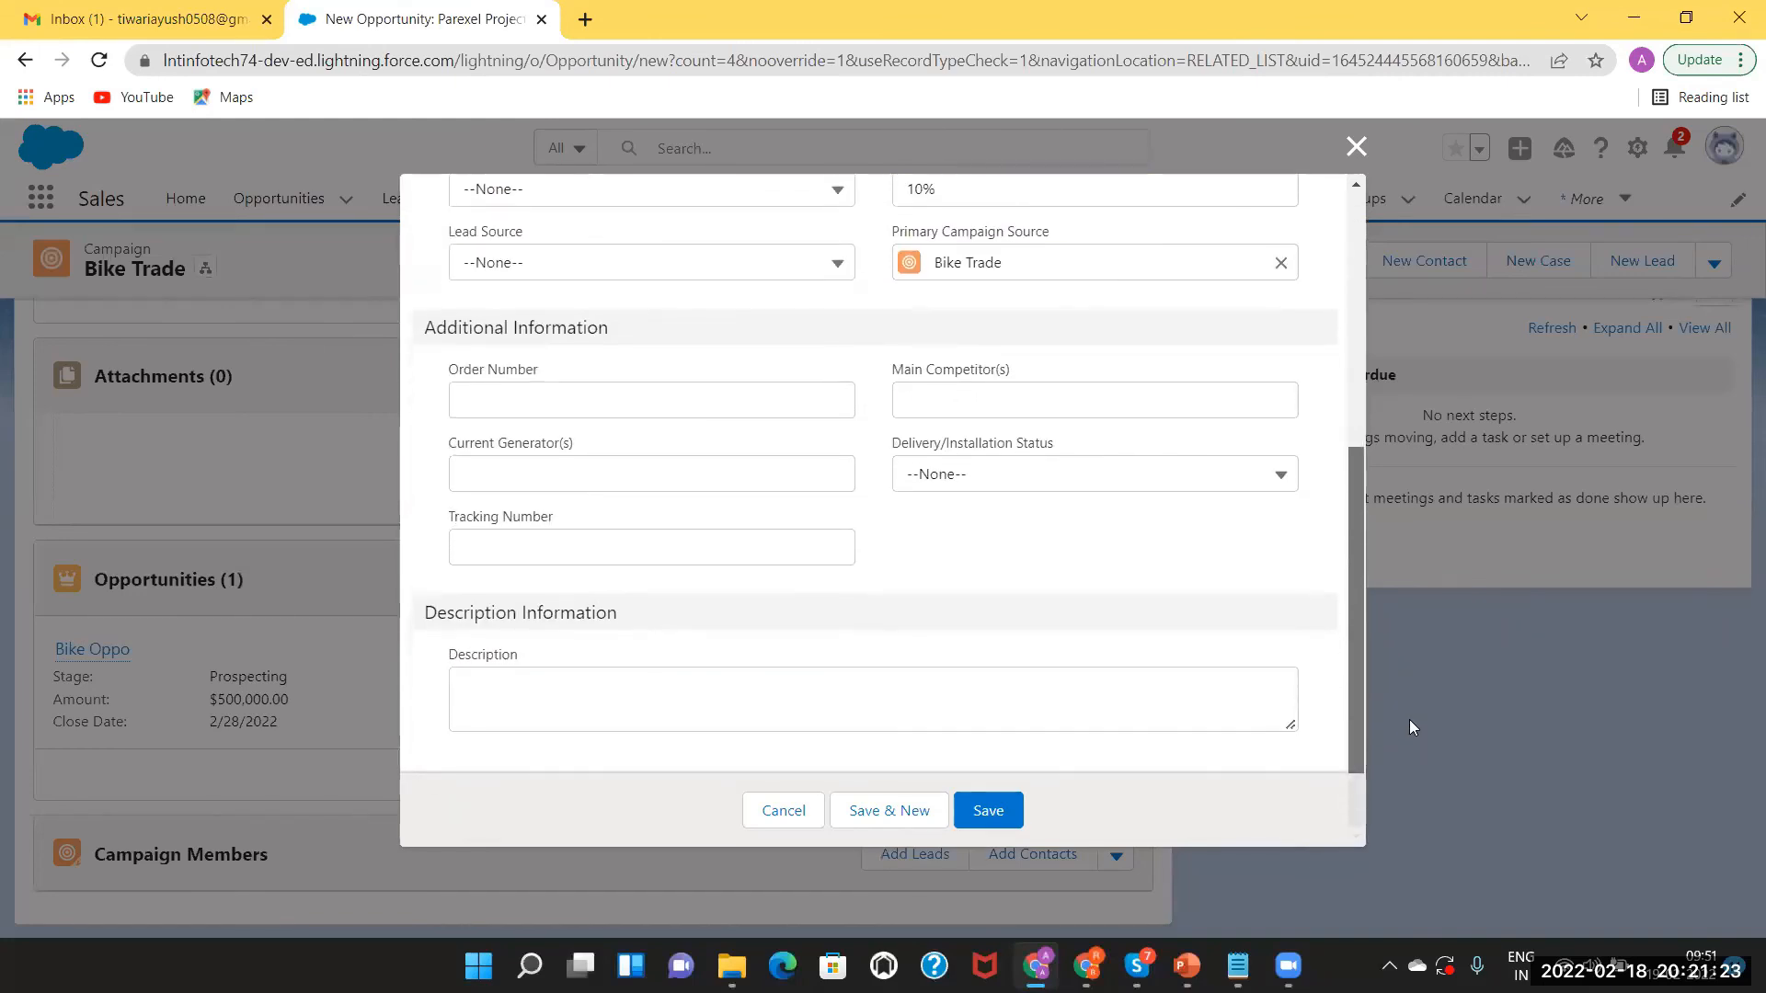
{"action": "left_click", "coordinate": [990, 809]}
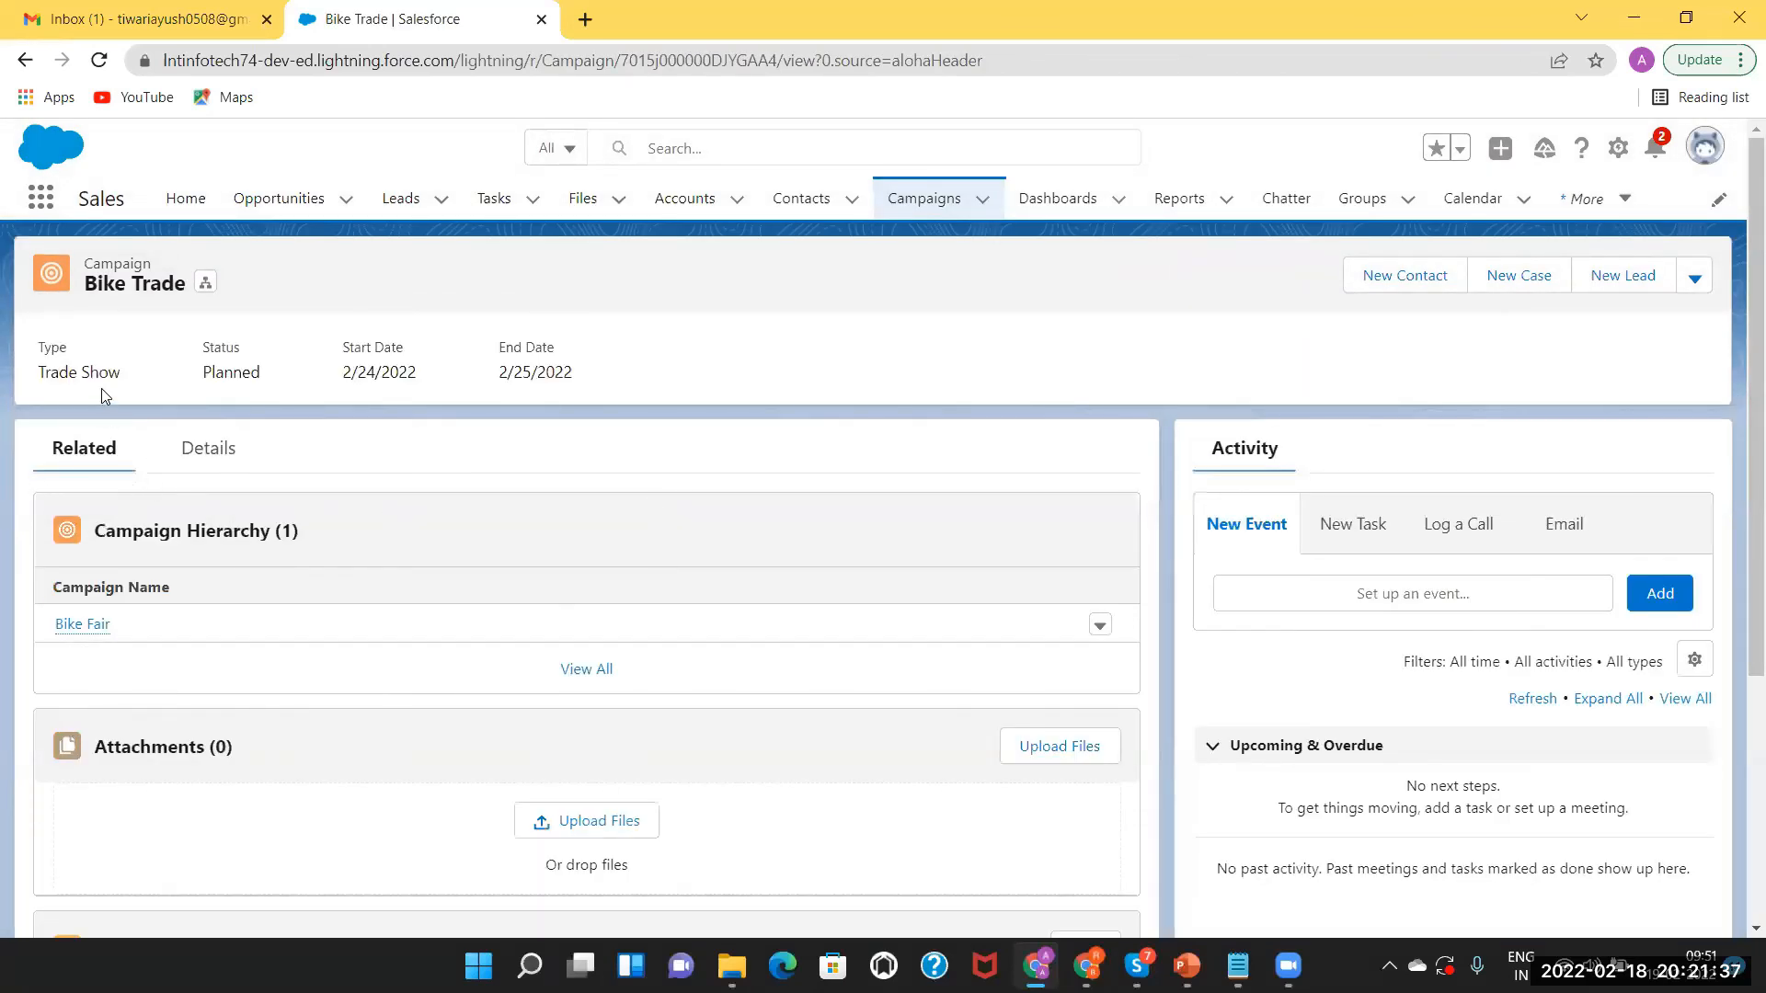
Check Bike Trade's opportunity totals in Details and confirm Motor Opp and Bike Oppo are listed.
{"action": "left_click", "coordinate": [196, 459]}
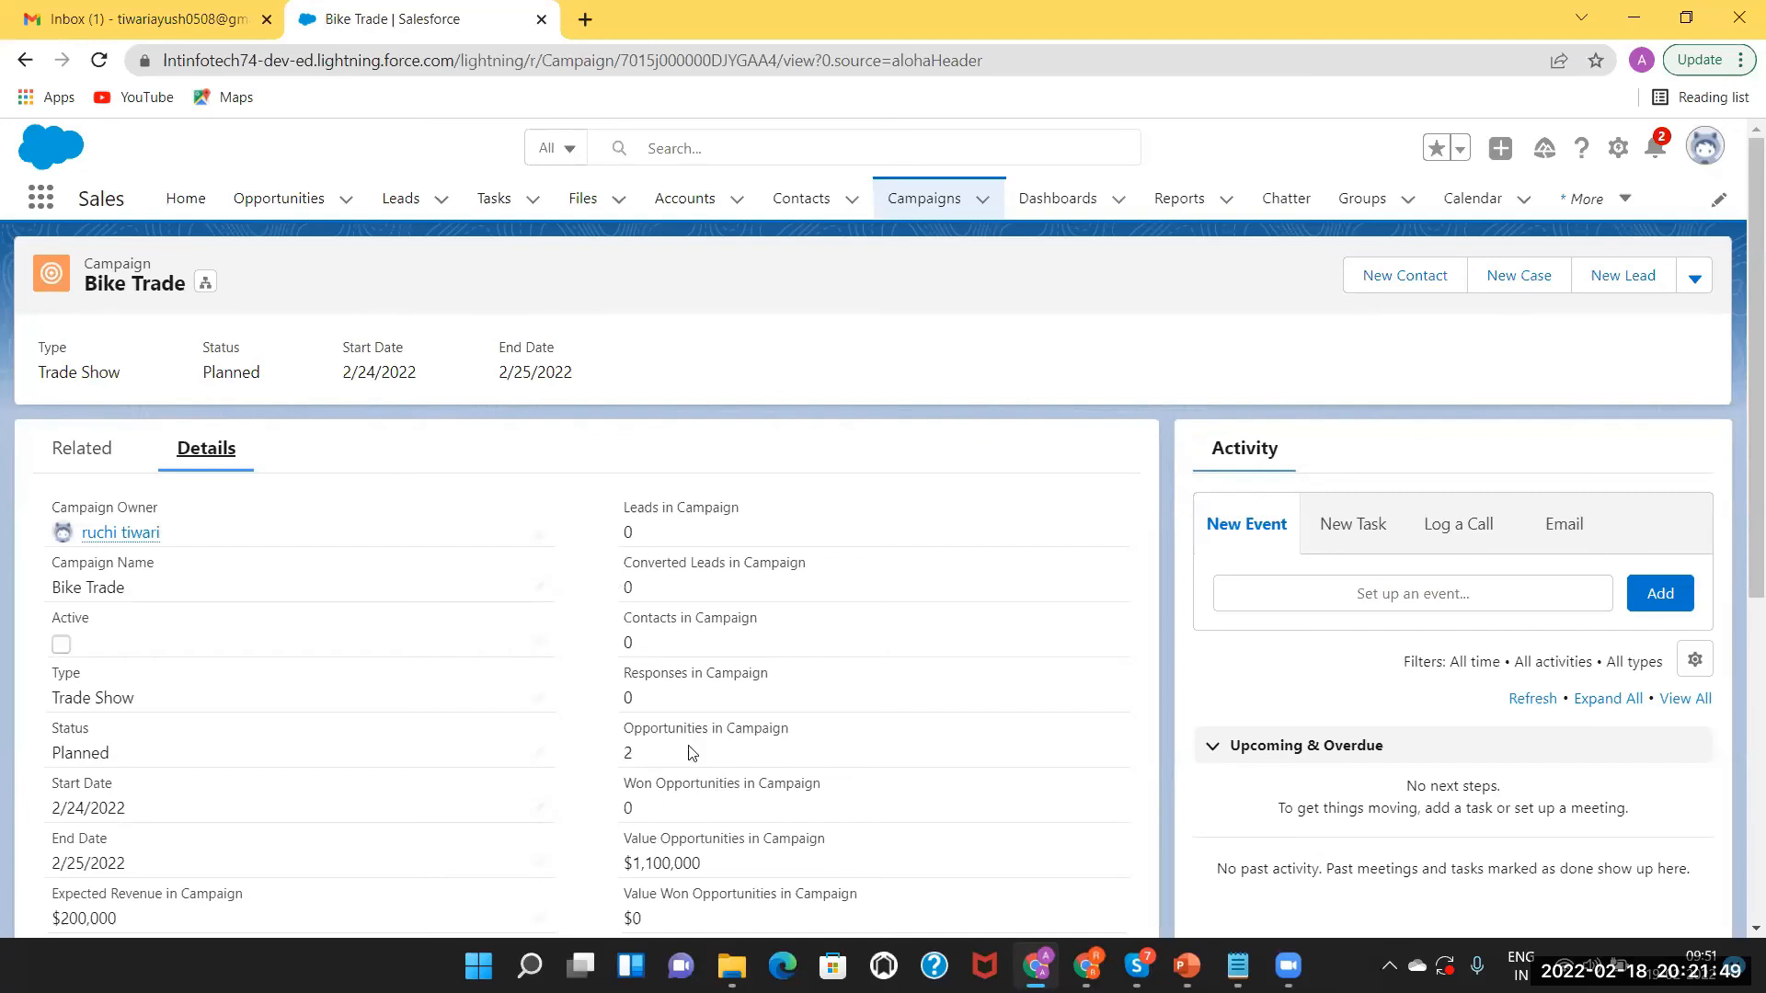
{"action": "left_click", "coordinate": [85, 451]}
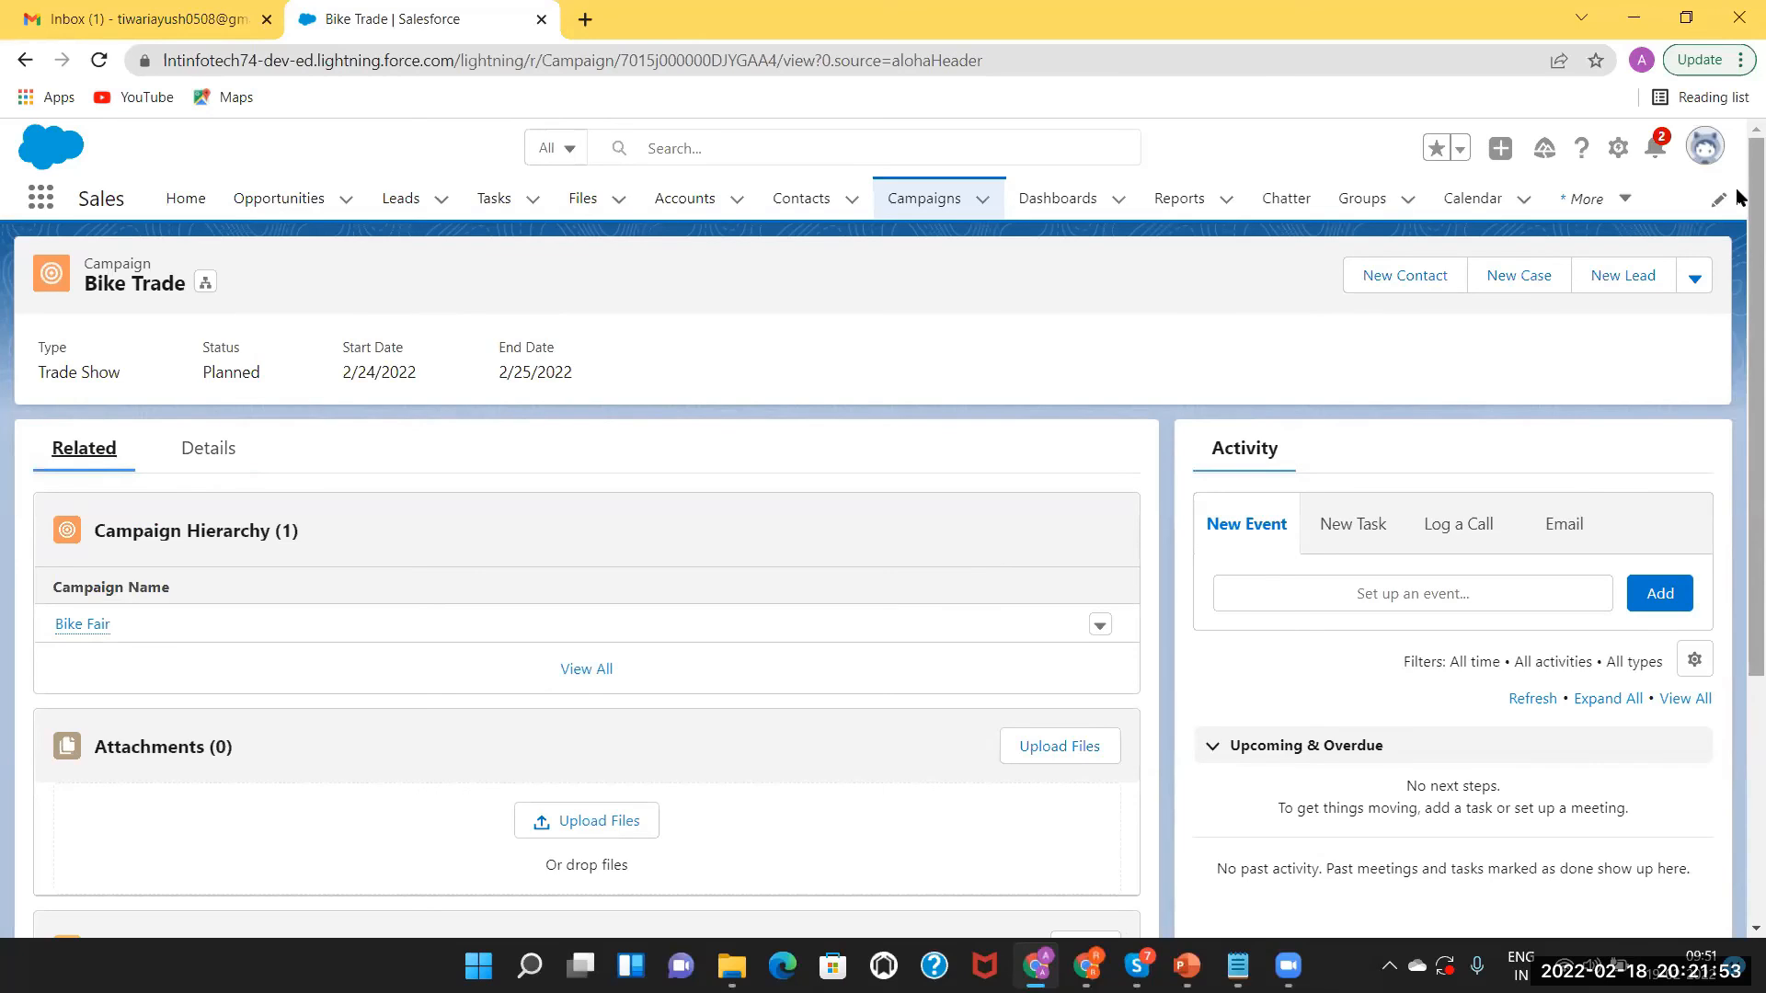
{"action": "scroll", "coordinate": [1738, 196], "scroll_direction": "down", "scroll_amount": 4}
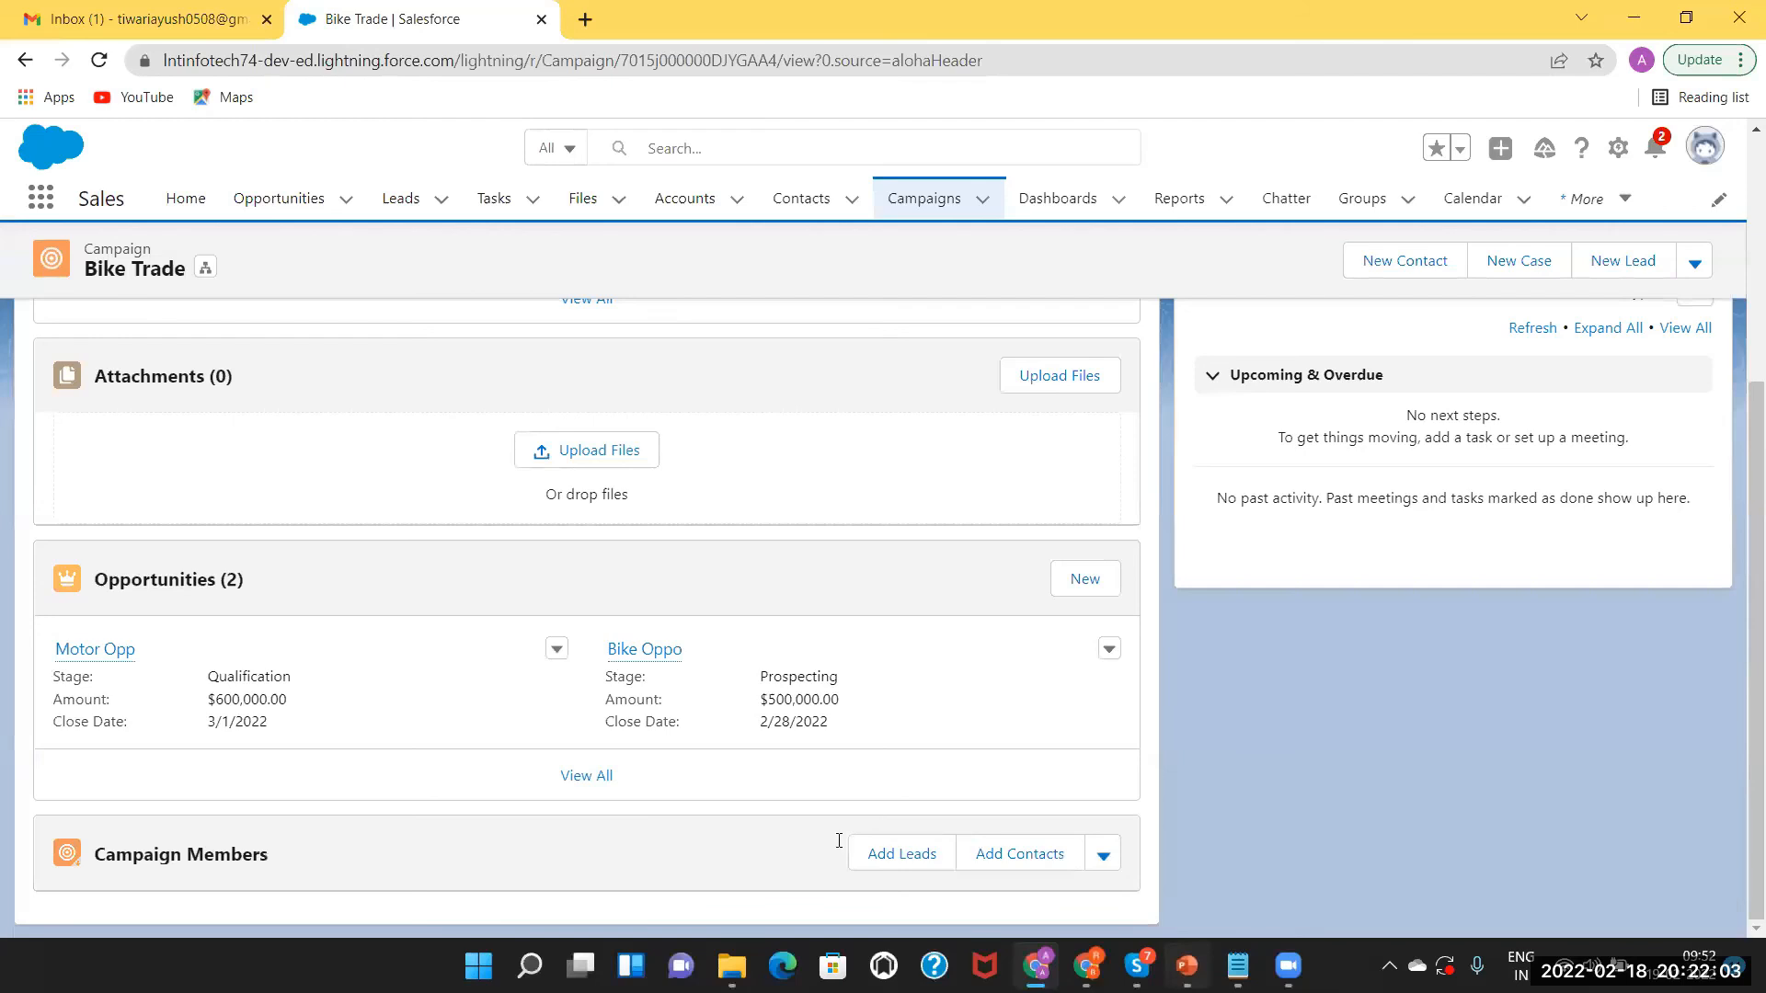
{"action": "key", "text": "alt+Tab"}
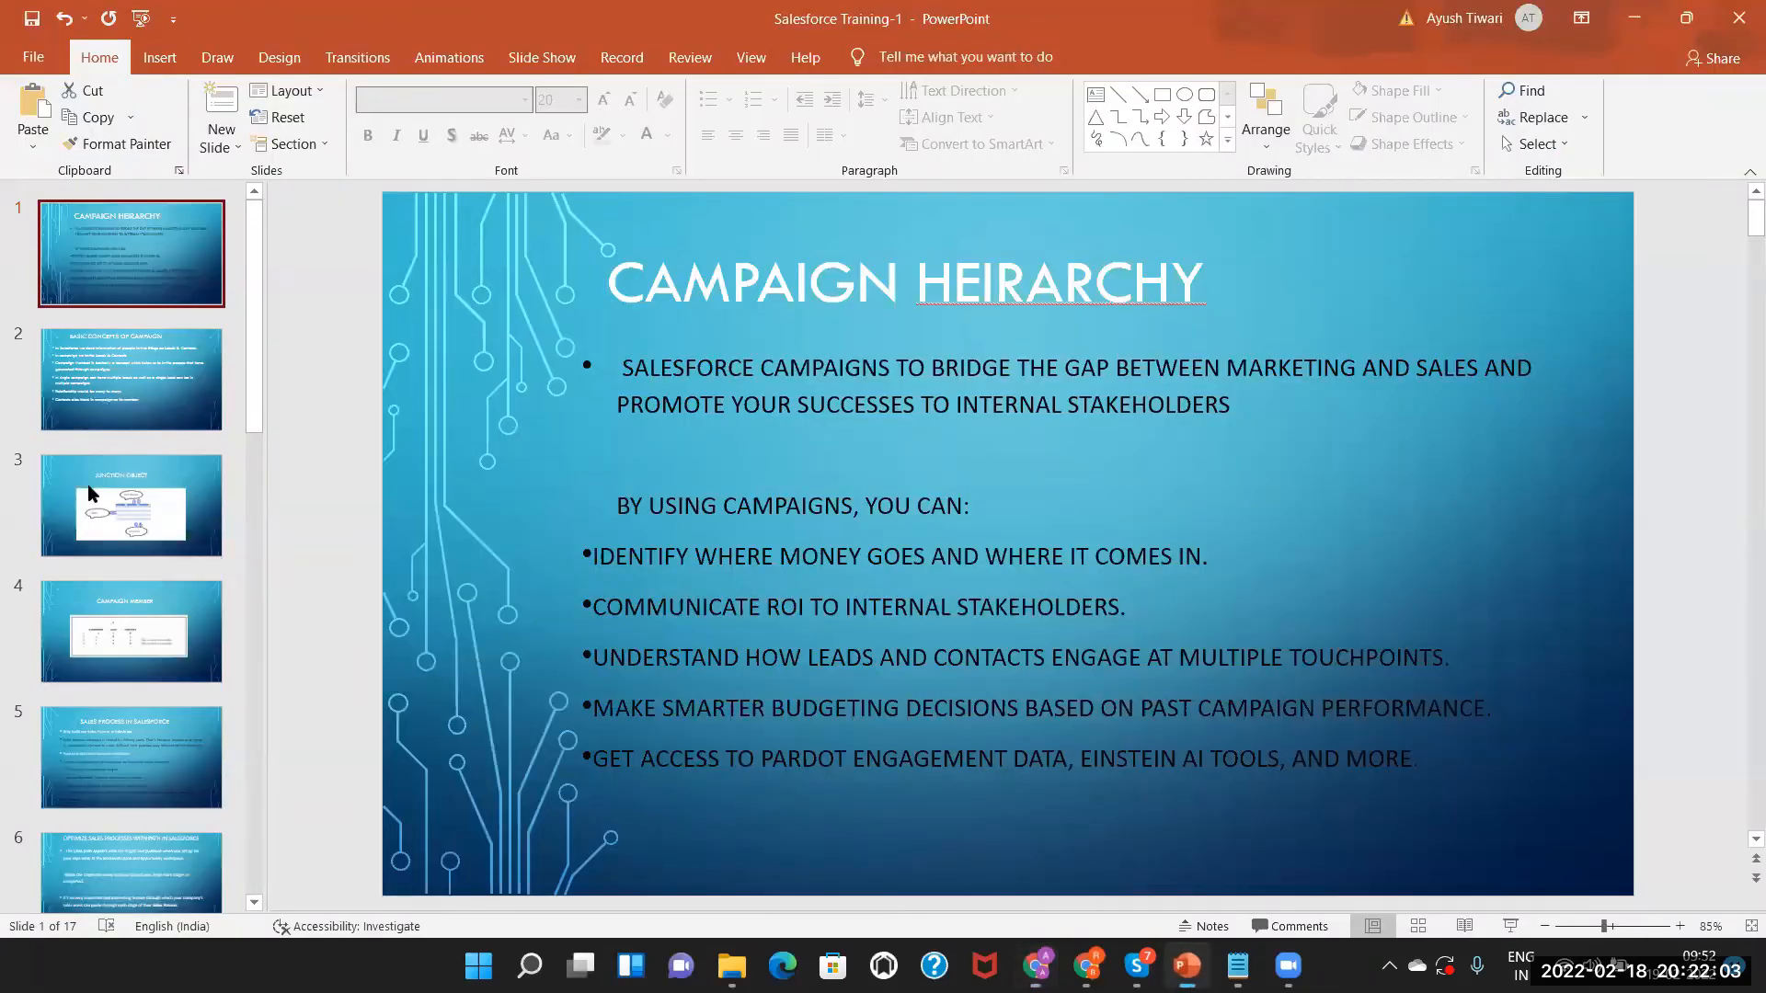
{"action": "left_click", "coordinate": [83, 366]}
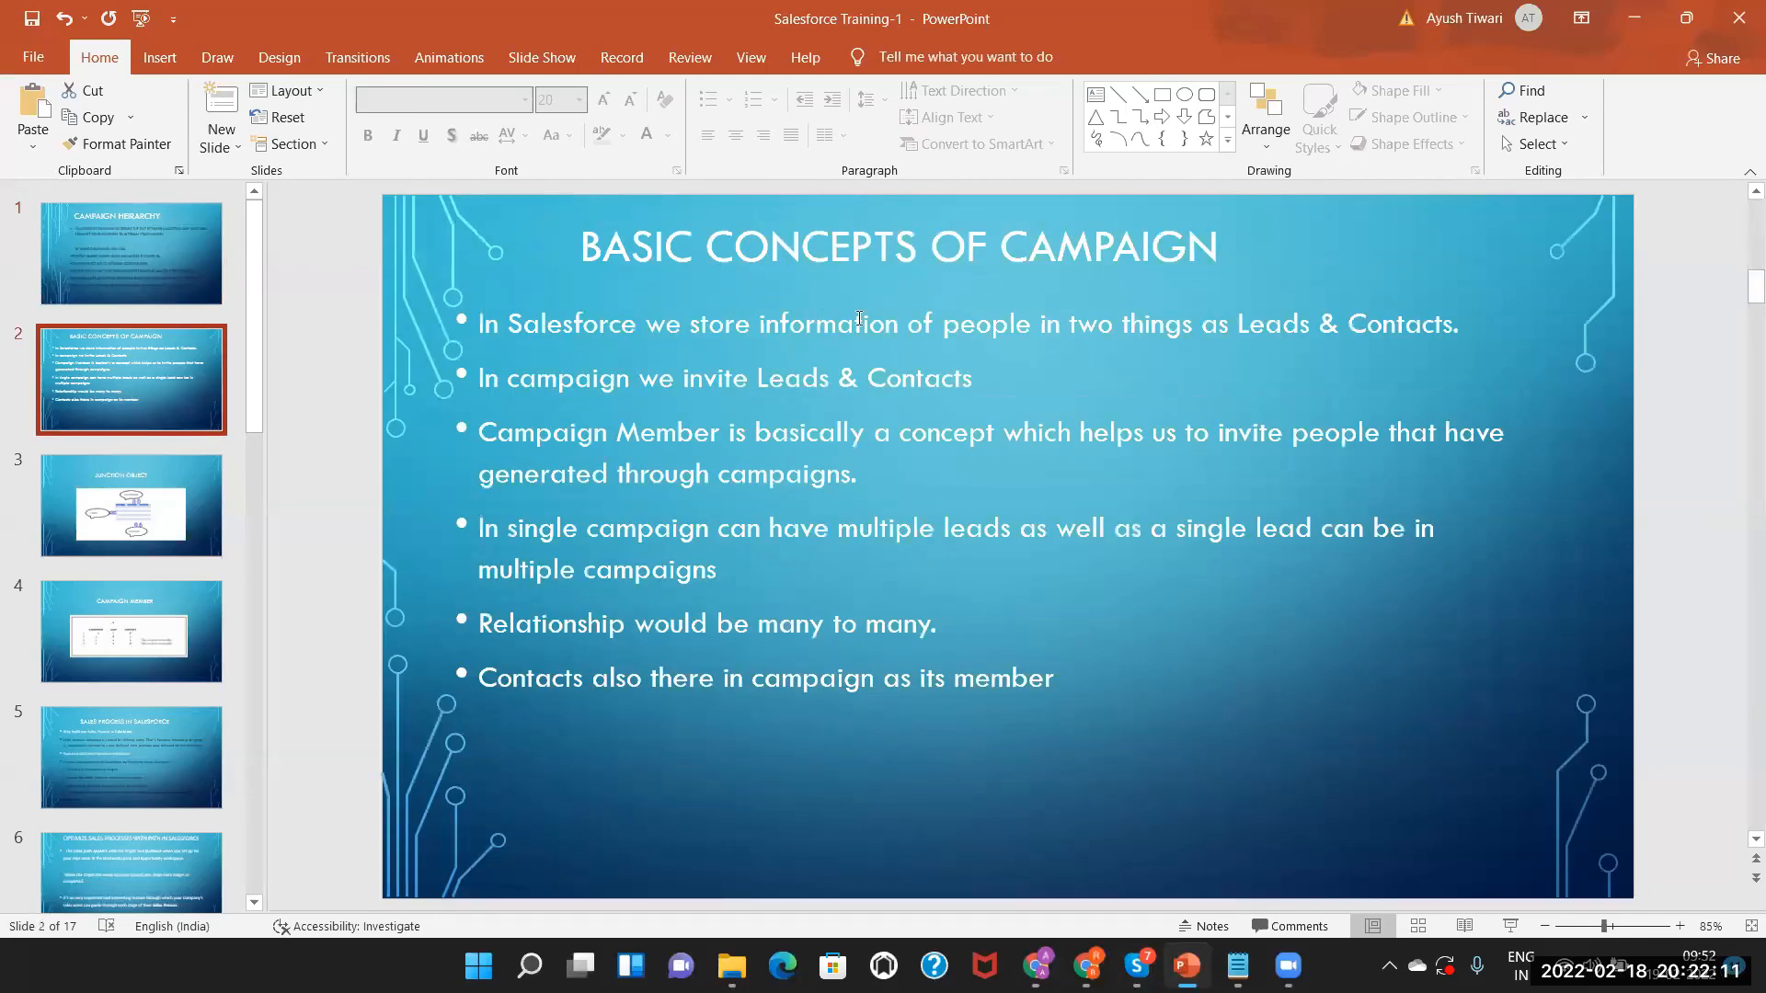
{"action": "key", "text": "alt+Tab"}
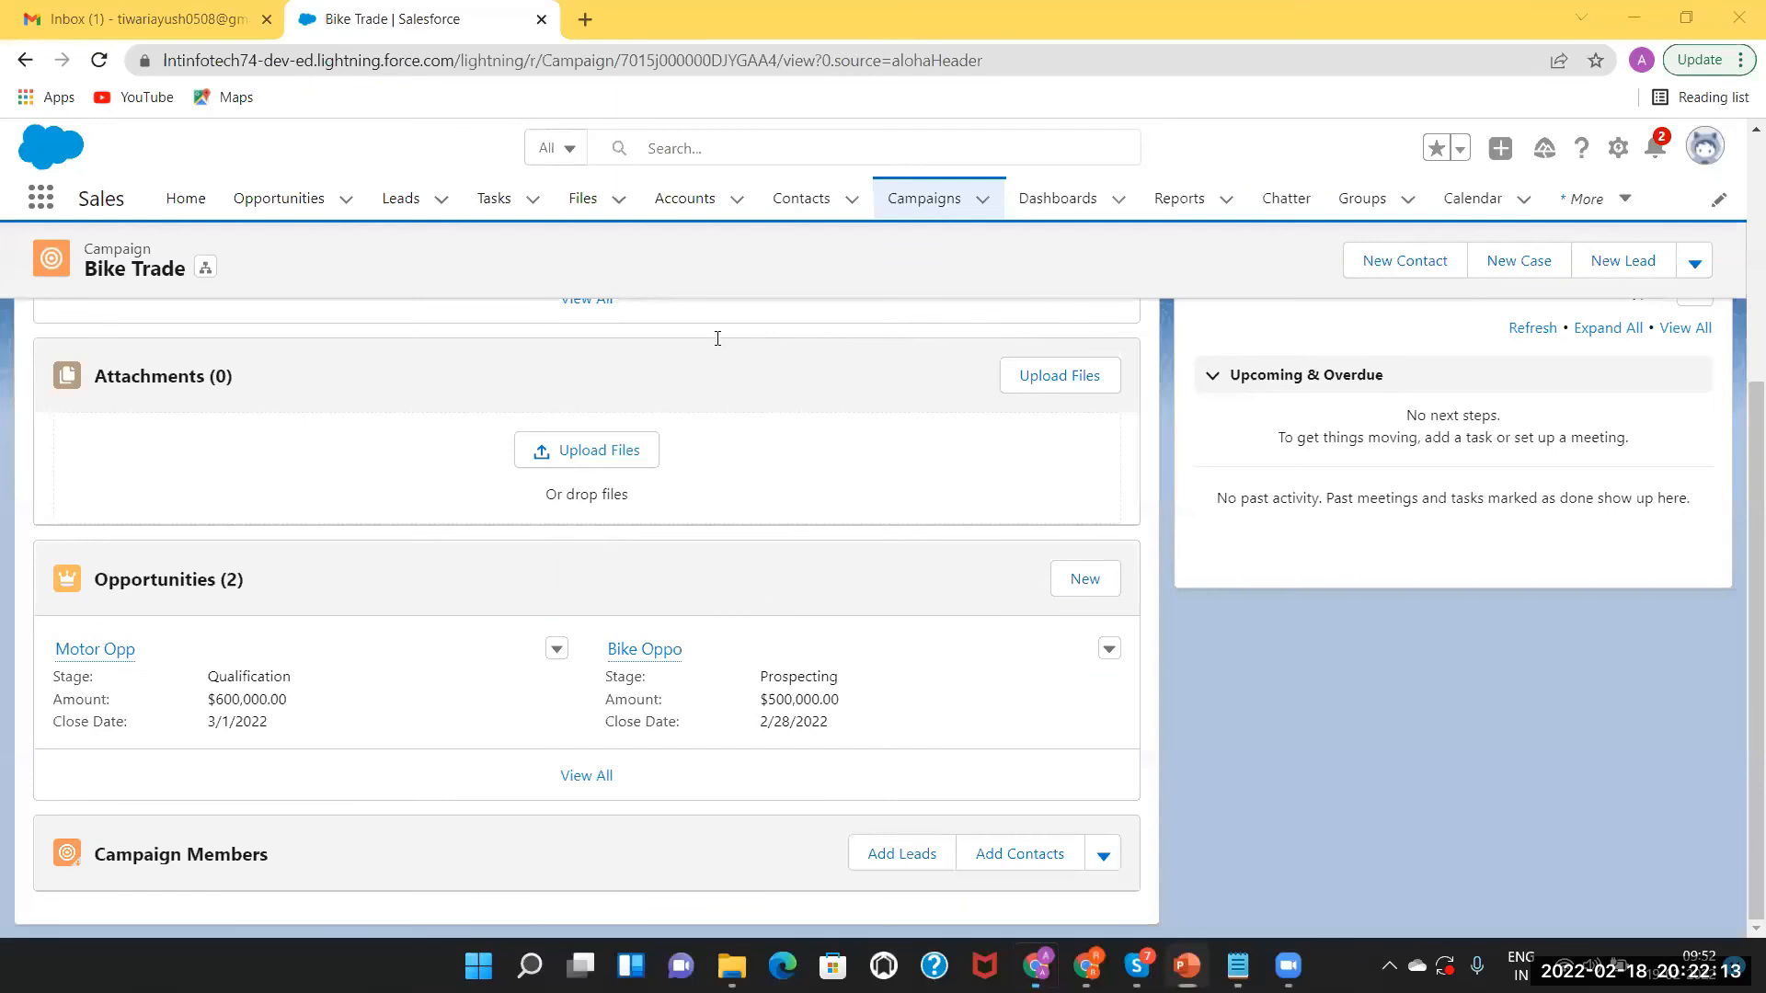
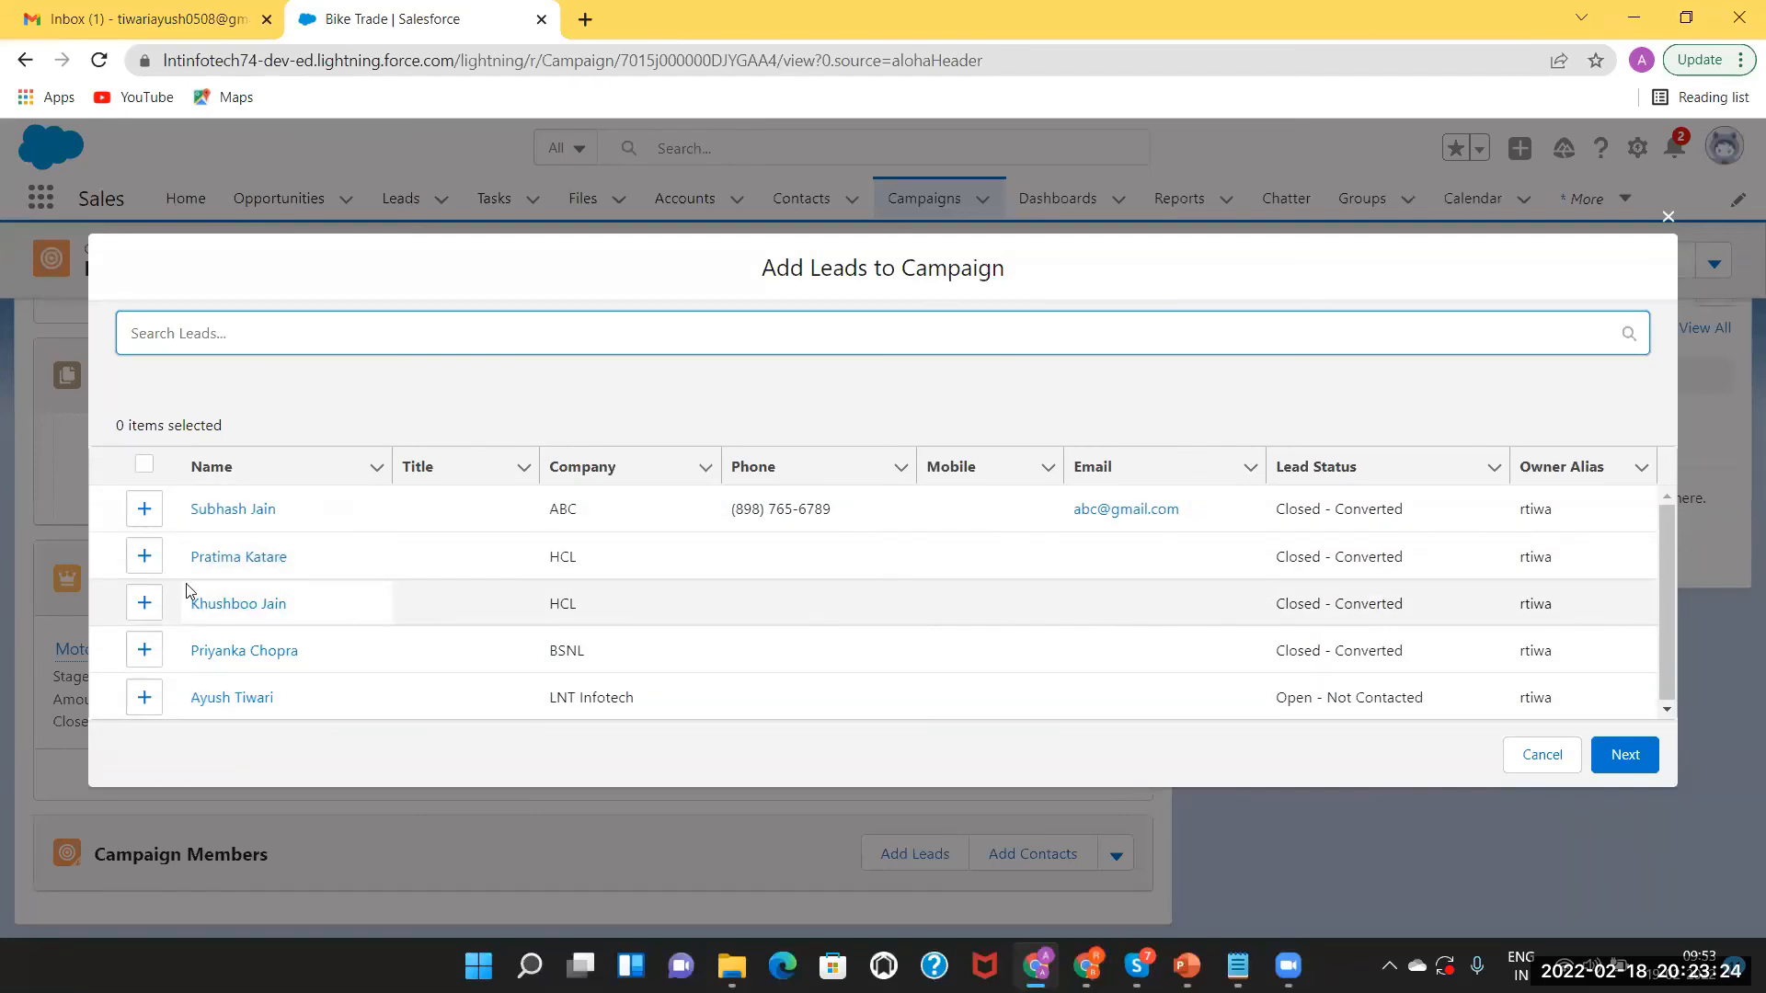
Start a new lead with salutation Mr., the lead's first and last name, and company LNT.
{"action": "left_click", "coordinate": [182, 335]}
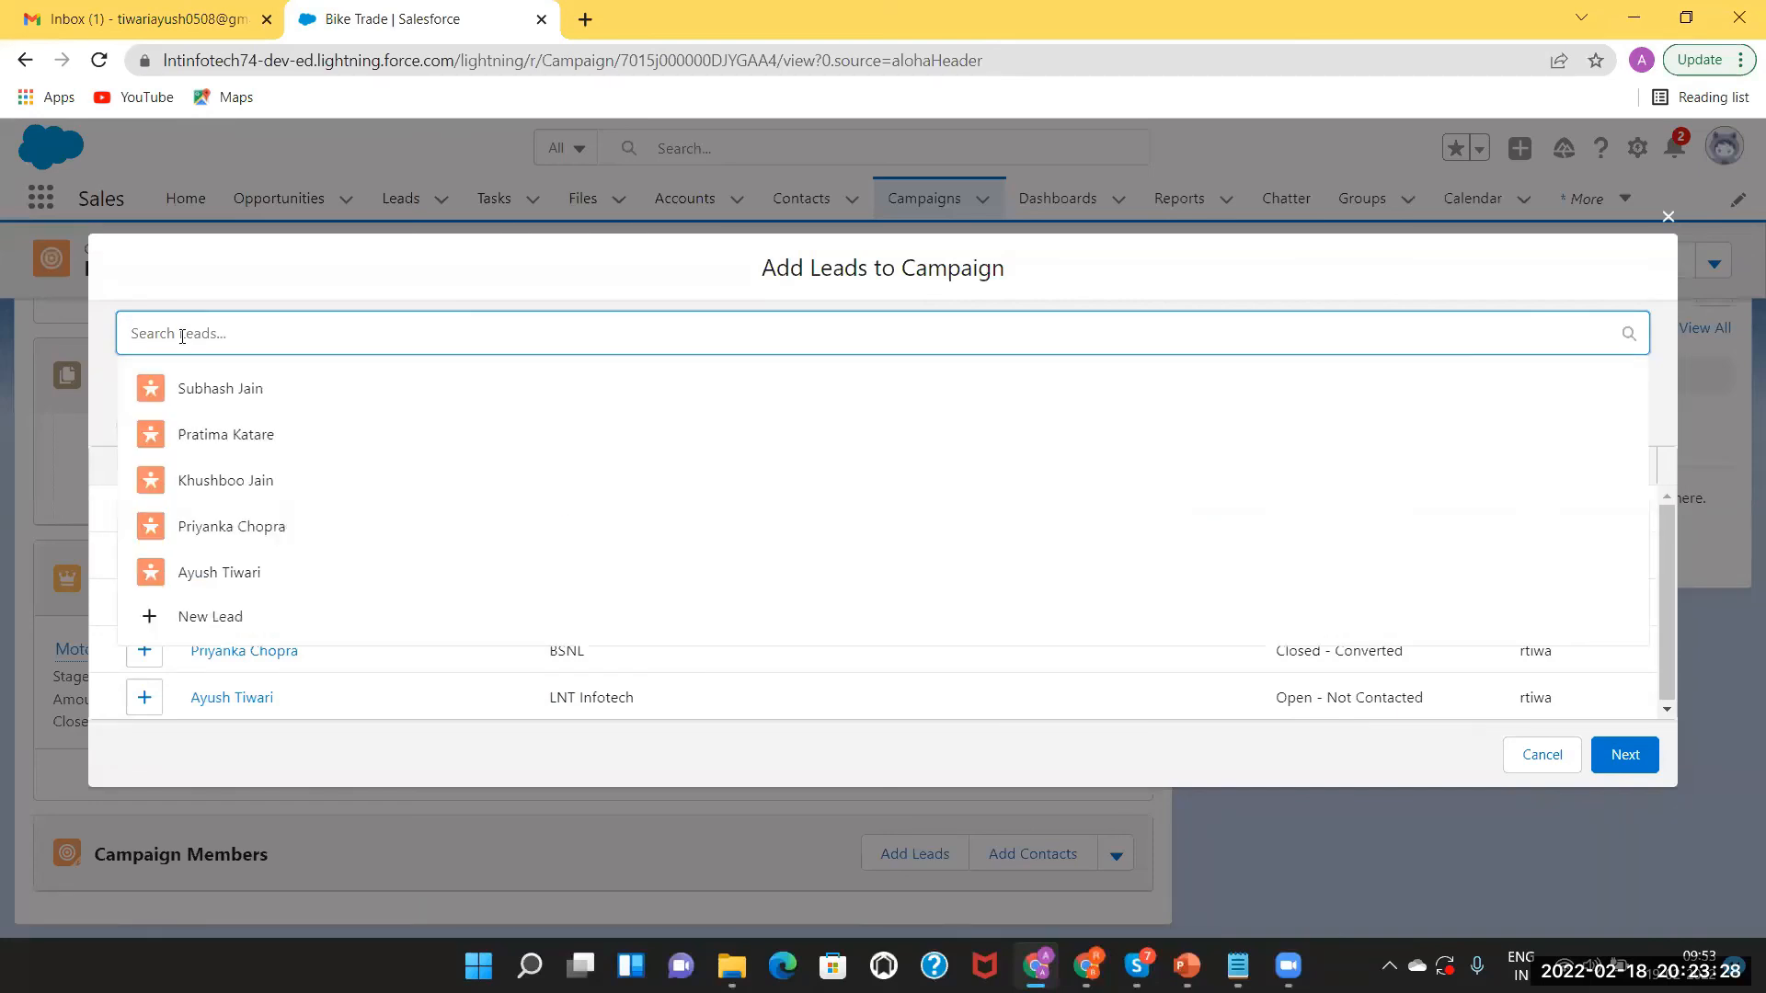
{"action": "left_click", "coordinate": [194, 617]}
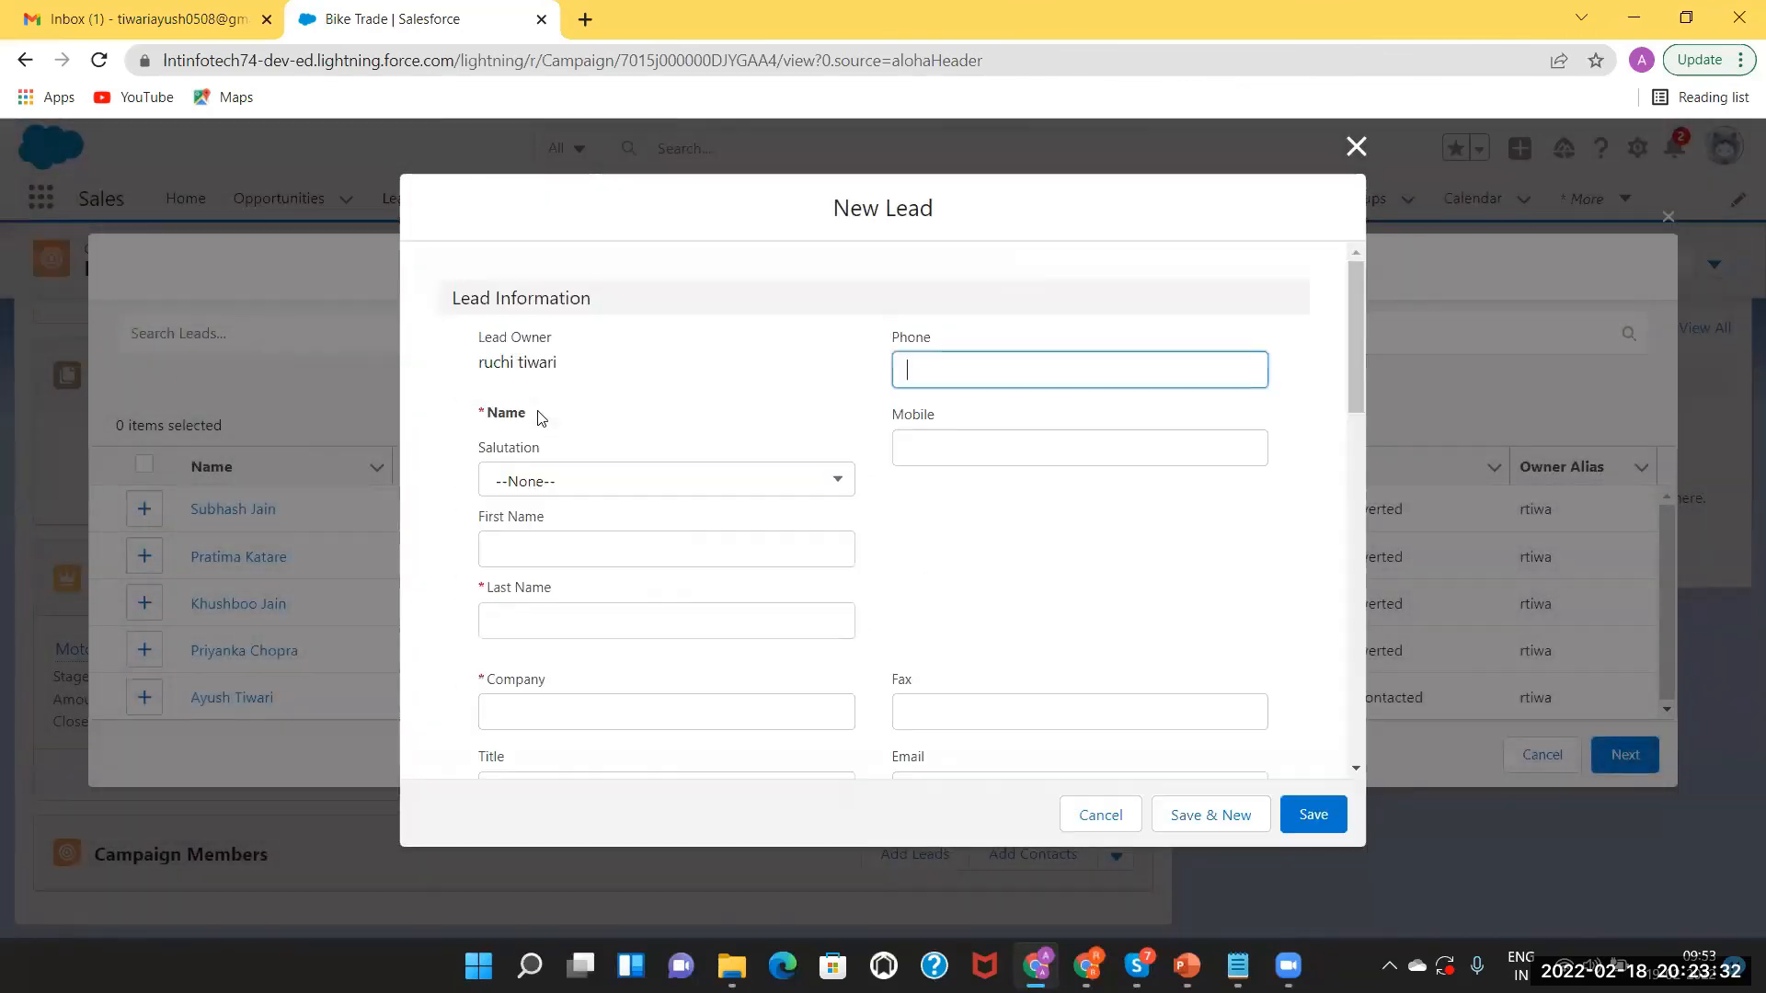
{"action": "left_click", "coordinate": [575, 478]}
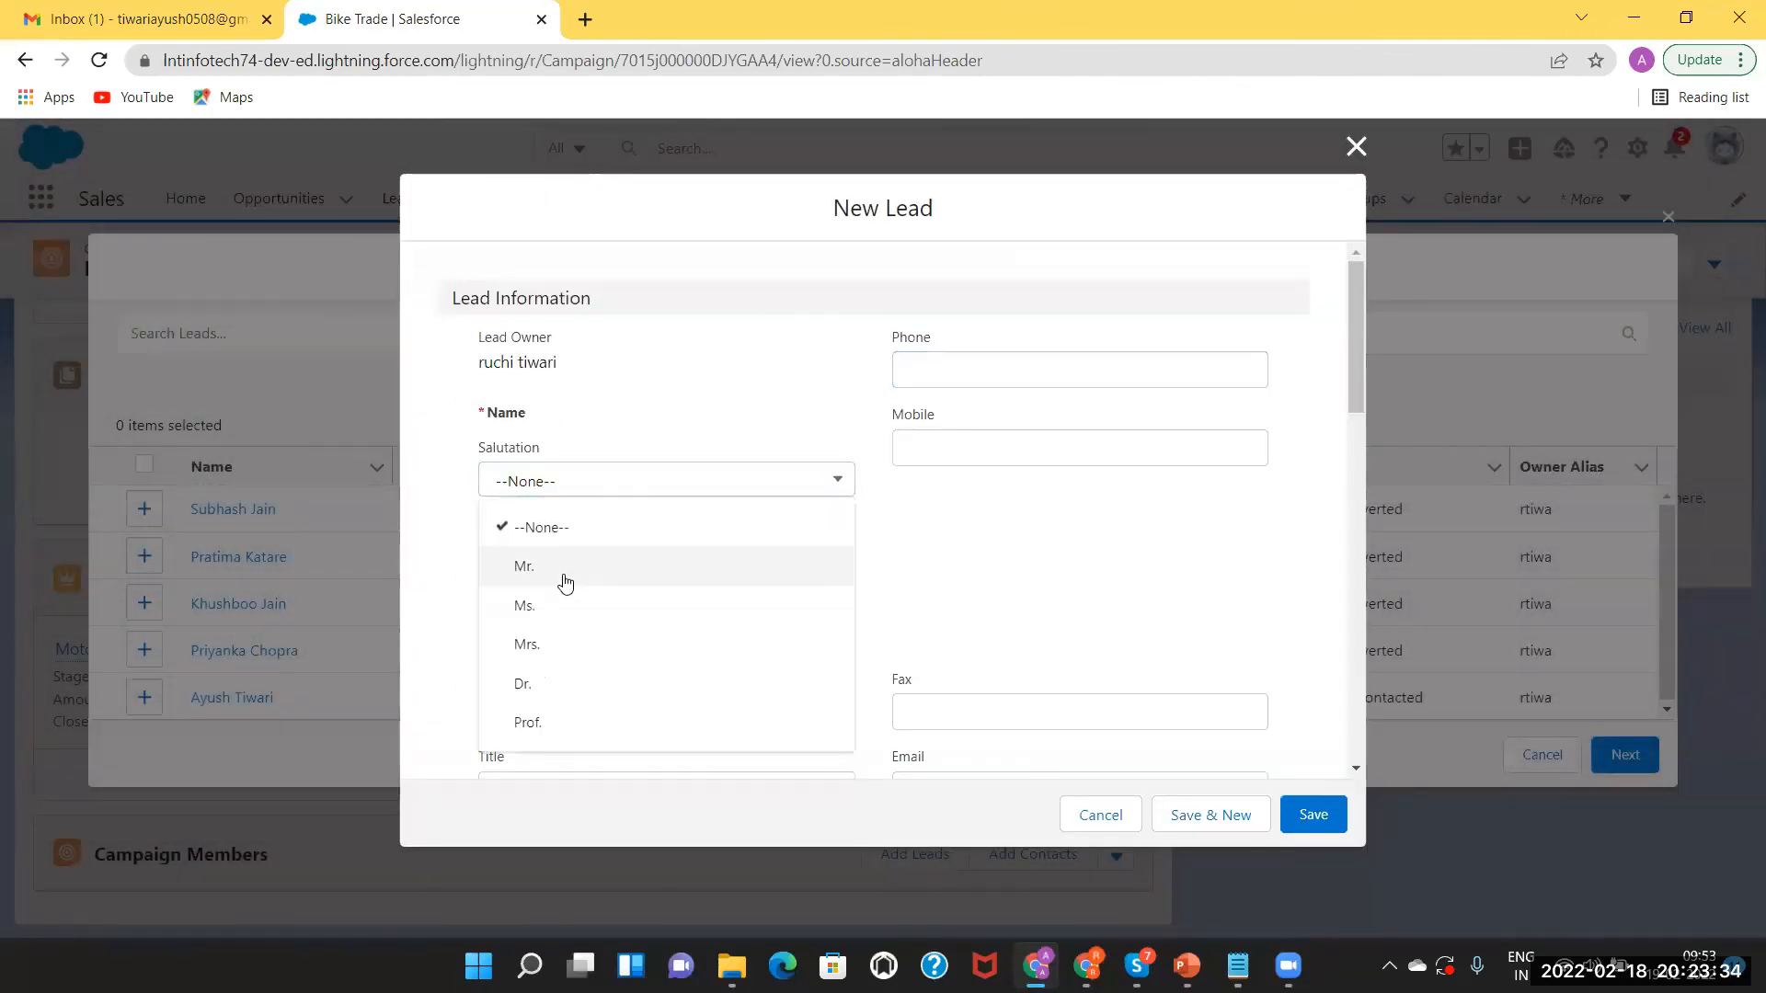
{"action": "left_click", "coordinate": [577, 565]}
{"action": "left_click", "coordinate": [519, 543]}
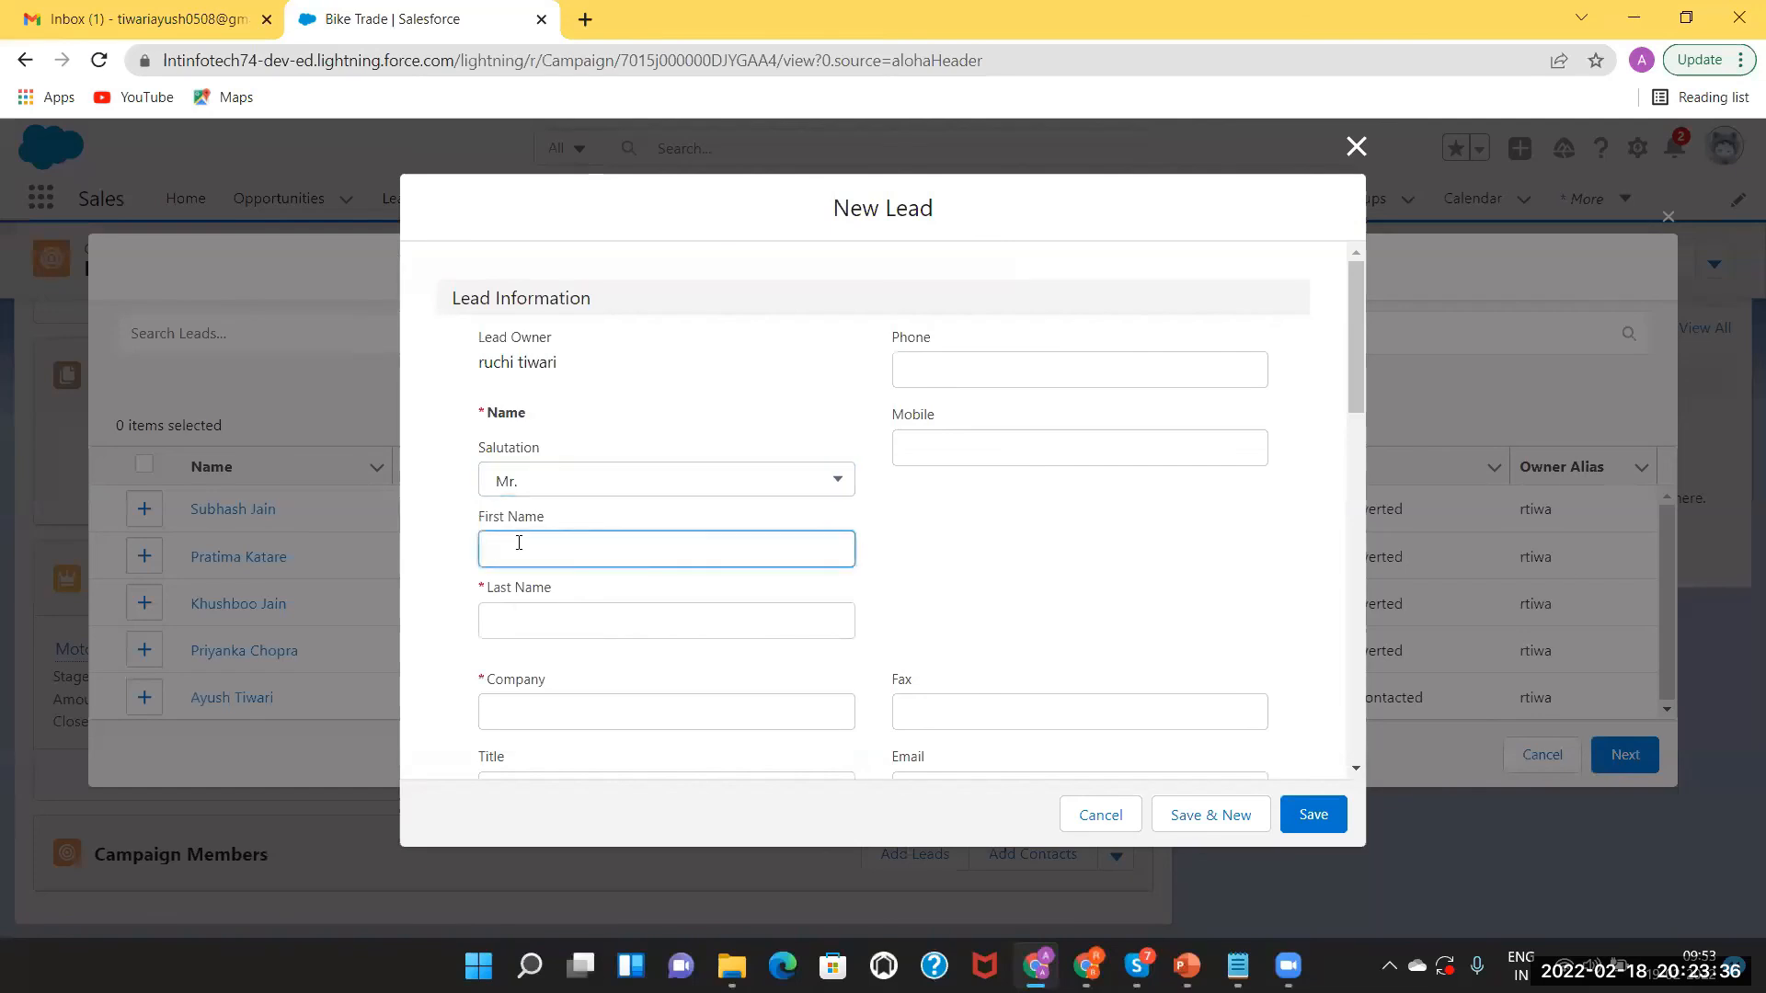
{"action": "left_click", "coordinate": [526, 611]}
{"action": "left_click", "coordinate": [576, 727]}
{"action": "type", "text": "LNT"}
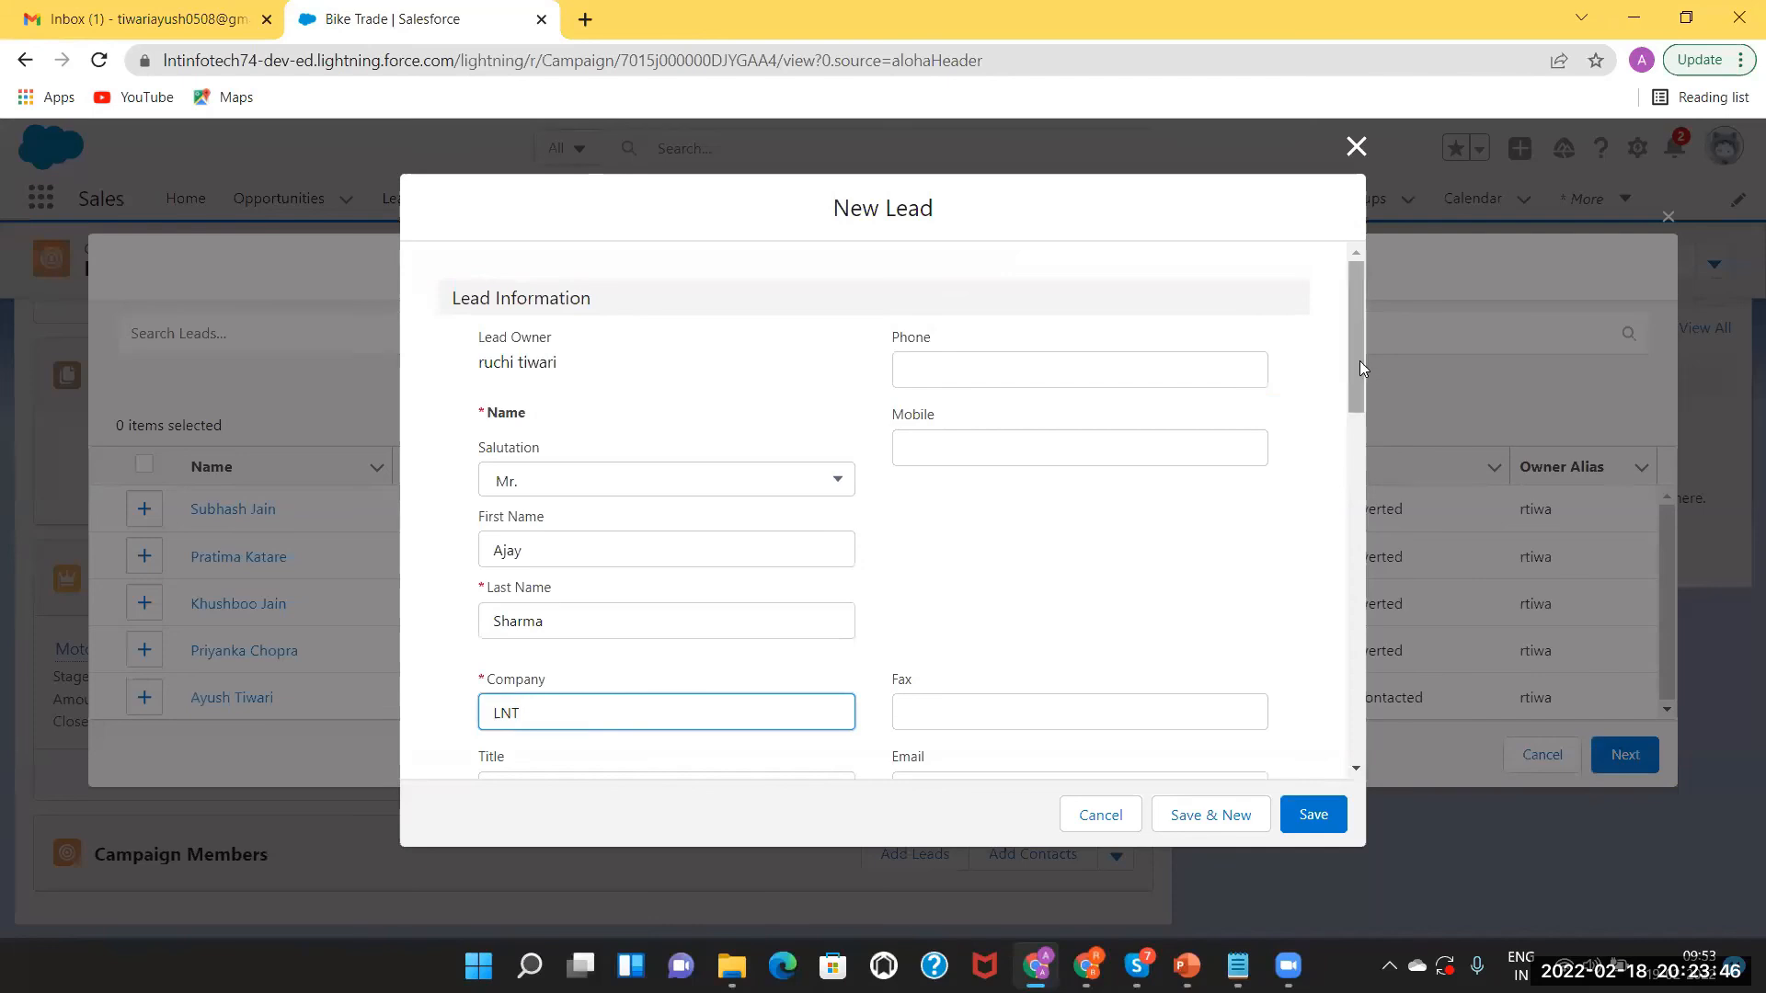
Keep lead status Open - Not Contacted and save the lead so it is selected for the campaign.
{"action": "left_click_drag", "start_coordinate": [1359, 361], "coordinate": [1396, 515]}
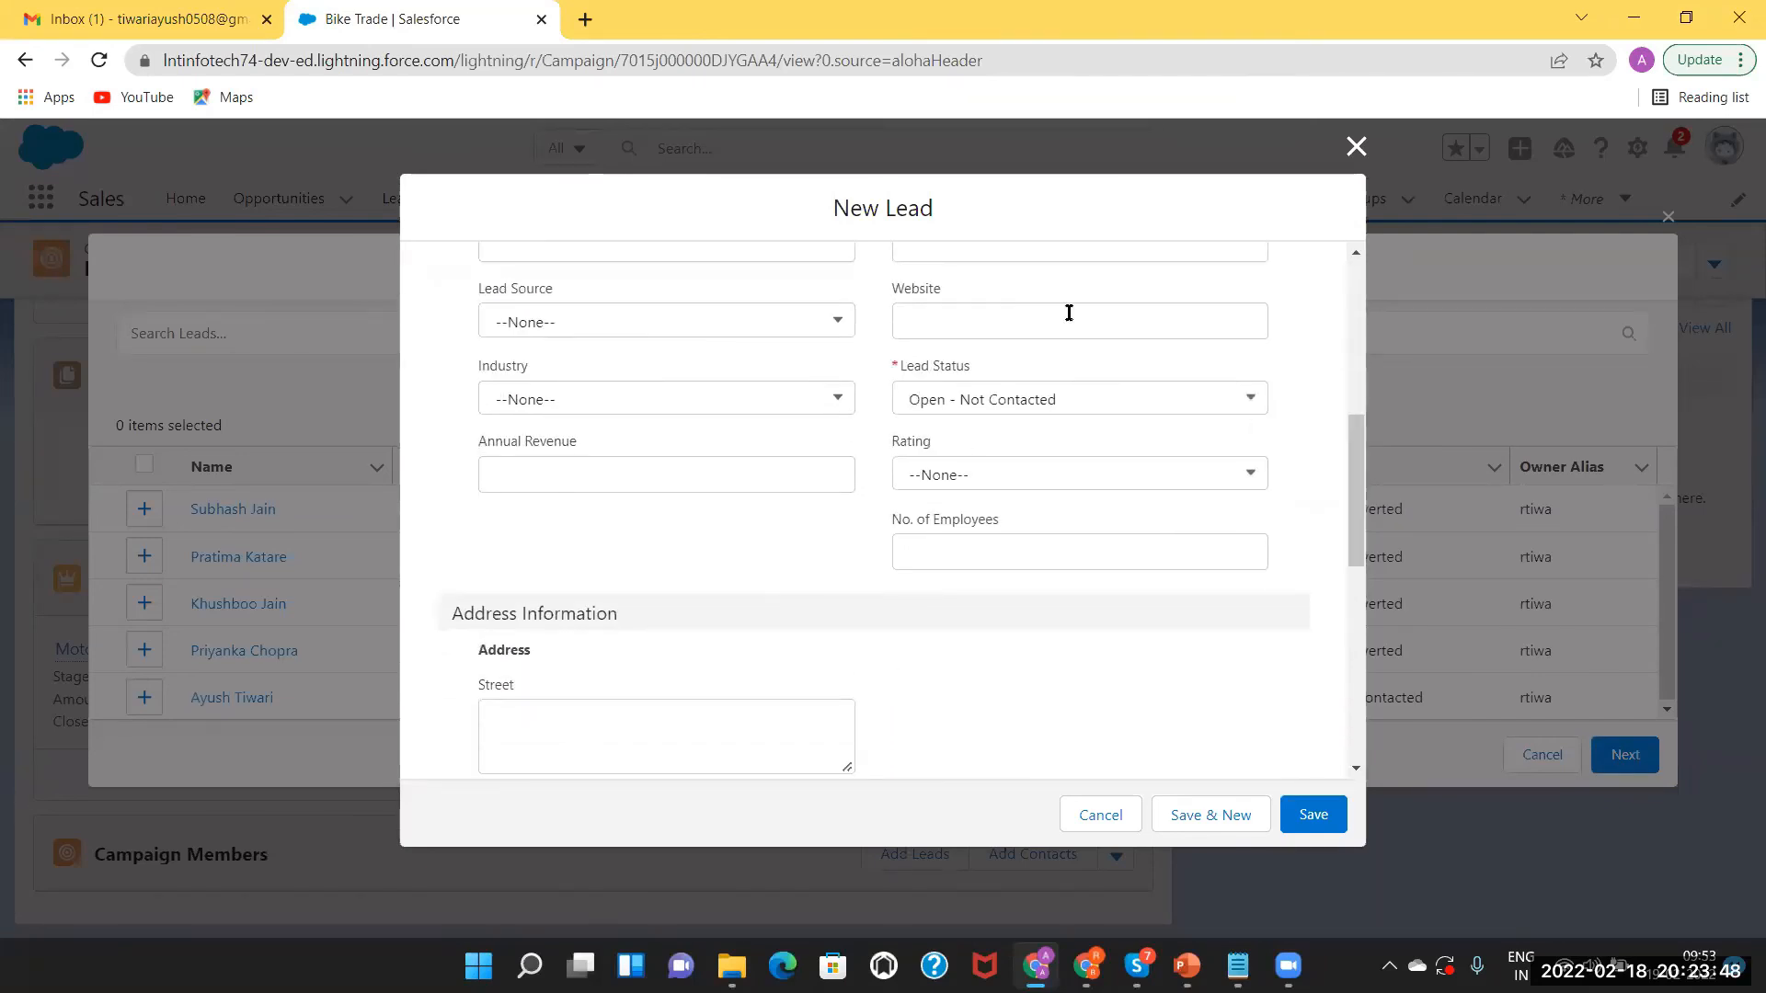
{"action": "left_click", "coordinate": [1138, 403]}
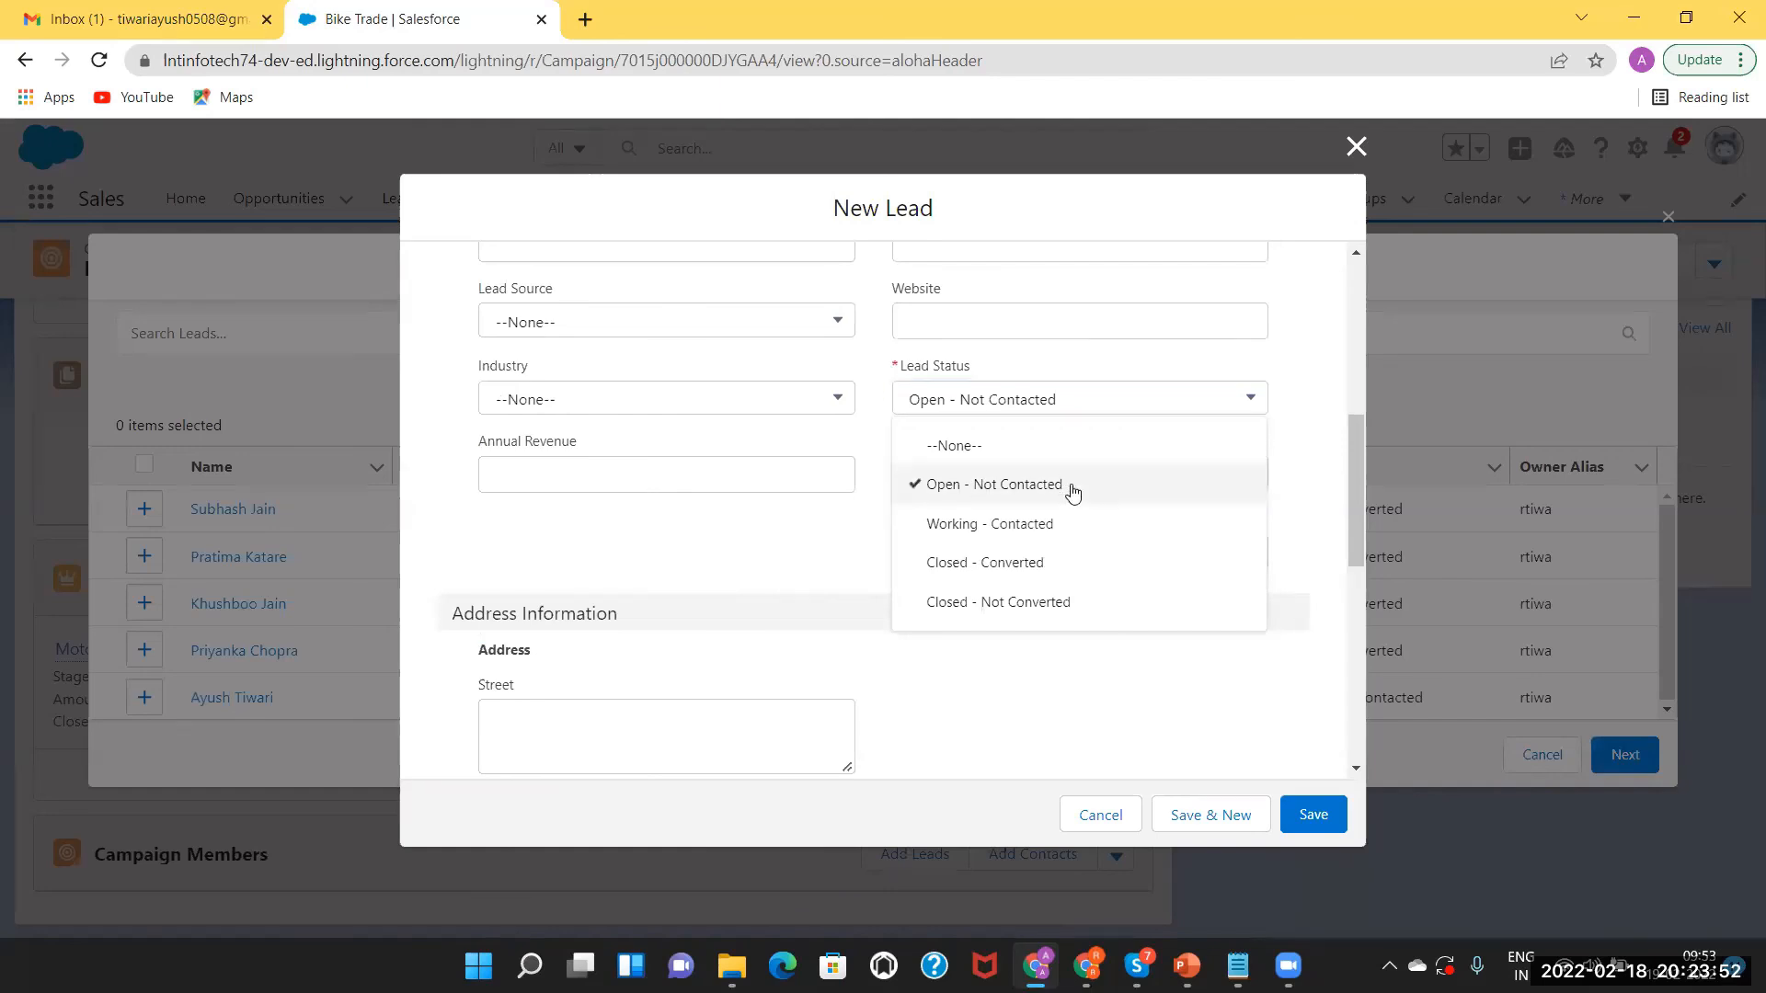
{"action": "left_click", "coordinate": [1072, 494]}
{"action": "left_click_drag", "start_coordinate": [1359, 482], "coordinate": [1414, 291]}
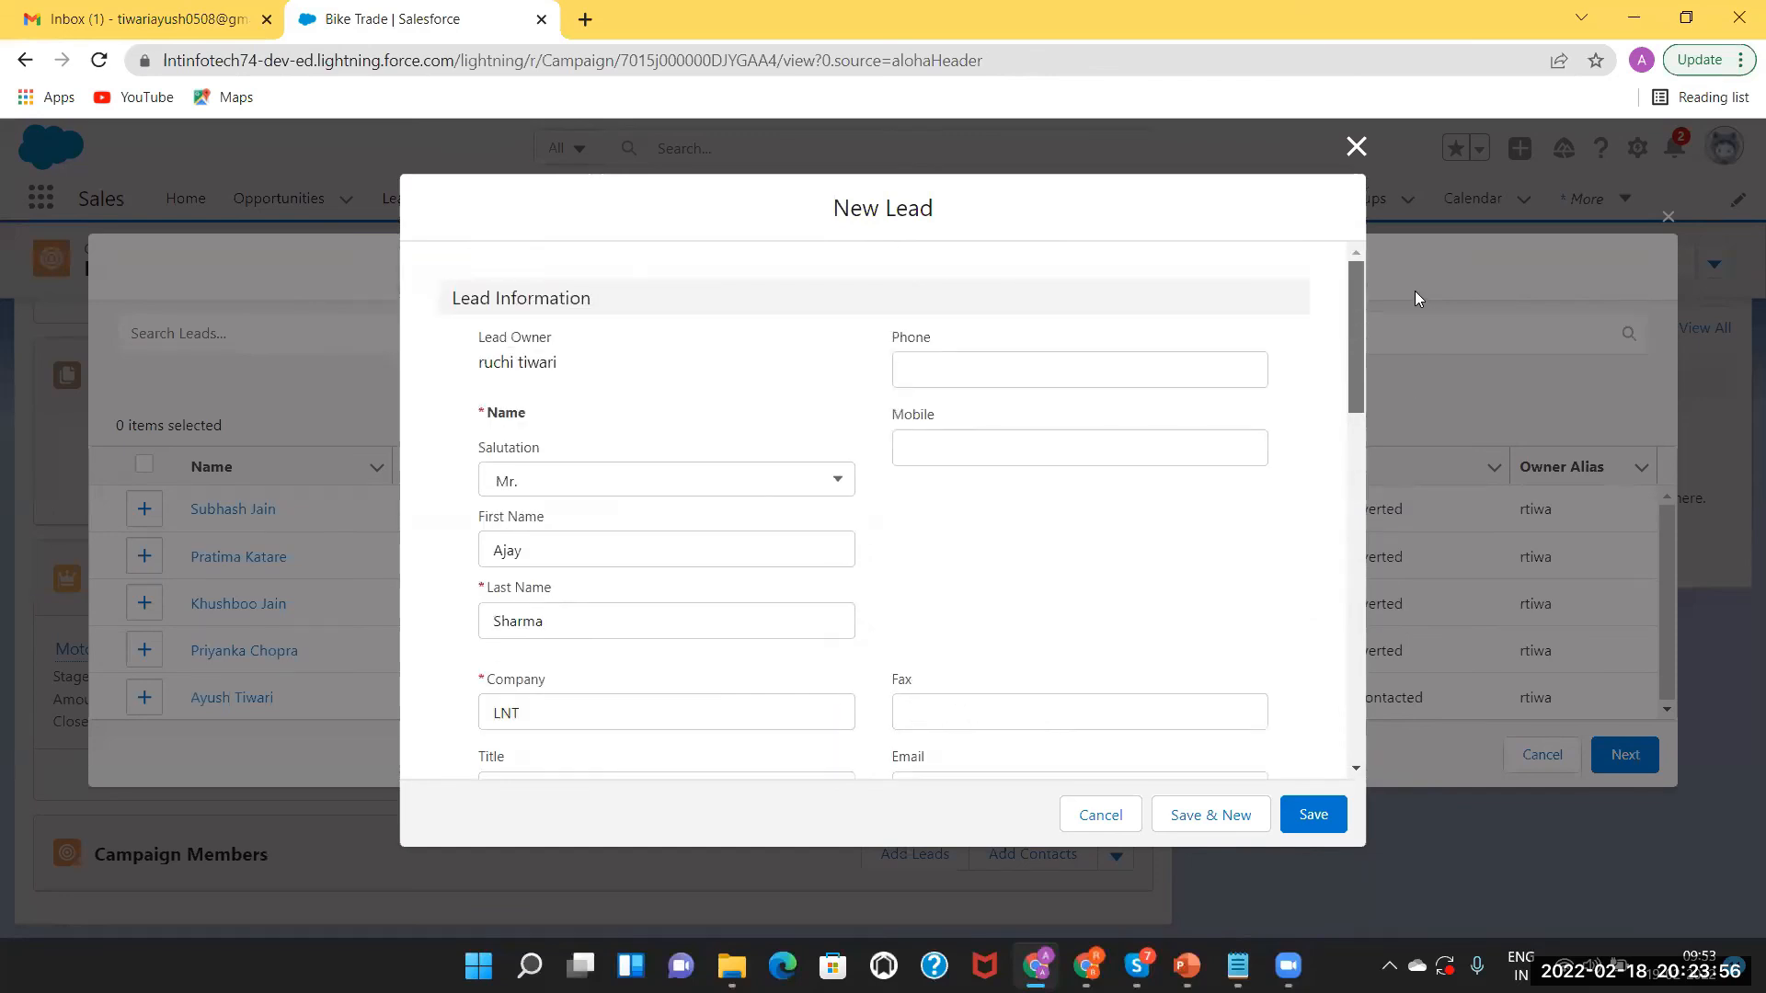
{"action": "left_click", "coordinate": [1304, 816]}
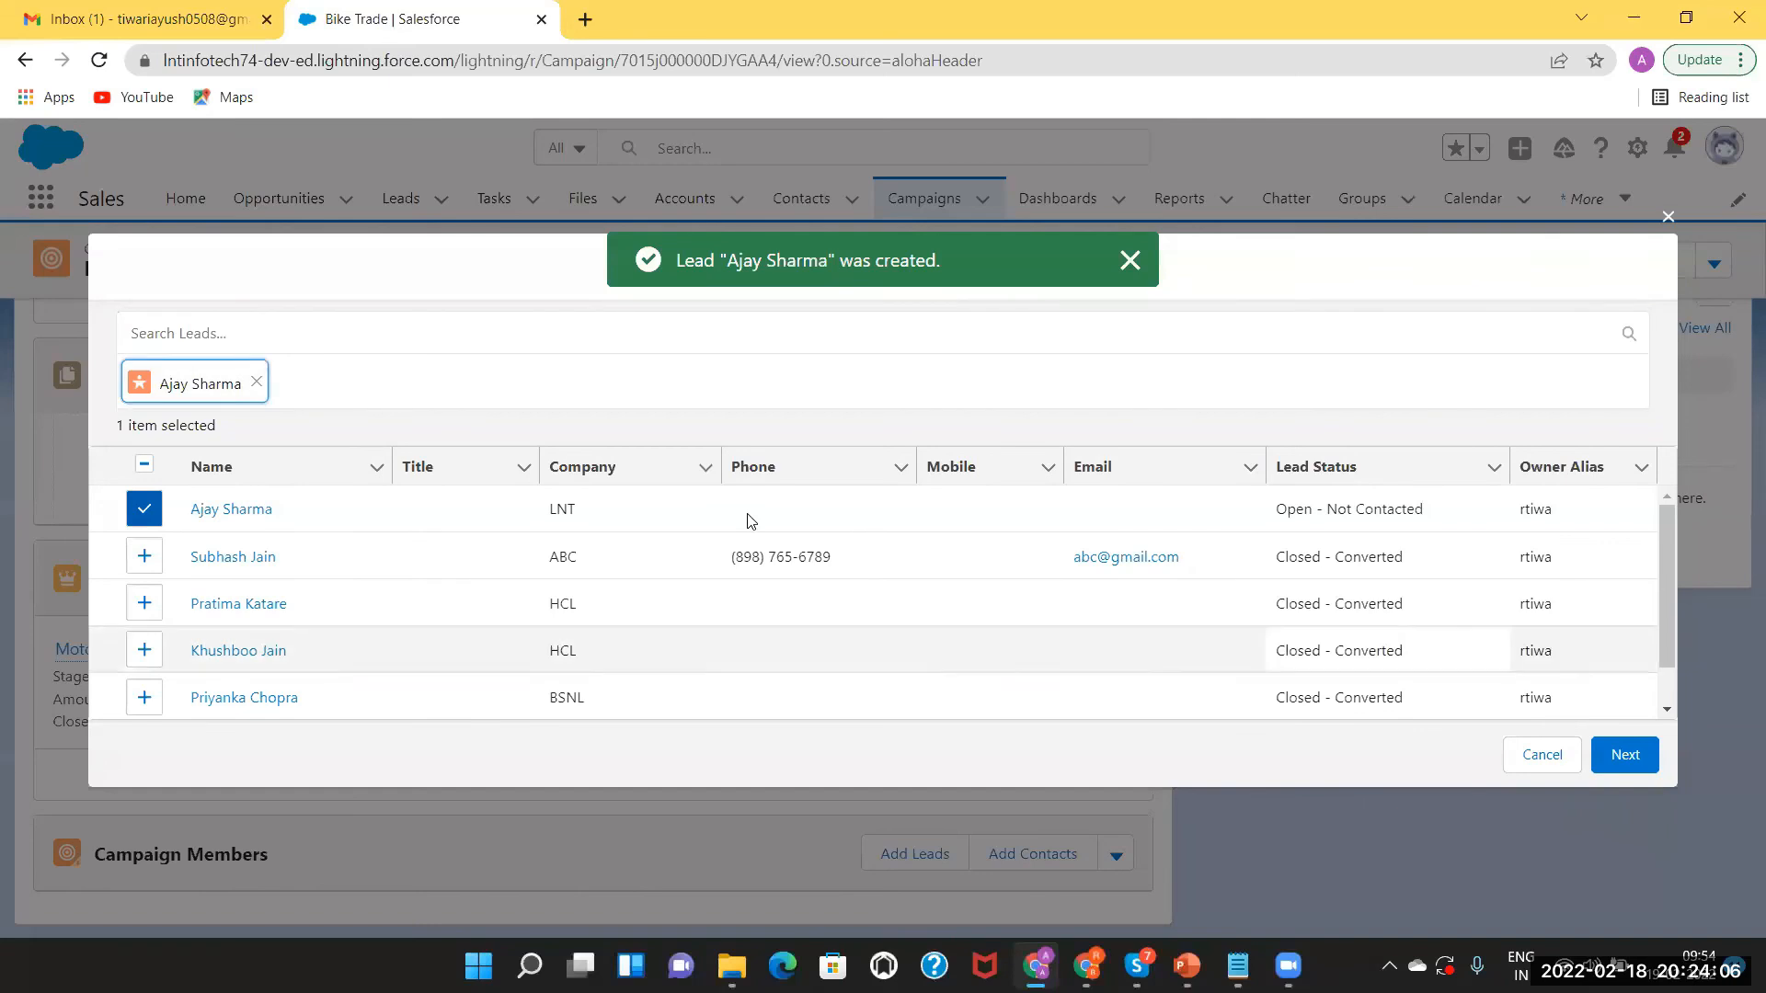
{"action": "left_click", "coordinate": [177, 331]}
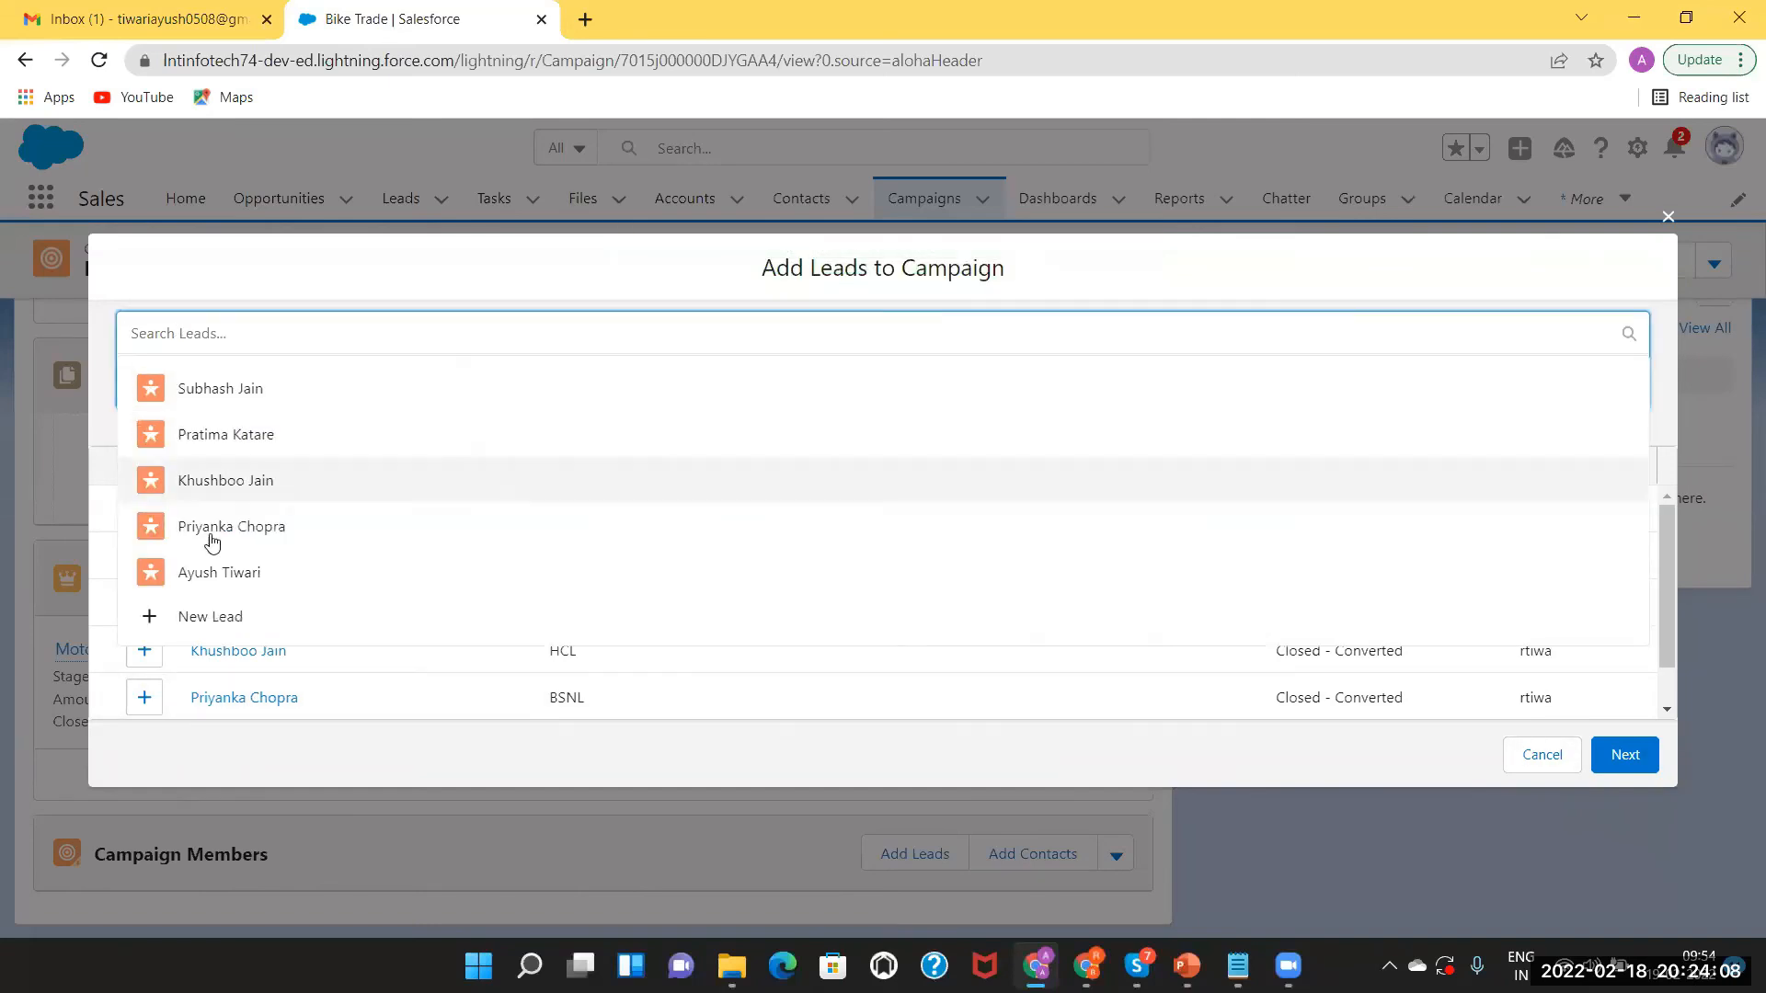
Start another new lead with salutation Ms., the lead's first and last name, and company LNT.
{"action": "left_click", "coordinate": [202, 618]}
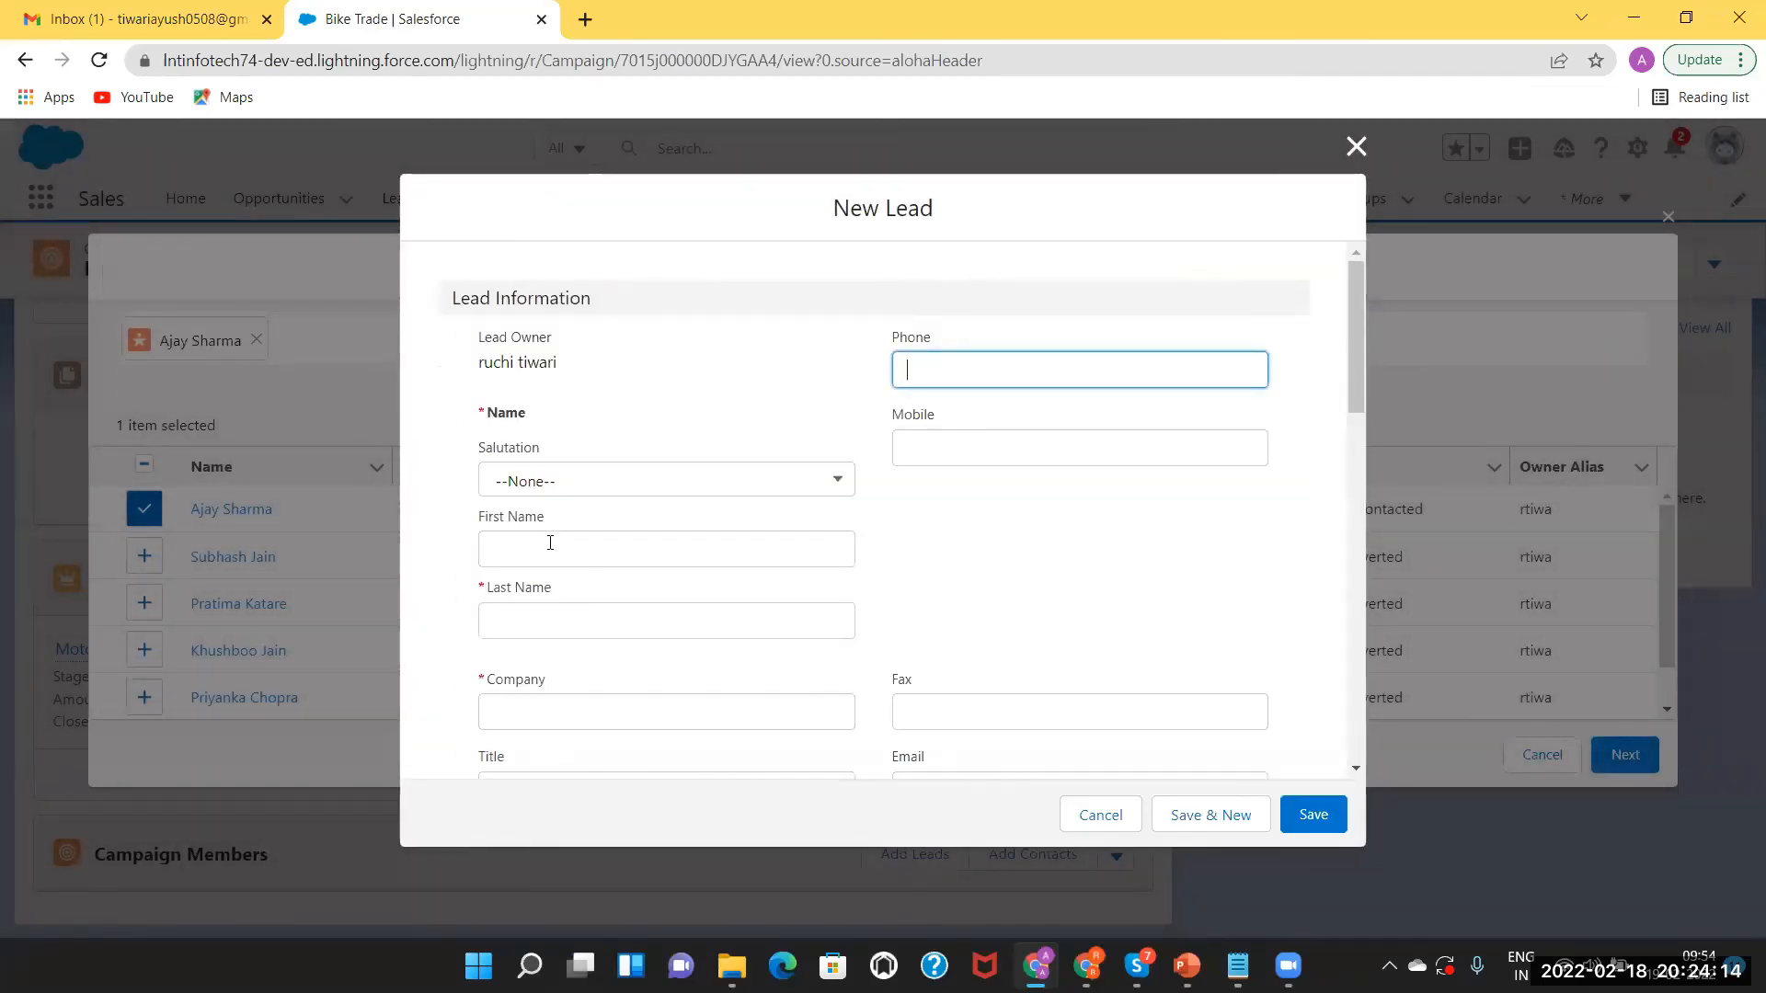
{"action": "key", "text": "Tab"}
{"action": "key", "text": "Down"}
{"action": "key", "text": "Down"}
{"action": "key", "text": "Down"}
{"action": "key", "text": "Return"}
{"action": "key", "text": "Tab"}
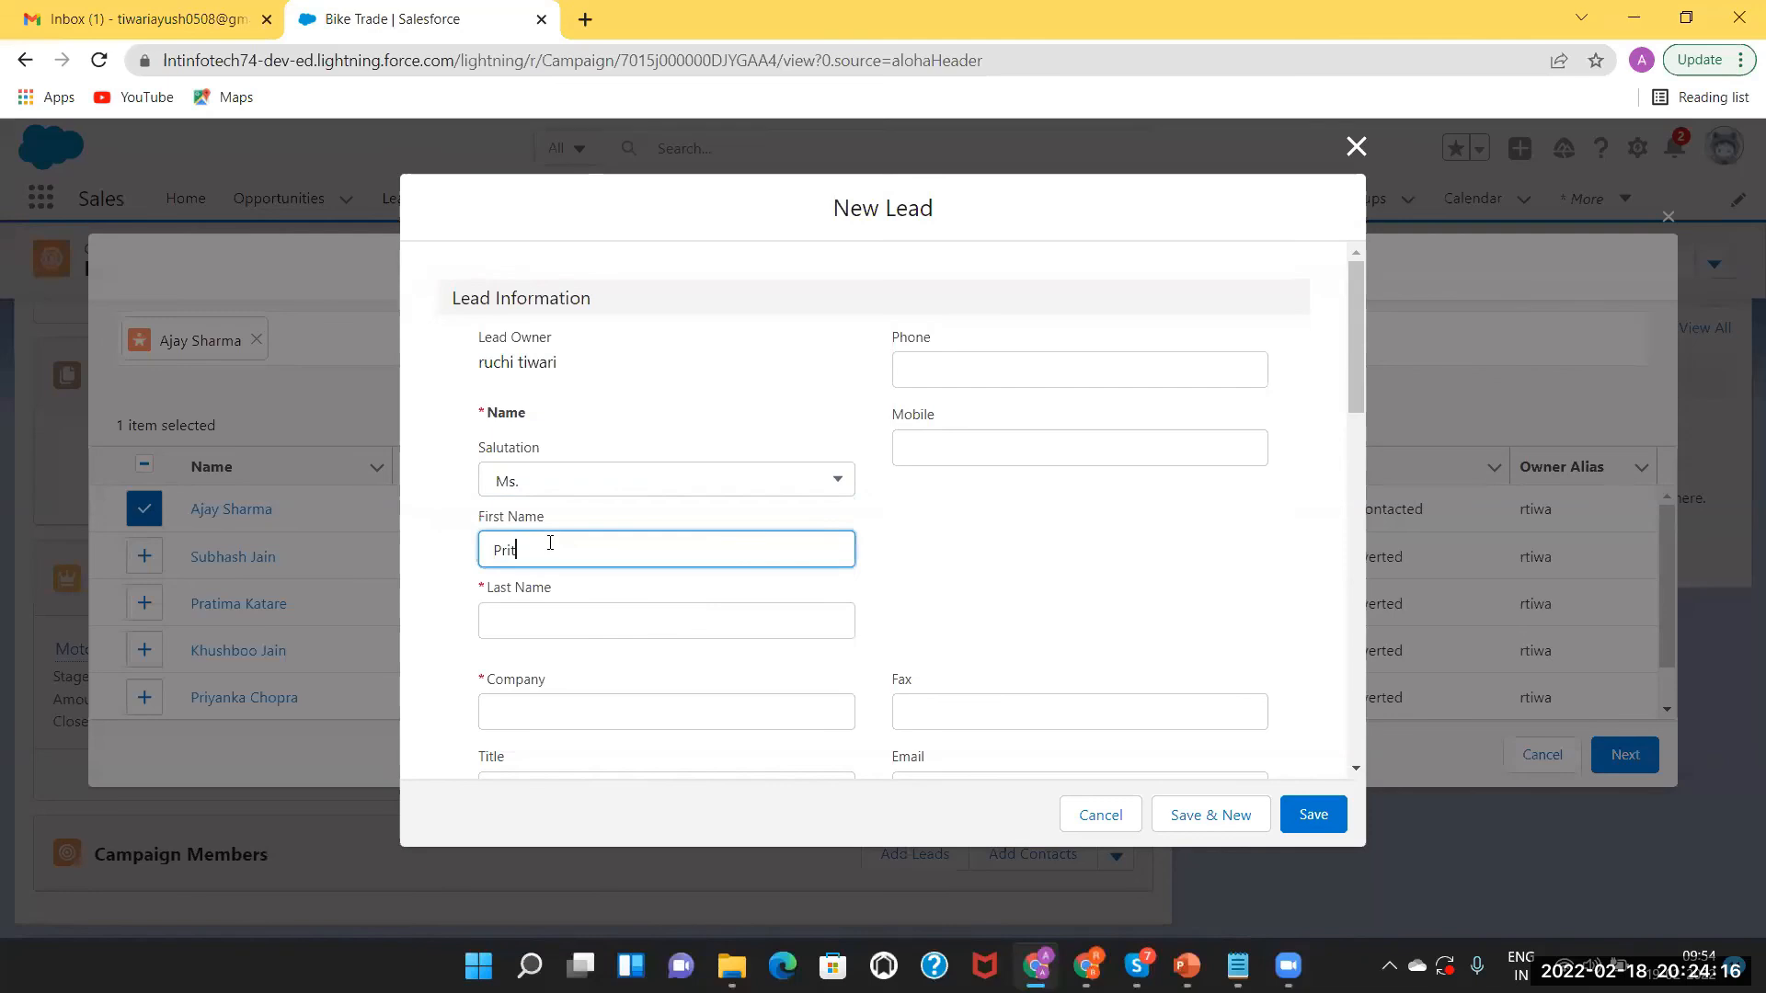
{"action": "left_click", "coordinate": [545, 628]}
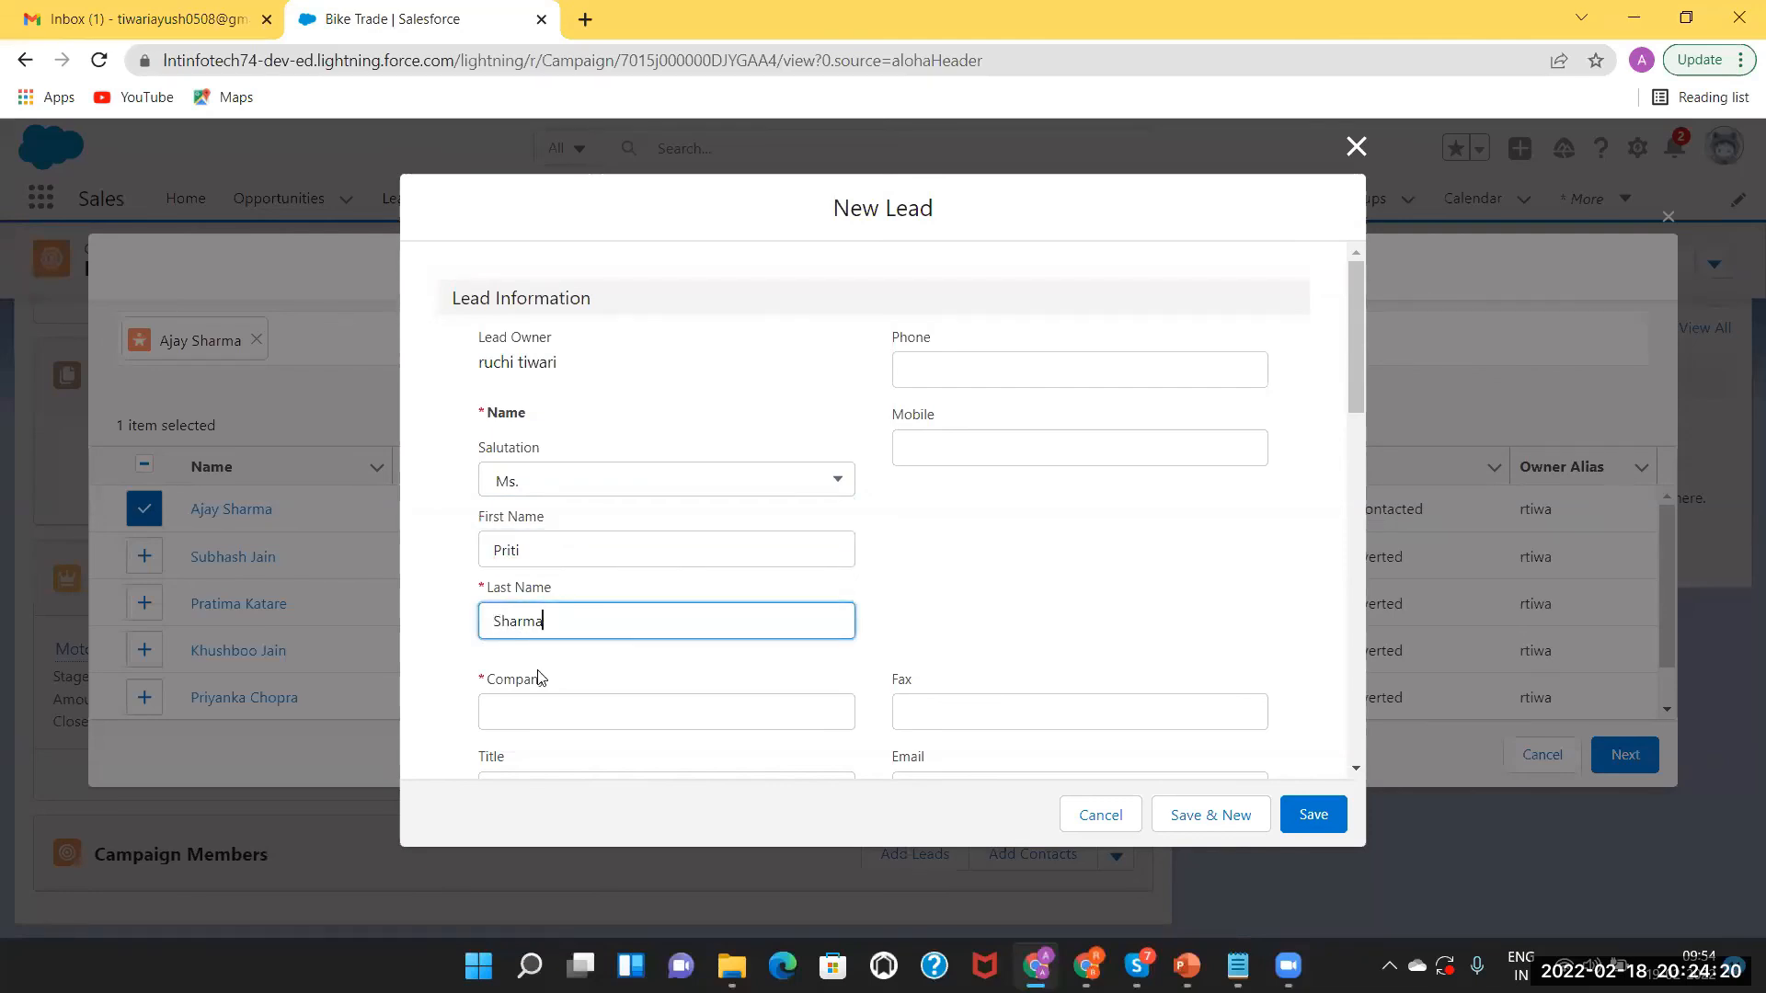
{"action": "left_click", "coordinate": [534, 724]}
{"action": "type", "text": "LNT"}
Set lead source Web and industry Agriculture, save, and continue with both selected leads.
{"action": "left_click_drag", "start_coordinate": [1363, 397], "coordinate": [1362, 543]}
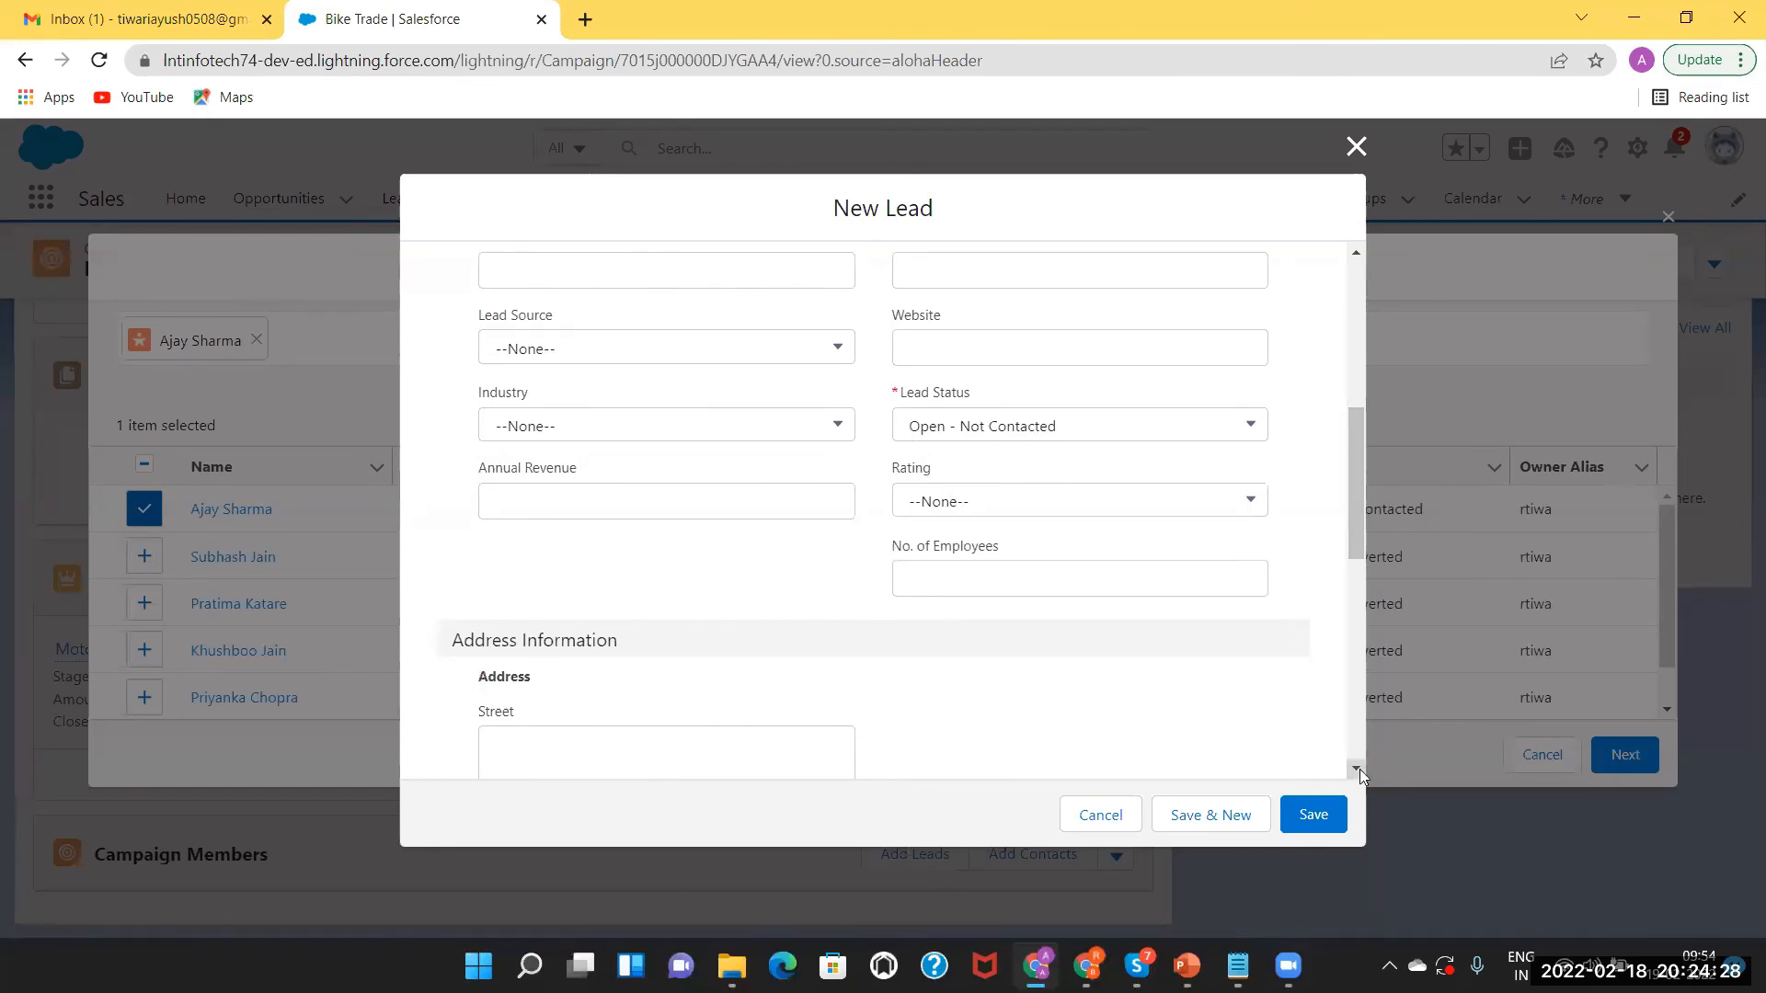
{"action": "left_click", "coordinate": [705, 353]}
{"action": "left_click", "coordinate": [614, 441]}
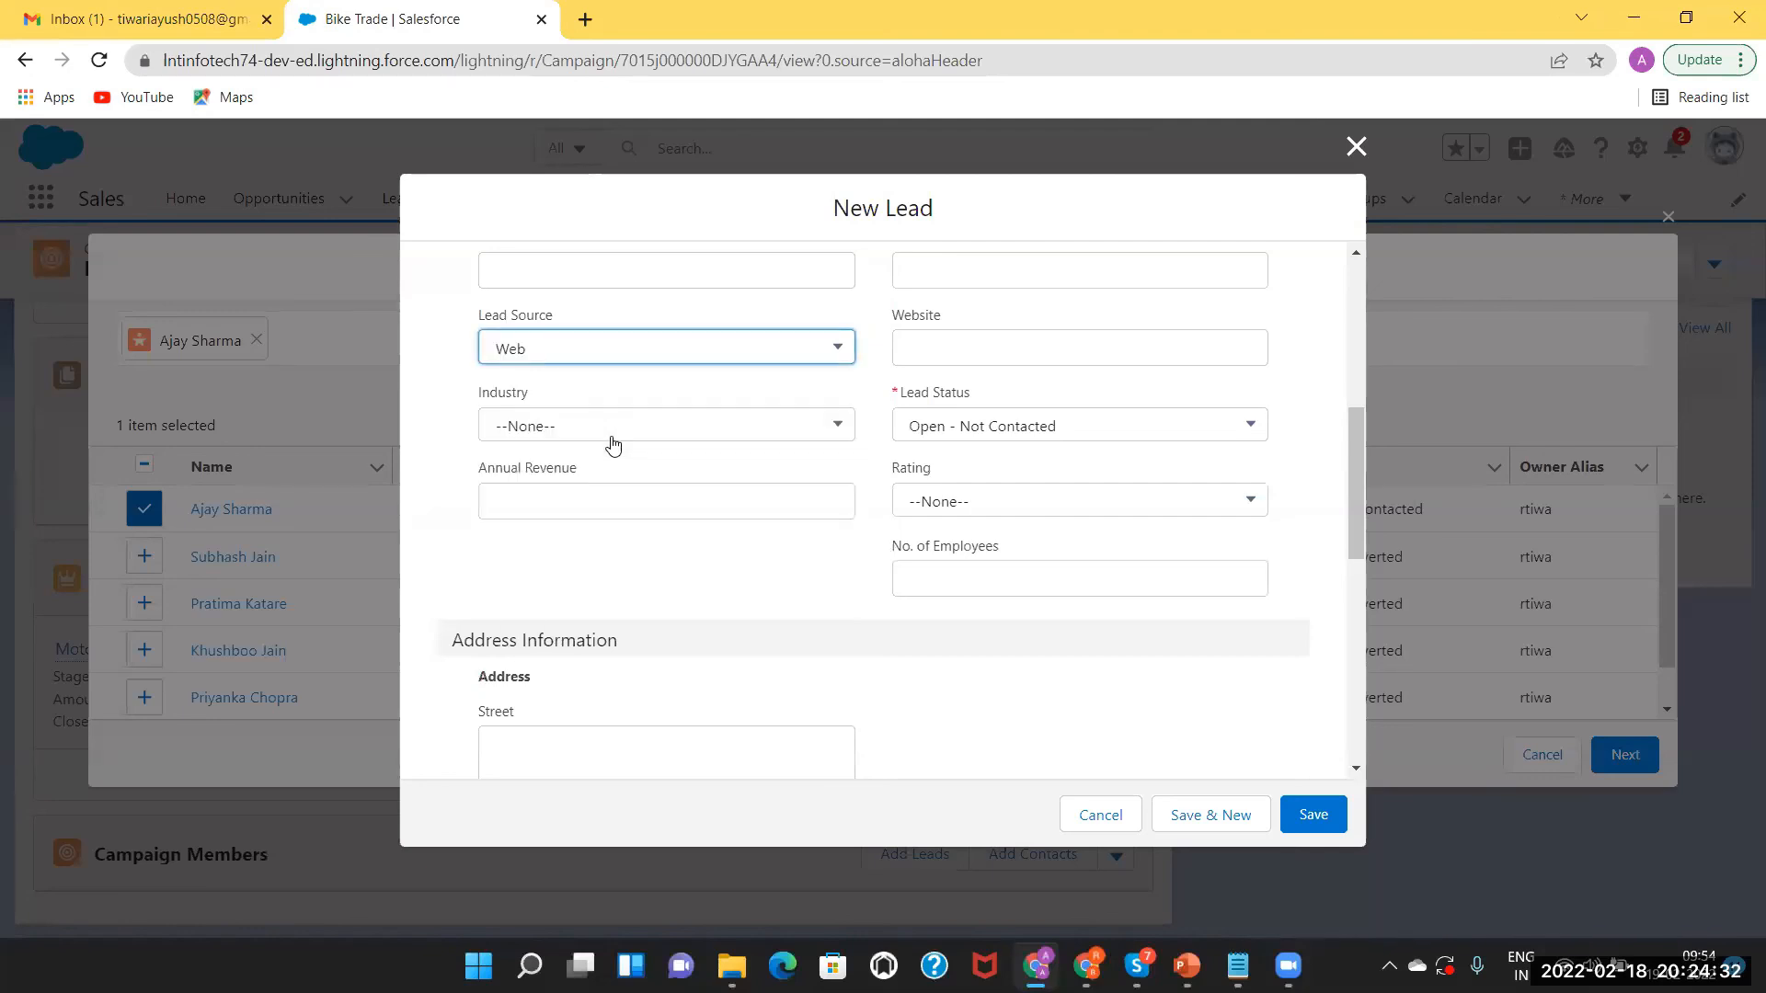
{"action": "left_click", "coordinate": [642, 427]}
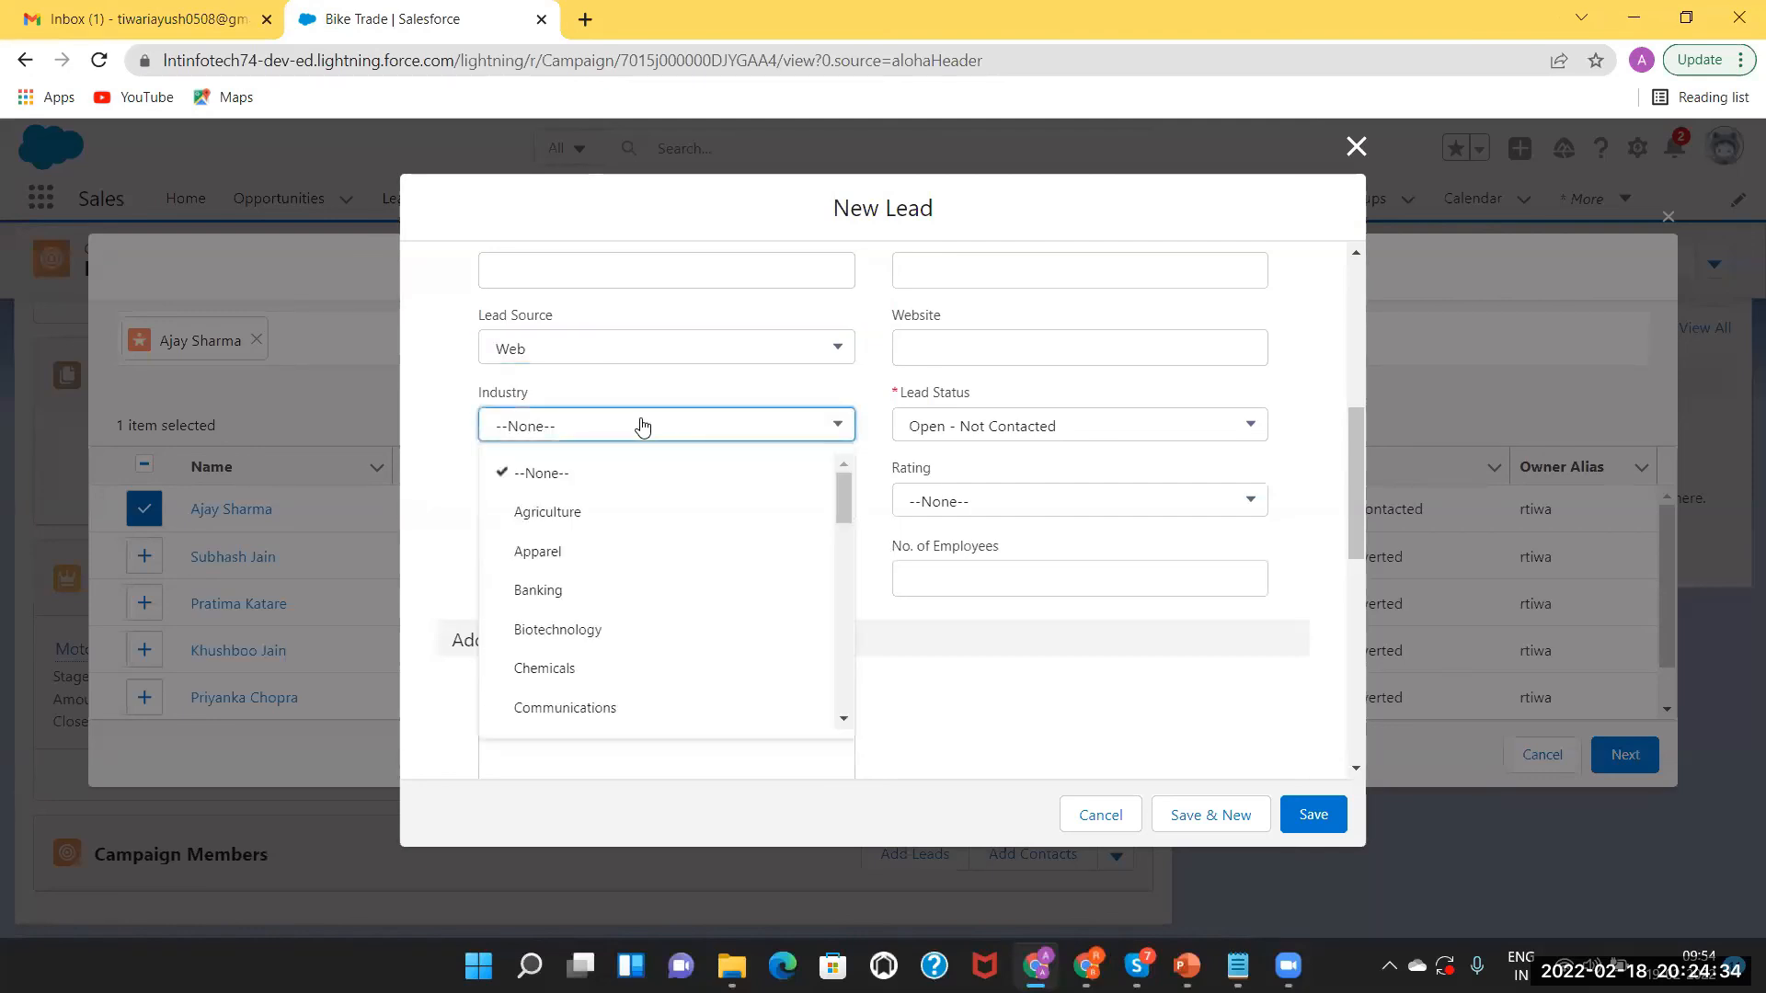
{"action": "left_click", "coordinate": [577, 517]}
{"action": "left_click", "coordinate": [1339, 814]}
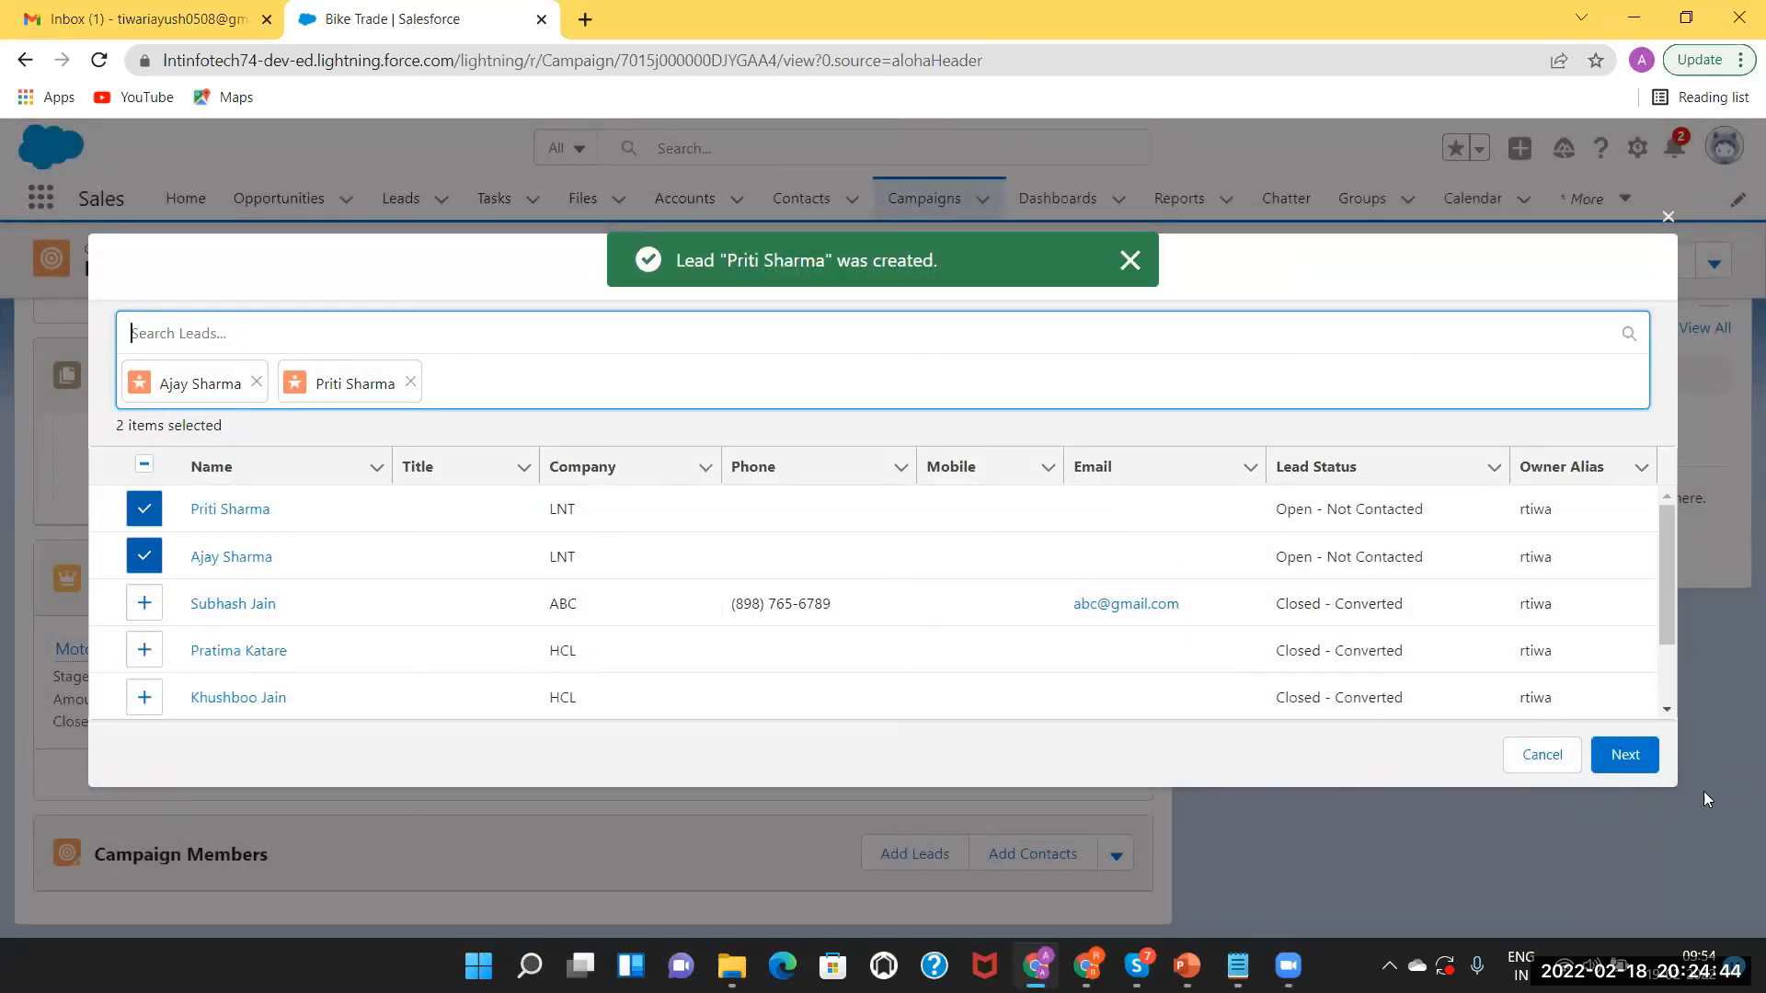
{"action": "left_click", "coordinate": [1625, 755]}
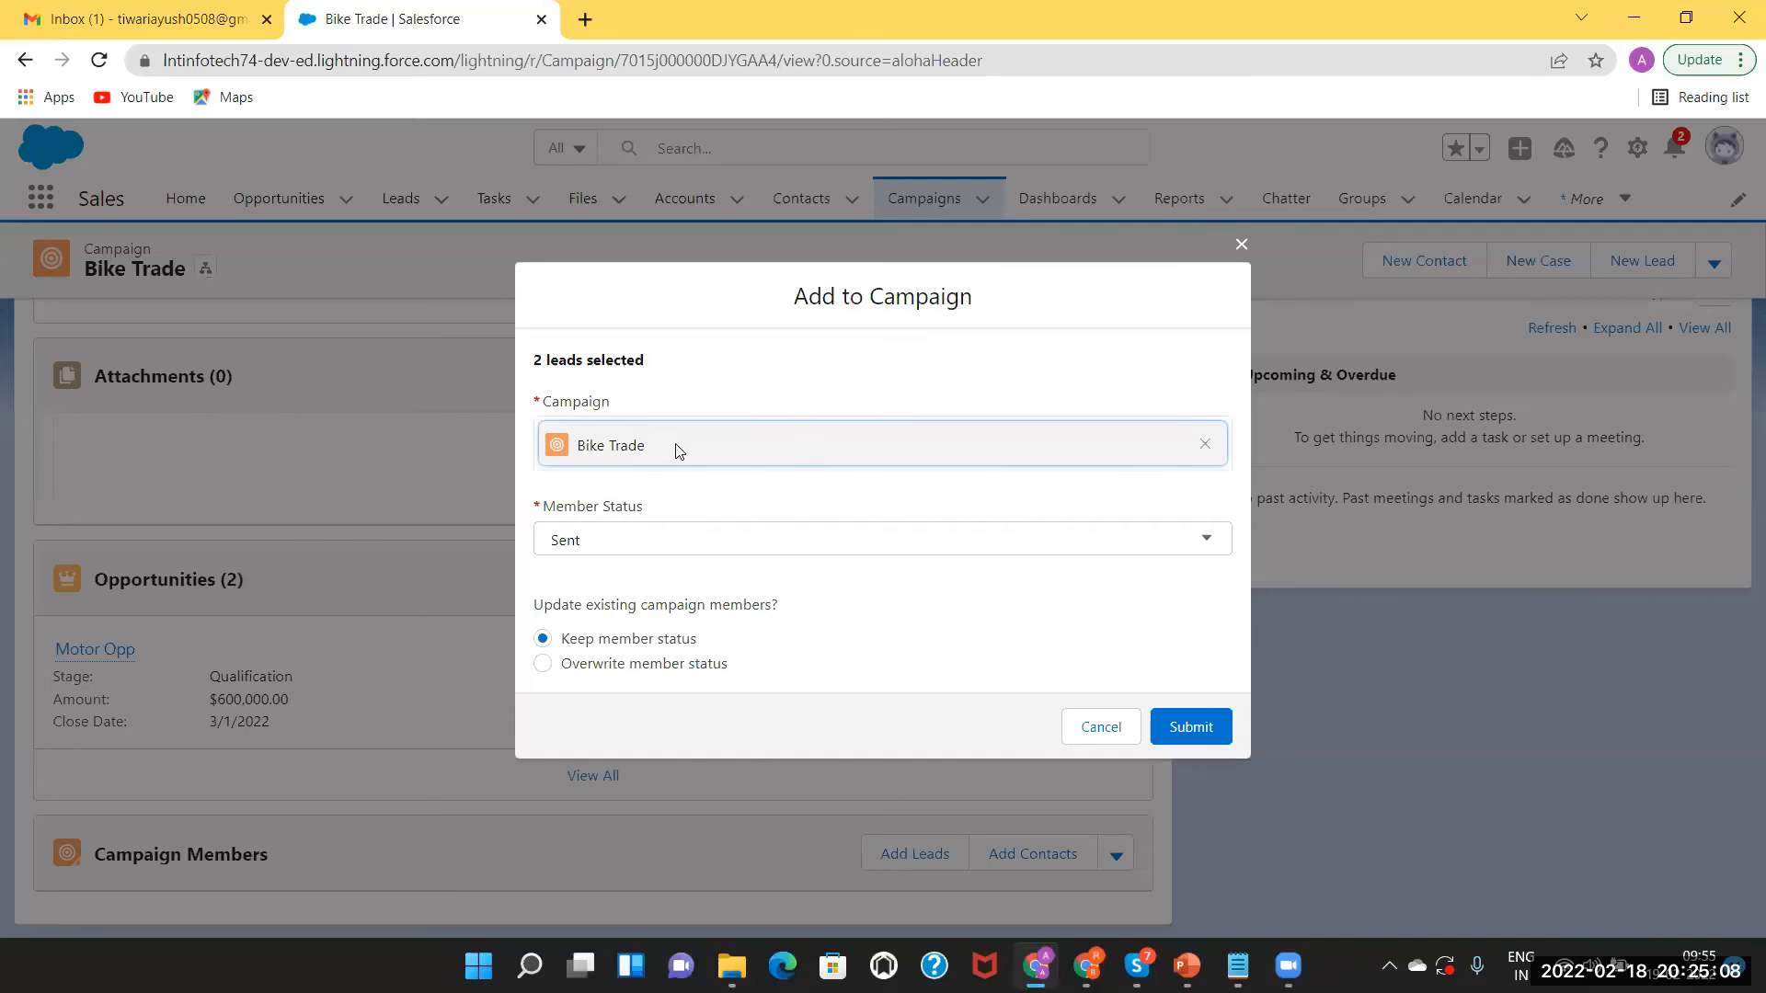
Add the two leads to Bike Trade with member status Sent.
{"action": "left_click", "coordinate": [599, 546]}
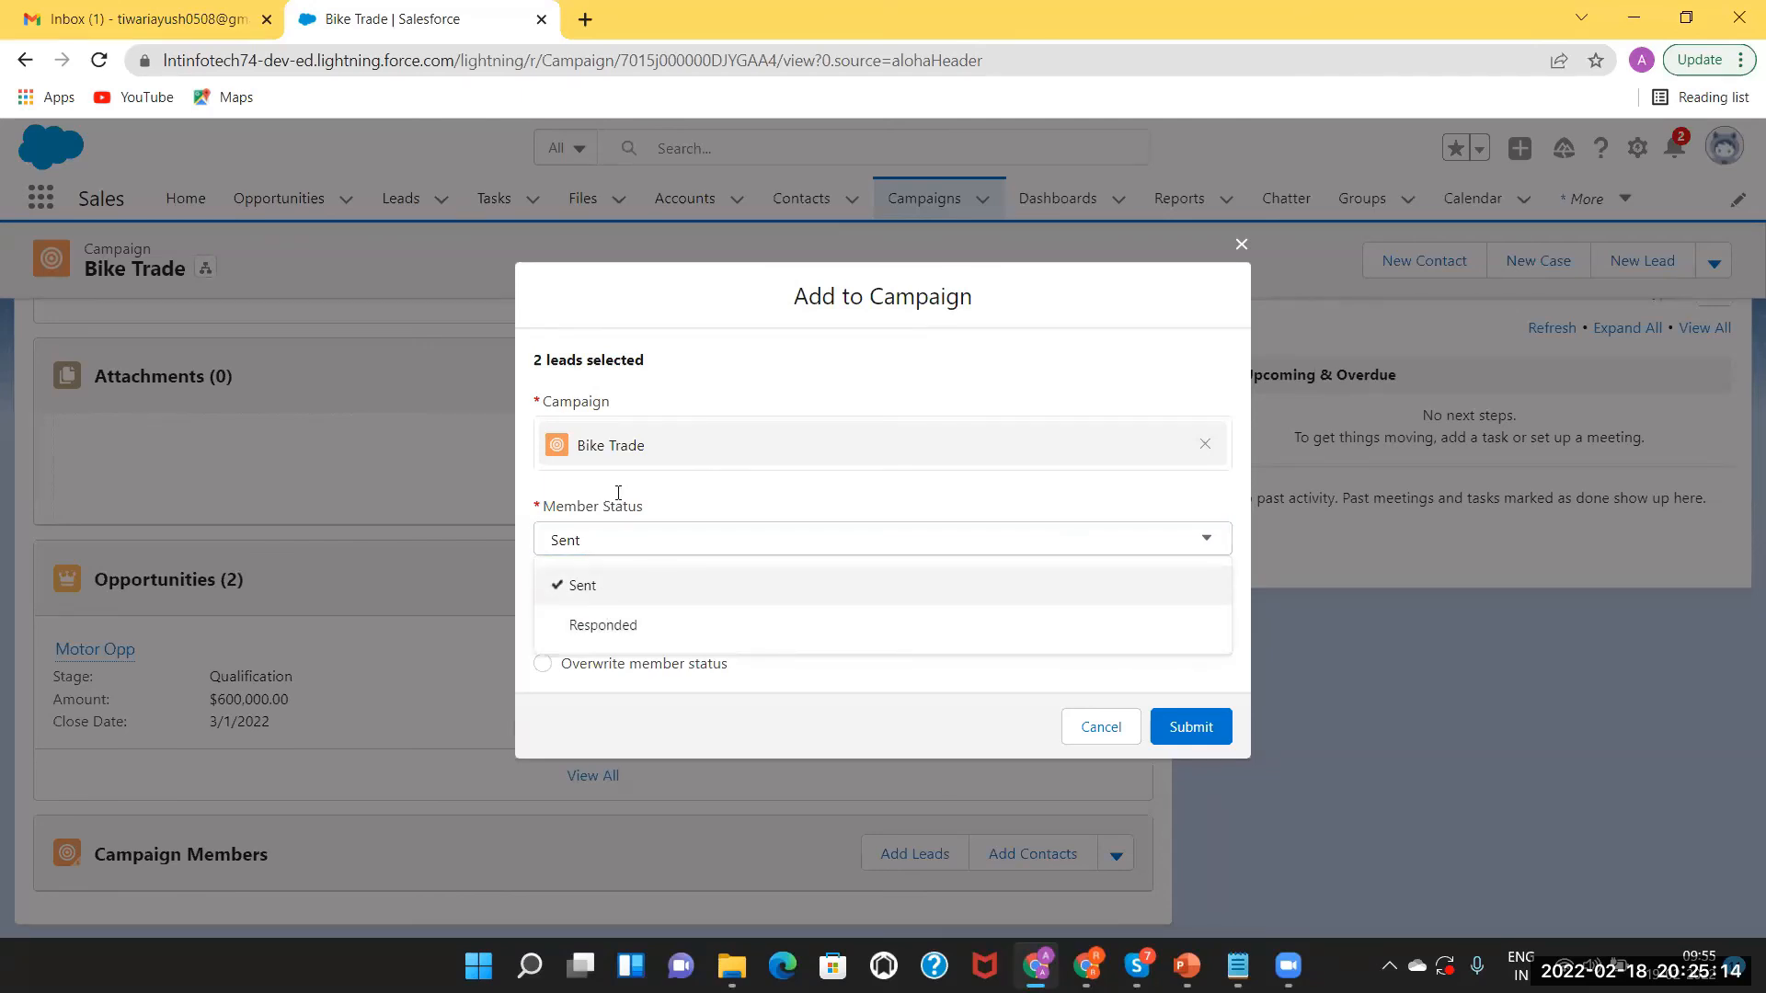
{"action": "left_click", "coordinate": [621, 588]}
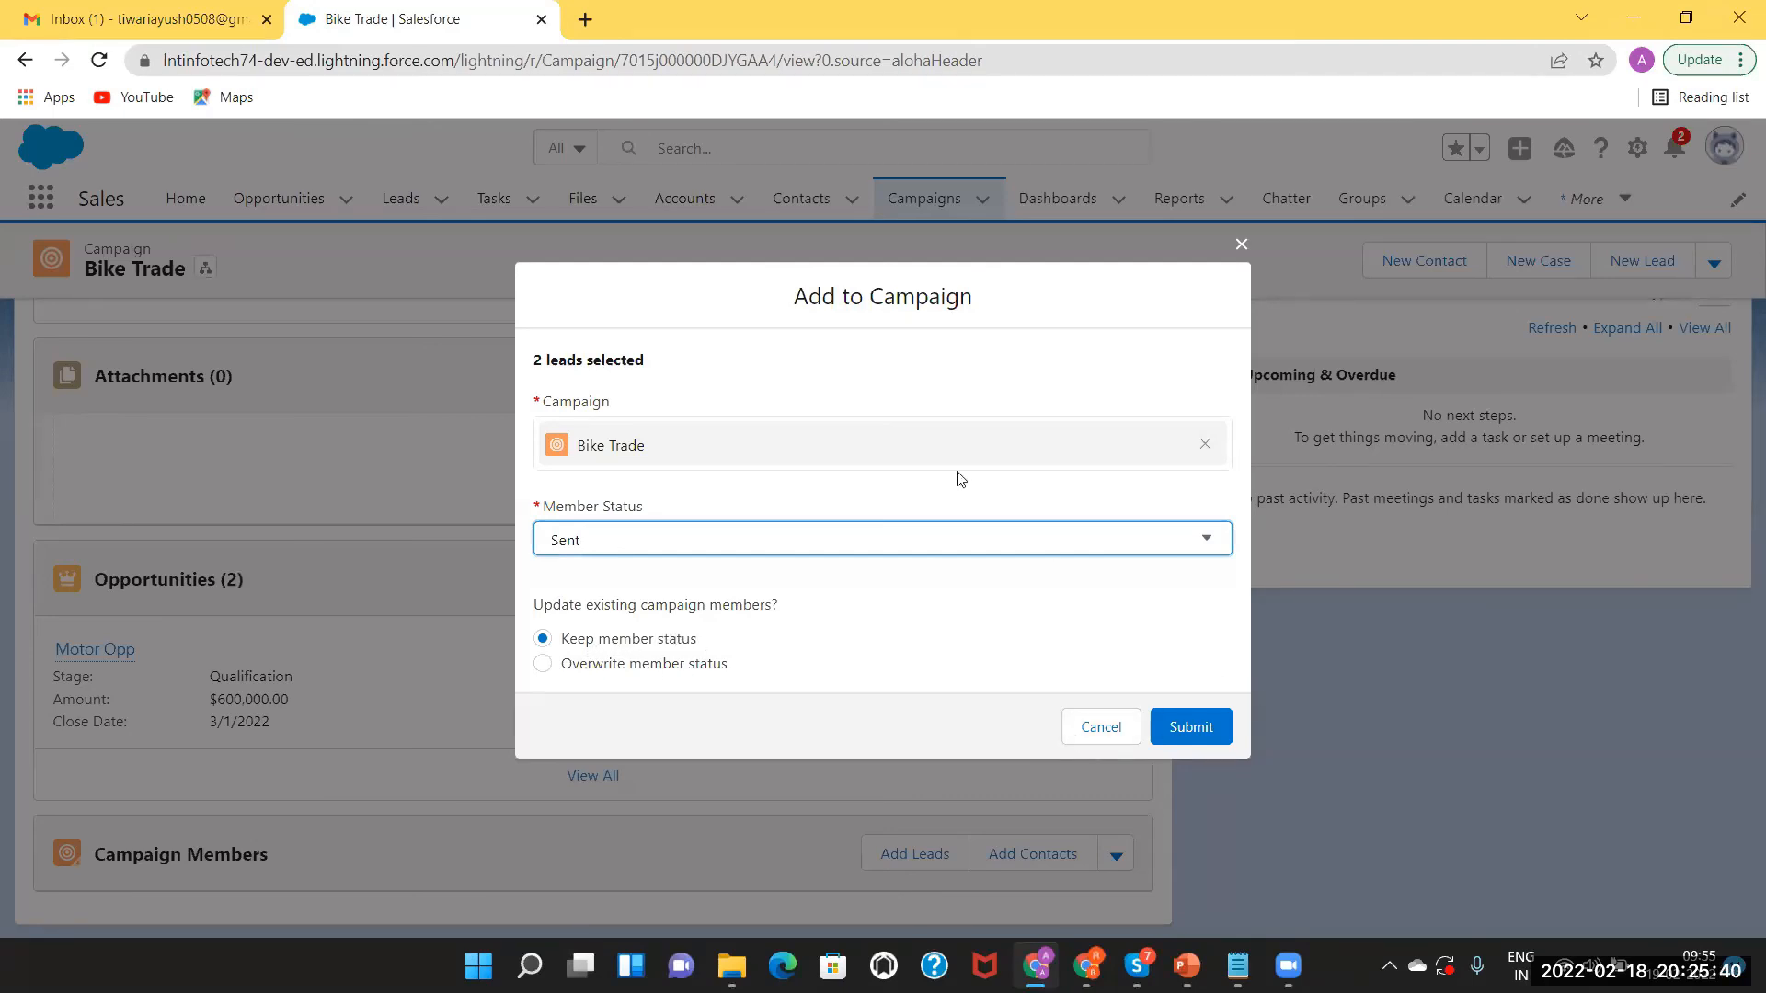
{"action": "left_click", "coordinate": [1184, 726]}
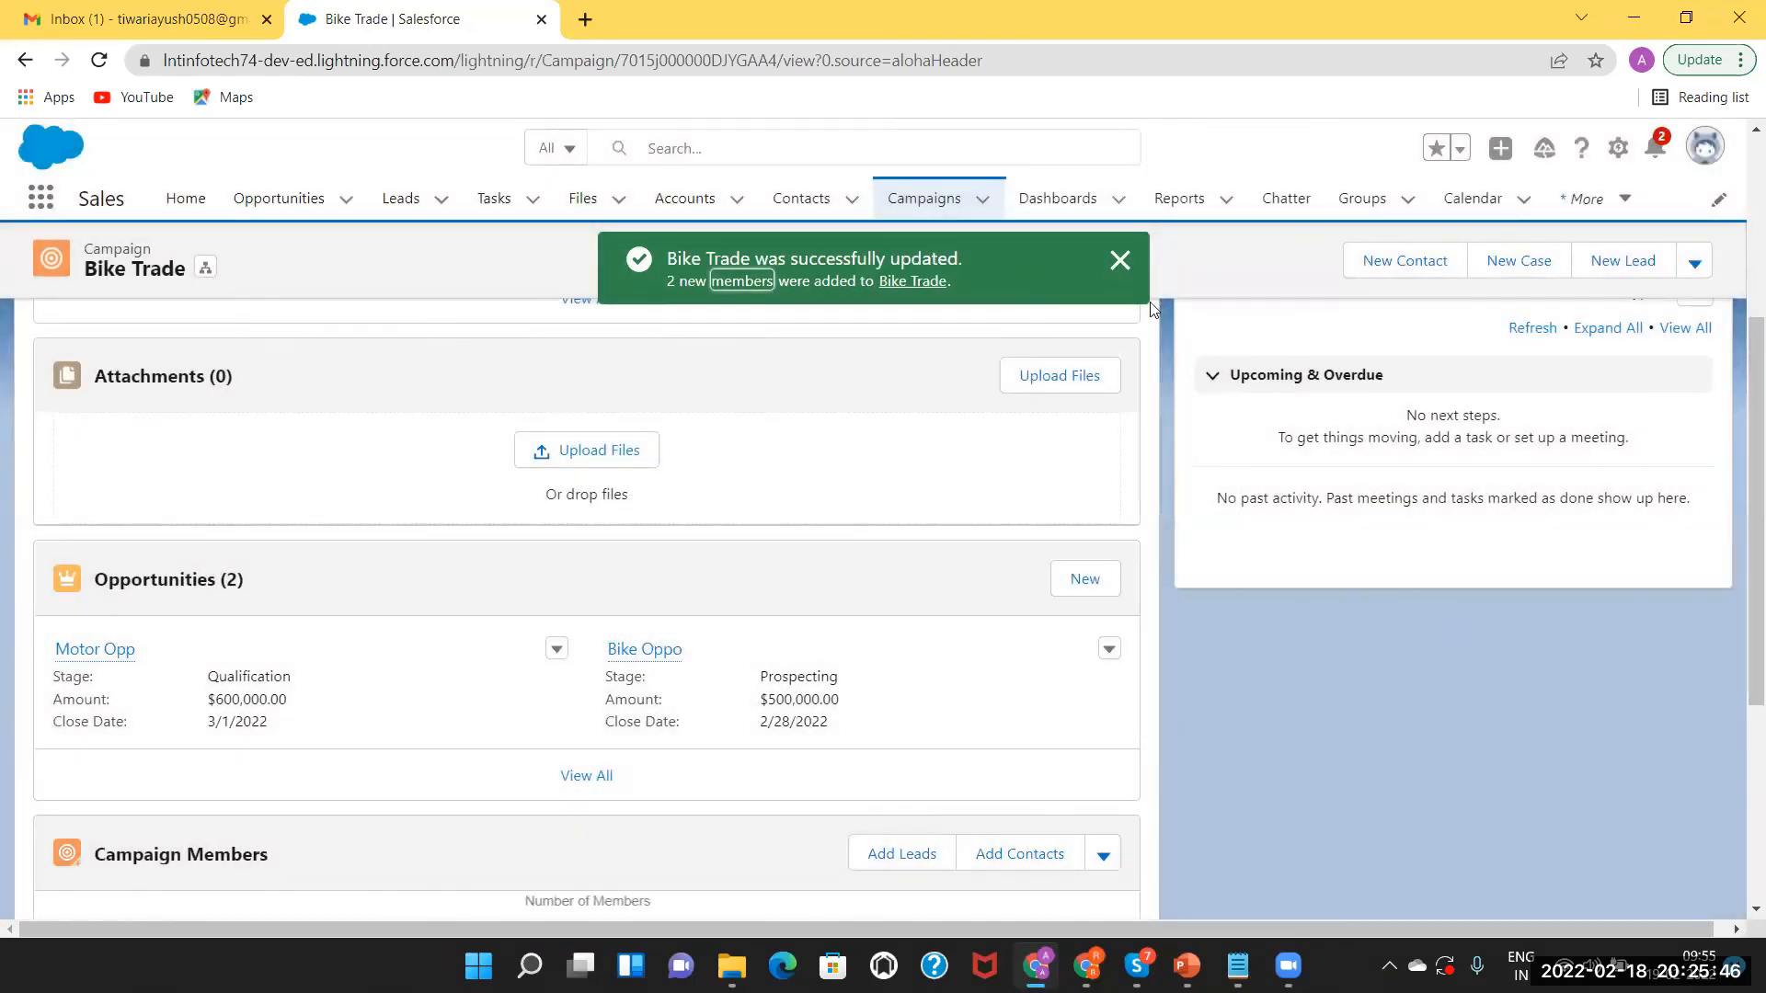
{"action": "left_click", "coordinate": [1120, 261]}
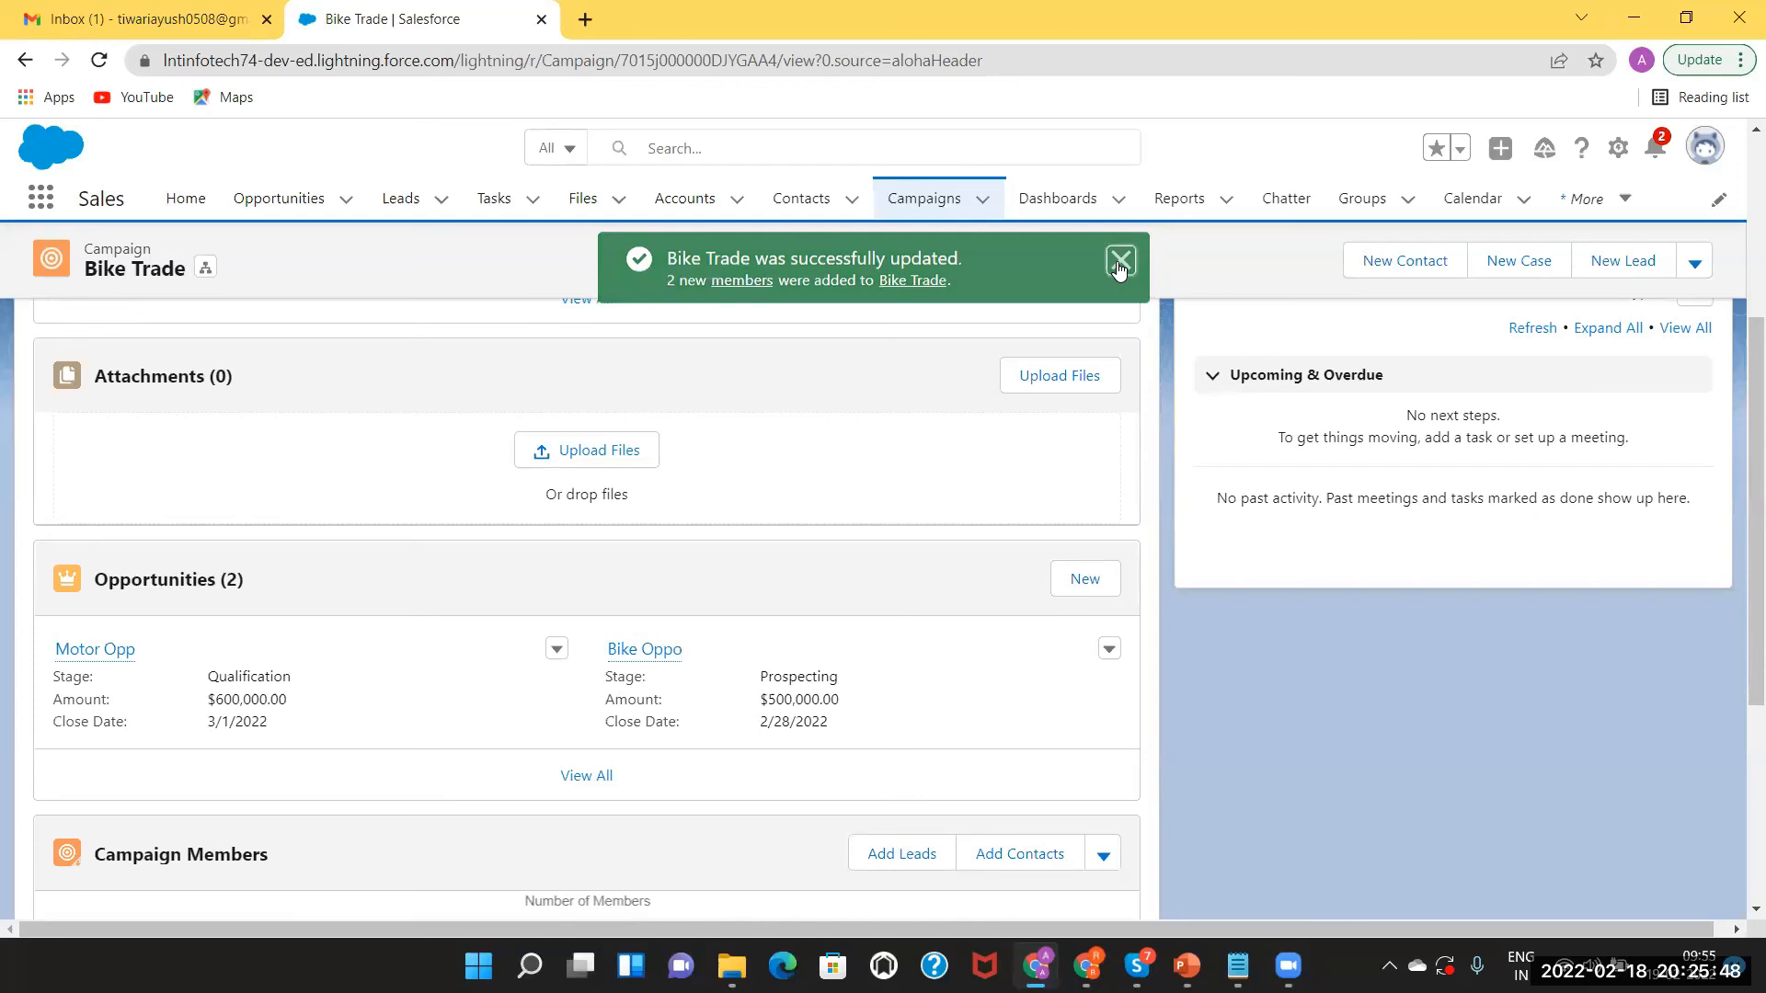
Bring up the contact picker from the Campaign Members card.
{"action": "left_click_drag", "start_coordinate": [1747, 395], "coordinate": [1747, 589]}
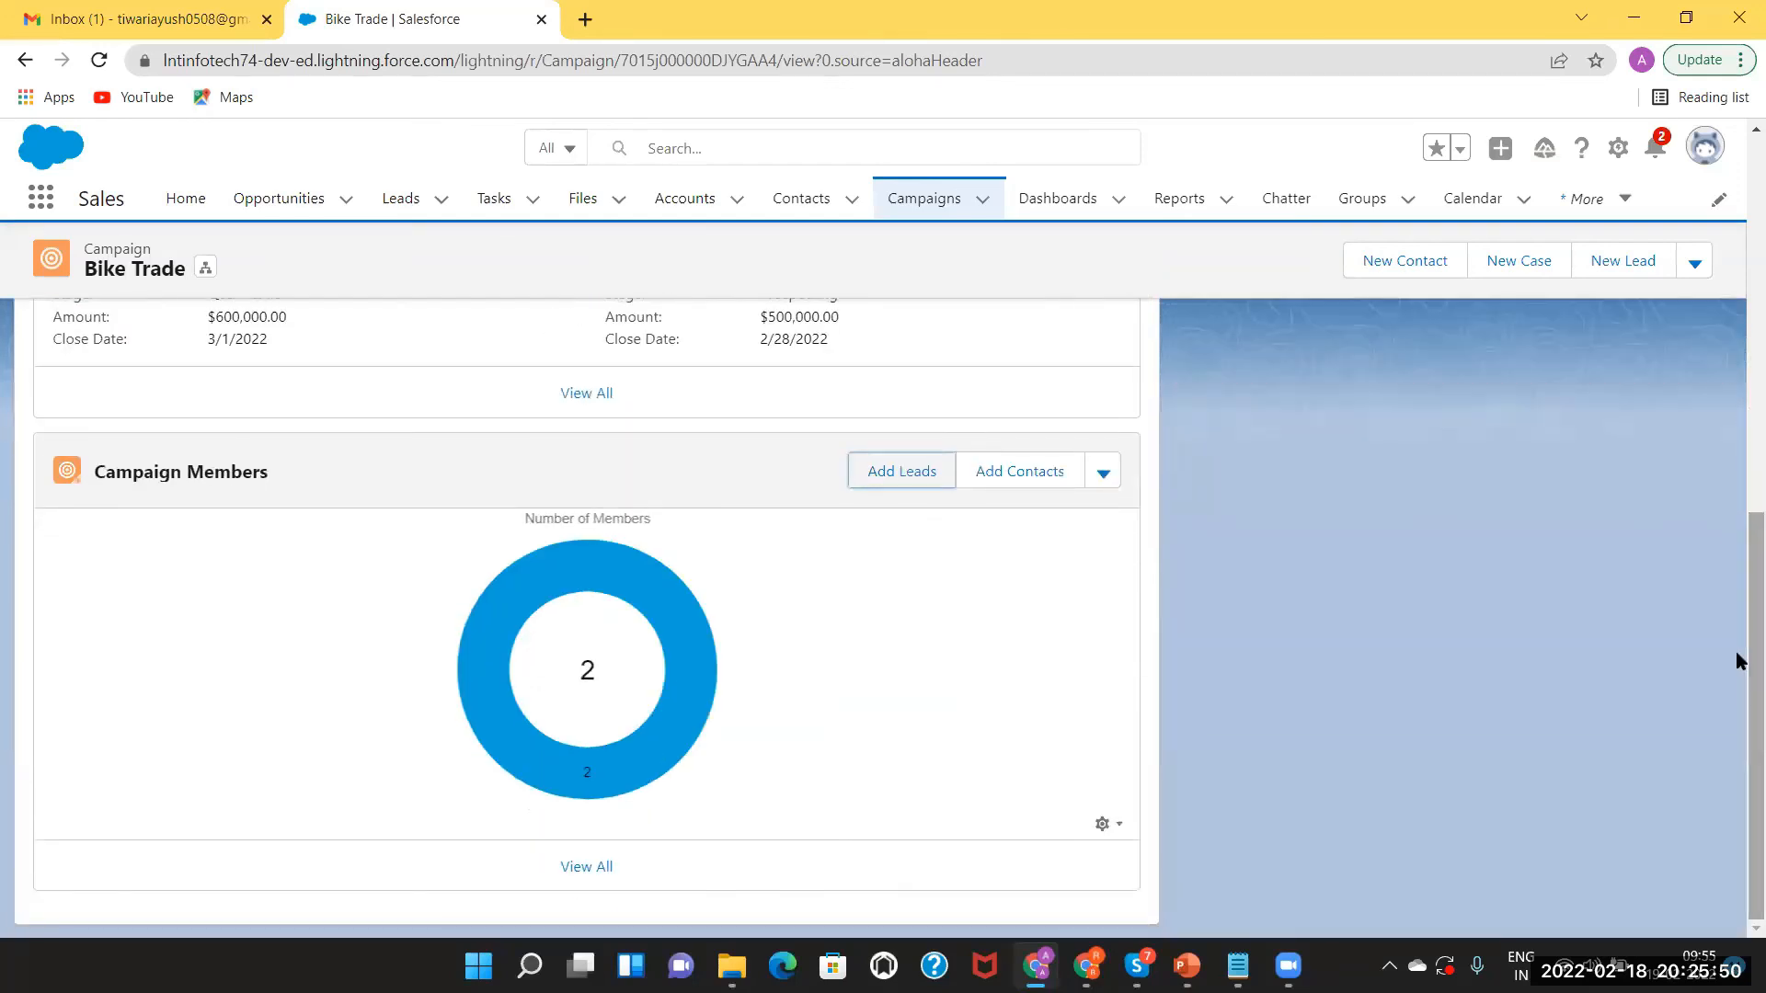
{"action": "mouse_move", "coordinate": [611, 776]}
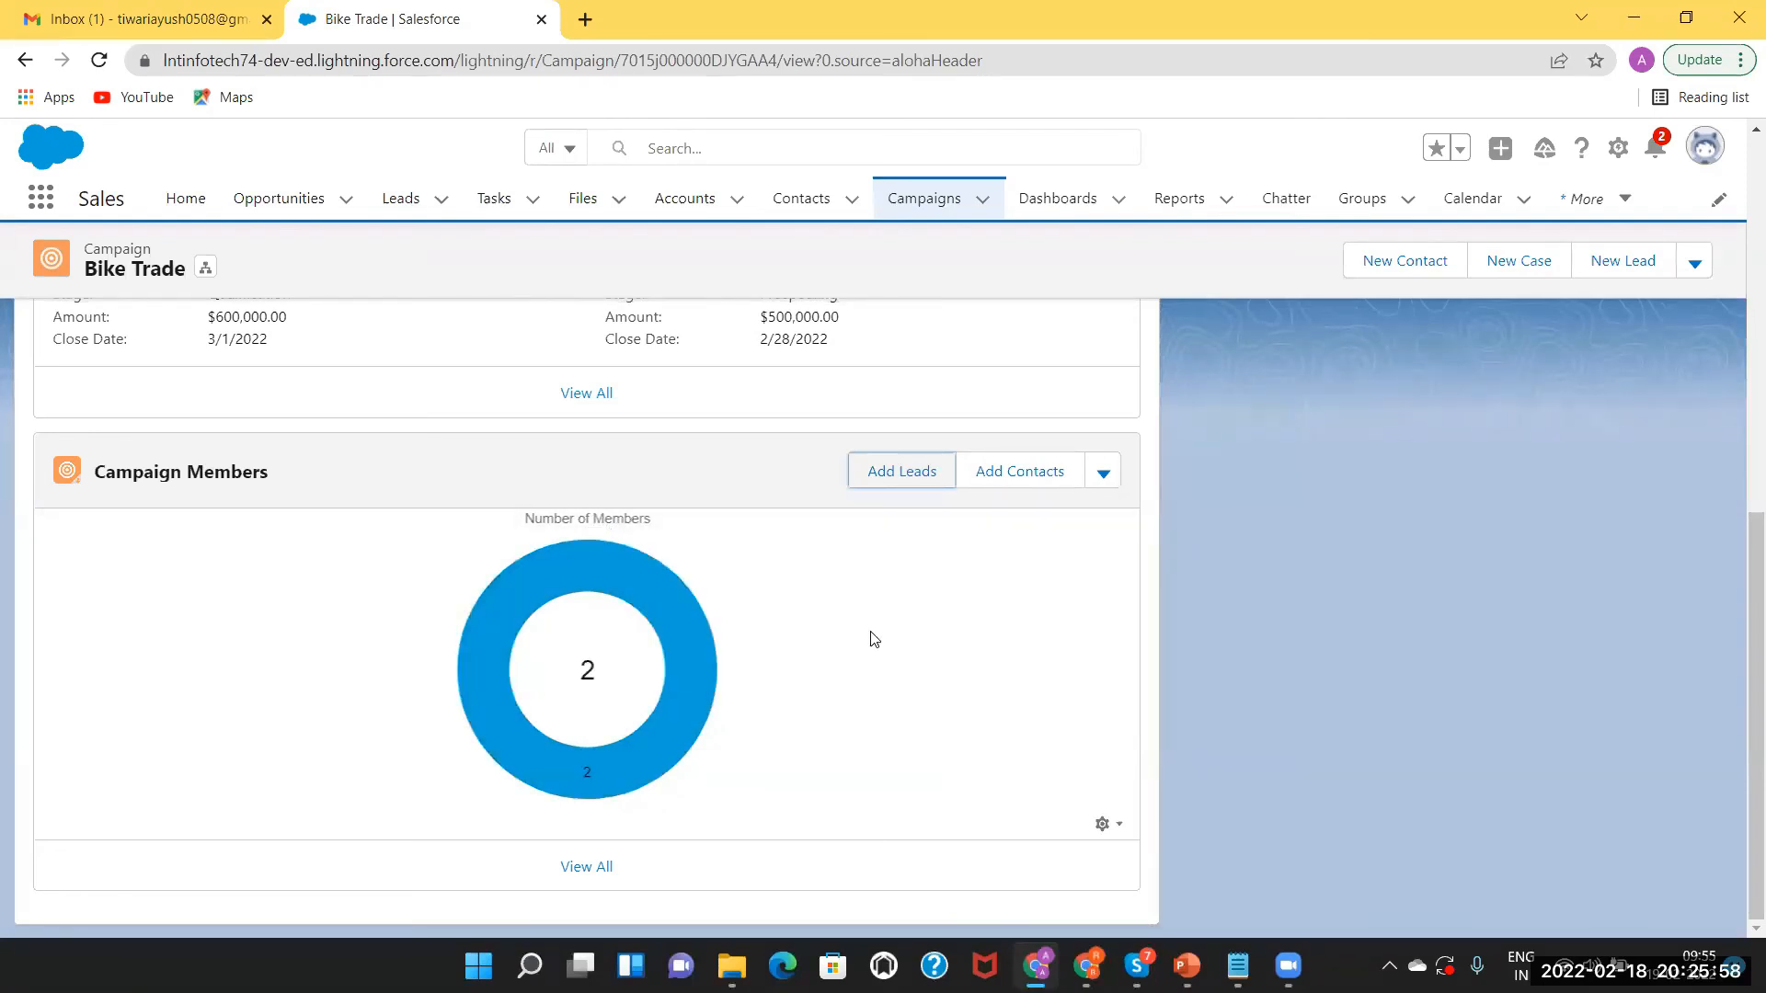
{"action": "left_click", "coordinate": [1014, 480]}
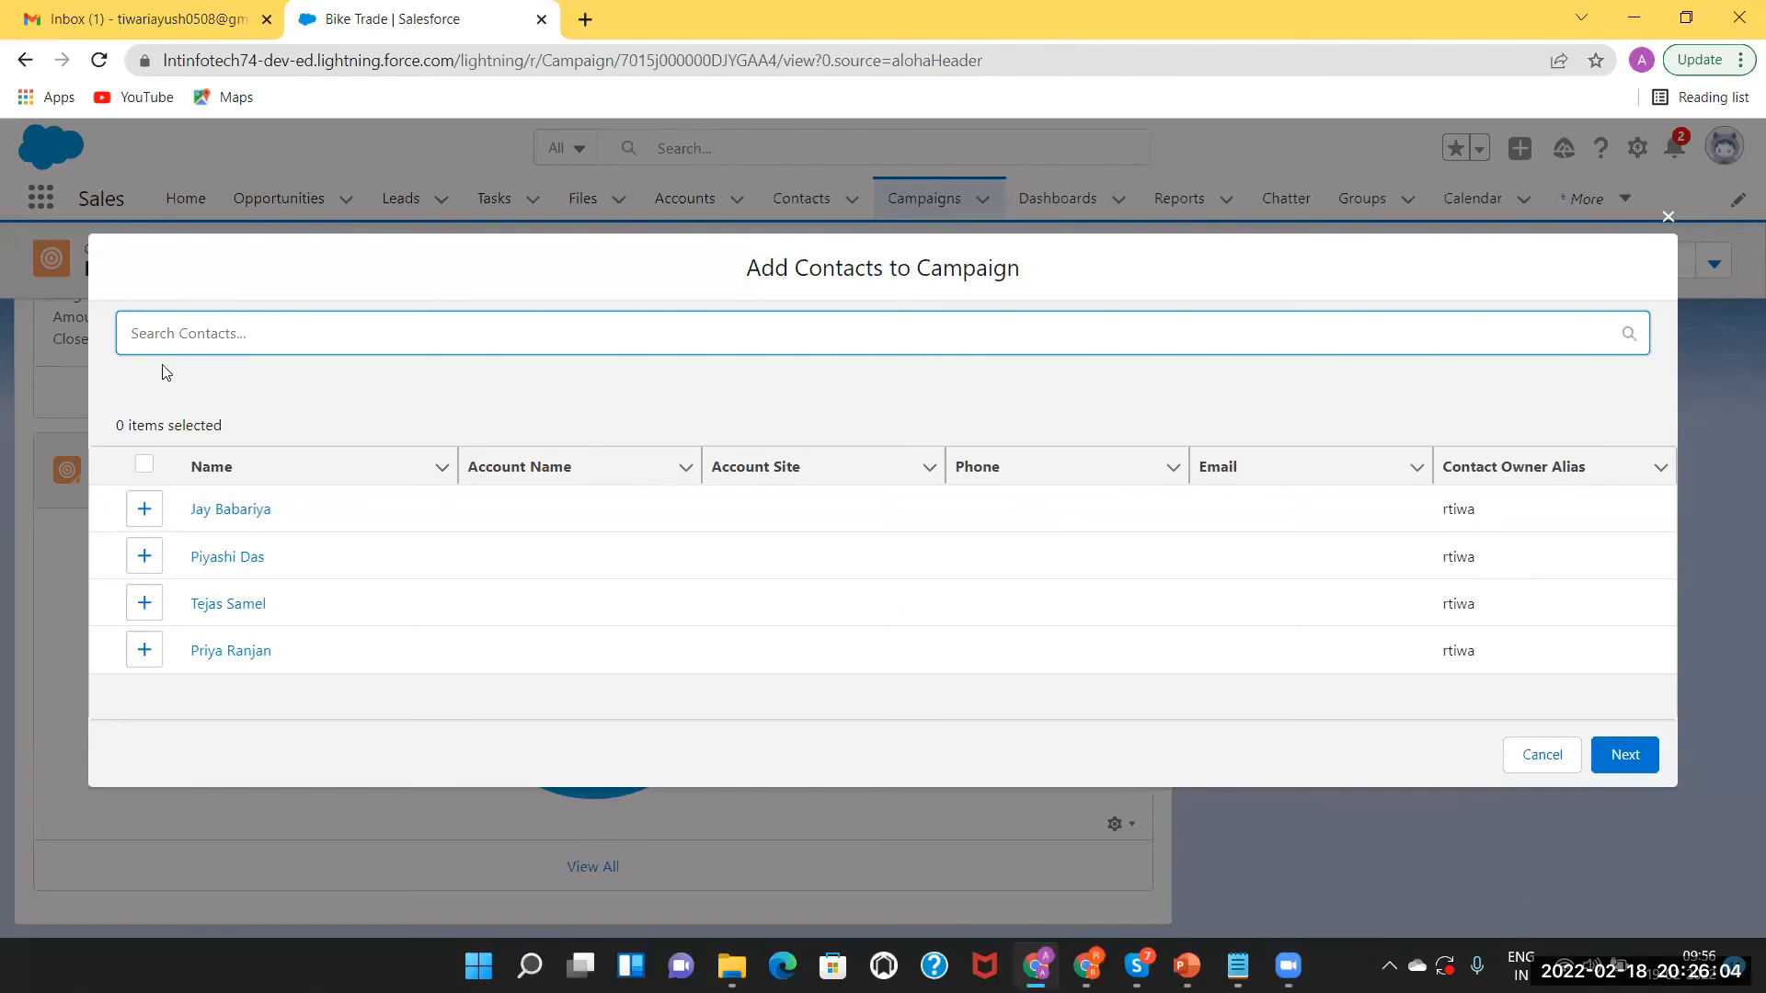
Start a new contact with salutation Mr. and the contact's first and last name.
{"action": "left_click", "coordinate": [156, 332]}
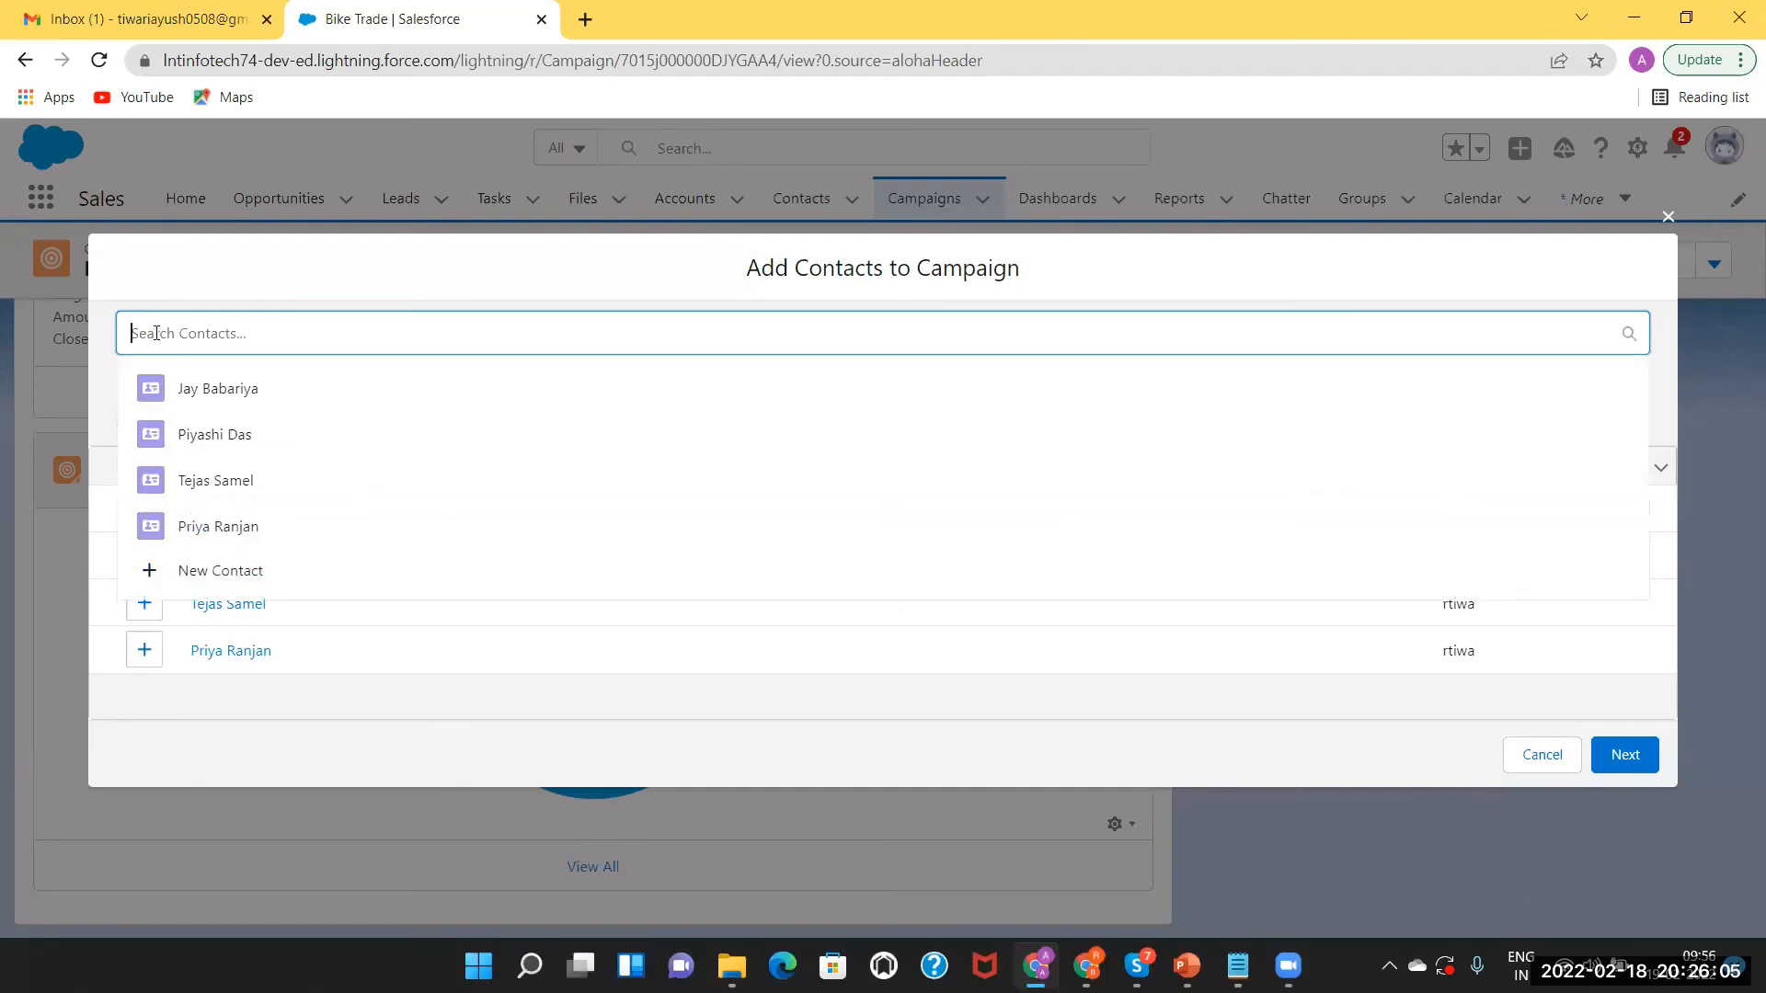
{"action": "left_click", "coordinate": [201, 570]}
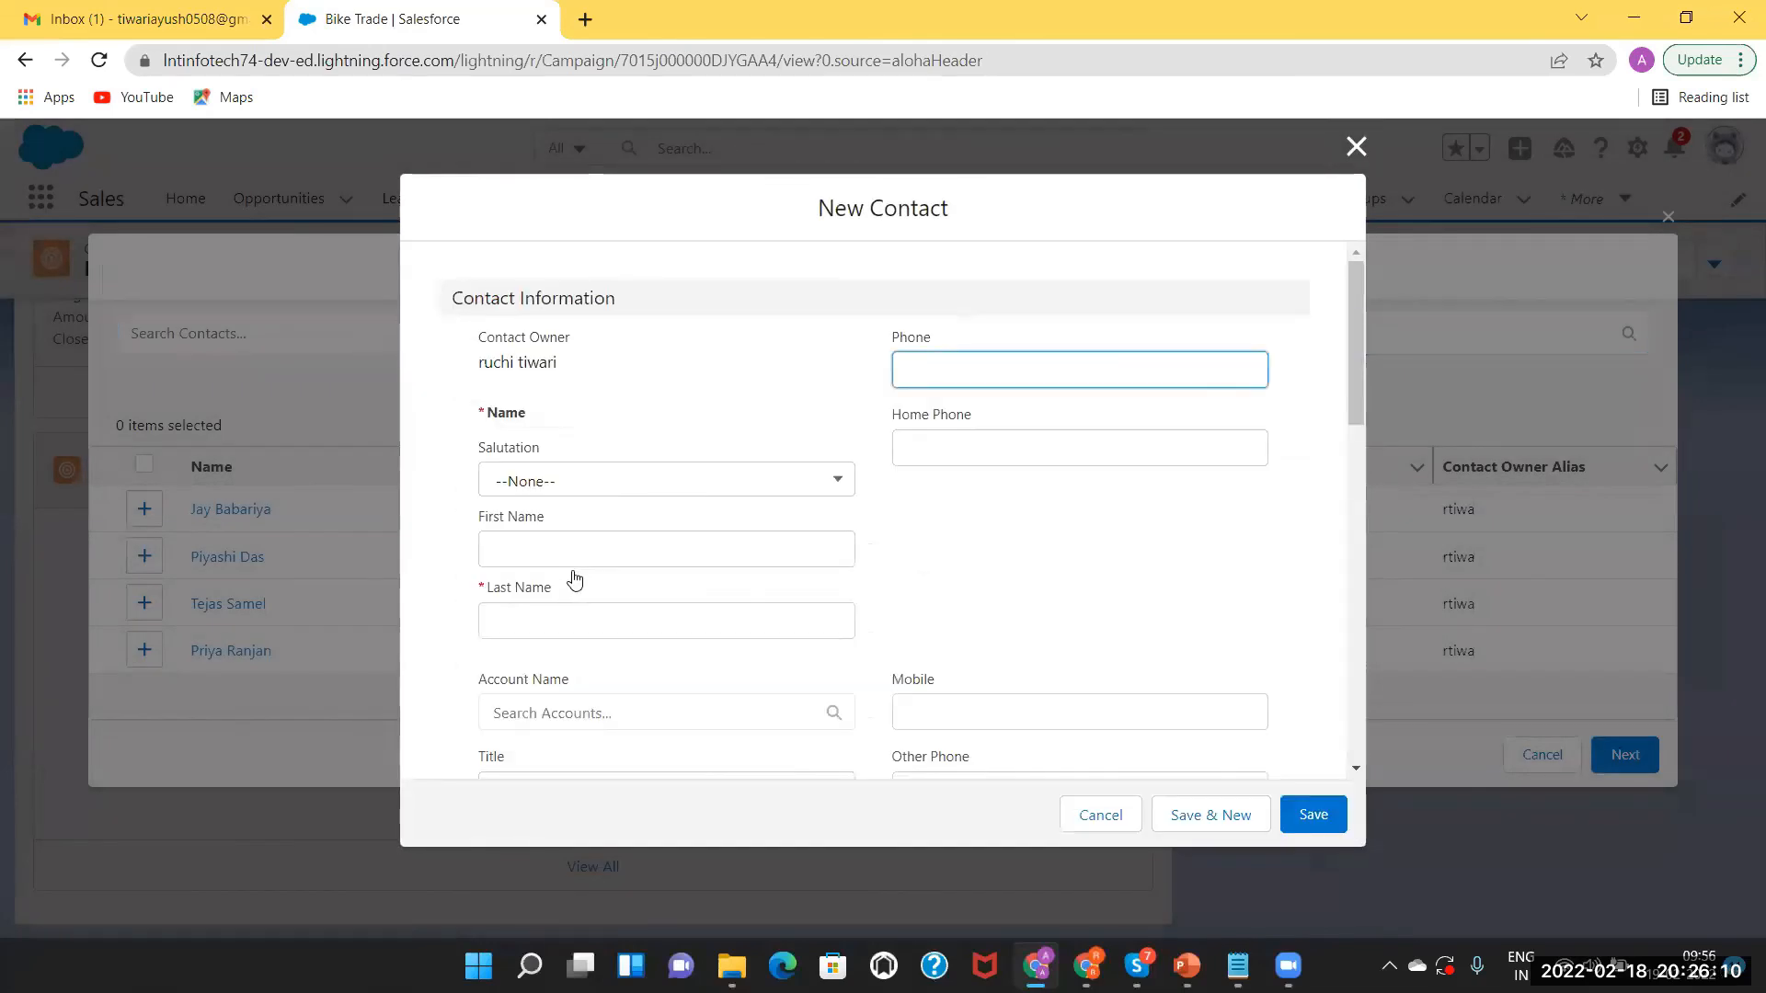
{"action": "left_click", "coordinate": [575, 479]}
{"action": "left_click", "coordinate": [539, 559]}
{"action": "left_click", "coordinate": [537, 551]}
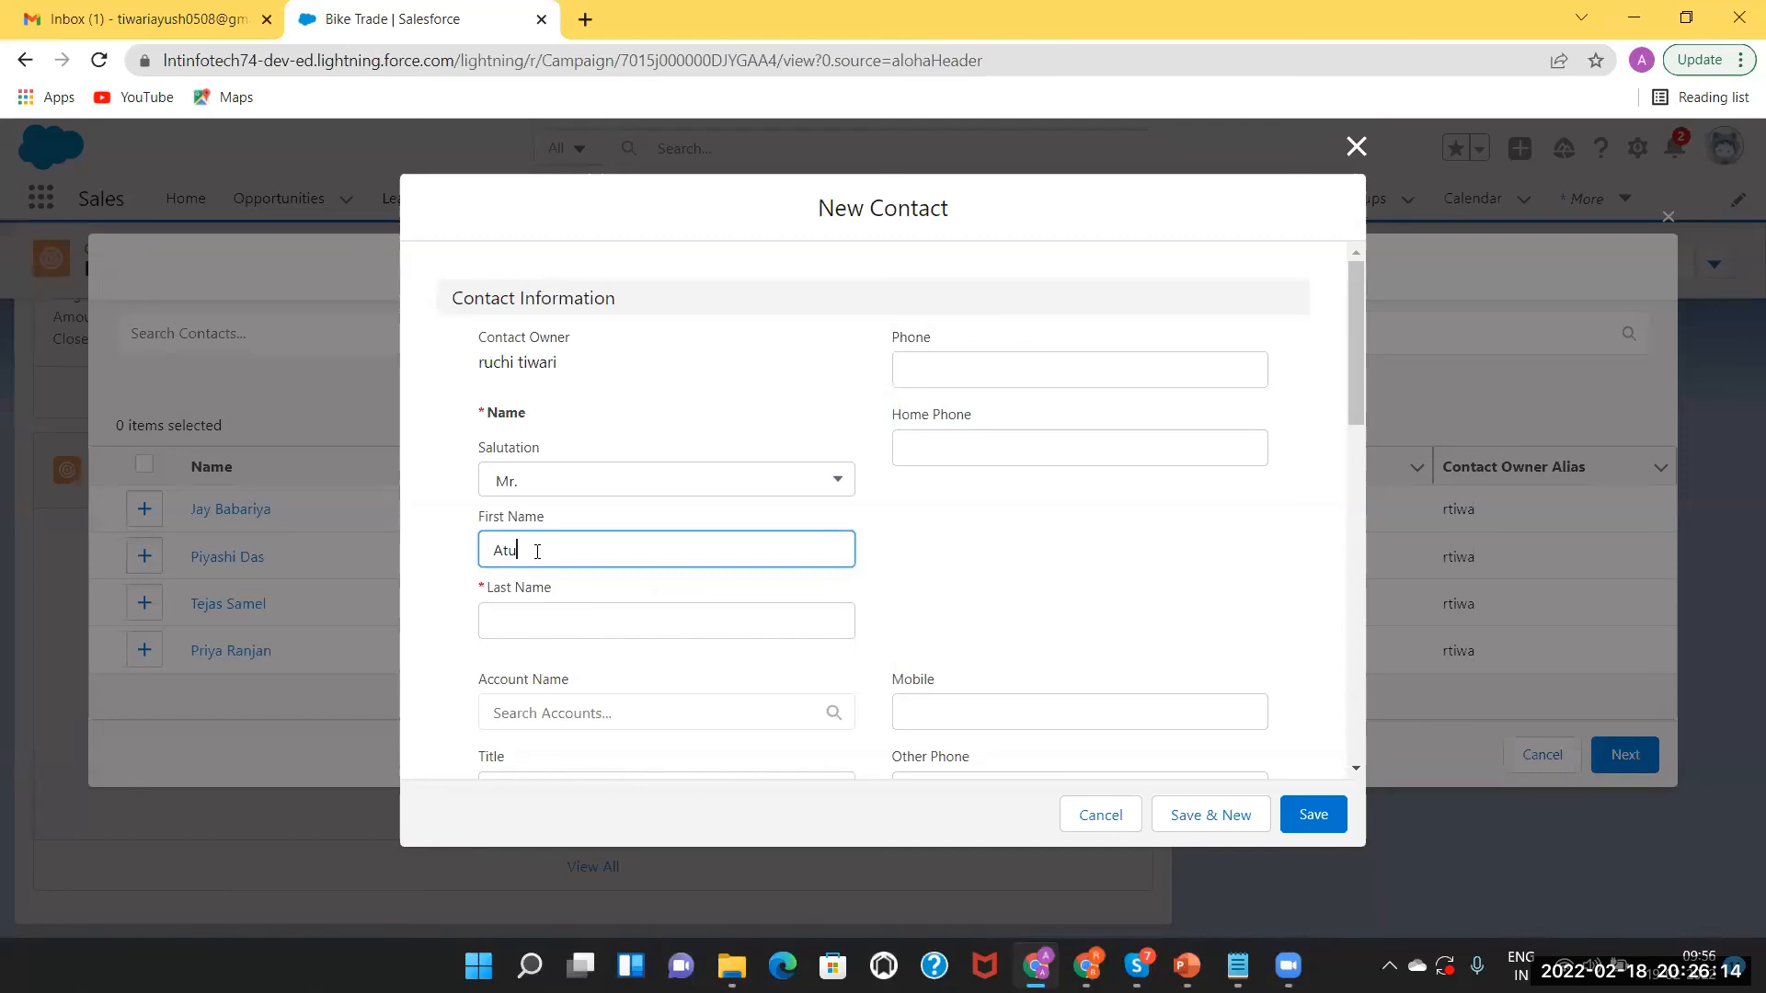
{"action": "left_click", "coordinate": [529, 626]}
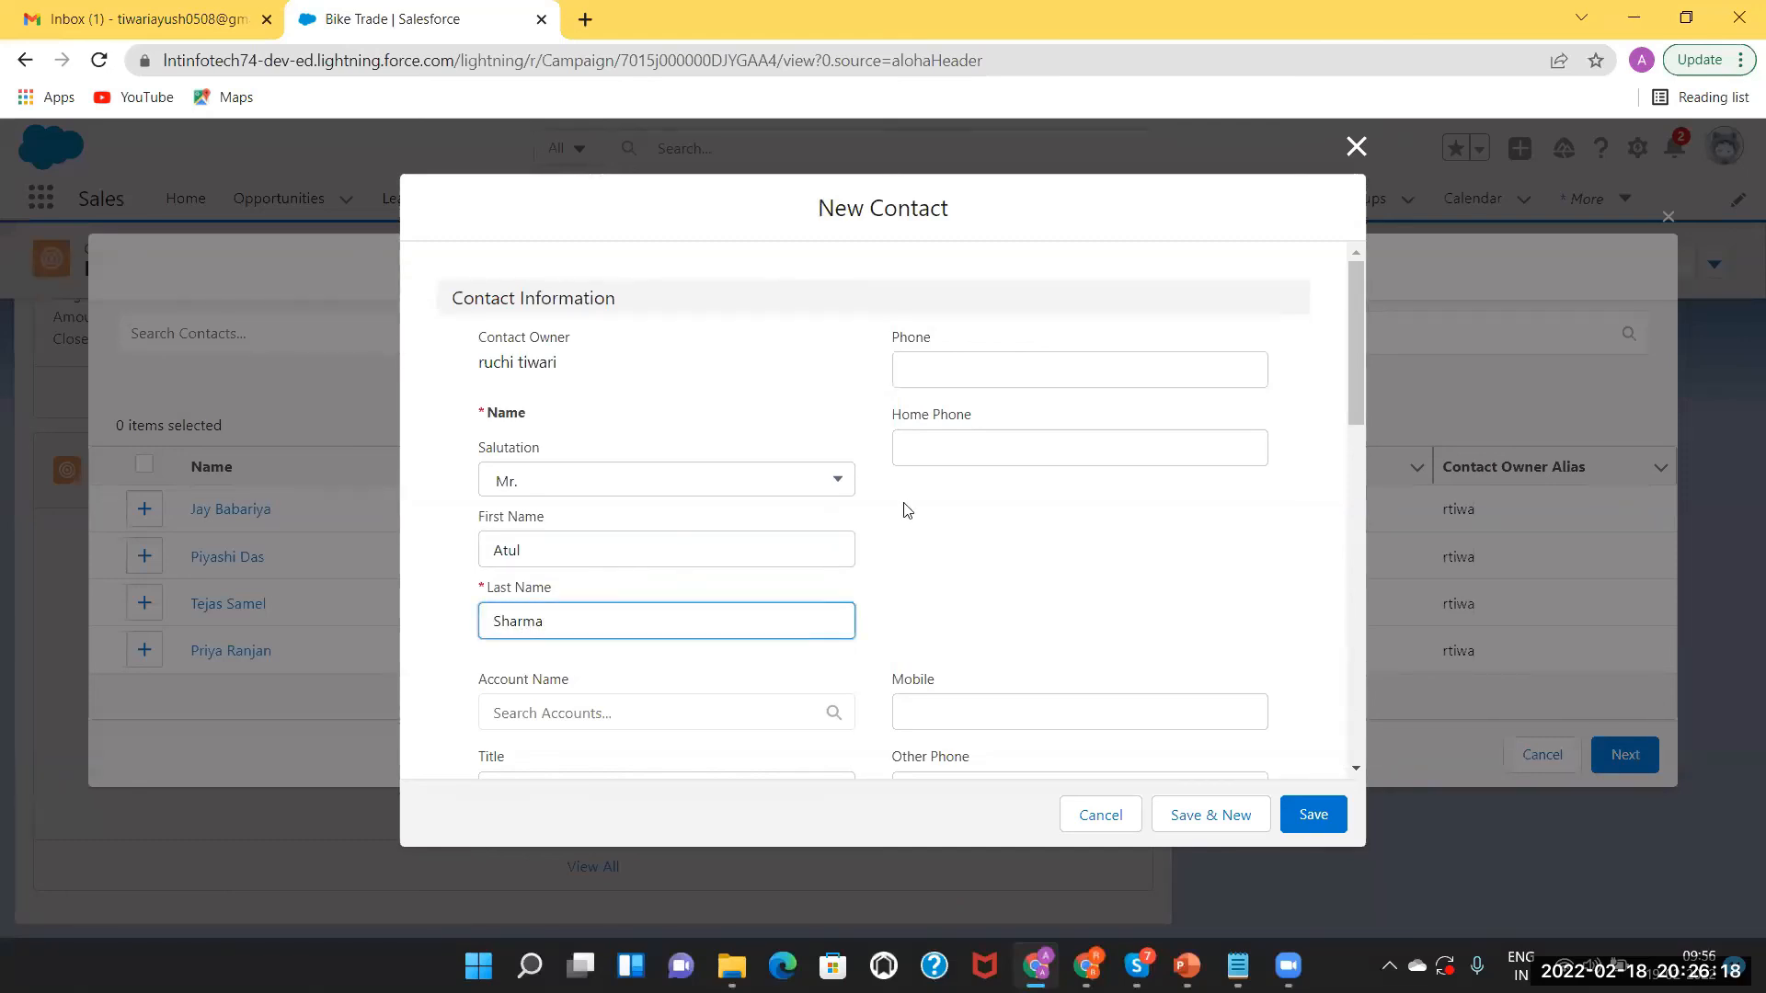
Set the contact's lead source to Web and save it, opening a fresh New Contact form.
{"action": "left_click", "coordinate": [1359, 370]}
{"action": "left_click_drag", "start_coordinate": [1357, 368], "coordinate": [1412, 432]}
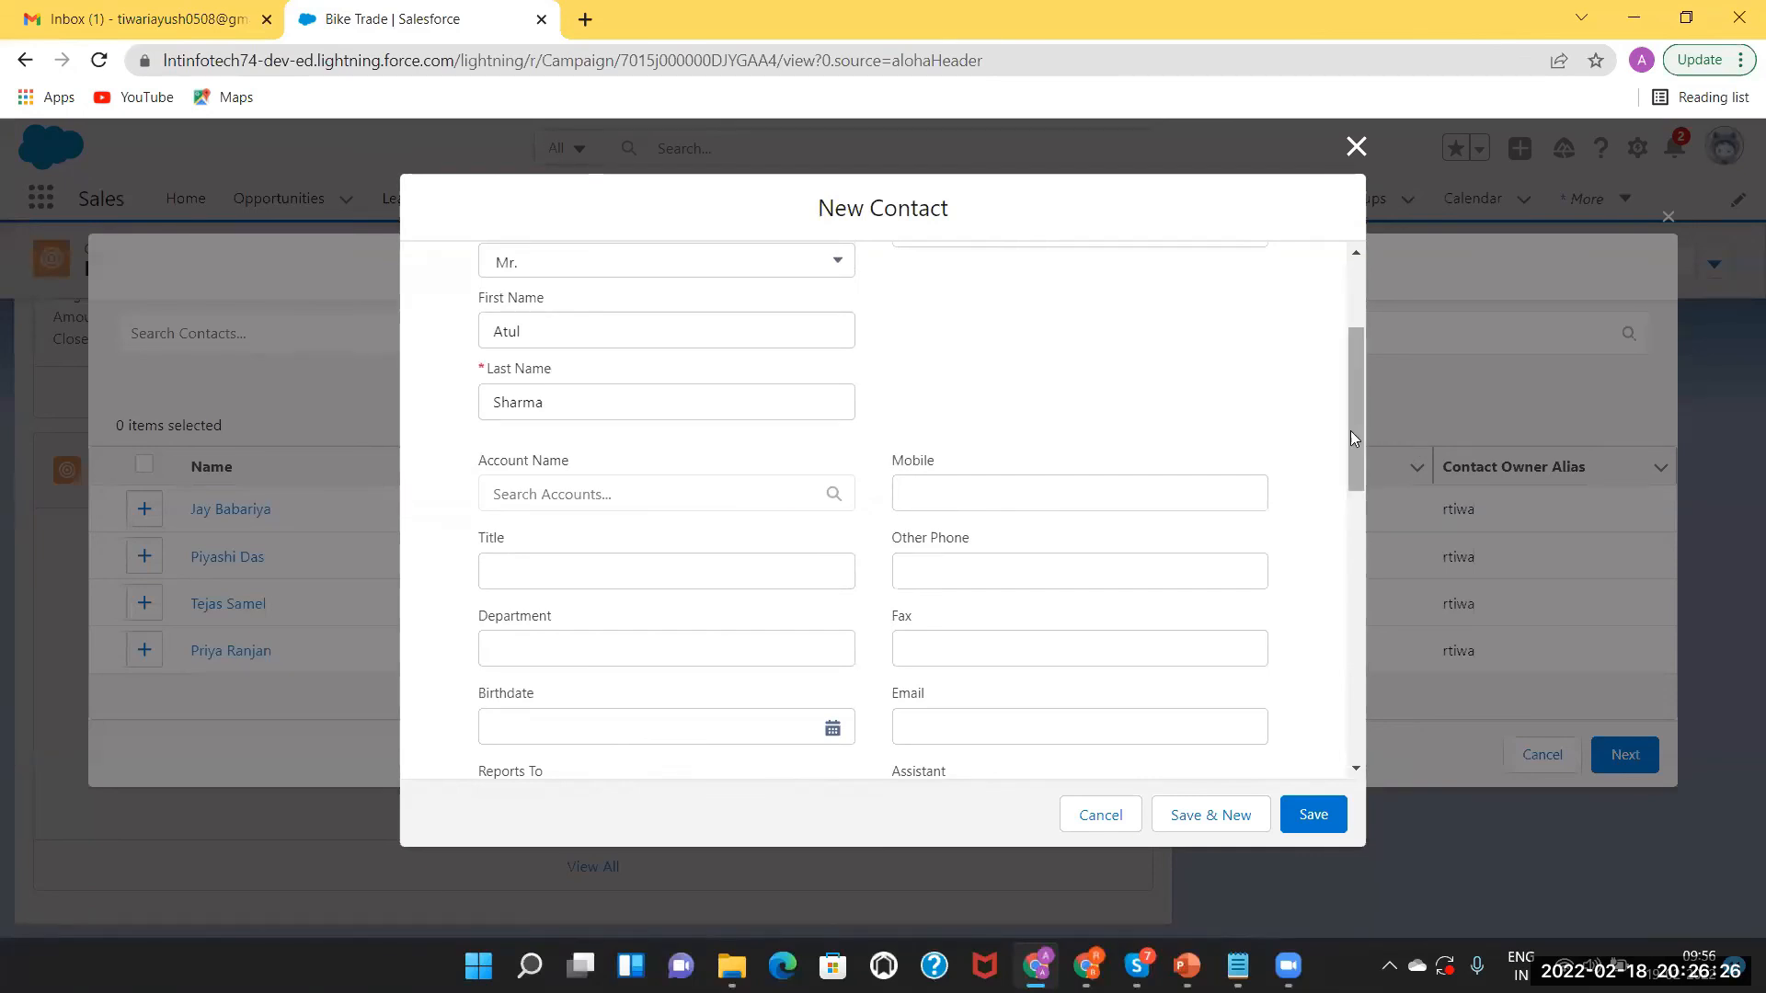
{"action": "left_click_drag", "start_coordinate": [1350, 428], "coordinate": [1357, 502]}
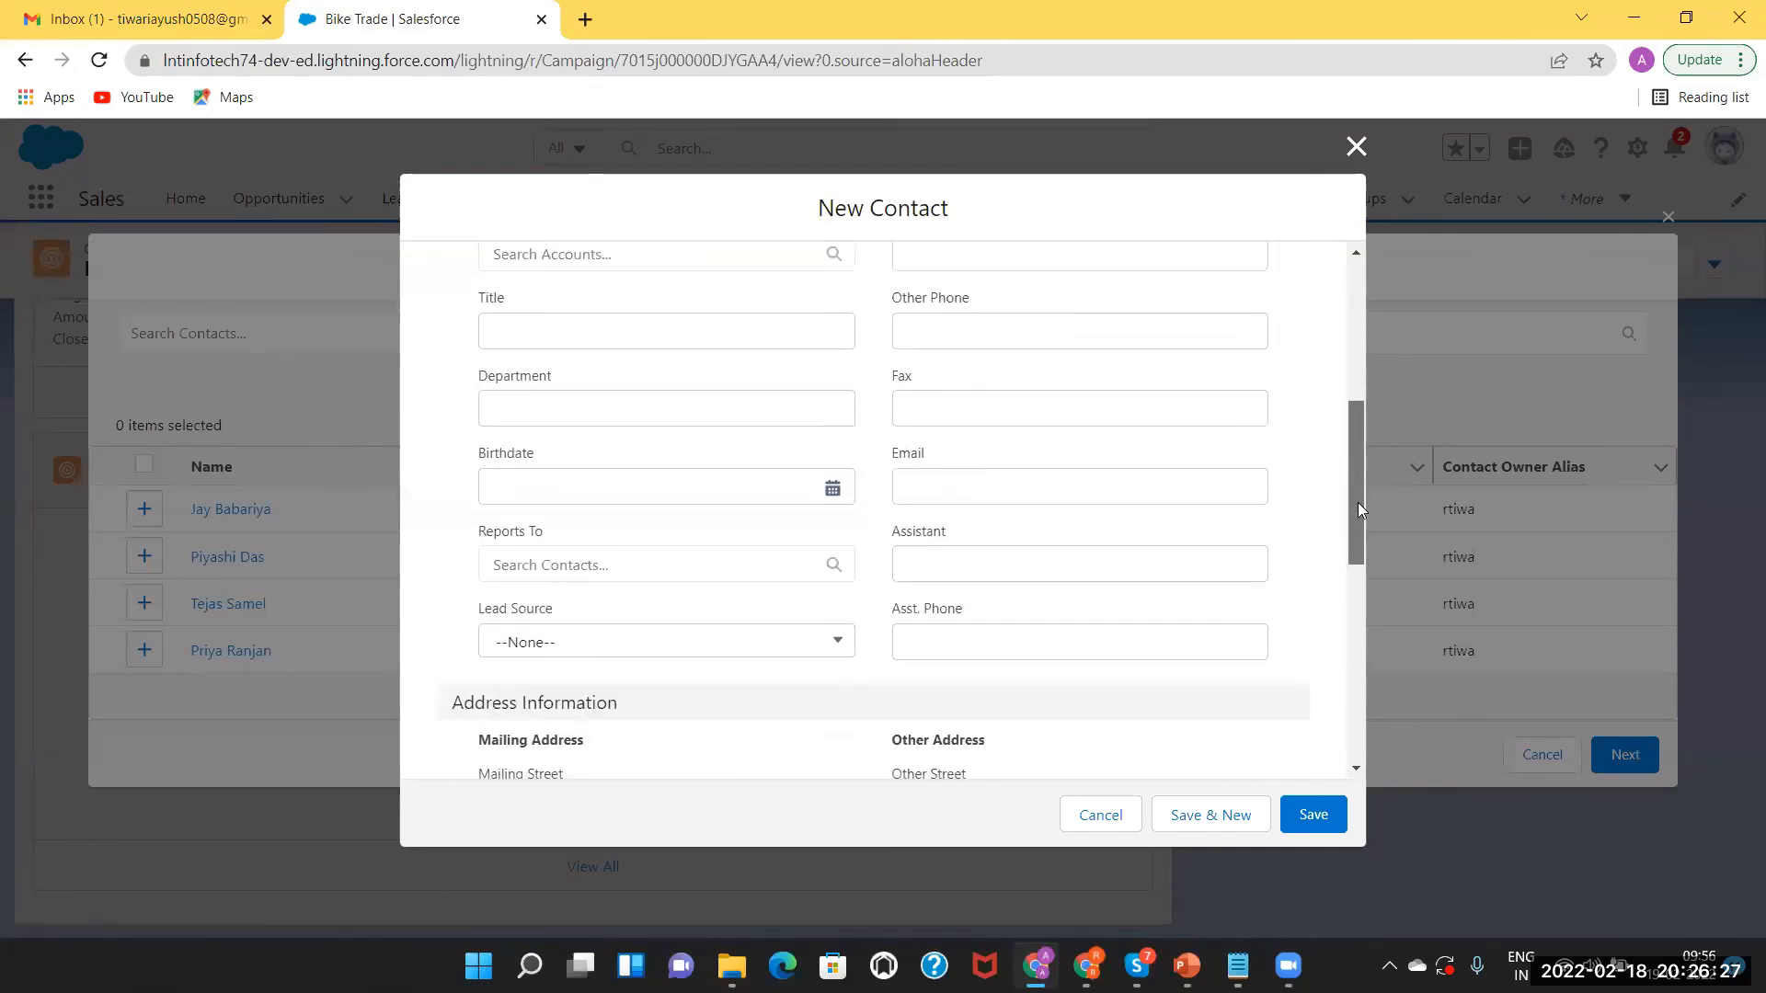
{"action": "left_click", "coordinate": [686, 642]}
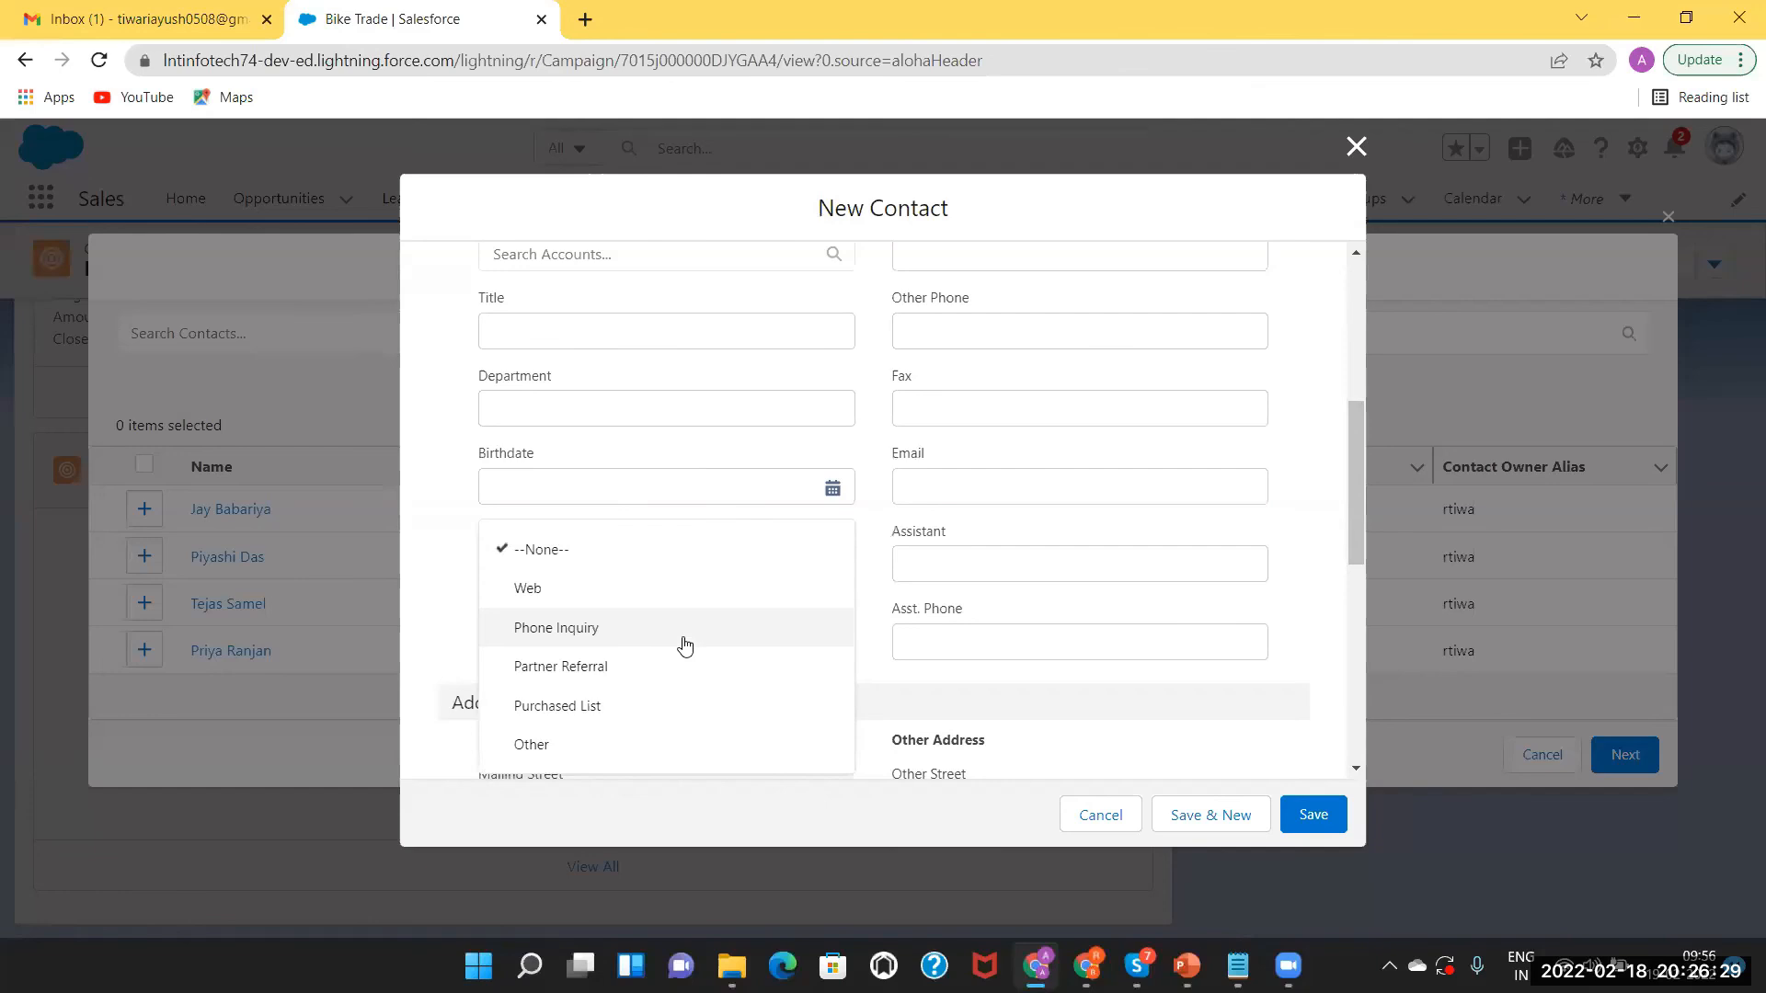
{"action": "left_click", "coordinate": [580, 590]}
{"action": "left_click_drag", "start_coordinate": [1350, 521], "coordinate": [1383, 734]}
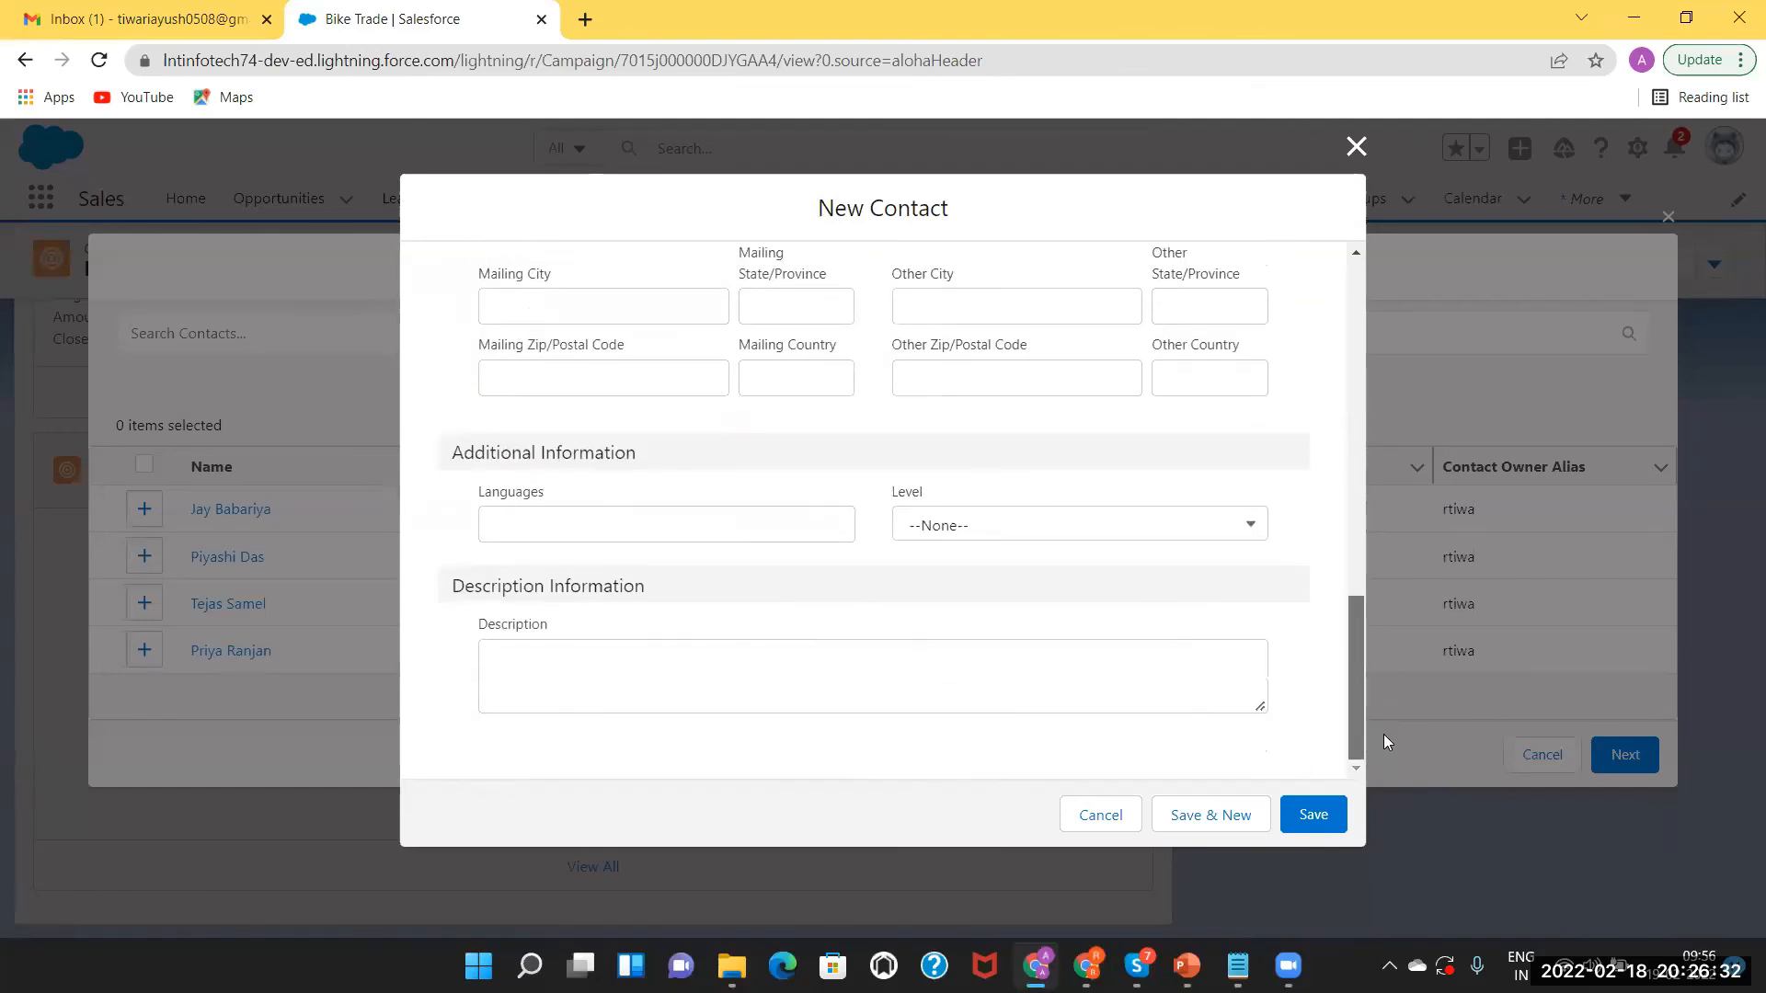
{"action": "left_click", "coordinate": [1237, 825]}
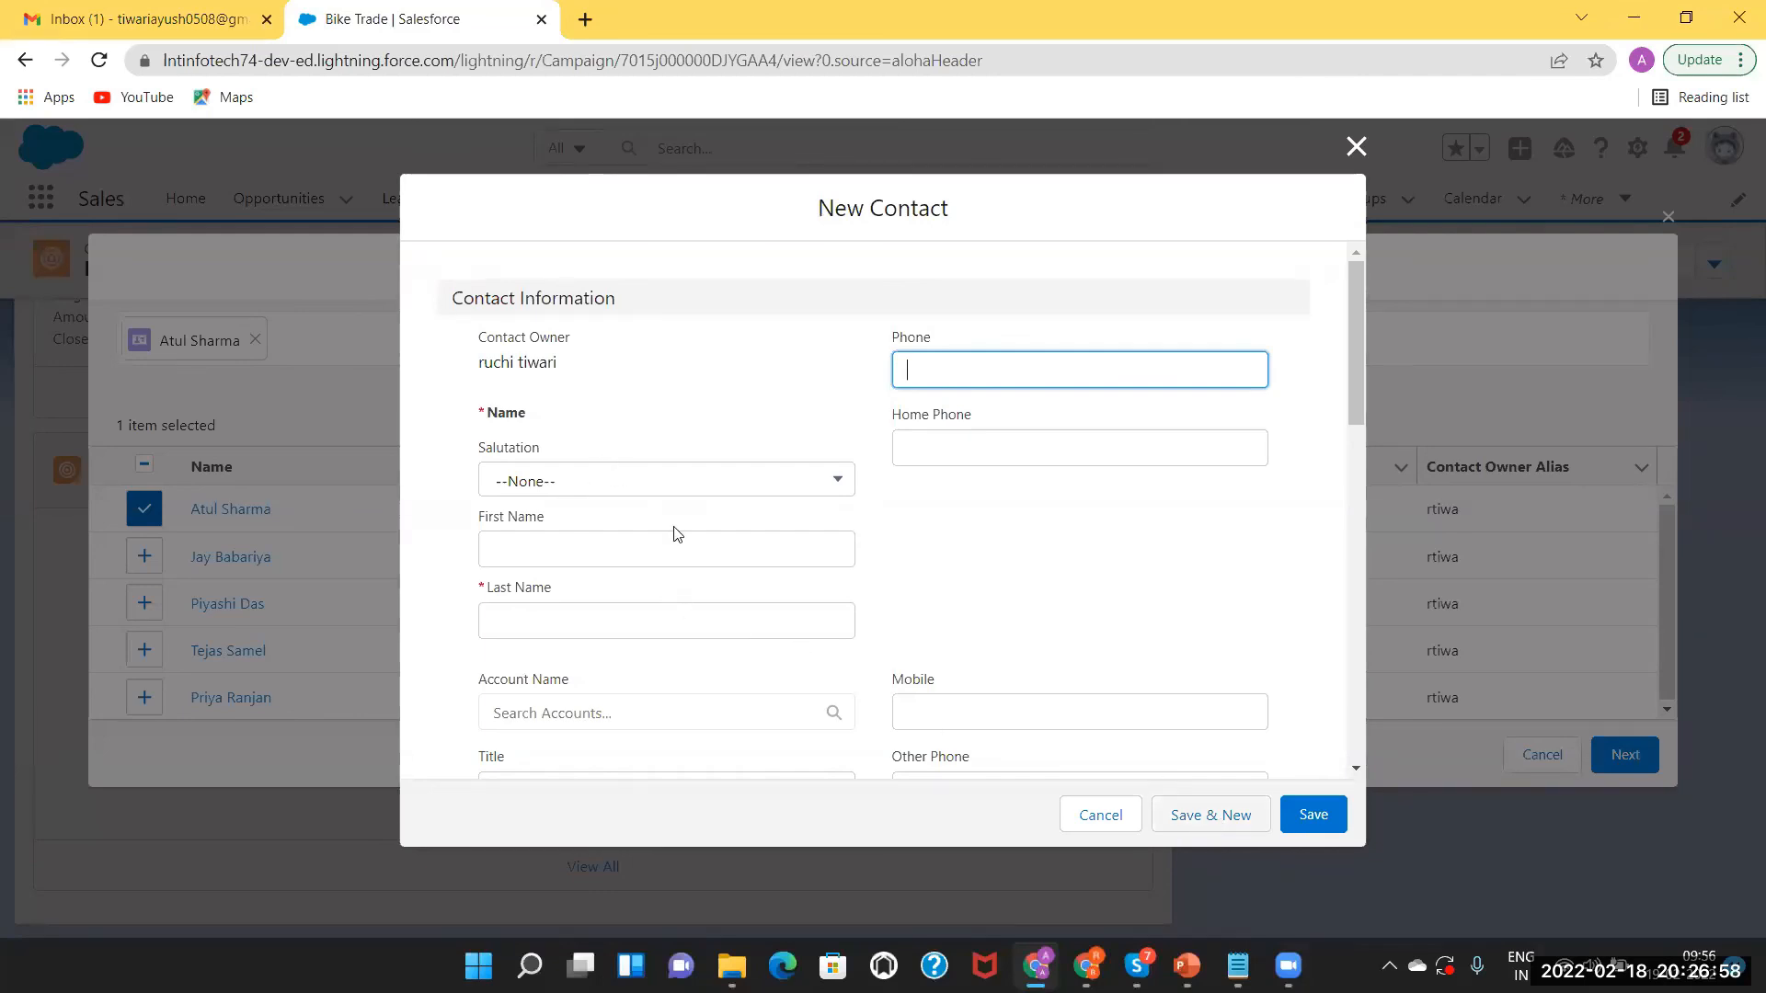
Save a second contact with salutation Ms. and her first and last name, then continue with both.
{"action": "left_click", "coordinate": [582, 478]}
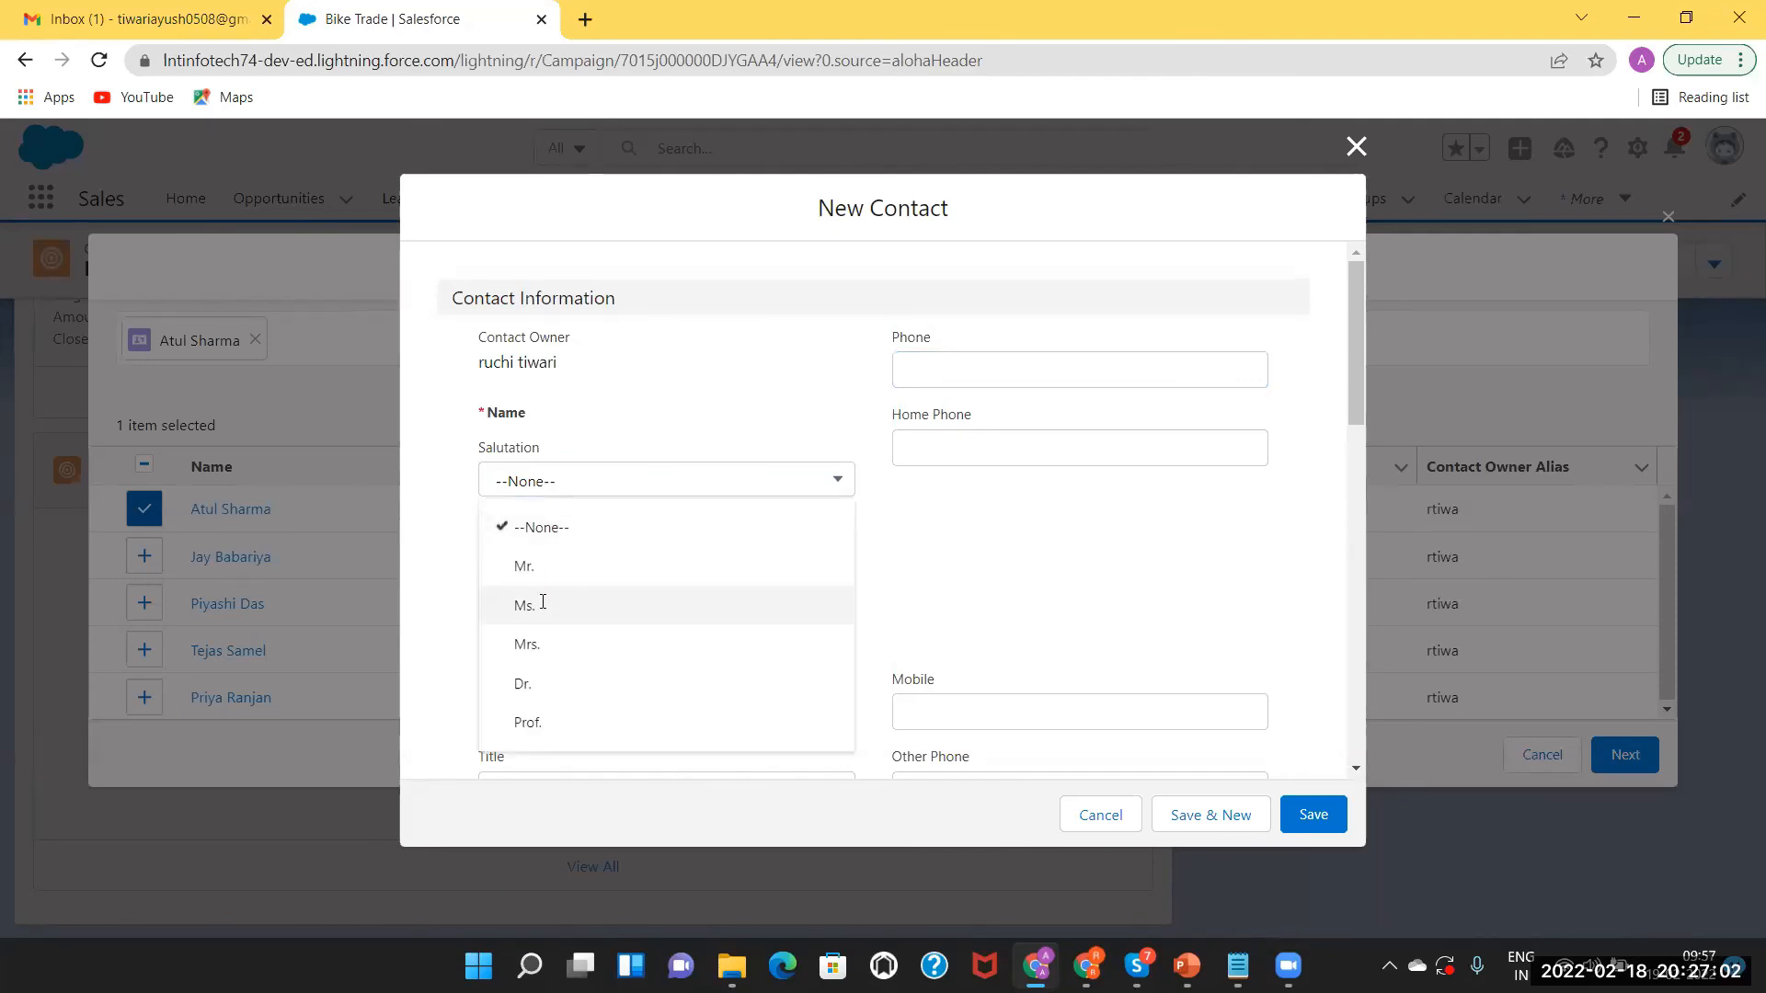
{"action": "key", "text": "Return"}
{"action": "left_click", "coordinate": [519, 550]}
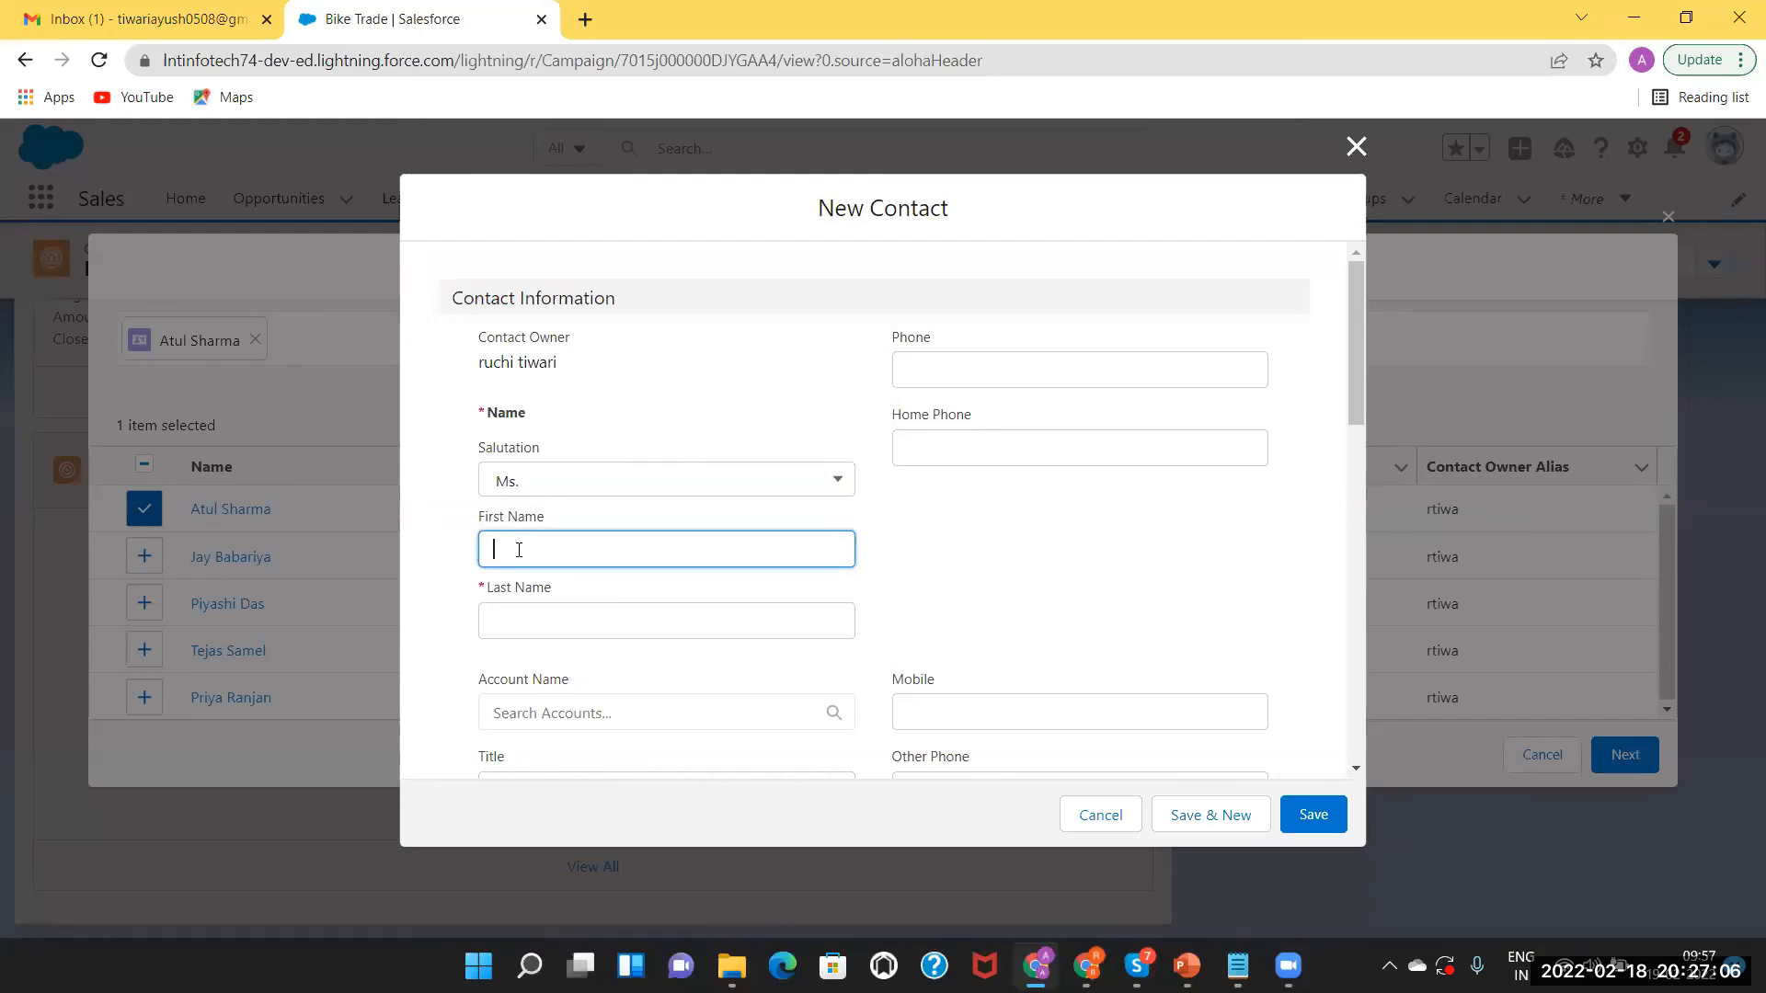
{"action": "left_click", "coordinate": [524, 630]}
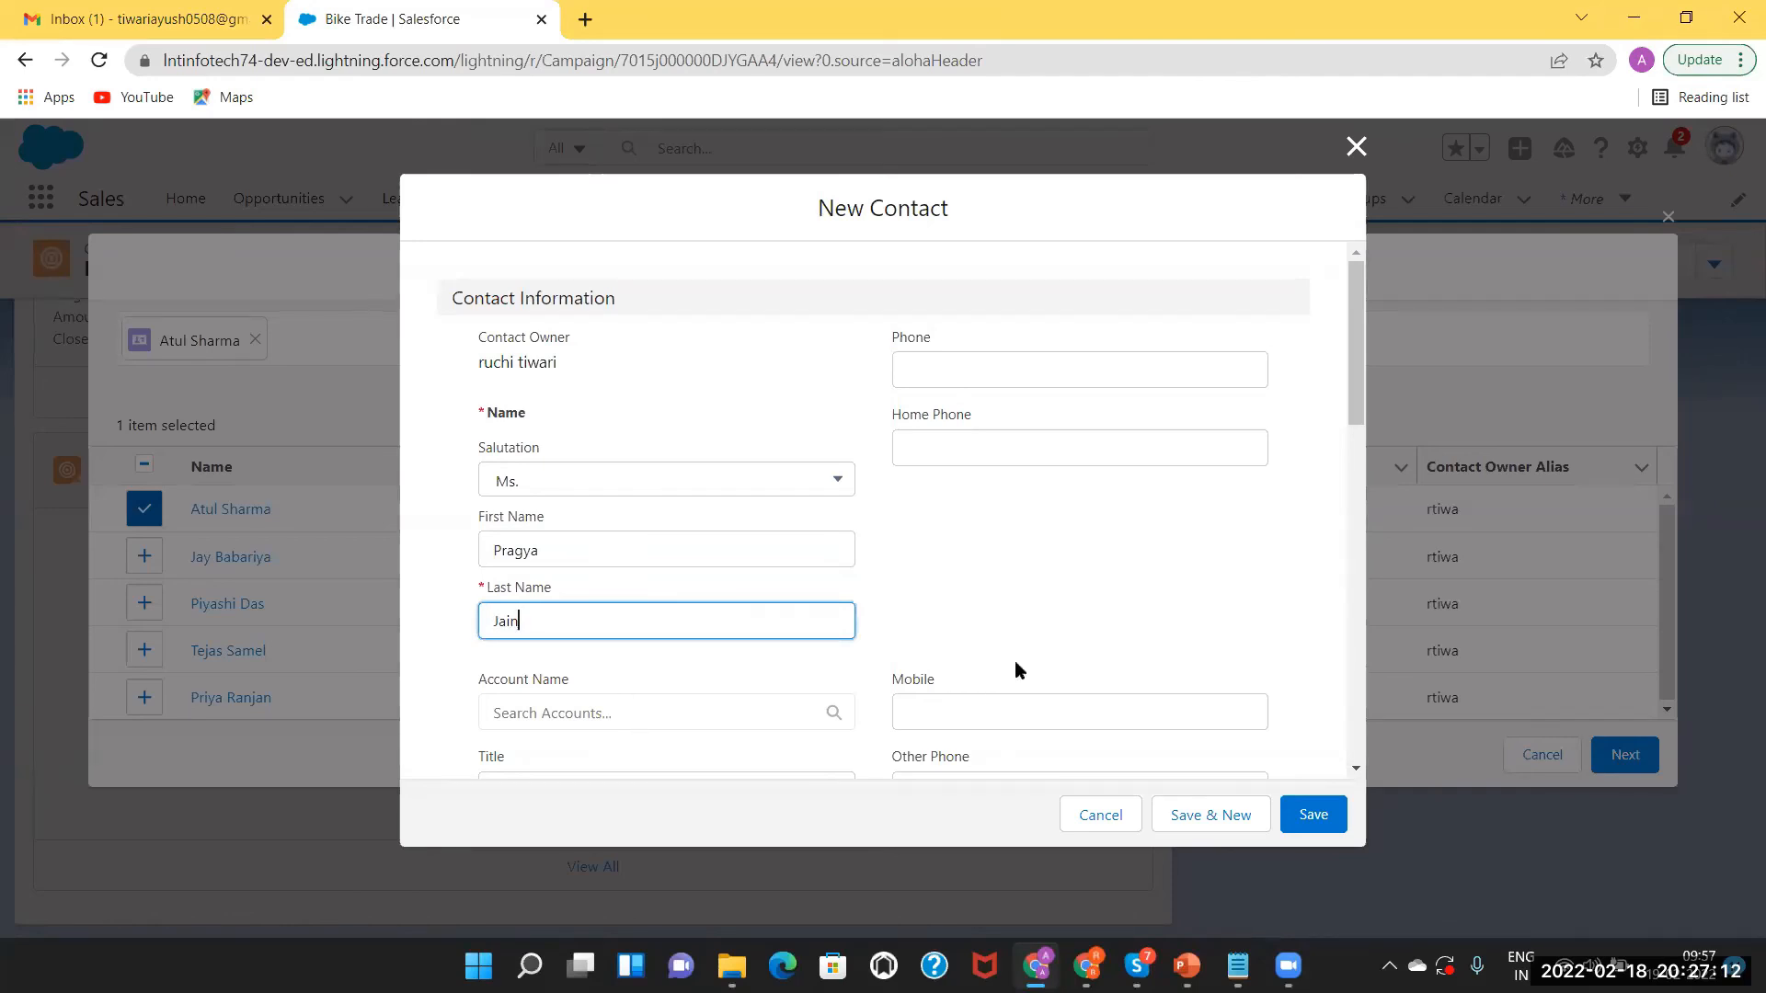
{"action": "left_click_drag", "start_coordinate": [1352, 401], "coordinate": [1382, 793]}
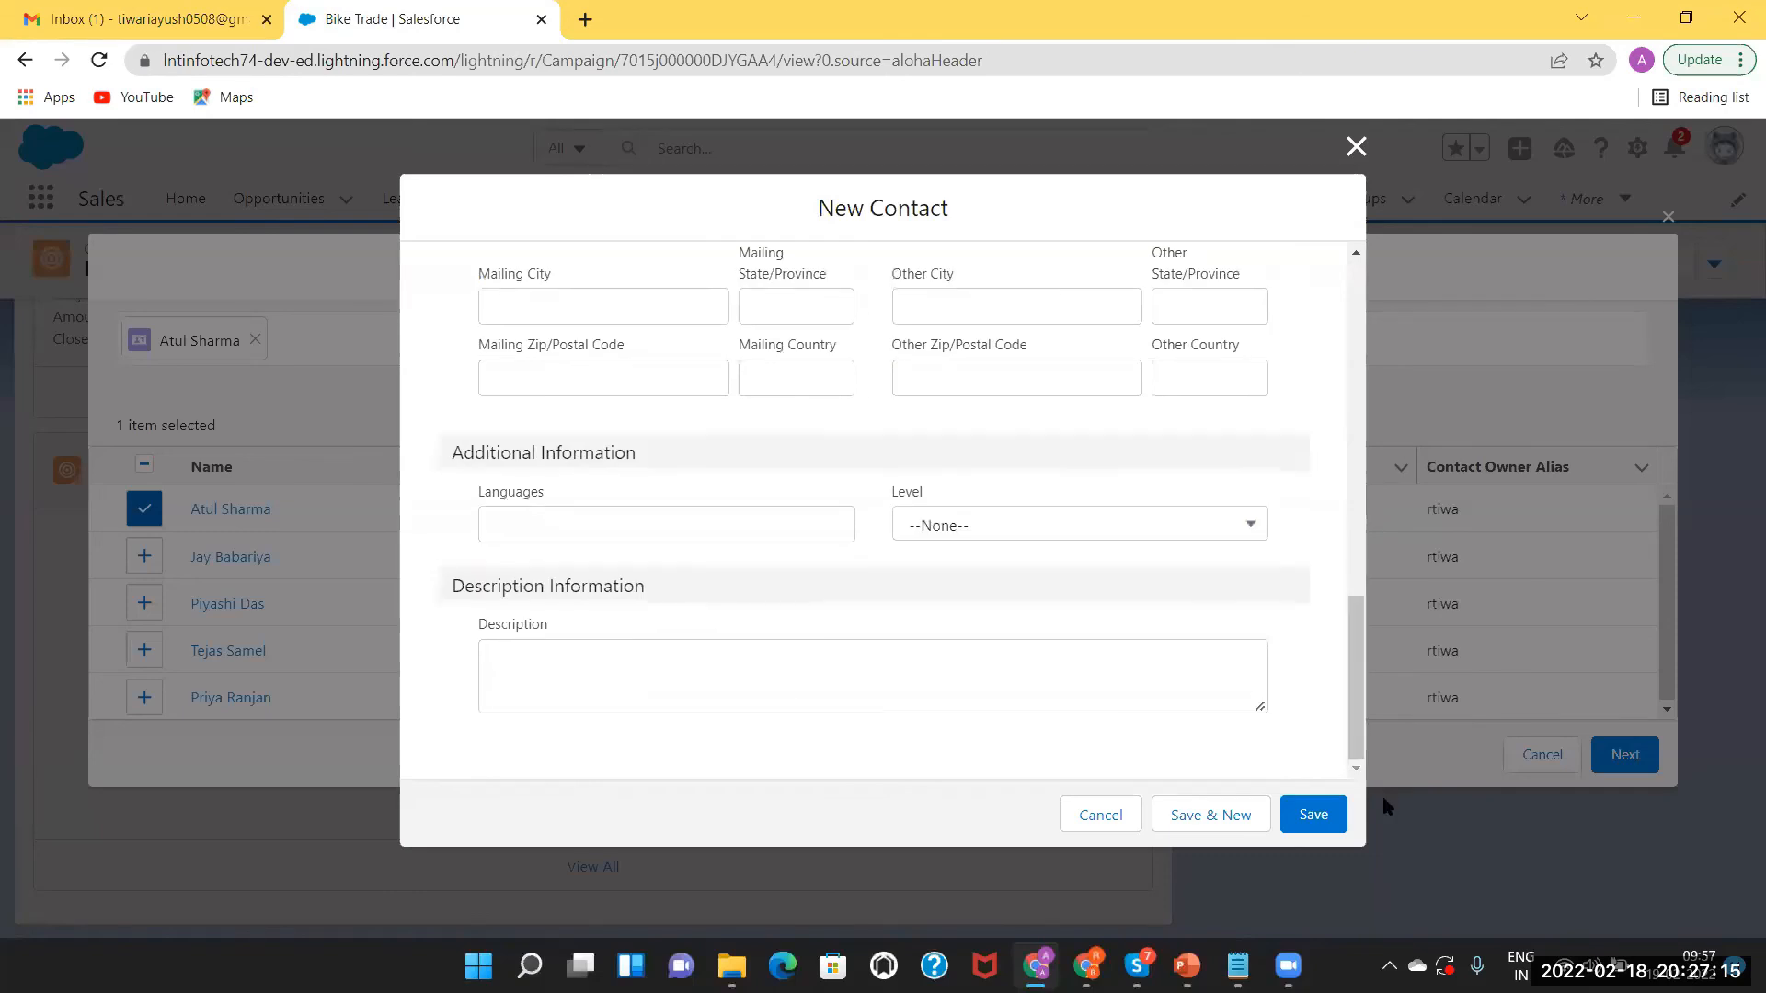
{"action": "left_click", "coordinate": [1291, 816]}
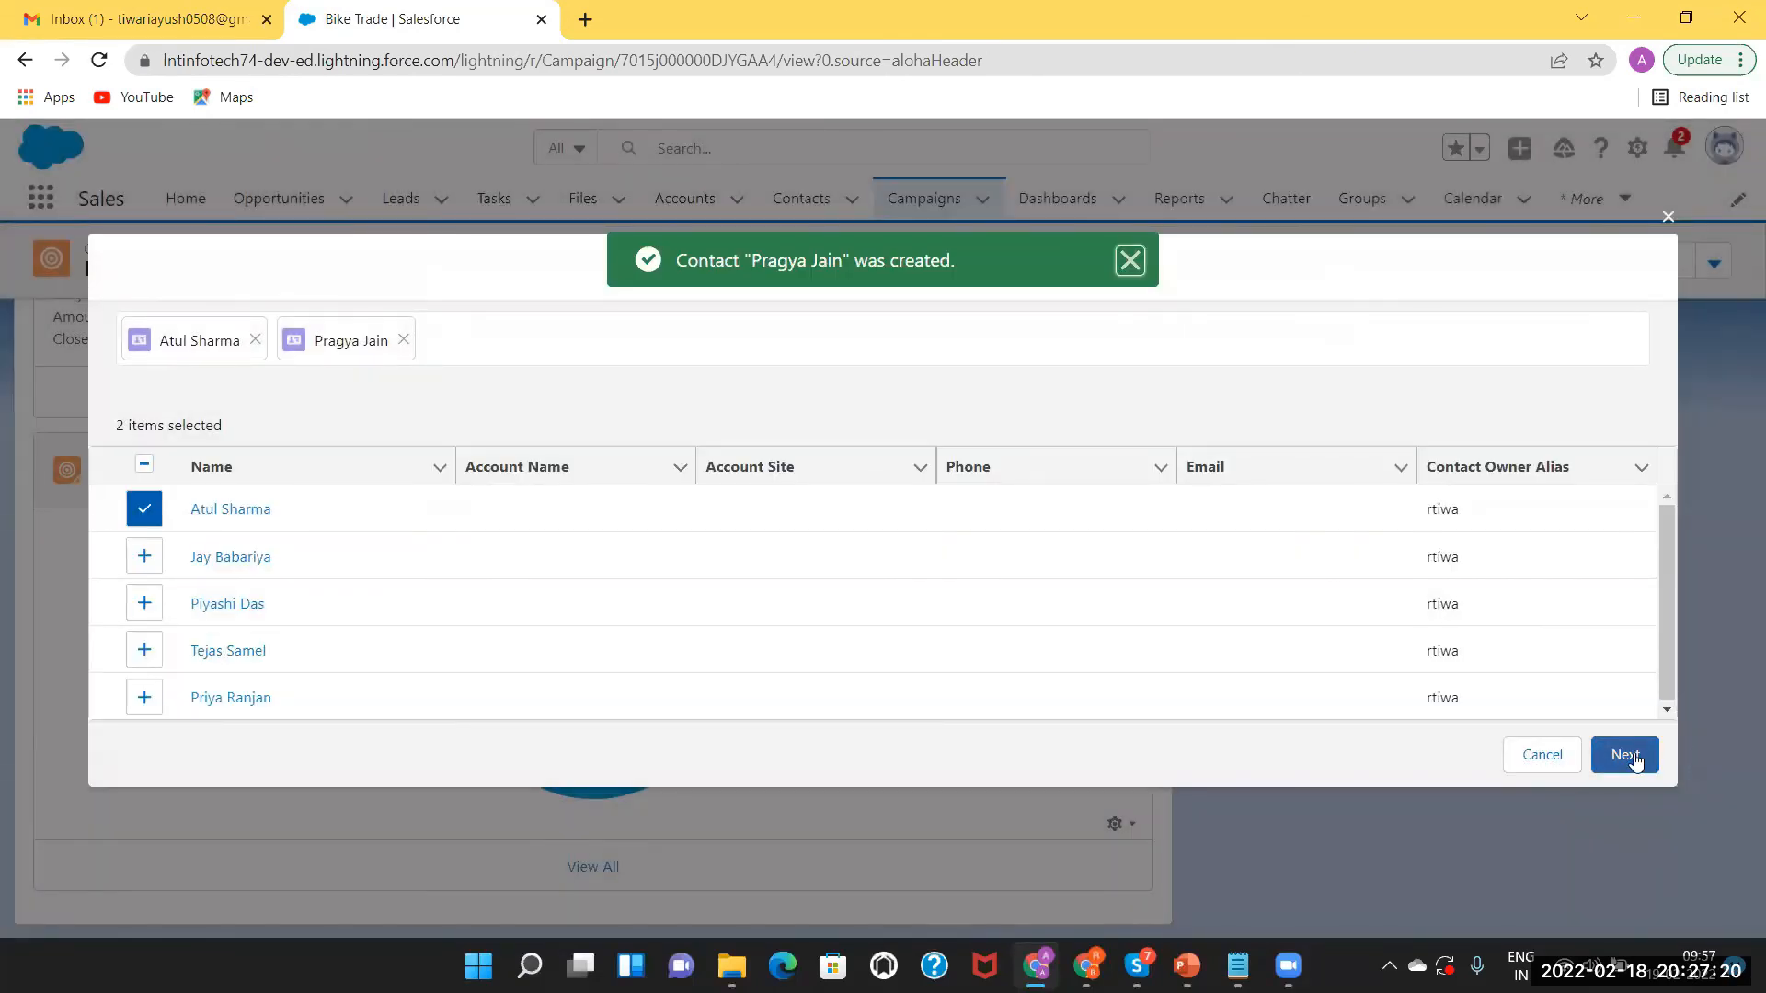
{"action": "left_click", "coordinate": [1625, 755]}
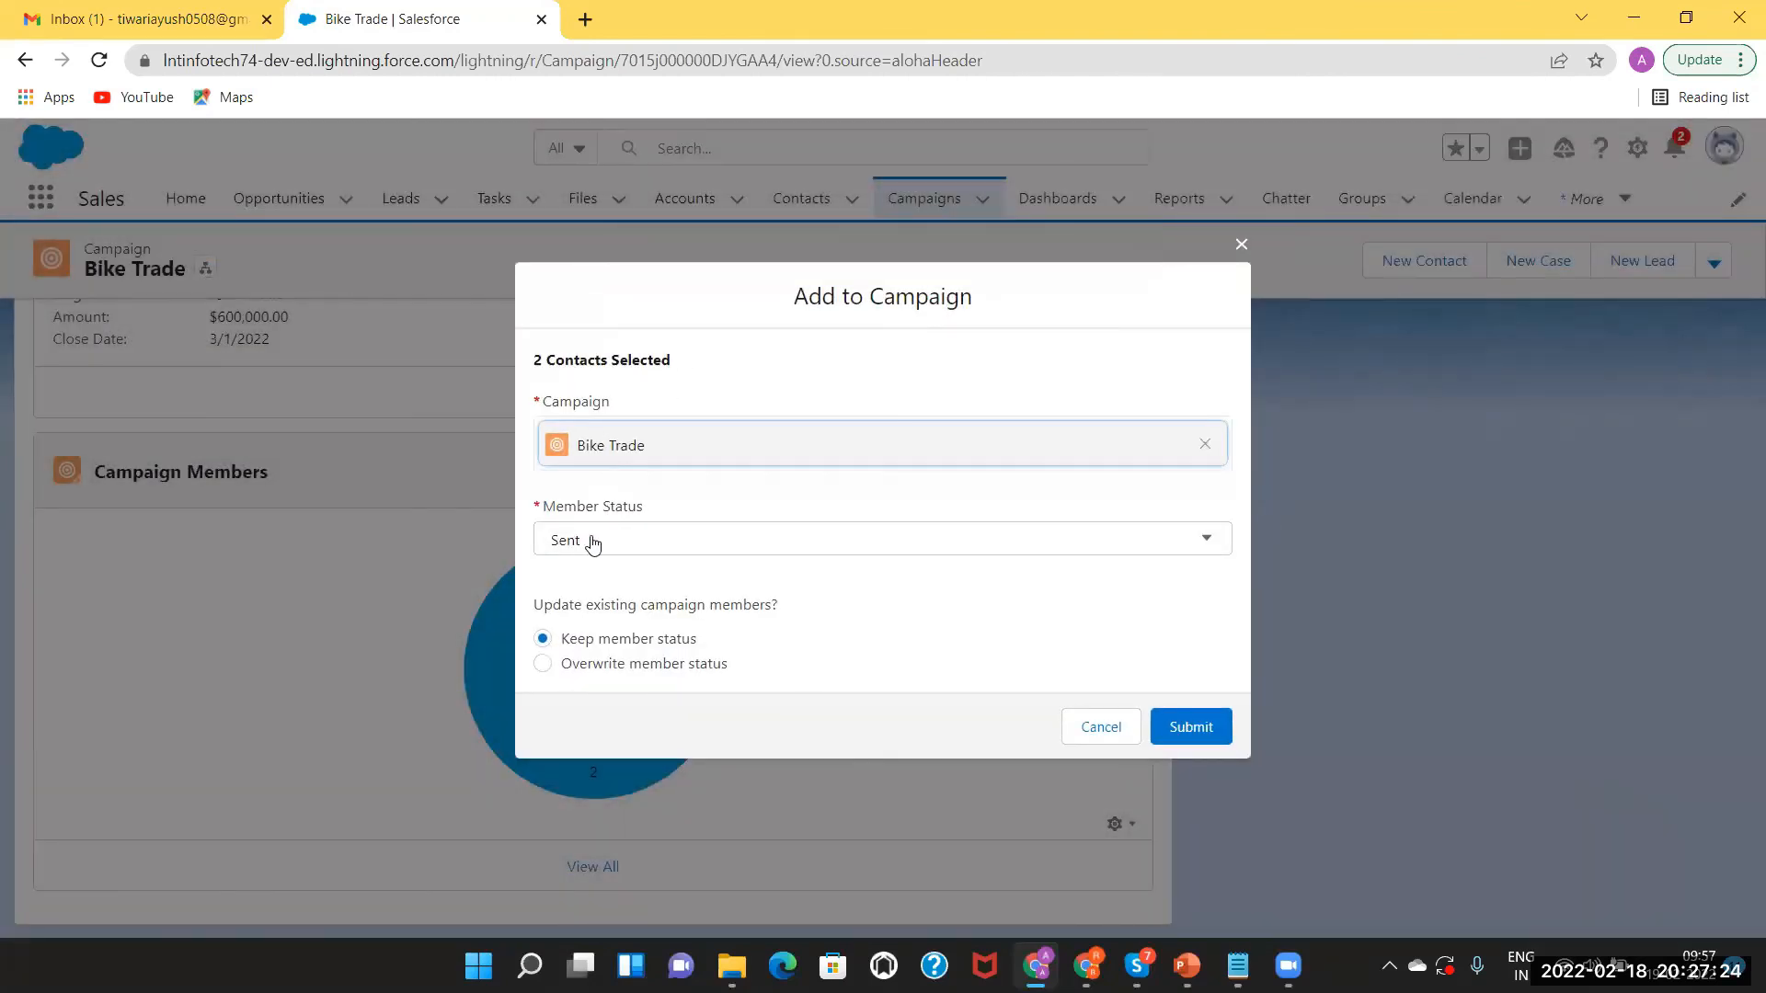
Submit both contacts to Bike Trade as Sent and view all four campaign members.
{"action": "left_click", "coordinate": [652, 550]}
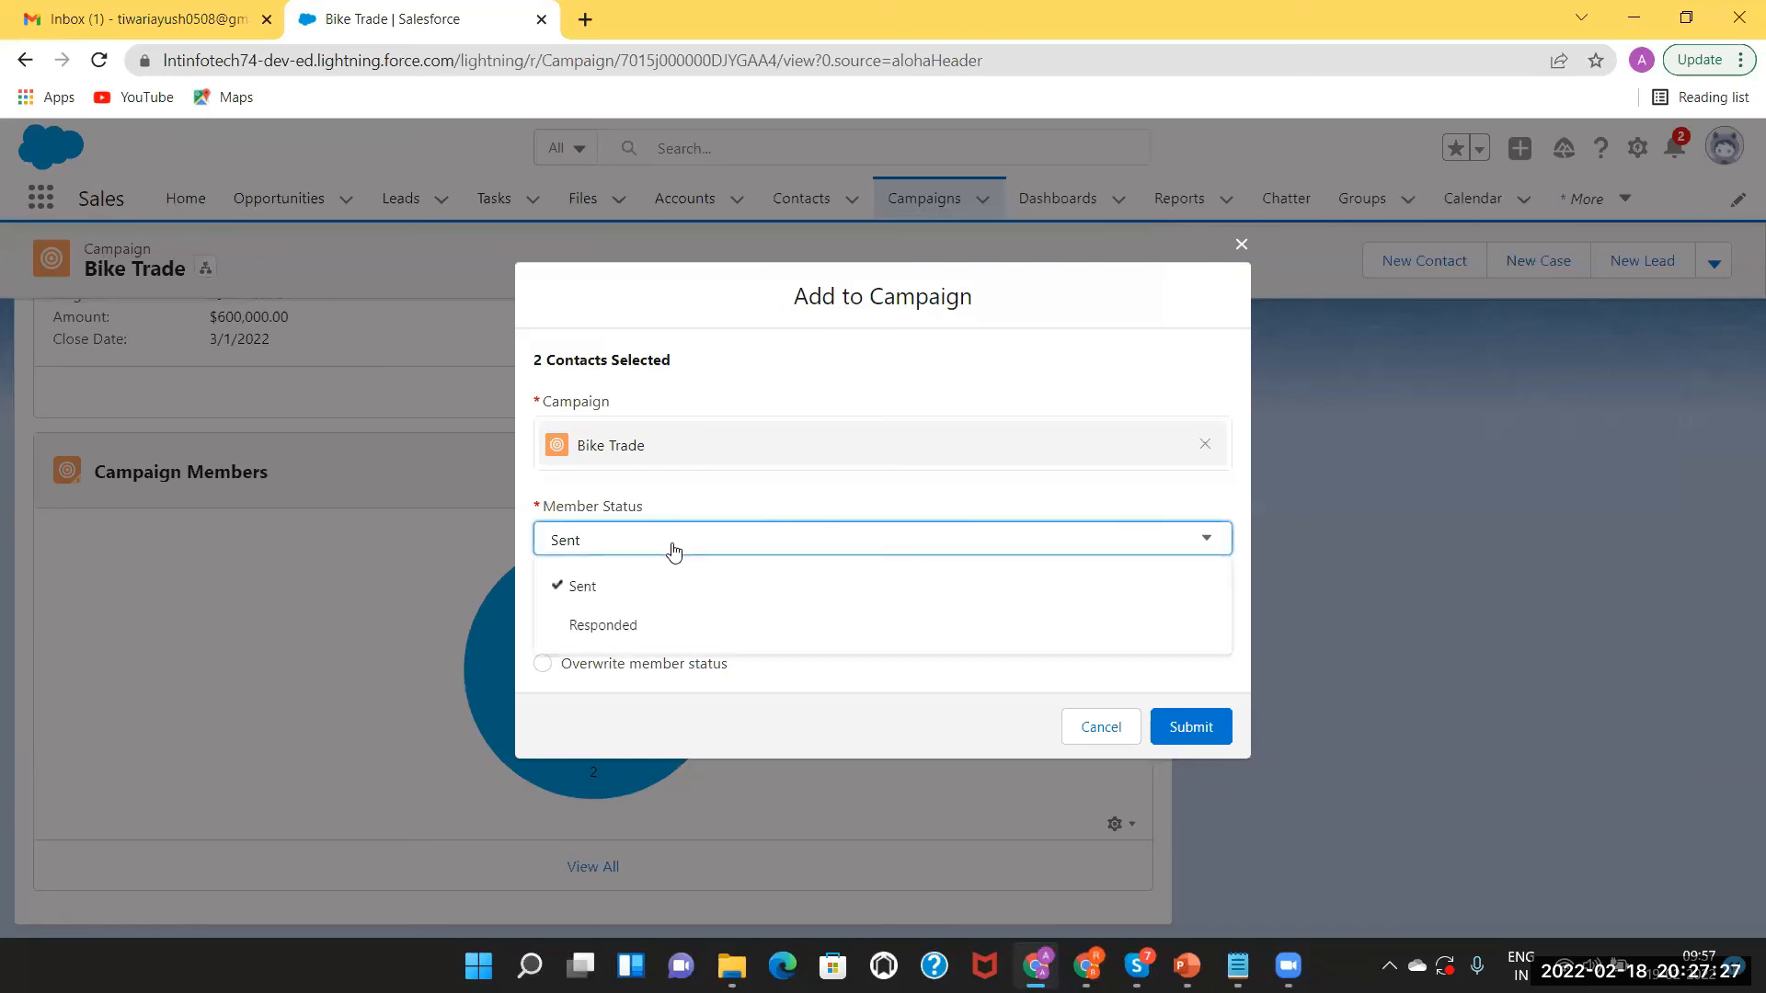
{"action": "left_click", "coordinate": [743, 495]}
{"action": "left_click", "coordinate": [1205, 724]}
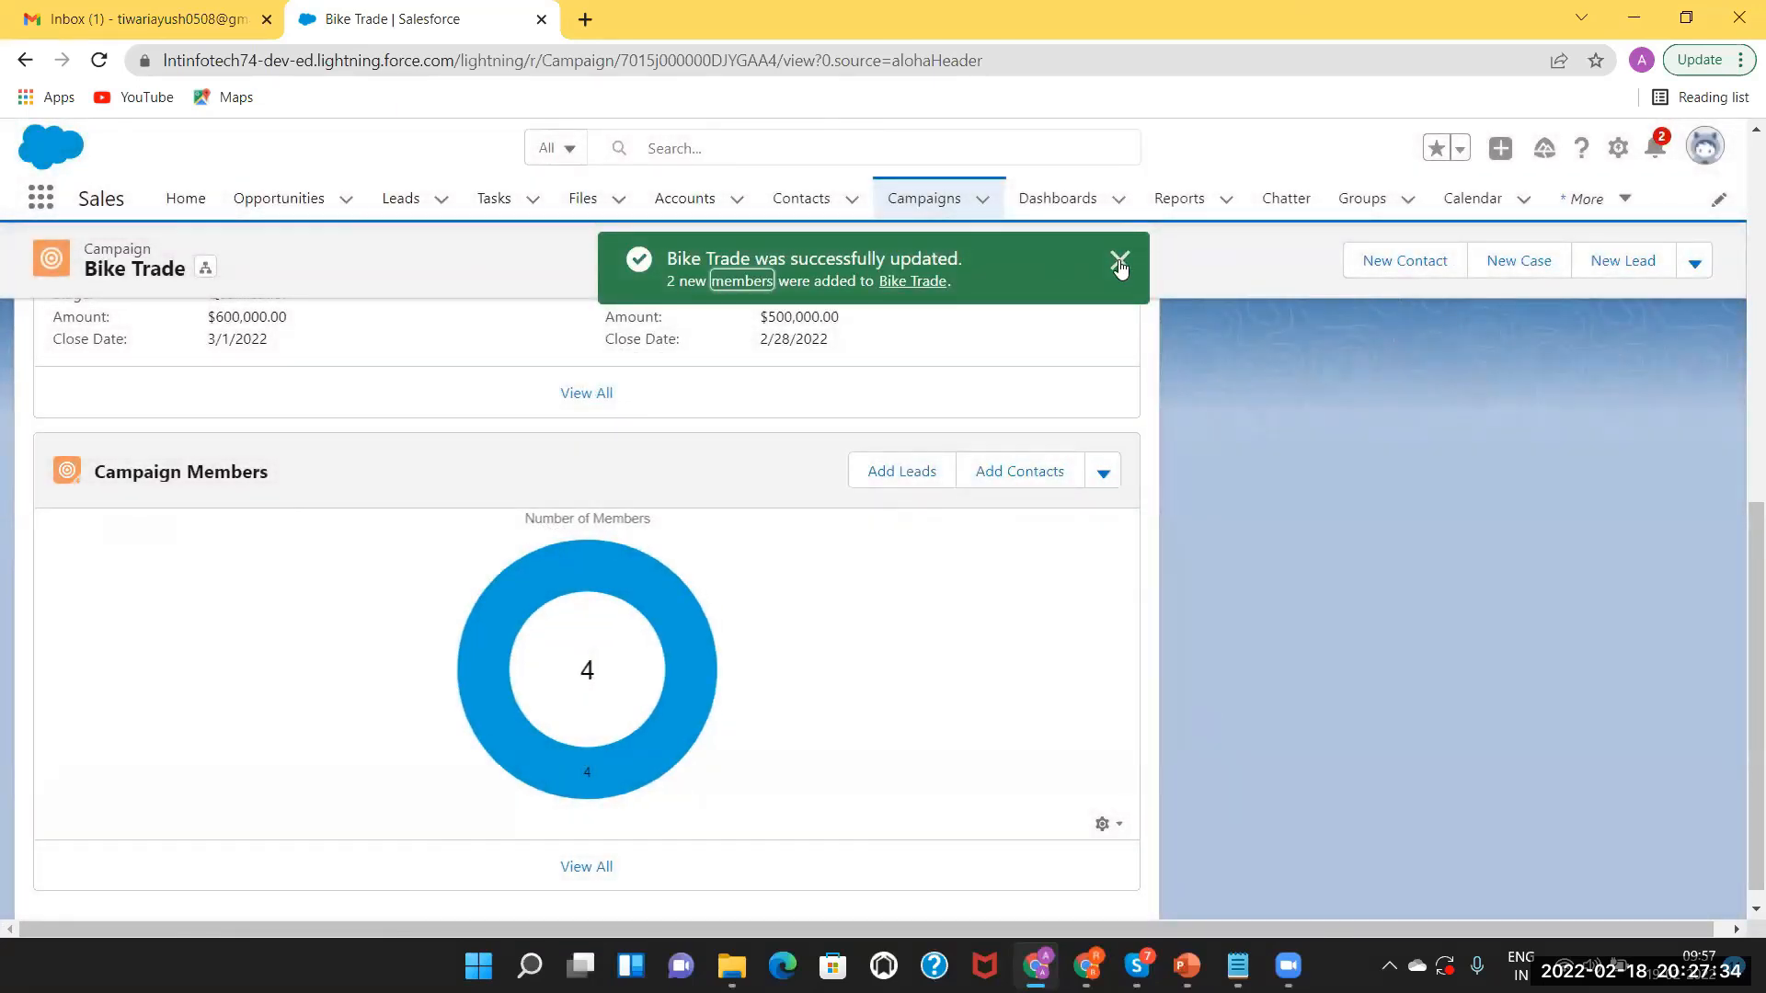
{"action": "left_click", "coordinate": [1120, 260]}
{"action": "mouse_move", "coordinate": [554, 626]}
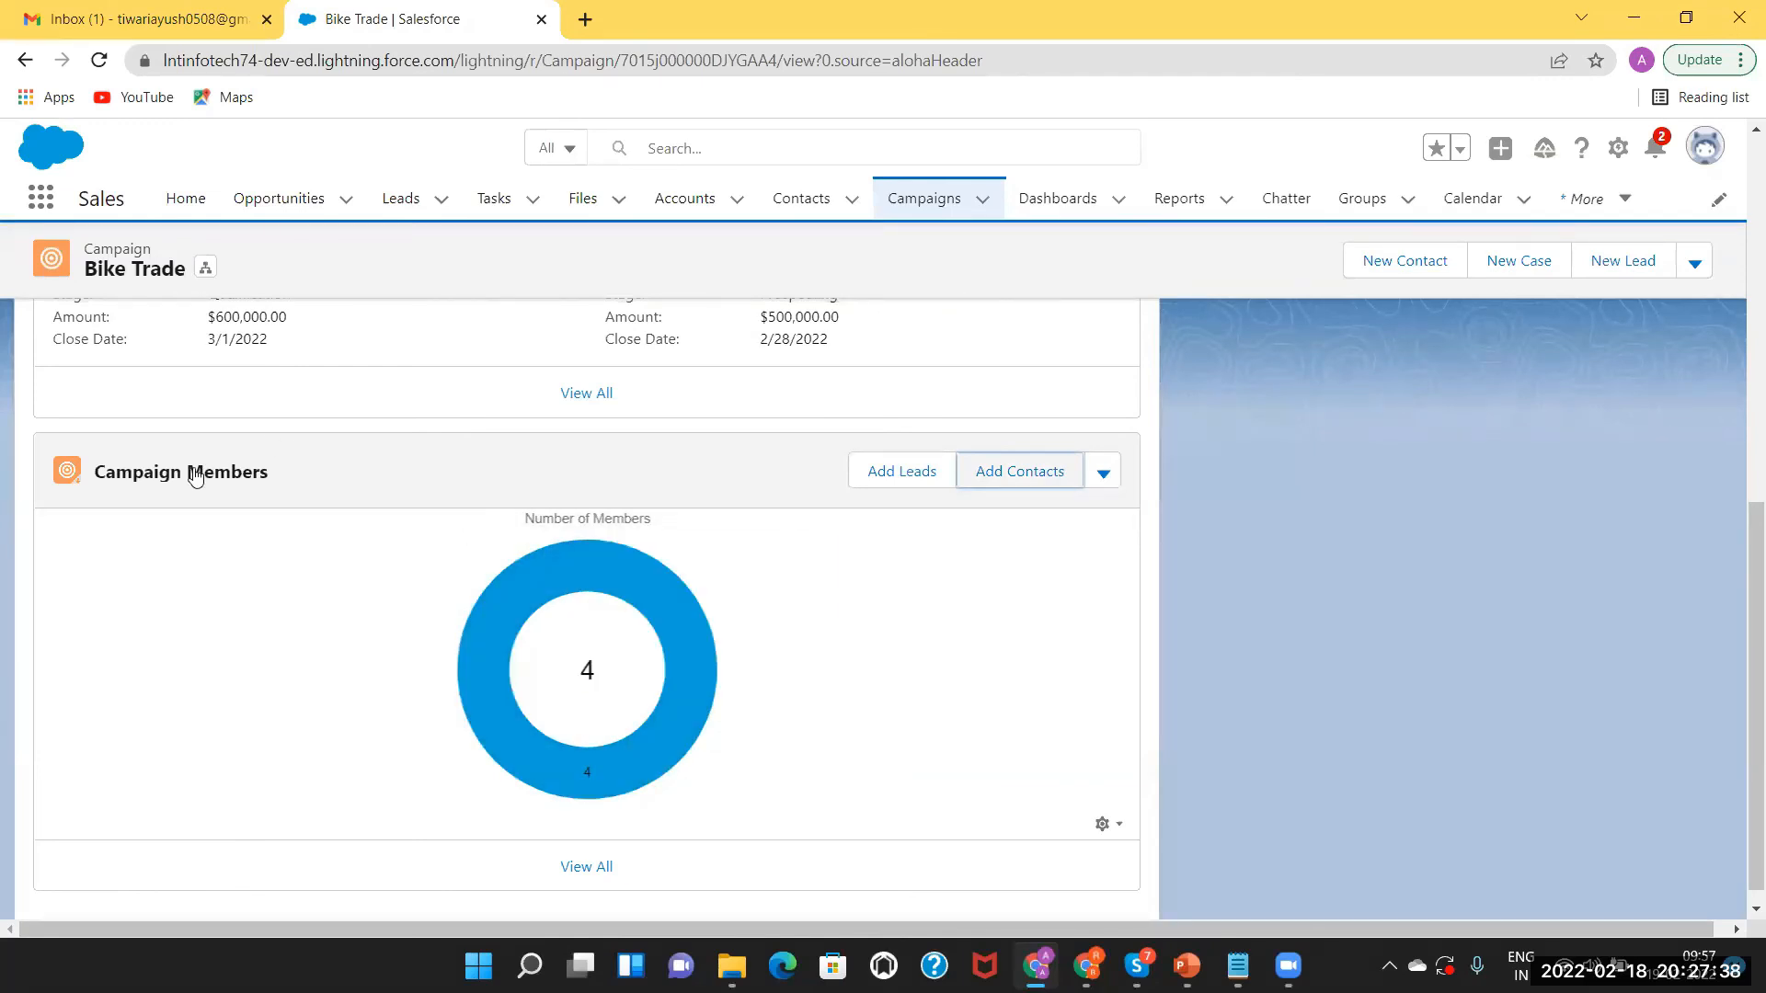
{"action": "left_click", "coordinate": [587, 867]}
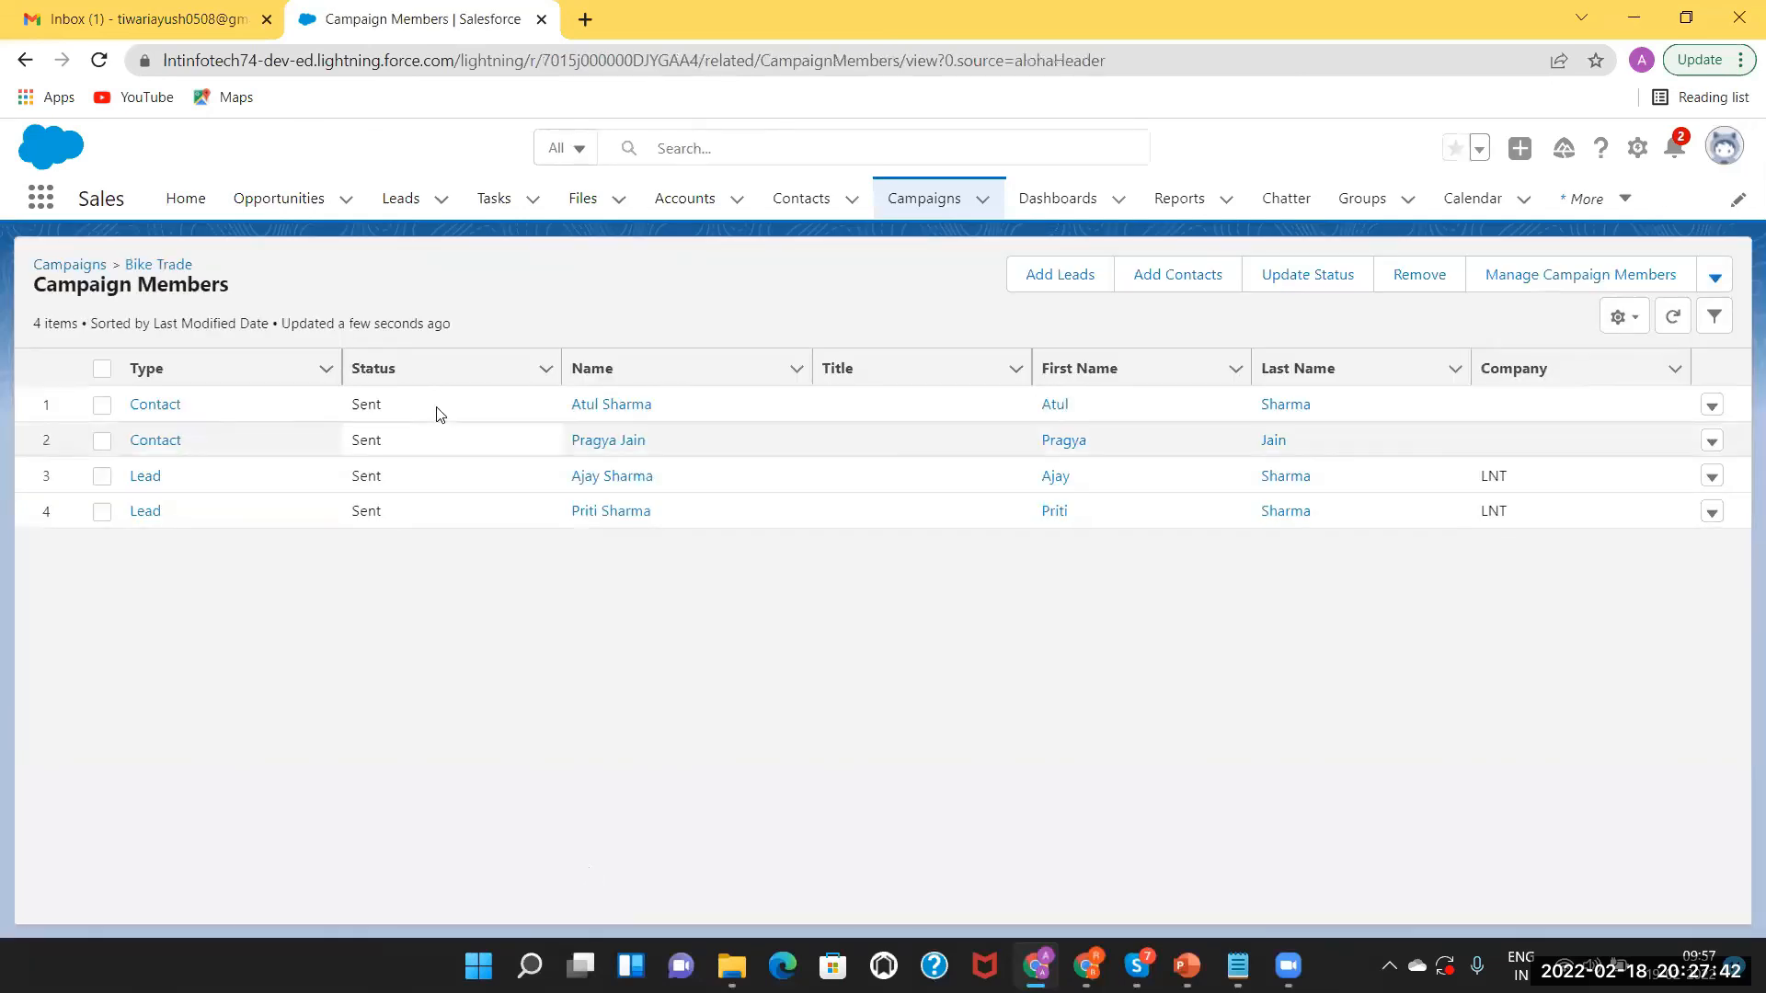
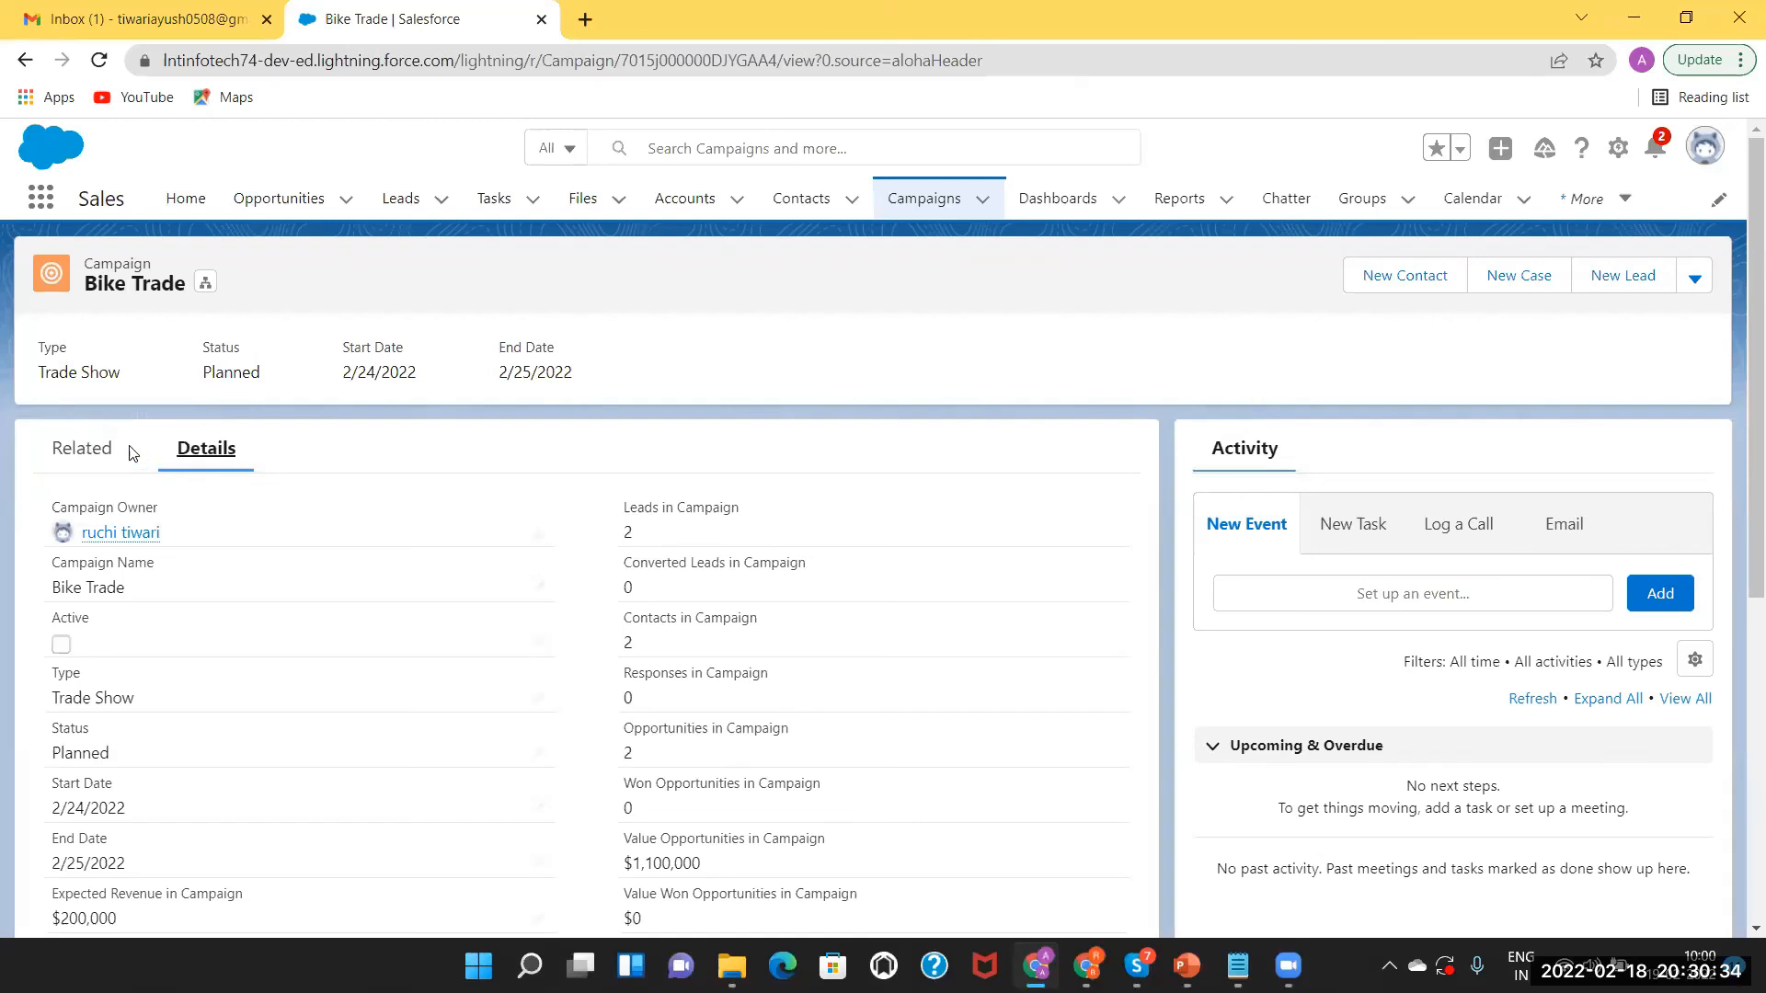
From the campaign's Related list, open the Motor Opp opportunity ($600,000, closing 3/1/2022) in a new tab.
{"action": "left_click", "coordinate": [85, 449]}
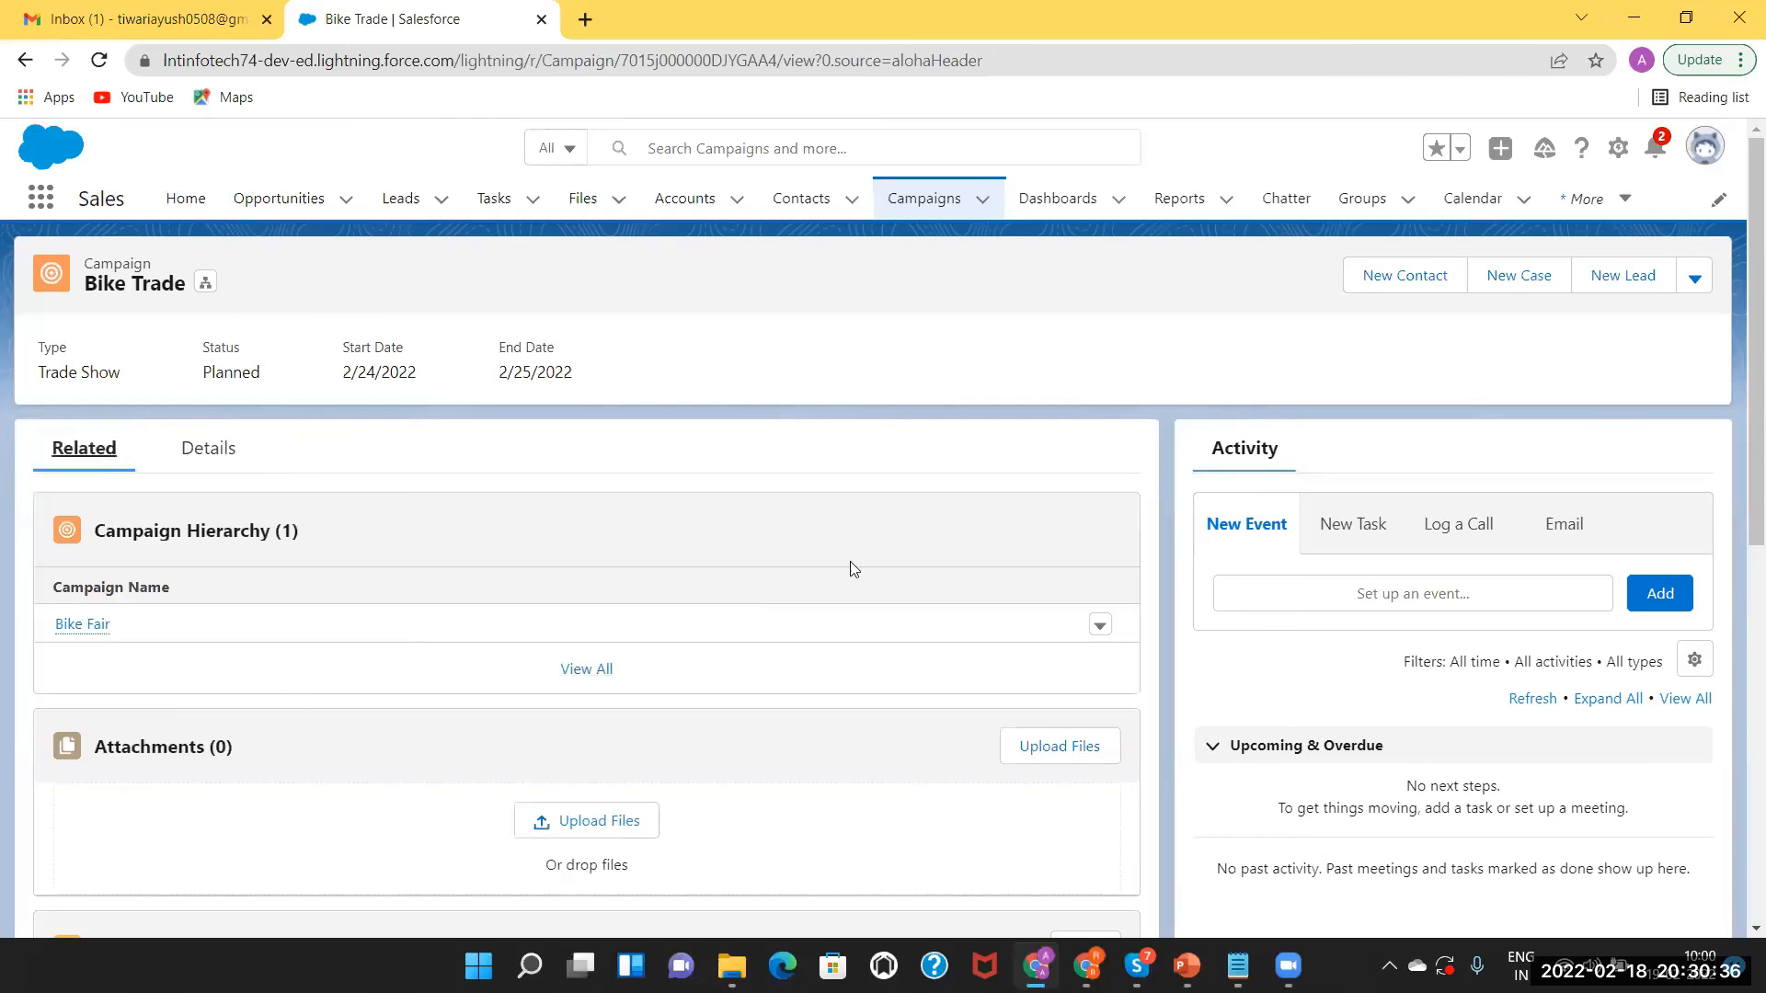
{"action": "left_click_drag", "start_coordinate": [1737, 378], "coordinate": [1738, 524]}
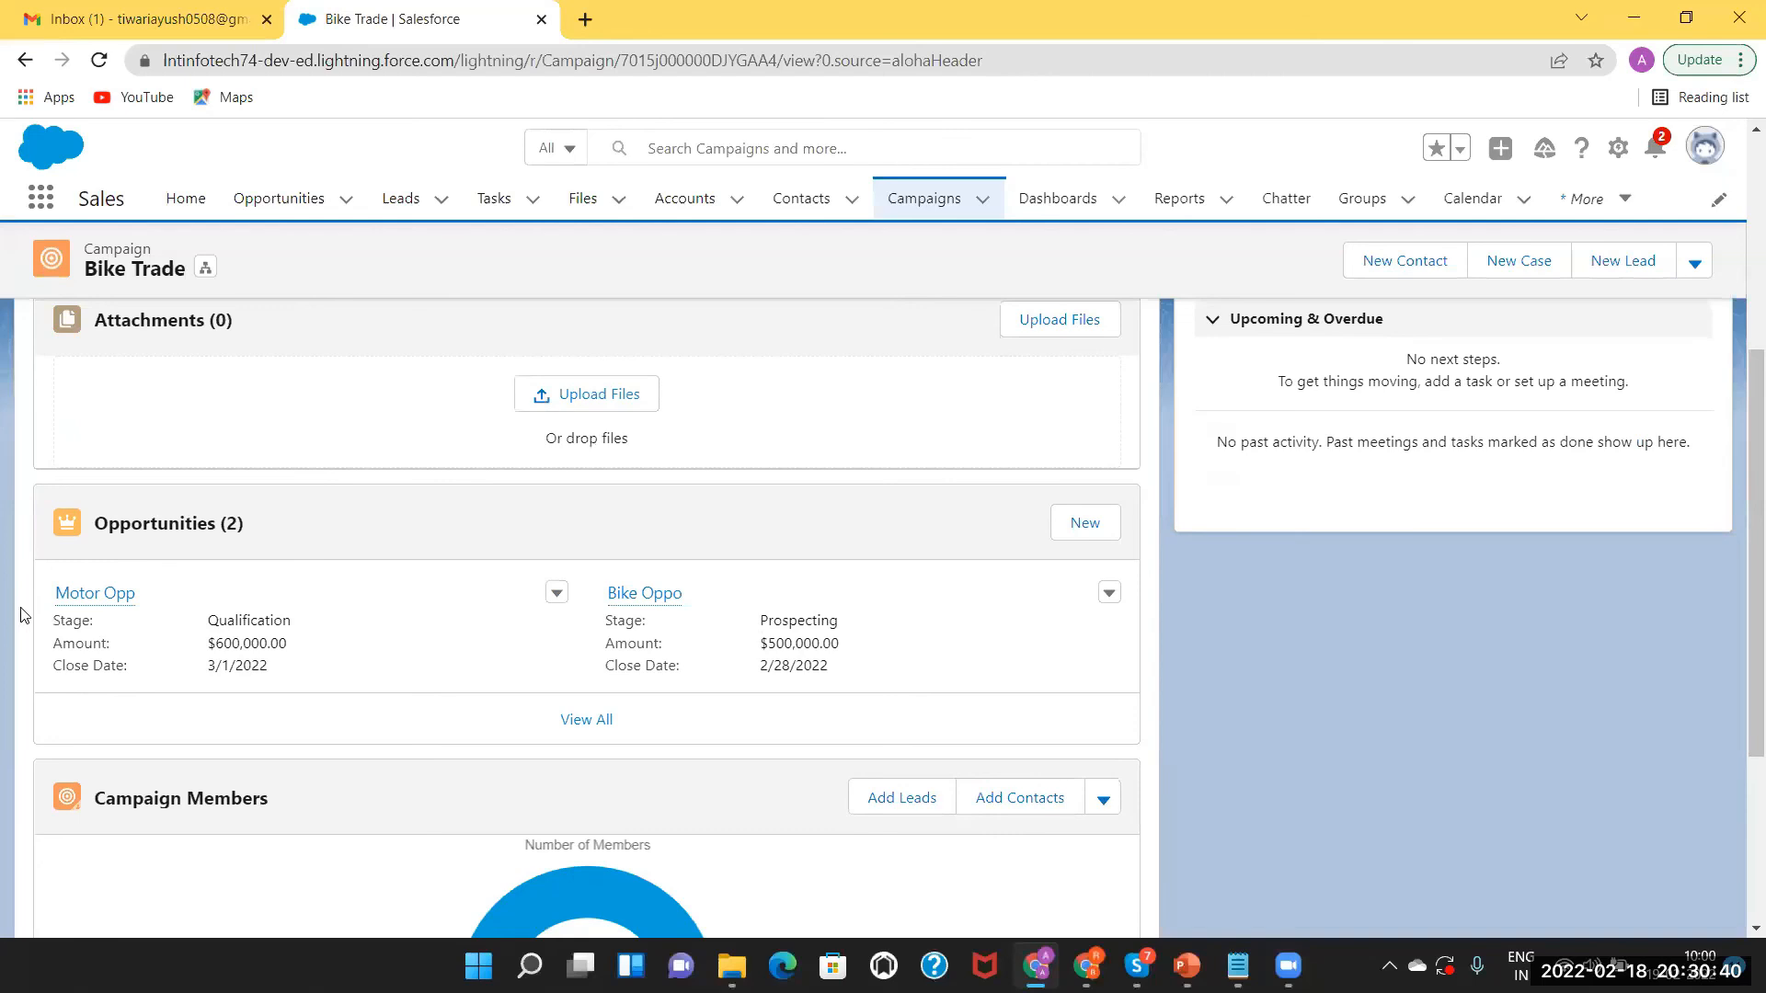
{"action": "right_click", "coordinate": [80, 603]}
{"action": "left_click", "coordinate": [114, 624]}
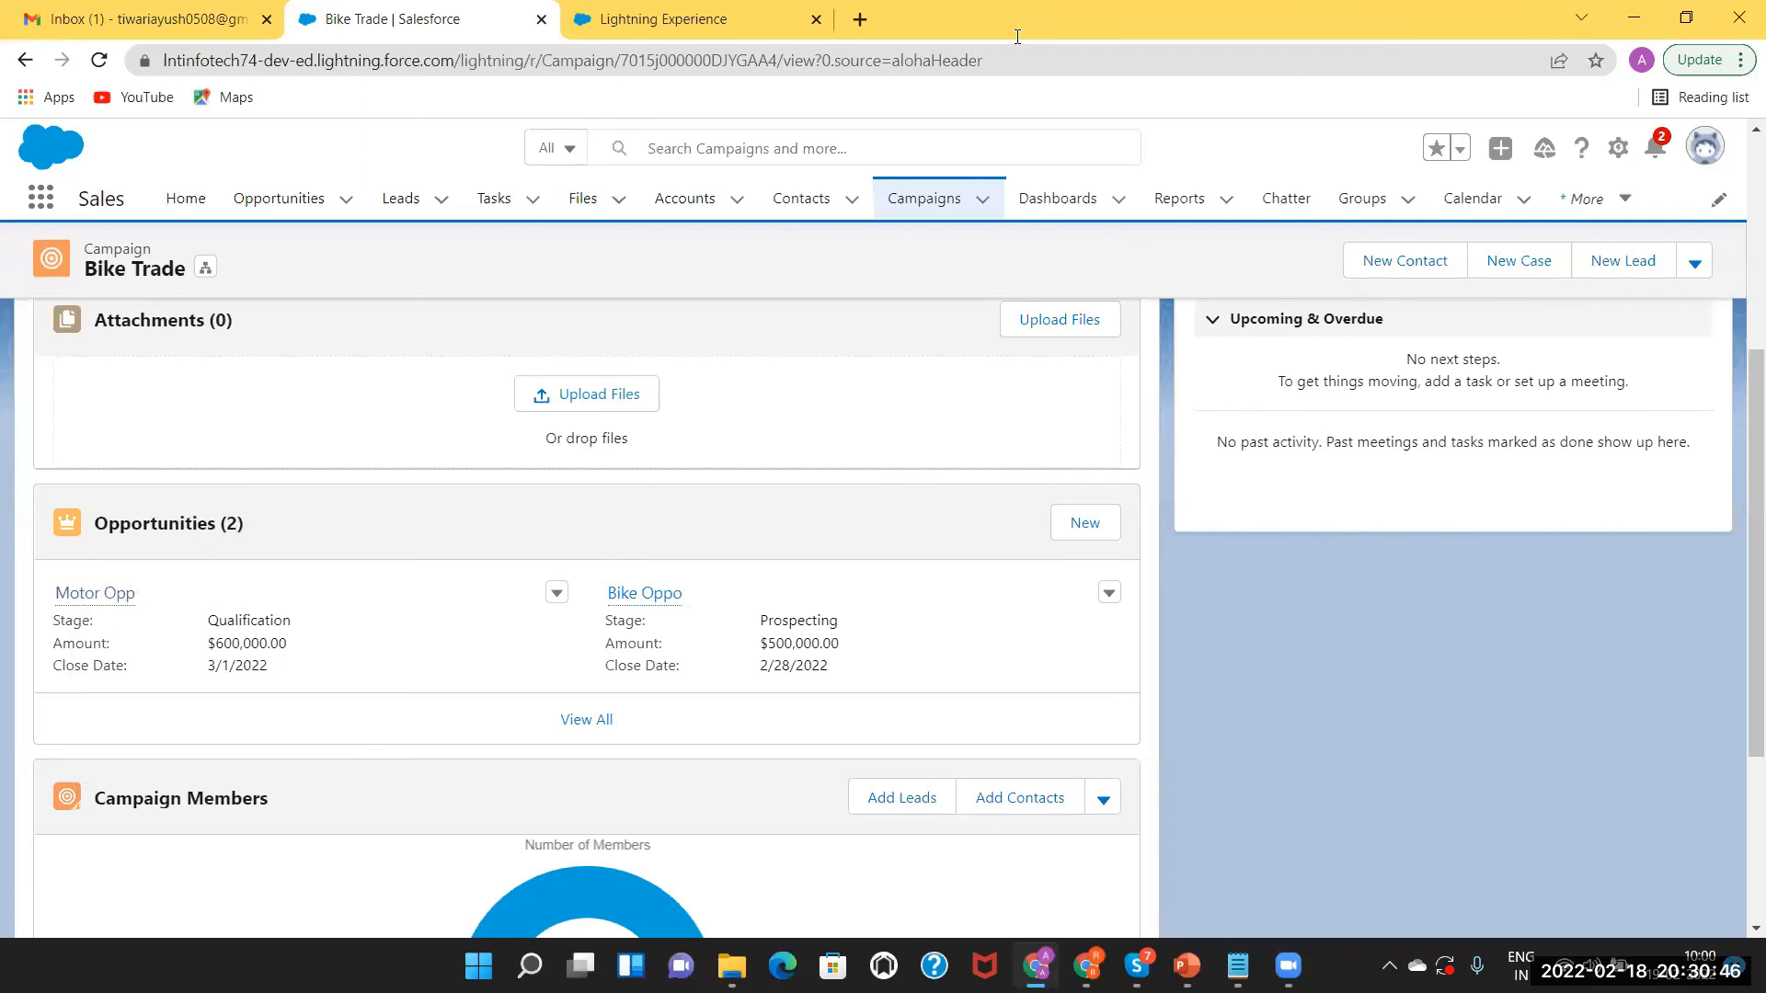
{"action": "left_click", "coordinate": [690, 18]}
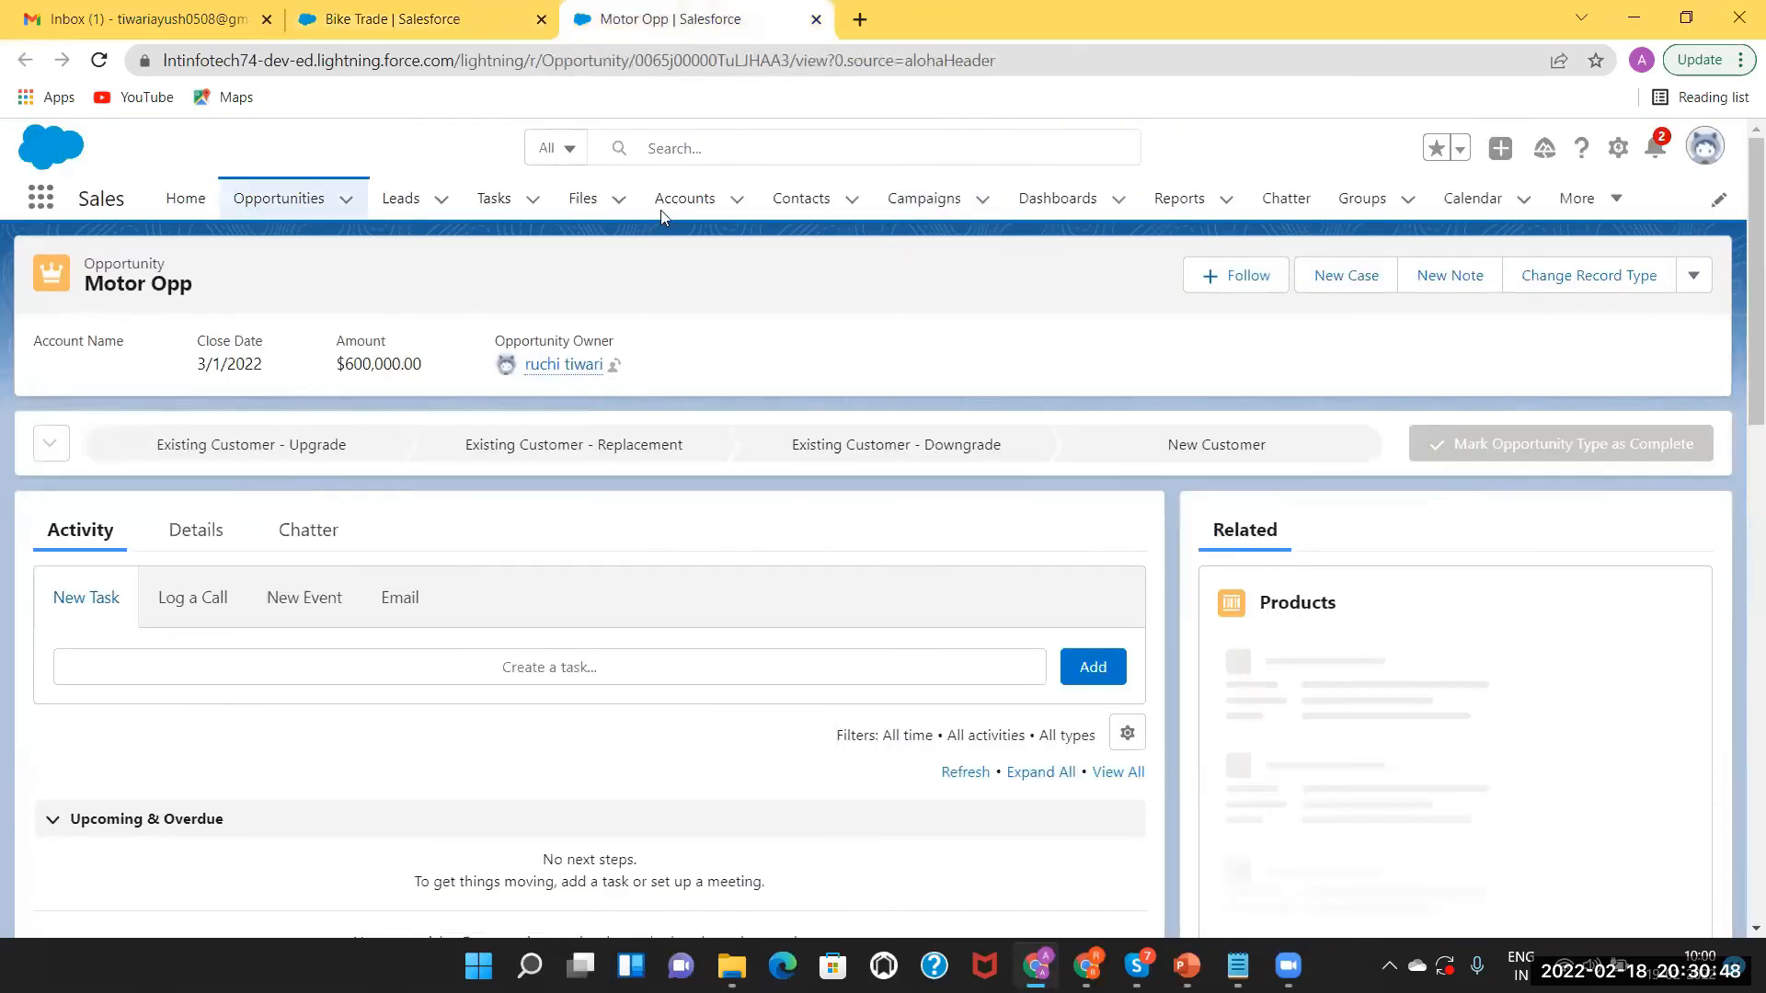
Edit Motor Opp's Stage in Details, picking Closed Won and then Prospecting.
{"action": "left_click", "coordinate": [203, 533]}
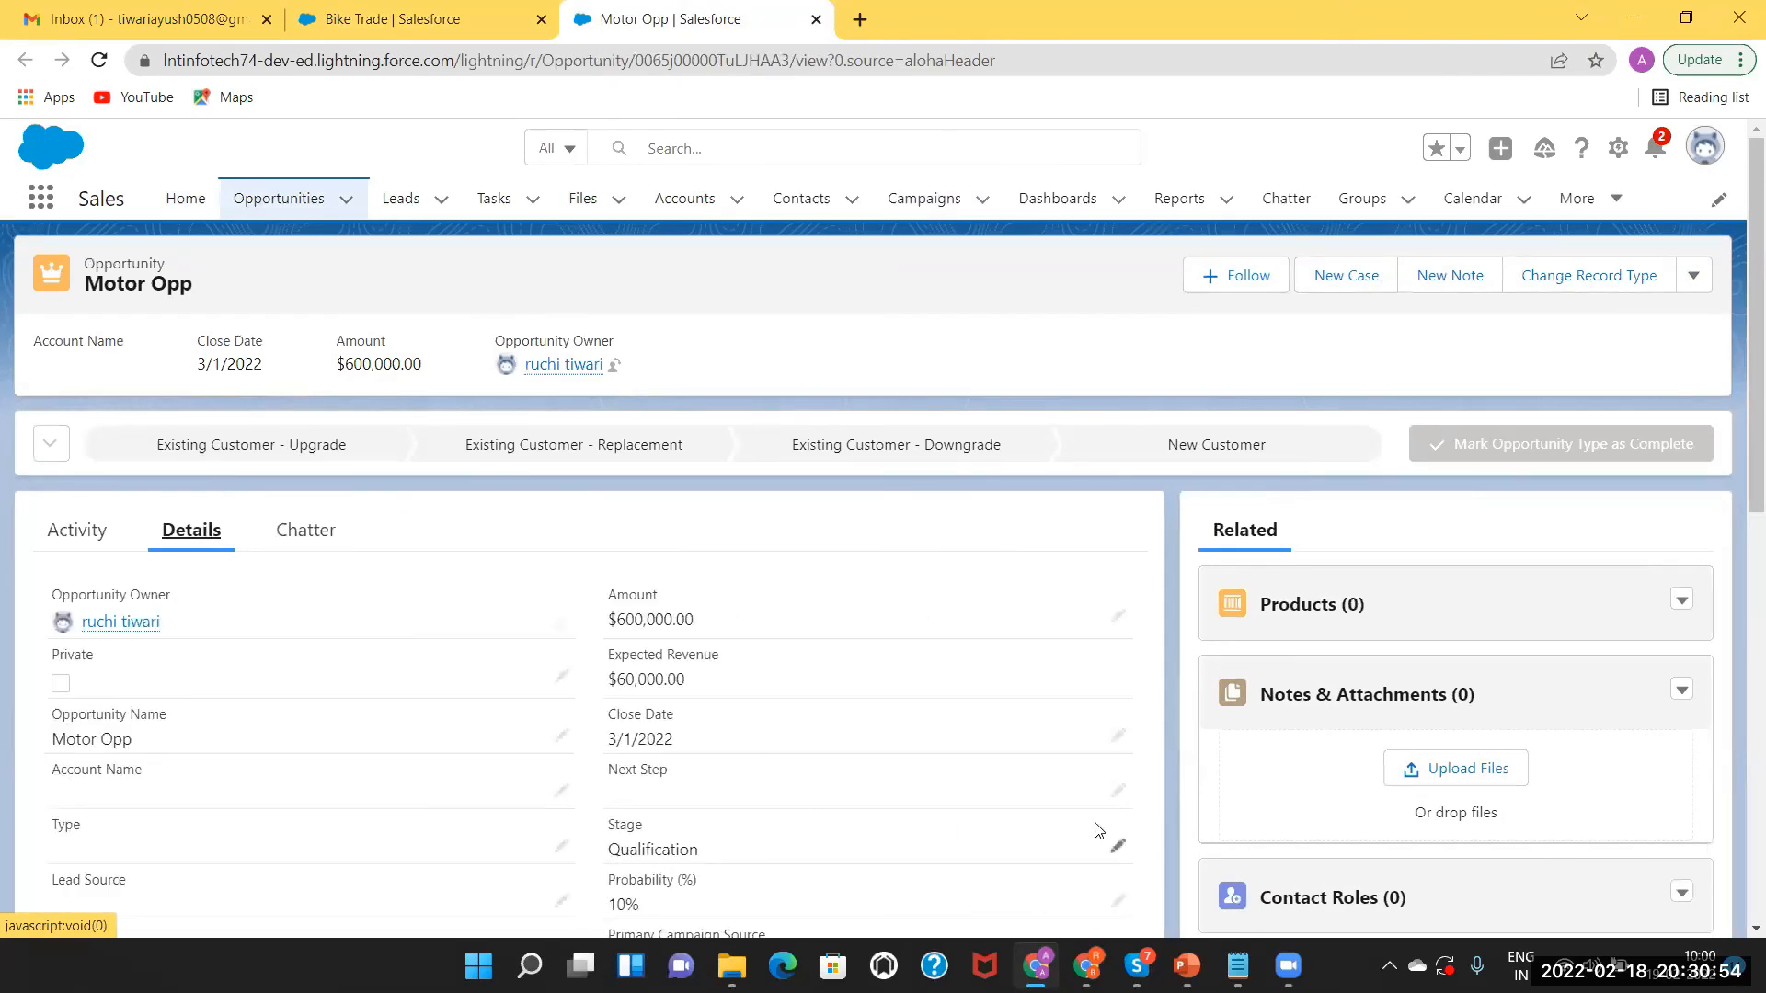
{"action": "left_click", "coordinate": [1119, 848]}
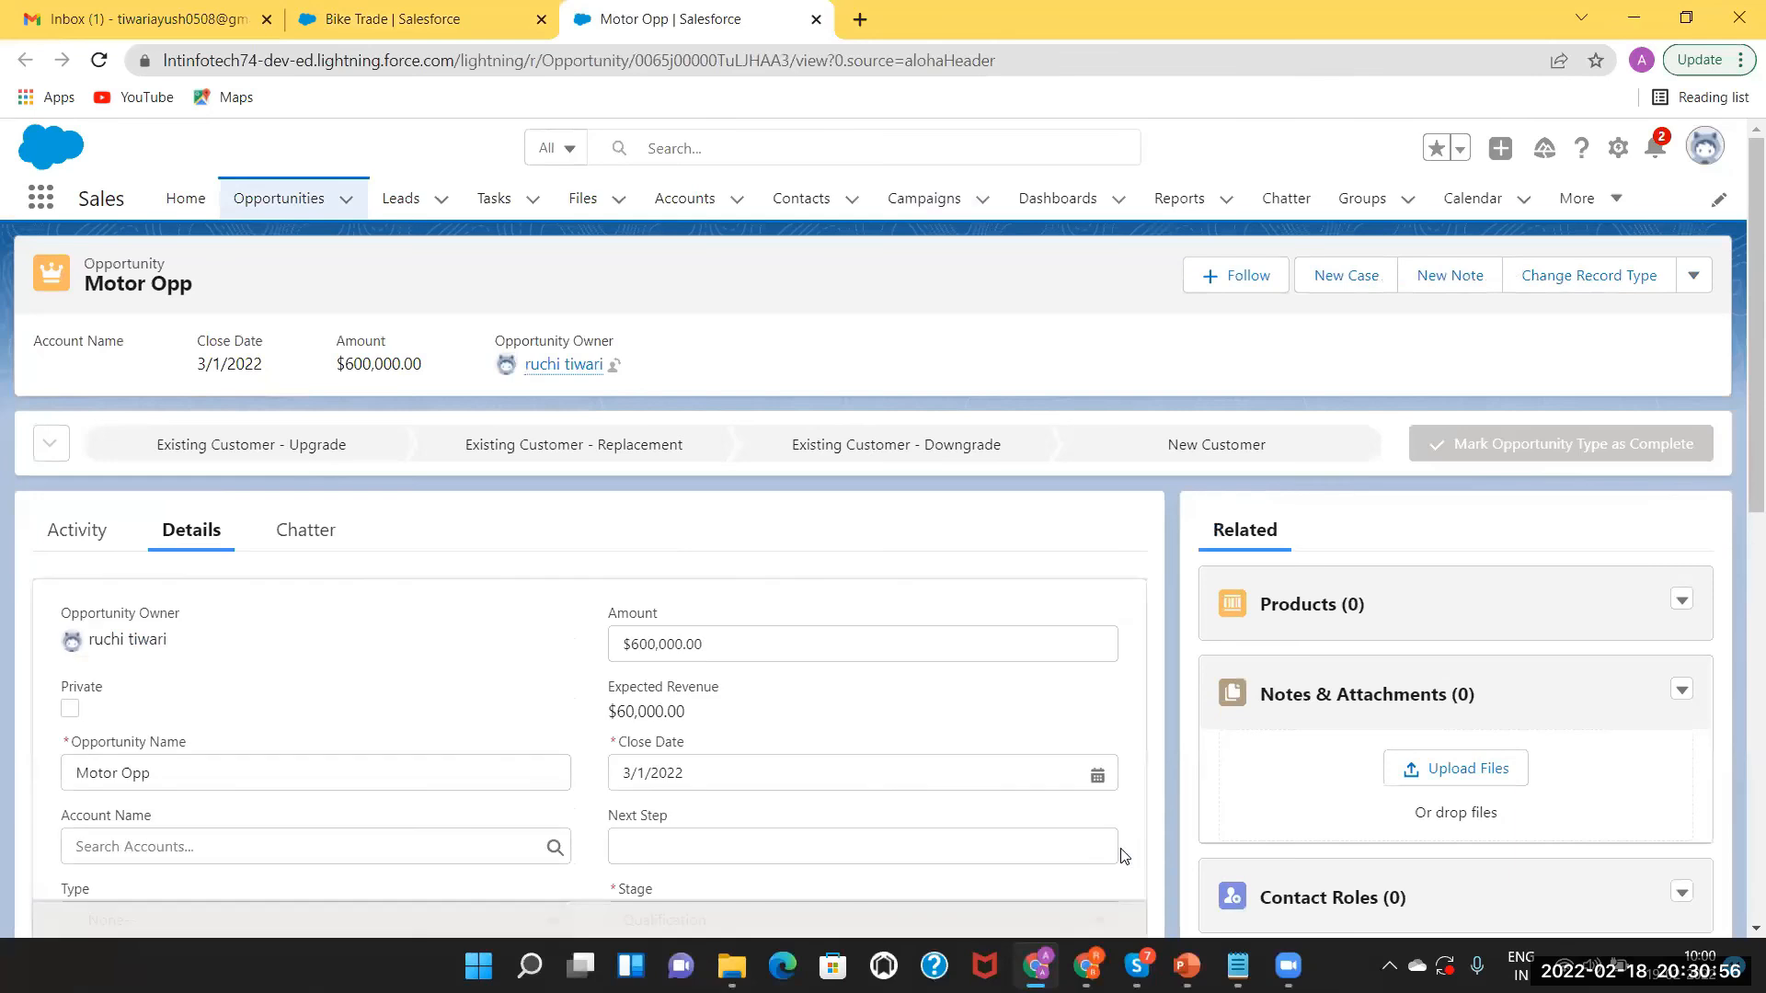
{"action": "left_click_drag", "start_coordinate": [1739, 398], "coordinate": [1738, 574]}
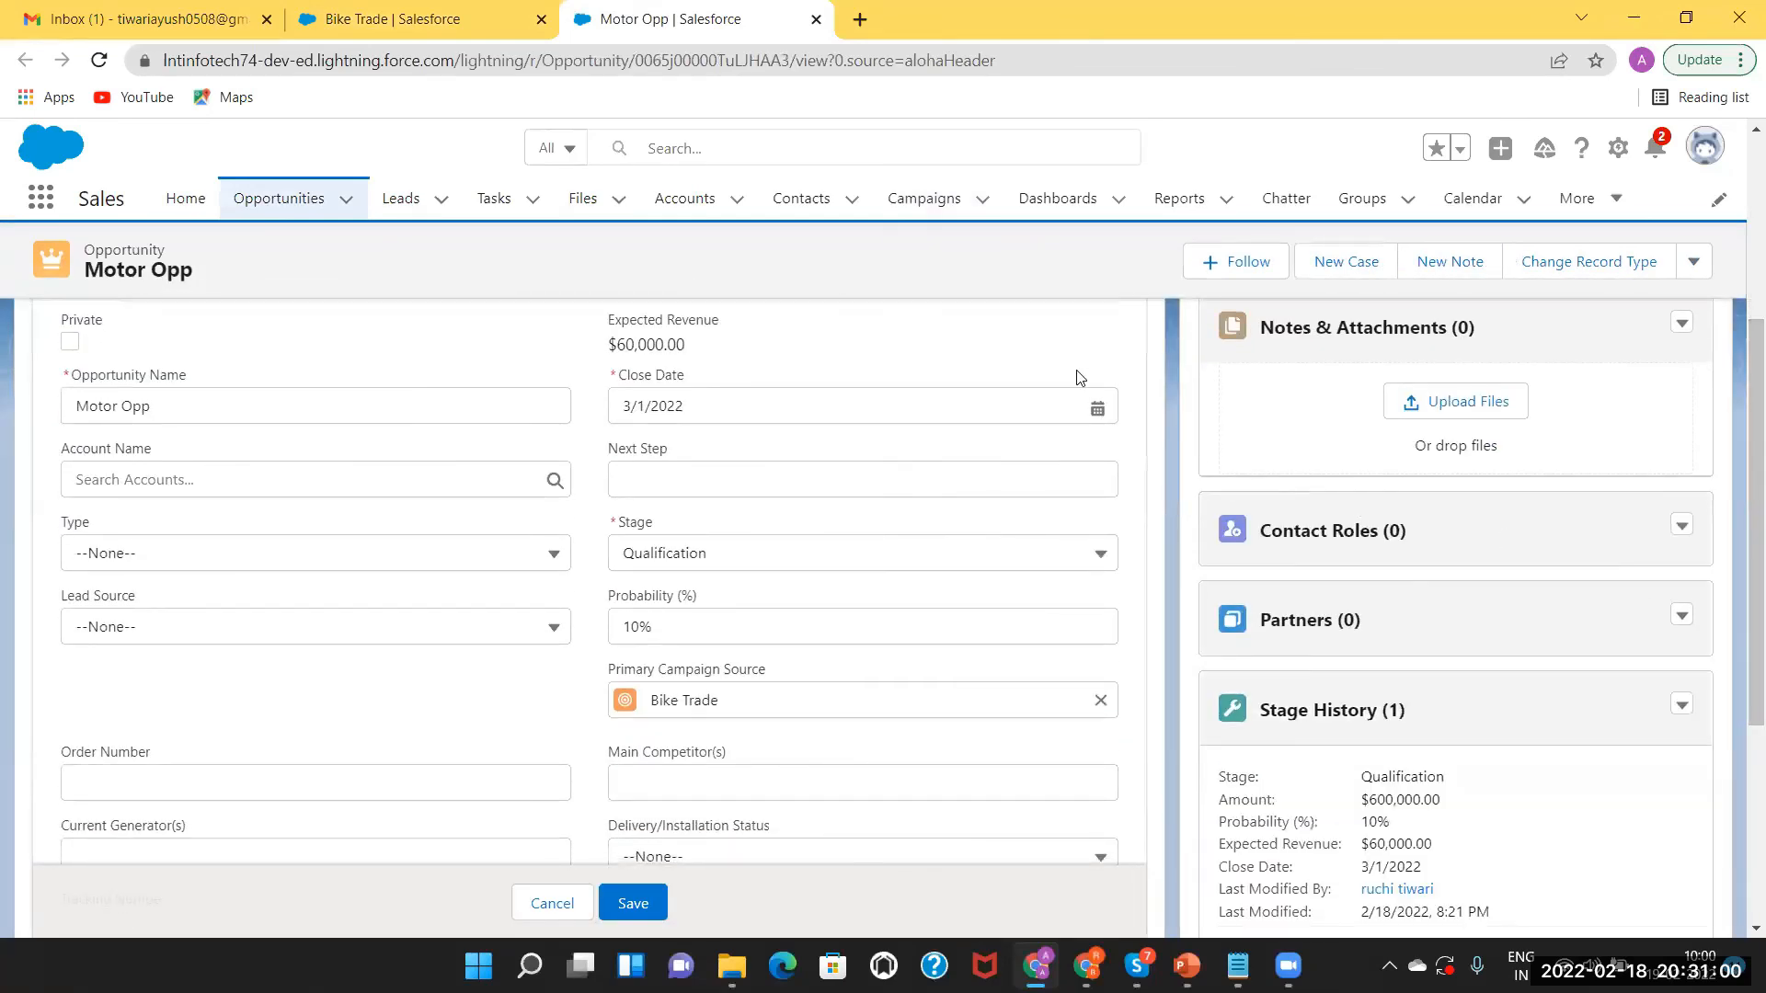
{"action": "left_click", "coordinate": [1059, 552]}
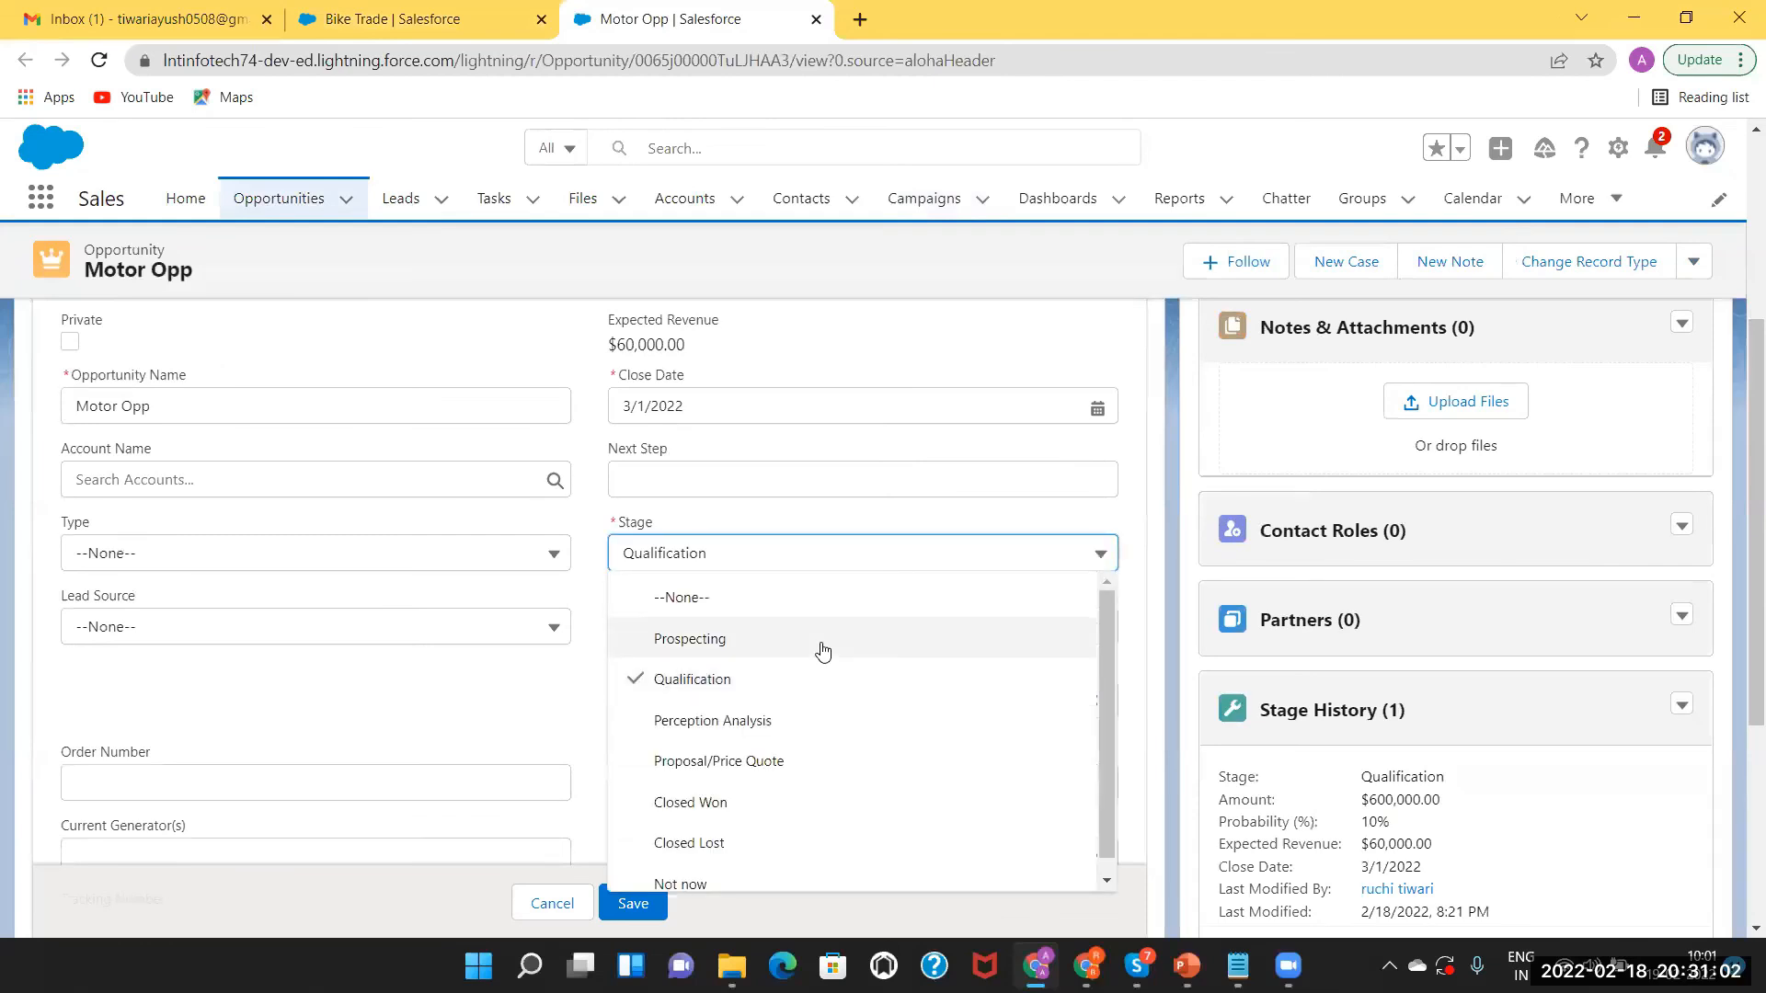
{"action": "left_click", "coordinate": [782, 803]}
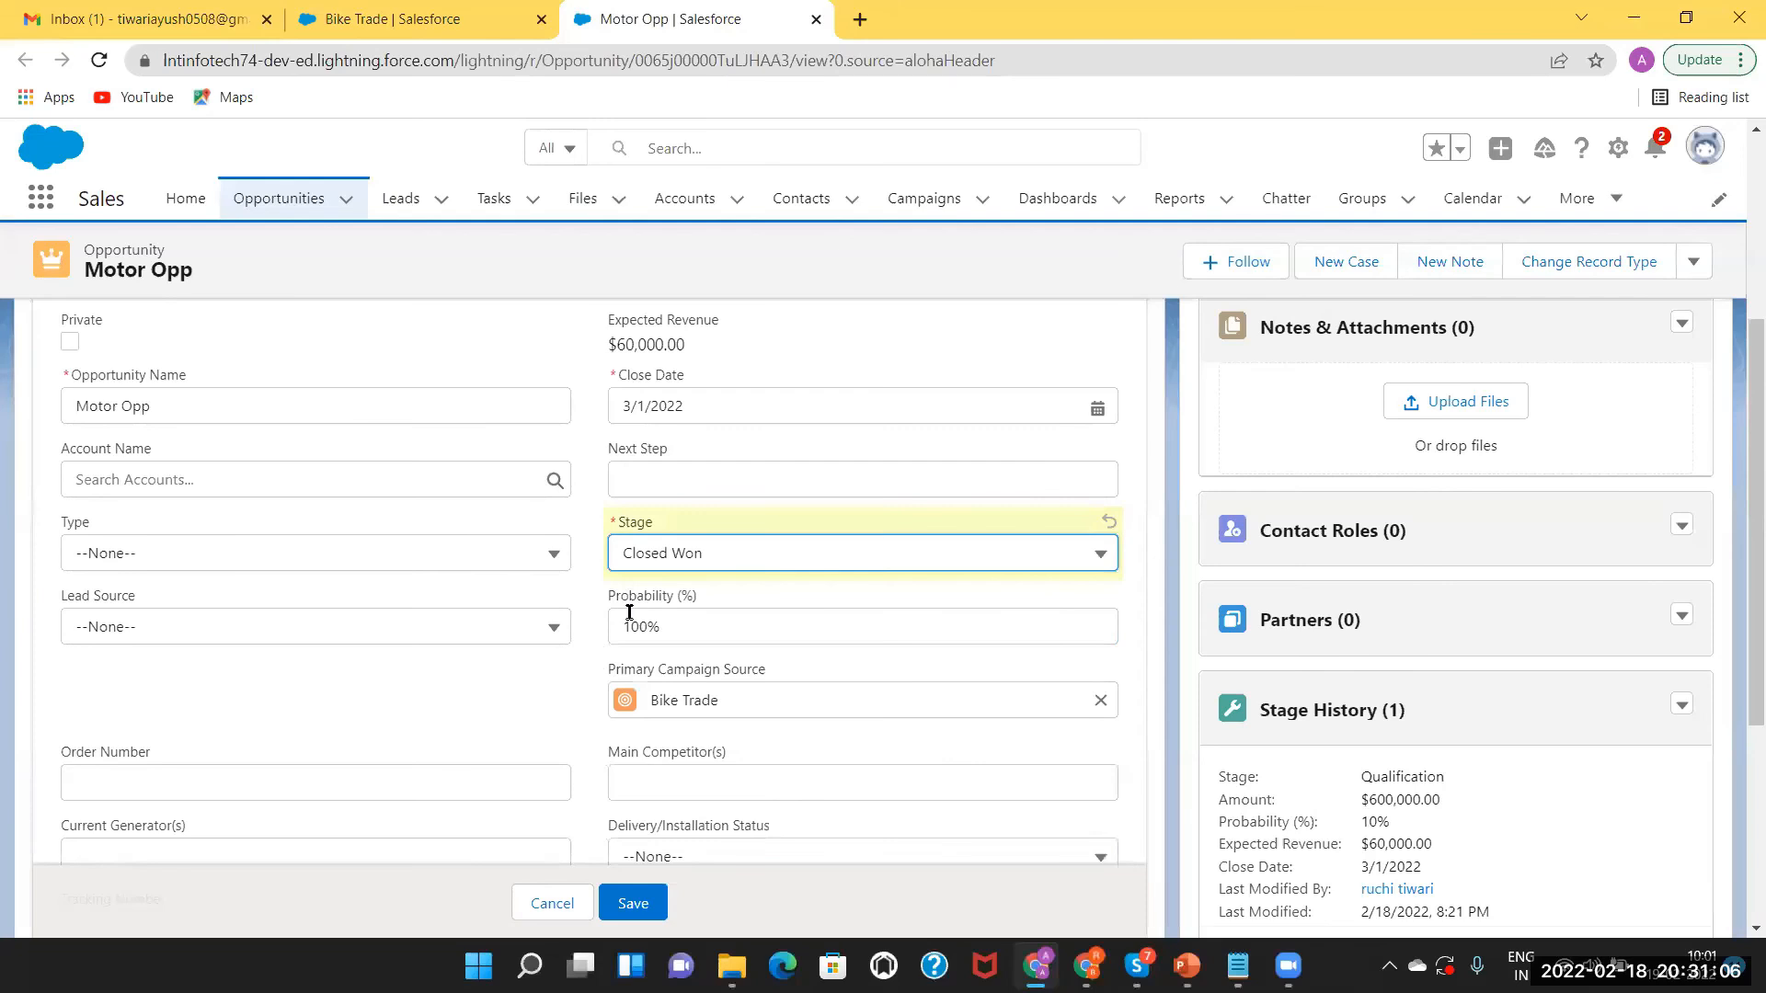
{"action": "left_click", "coordinate": [761, 552]}
{"action": "left_click", "coordinate": [732, 635]}
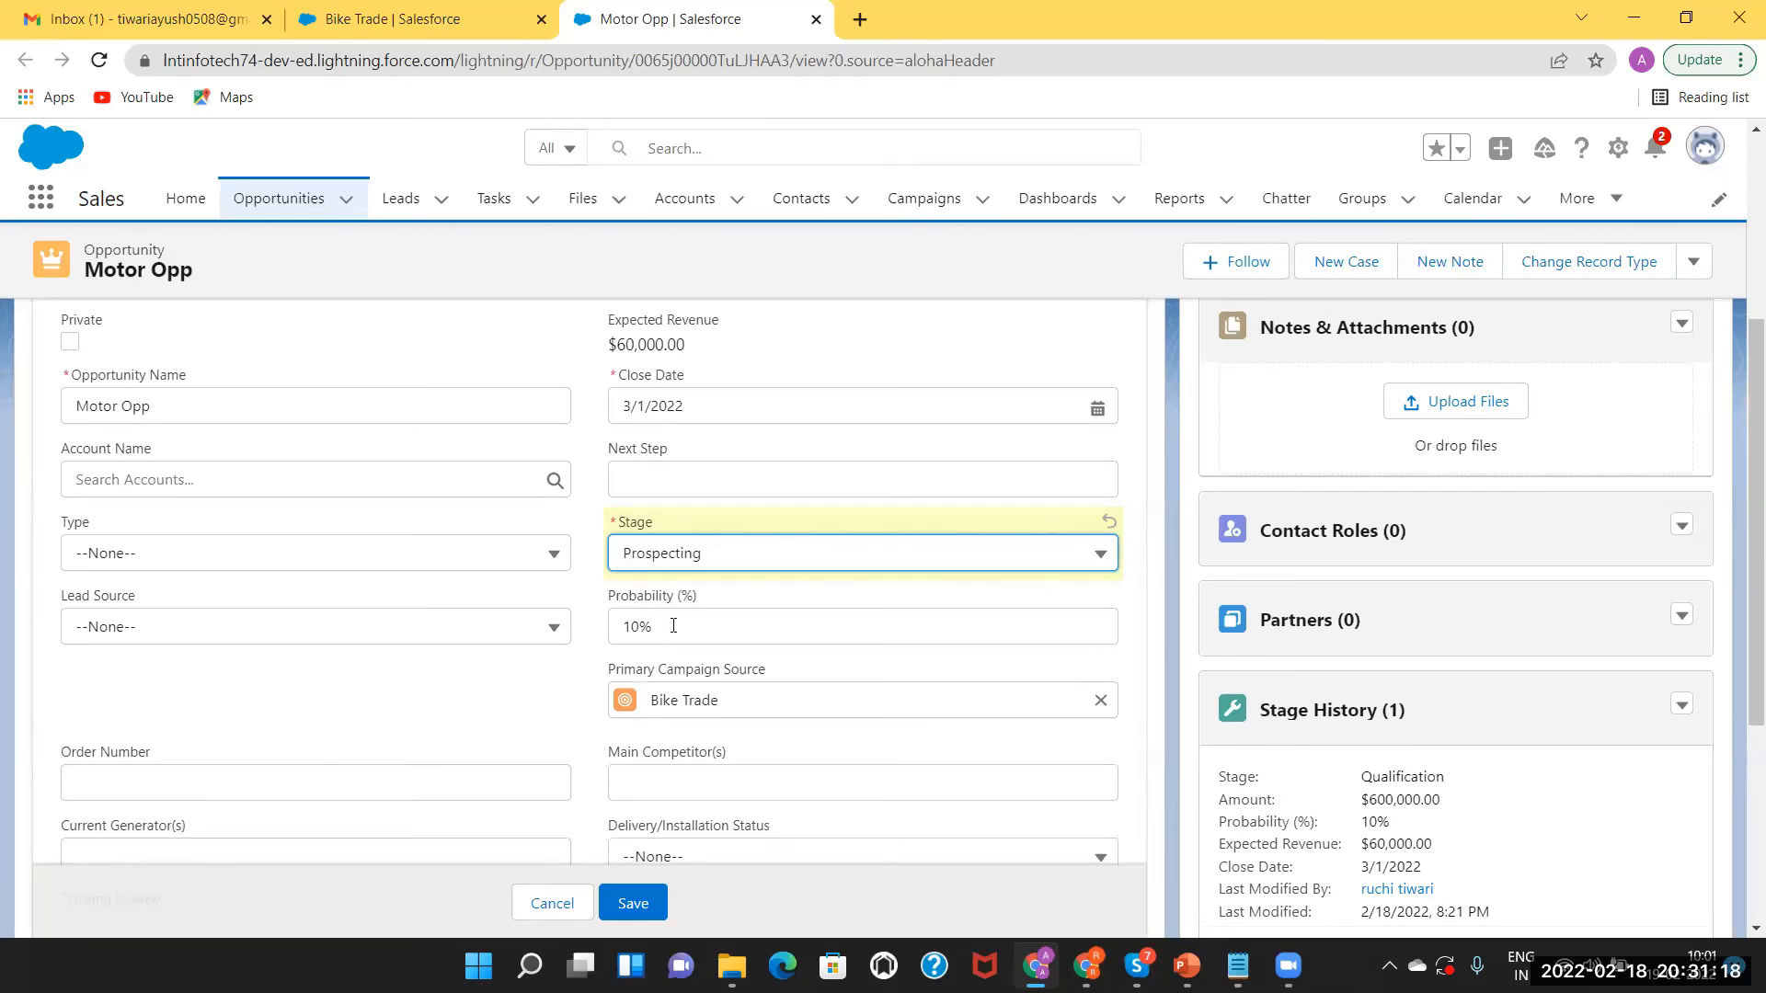
Step the stage through Qualification, Perception Analysis and Proposal/Price Quote, then save it as Closed Won.
{"action": "left_click", "coordinate": [712, 561]}
{"action": "left_click", "coordinate": [703, 683]}
{"action": "left_click", "coordinate": [703, 556]}
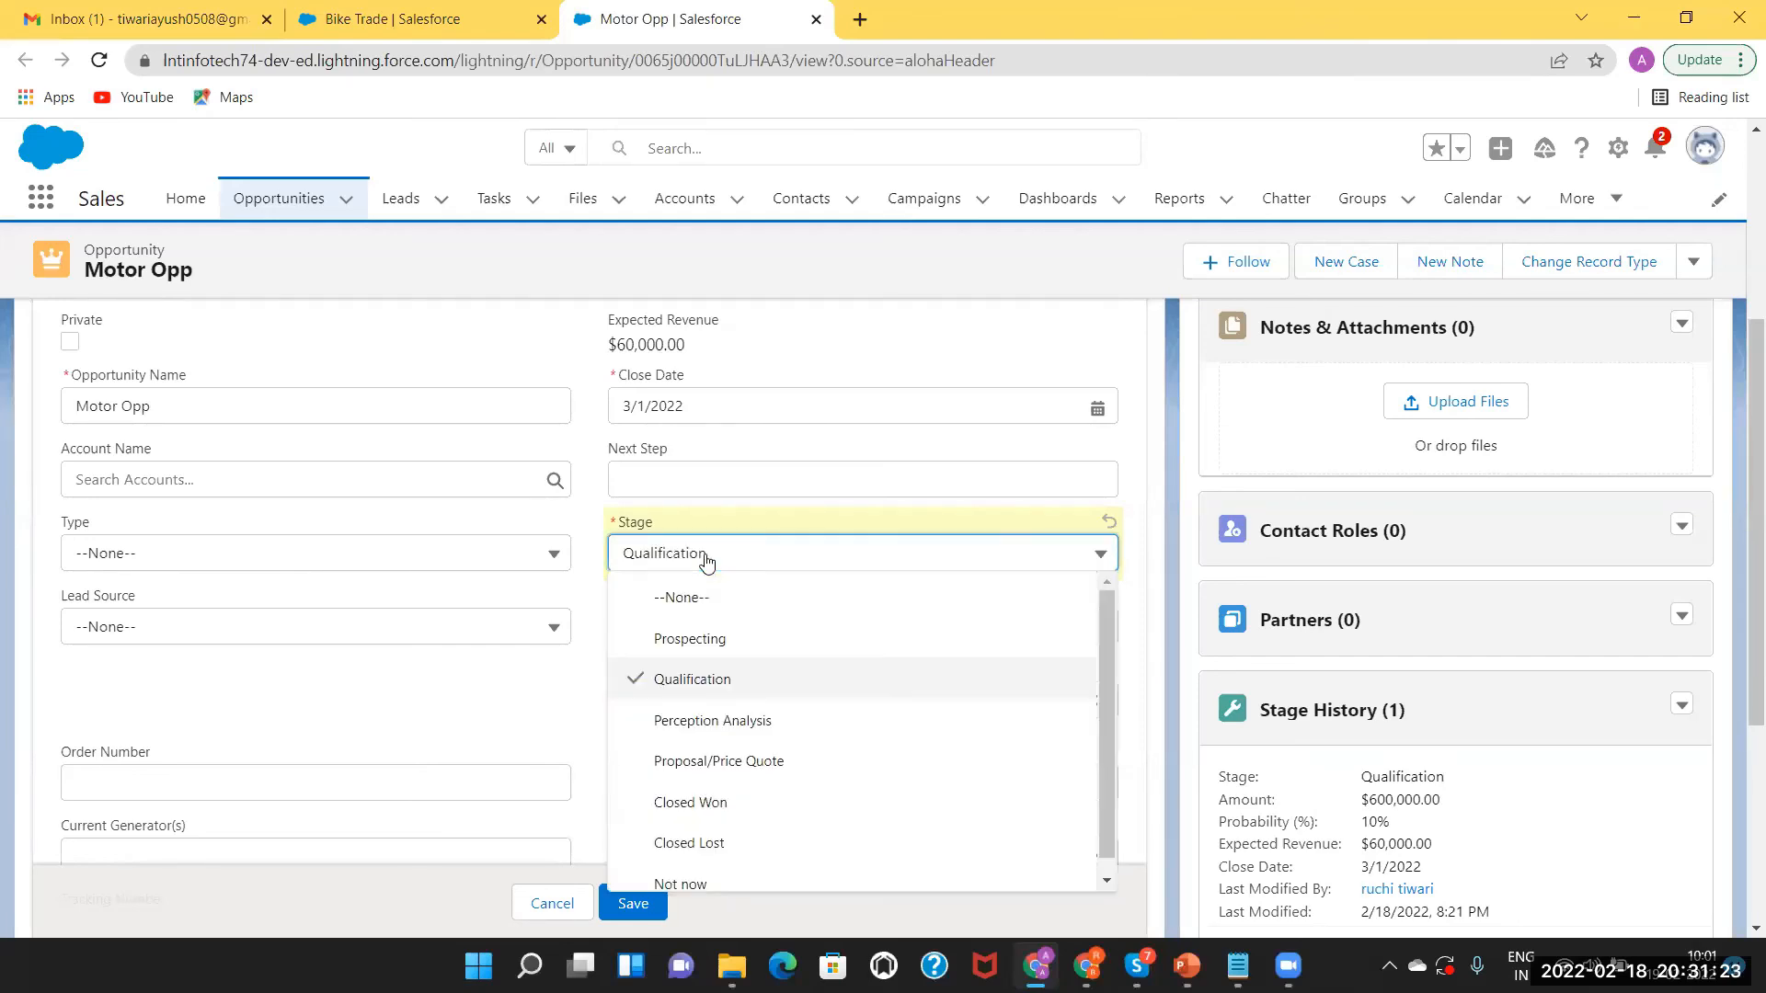
{"action": "left_click", "coordinate": [713, 722]}
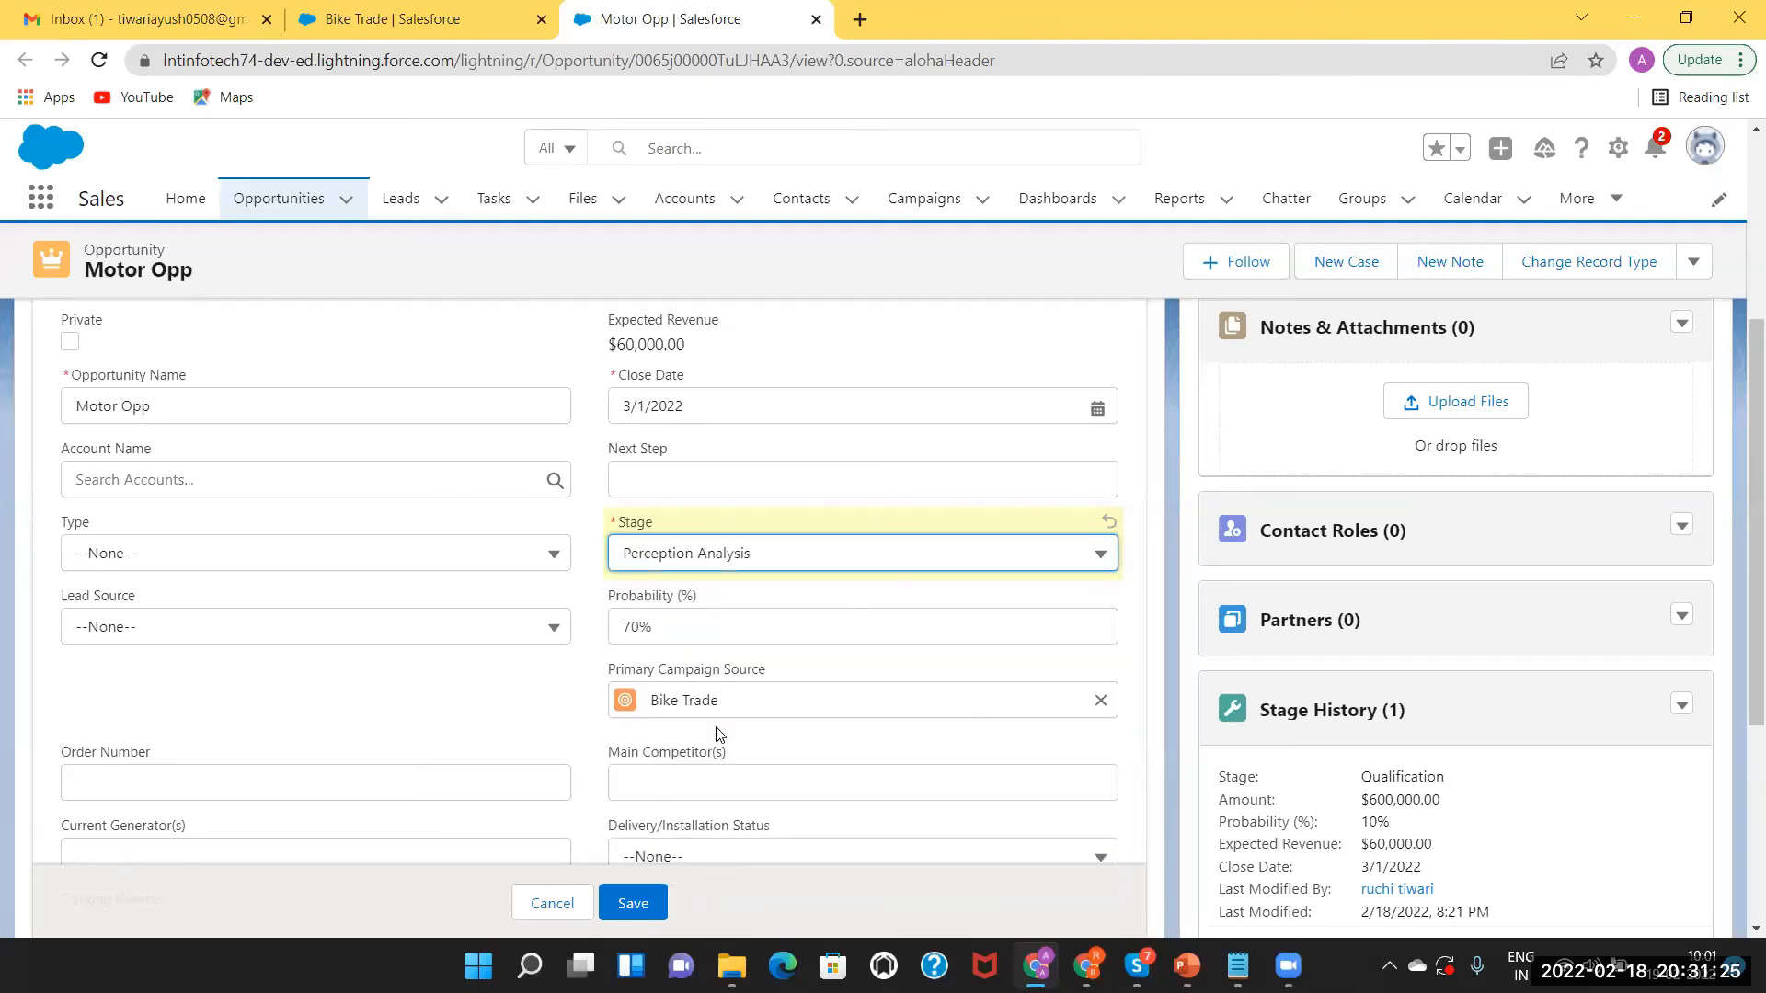
{"action": "left_click", "coordinate": [712, 569]}
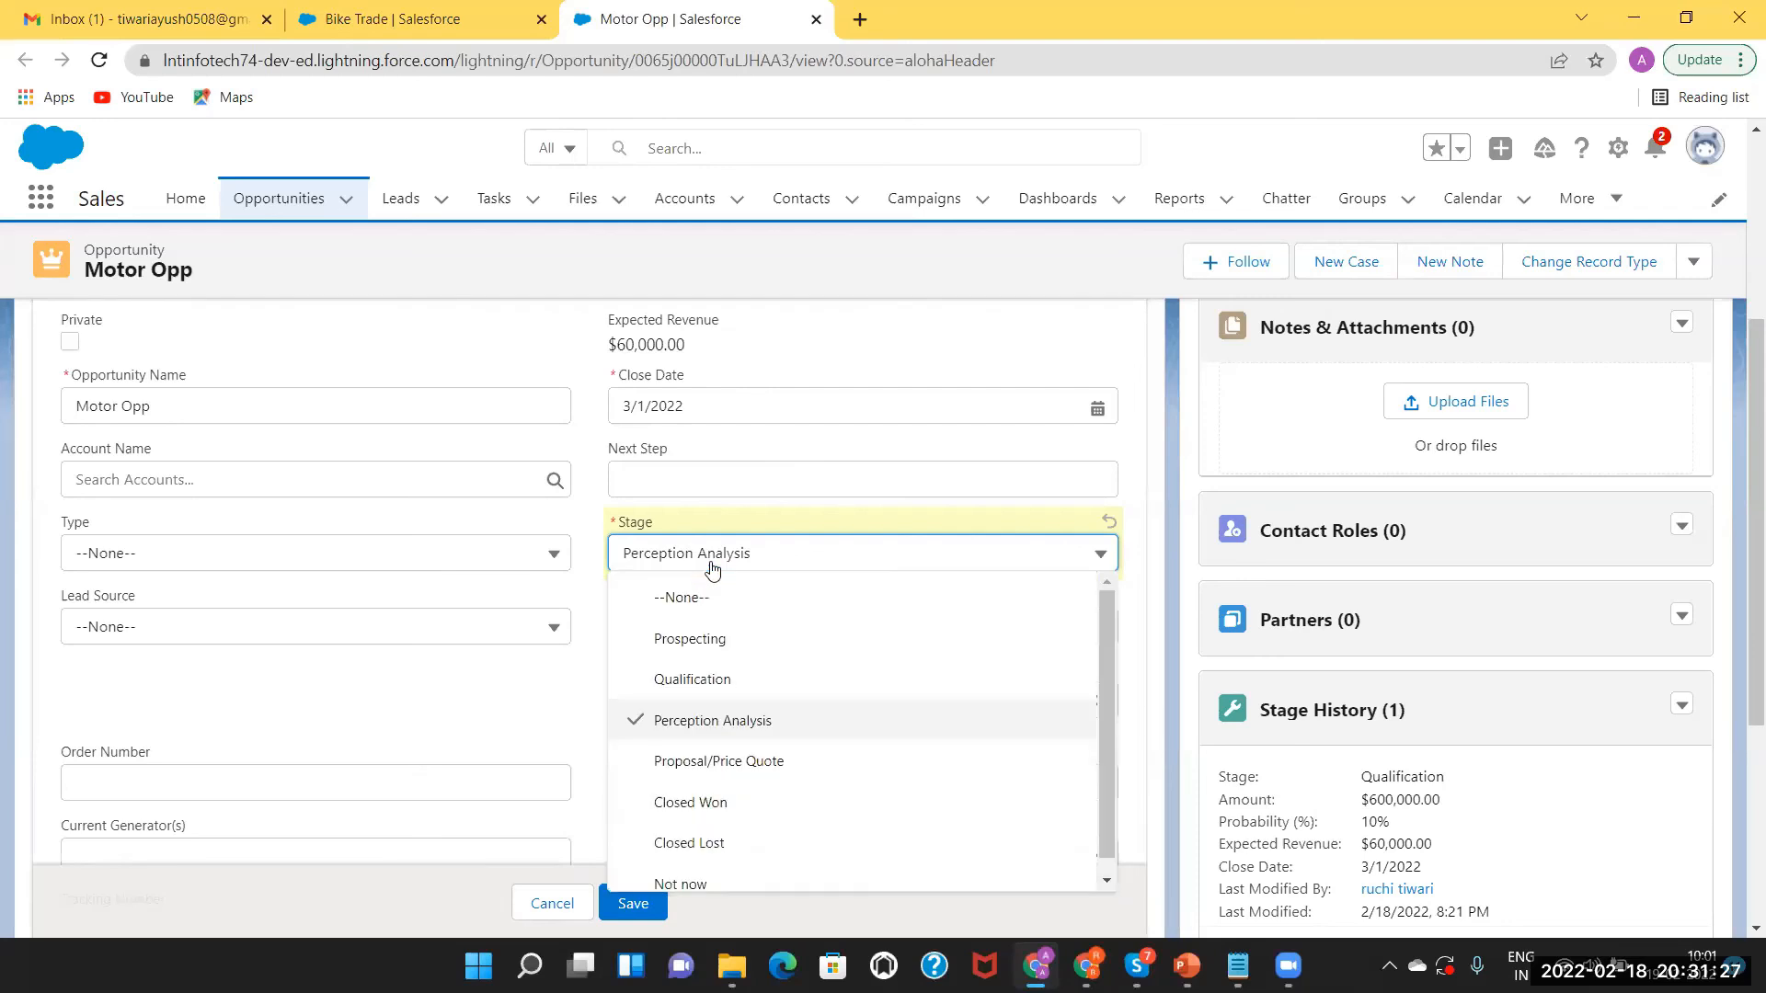
{"action": "left_click", "coordinate": [715, 763]}
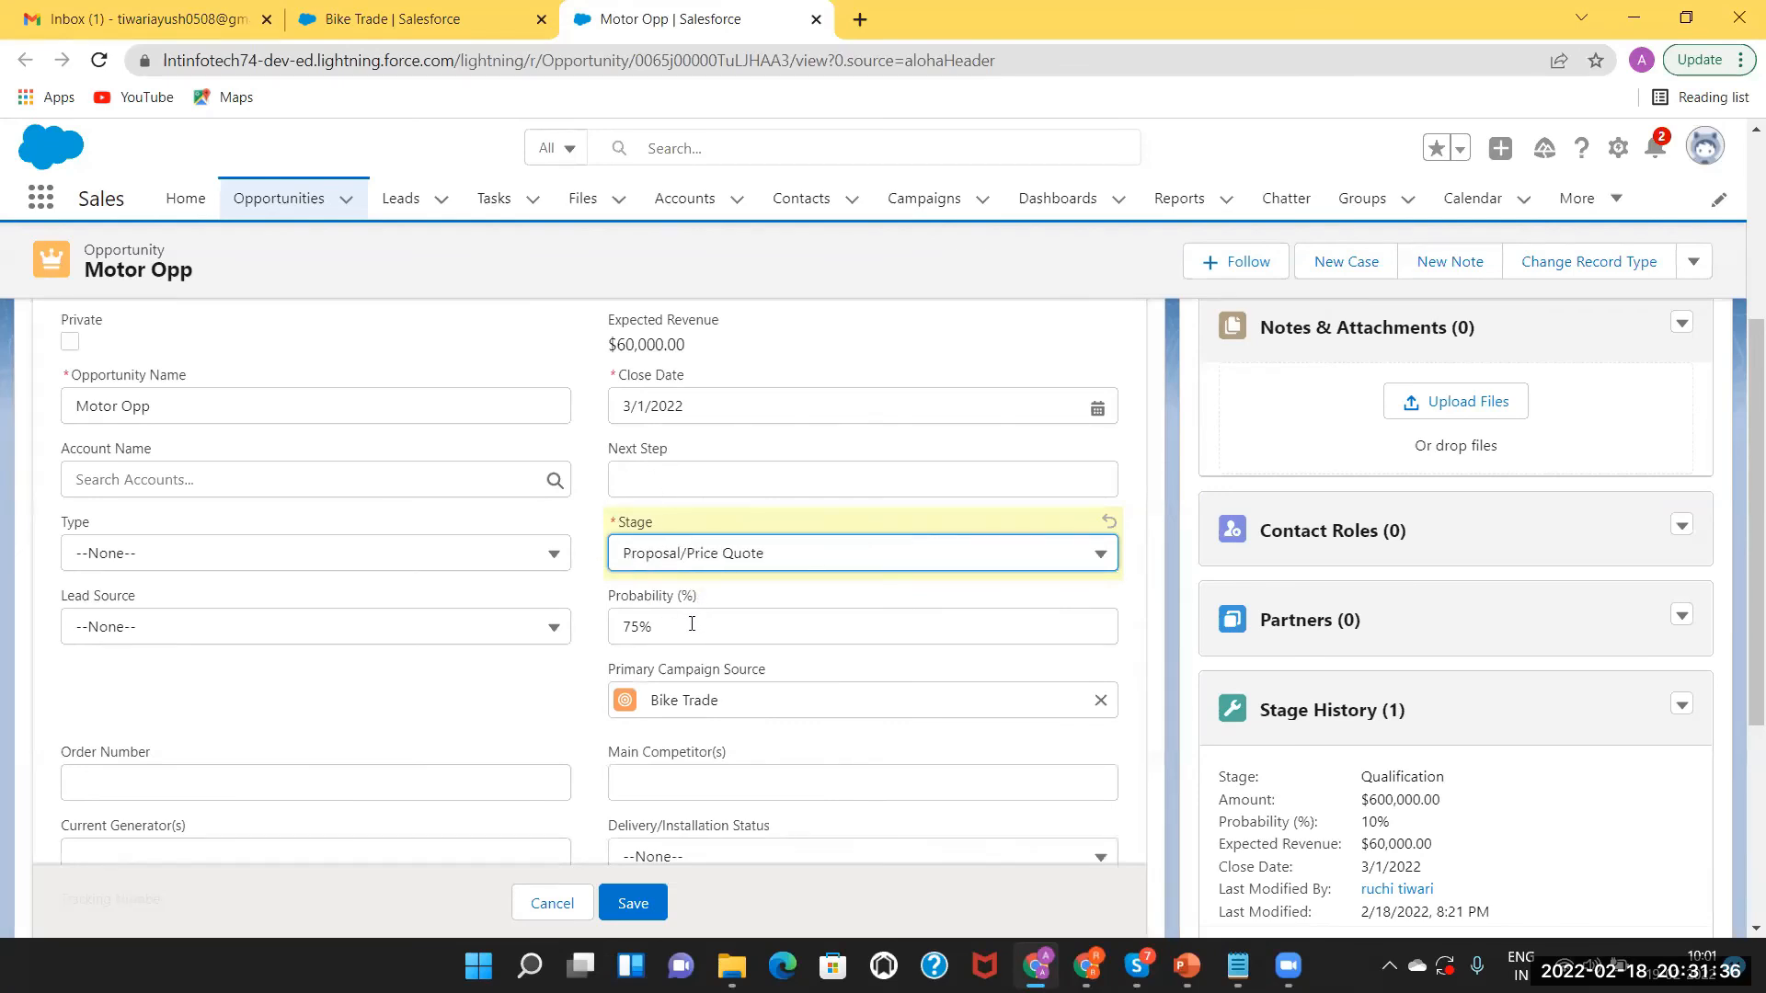
{"action": "left_click", "coordinate": [741, 563]}
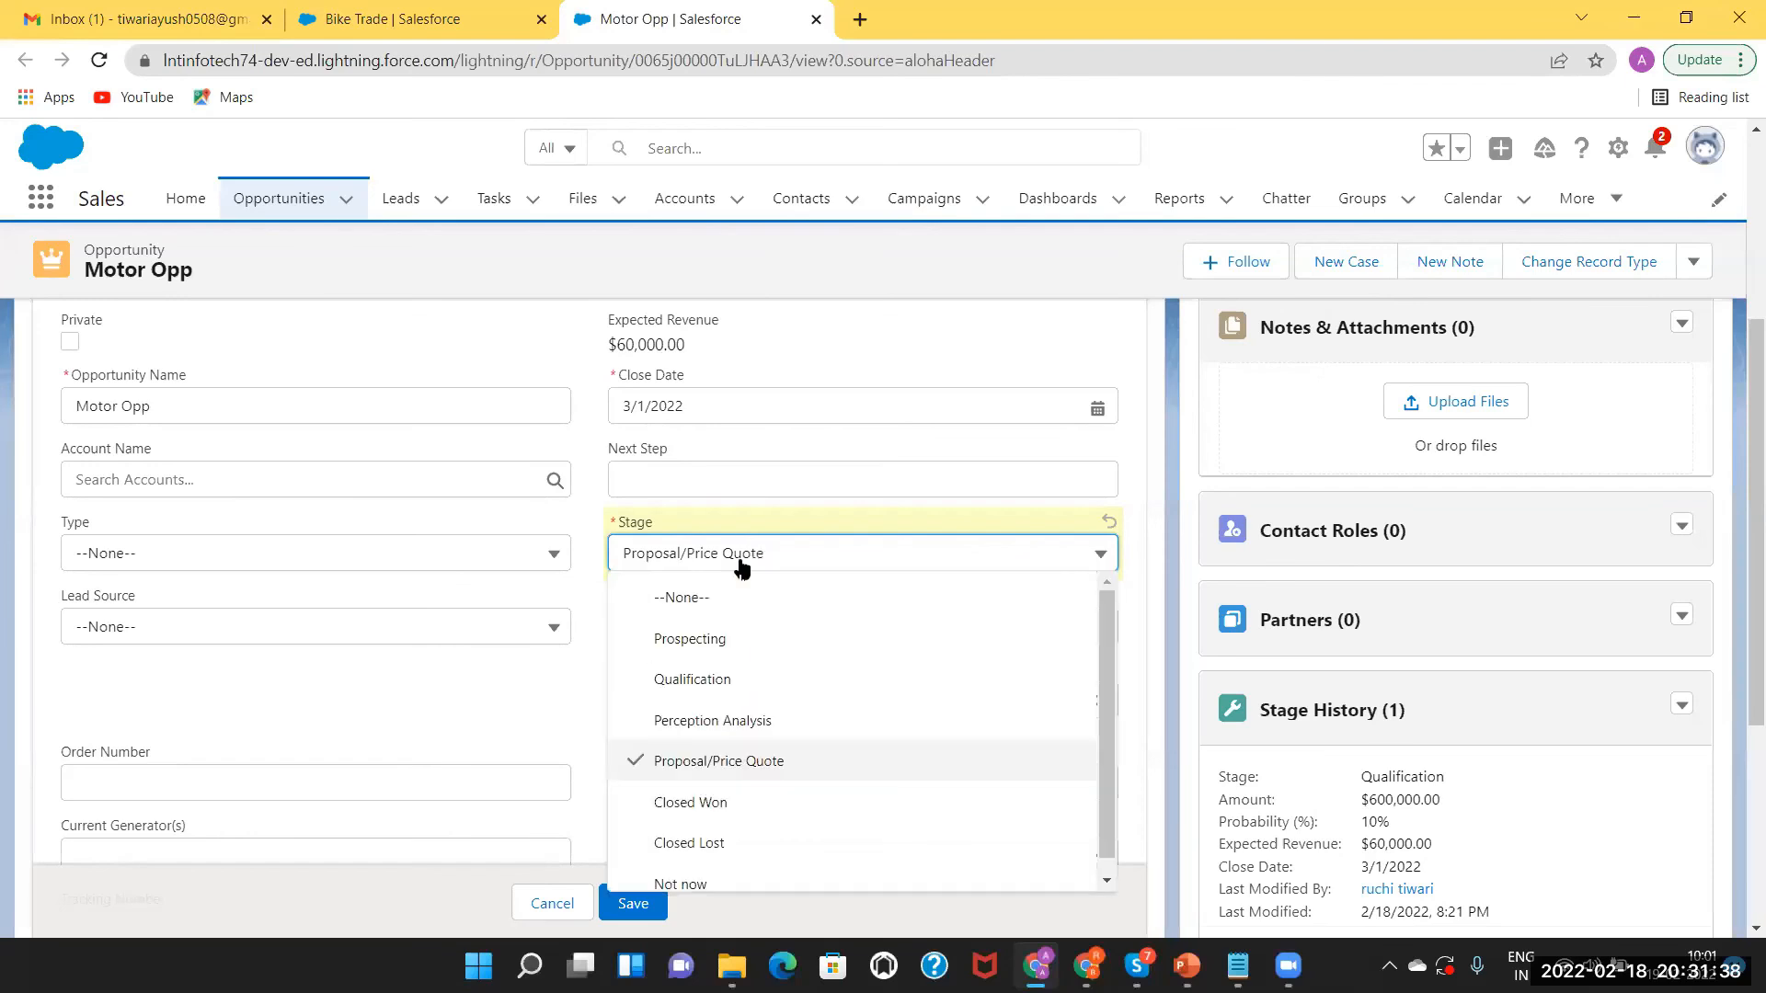
{"action": "left_click", "coordinate": [721, 799]}
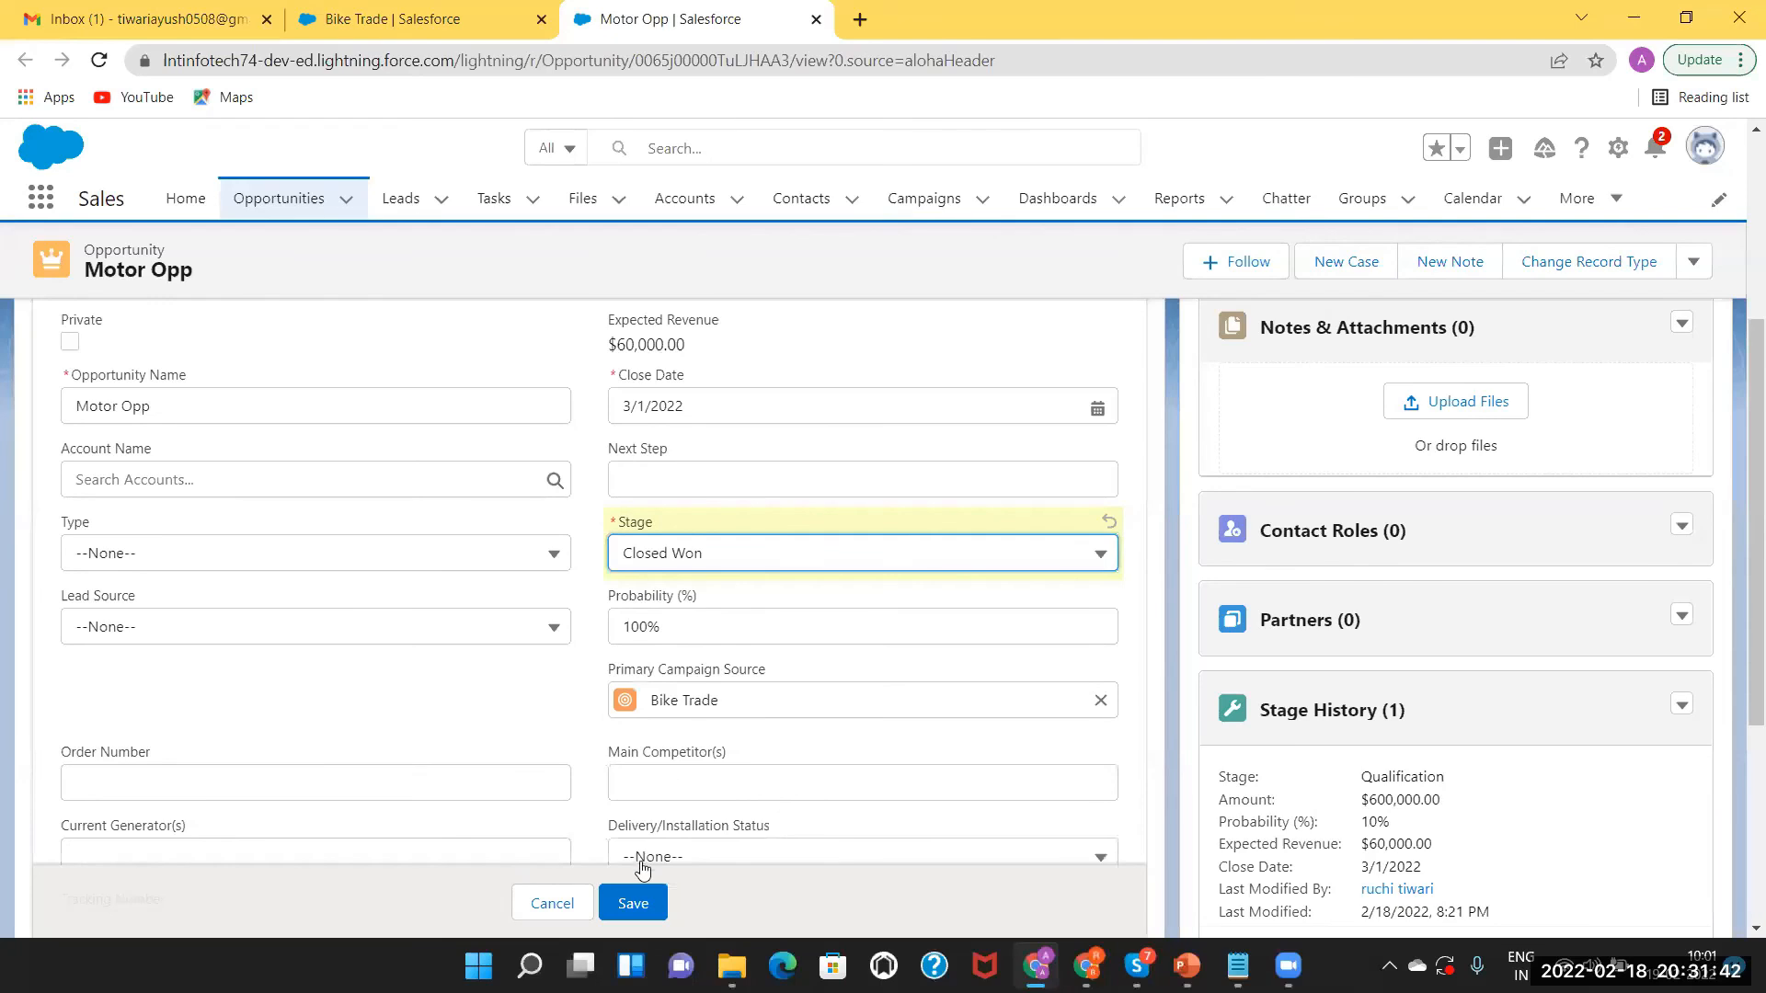
{"action": "left_click", "coordinate": [637, 906]}
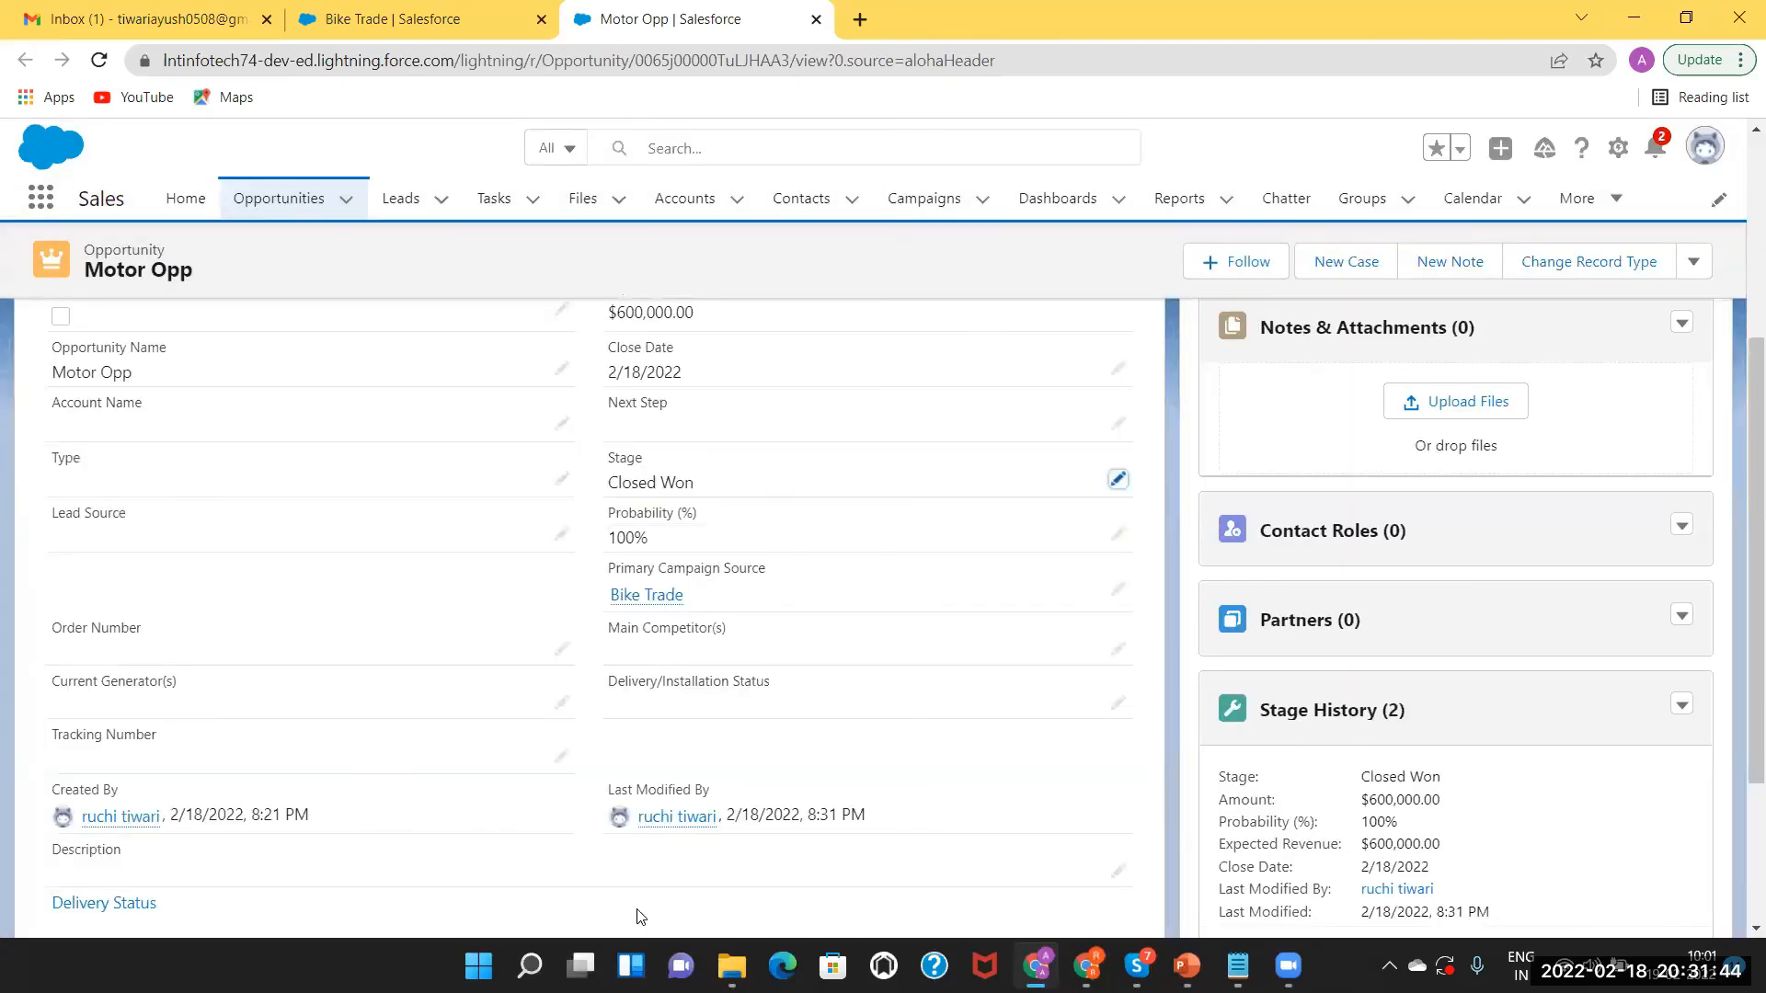
Return to the Bike Trade campaign, reload it and review its Details fields.
{"action": "left_click", "coordinate": [391, 20]}
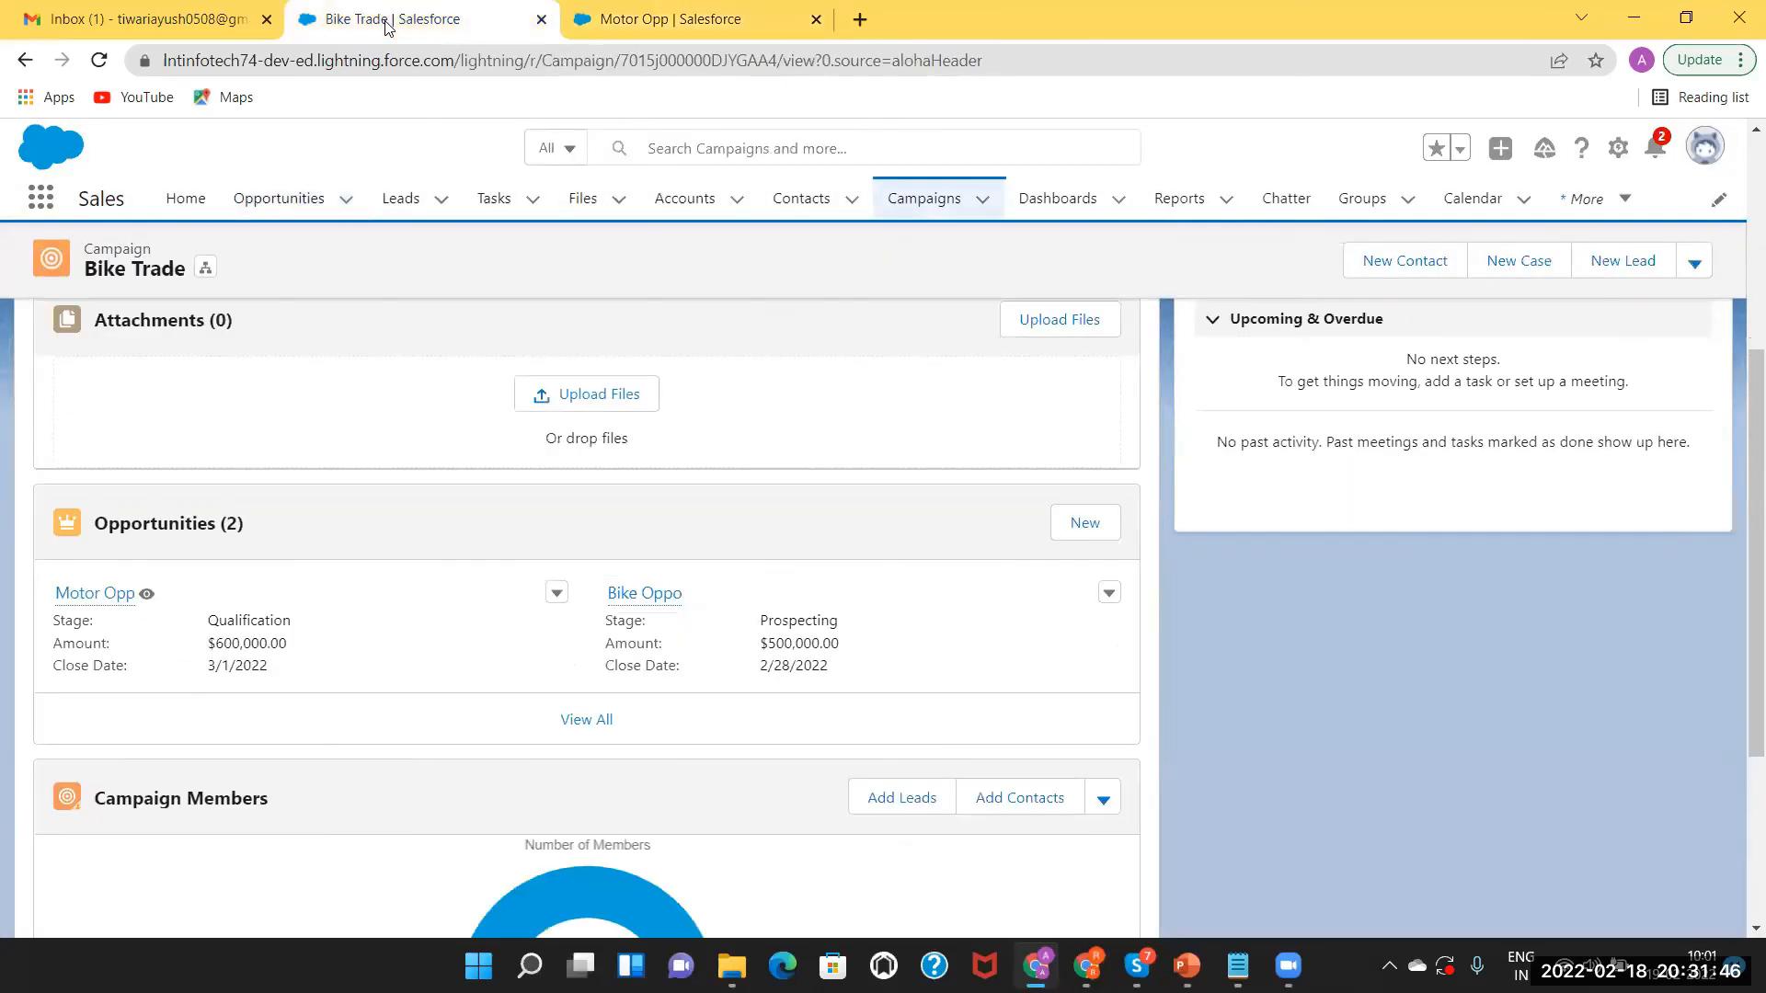
{"action": "left_click", "coordinate": [100, 60]}
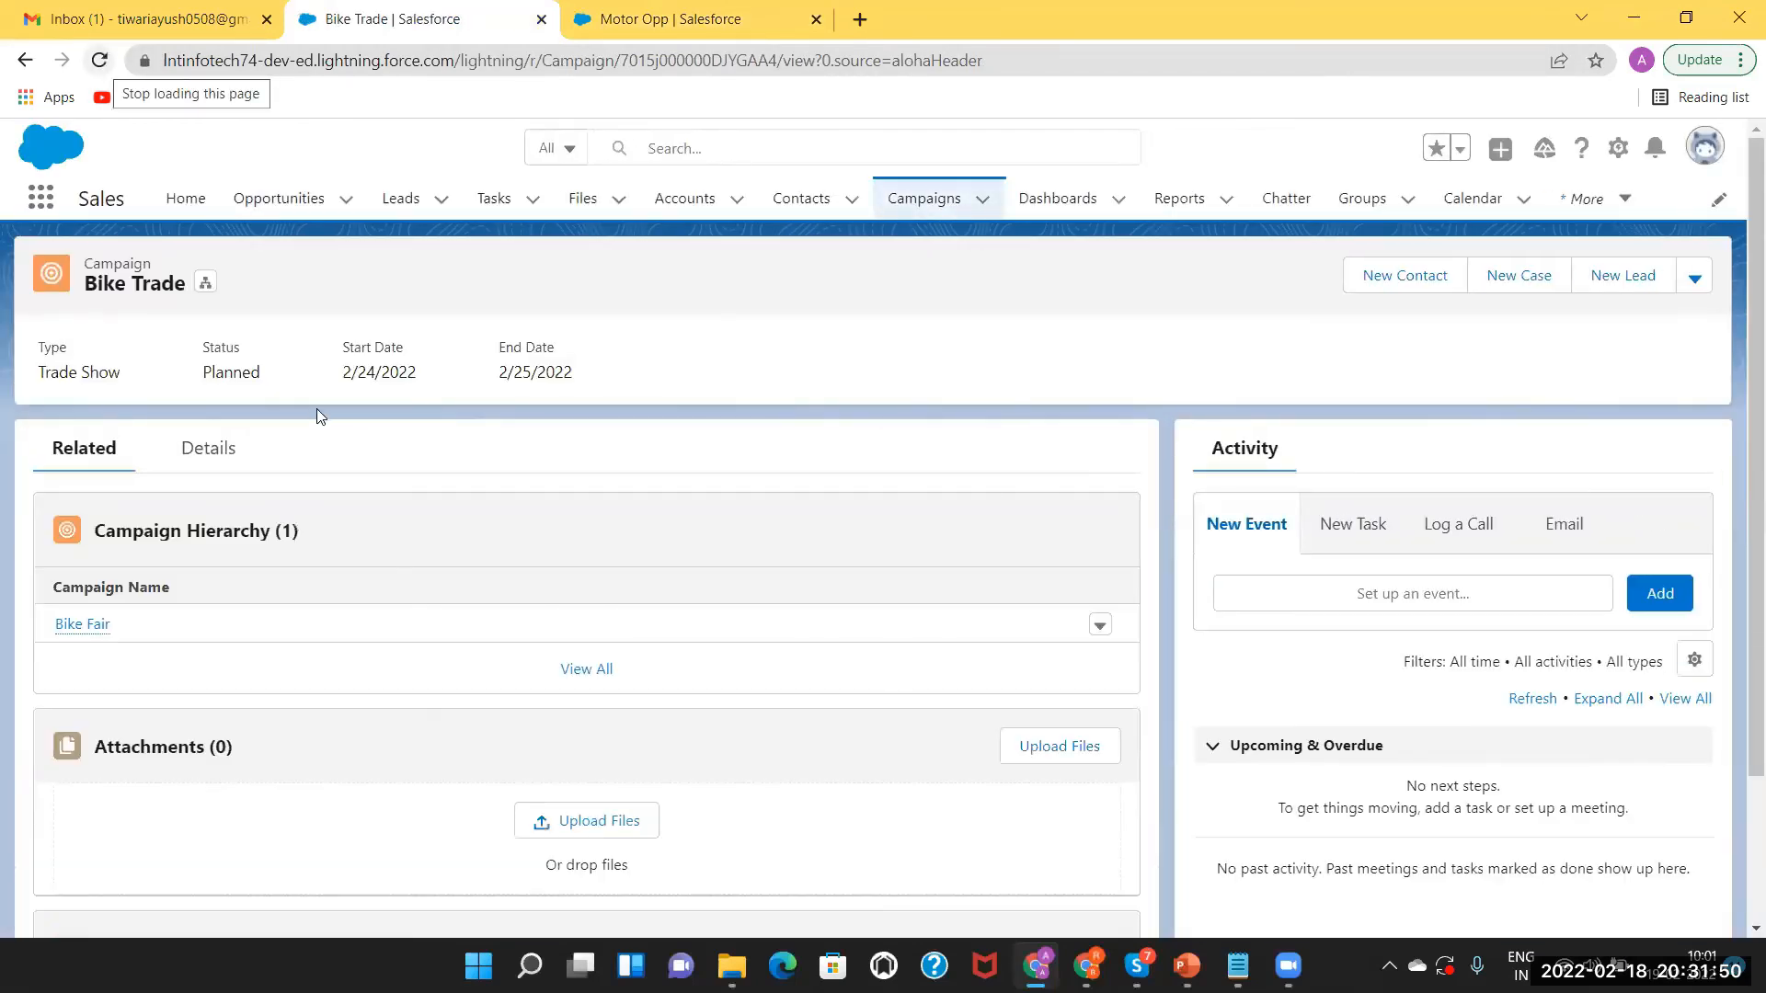
{"action": "left_click", "coordinate": [215, 449]}
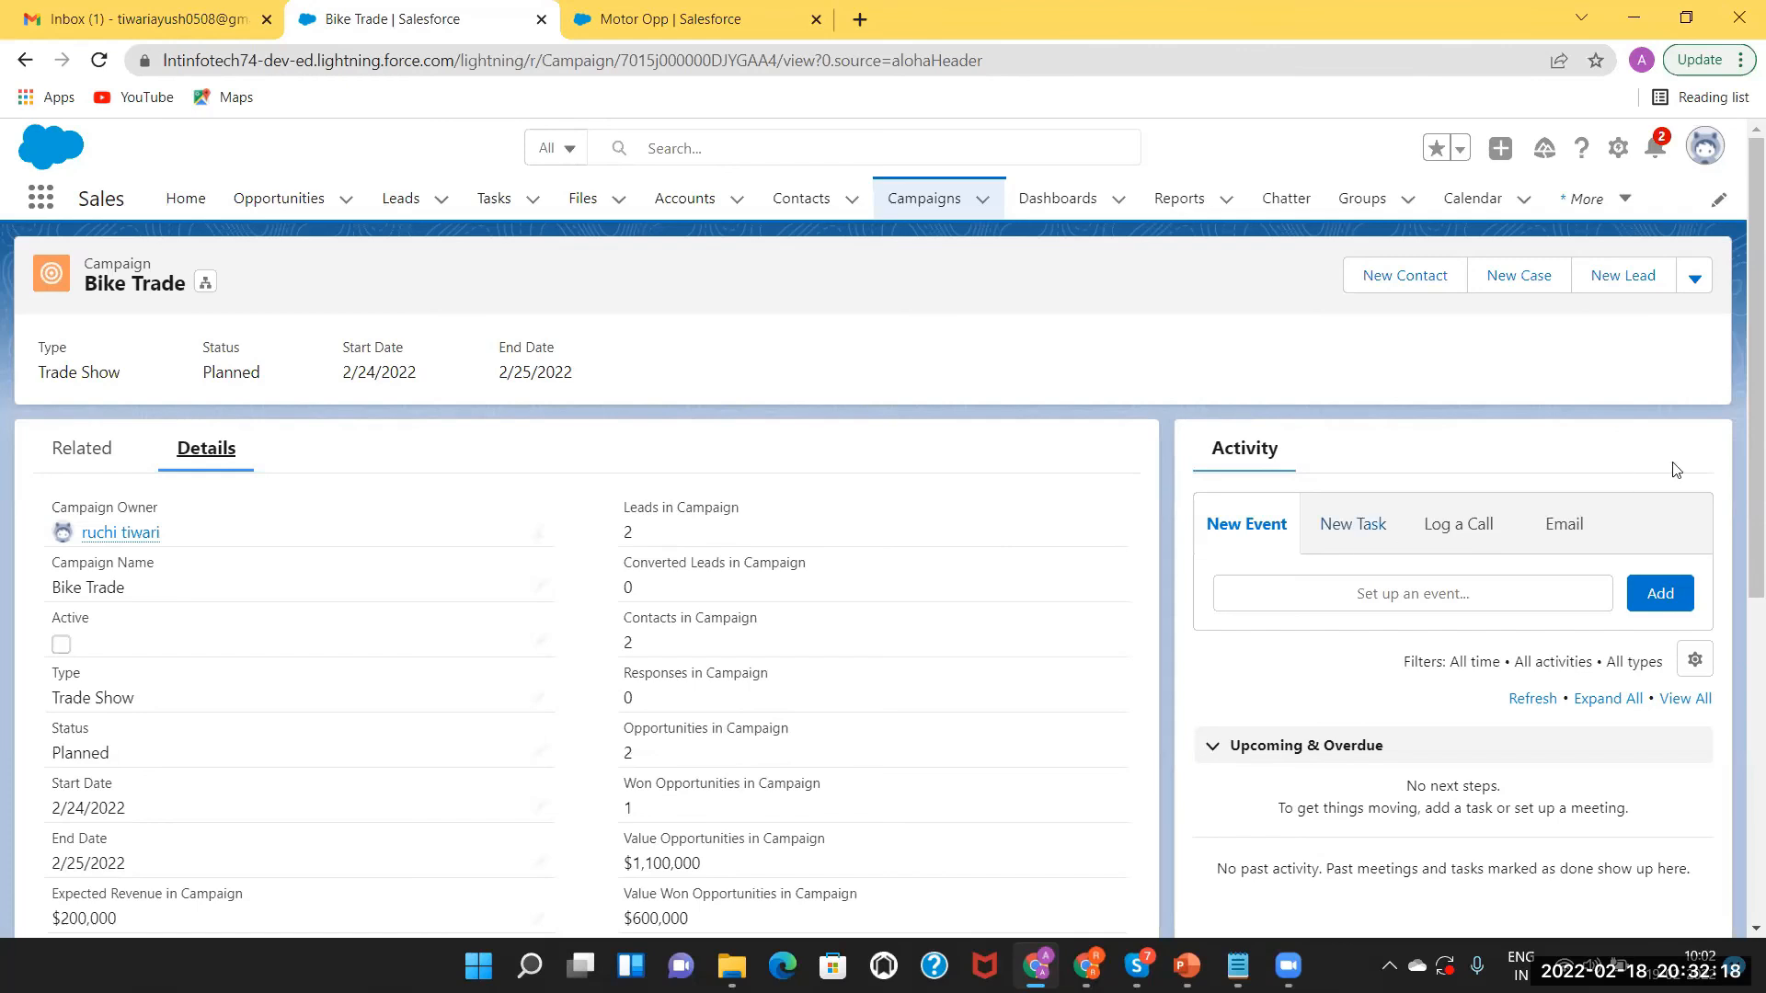
{"action": "scroll", "coordinate": [1310, 662], "scroll_direction": "down", "scroll_amount": 2}
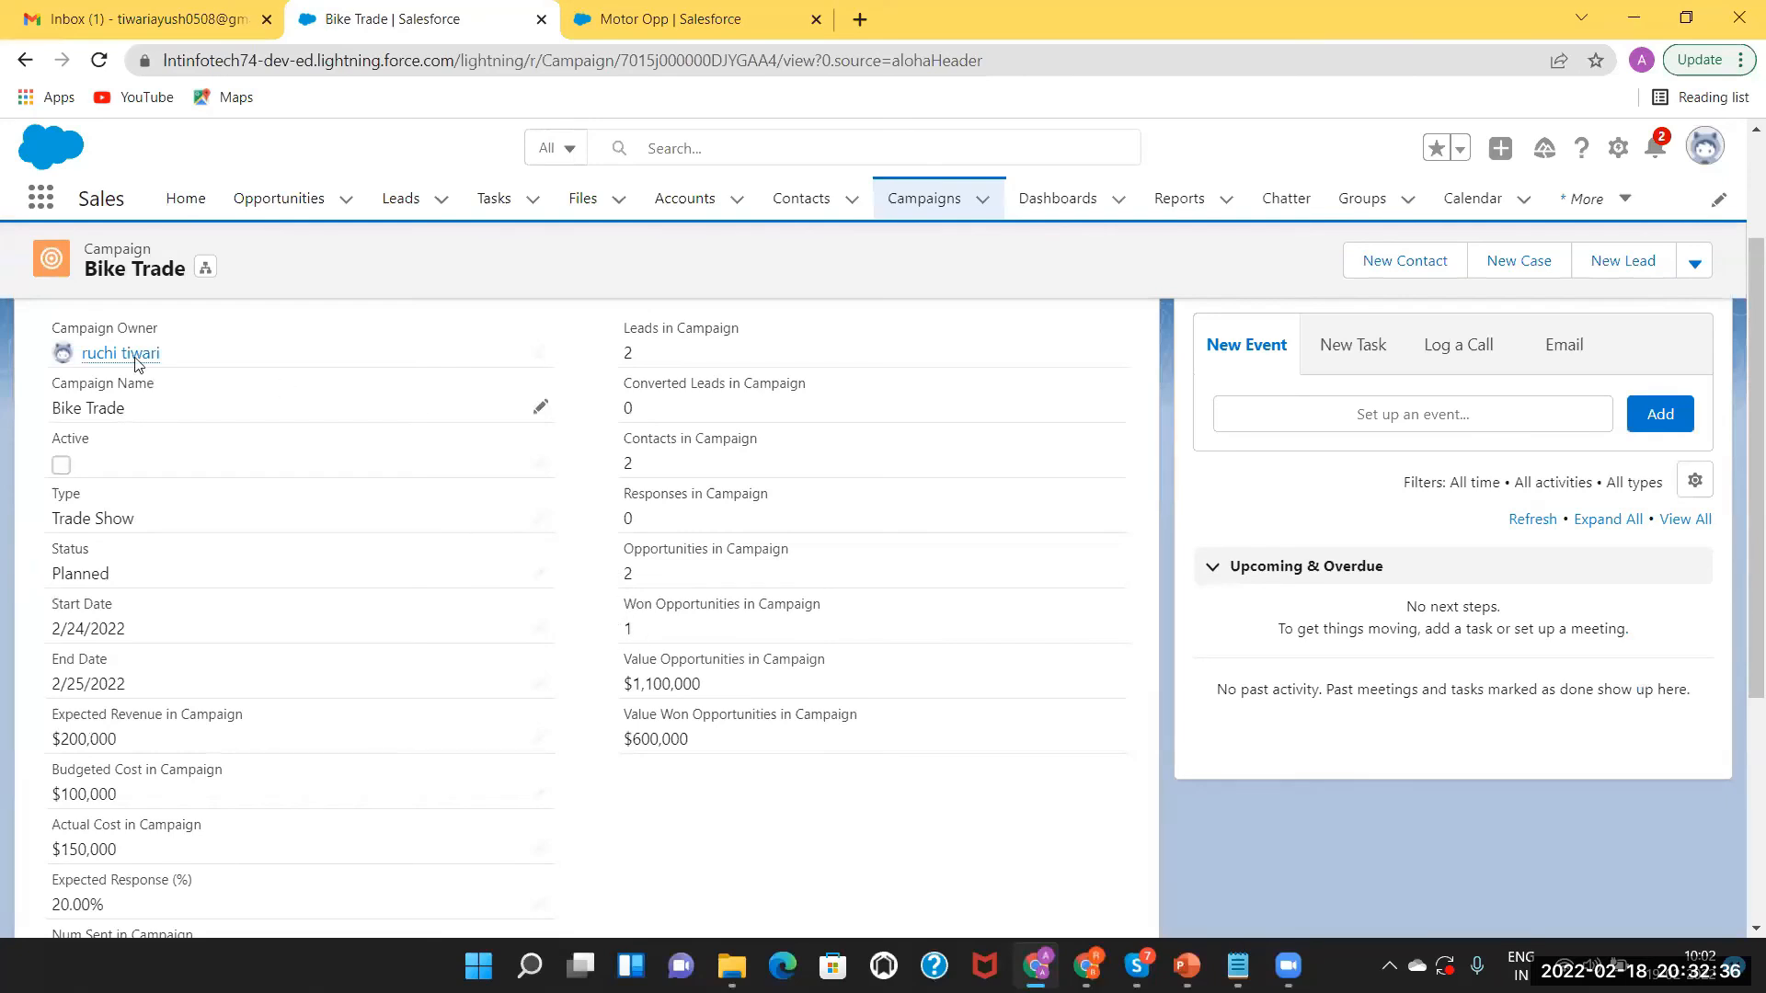
{"action": "left_click_drag", "start_coordinate": [1748, 418], "coordinate": [1748, 293]}
Scroll the Related list to see Motor Opp as Closed Won and the campaign members.
{"action": "left_click", "coordinate": [68, 451]}
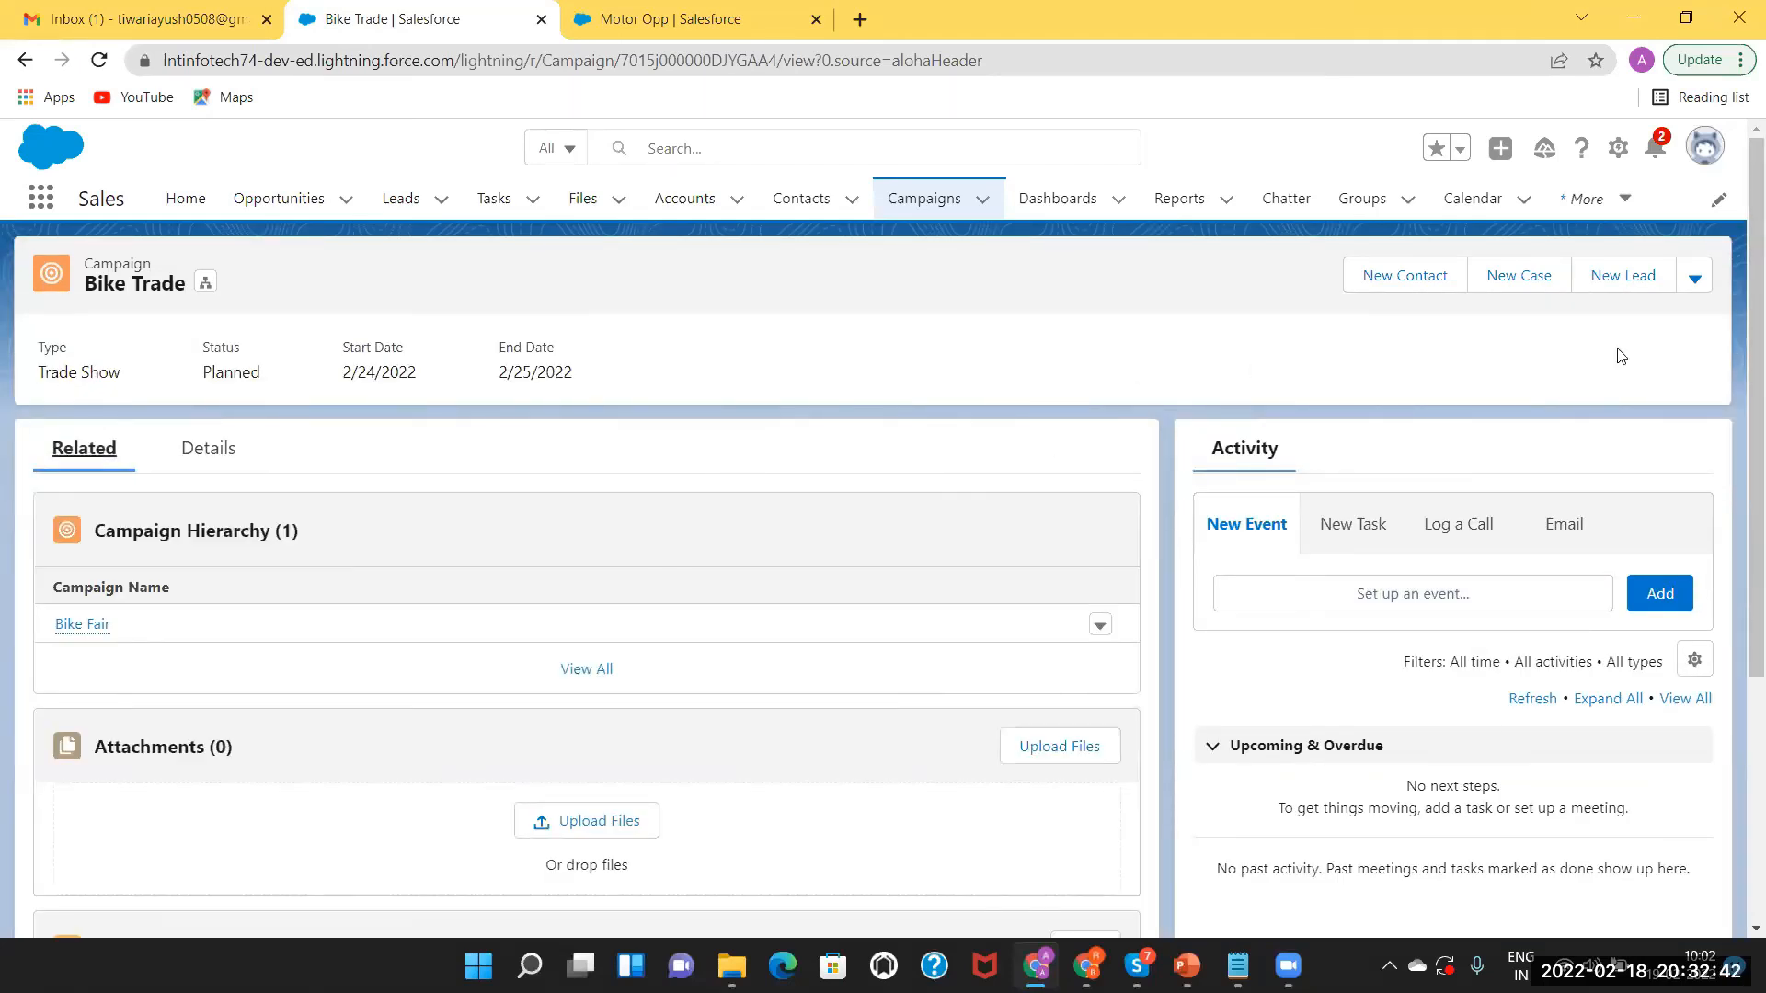
{"action": "scroll", "coordinate": [1738, 505], "scroll_direction": "down", "scroll_amount": 3}
{"action": "scroll", "coordinate": [1739, 520], "scroll_direction": "down", "scroll_amount": 1}
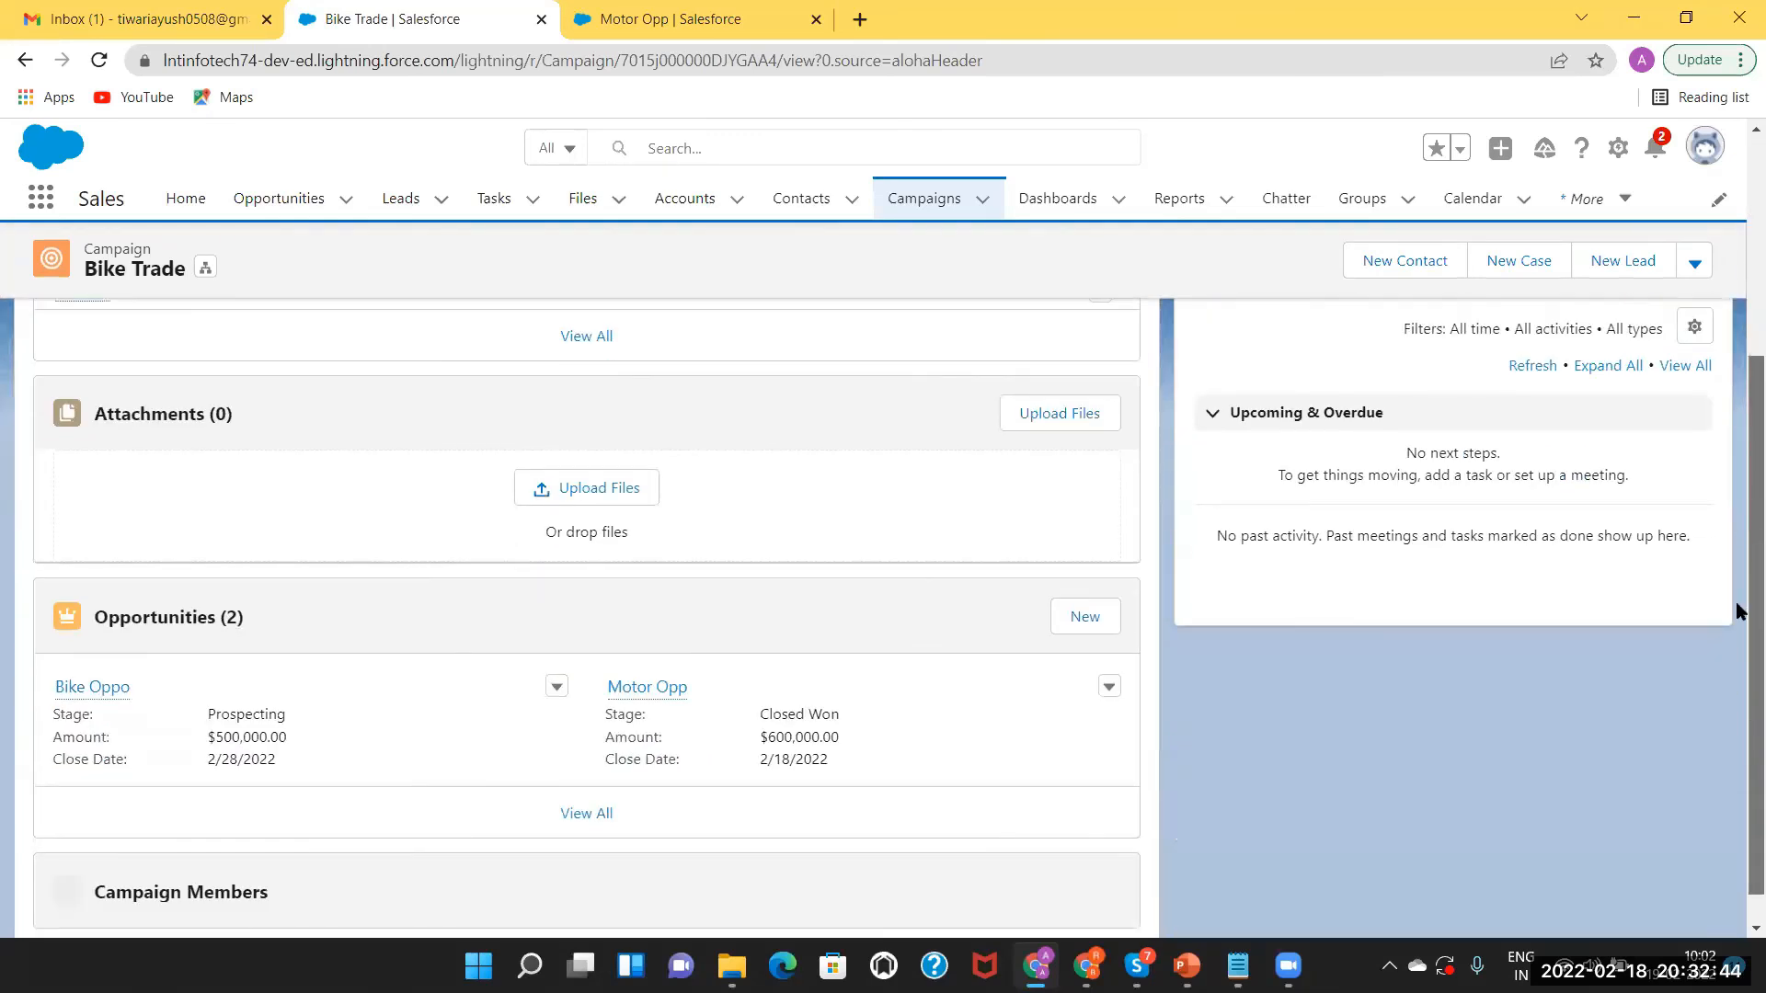
{"action": "scroll", "coordinate": [1738, 769], "scroll_direction": "down", "scroll_amount": 4}
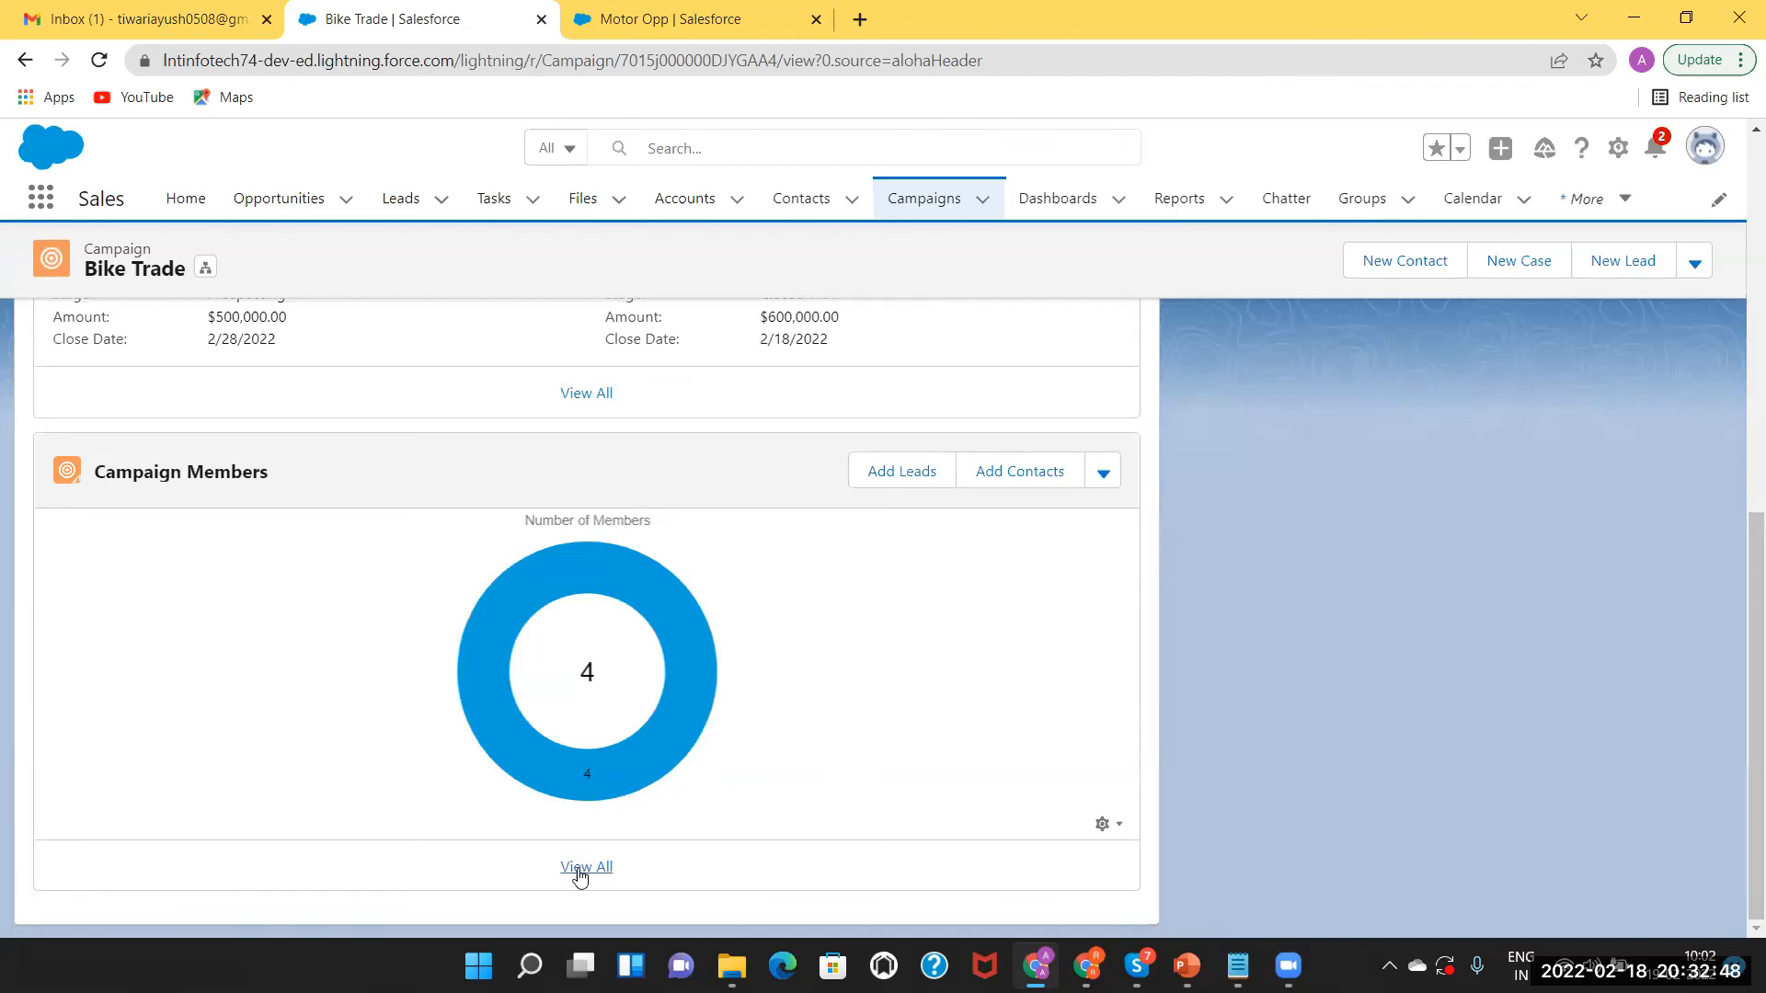
From the full campaign member list, open the row-3 LNT lead in its own tab.
{"action": "left_click", "coordinate": [580, 869]}
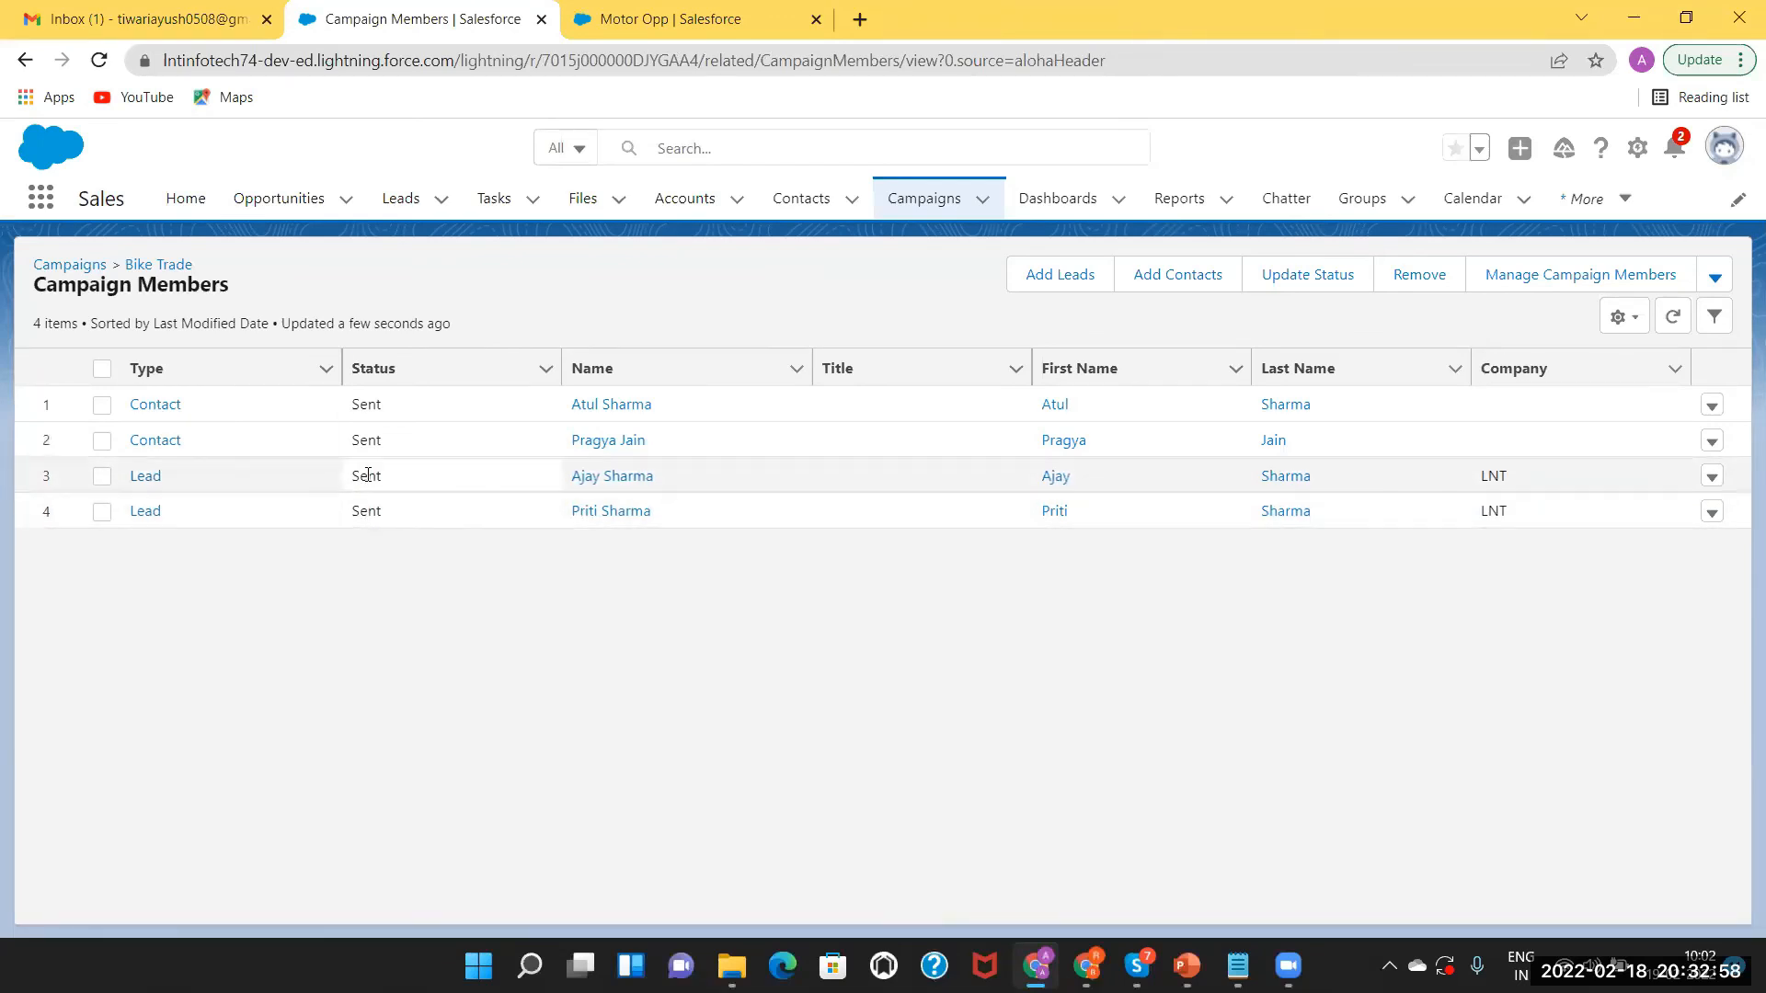
{"action": "right_click", "coordinate": [146, 483]}
{"action": "left_click", "coordinate": [170, 497]}
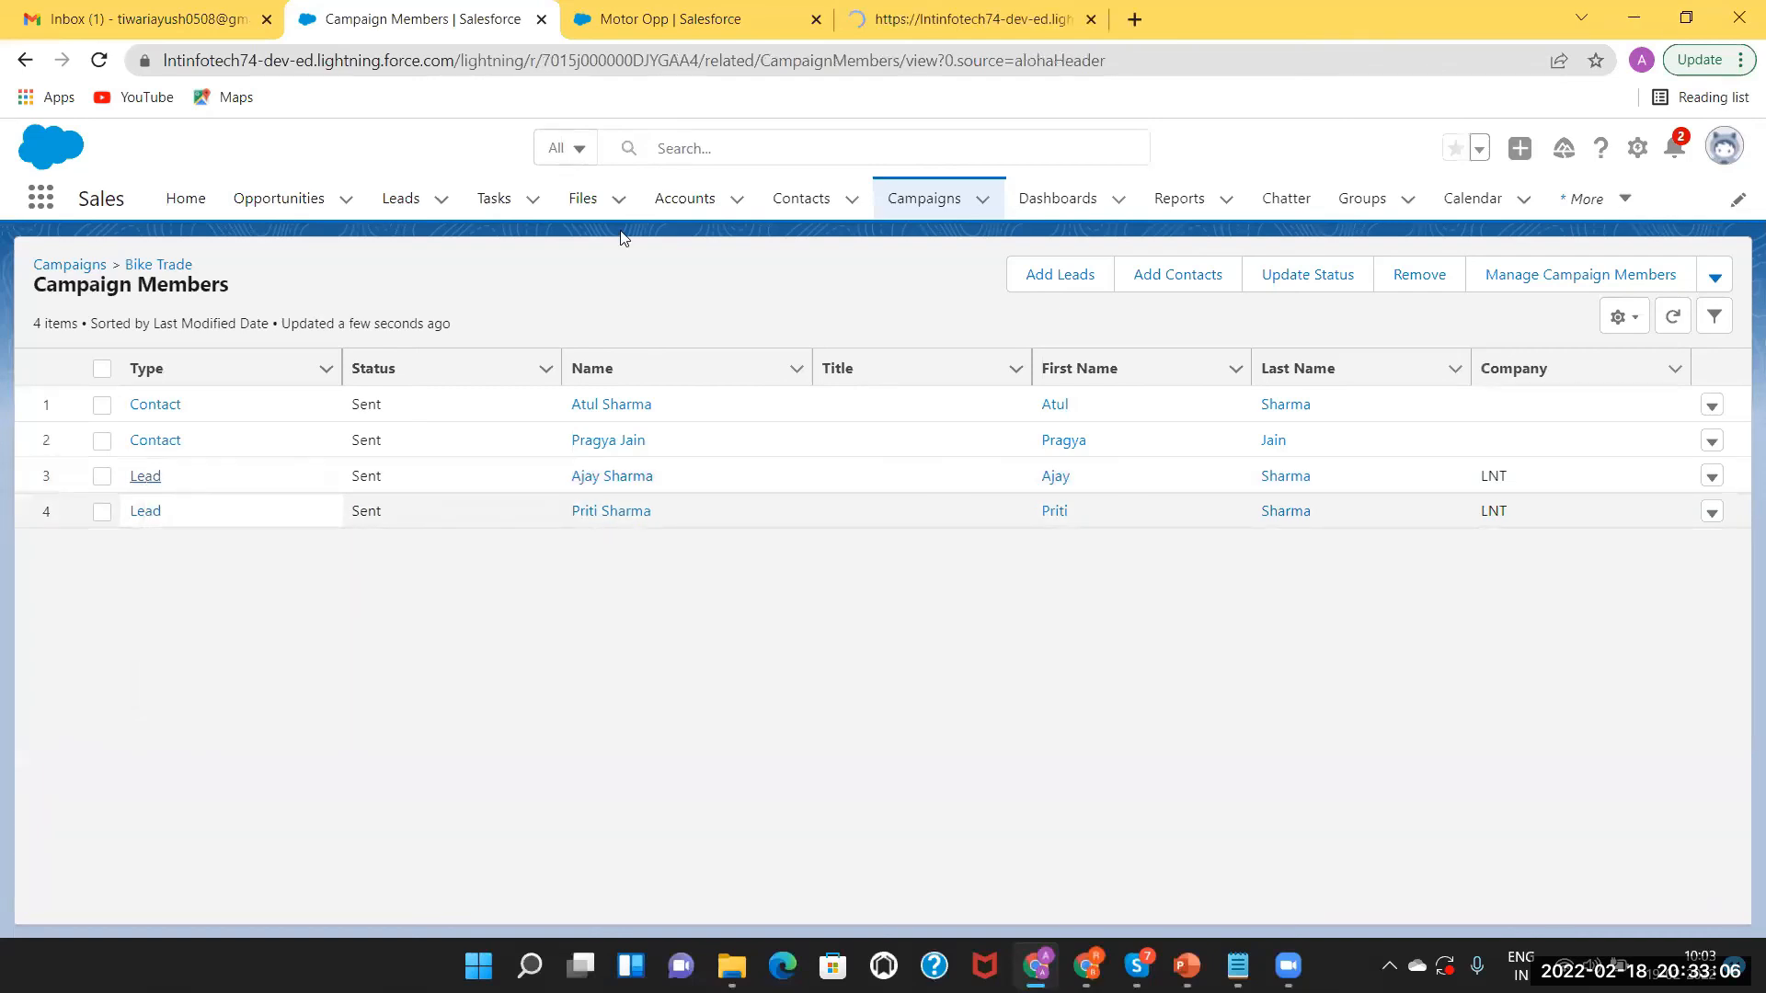
{"action": "left_click", "coordinate": [892, 17]}
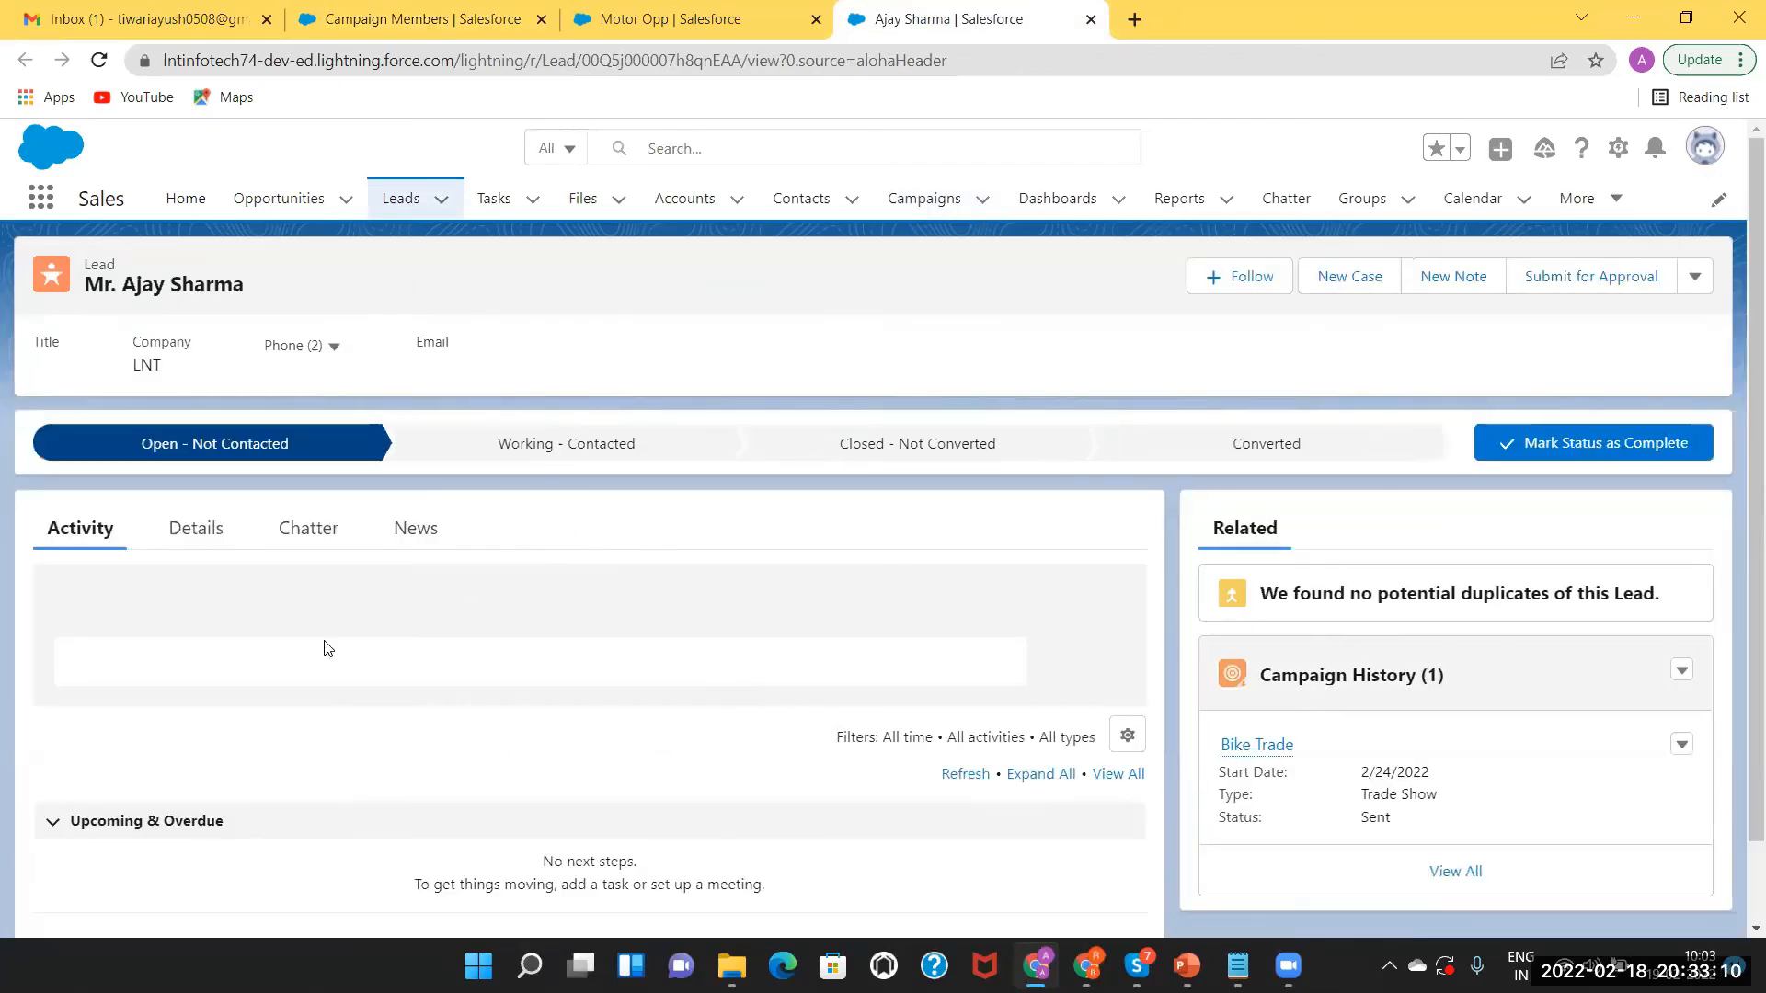
Set the LNT lead's Lead Status to Closed - Converted, save, and go back to the members list.
{"action": "left_click", "coordinate": [196, 531]}
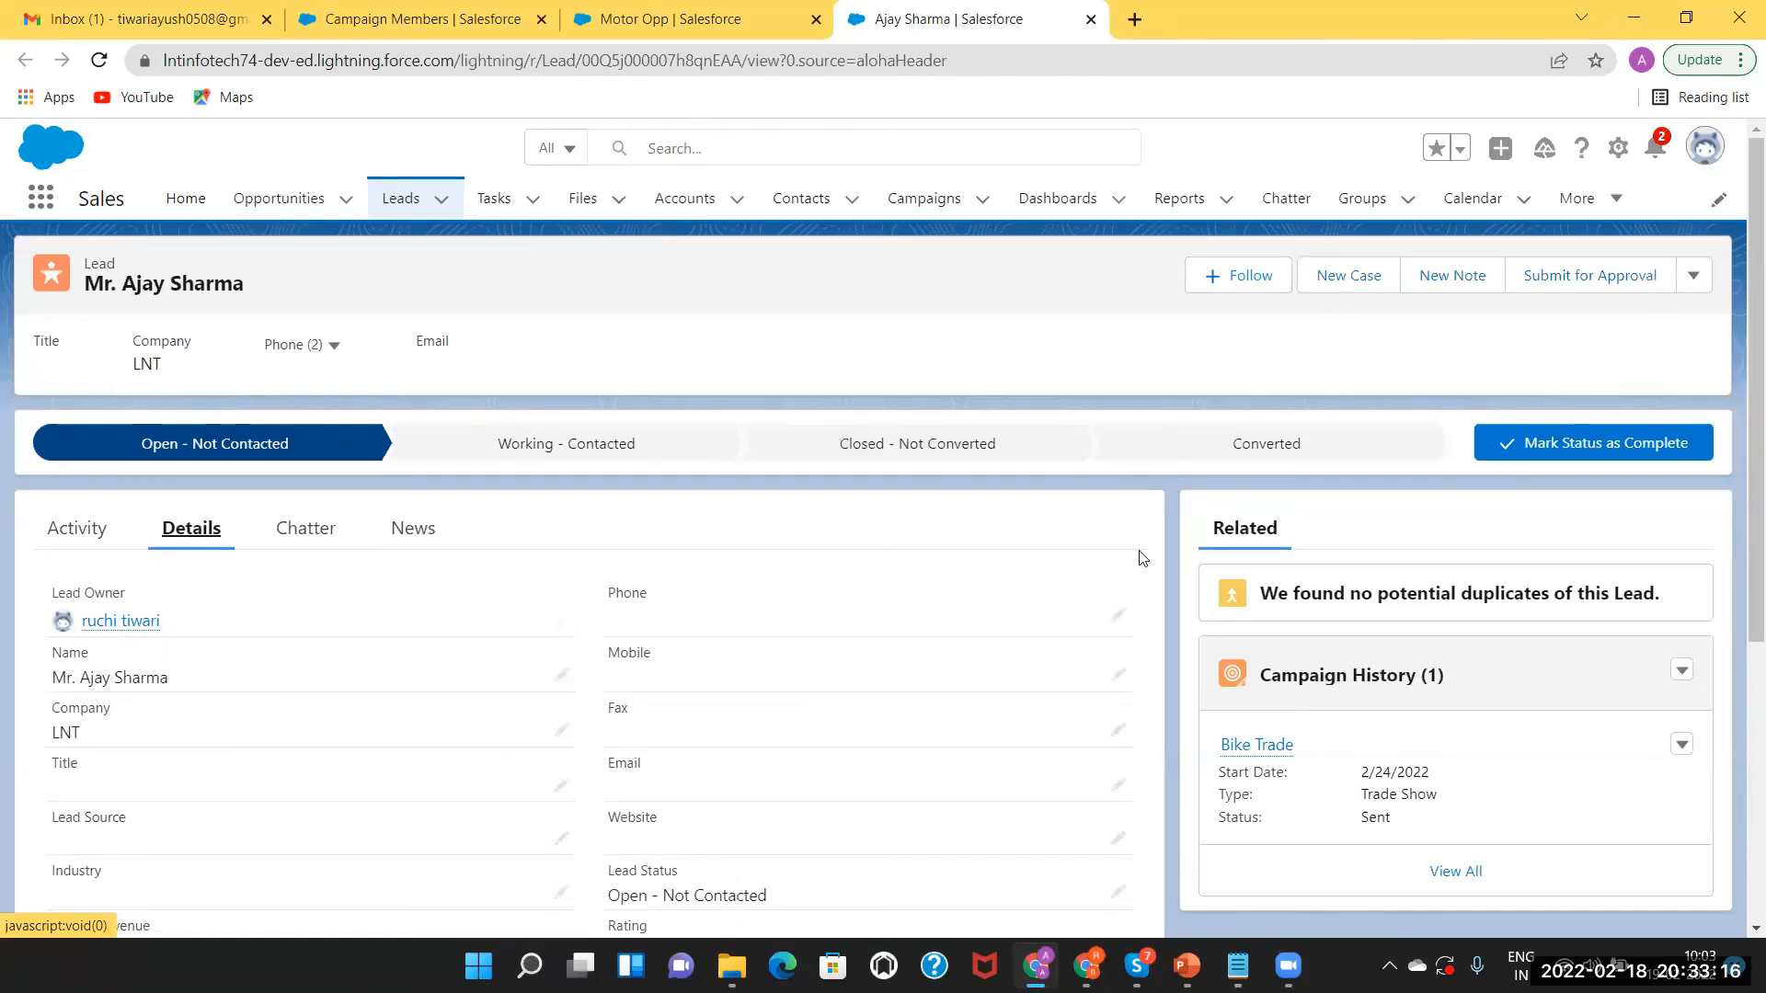
{"action": "scroll", "coordinate": [1380, 460], "scroll_direction": "down", "scroll_amount": 3}
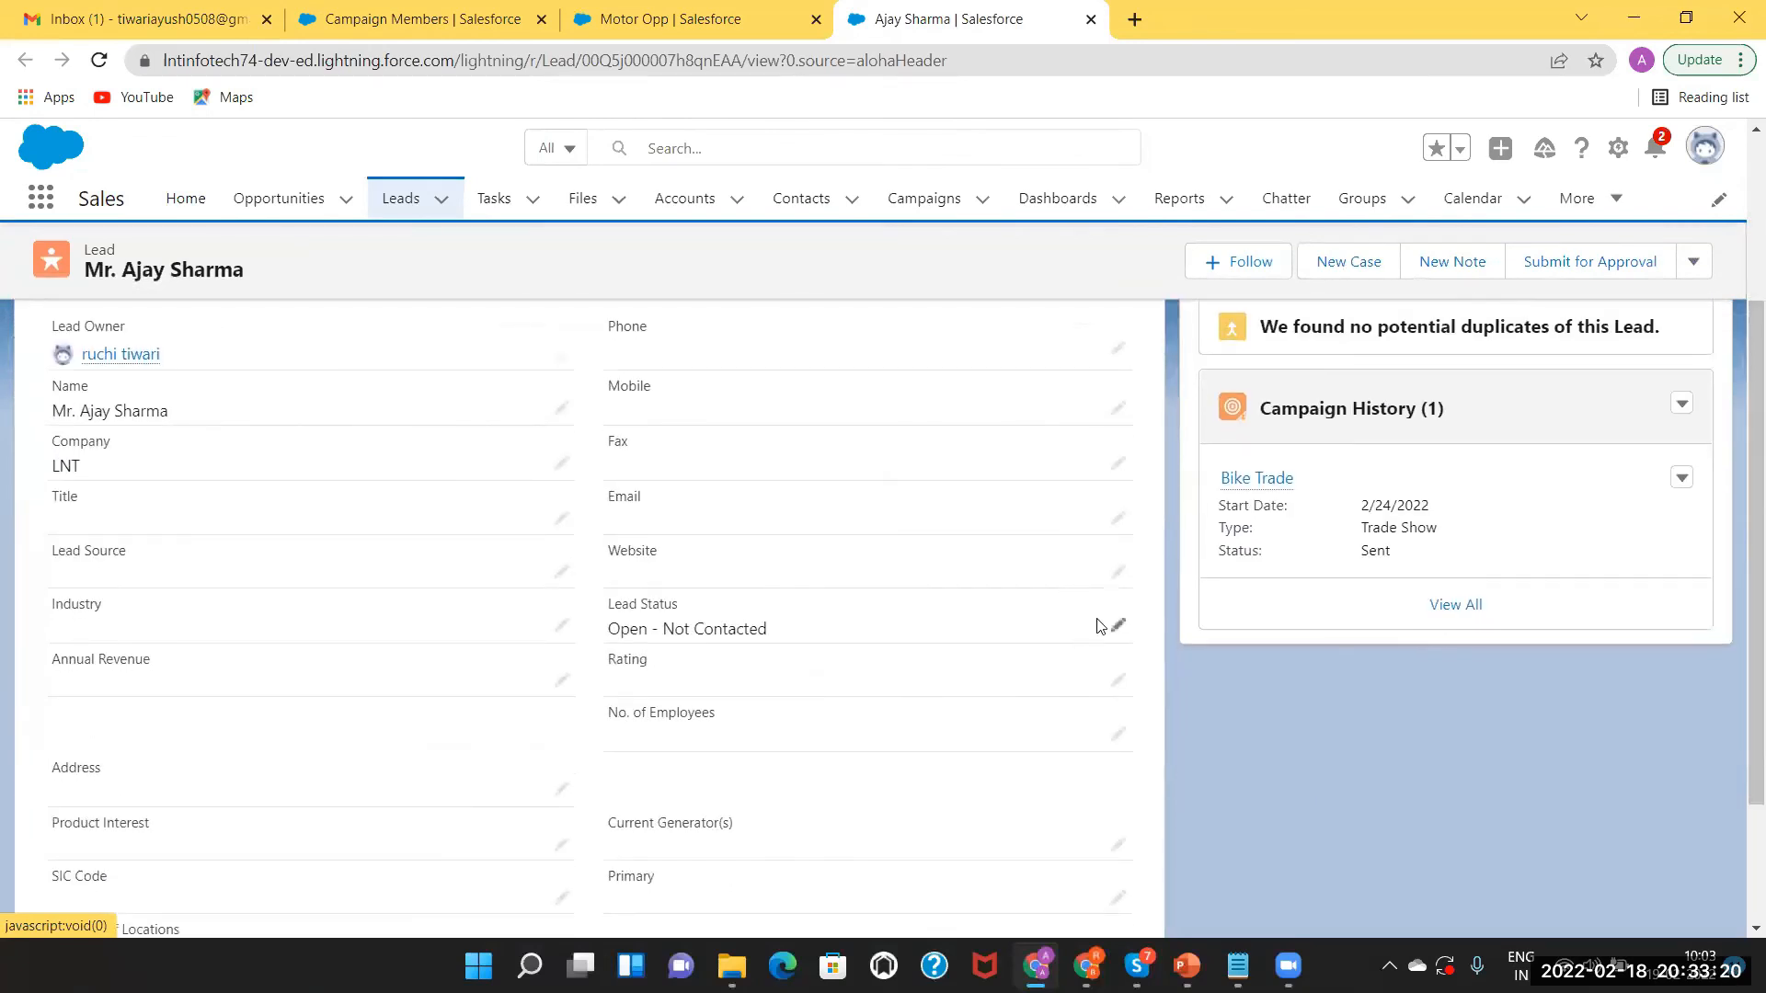
{"action": "left_click", "coordinate": [1118, 626]}
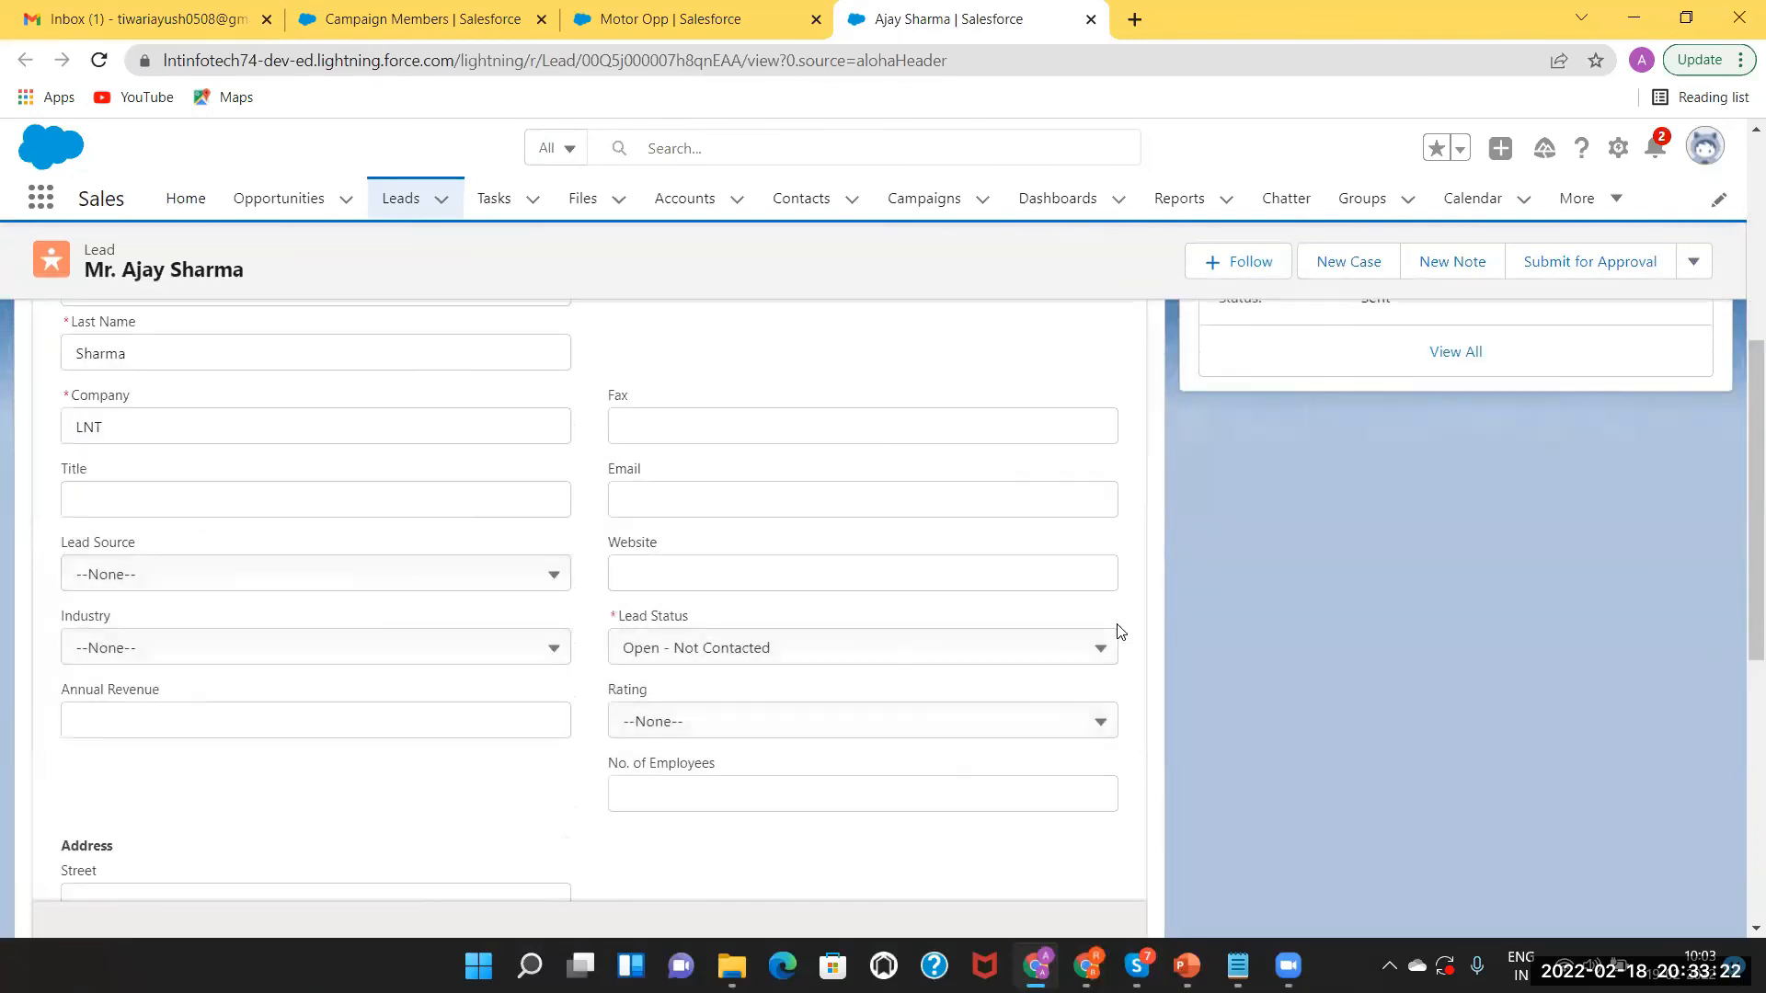
{"action": "left_click", "coordinate": [980, 647]}
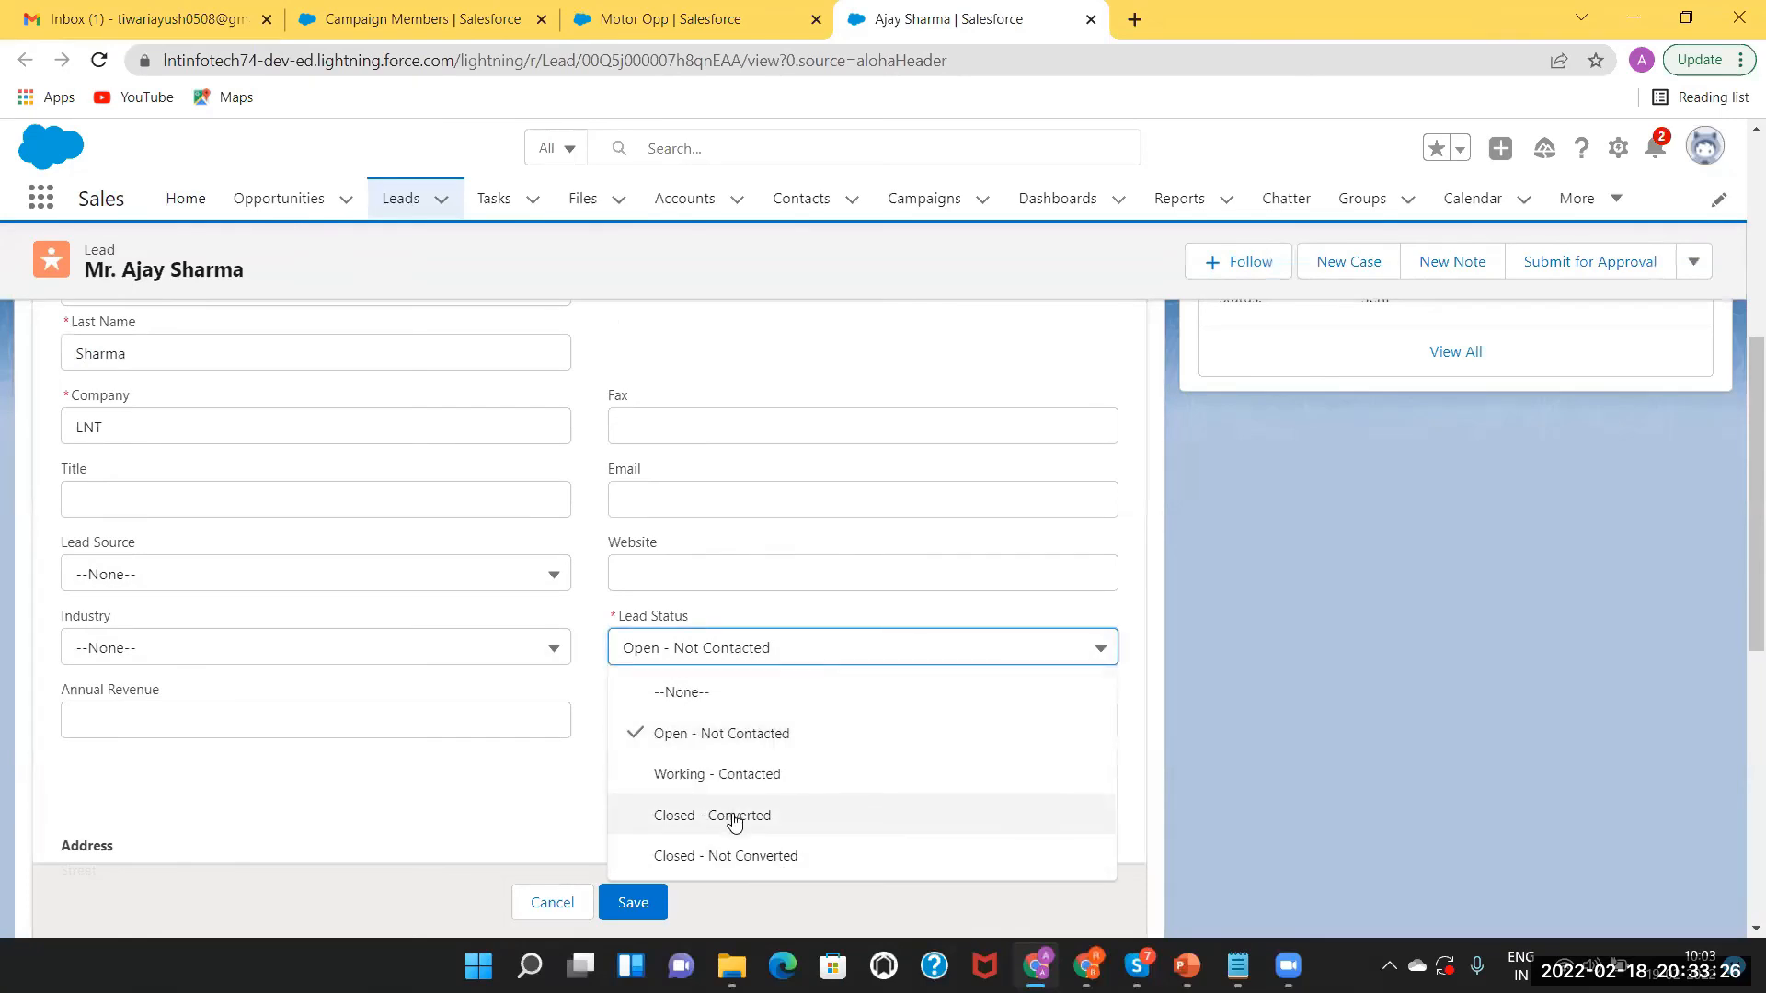
{"action": "left_click", "coordinate": [732, 816]}
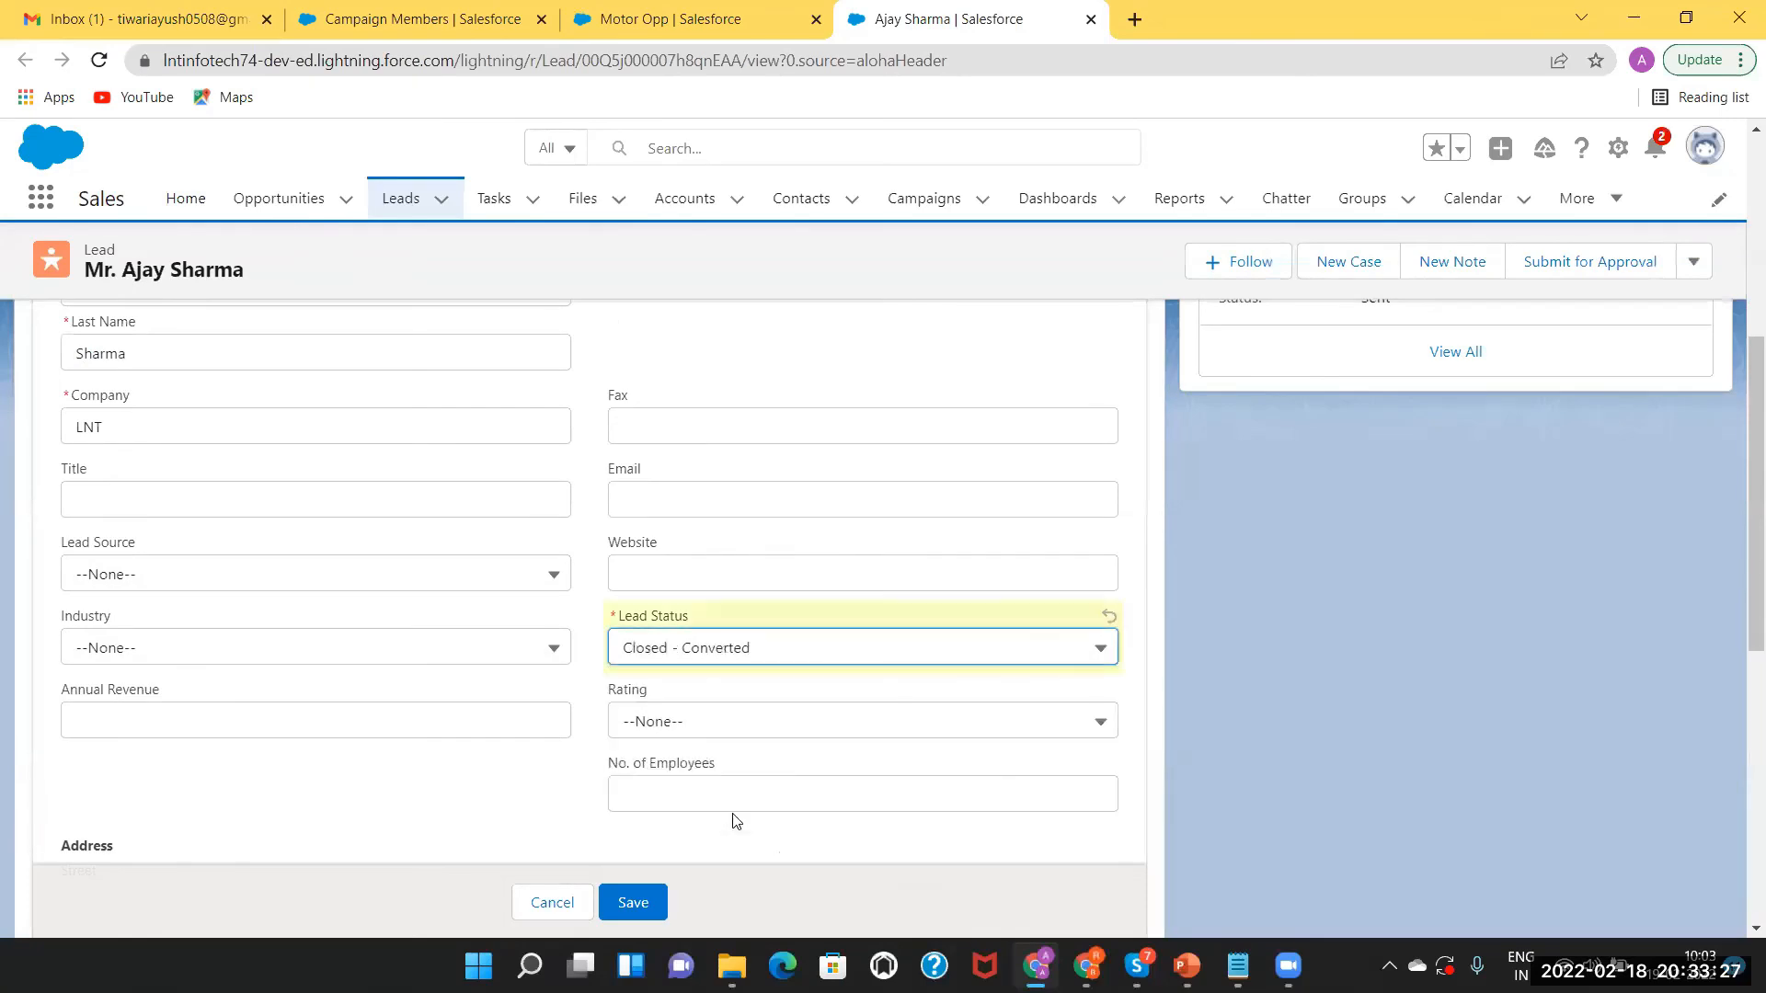
{"action": "left_click", "coordinate": [628, 904]}
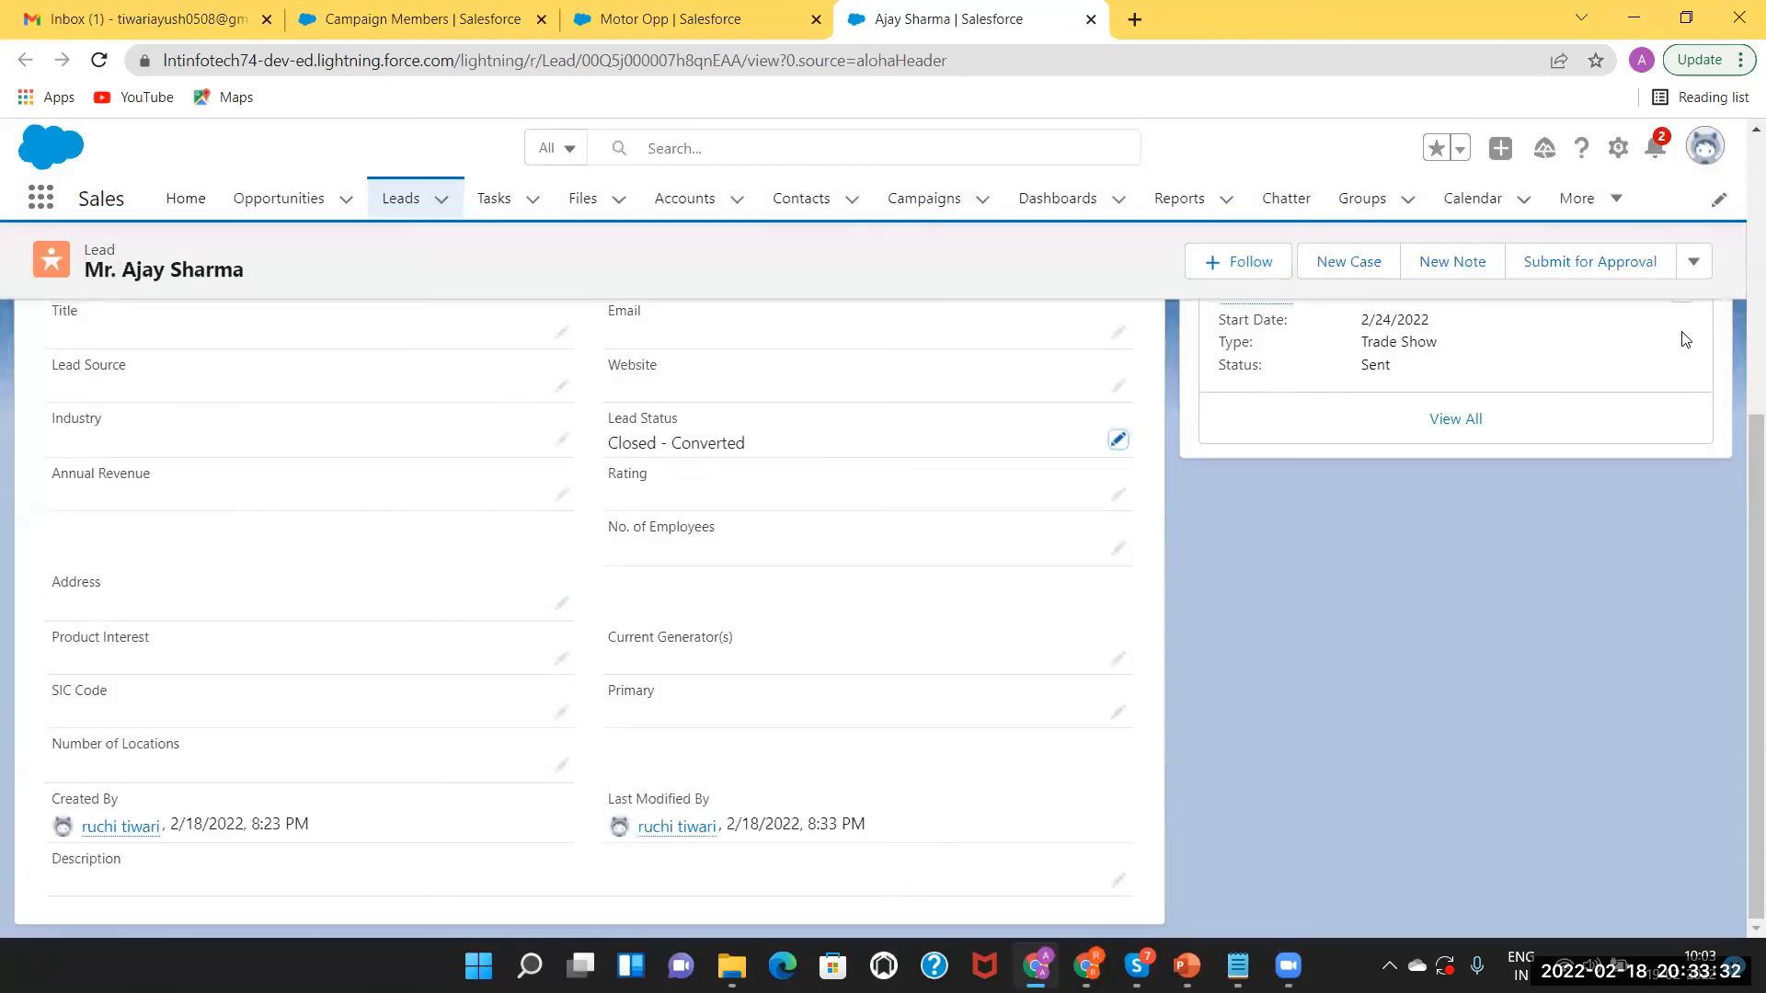
{"action": "left_click", "coordinate": [362, 8]}
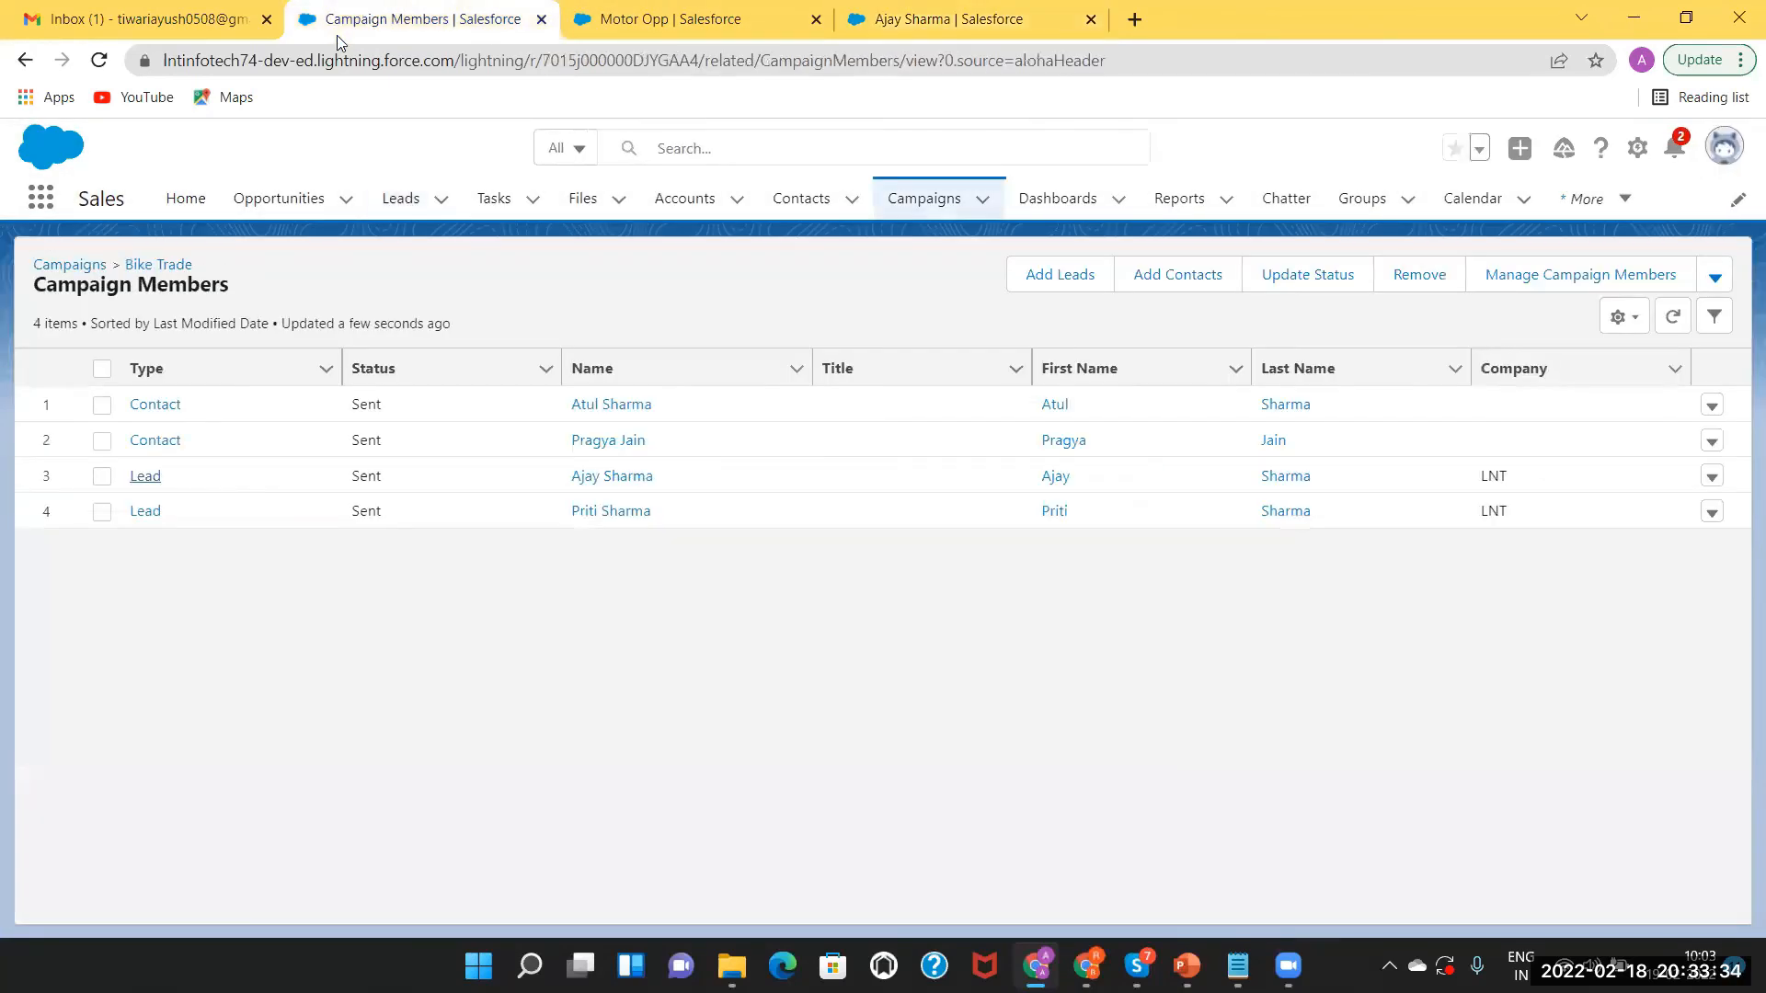
{"action": "left_click", "coordinate": [237, 64]}
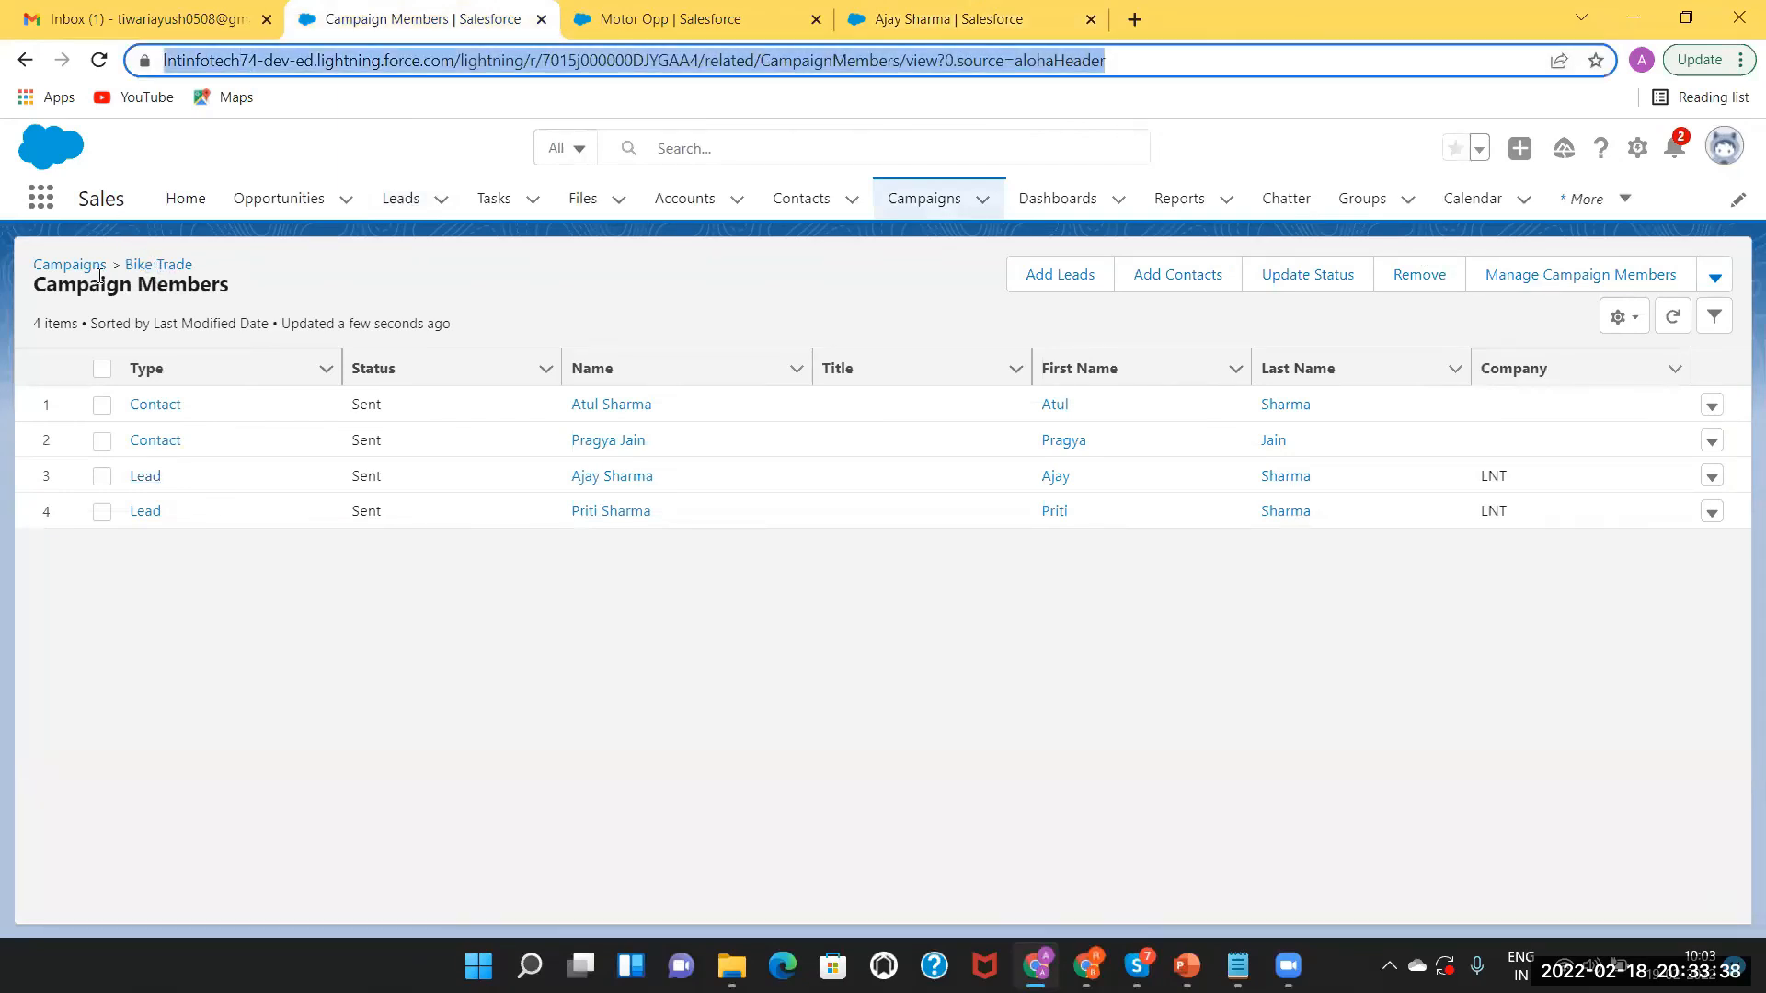
{"action": "left_click", "coordinate": [156, 266]}
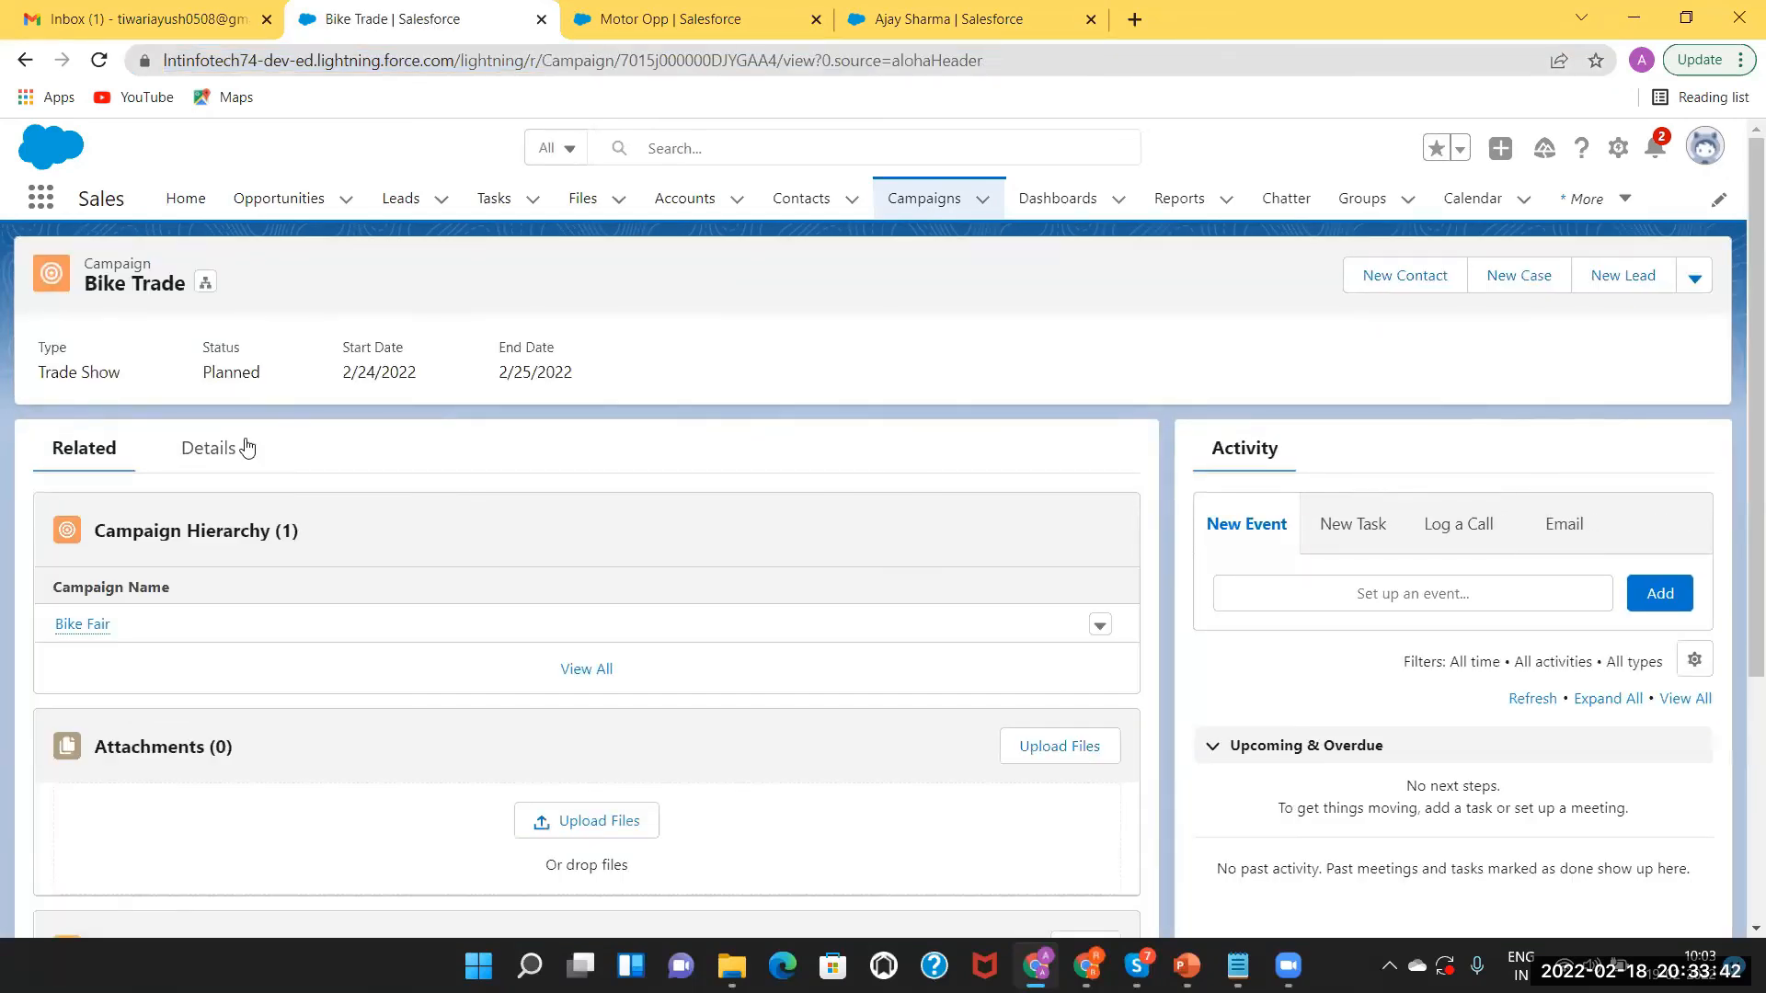
{"action": "left_click", "coordinate": [214, 452]}
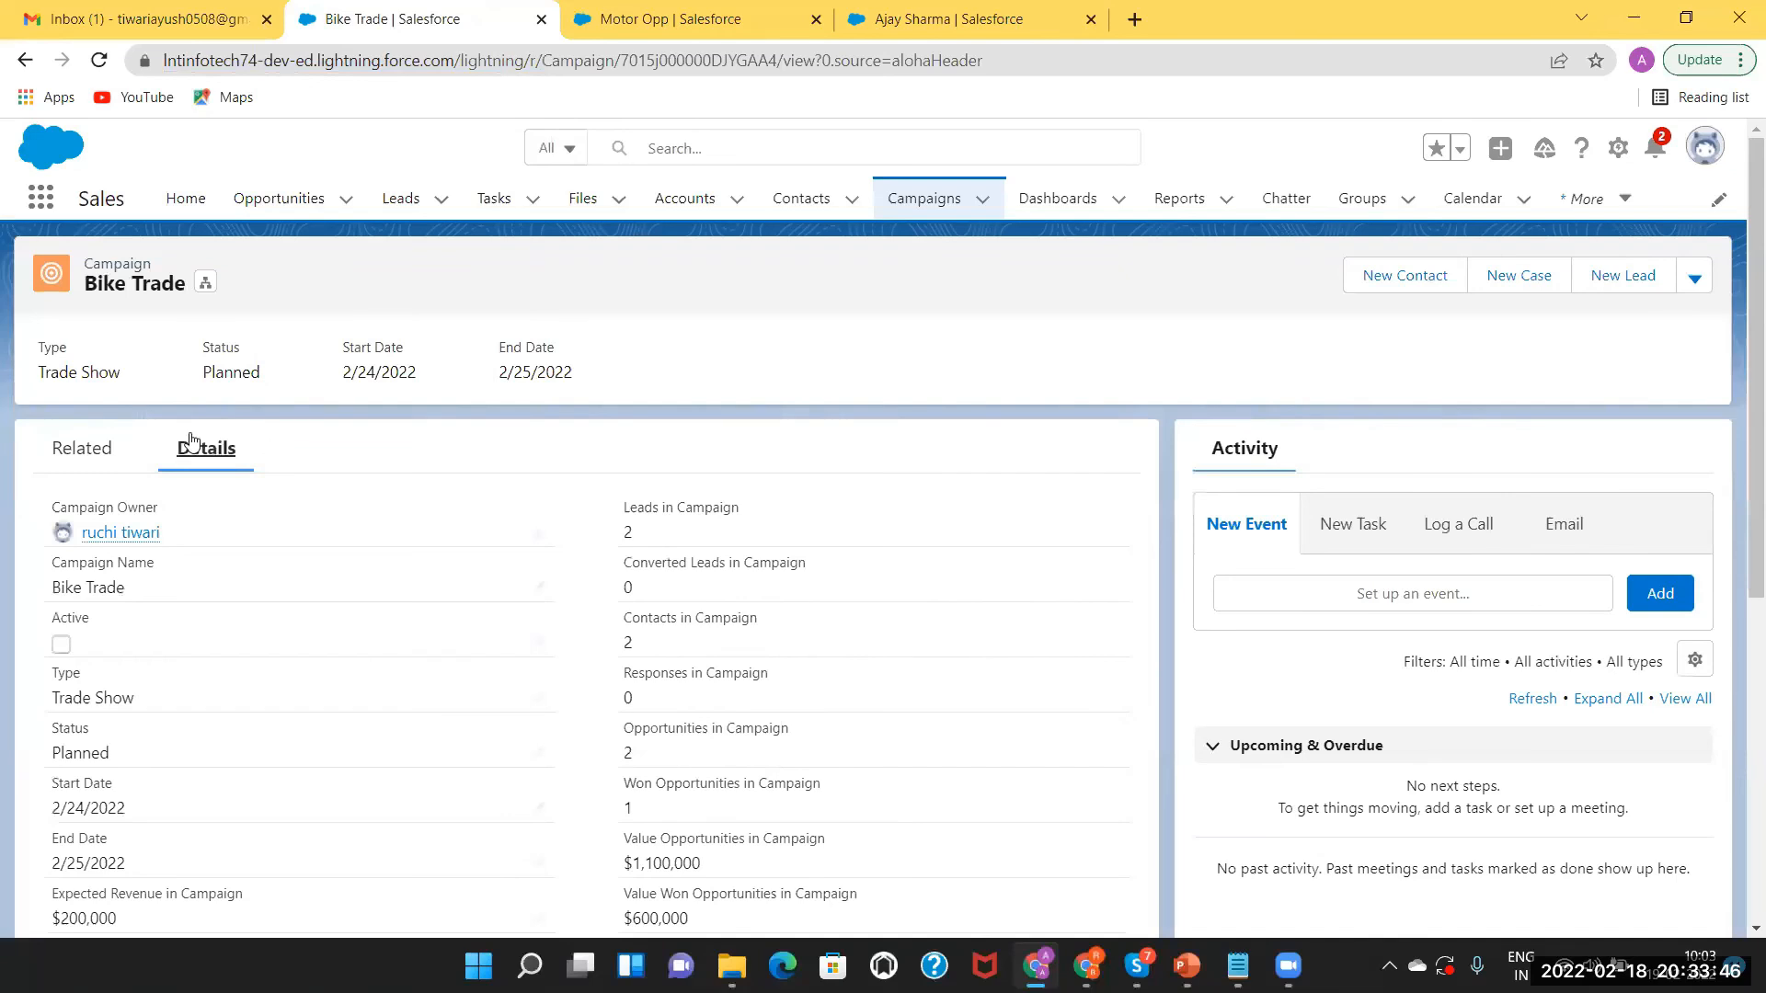
{"action": "left_click", "coordinate": [73, 451]}
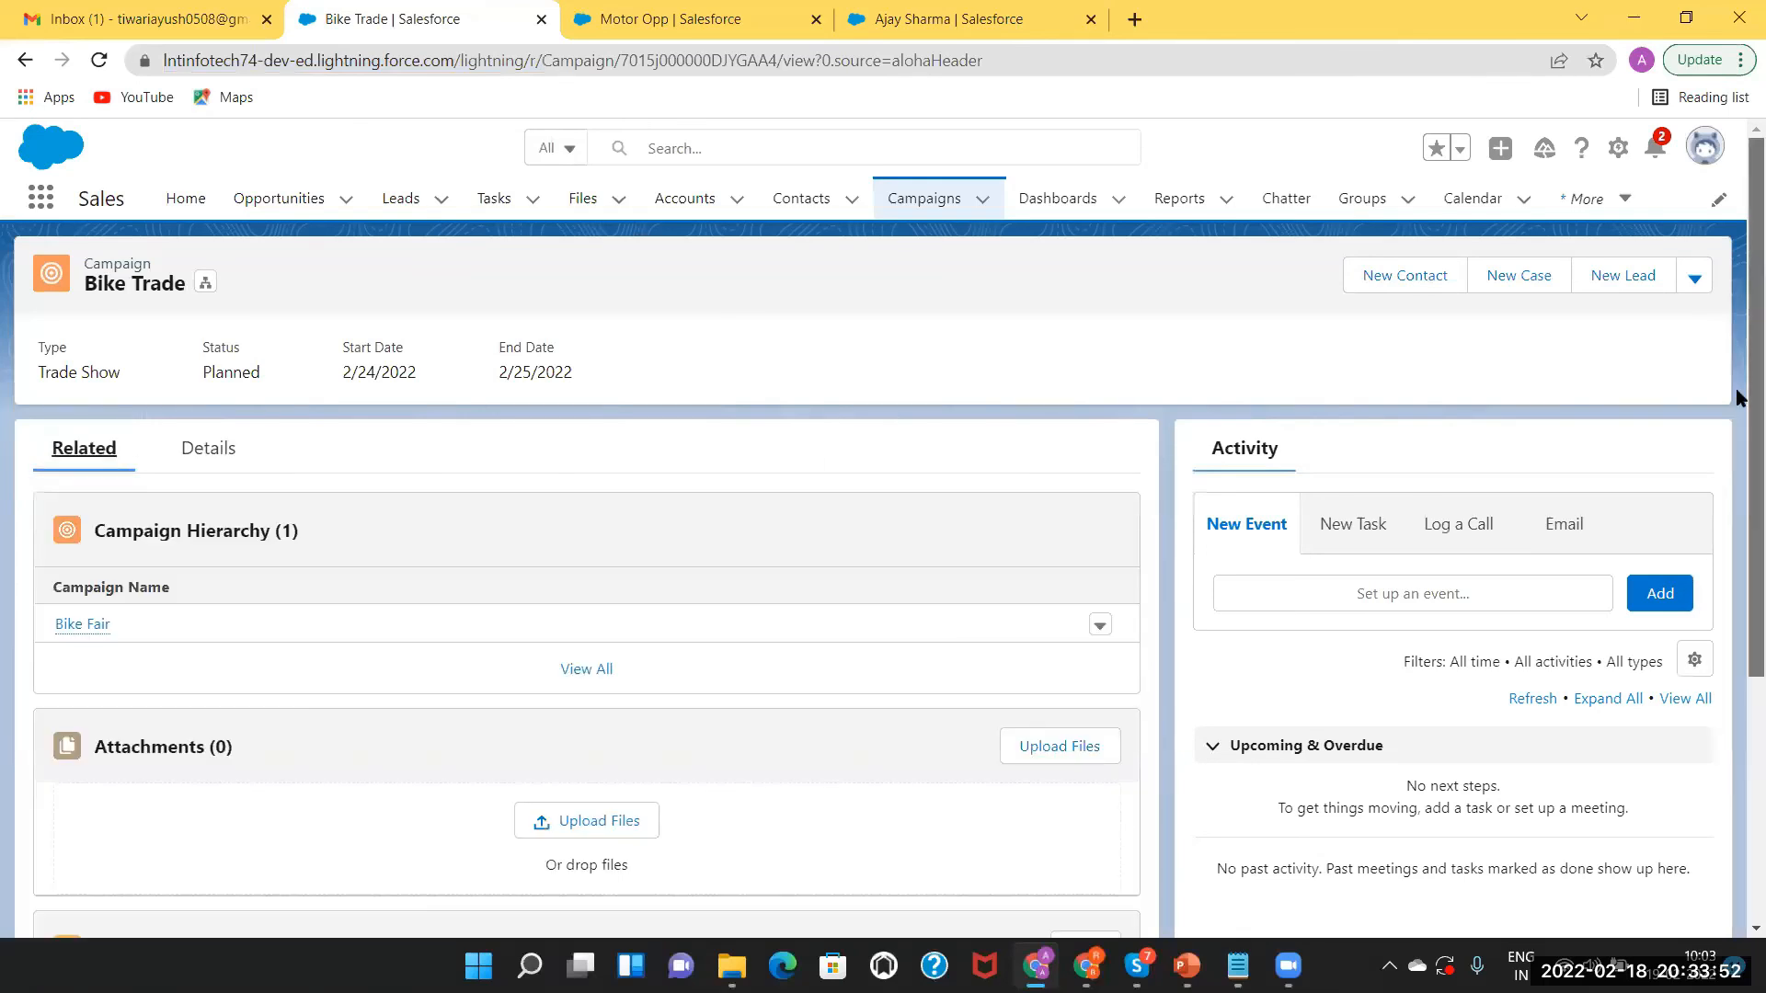
{"action": "scroll", "coordinate": [1746, 395], "scroll_direction": "down", "scroll_amount": 4}
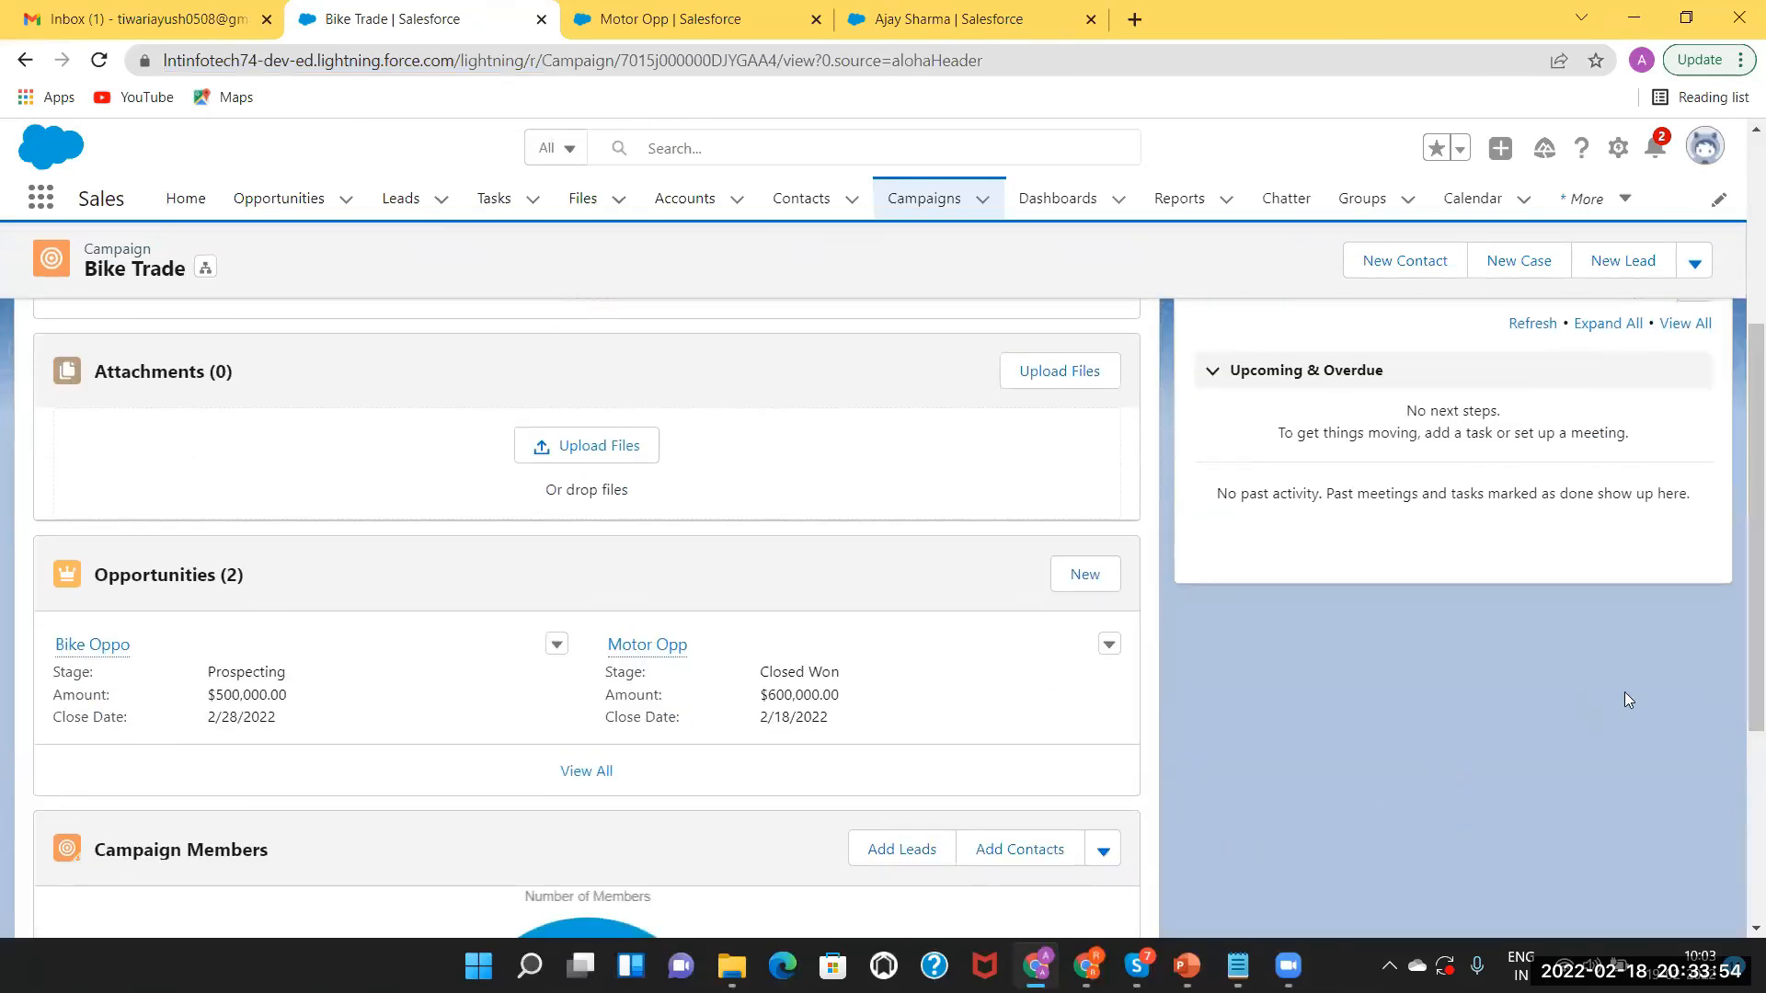
{"action": "left_click_drag", "start_coordinate": [1739, 644], "coordinate": [1741, 945]}
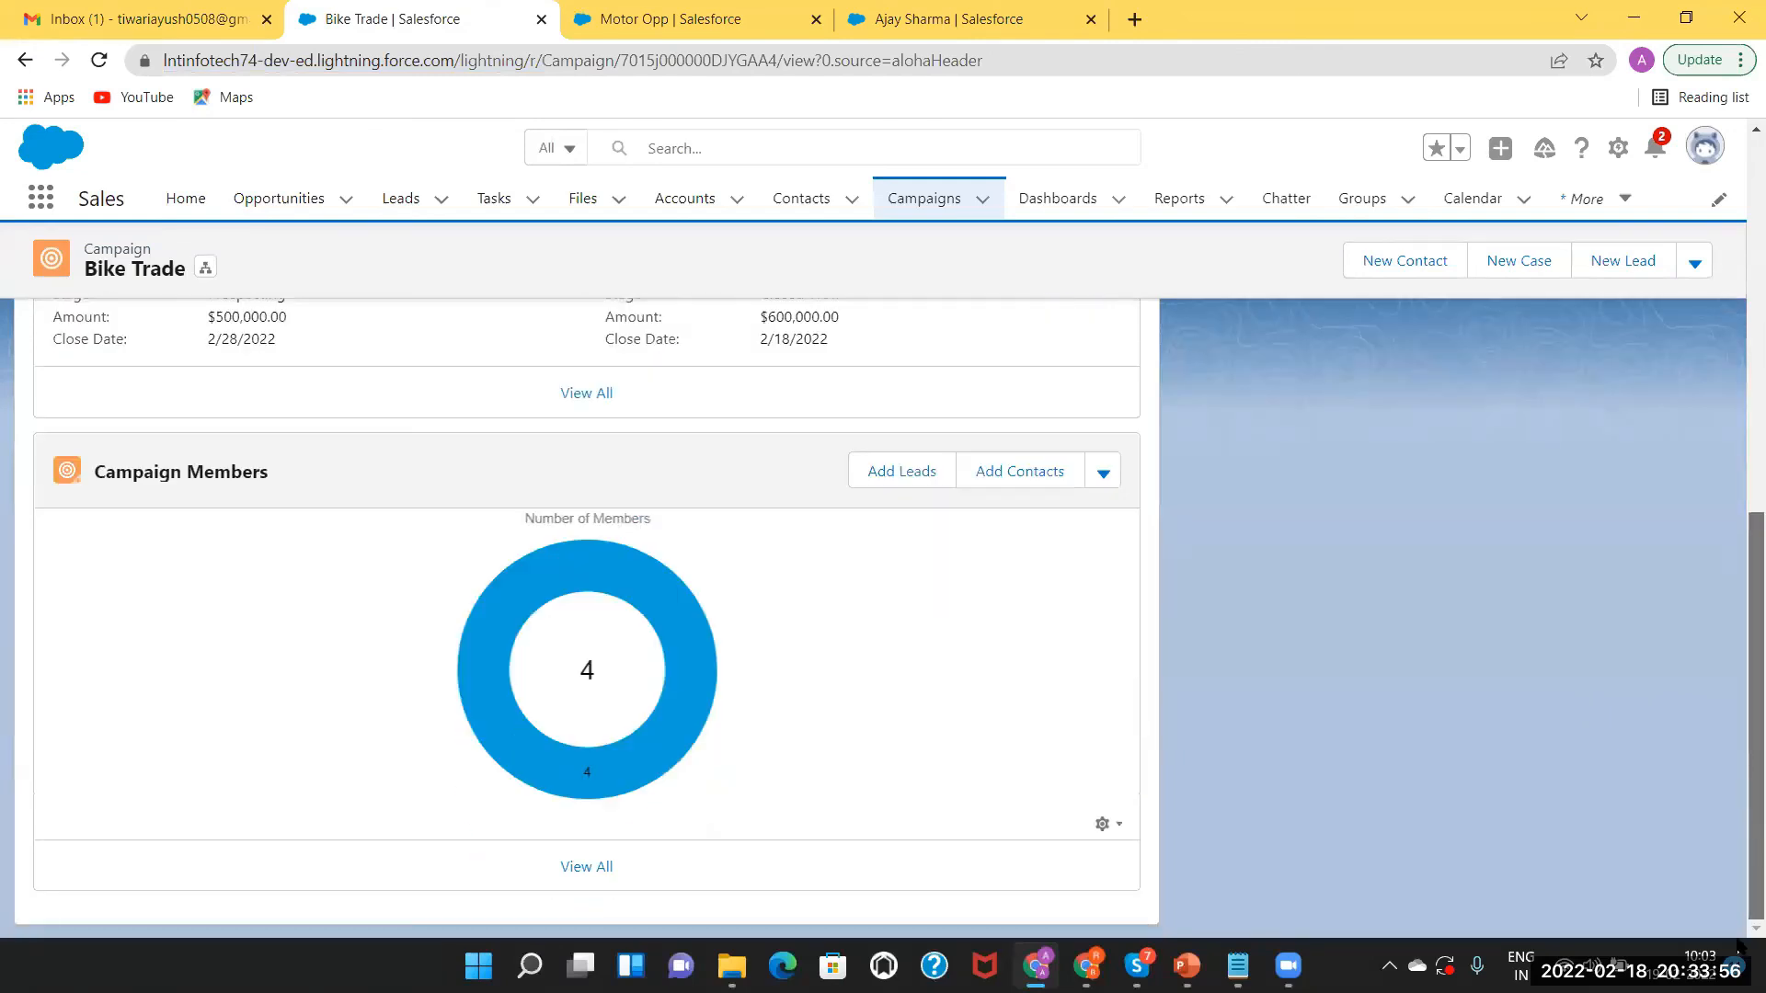
{"action": "left_click", "coordinate": [587, 867]}
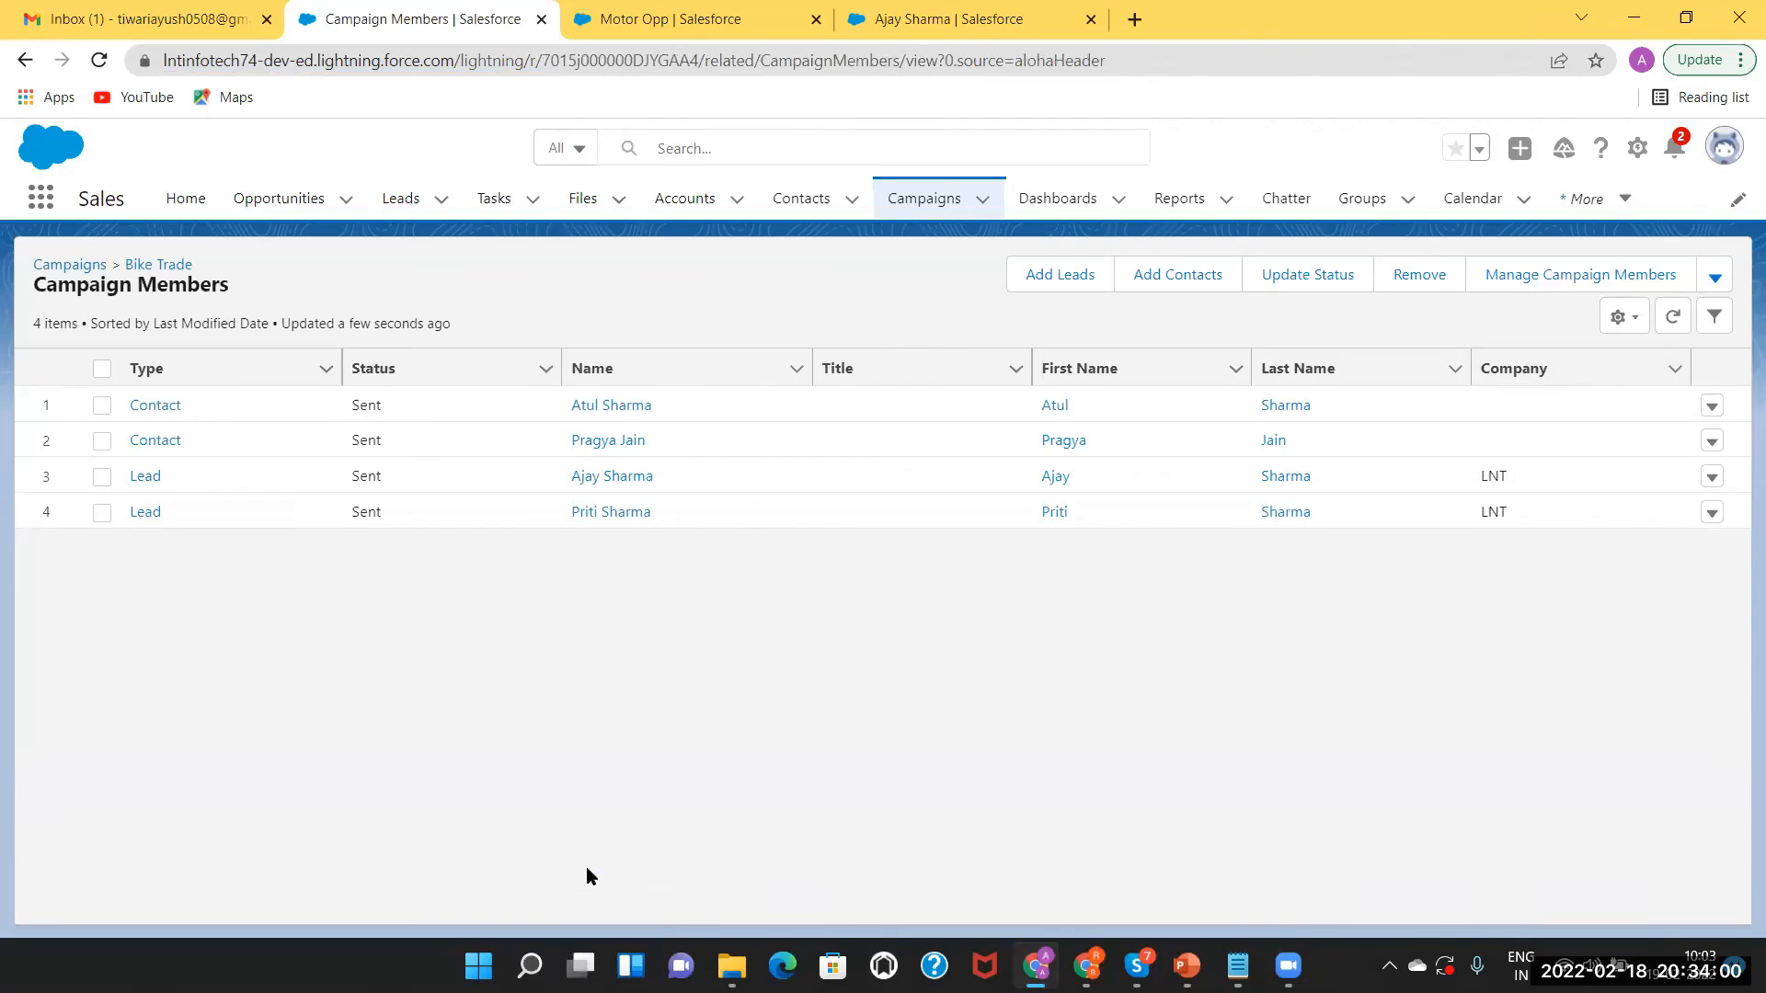
{"action": "left_click", "coordinate": [150, 477]}
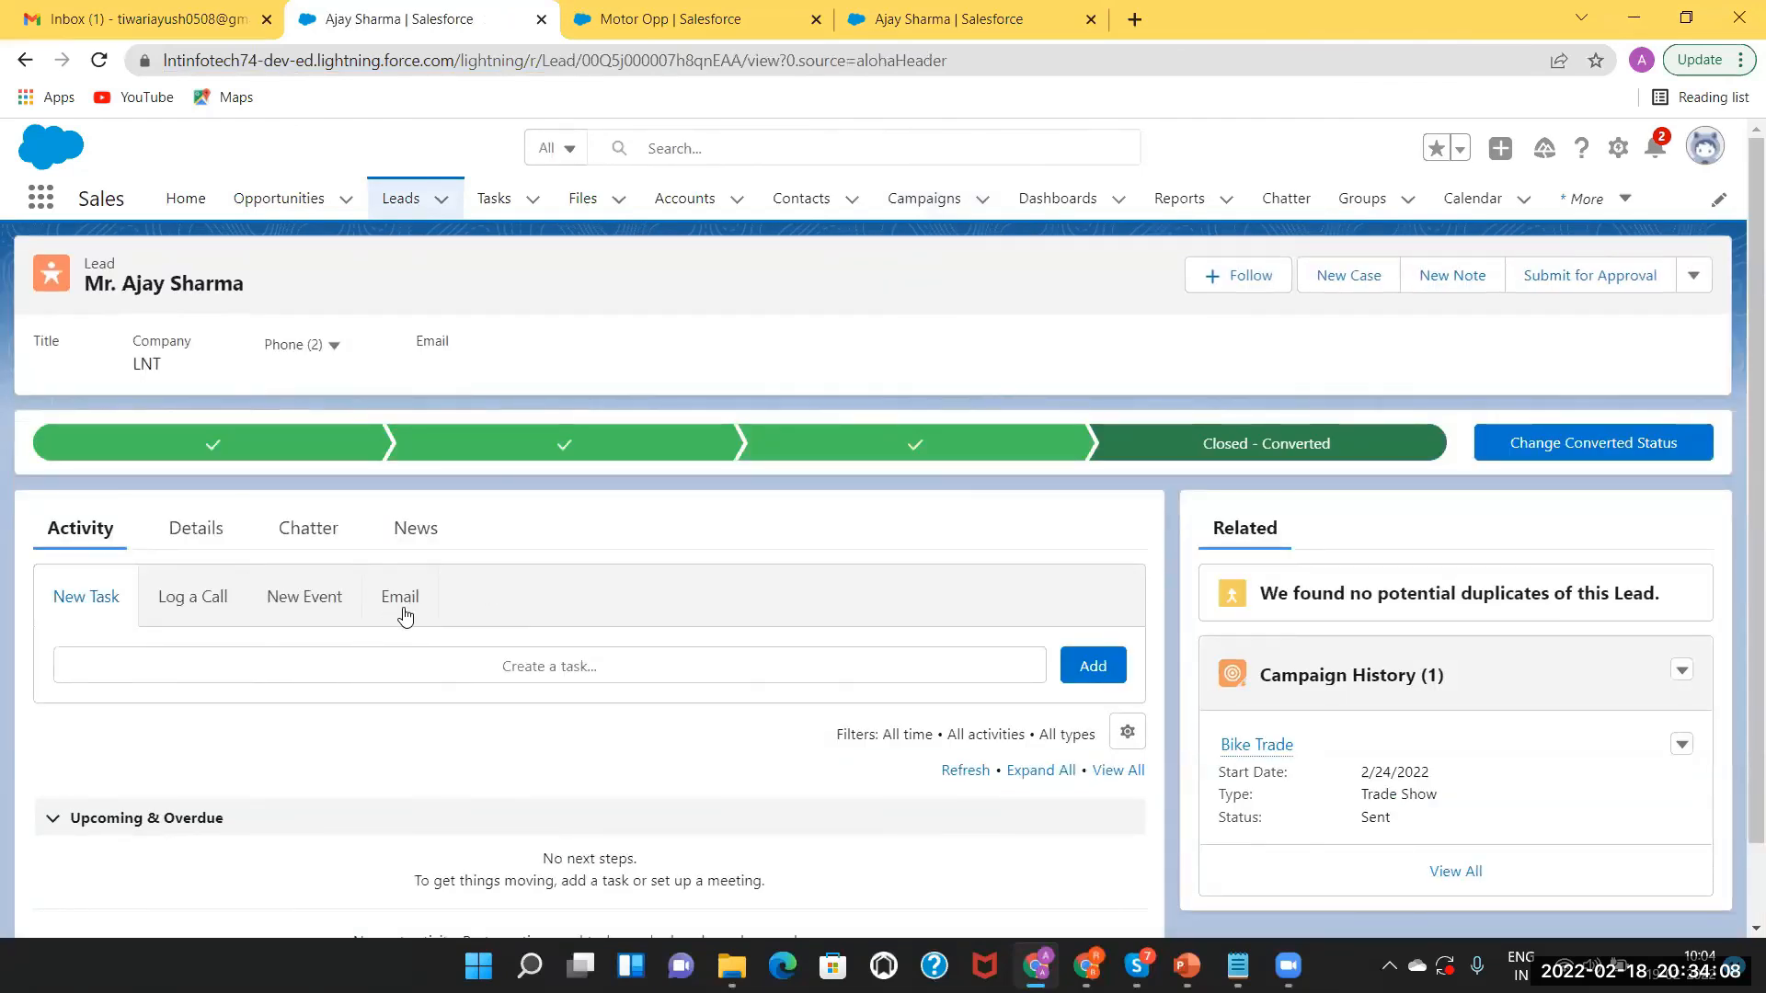
{"action": "left_click", "coordinate": [215, 544]}
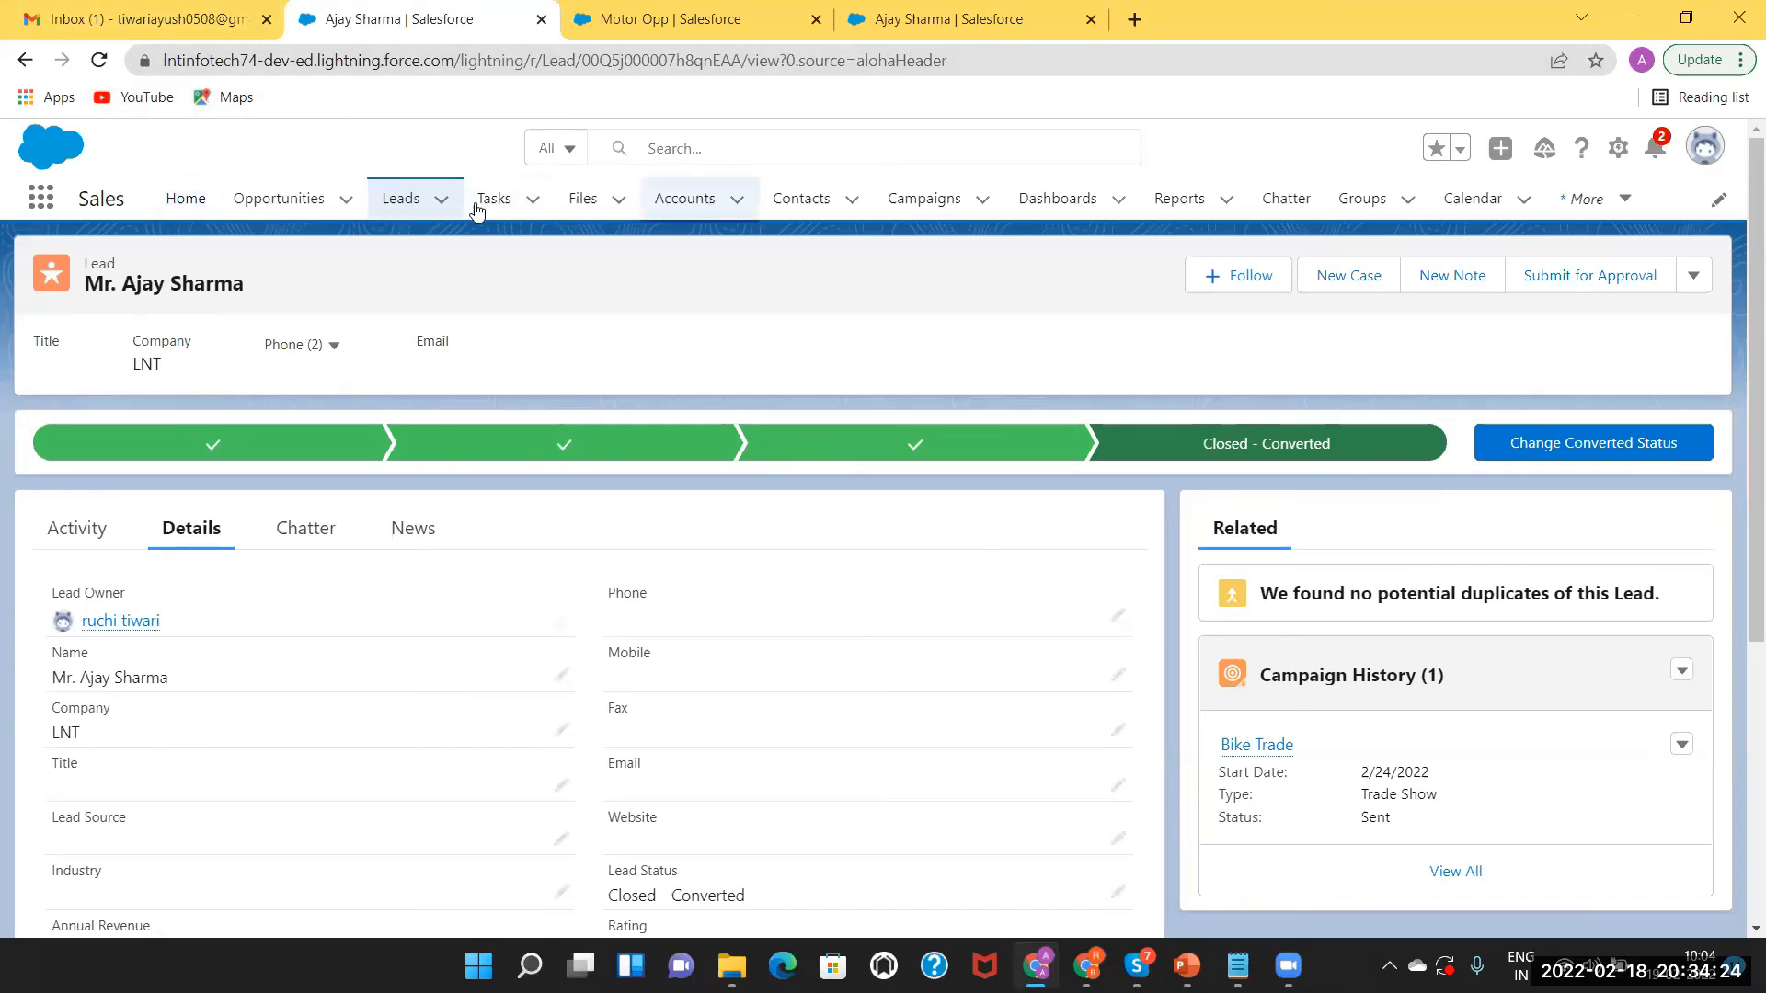
{"action": "left_click", "coordinate": [25, 62]}
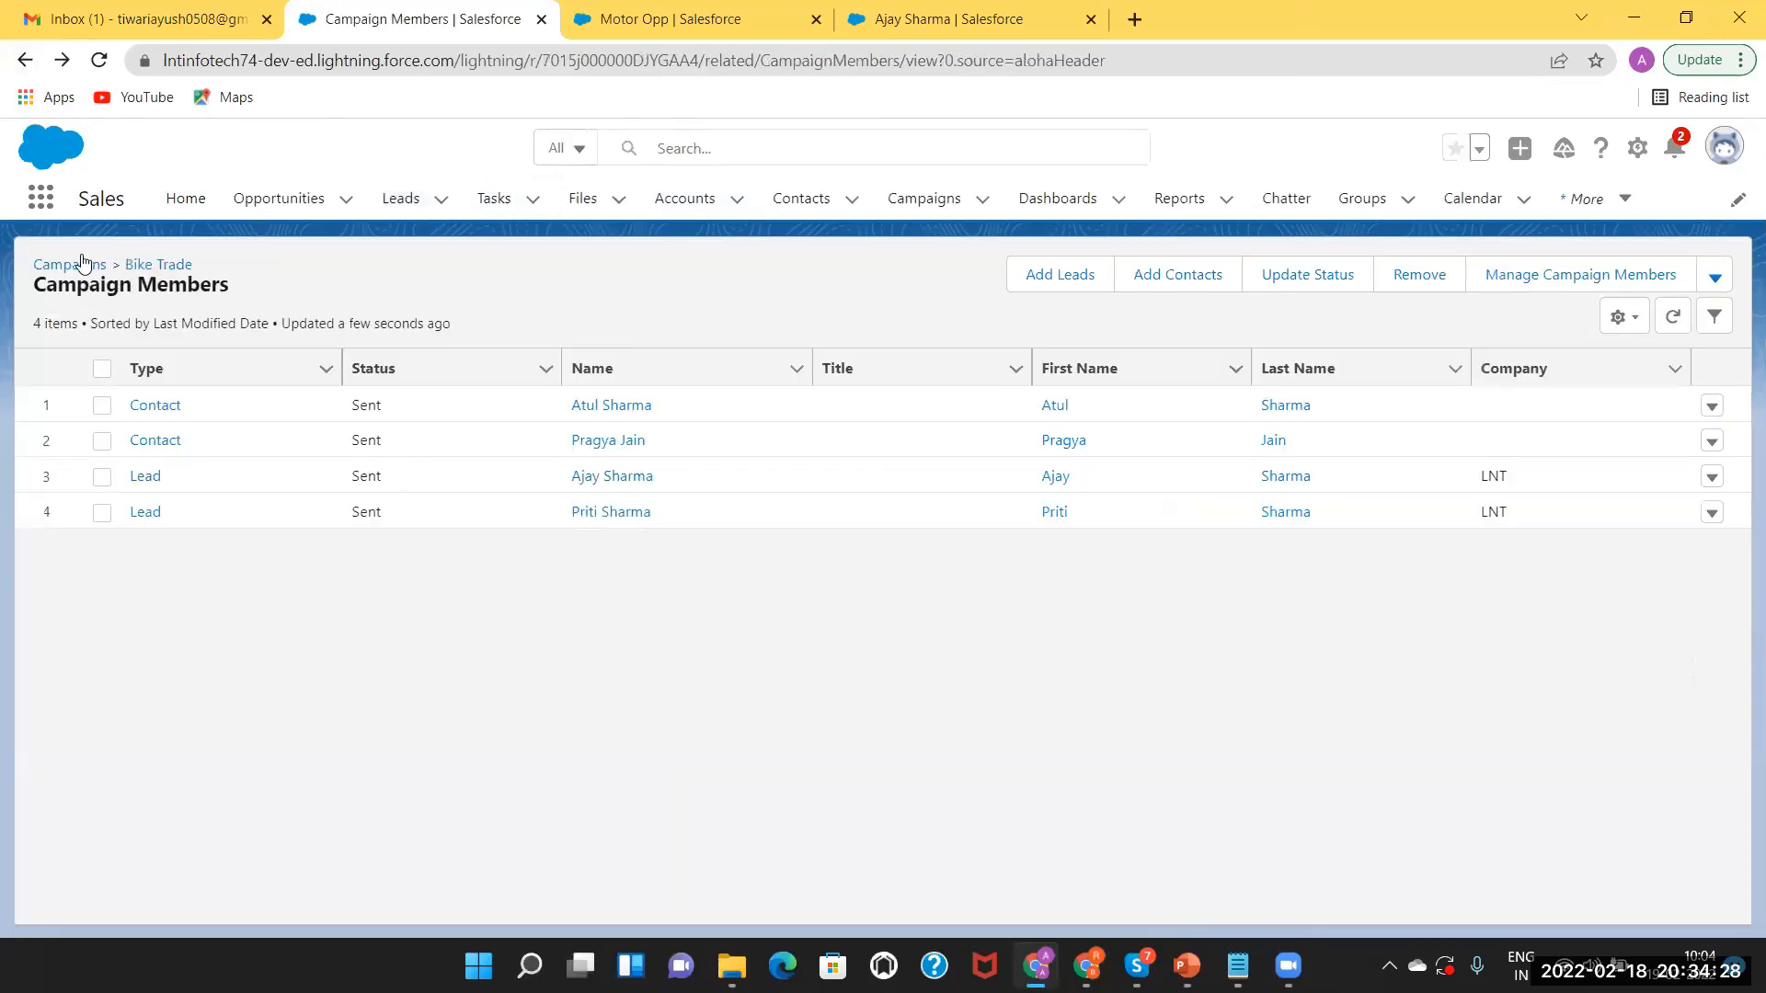
View the Bike Trade record's Campaign Members chart of 4, then bring up the Salesforce Training-1 deck.
{"action": "left_click", "coordinate": [159, 269]}
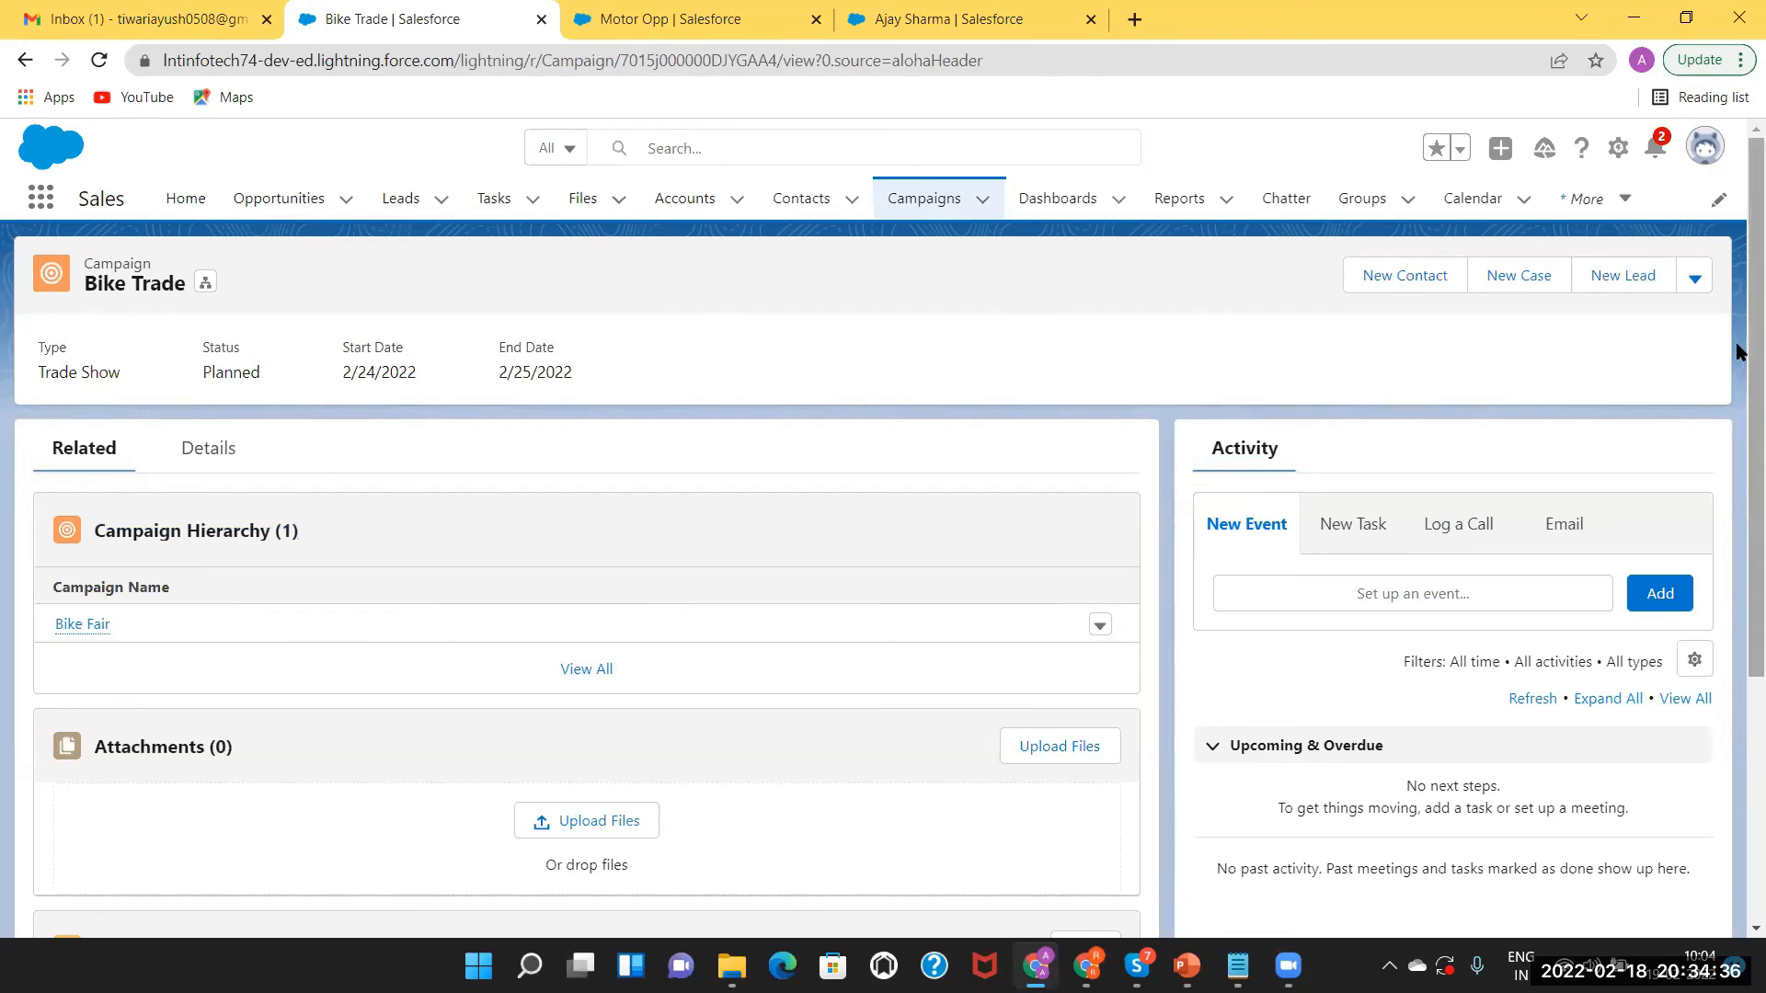
{"action": "scroll", "coordinate": [1738, 552], "scroll_direction": "down", "scroll_amount": 4}
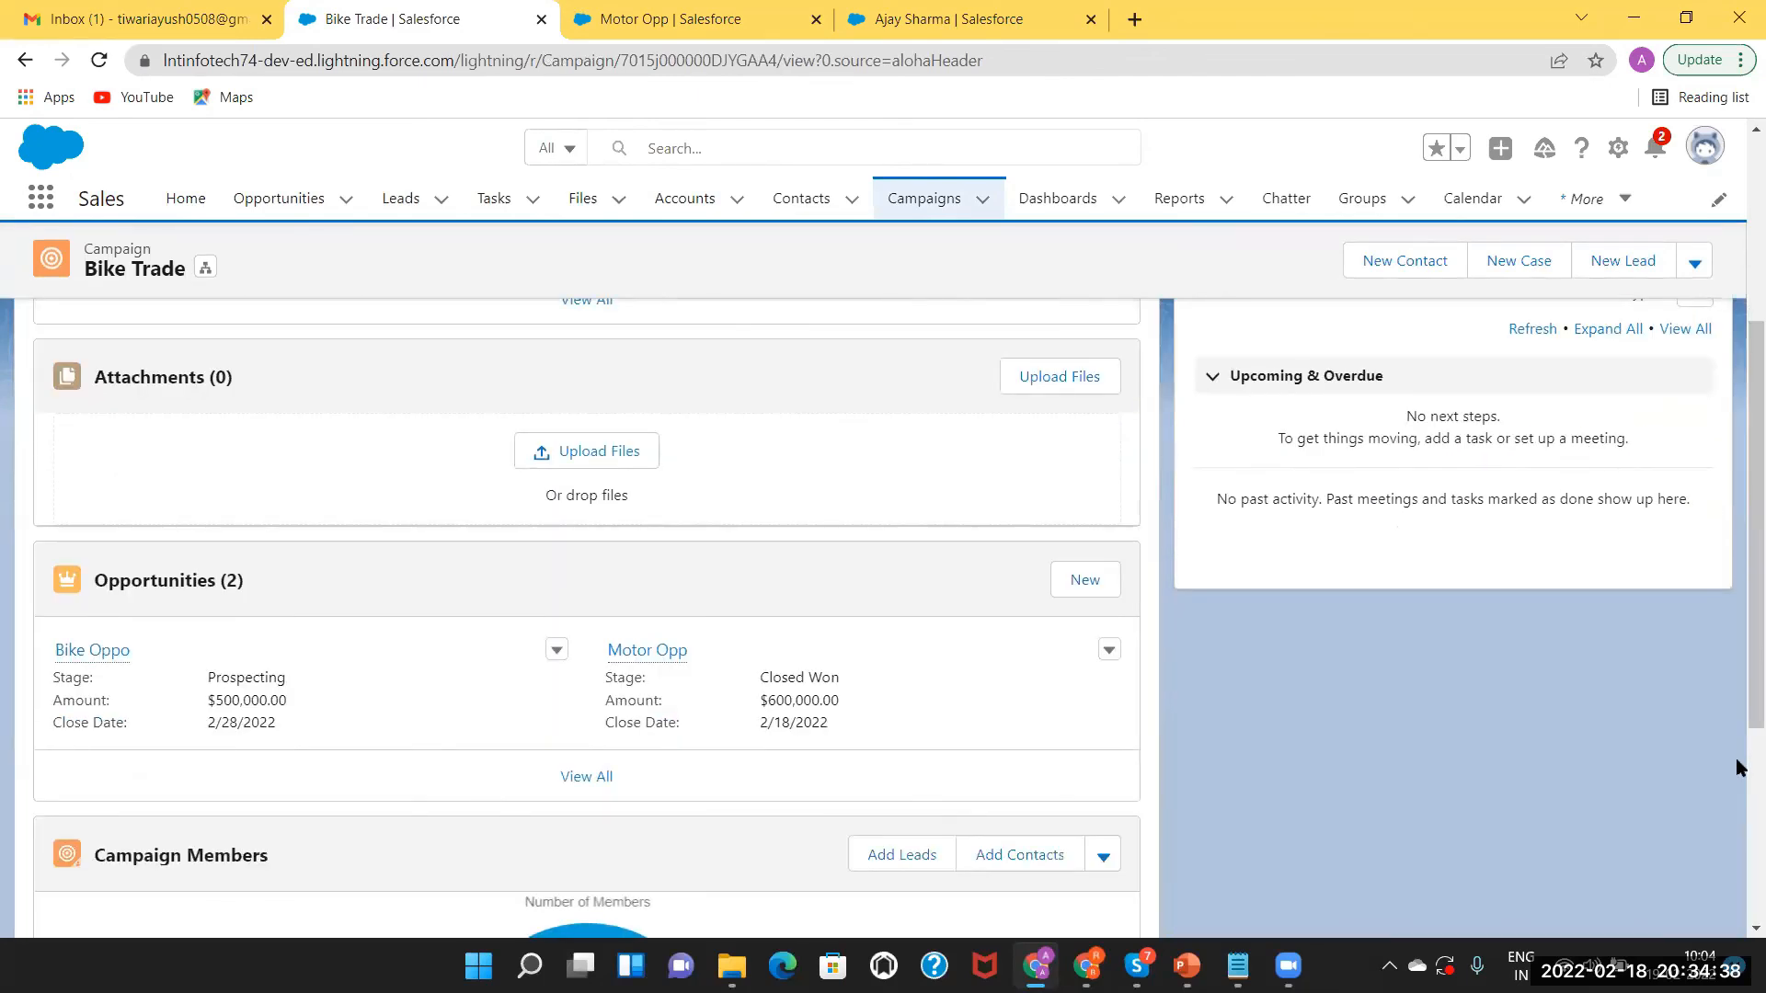
{"action": "left_click_drag", "start_coordinate": [1738, 682], "coordinate": [1738, 871]}
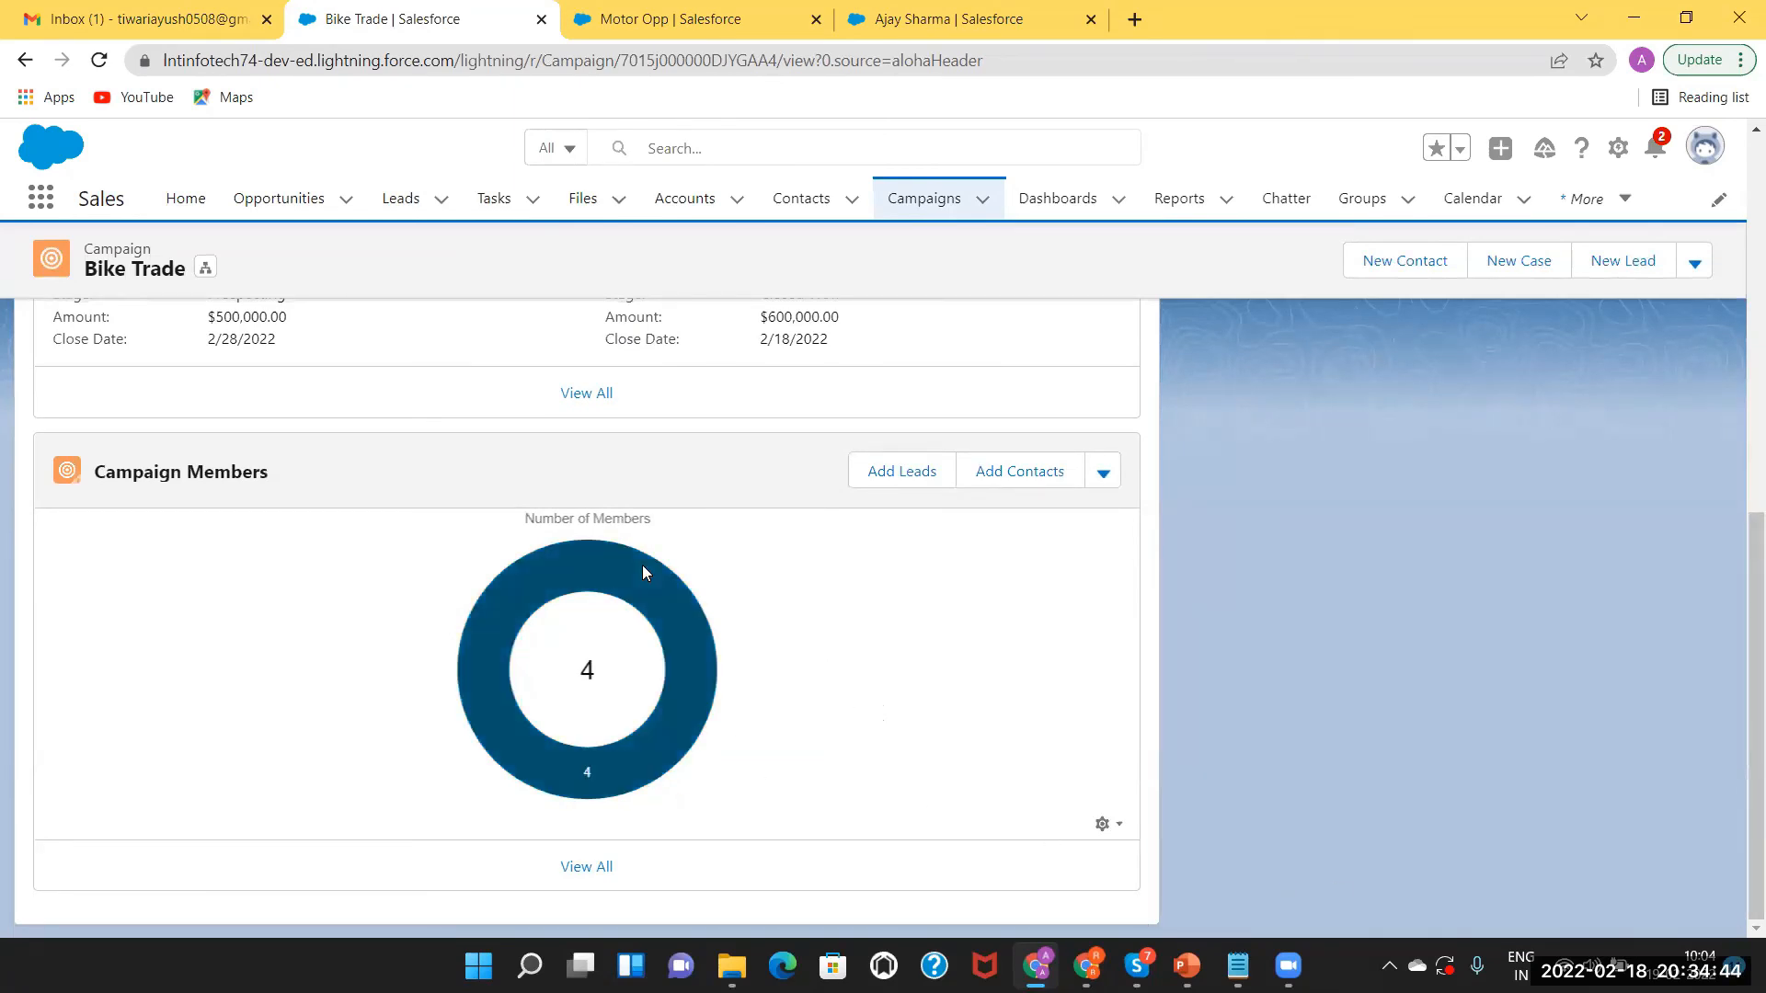
{"action": "mouse_move", "coordinate": [676, 633]}
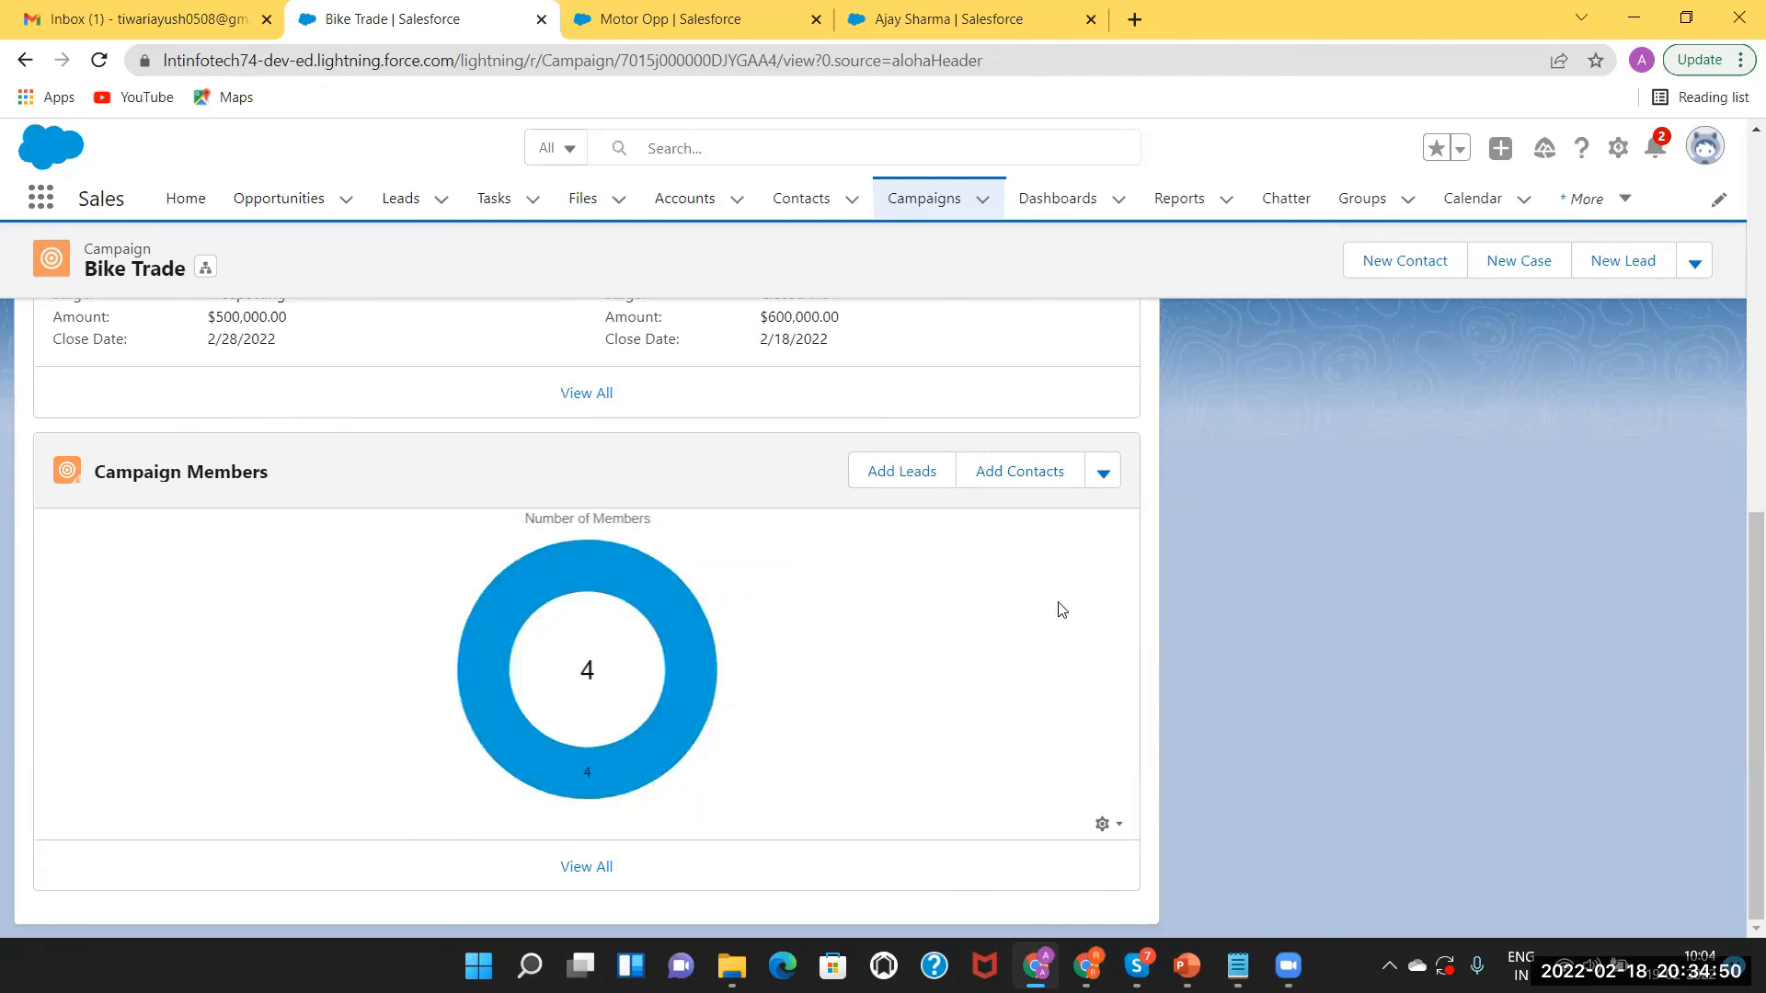
{"action": "left_click", "coordinate": [1186, 966]}
Show slide 2, Basic Concepts of Campaign, then return to the Bike Trade page in Chrome.
{"action": "left_click", "coordinate": [110, 390]}
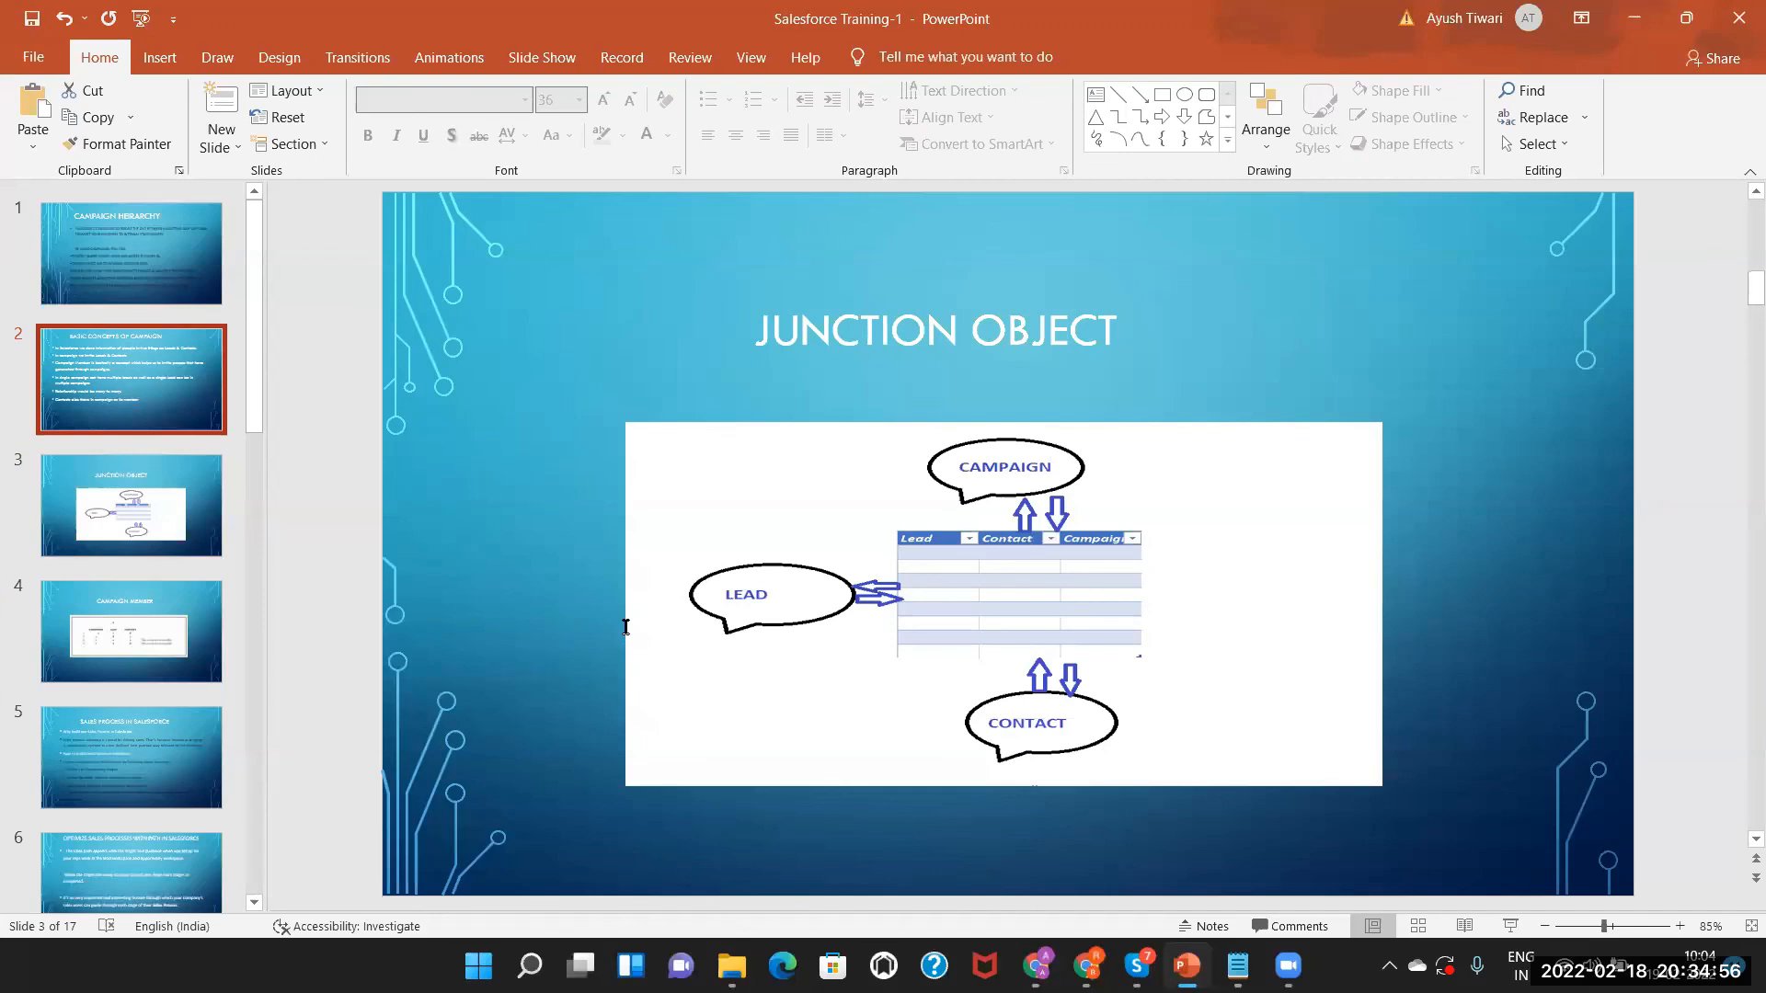
{"action": "left_click", "coordinate": [556, 538]}
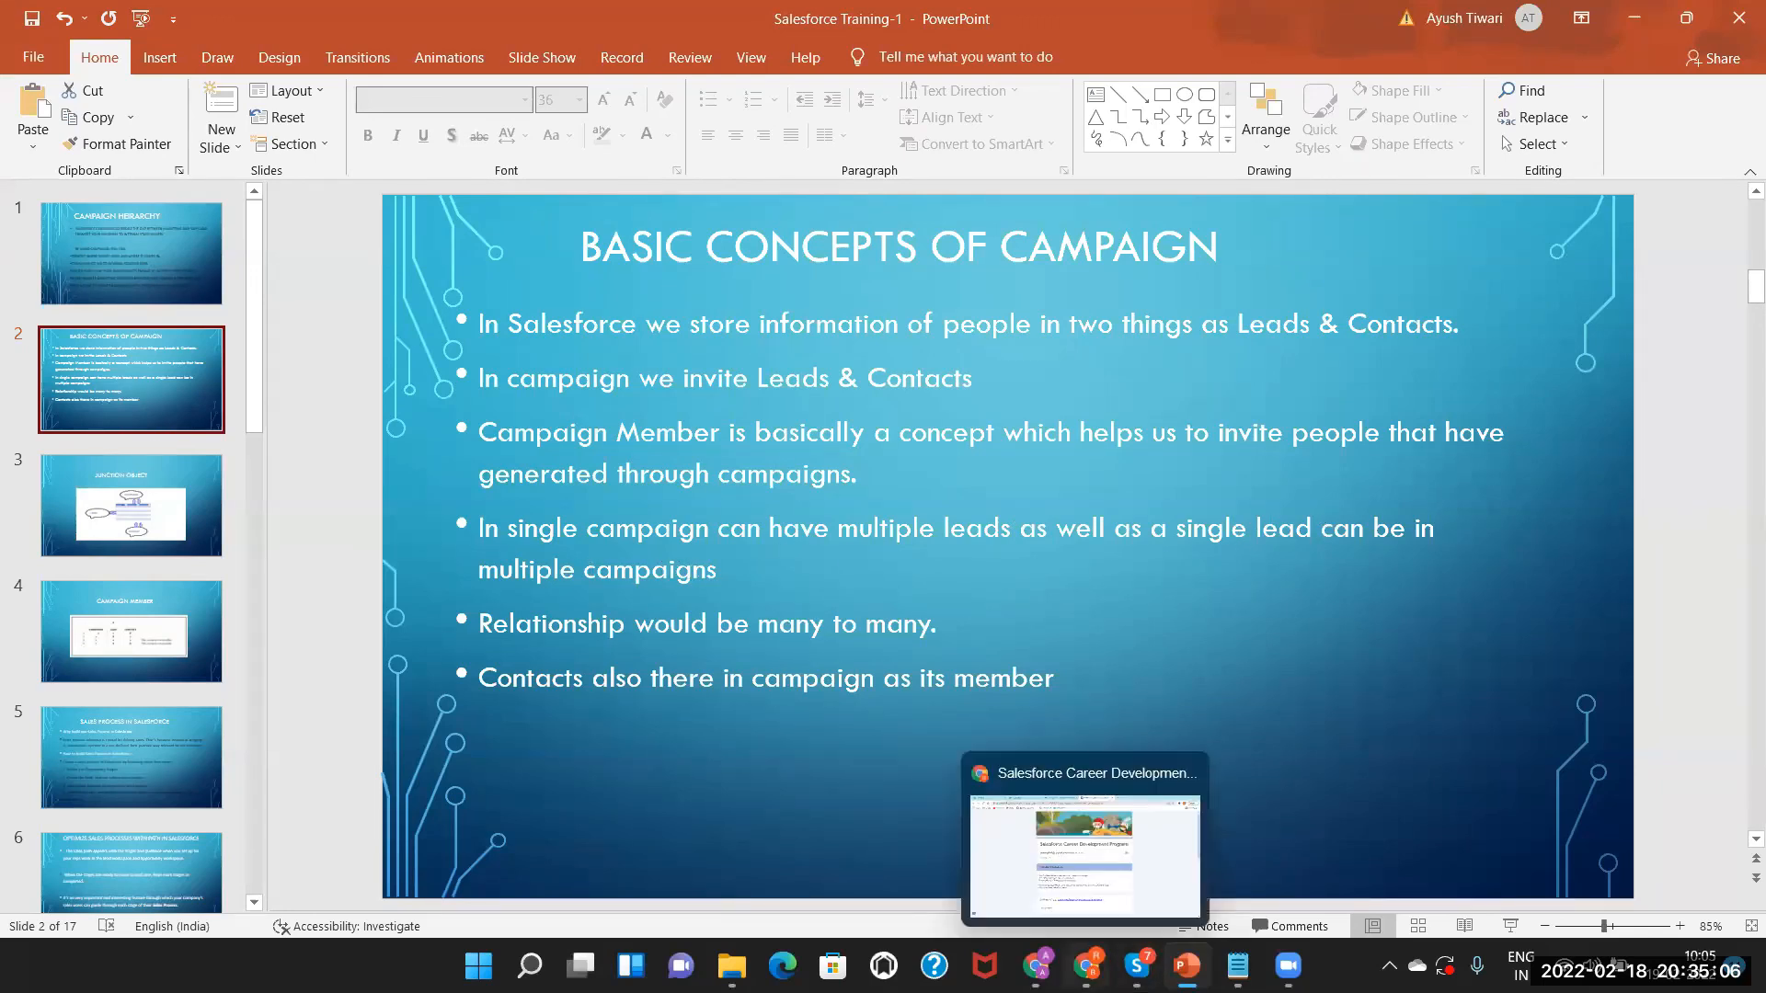
{"action": "left_click", "coordinate": [1037, 966]}
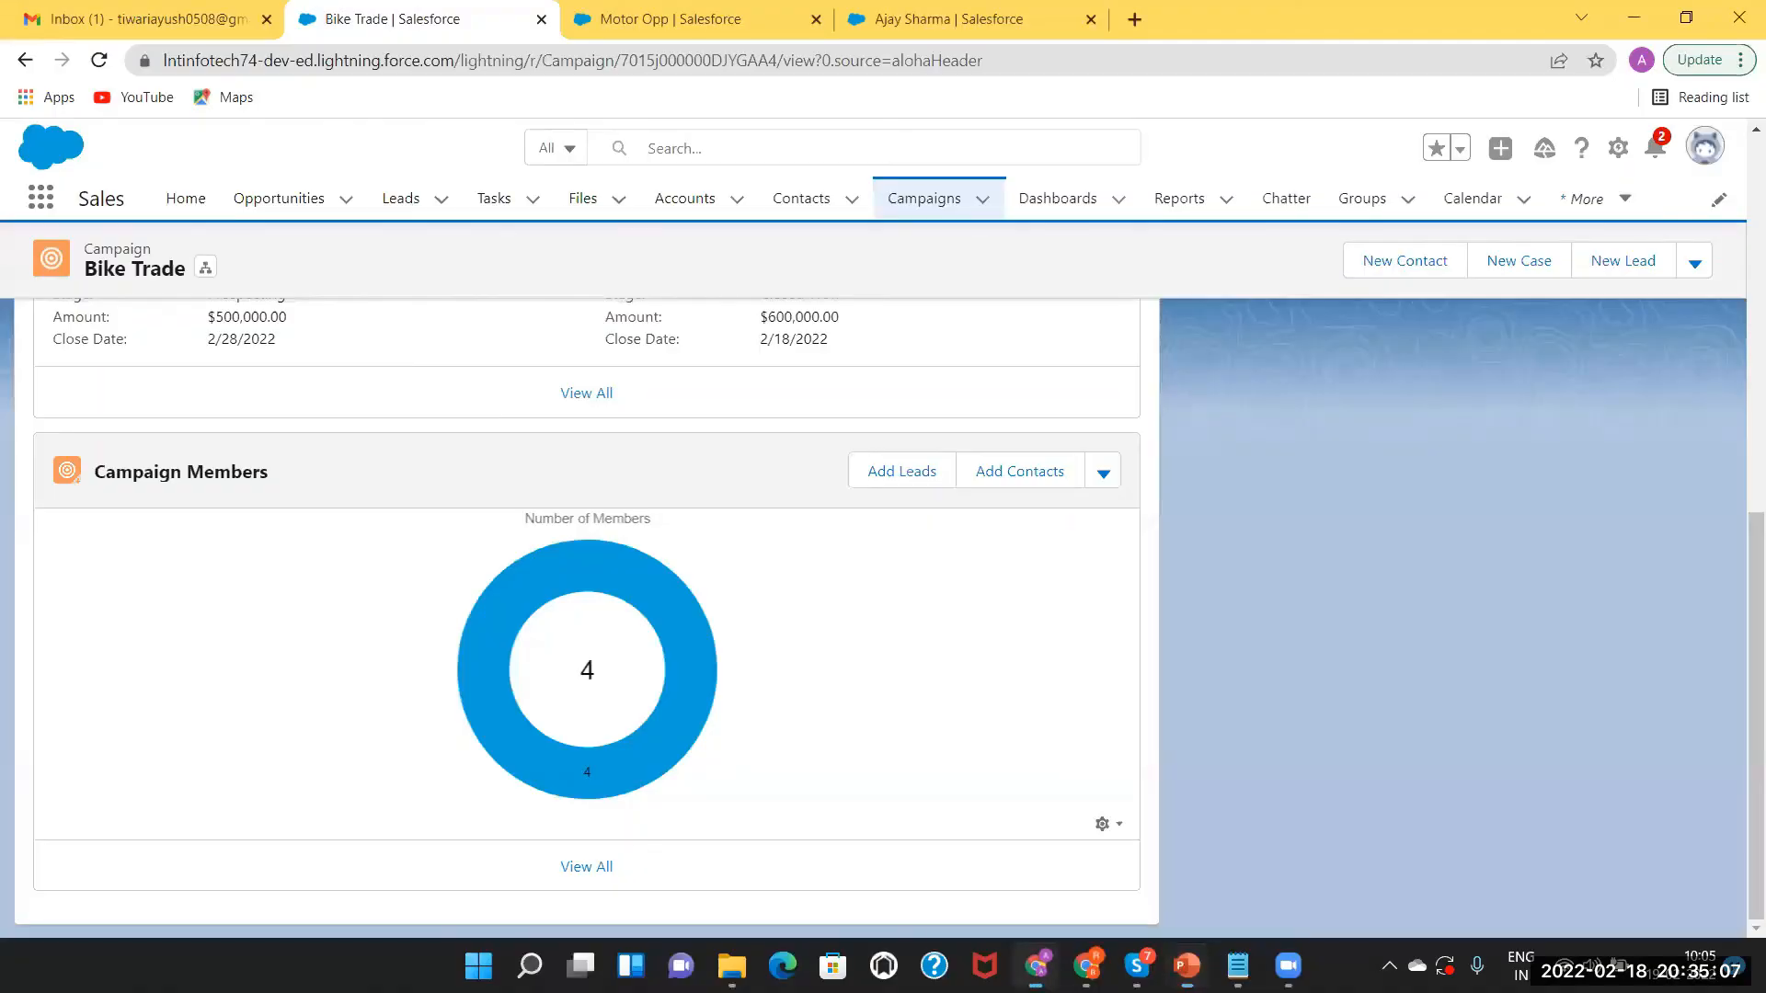
Go from the member list back to the Bike Trade record, then switch to the PowerPoint slides.
{"action": "left_click", "coordinate": [582, 869]}
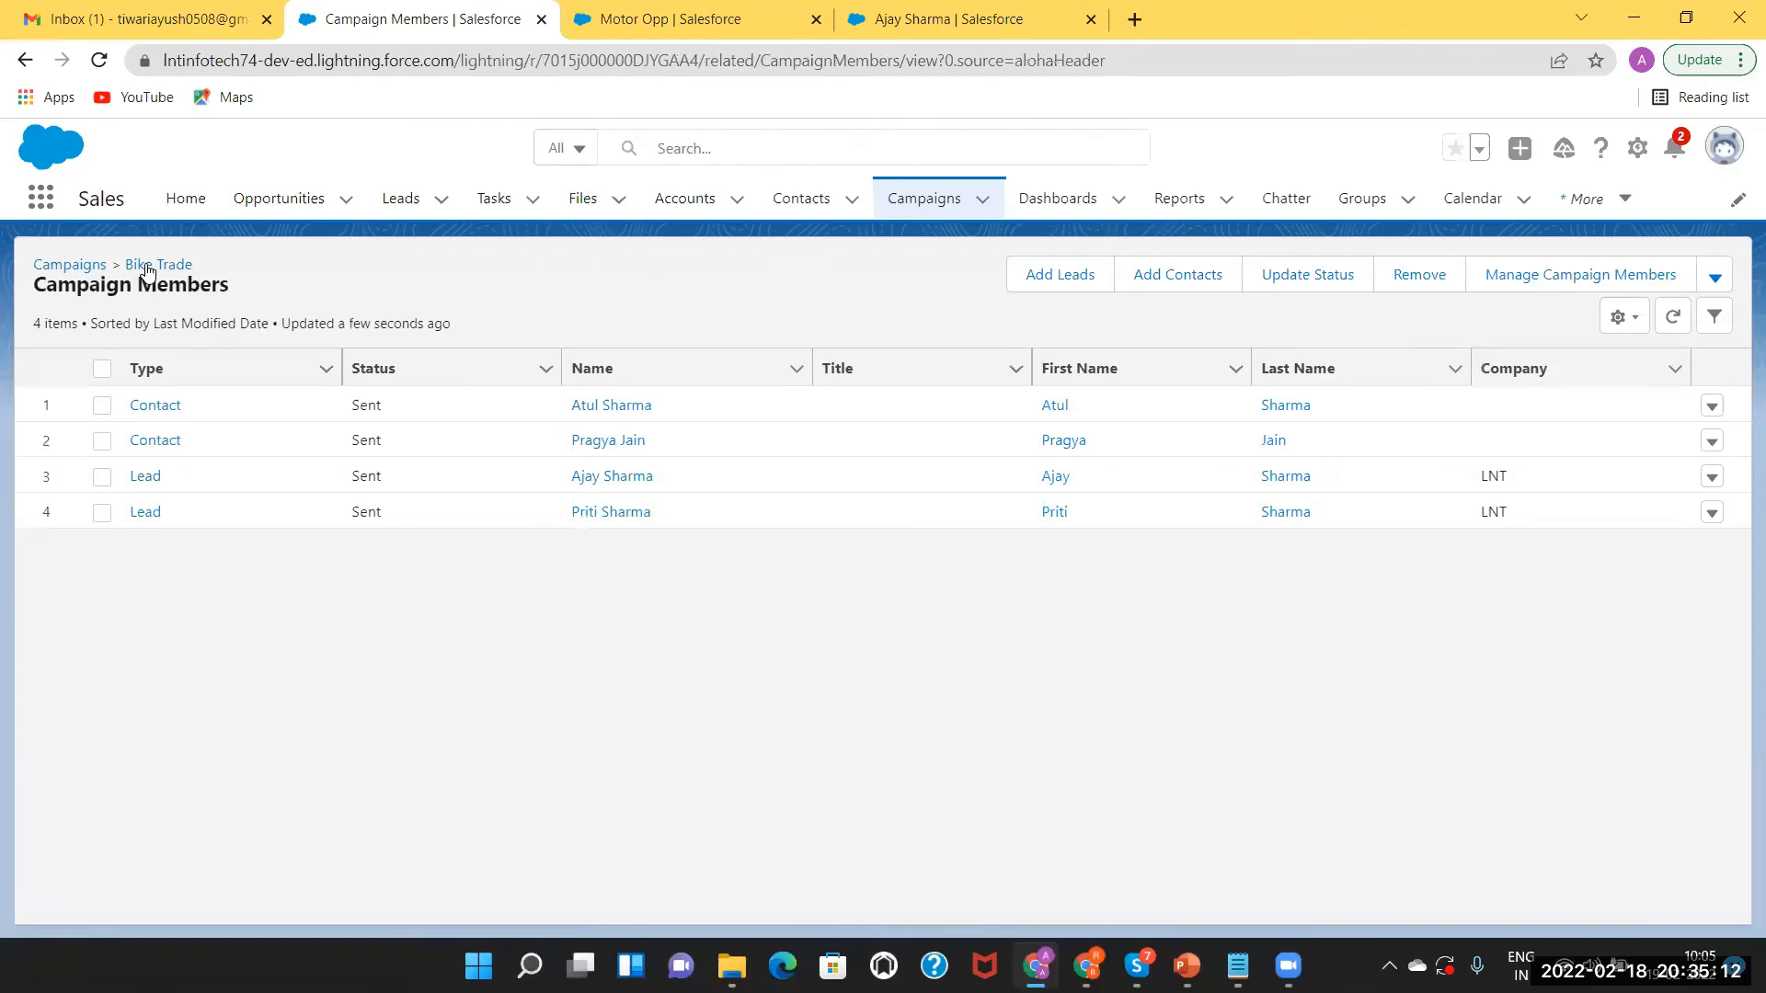
{"action": "left_click", "coordinate": [148, 265]}
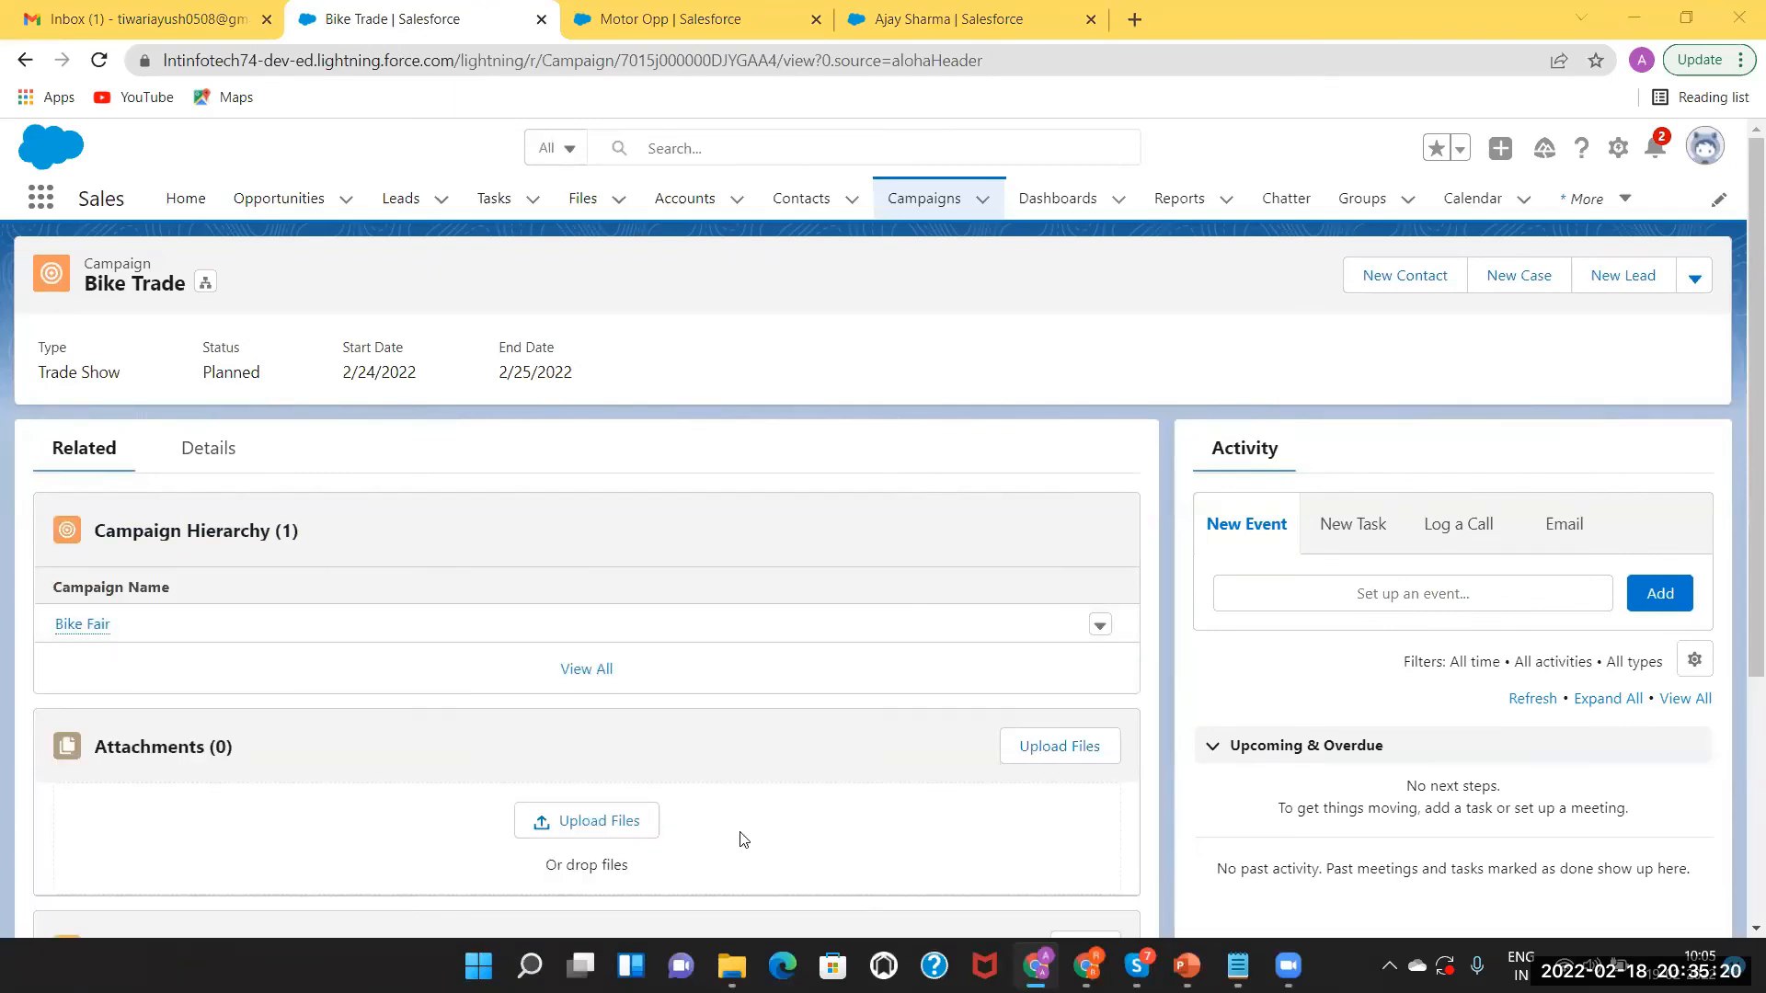
{"action": "key", "text": "alt+Tab"}
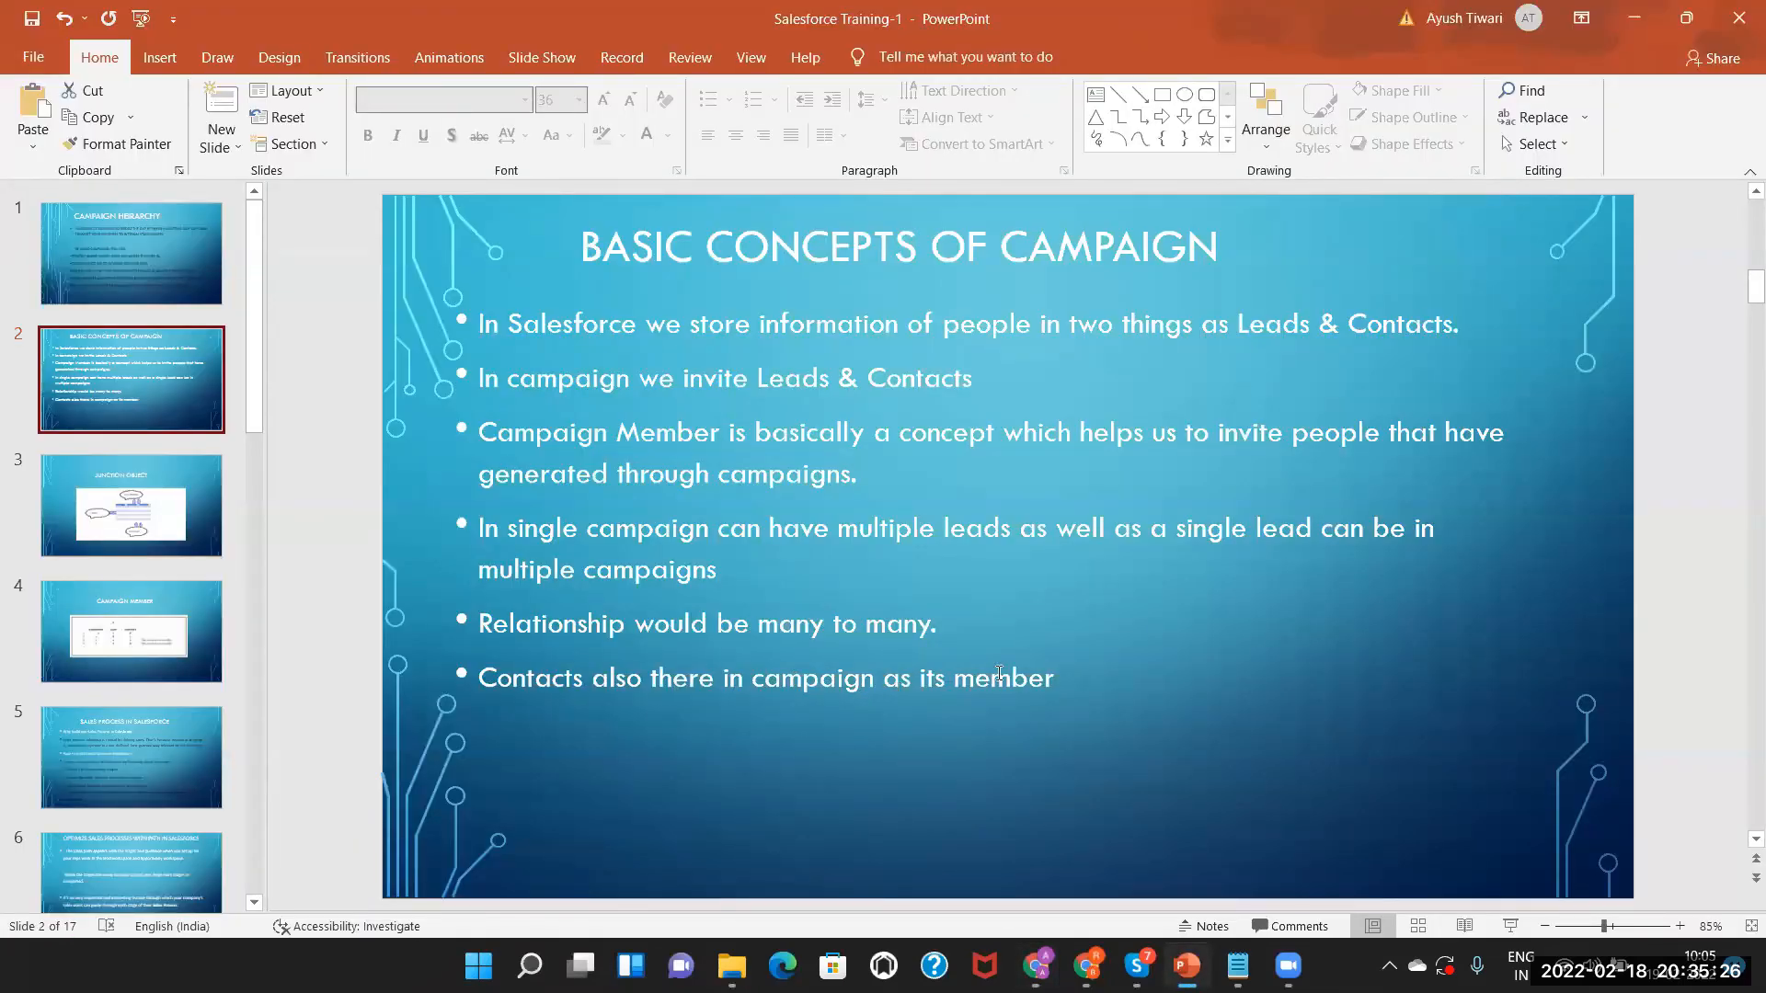
Show the Junction Object and Campaign Member slides, then return to the Bike Trade campaign in Chrome.
{"action": "left_click", "coordinate": [126, 513]}
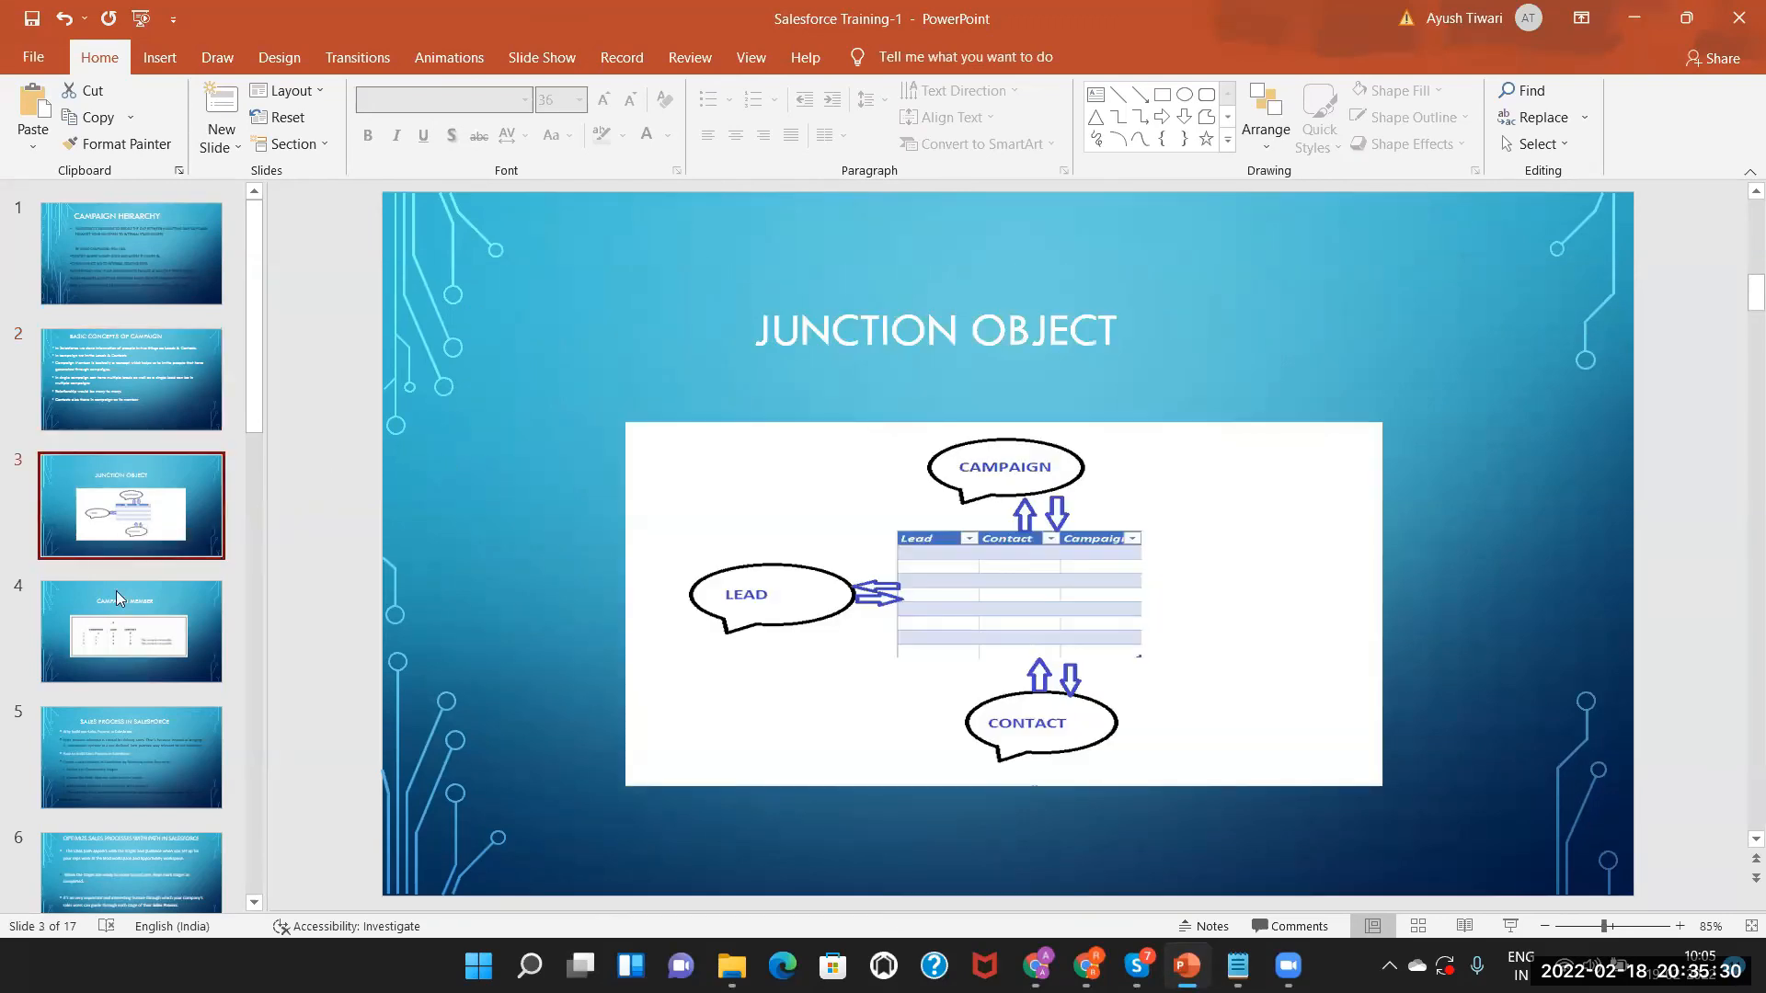
{"action": "left_click", "coordinate": [149, 645]}
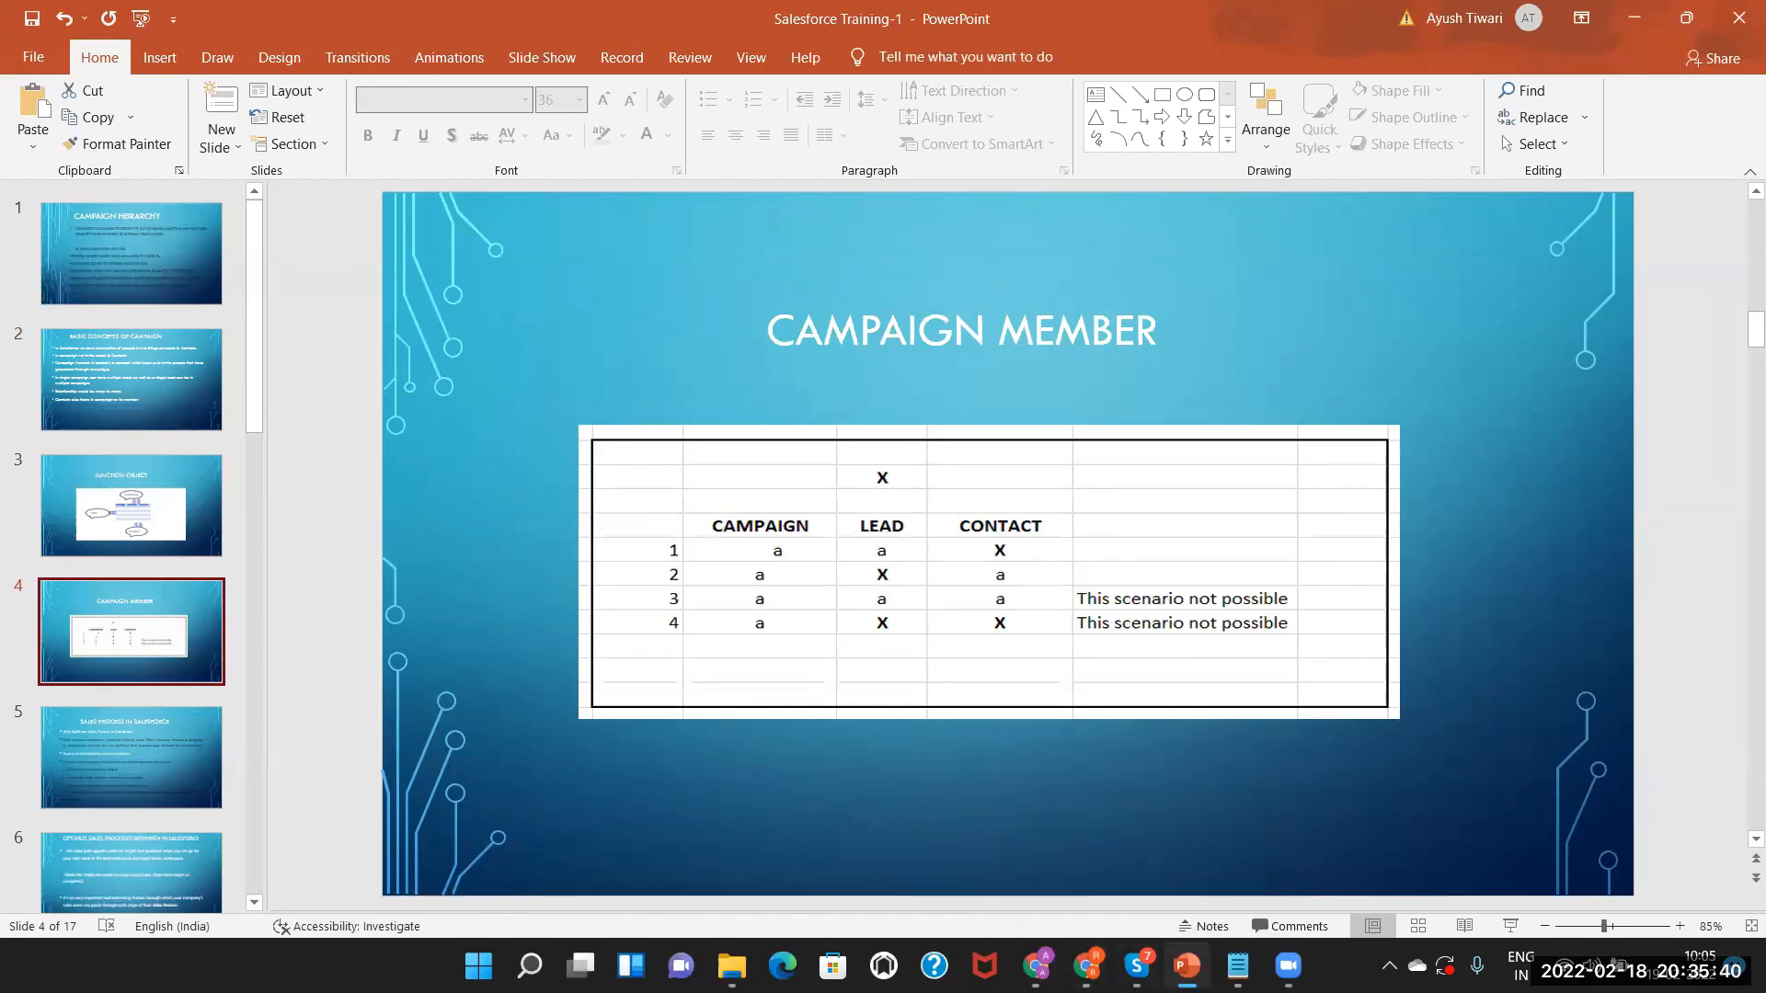
{"action": "mouse_move", "coordinate": [1087, 965]}
{"action": "key", "text": "alt+Tab"}
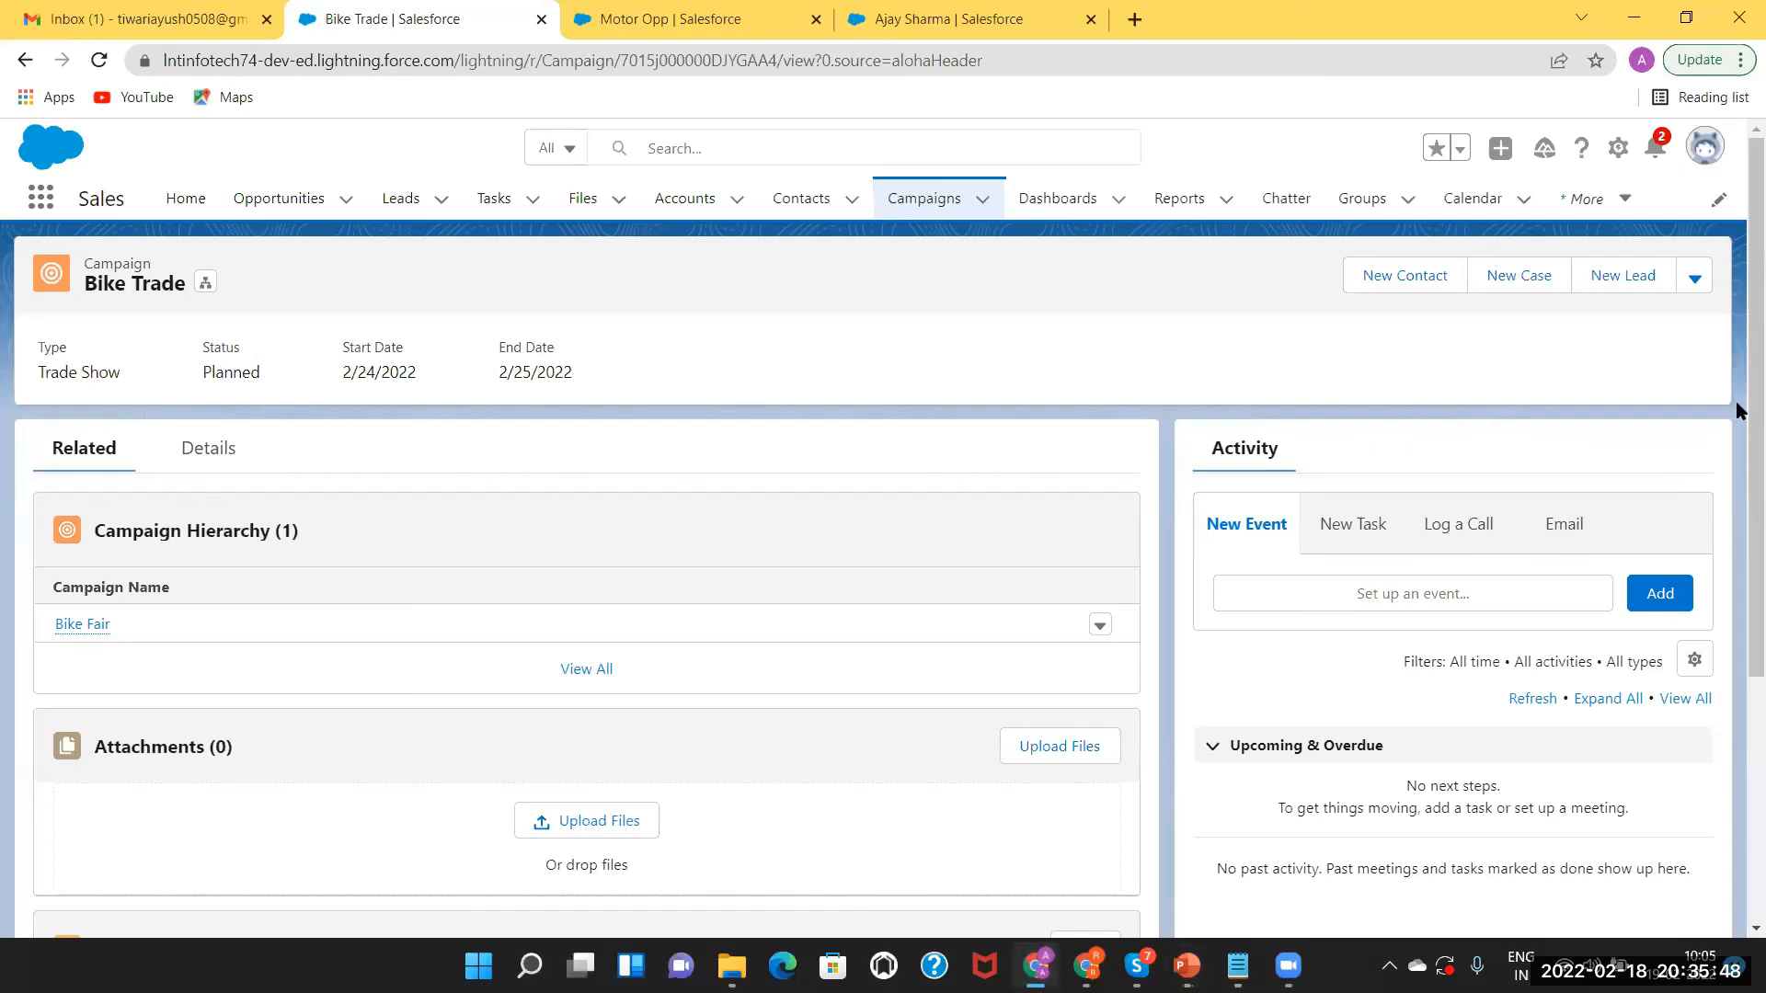
Scroll the Bike Trade page and start a New Task in the Activity composer.
{"action": "scroll", "coordinate": [1736, 497], "scroll_direction": "down", "scroll_amount": 3}
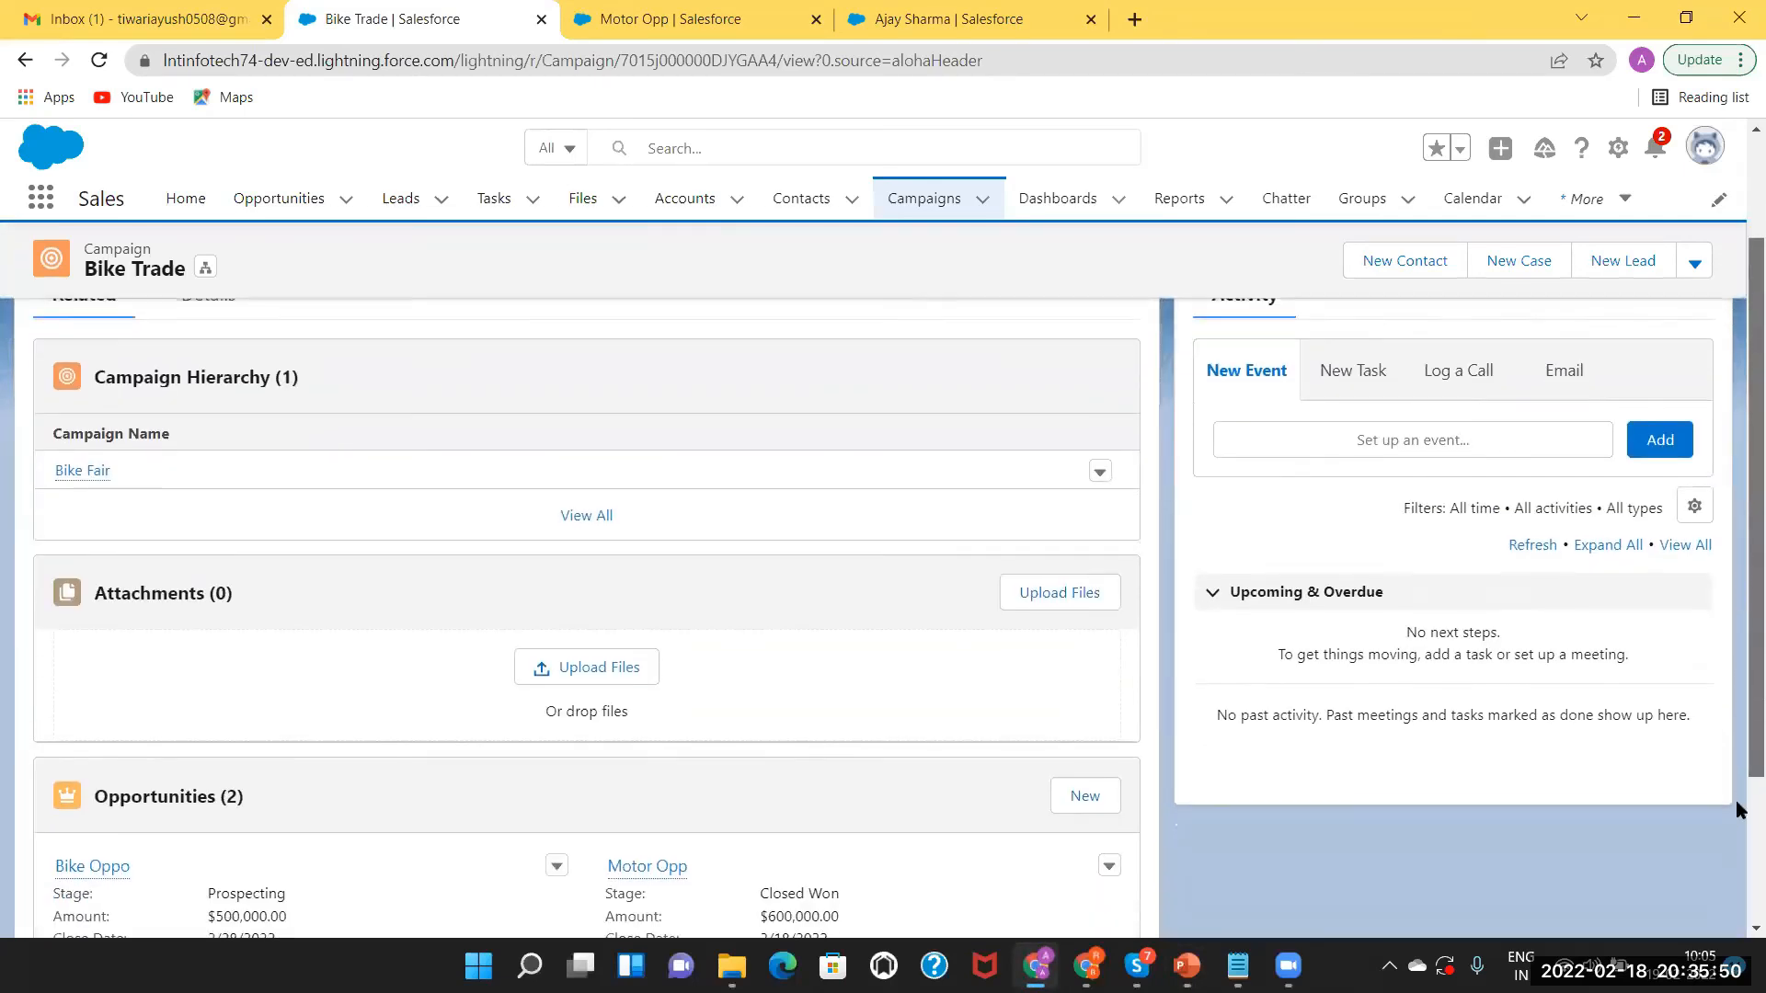
{"action": "scroll", "coordinate": [1735, 596], "scroll_direction": "down", "scroll_amount": 1}
{"action": "scroll", "coordinate": [1737, 664], "scroll_direction": "down", "scroll_amount": 3}
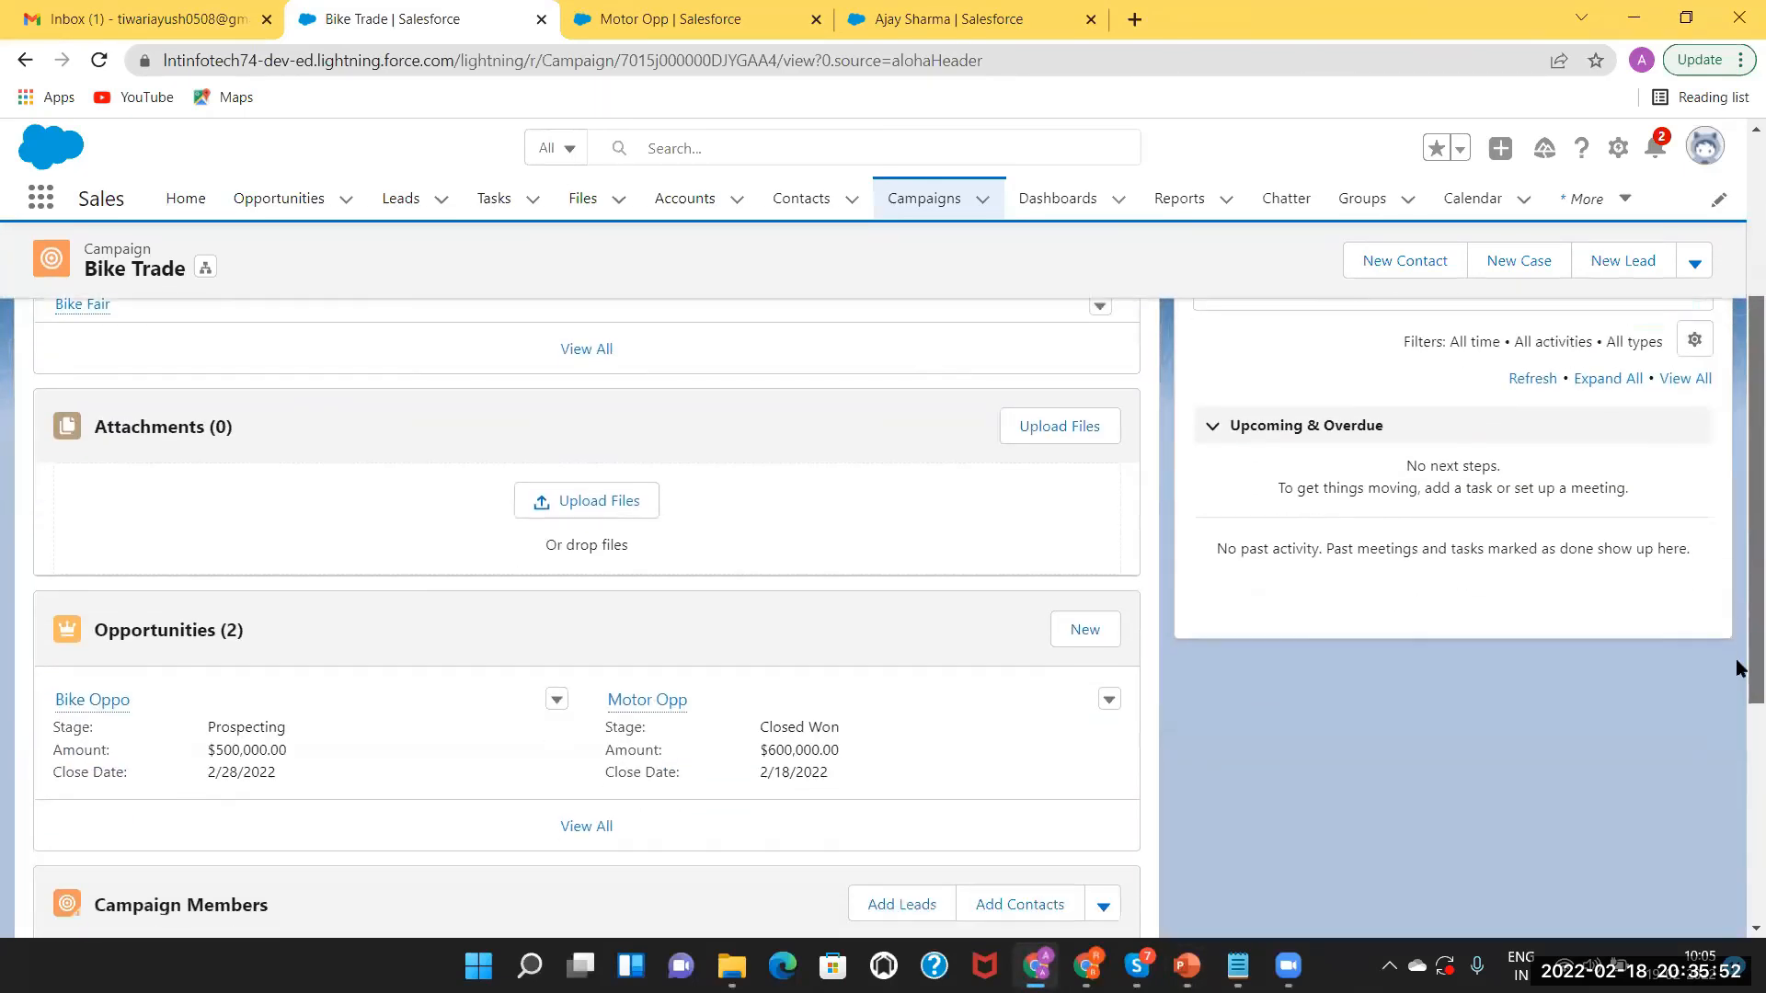
{"action": "scroll", "coordinate": [1723, 590], "scroll_direction": "up", "scroll_amount": 4}
{"action": "scroll", "coordinate": [1722, 590], "scroll_direction": "up", "scroll_amount": 4}
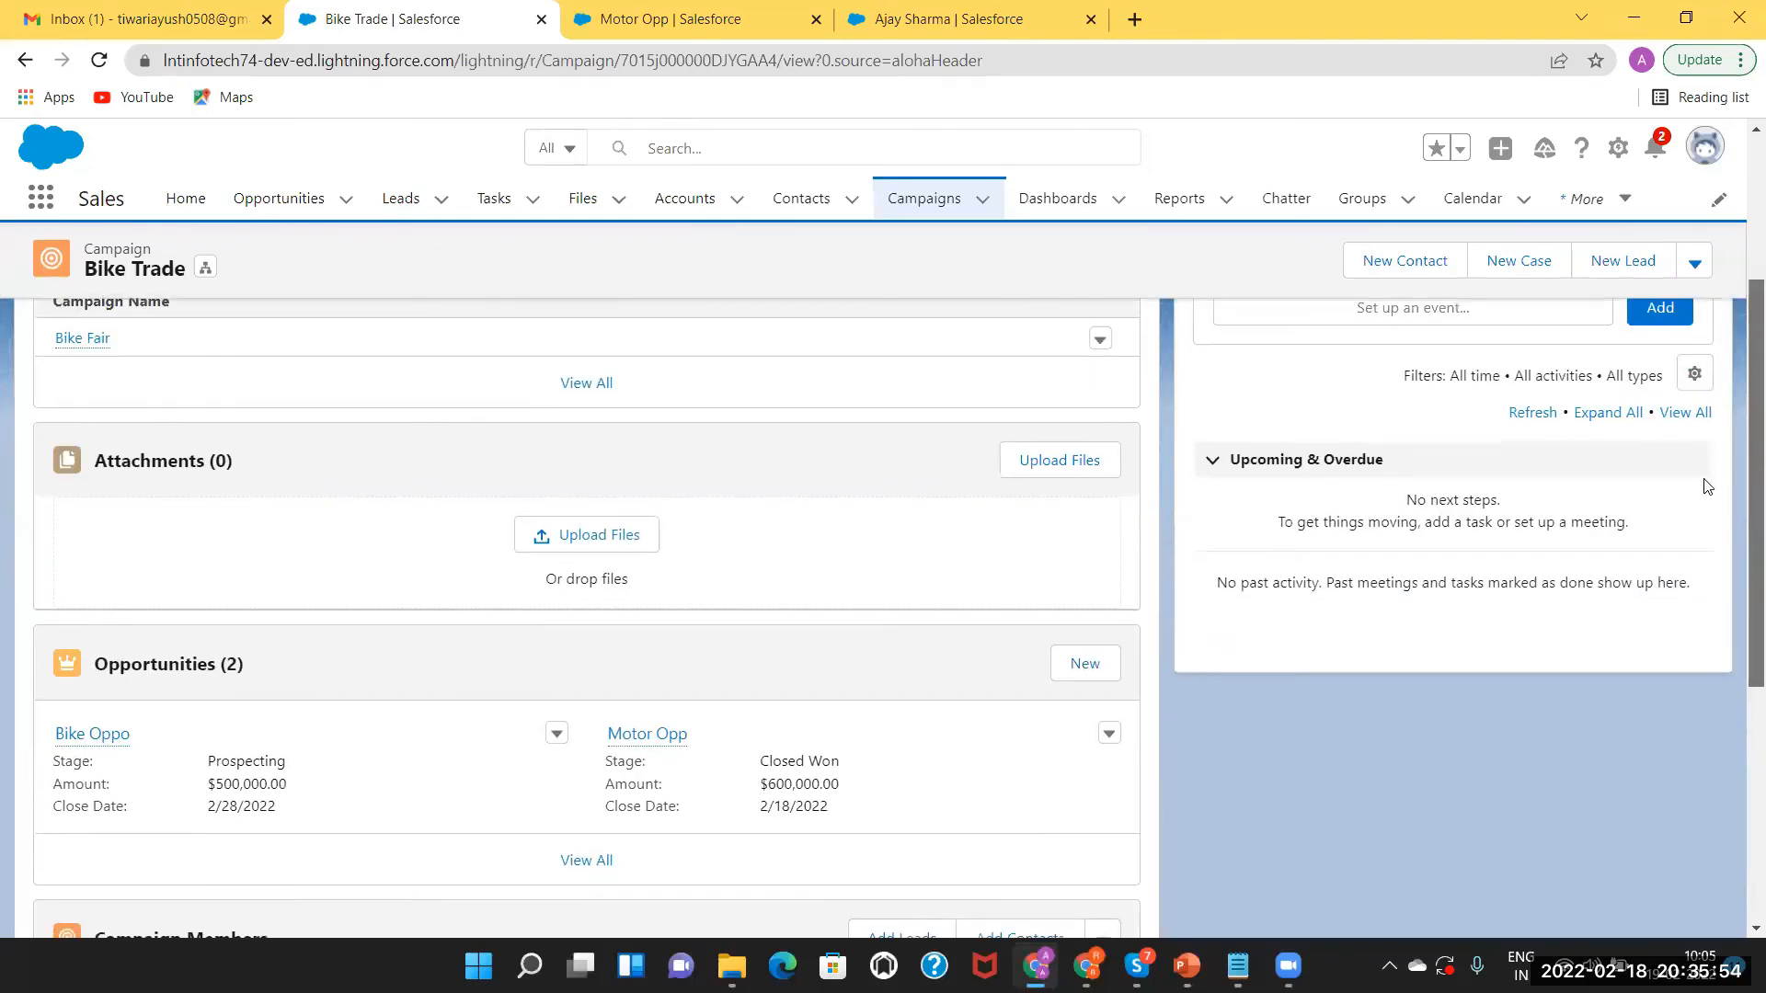
{"action": "scroll", "coordinate": [1313, 627], "scroll_direction": "up", "scroll_amount": 1}
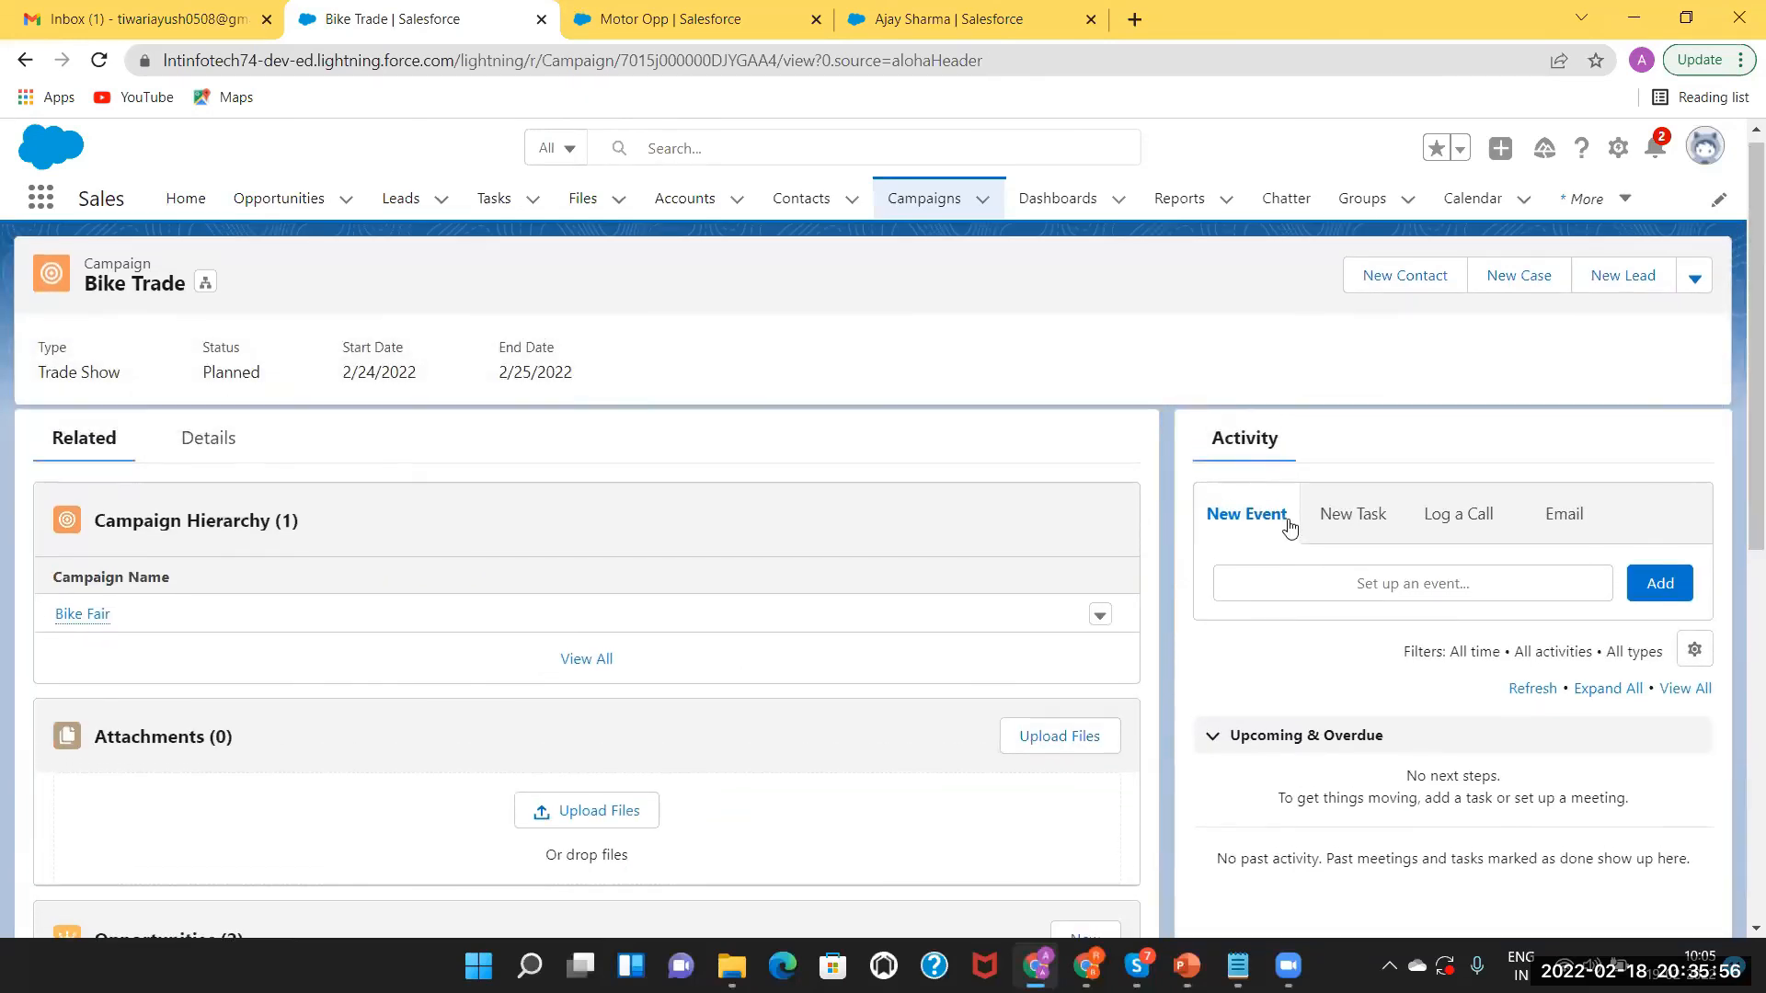
{"action": "left_click", "coordinate": [1353, 515]}
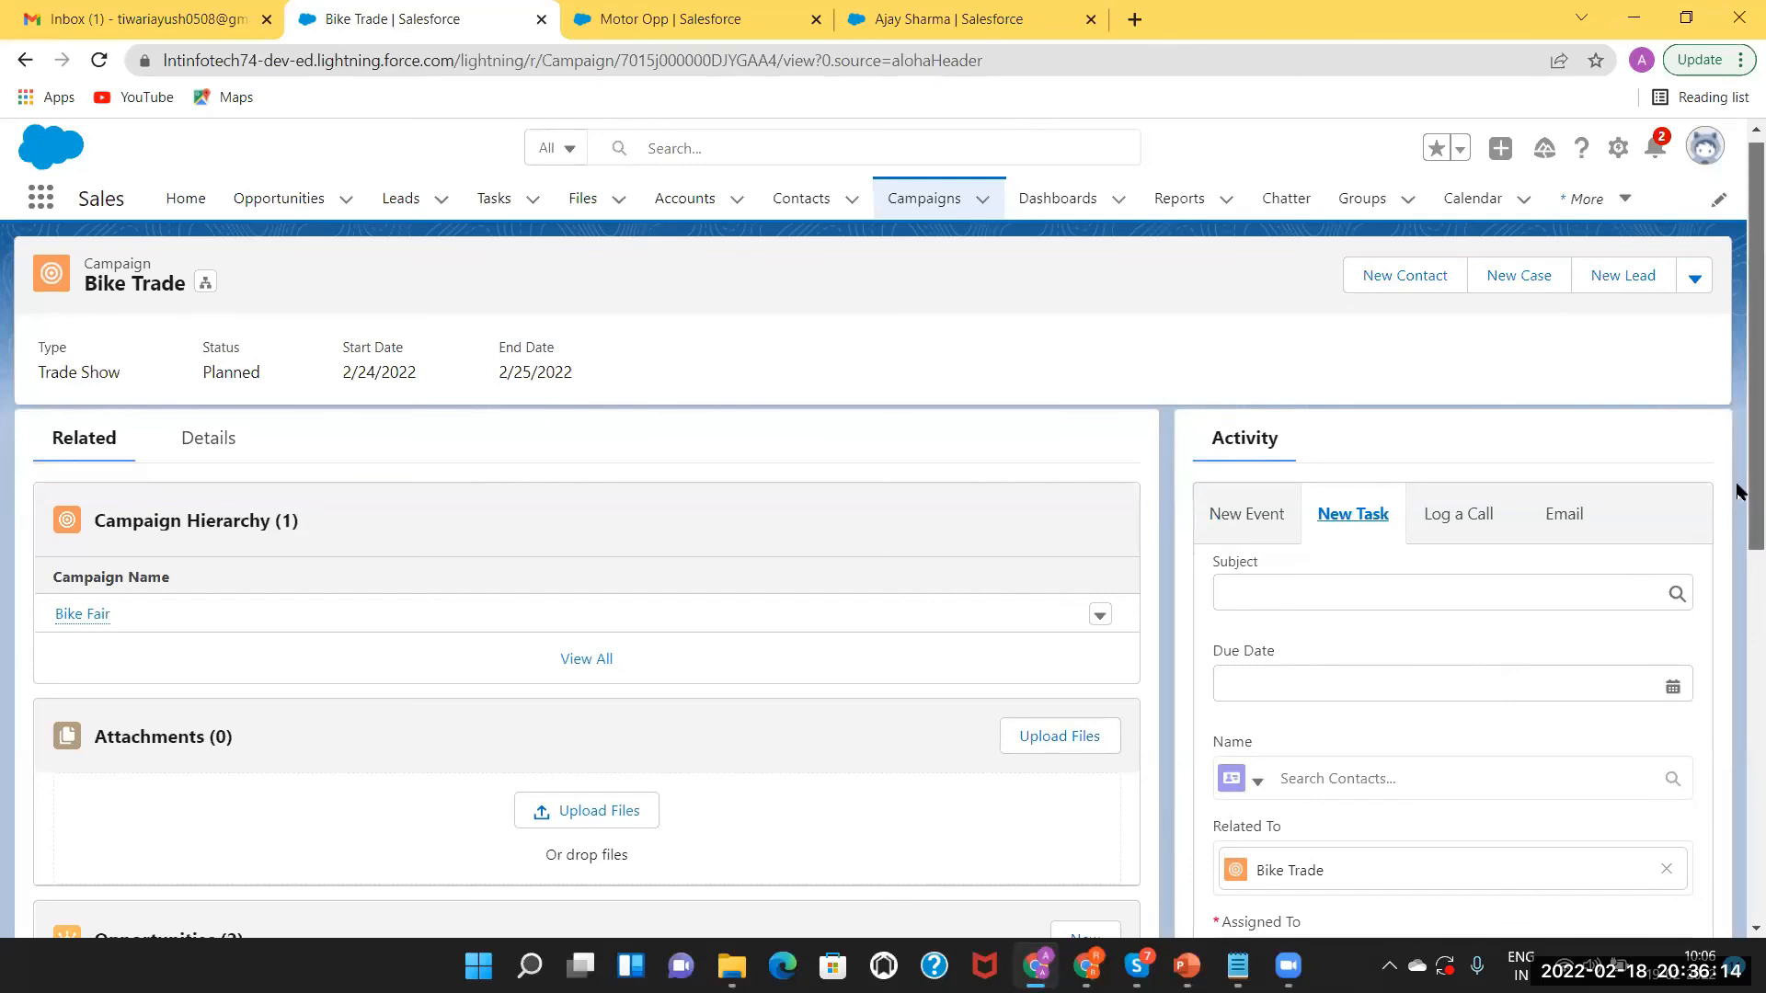
Scroll to review opportunities Bike Oppo (Prospecting, $500,000) and Motor Opp (Closed Won, $600,000).
{"action": "scroll", "coordinate": [1738, 490], "scroll_direction": "down", "scroll_amount": 2}
{"action": "scroll", "coordinate": [1737, 659], "scroll_direction": "down", "scroll_amount": 2}
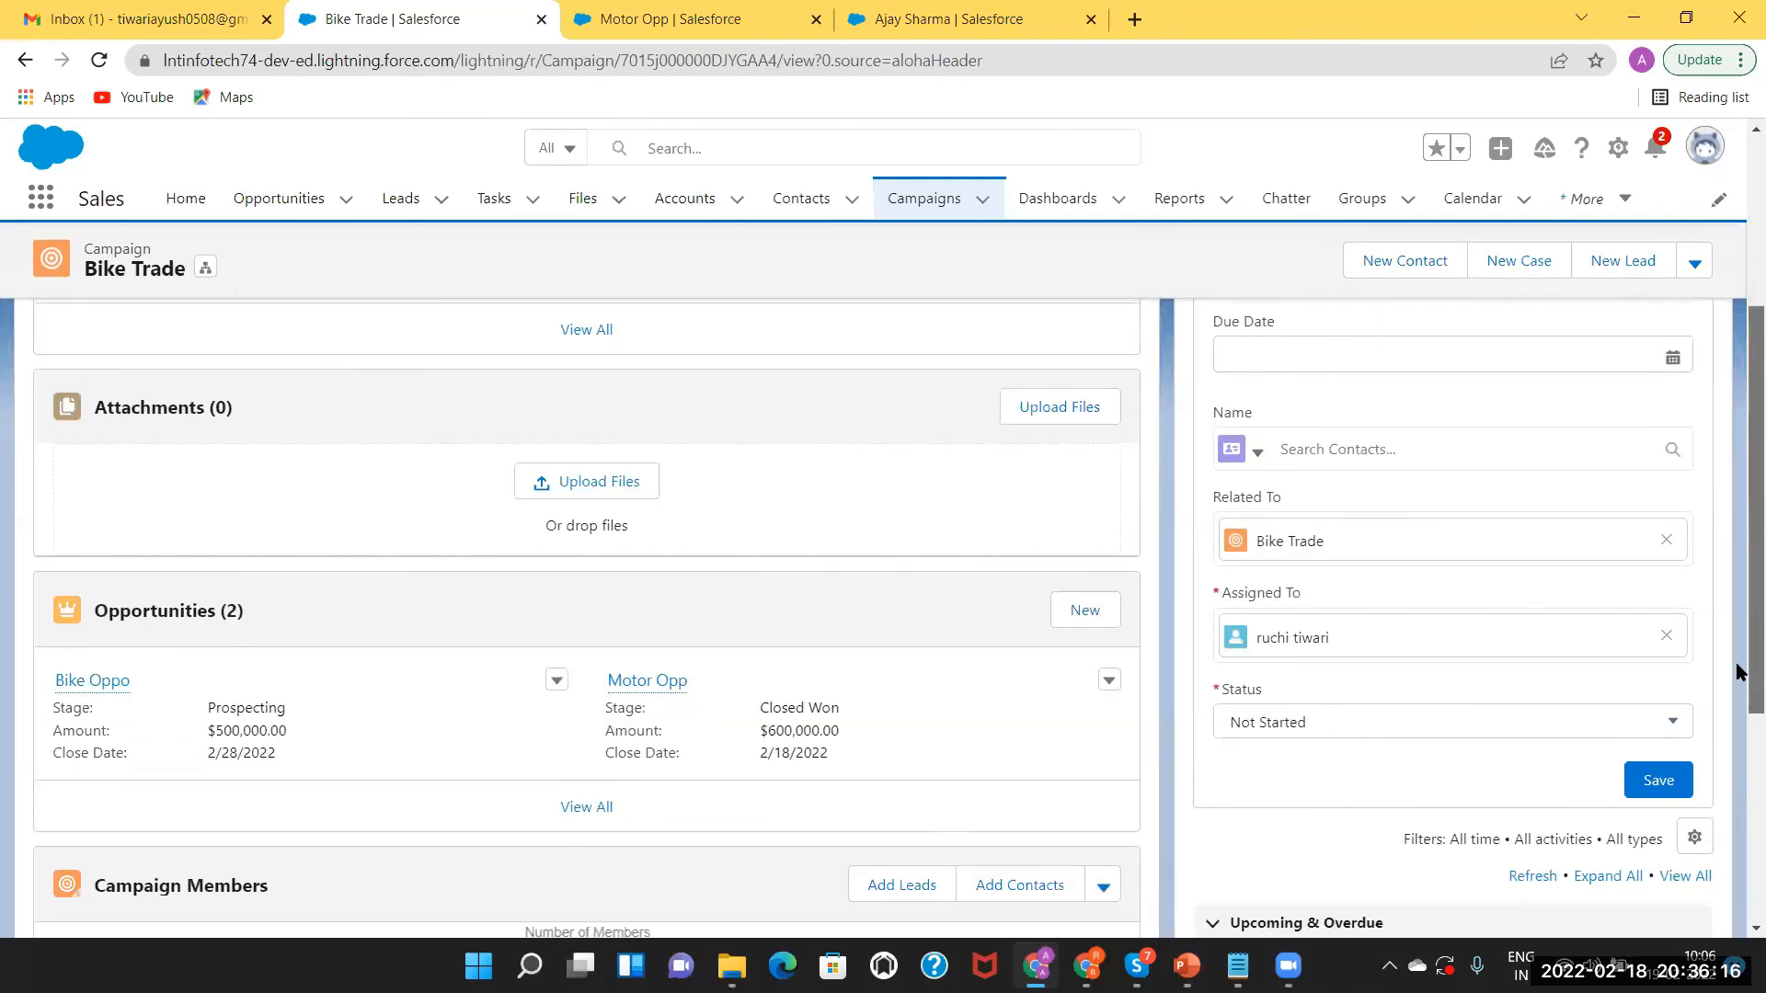
{"action": "scroll", "coordinate": [1739, 691], "scroll_direction": "down", "scroll_amount": 1}
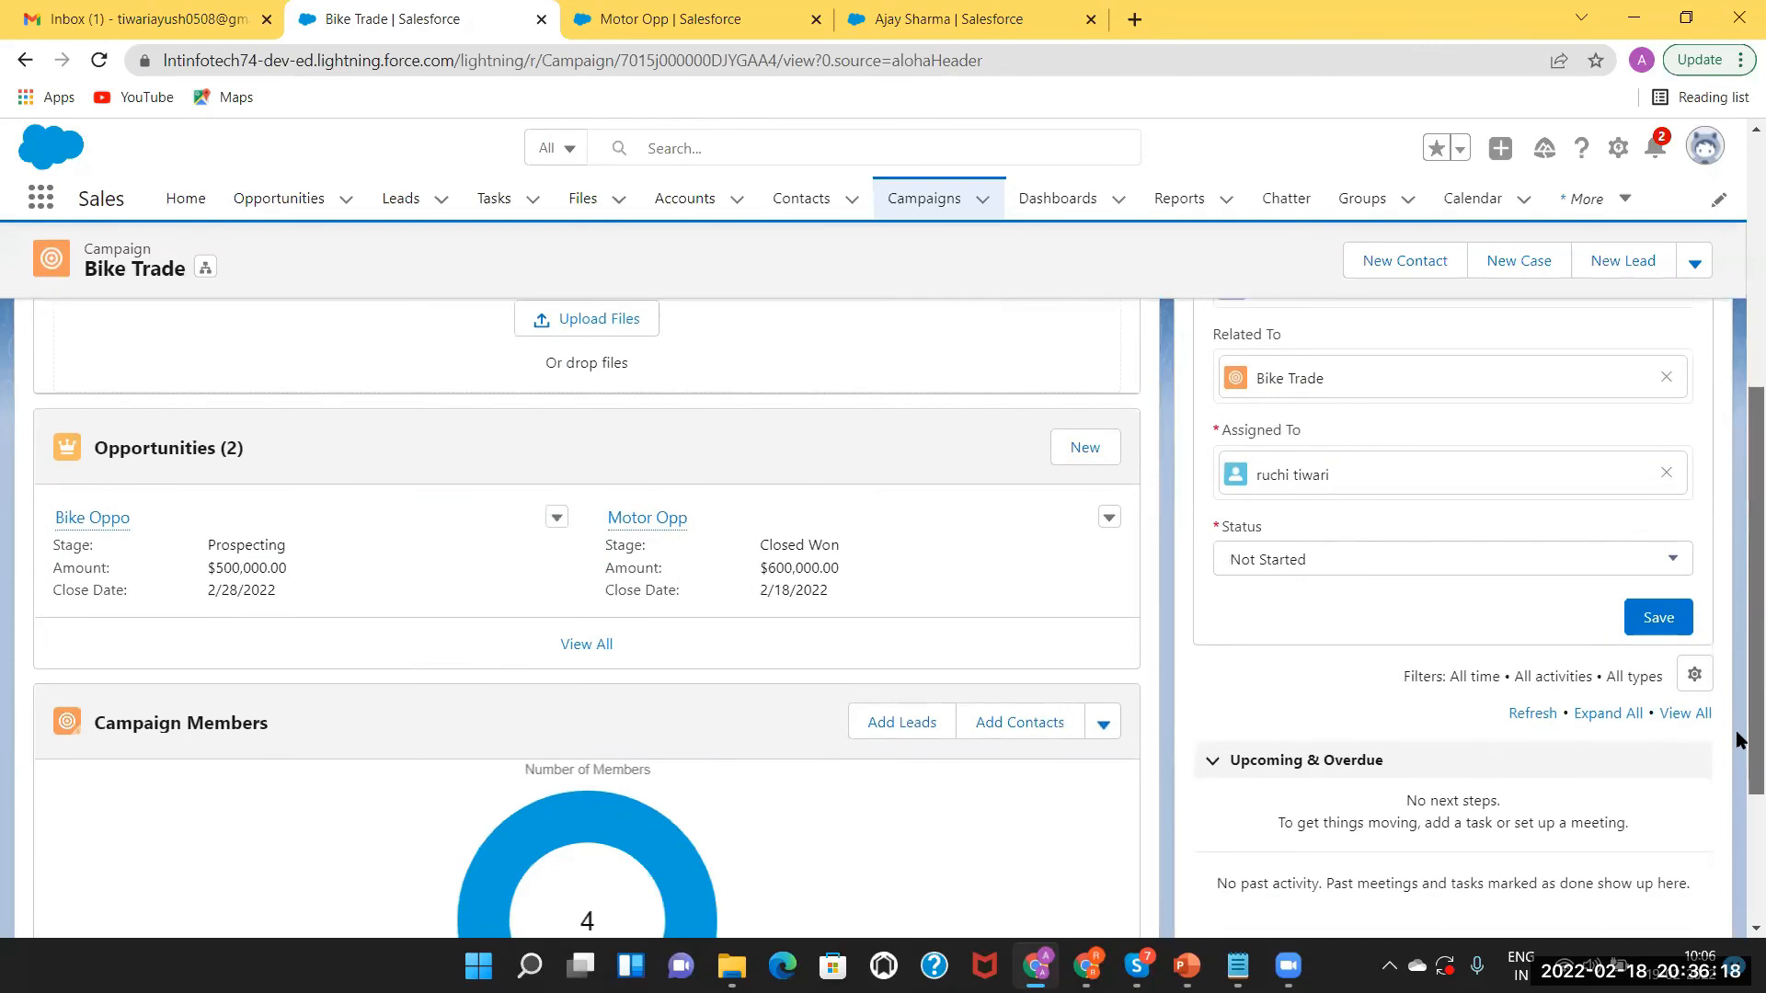
{"action": "scroll", "coordinate": [1734, 626], "scroll_direction": "up", "scroll_amount": 3}
{"action": "scroll", "coordinate": [1733, 557], "scroll_direction": "up", "scroll_amount": 1}
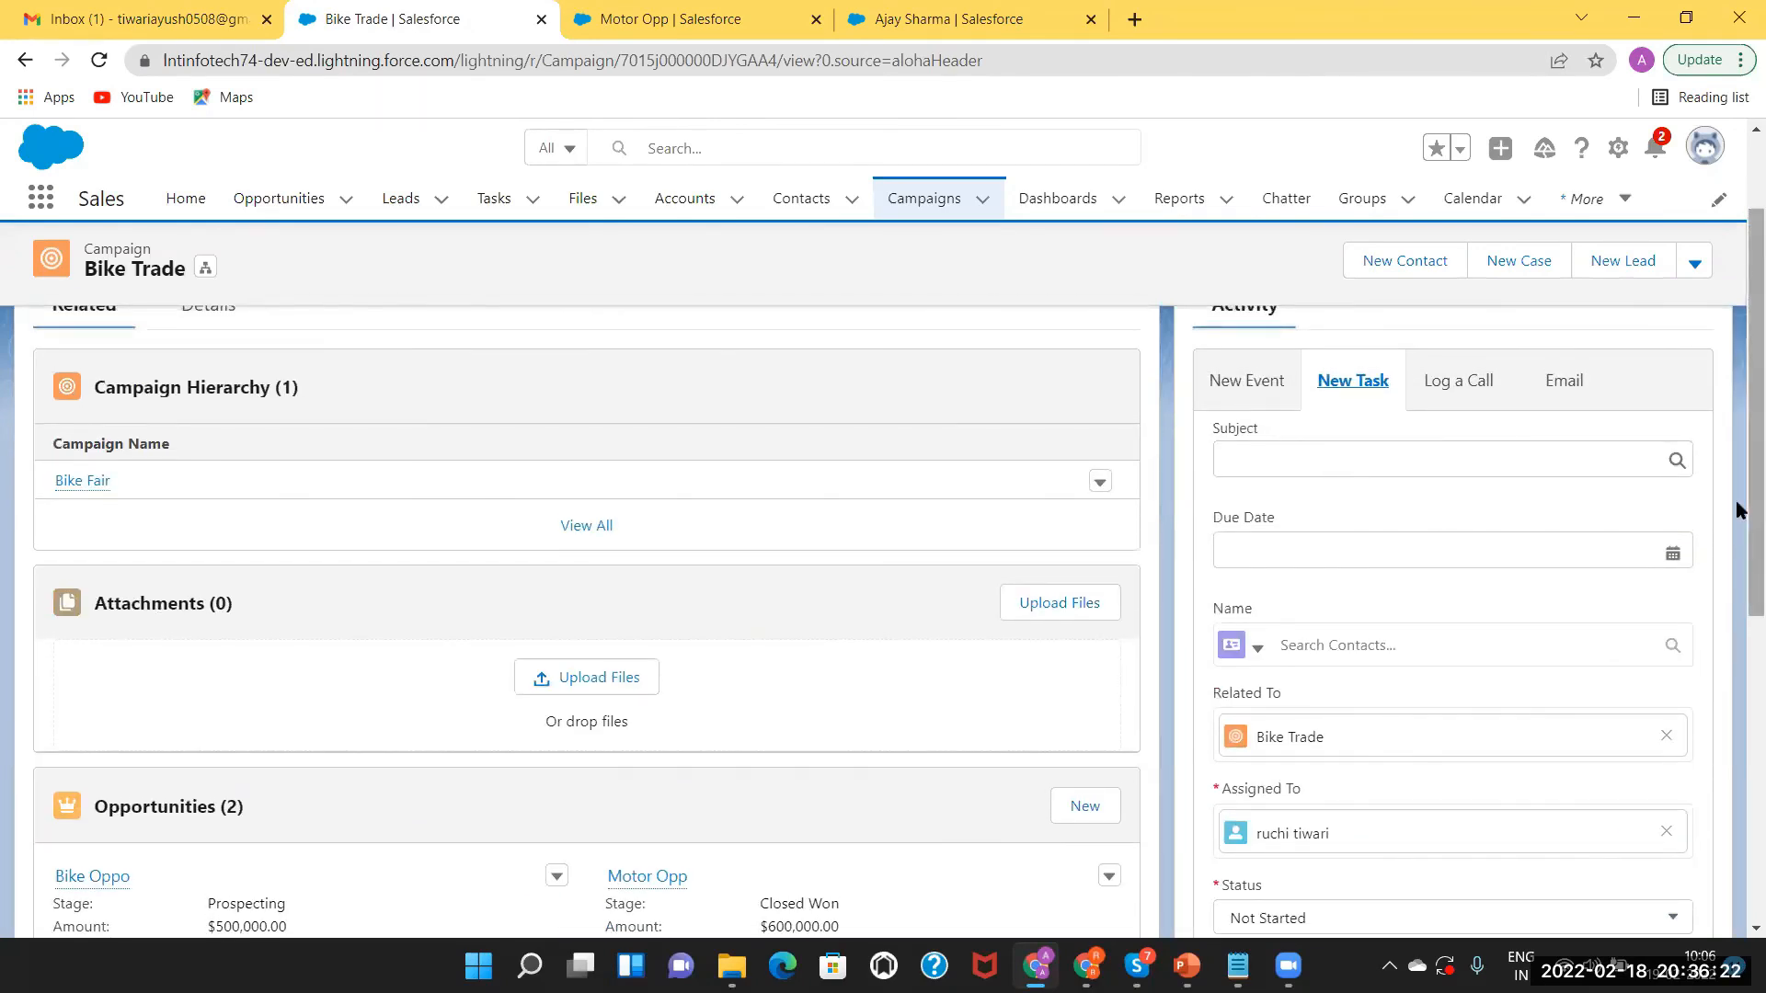
{"action": "scroll", "coordinate": [1737, 509], "scroll_direction": "down", "scroll_amount": 5}
{"action": "scroll", "coordinate": [1735, 499], "scroll_direction": "up", "scroll_amount": 5}
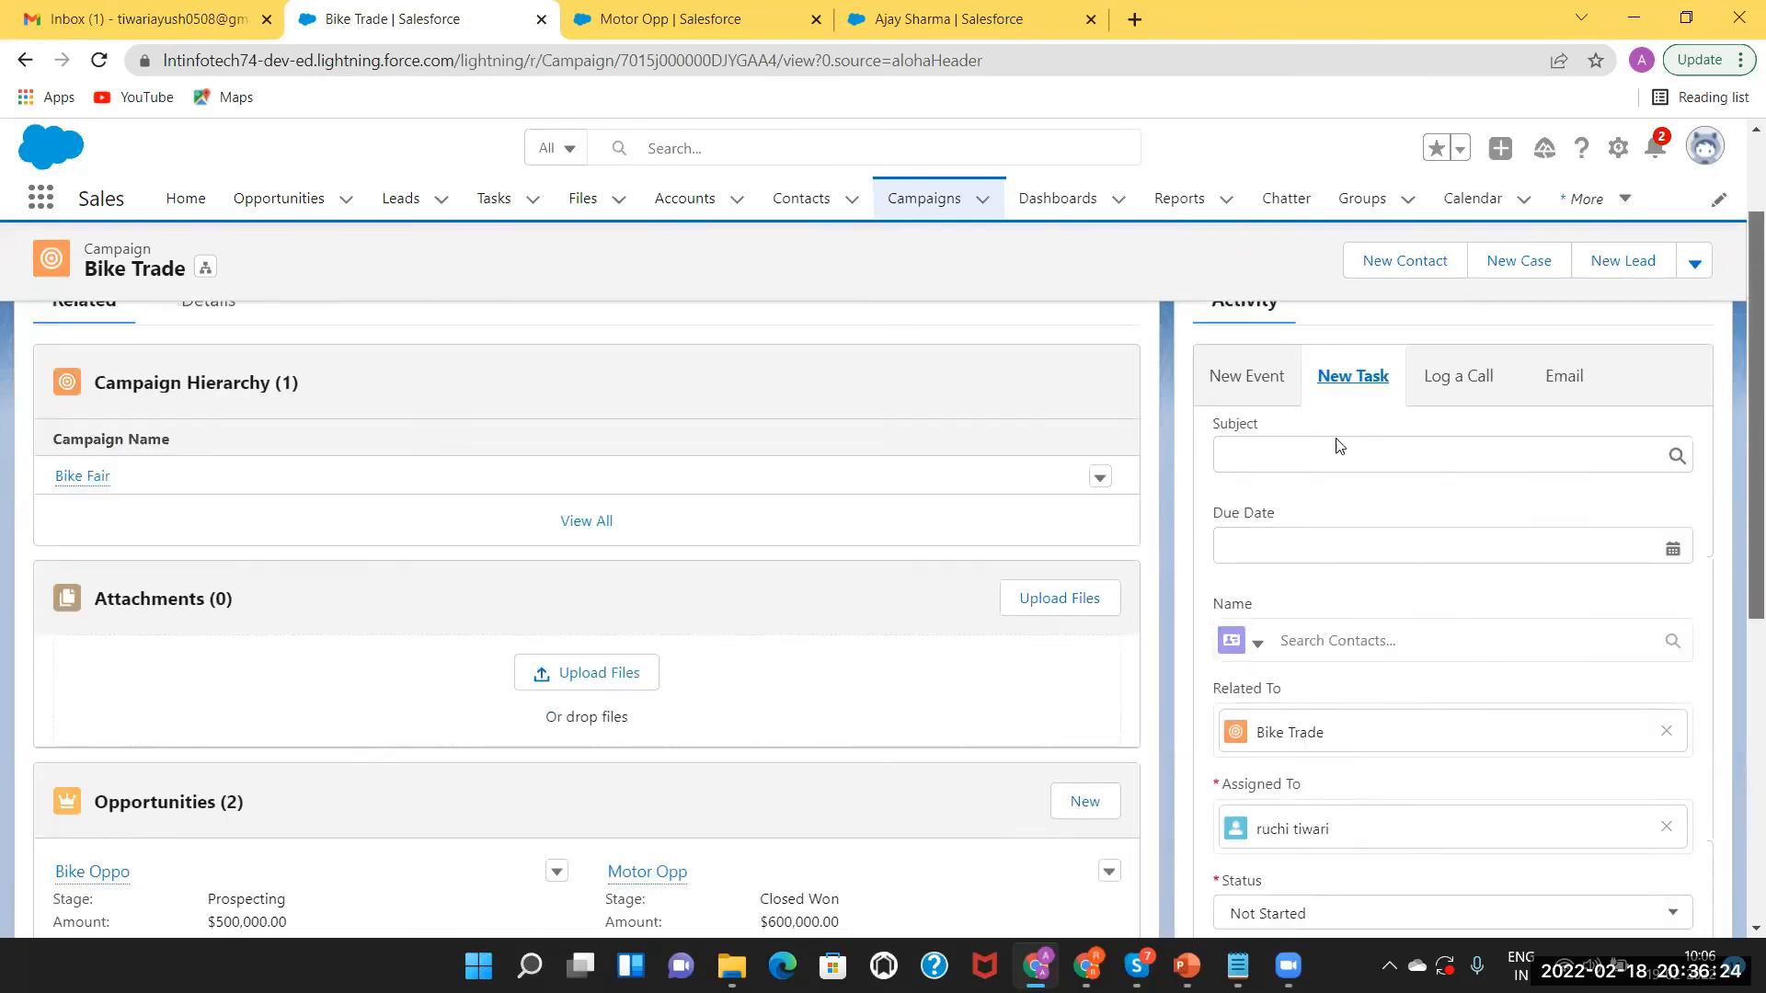
Enter the task subject 'Ten days Review' with a due date of 2/25/2022.
{"action": "left_click", "coordinate": [1324, 460]}
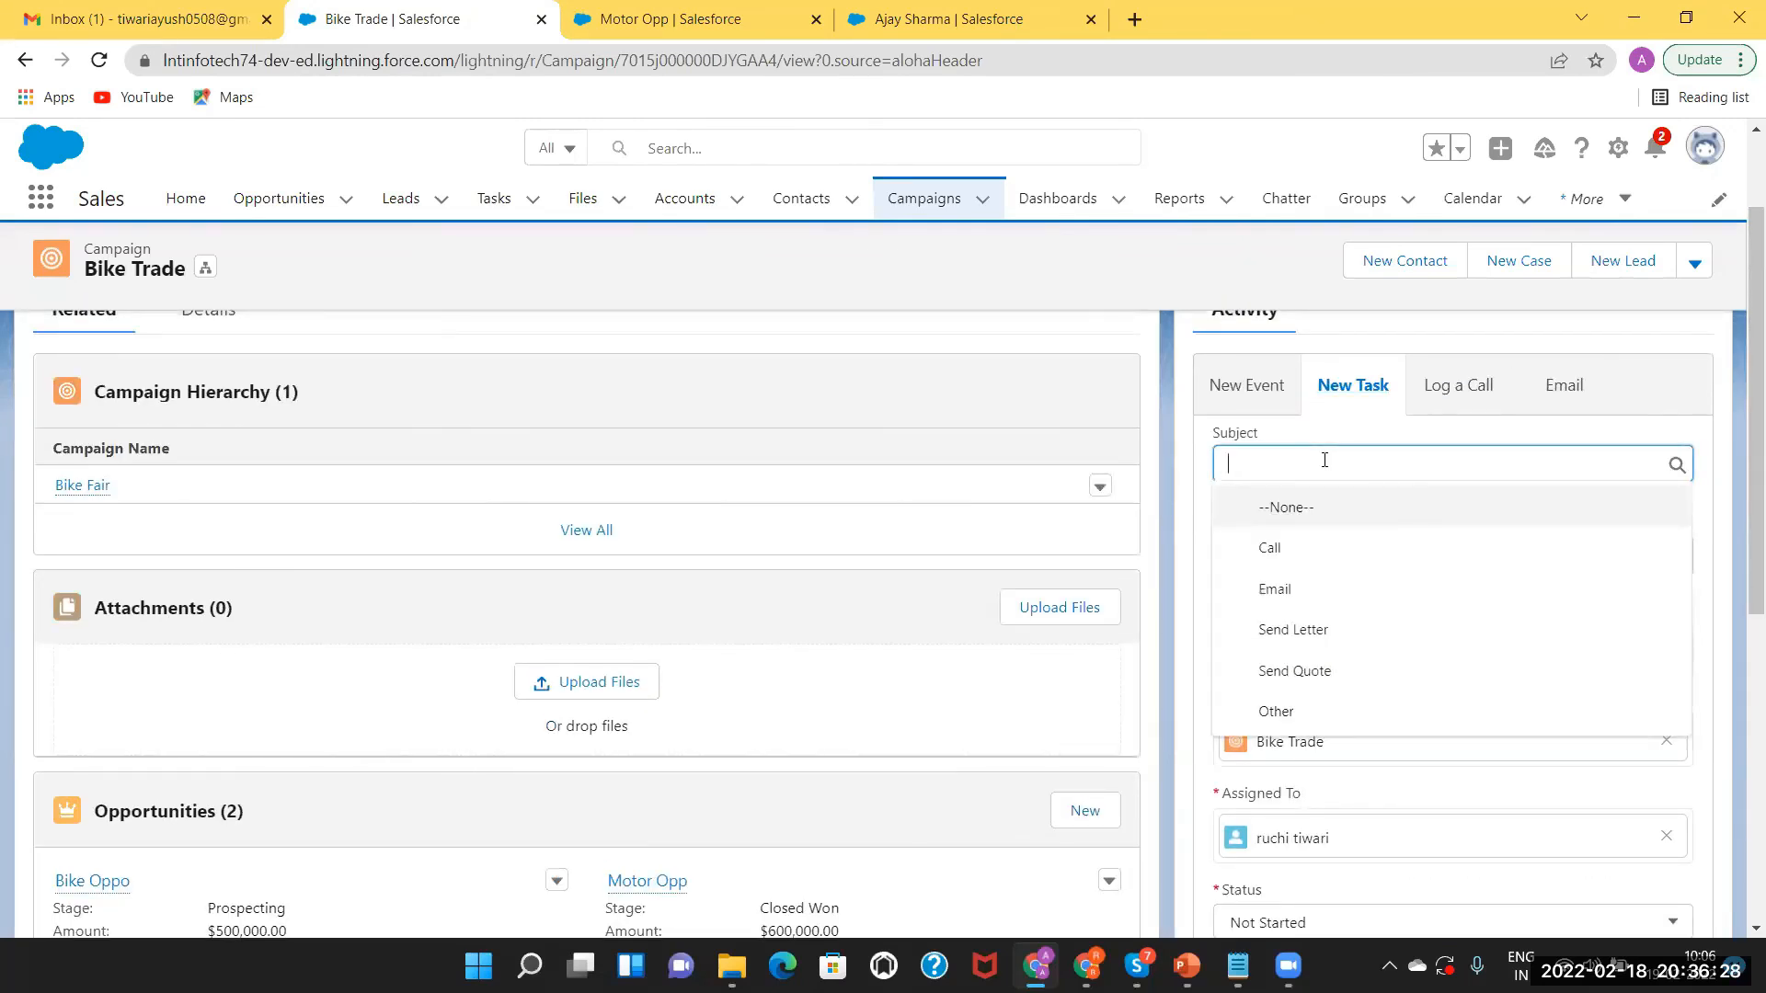
{"action": "type", "text": "Ten days Review"}
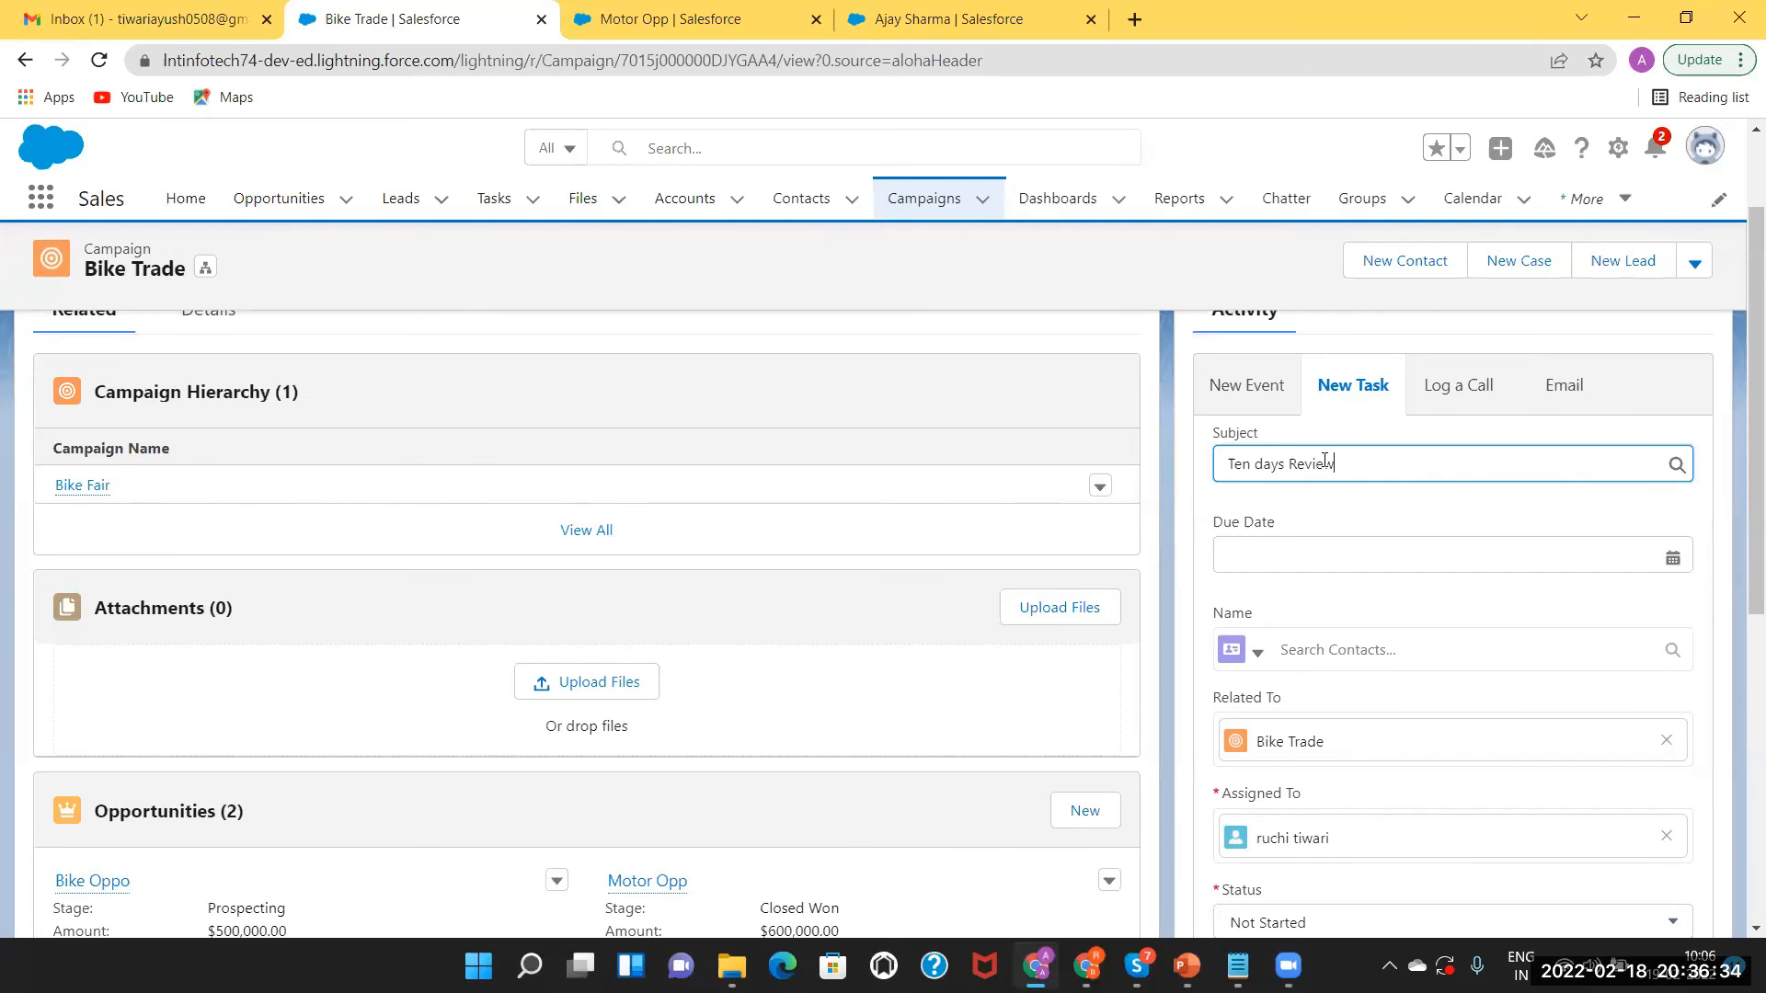
{"action": "left_click", "coordinate": [1275, 553]}
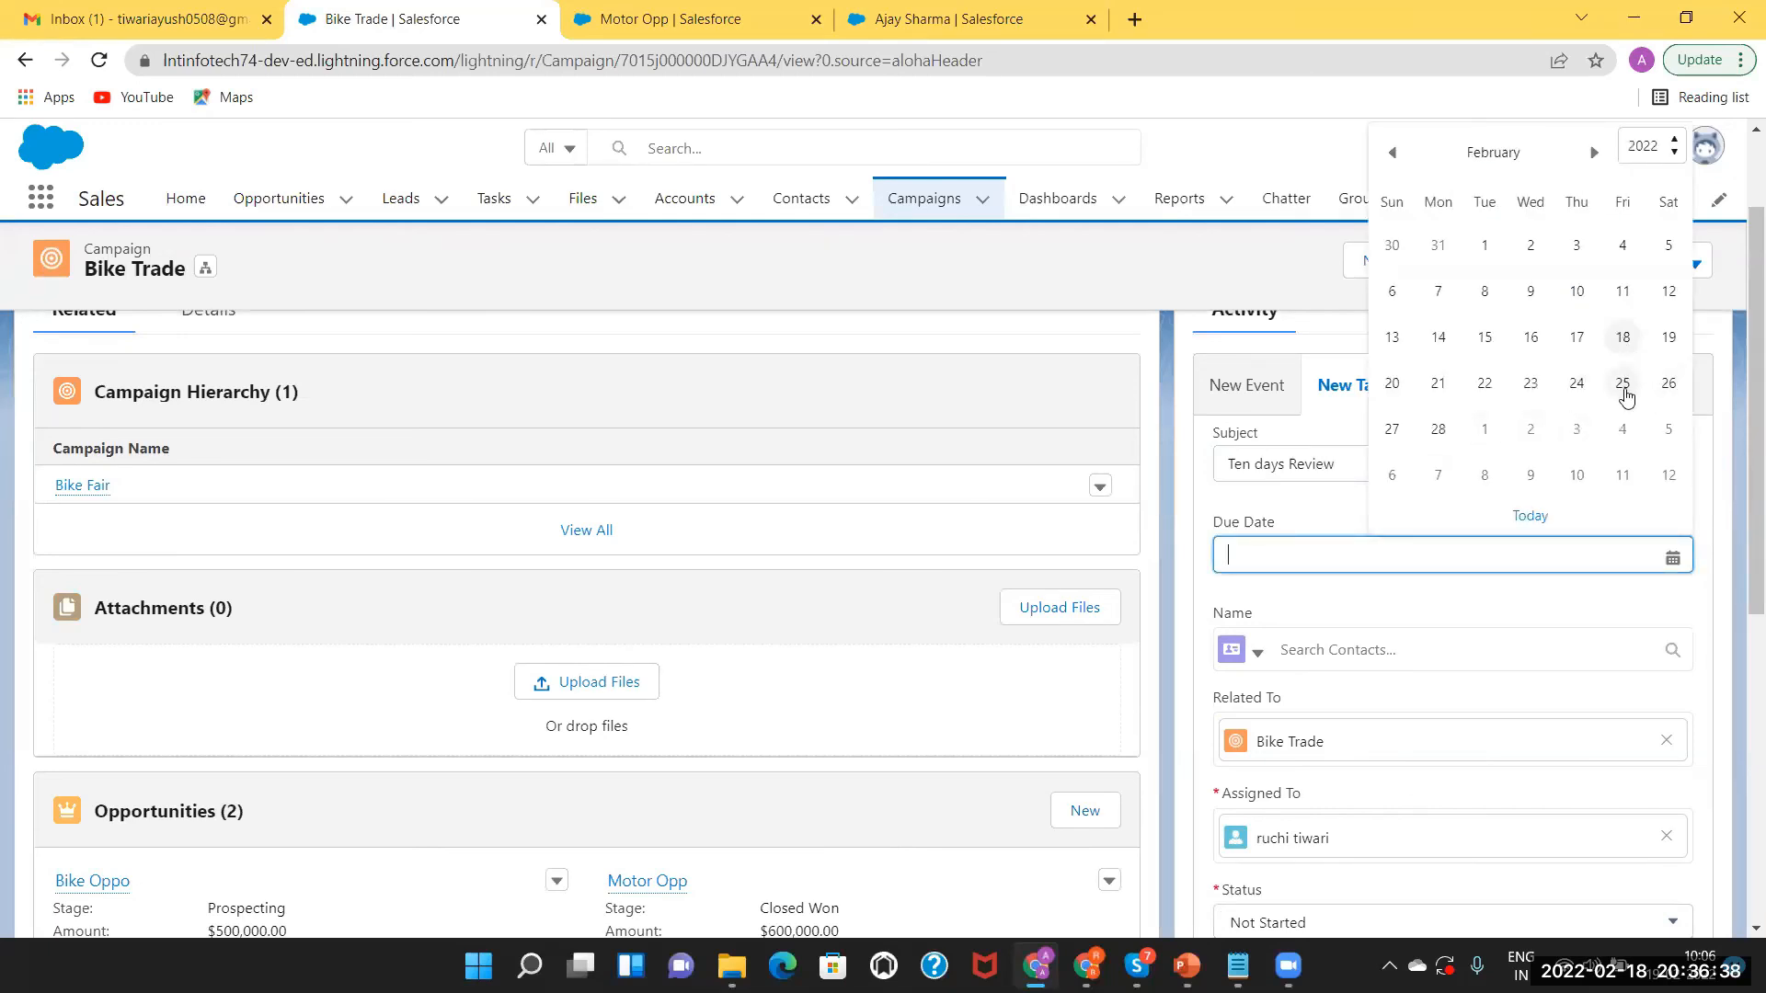
{"action": "left_click", "coordinate": [1623, 386]}
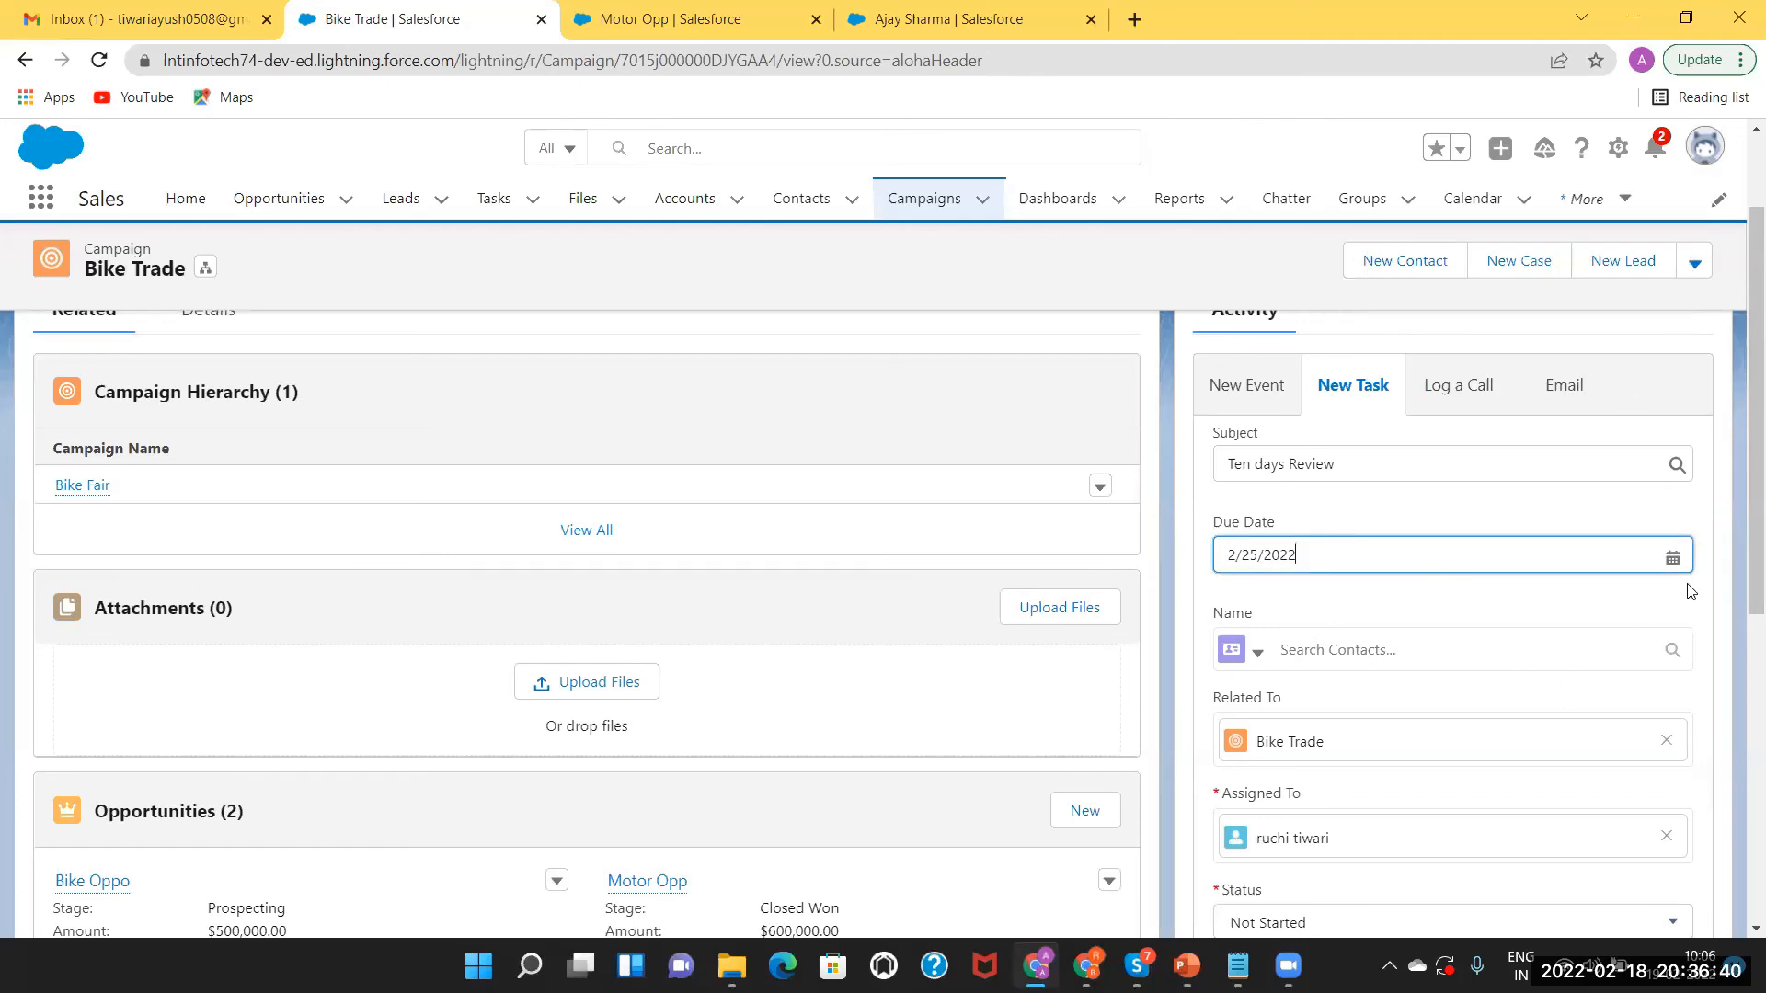
{"action": "scroll", "coordinate": [1741, 611], "scroll_direction": "down", "scroll_amount": 3}
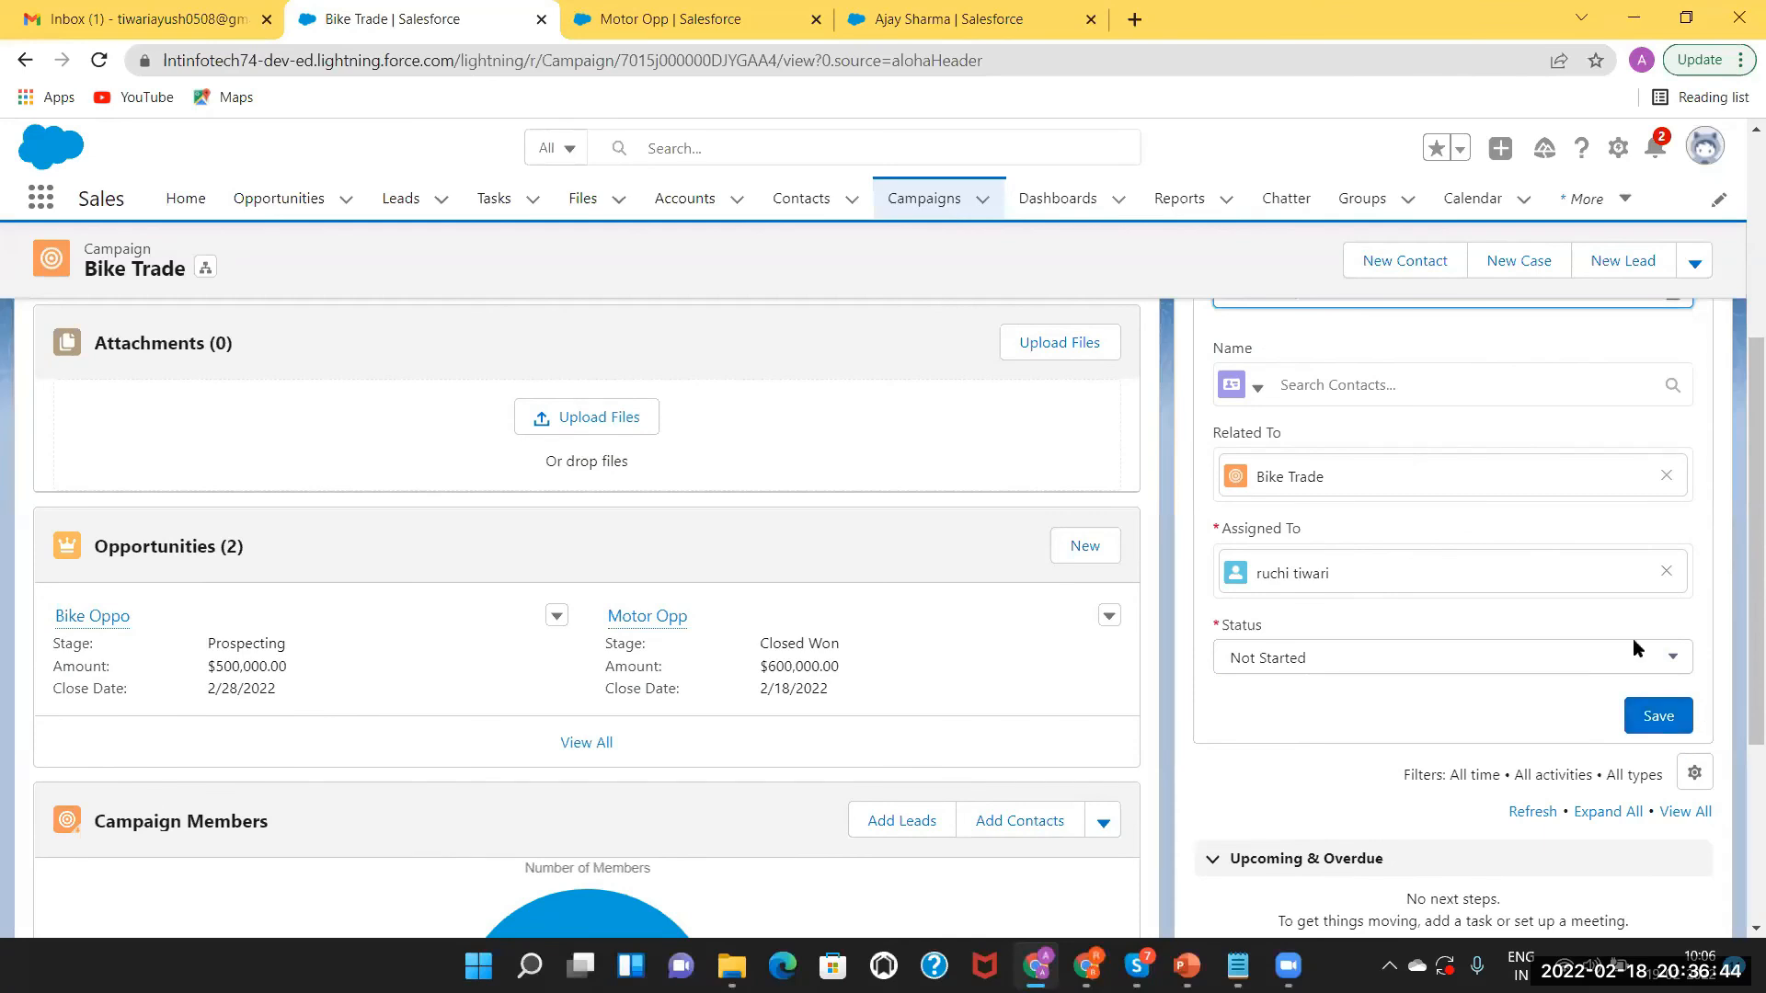
Link the task to the first listed member contact and save it.
{"action": "left_click", "coordinate": [1363, 388]}
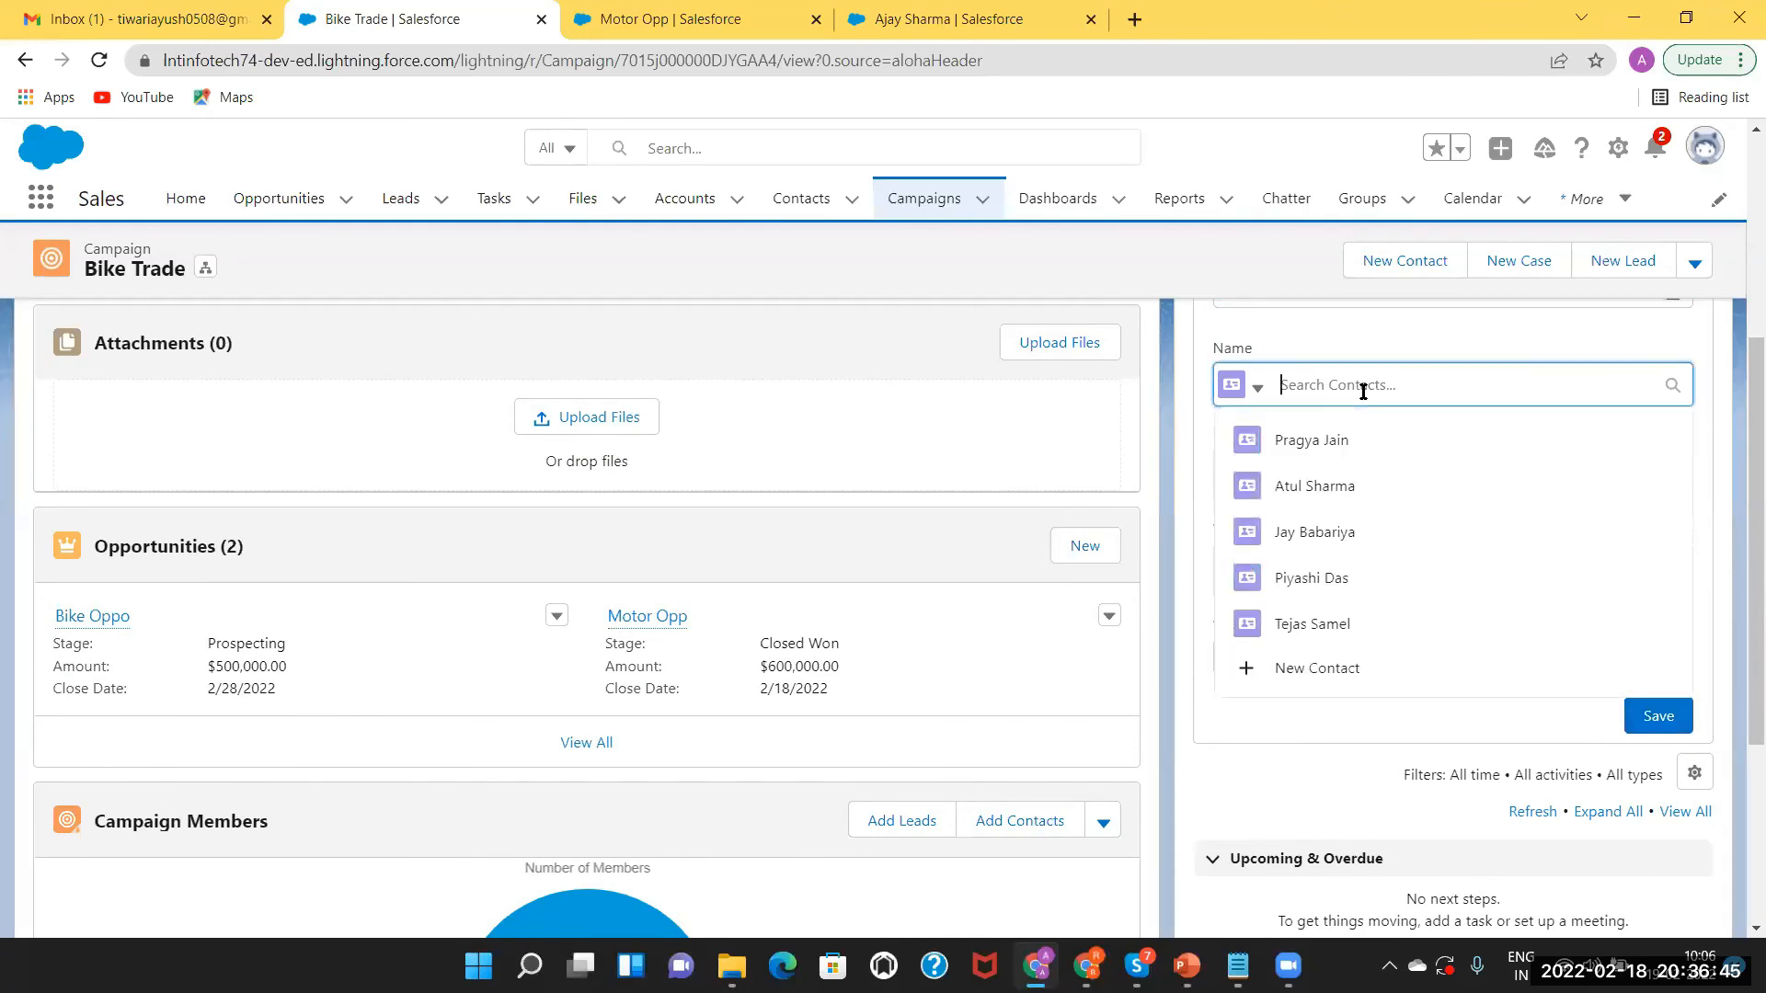
{"action": "left_click", "coordinate": [1343, 440]}
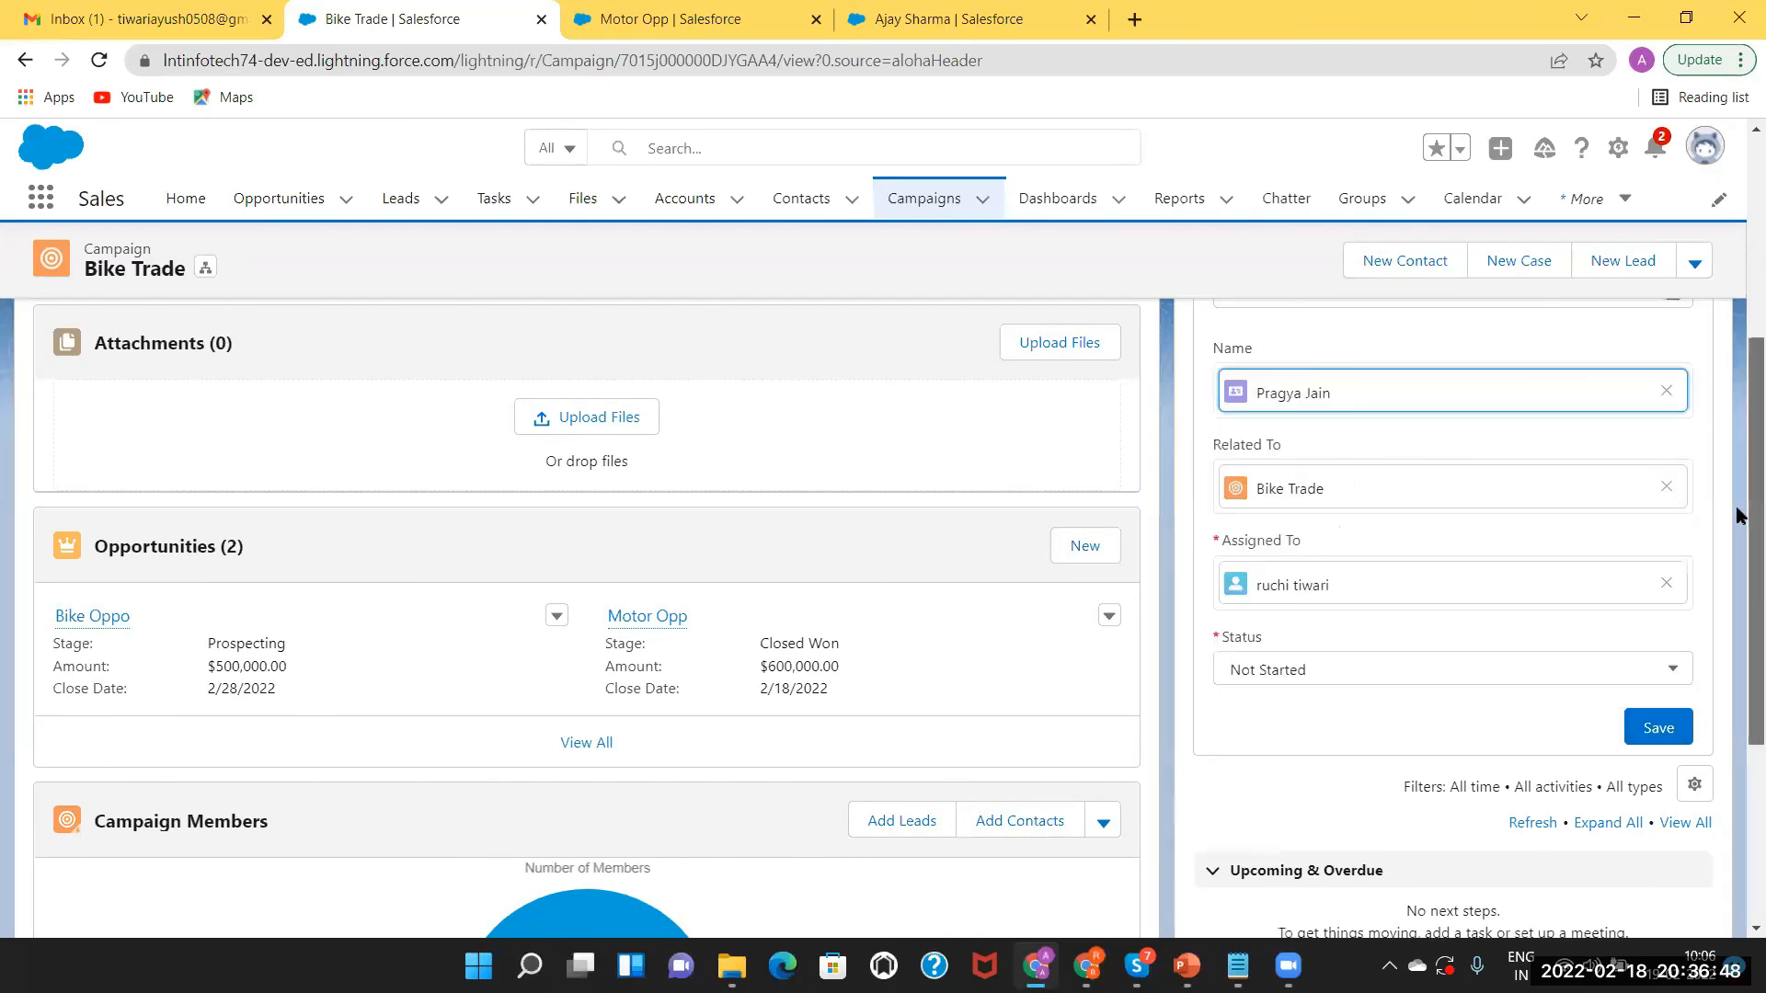
{"action": "scroll", "coordinate": [1741, 462], "scroll_direction": "up", "scroll_amount": 2}
{"action": "scroll", "coordinate": [1741, 463], "scroll_direction": "up", "scroll_amount": 2}
{"action": "scroll", "coordinate": [1639, 620], "scroll_direction": "down", "scroll_amount": 4}
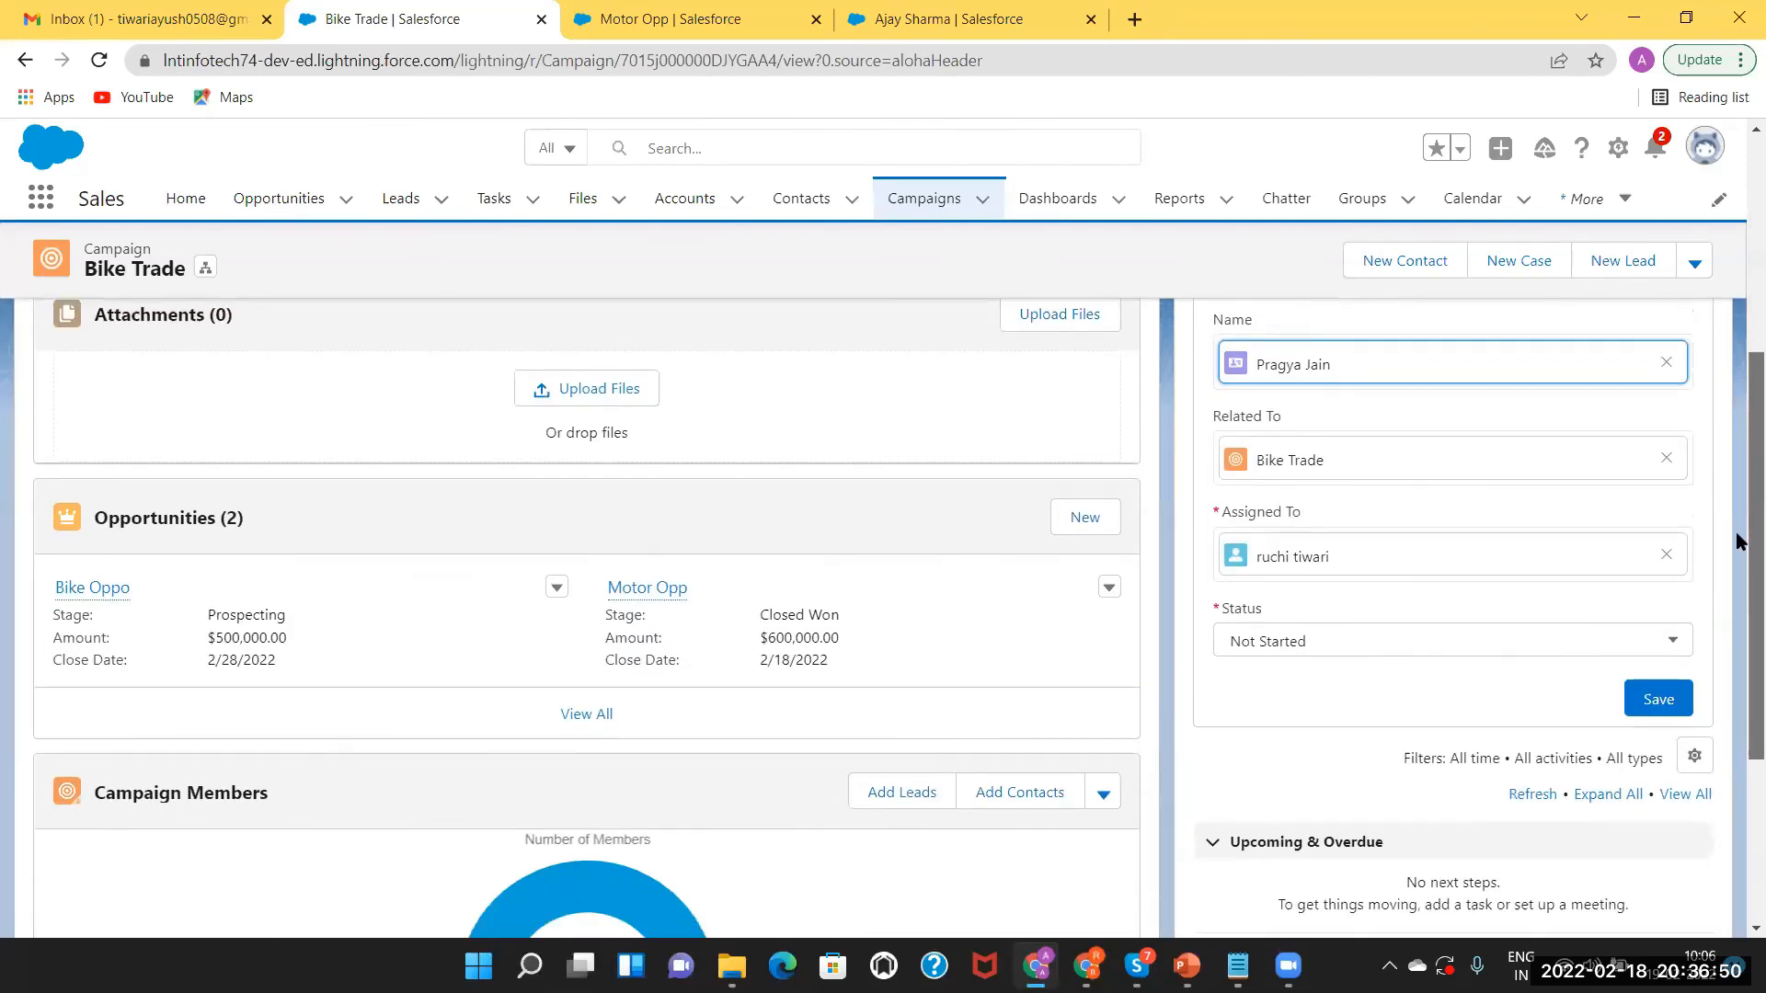
{"action": "left_click", "coordinate": [1635, 667]}
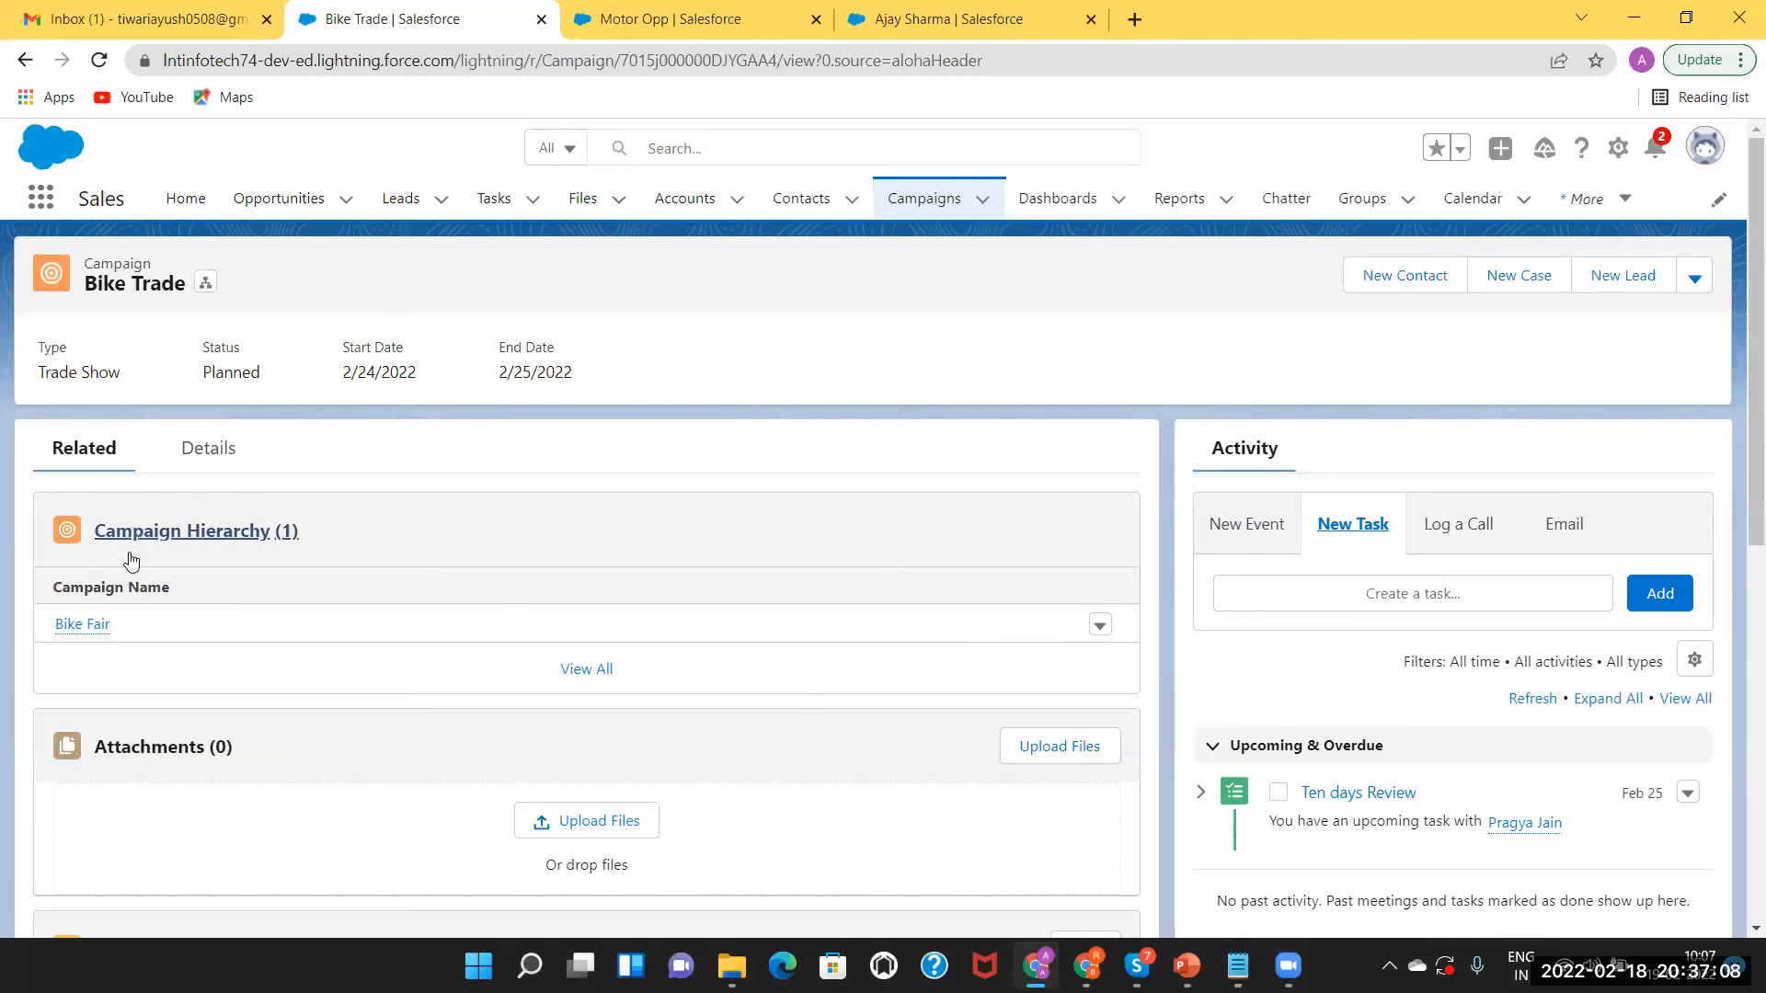
Confirm the task is listed as upcoming, then go to PowerPoint slide 5.
{"action": "mouse_move", "coordinate": [96, 629]}
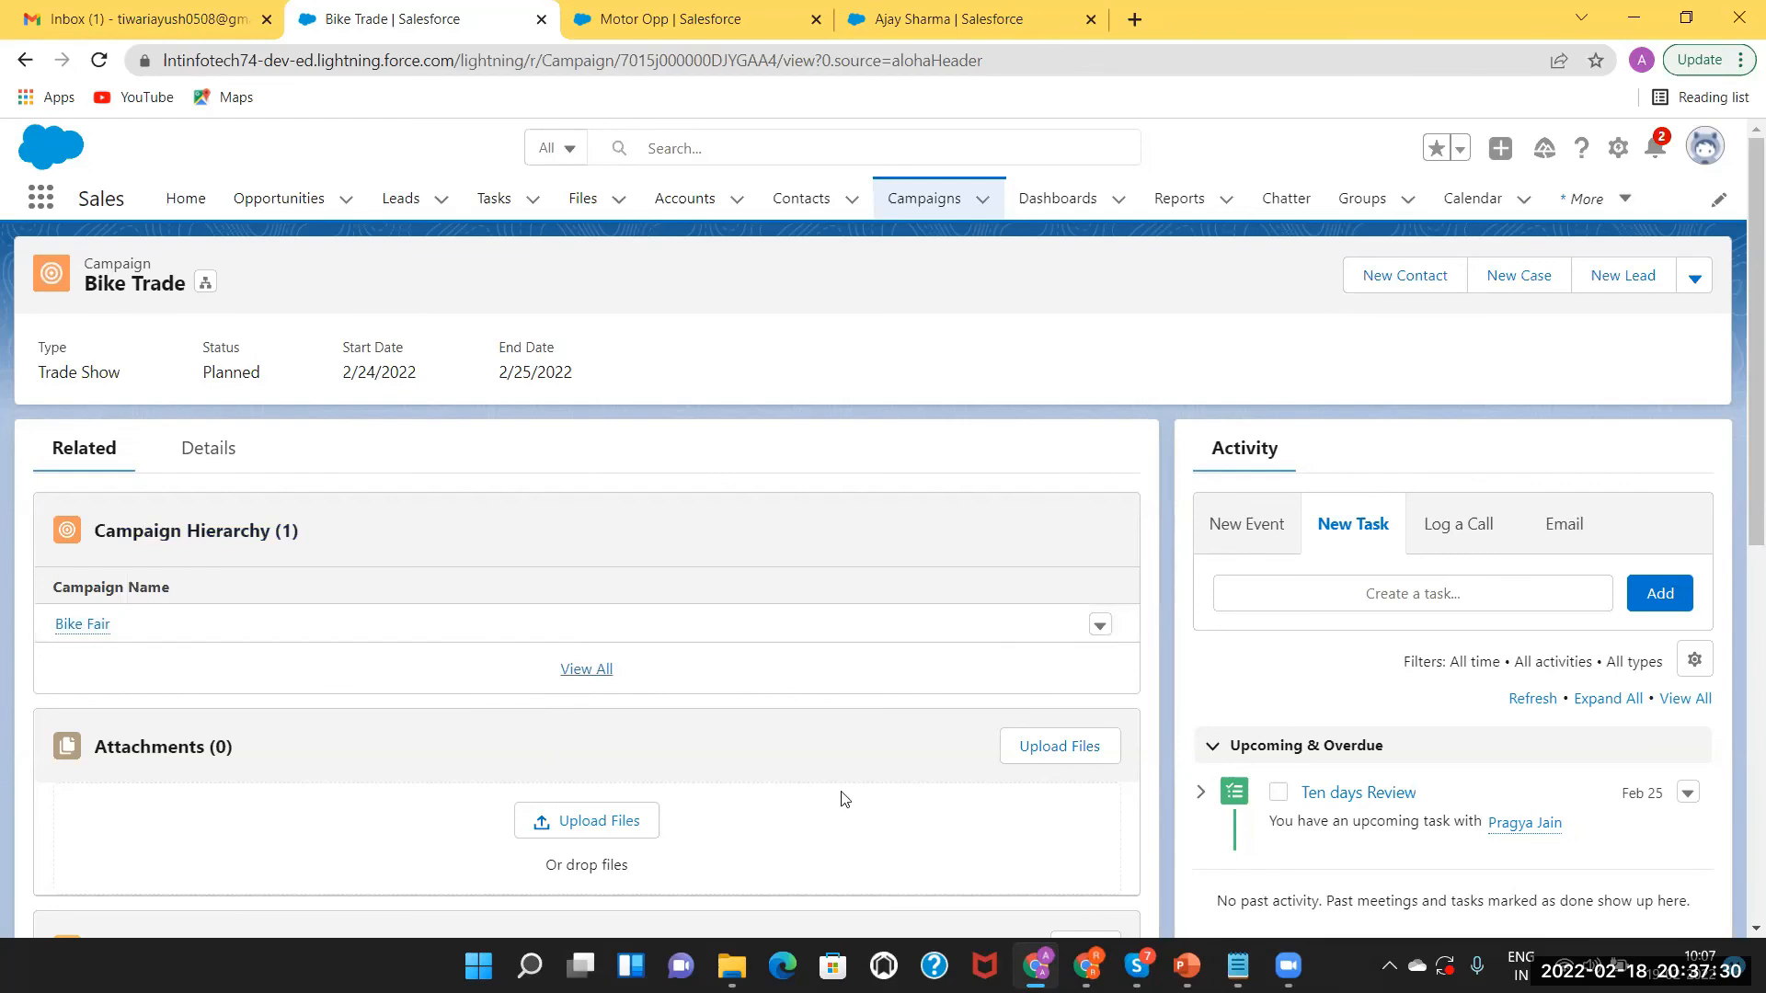
{"action": "left_click", "coordinate": [1187, 965]}
{"action": "left_click", "coordinate": [123, 741]}
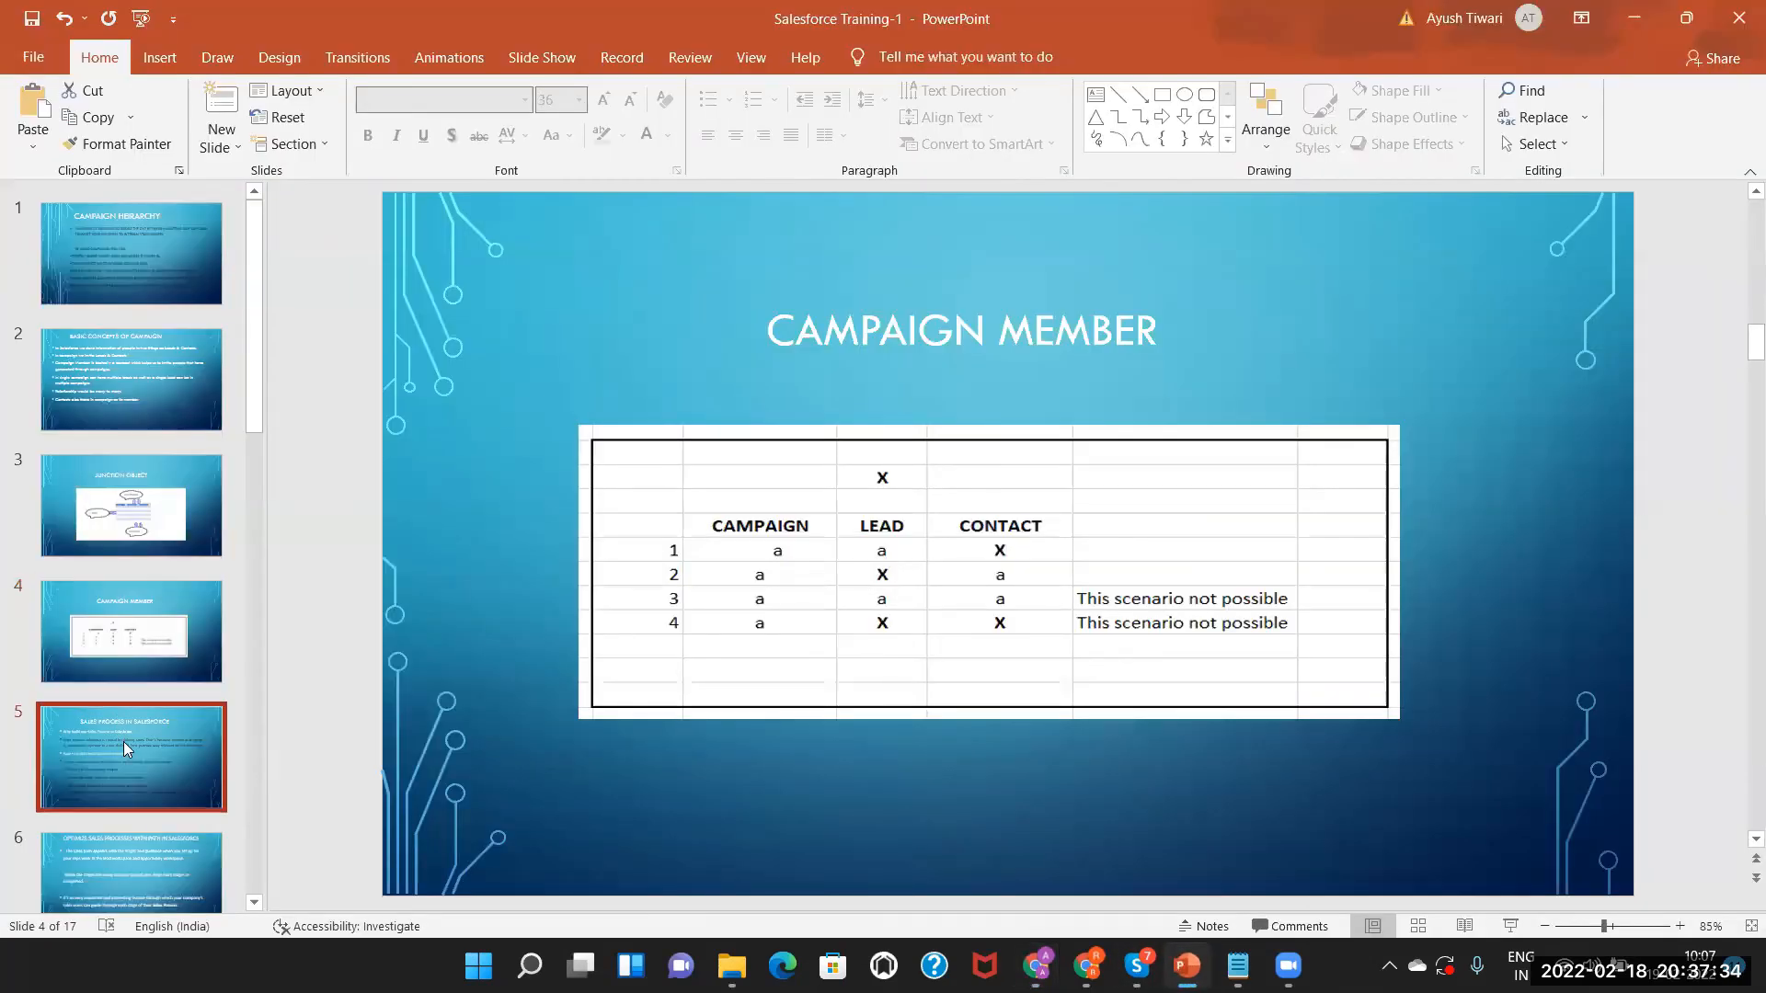
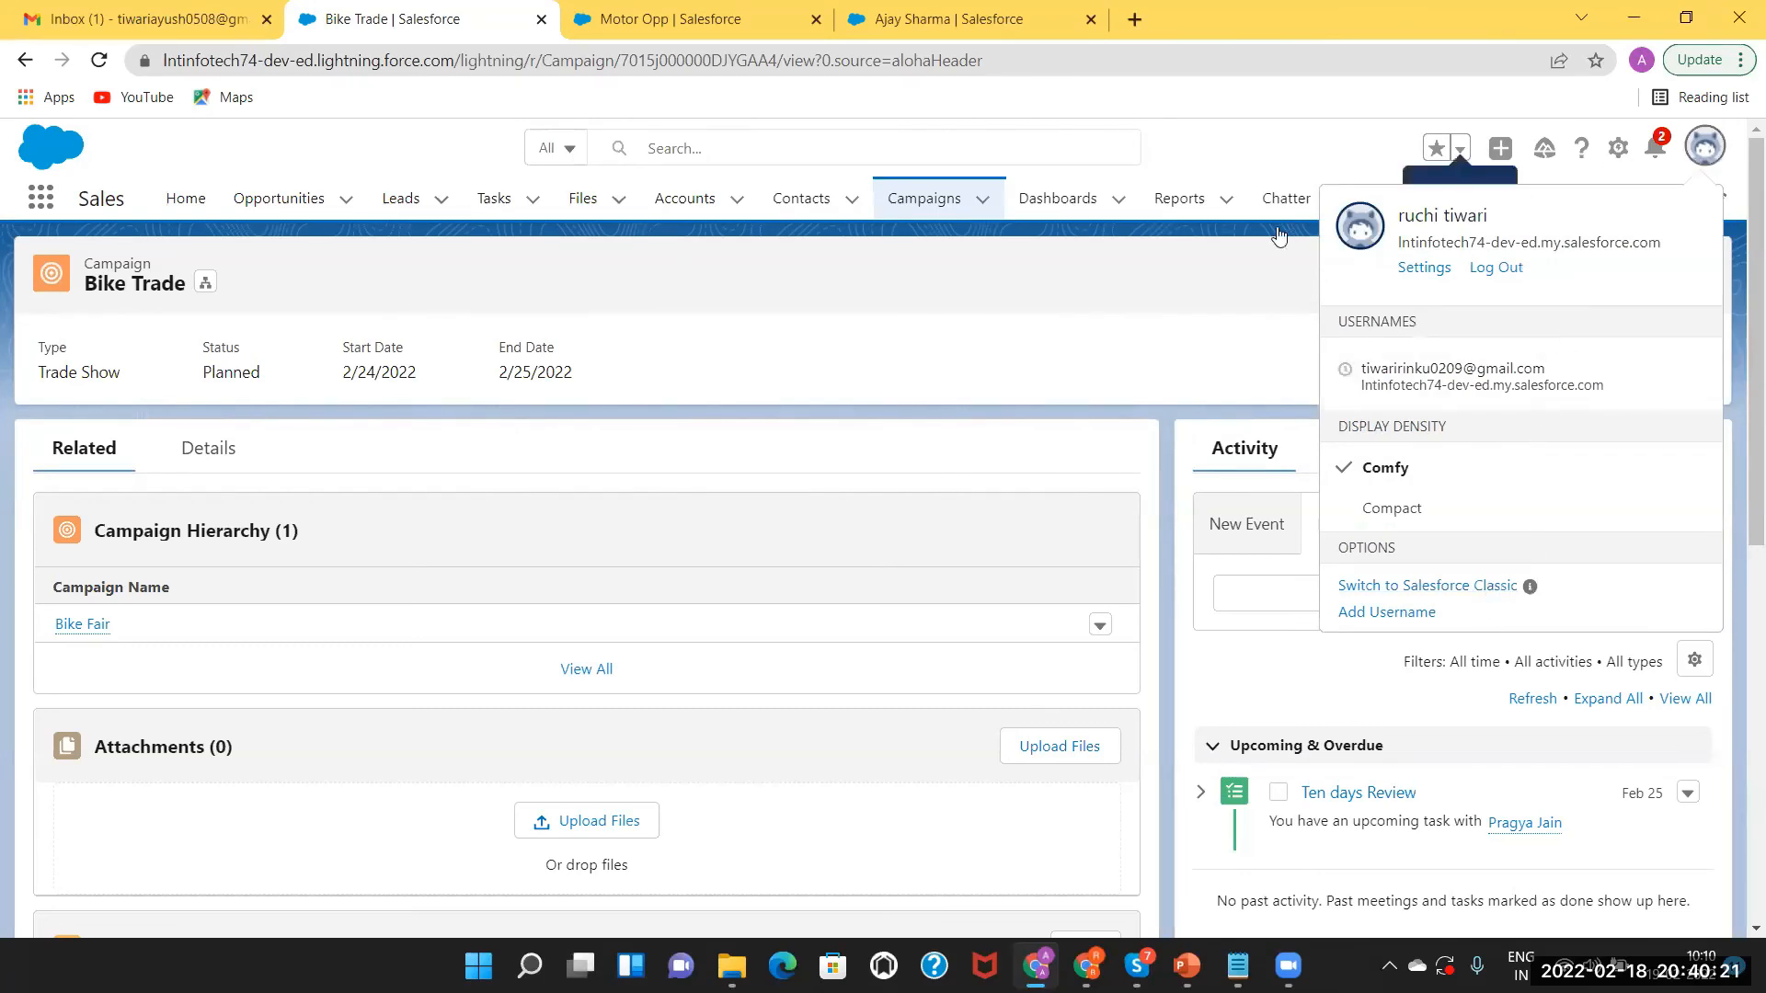
Close the profile menu on the Bike Trade campaign record and open the gear menu.
{"action": "left_click", "coordinate": [1254, 254]}
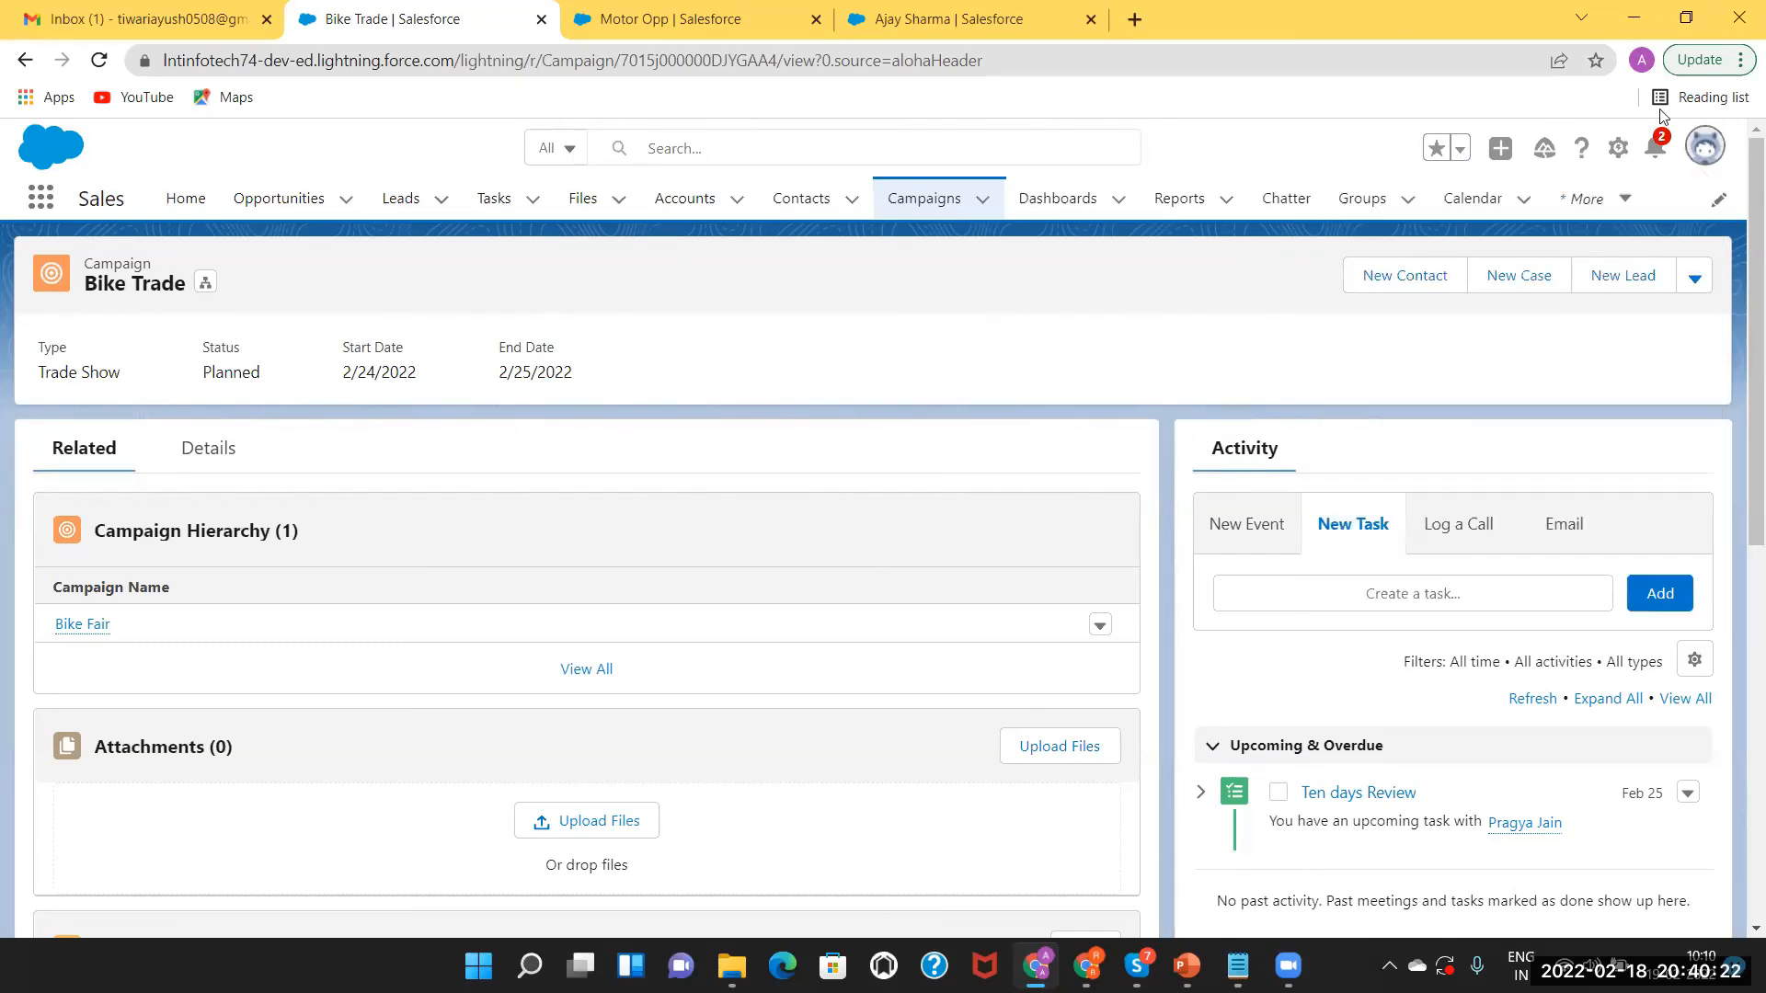
{"action": "left_click", "coordinate": [1620, 150]}
Open Setup, close the Motor Opp tab, and reach Sales Processes through a 'sales pro' search.
{"action": "left_click", "coordinate": [1522, 224]}
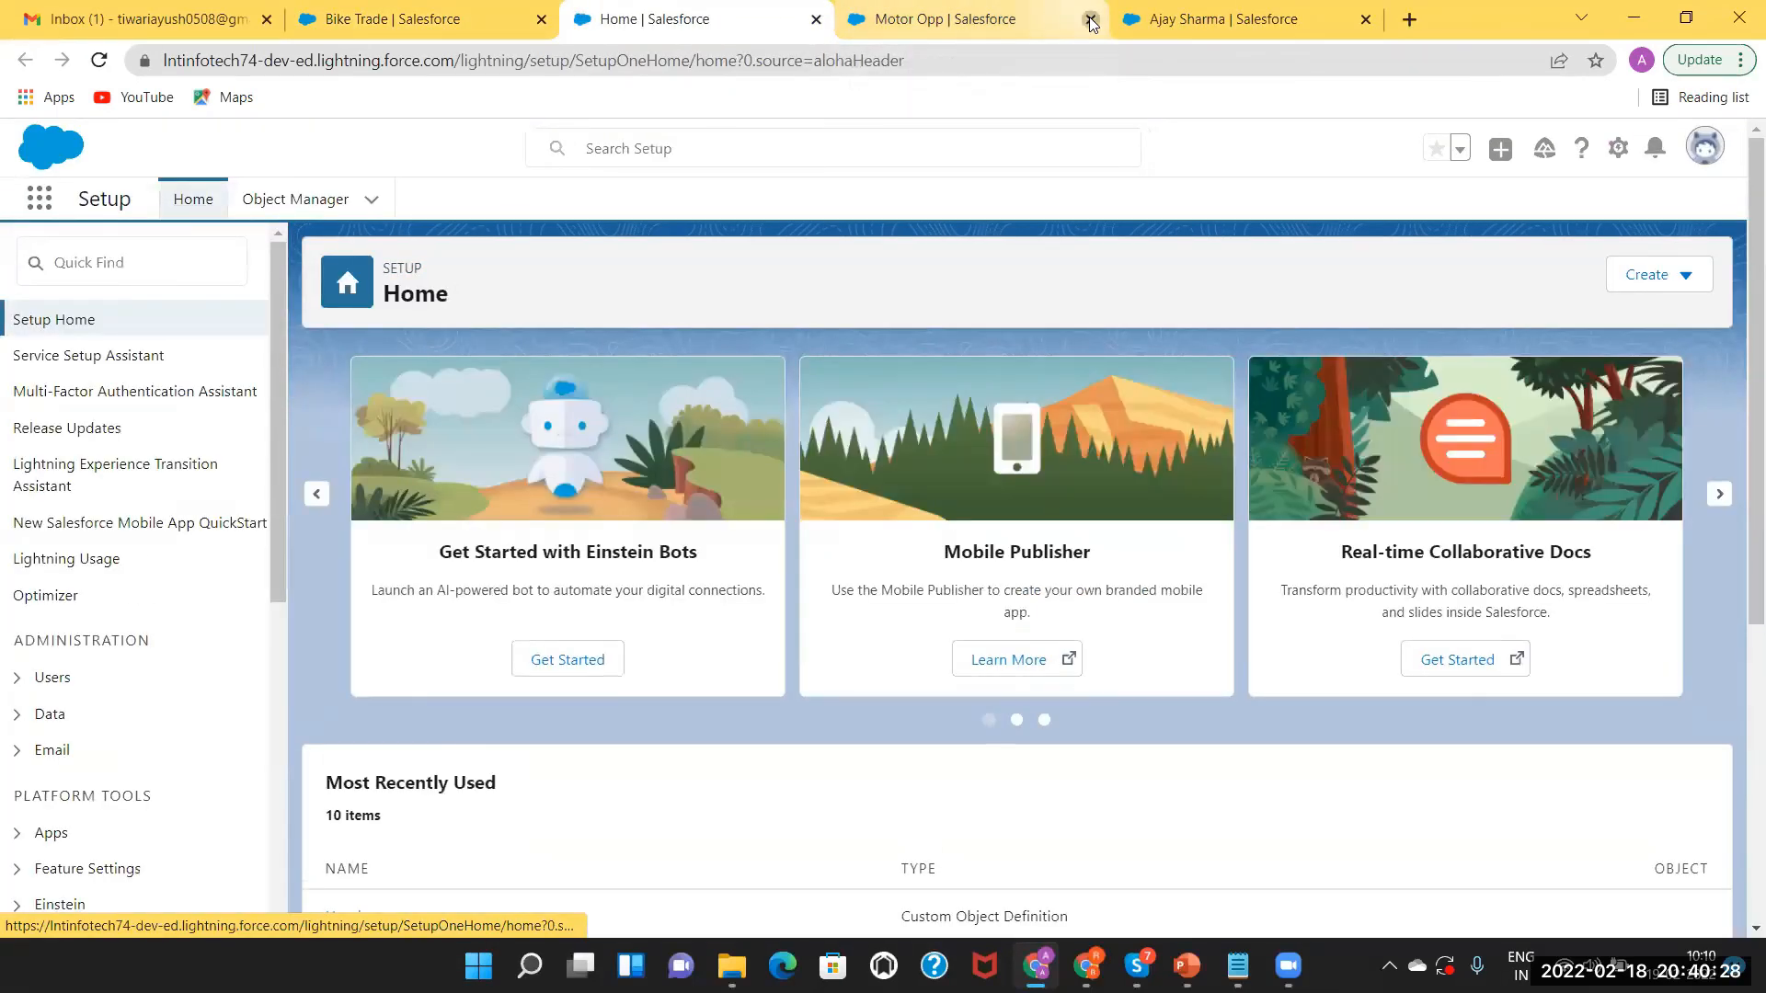
{"action": "left_click", "coordinate": [1090, 22]}
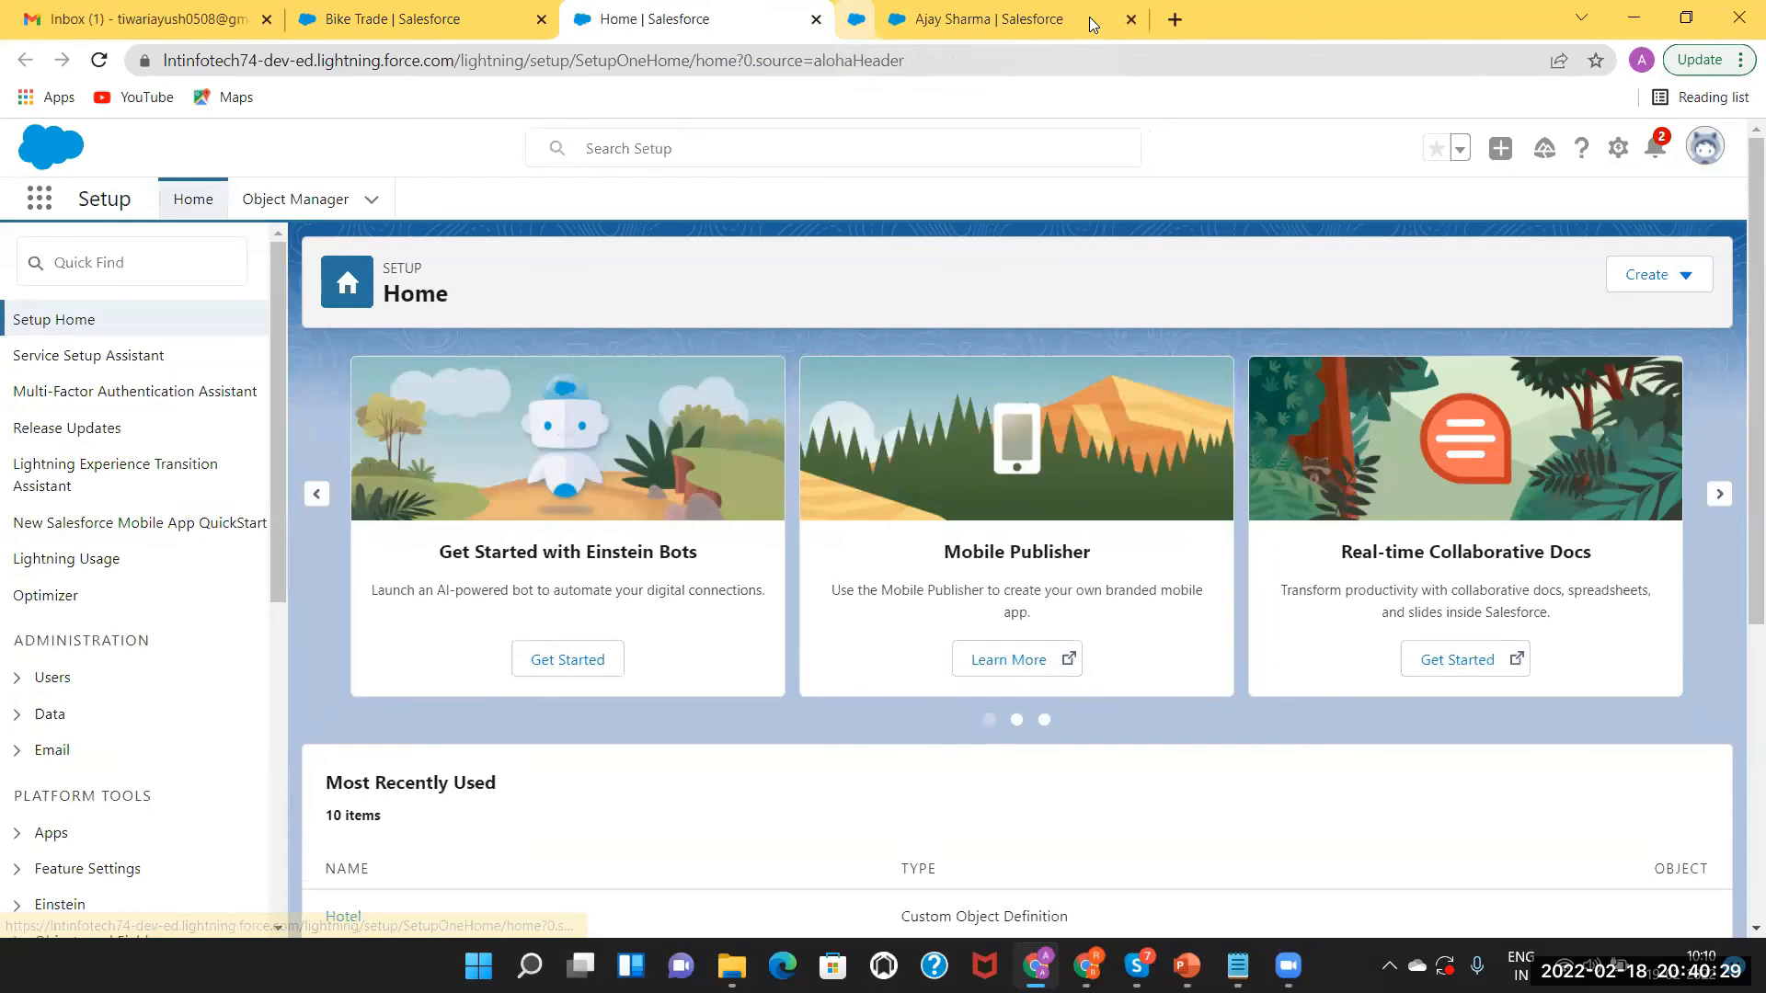
{"action": "type", "text": "sales"}
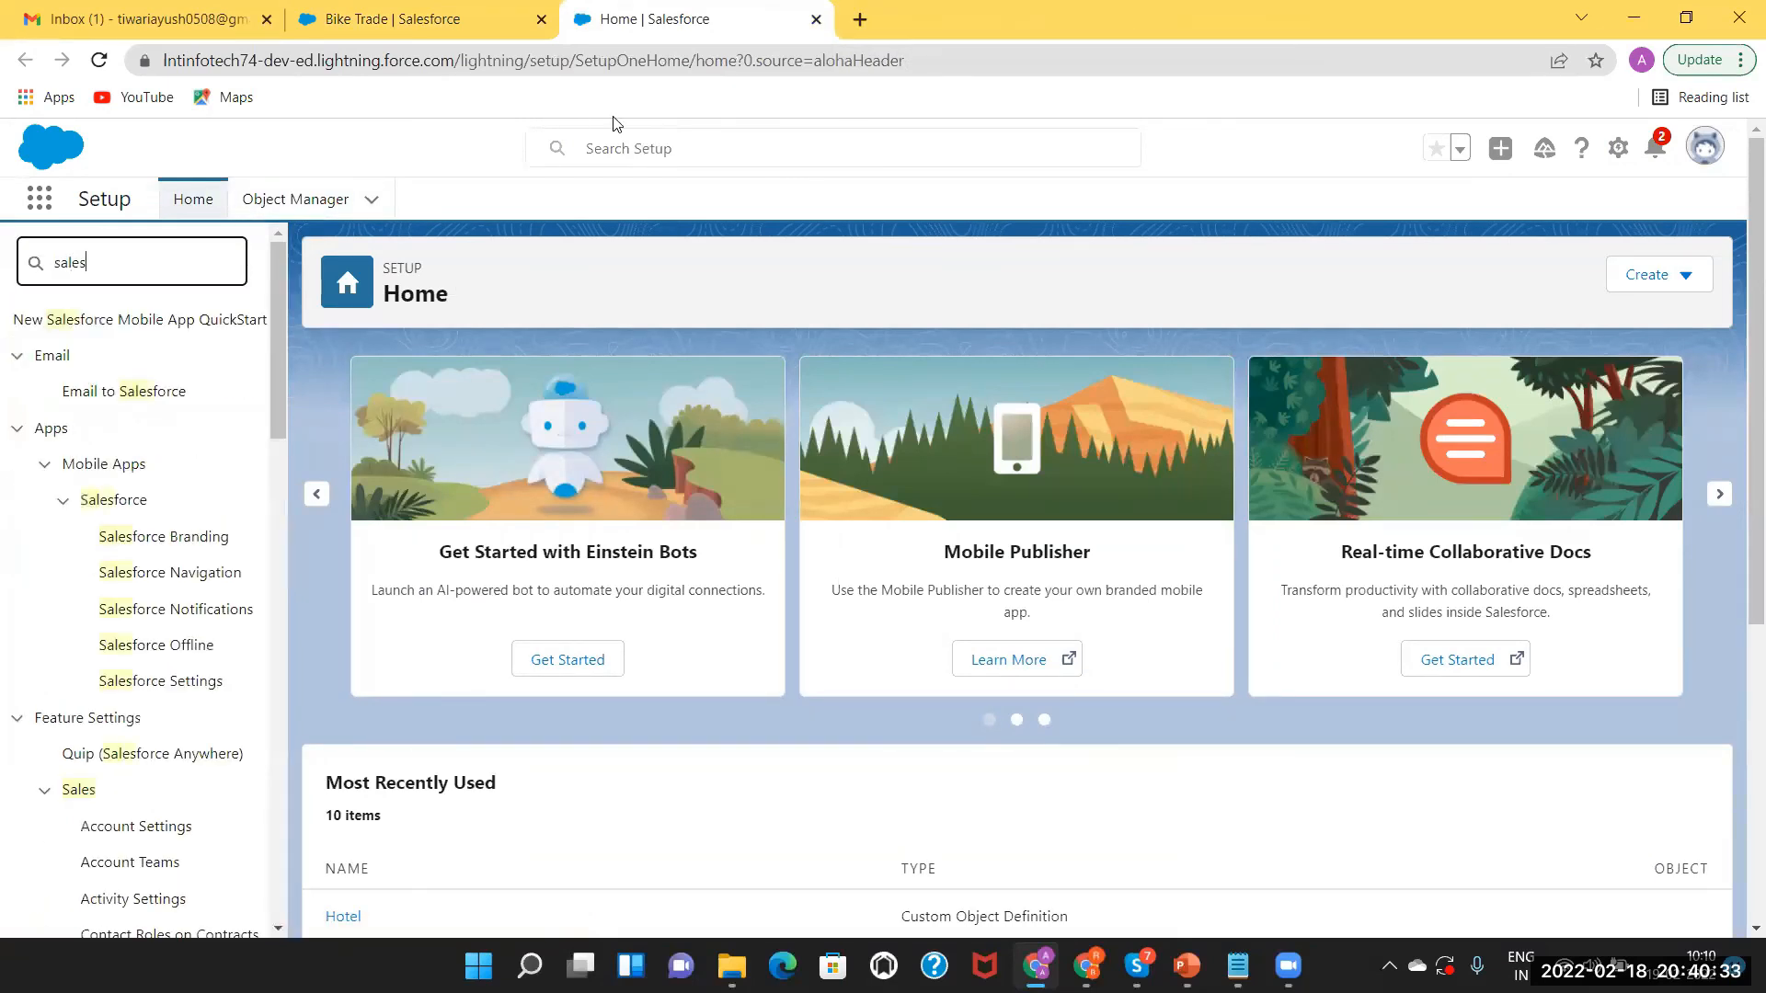
{"action": "type", "text": " pro"}
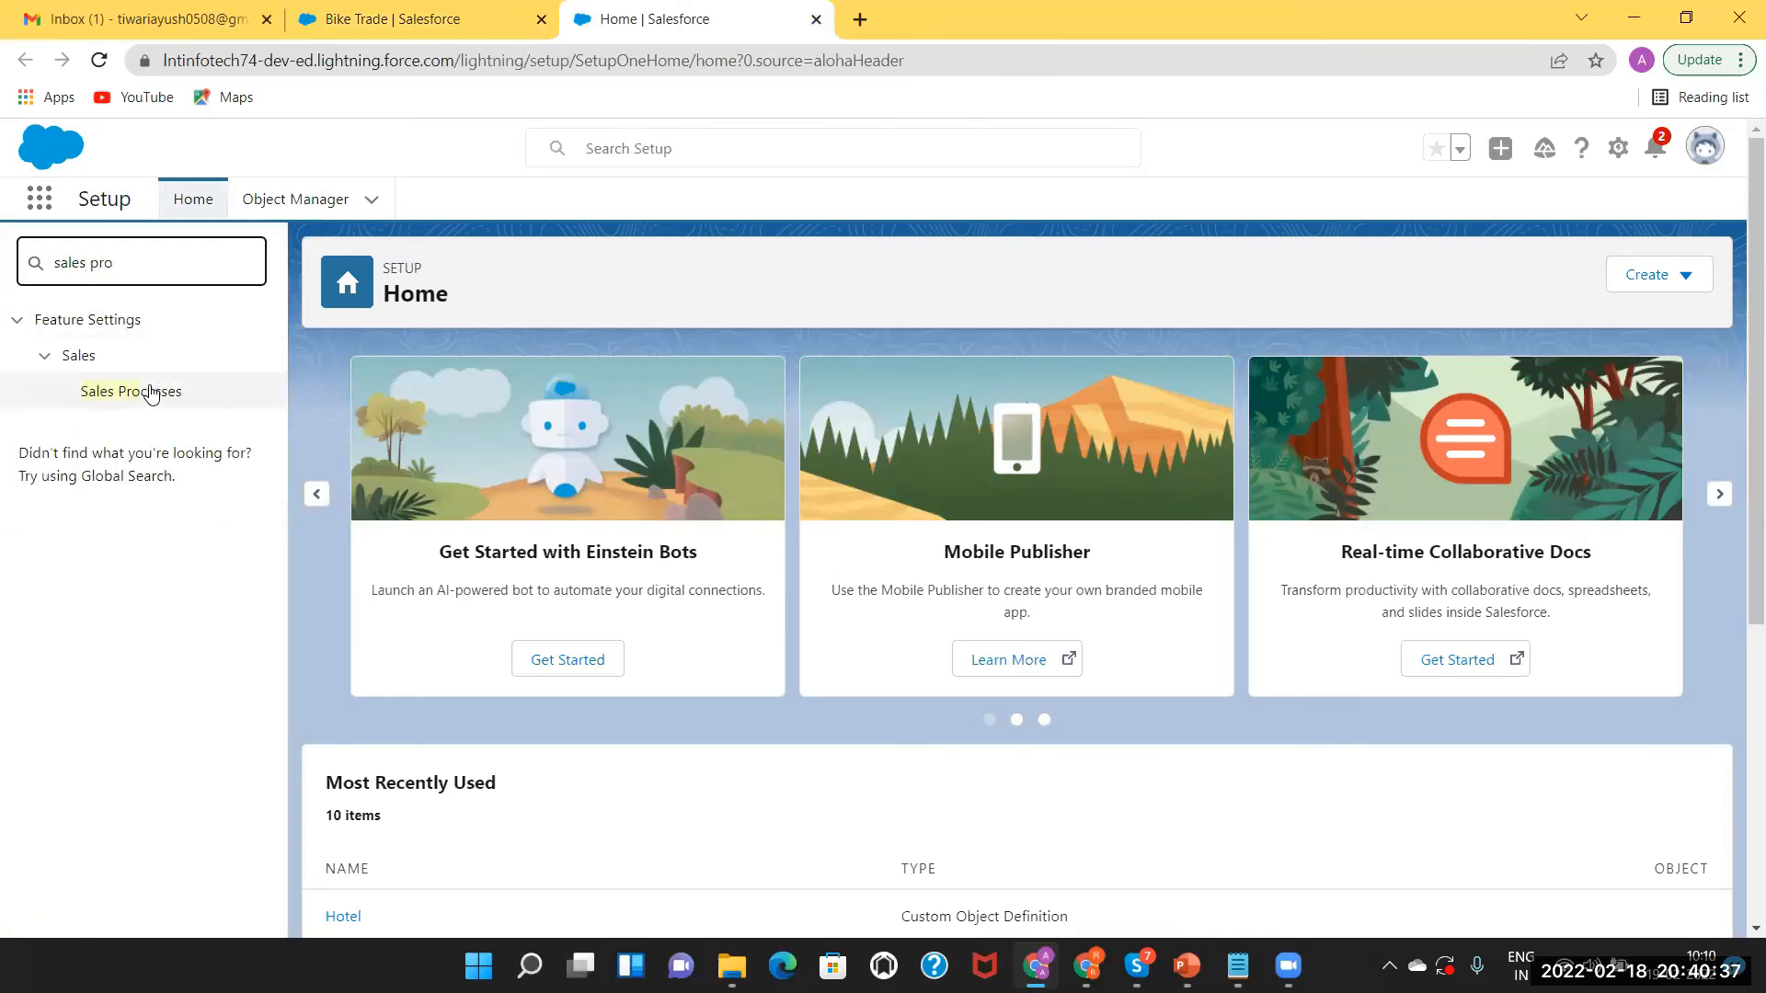
{"action": "left_click", "coordinate": [152, 394]}
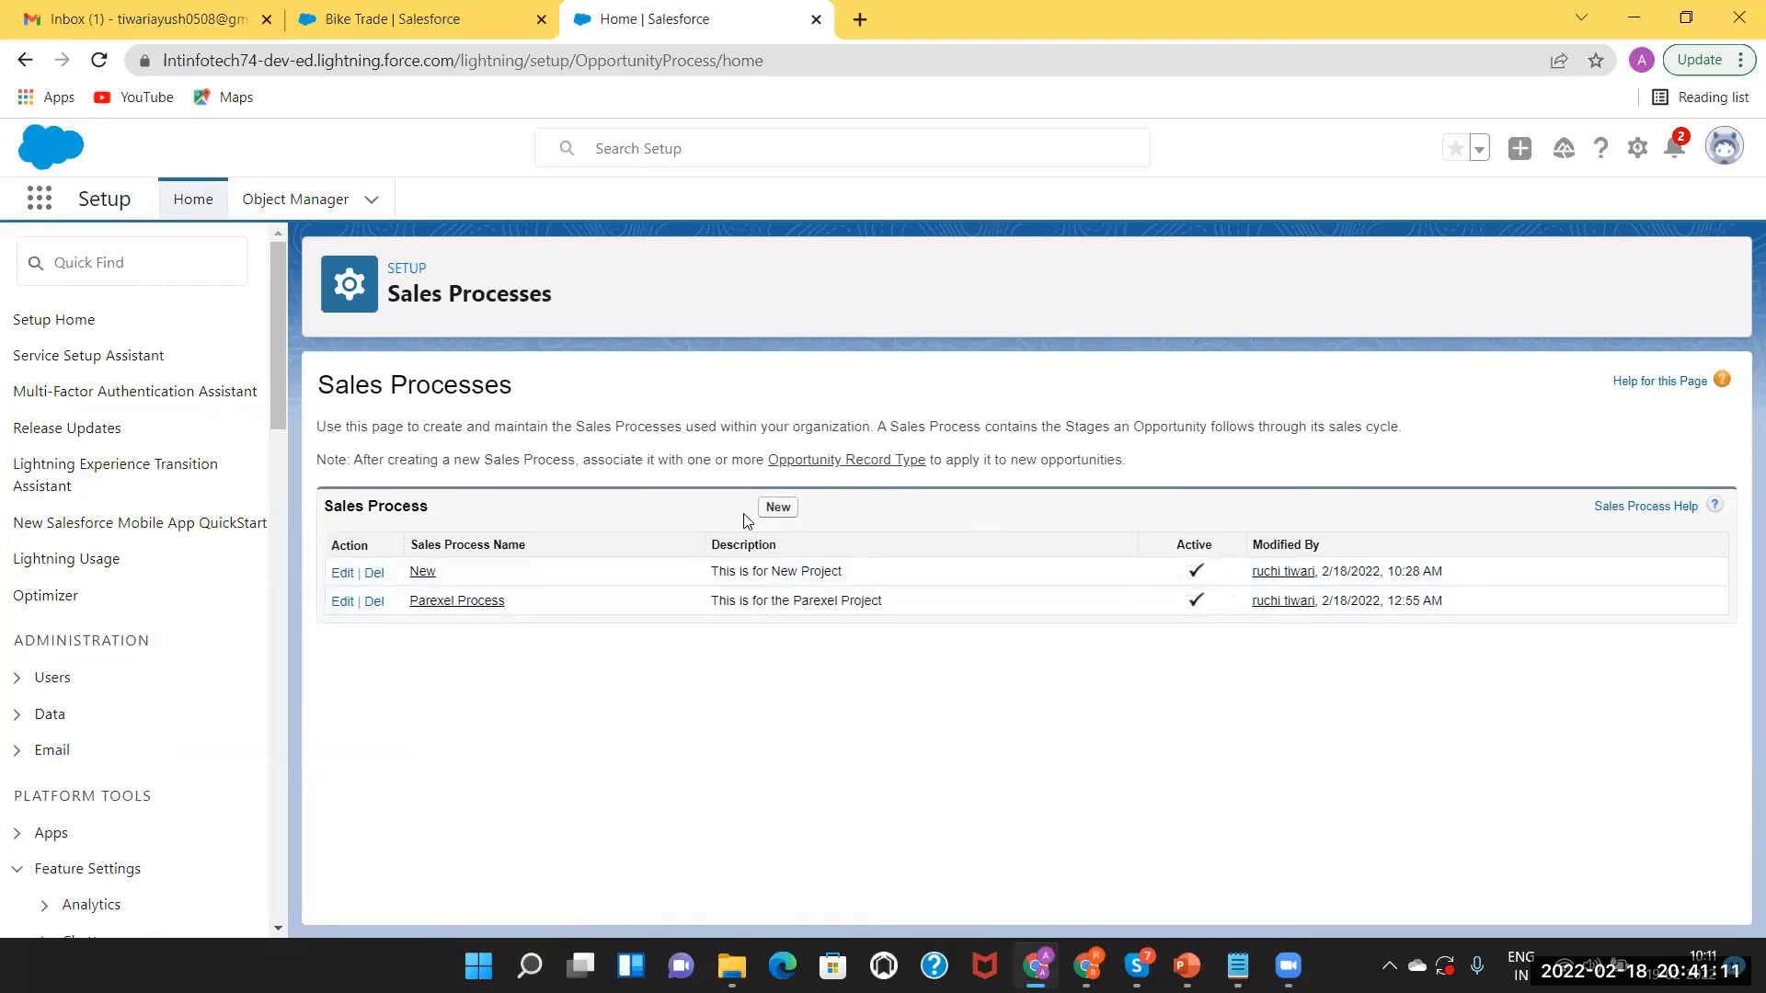
Create 'Motor Sales Process' from Master, described as used for different vehicles in the company.
{"action": "left_click", "coordinate": [778, 508]}
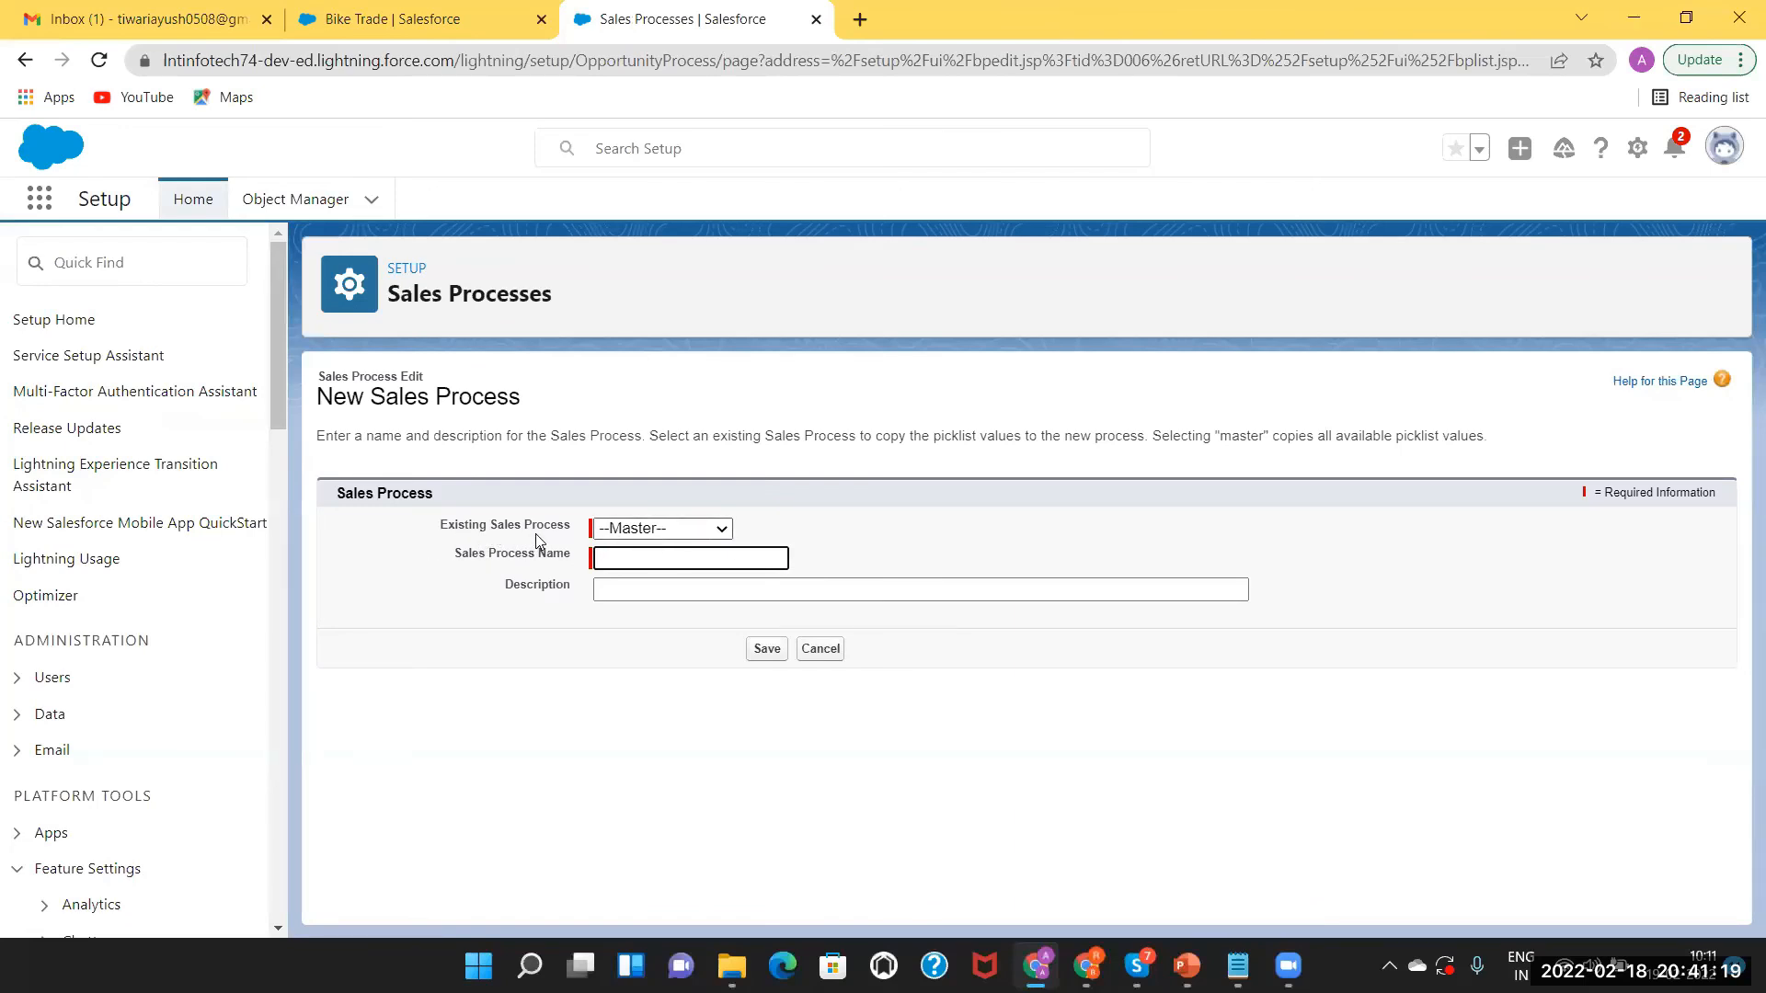
{"action": "left_click", "coordinate": [614, 530]}
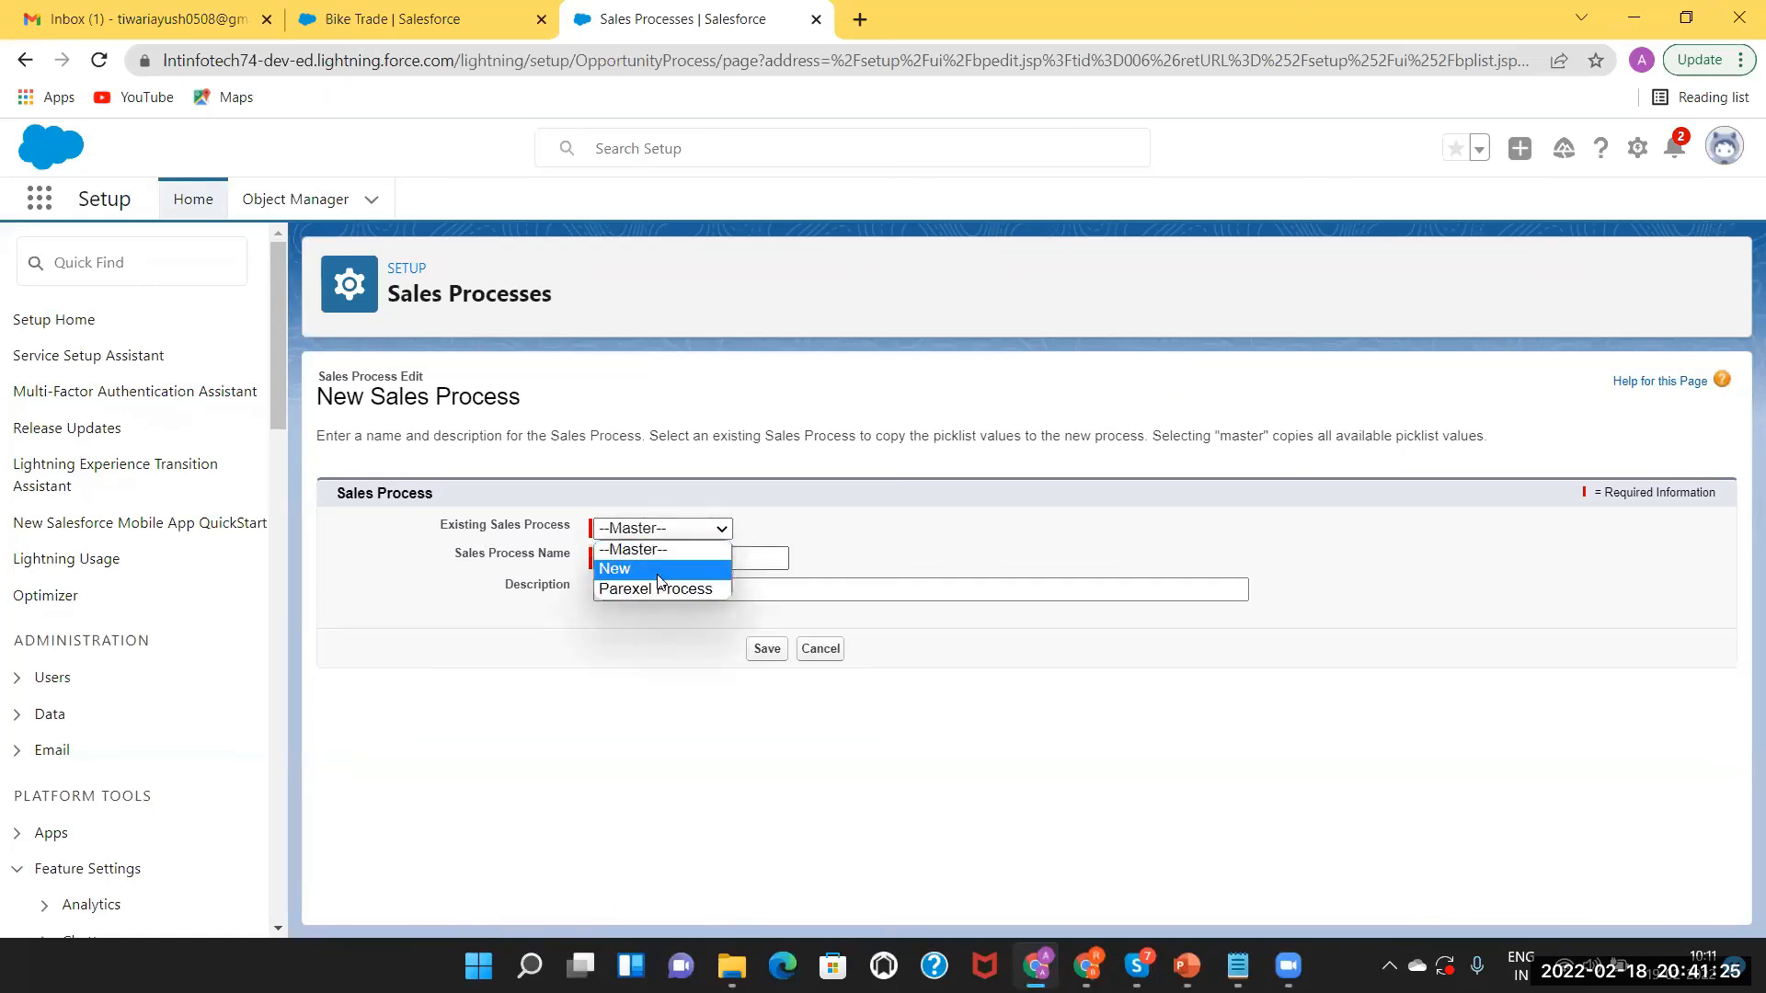
{"action": "left_click", "coordinate": [774, 522]}
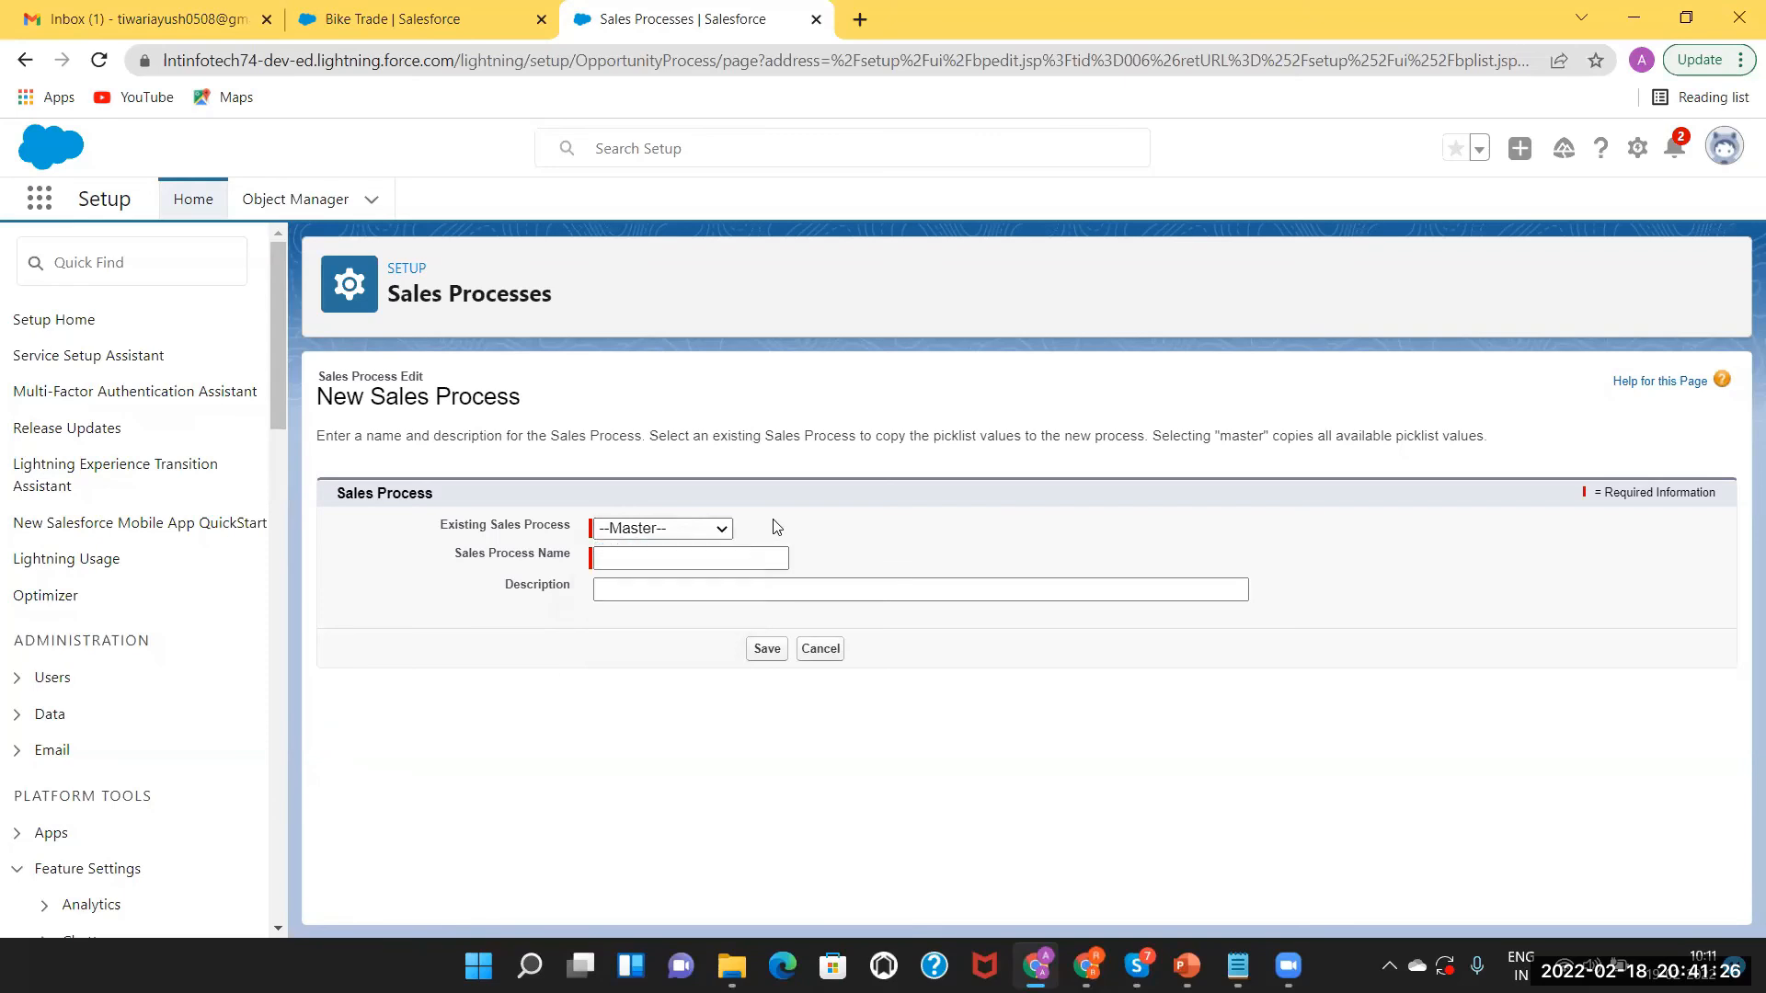
{"action": "left_click", "coordinate": [633, 554]}
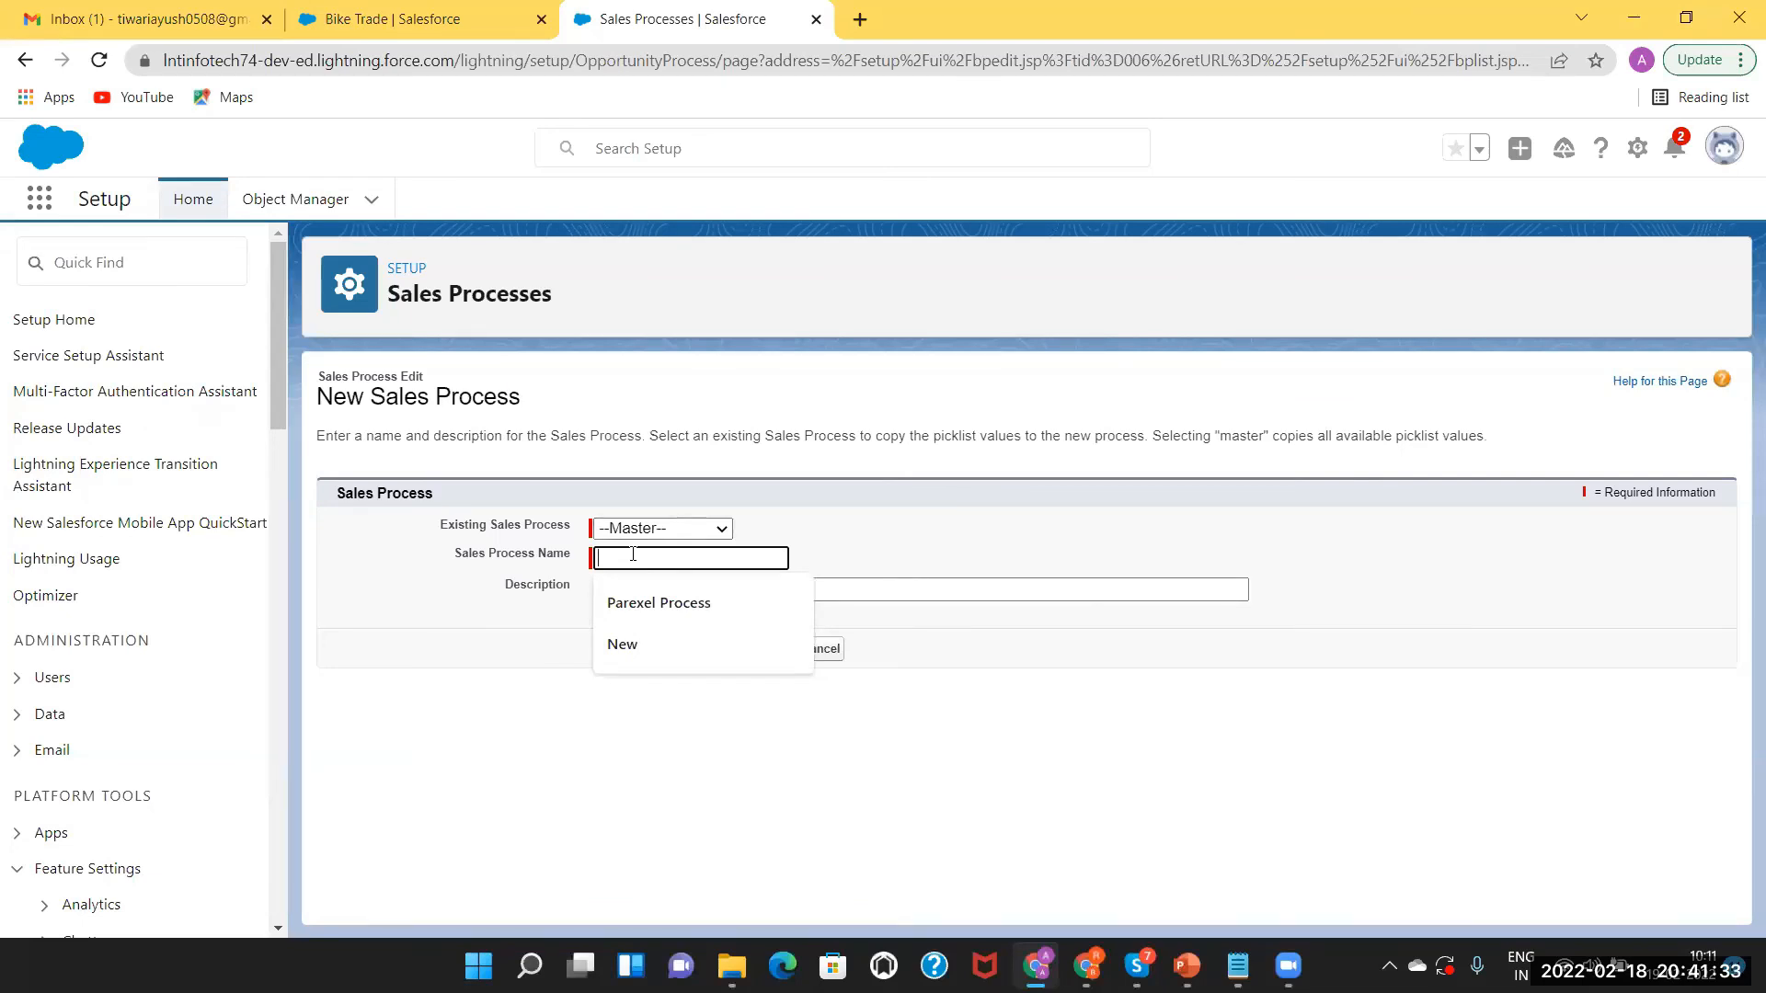
{"action": "type", "text": "B"}
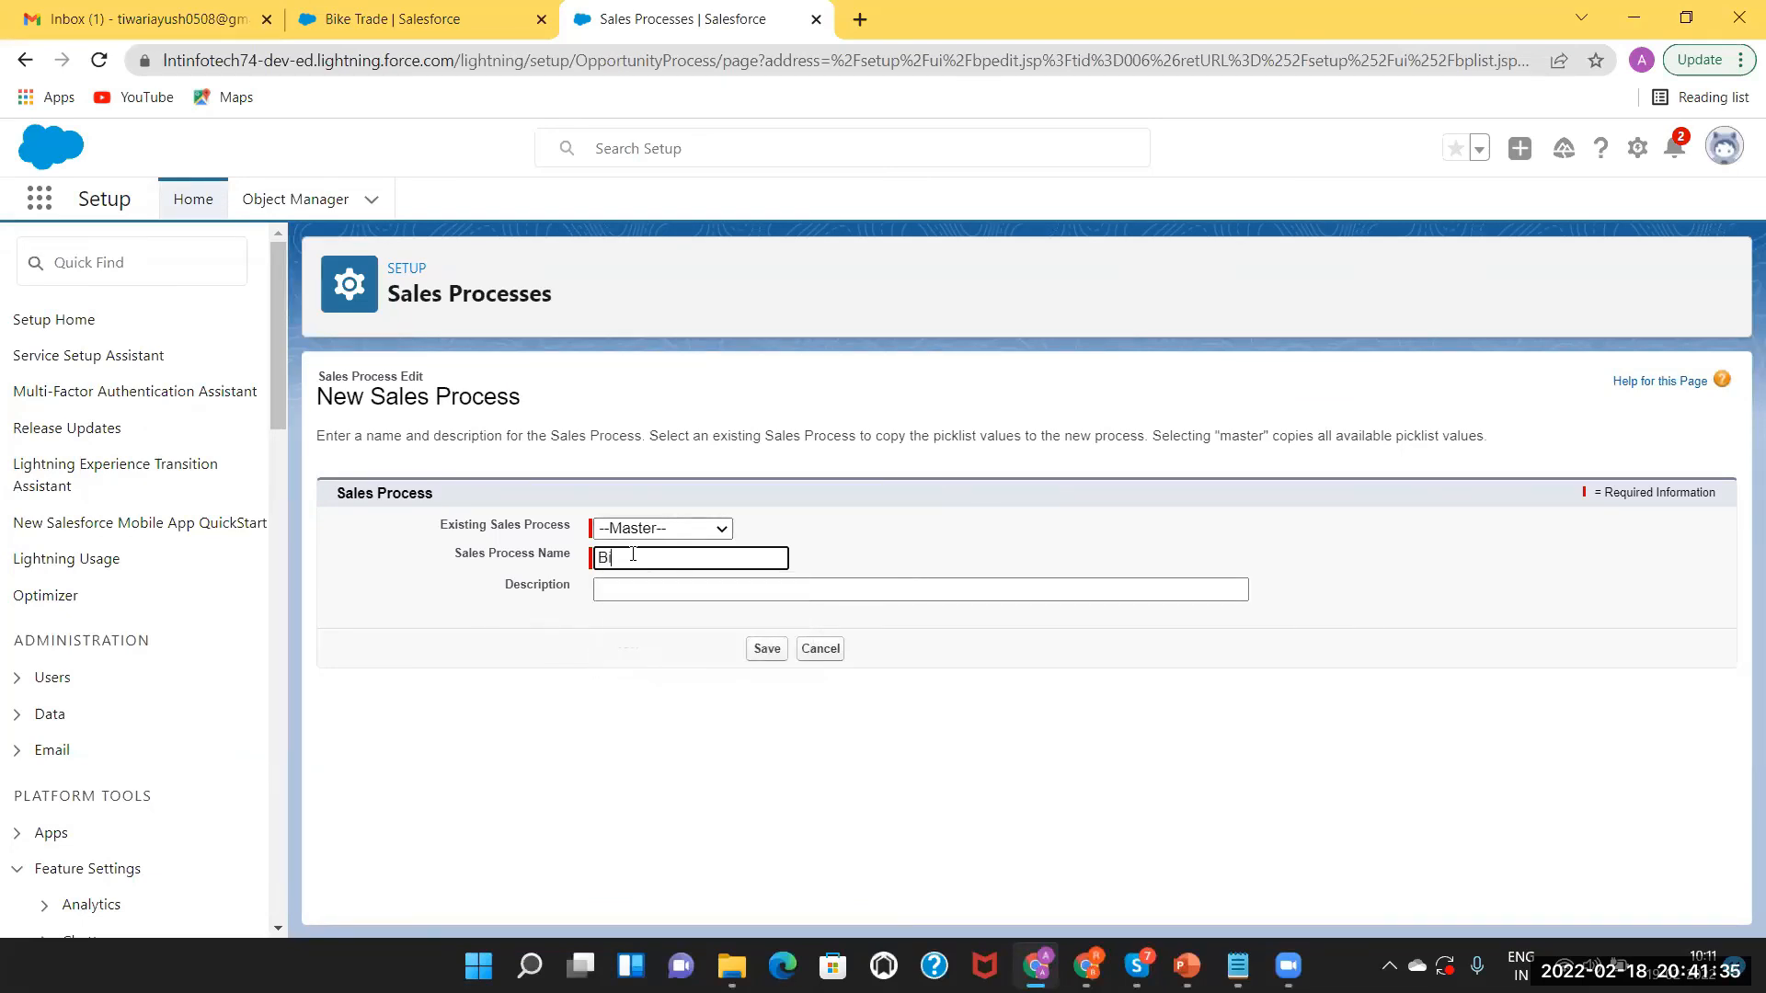
{"action": "type", "text": "Moto Sales Process"}
{"action": "left_click", "coordinate": [628, 594]}
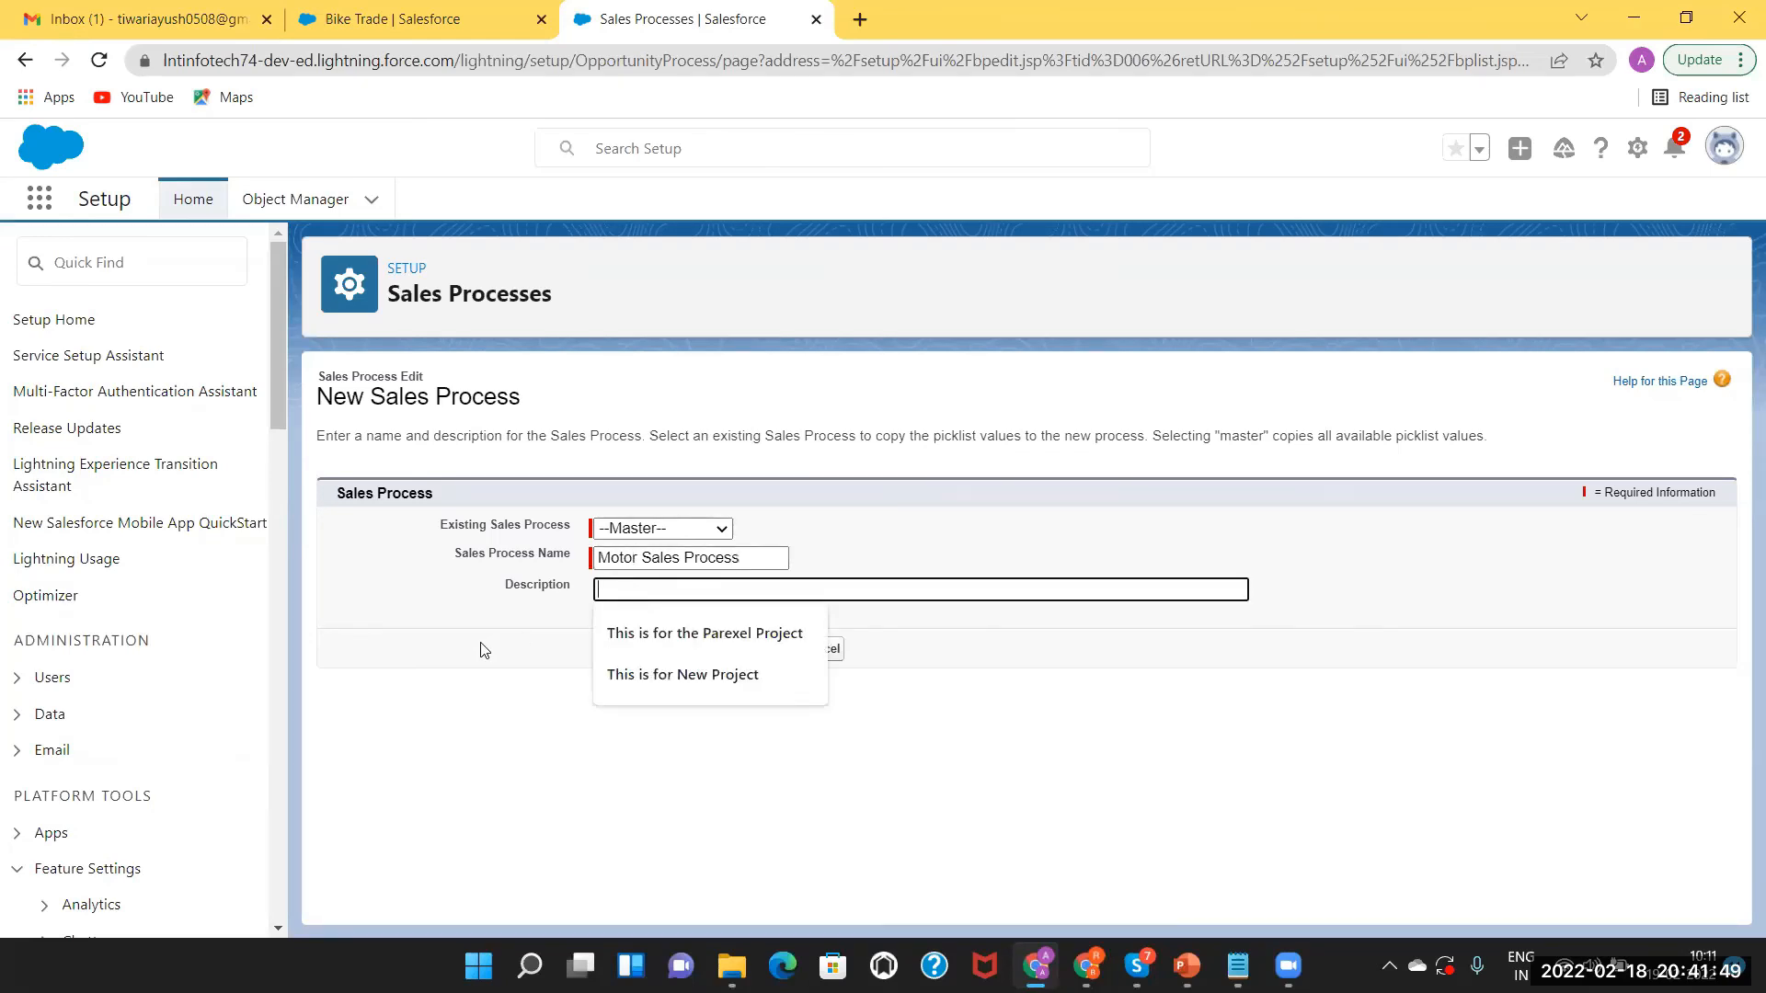
{"action": "type", "text": "This"}
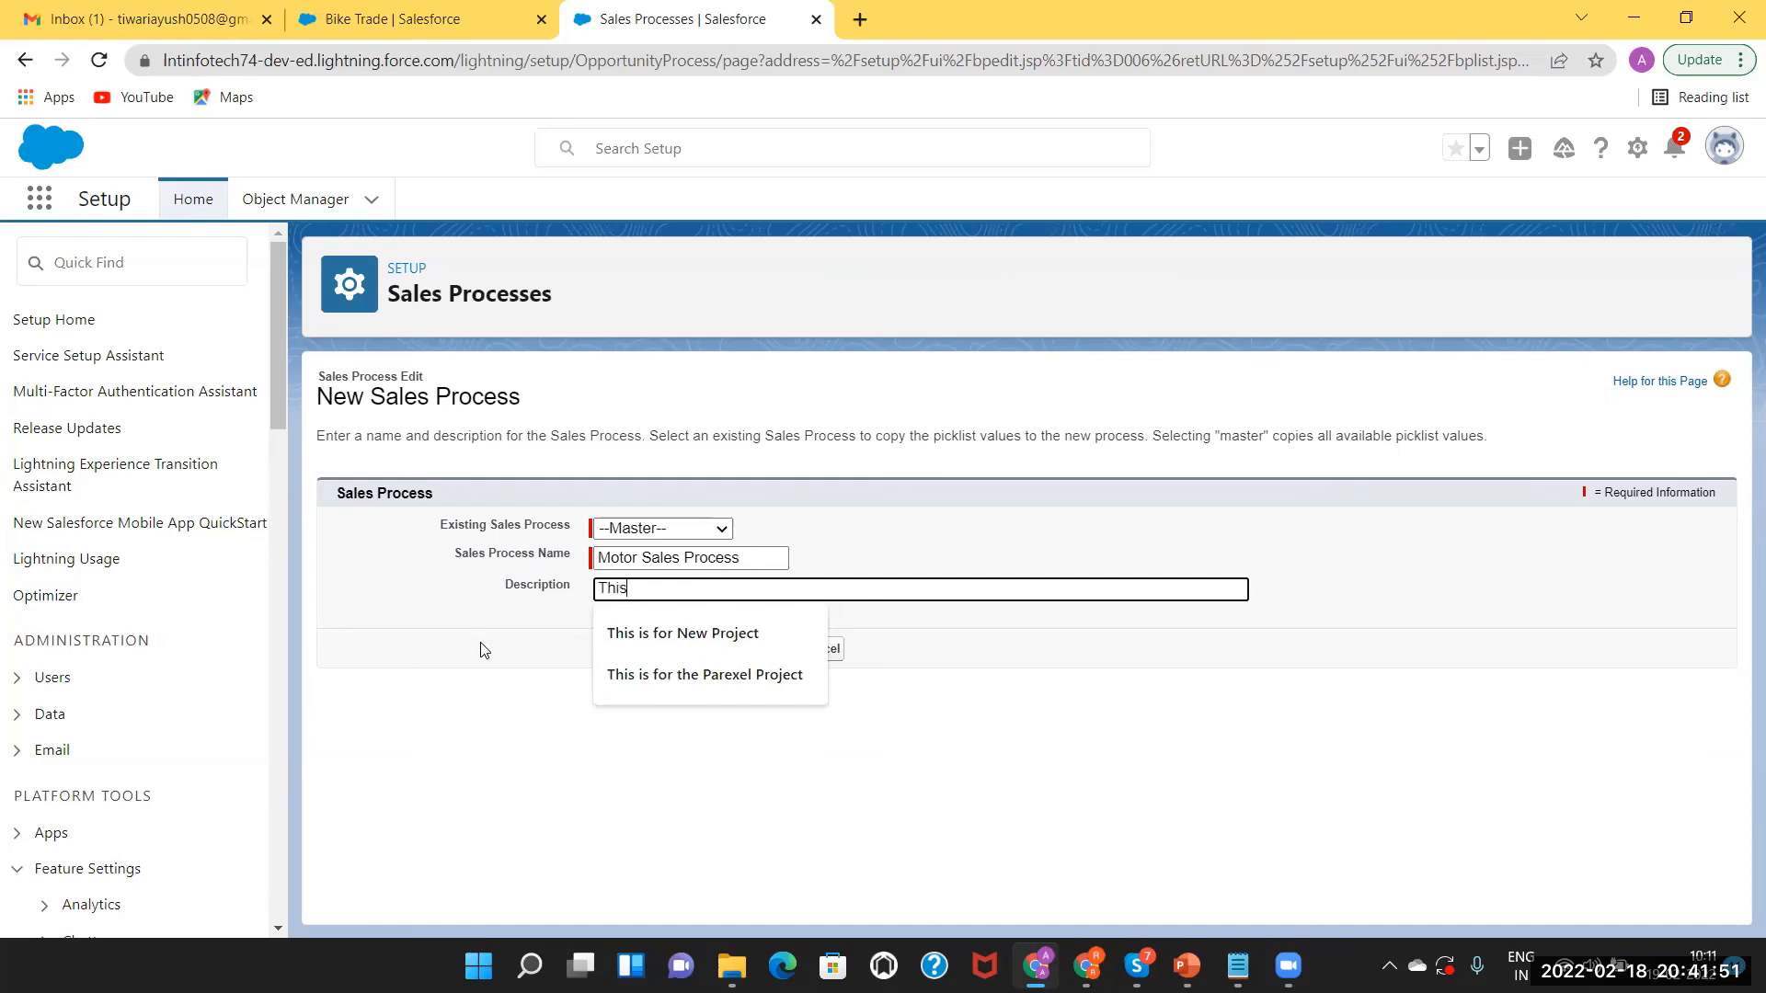
{"action": "type", "text": " is the"}
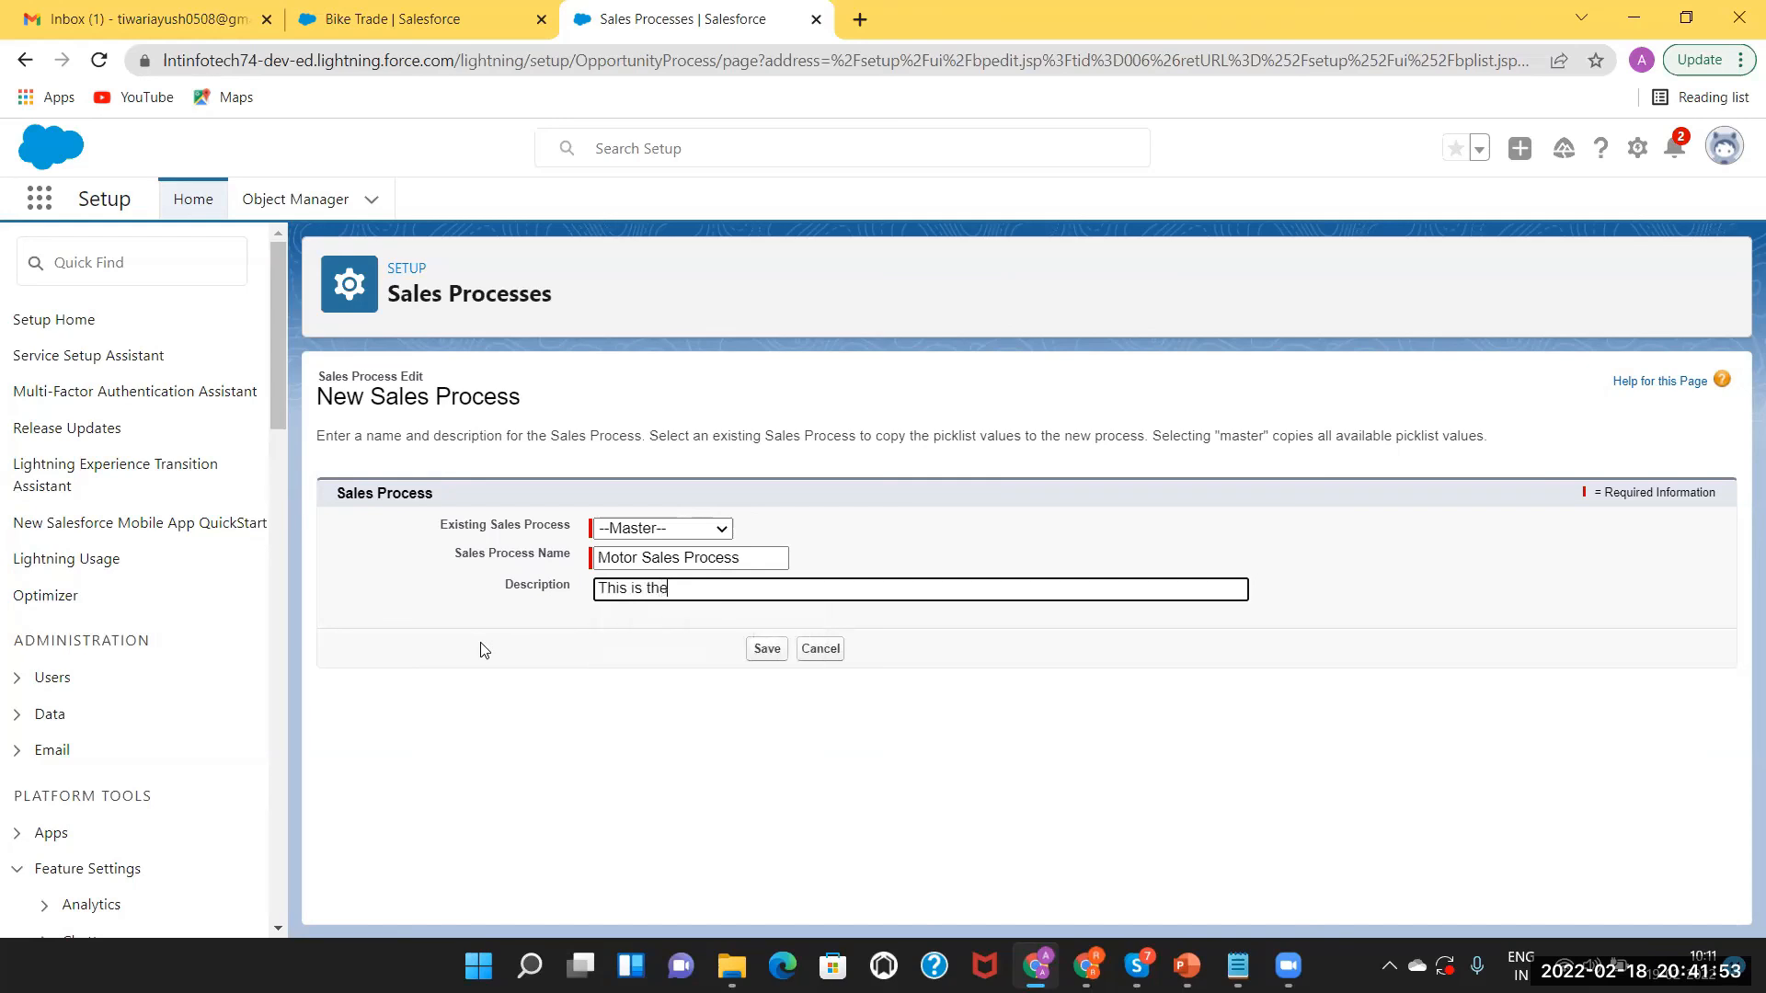
{"action": "type", "text": " sales process used for different"}
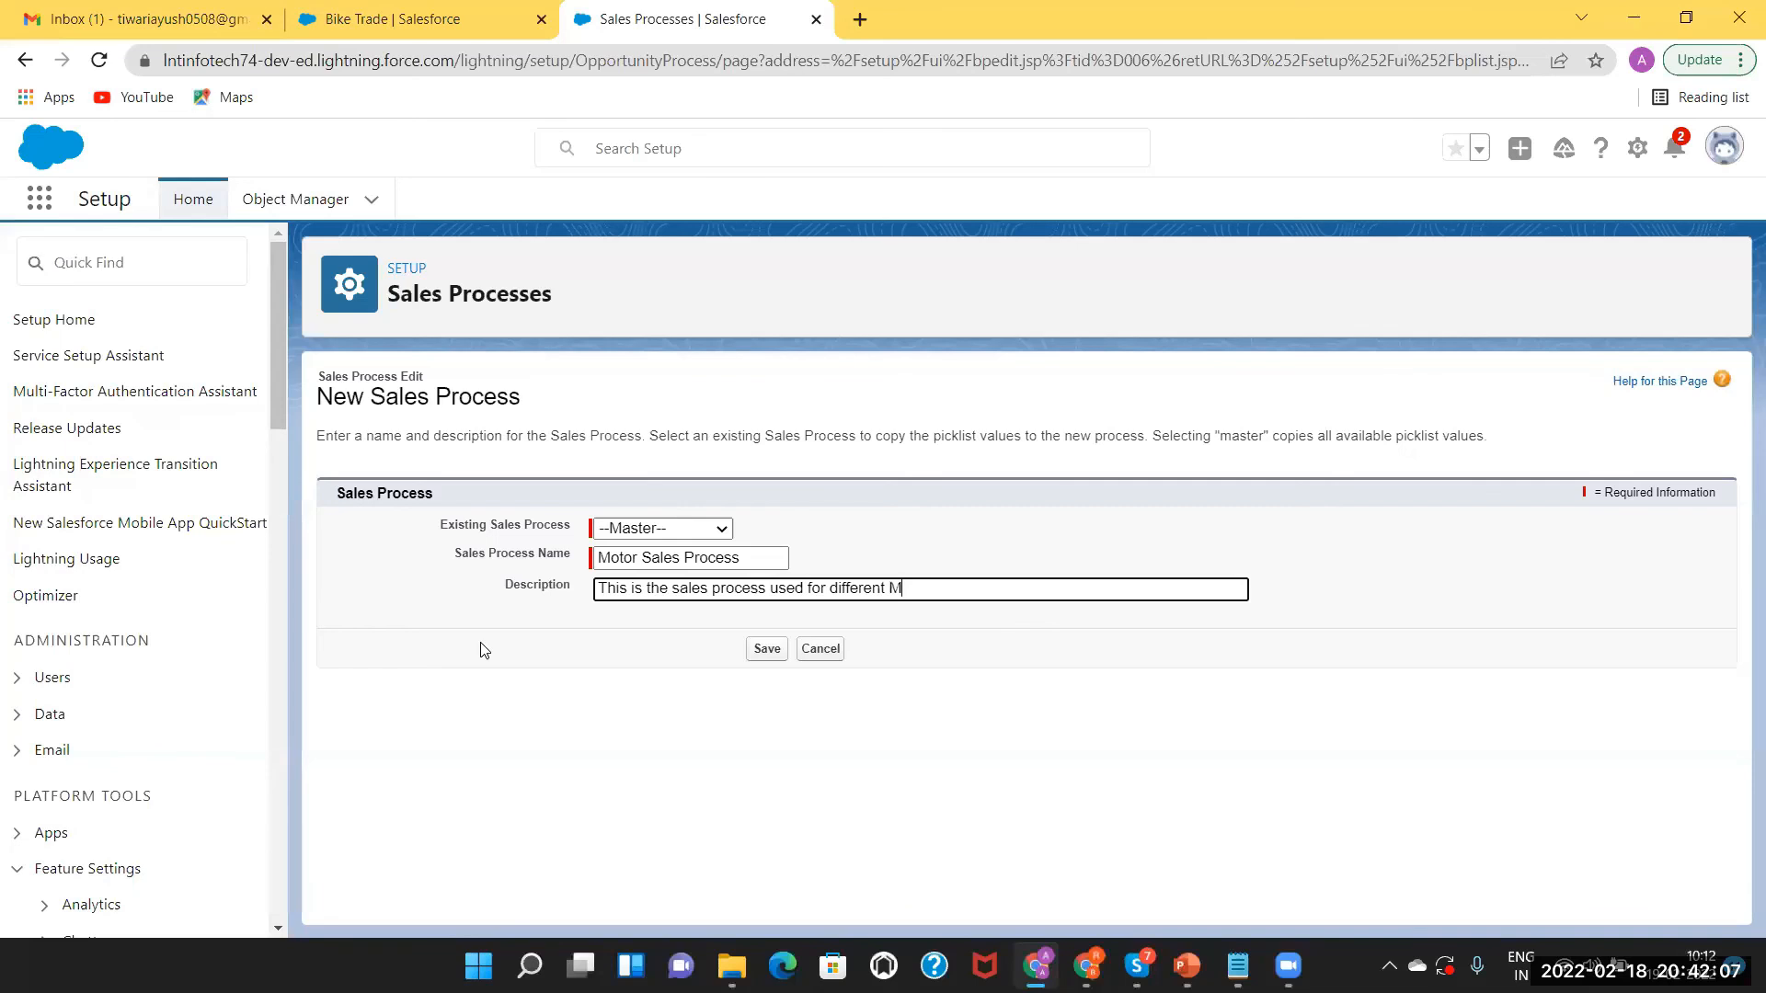
{"action": "type", "text": "Vehicles in the Company."}
{"action": "left_click", "coordinate": [768, 650]}
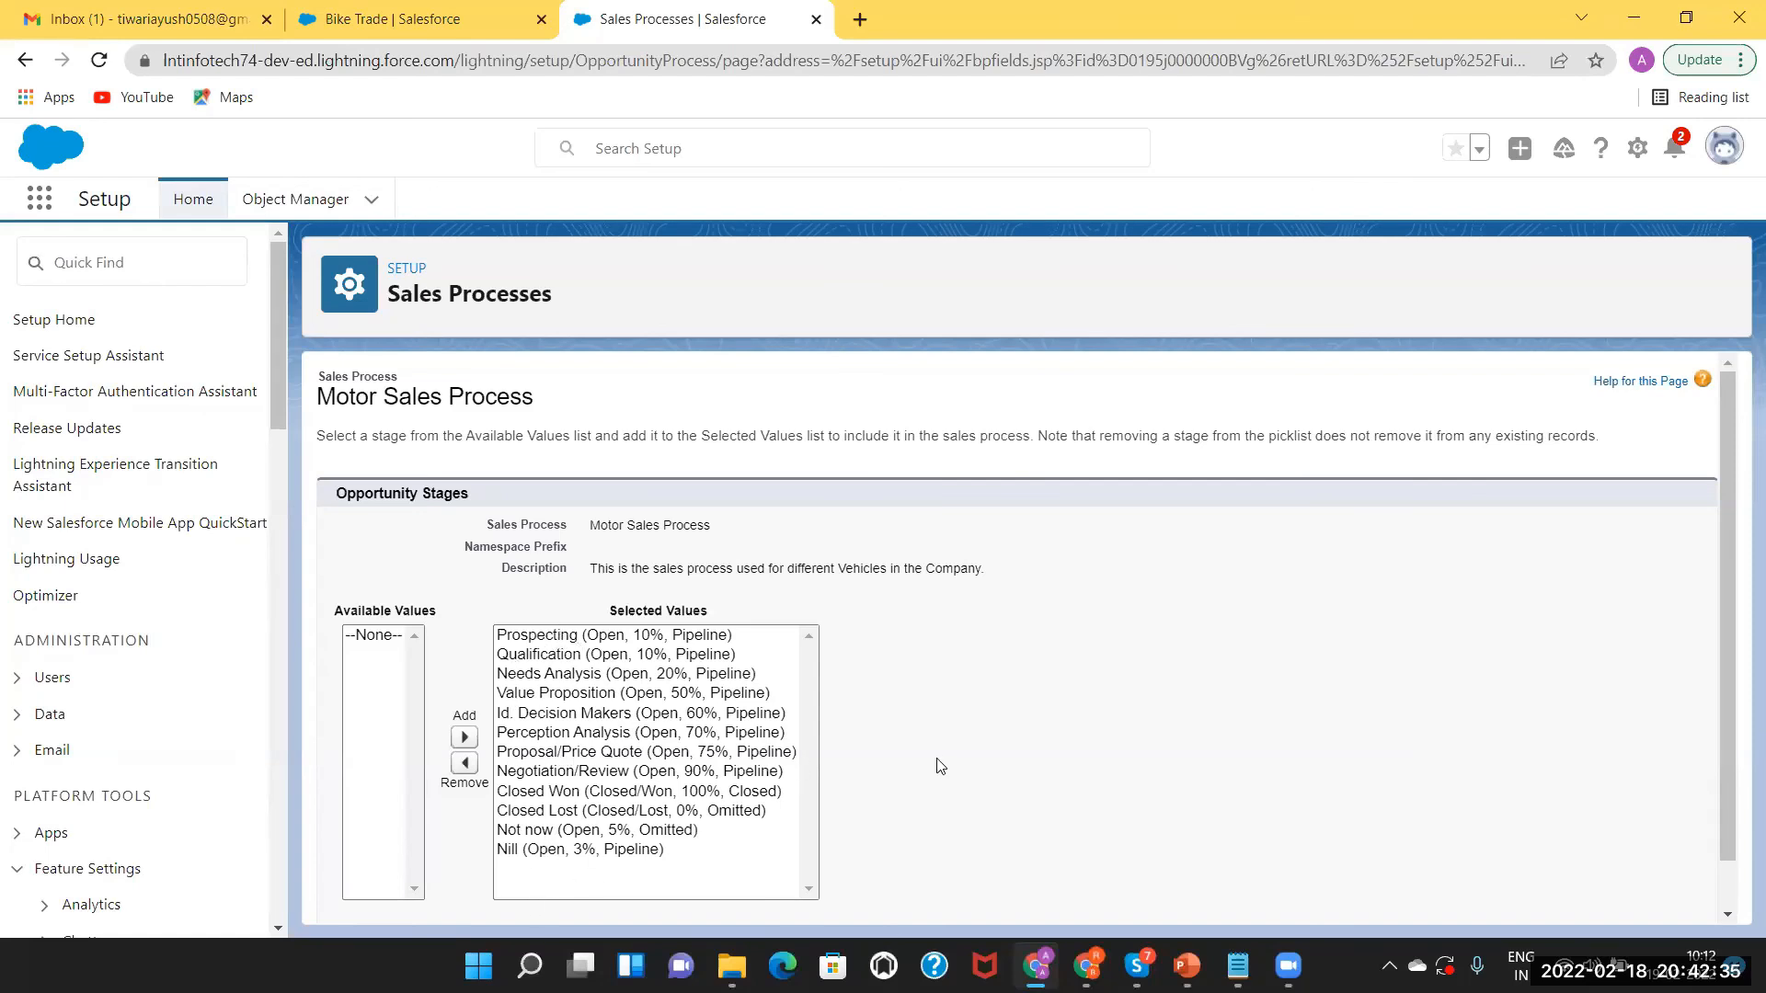
Remove all twelve stages from the process's selected values.
{"action": "left_click_drag", "start_coordinate": [1718, 480], "coordinate": [1721, 556]}
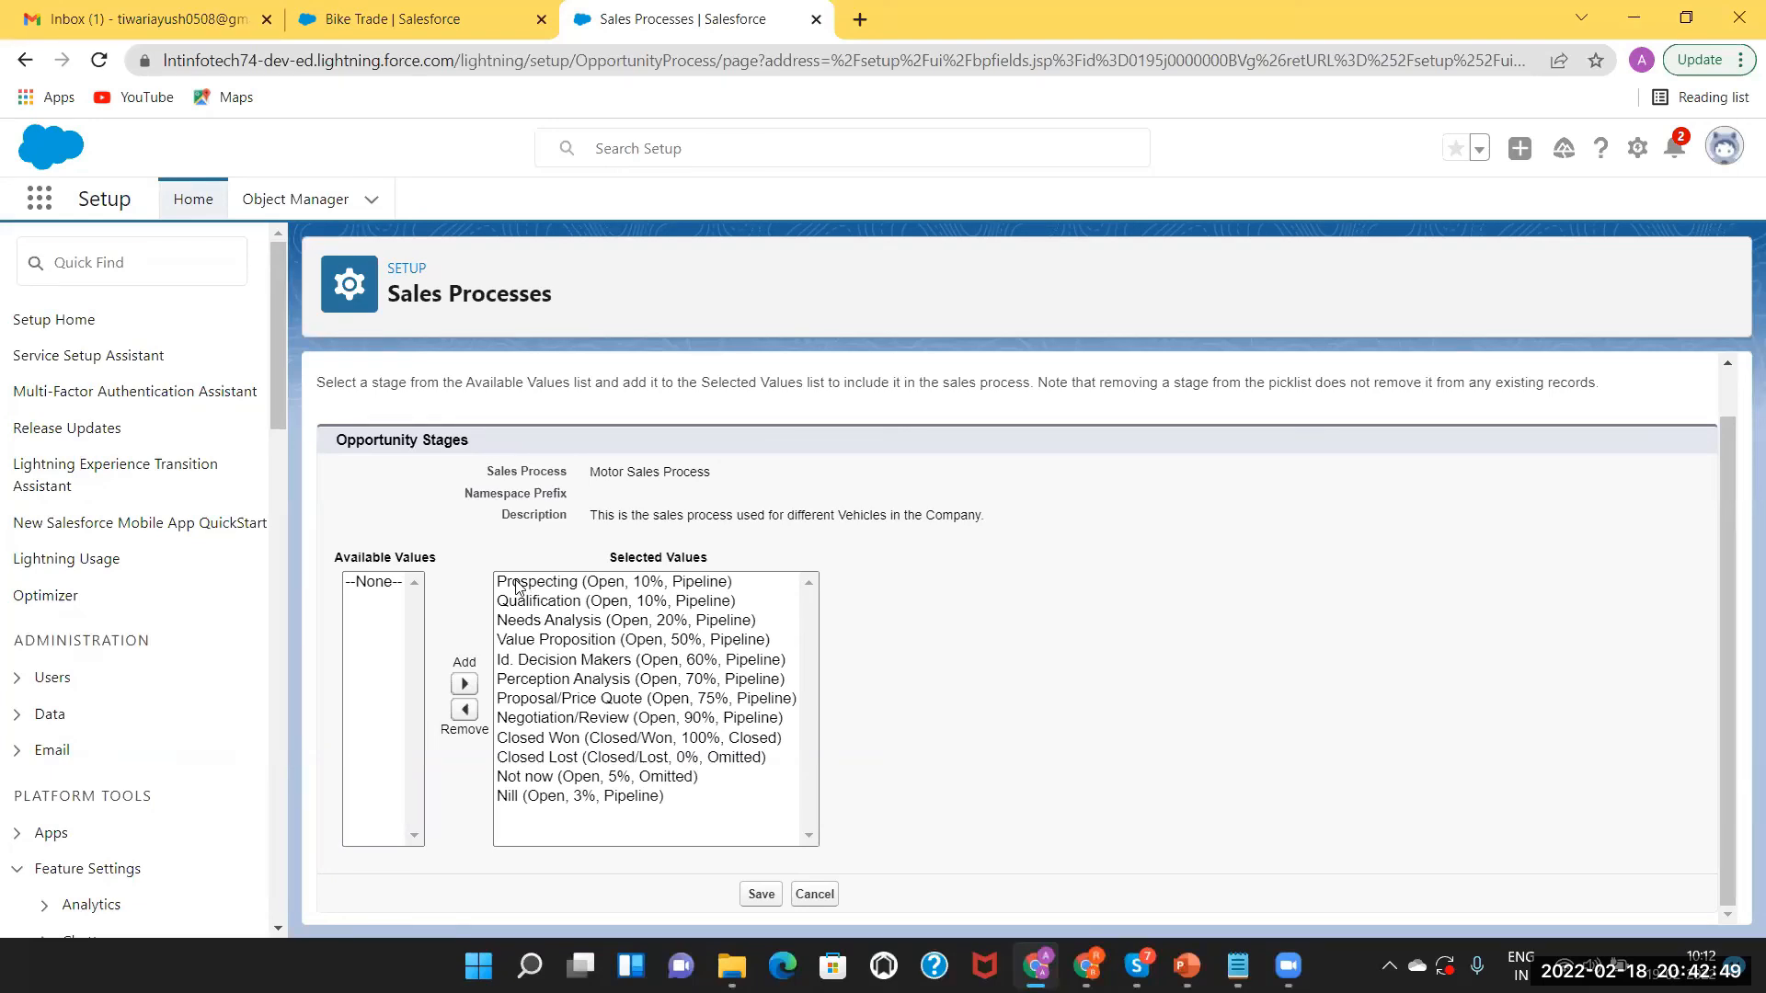
{"action": "left_click_drag", "start_coordinate": [517, 585], "coordinate": [574, 815]}
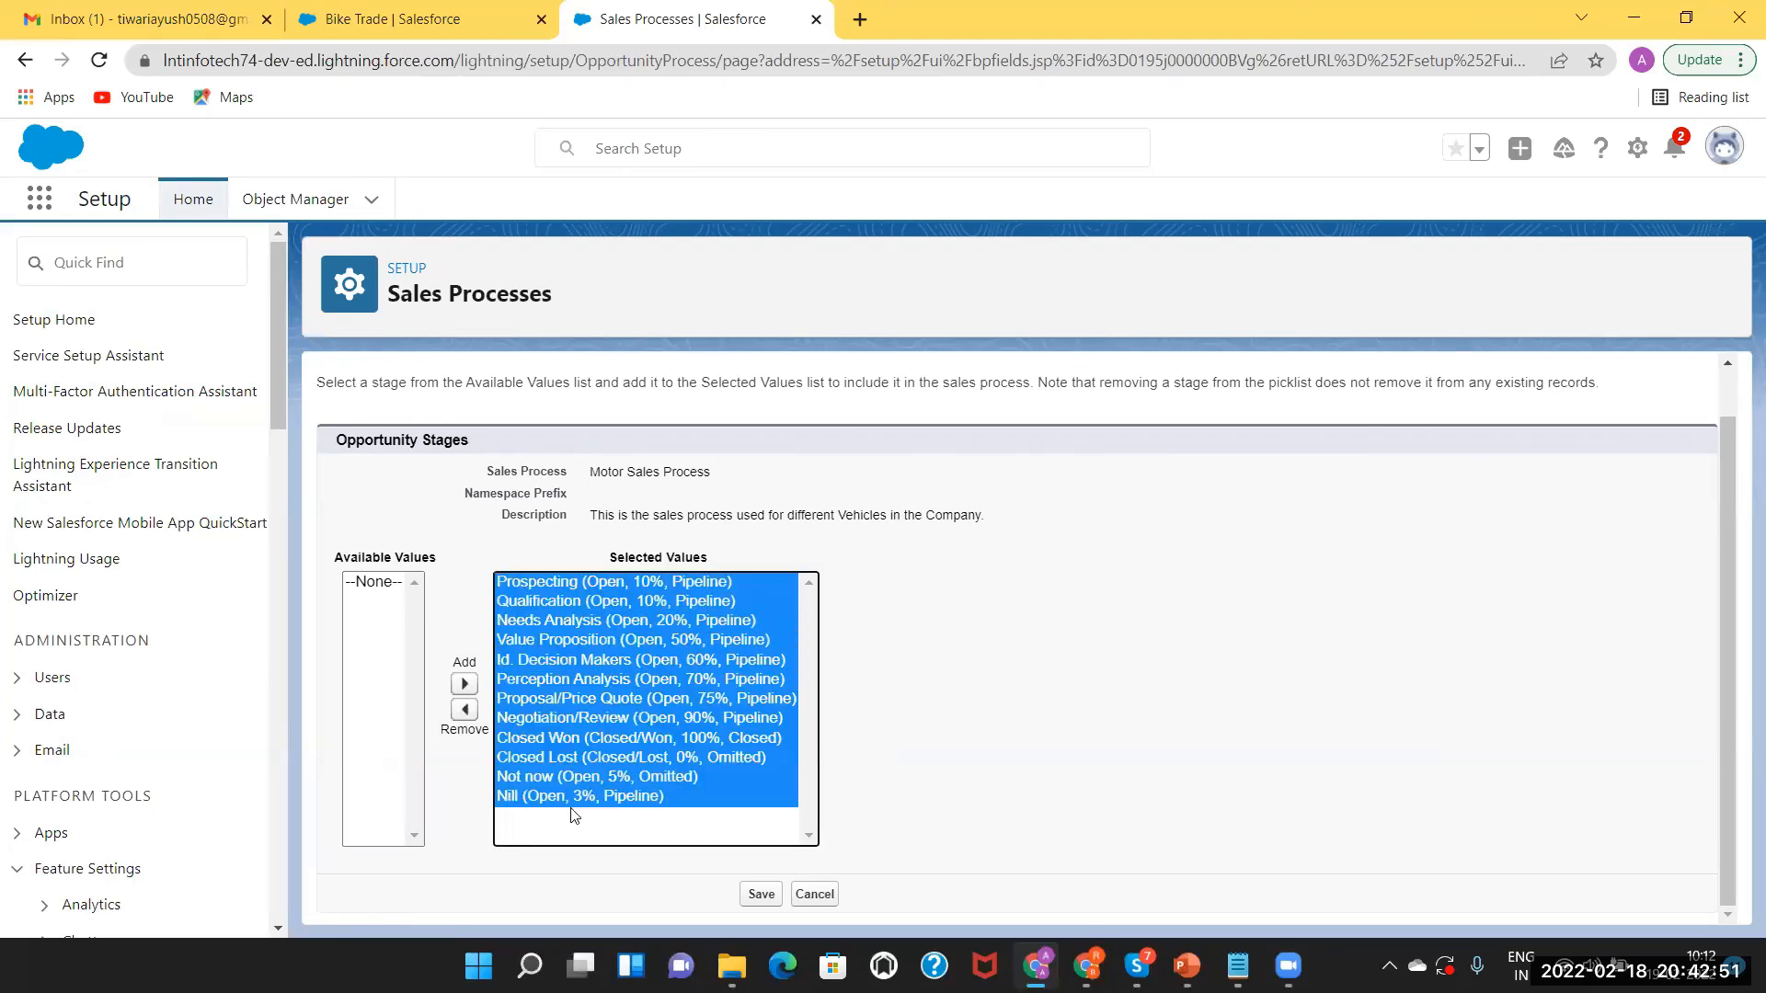
{"action": "left_click", "coordinate": [464, 709]}
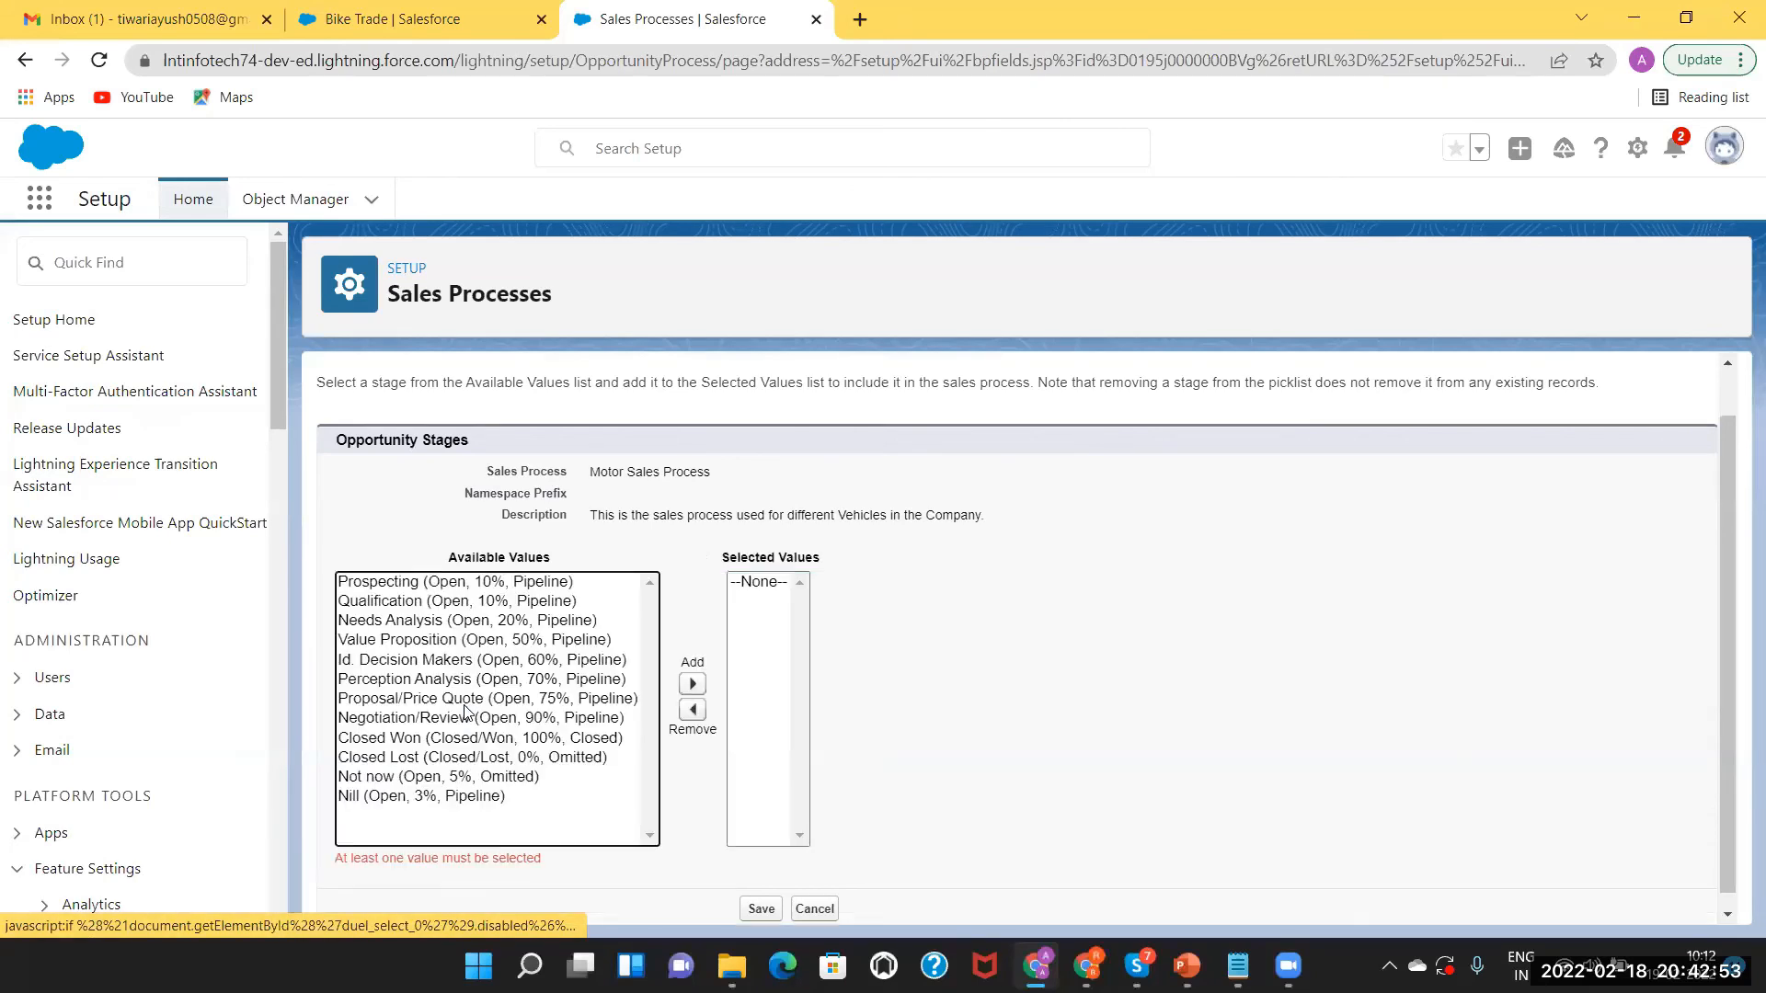
Add Prospecting, Needs Analysis, Negotiation/Review, Closed Won, Closed Lost, Not now and Nill, then save.
{"action": "left_click", "coordinate": [409, 586]}
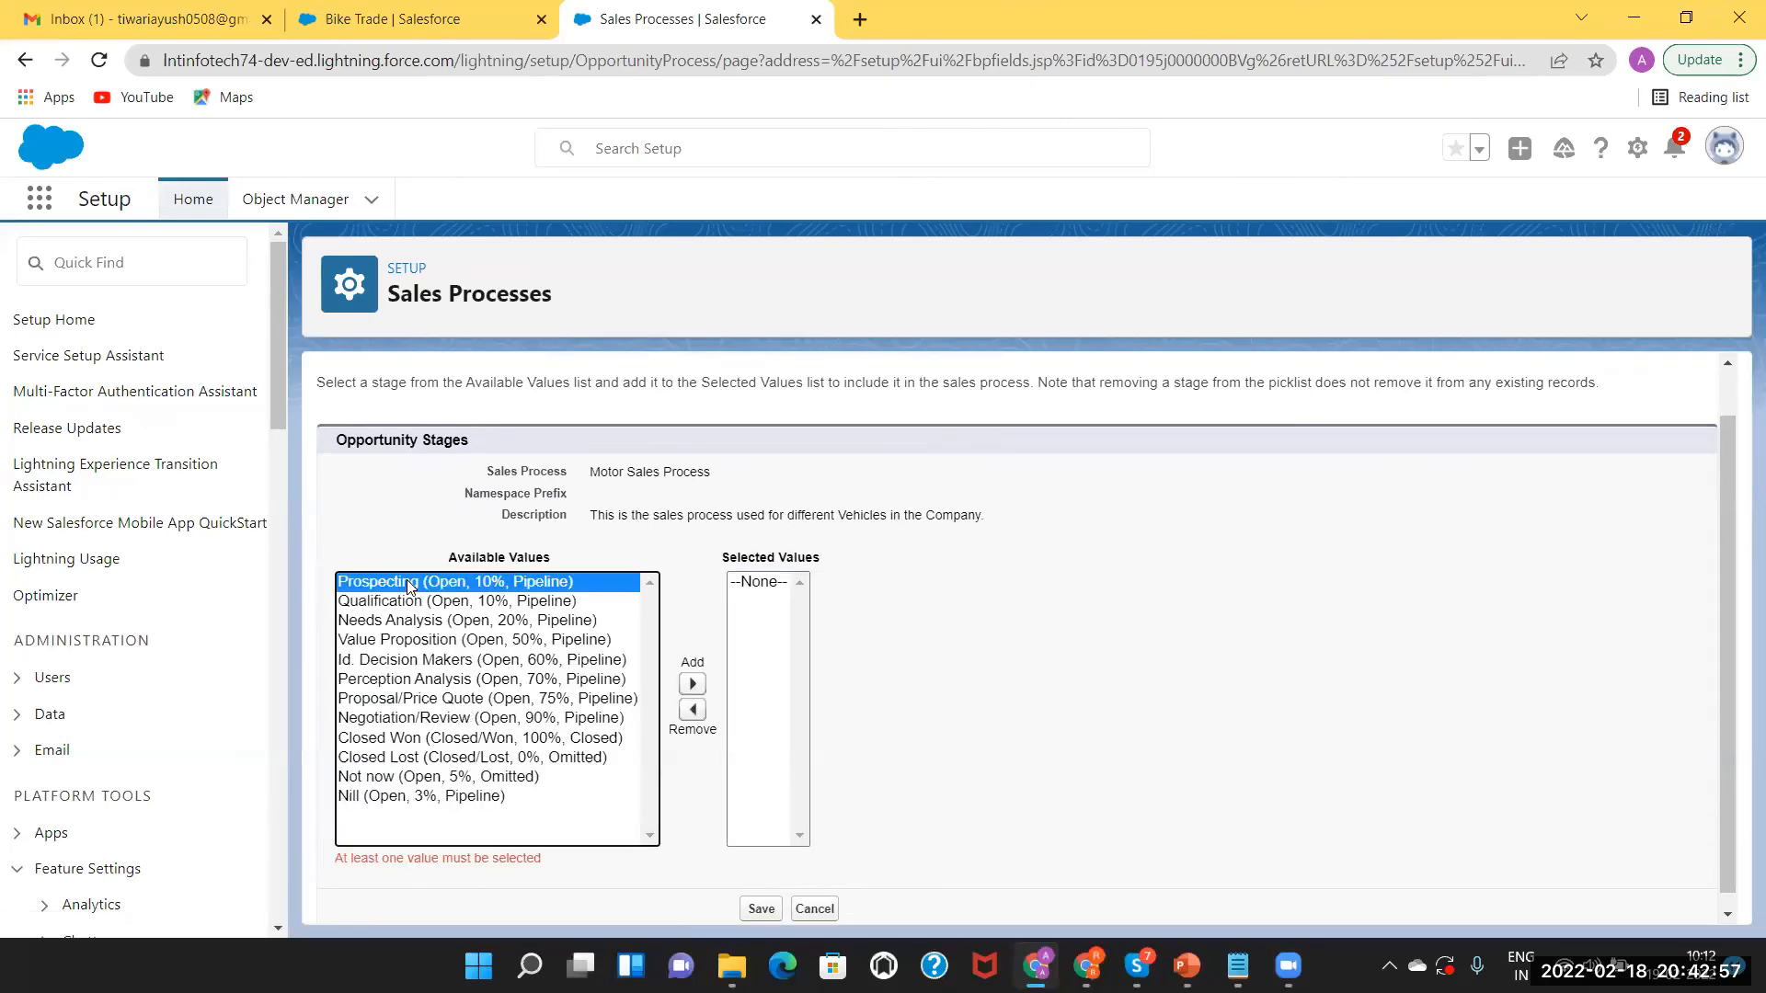
{"action": "left_click", "coordinate": [408, 621], "text": "ctrl"}
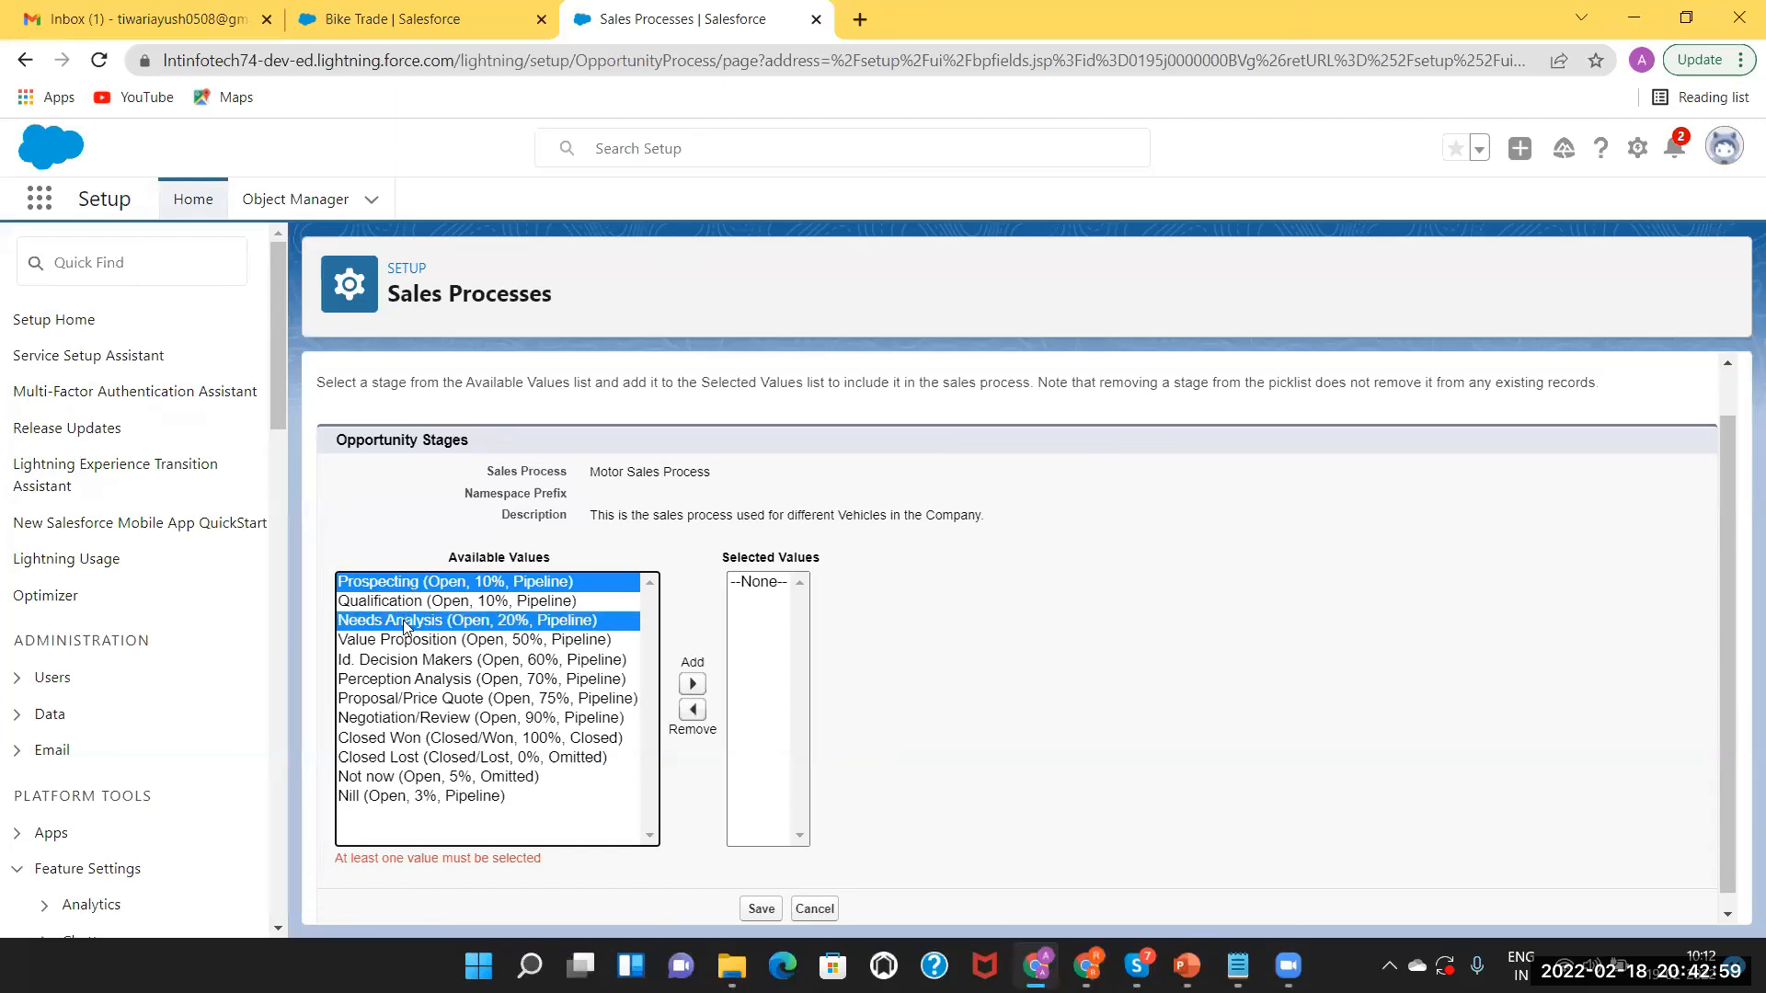
{"action": "left_click", "coordinate": [390, 719], "text": "ctrl"}
{"action": "left_click", "coordinate": [392, 738], "text": "ctrl"}
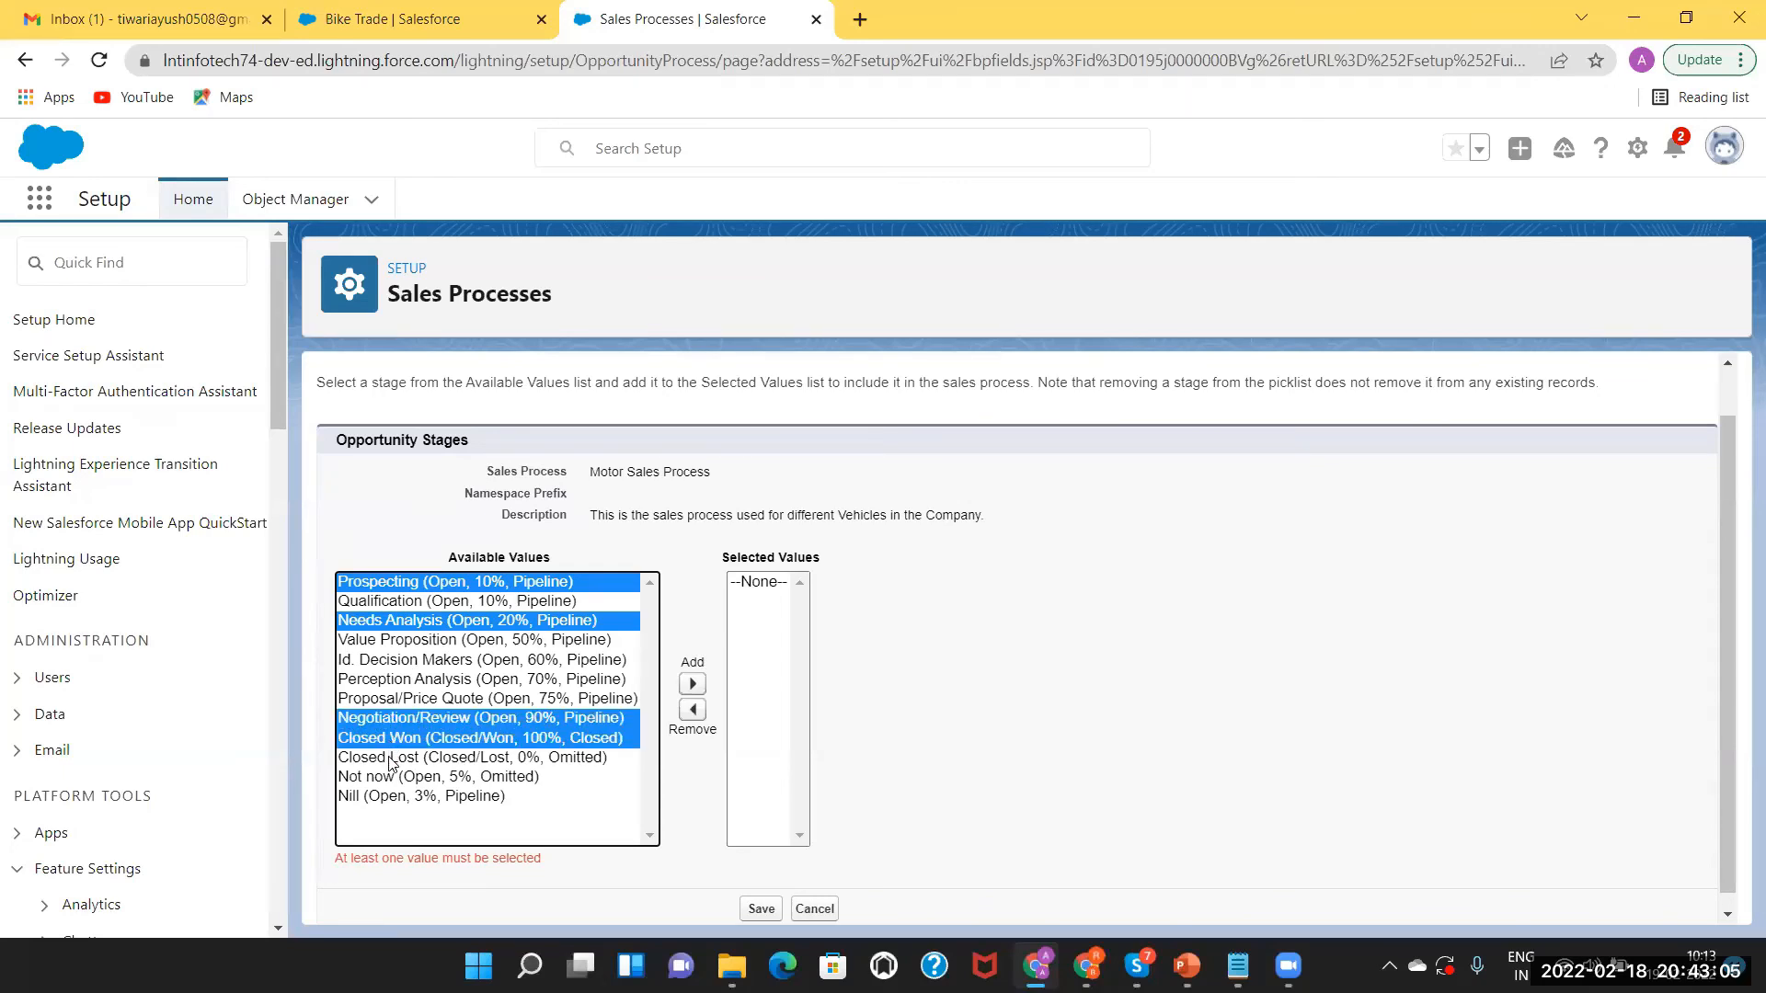
{"action": "left_click", "coordinate": [391, 759], "text": "ctrl"}
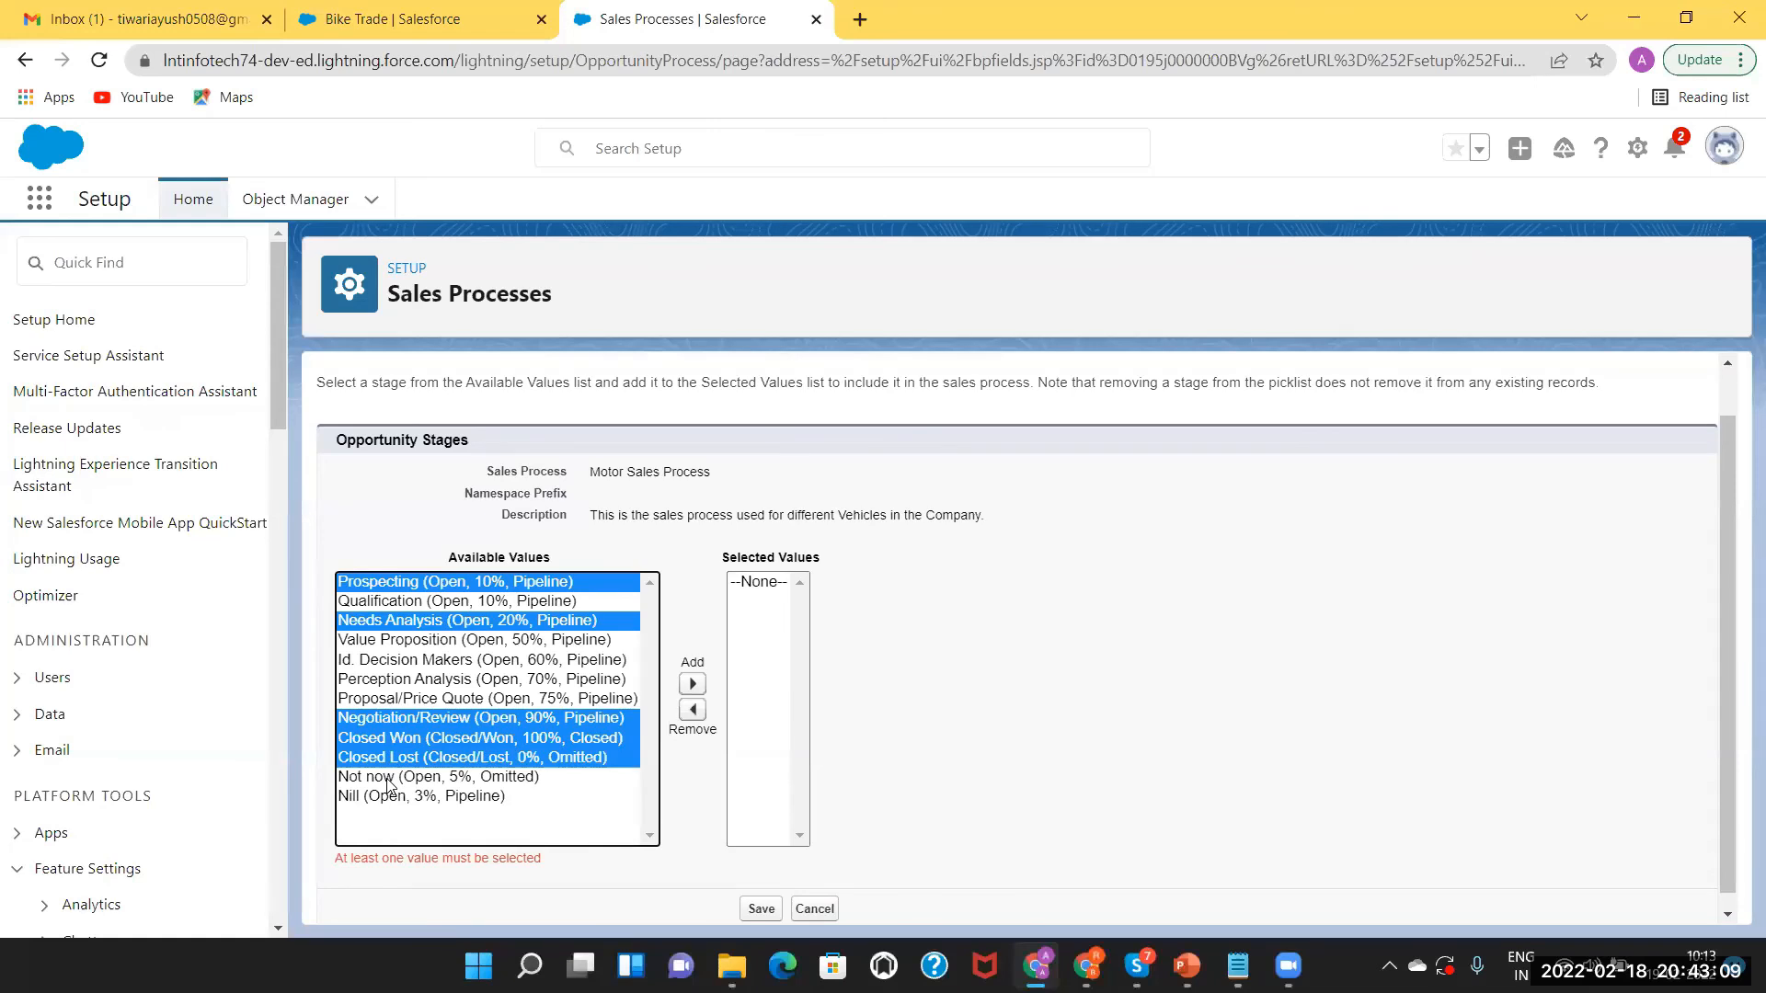
{"action": "left_click", "coordinate": [387, 780], "text": "ctrl"}
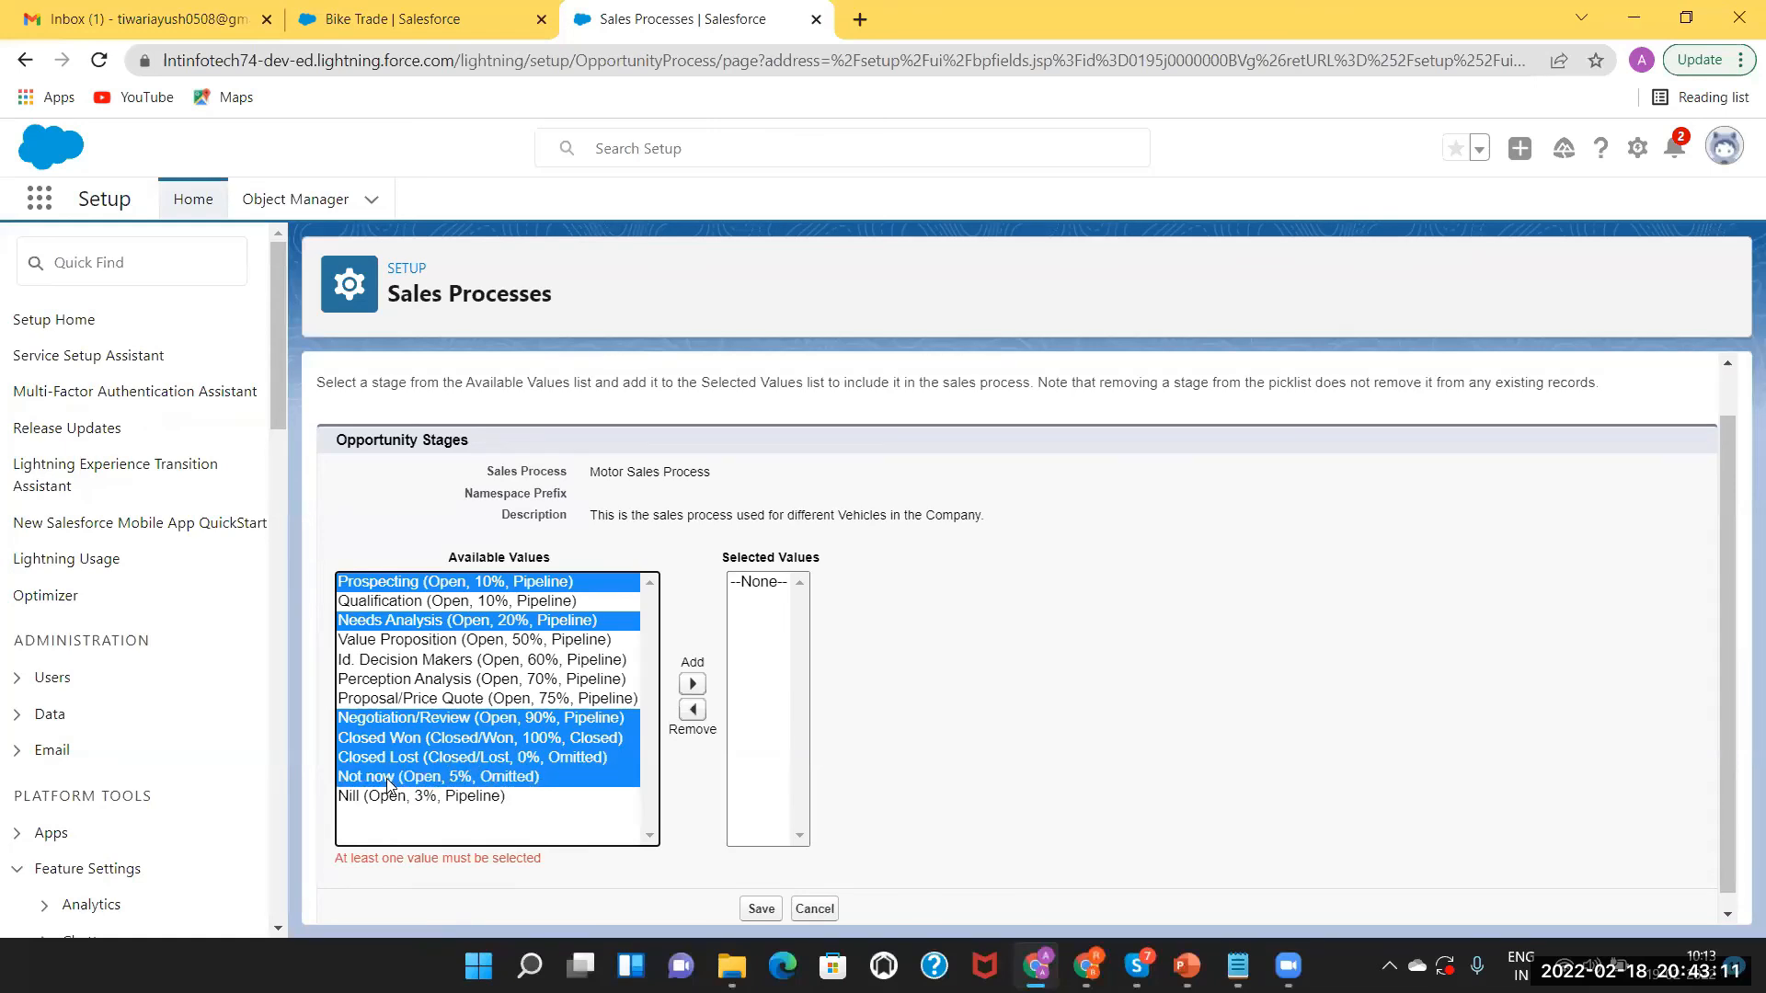
{"action": "left_click", "coordinate": [386, 800], "text": "ctrl"}
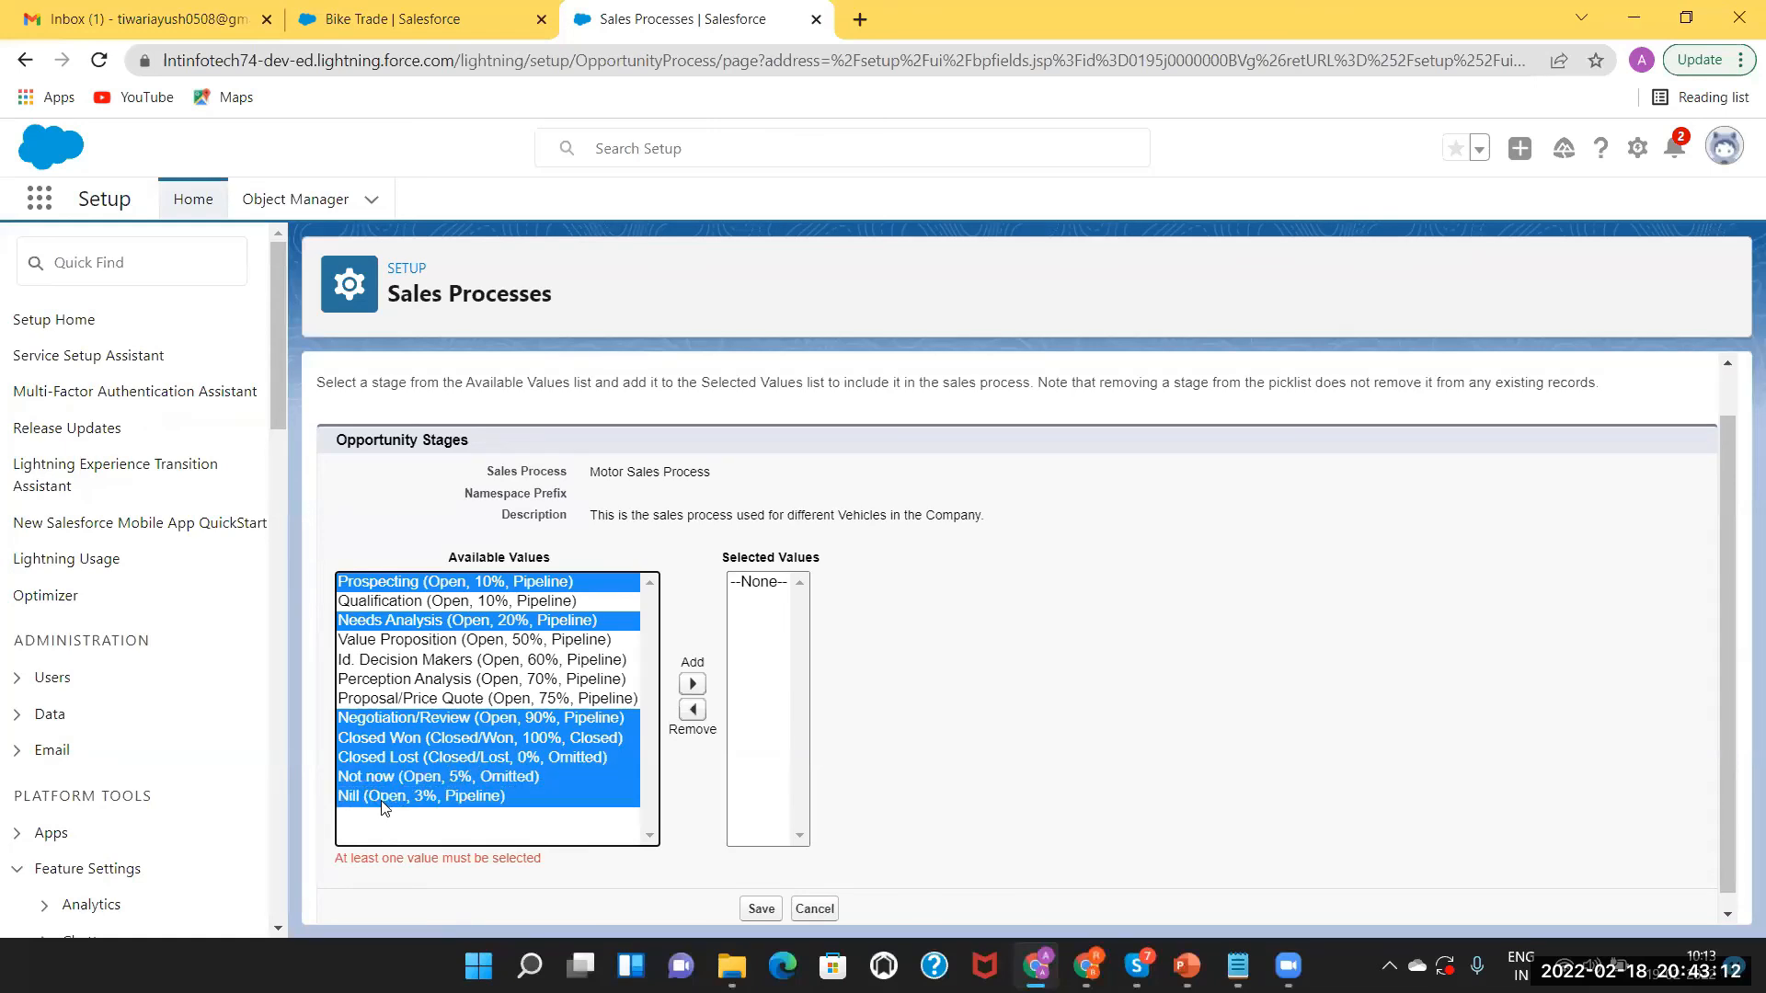
{"action": "left_click", "coordinate": [692, 684]}
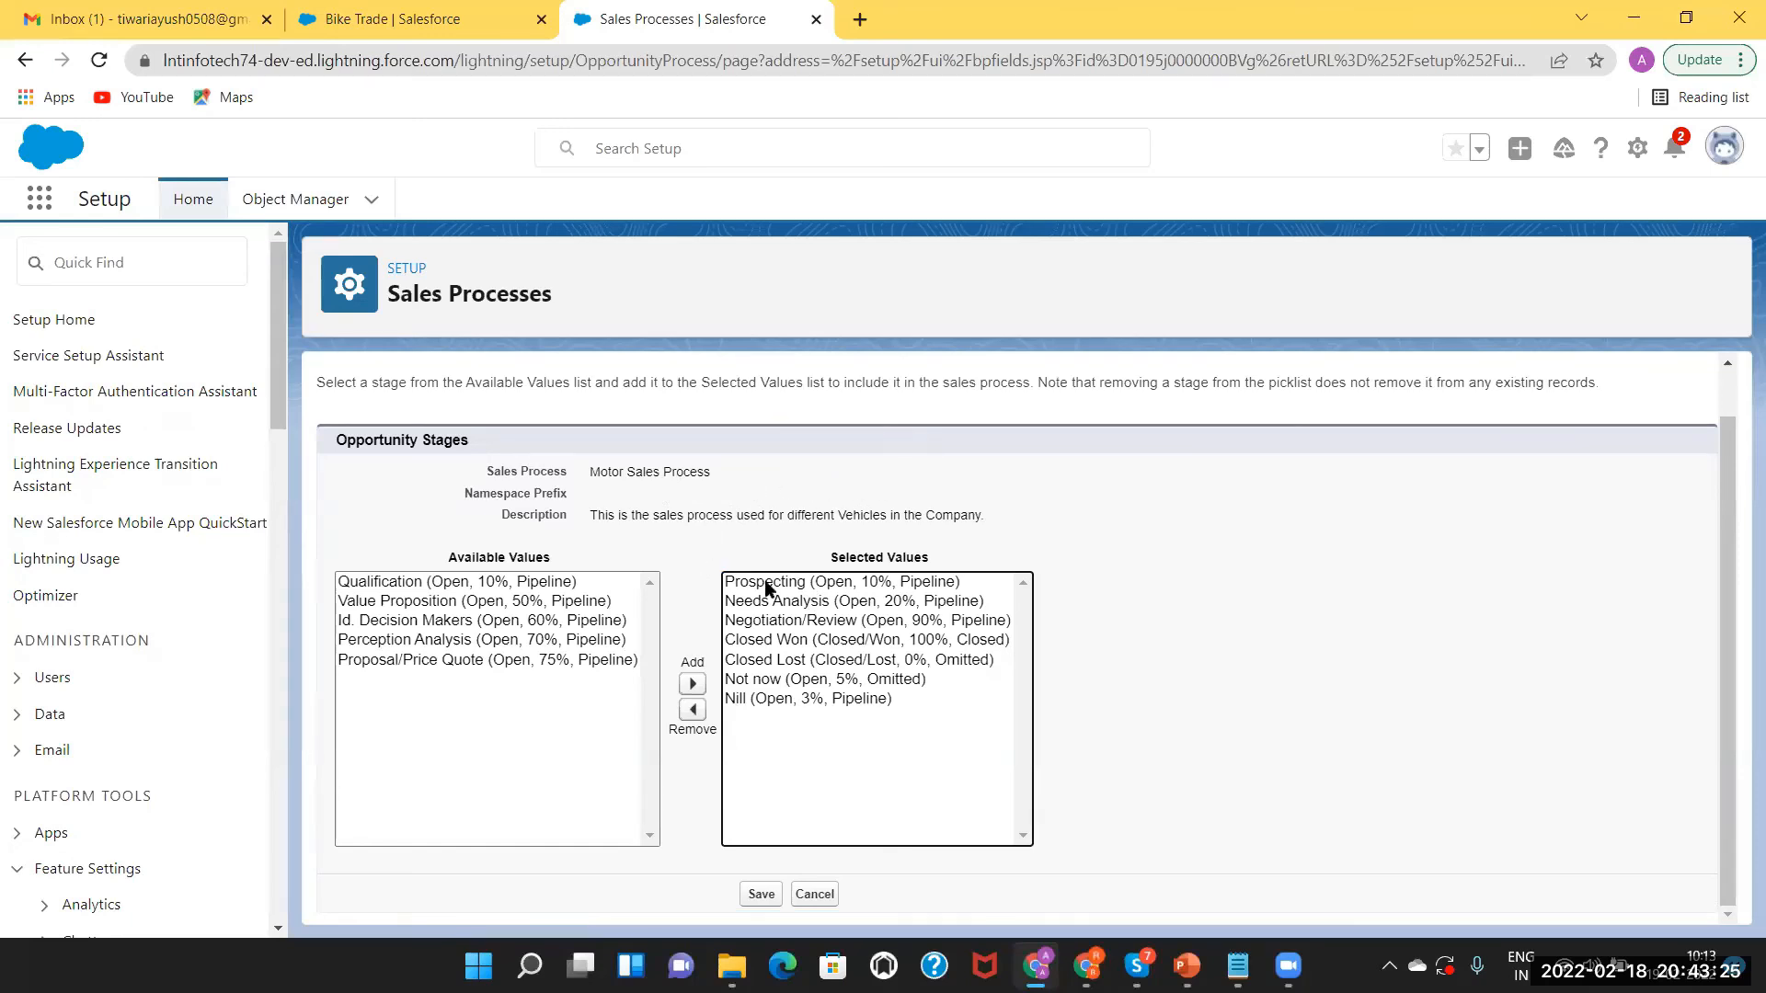
{"action": "left_click", "coordinate": [762, 896]}
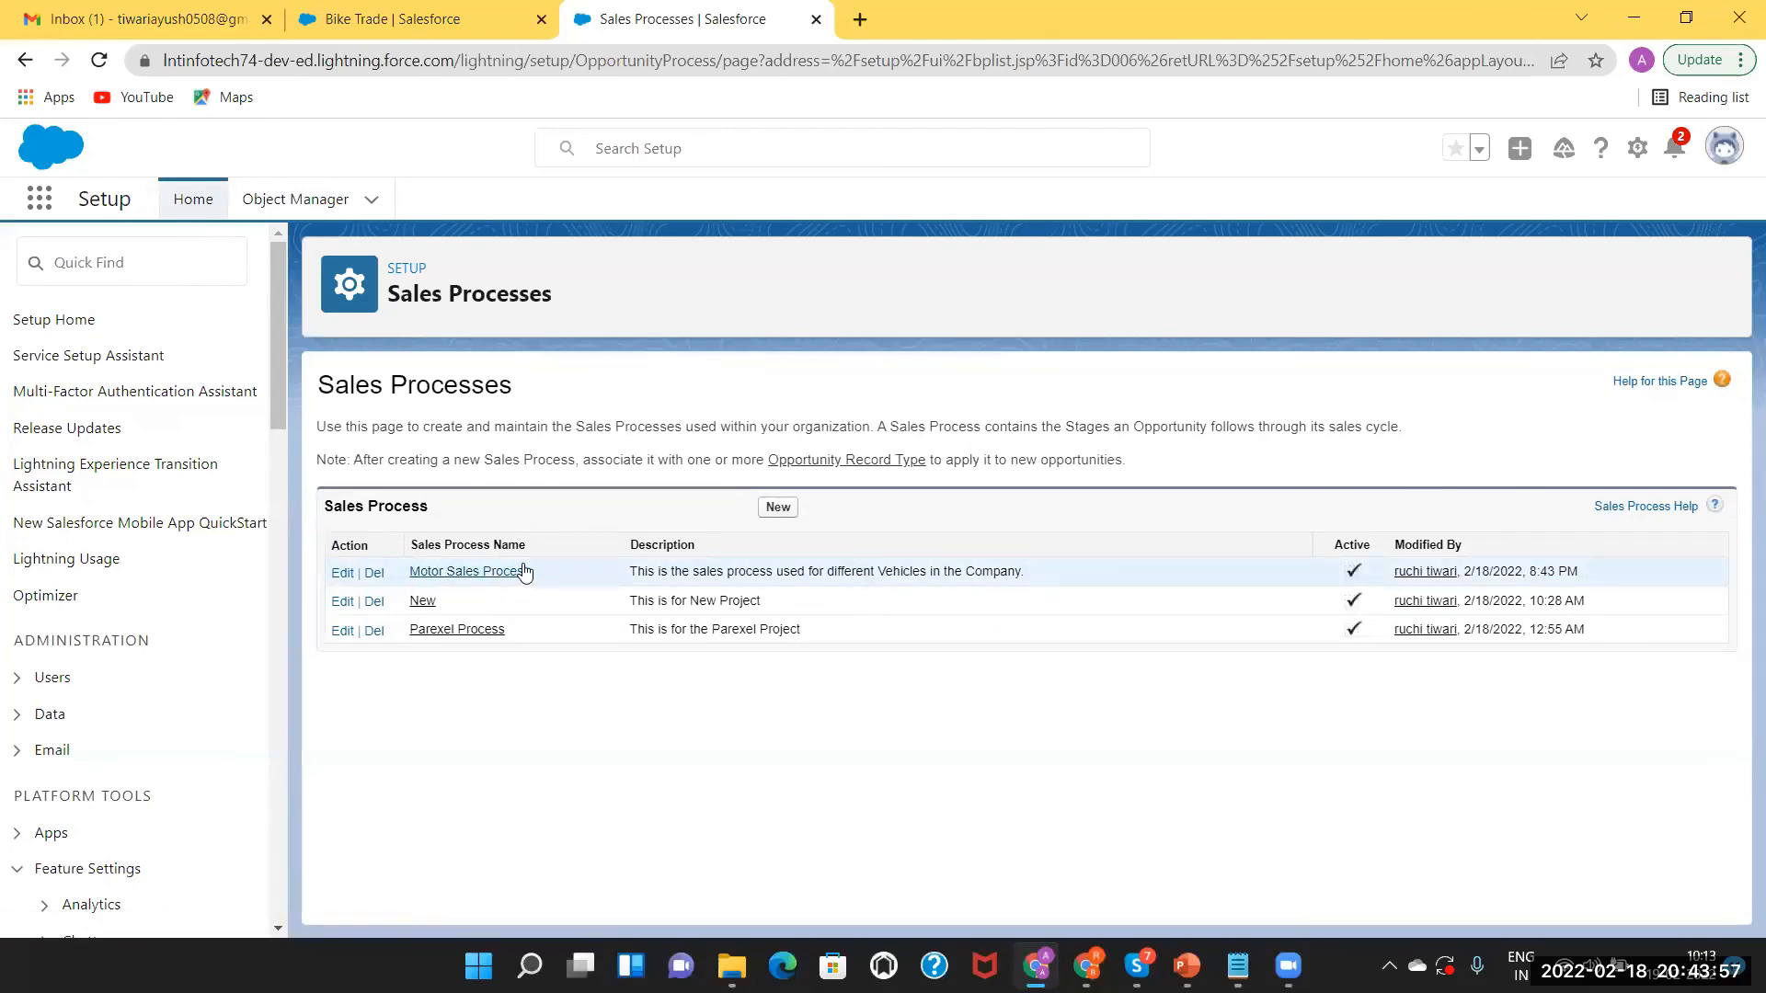
Find Opportunity in Object Manager with an 'oppo' search and start a new record type.
{"action": "left_click", "coordinate": [98, 263]}
{"action": "type", "text": "rec"}
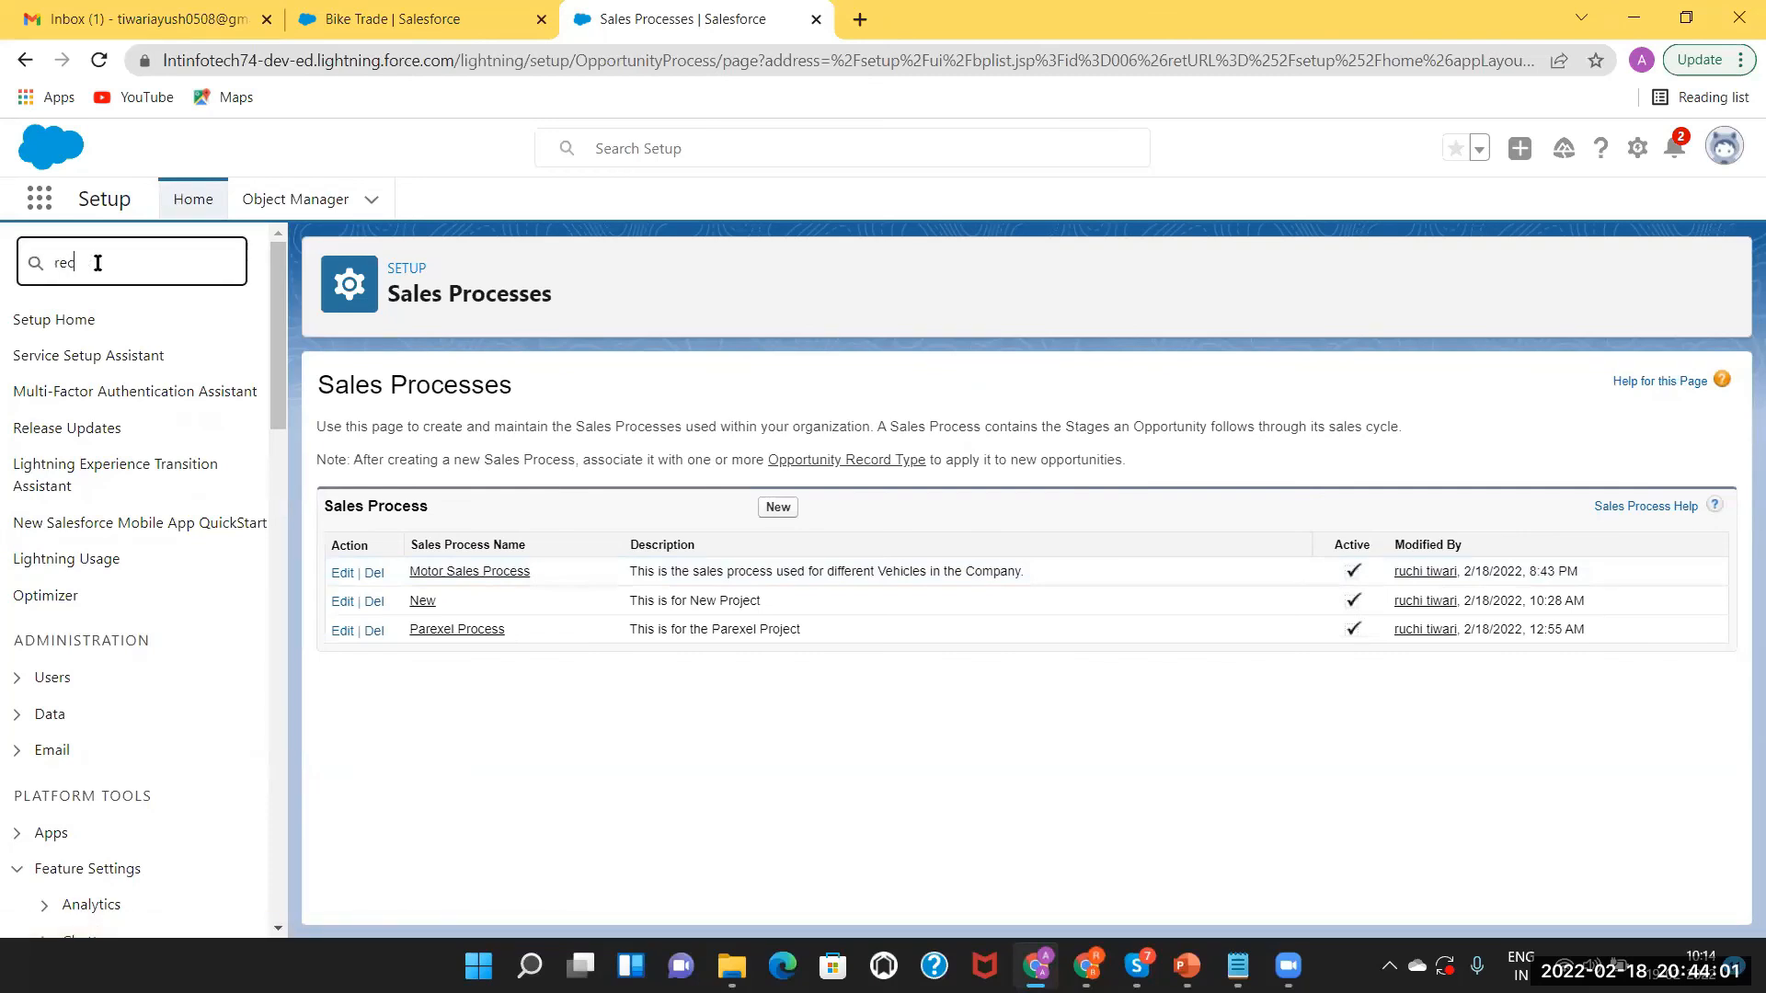
{"action": "type", "text": "ord ty"}
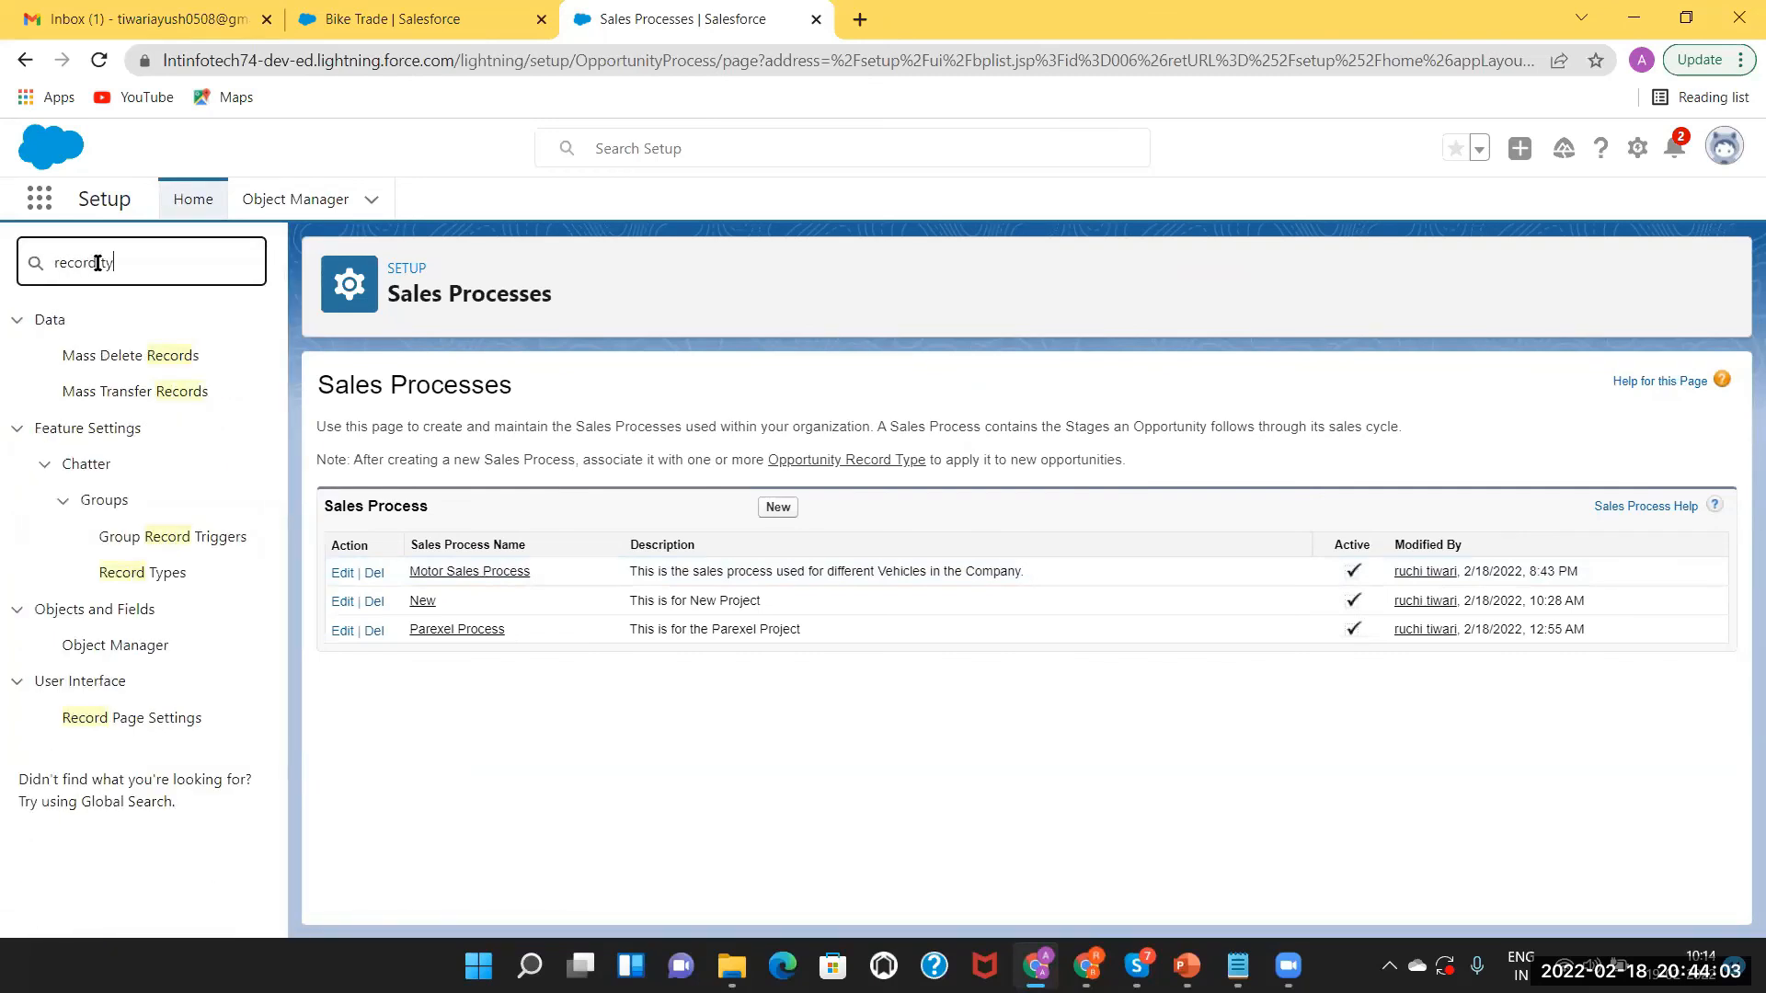
{"action": "type", "text": "pe"}
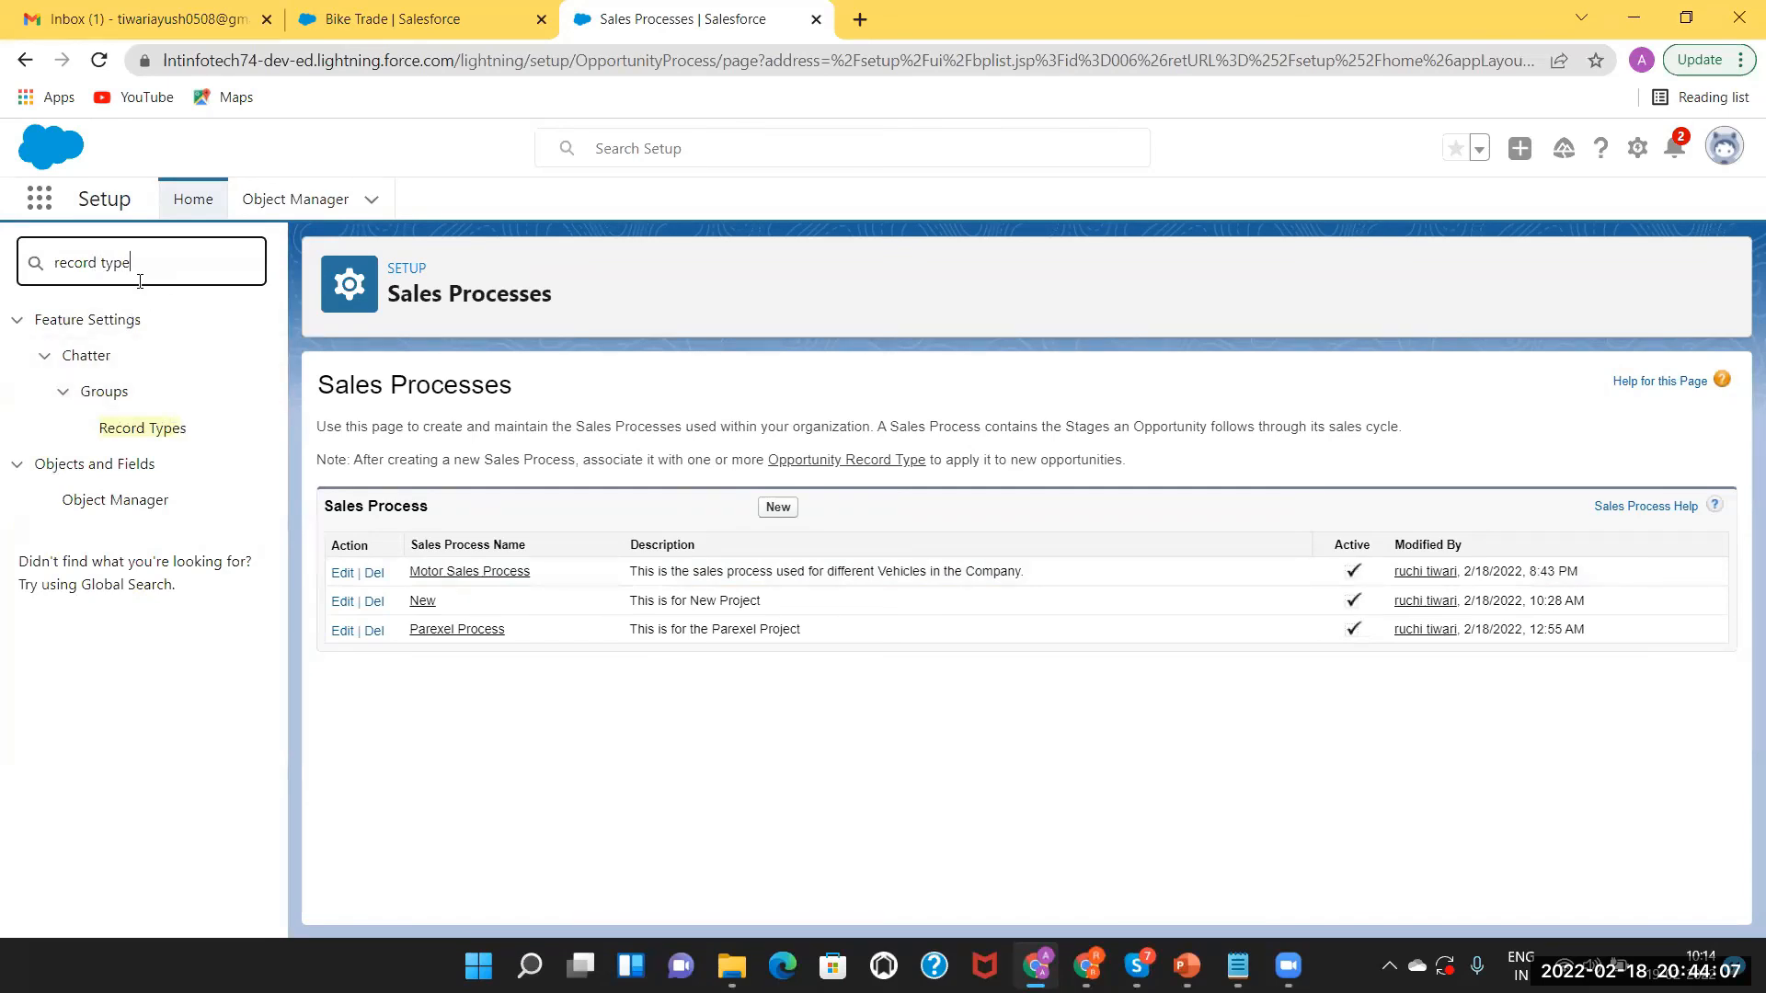
{"action": "key", "text": "BackSpace"}
{"action": "key", "text": "BackSpace"}
{"action": "key", "text": "BackSpace"}
{"action": "key", "text": "BackSpace"}
{"action": "key", "text": "BackSpace"}
{"action": "key", "text": "BackSpace"}
{"action": "key", "text": "BackSpace"}
{"action": "key", "text": "BackSpace"}
{"action": "key", "text": "BackSpace"}
{"action": "key", "text": "BackSpace"}
{"action": "left_click", "coordinate": [560, 149]}
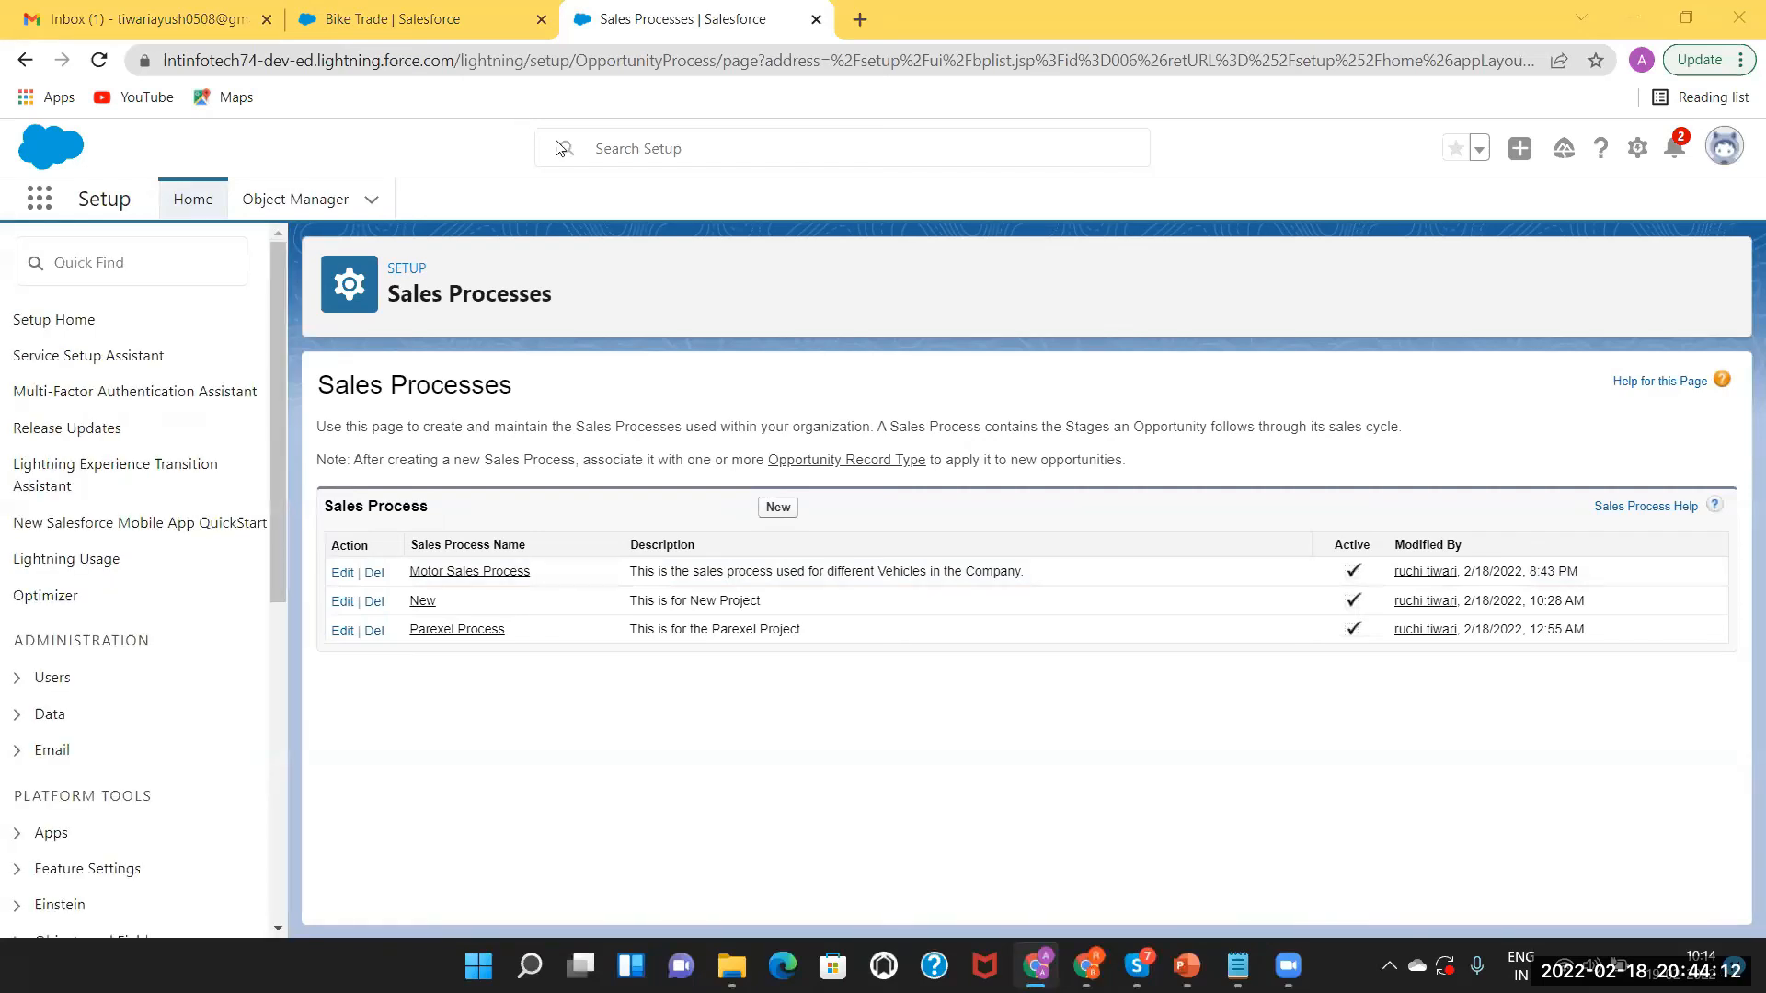
{"action": "left_click", "coordinate": [292, 198]}
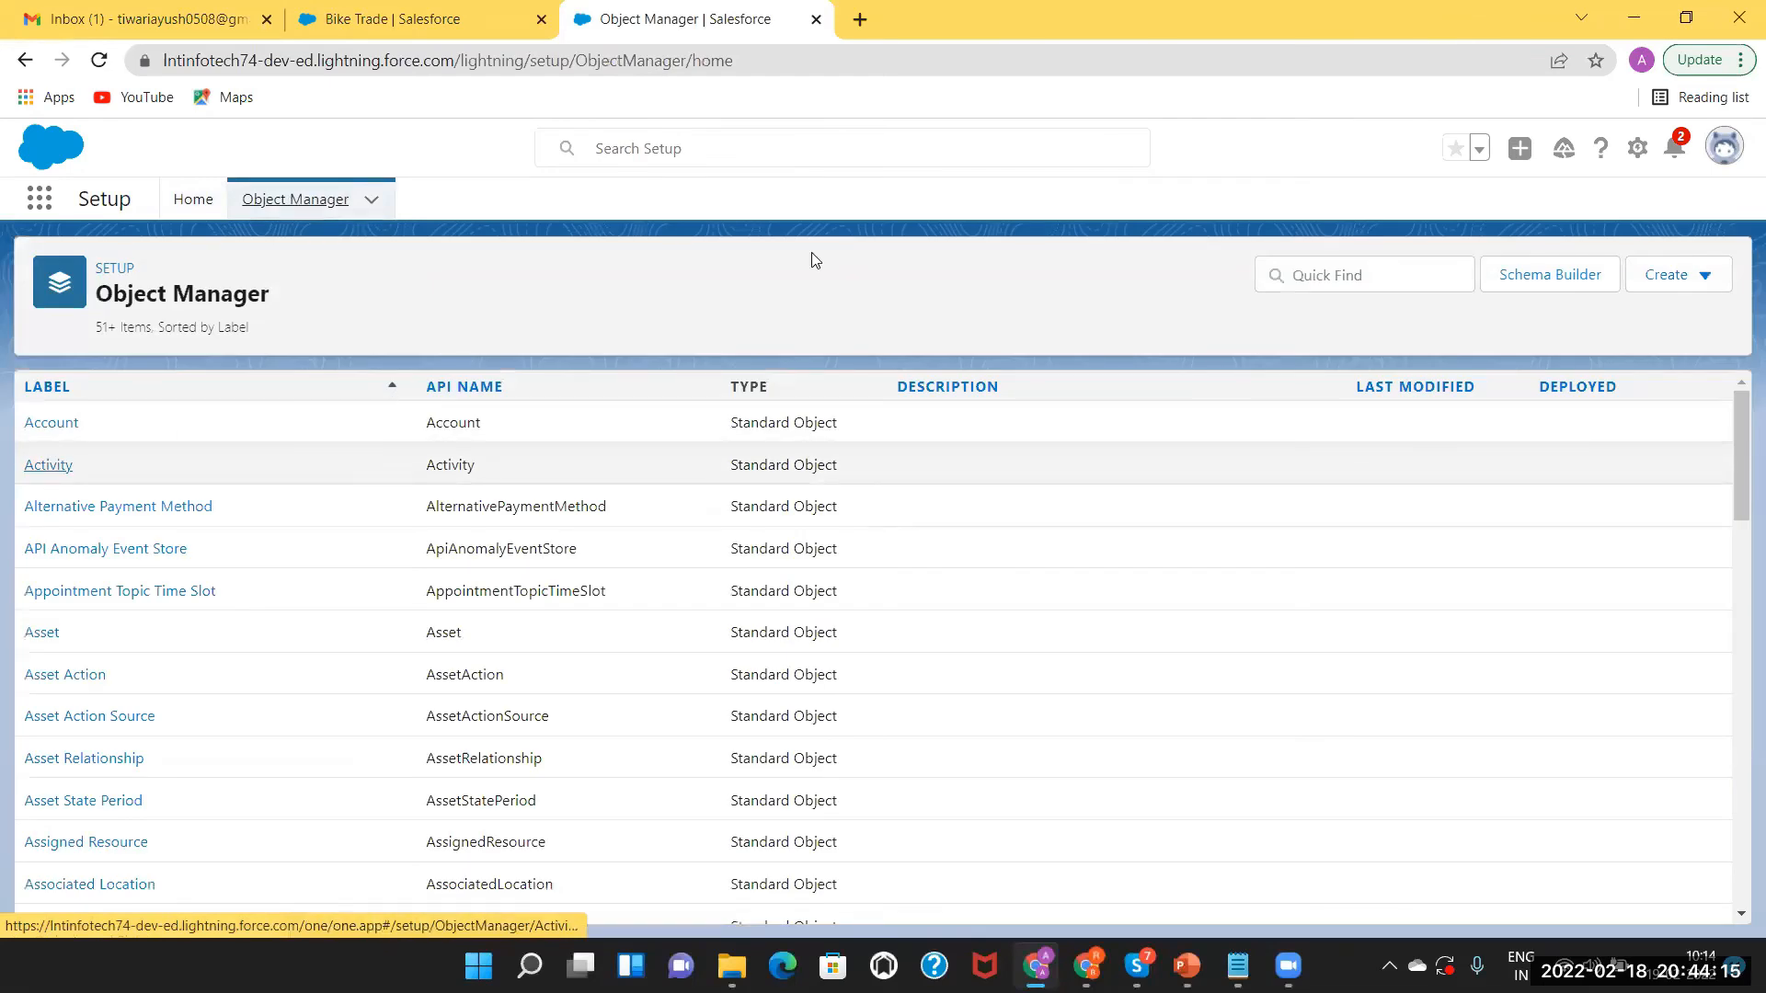
{"action": "type", "text": "opp"}
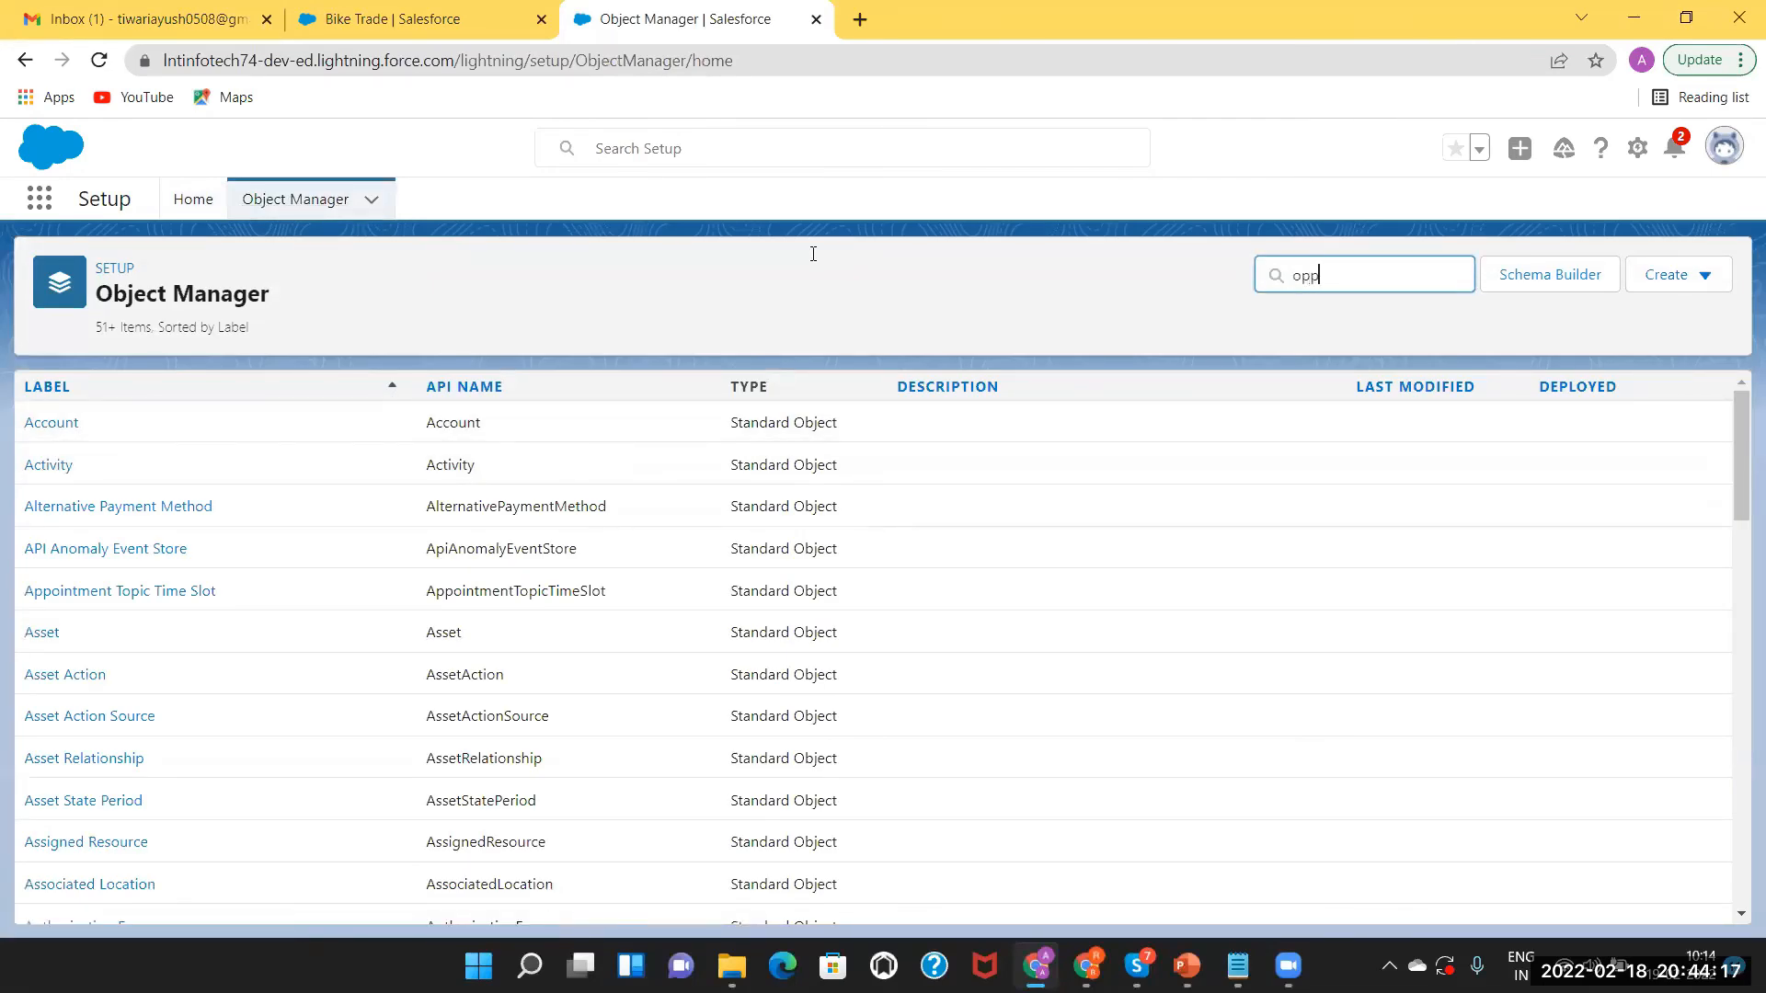
{"action": "type", "text": "o"}
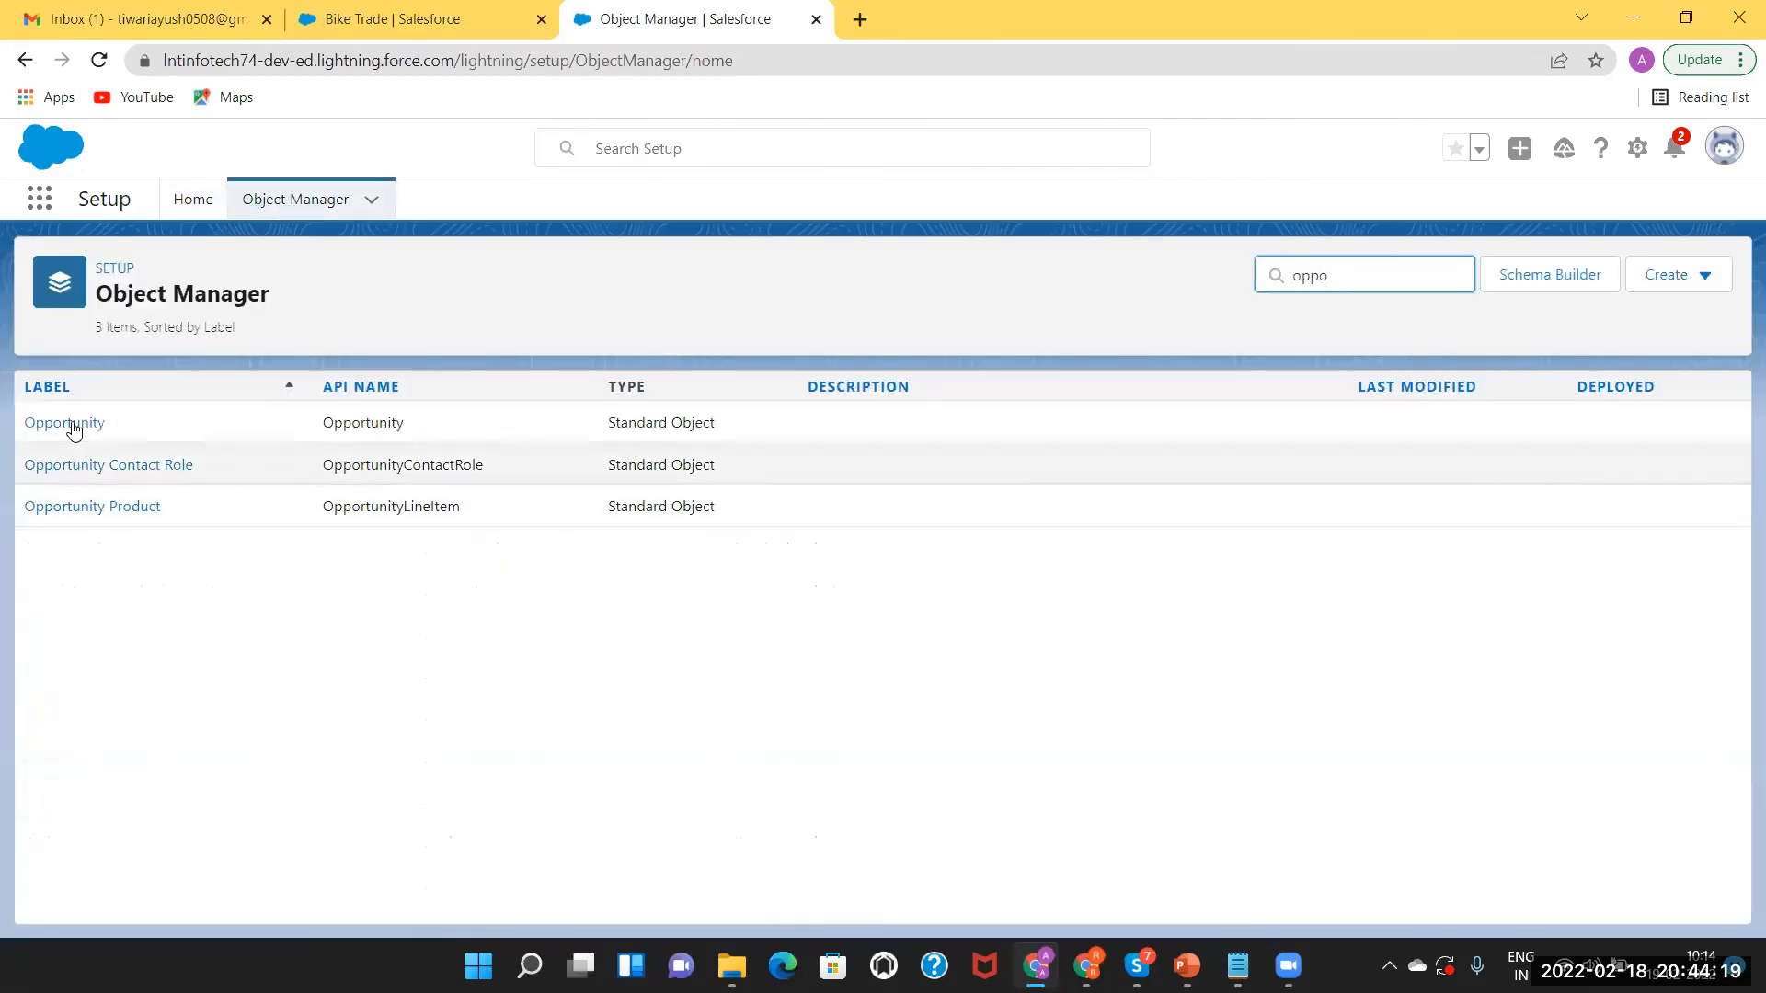
{"action": "left_click", "coordinate": [73, 425]}
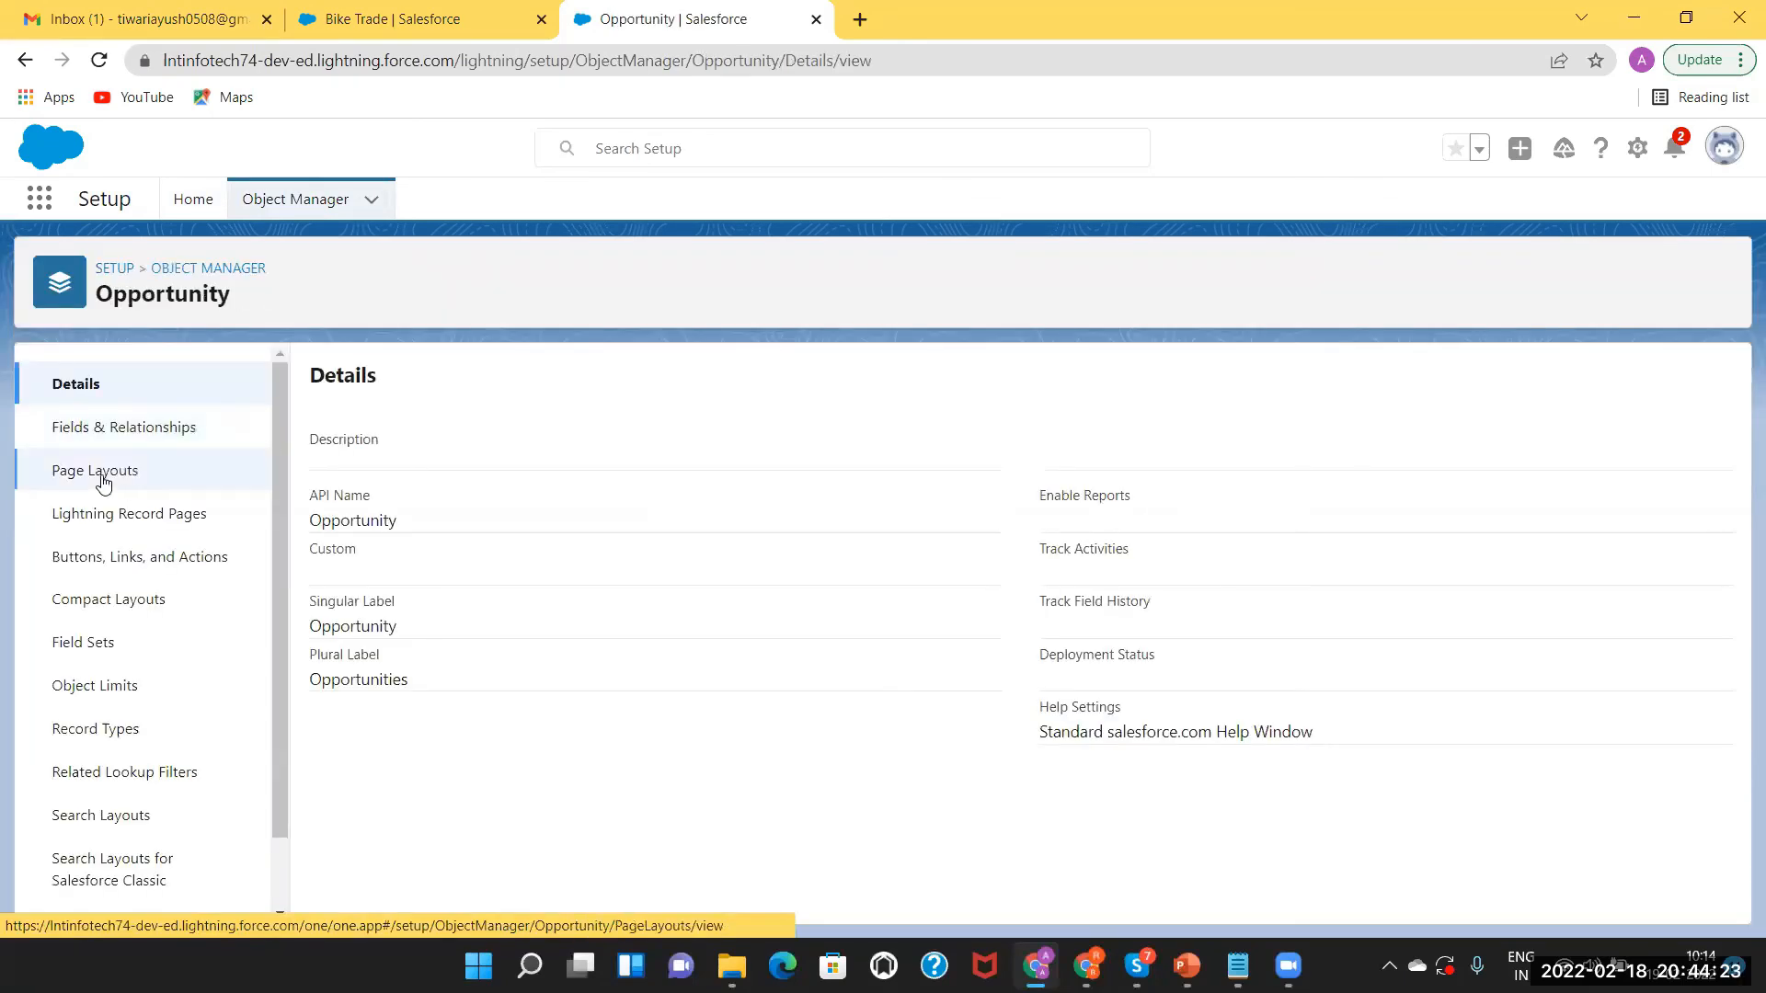
{"action": "left_click", "coordinate": [109, 733]}
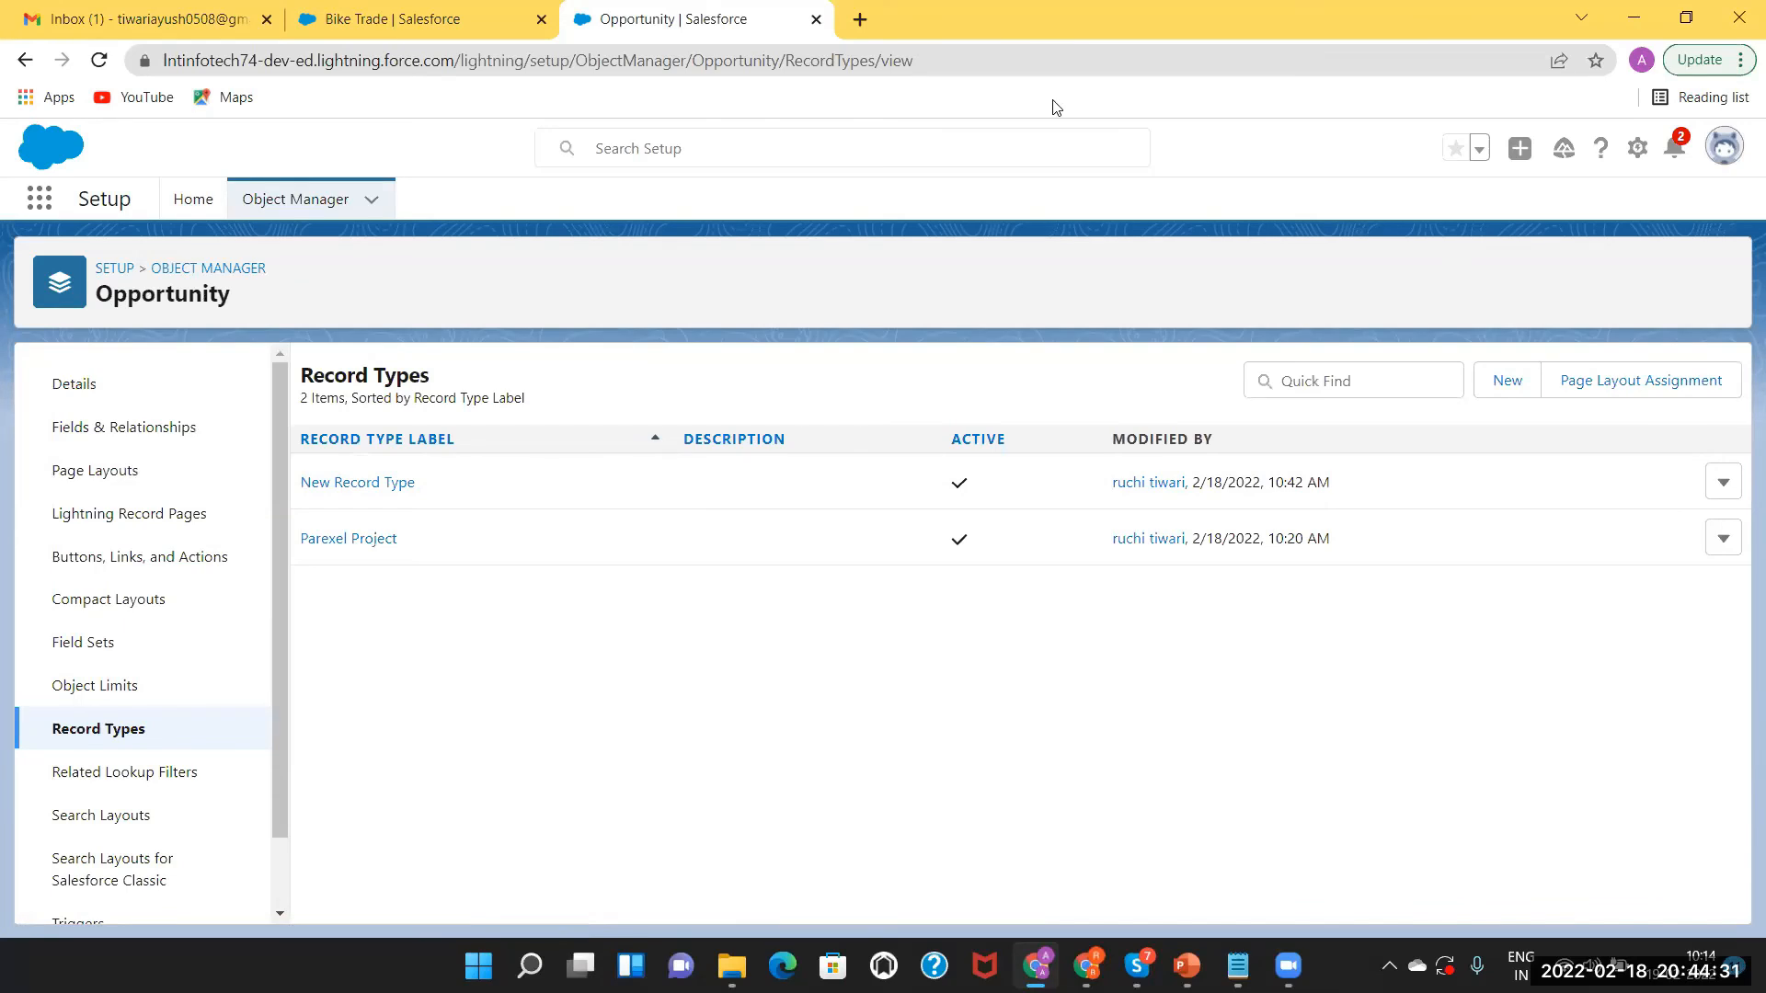
{"action": "left_click", "coordinate": [1501, 390]}
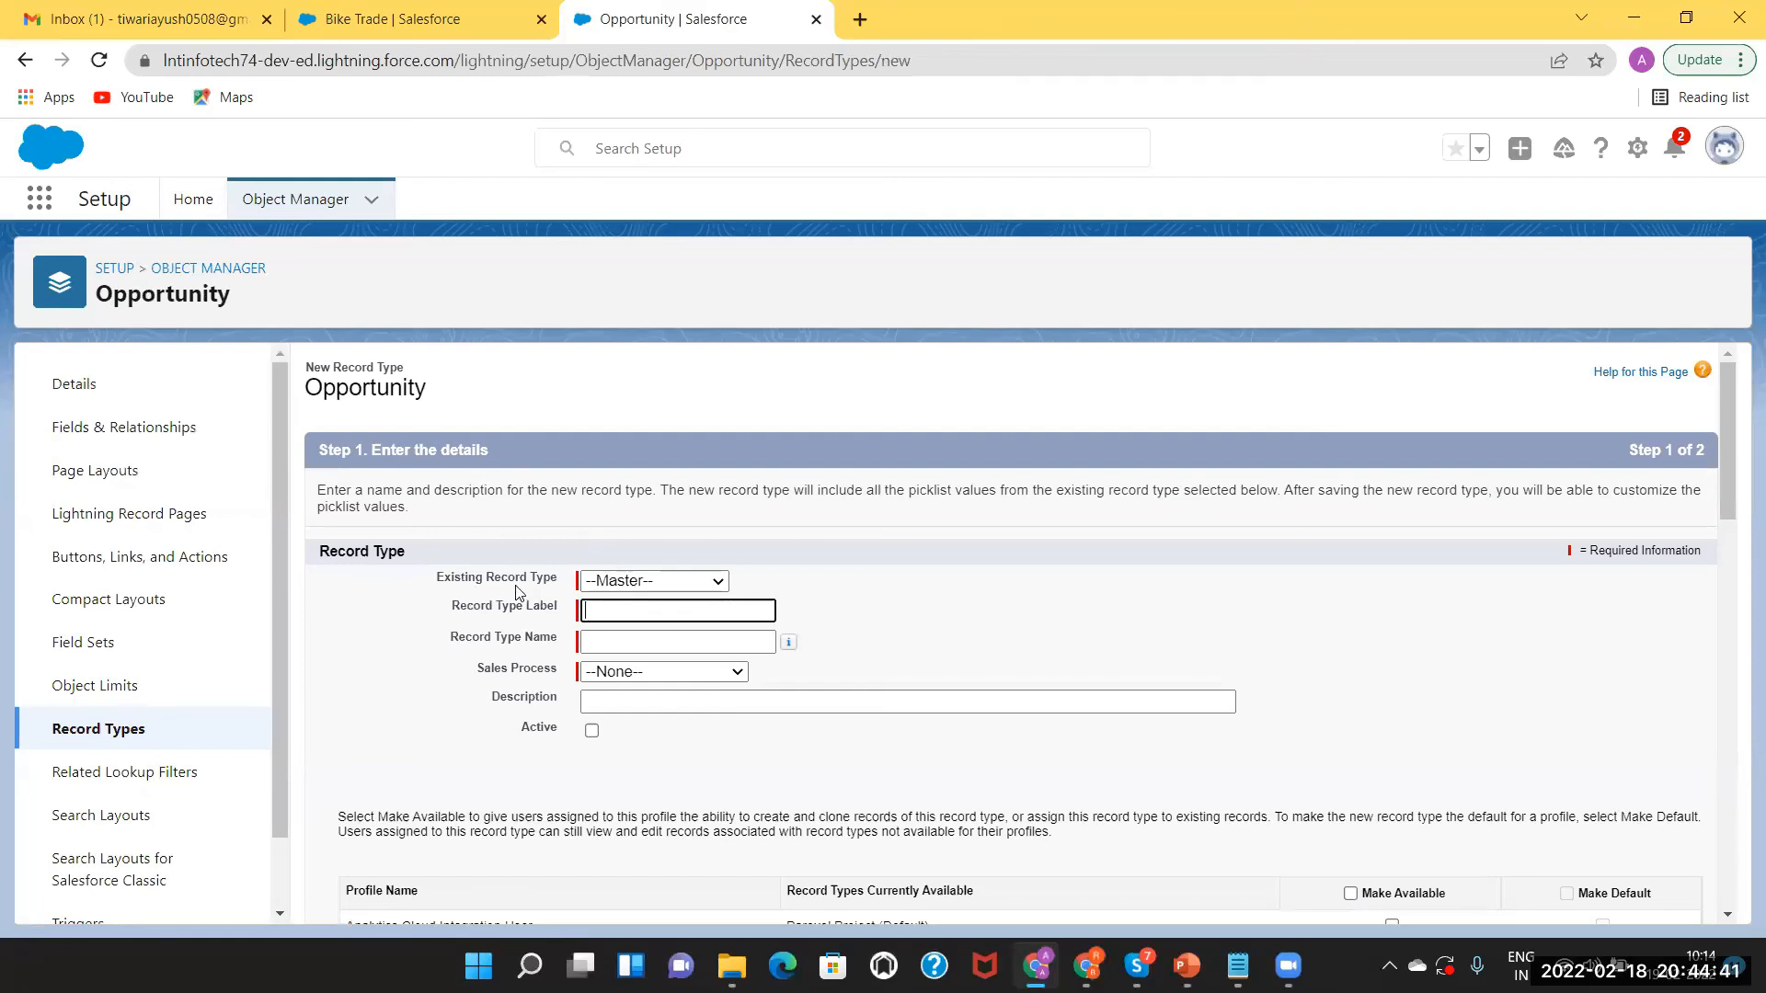
Keep --Master-- as the existing record type to base it on.
{"action": "left_click", "coordinate": [635, 582]}
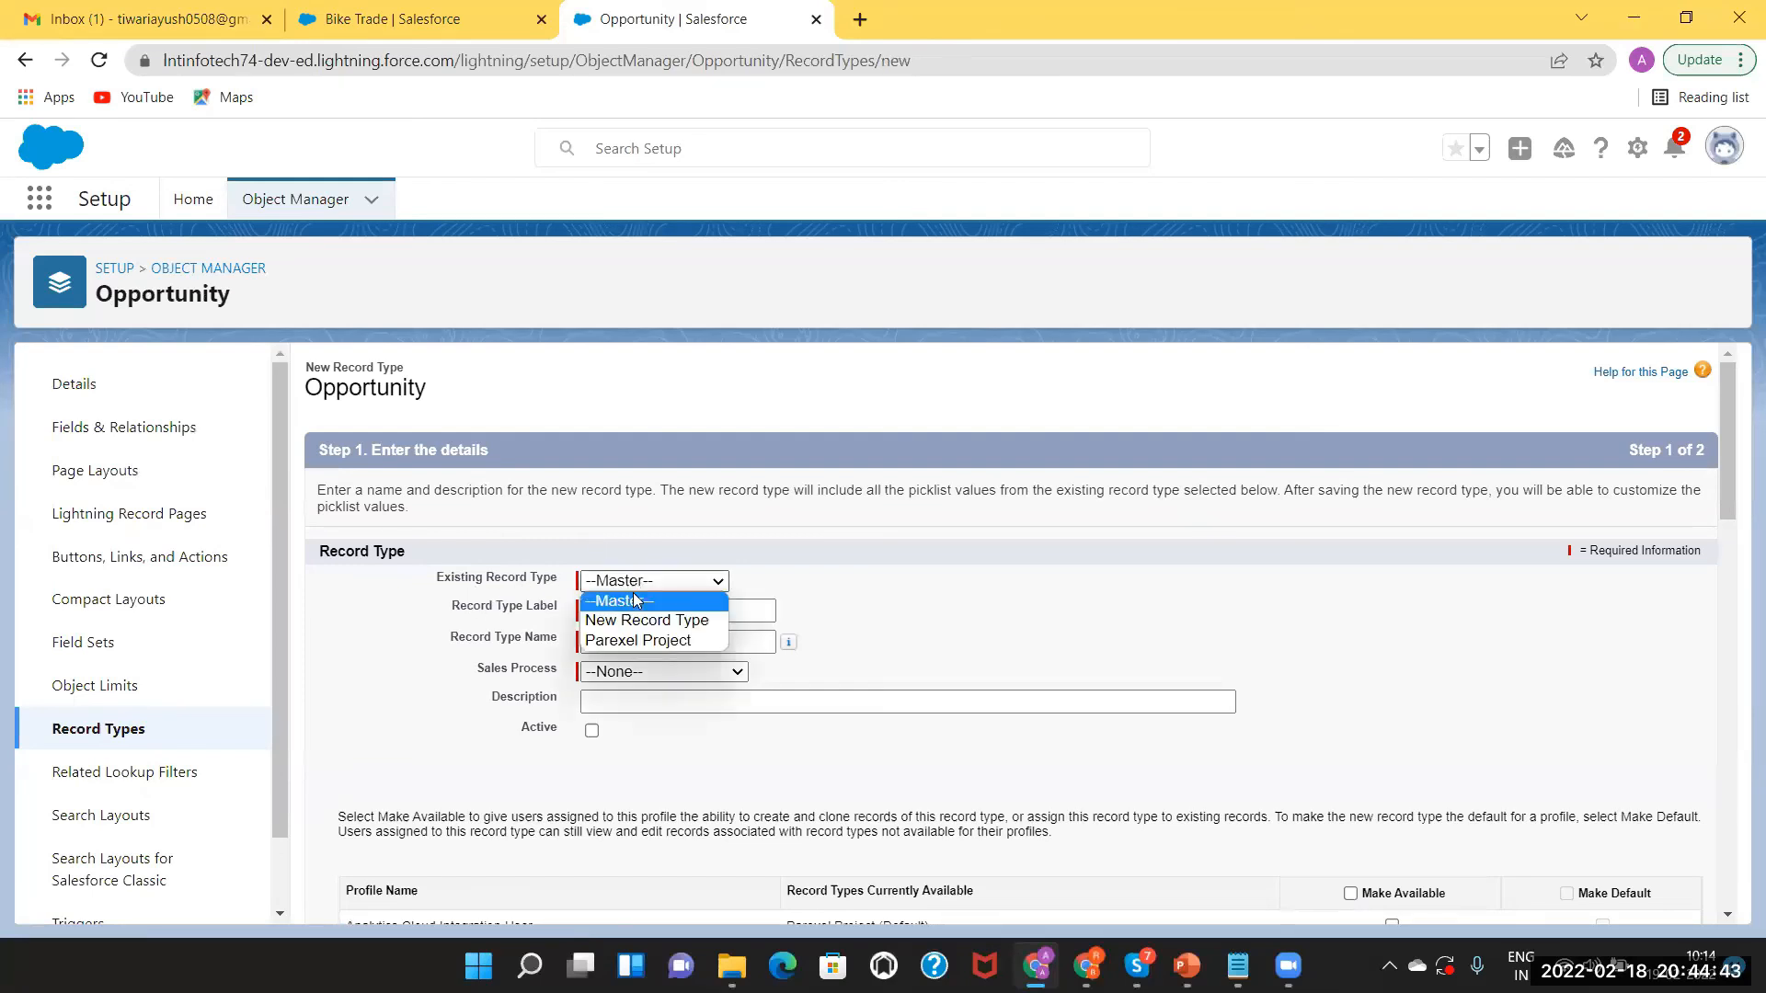
{"action": "left_click", "coordinate": [755, 581]}
{"action": "left_click", "coordinate": [611, 609]}
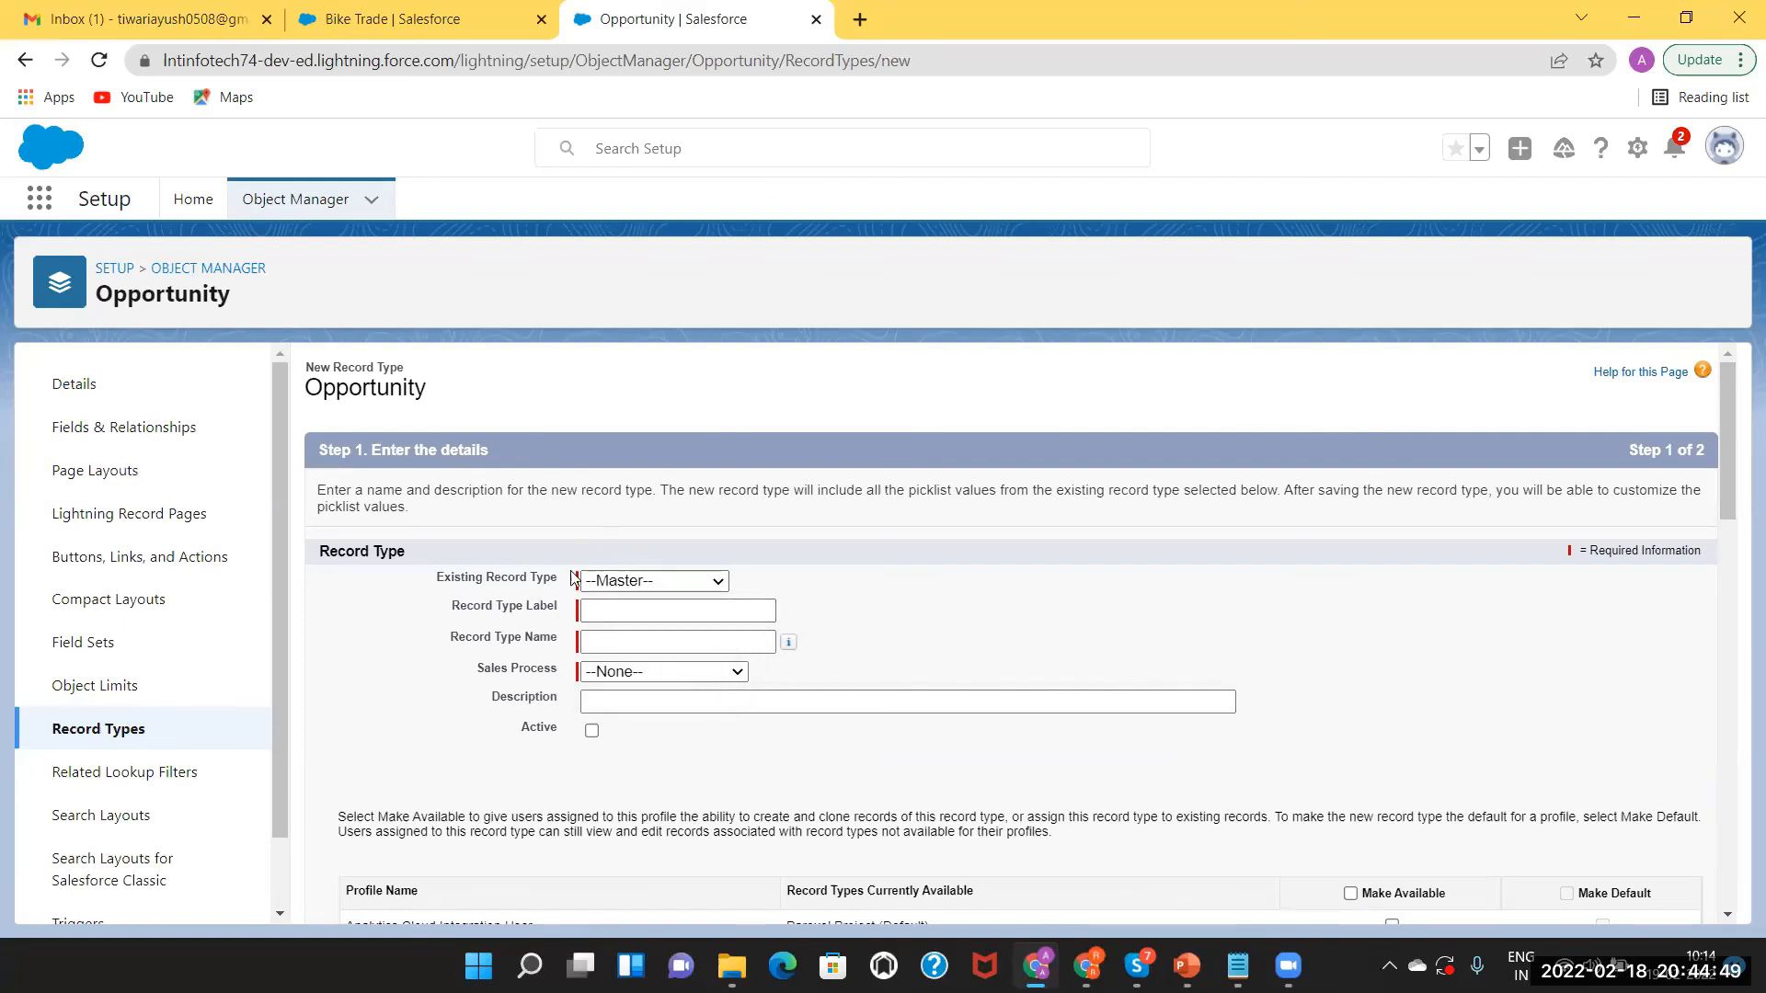
{"action": "left_click", "coordinate": [642, 583]}
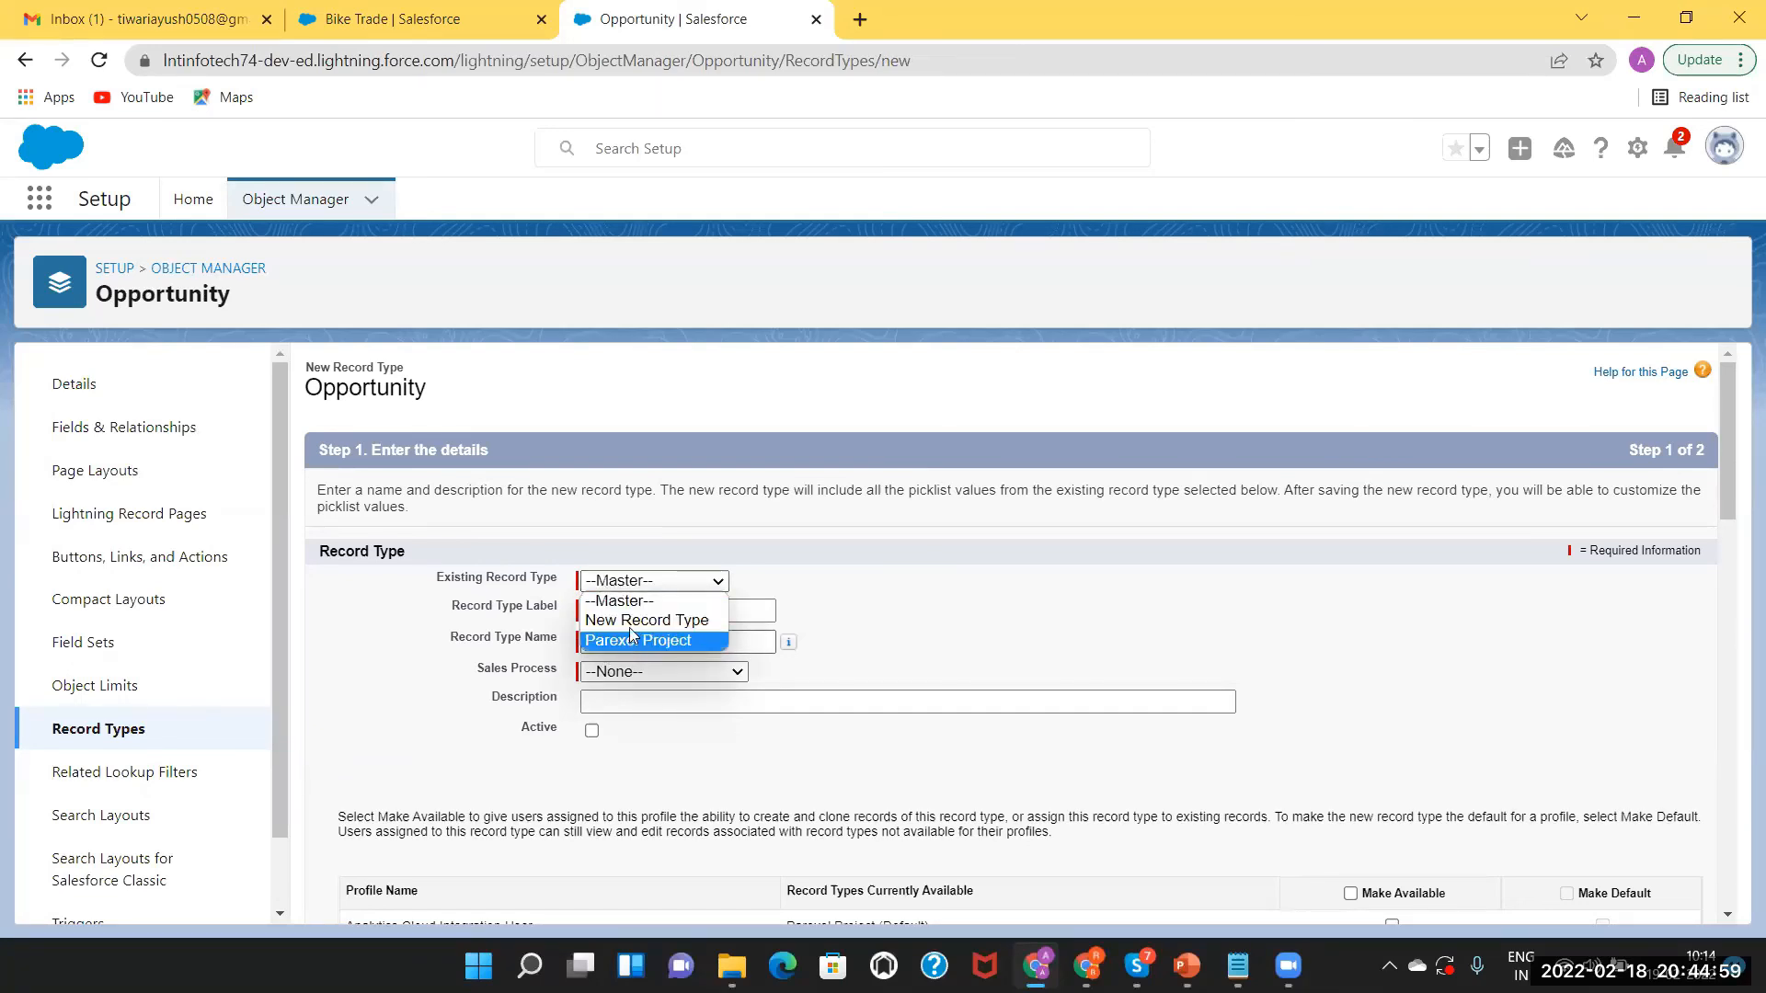
{"action": "left_click", "coordinate": [622, 598]}
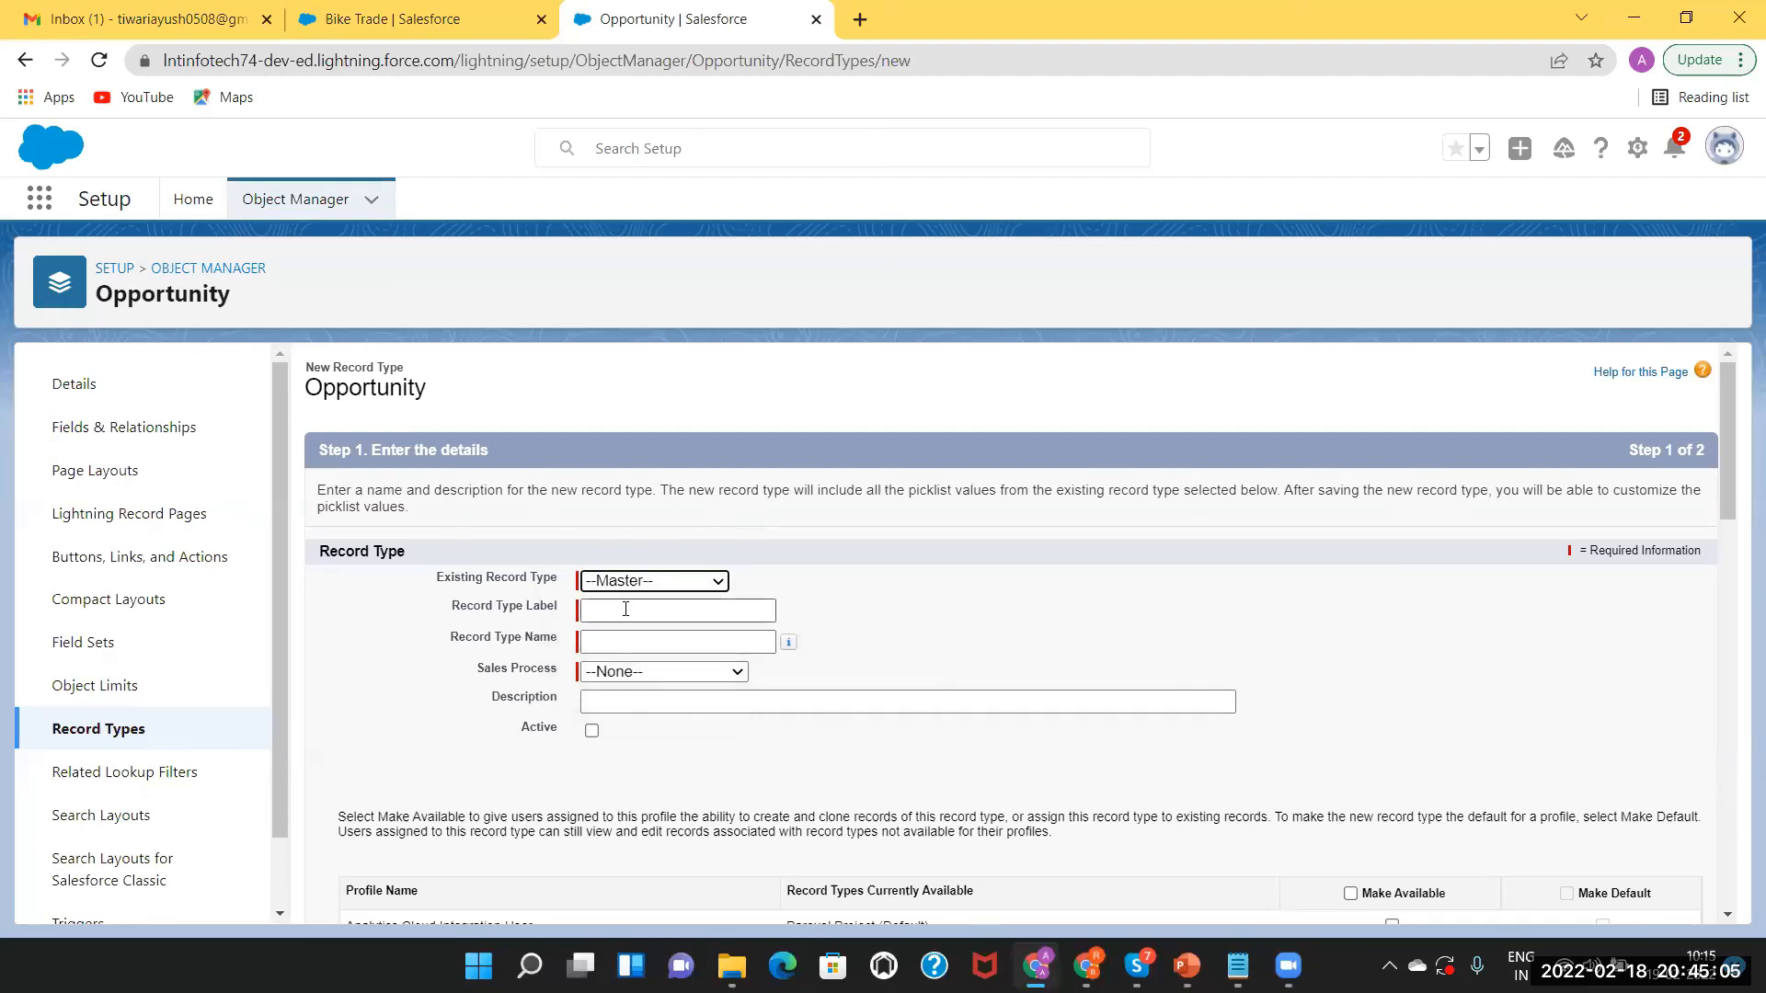
Label it 'Motor Record Type' (Motor_Record_Type), assign Motor Sales Process, and mark it Active.
{"action": "left_click", "coordinate": [625, 609]}
{"action": "type", "text": "Motor Record Ty"}
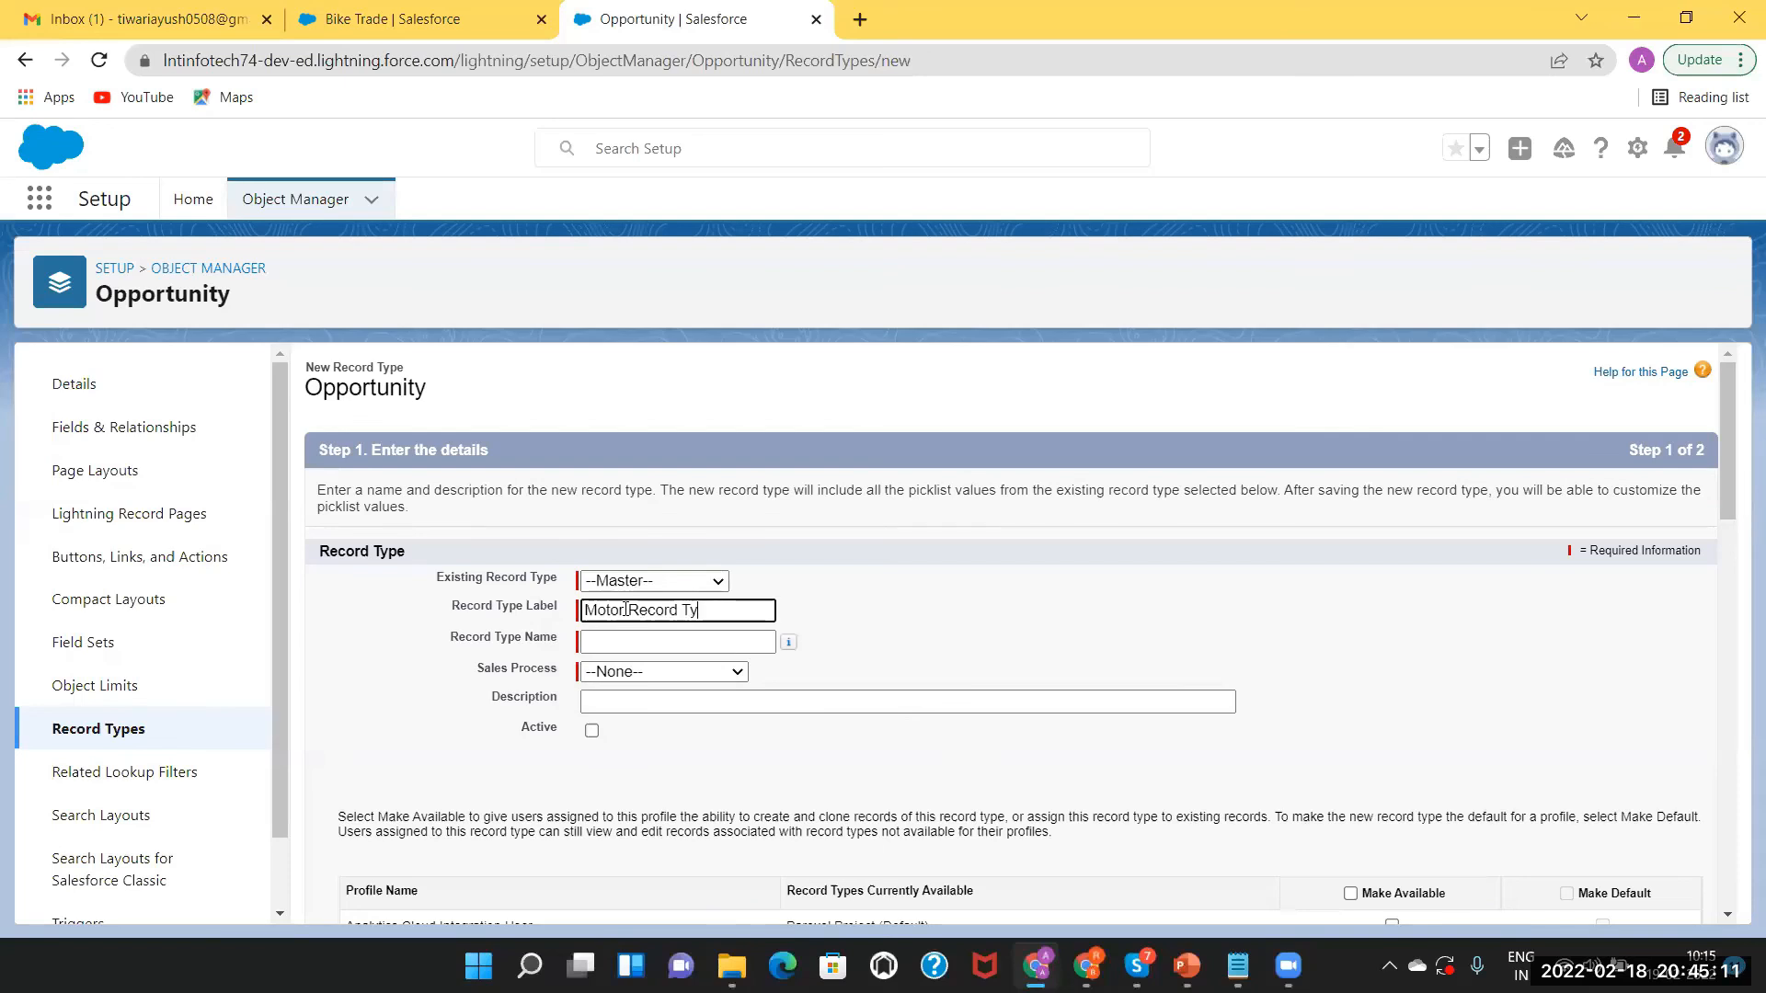
{"action": "type", "text": "pe"}
{"action": "left_click", "coordinate": [628, 641]}
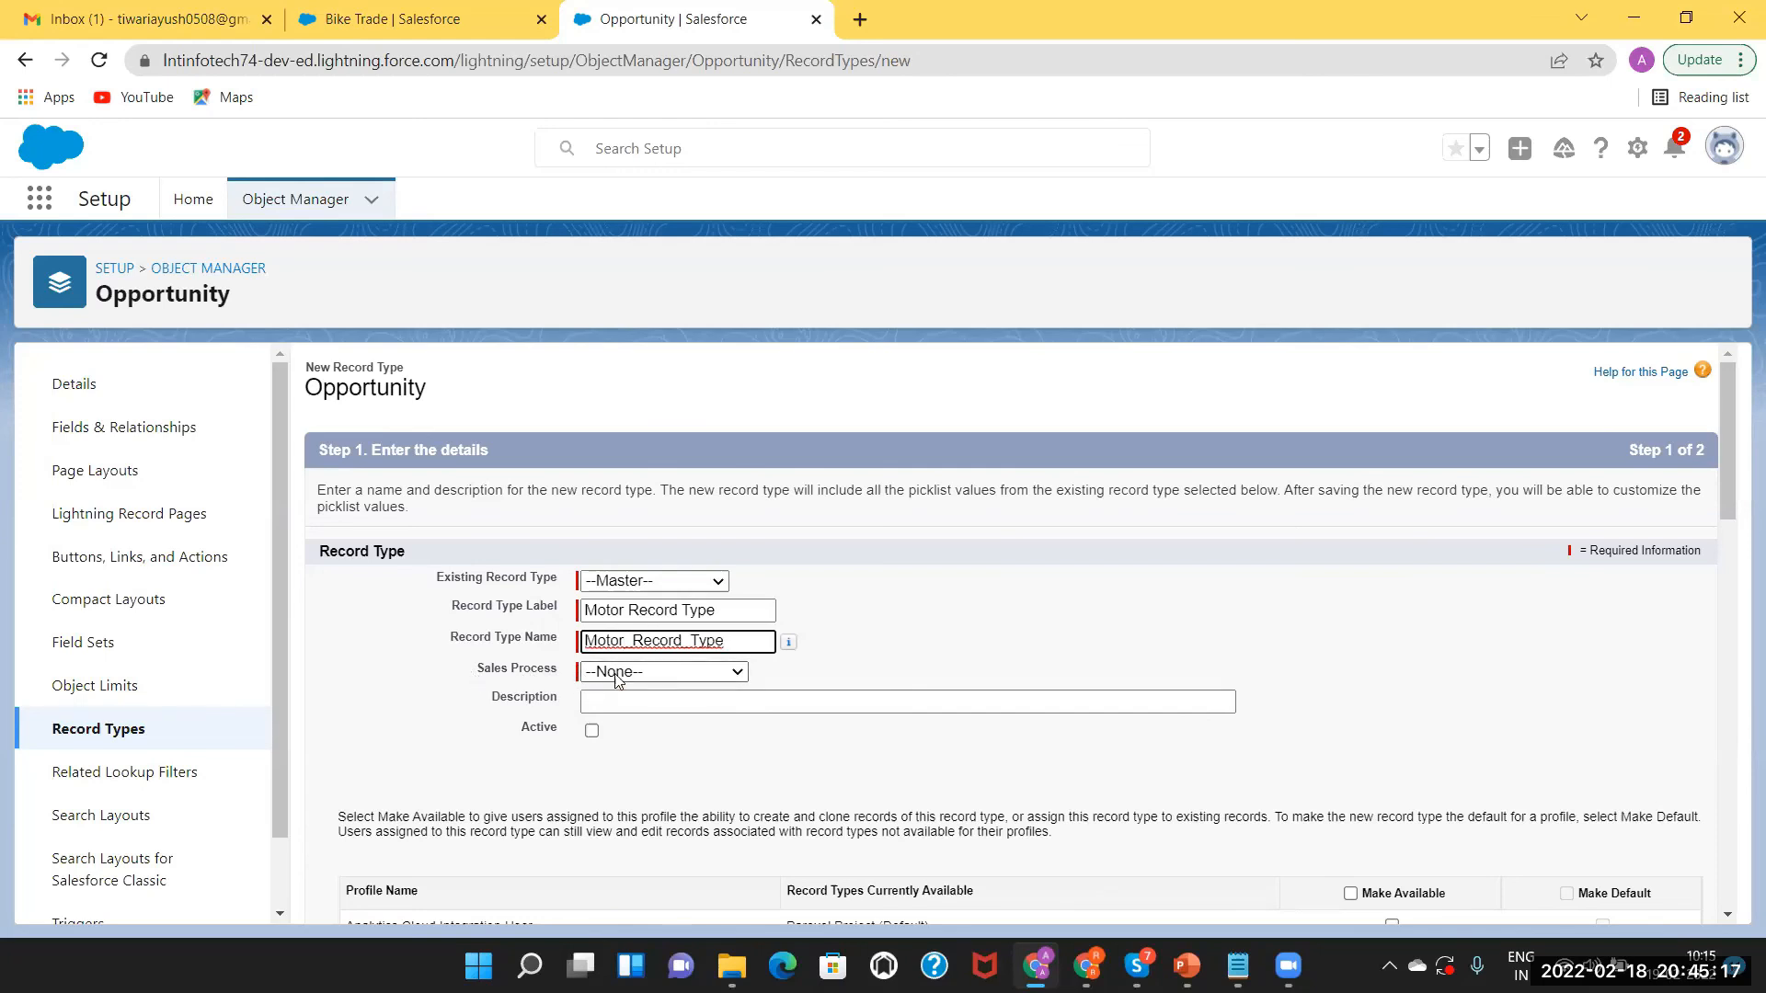
{"action": "left_click", "coordinate": [614, 674]}
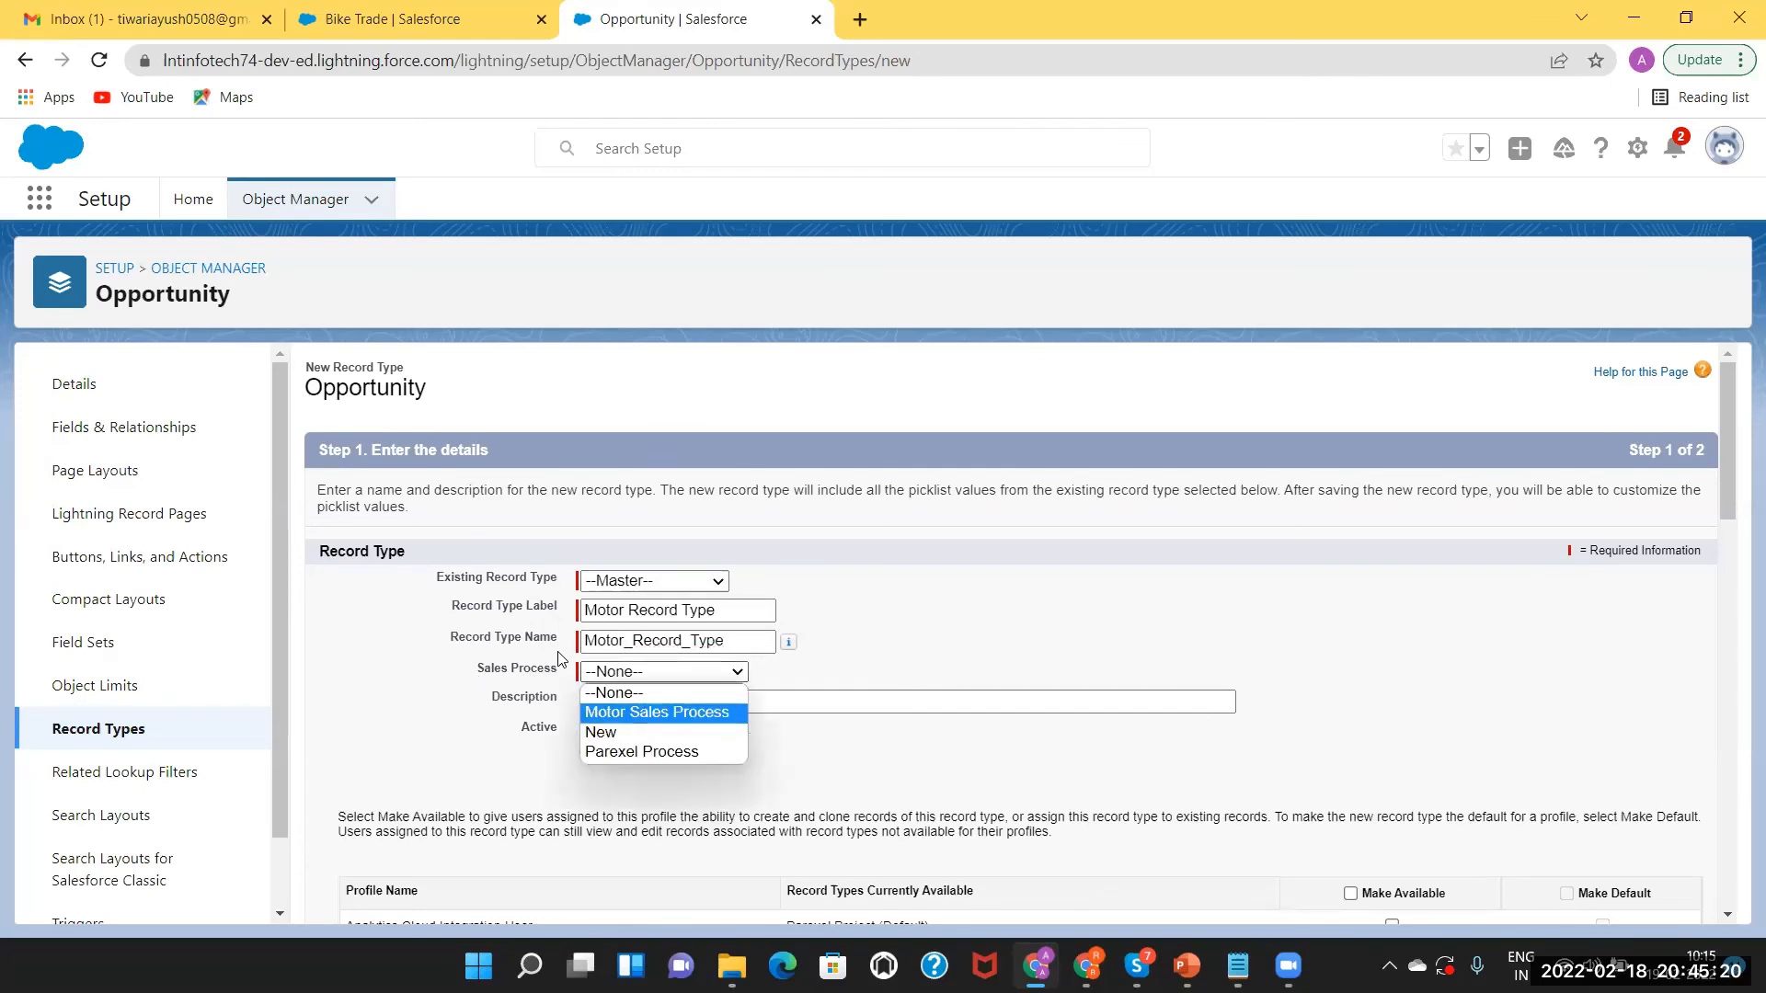
{"action": "left_click", "coordinate": [629, 712]}
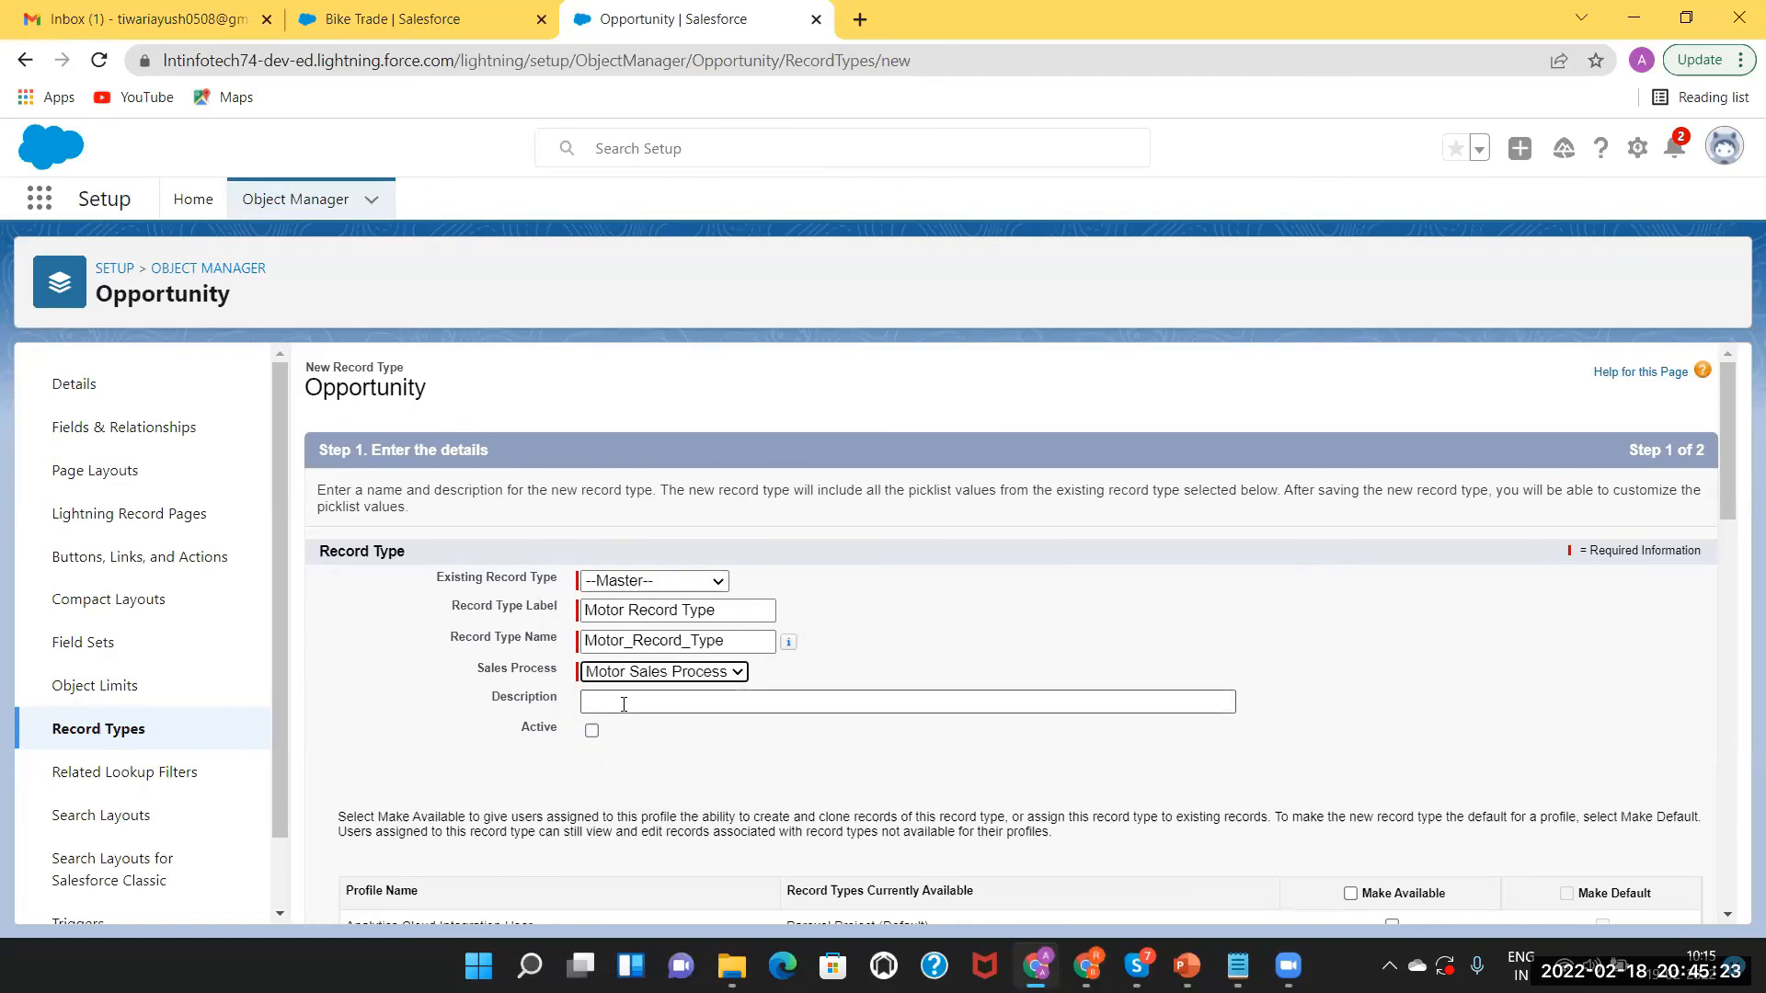
{"action": "left_click", "coordinate": [589, 731]}
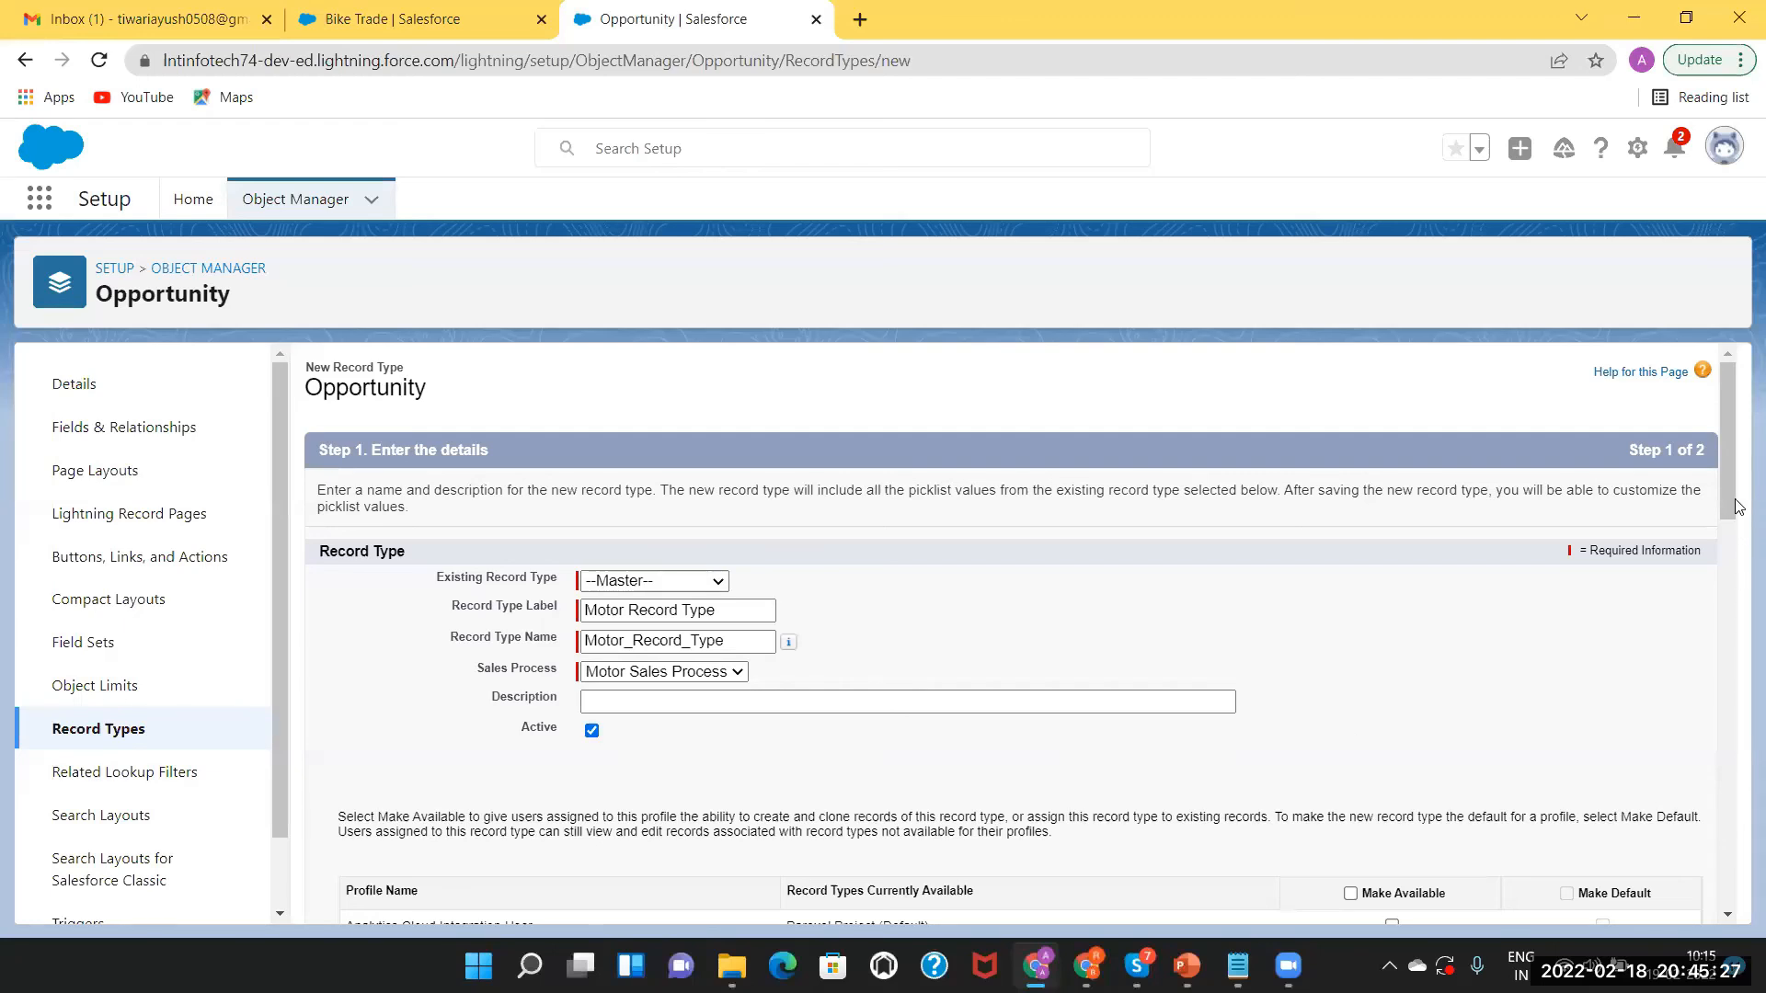
Make the record type available to Hotel Supervisor Profile and System Administrator.
{"action": "left_click_drag", "start_coordinate": [1726, 504], "coordinate": [1738, 621]}
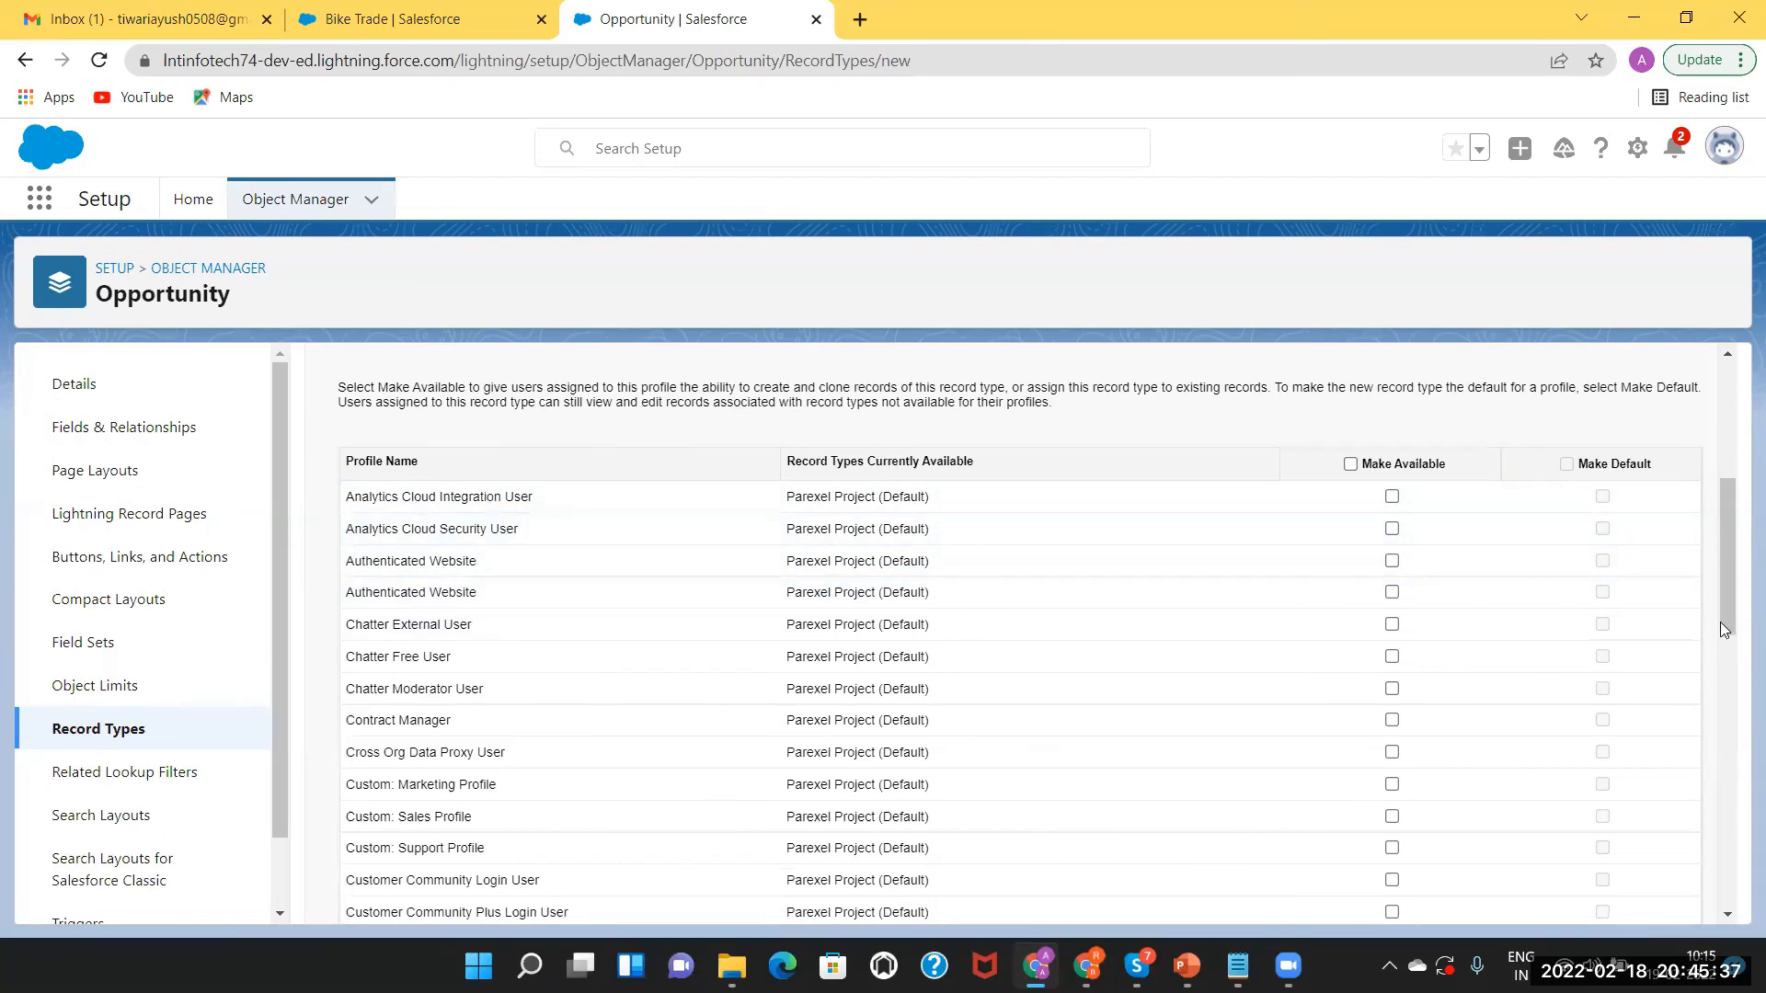
{"action": "left_click_drag", "start_coordinate": [1734, 612], "coordinate": [1738, 845]}
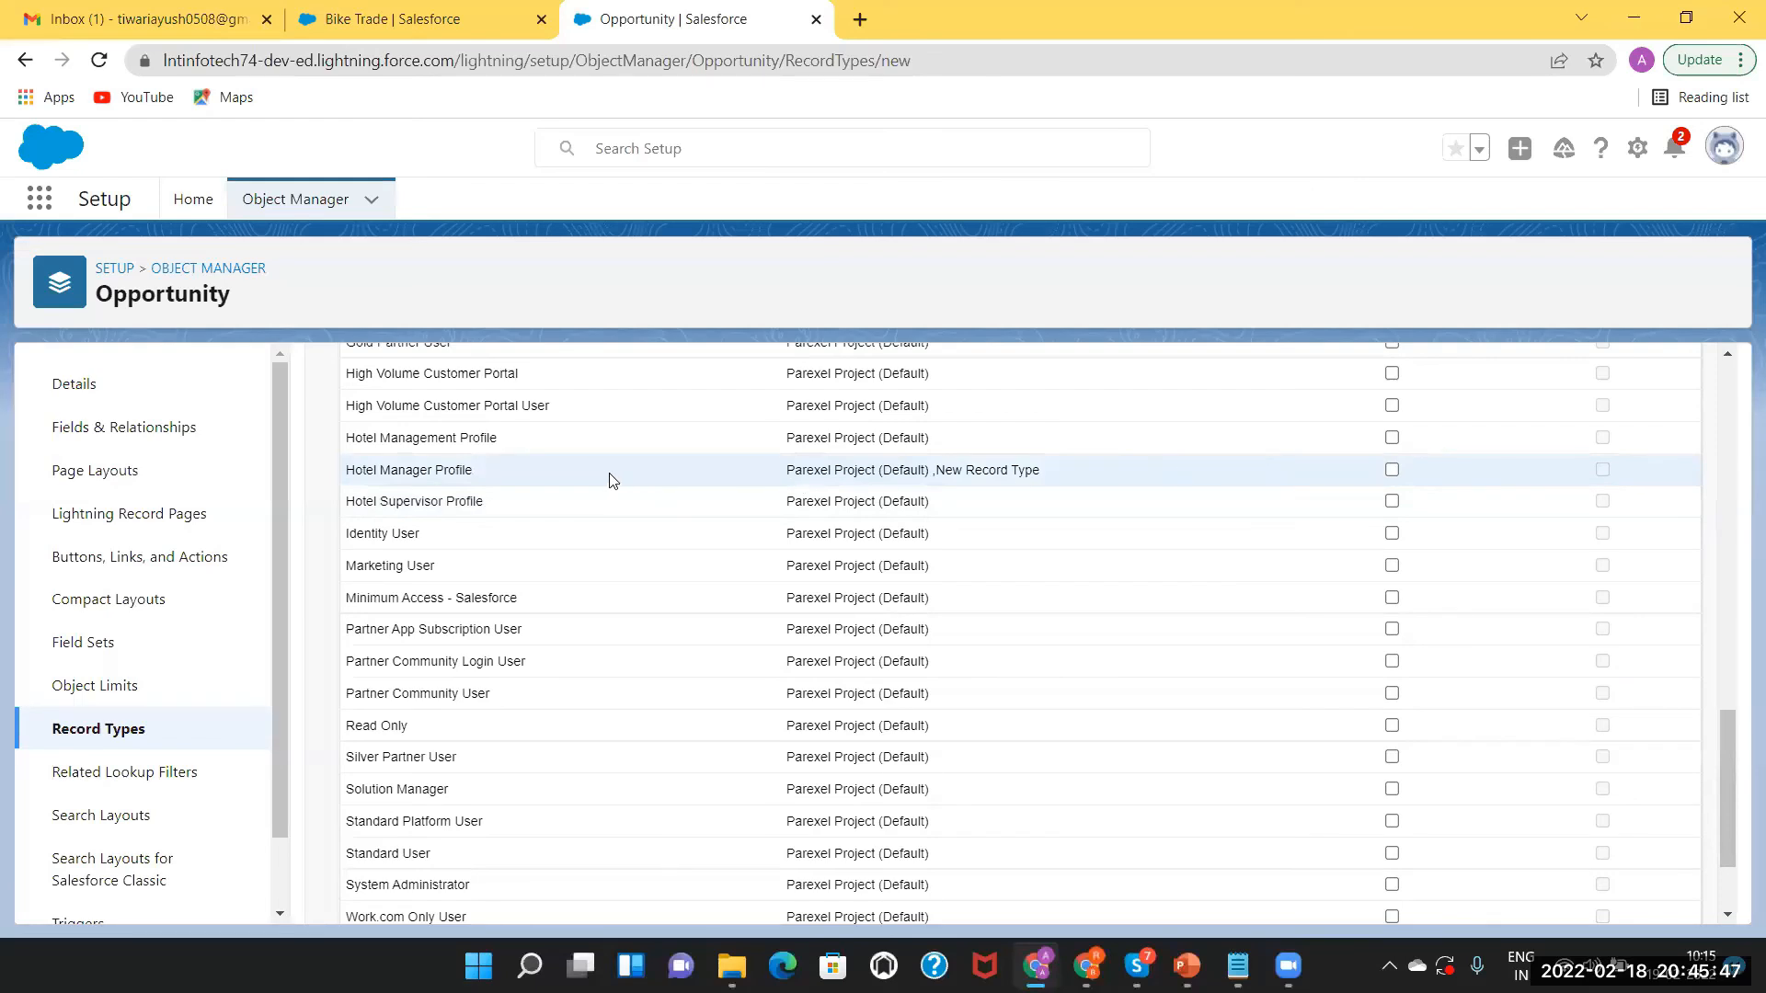
{"action": "left_click", "coordinate": [1391, 470]}
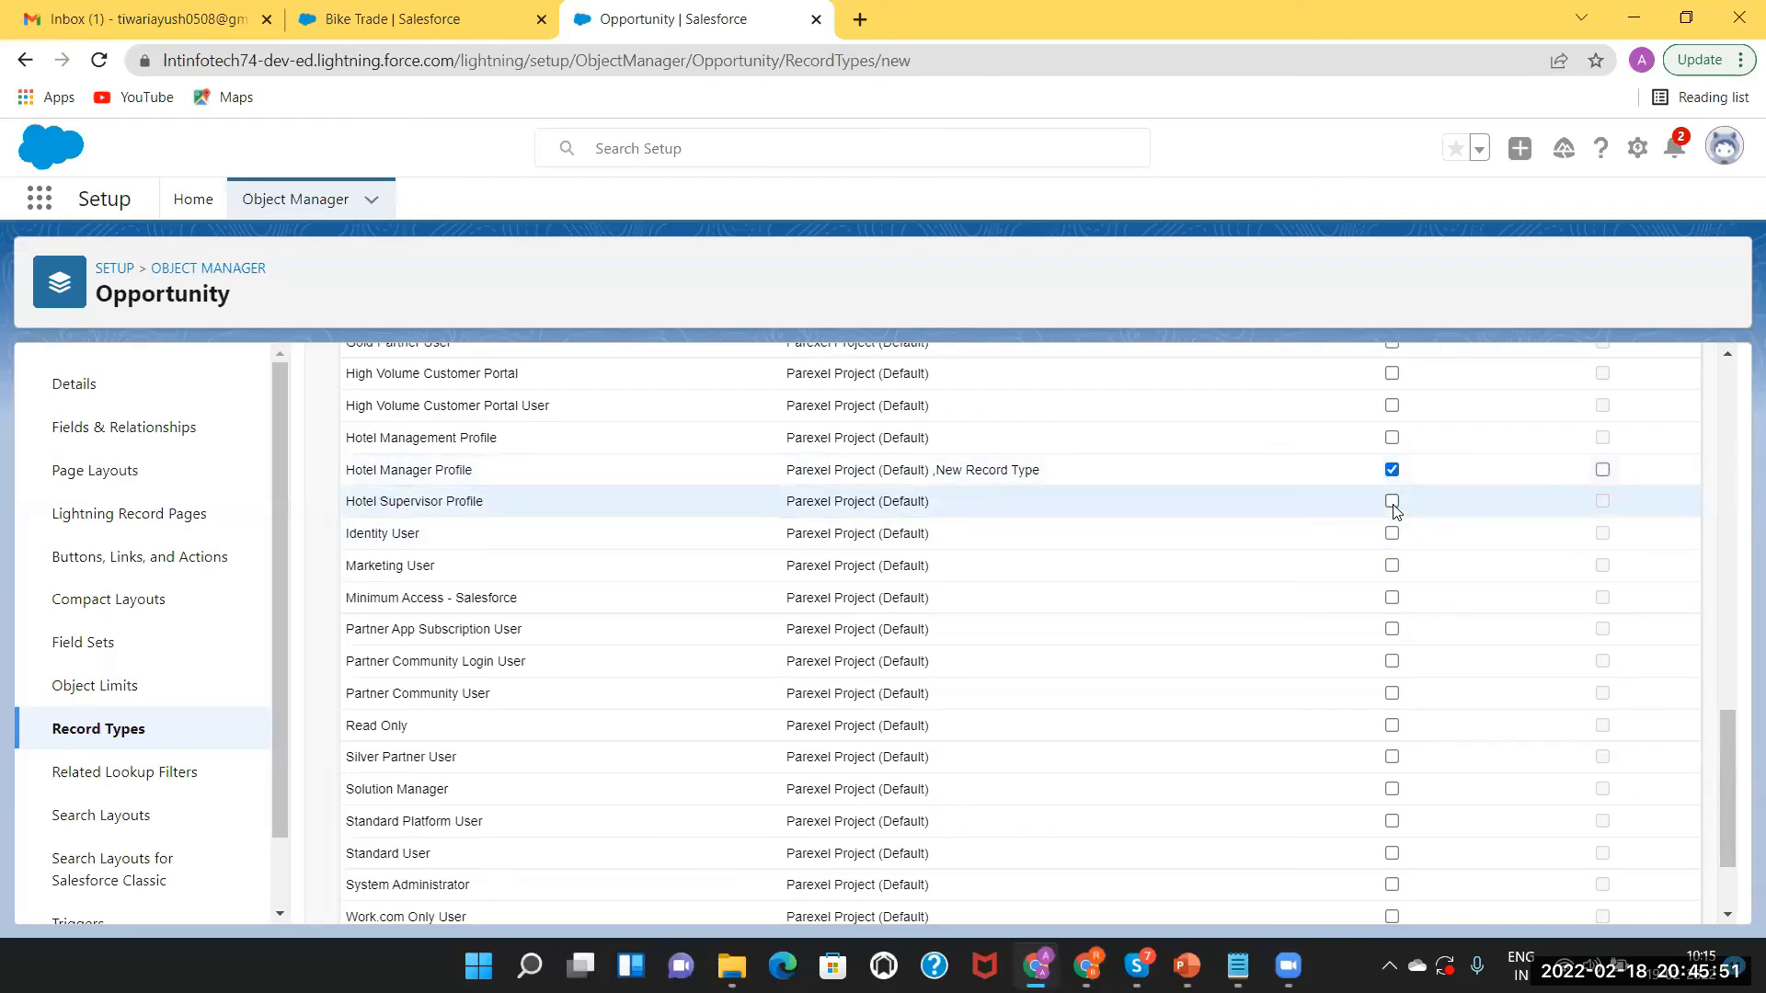
{"action": "left_click", "coordinate": [1392, 503]}
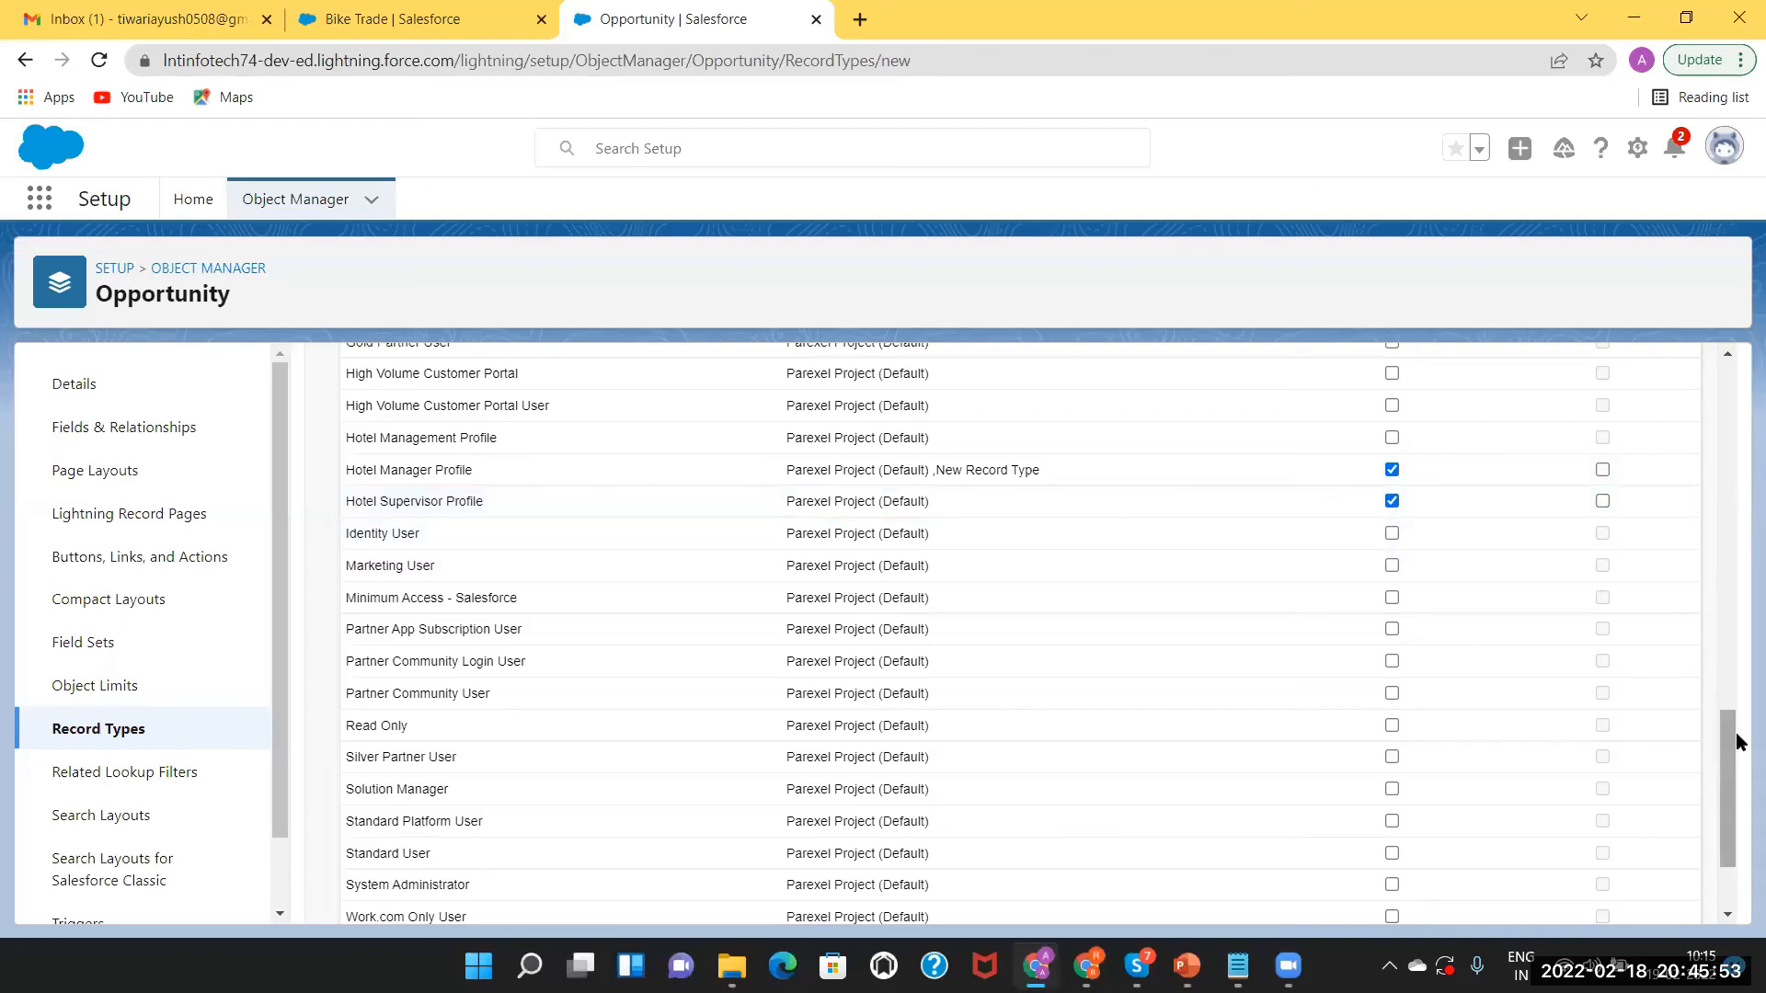
{"action": "scroll", "coordinate": [1736, 745], "scroll_direction": "down", "scroll_amount": 2}
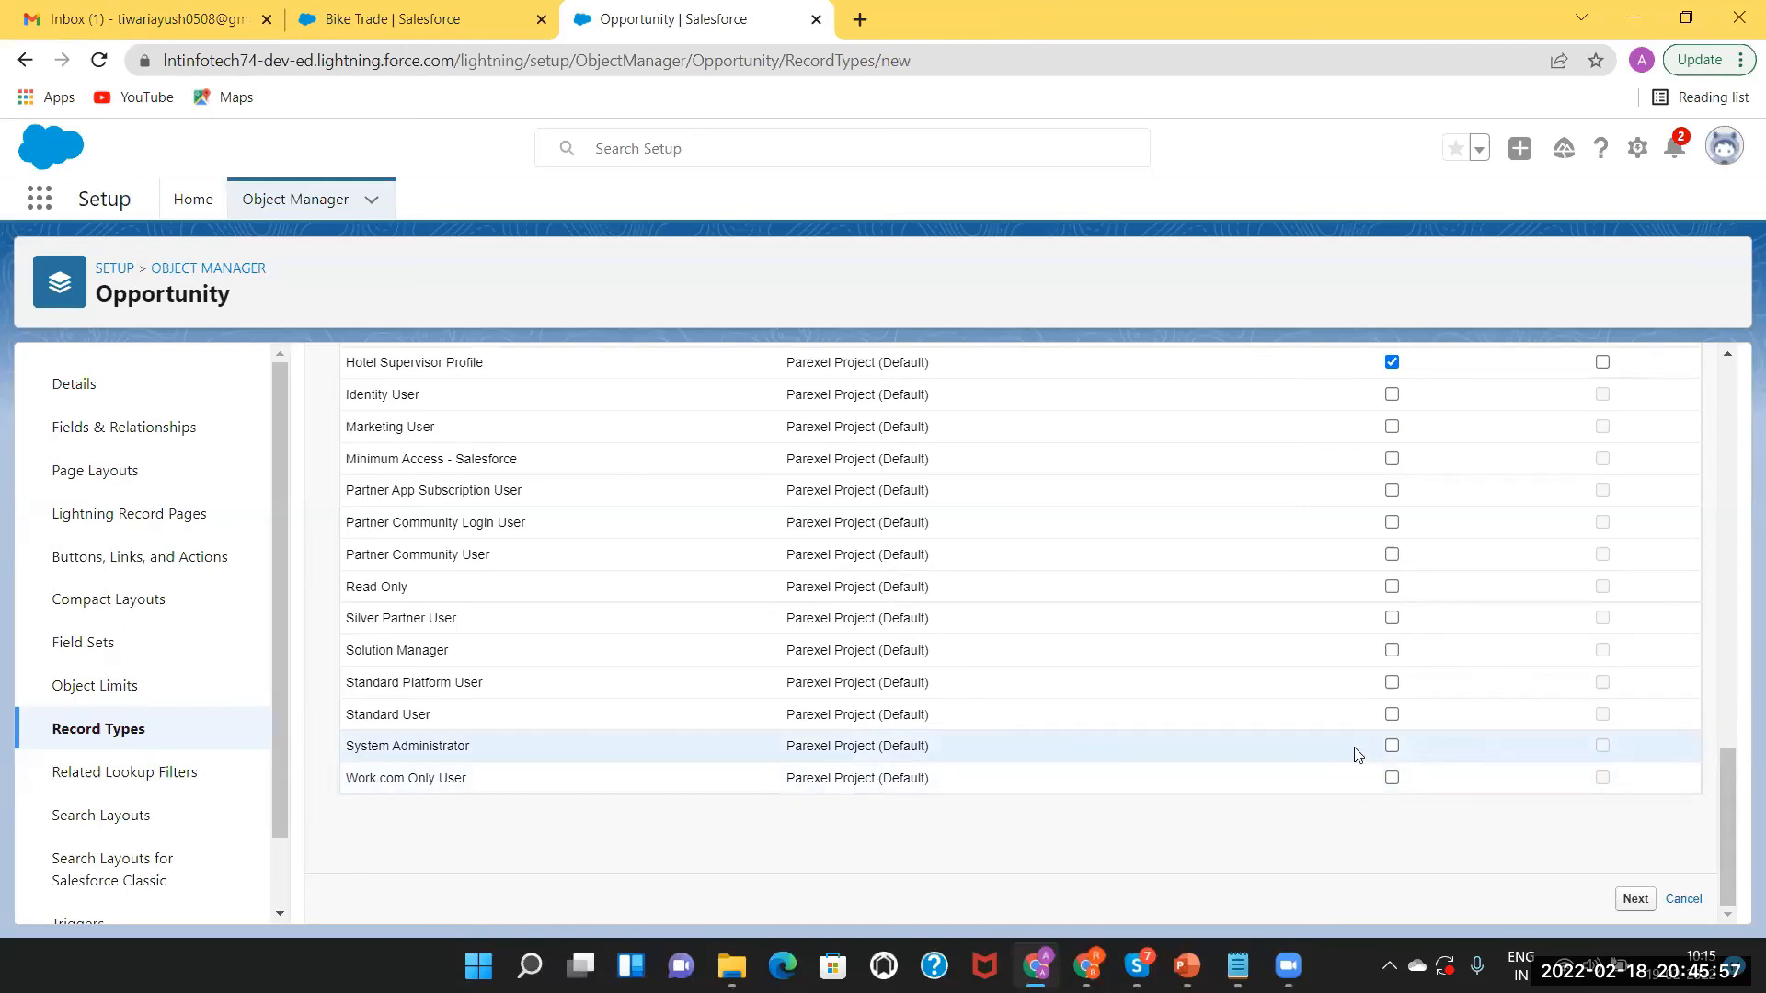
{"action": "left_click", "coordinate": [1394, 747]}
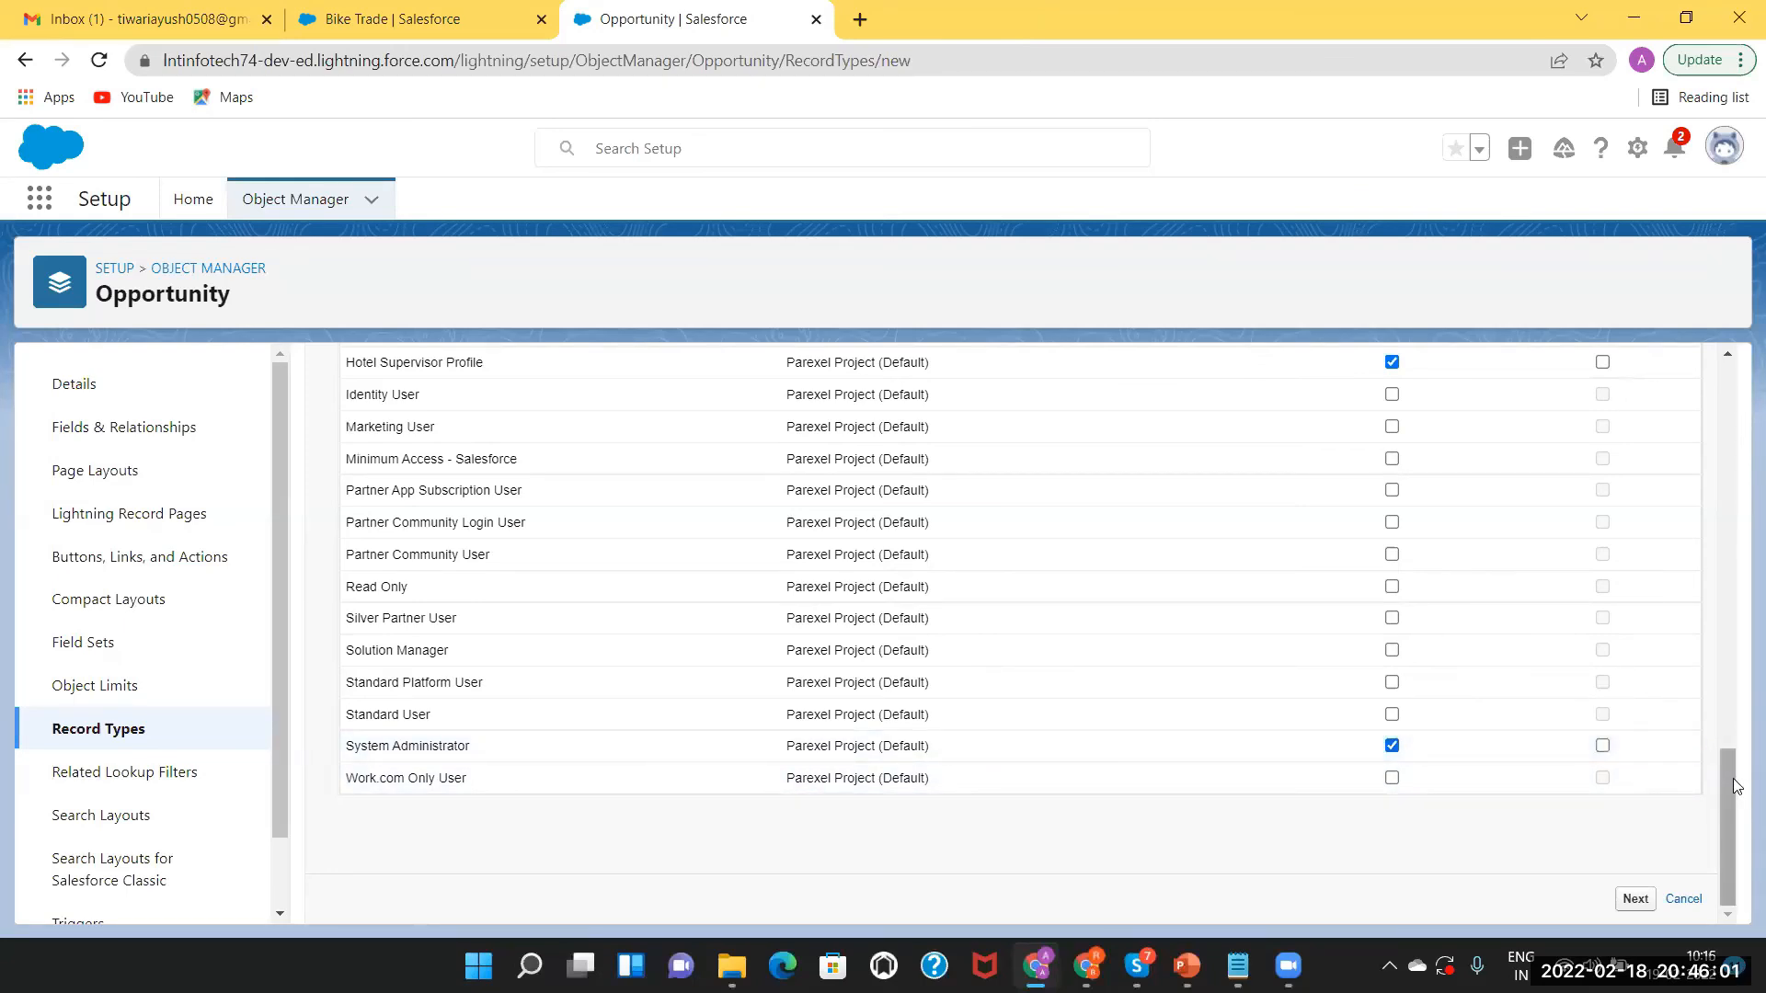
{"action": "scroll", "coordinate": [1711, 678], "scroll_direction": "up", "scroll_amount": 2}
{"action": "scroll", "coordinate": [1710, 678], "scroll_direction": "up", "scroll_amount": 10}
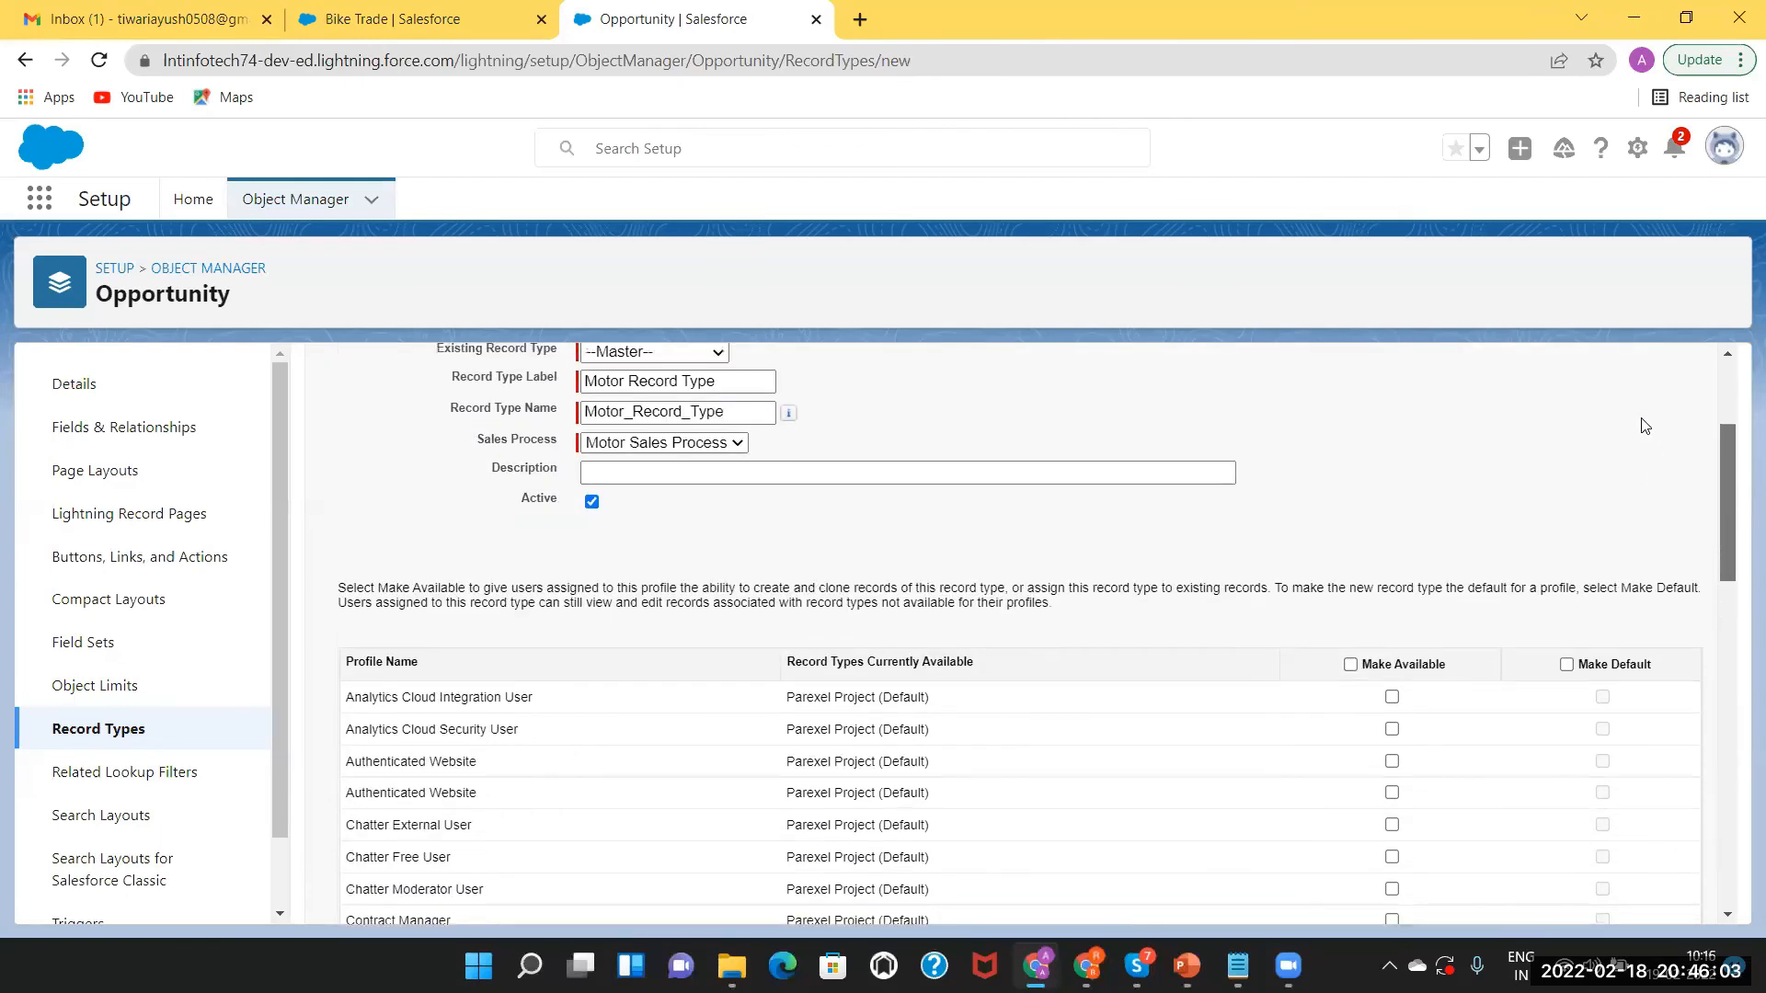
{"action": "scroll", "coordinate": [1645, 424], "scroll_direction": "up", "scroll_amount": 3}
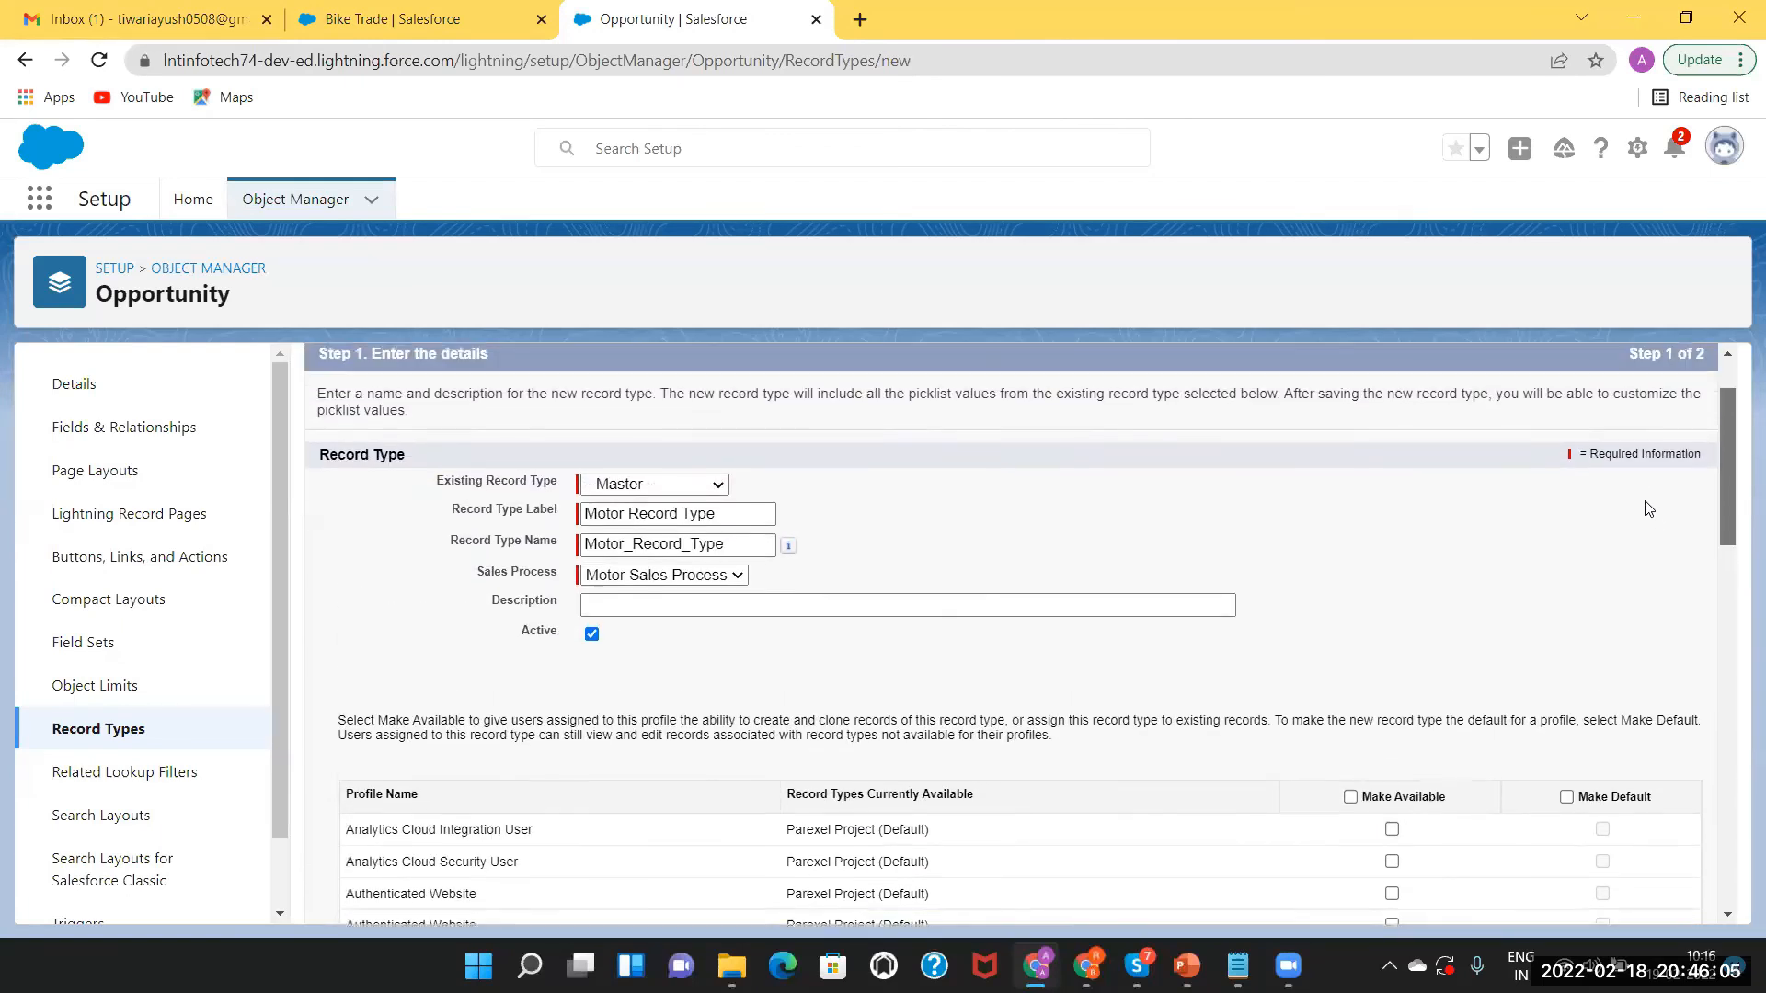
{"action": "scroll", "coordinate": [1643, 451], "scroll_direction": "down", "scroll_amount": 5}
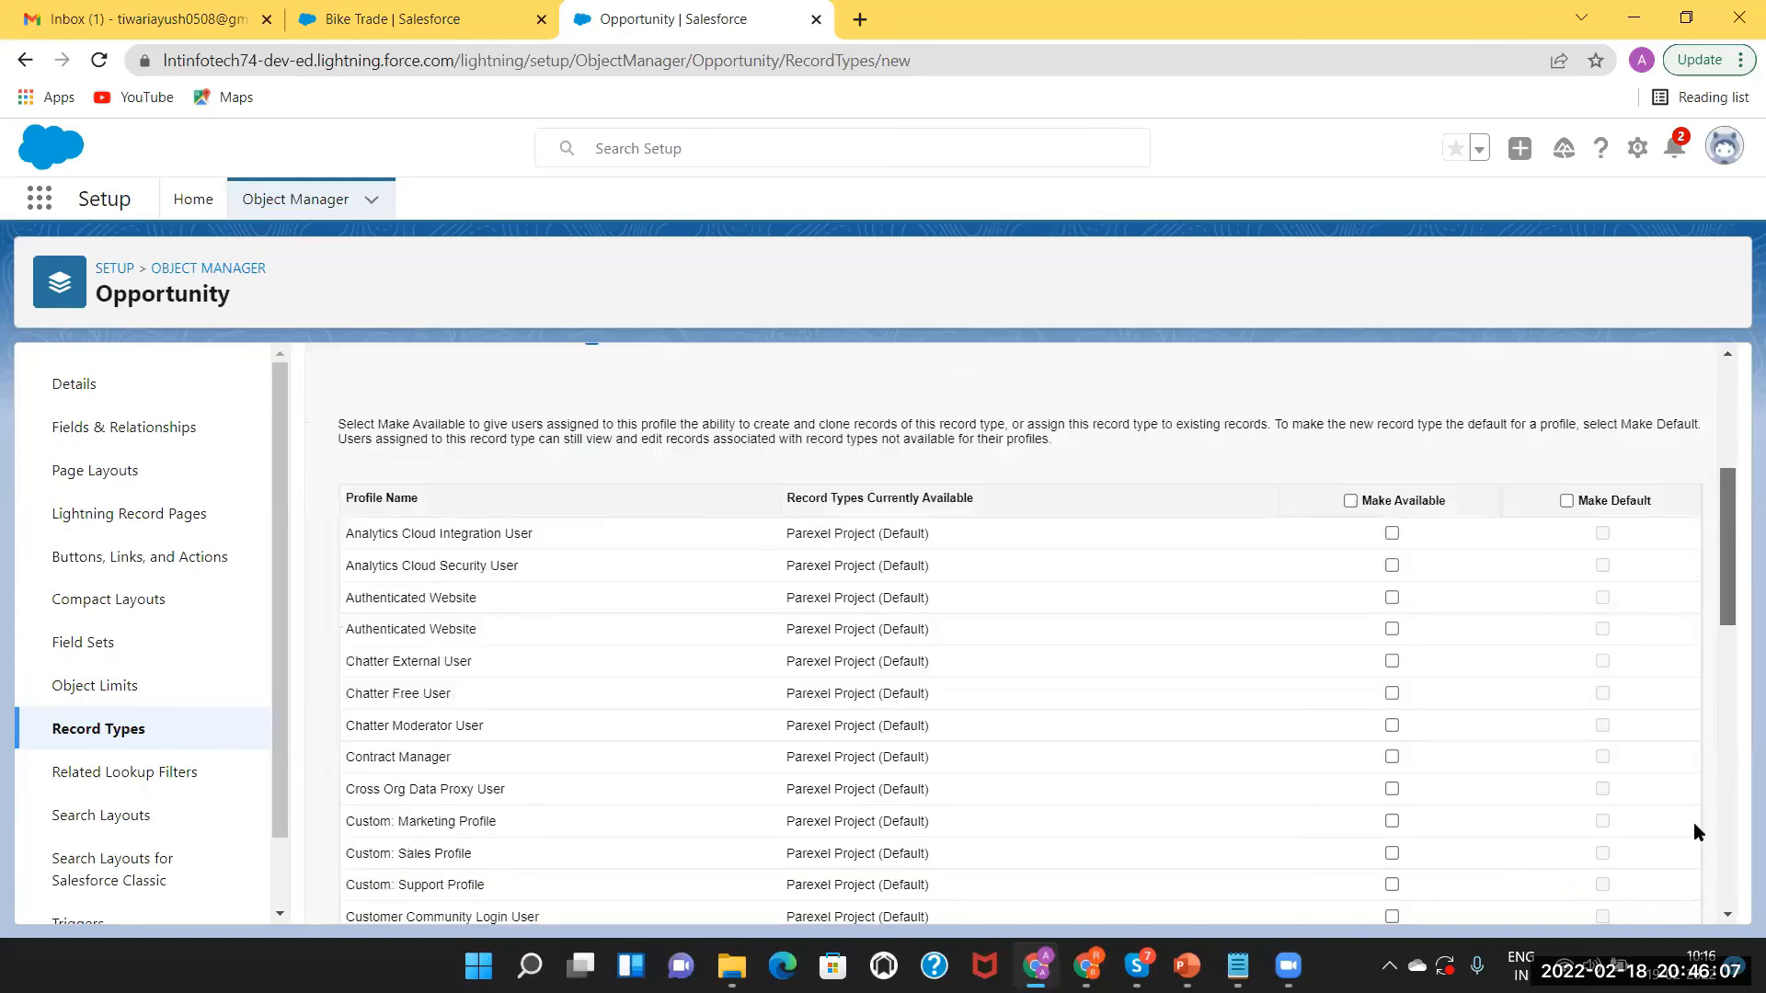
{"action": "scroll", "coordinate": [1699, 853], "scroll_direction": "up", "scroll_amount": 5}
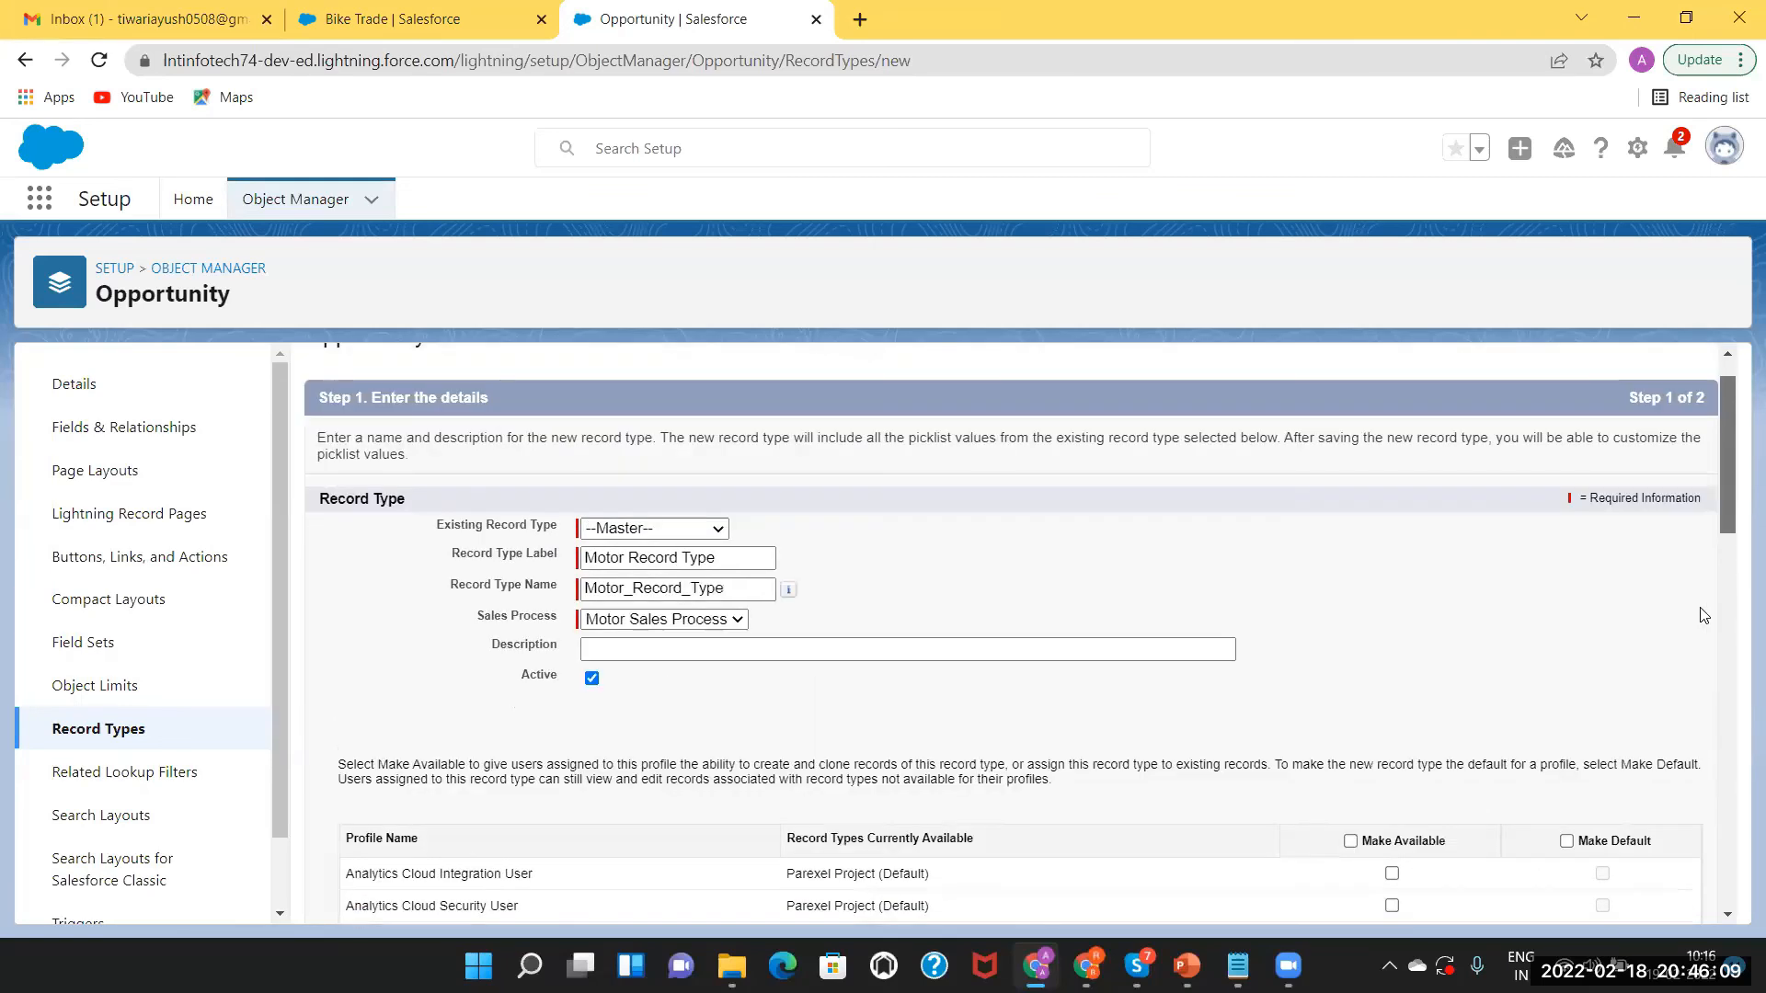
{"action": "scroll", "coordinate": [1683, 512], "scroll_direction": "down", "scroll_amount": 10}
{"action": "scroll", "coordinate": [1387, 564], "scroll_direction": "up", "scroll_amount": 9}
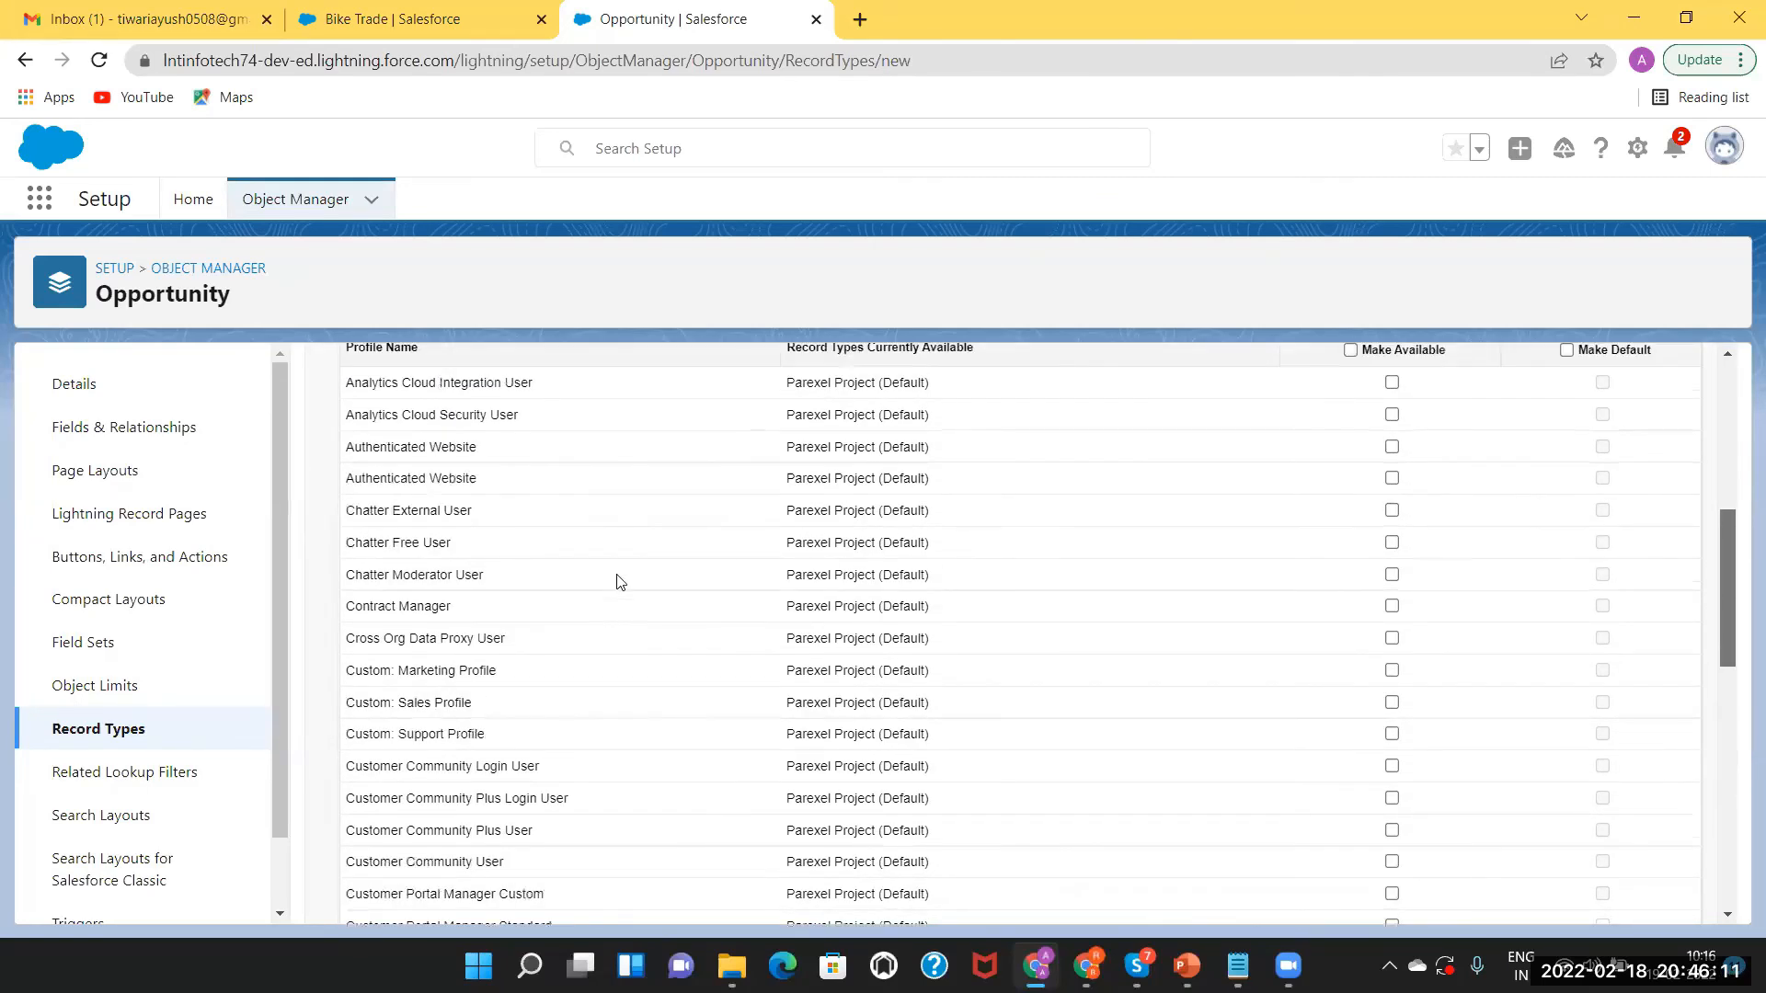
{"action": "scroll", "coordinate": [1723, 515], "scroll_direction": "up", "scroll_amount": 1}
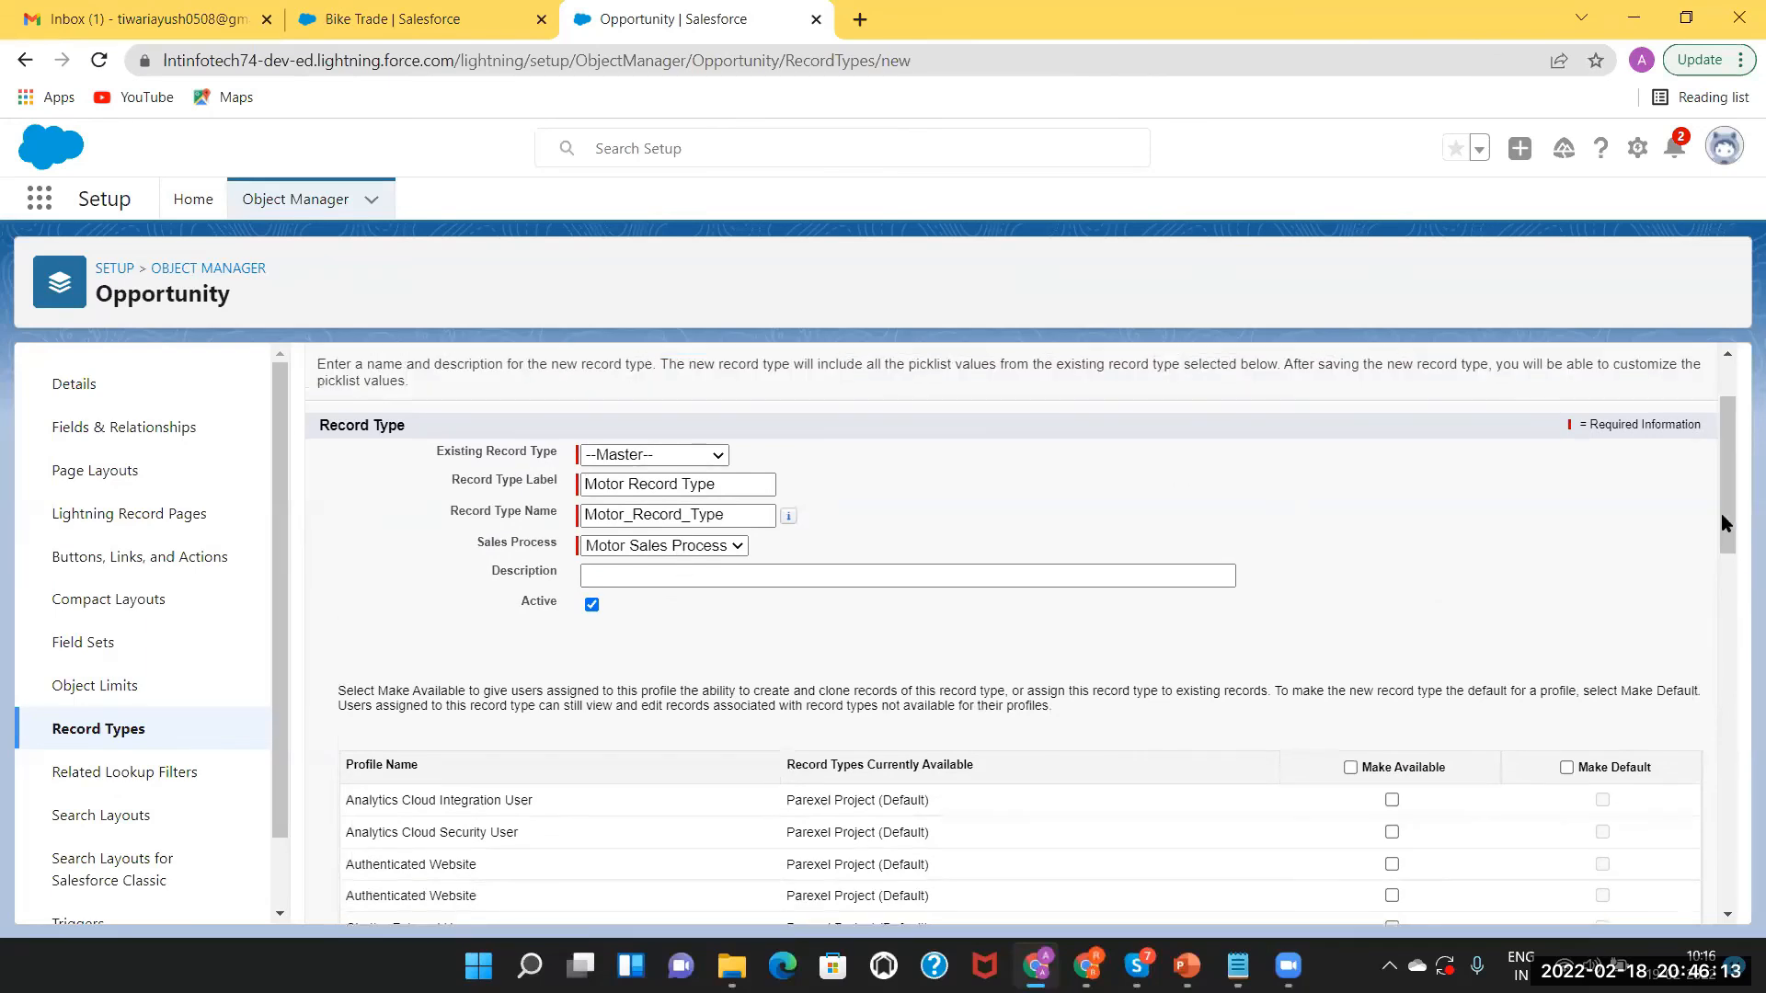
{"action": "scroll", "coordinate": [1723, 524], "scroll_direction": "down", "scroll_amount": 2}
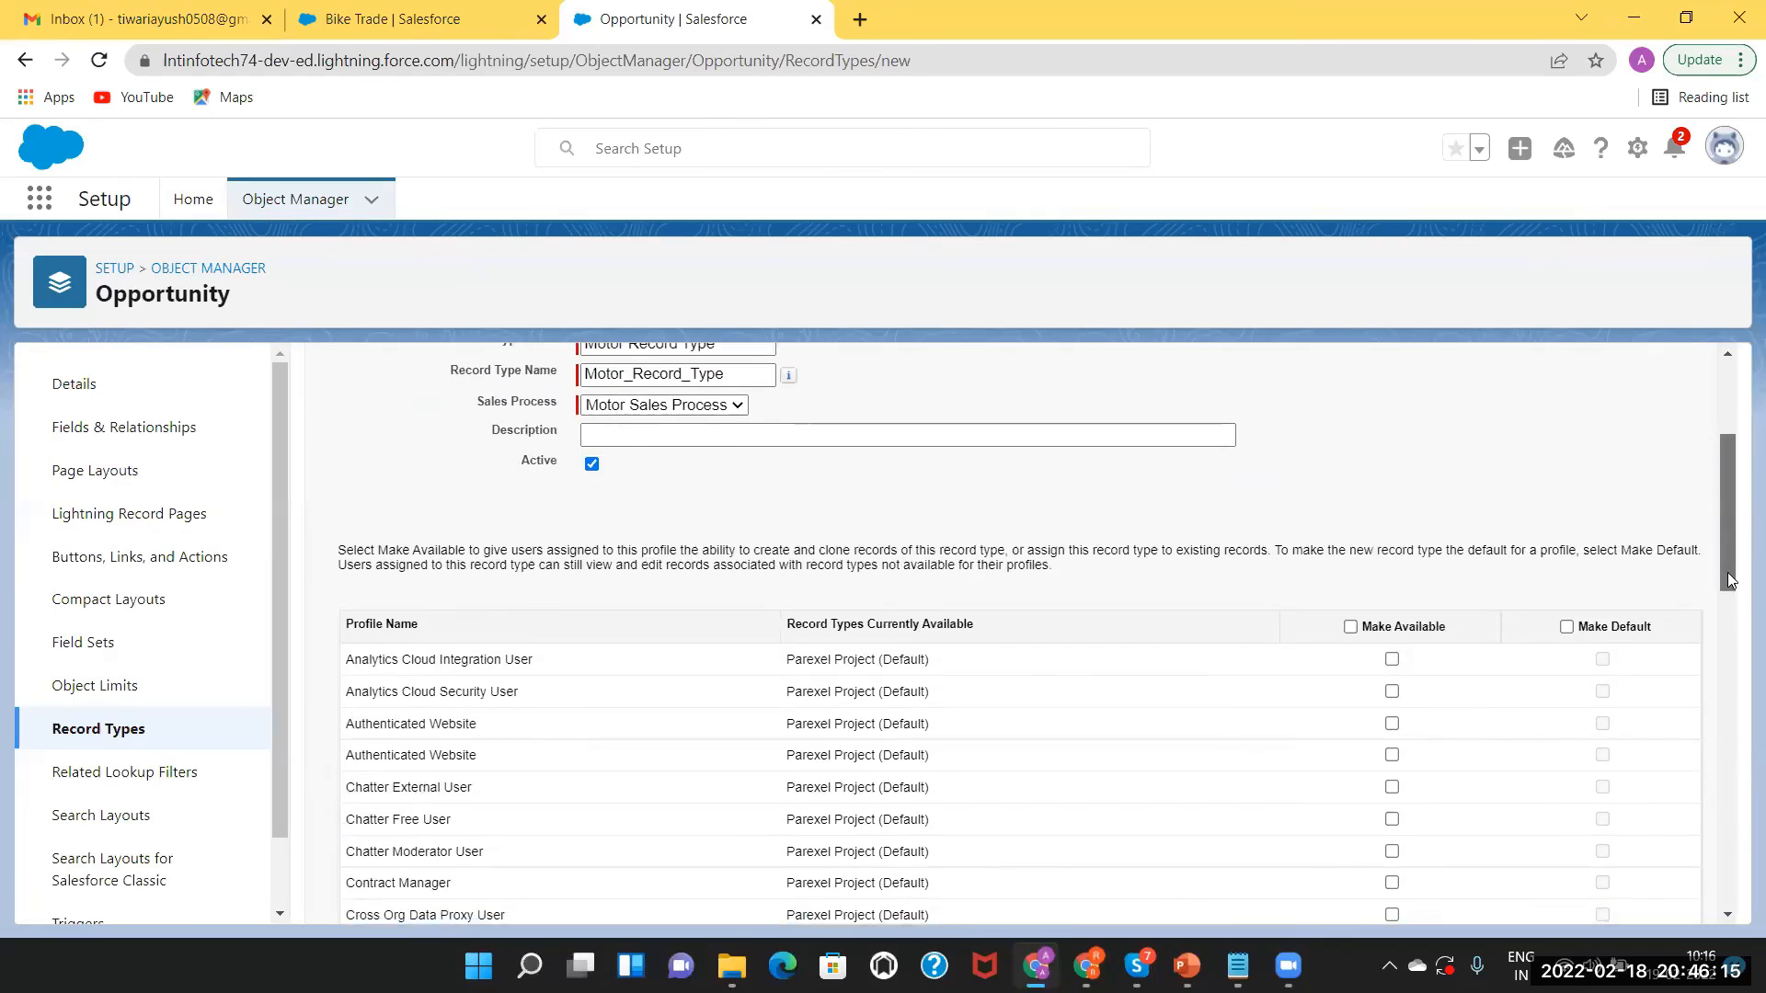
{"action": "scroll", "coordinate": [1732, 660], "scroll_direction": "down", "scroll_amount": 7}
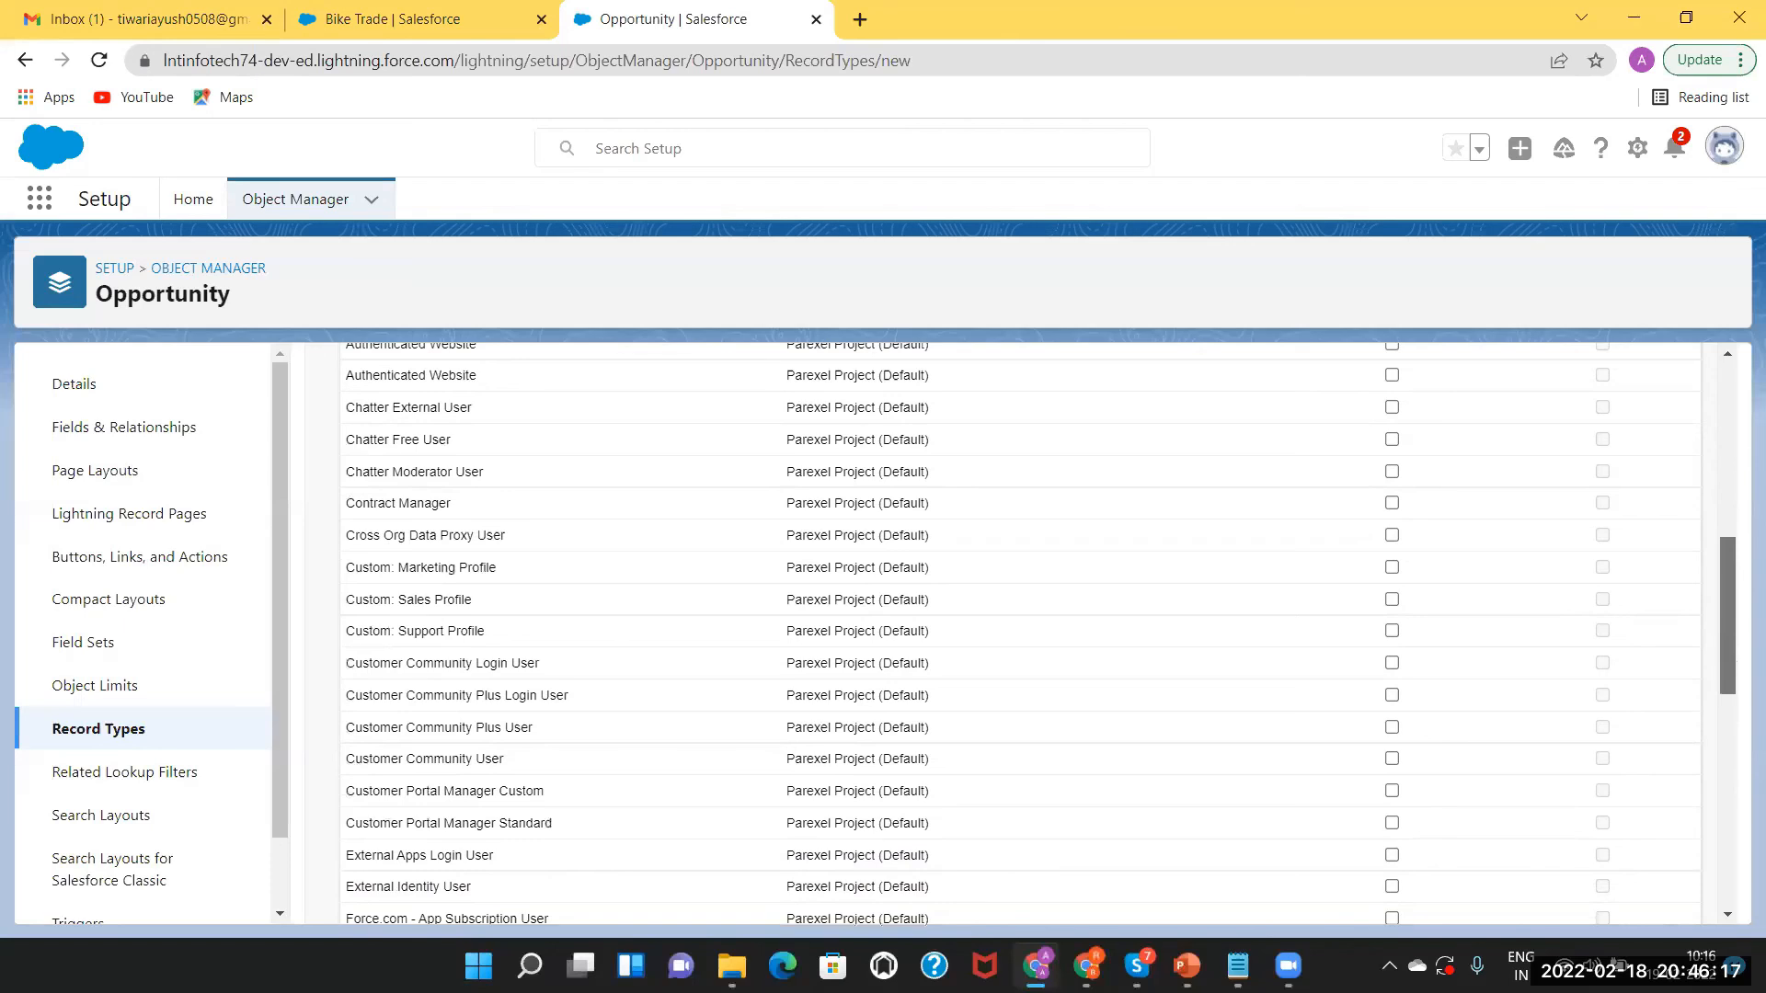
{"action": "scroll", "coordinate": [1727, 661], "scroll_direction": "down", "scroll_amount": 9}
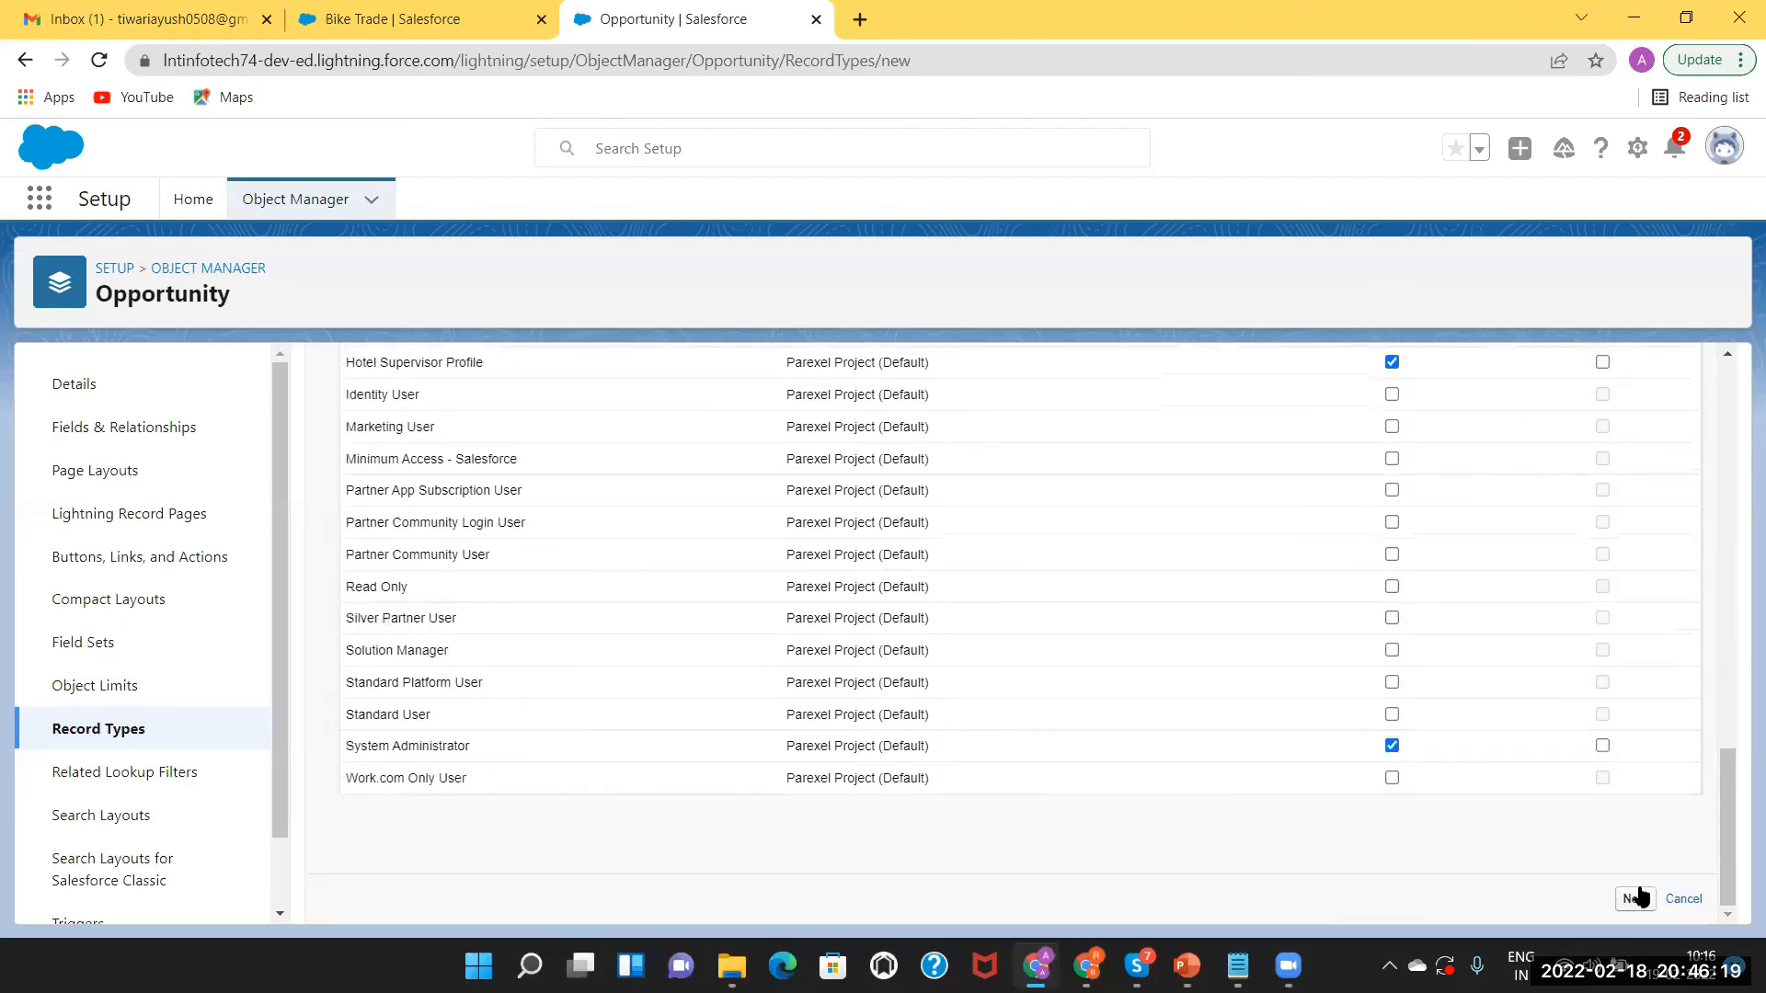
Move to layout assignment and apply Opportunity Layout to all profiles.
{"action": "left_click", "coordinate": [1637, 899]}
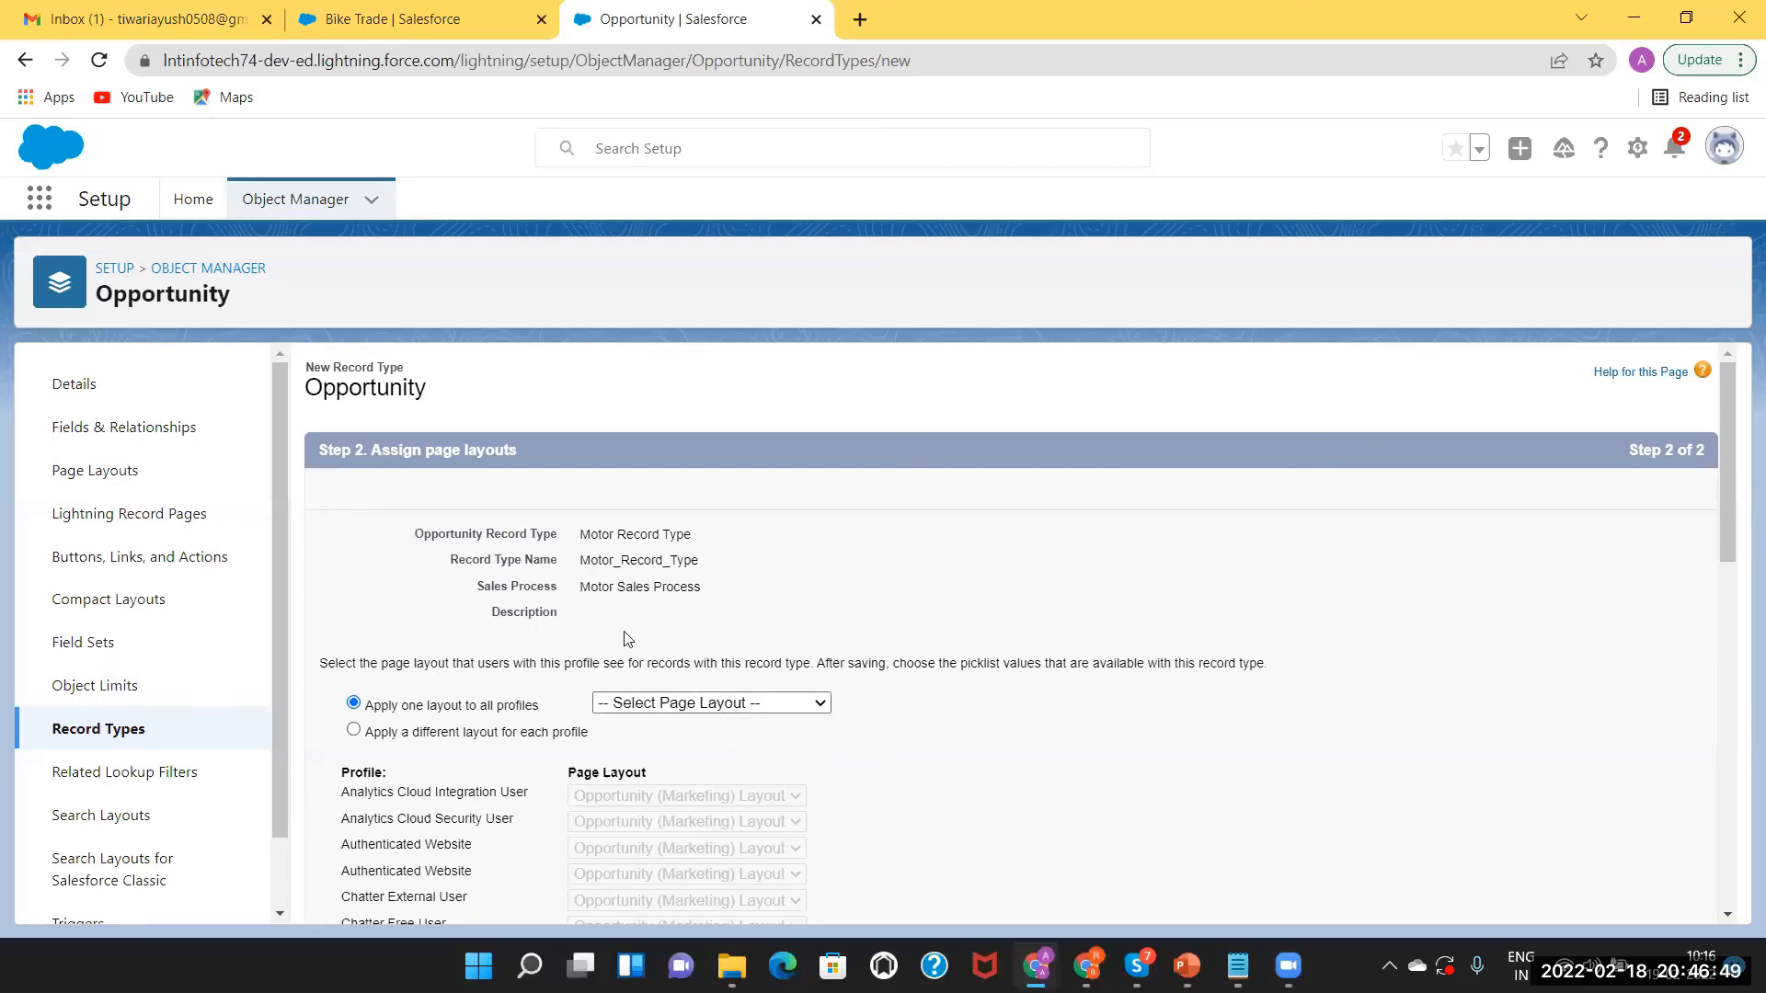
{"action": "left_click", "coordinate": [687, 710]}
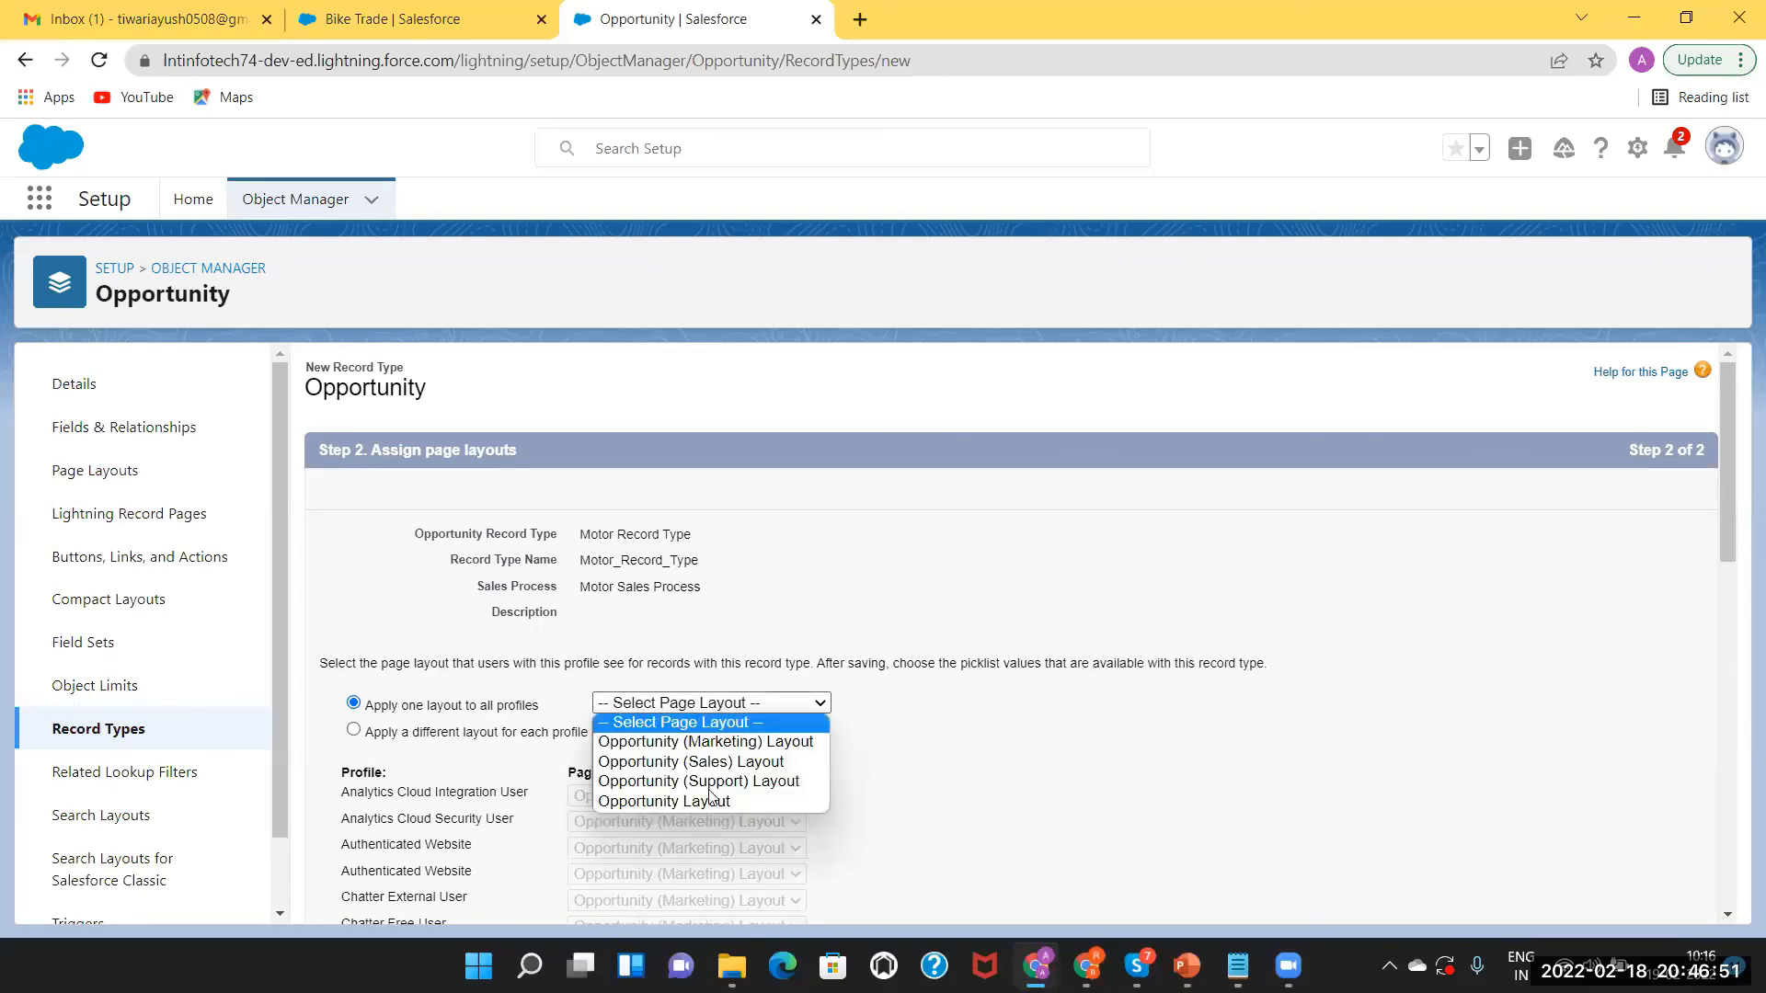
{"action": "left_click", "coordinate": [711, 804]}
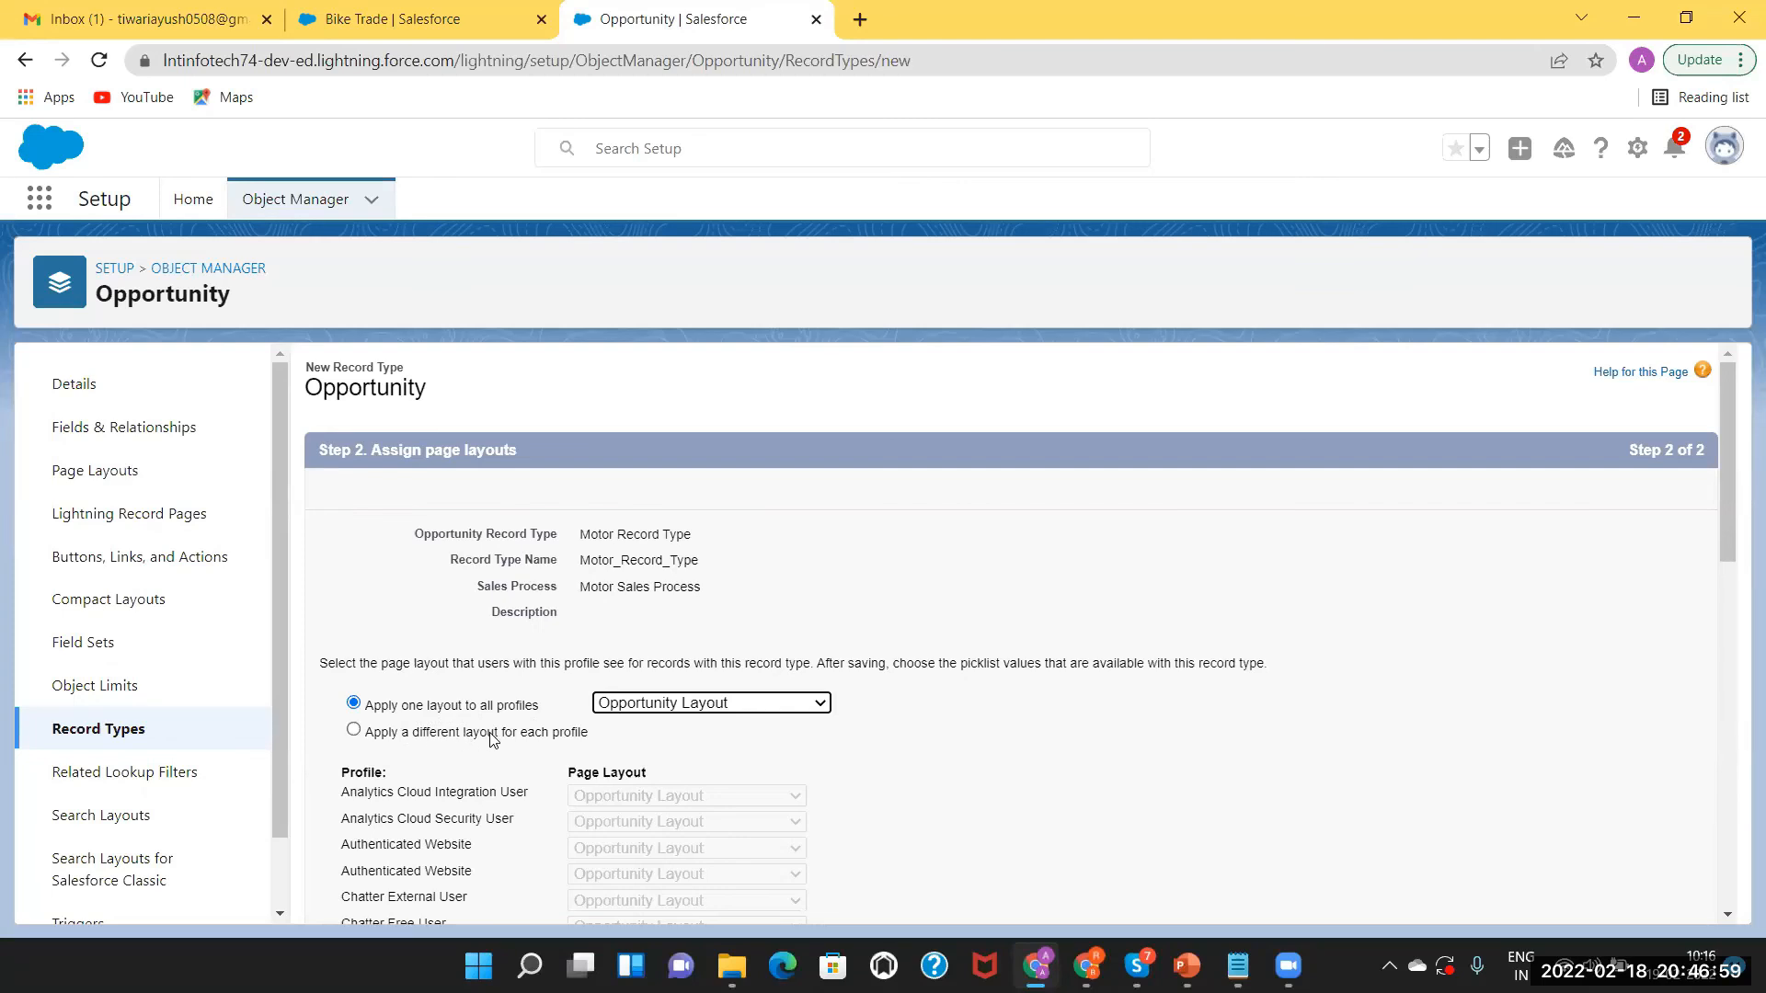
Try per-profile layouts, giving Gold Partner User the Opportunity (Marketing) Layout.
{"action": "left_click", "coordinate": [354, 731]}
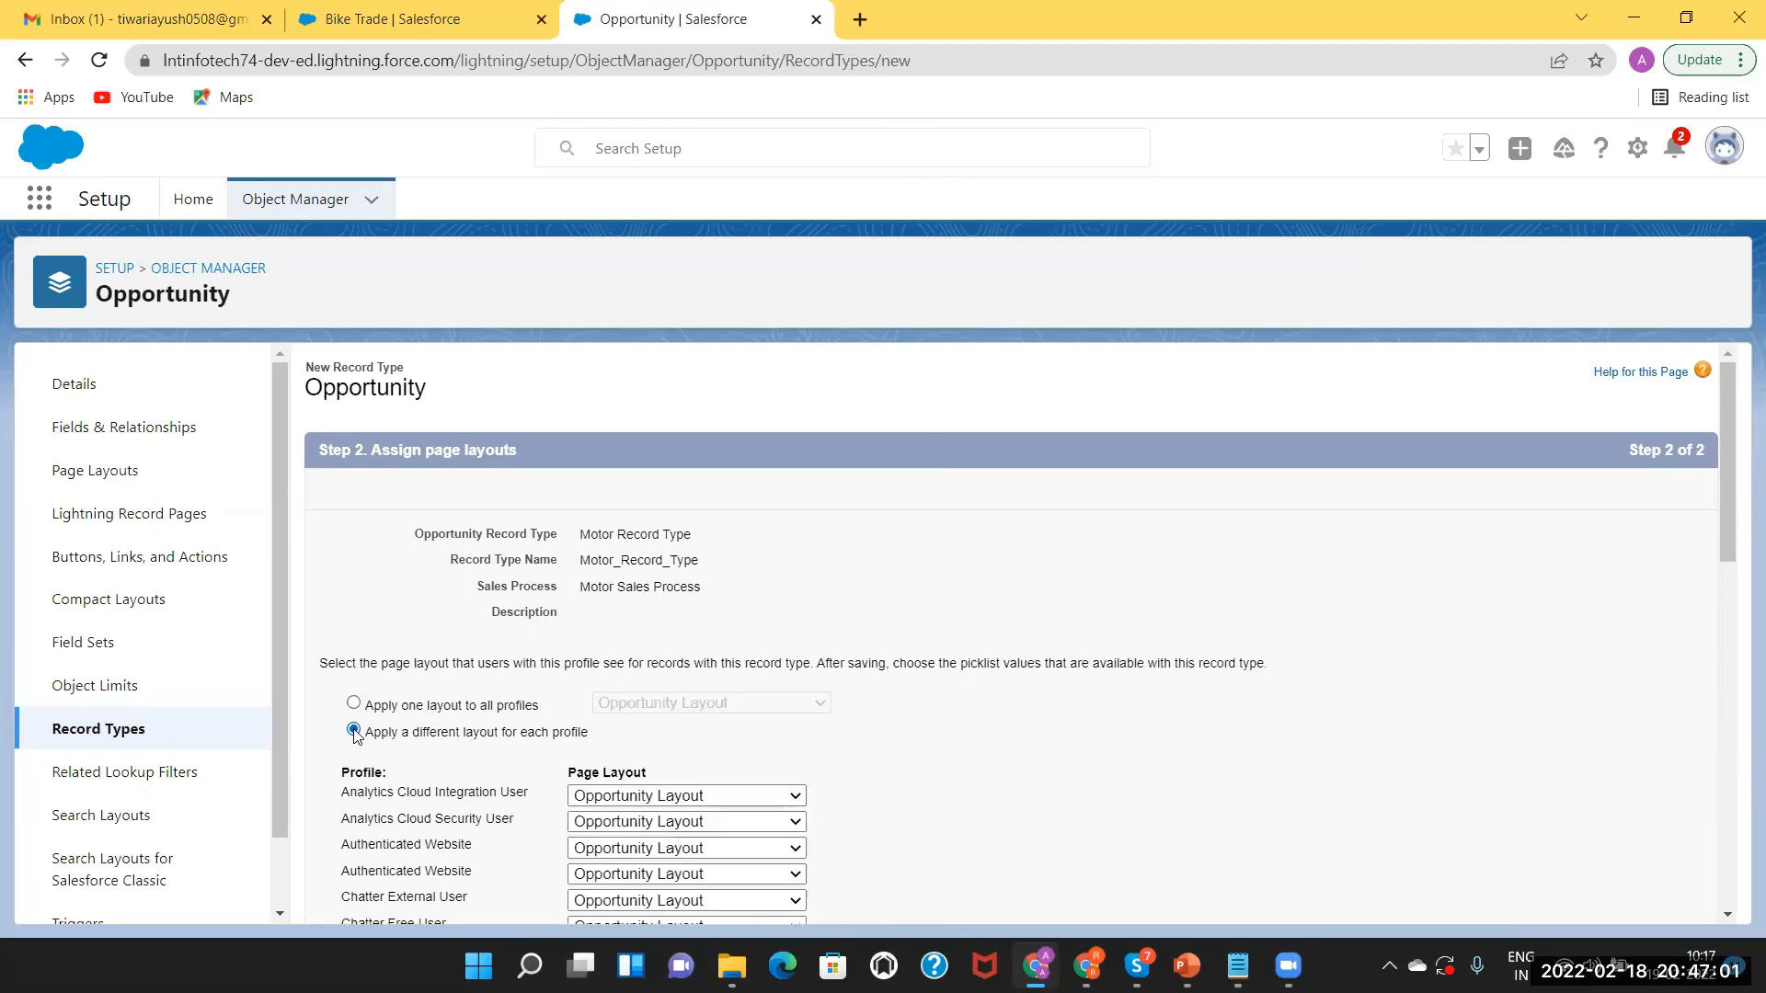
{"action": "left_click_drag", "start_coordinate": [1729, 480], "coordinate": [1089, 664]}
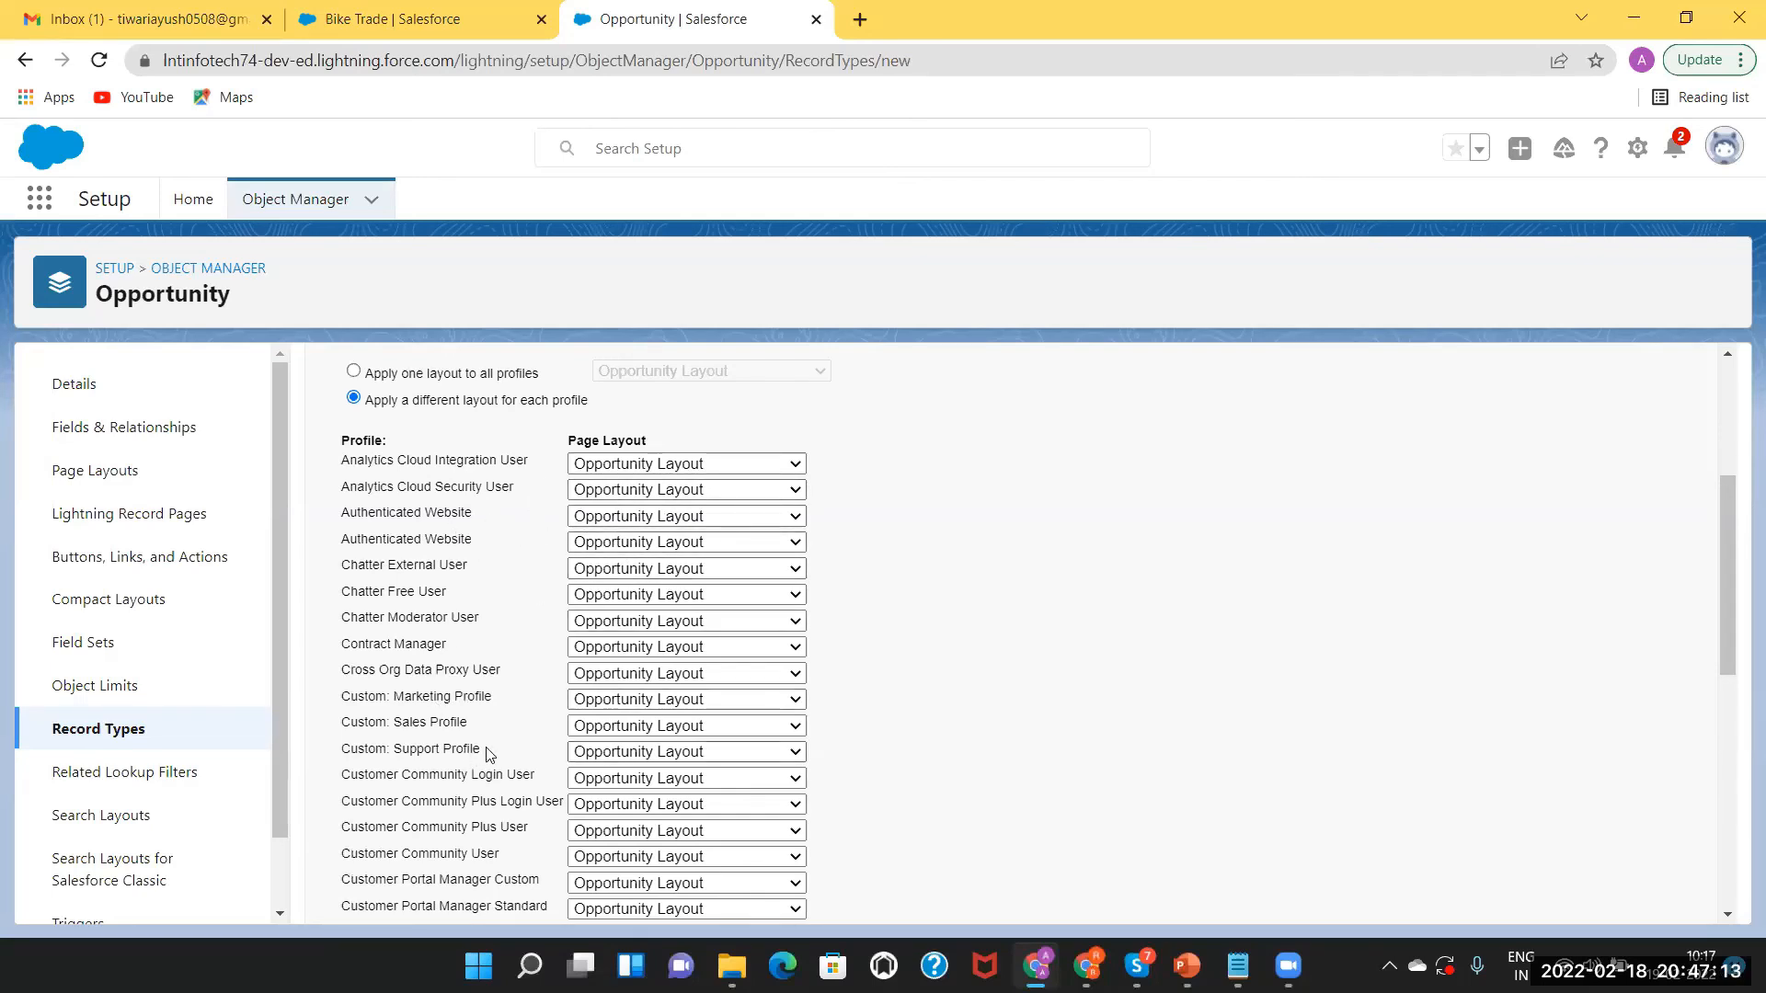
{"action": "left_click_drag", "start_coordinate": [1735, 515], "coordinate": [1718, 738]}
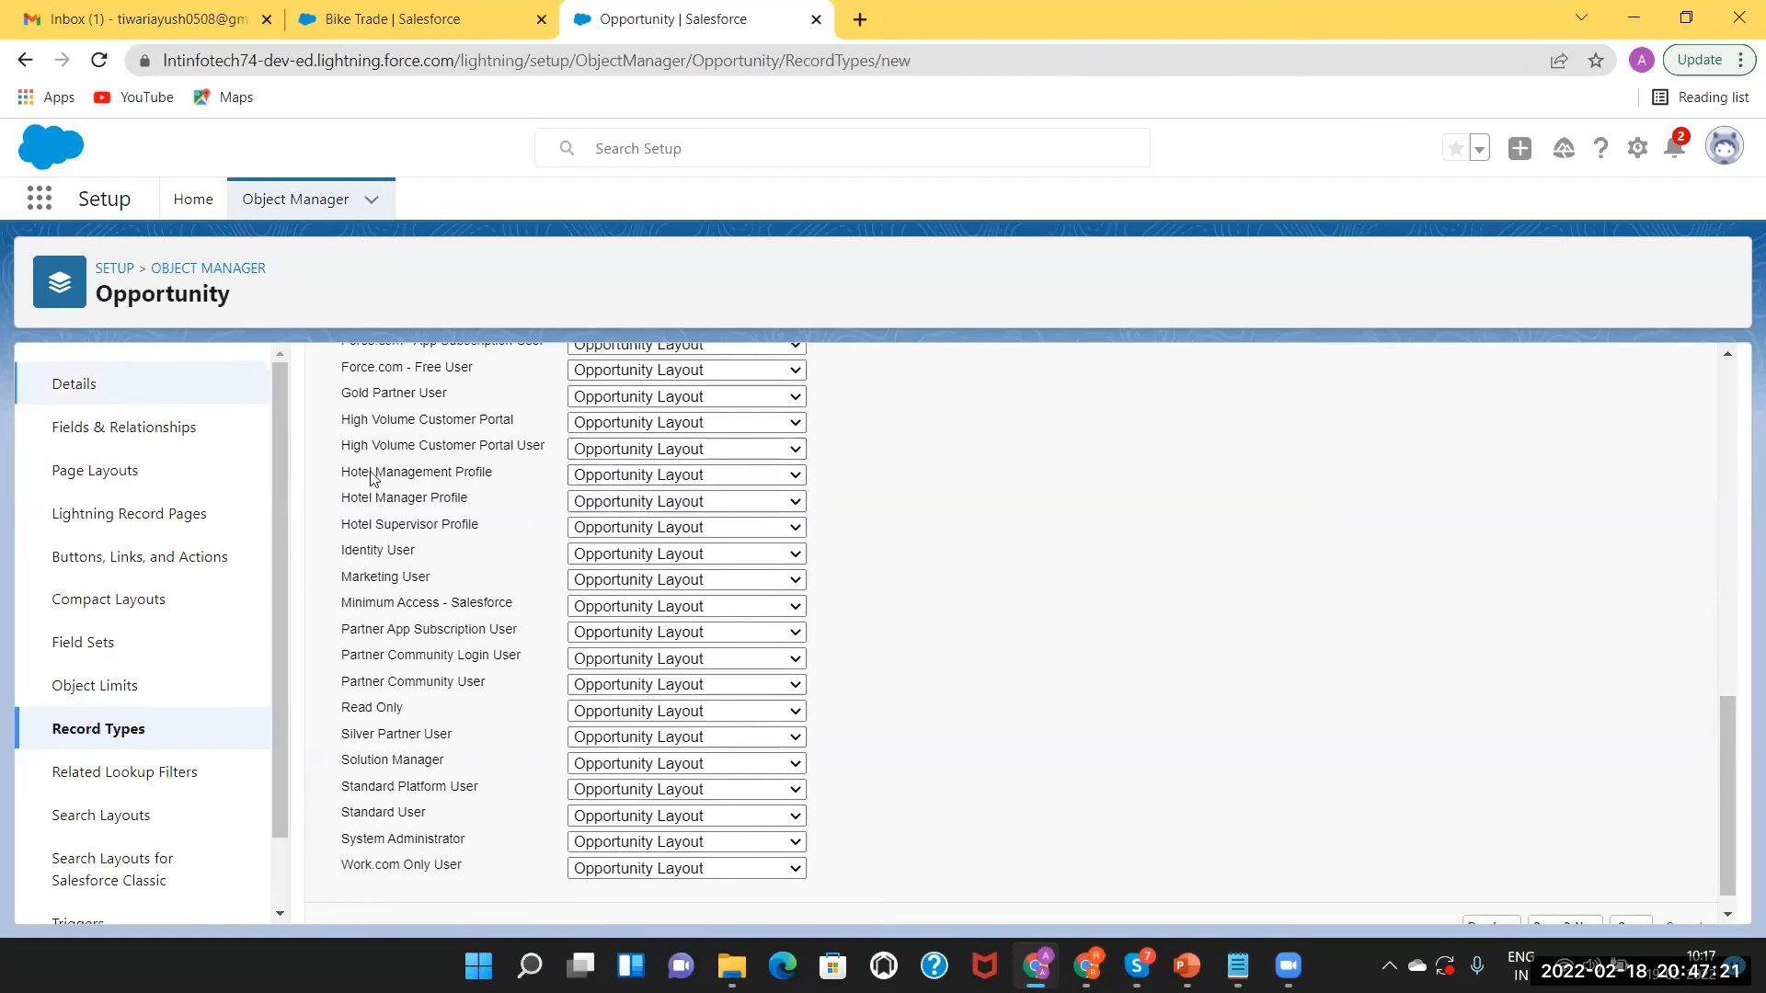
{"action": "left_click", "coordinate": [701, 474]}
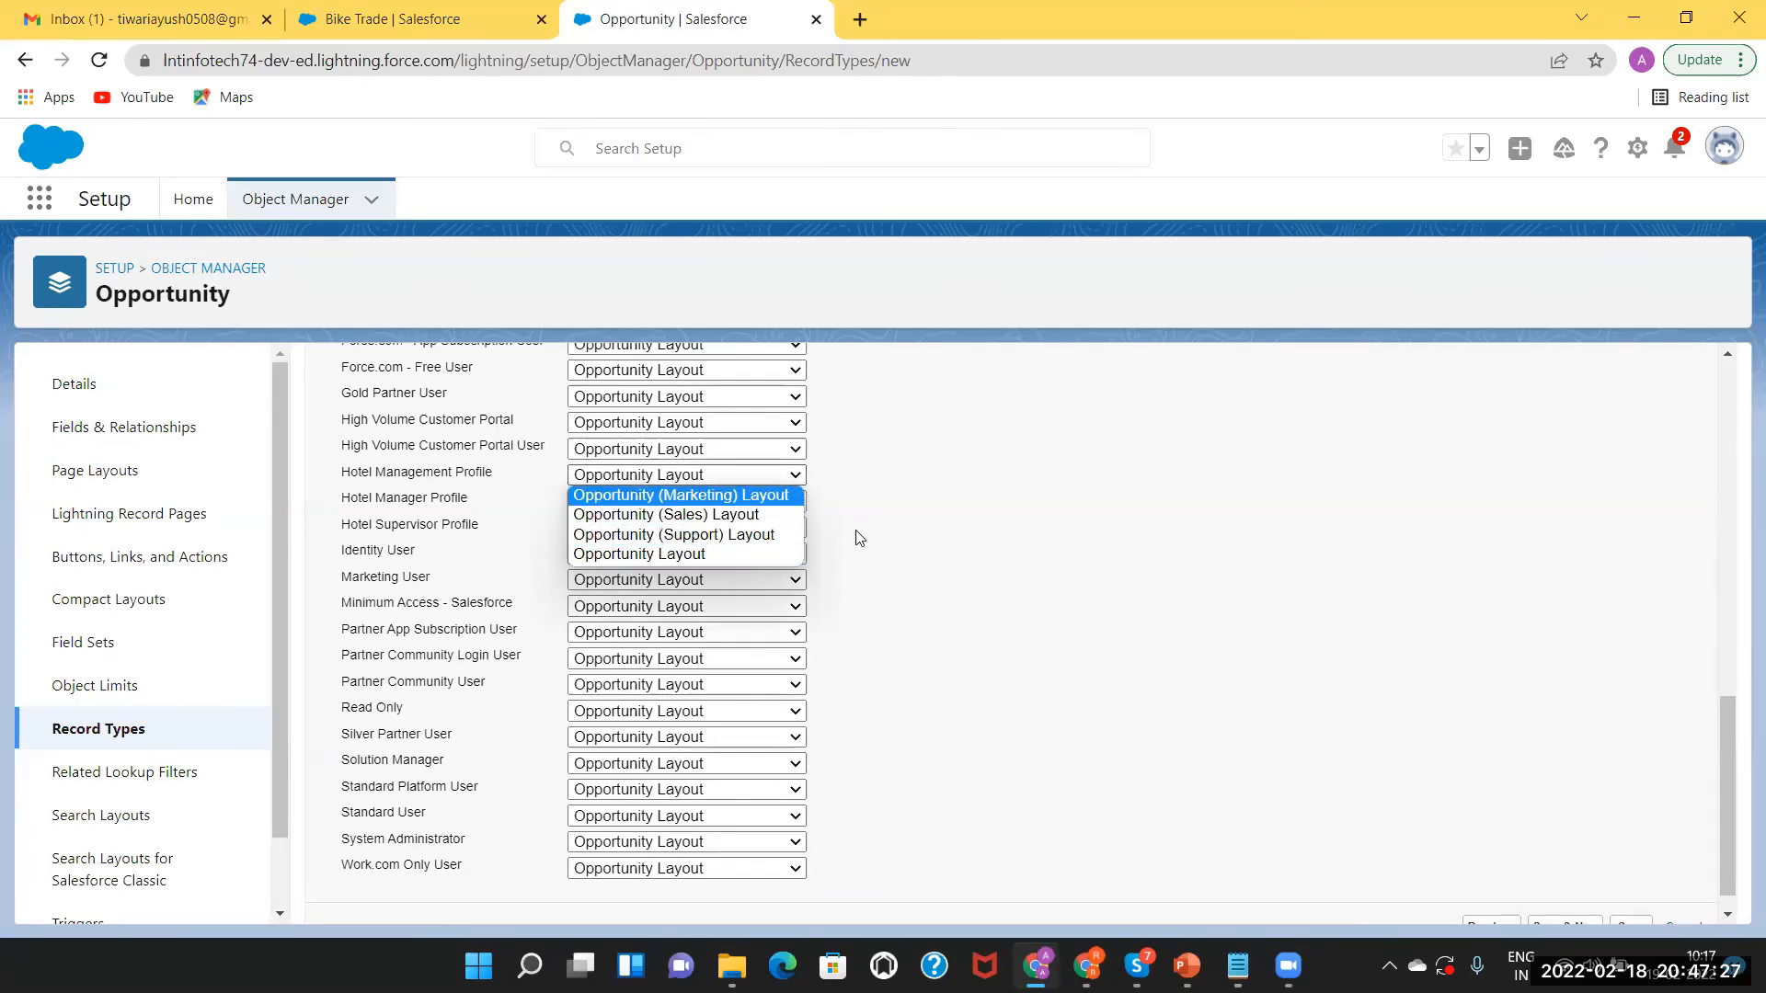
{"action": "left_click", "coordinate": [460, 562]}
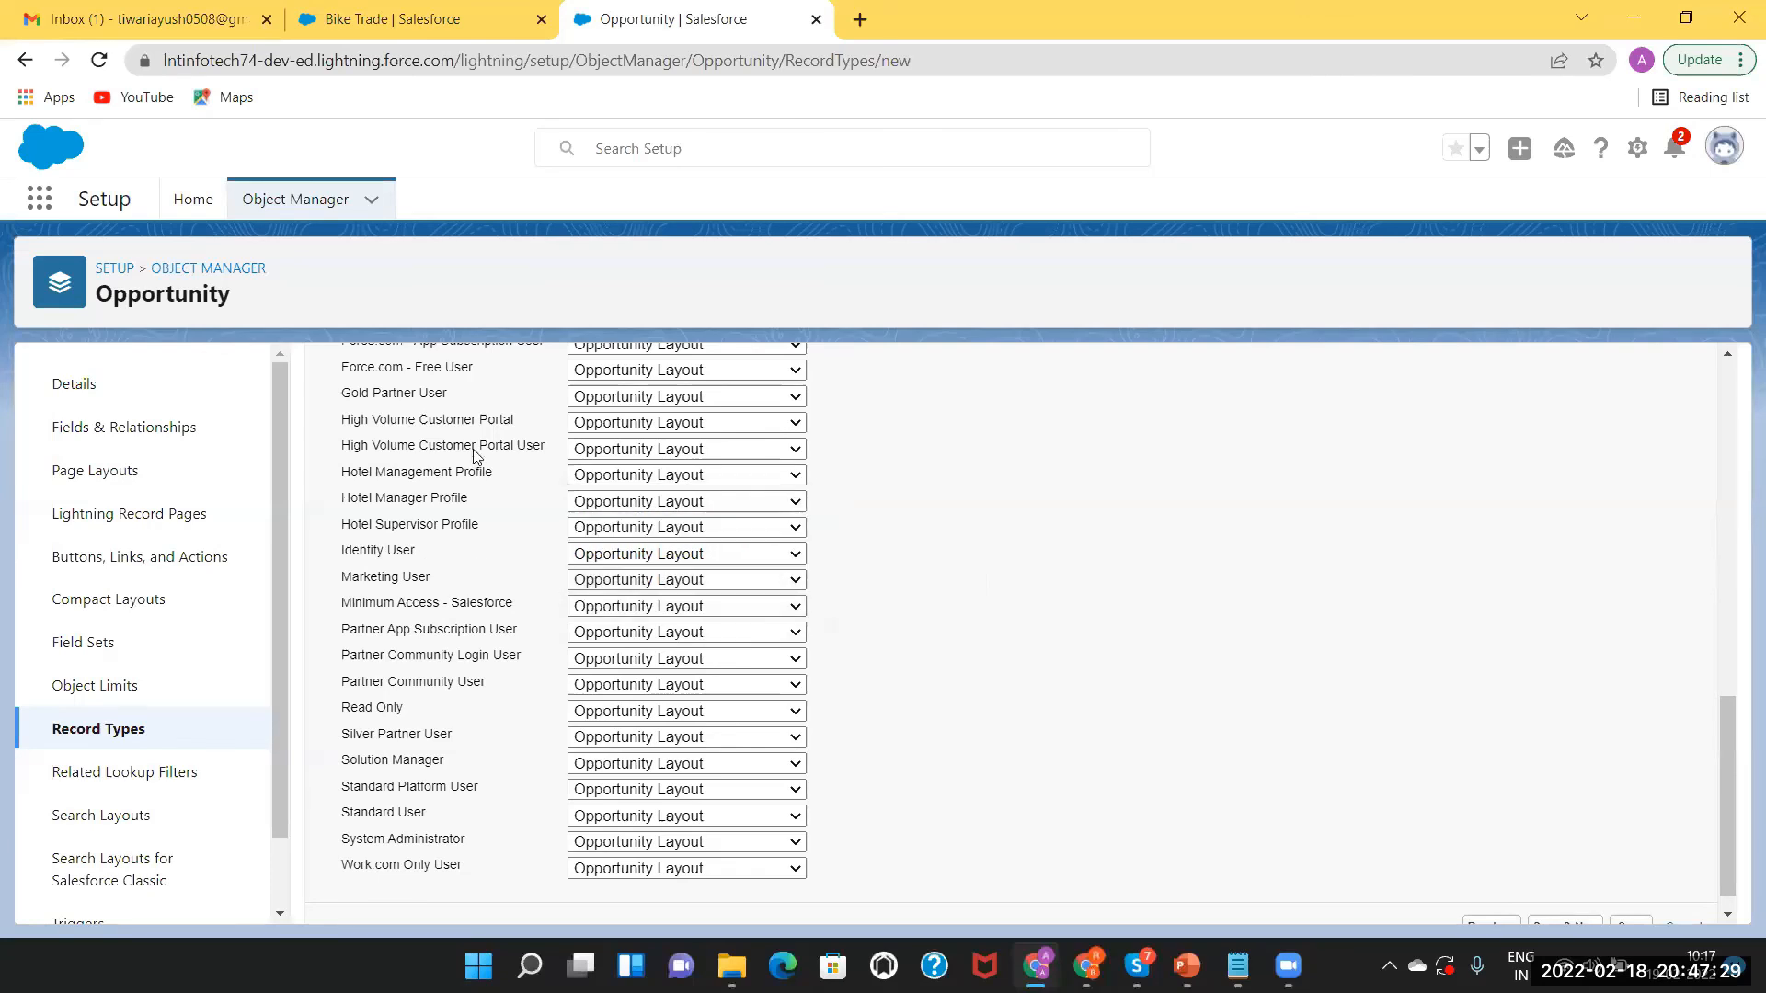
{"action": "left_click", "coordinate": [633, 404]}
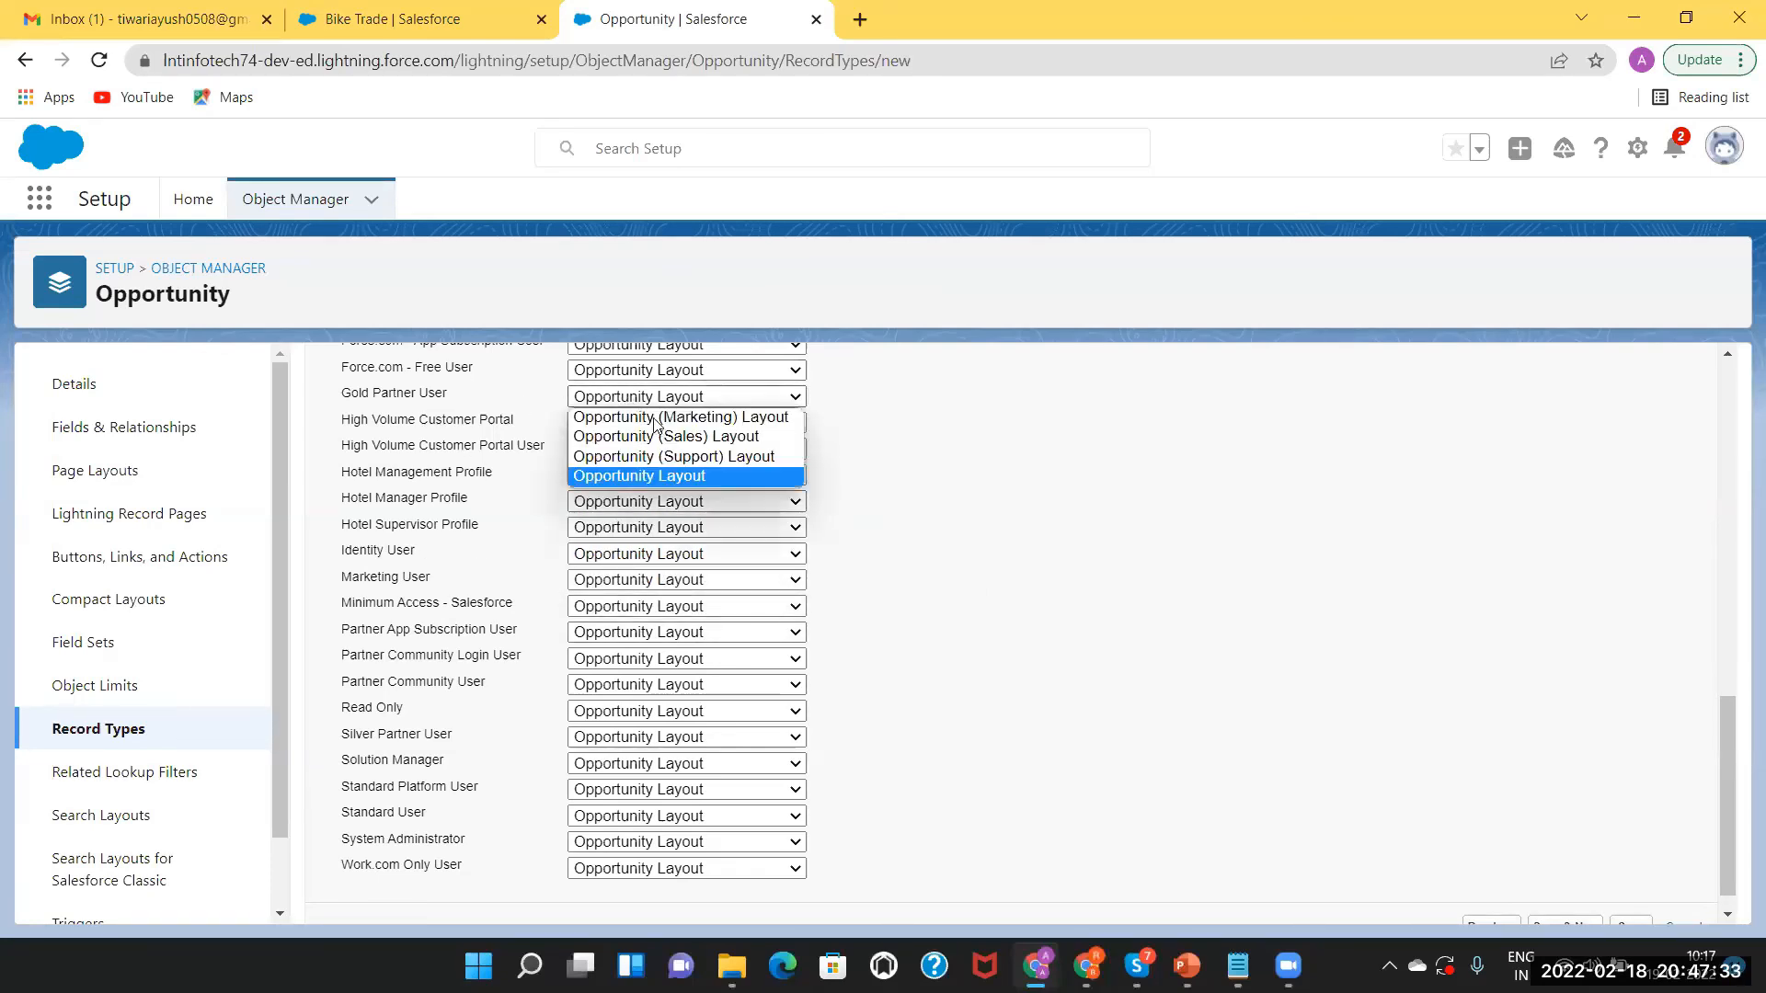
{"action": "left_click", "coordinate": [659, 417]}
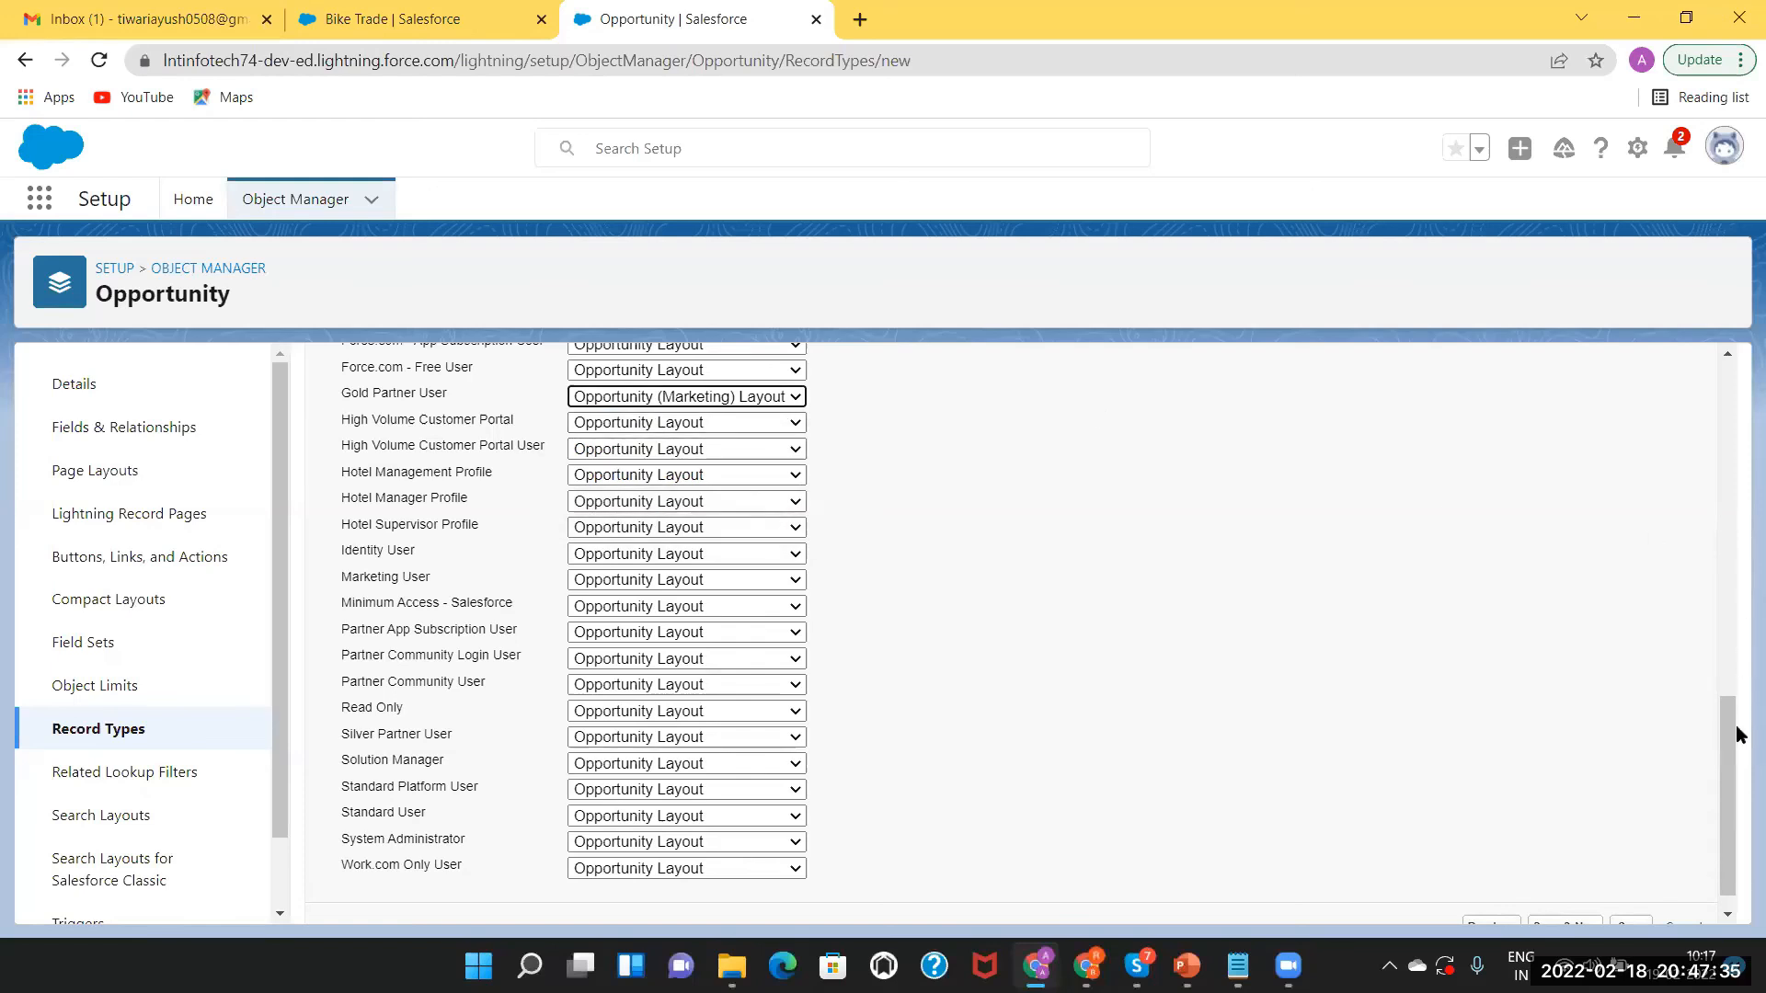
{"action": "left_click_drag", "start_coordinate": [1729, 735], "coordinate": [1705, 526]}
{"action": "scroll", "coordinate": [1663, 363], "scroll_direction": "up", "scroll_amount": 4}
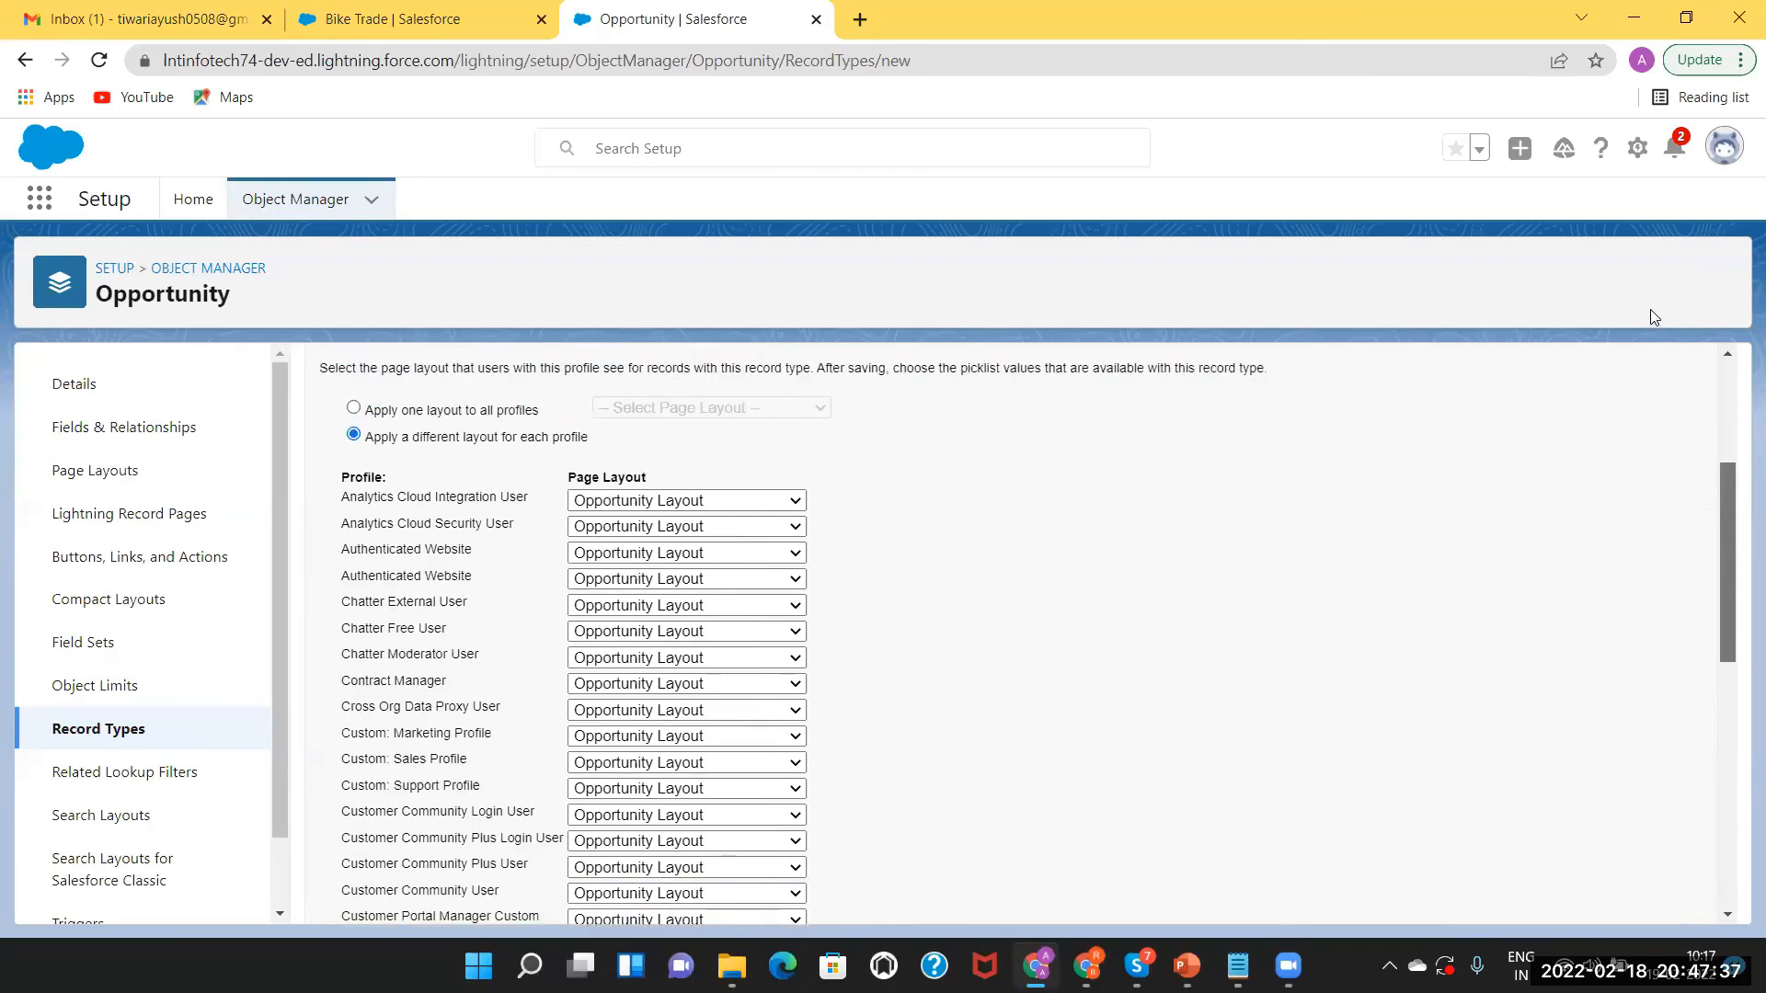
{"action": "left_click_drag", "start_coordinate": [1668, 377], "coordinate": [1471, 480]}
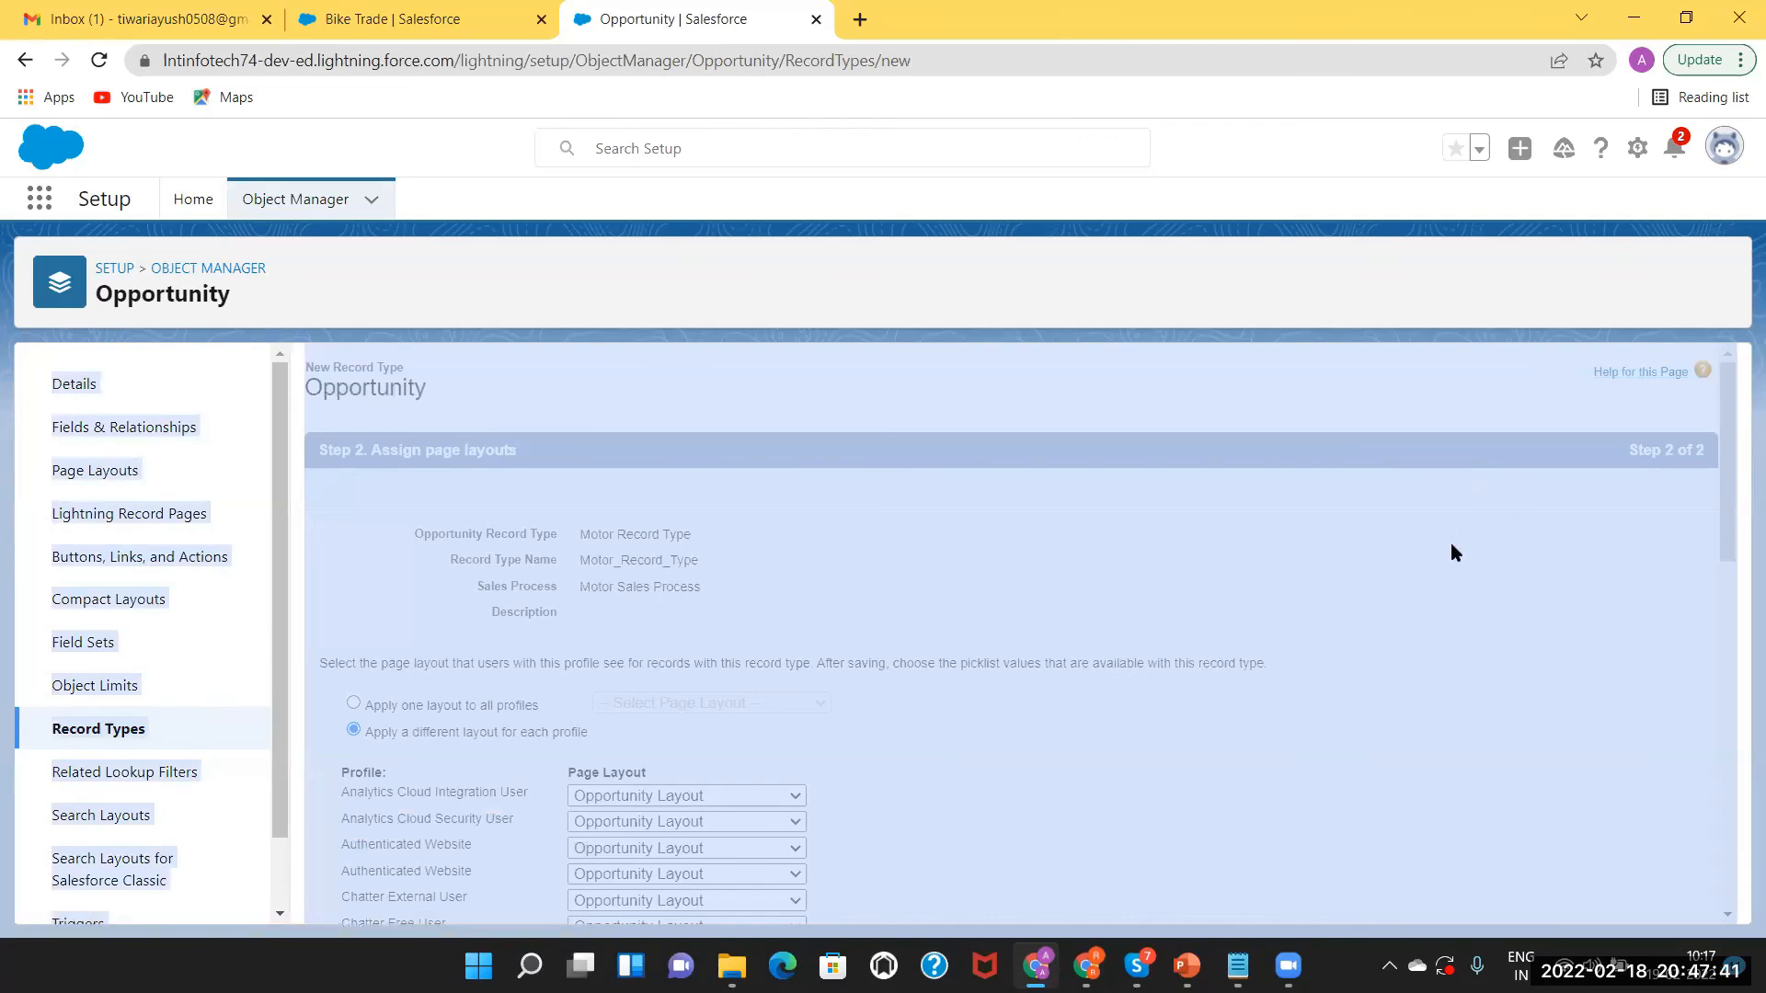
{"action": "left_click_drag", "start_coordinate": [1451, 545], "coordinate": [1388, 244]}
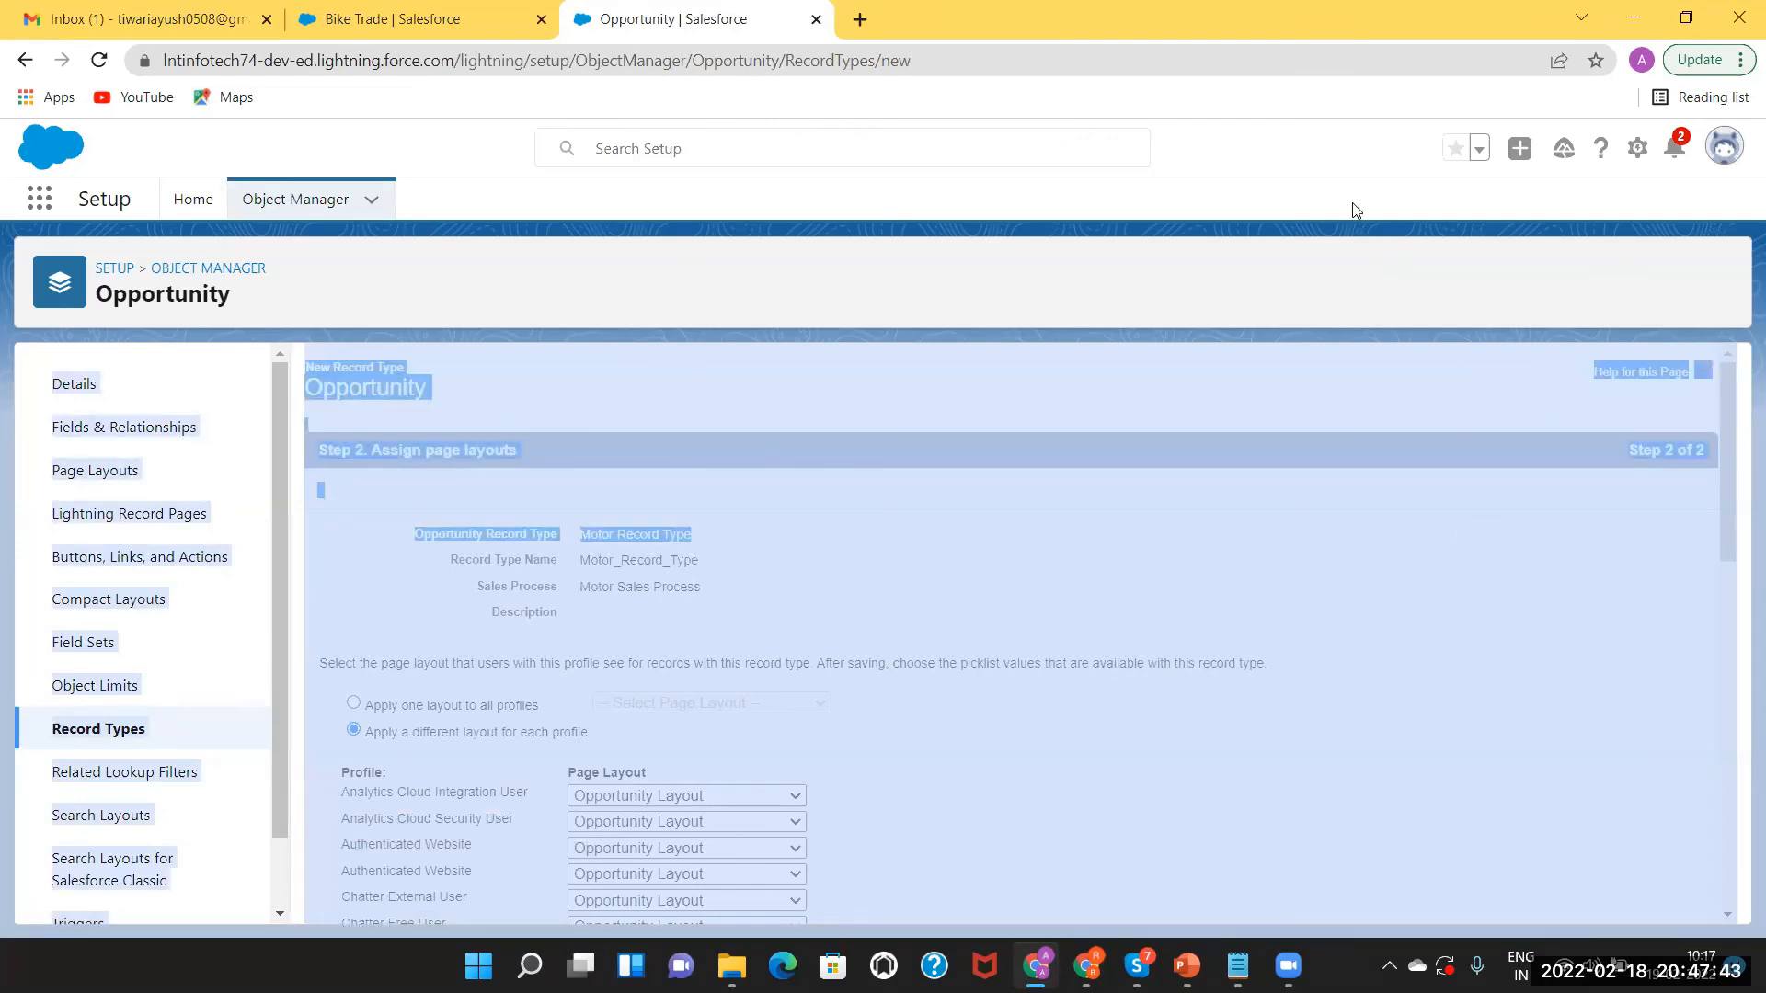
{"action": "left_click", "coordinate": [1356, 210]}
{"action": "left_click", "coordinate": [889, 740]}
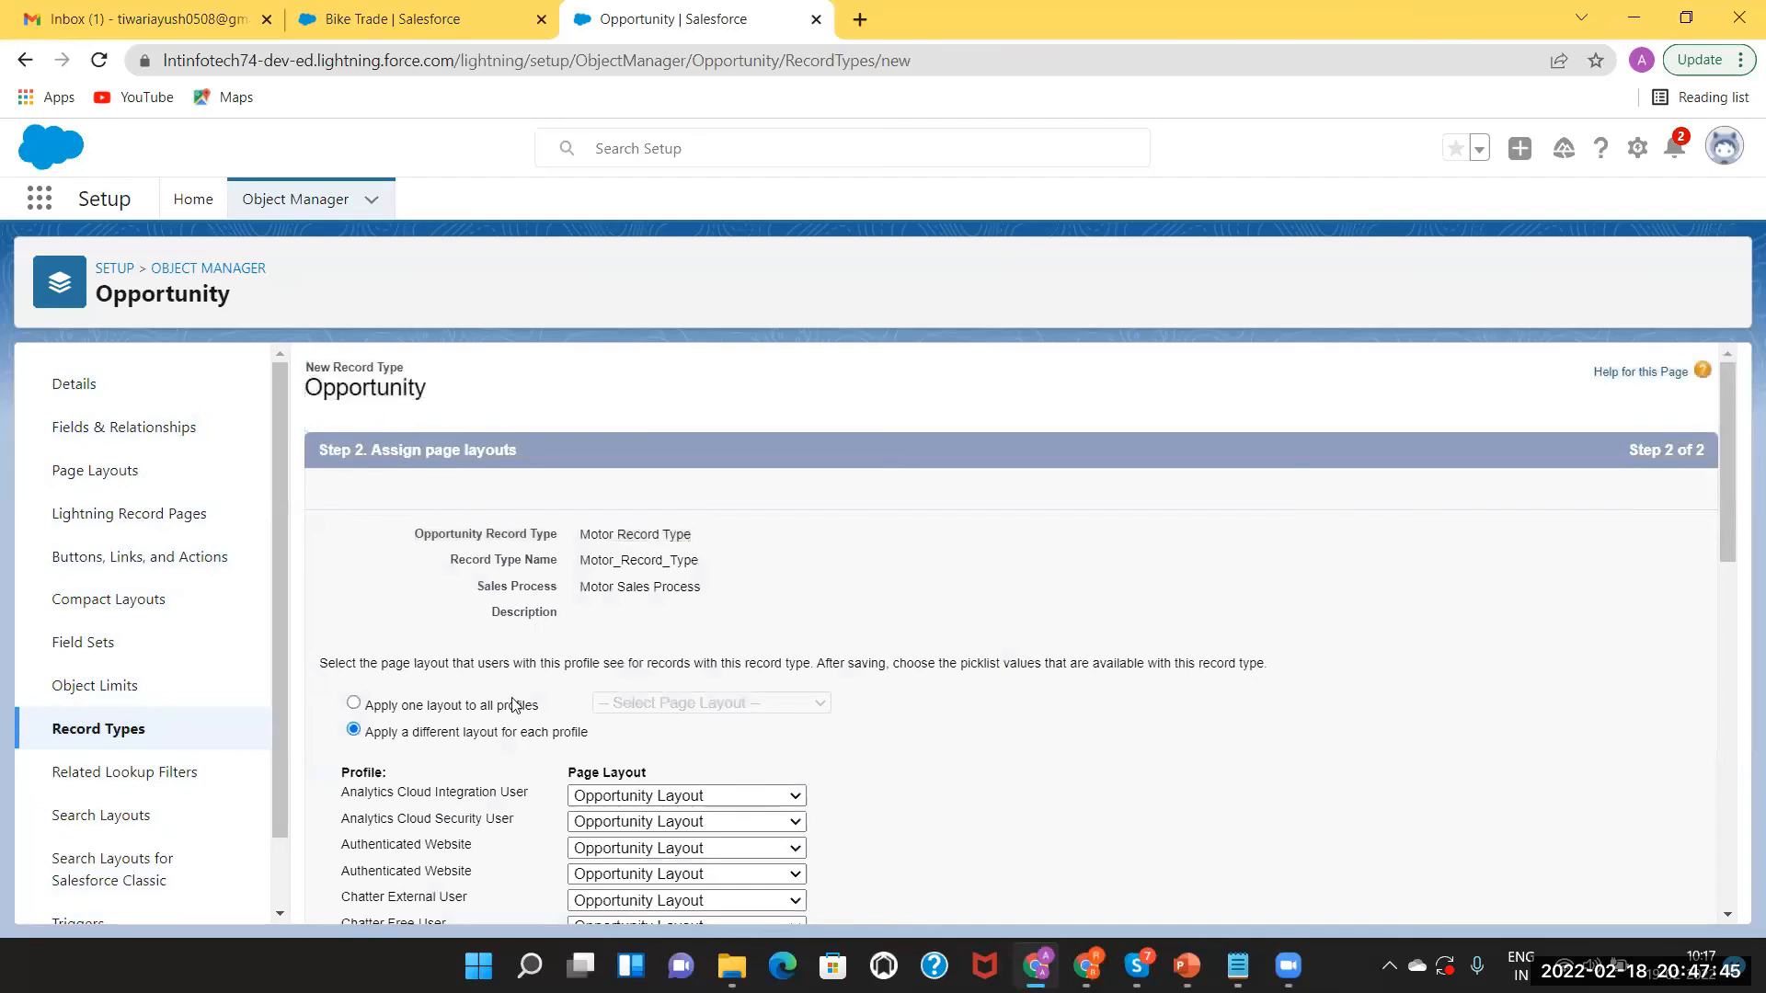
Switch back to one Opportunity Layout applied to all profiles.
{"action": "left_click", "coordinate": [355, 705]}
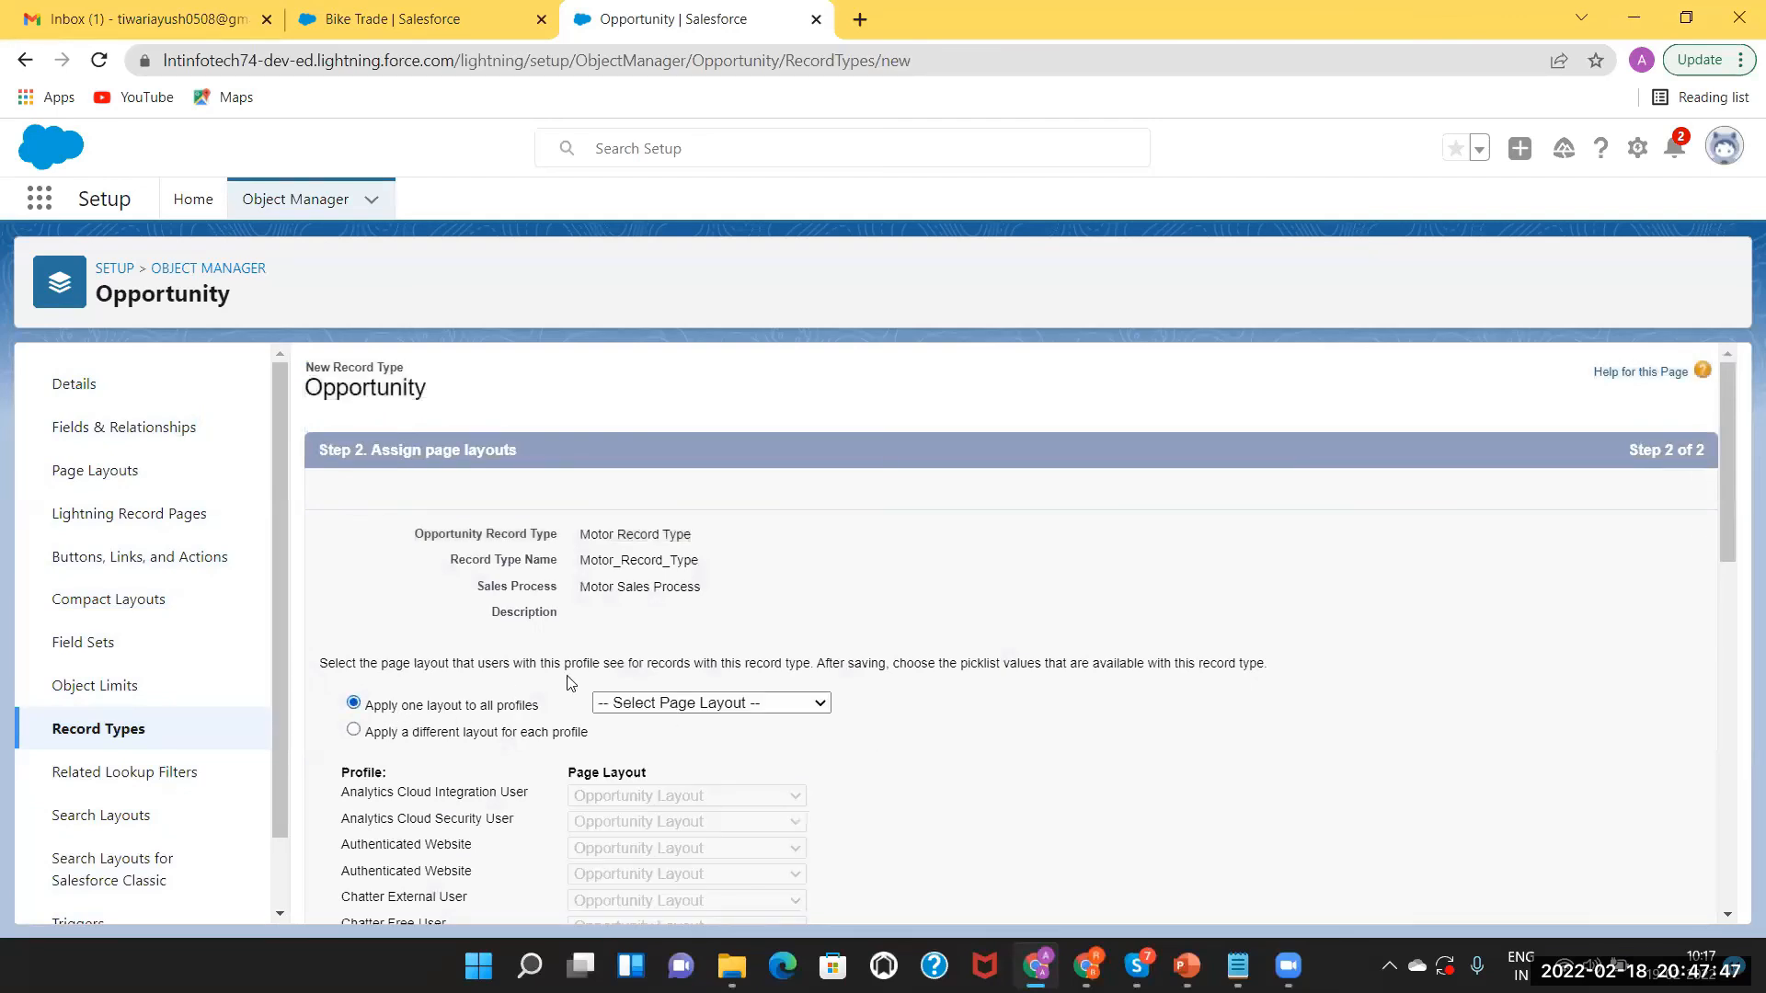
{"action": "left_click", "coordinate": [727, 702]}
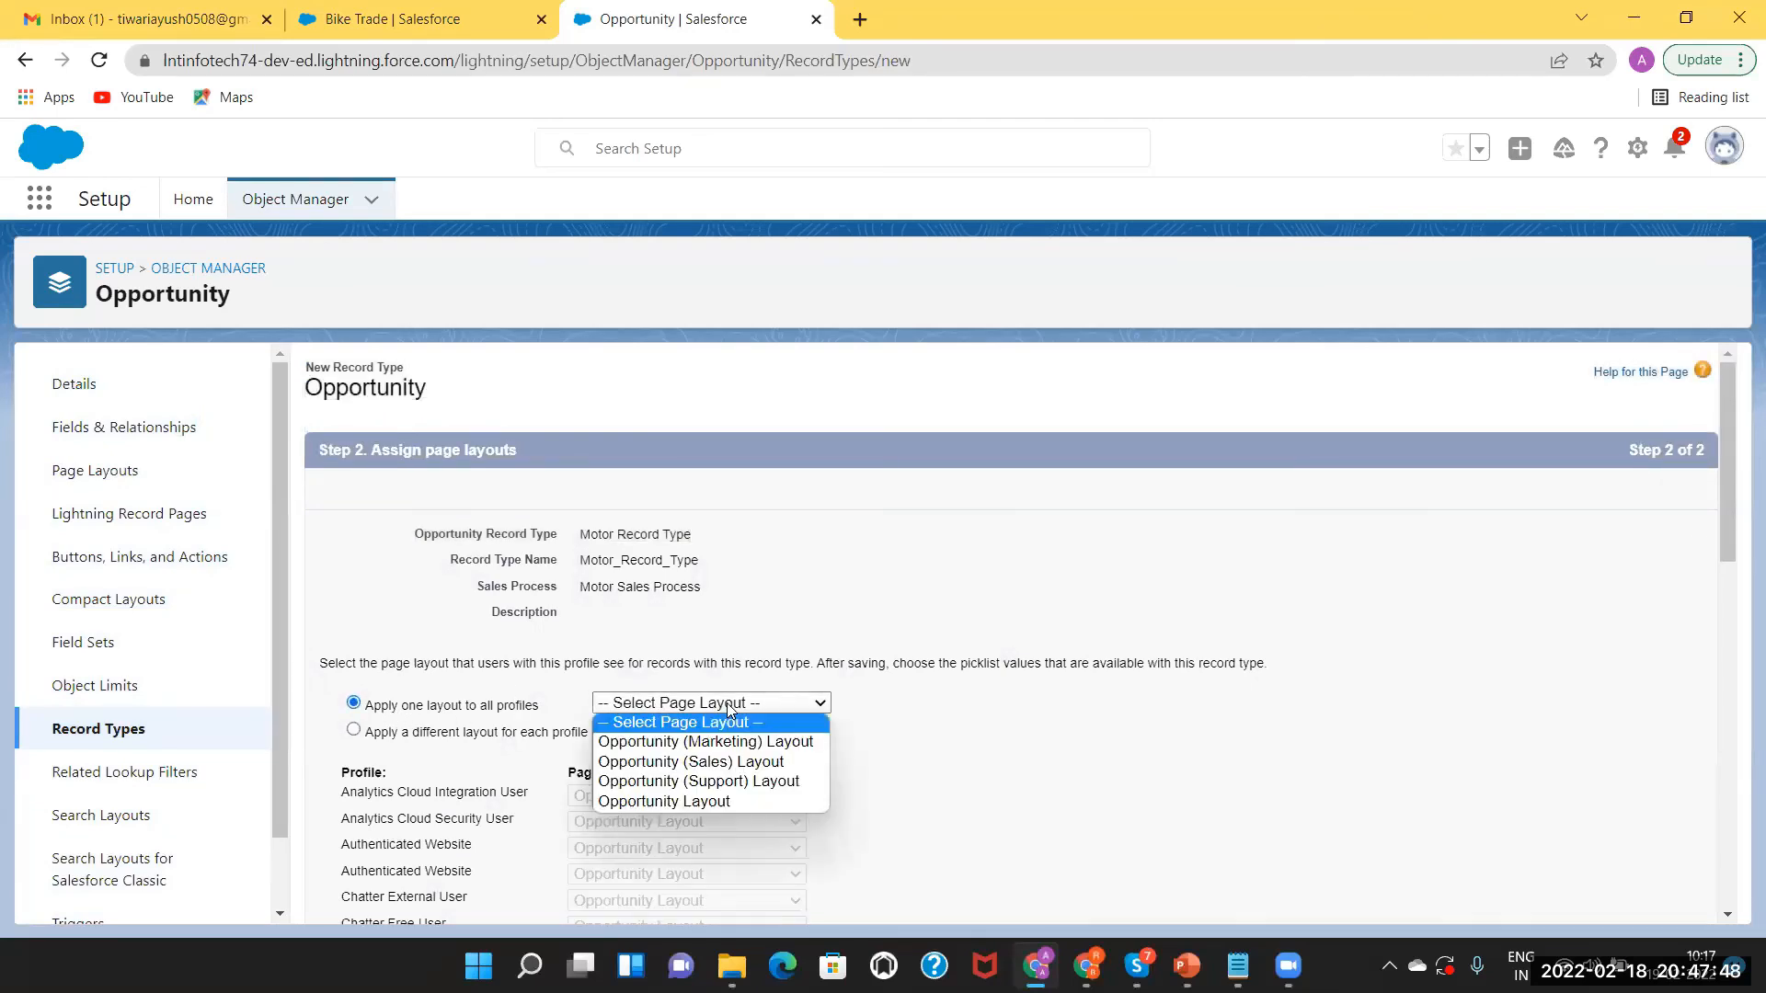
{"action": "left_click", "coordinate": [723, 802]}
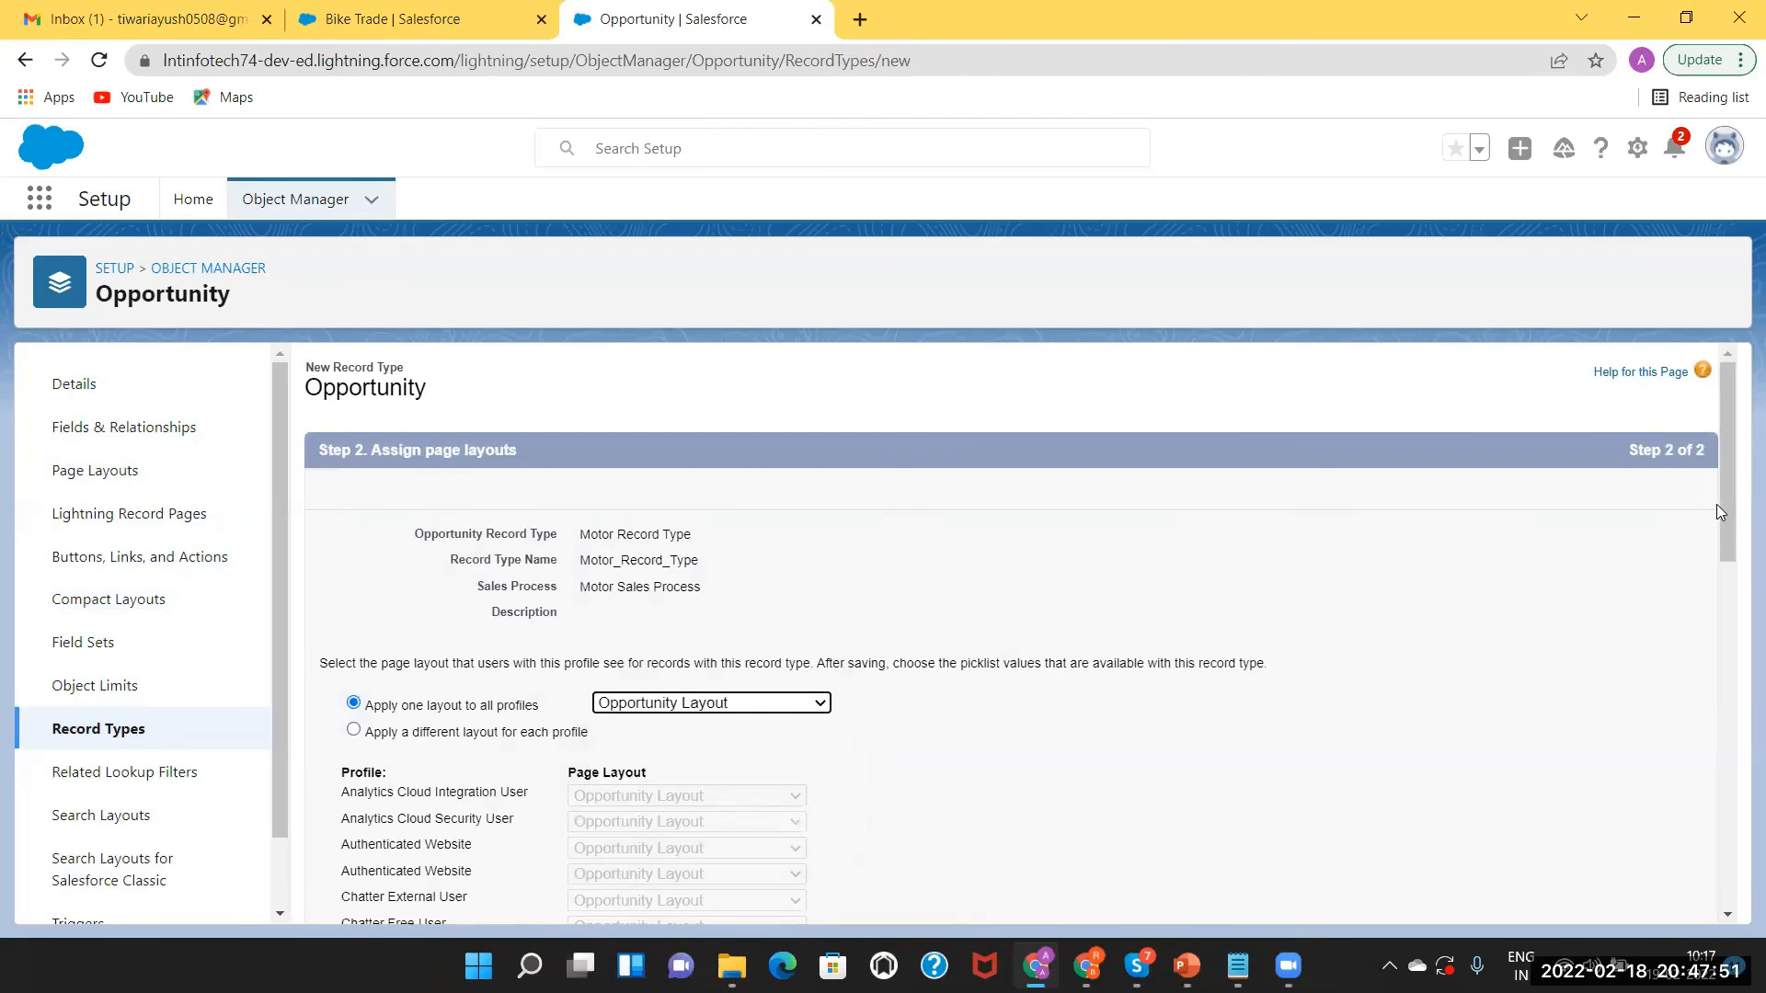
{"action": "left_click_drag", "start_coordinate": [1726, 513], "coordinate": [1639, 947]}
Save the Motor Record Type with Opportunity Layout assigned to all profiles.
{"action": "left_click", "coordinate": [1627, 902]}
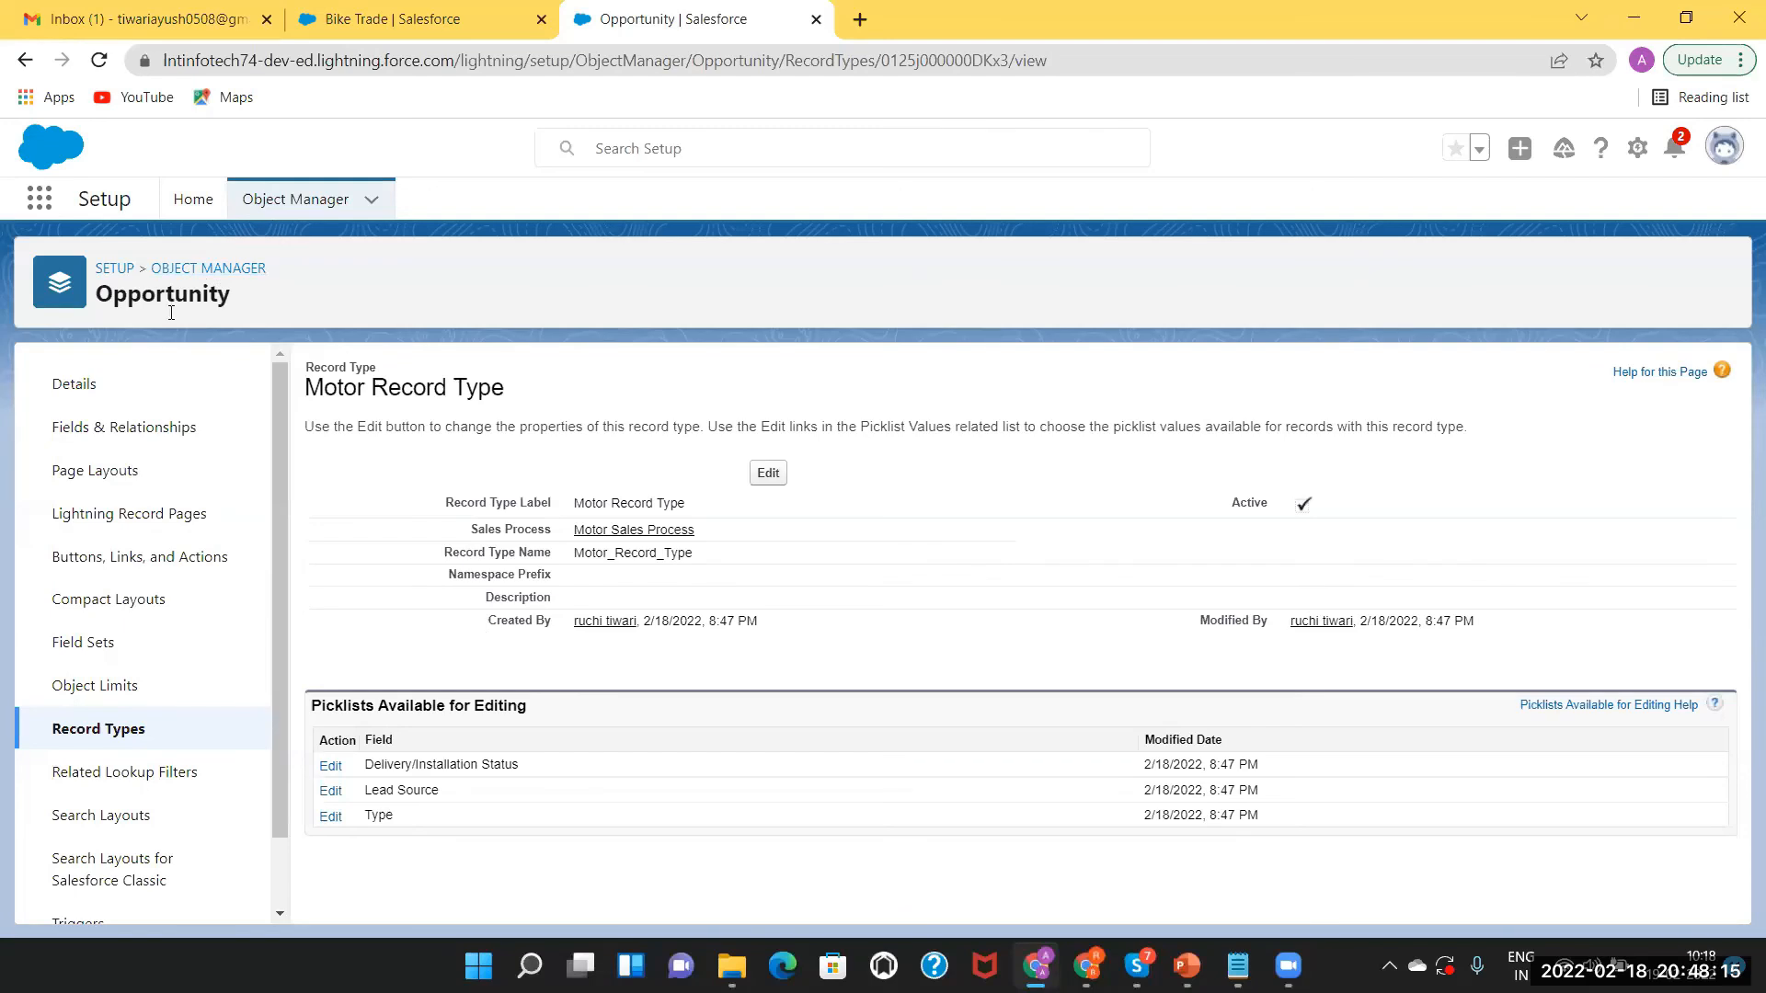
Open the Opportunity Stage field via a 'sta' filter and start a new stage picklist value.
{"action": "left_click", "coordinate": [103, 429]}
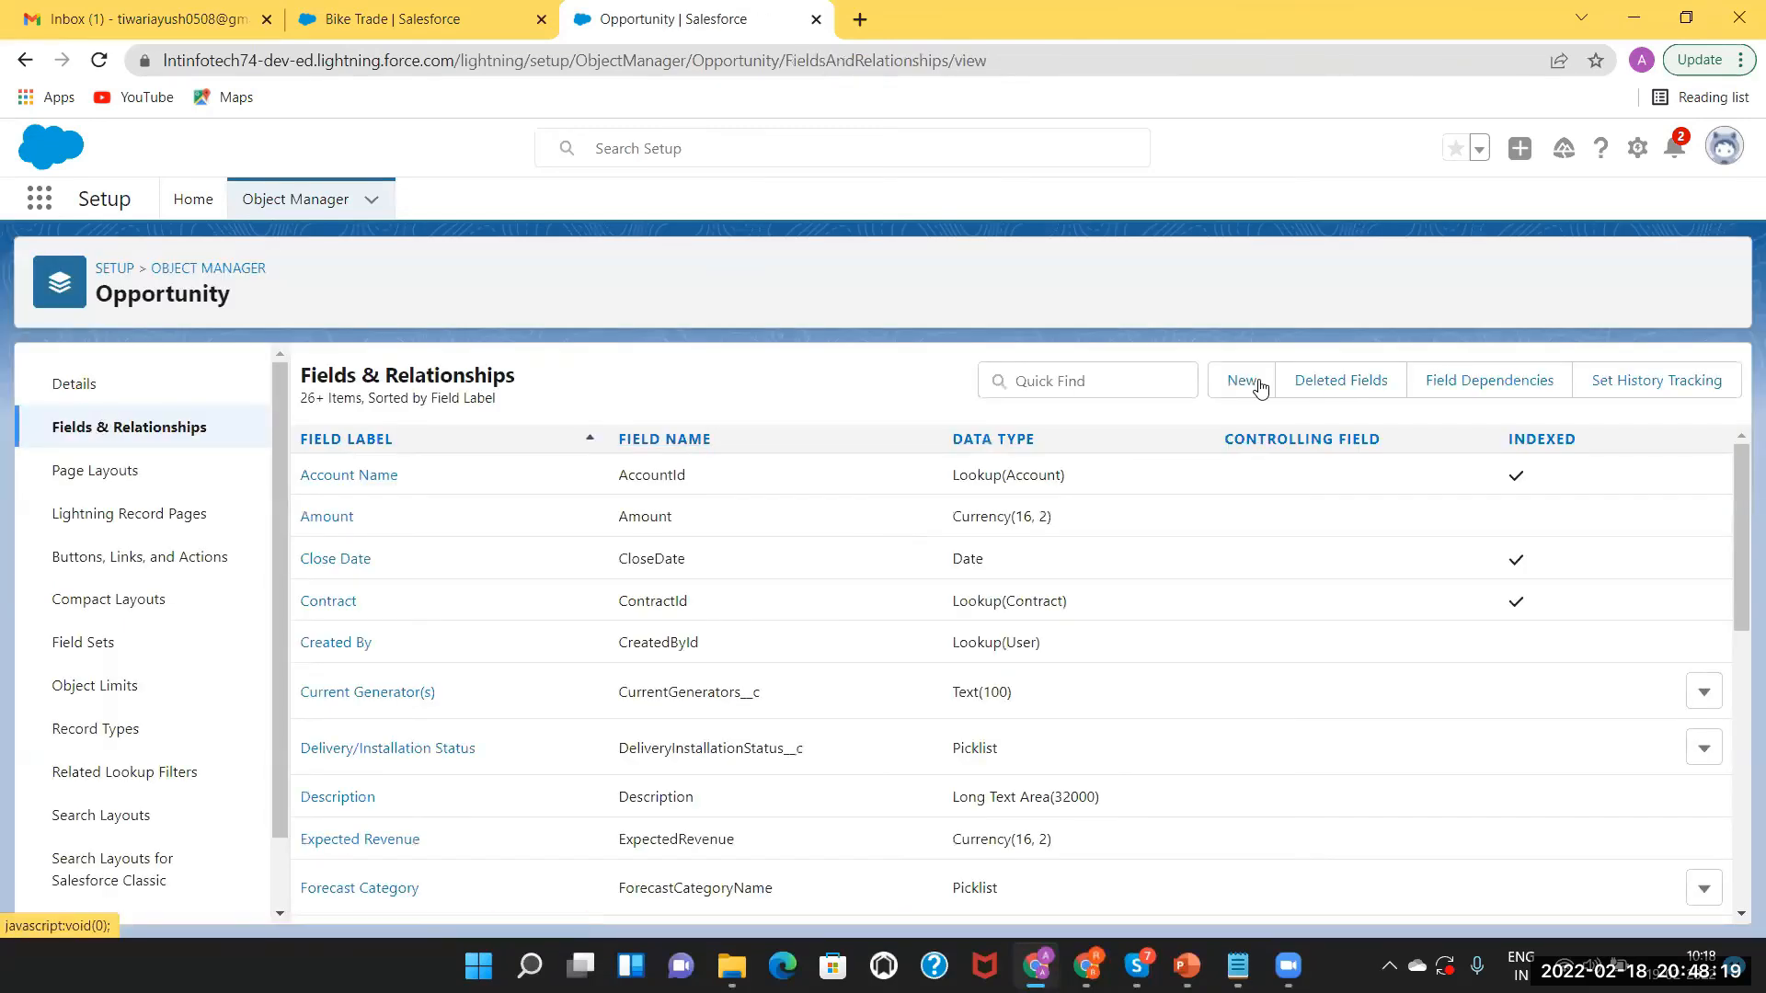
{"action": "left_click", "coordinate": [1122, 384]}
{"action": "type", "text": "stage"}
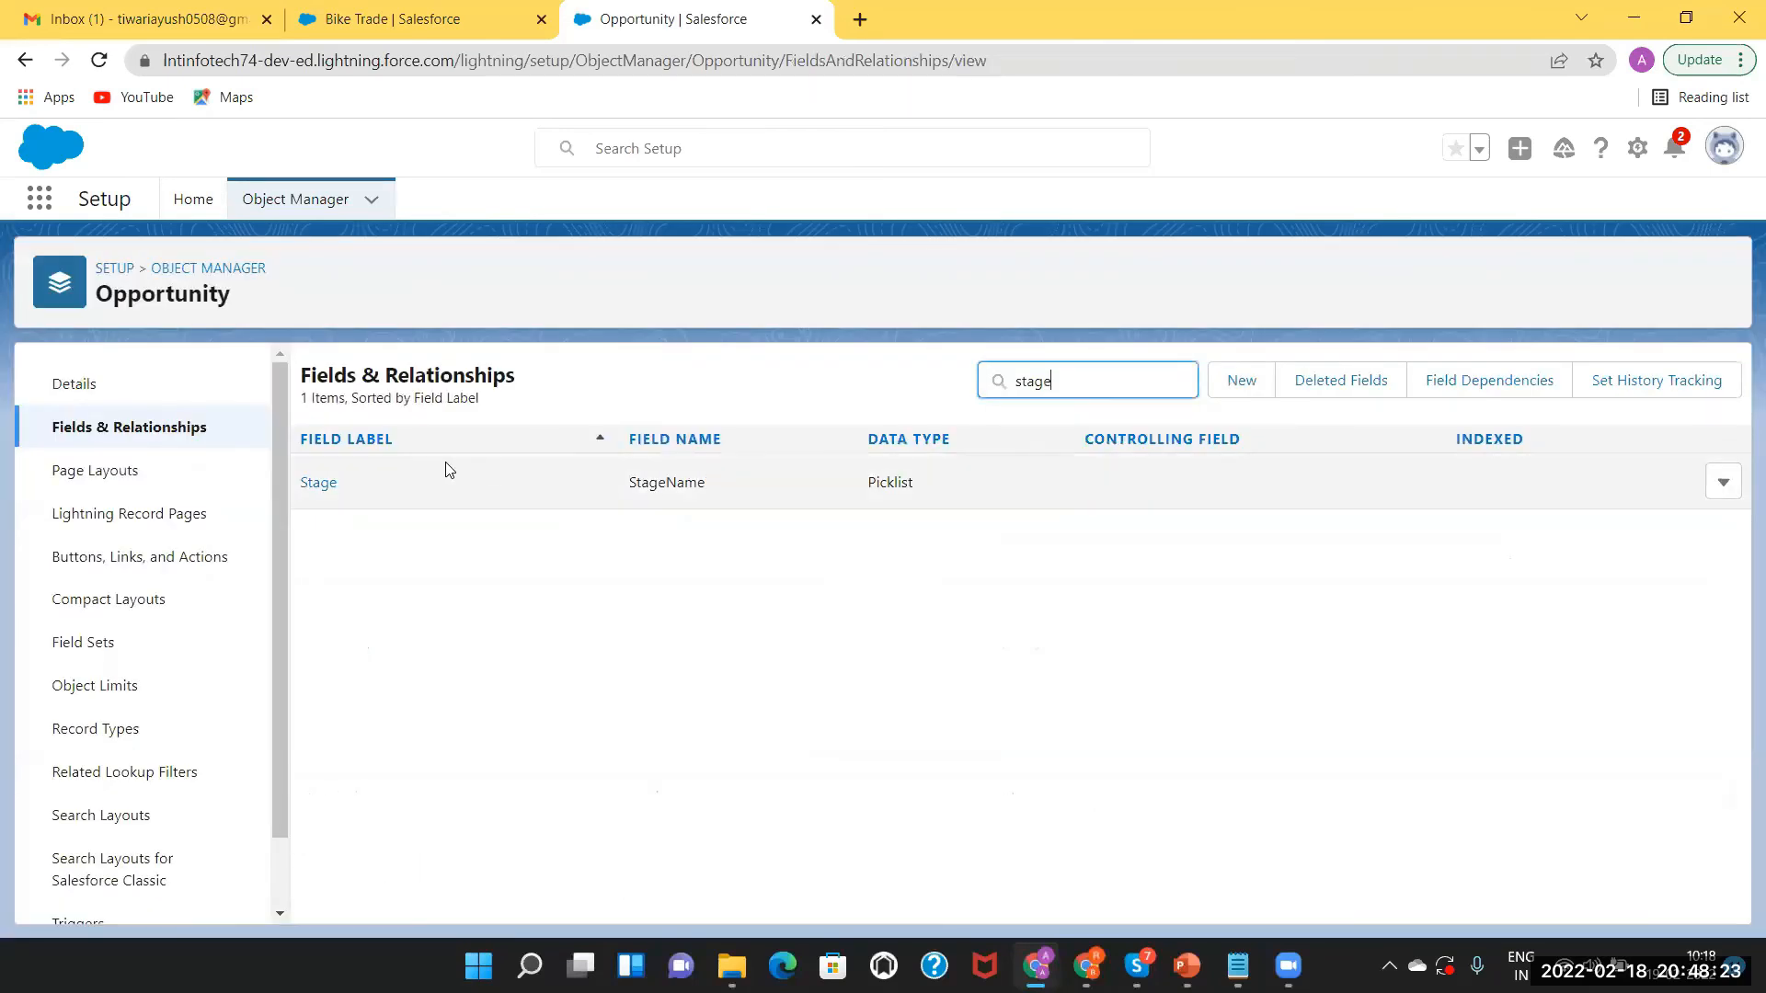
{"action": "left_click", "coordinate": [316, 484]}
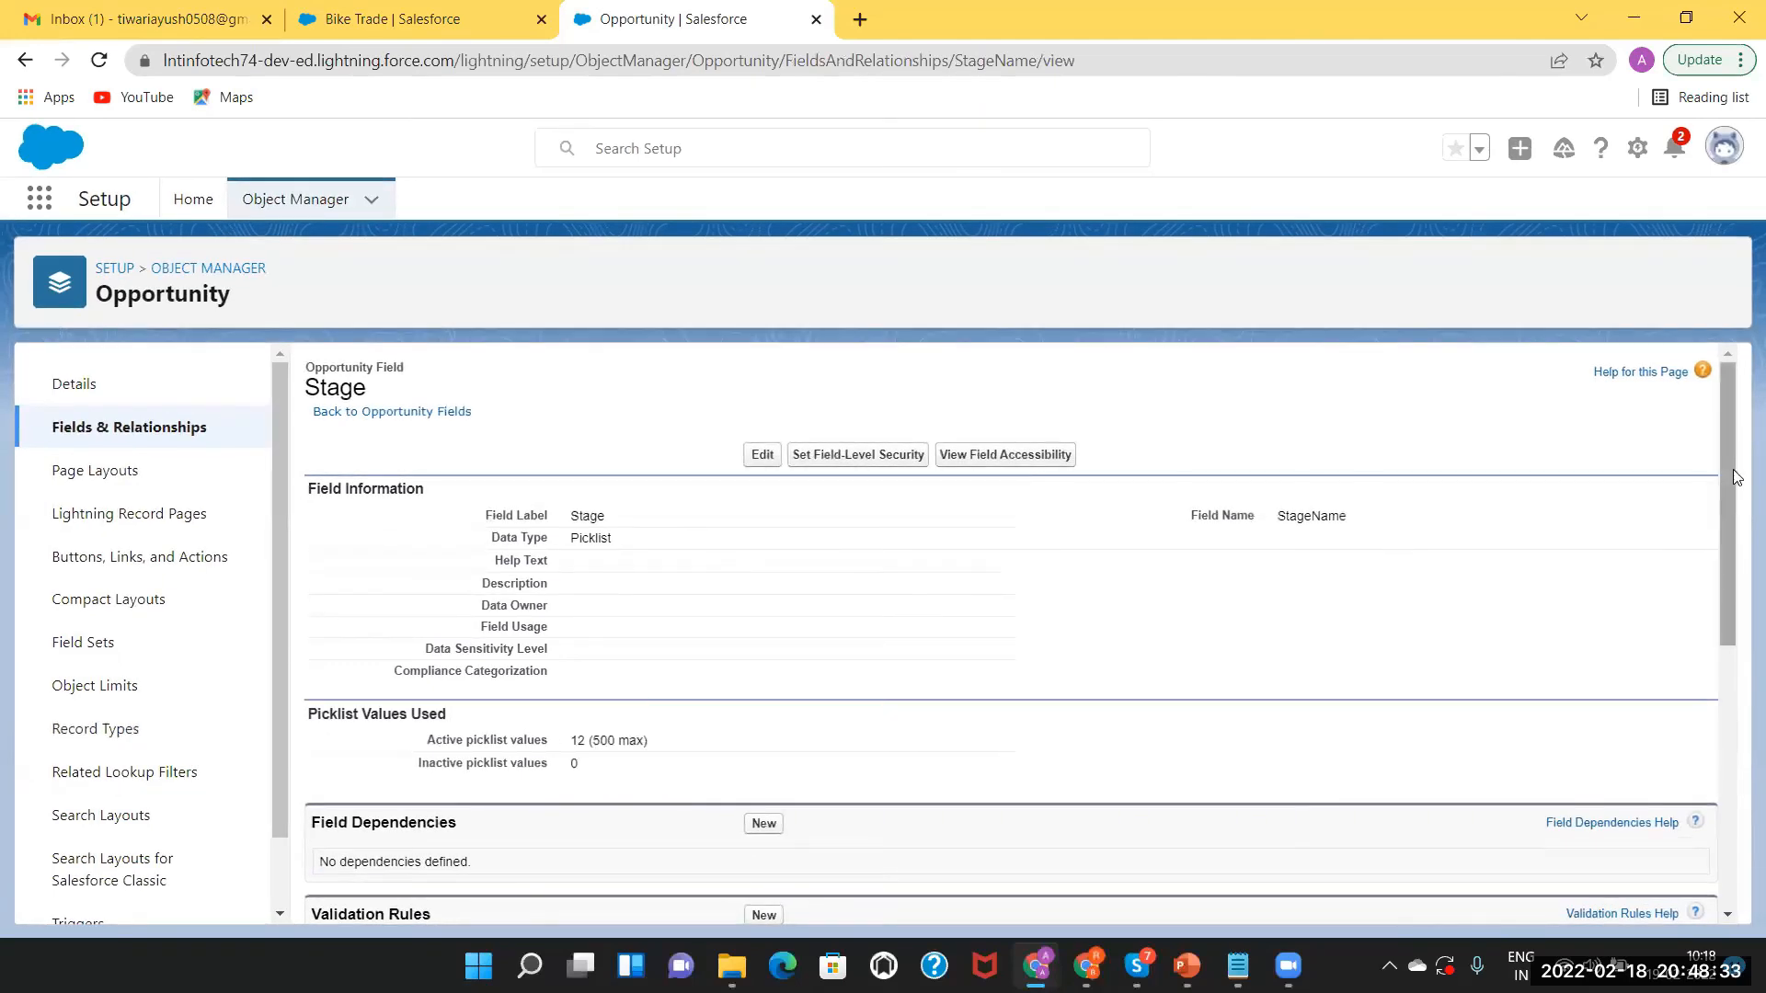
{"action": "left_click_drag", "start_coordinate": [1738, 479], "coordinate": [1735, 726]}
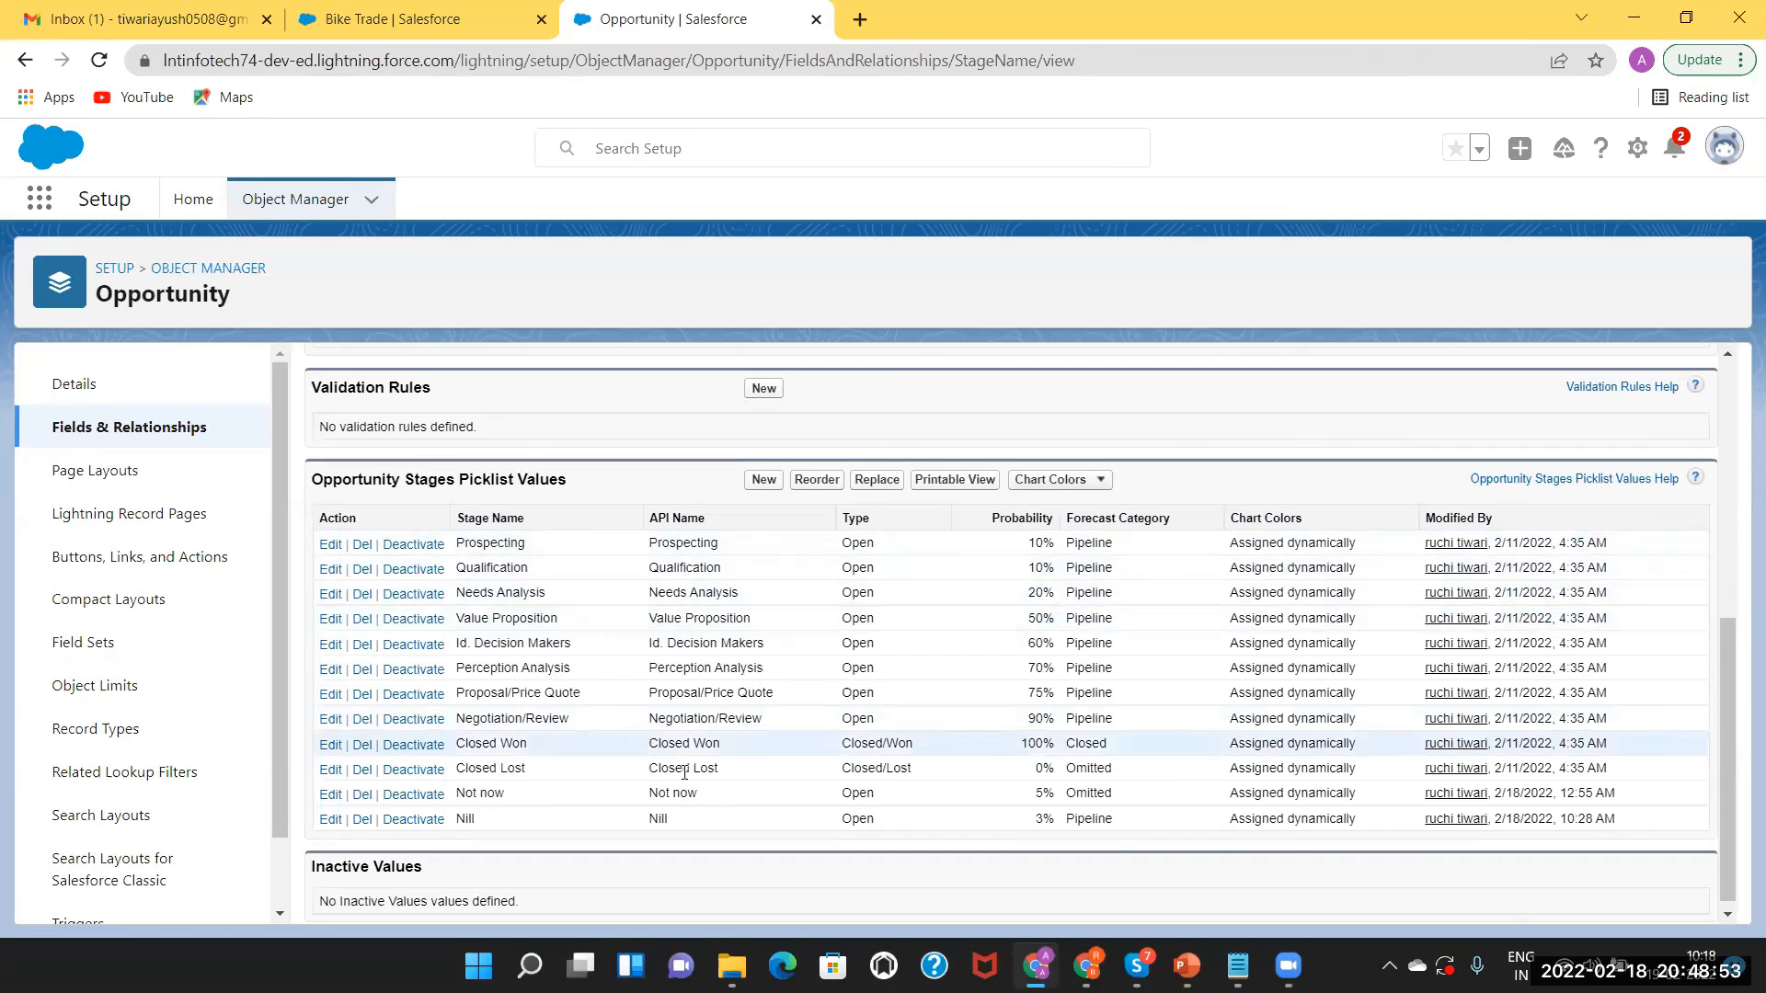
{"action": "left_click", "coordinate": [764, 481]}
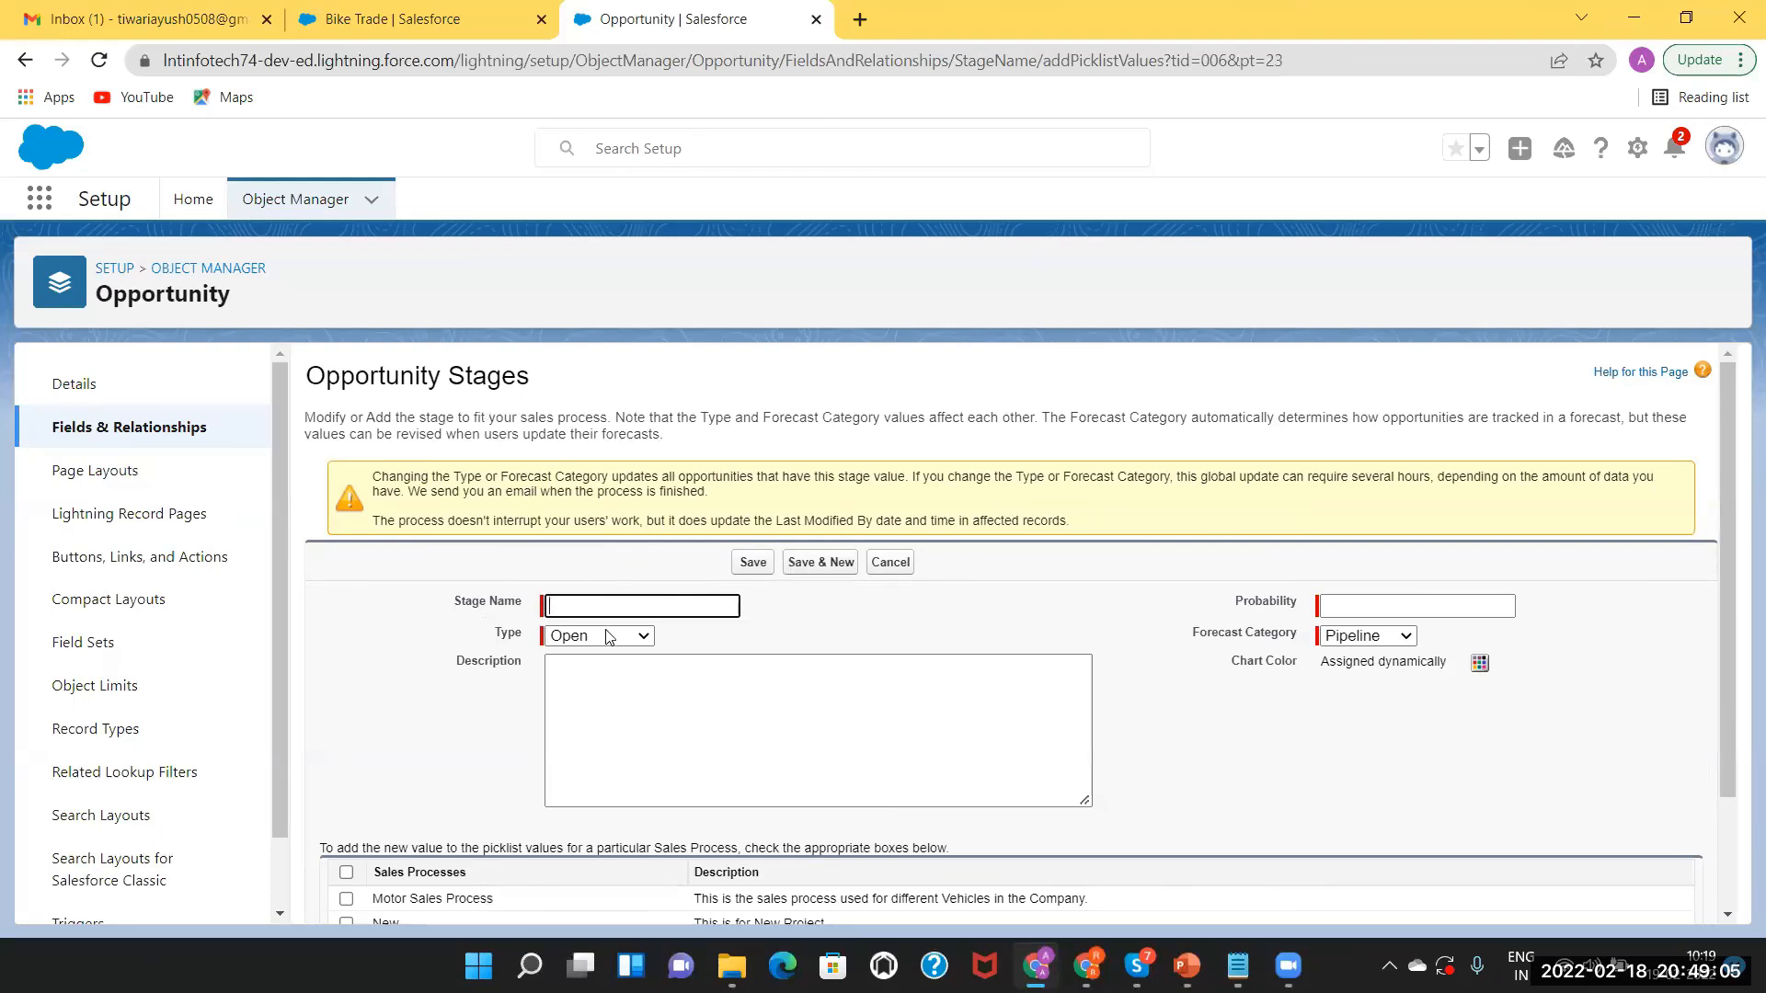
Name the new opportunity stage Neglect and keep its type as Open.
{"action": "left_click", "coordinate": [569, 607]}
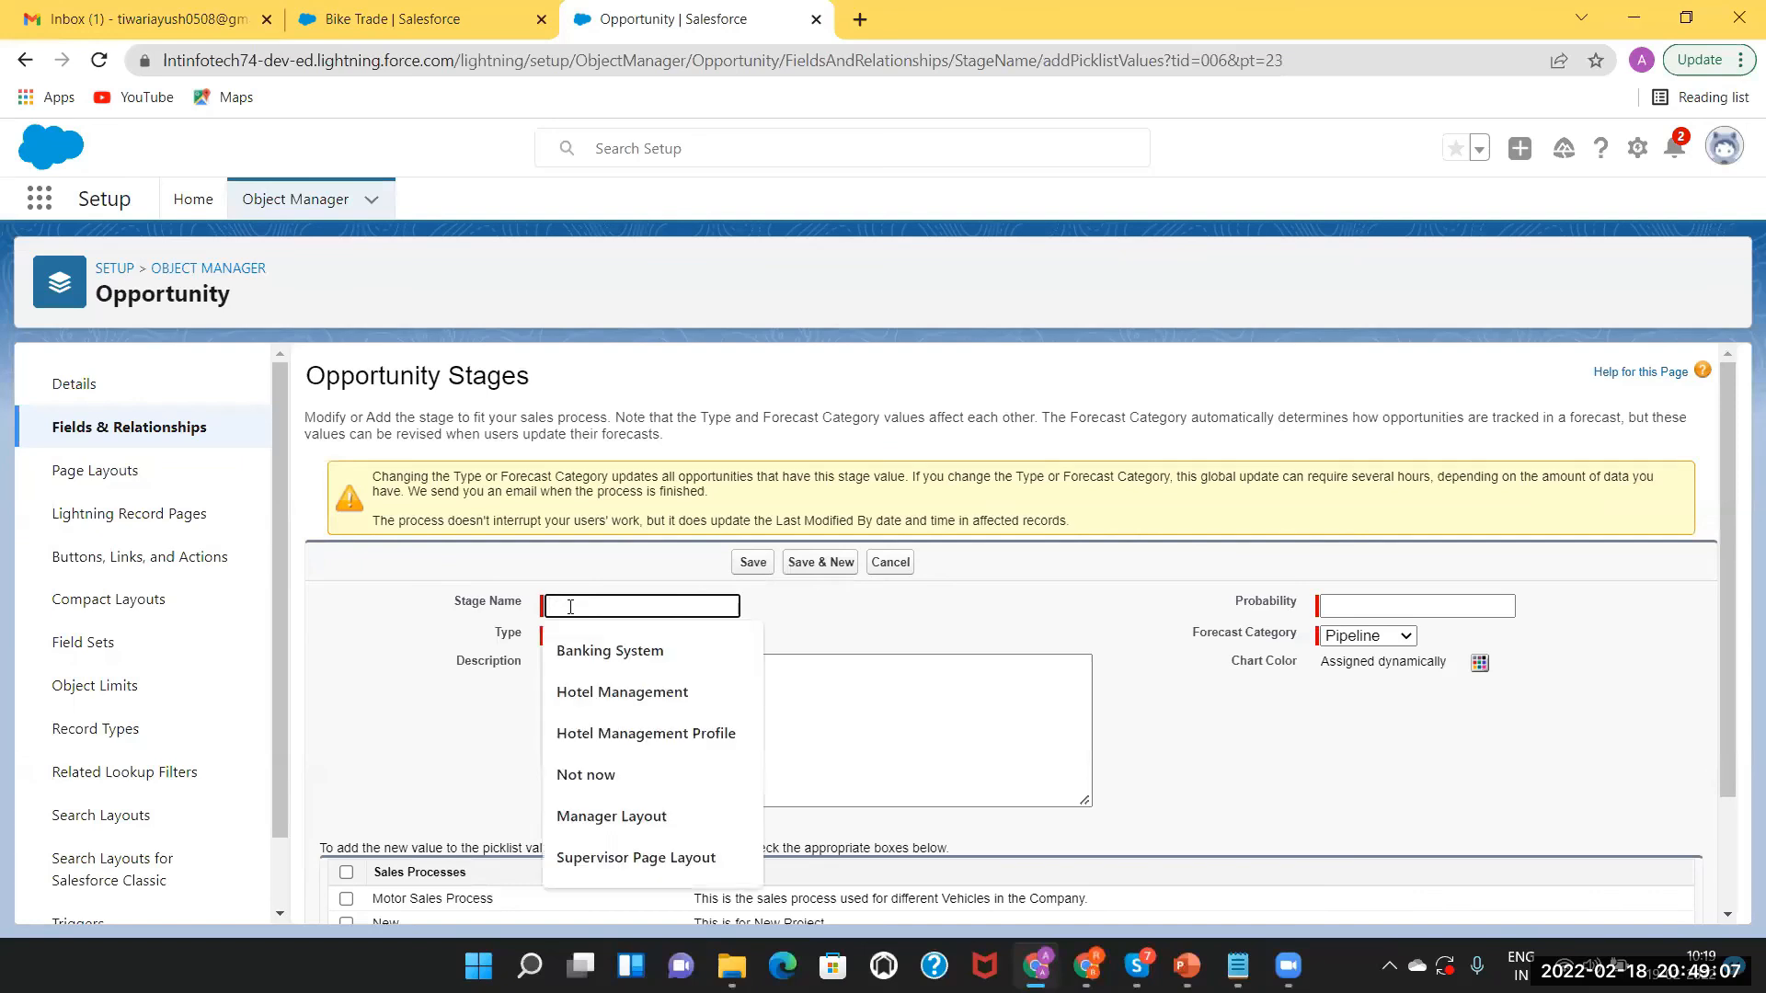
{"action": "type", "text": "M"}
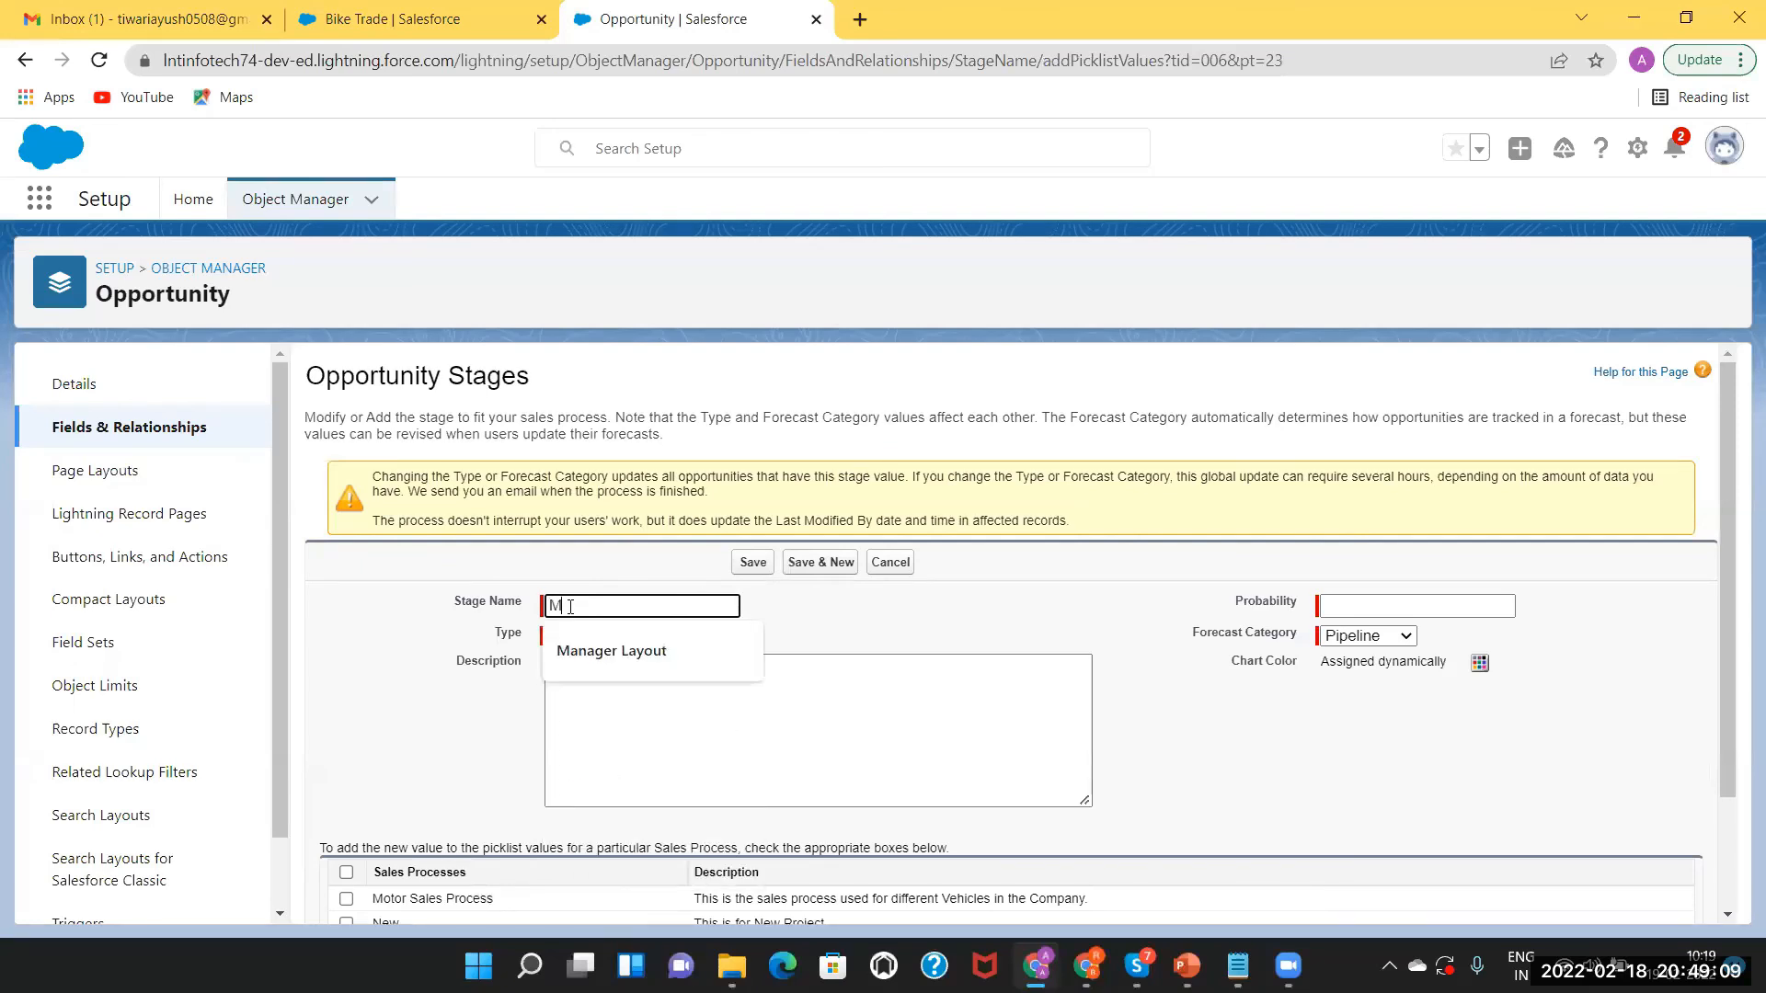
{"action": "key", "text": "BackSpace"}
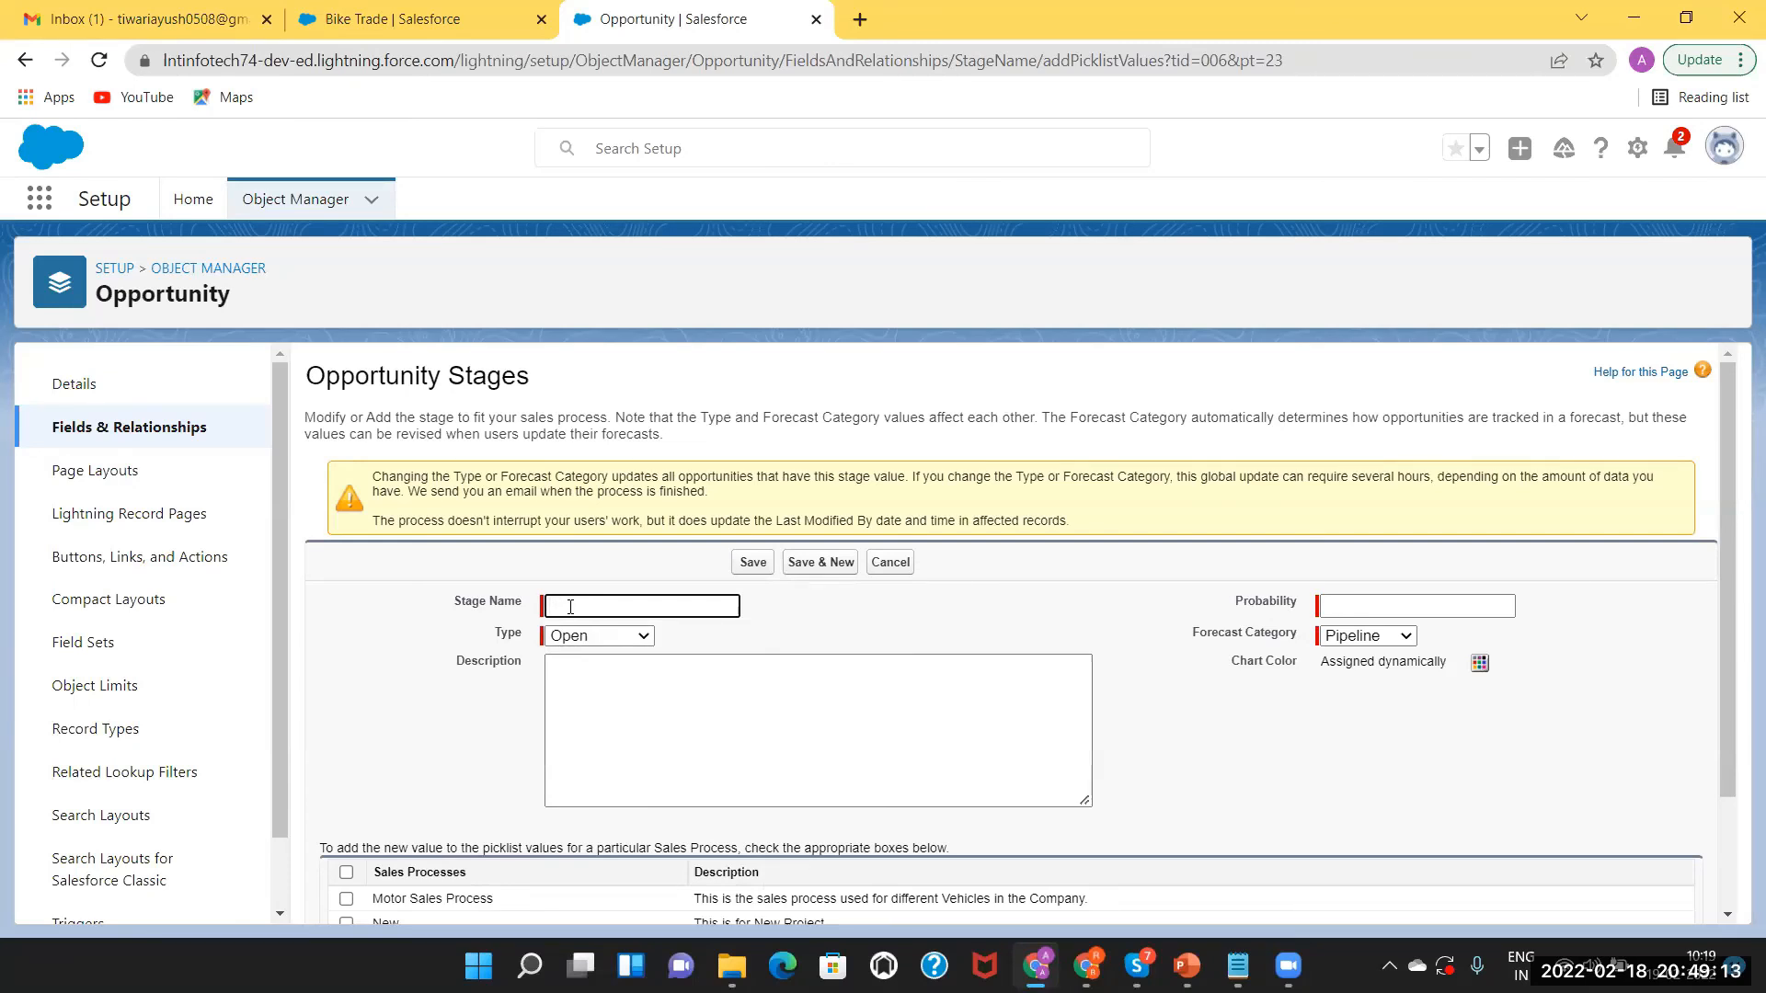
{"action": "type", "text": "Negl"}
{"action": "type", "text": "ect"}
{"action": "left_click", "coordinate": [594, 641]}
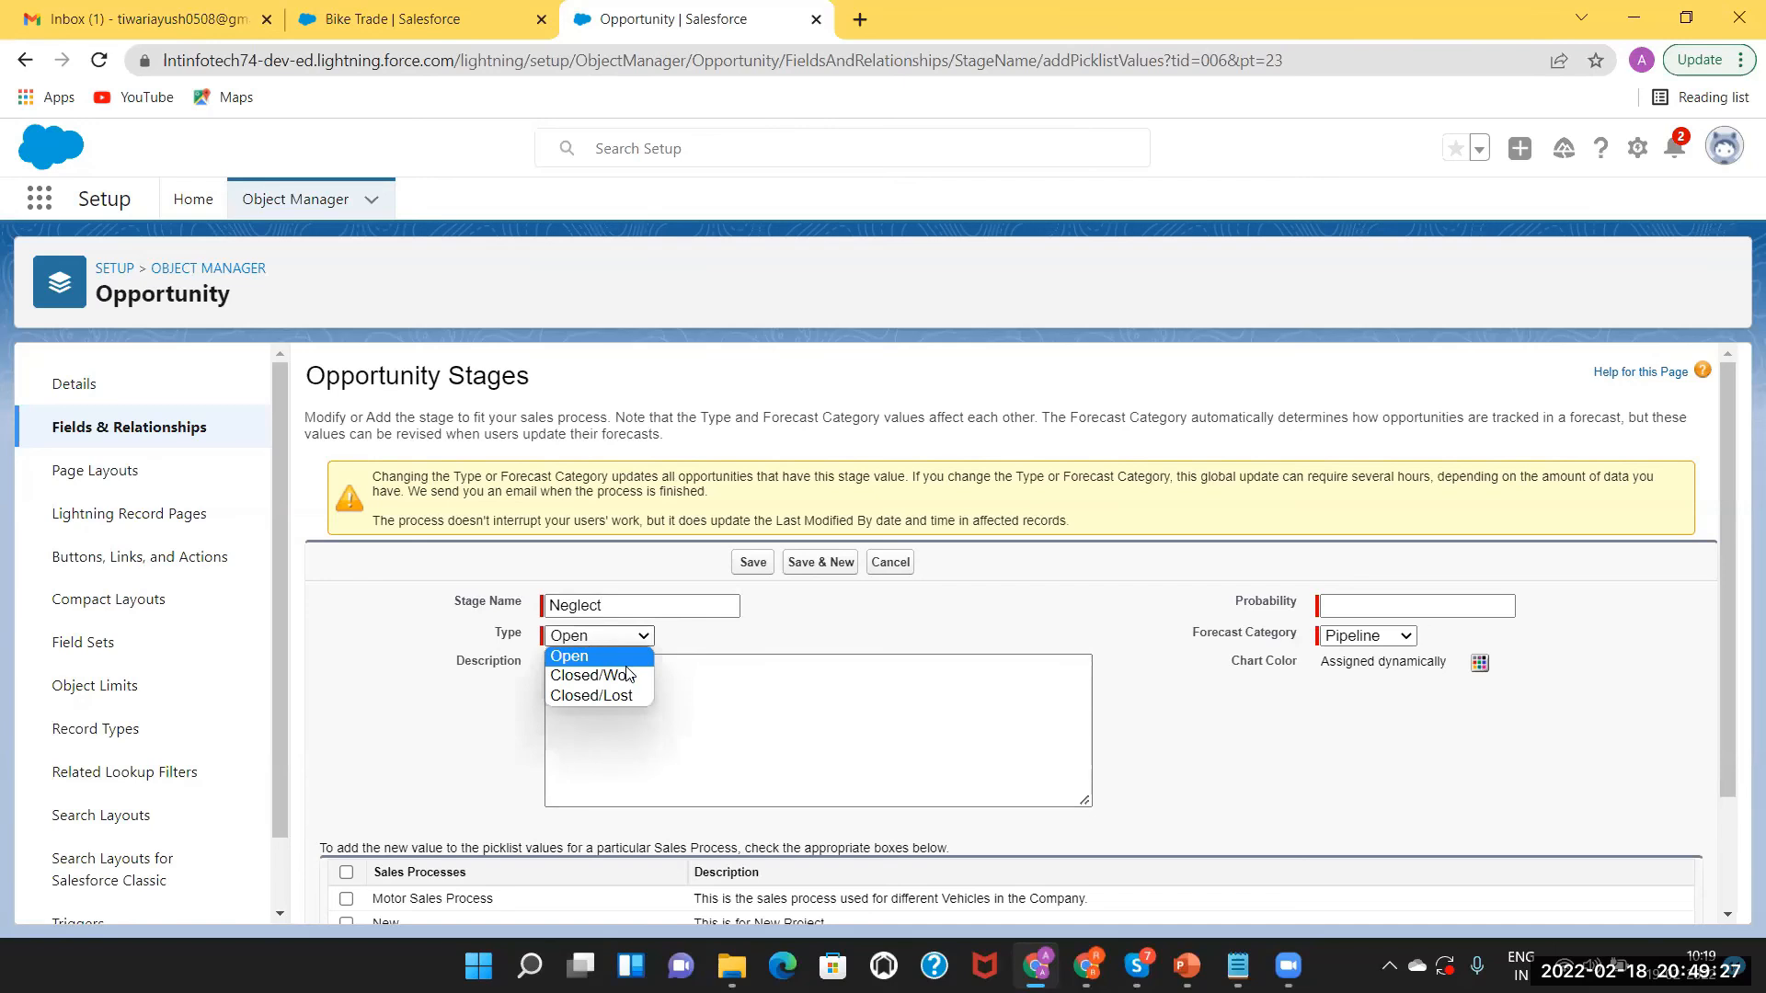
{"action": "left_click", "coordinate": [625, 657]}
Give Neglect 2% probability and Pipeline forecast category, add it to Motor Sales Process, and save.
{"action": "left_click", "coordinate": [1392, 604]}
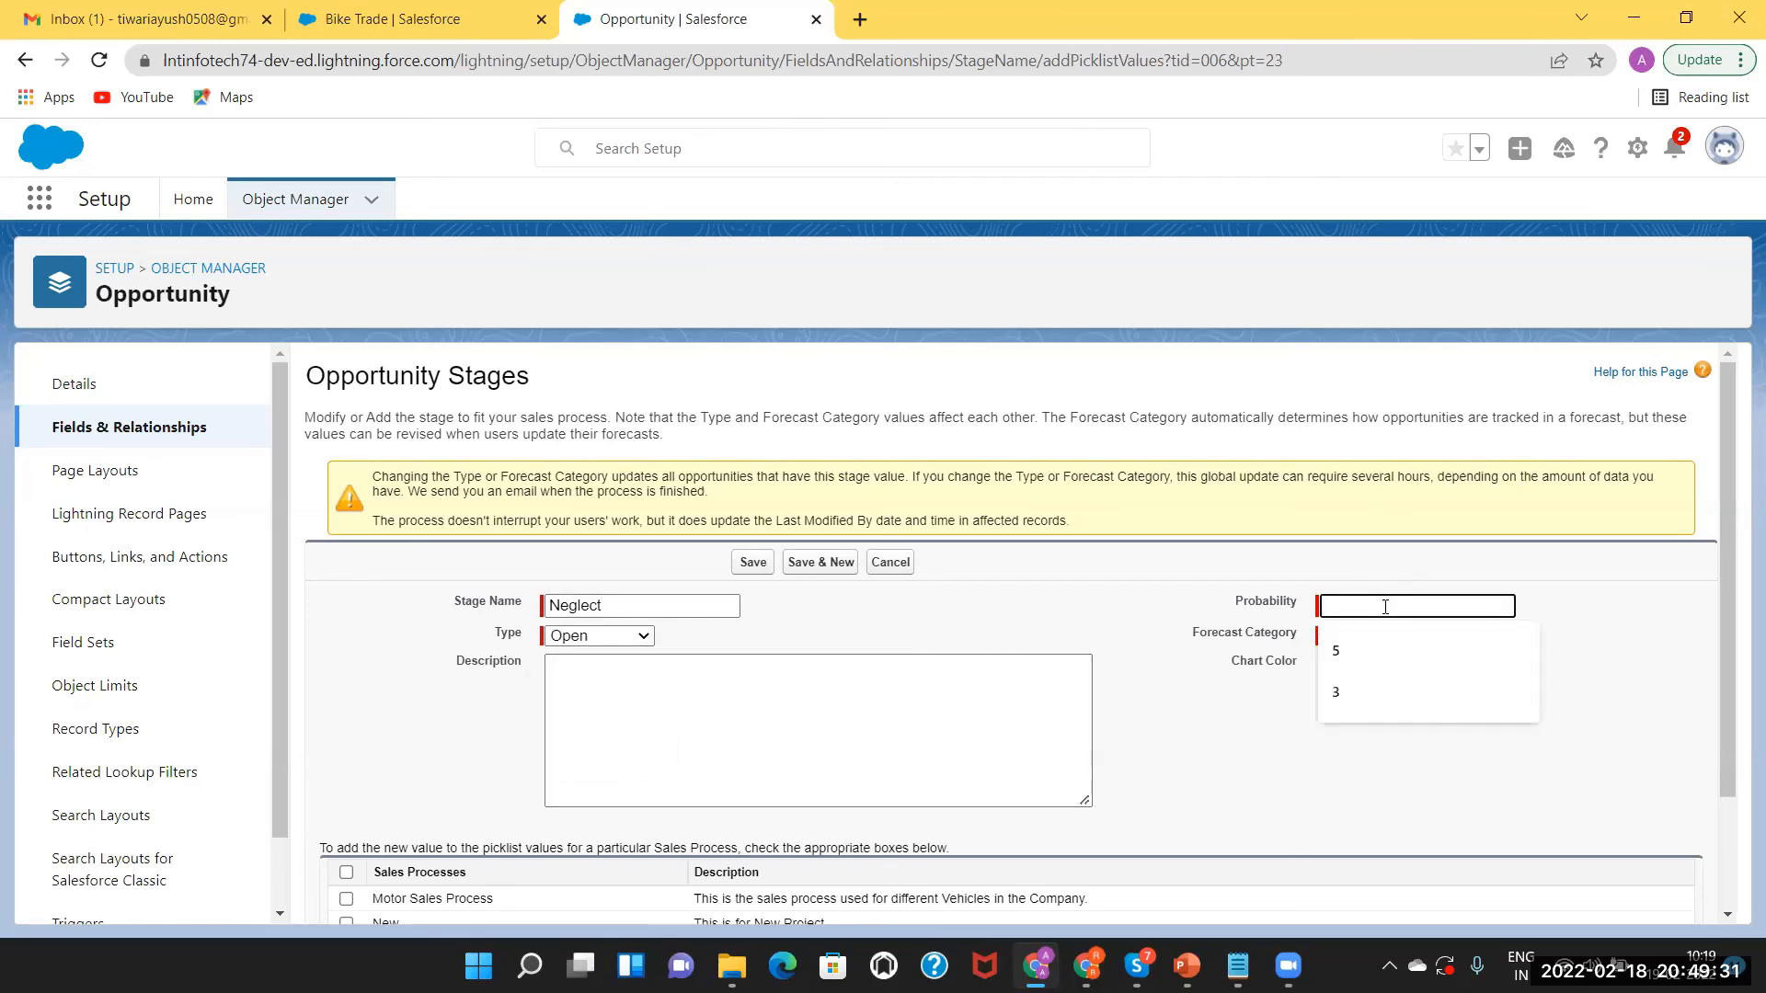
{"action": "type", "text": "2"}
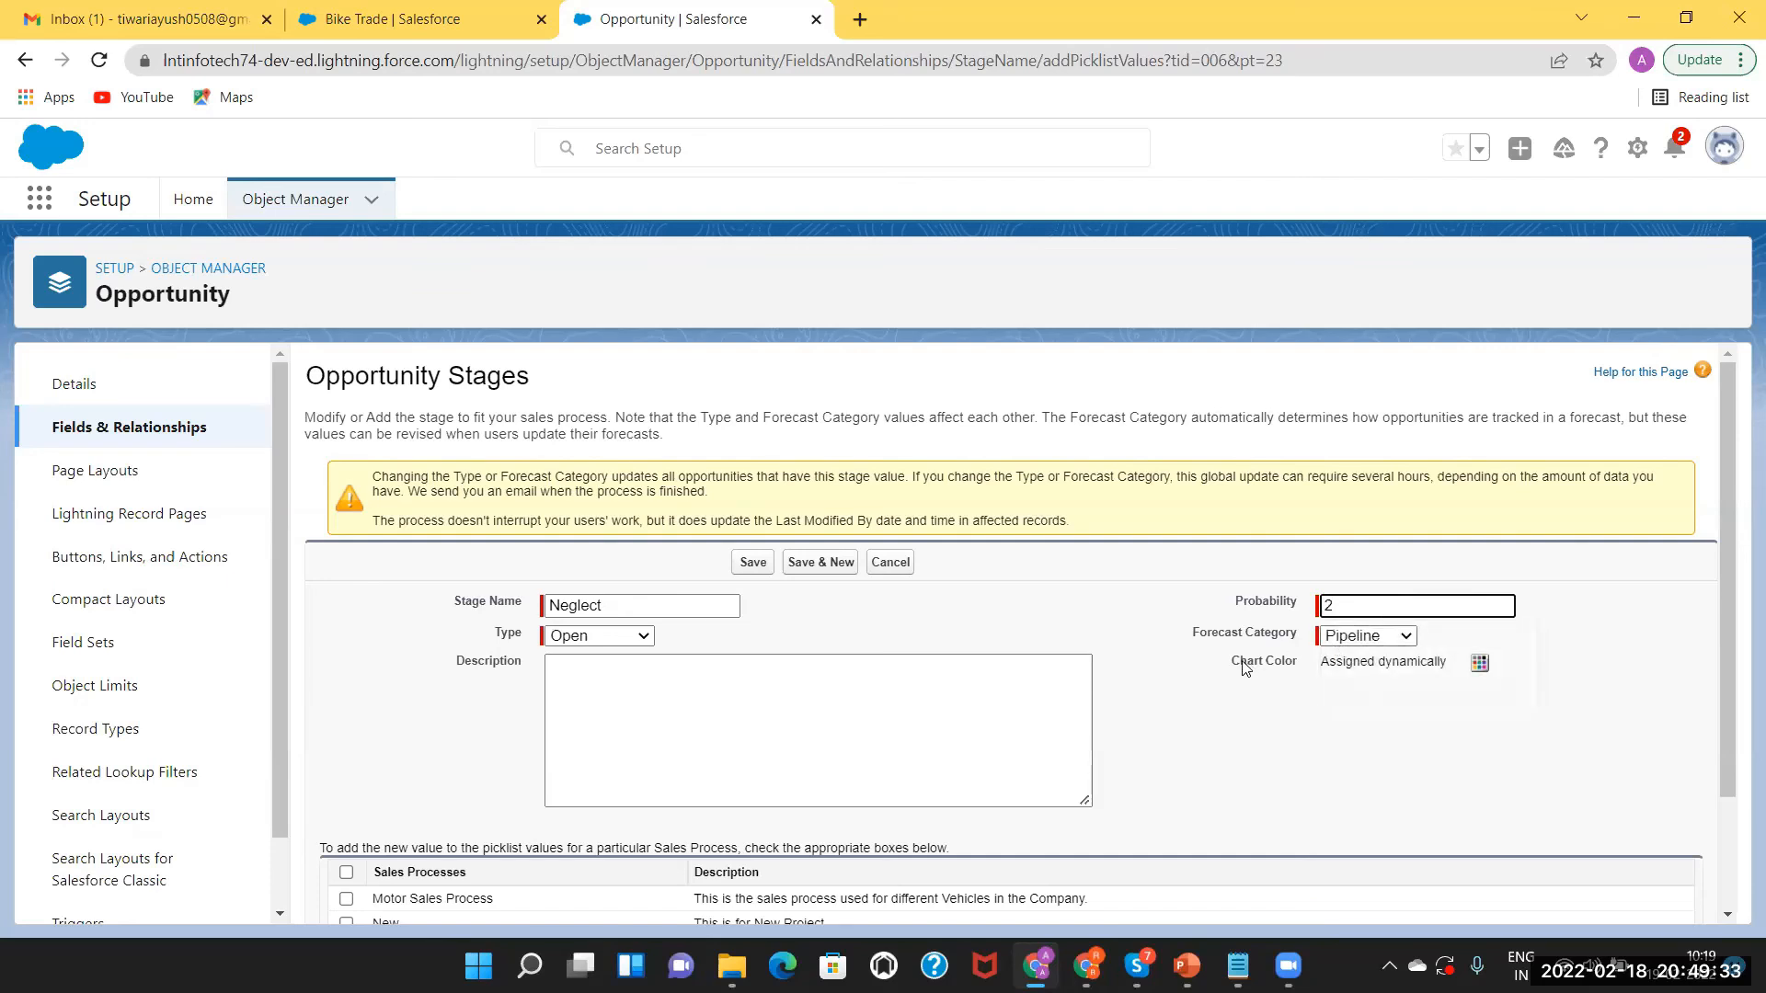
{"action": "left_click", "coordinate": [1377, 644]}
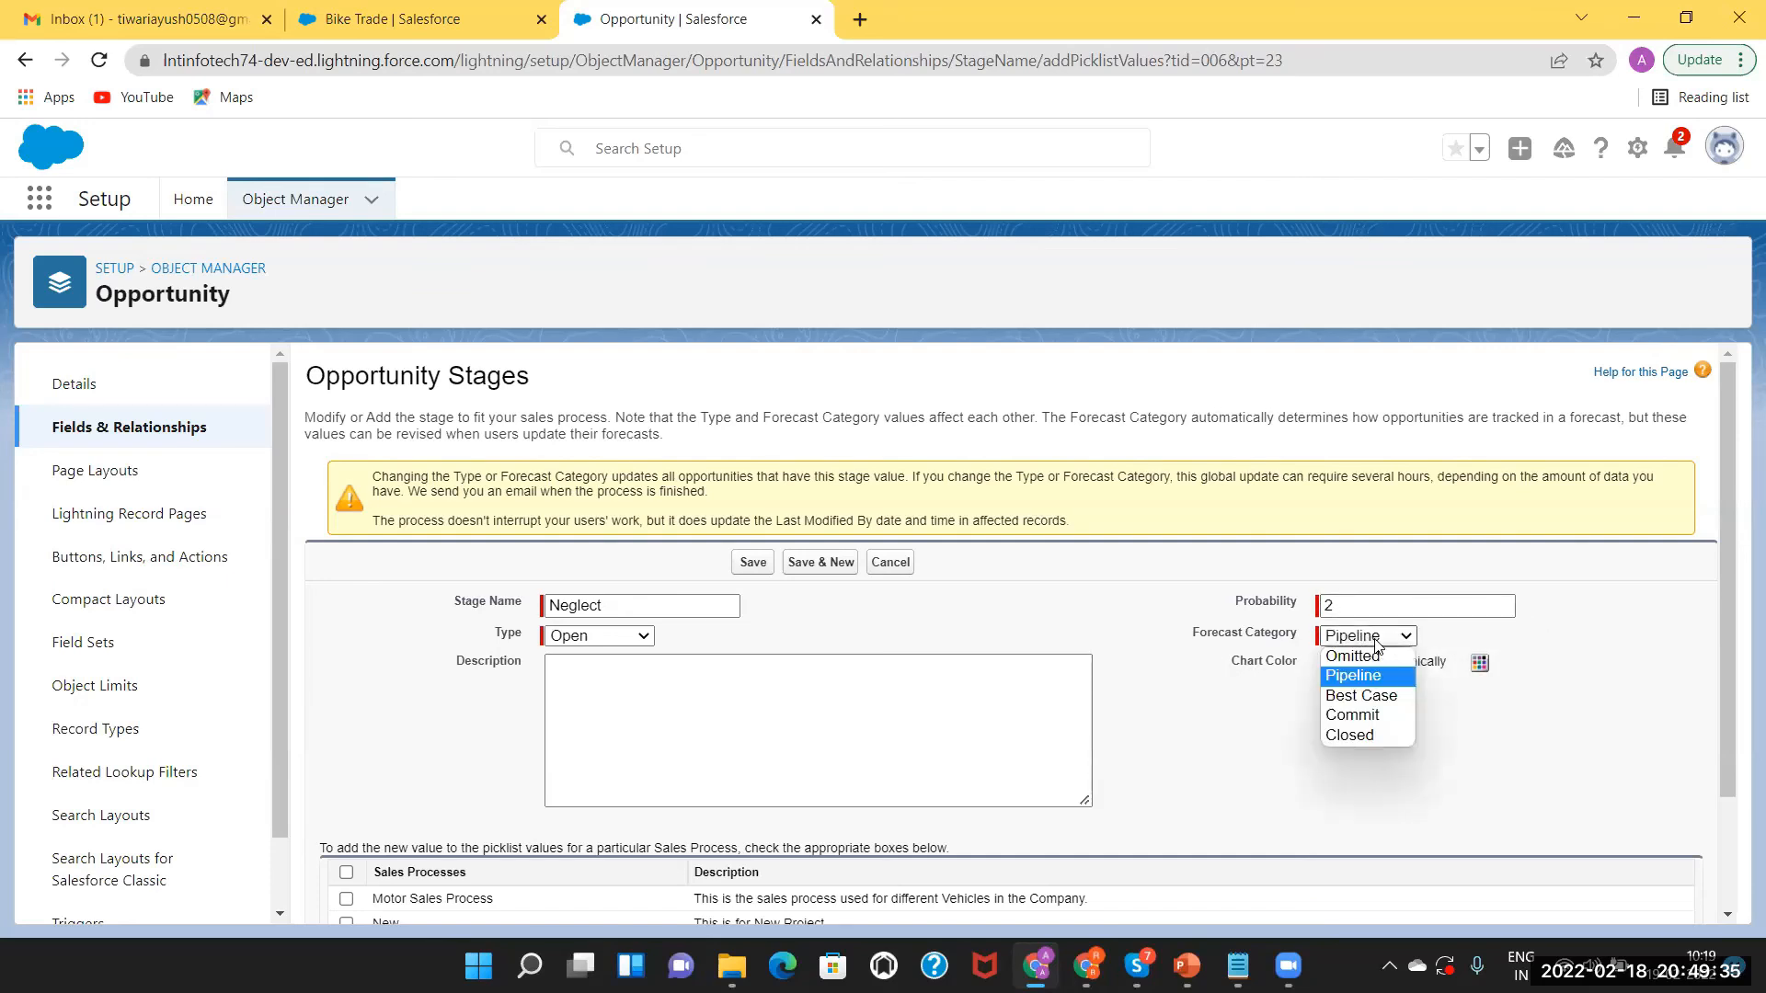
{"action": "left_click", "coordinate": [1284, 728]}
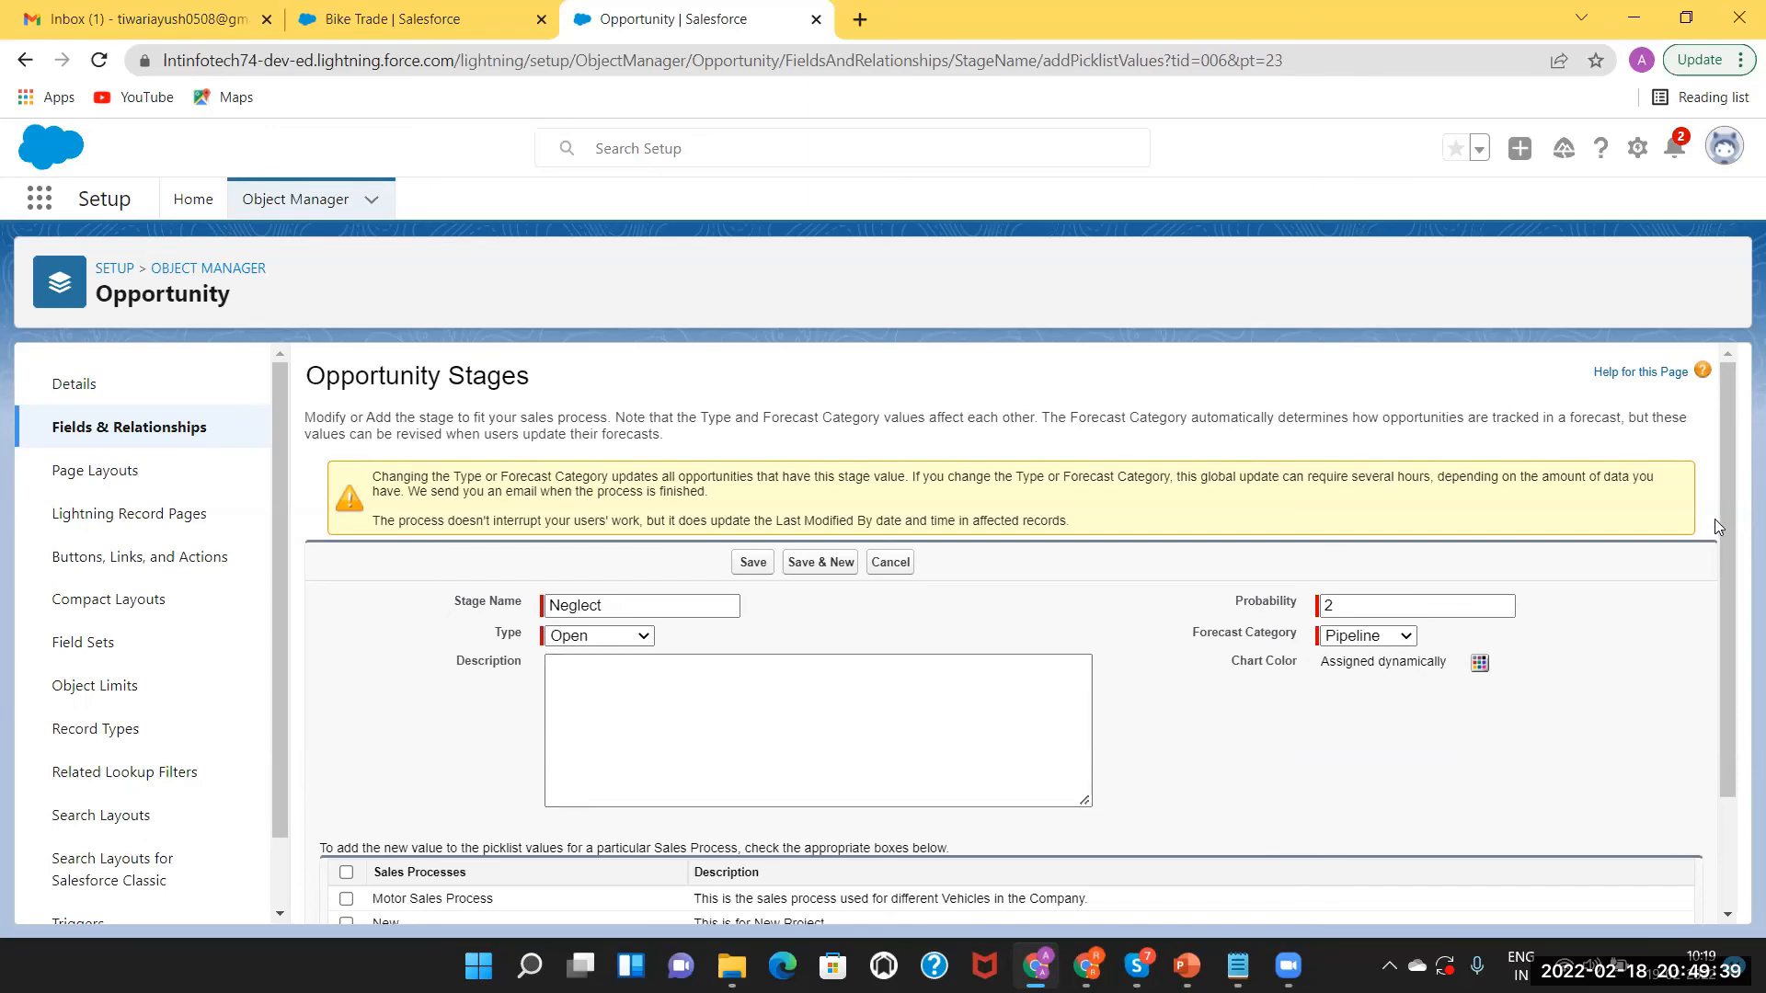
{"action": "left_click_drag", "start_coordinate": [1729, 512], "coordinate": [1739, 699]}
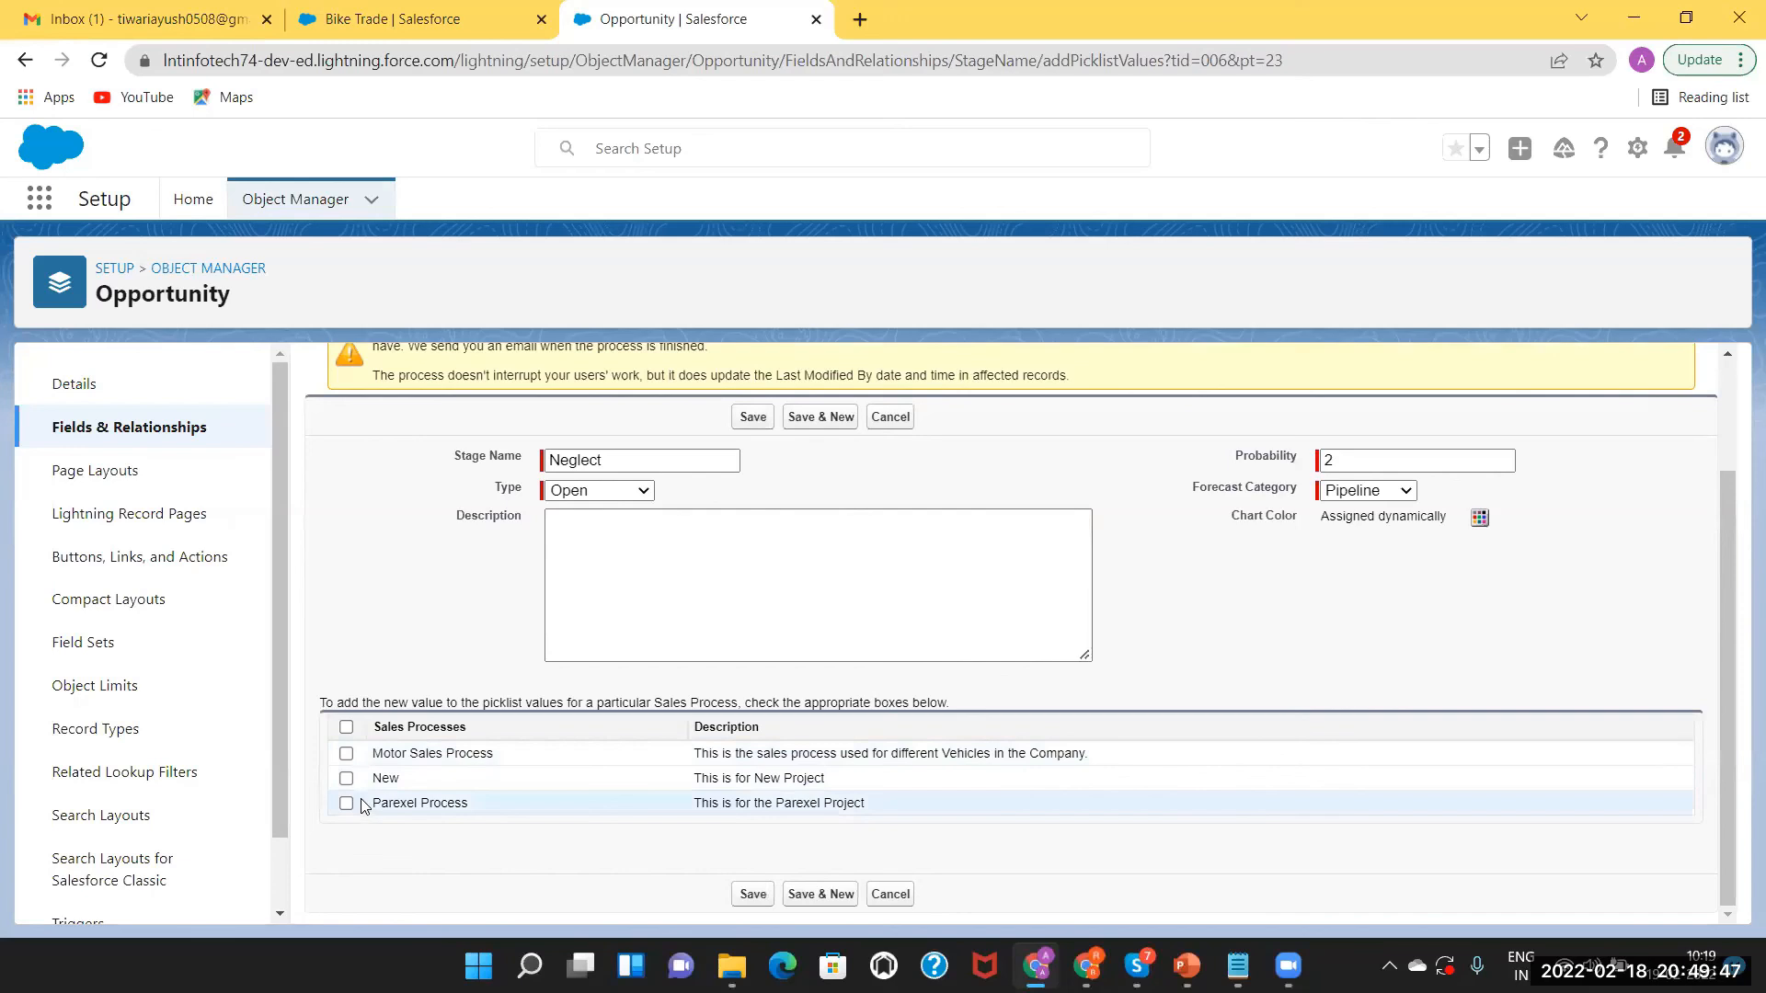
{"action": "left_click", "coordinate": [346, 754]}
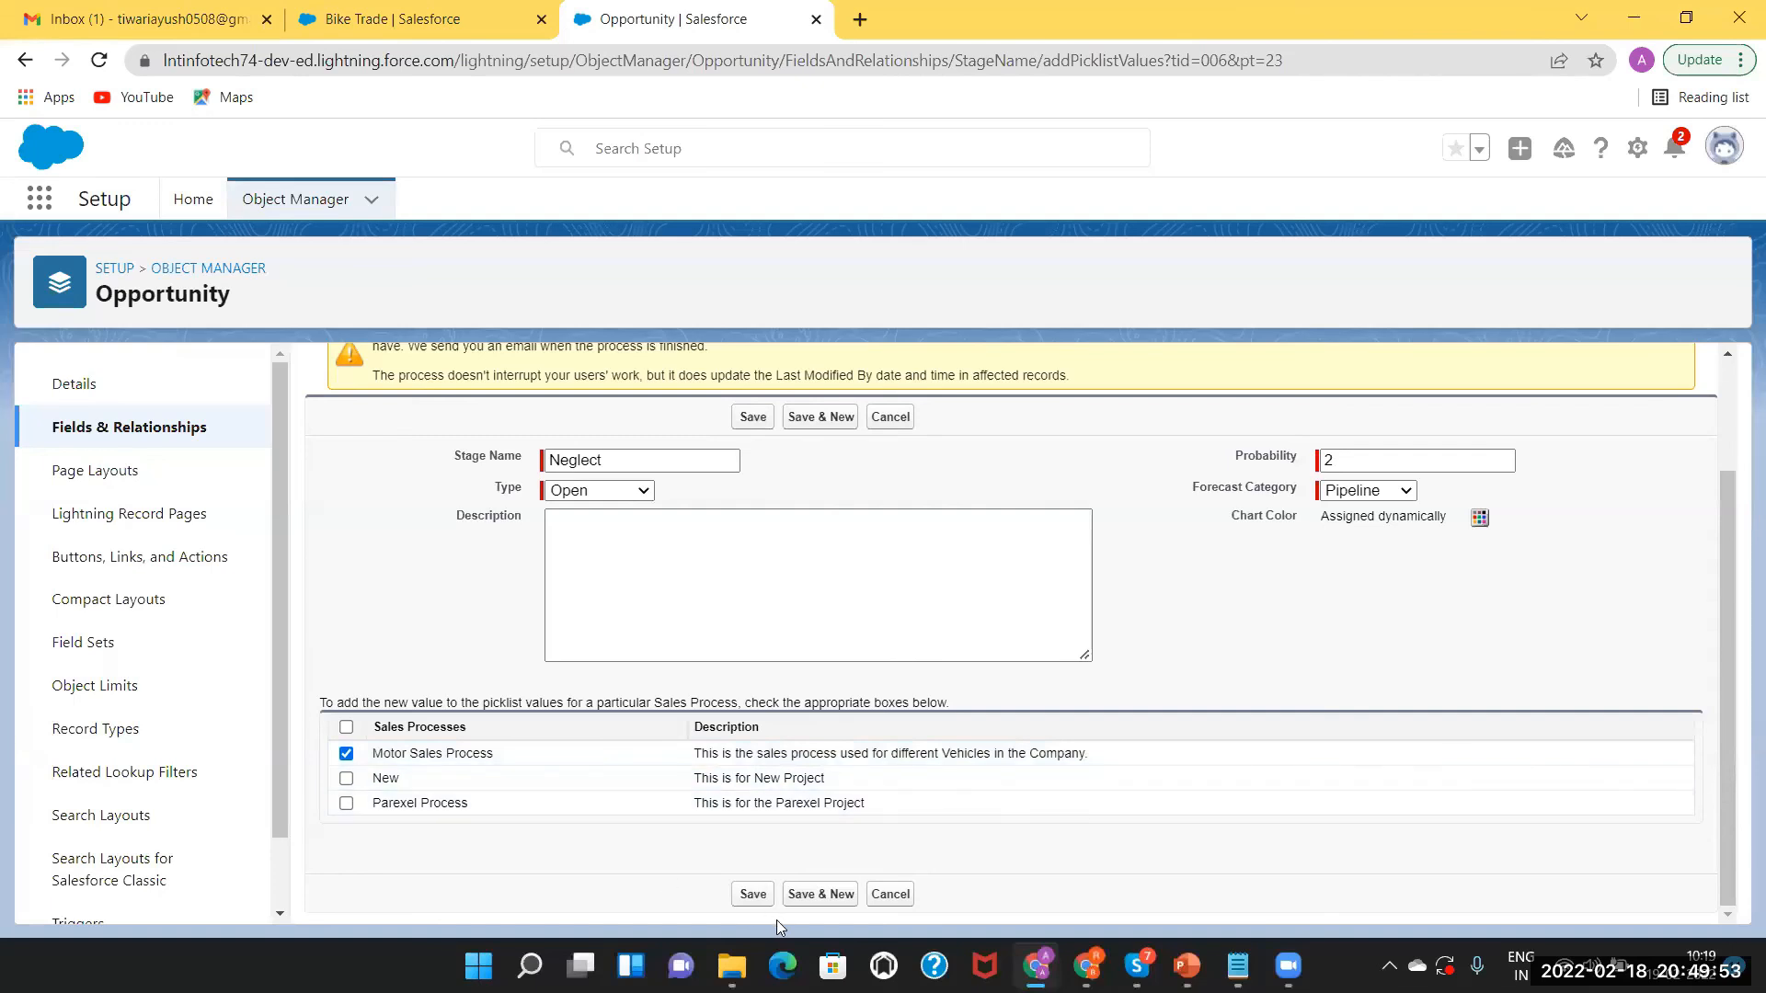
{"action": "left_click", "coordinate": [751, 896]}
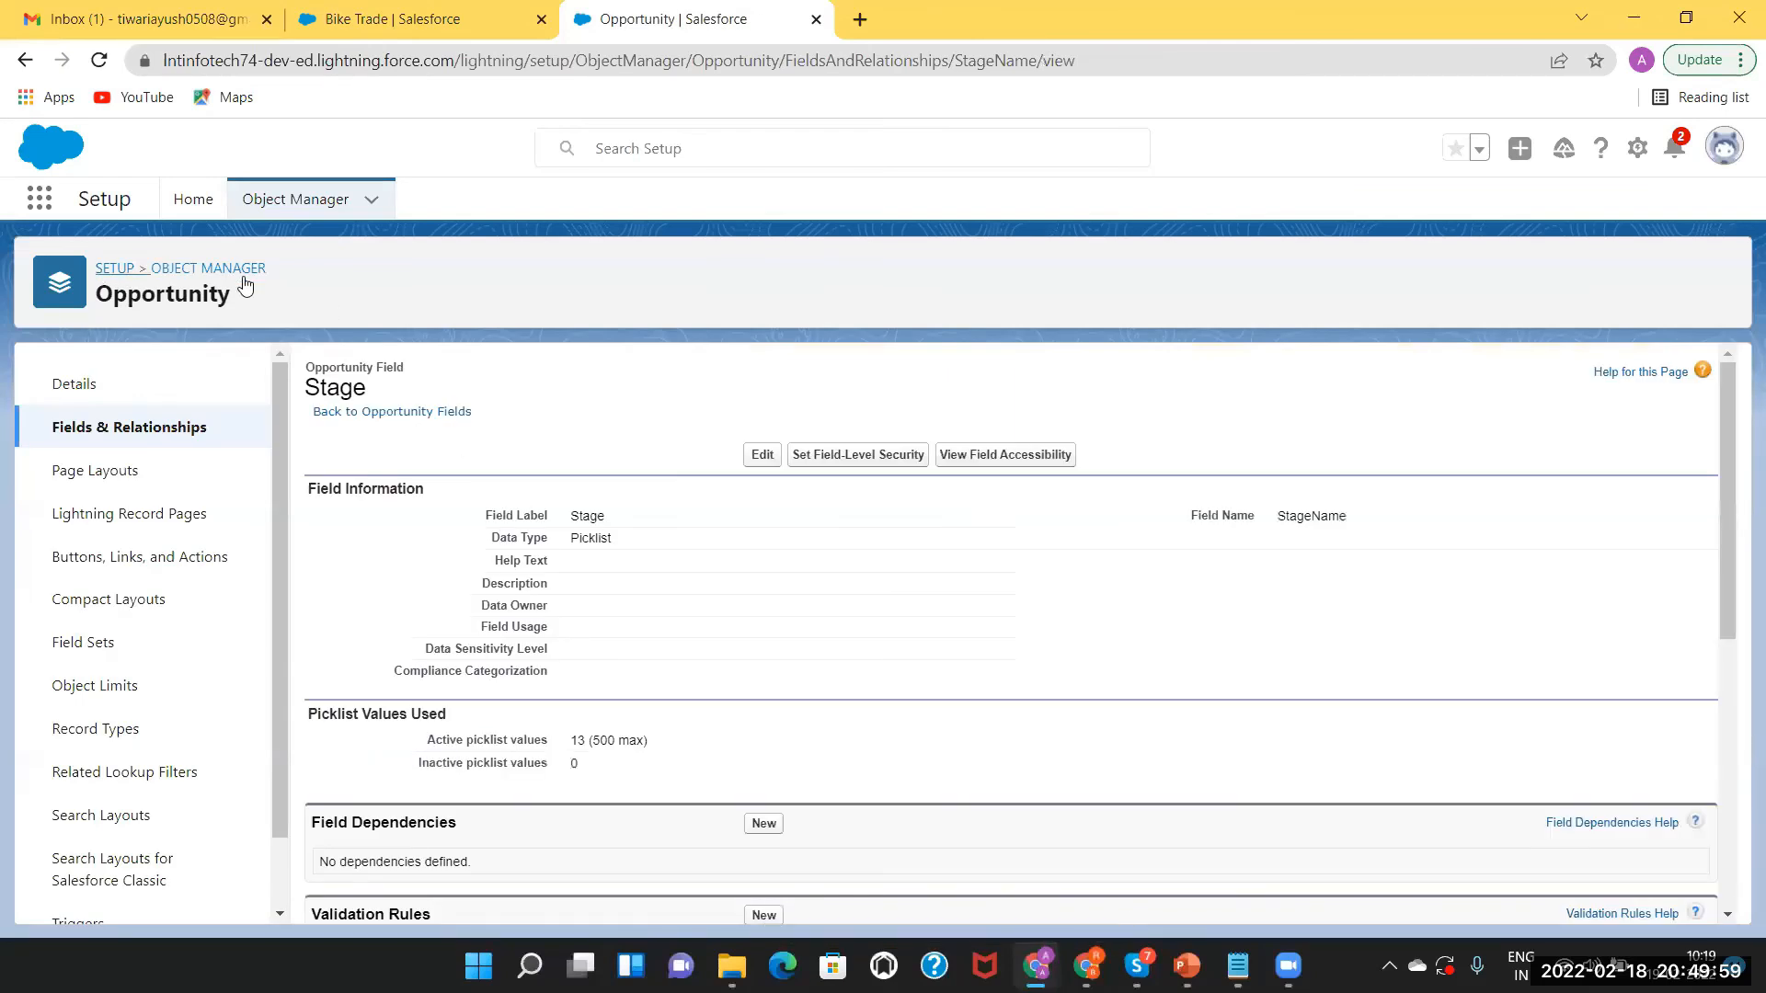
Open the New Opp opportunity's details from the Bike Trade Opportunities list.
{"action": "left_click", "coordinate": [426, 20]}
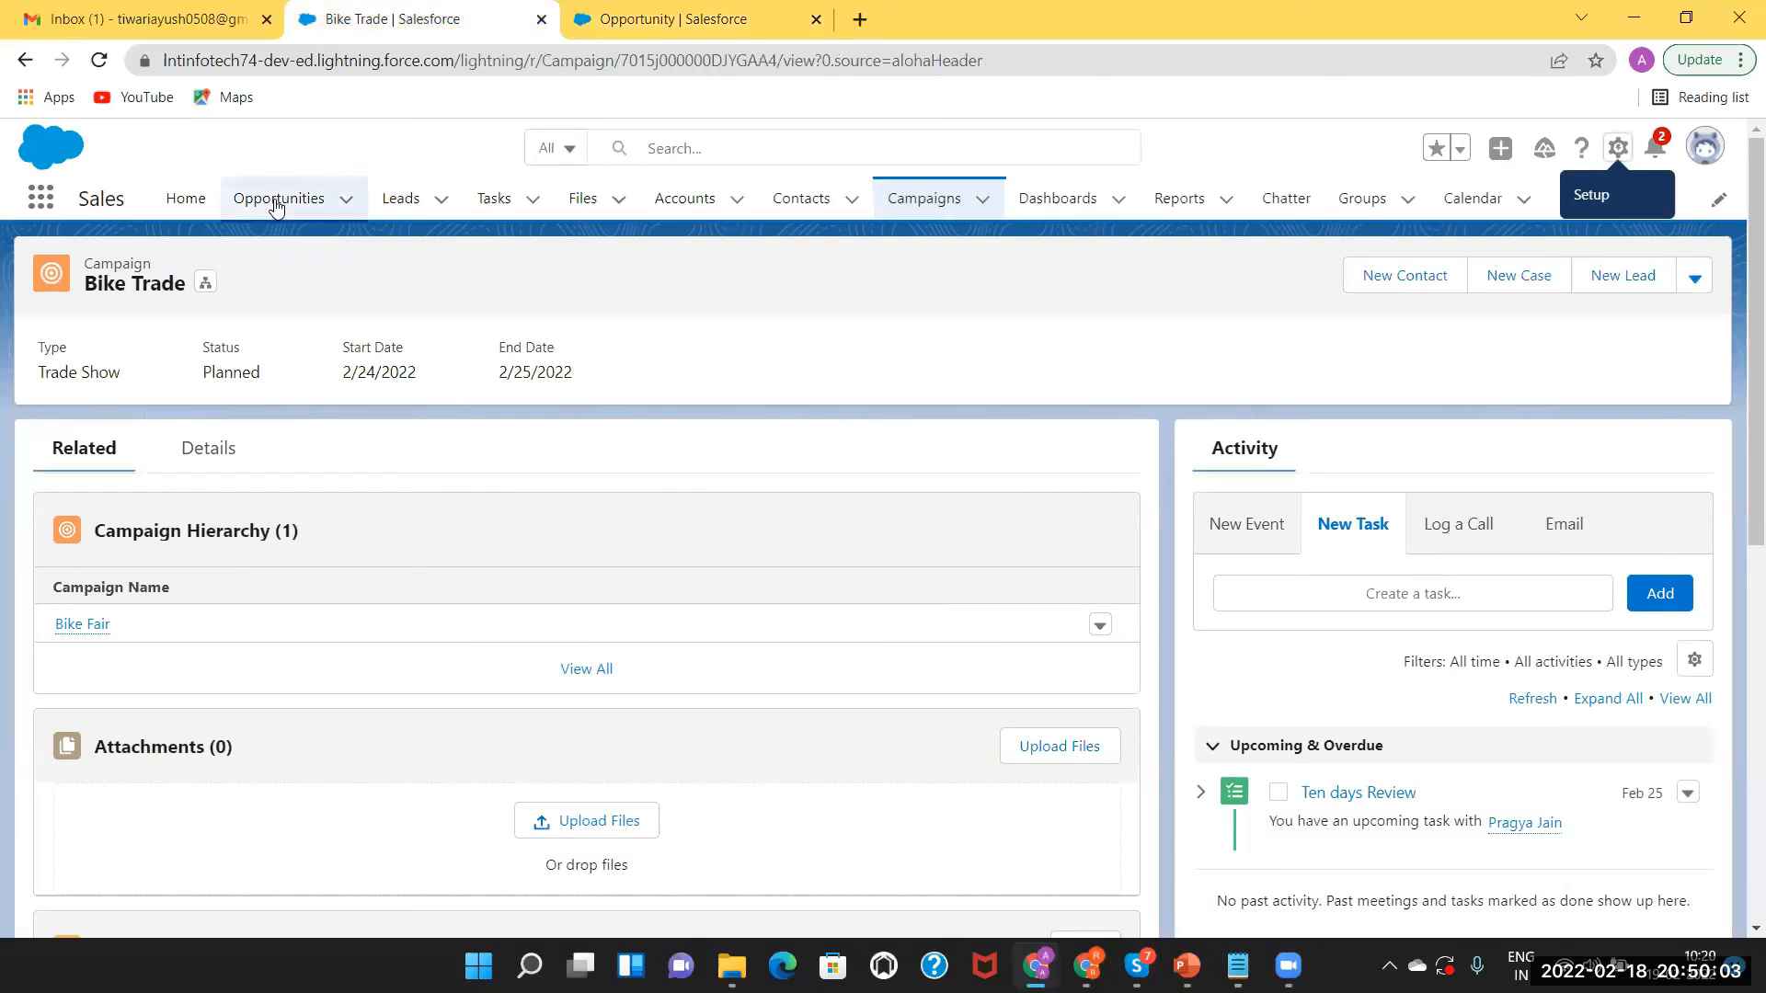
{"action": "left_click", "coordinate": [276, 201]}
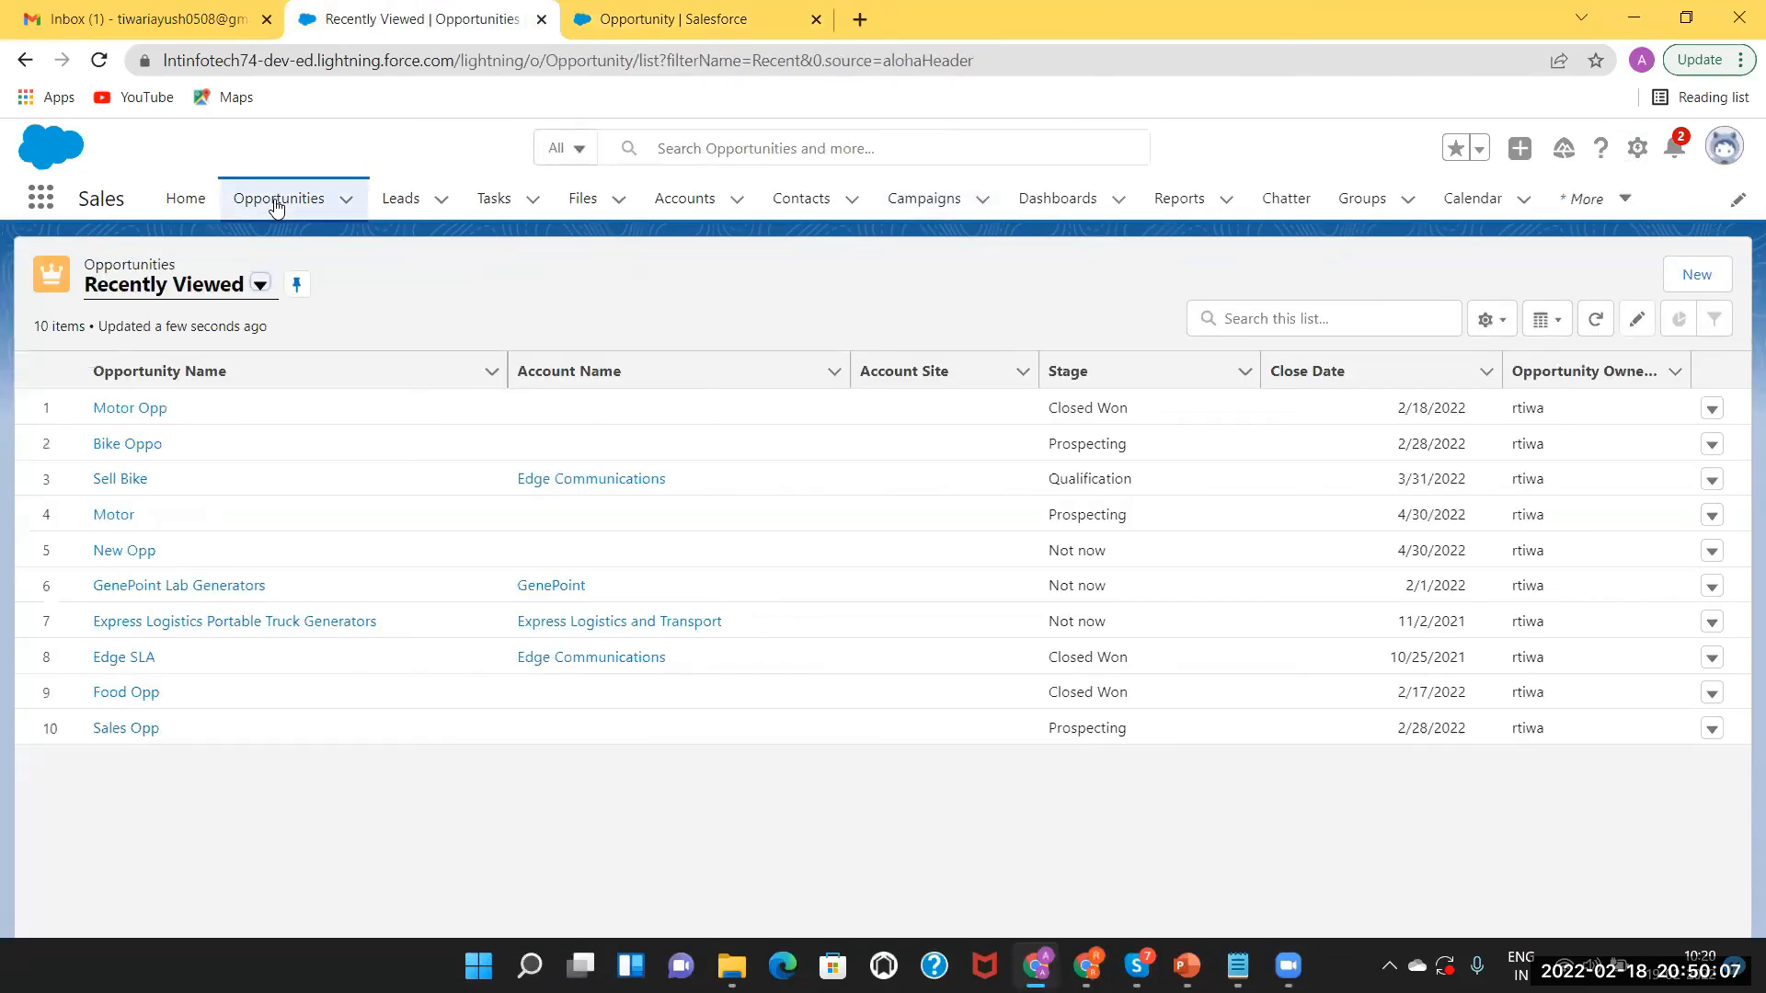
{"action": "left_click", "coordinate": [130, 551]}
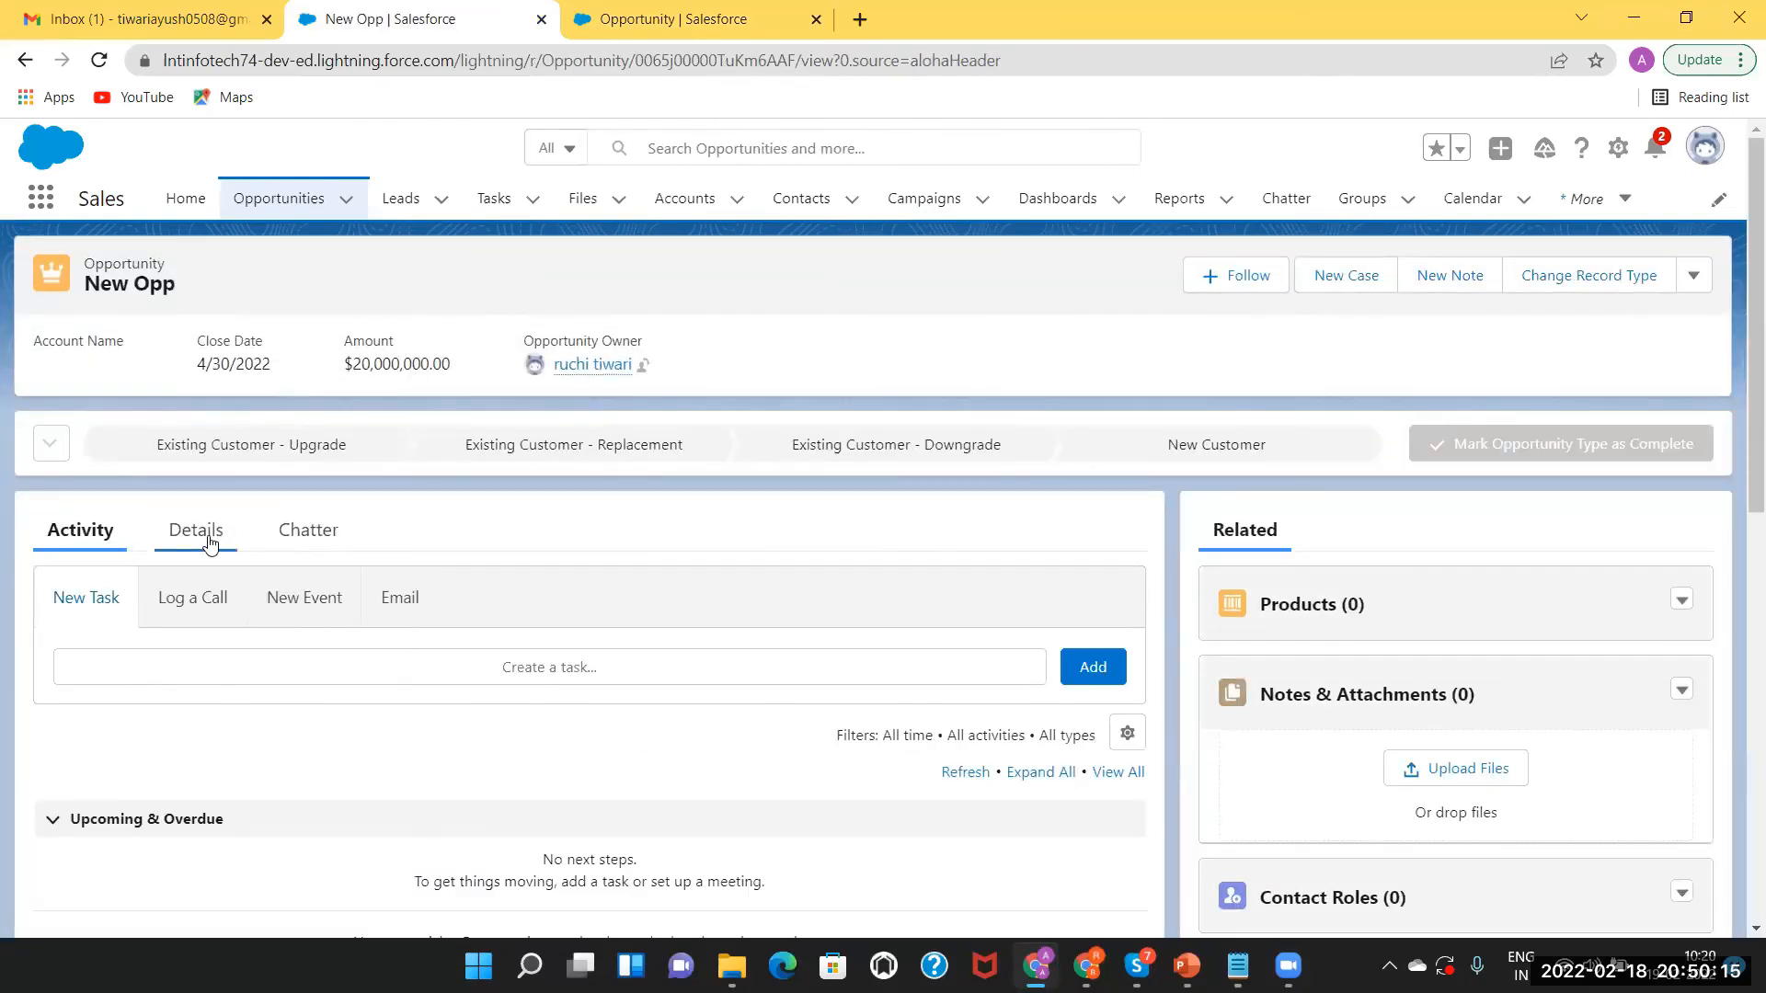
{"action": "left_click", "coordinate": [209, 543]}
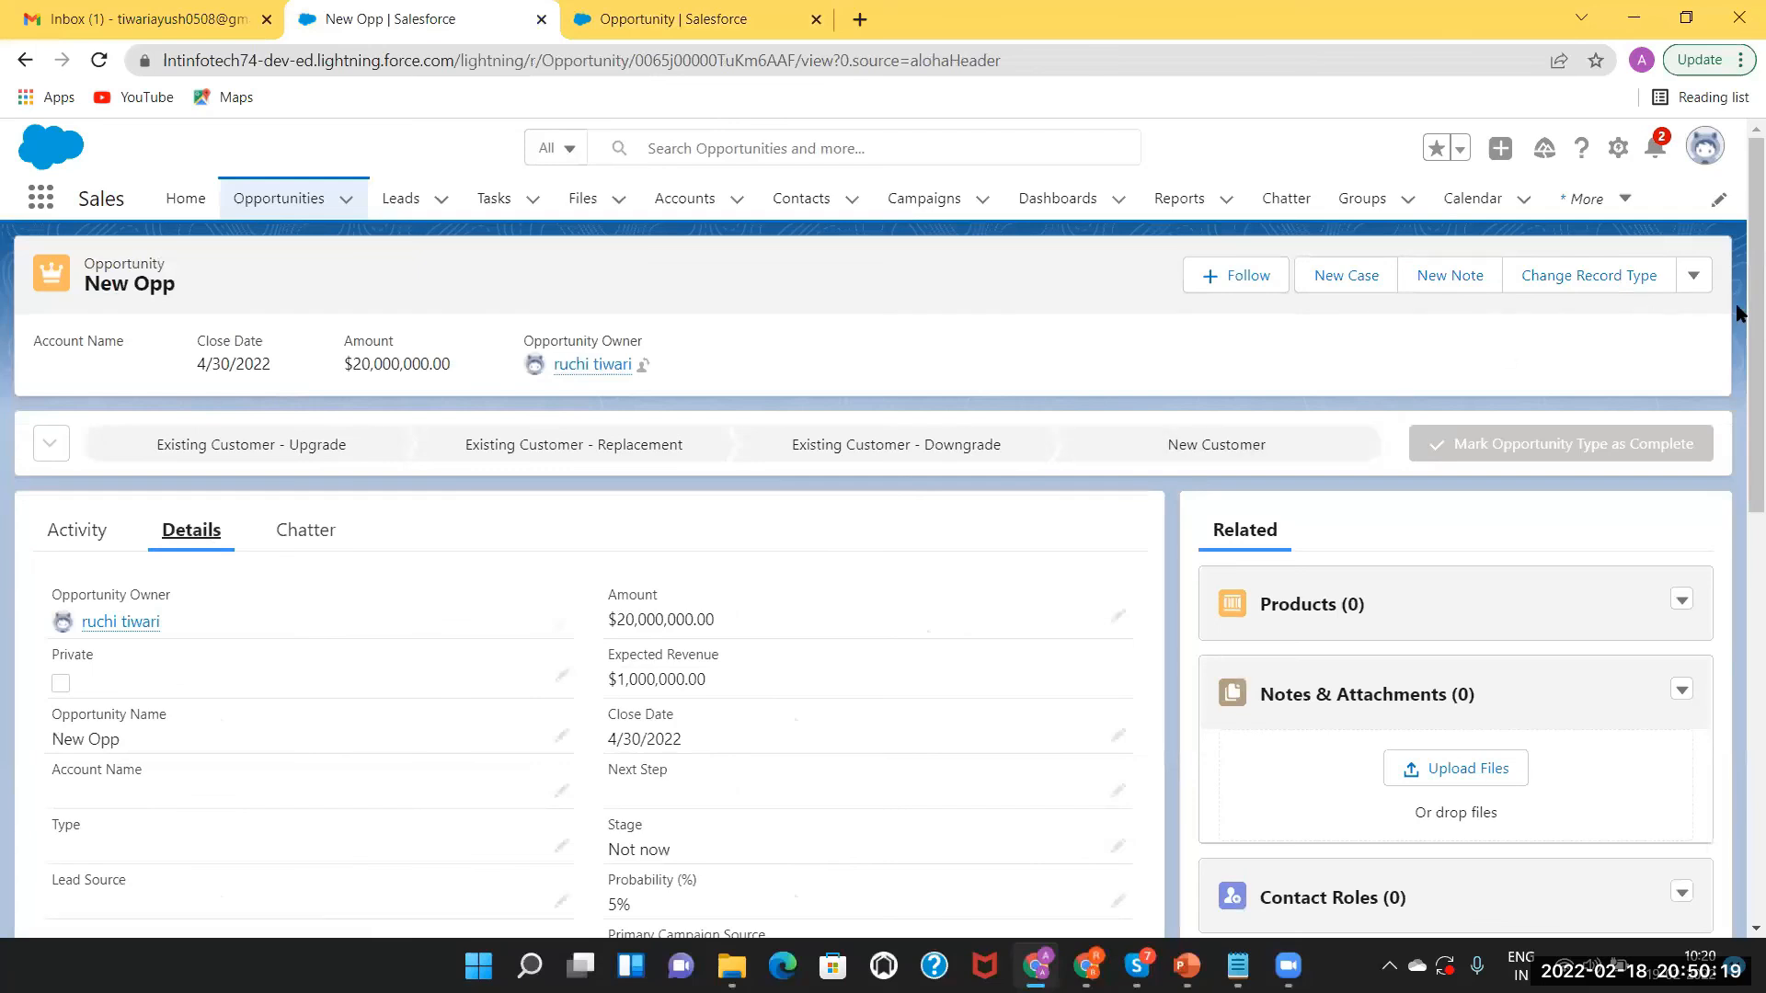
{"action": "scroll", "coordinate": [1742, 413], "scroll_direction": "down", "scroll_amount": 3}
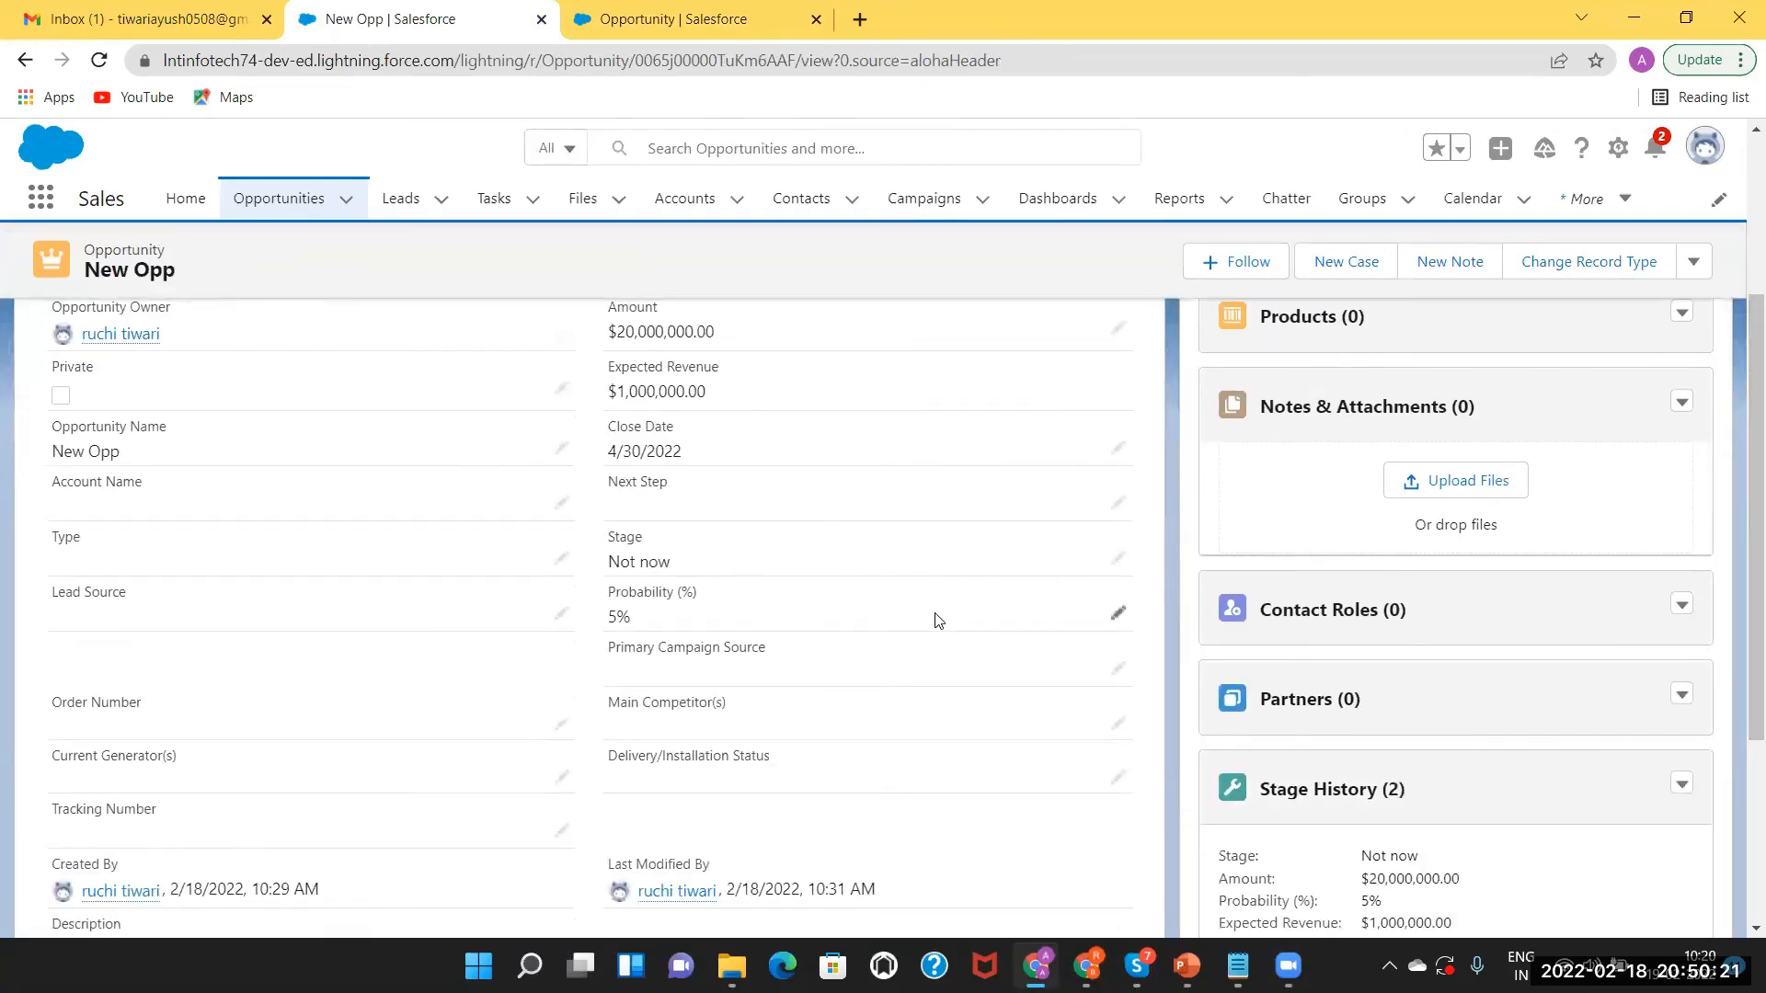
Edit New Opp, leave its Stage at Not now, and save the record.
{"action": "left_click", "coordinate": [1118, 617]}
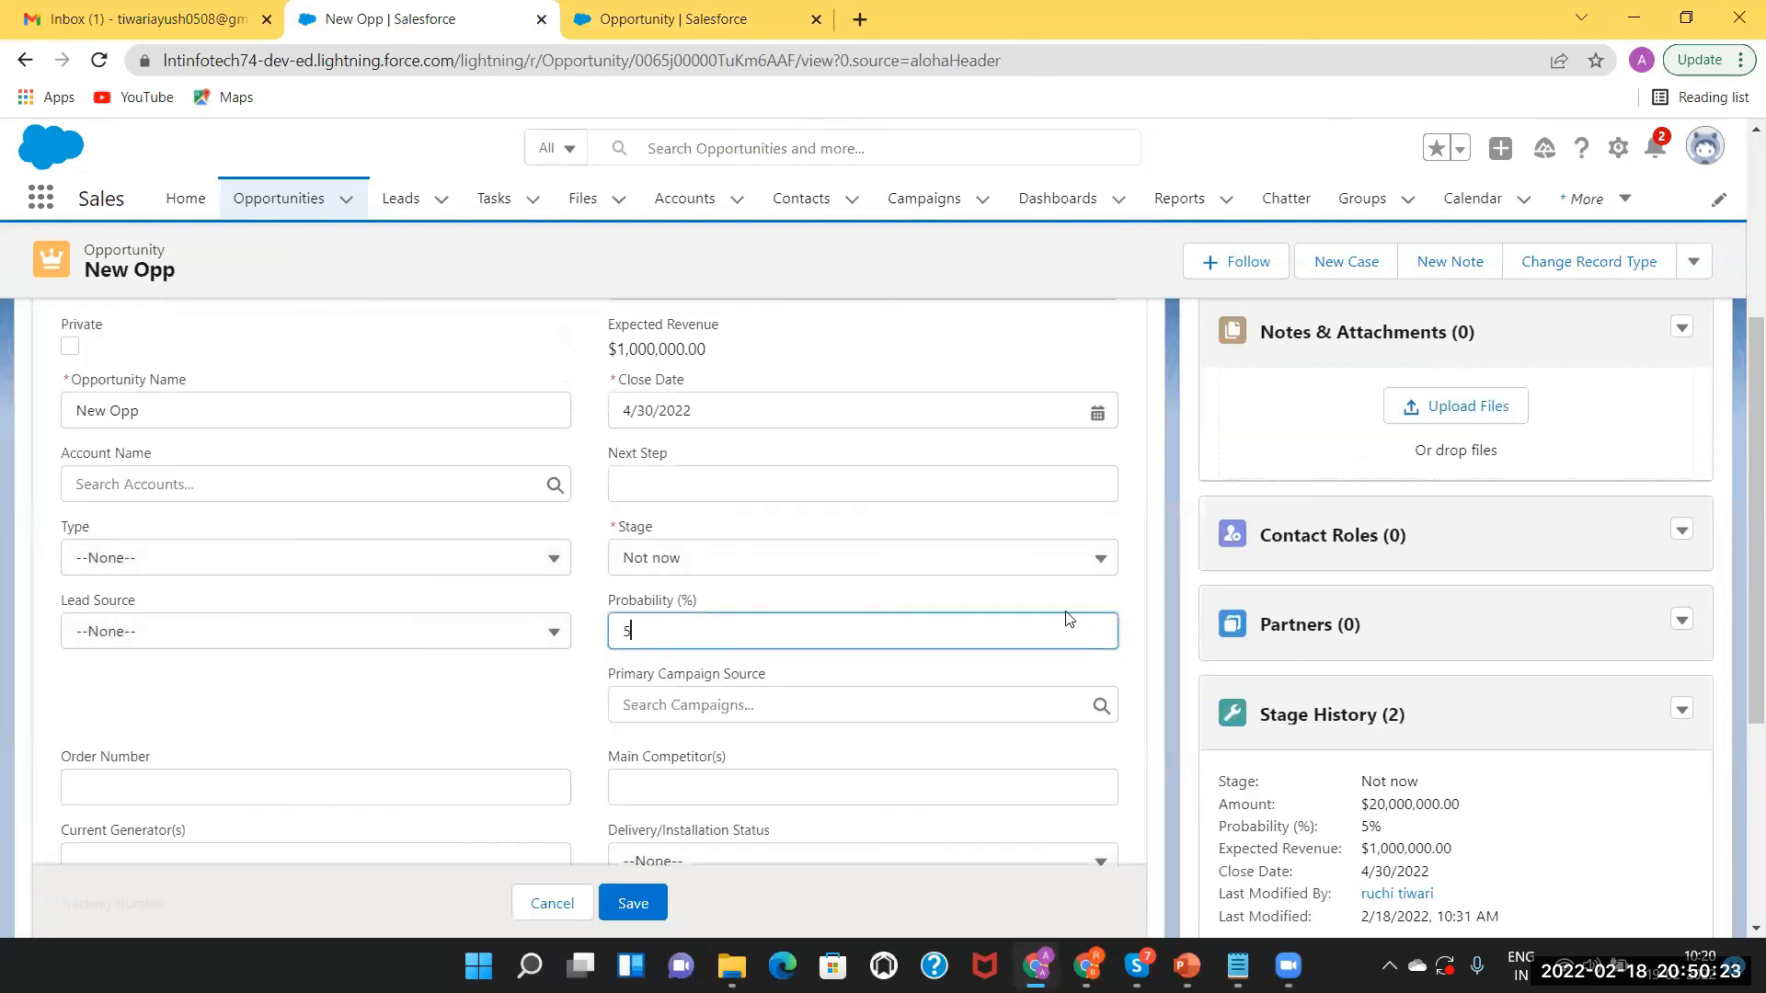
{"action": "left_click", "coordinate": [990, 559]}
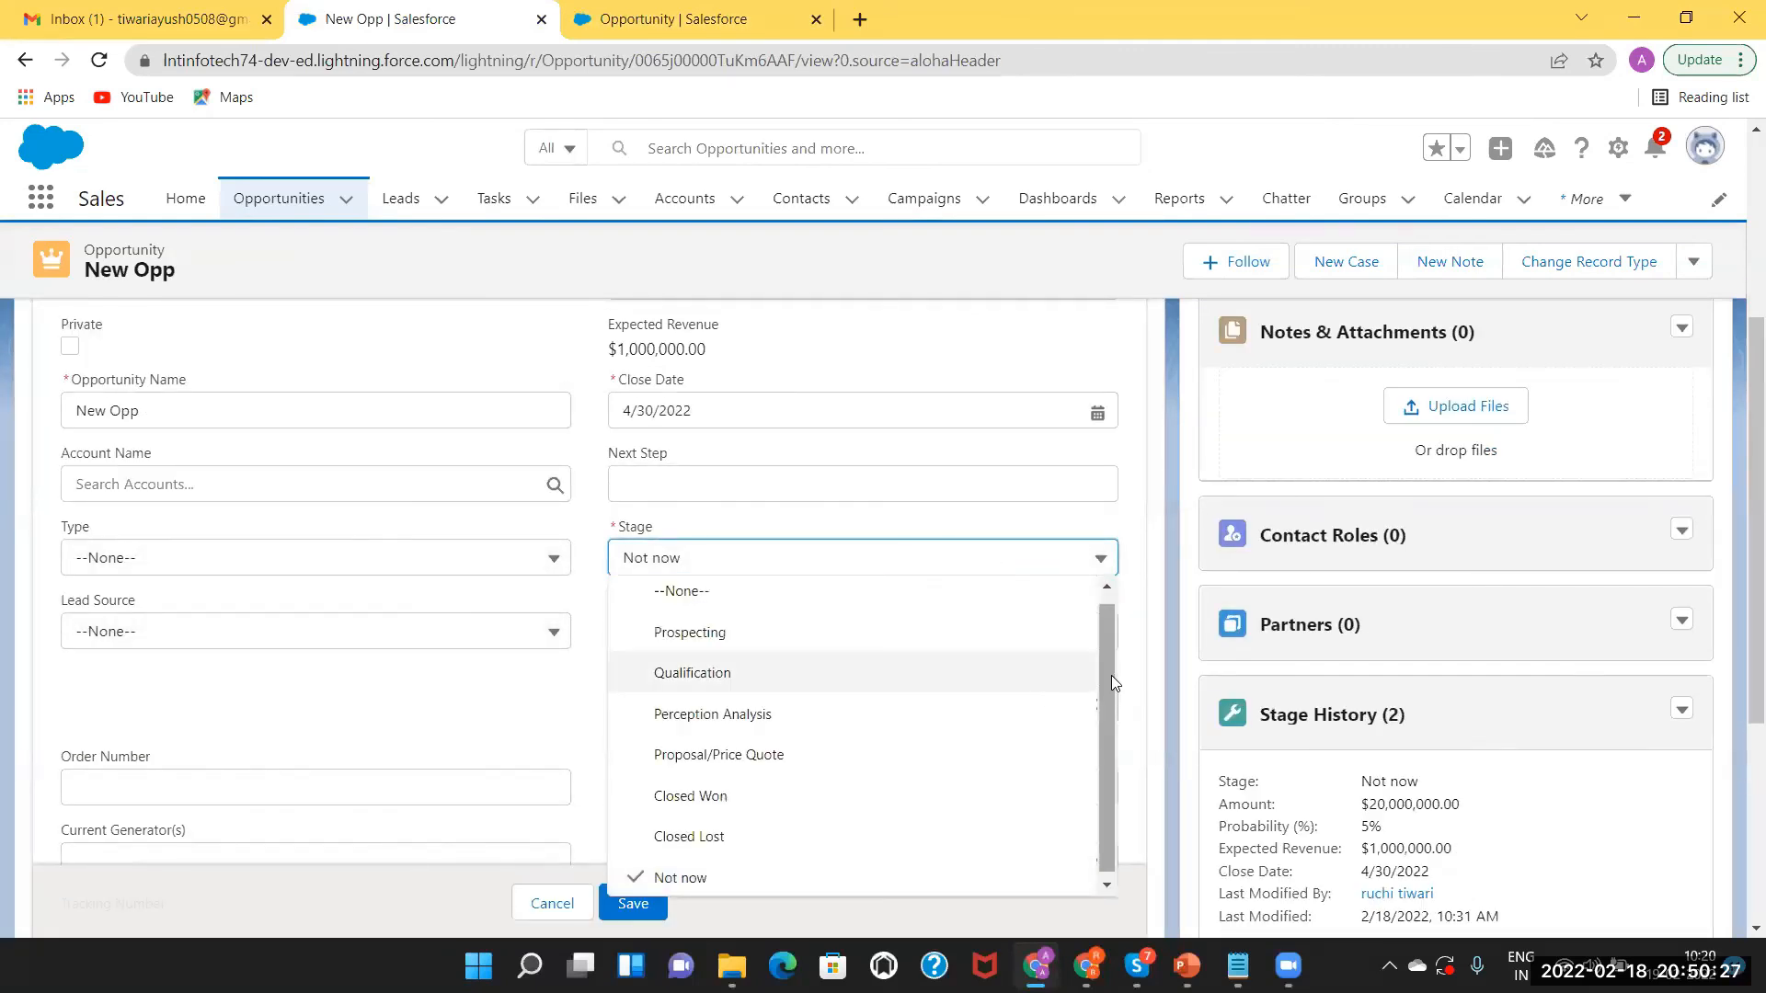
{"action": "left_click_drag", "start_coordinate": [1103, 678], "coordinate": [1096, 642]}
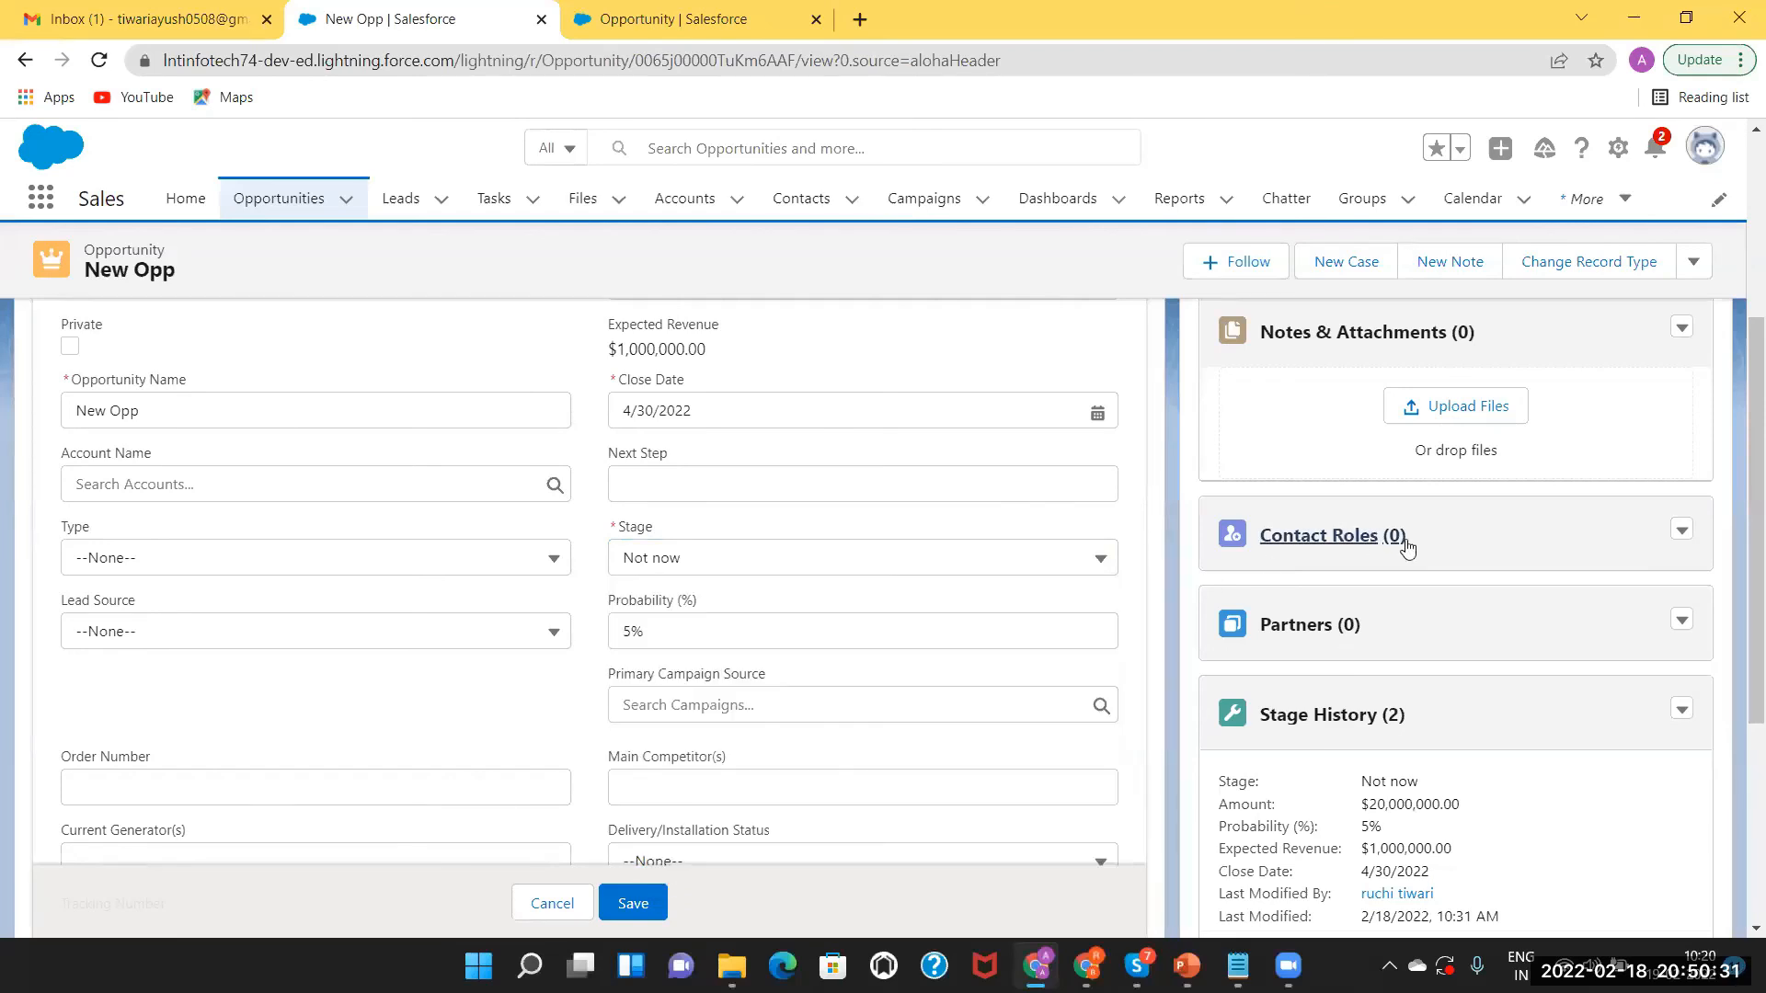
{"action": "scroll", "coordinate": [1740, 393], "scroll_direction": "up", "scroll_amount": 1}
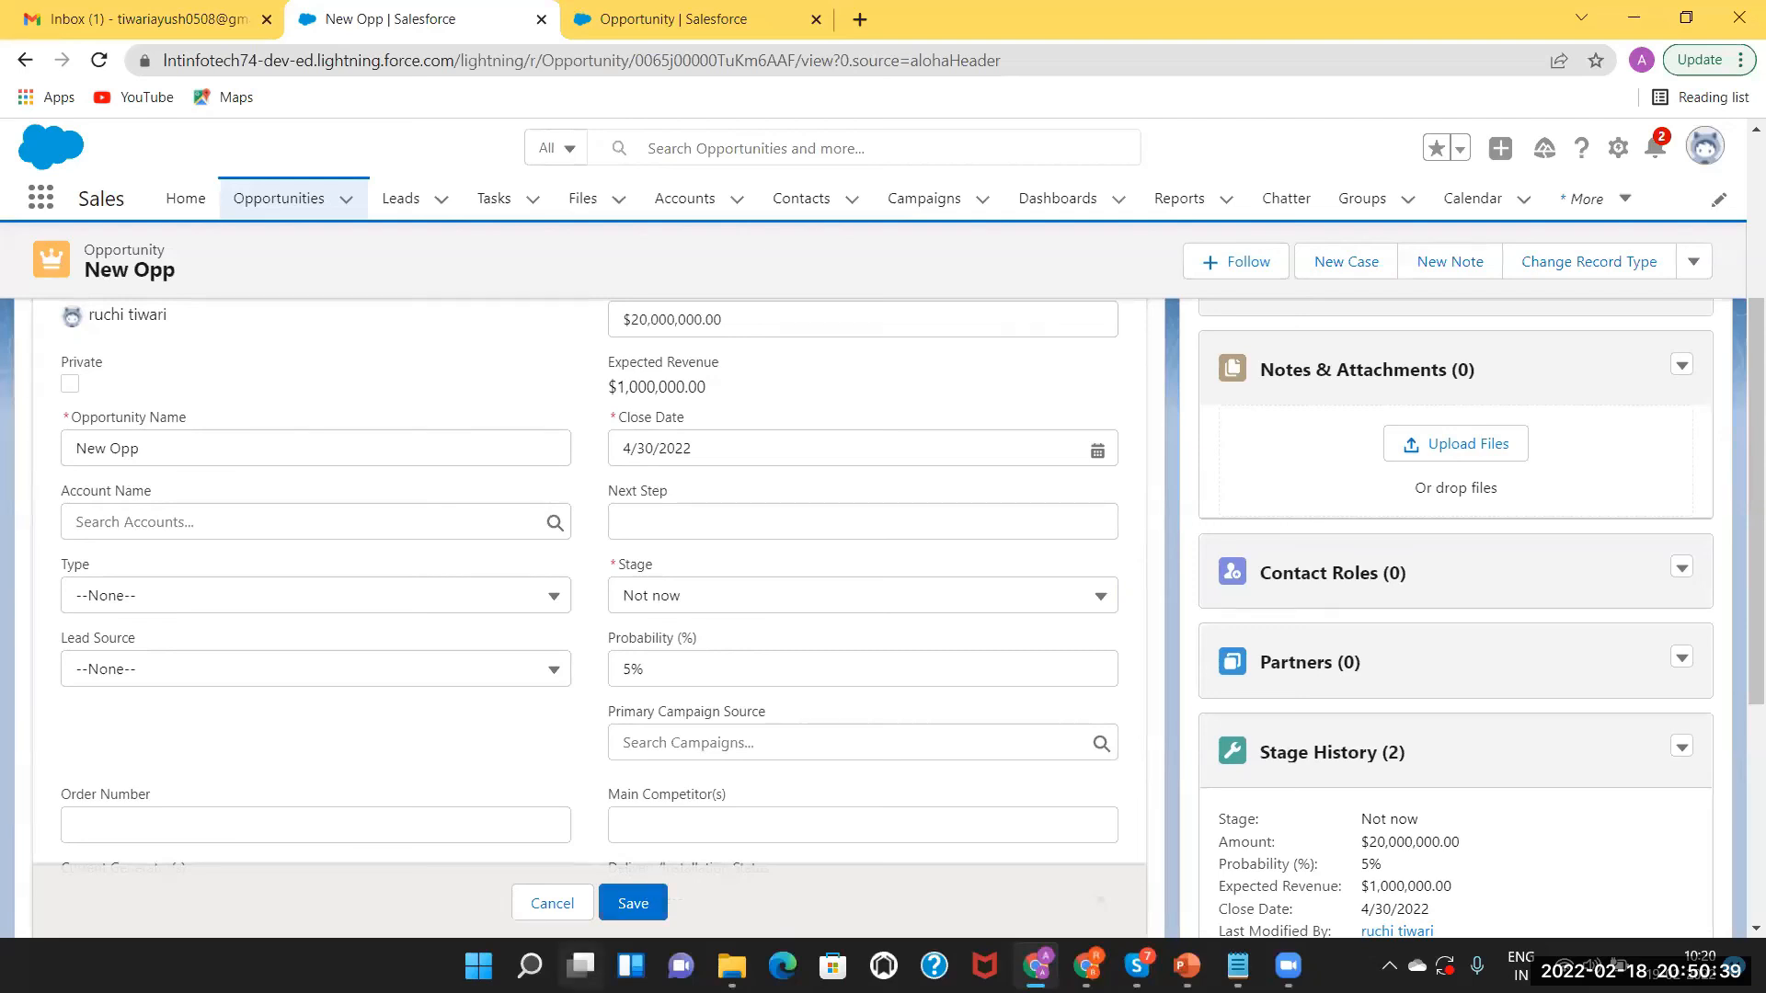
{"action": "mouse_move", "coordinate": [581, 965]}
{"action": "left_click", "coordinate": [1083, 596]}
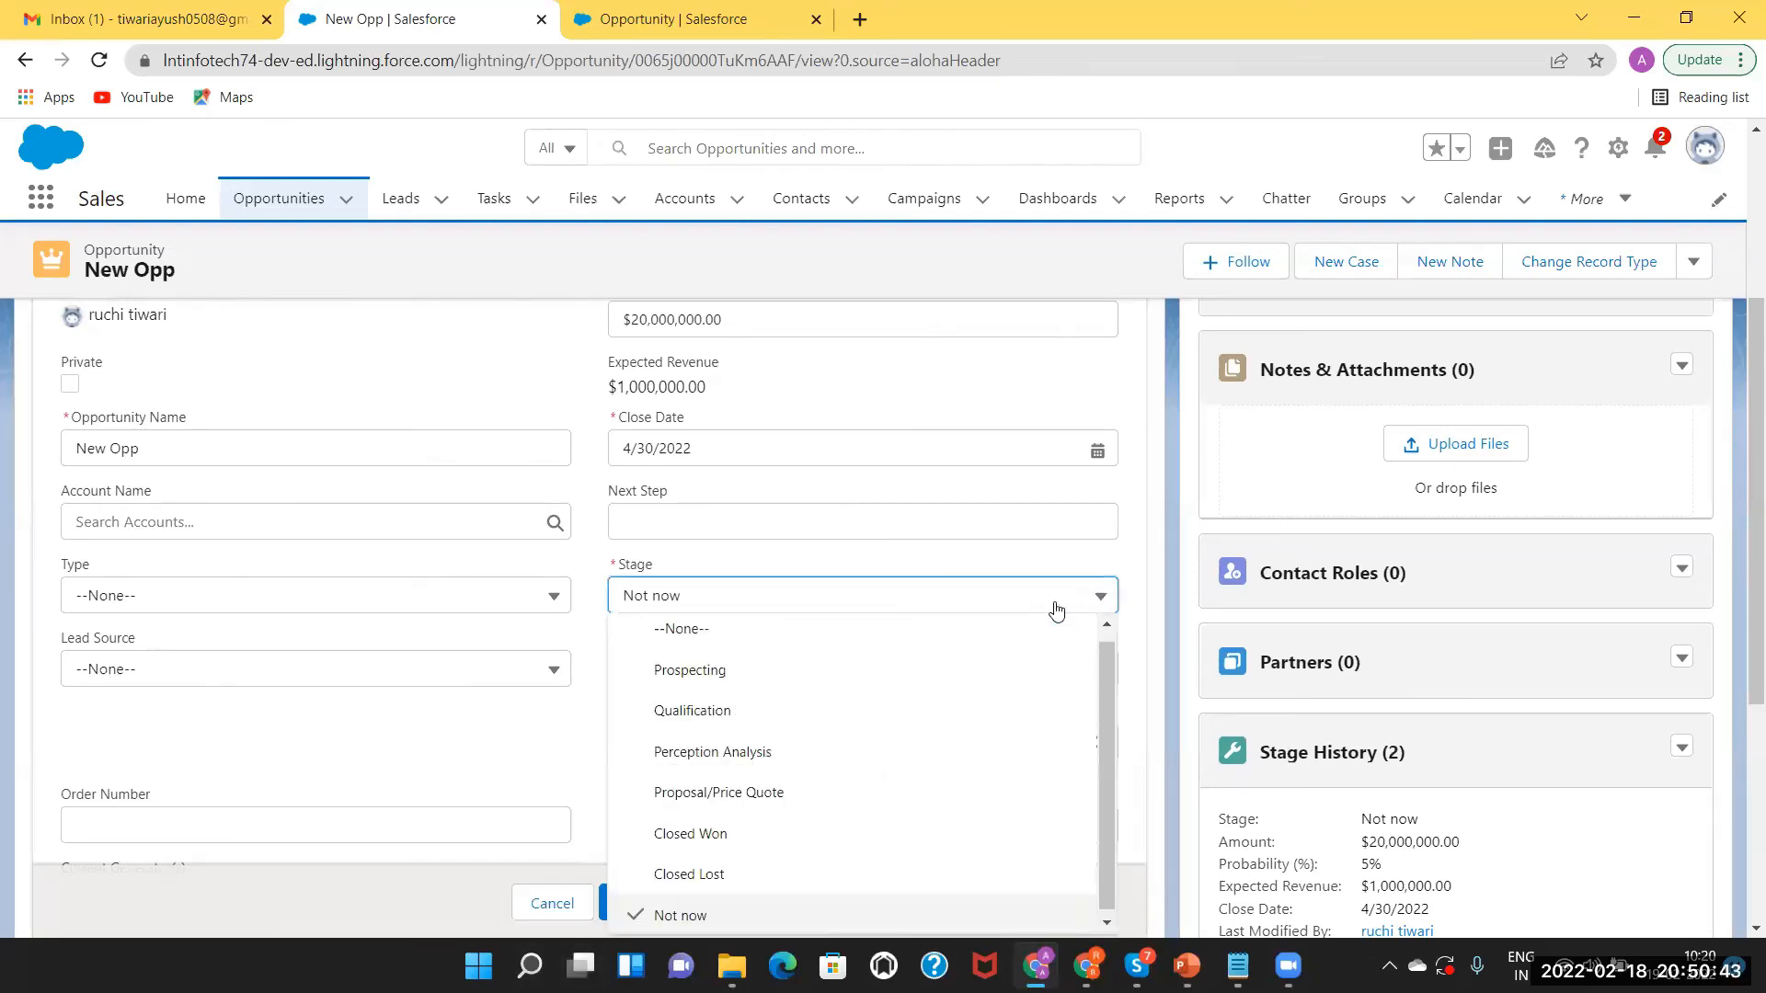
{"action": "left_click", "coordinate": [1107, 743]}
{"action": "left_click_drag", "start_coordinate": [1104, 738], "coordinate": [1101, 720]}
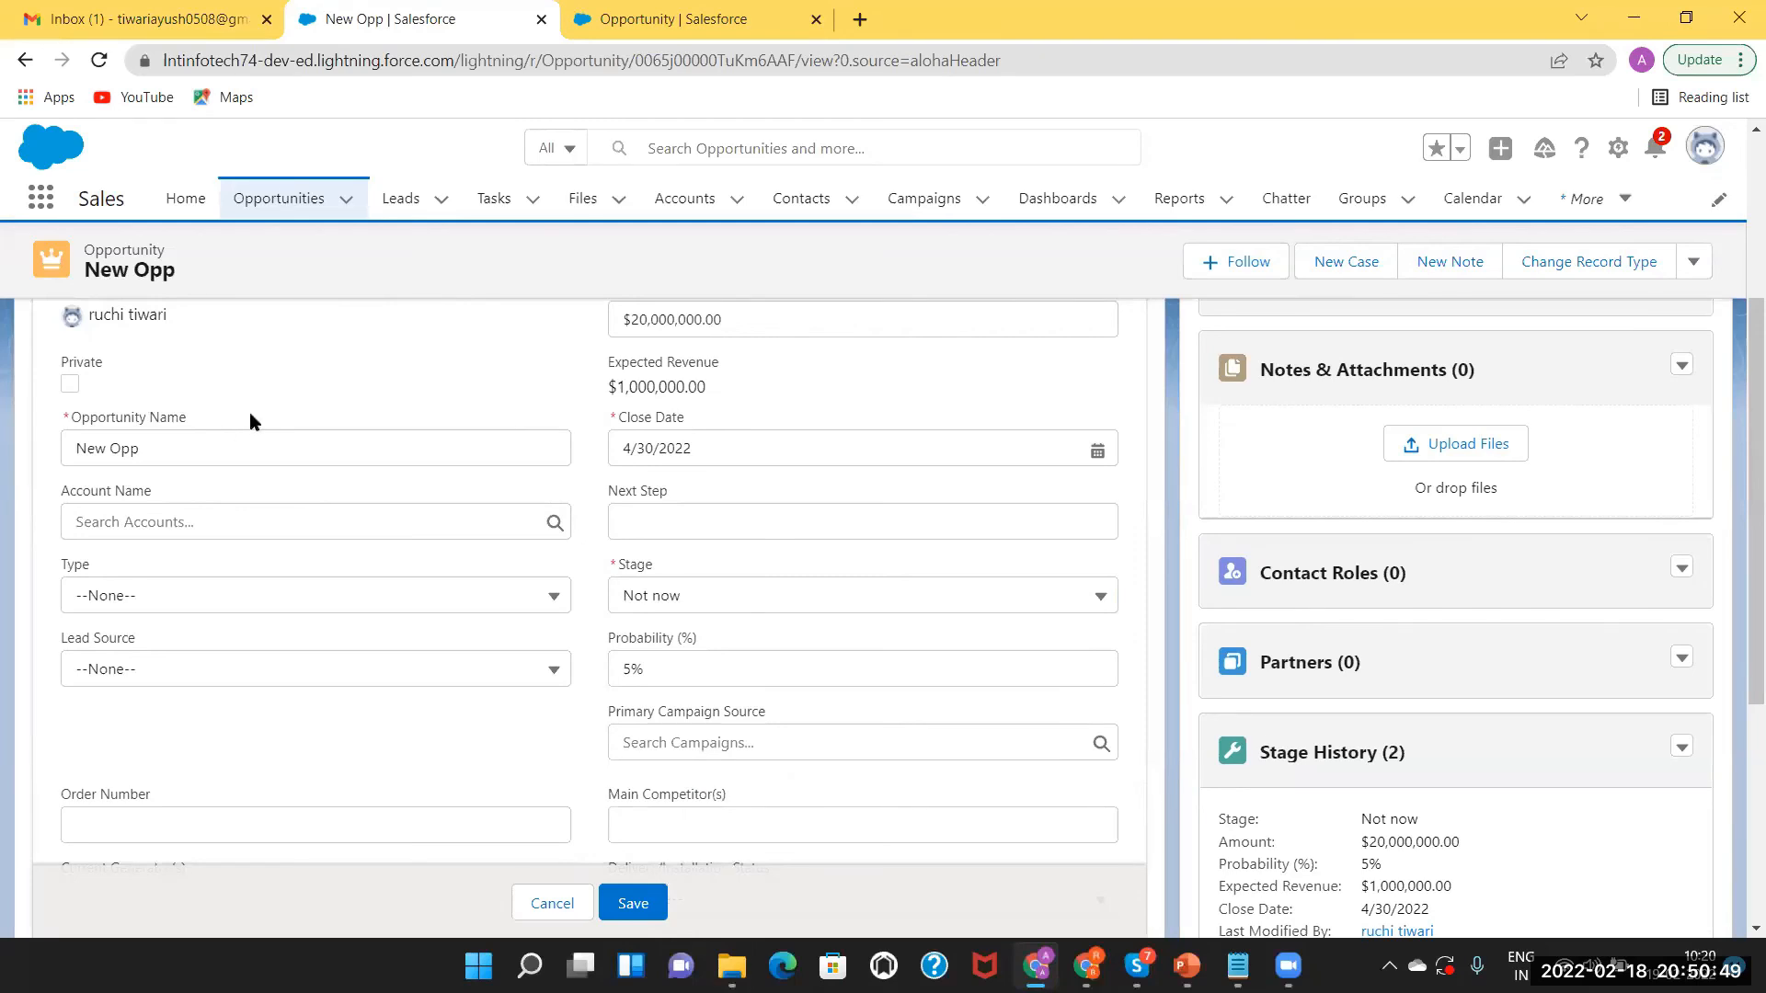
{"action": "left_click", "coordinate": [632, 904]}
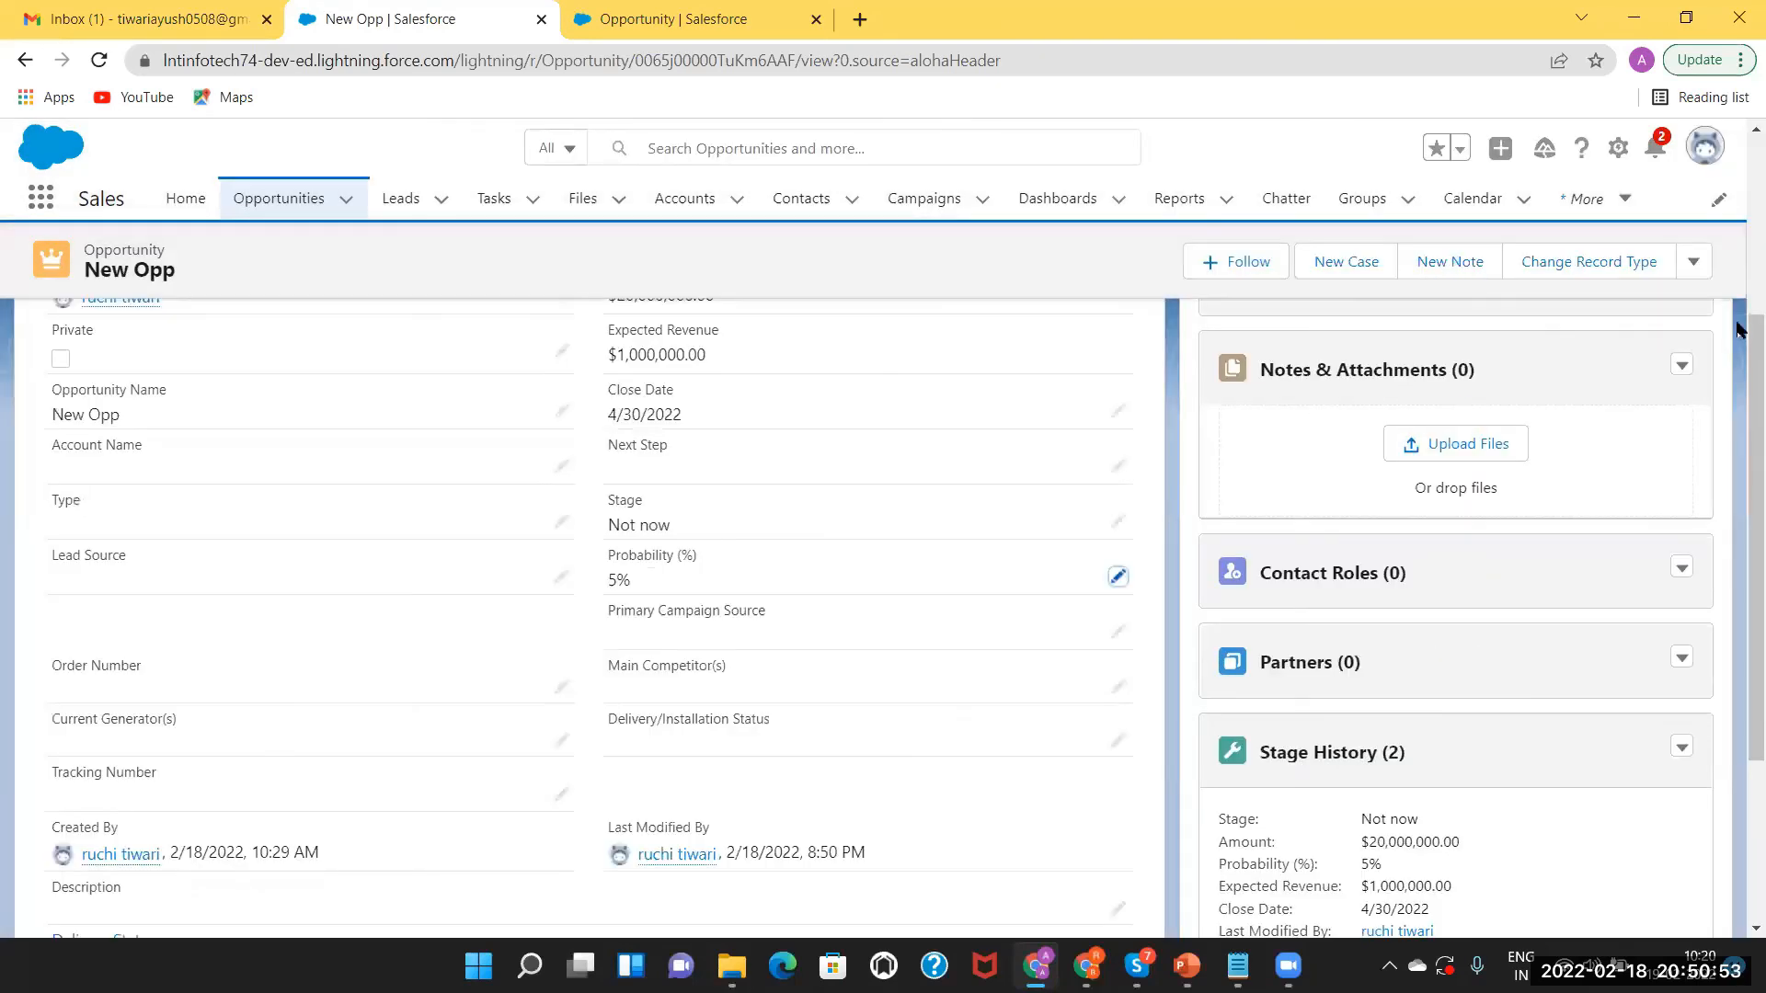
{"action": "scroll", "coordinate": [907, 328], "scroll_direction": "up", "scroll_amount": 4}
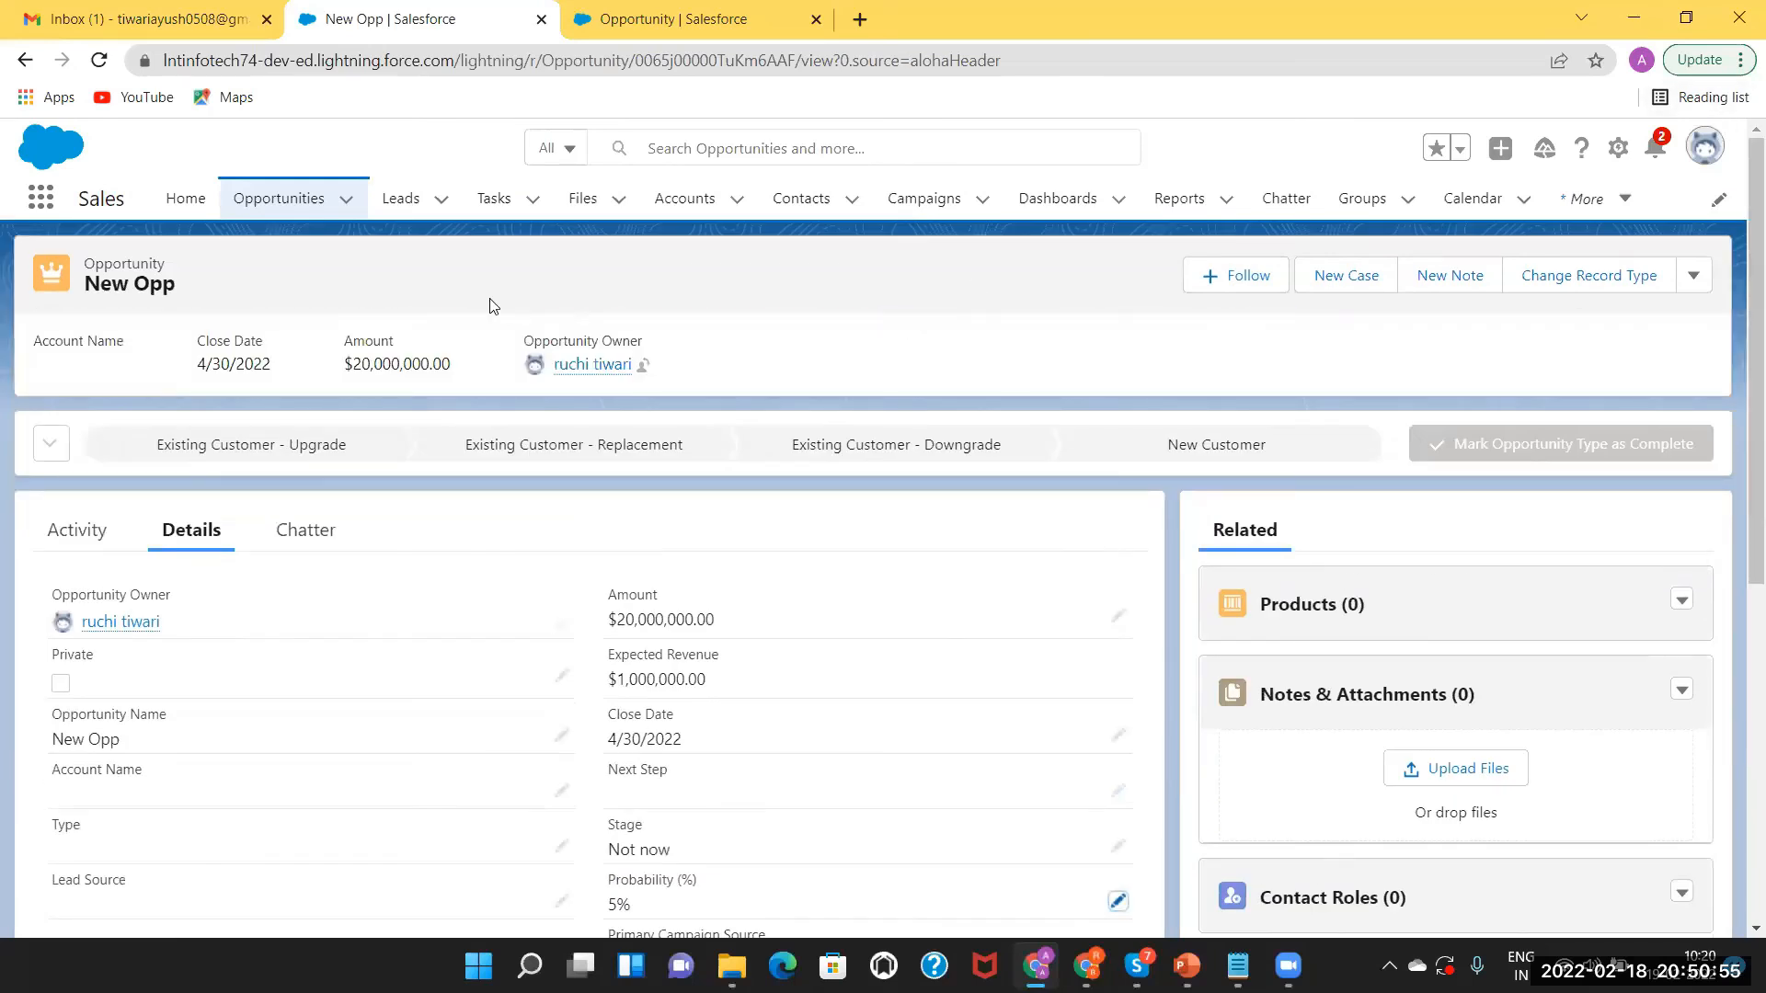
Start a new opportunity using the Motor Record Type.
{"action": "left_click", "coordinate": [270, 204]}
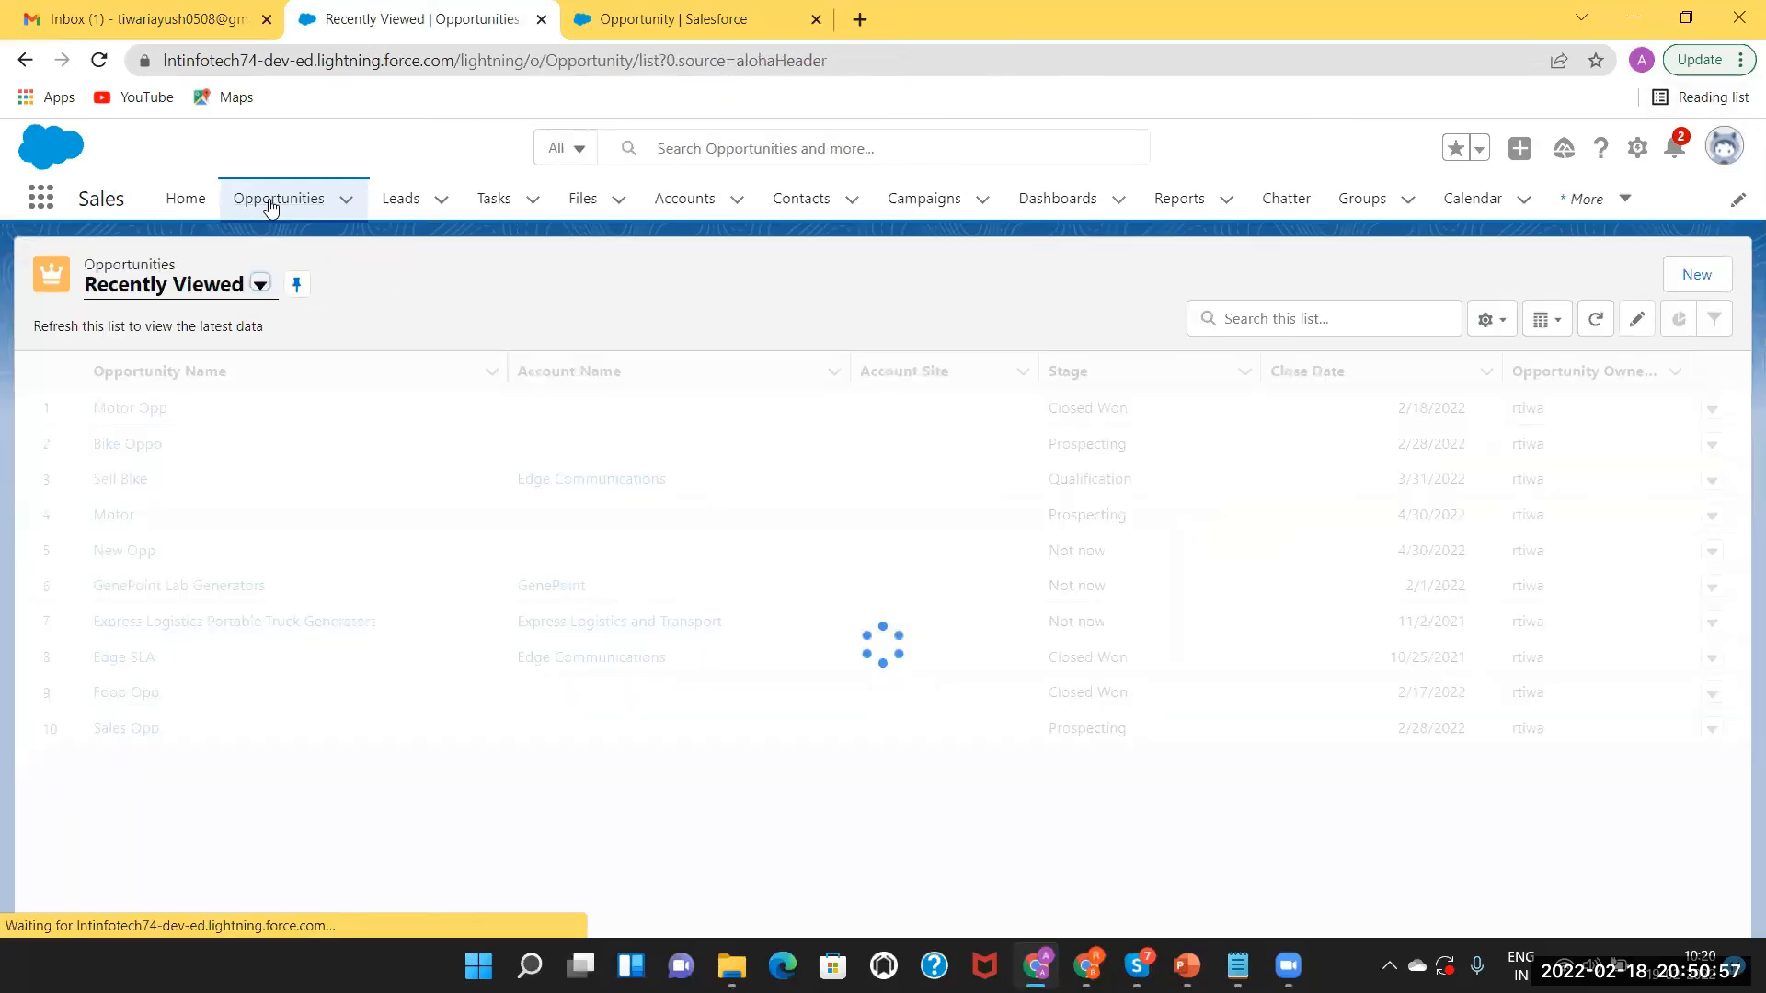
{"action": "left_click", "coordinate": [1697, 275]}
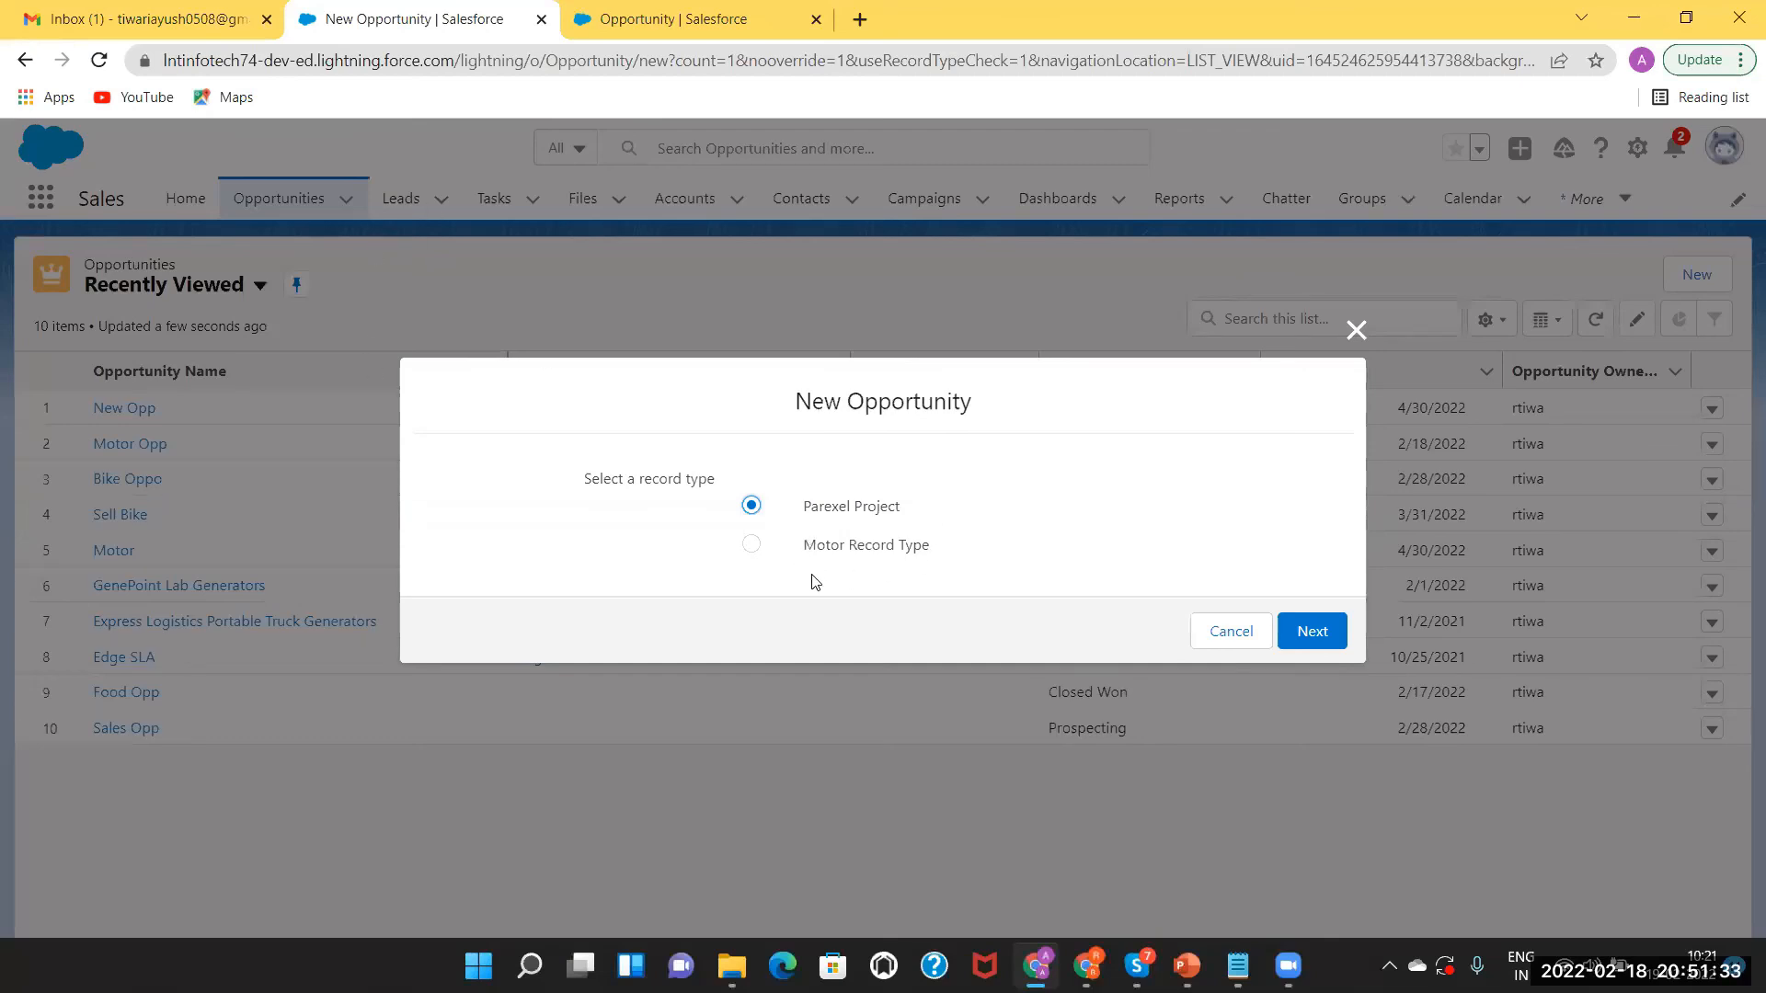
{"action": "left_click", "coordinate": [751, 548]}
{"action": "left_click", "coordinate": [1302, 636]}
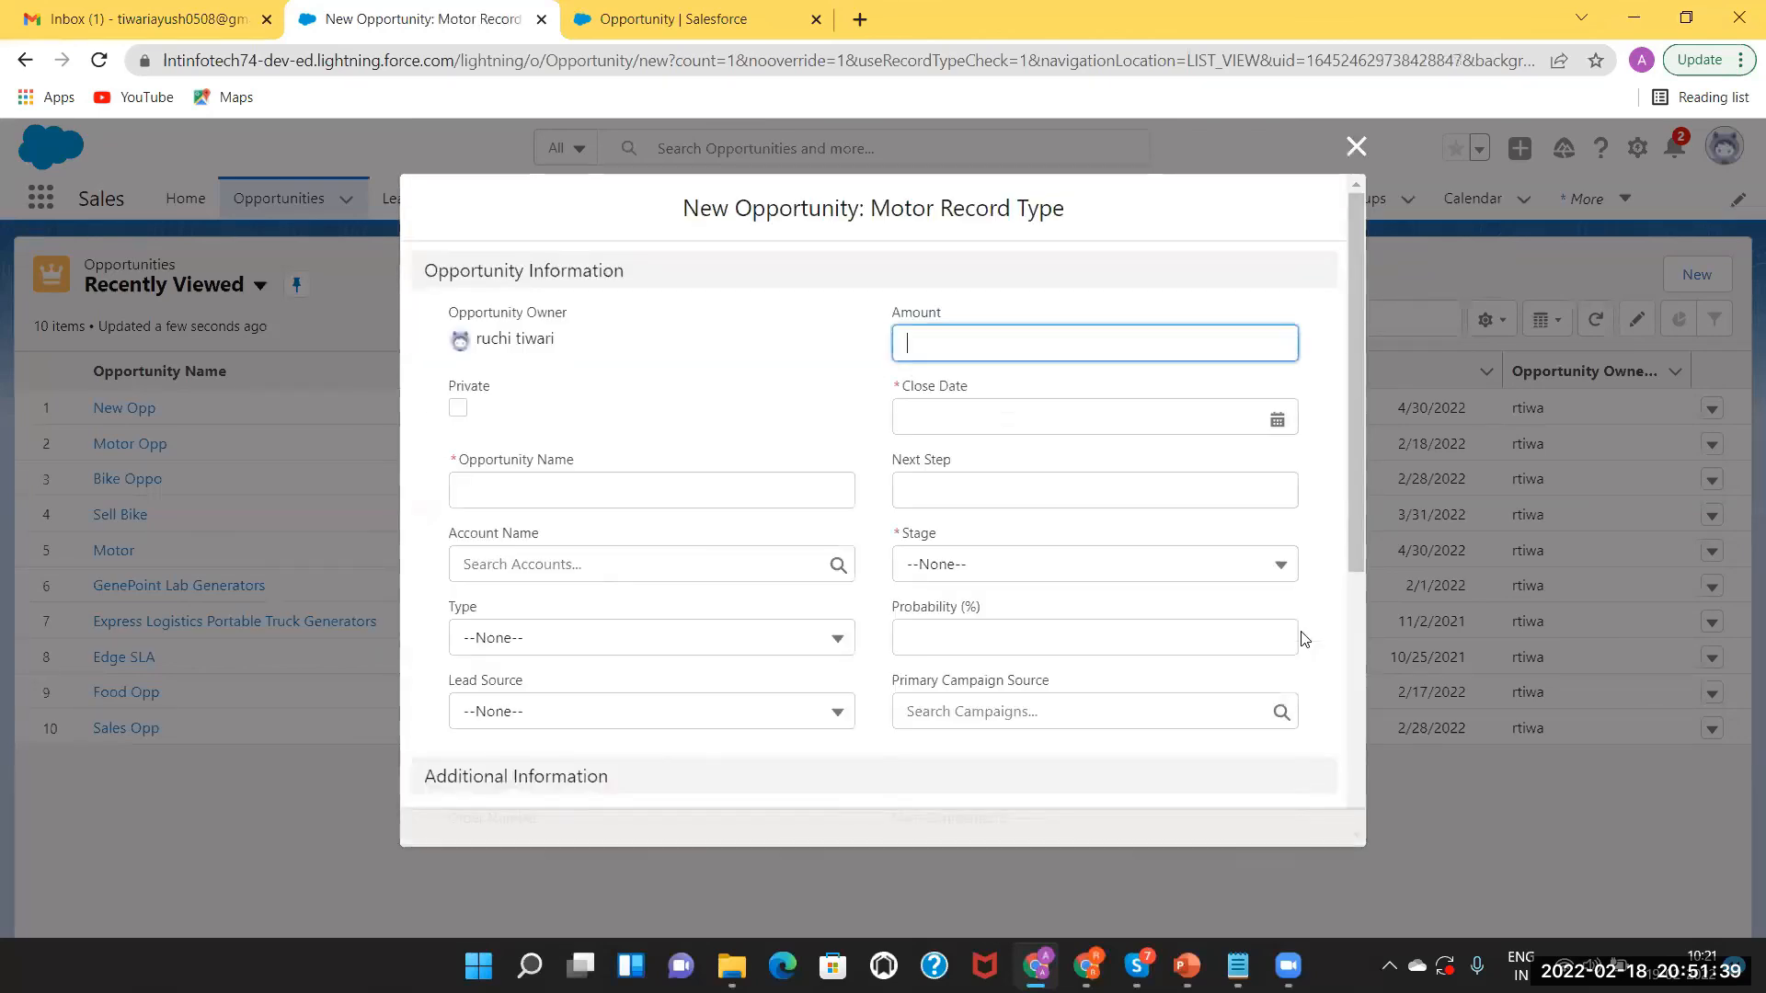
Set the new opportunity's Stage to Neglect, then discard the form with Esc.
{"action": "left_click", "coordinate": [948, 559]}
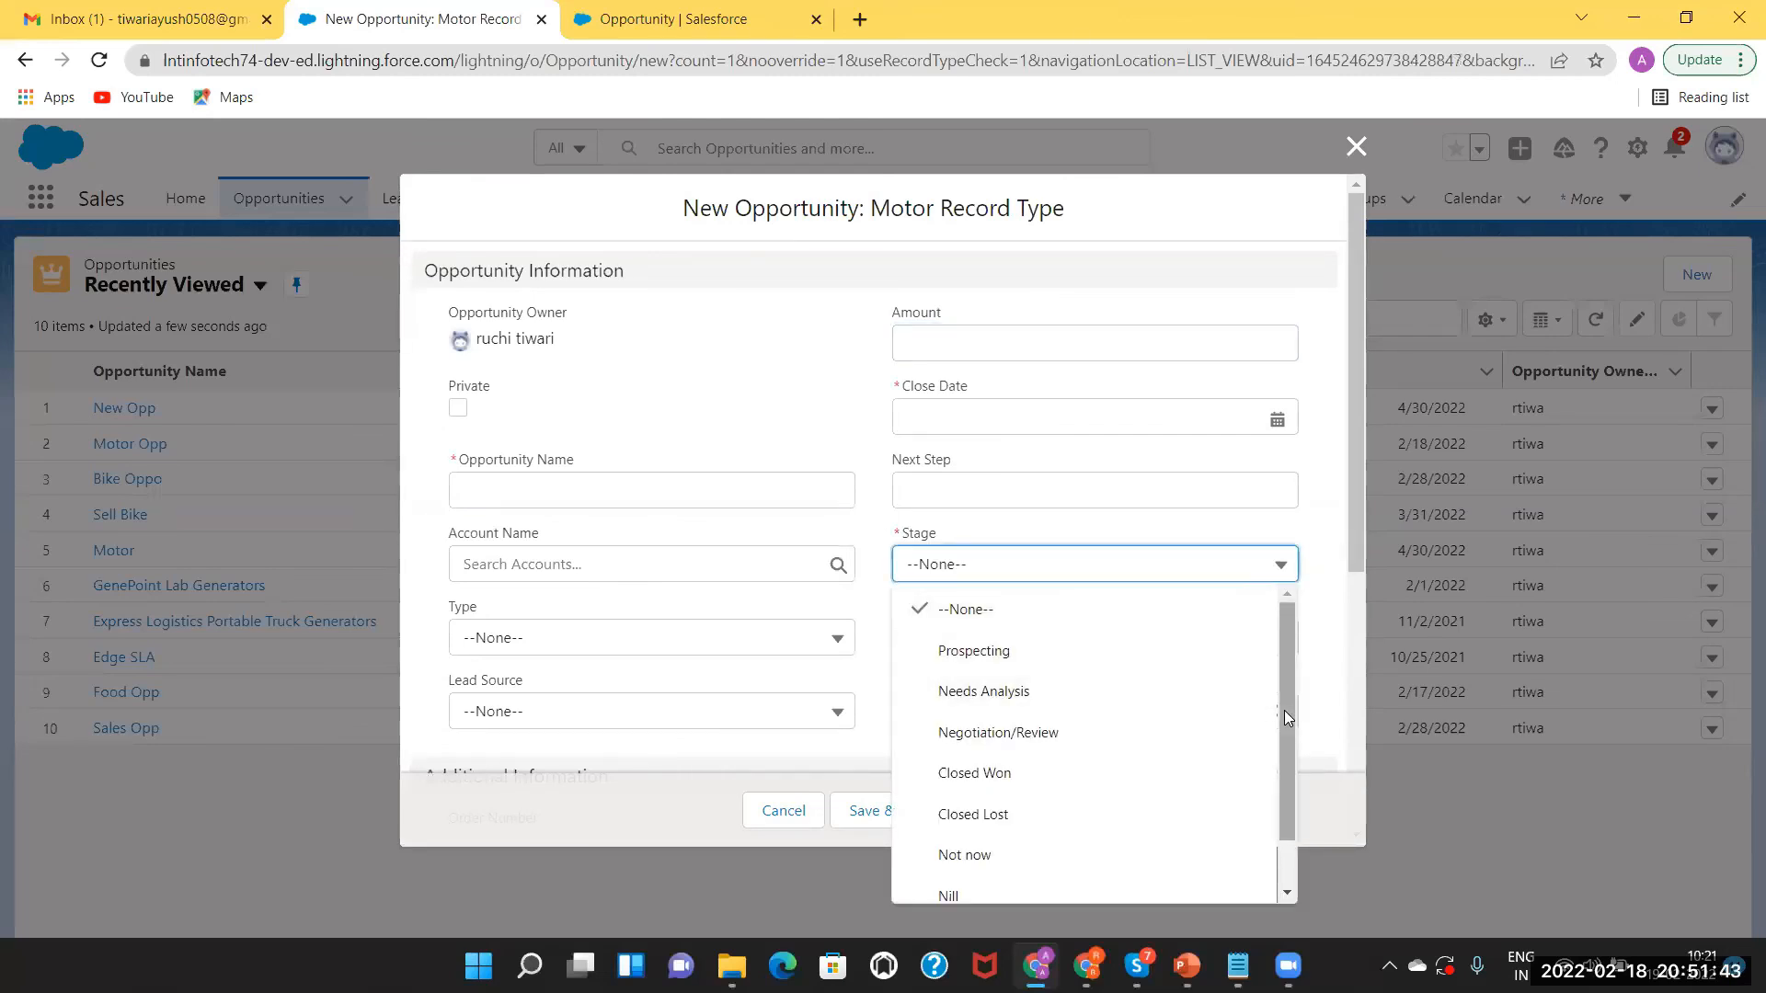
{"action": "left_click_drag", "start_coordinate": [1291, 719], "coordinate": [1303, 830]}
{"action": "left_click", "coordinate": [1302, 830]}
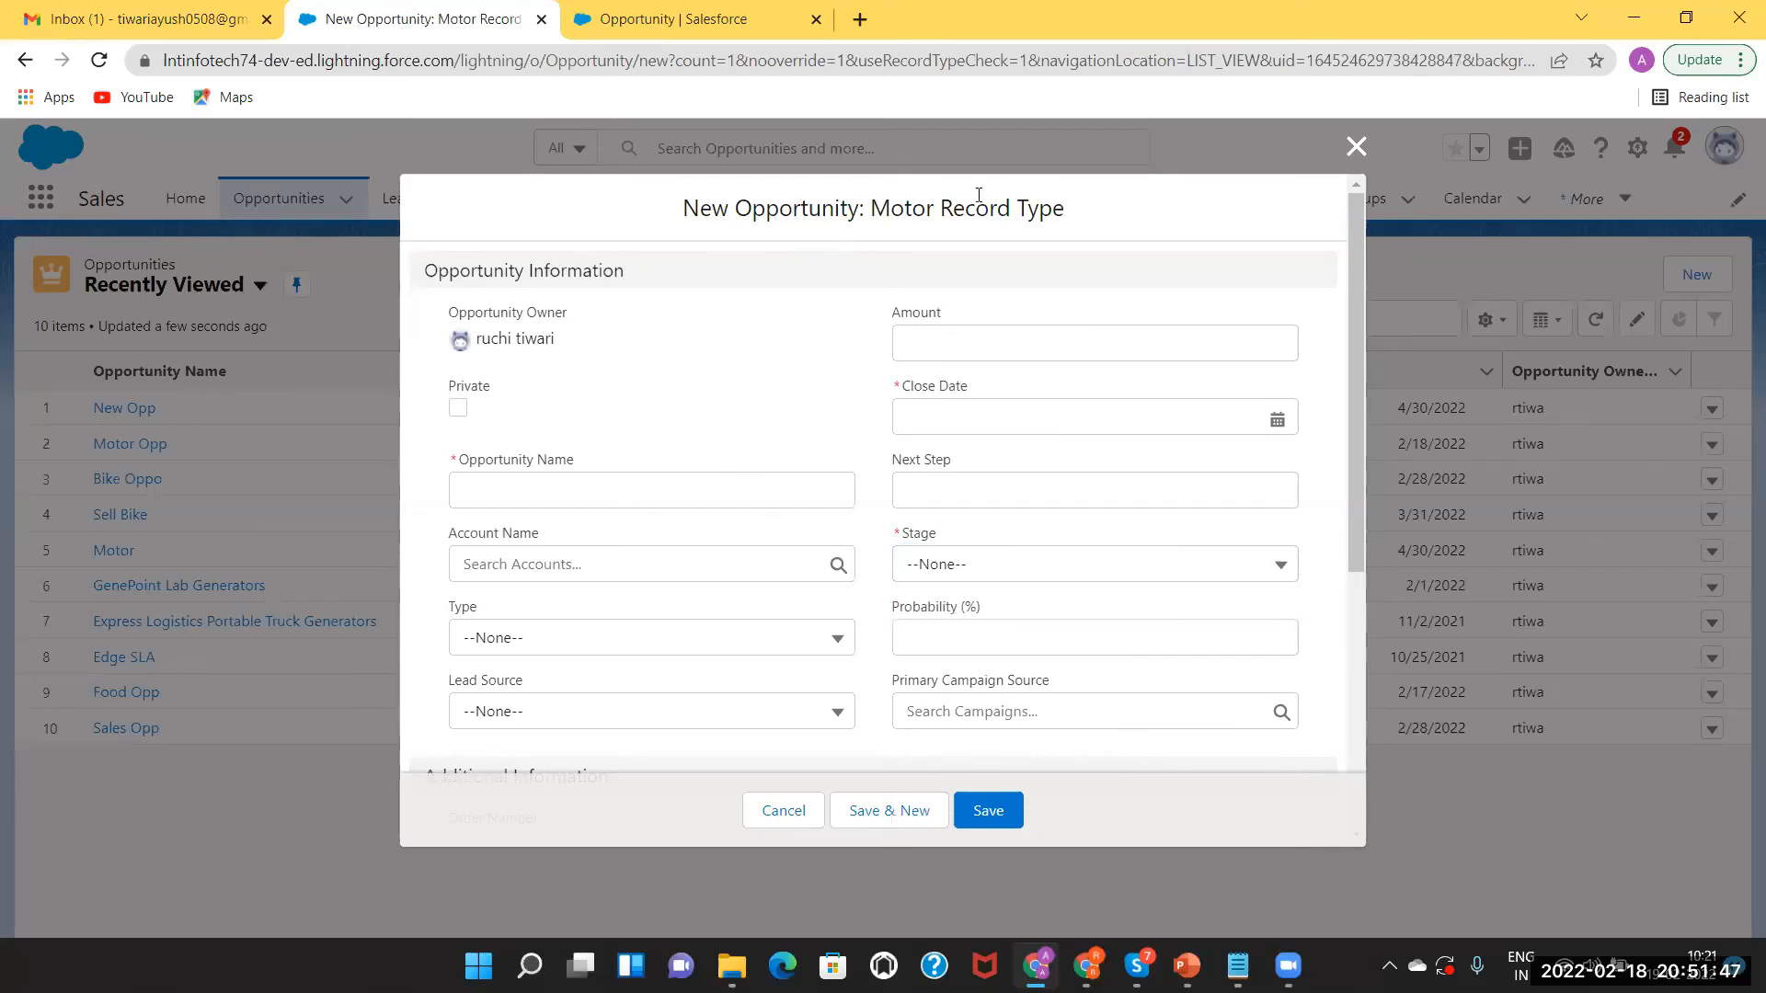
{"action": "left_click", "coordinate": [1037, 564]}
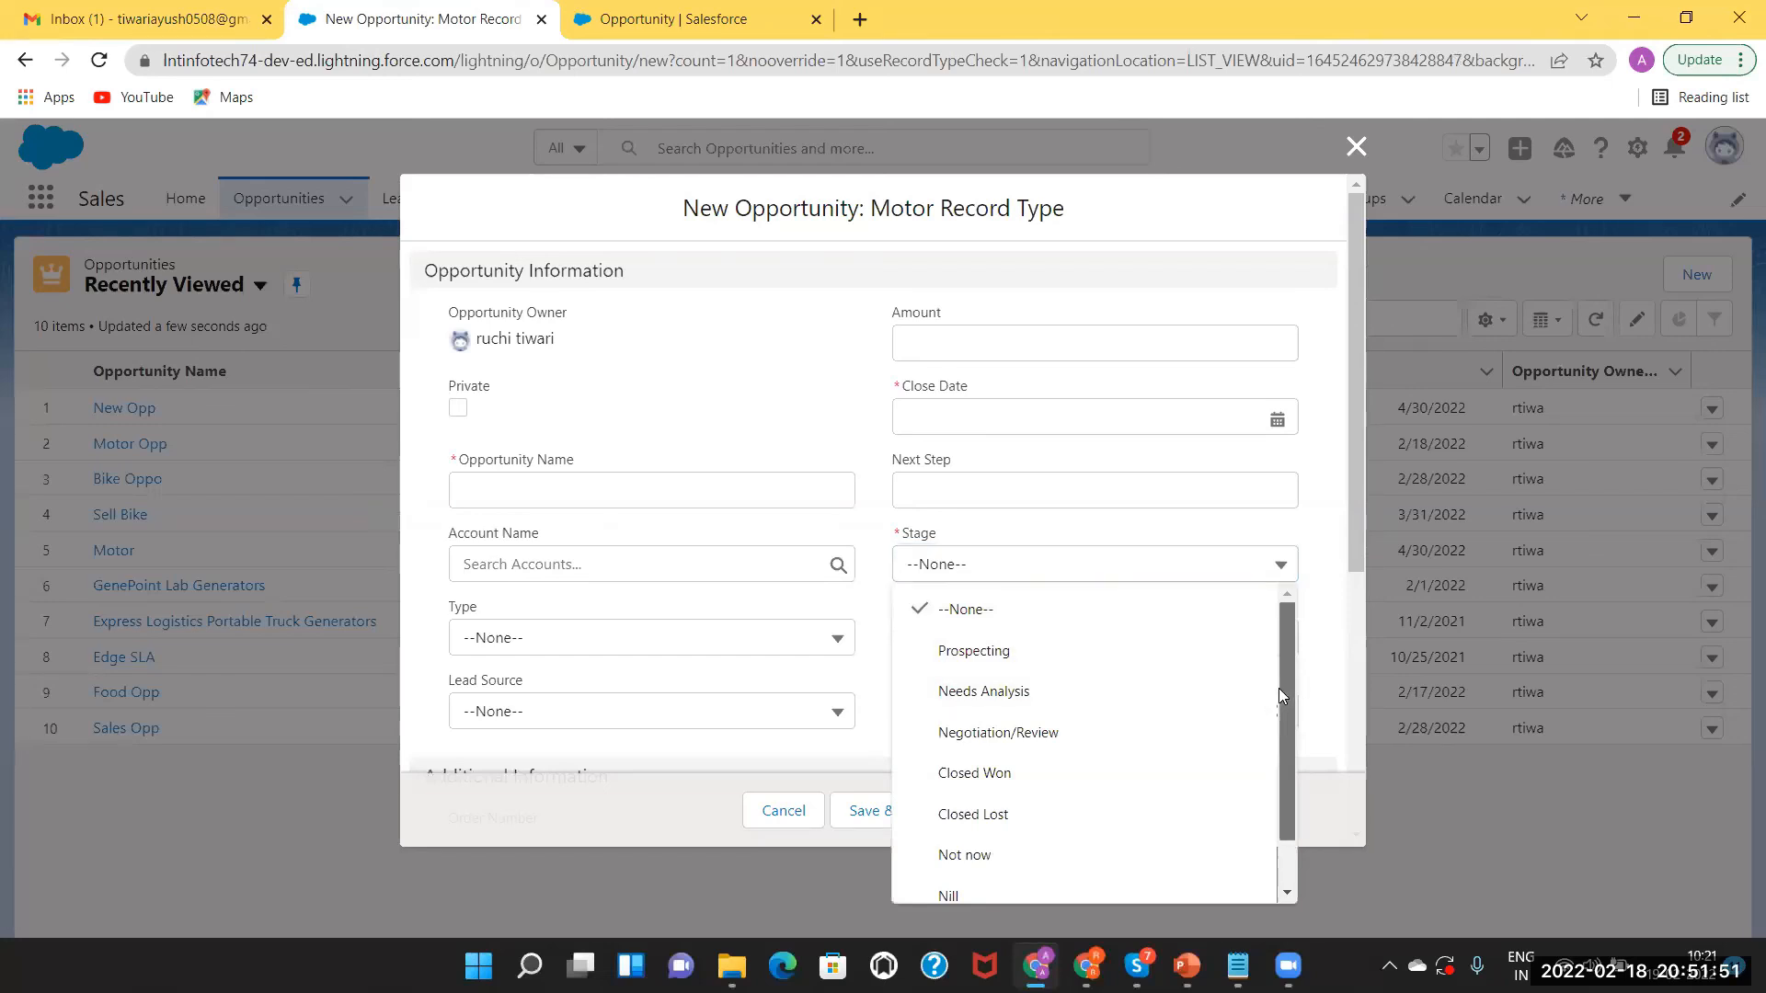
{"action": "left_click_drag", "start_coordinate": [1286, 687], "coordinate": [1286, 773]}
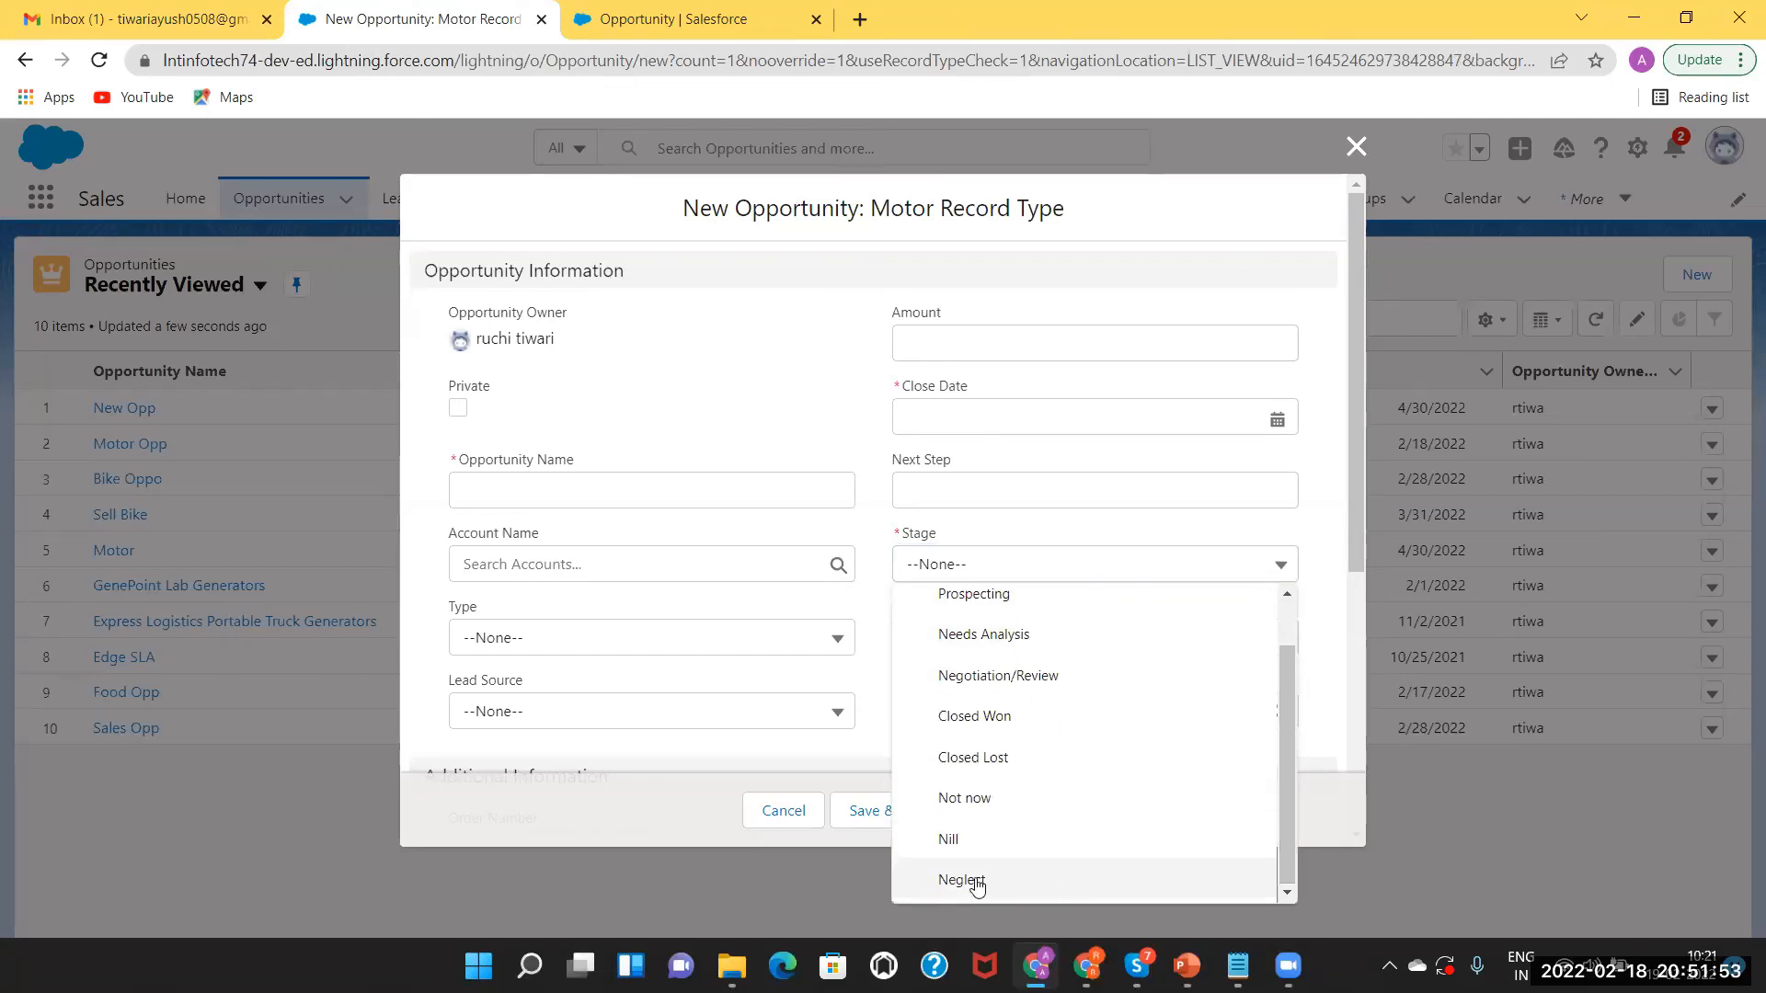
{"action": "left_click", "coordinate": [977, 881]}
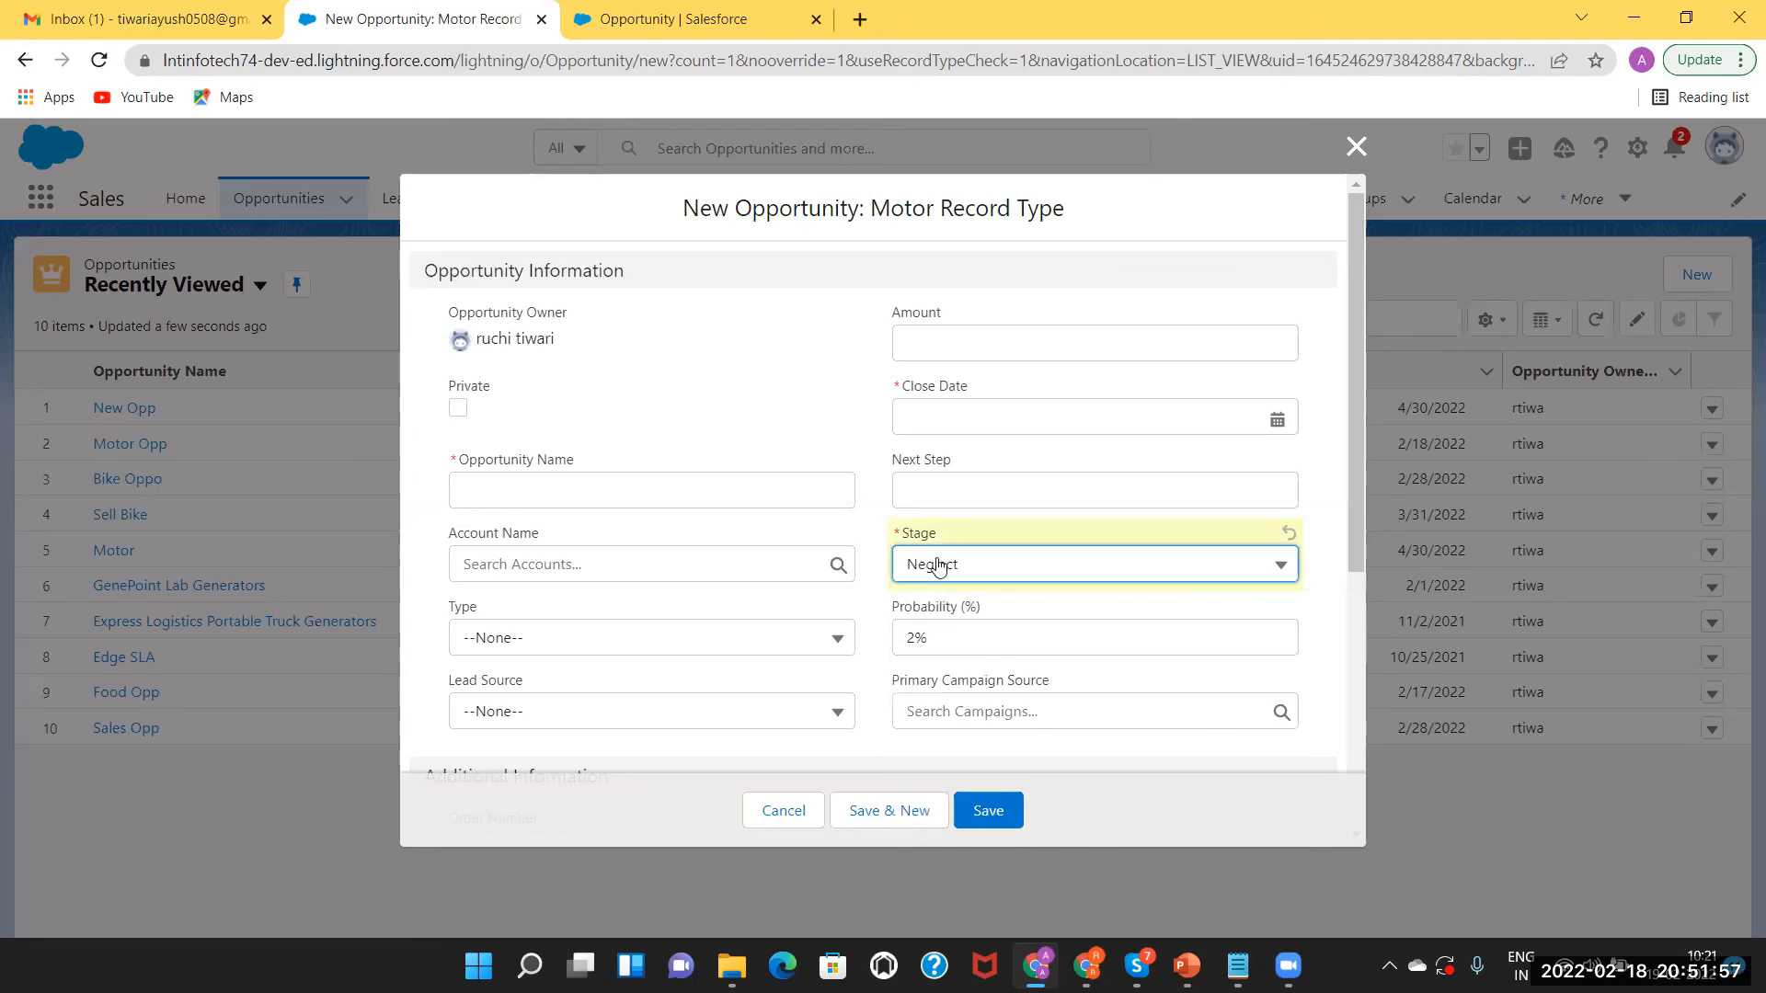
{"action": "left_click", "coordinate": [969, 578]}
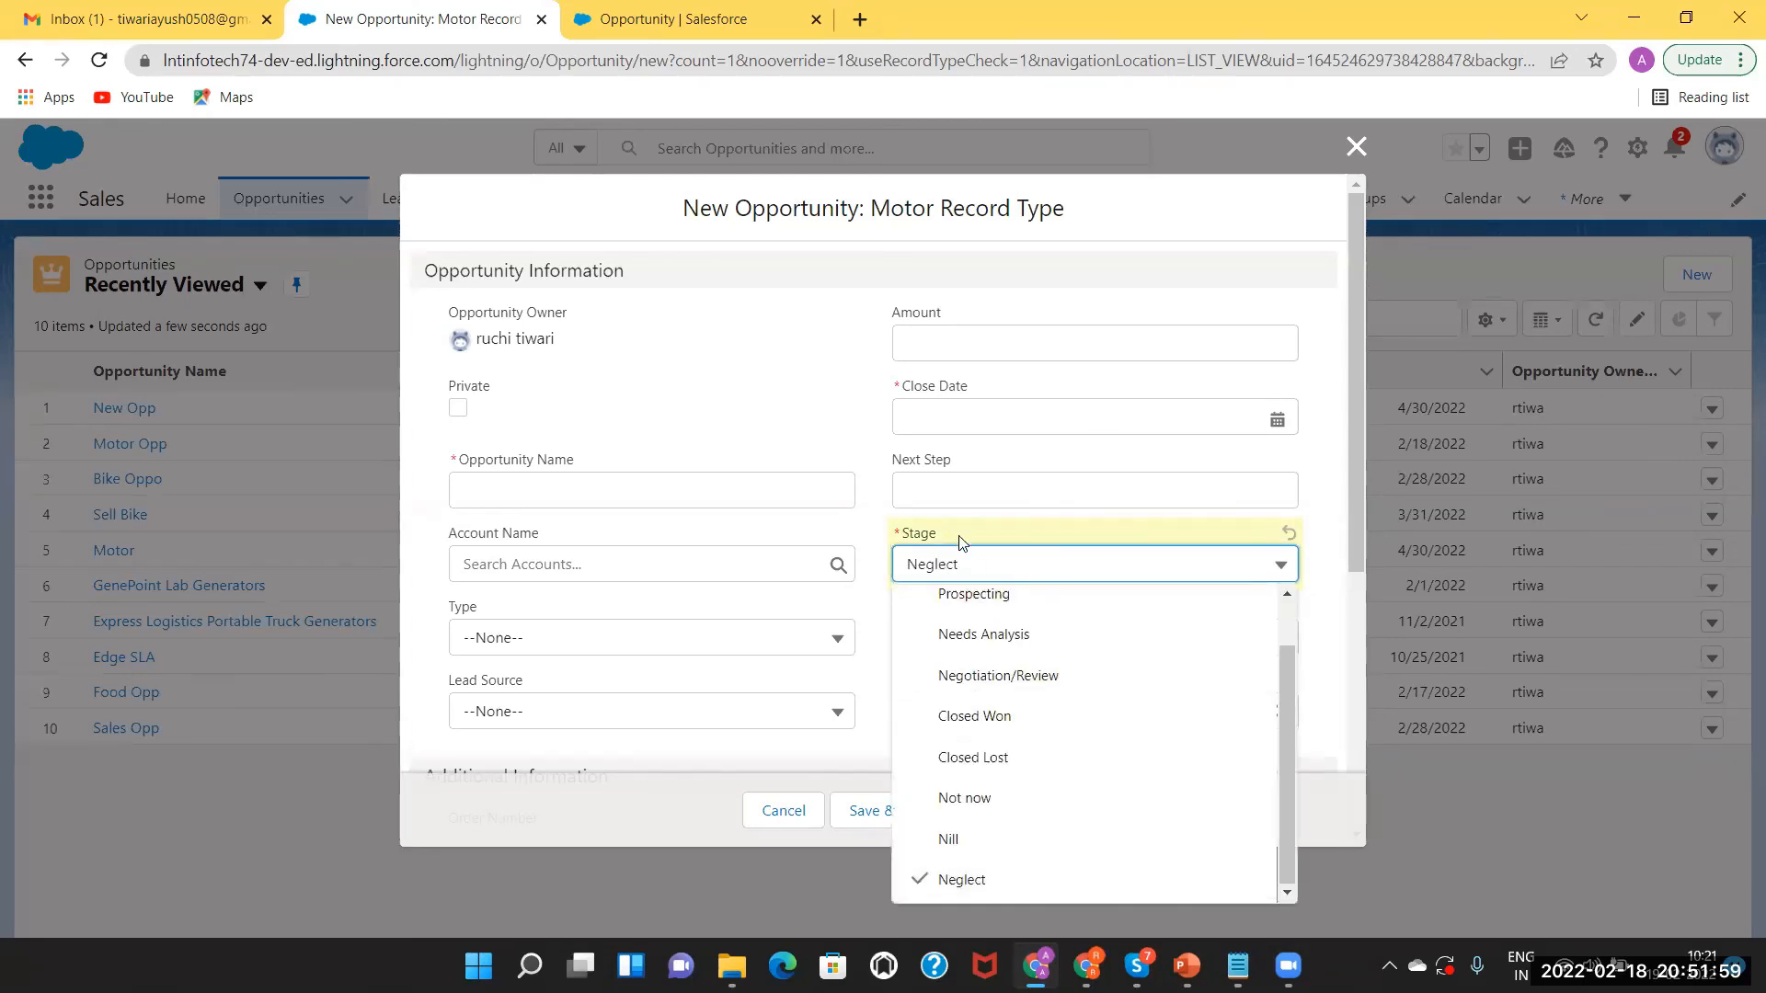
{"action": "left_click", "coordinate": [848, 439]}
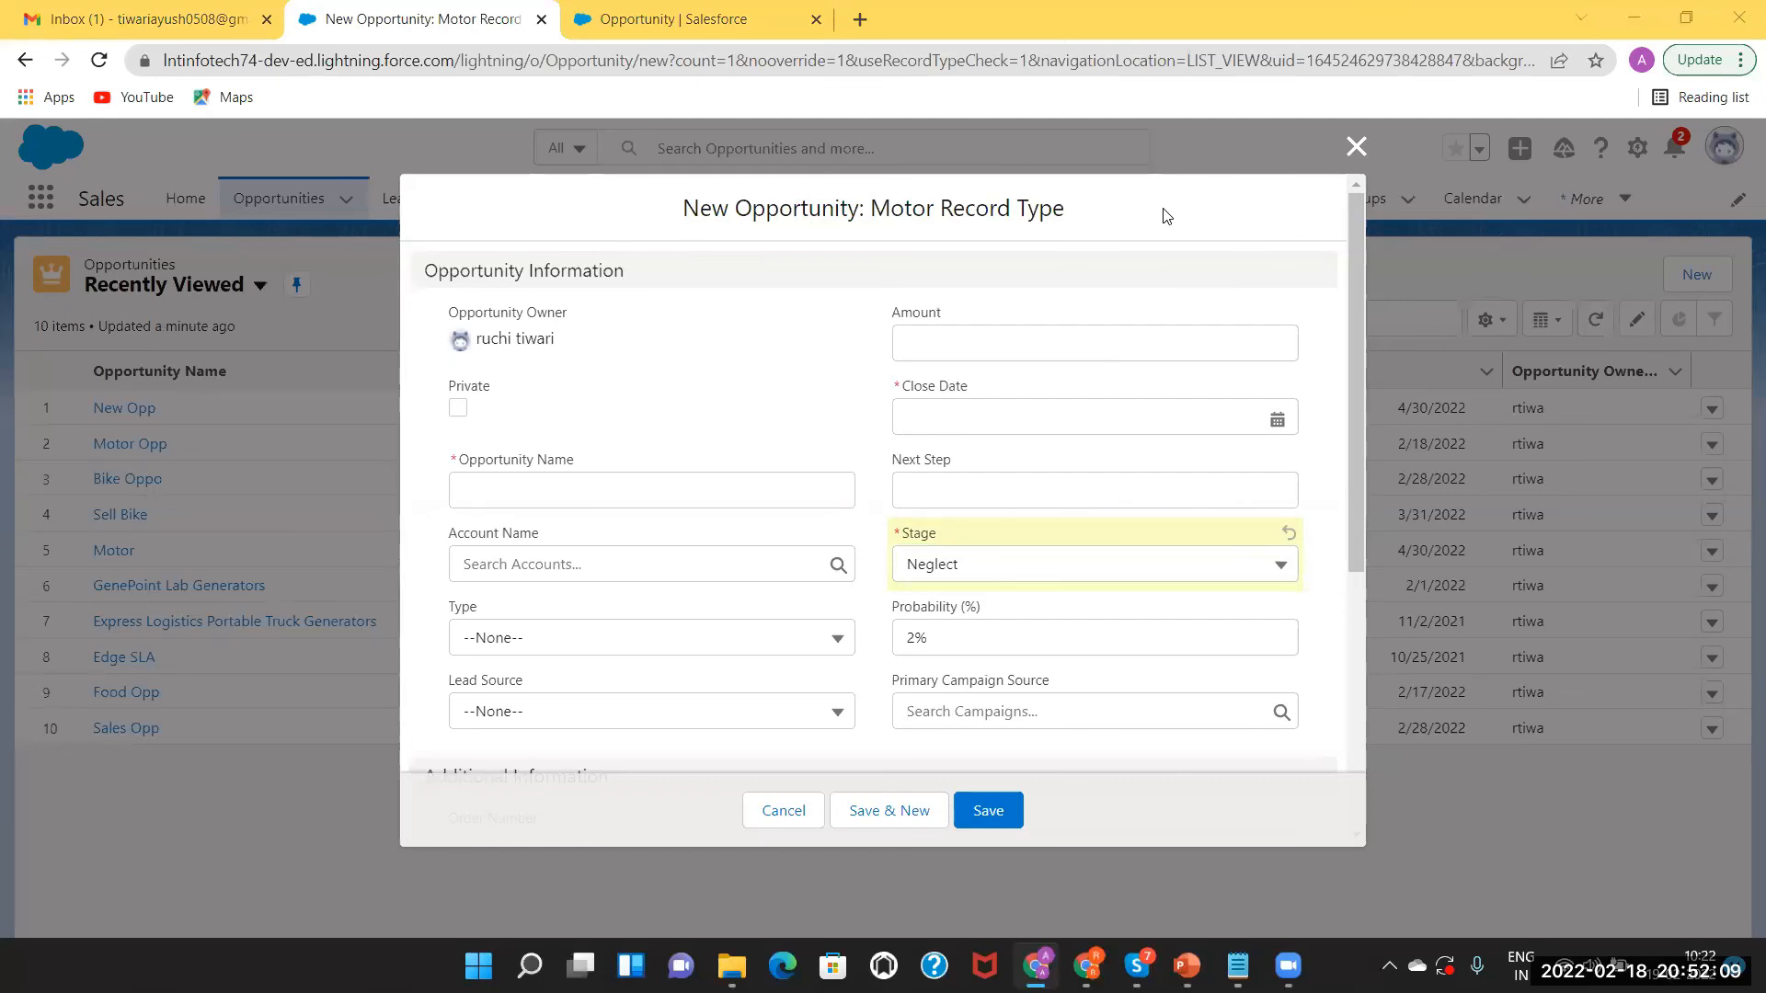
{"action": "key", "text": "Escape"}
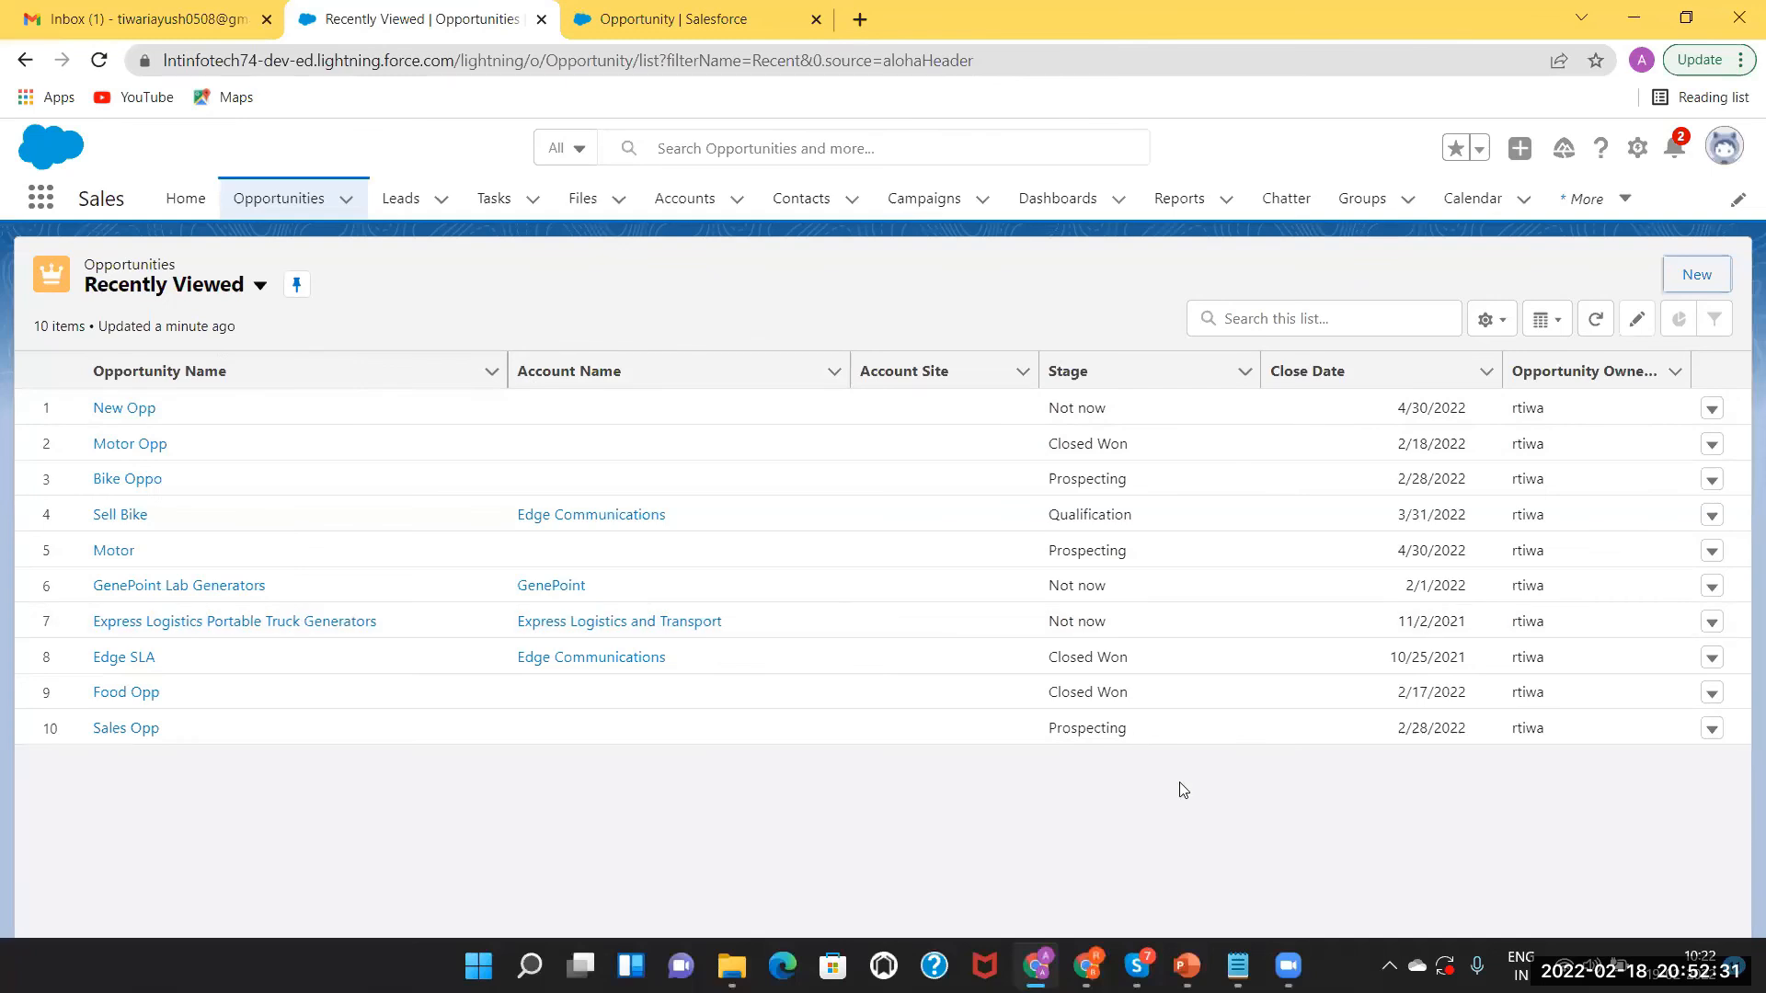
Review PowerPoint slides 5 and 6 on Sales Process and Path, then return to Salesforce.
{"action": "left_click", "coordinate": [1187, 965]}
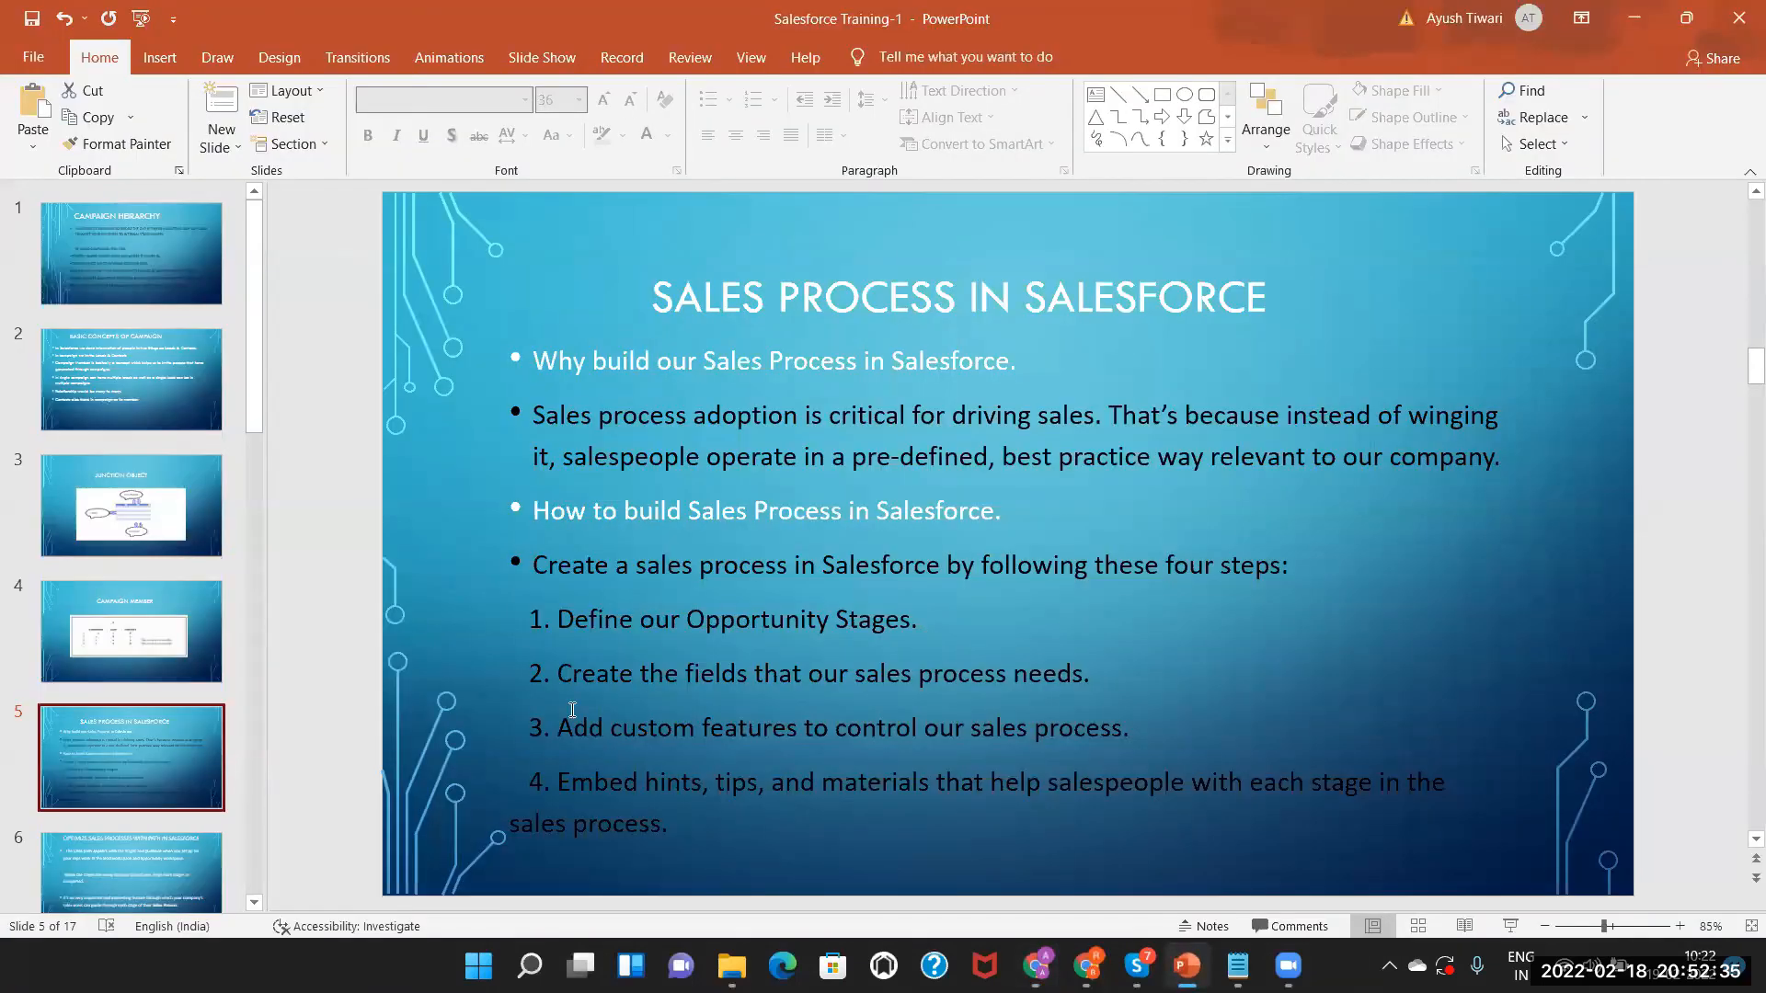
{"action": "left_click", "coordinate": [79, 870]}
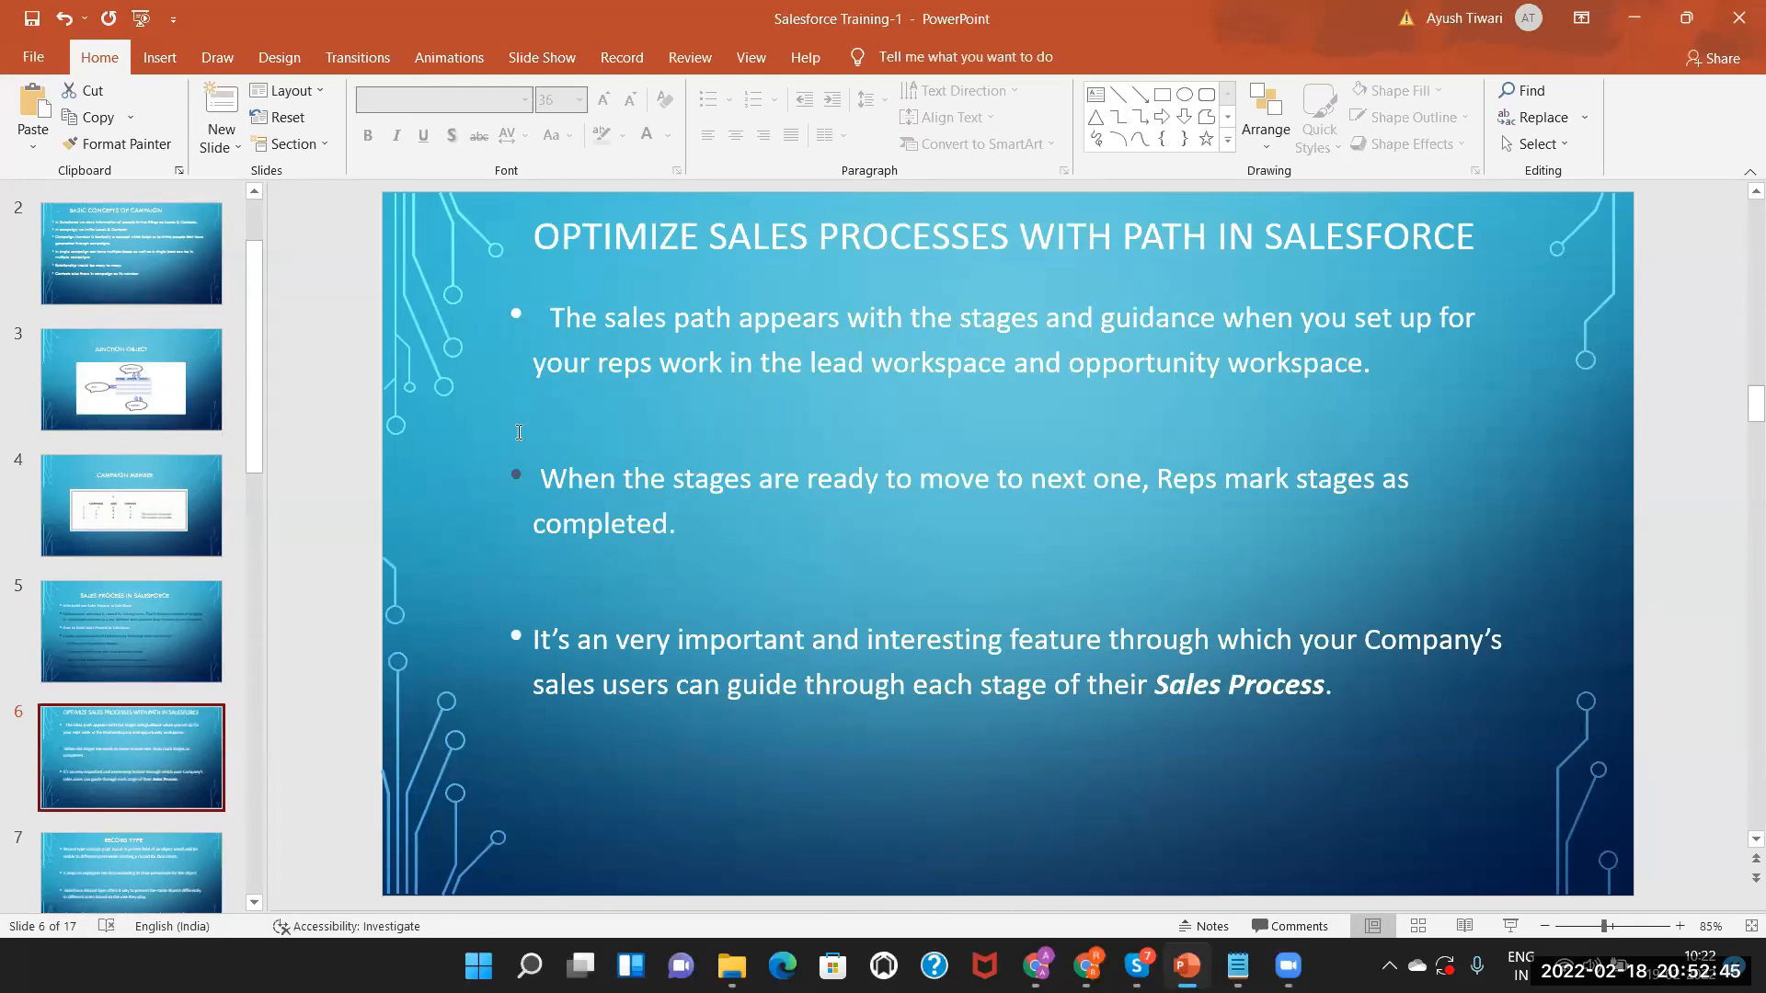
{"action": "left_click", "coordinate": [184, 609]}
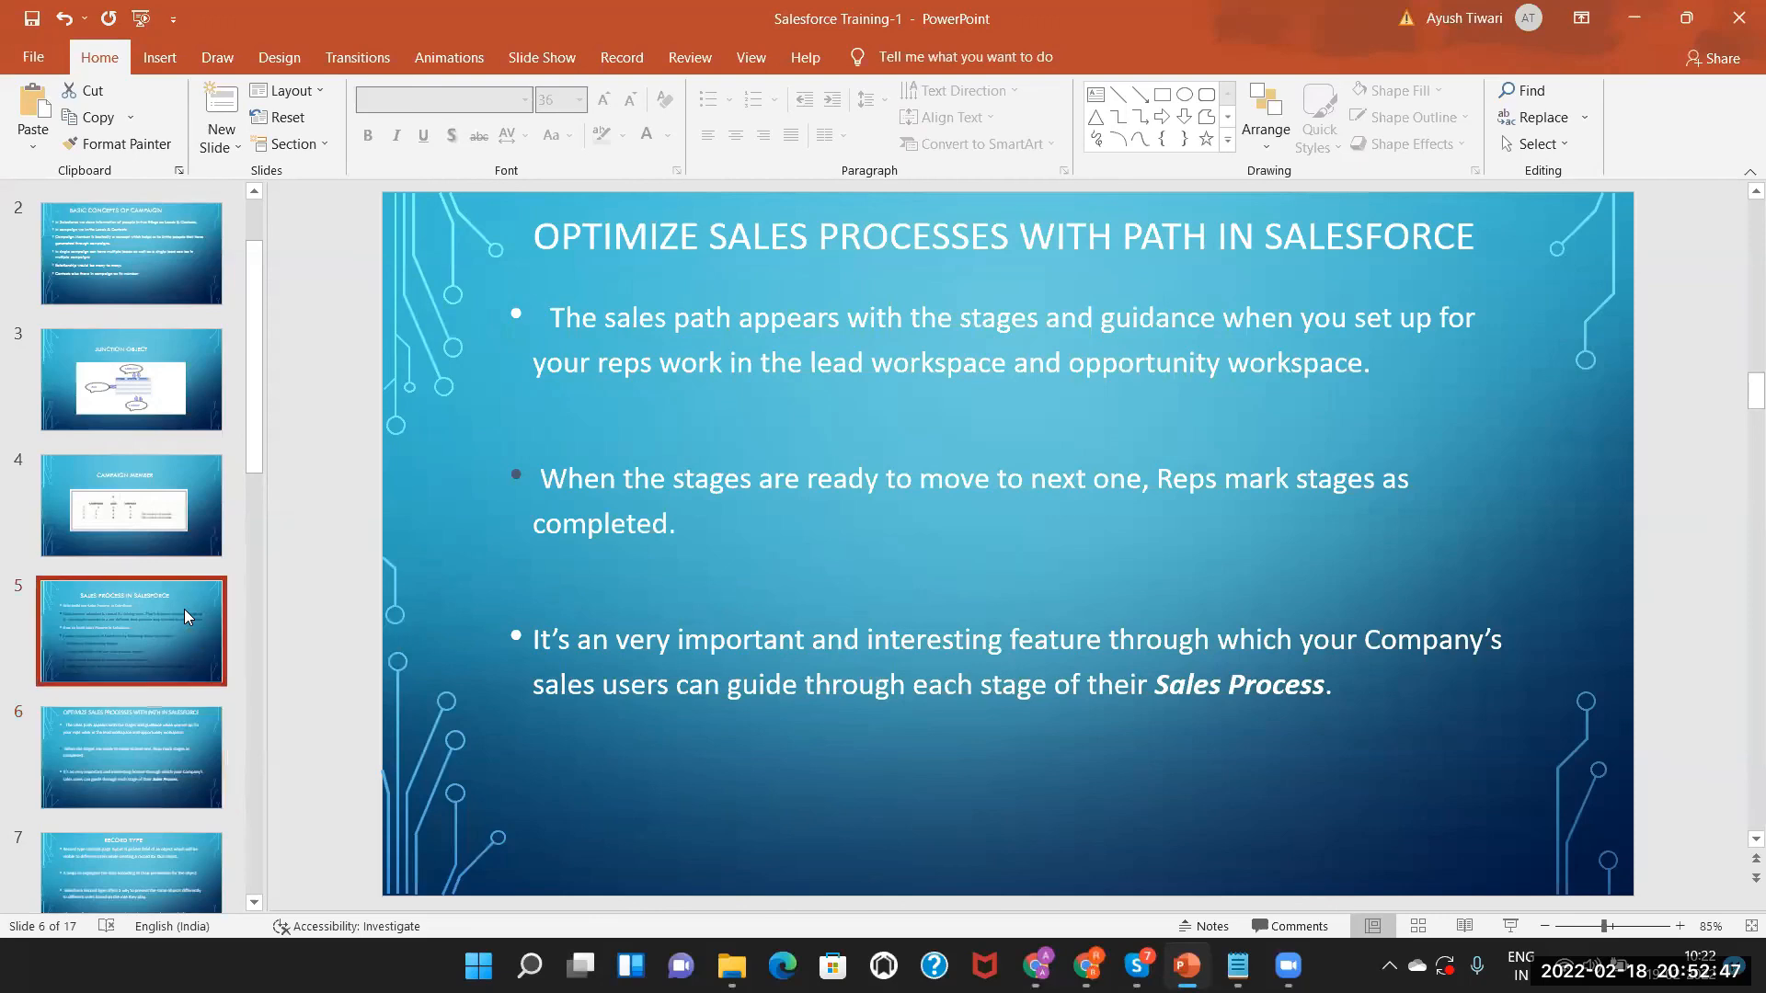
{"action": "left_click", "coordinate": [116, 750]}
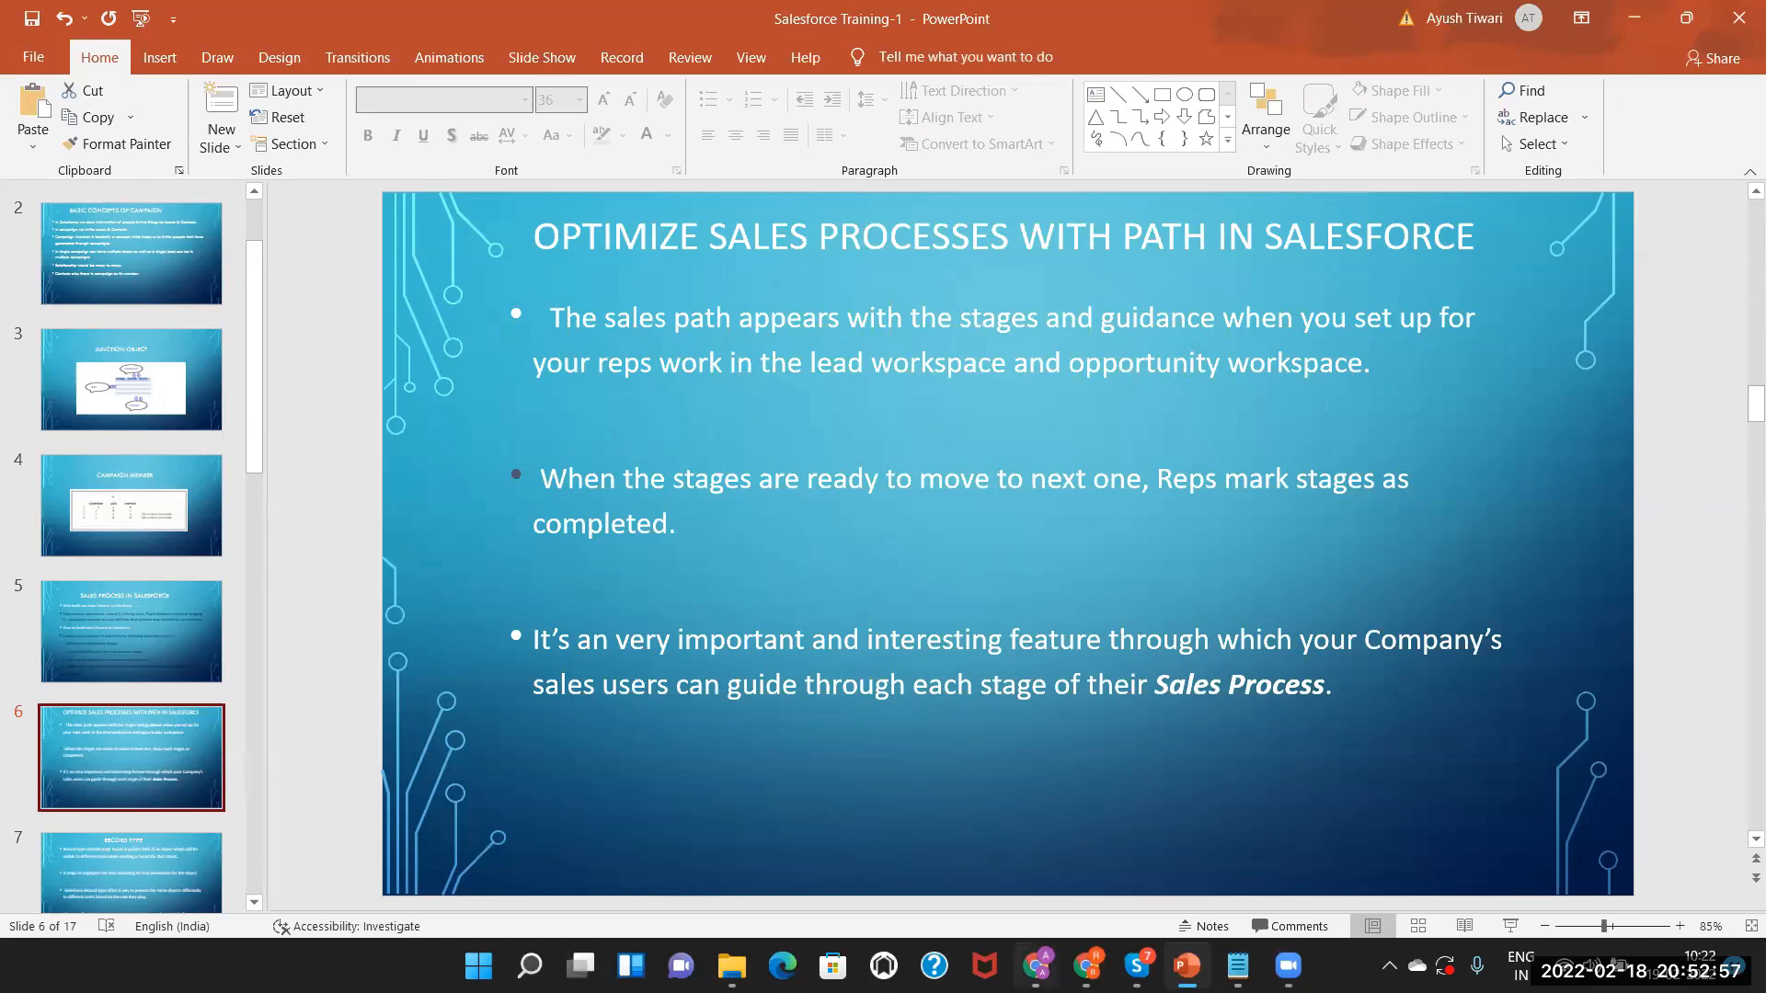
{"action": "left_click", "coordinate": [1036, 966]}
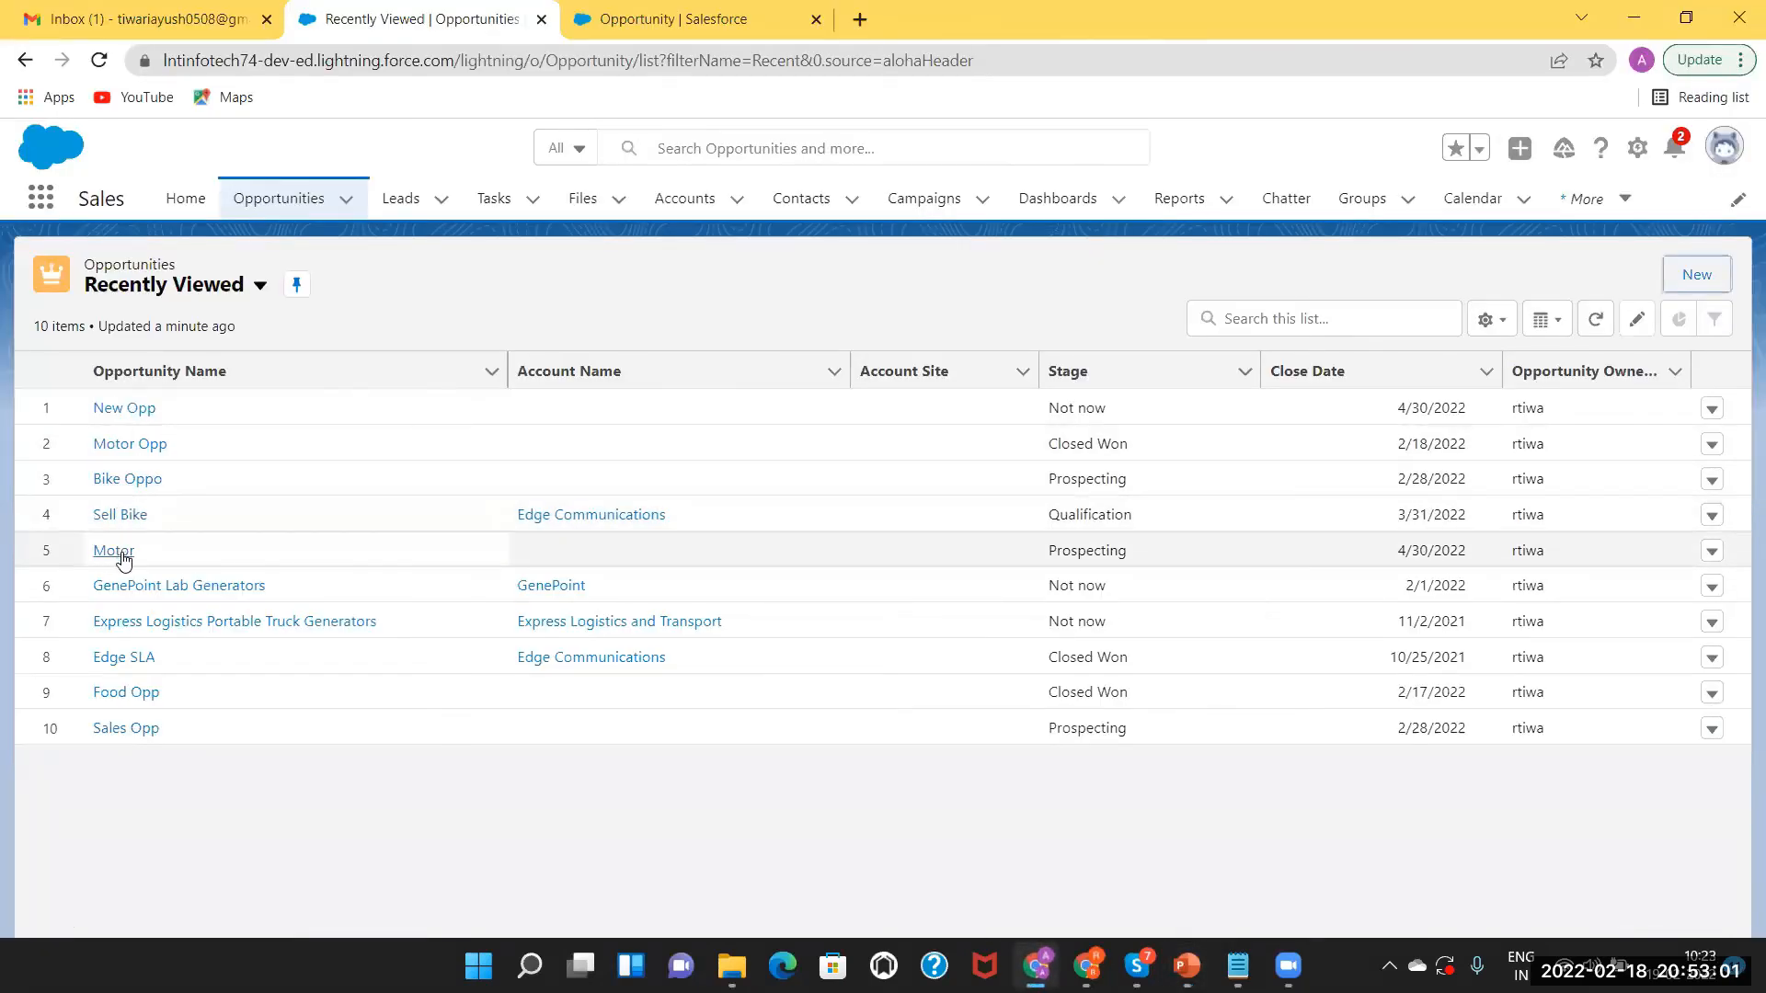
View the Sell Bike opportunity's details, then return to the Recently Viewed opportunities list.
{"action": "left_click", "coordinate": [117, 515]}
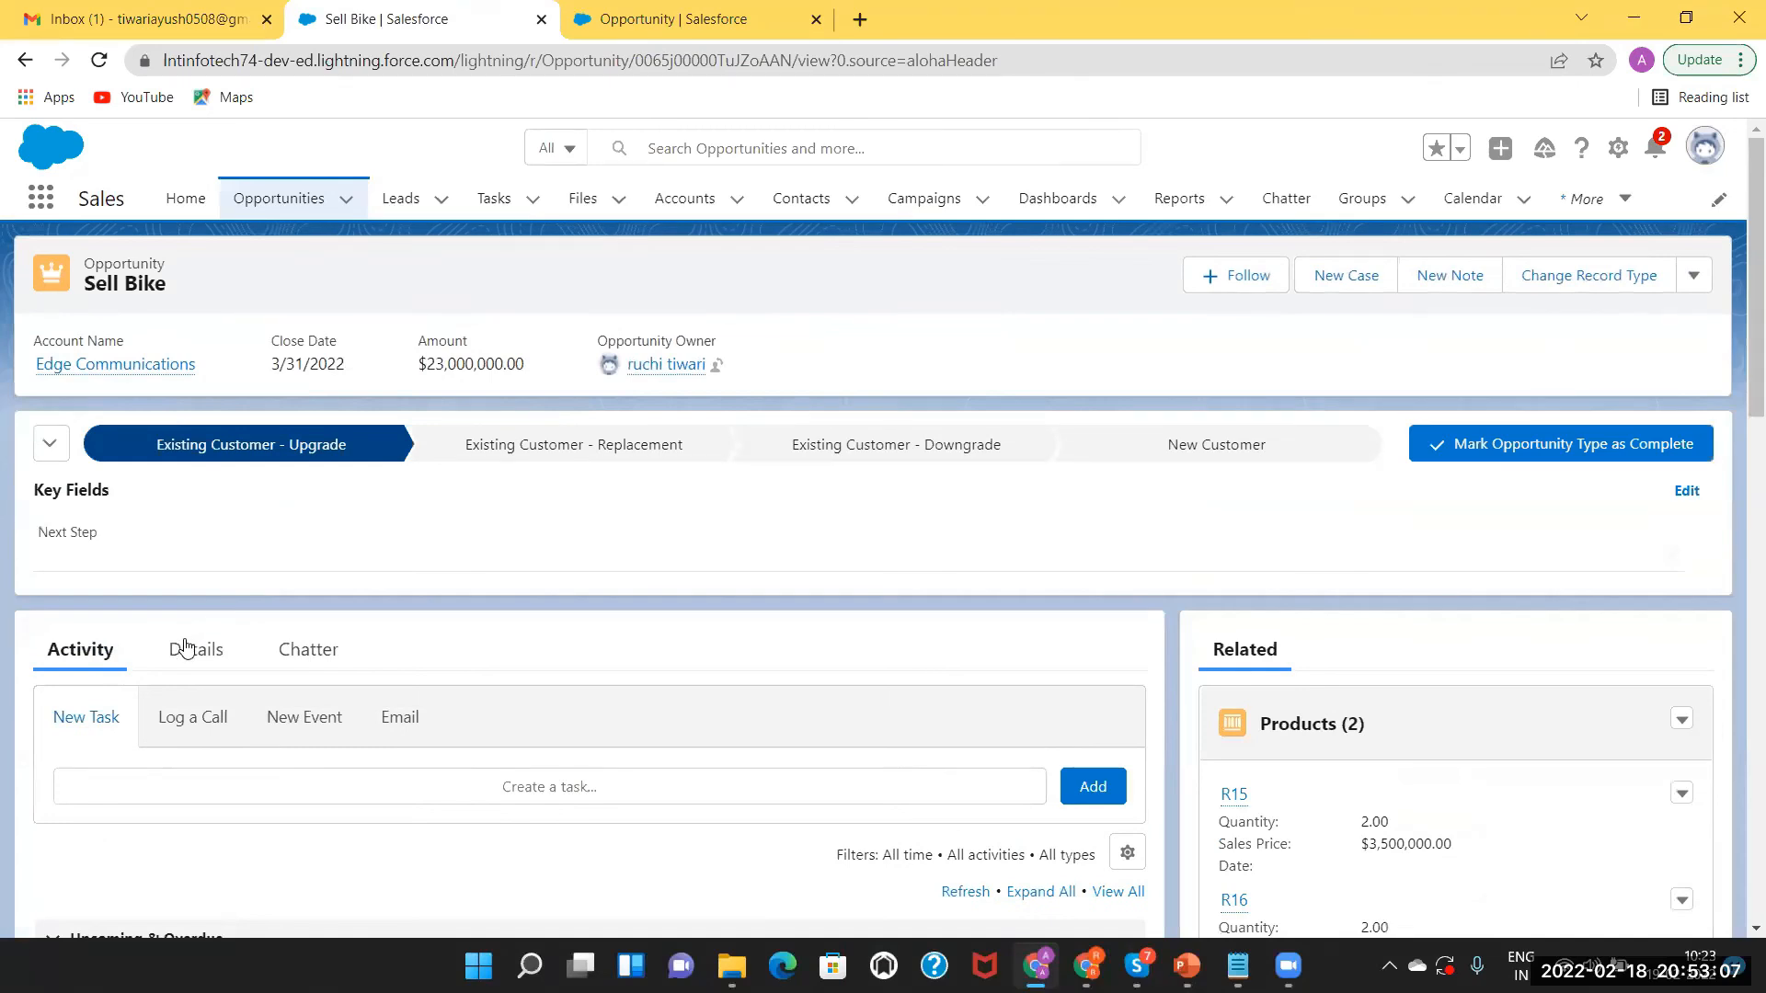
{"action": "left_click", "coordinate": [184, 651]}
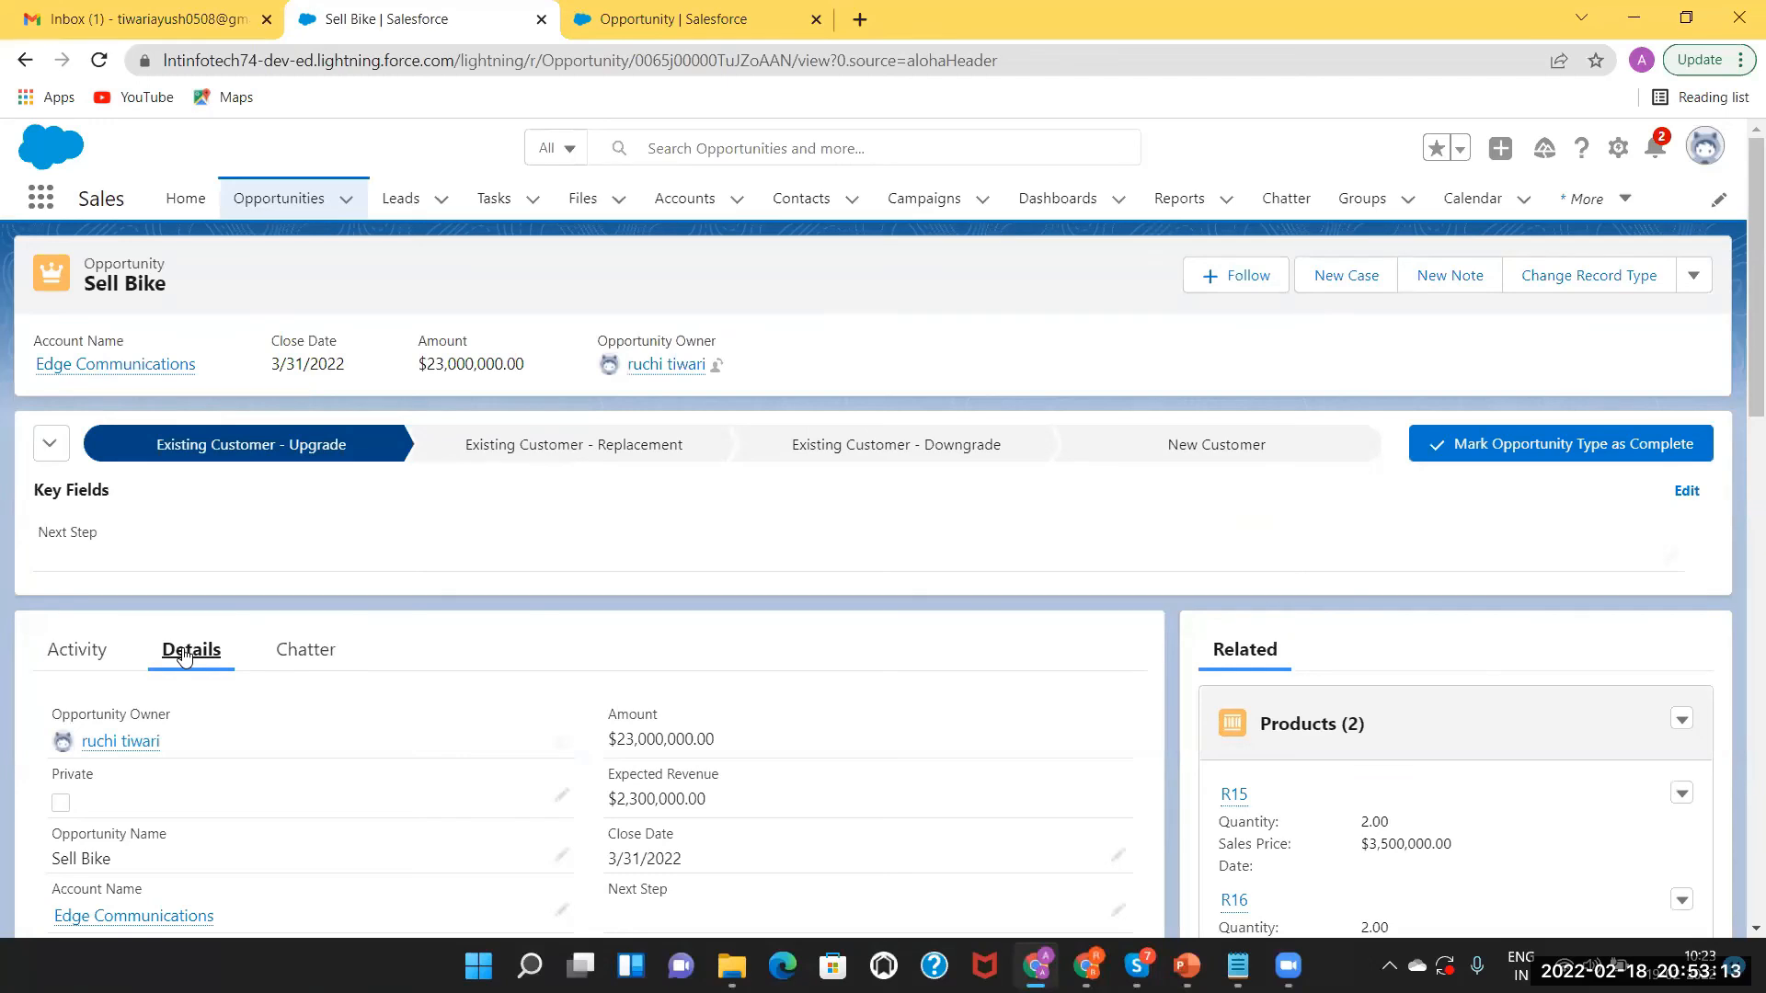
{"action": "left_click", "coordinate": [272, 204]}
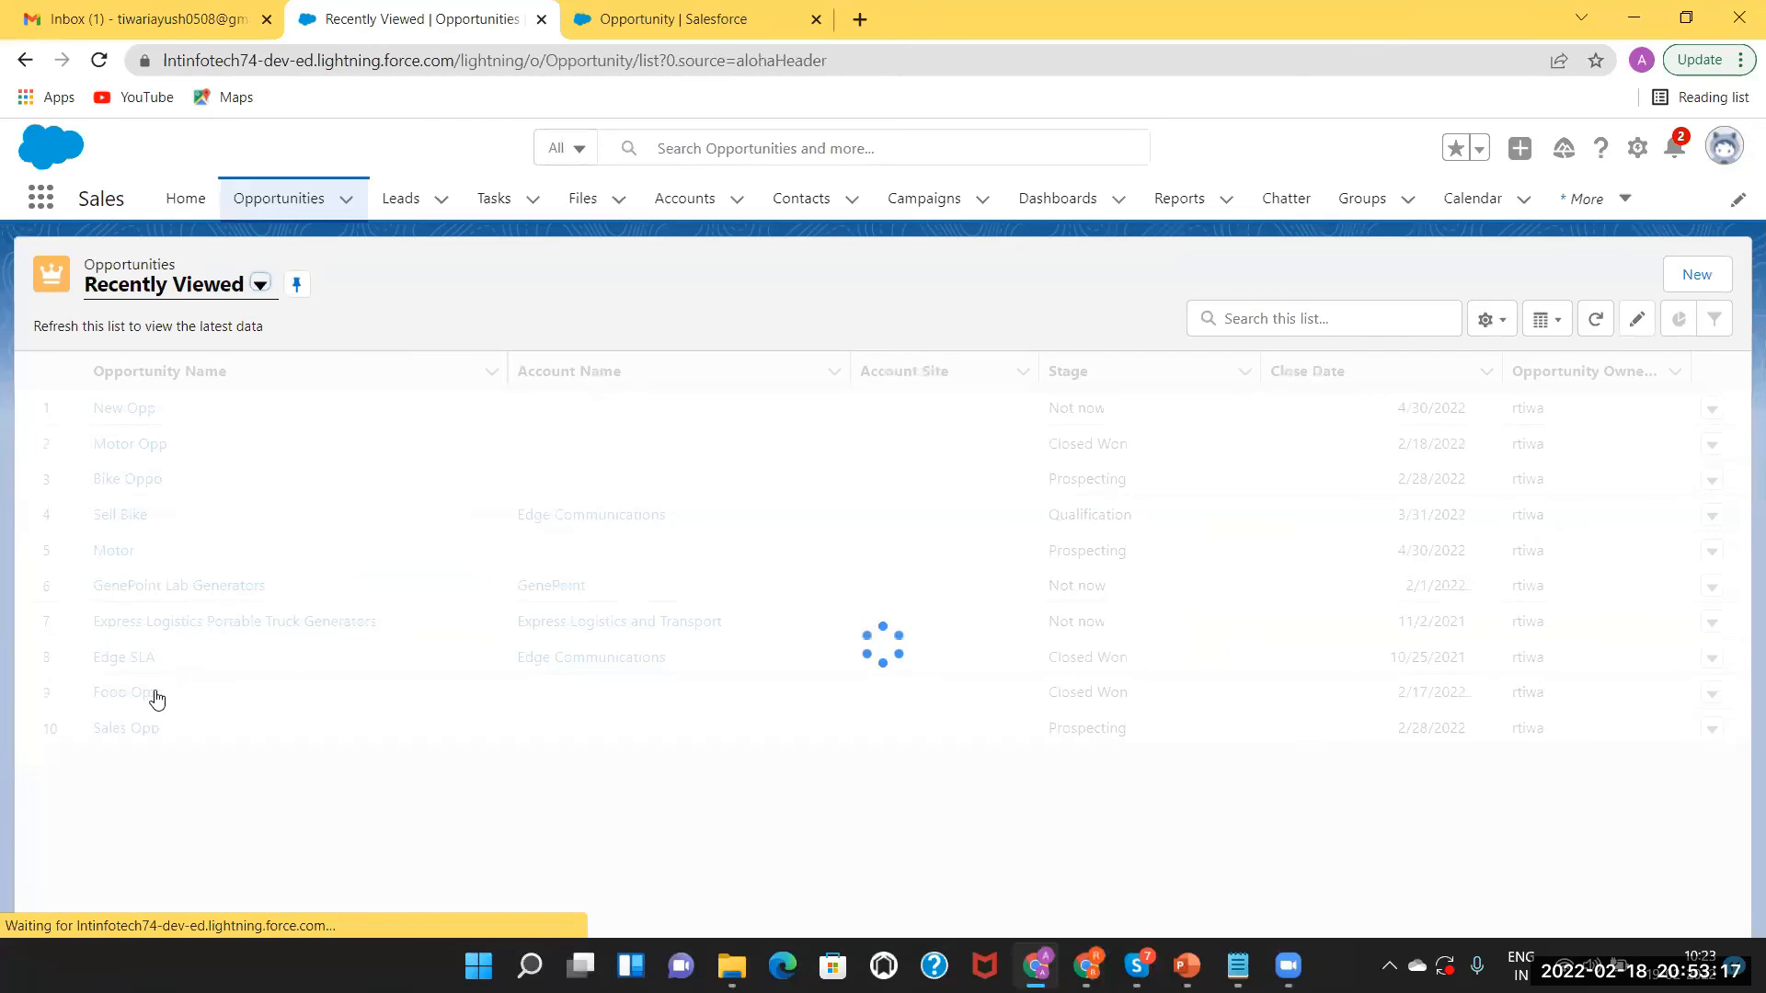
Change the Edge SLA opportunity's Stage to Perception Analysis and save it.
{"action": "left_click", "coordinate": [138, 657]}
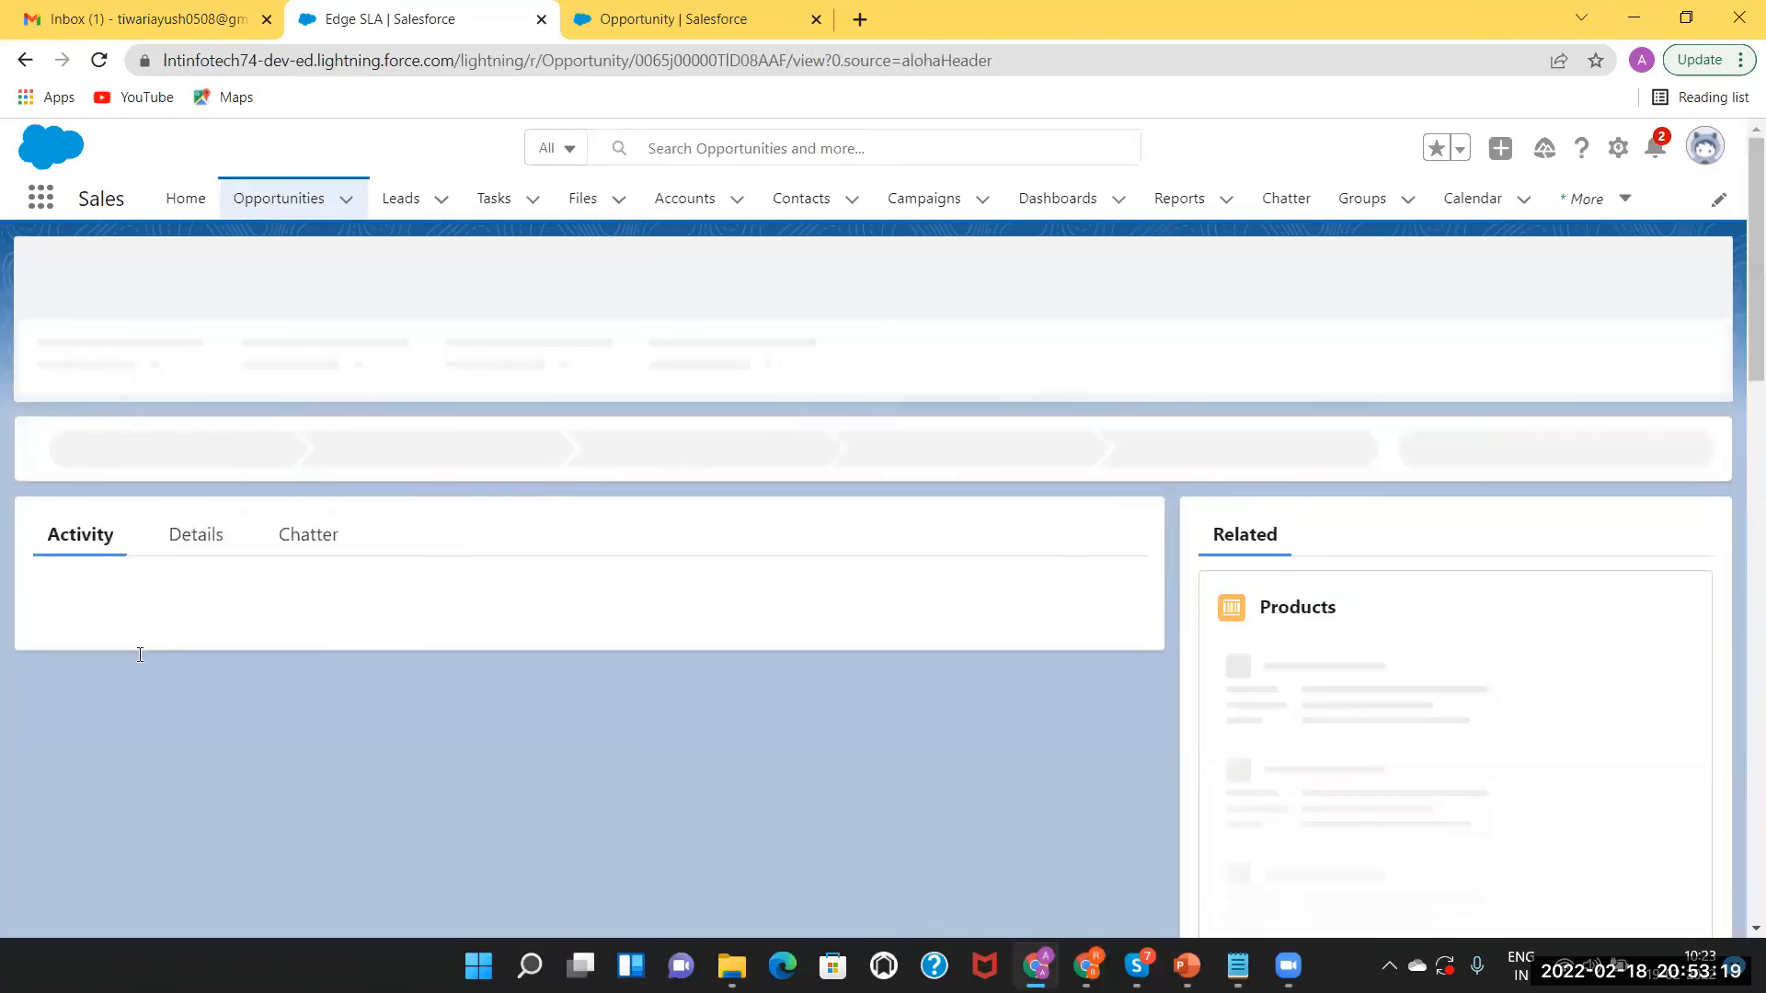
{"action": "left_click", "coordinate": [192, 550]}
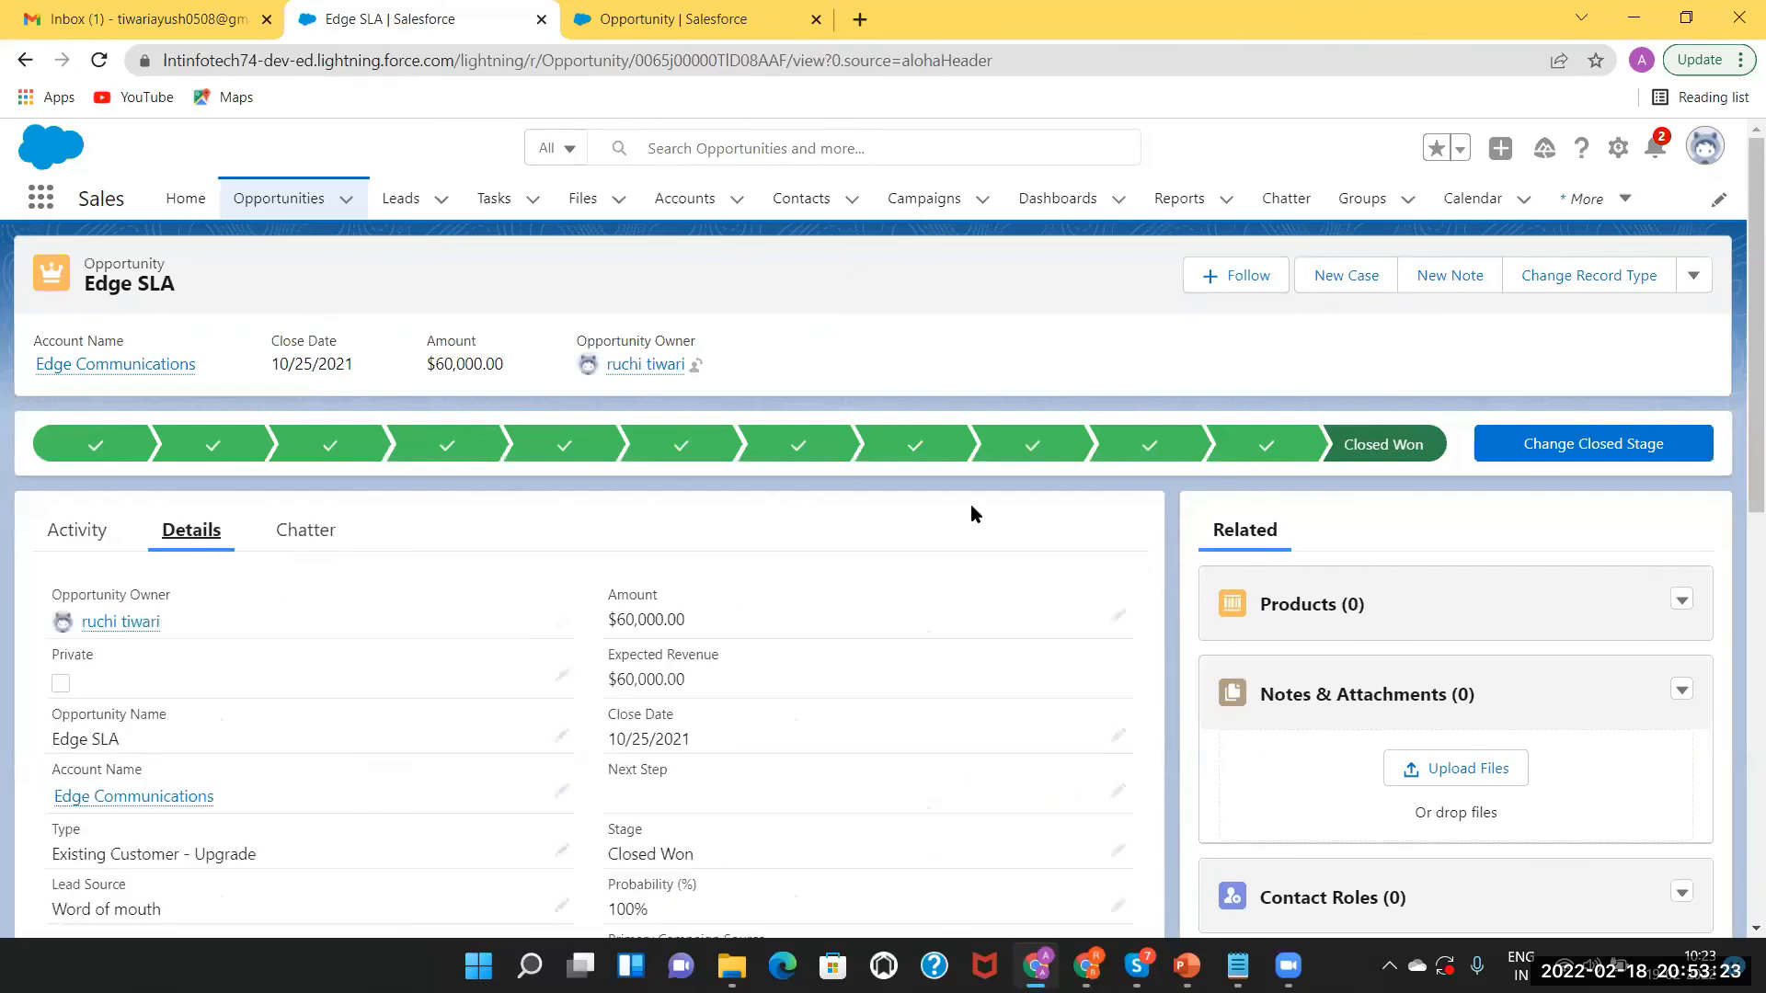
{"action": "left_click", "coordinate": [1115, 848]}
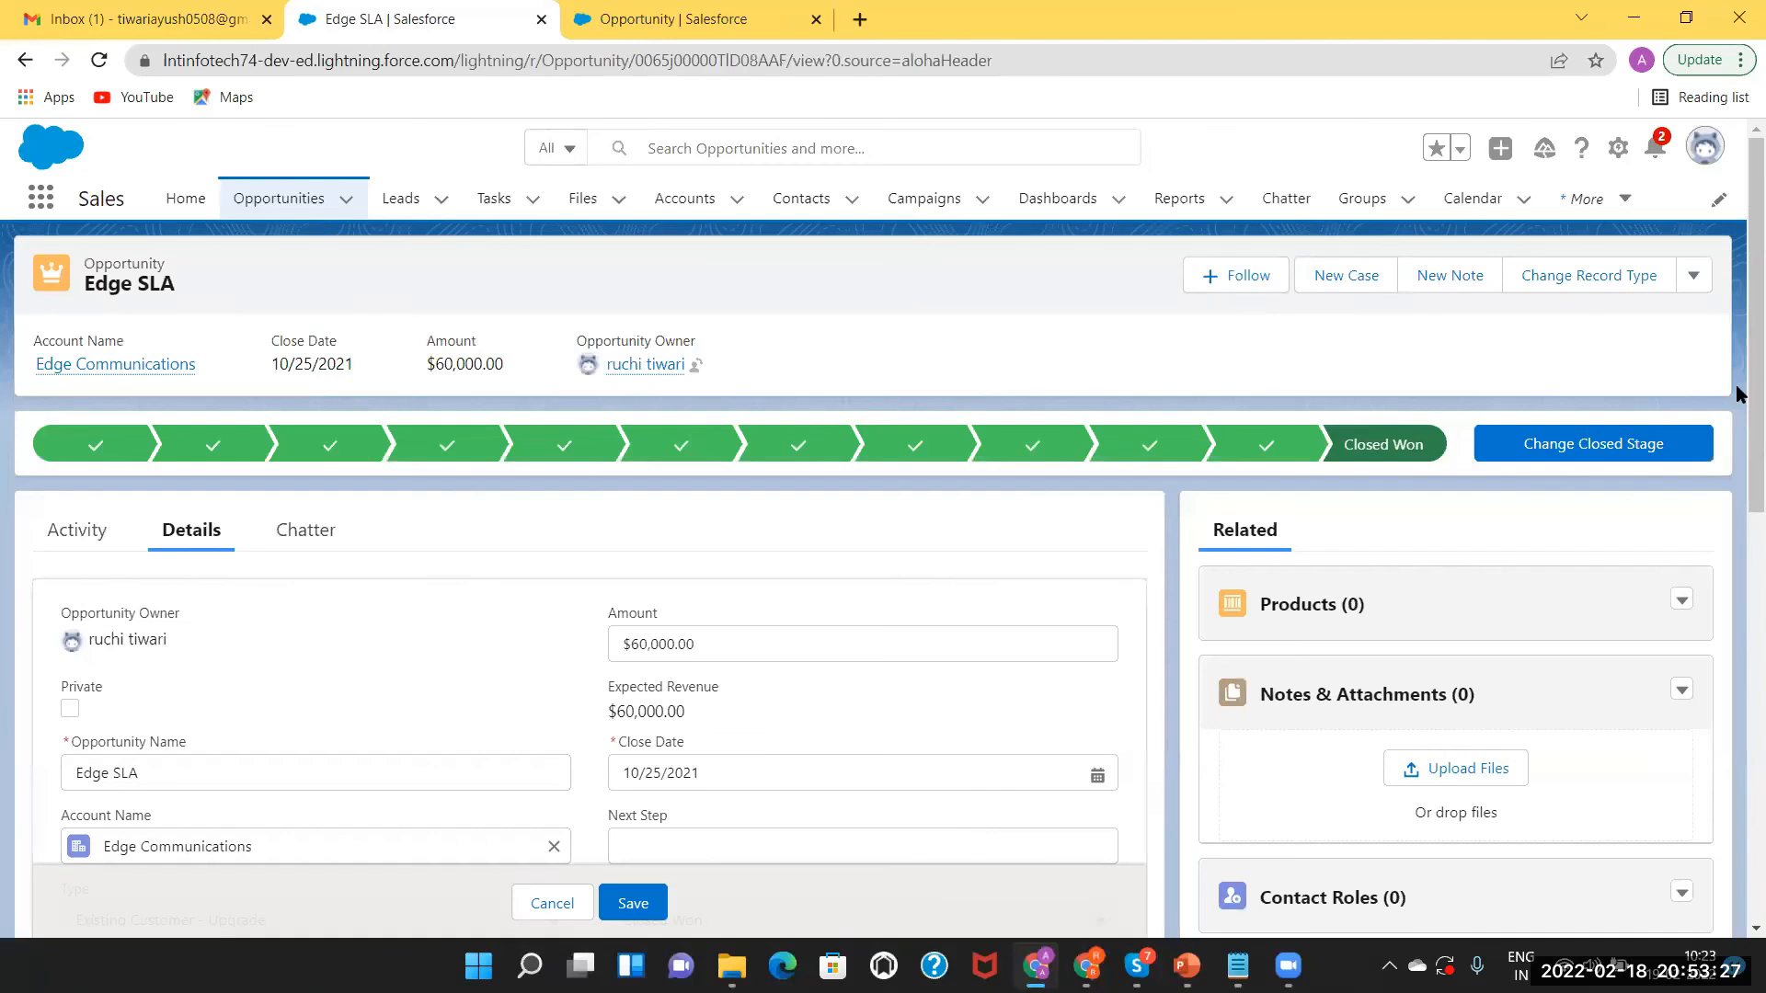
{"action": "scroll", "coordinate": [1735, 603], "scroll_direction": "down", "scroll_amount": 5}
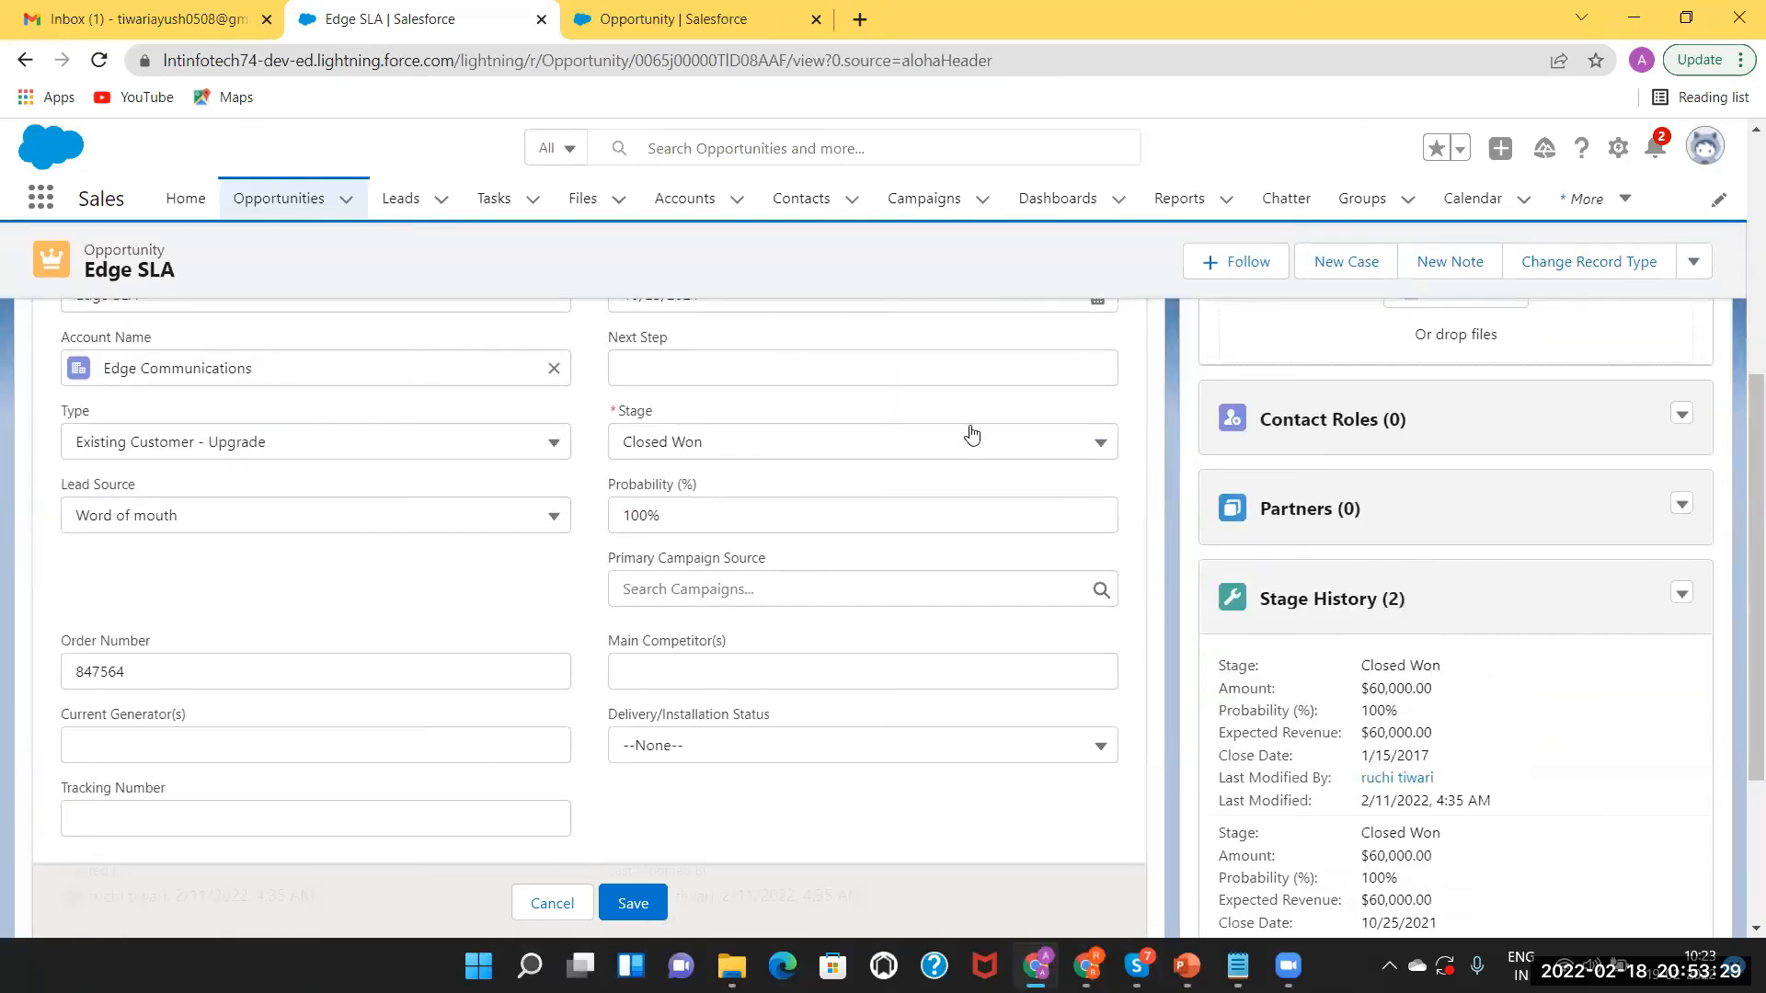
{"action": "left_click", "coordinate": [978, 443]}
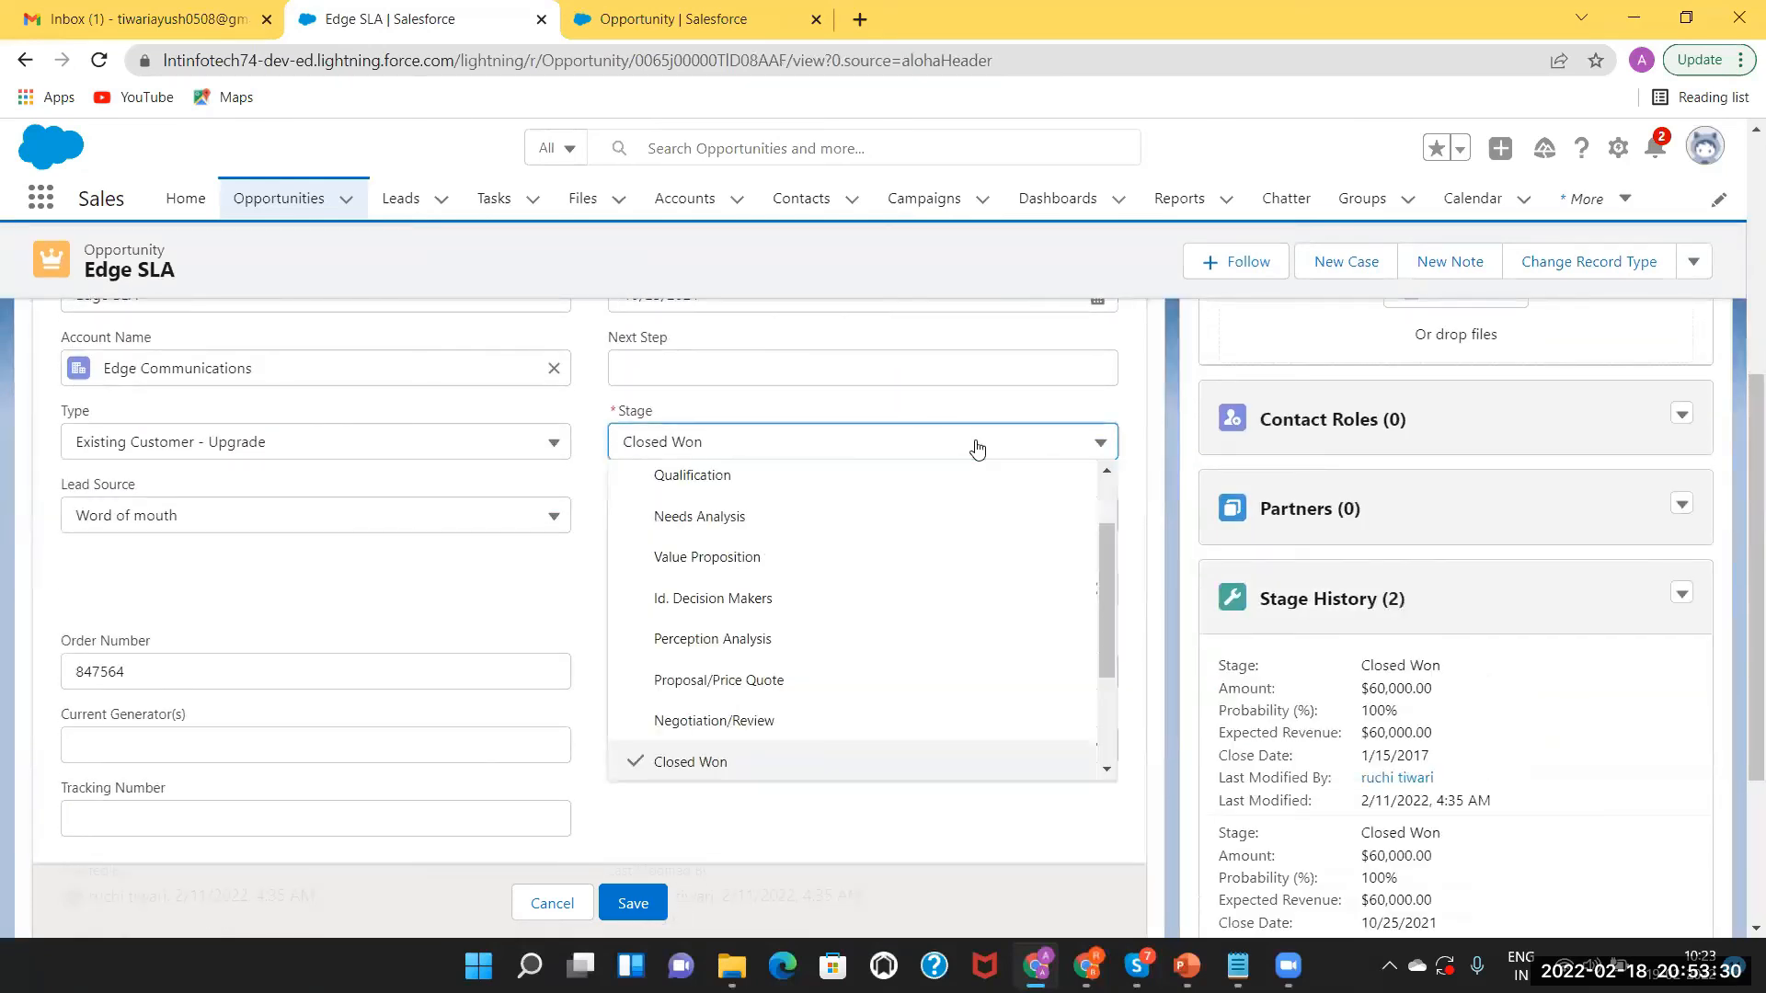
{"action": "left_click", "coordinate": [898, 641]}
{"action": "left_click", "coordinate": [636, 897]}
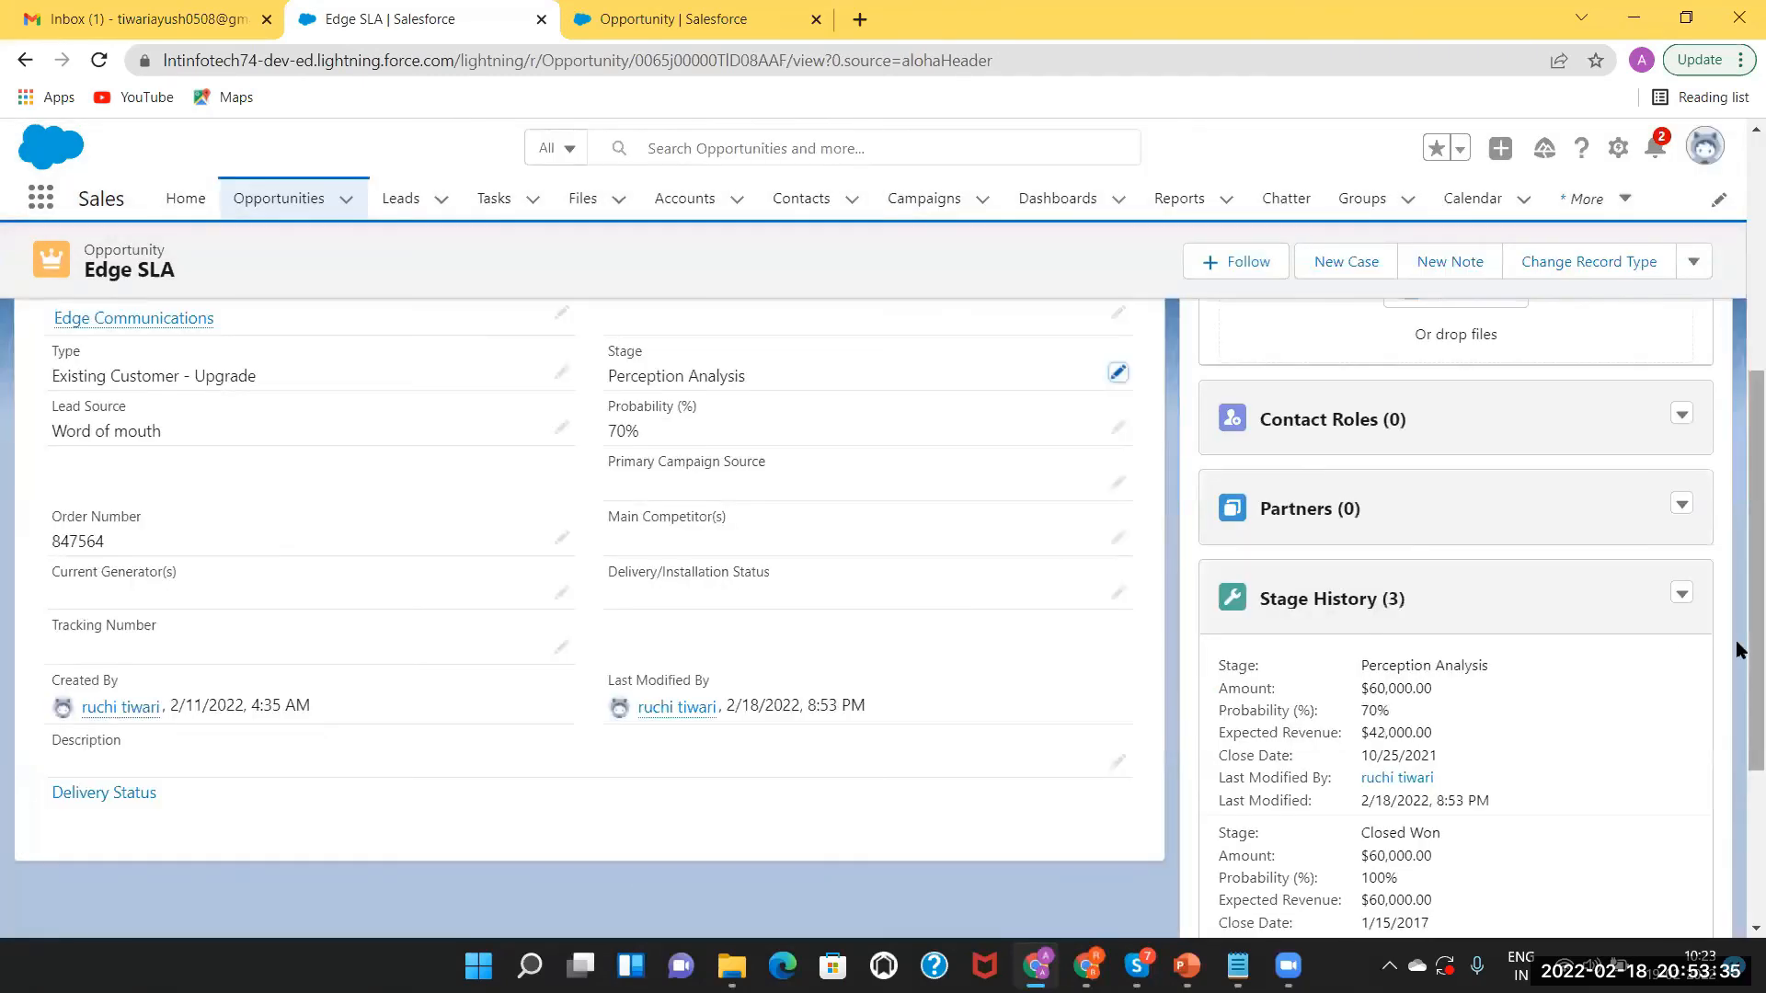
{"action": "scroll", "coordinate": [1739, 649], "scroll_direction": "up", "scroll_amount": 5}
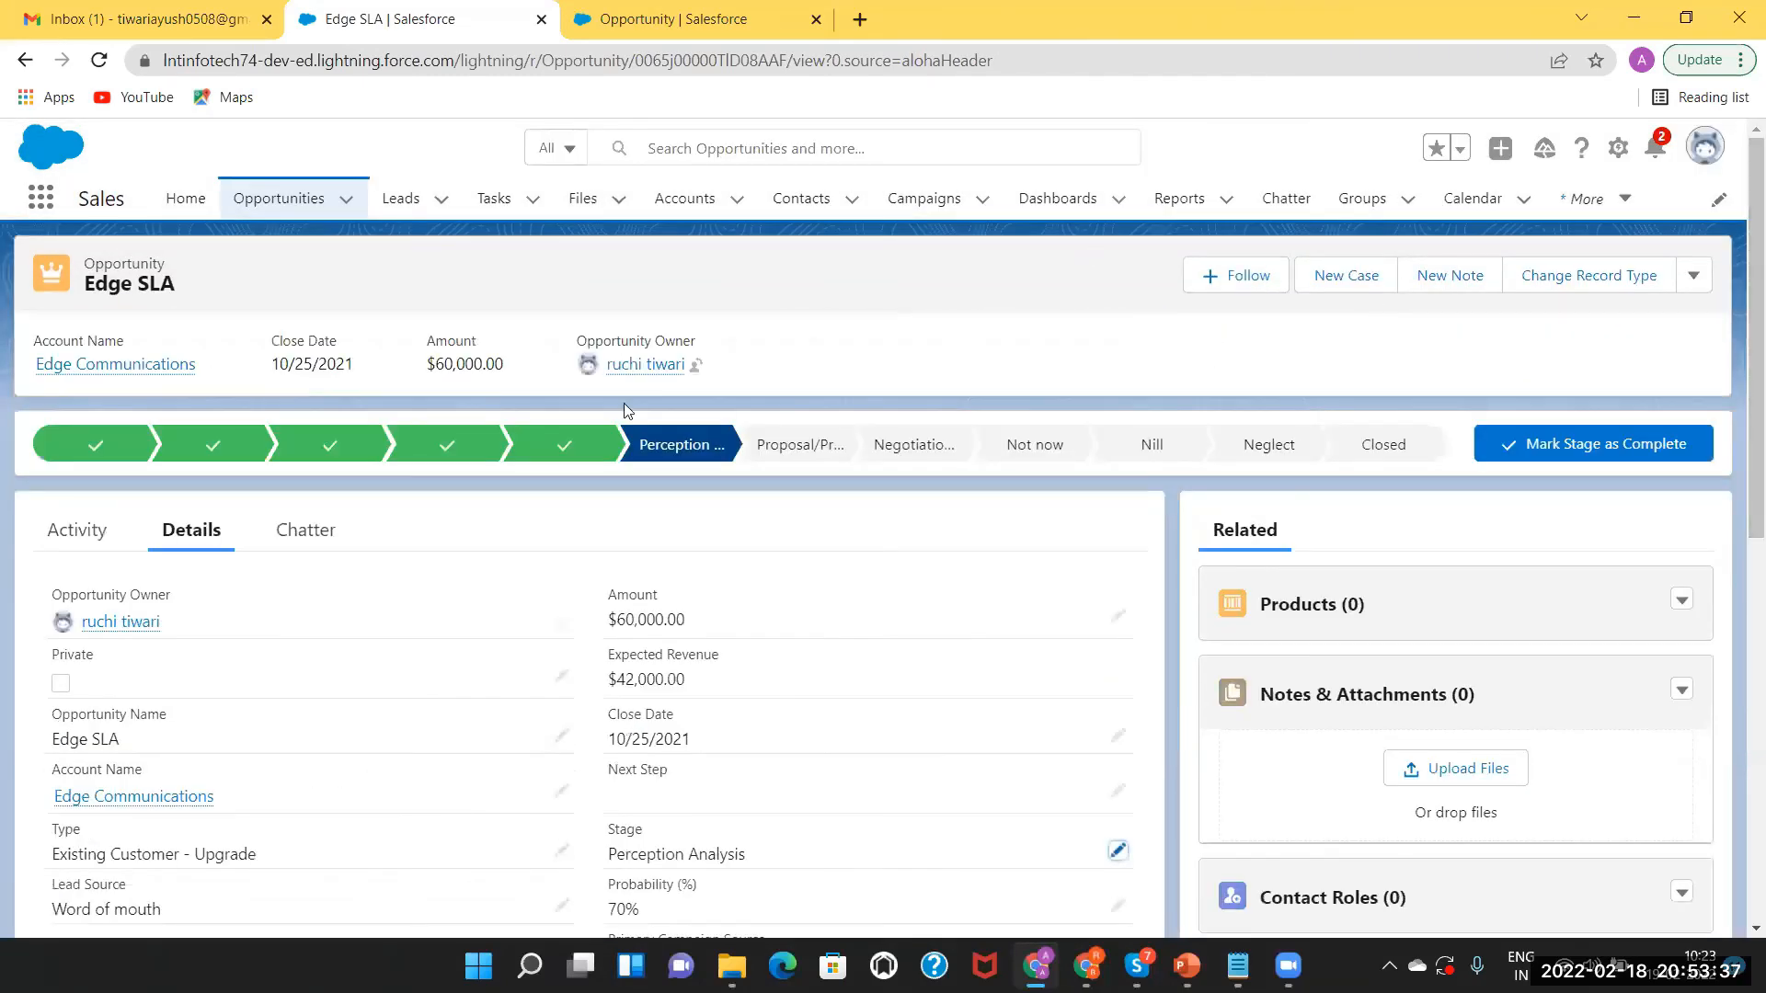
Preview the Prospecting through Id. Decision Makers path stages, then return to the opportunities list.
{"action": "left_click", "coordinate": [88, 446]}
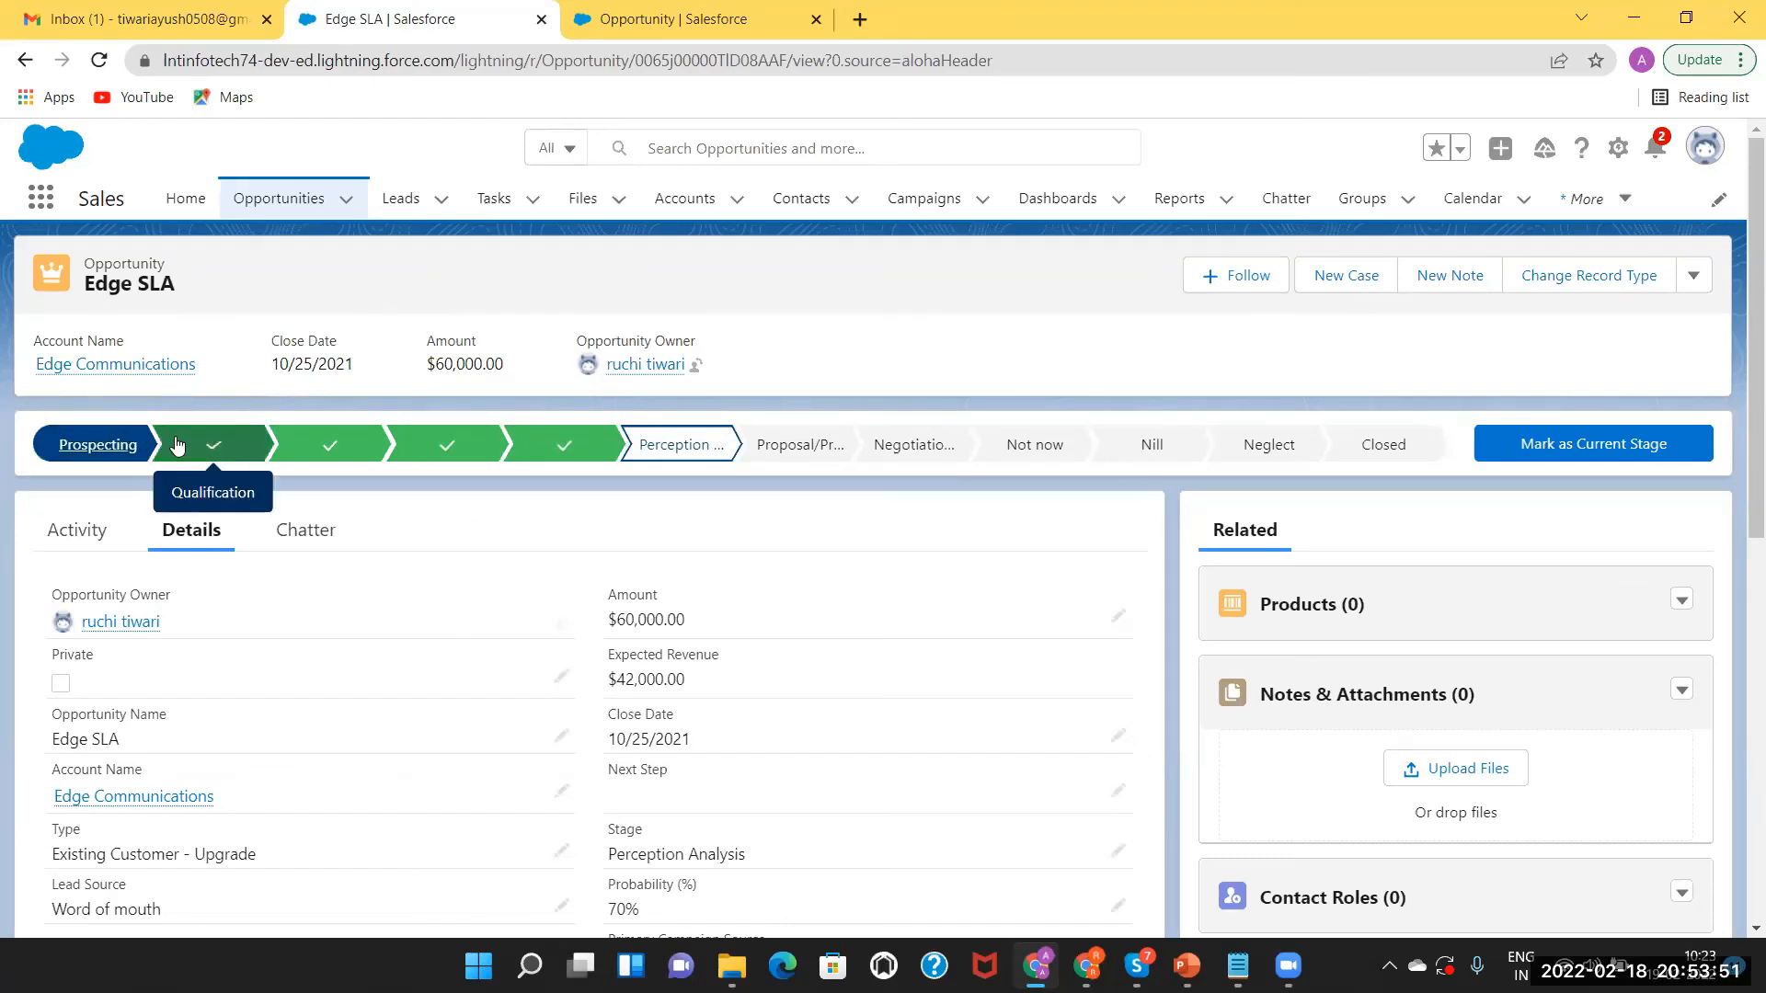
{"action": "left_click", "coordinate": [215, 445]}
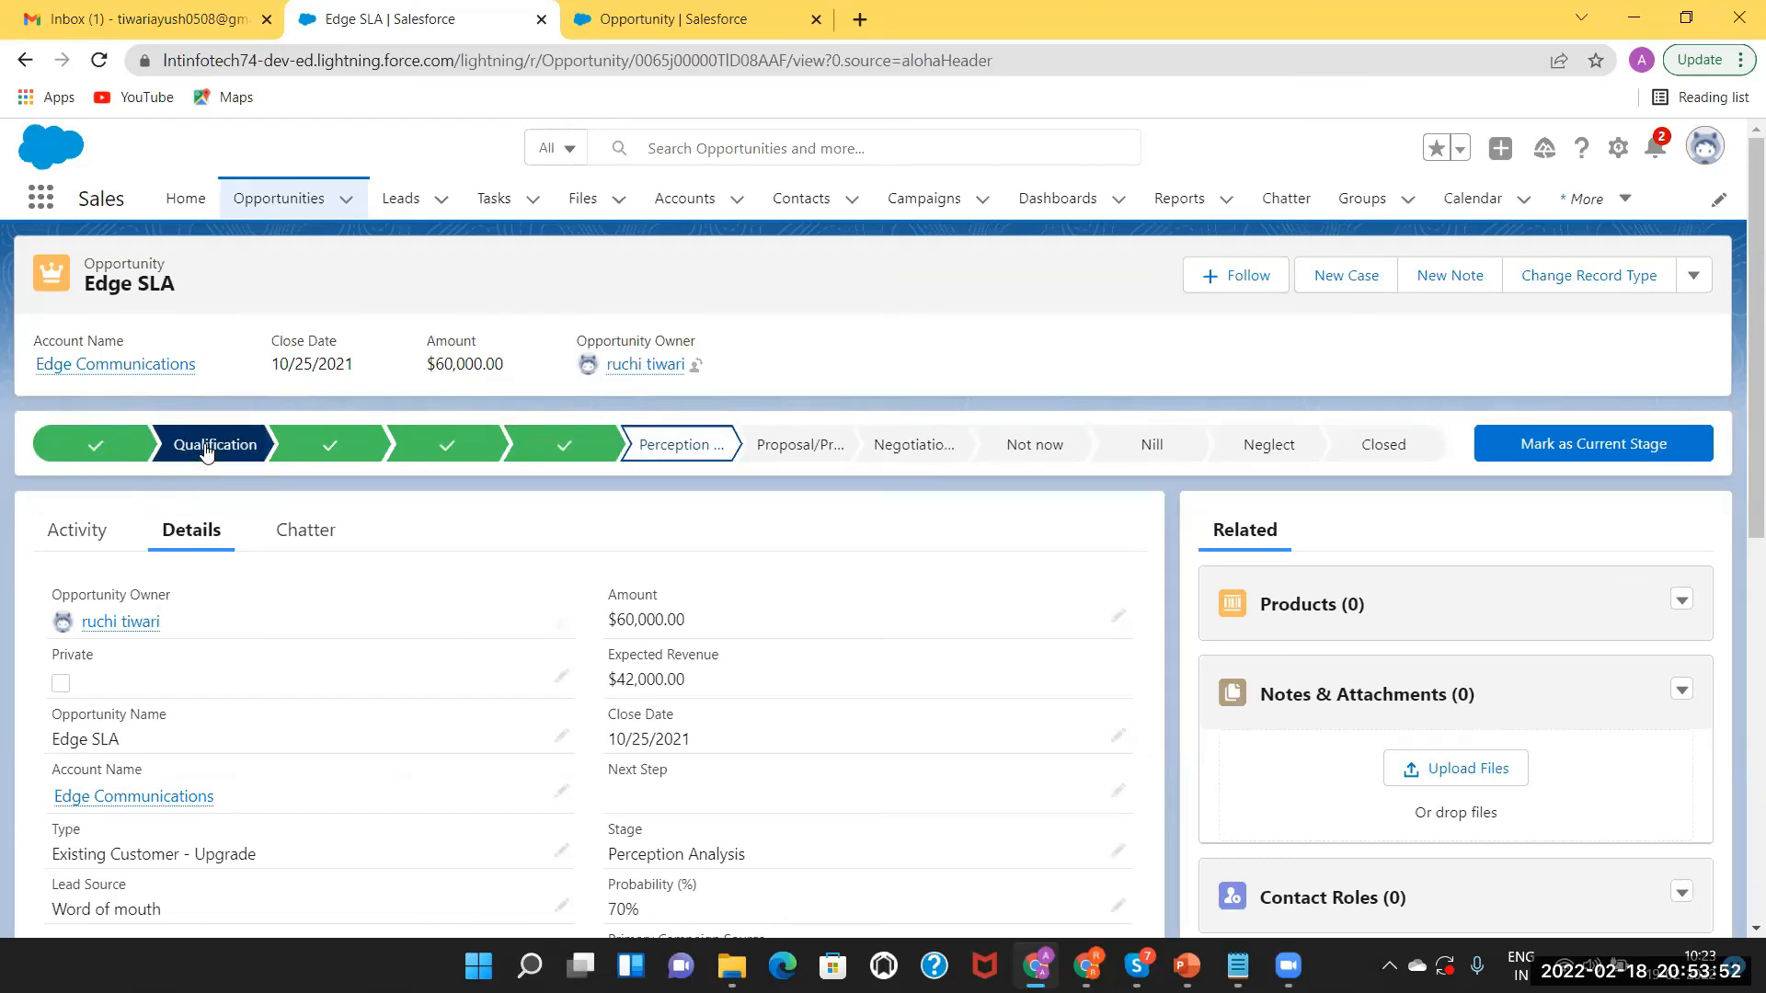
{"action": "left_click", "coordinate": [336, 450]}
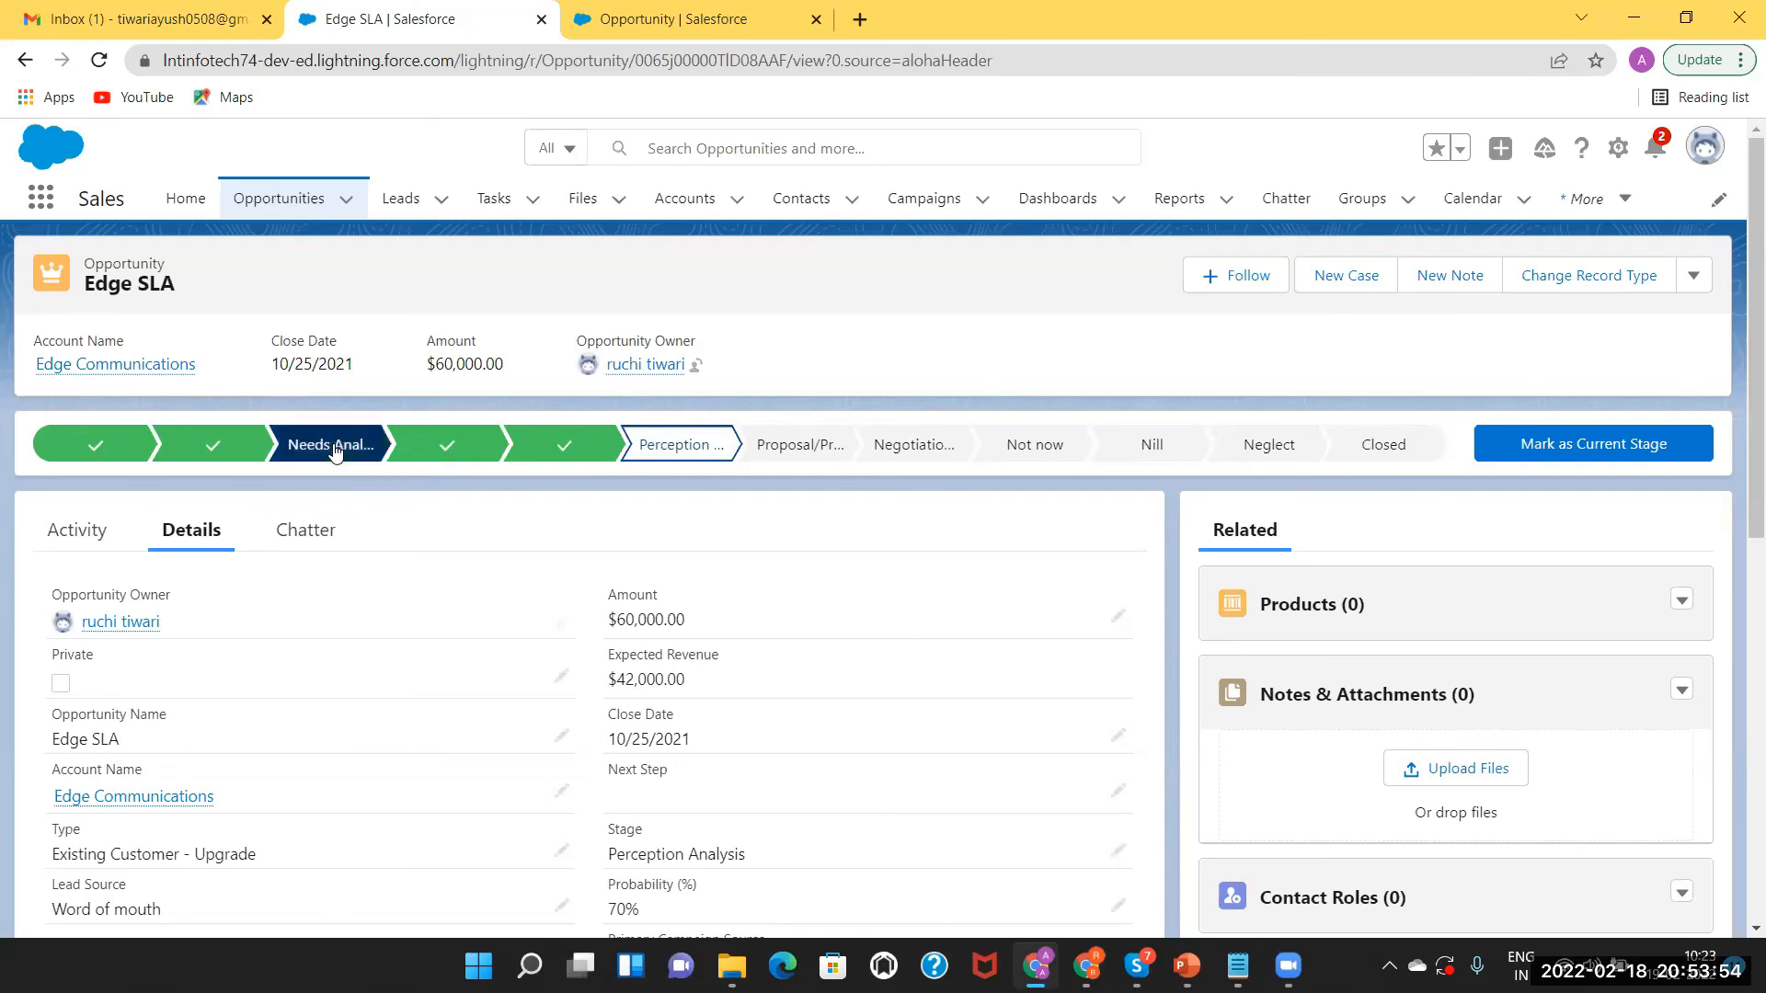
{"action": "left_click", "coordinate": [438, 453]}
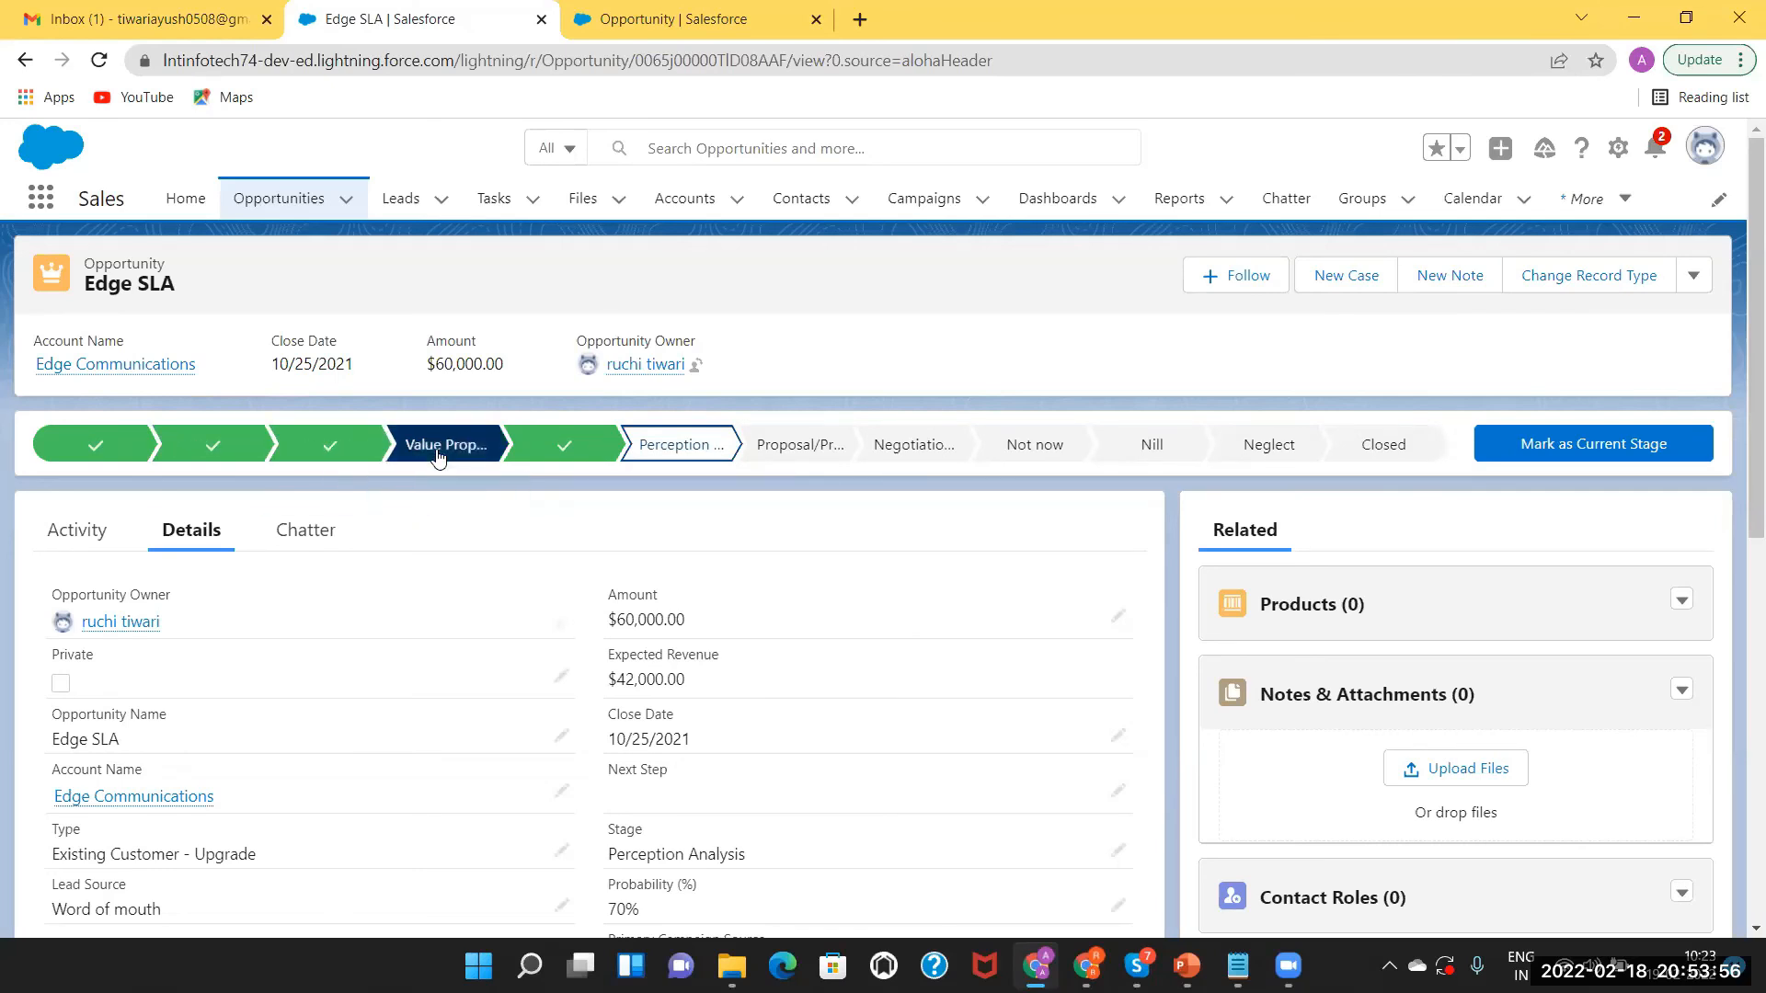
{"action": "left_click", "coordinate": [568, 445]}
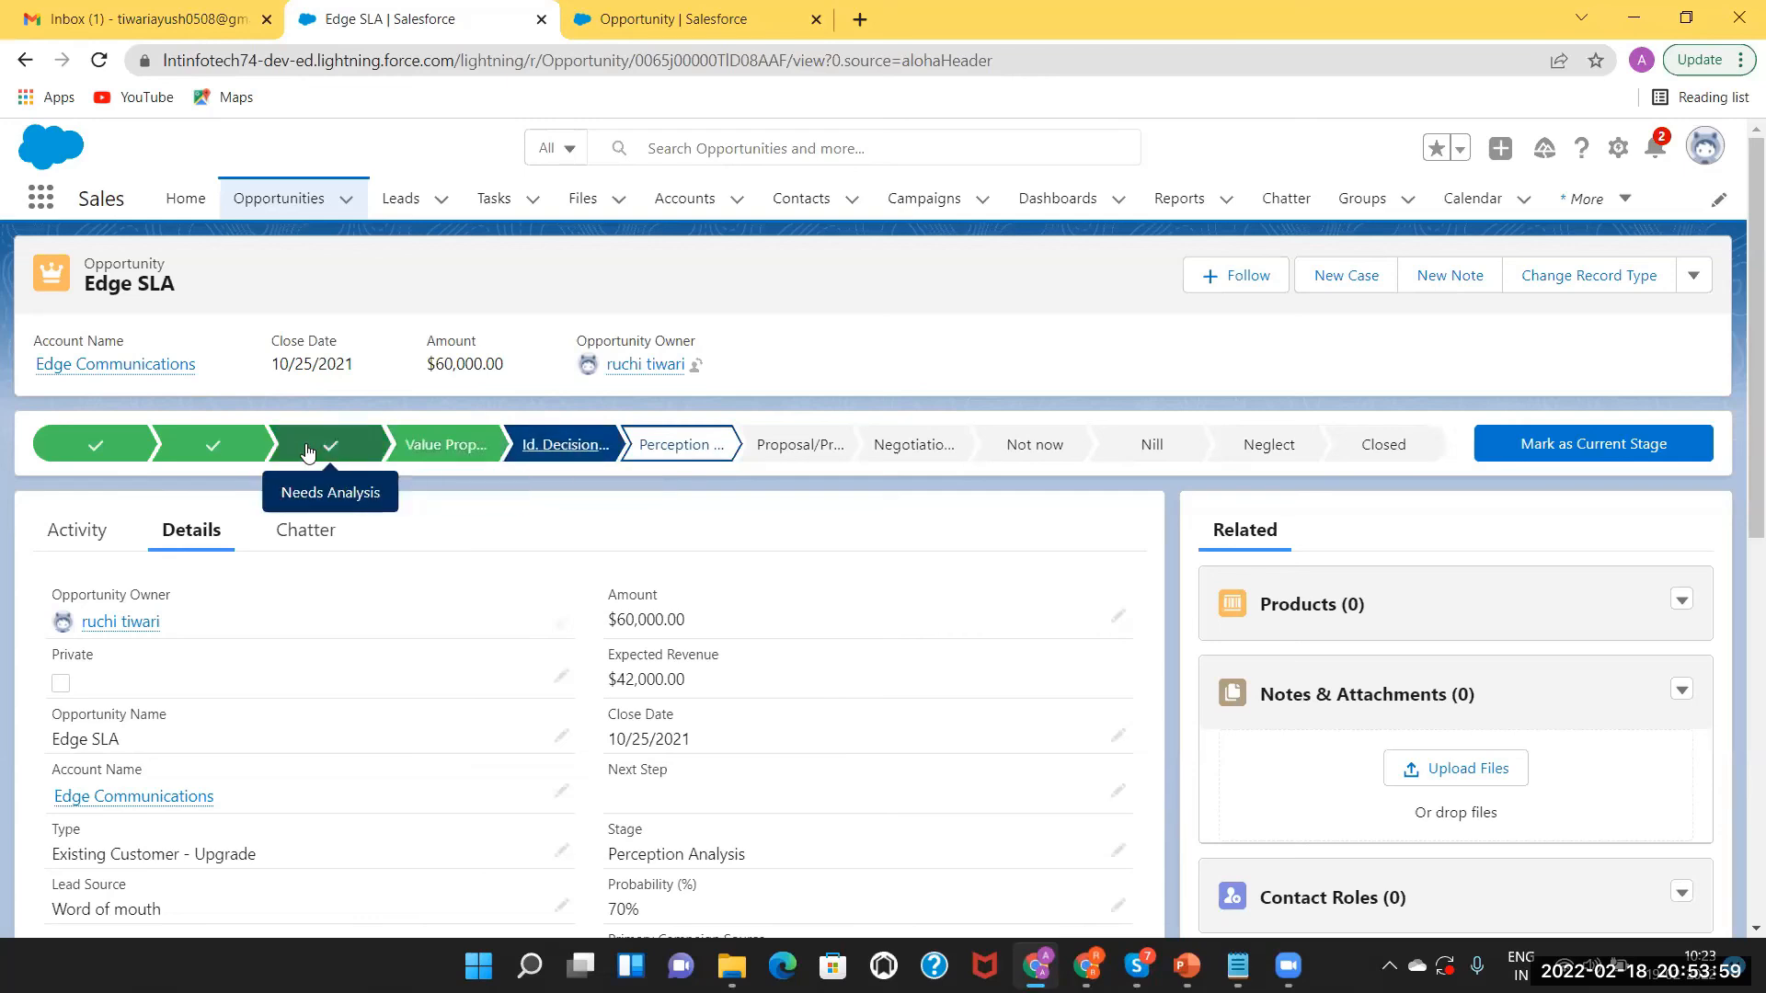
{"action": "left_click", "coordinate": [98, 451]}
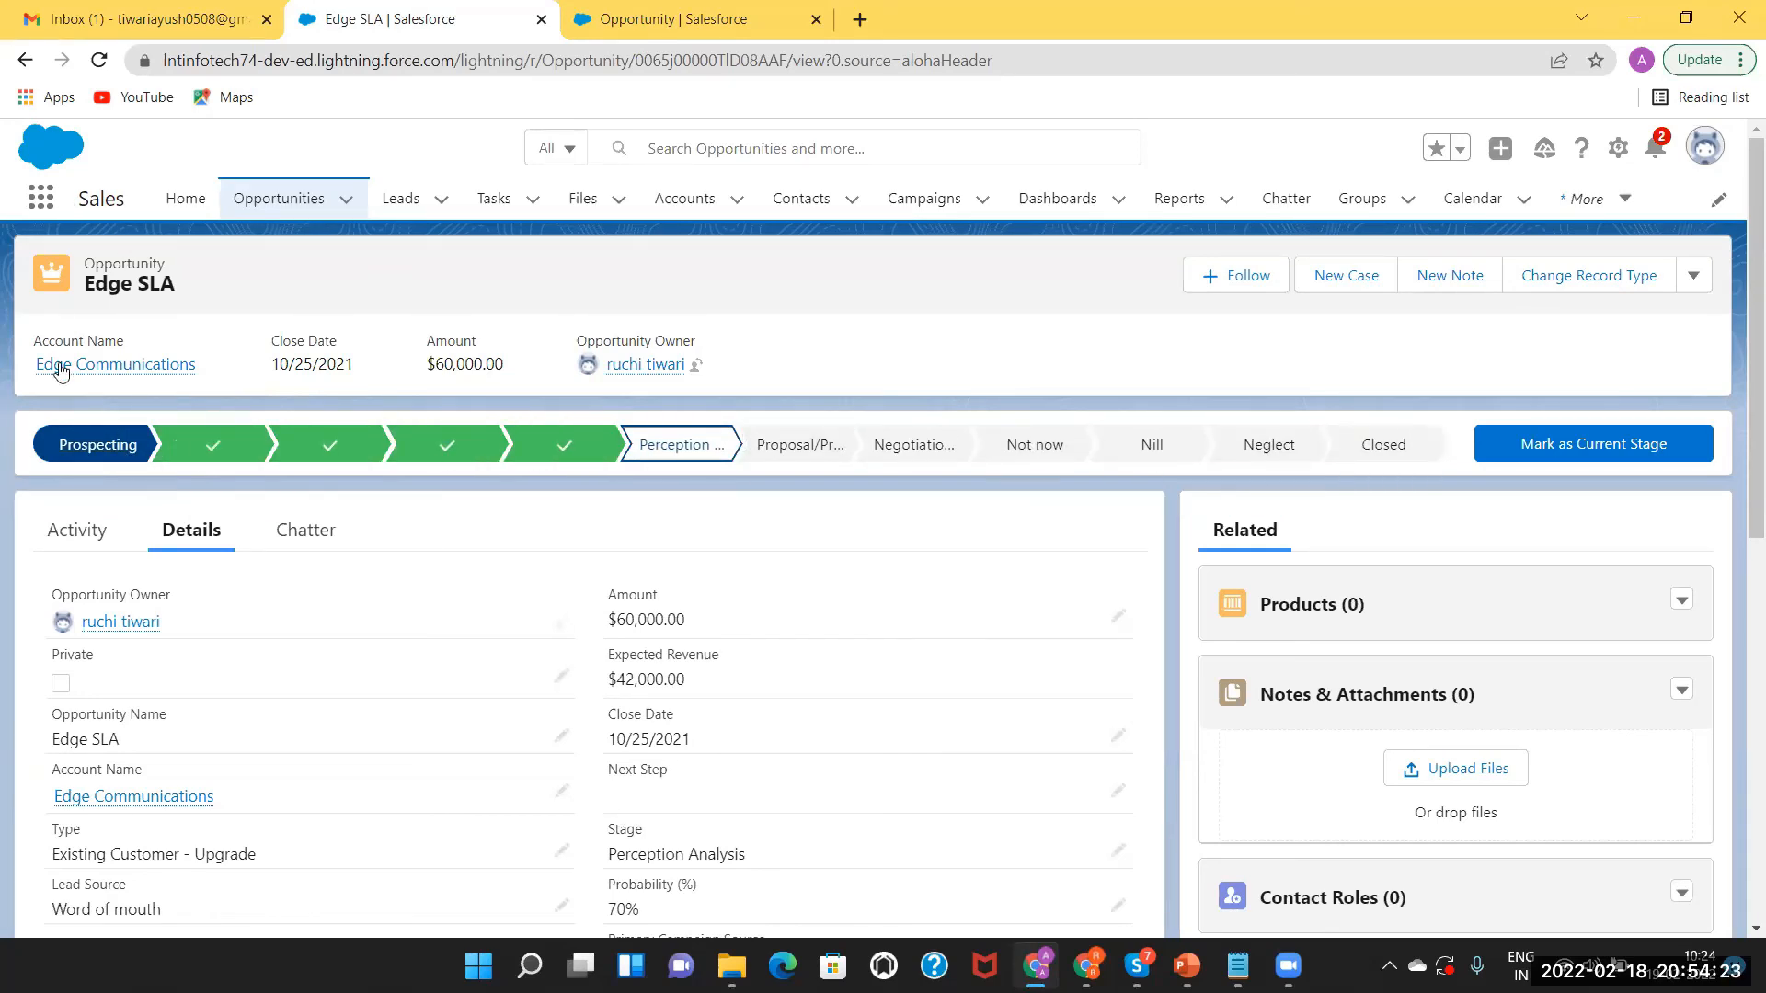
{"action": "left_click", "coordinate": [270, 201]}
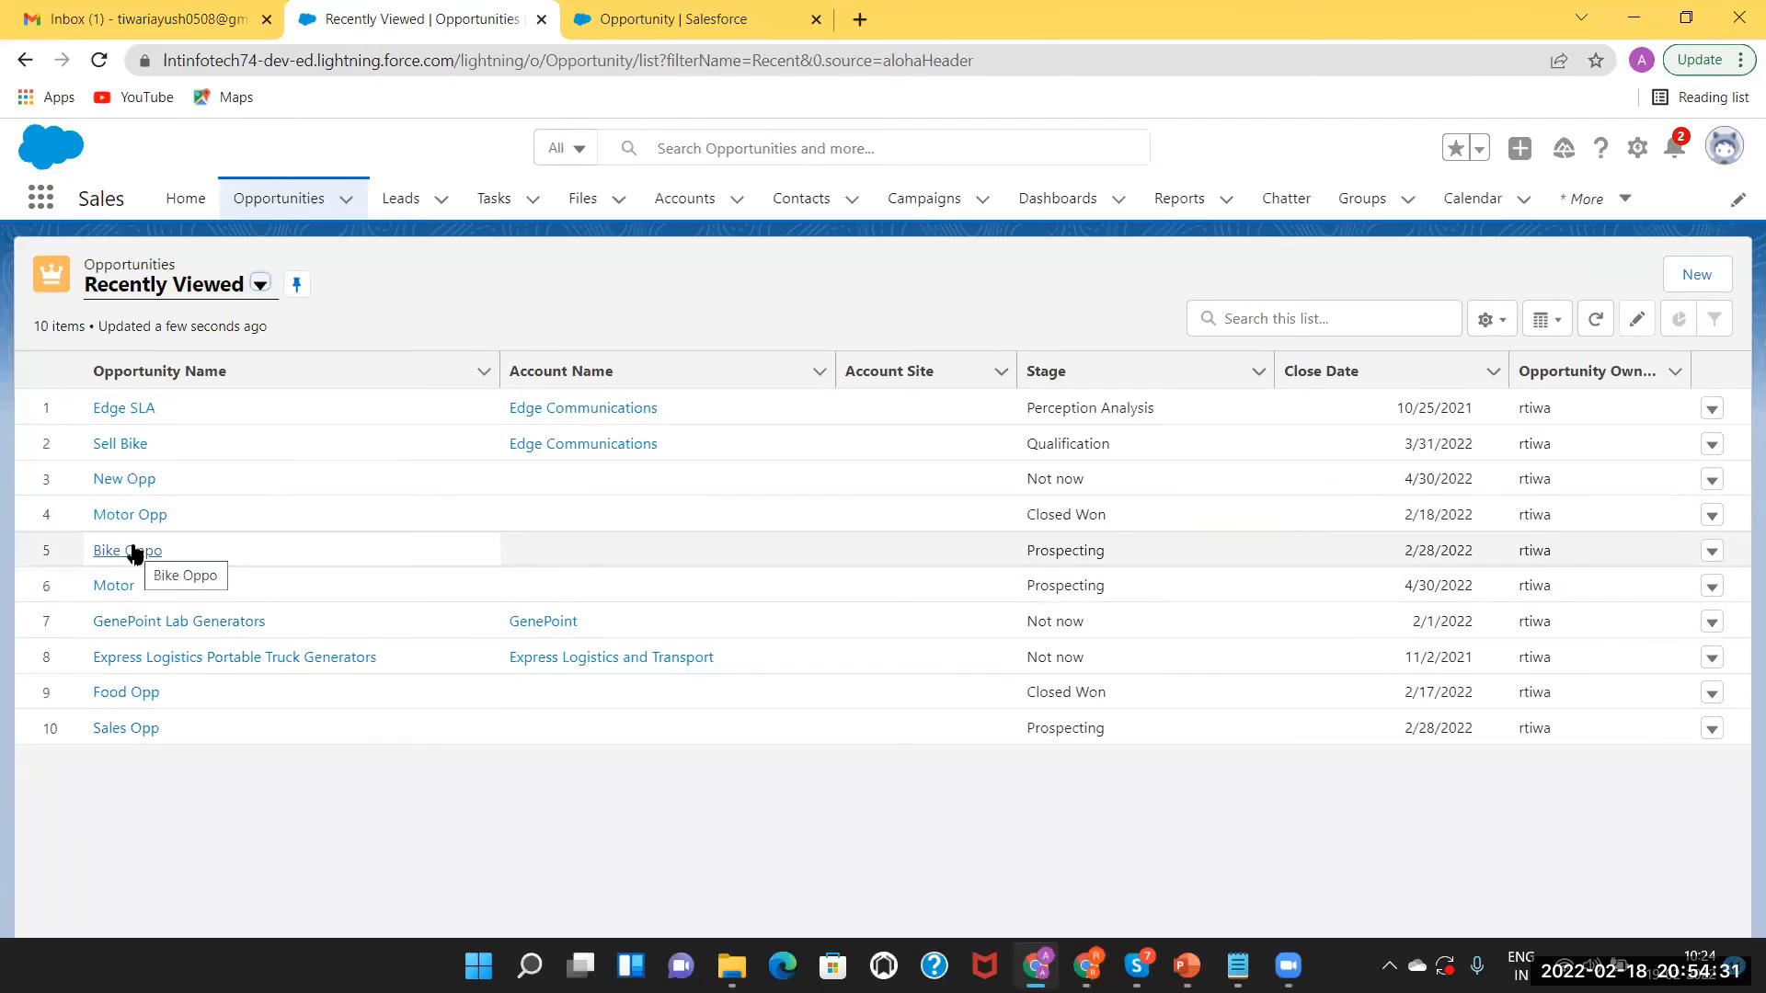
Enter 'Note' in the Sell Bike opportunity's Next Step key field.
{"action": "left_click", "coordinate": [130, 445]}
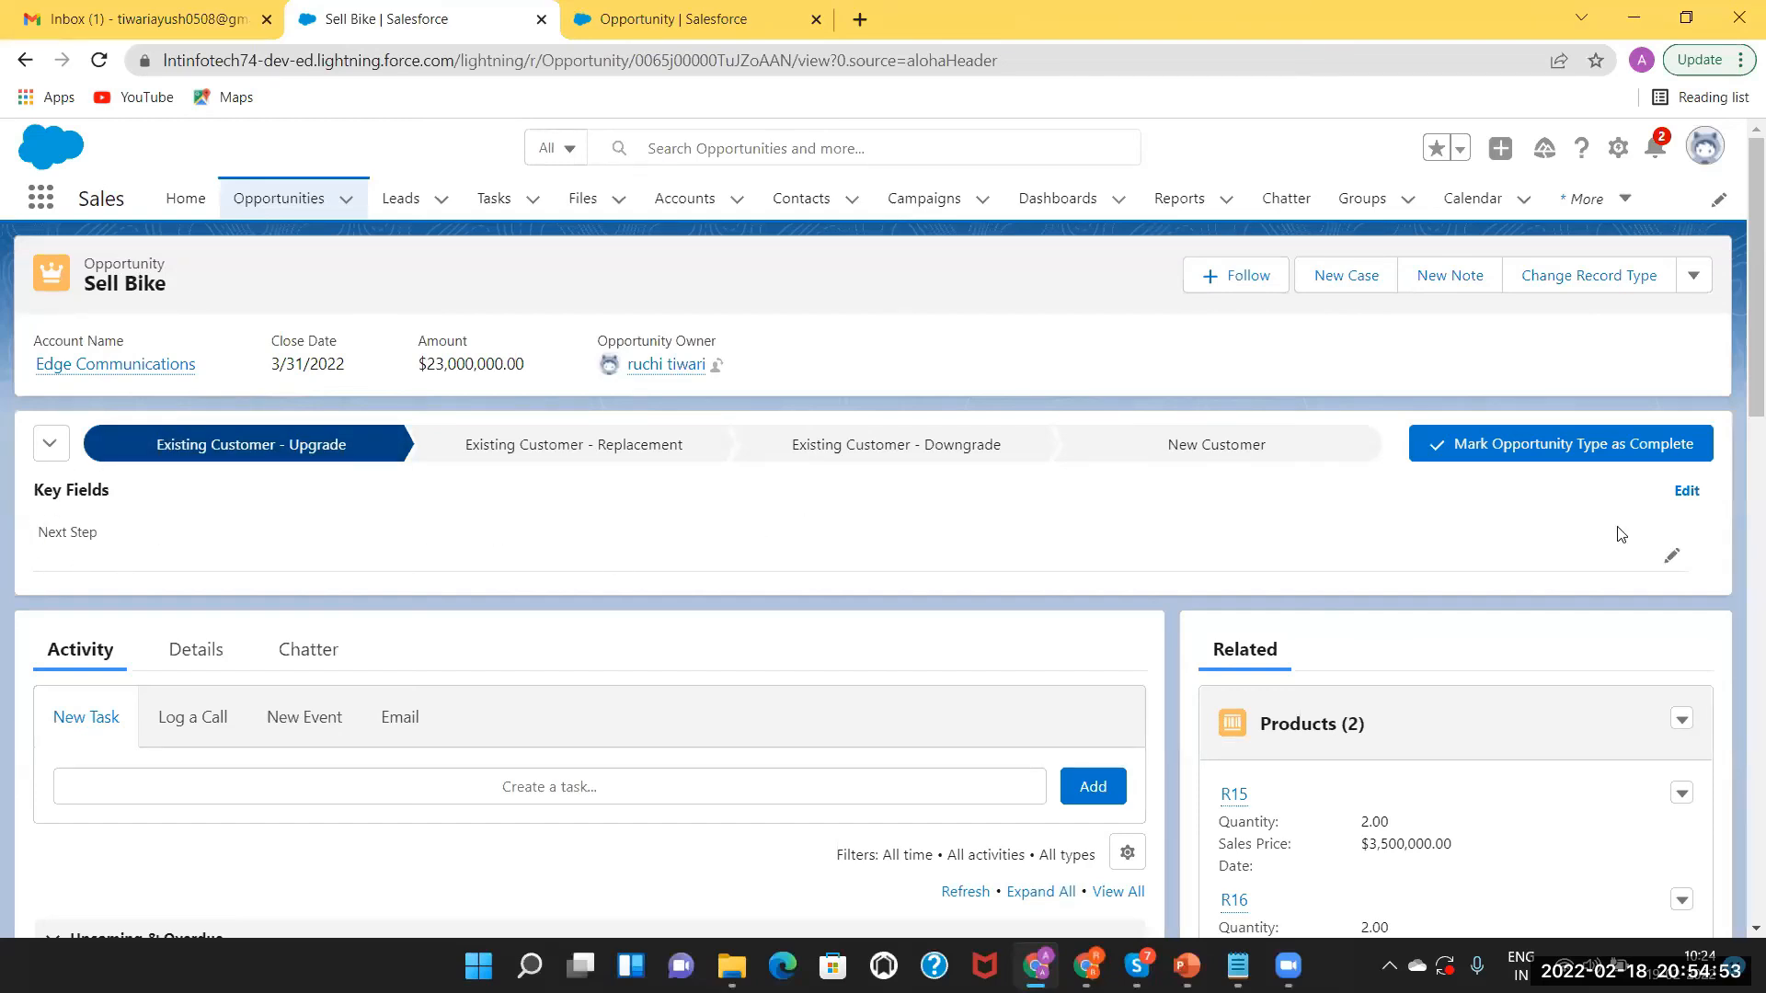
{"action": "left_click", "coordinate": [1671, 555]}
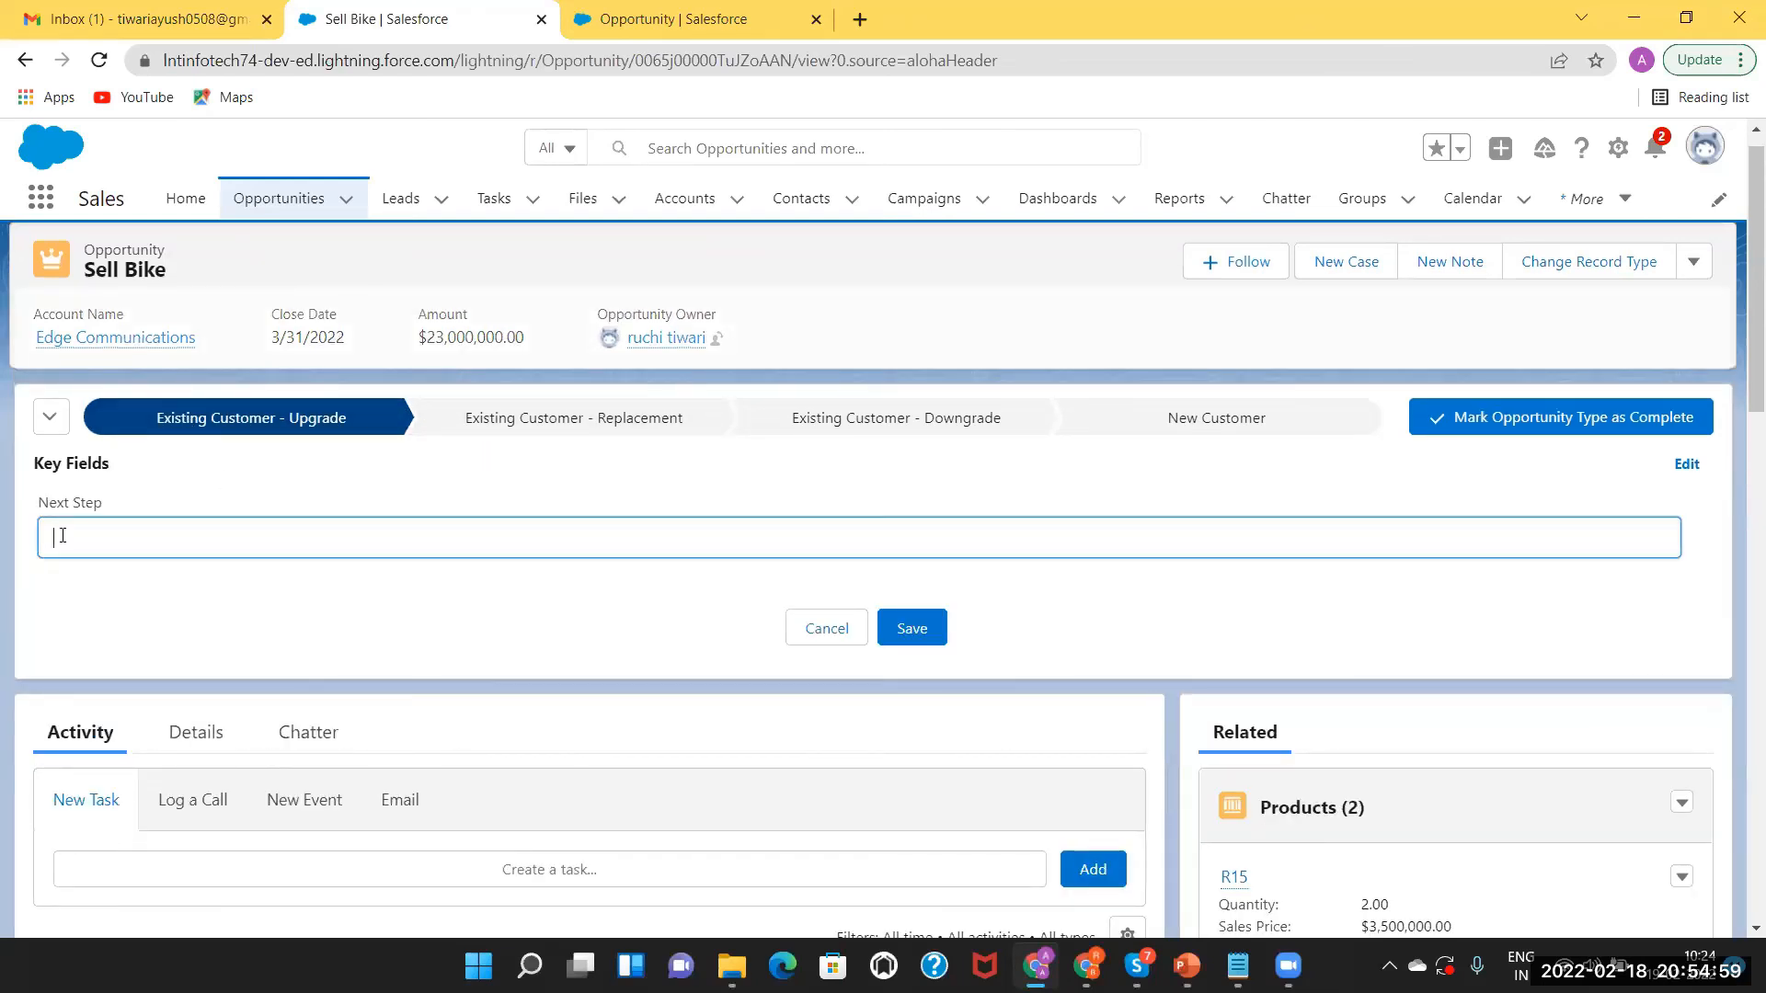
{"action": "type", "text": "Notye"}
{"action": "key", "text": "BackSpace"}
{"action": "key", "text": "BackSpace"}
{"action": "type", "text": "e"}
Open Setup in a new tab, find Path Settings via Quick Find 'path', and start a new path.
{"action": "left_click", "coordinate": [1618, 148]}
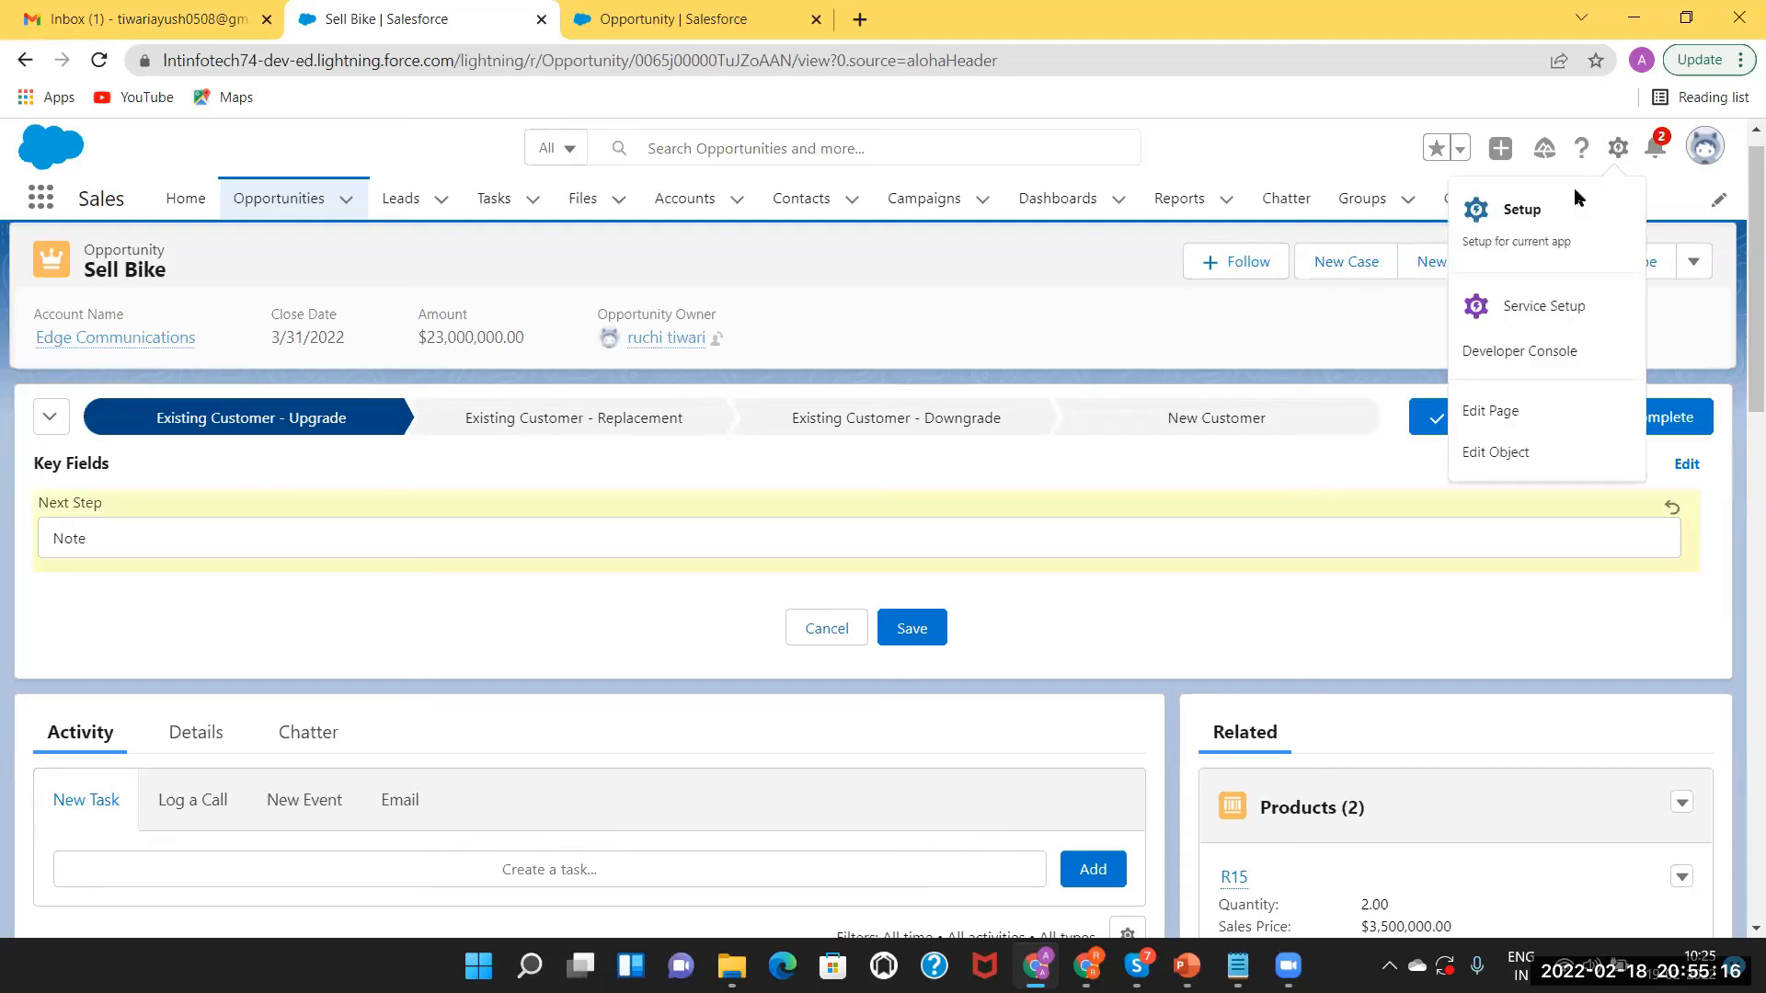
{"action": "left_click", "coordinate": [1533, 232]}
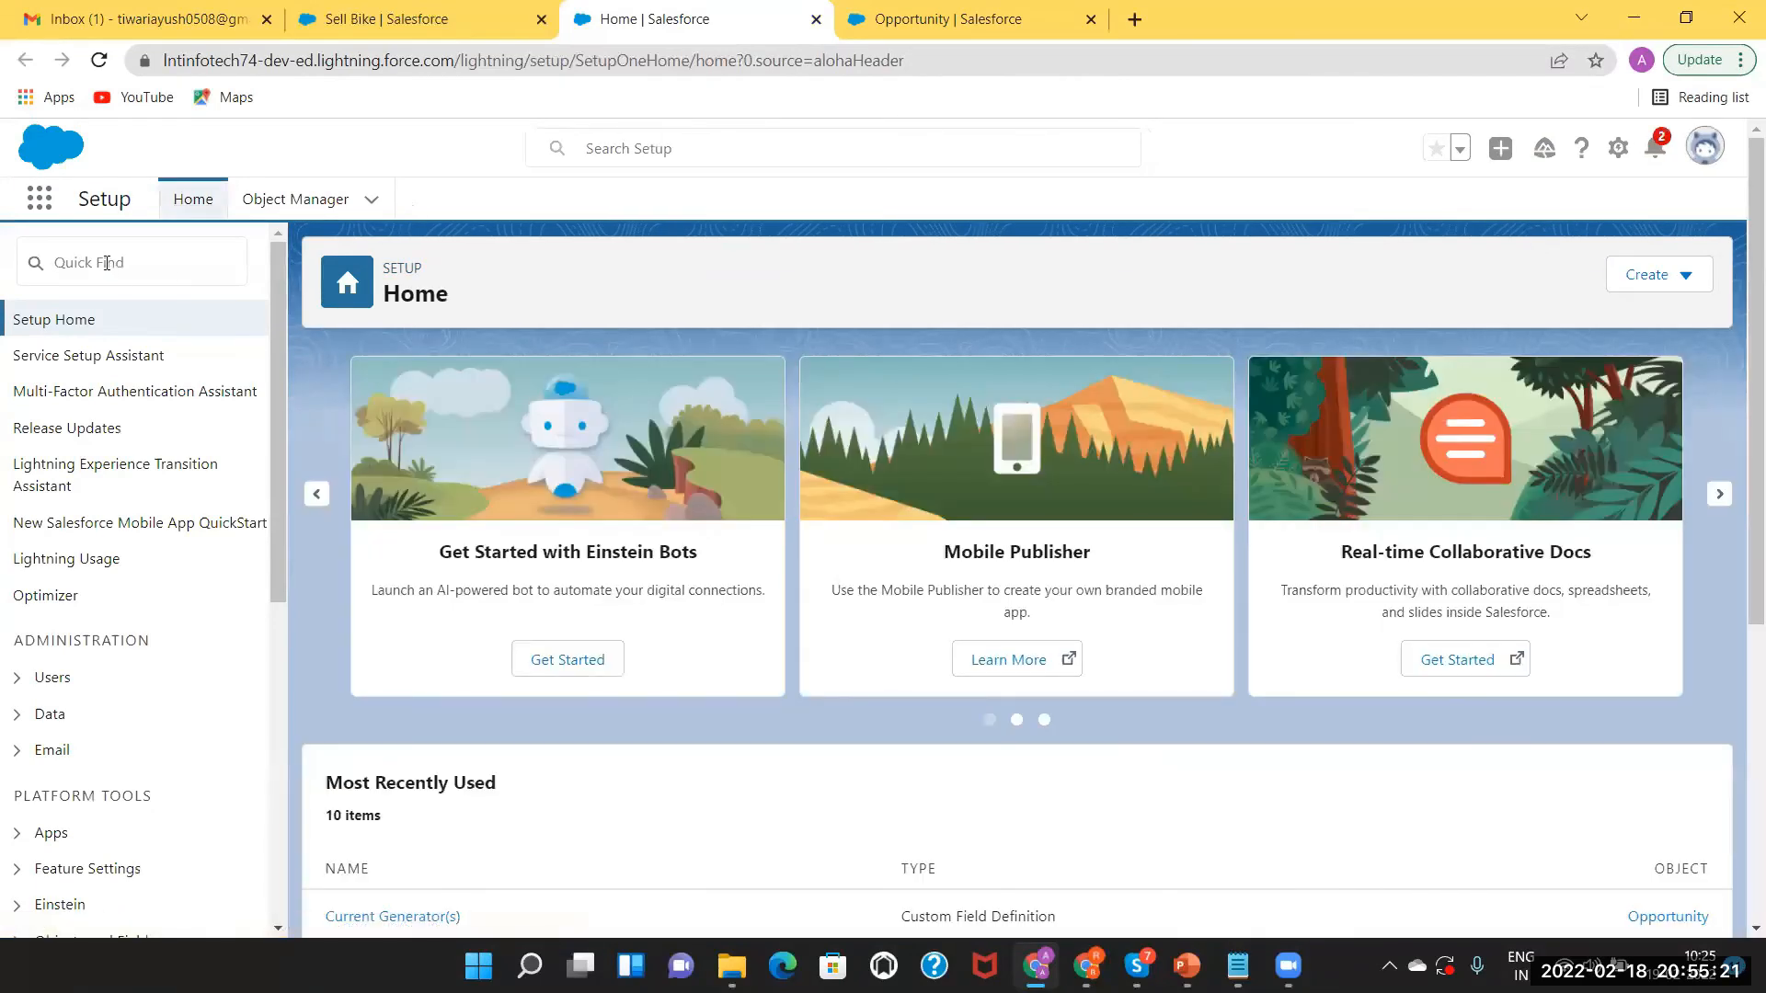
{"action": "left_click", "coordinate": [107, 263]}
{"action": "type", "text": "p"}
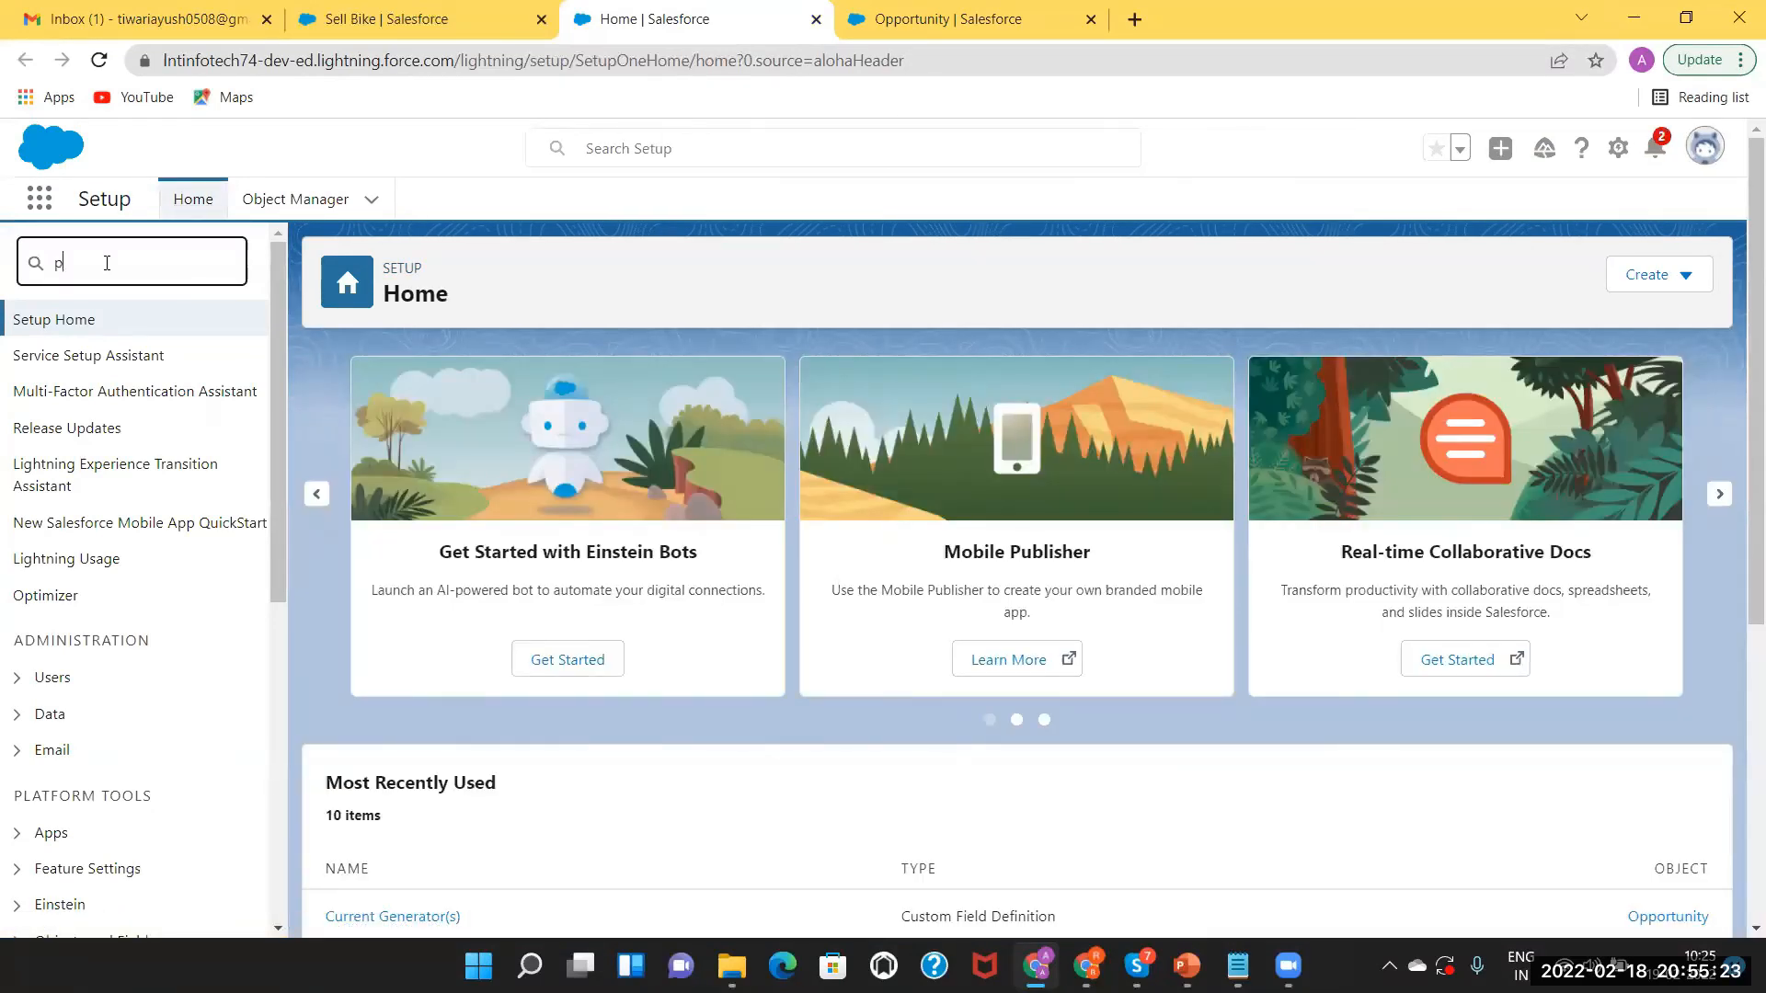
{"action": "type", "text": "ath"}
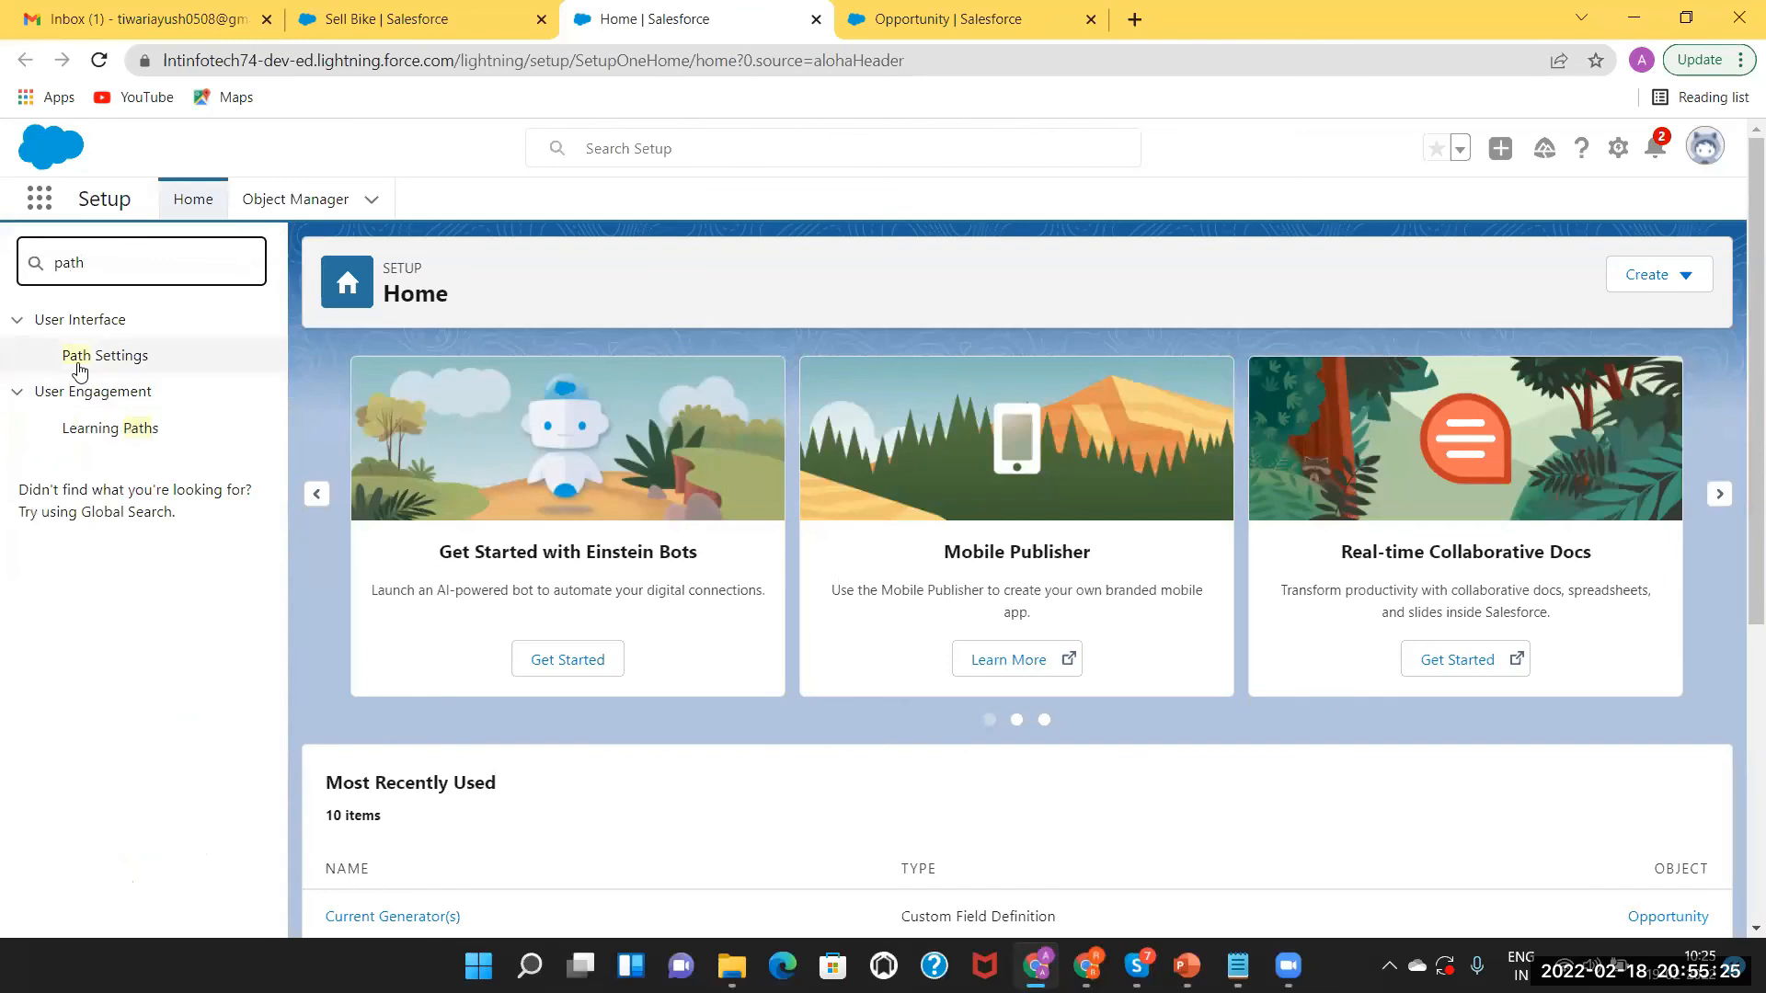
{"action": "left_click", "coordinate": [80, 368]}
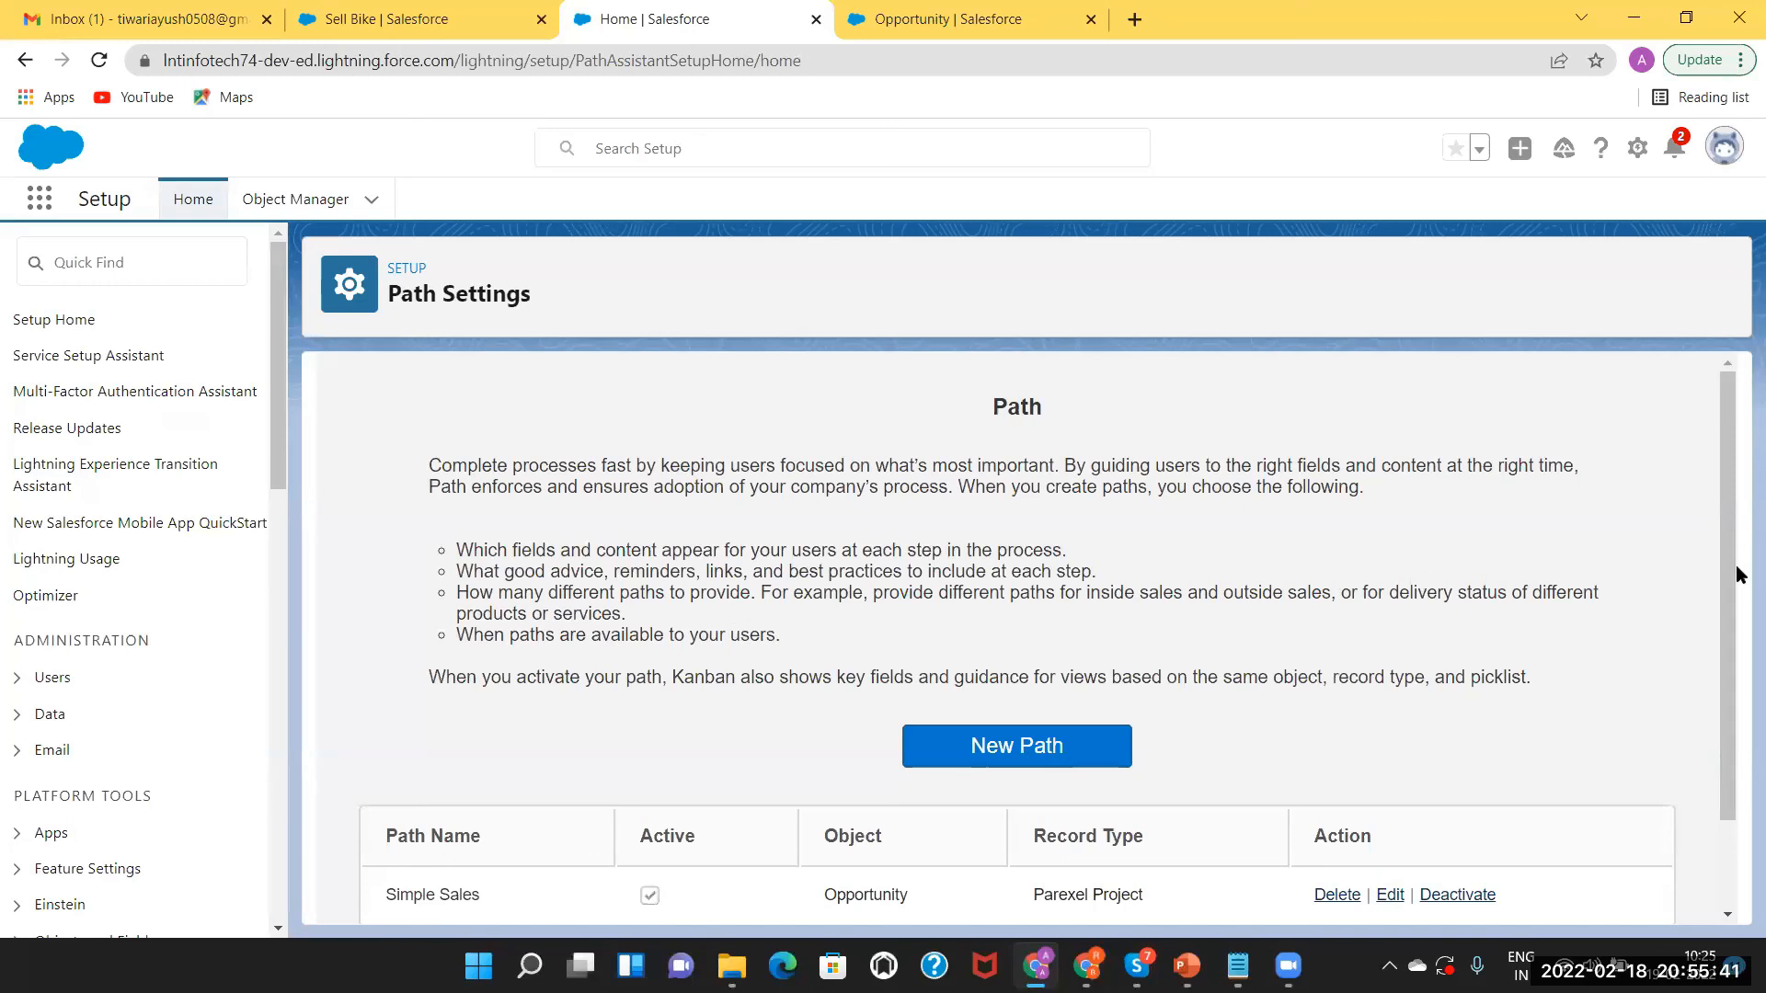
{"action": "scroll", "coordinate": [1739, 588], "scroll_direction": "down", "scroll_amount": 2}
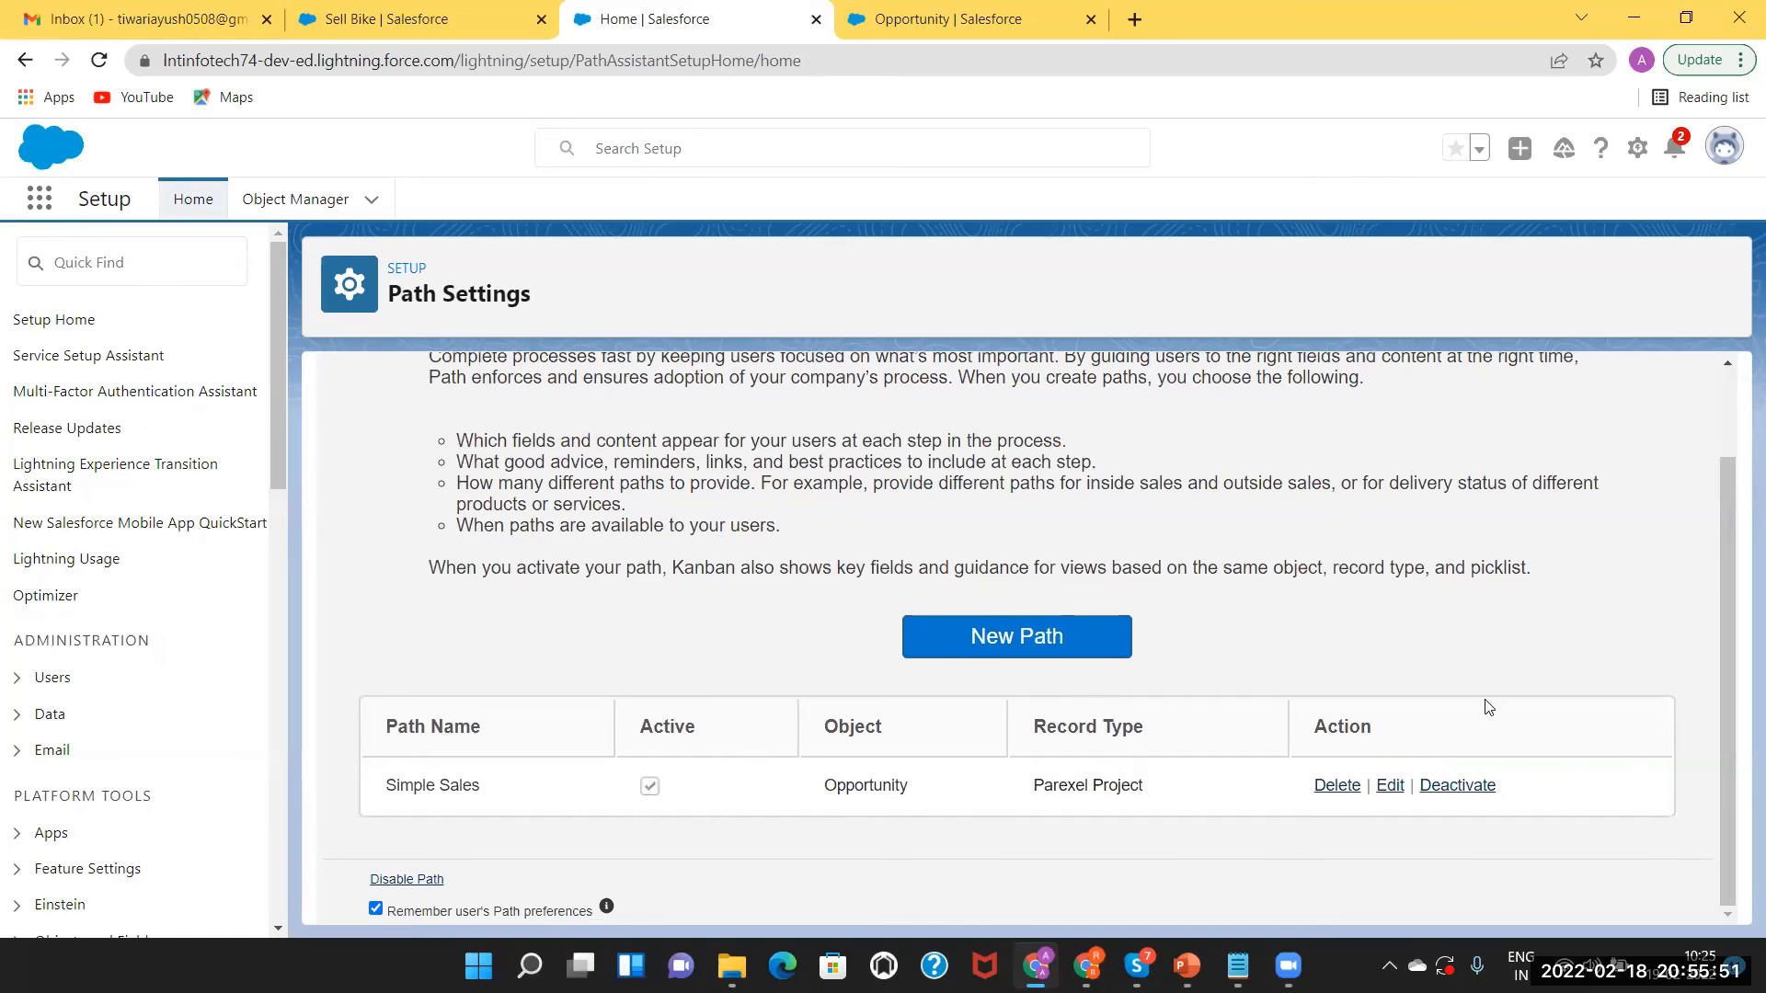
{"action": "left_click", "coordinate": [1054, 641]}
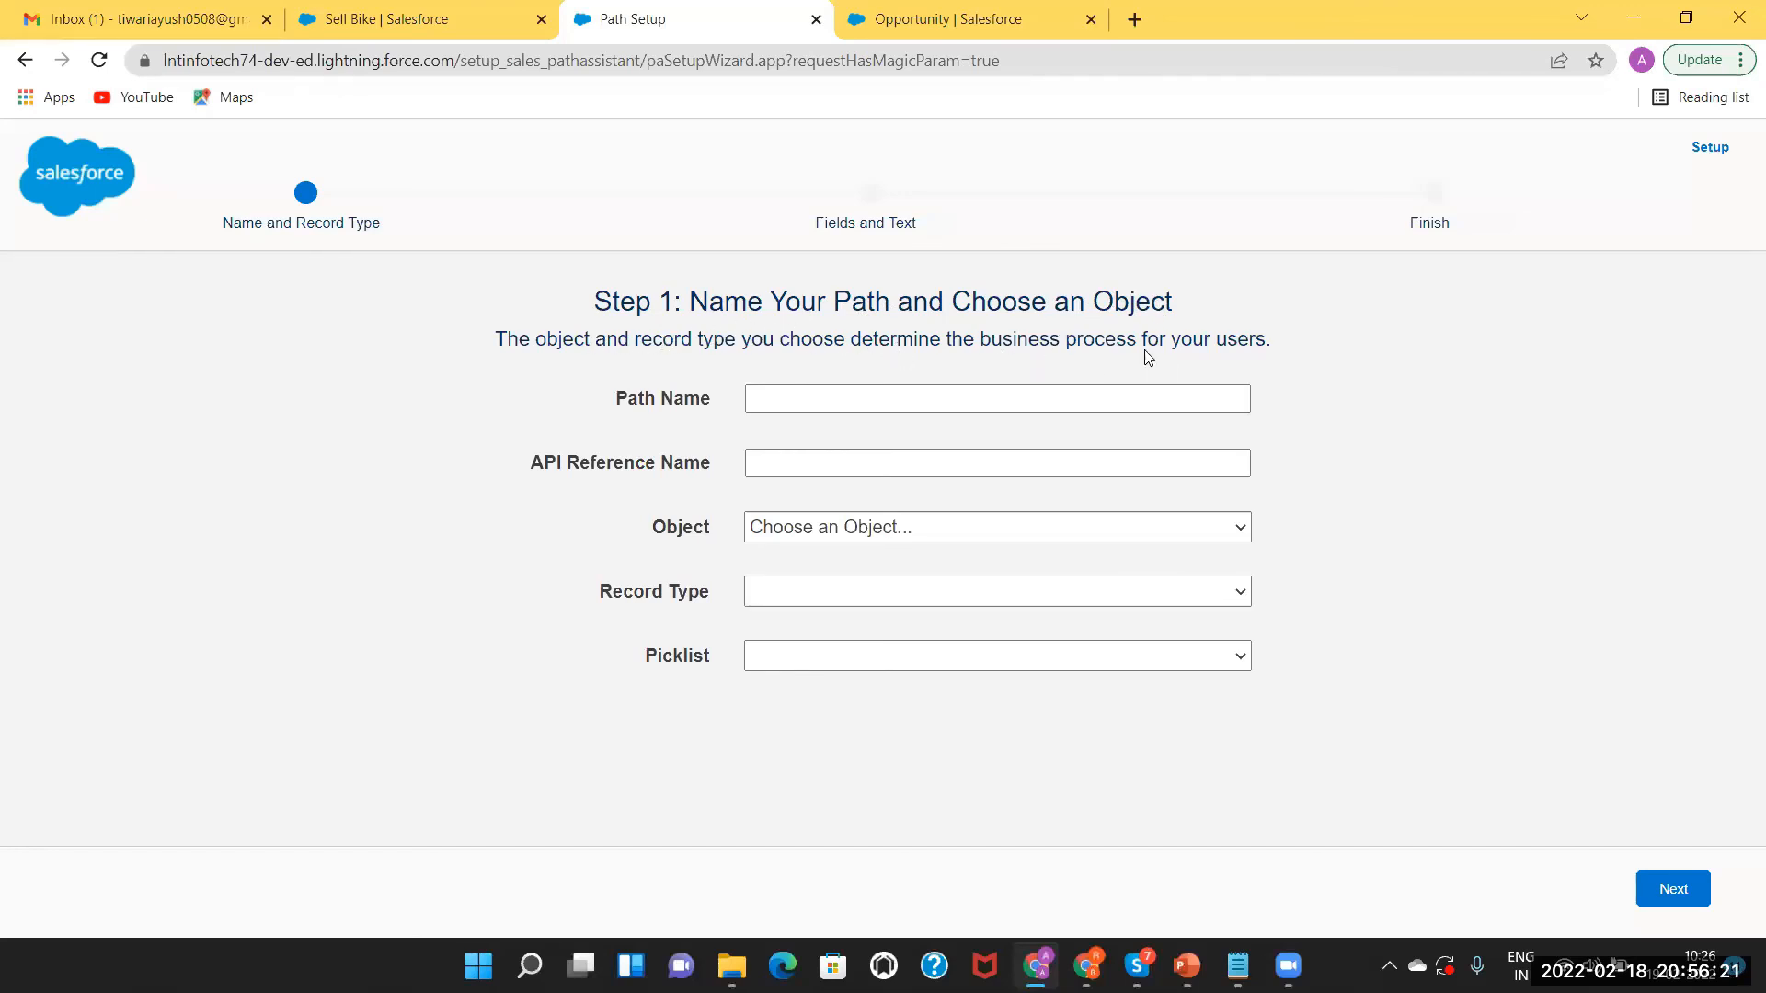
Name the path 'Sample Motor Path', auto-fill its API name, and choose Contract as object.
{"action": "left_click", "coordinate": [842, 403]}
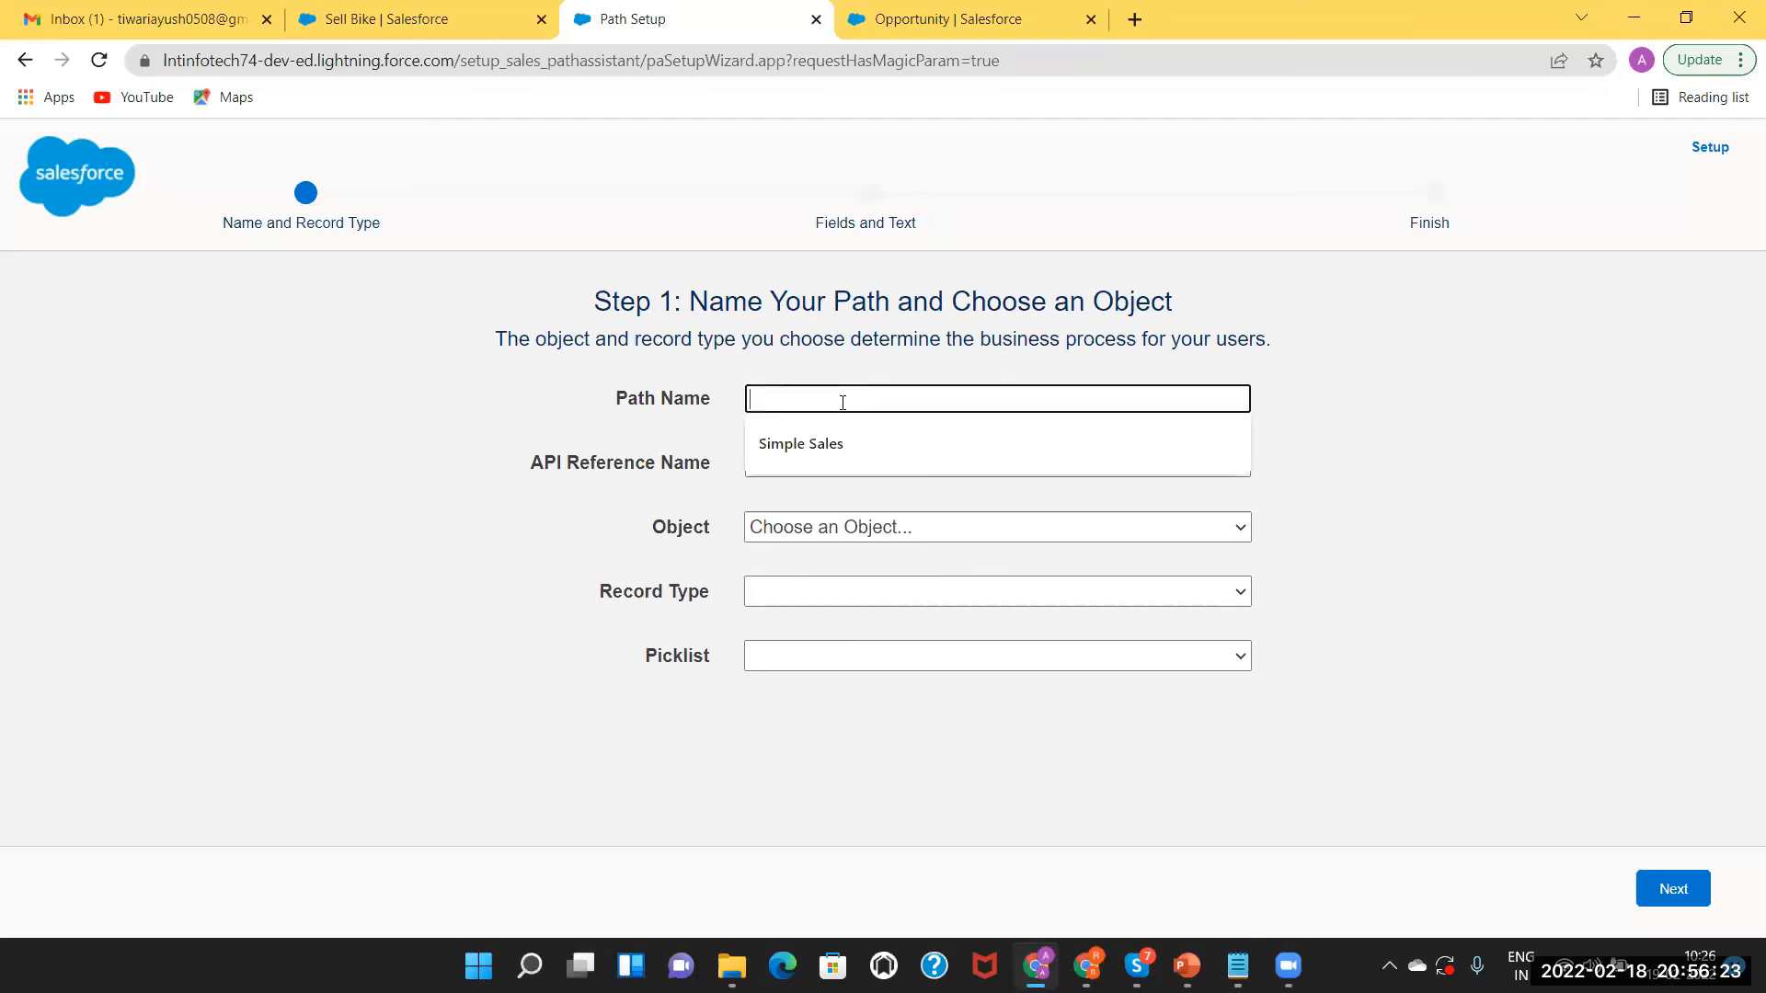
{"action": "type", "text": "Sample"}
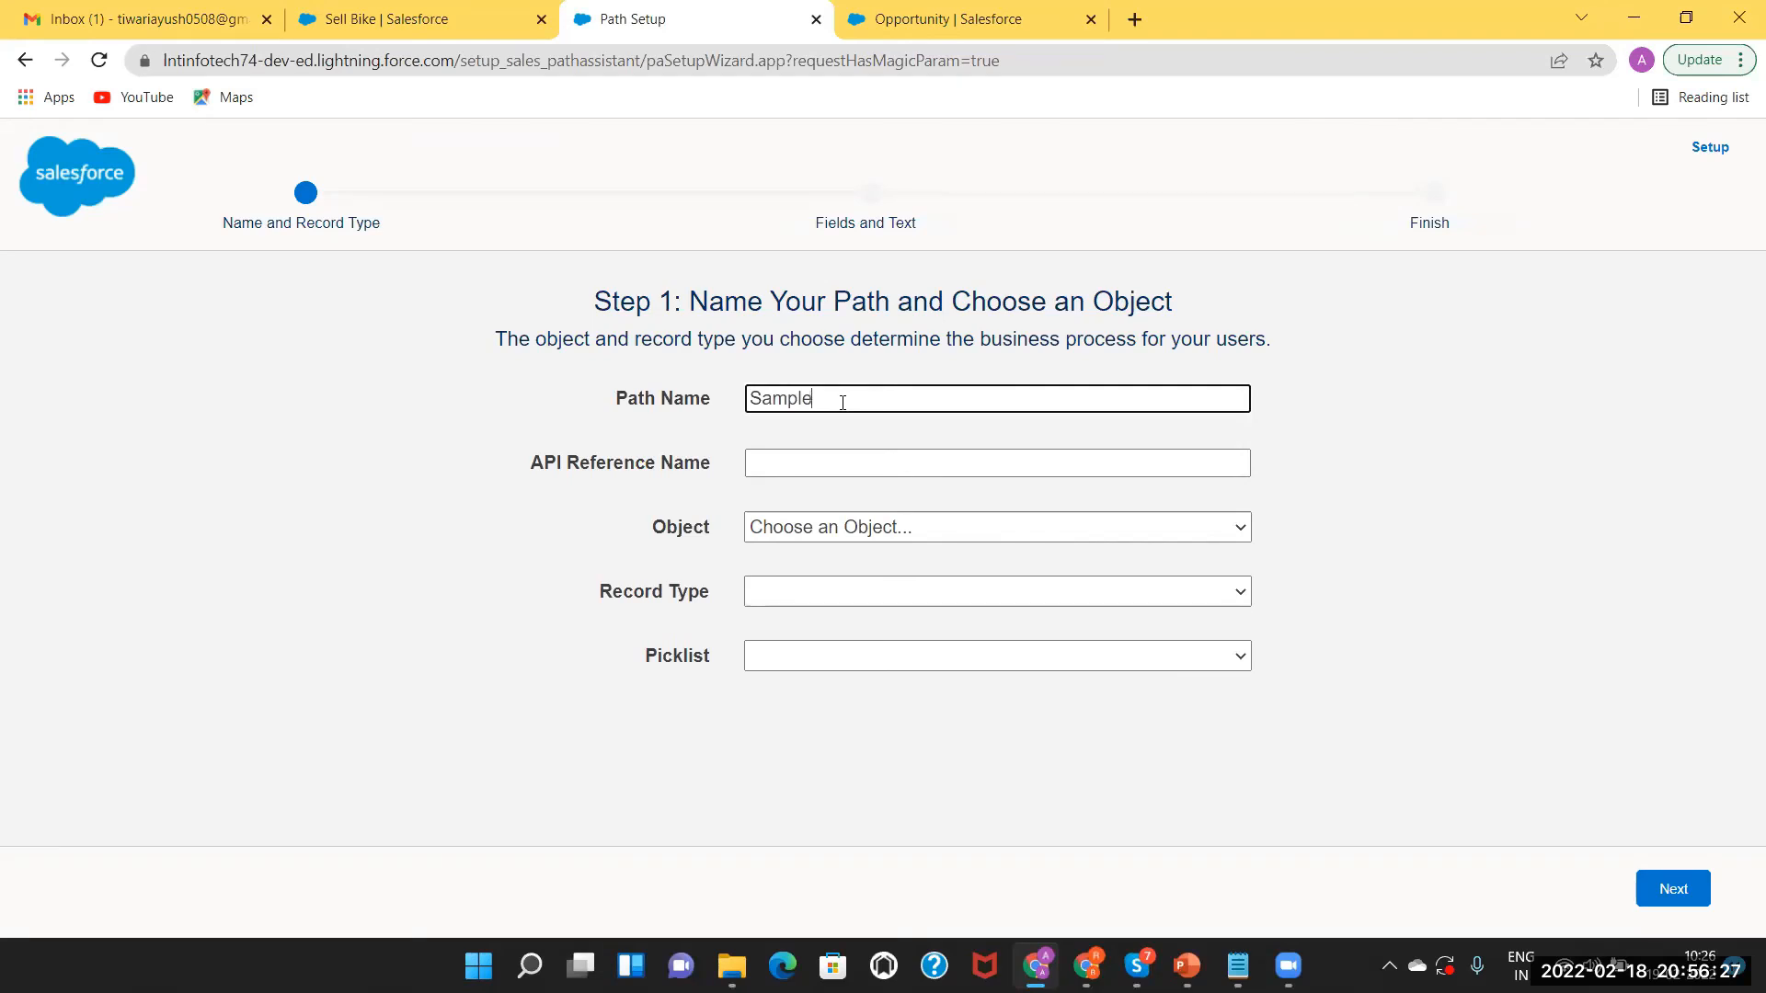
{"action": "type", "text": " Motor Path"}
{"action": "left_click", "coordinate": [816, 462]}
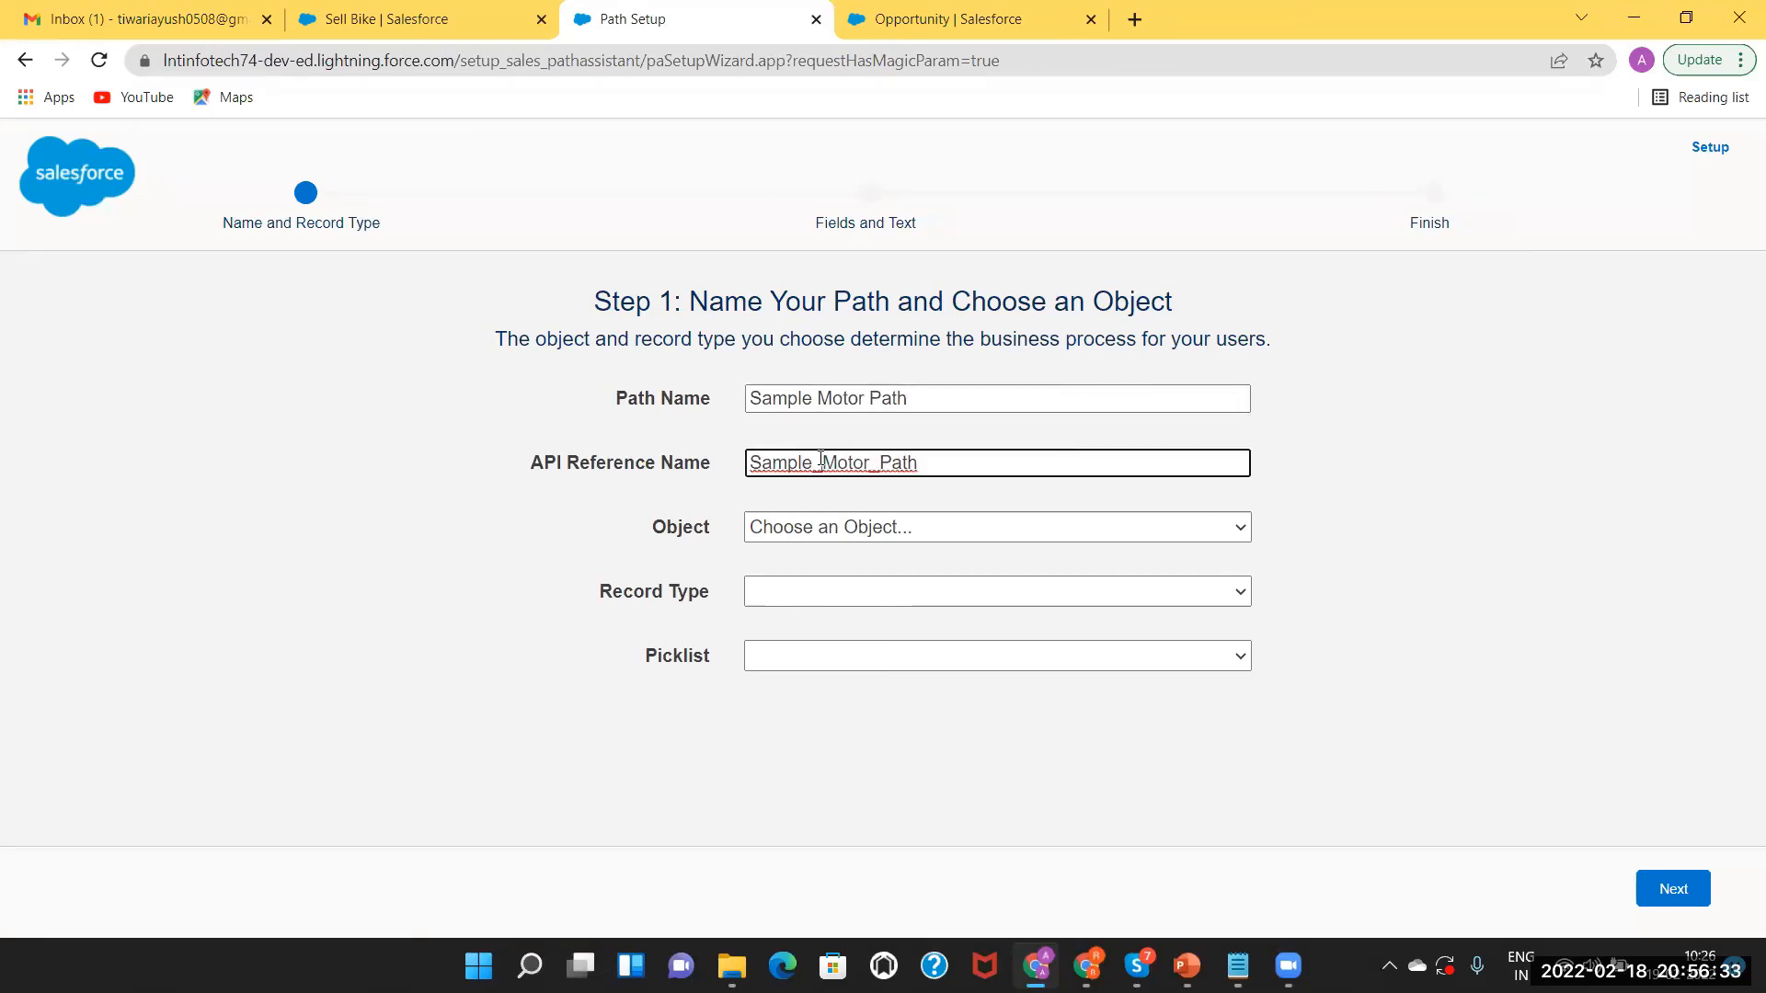
{"action": "left_click", "coordinate": [920, 535]}
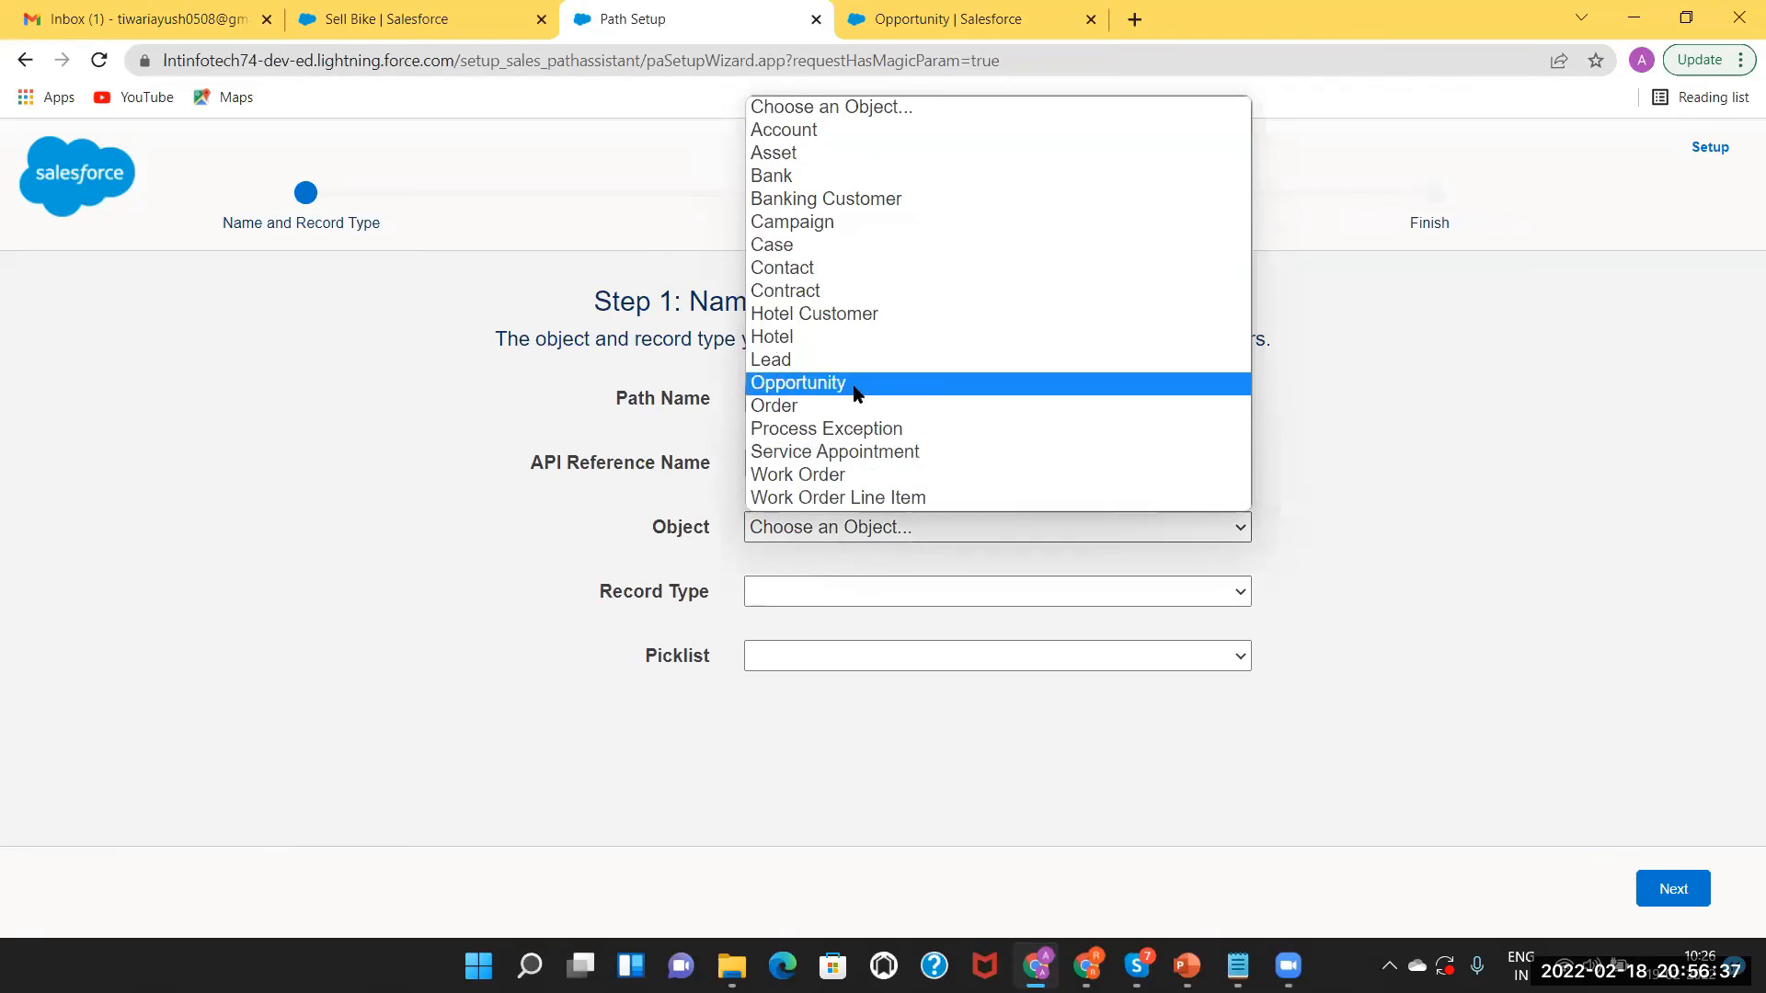
{"action": "left_click", "coordinate": [837, 291]}
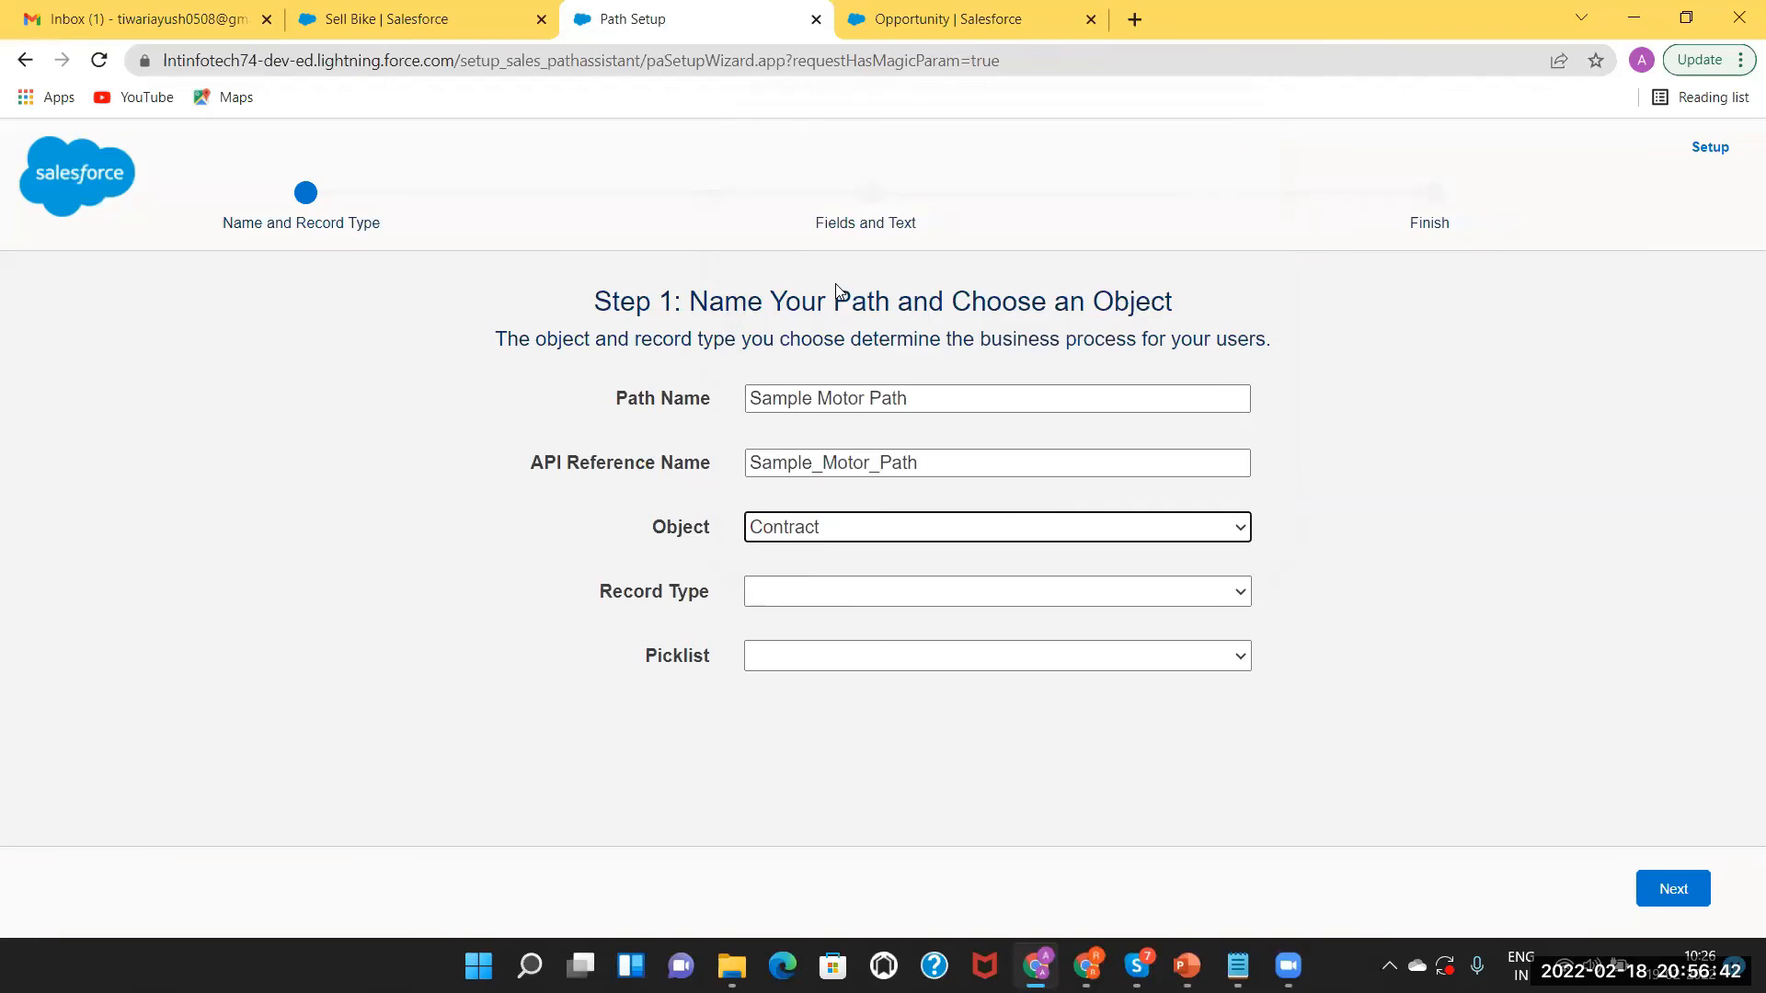
{"action": "left_click", "coordinate": [835, 530]}
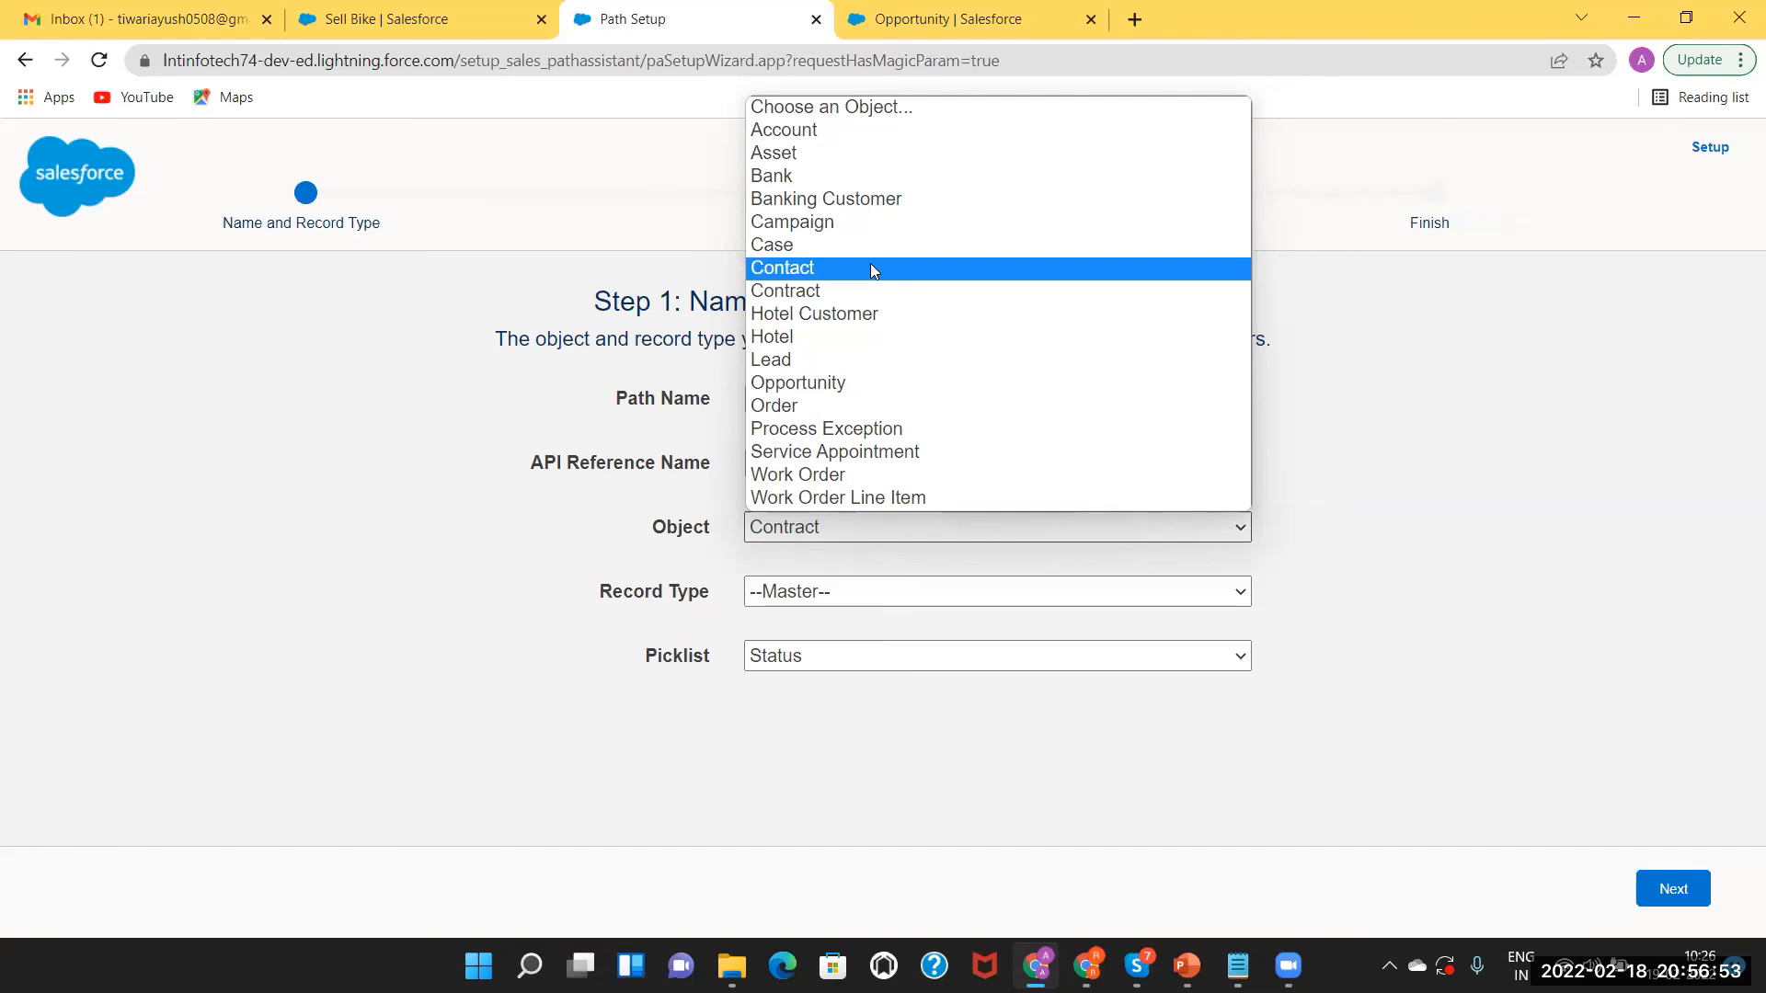
Set the path's object to Opportunity and its record type to Motor Record Type.
{"action": "left_click", "coordinate": [857, 382]}
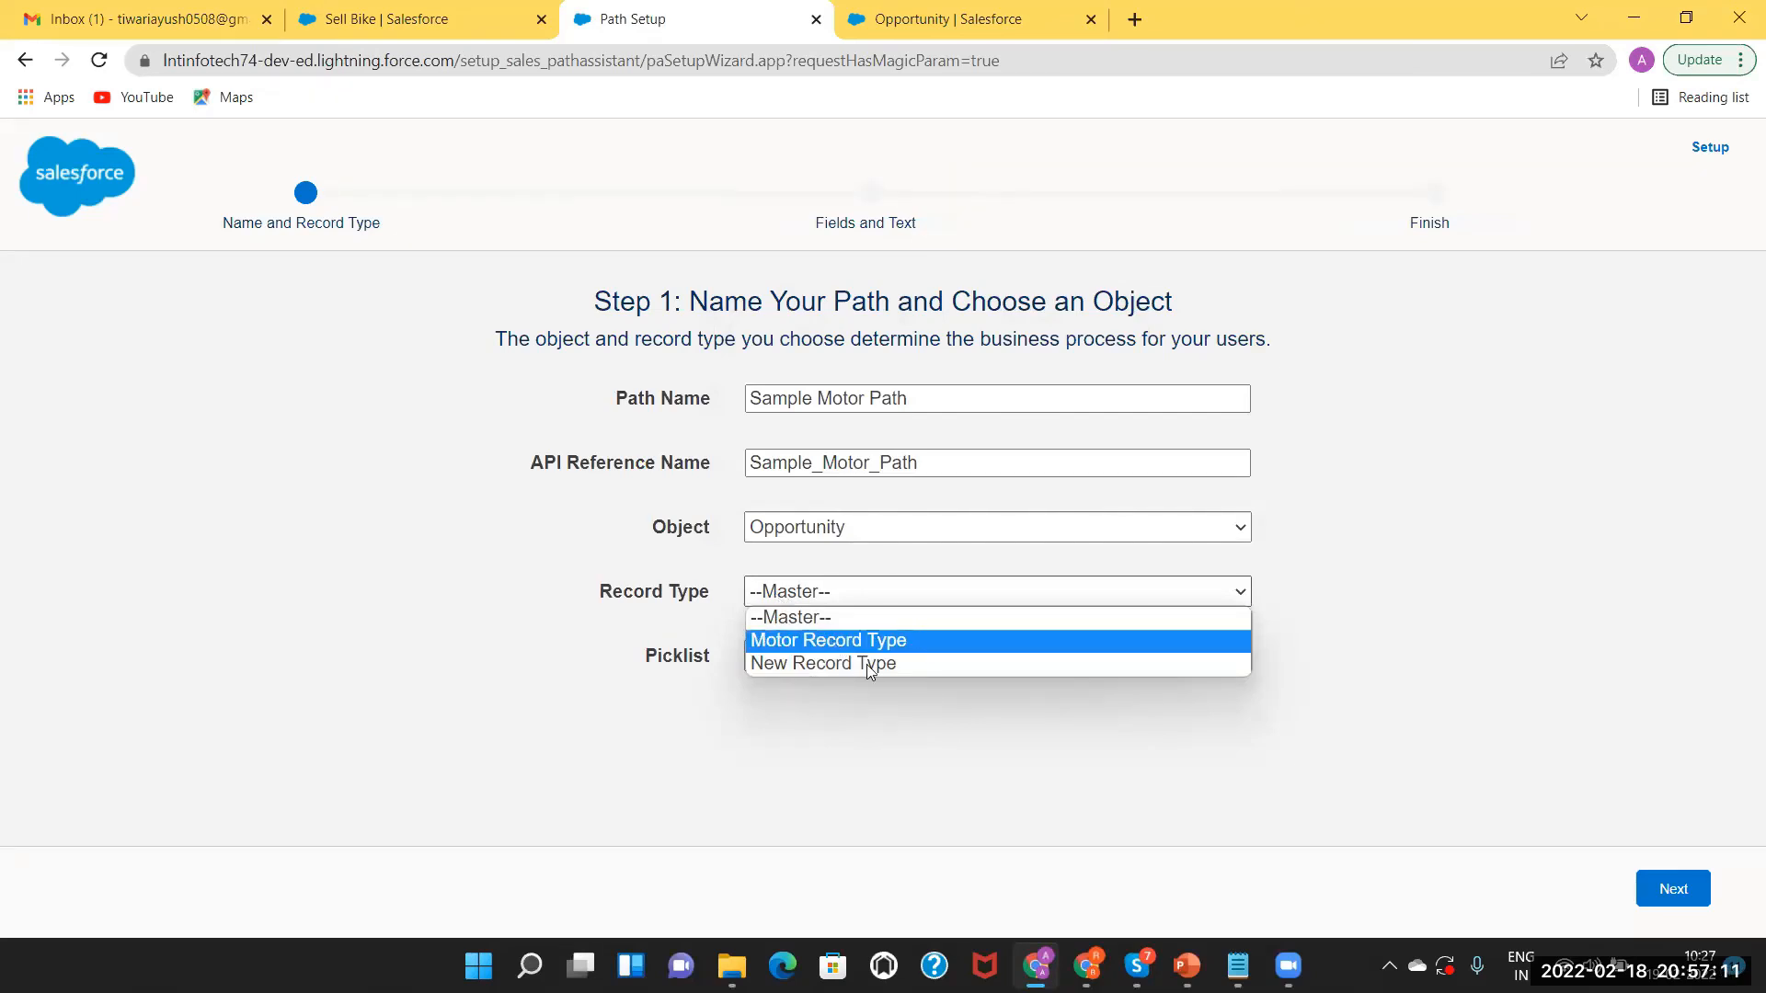
{"action": "left_click", "coordinate": [857, 639]}
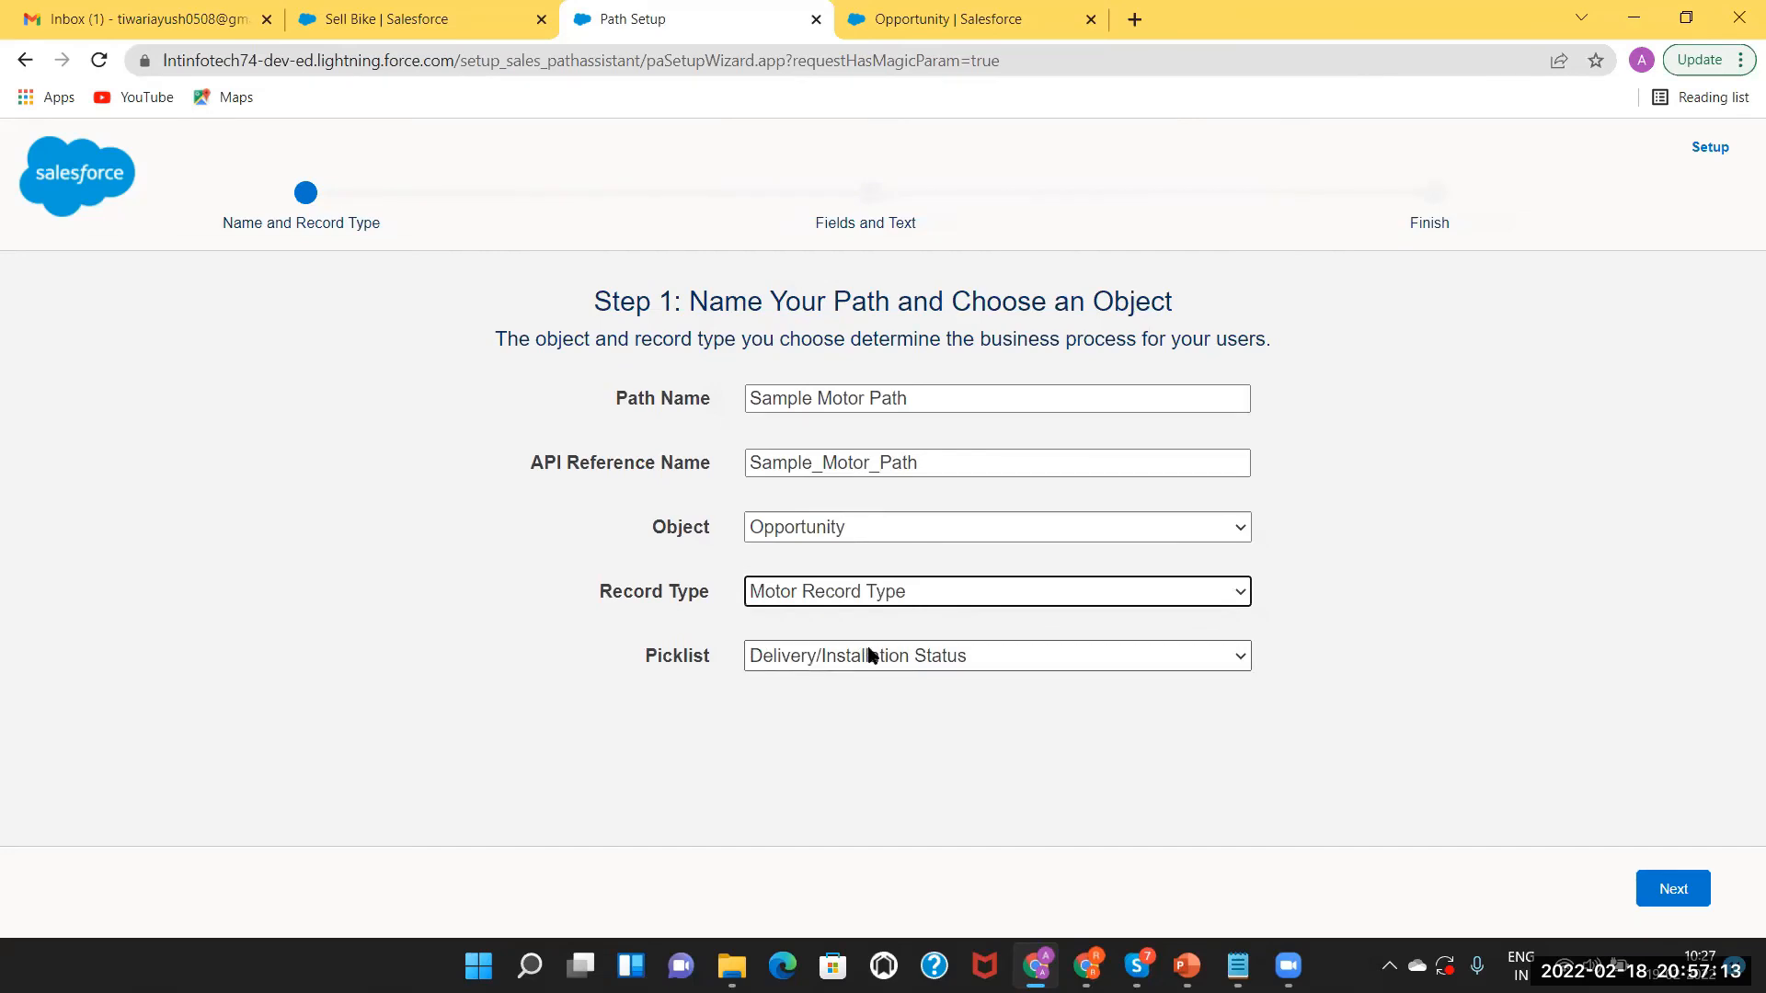
{"action": "left_click", "coordinate": [868, 653]}
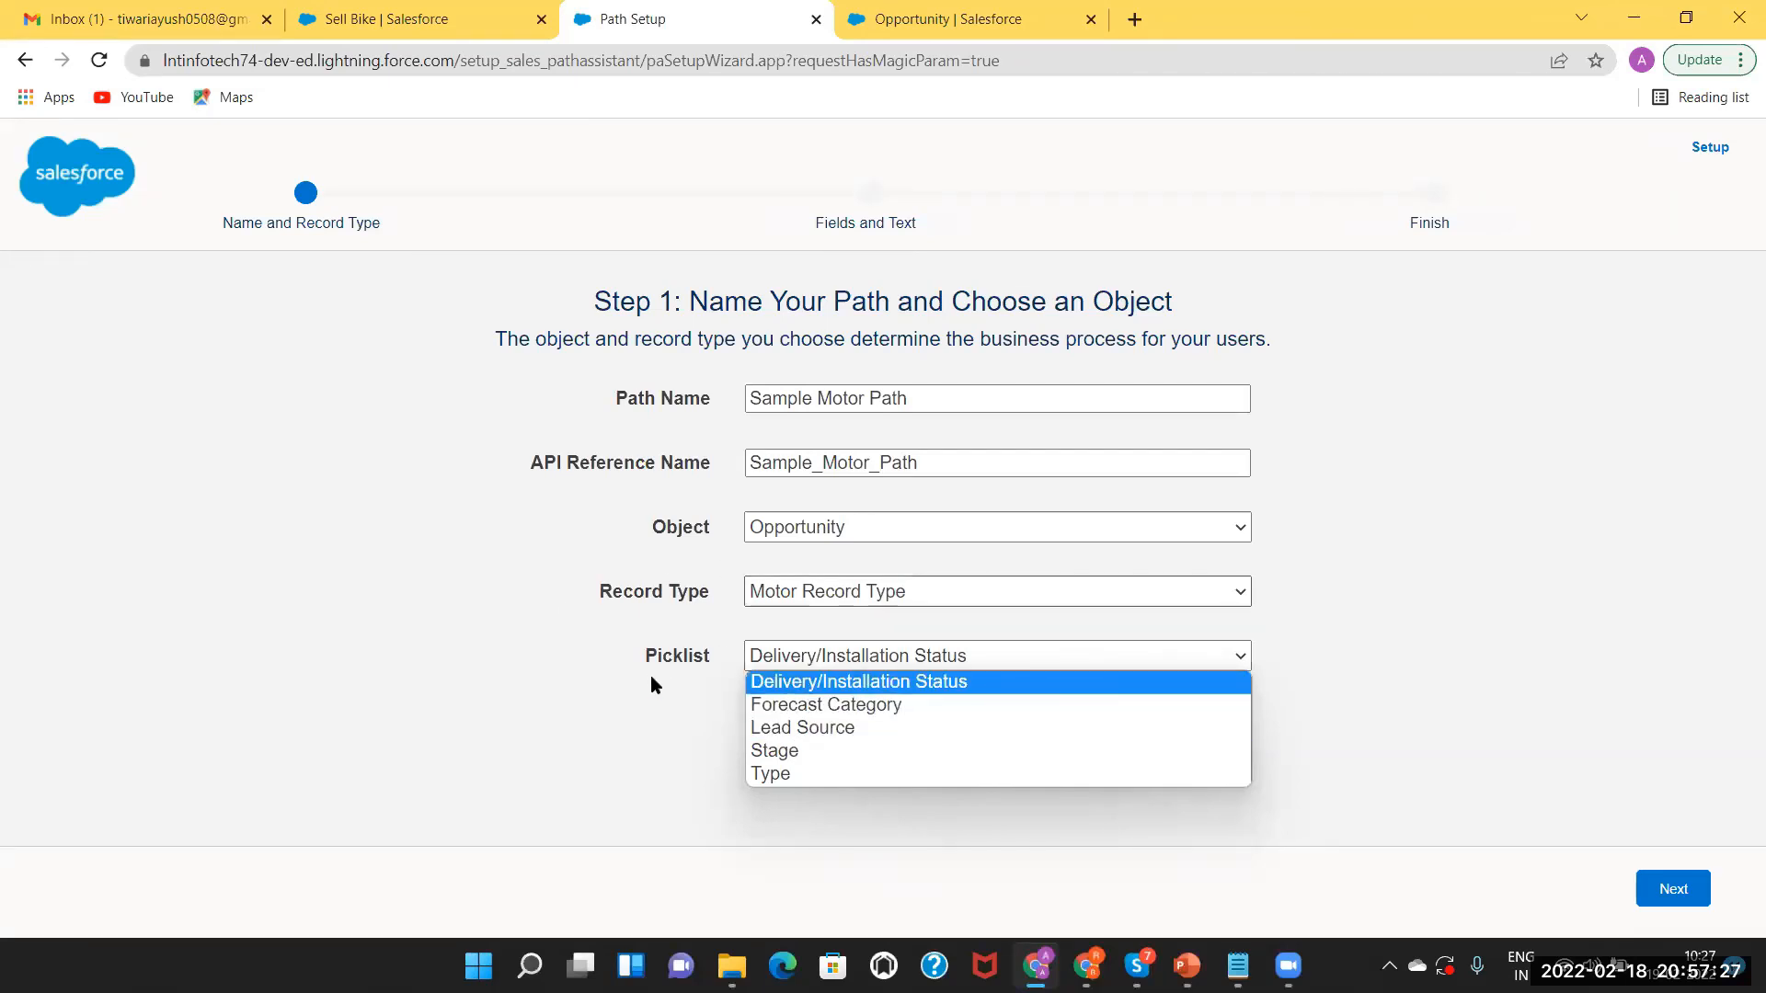
Check the Stage field on the Sell Bike opportunity record, then return to the path wizard.
{"action": "left_click", "coordinate": [966, 22]}
{"action": "left_click", "coordinate": [515, 16]}
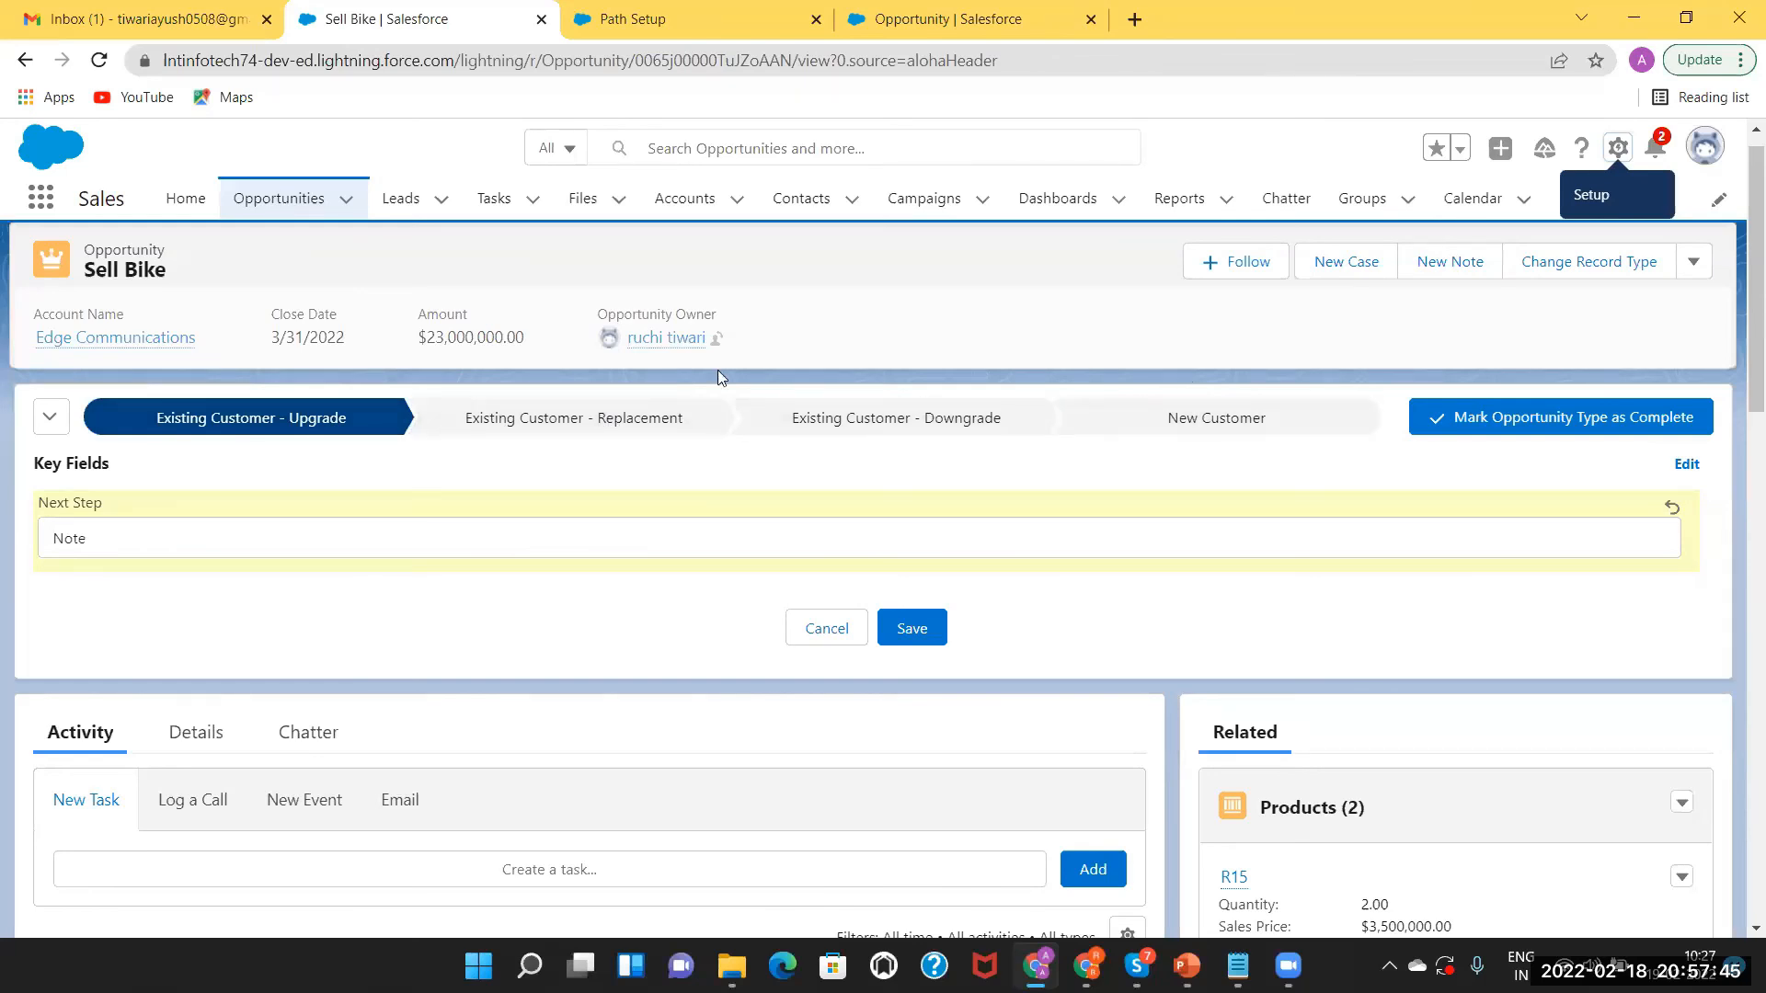
{"action": "left_click", "coordinate": [621, 23]}
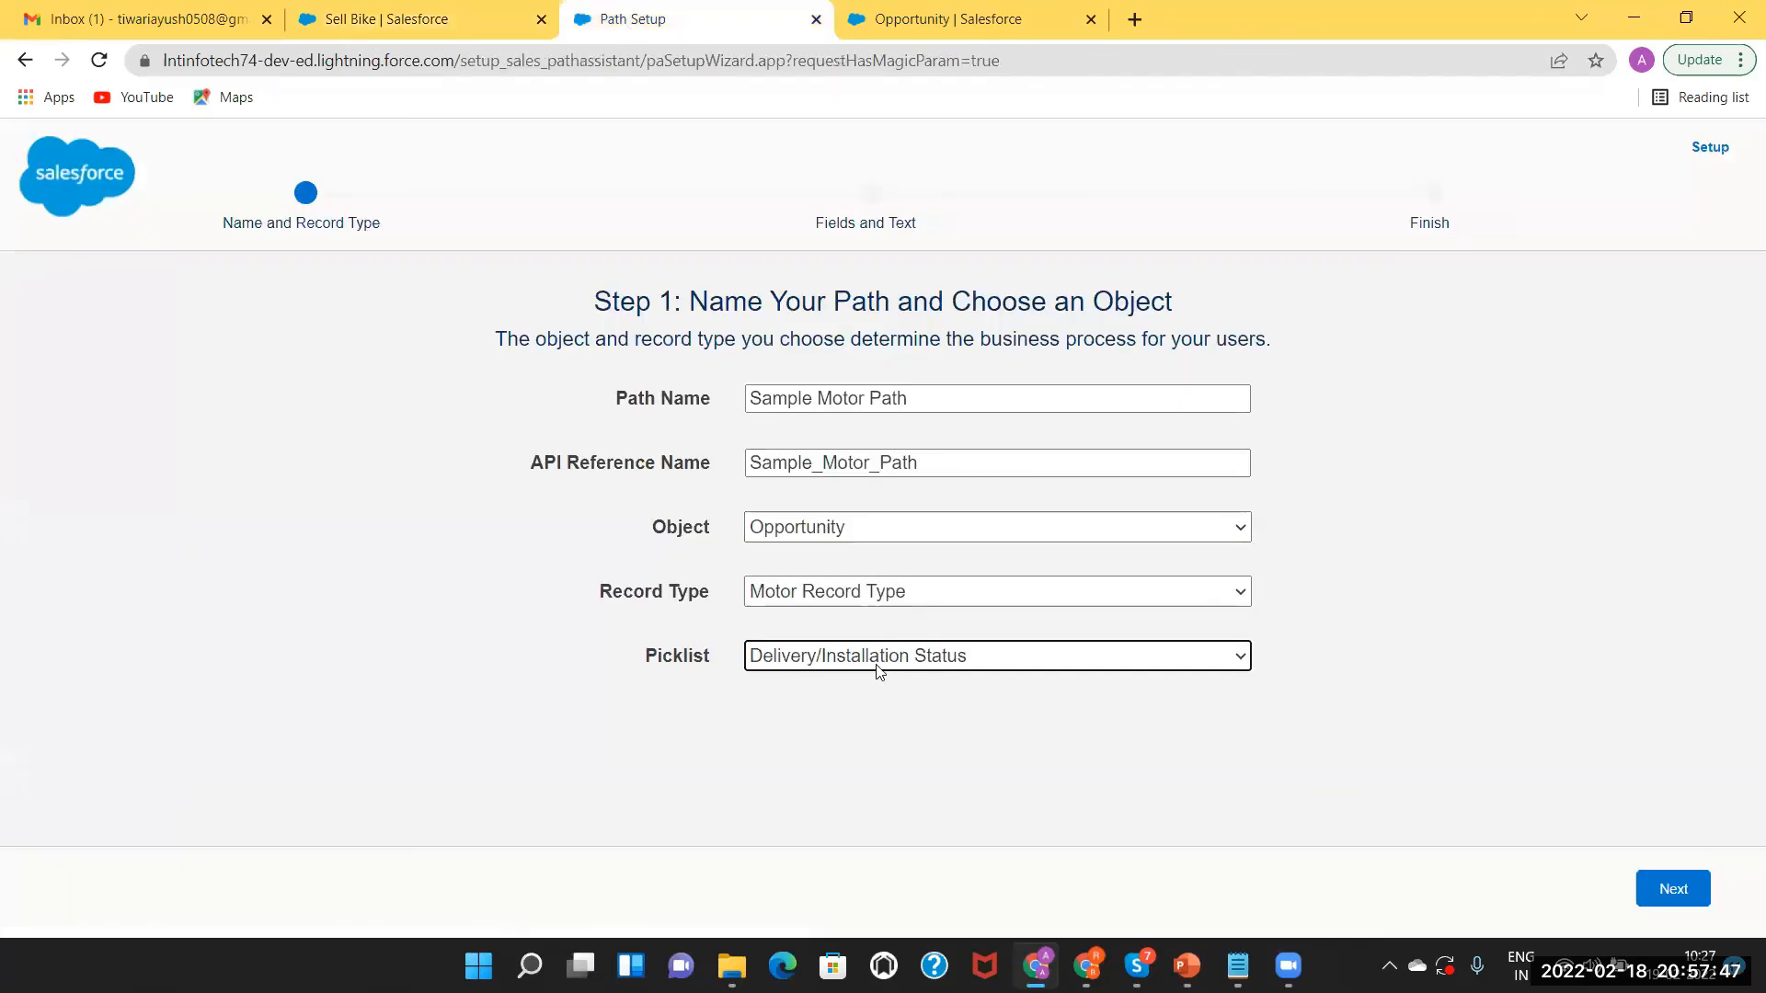
Base the path on the Stage picklist and continue to Step 2.
{"action": "left_click", "coordinate": [941, 660]}
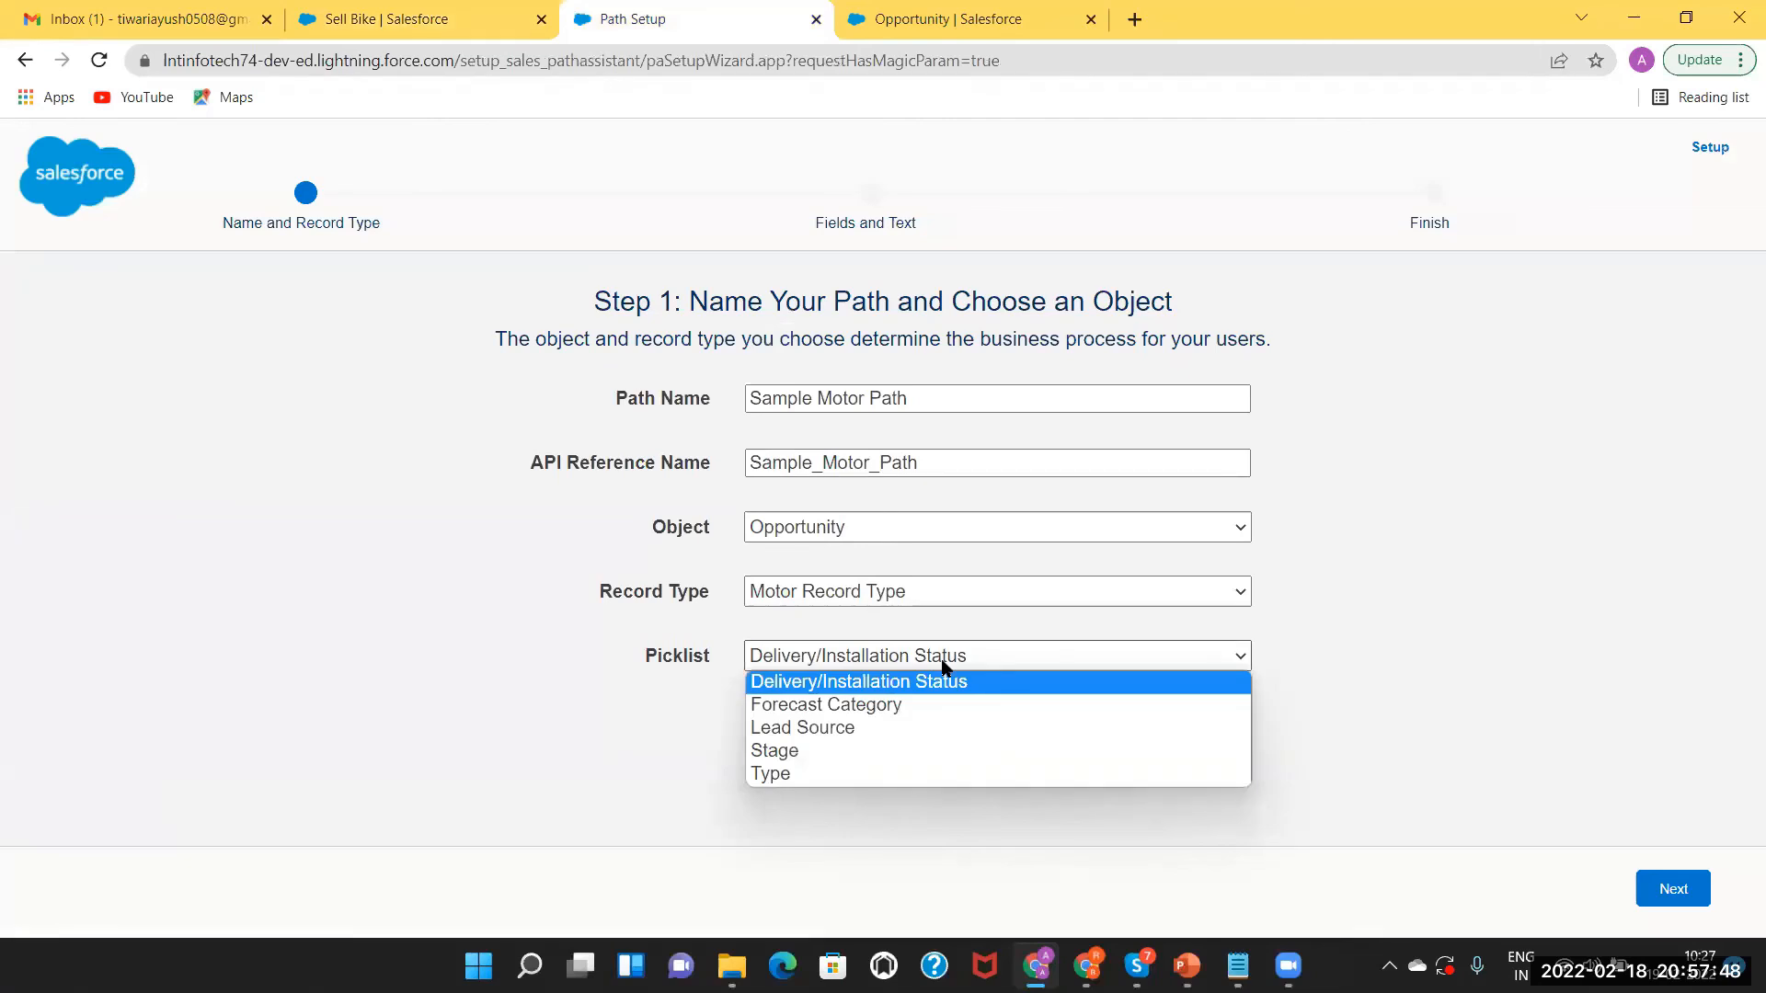
{"action": "left_click", "coordinate": [804, 751]}
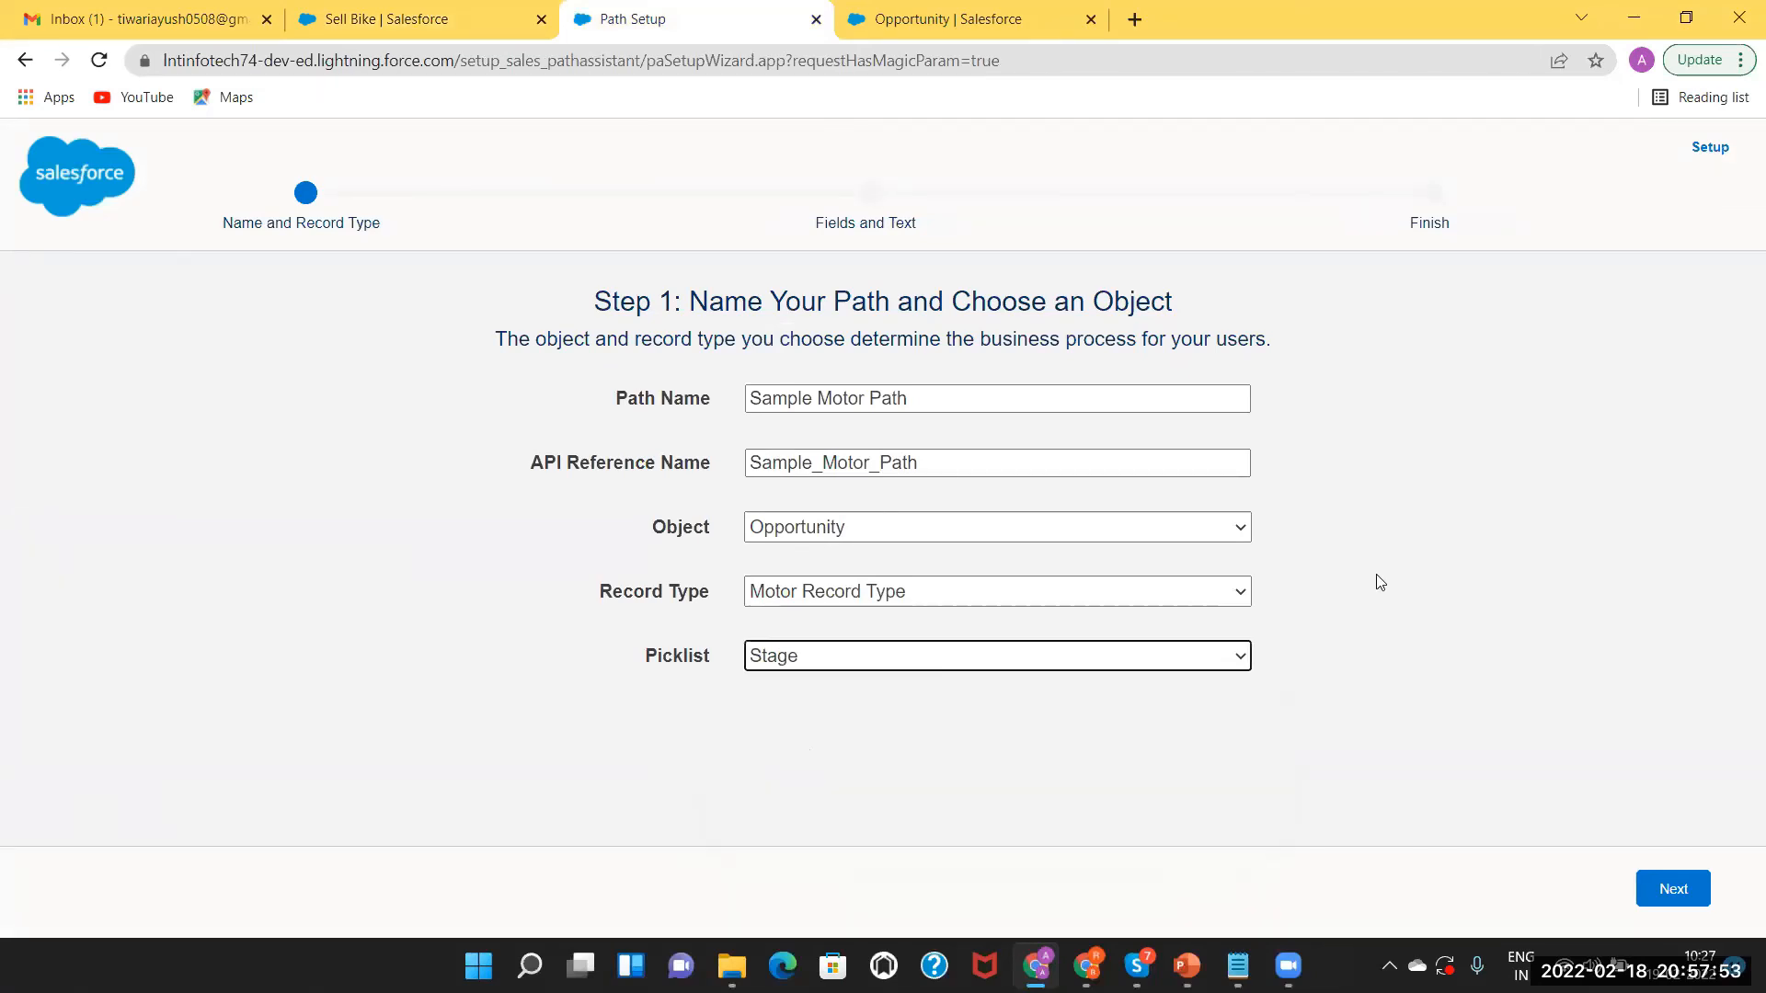
{"action": "left_click", "coordinate": [1671, 890]}
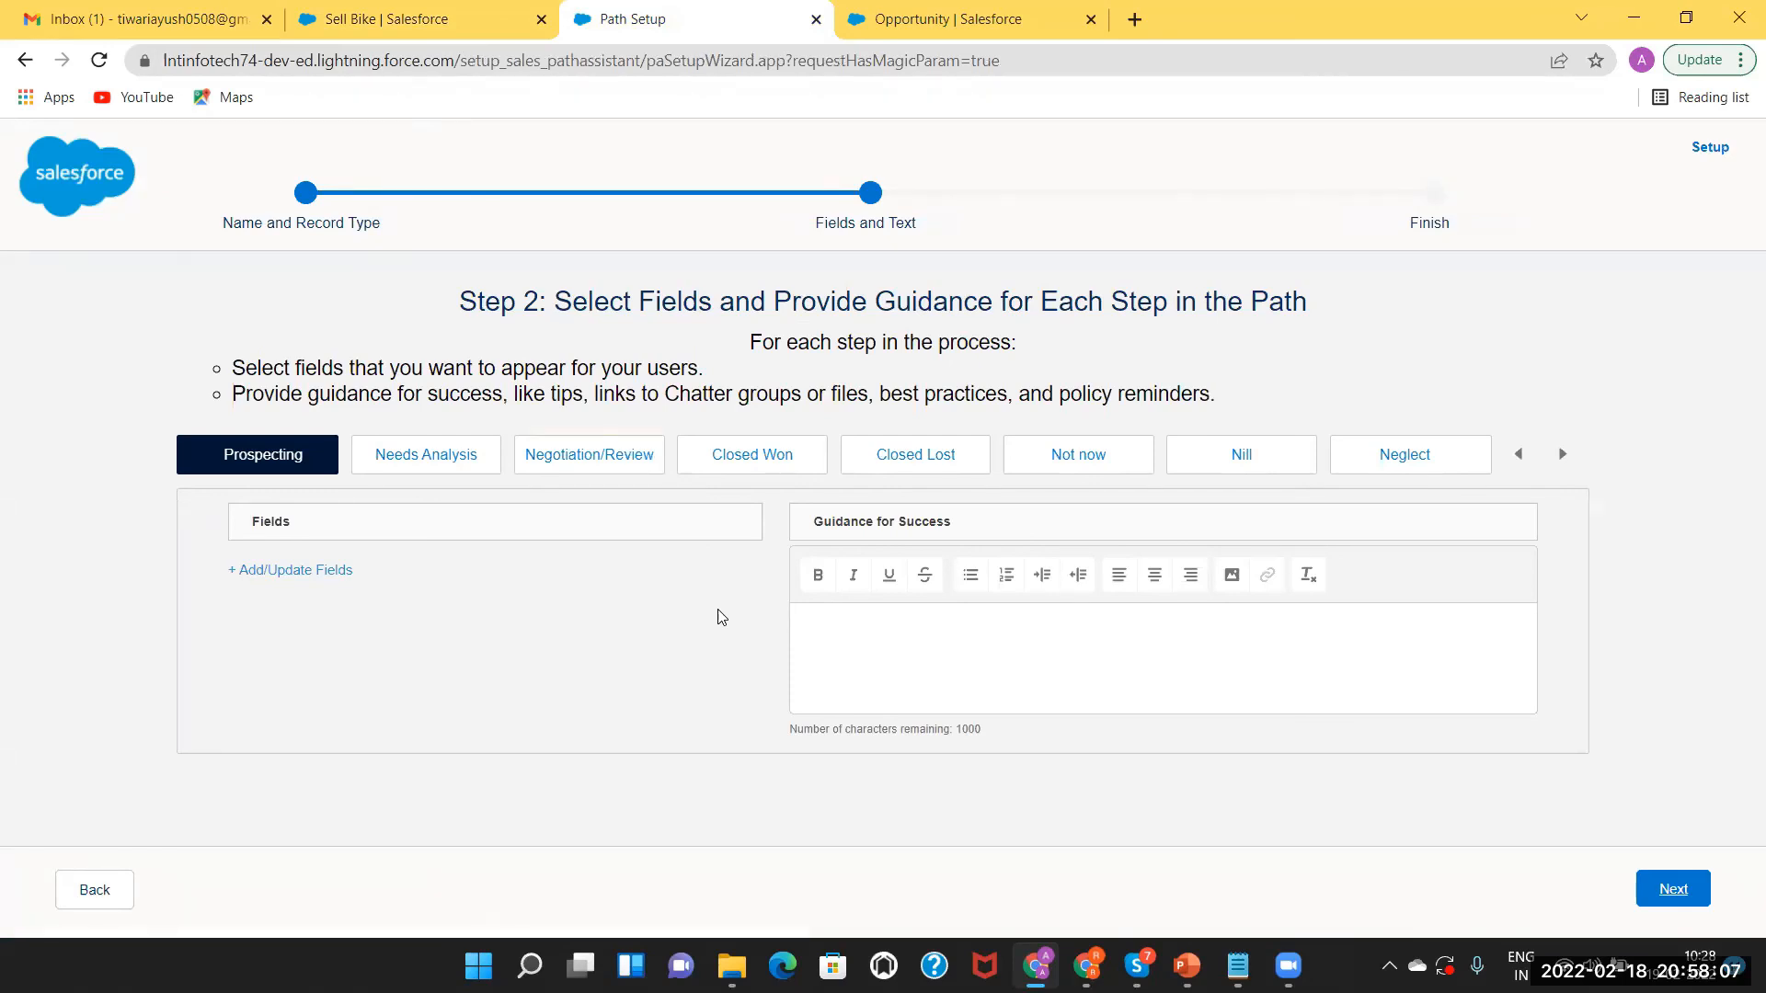
{"action": "left_click", "coordinate": [354, 18]}
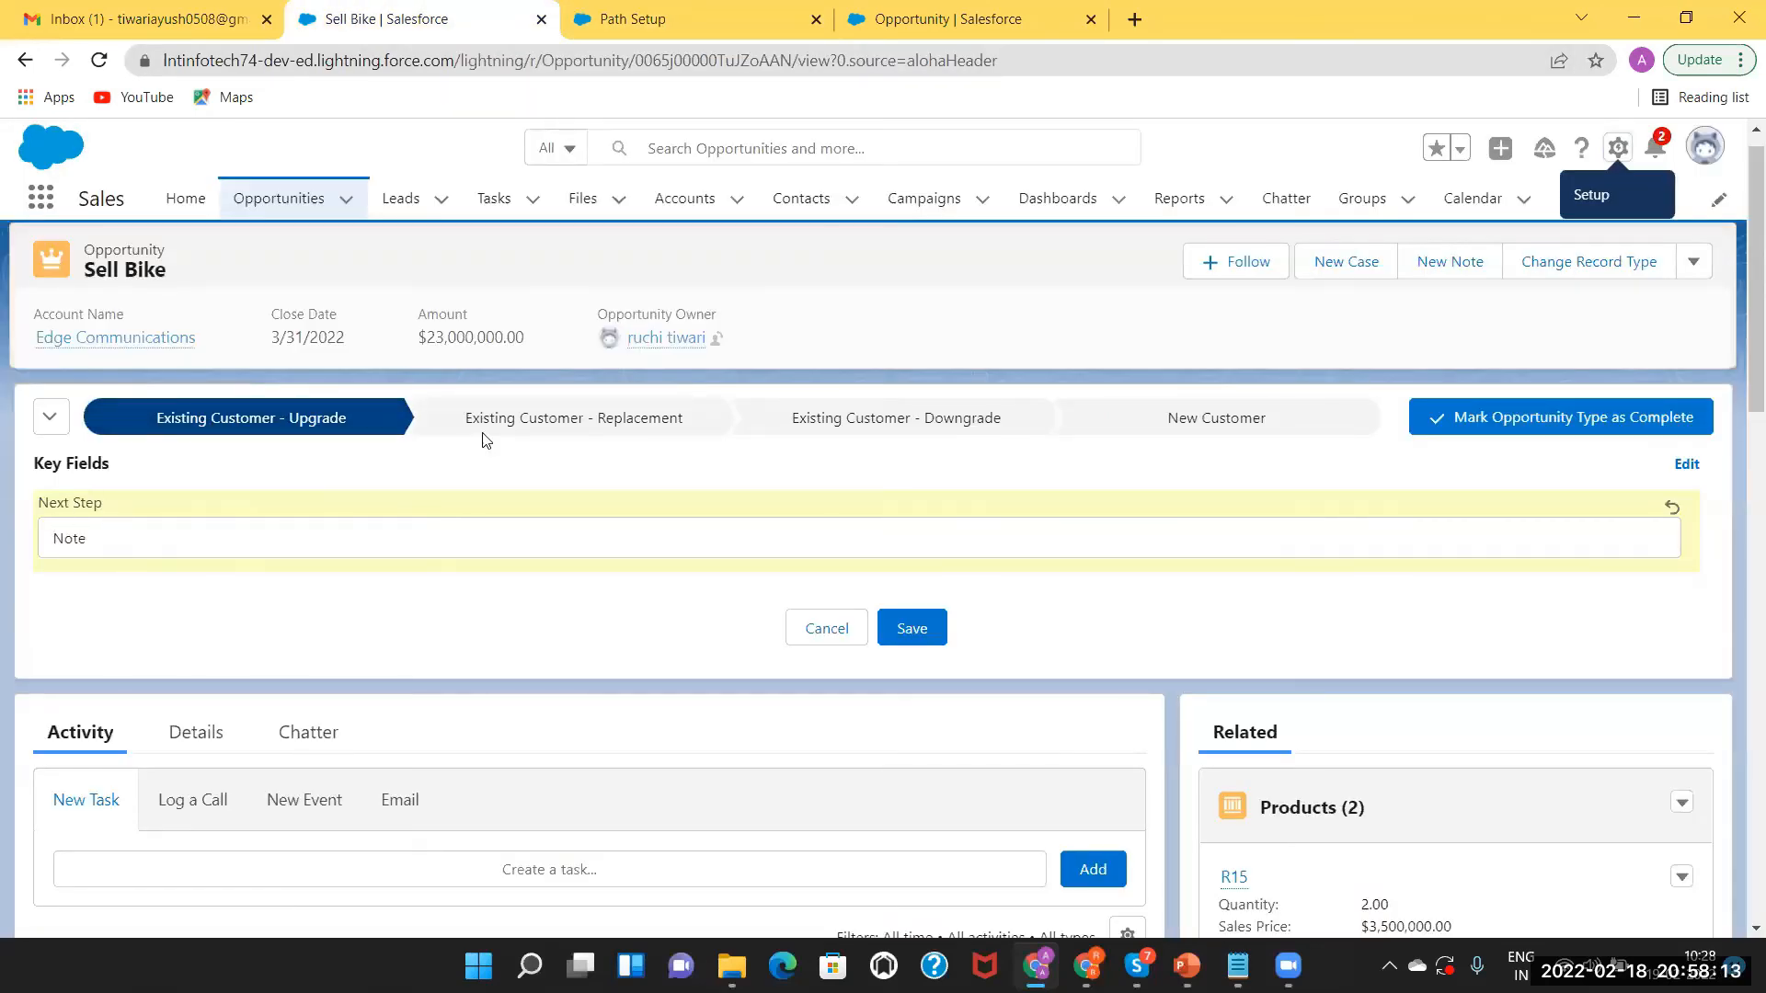
{"action": "left_click", "coordinate": [504, 421]}
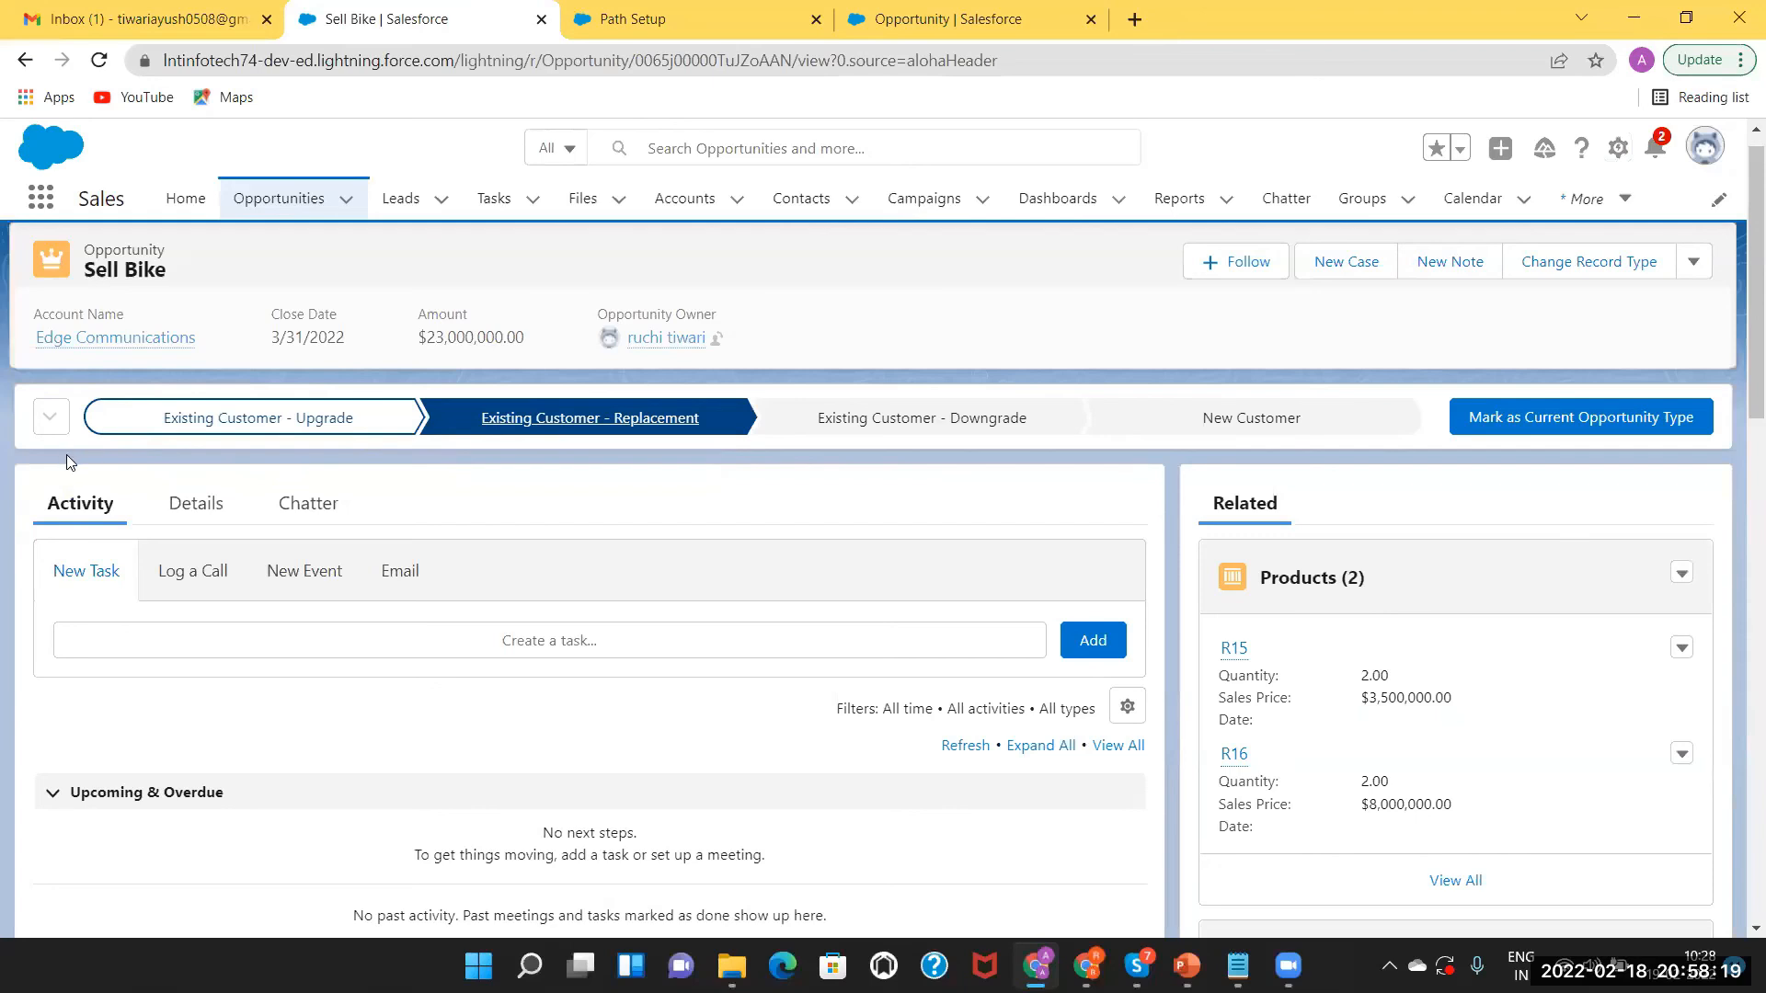
{"action": "left_click", "coordinate": [880, 419]}
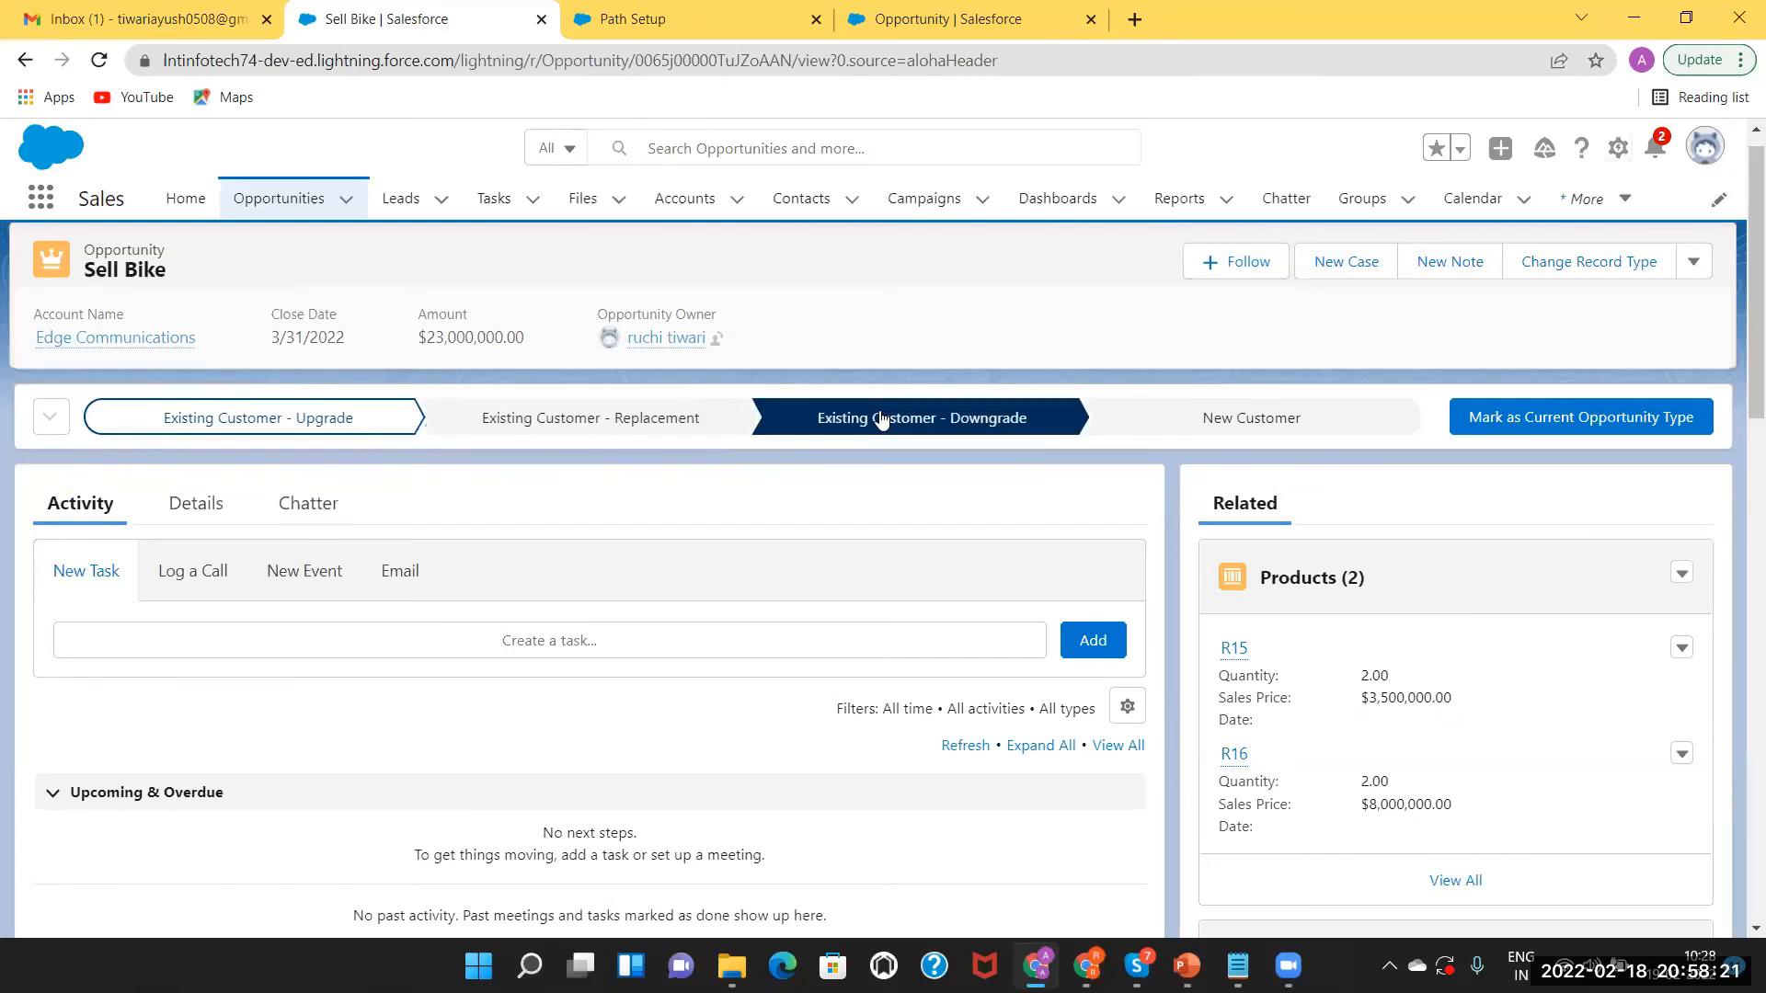
{"action": "left_click", "coordinate": [314, 422]}
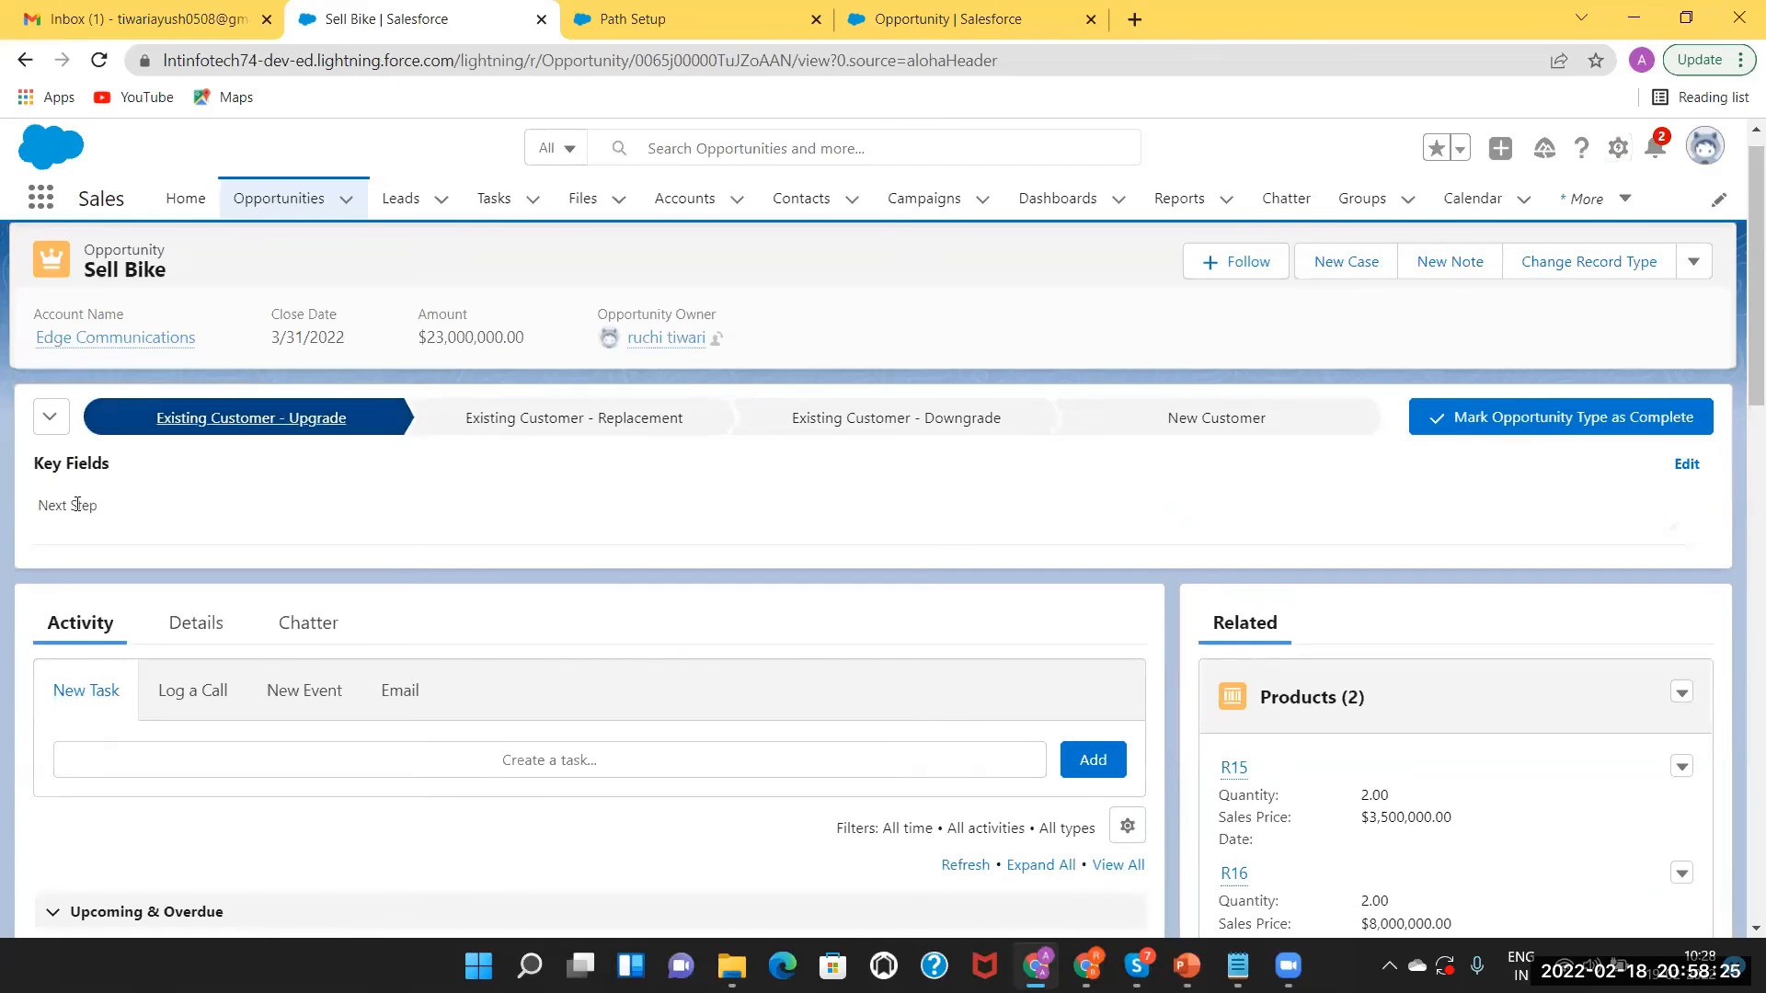
{"action": "left_click", "coordinate": [694, 17]}
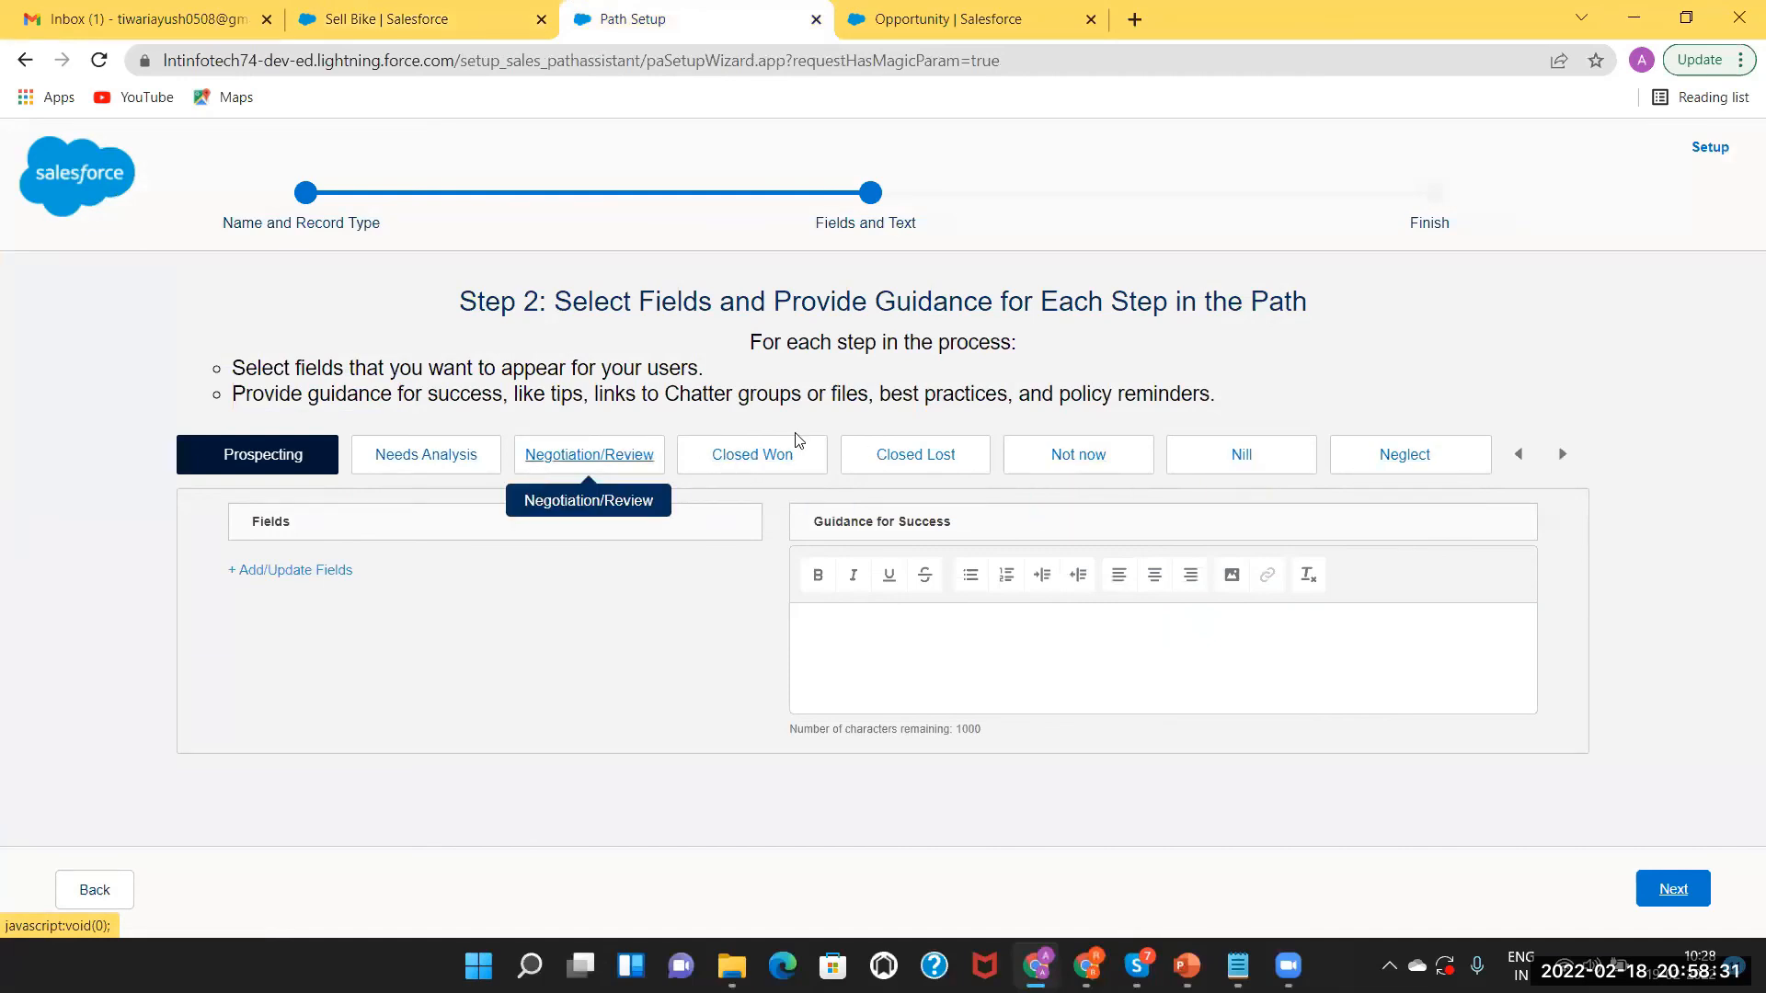
Add Next Step to the Closed Won step's selected key fields and save it.
{"action": "left_click", "coordinate": [754, 468]}
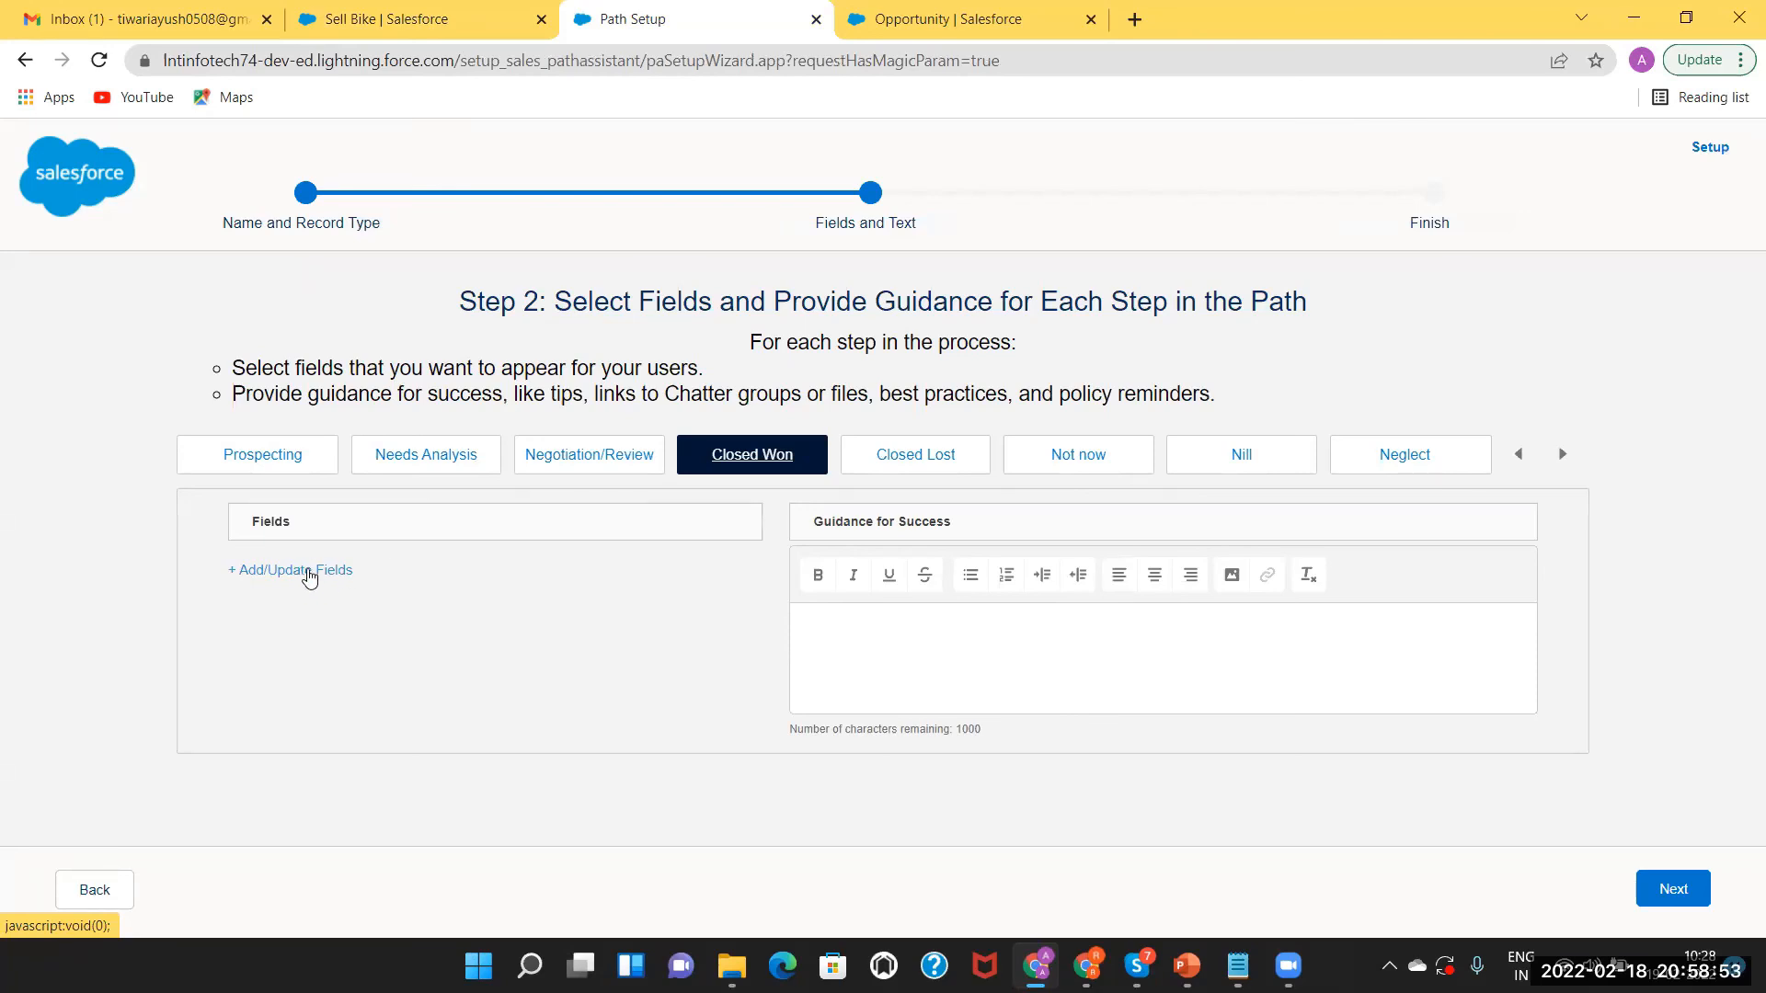
{"action": "left_click", "coordinate": [309, 572]}
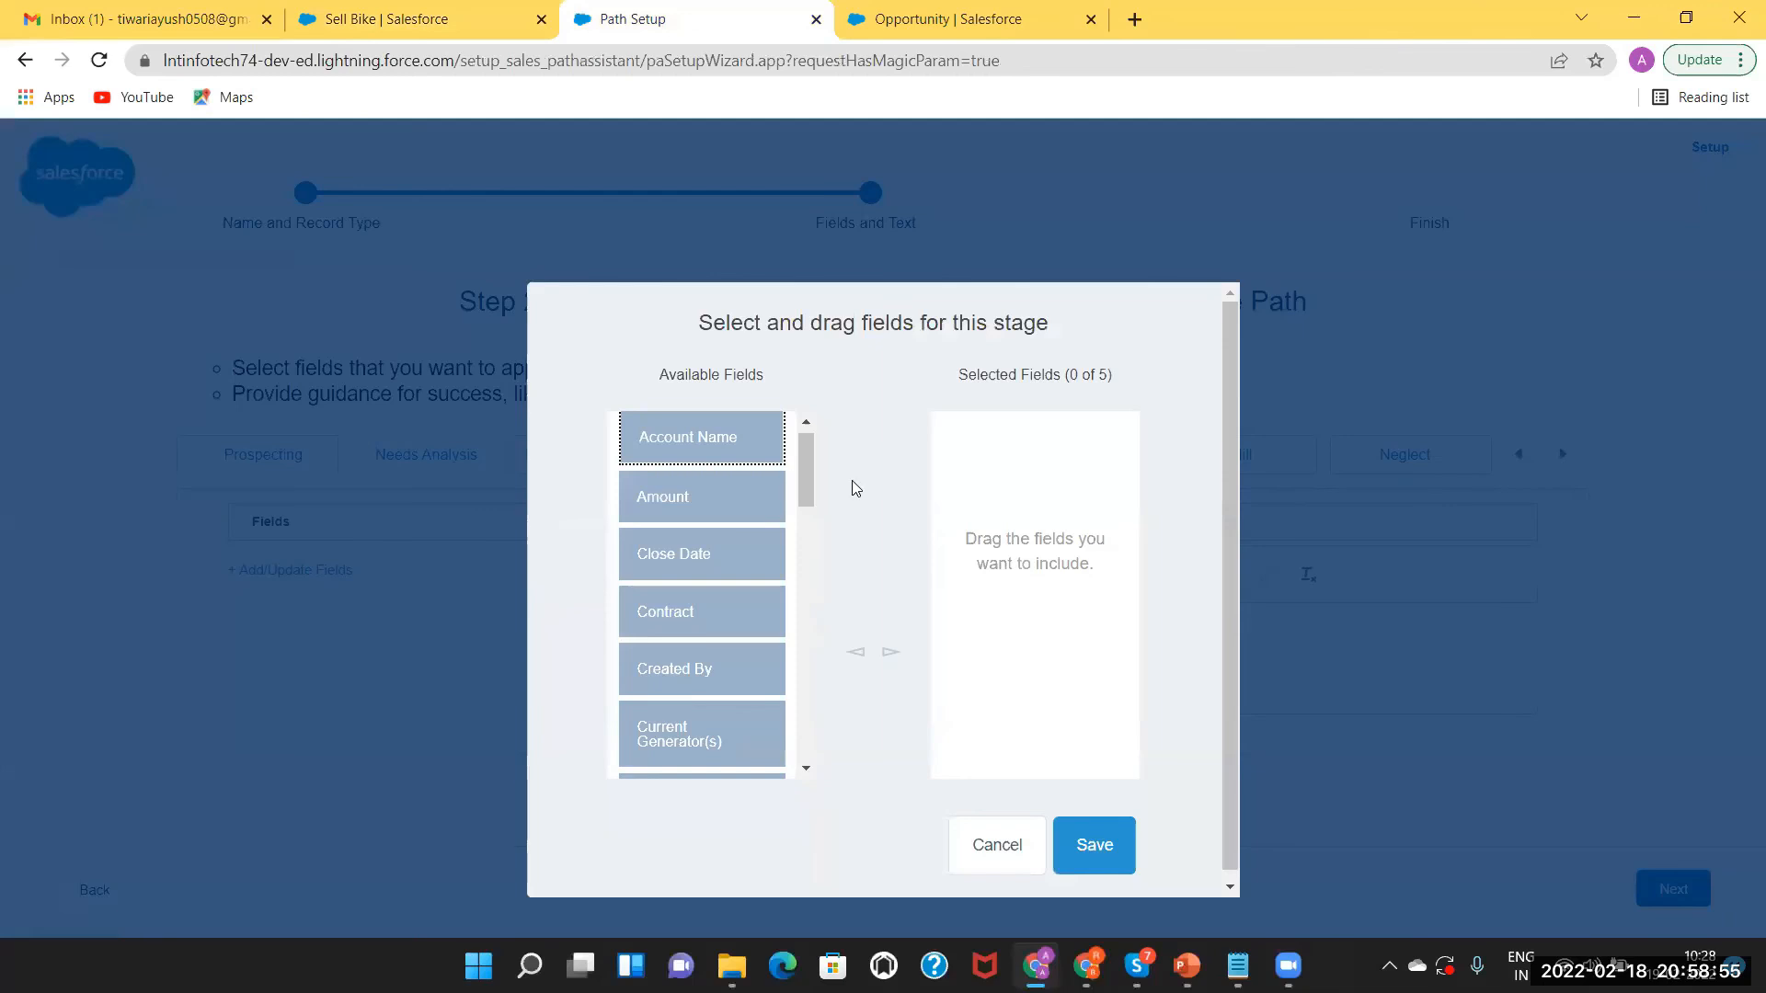
{"action": "left_click_drag", "start_coordinate": [802, 456], "coordinate": [806, 581]}
{"action": "left_click_drag", "start_coordinate": [678, 639], "coordinate": [1018, 467]}
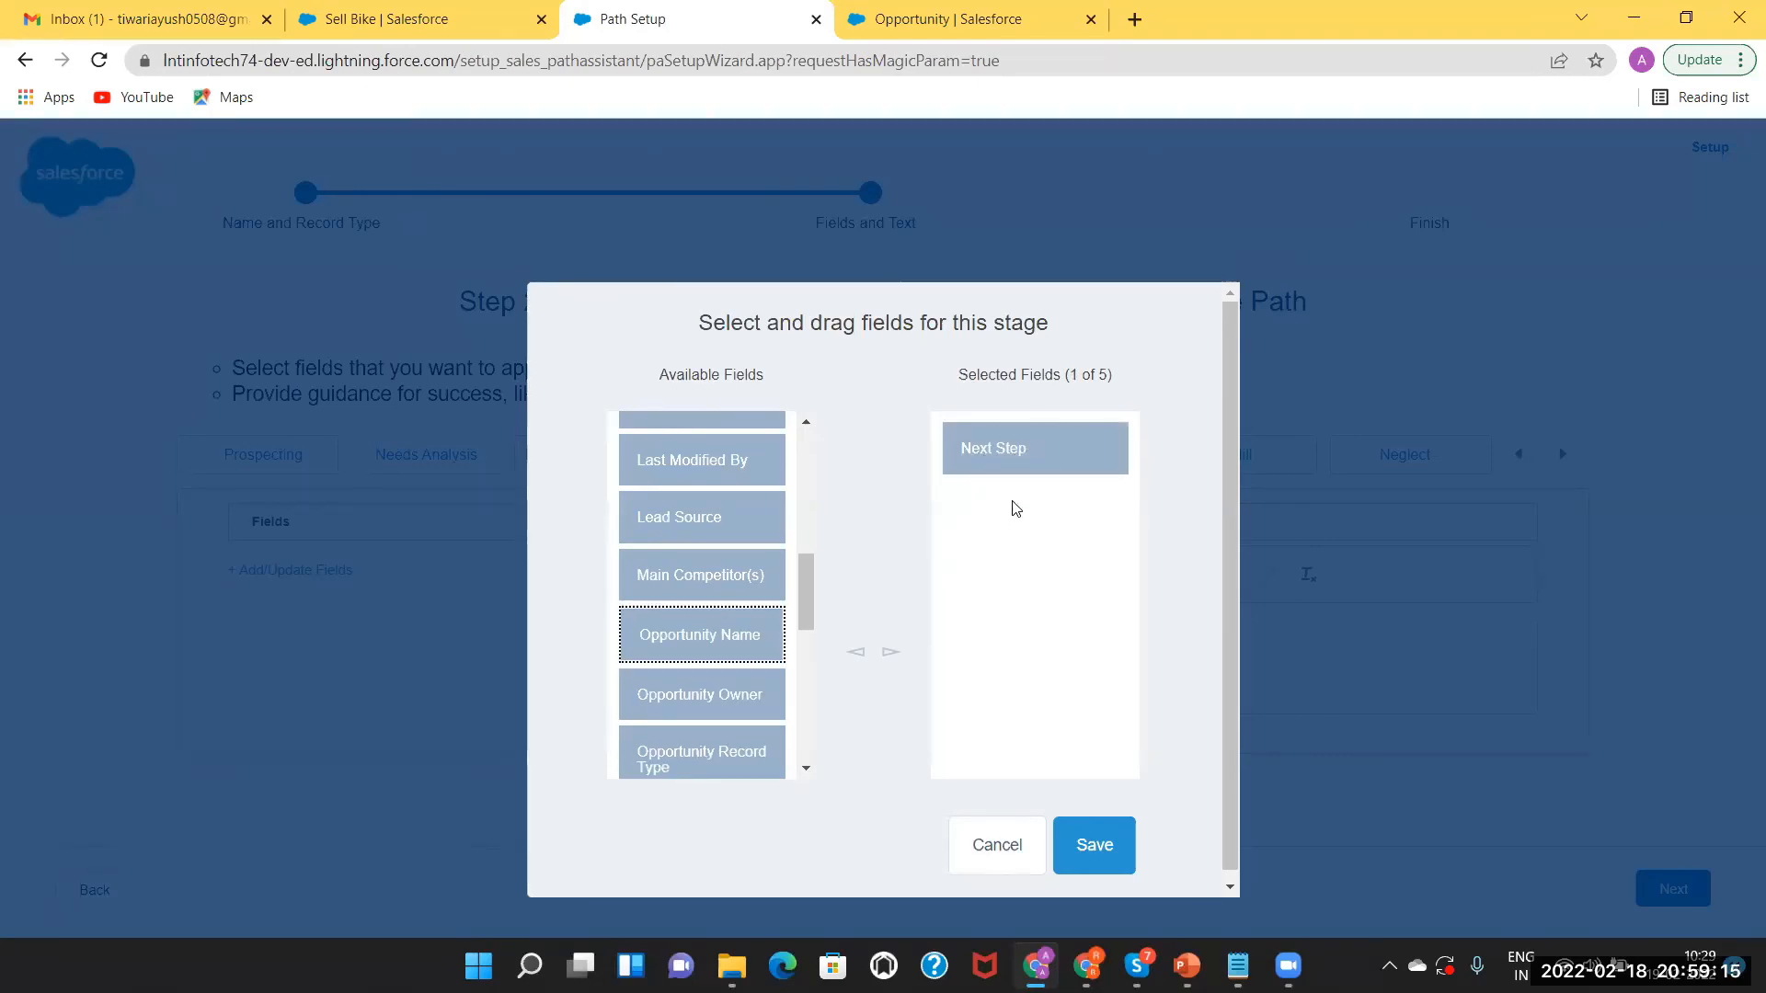
{"action": "left_click", "coordinate": [1106, 846]}
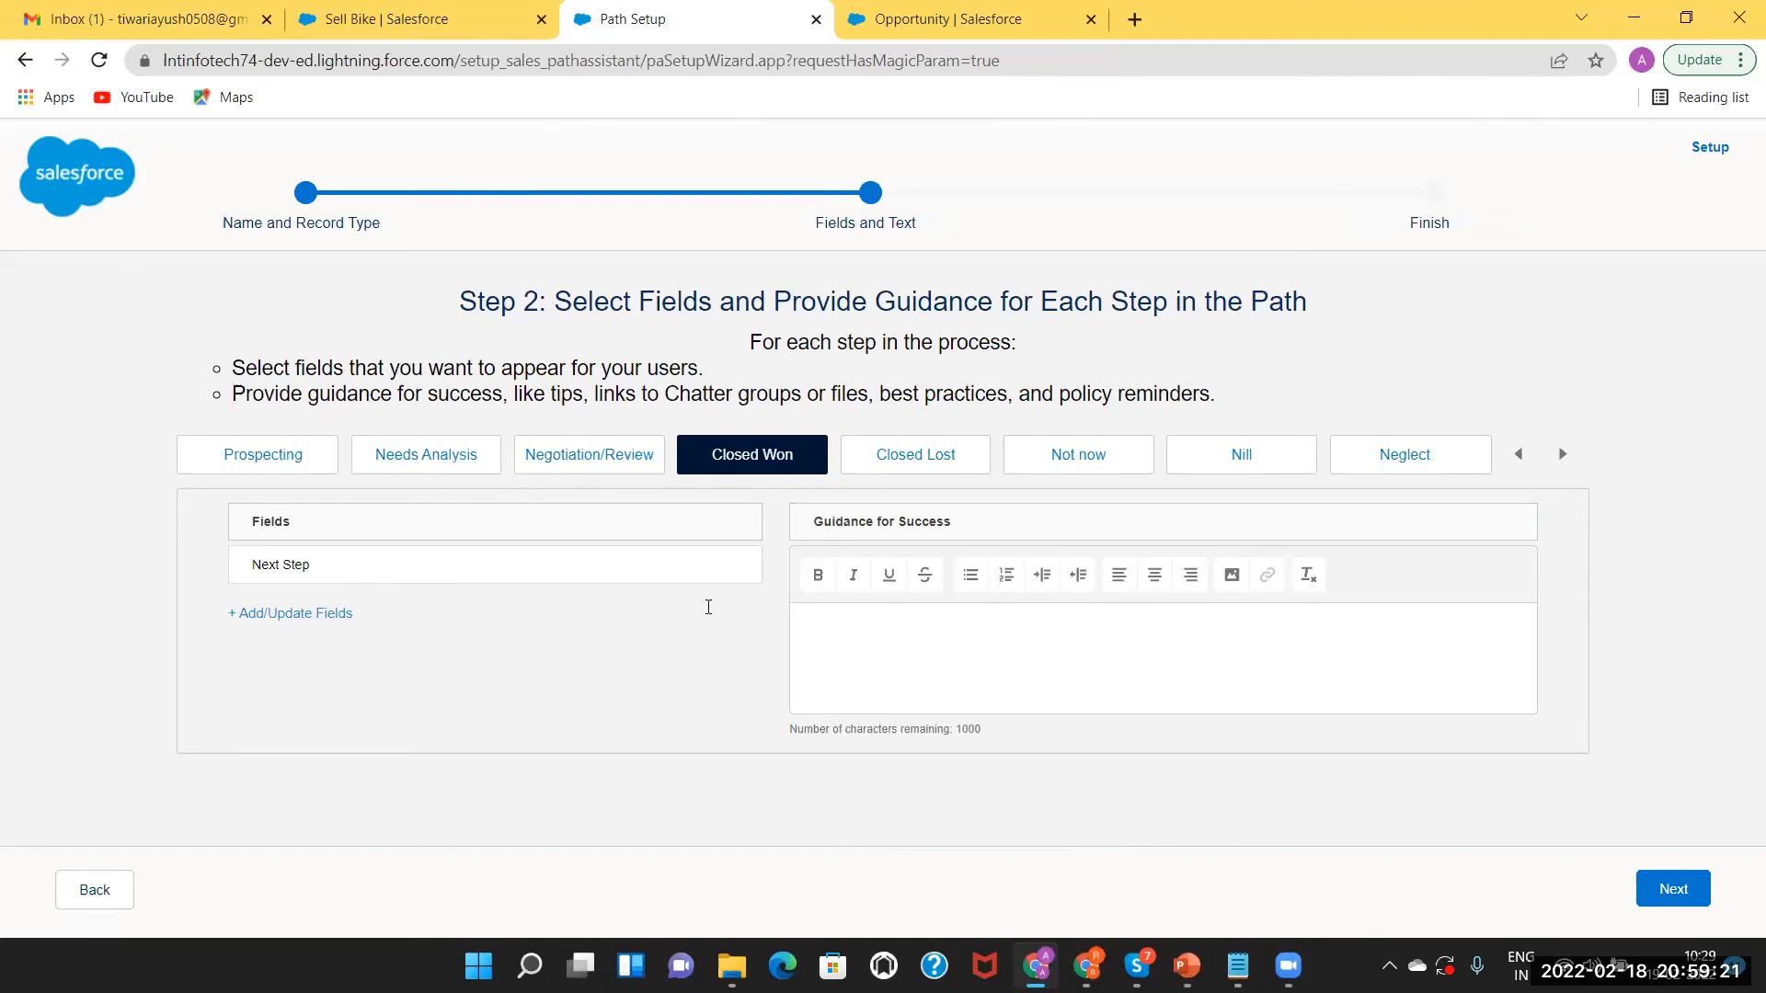
{"action": "left_click", "coordinate": [947, 642]}
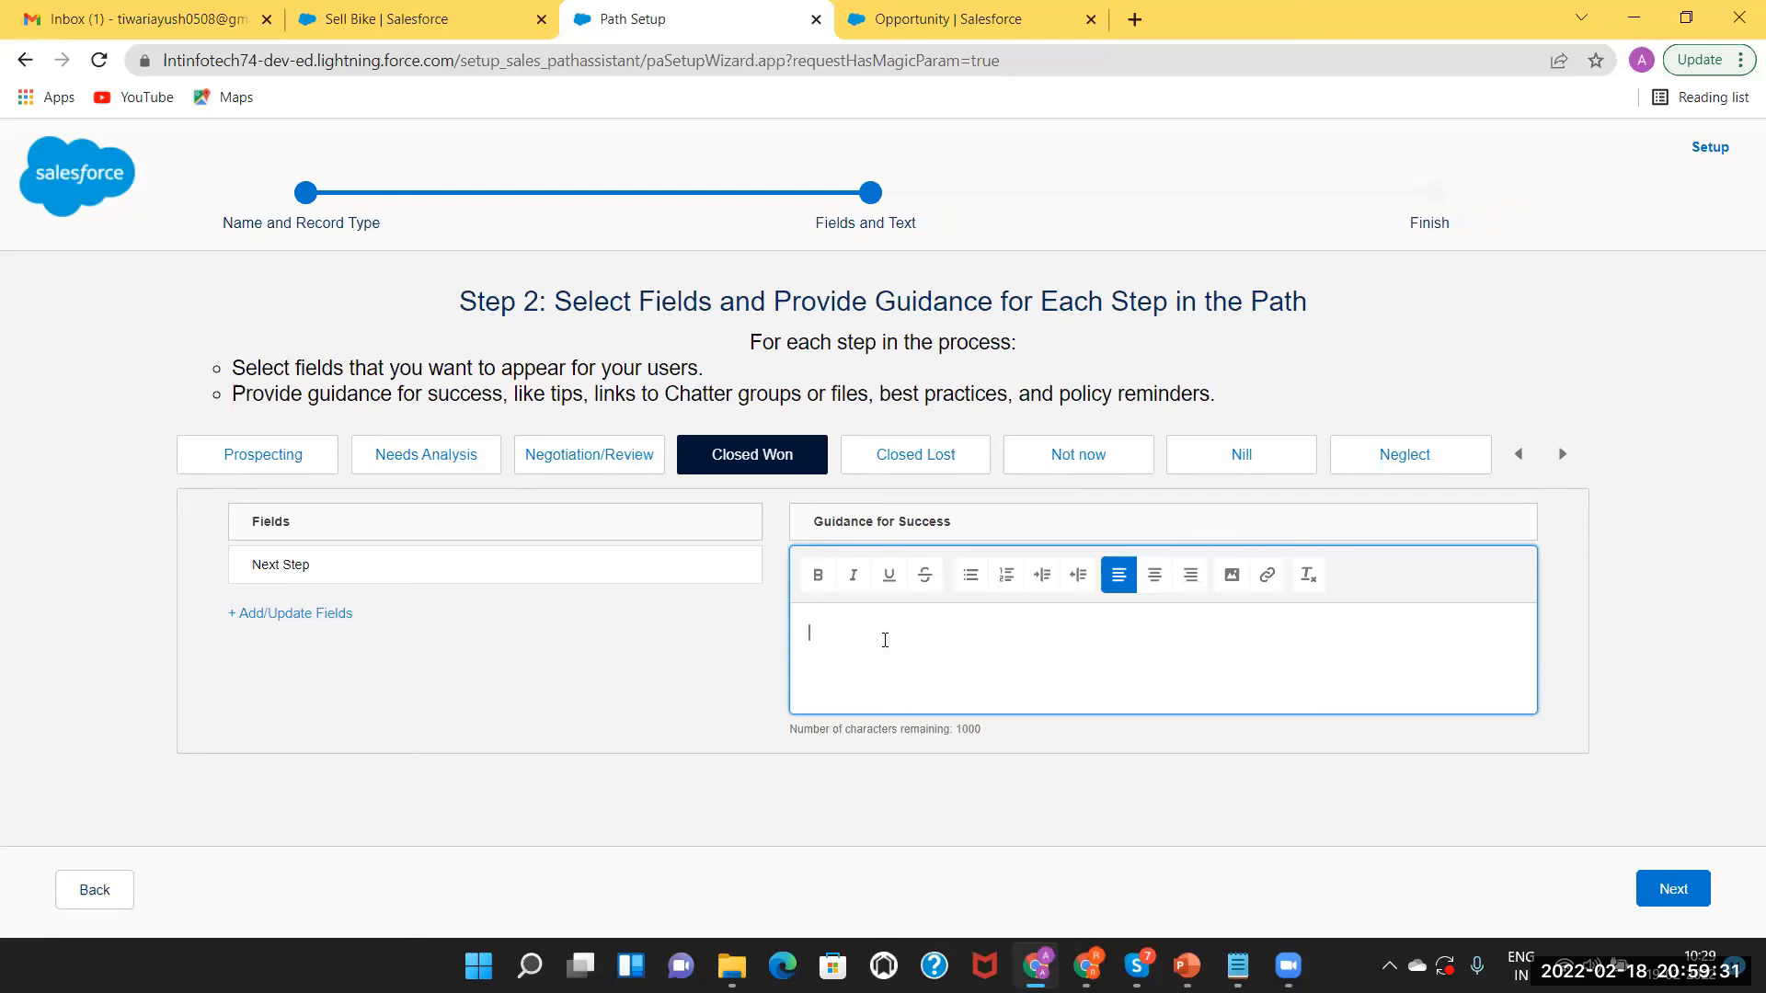
Enter 'Congratulations!' as Closed Won guidance, then activate and finish Sample Motor Path.
{"action": "type", "text": "Congratulations!"}
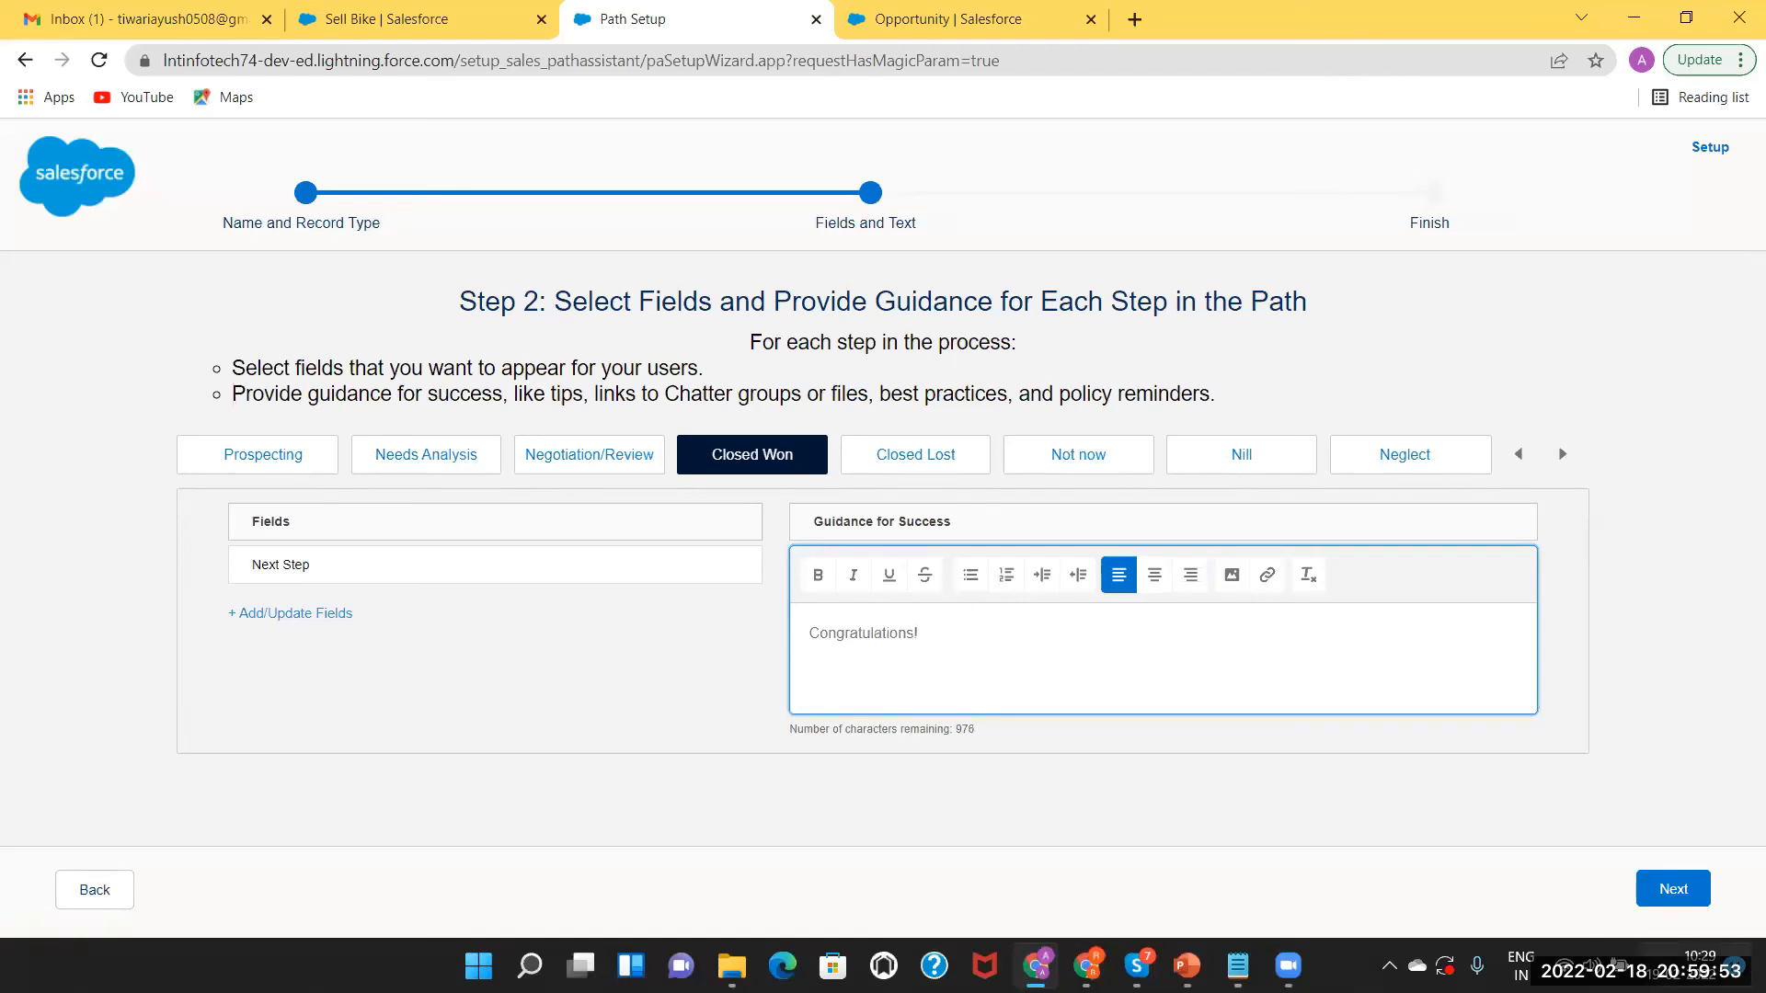
{"action": "left_click", "coordinate": [1686, 894]}
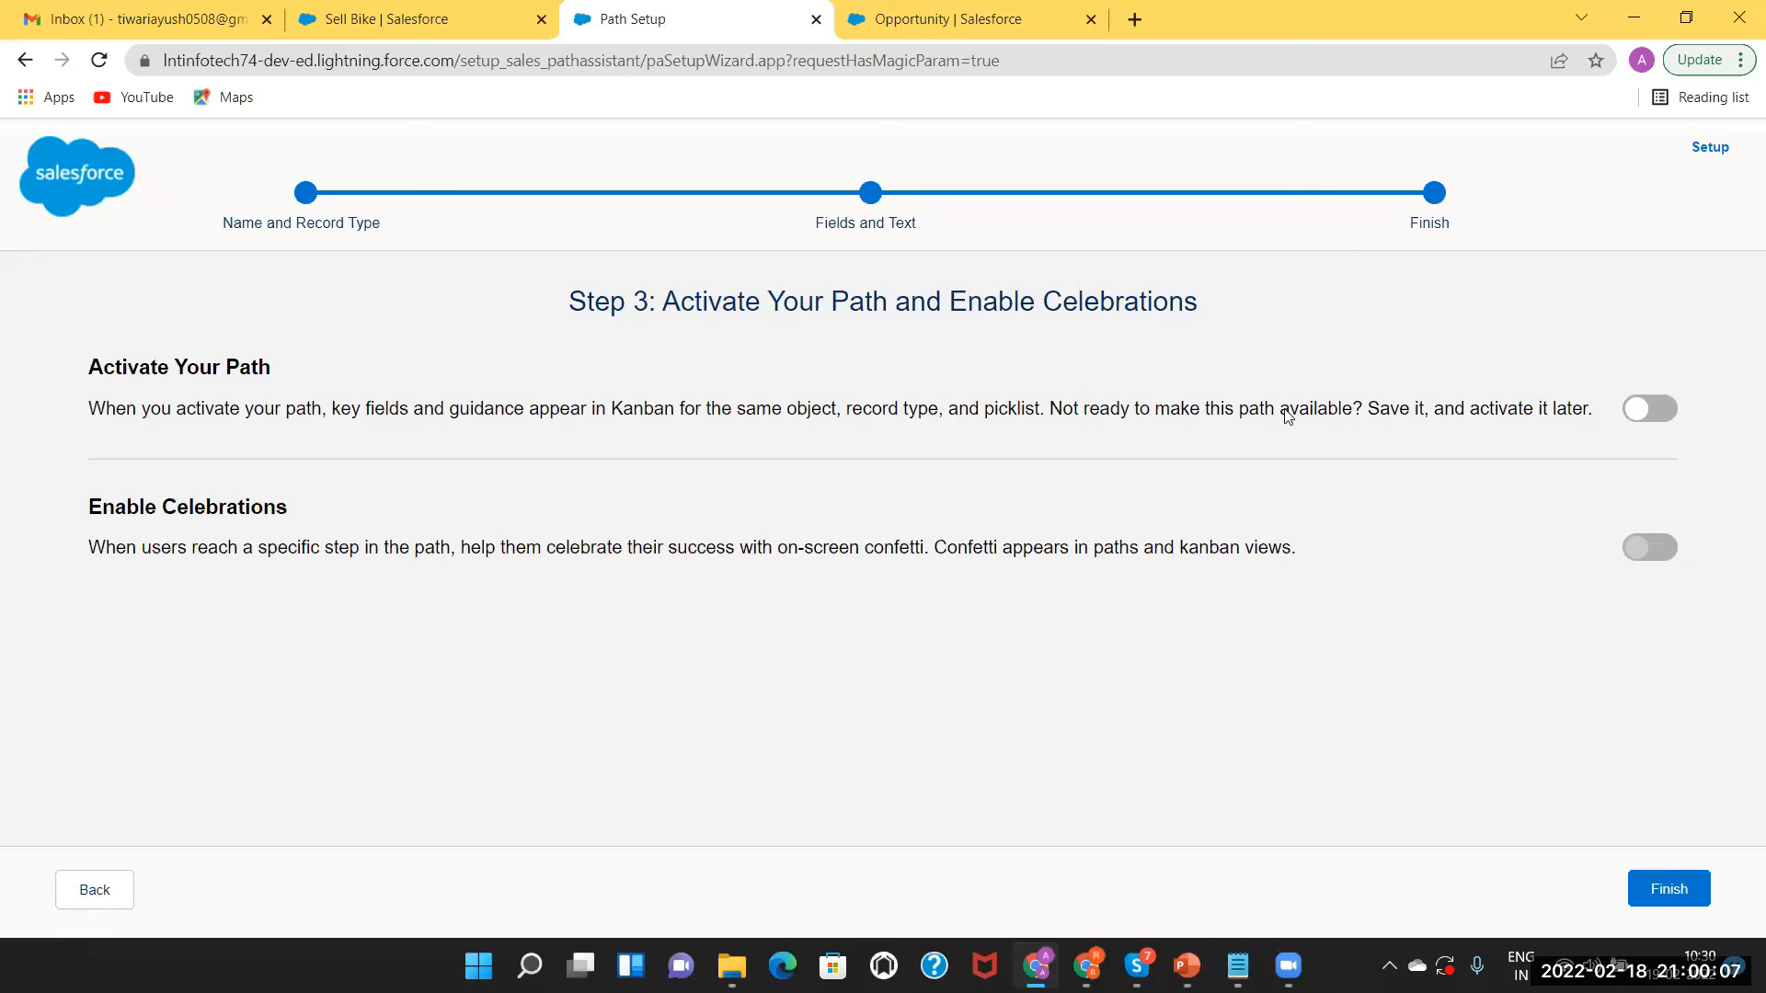
{"action": "left_click", "coordinate": [1671, 414]}
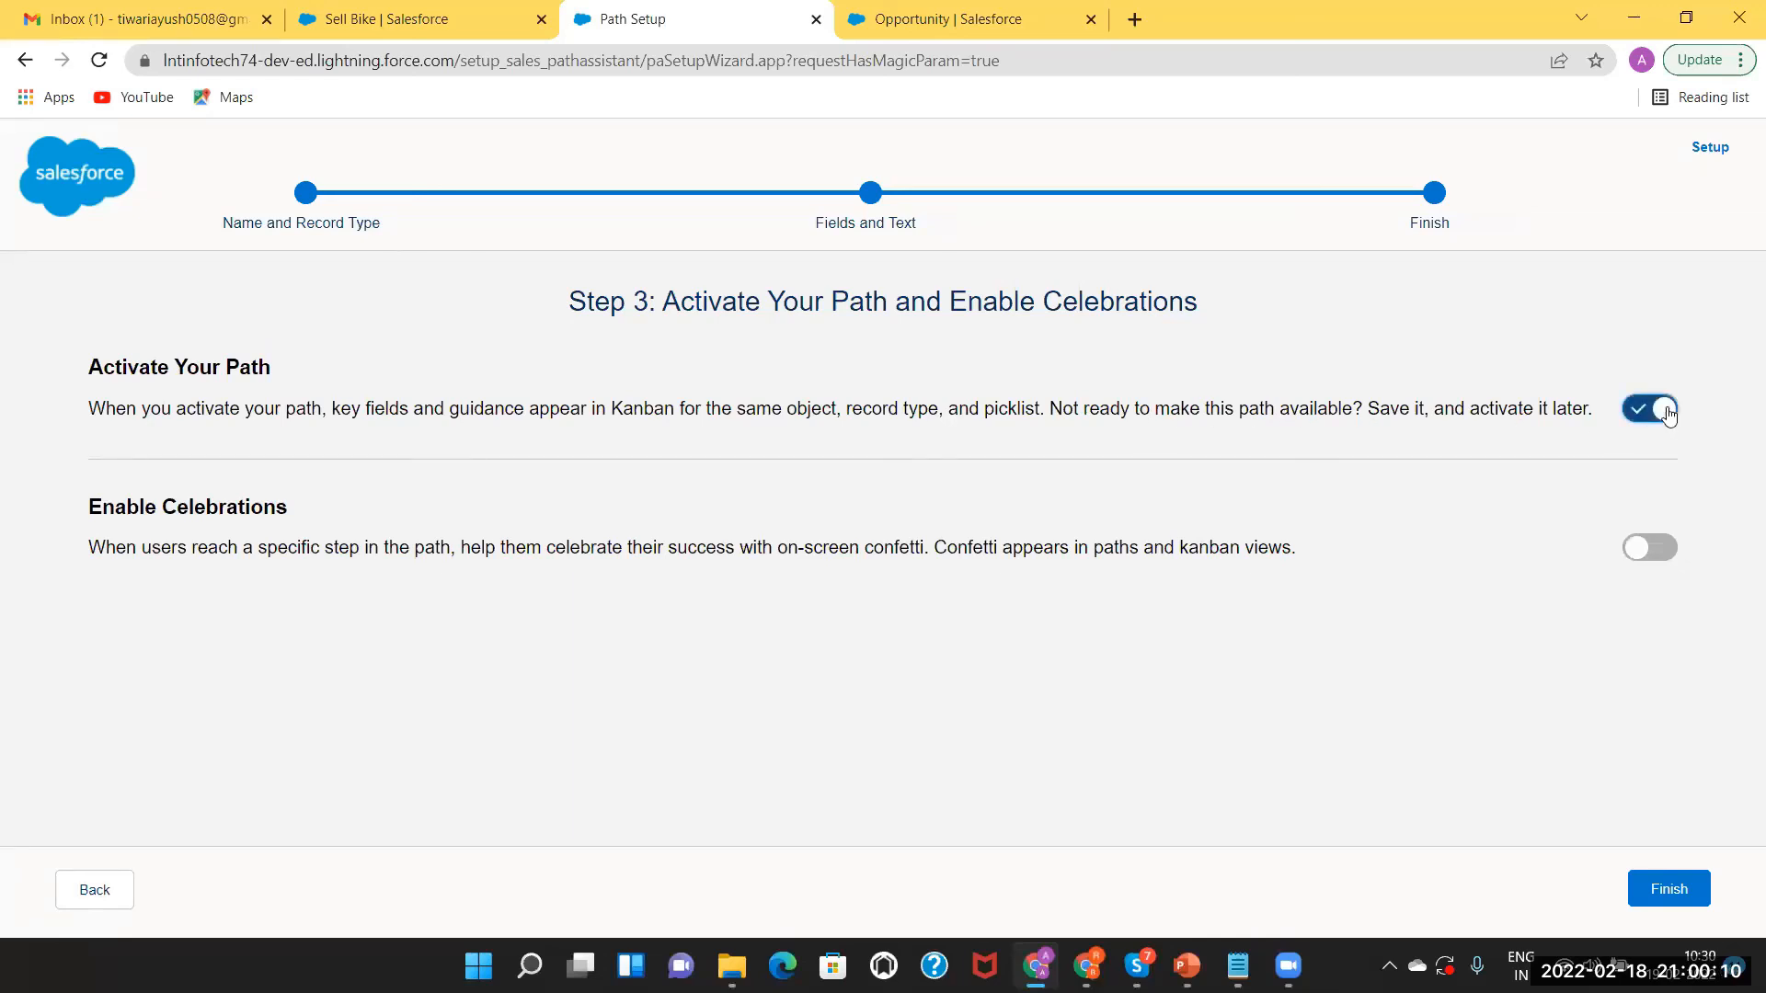
{"action": "left_click", "coordinate": [1652, 883]}
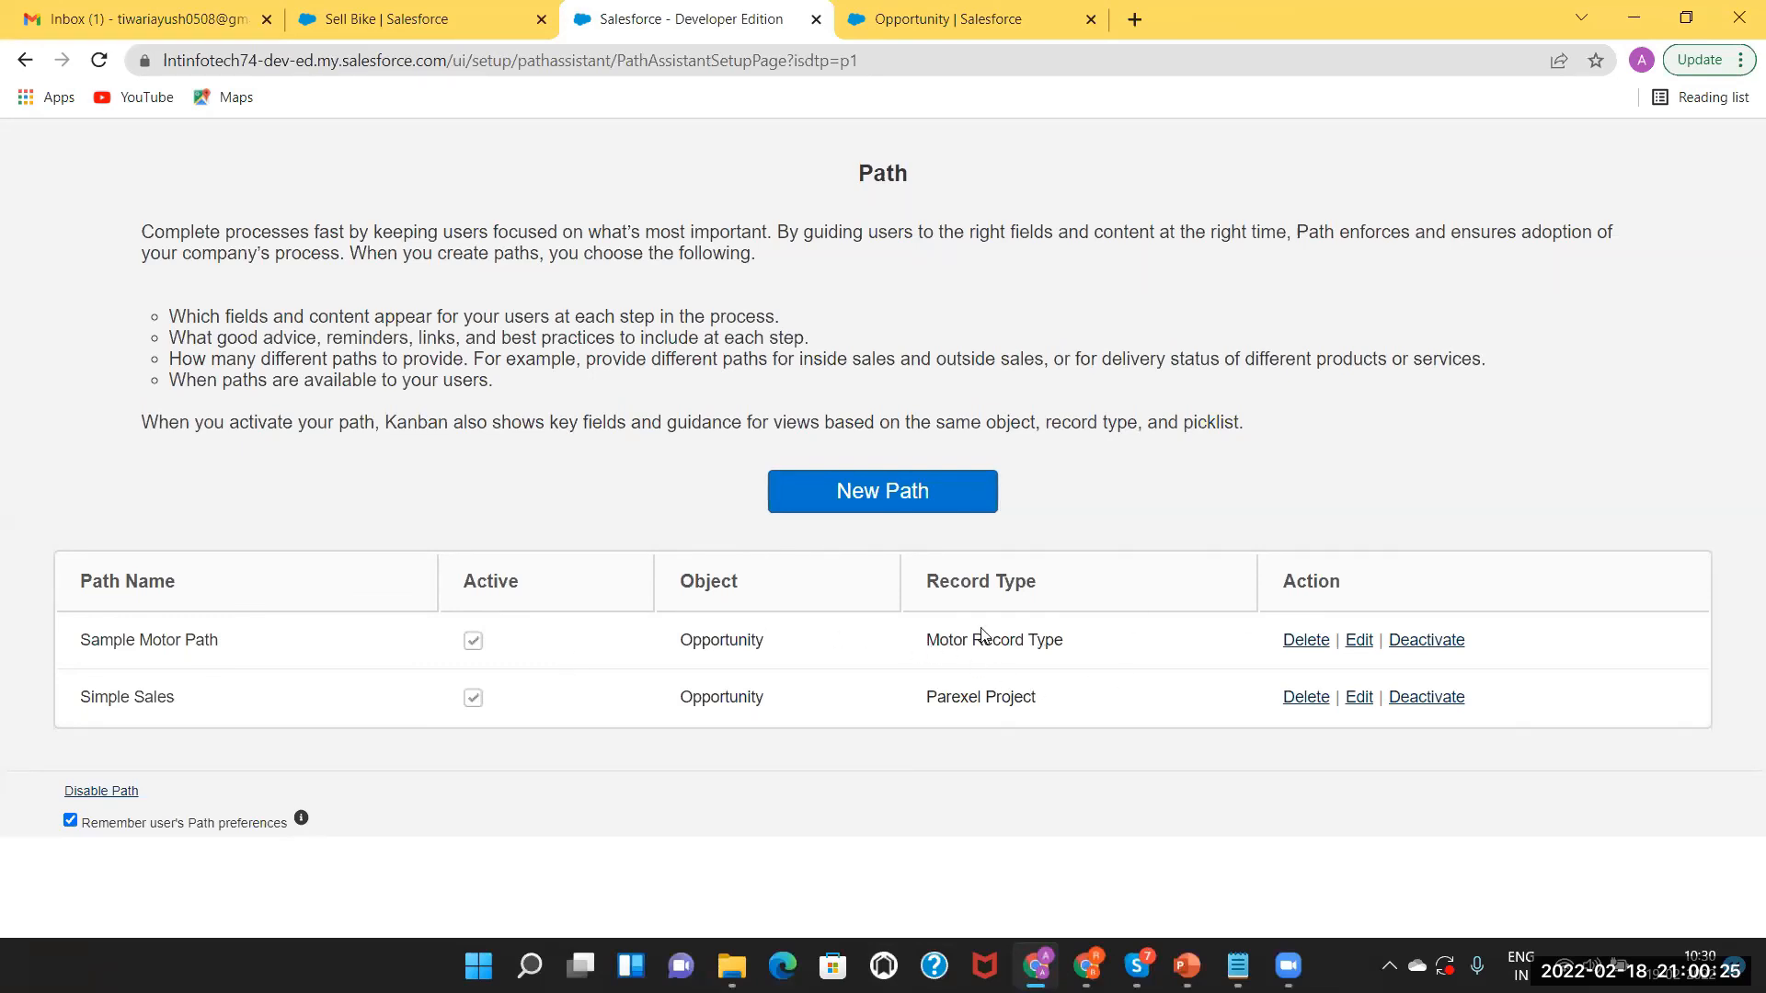
Start a new opportunity from the Opportunities list using the Motor record type.
{"action": "left_click", "coordinate": [362, 11]}
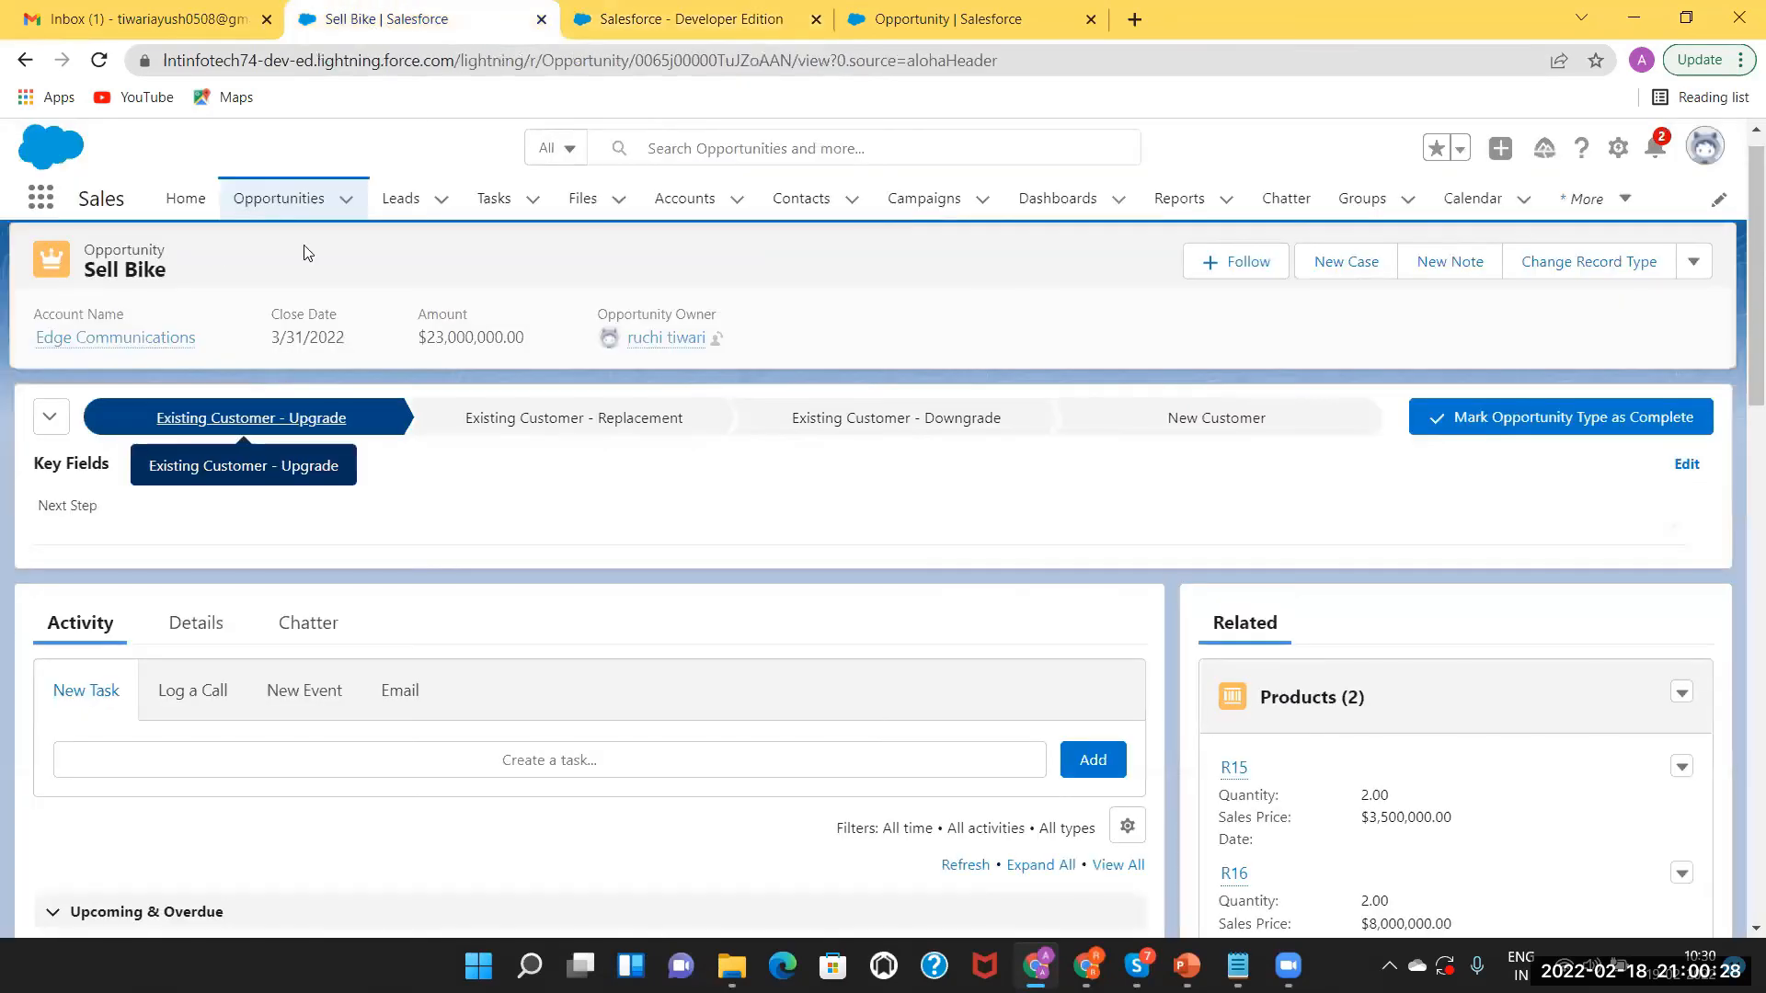
{"action": "left_click", "coordinate": [281, 203]}
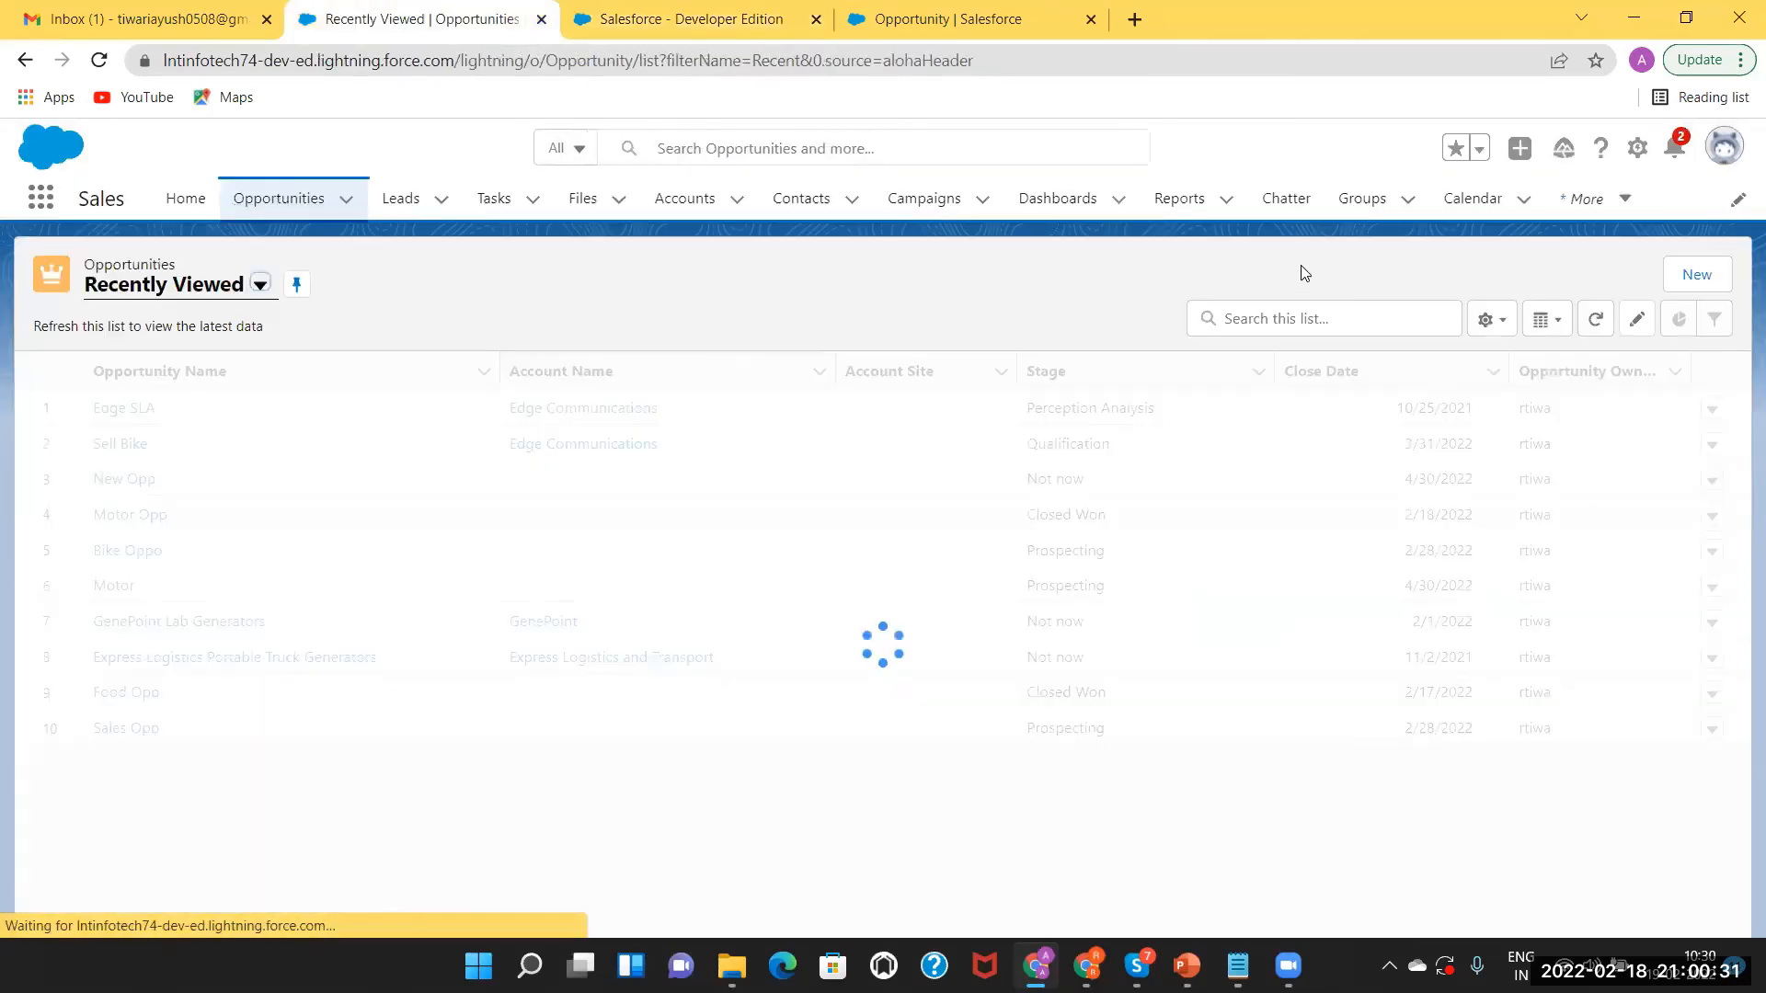
{"action": "left_click", "coordinate": [1707, 275]}
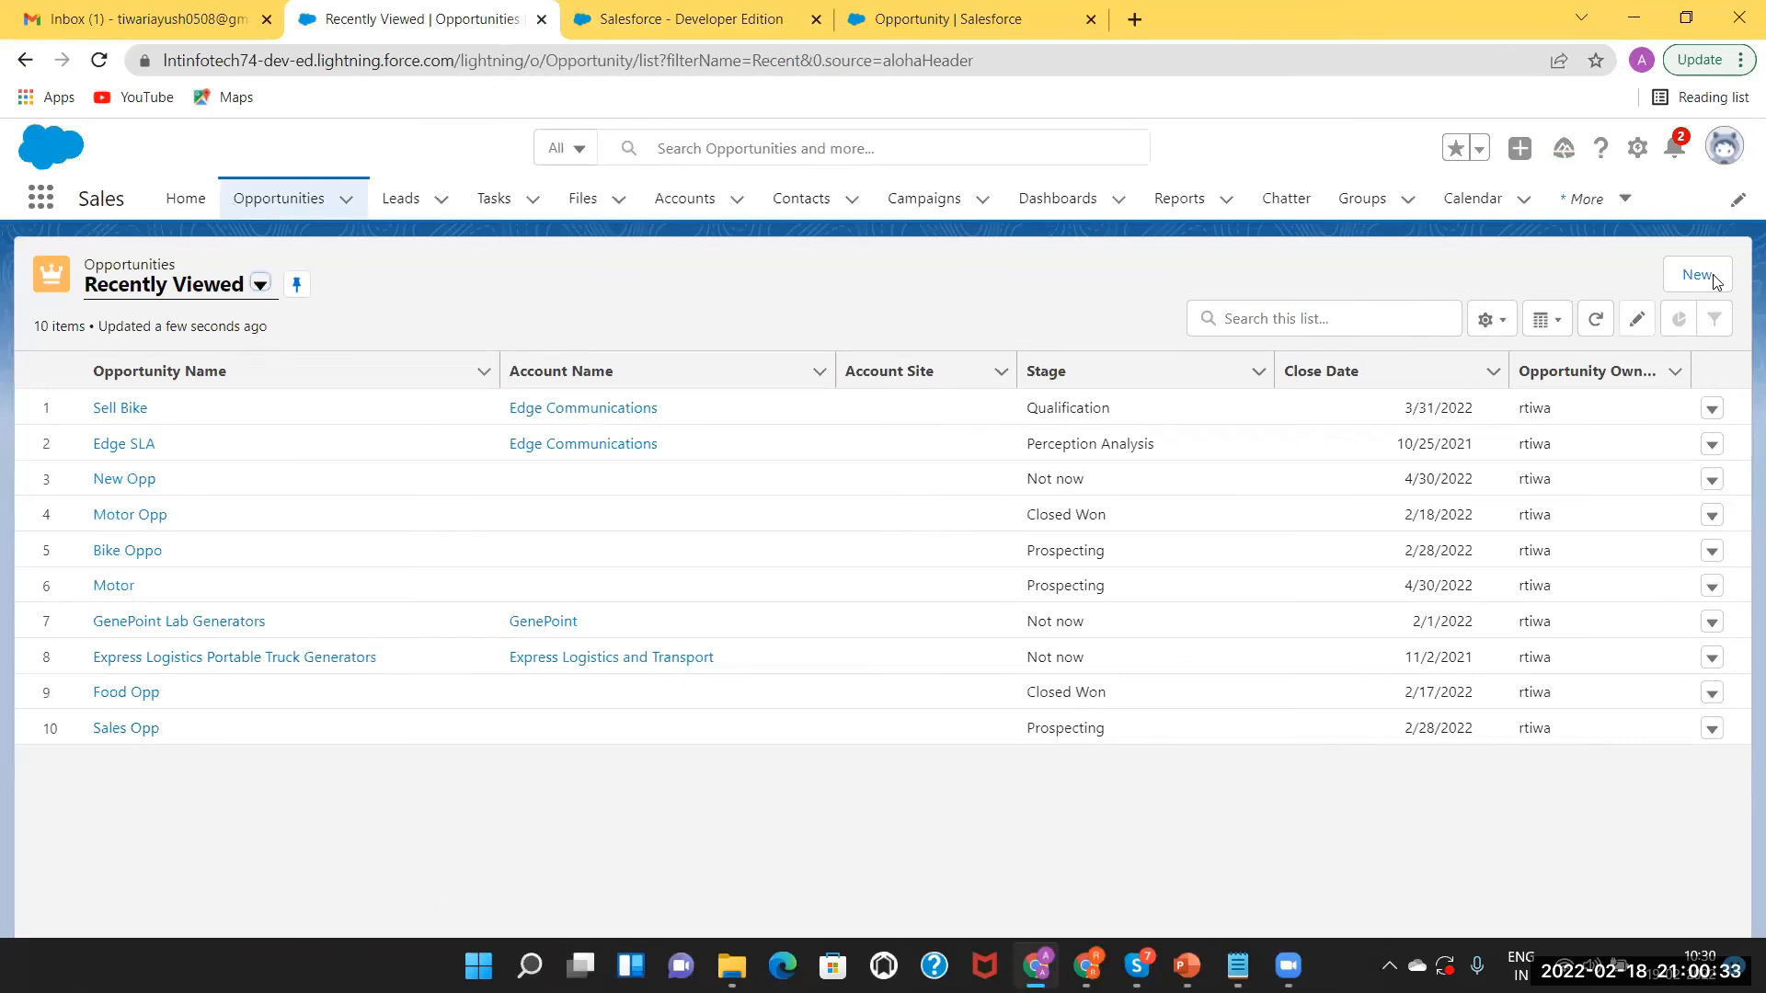
{"action": "left_click", "coordinate": [752, 546]}
{"action": "left_click", "coordinate": [1323, 632]}
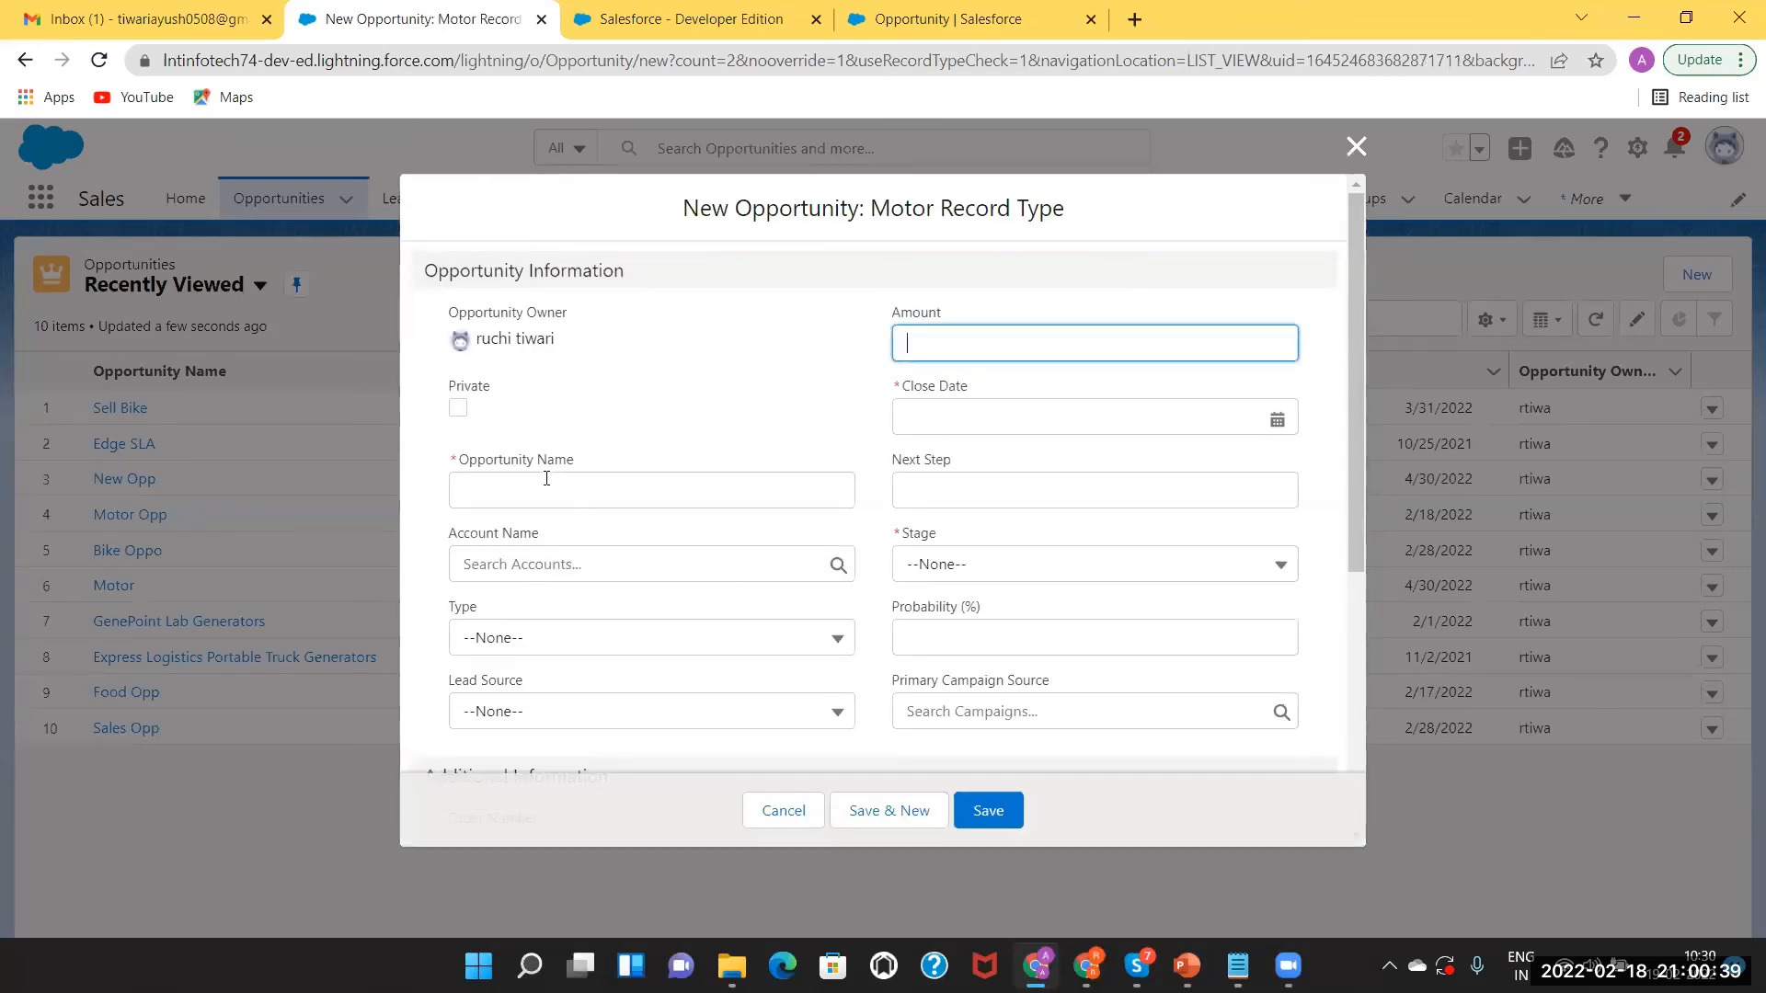
Save opportunity Test Opp with amount 350000, close date 4/30/2022 and stage Prospecting.
{"action": "left_click", "coordinate": [547, 478]}
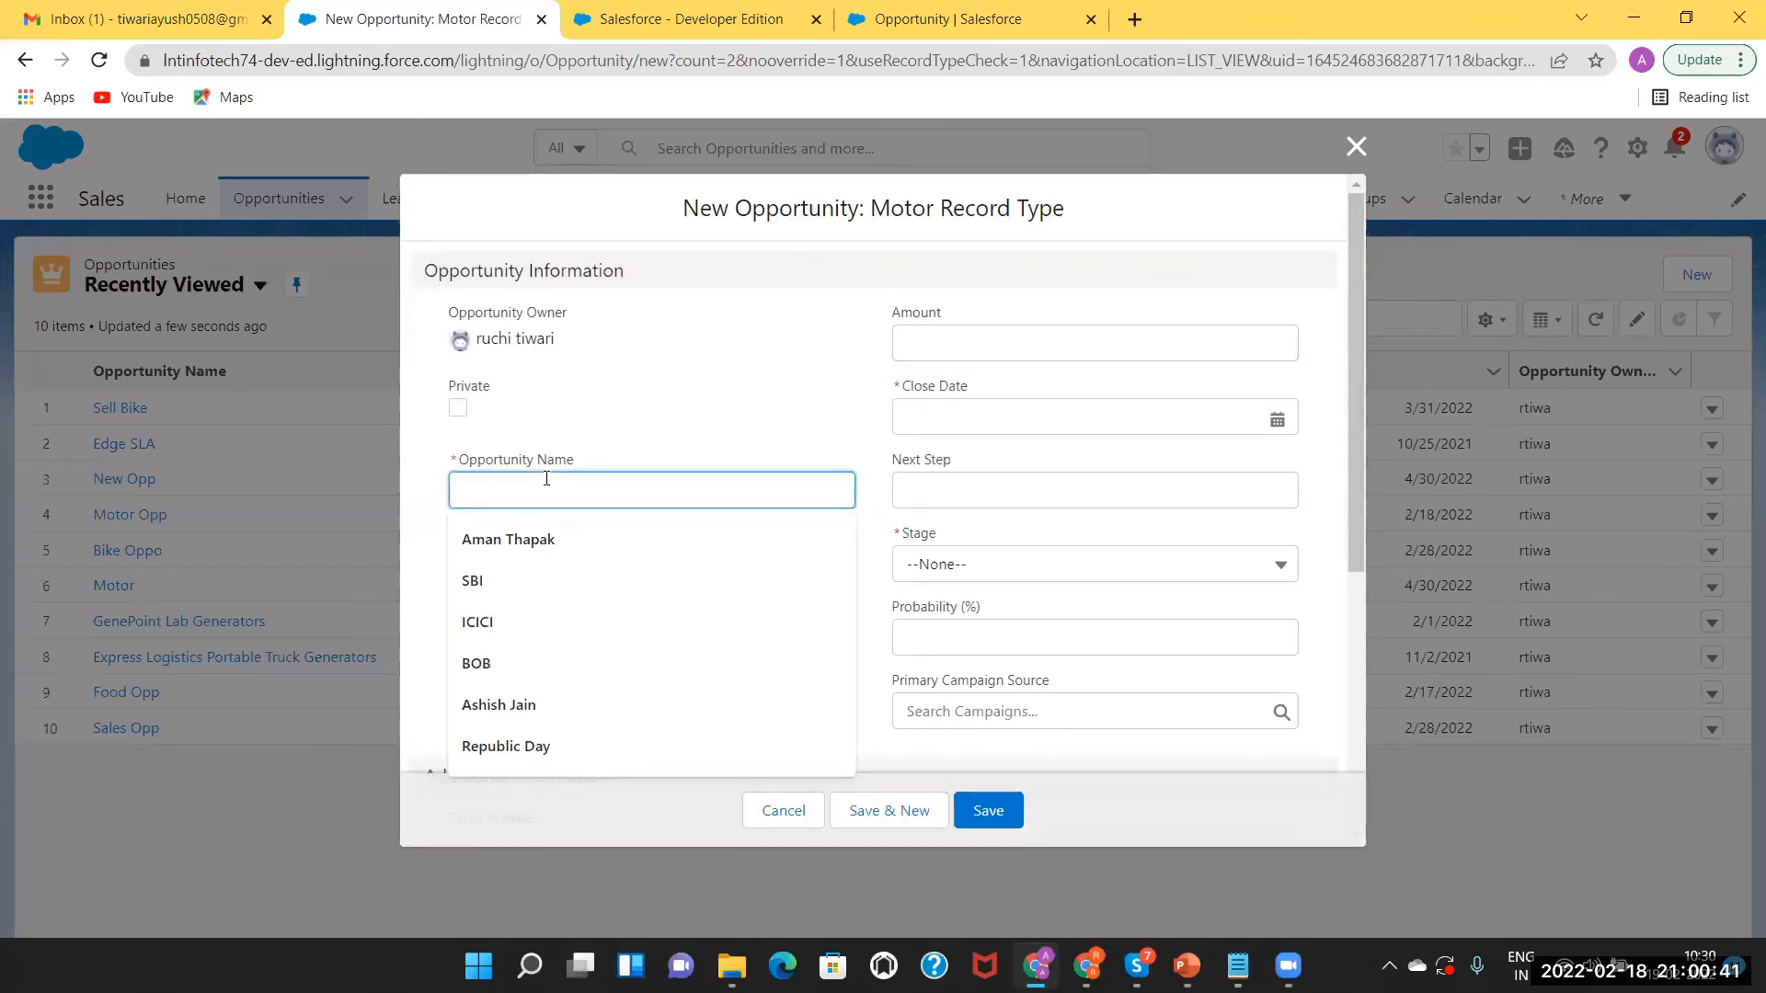
{"action": "type", "text": "Test Opp"}
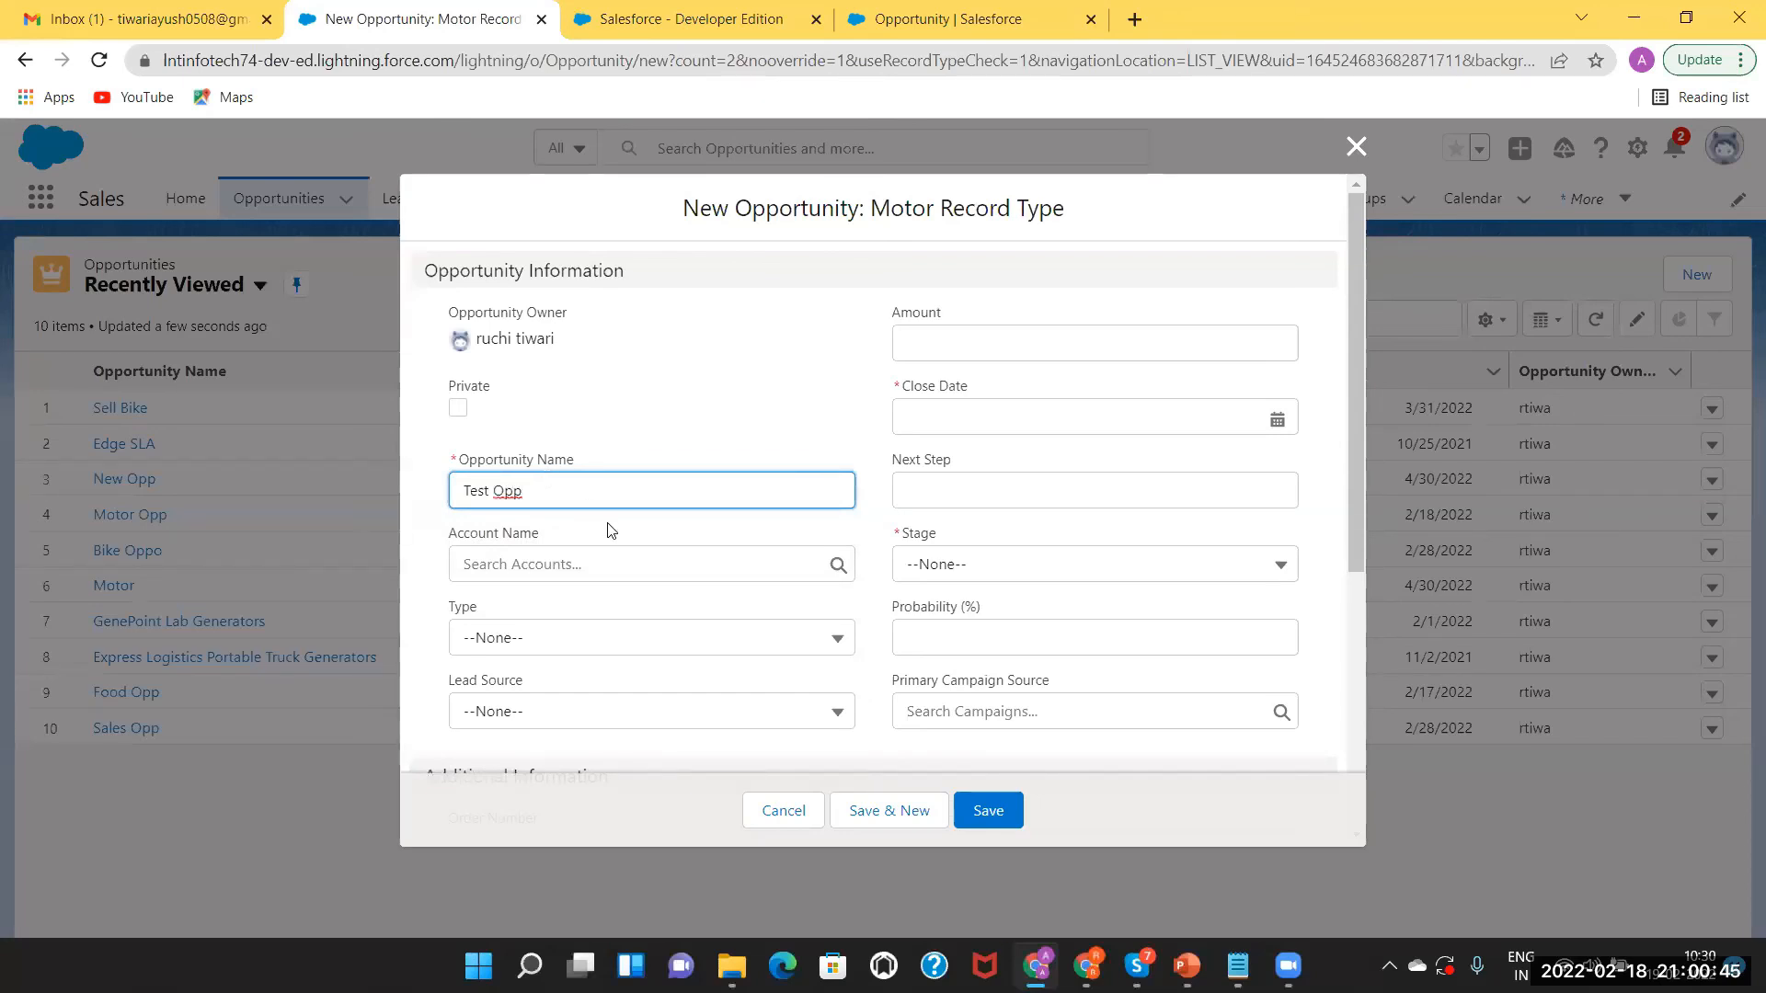
{"action": "left_click", "coordinate": [973, 335]}
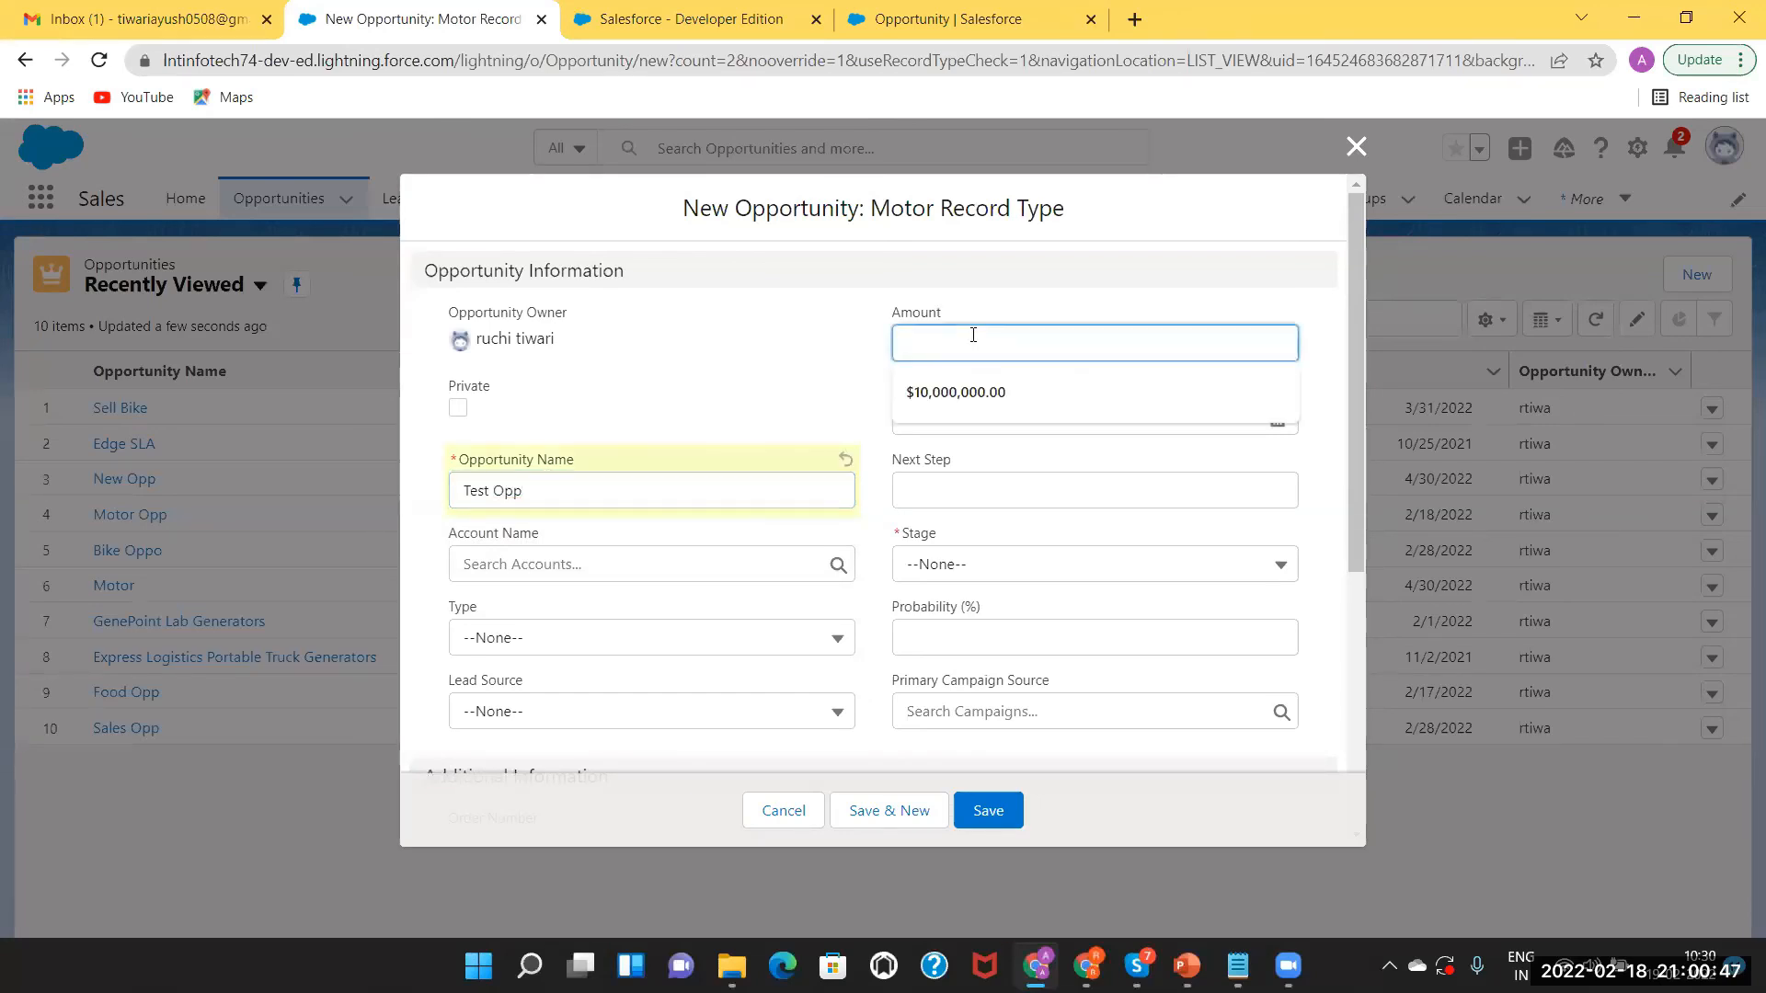
{"action": "type", "text": "350000"}
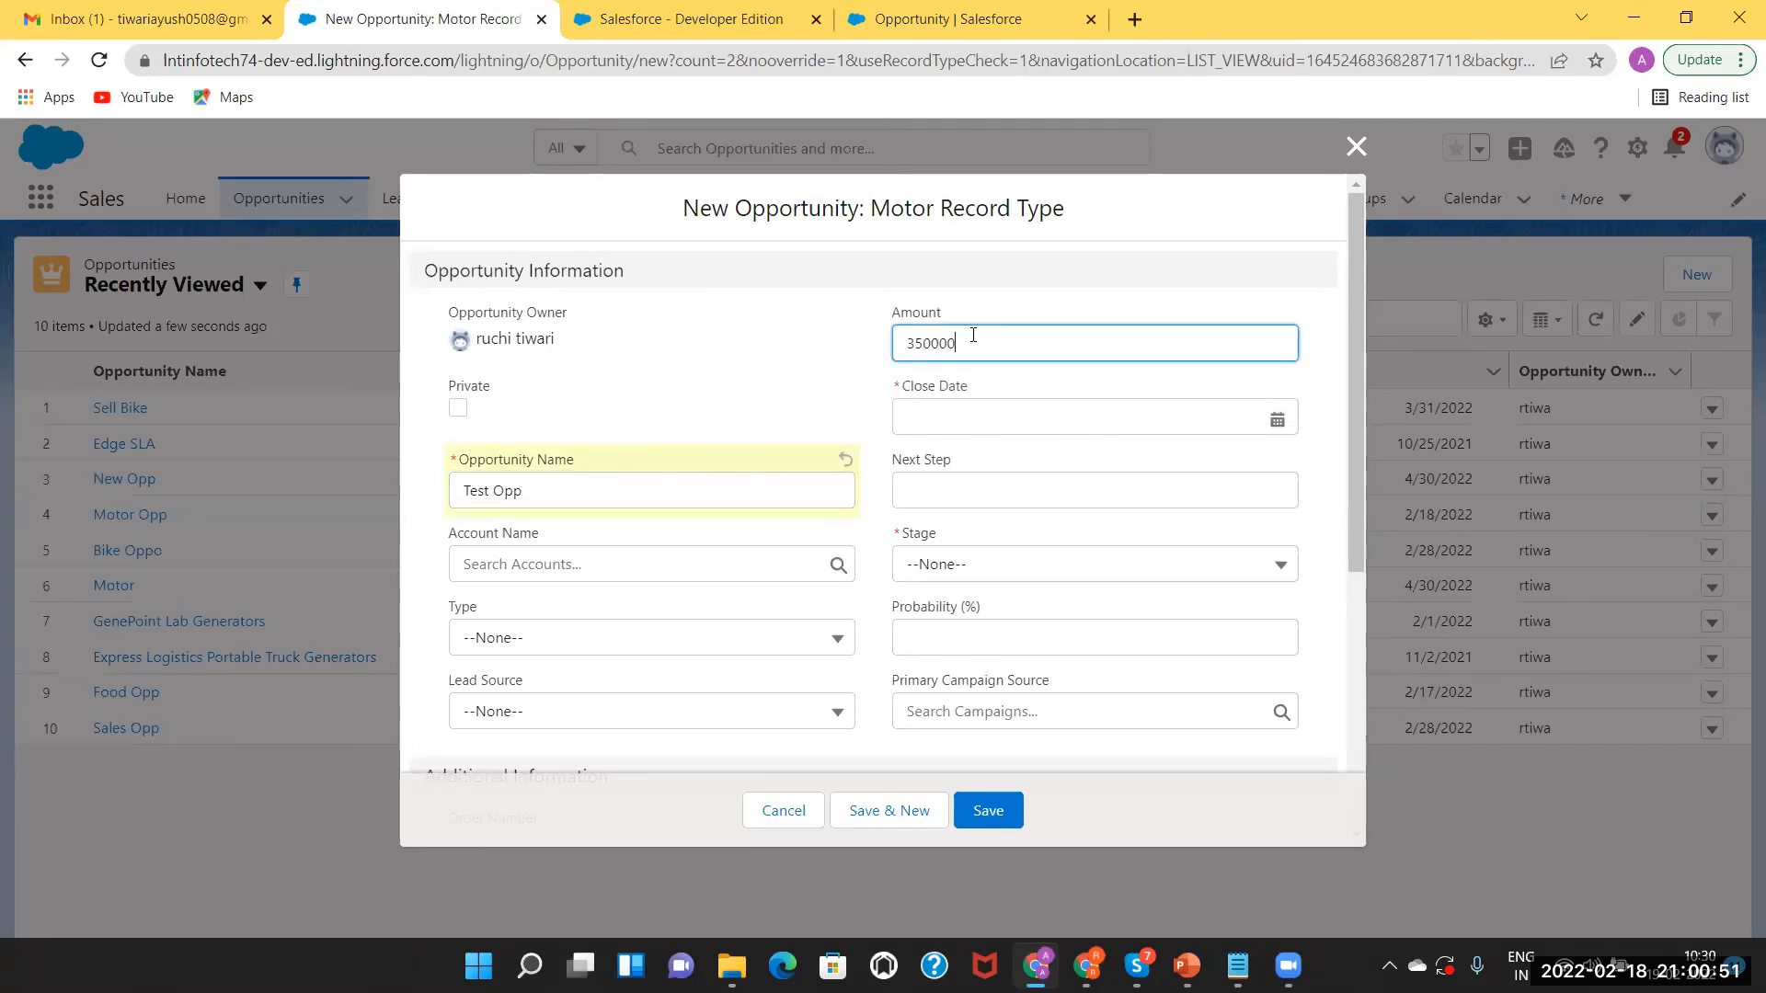
{"action": "left_click", "coordinate": [1008, 414]}
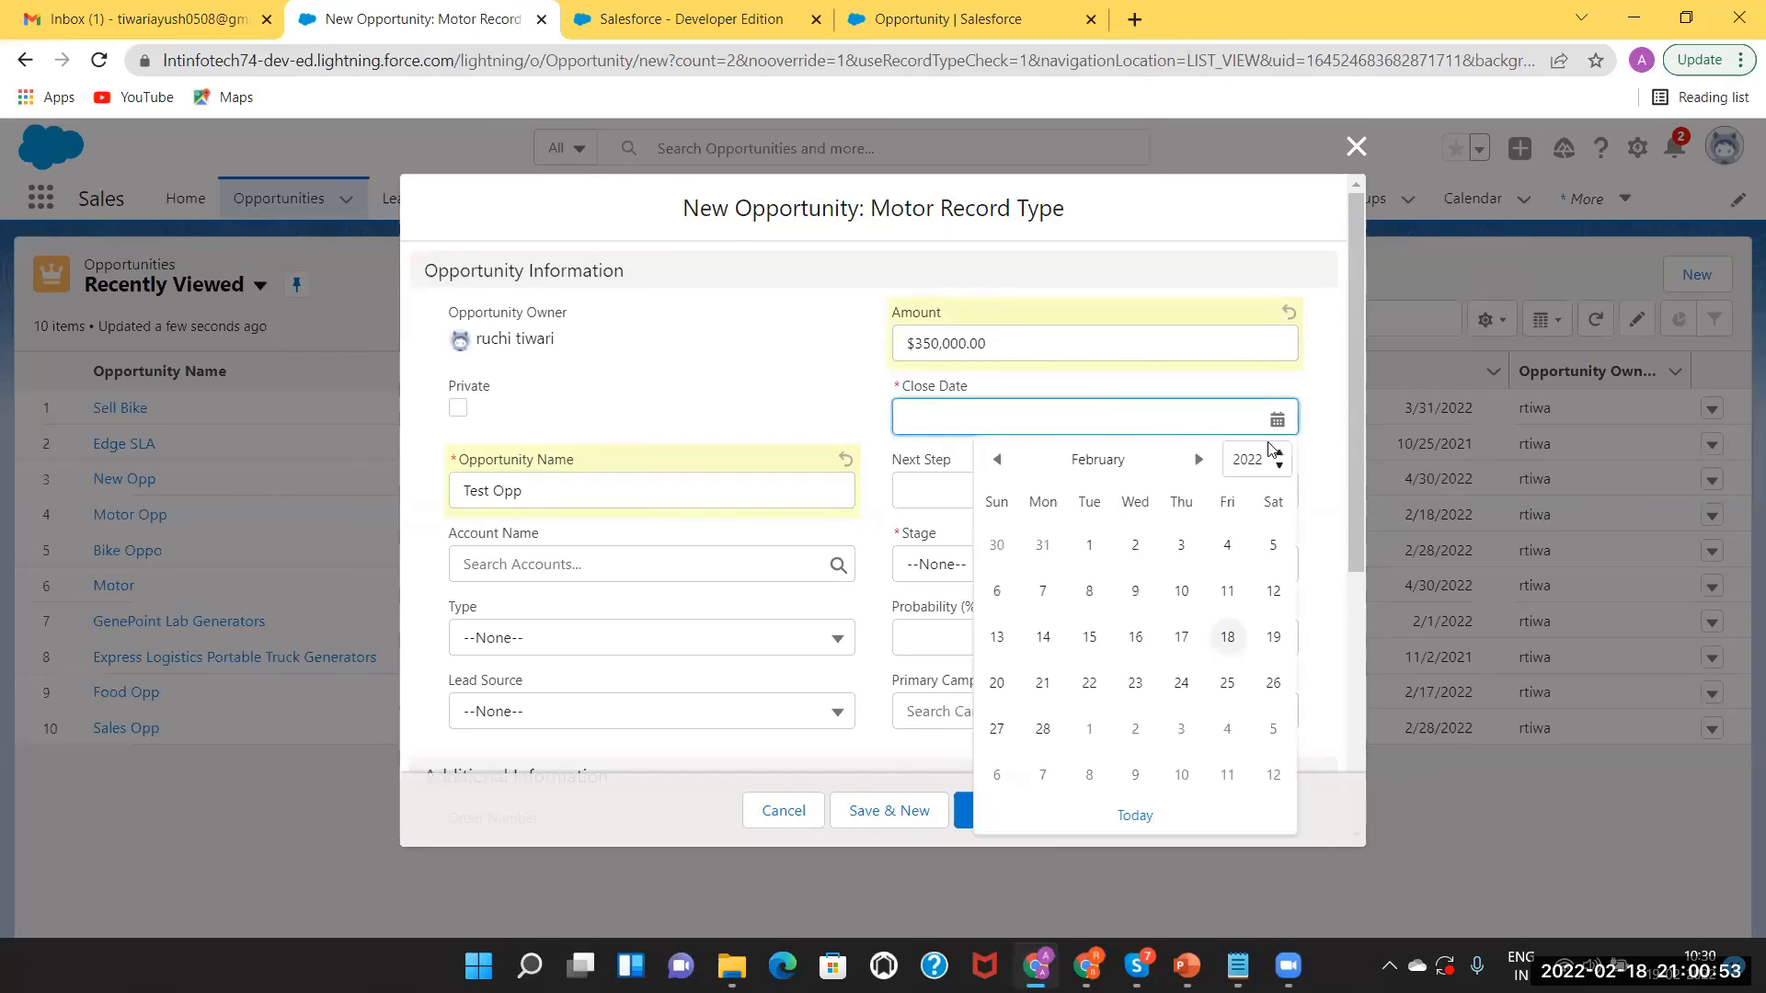
{"action": "left_click", "coordinate": [1198, 459]}
{"action": "left_click", "coordinate": [1198, 460]}
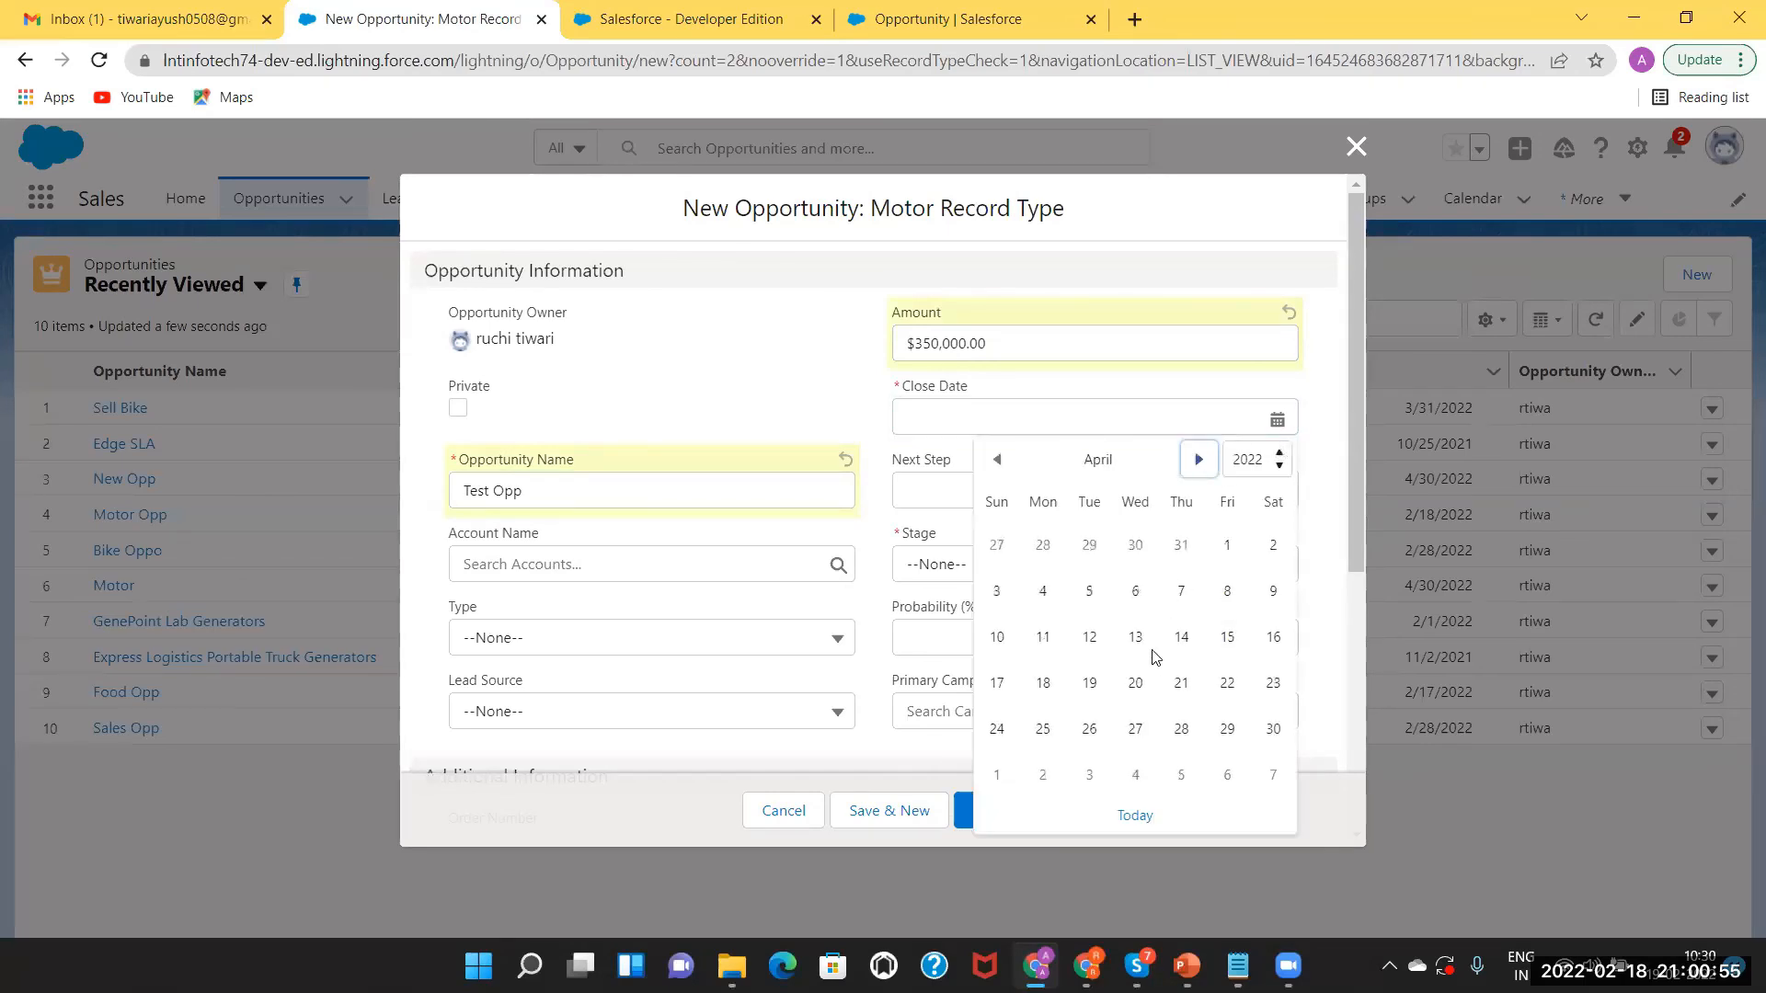
{"action": "left_click", "coordinate": [1275, 735]}
{"action": "left_click", "coordinate": [1018, 566]}
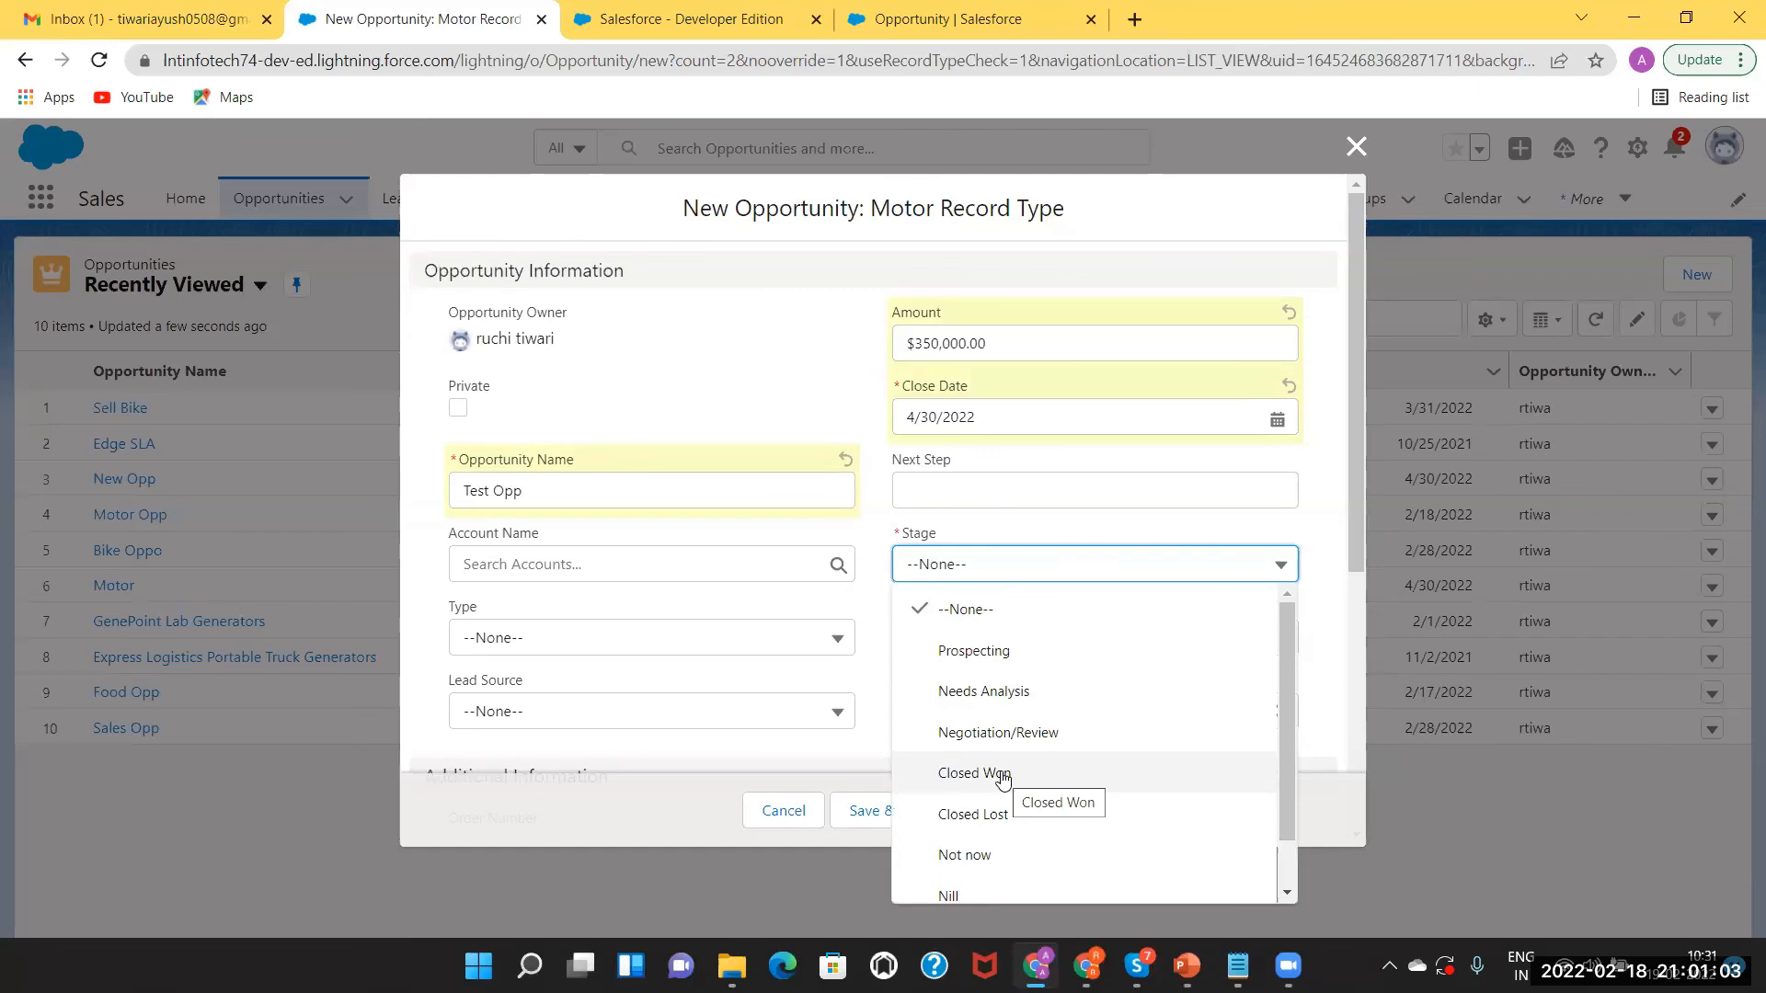
{"action": "left_click", "coordinate": [979, 651]}
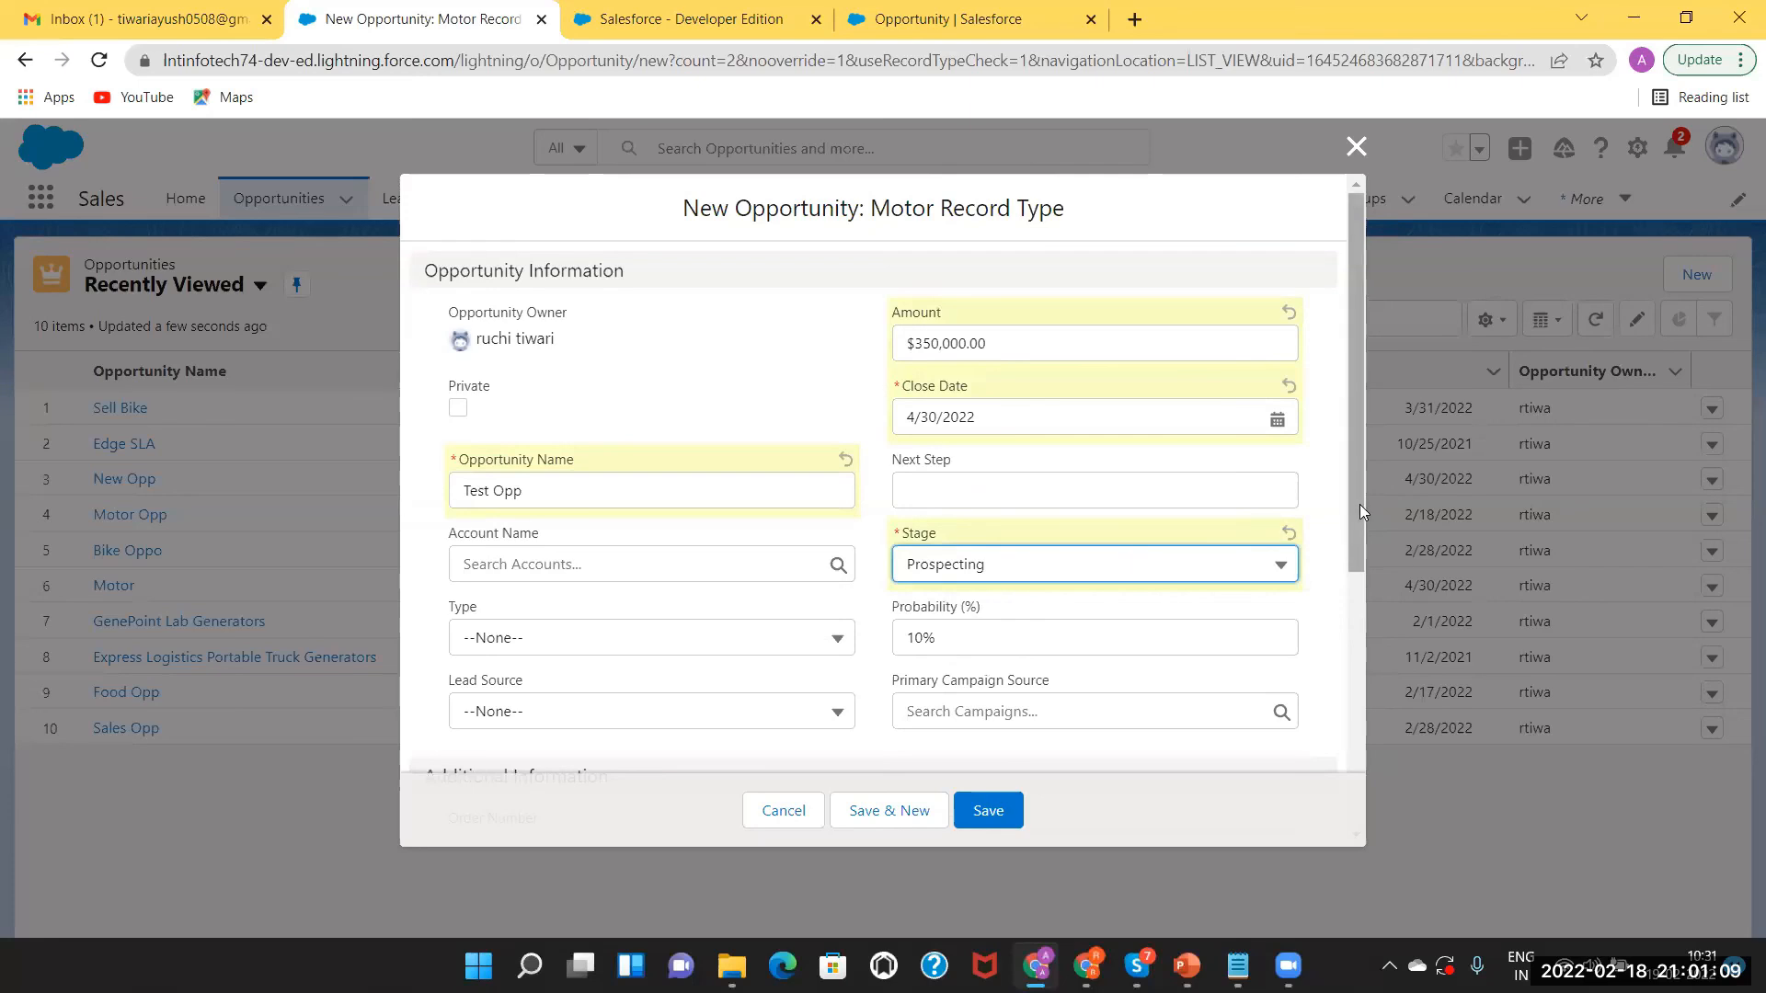
{"action": "mouse_move", "coordinate": [1359, 510]}
{"action": "left_mouse_down"}
{"action": "mouse_move", "coordinate": [1388, 787]}
{"action": "mouse_move", "coordinate": [1398, 580]}
{"action": "mouse_move", "coordinate": [1391, 761]}
{"action": "left_mouse_up"}
{"action": "left_click", "coordinate": [979, 811]}
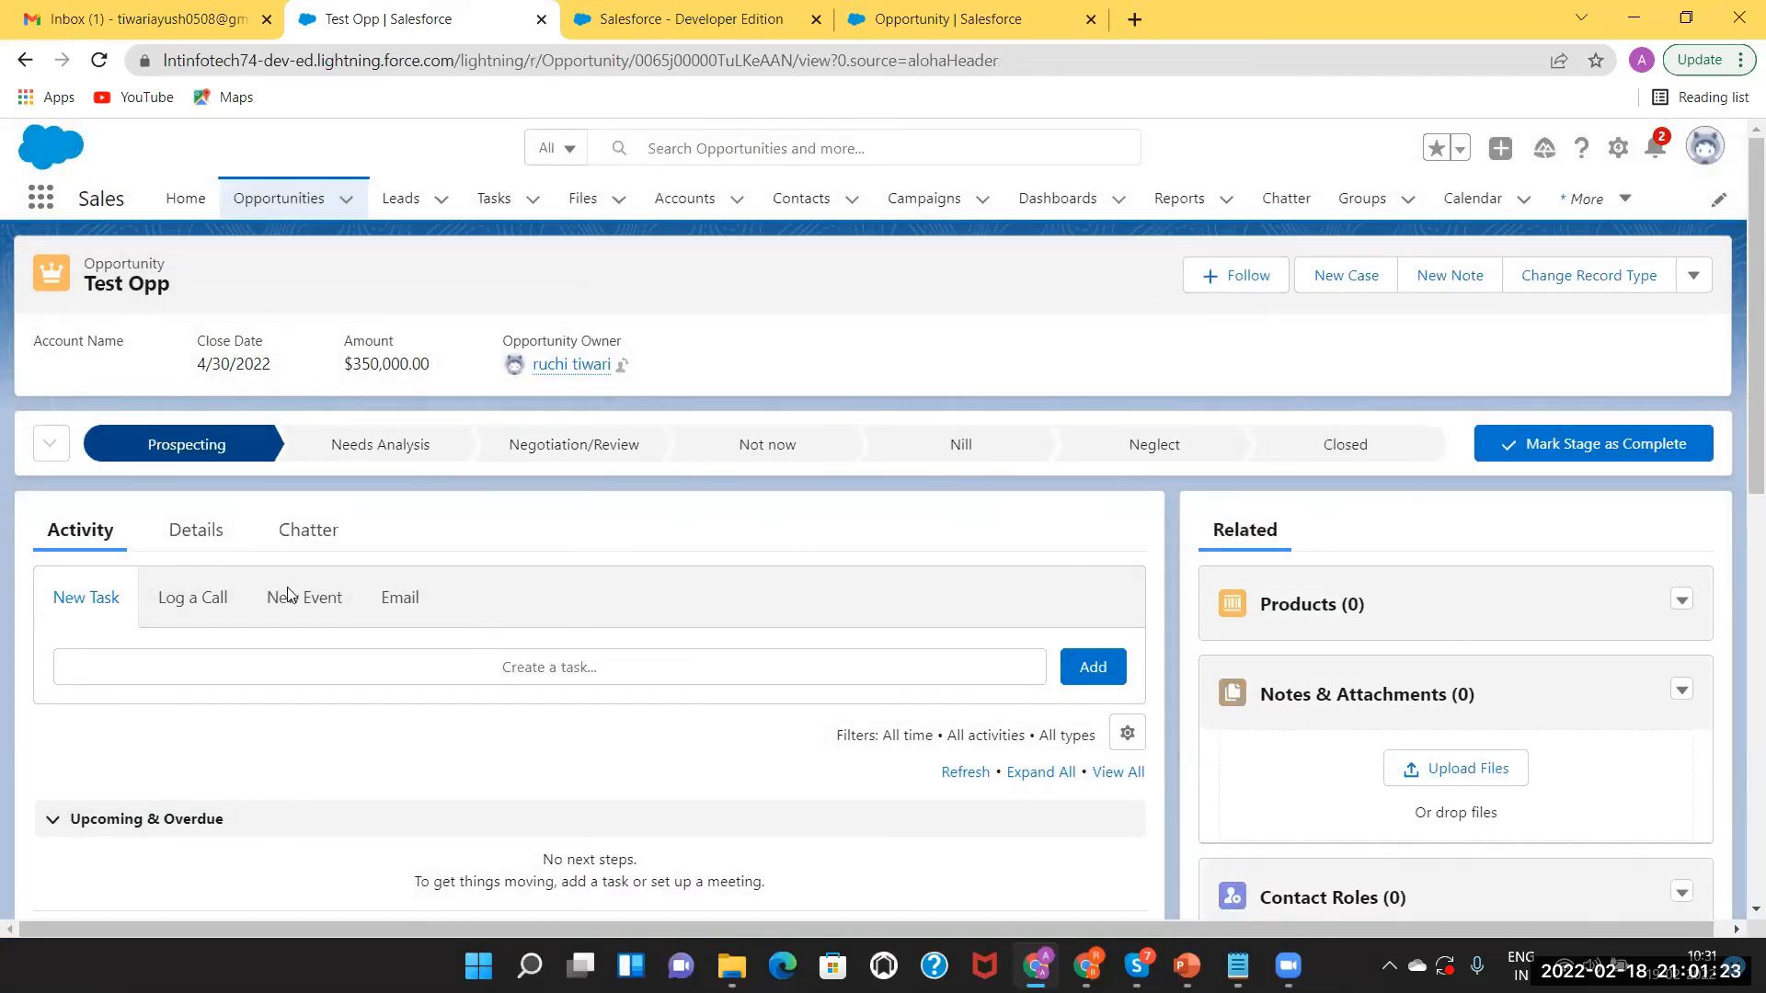
On Test Opp's Details, mark the stage complete and close it as Closed Won.
{"action": "left_click", "coordinate": [195, 532]}
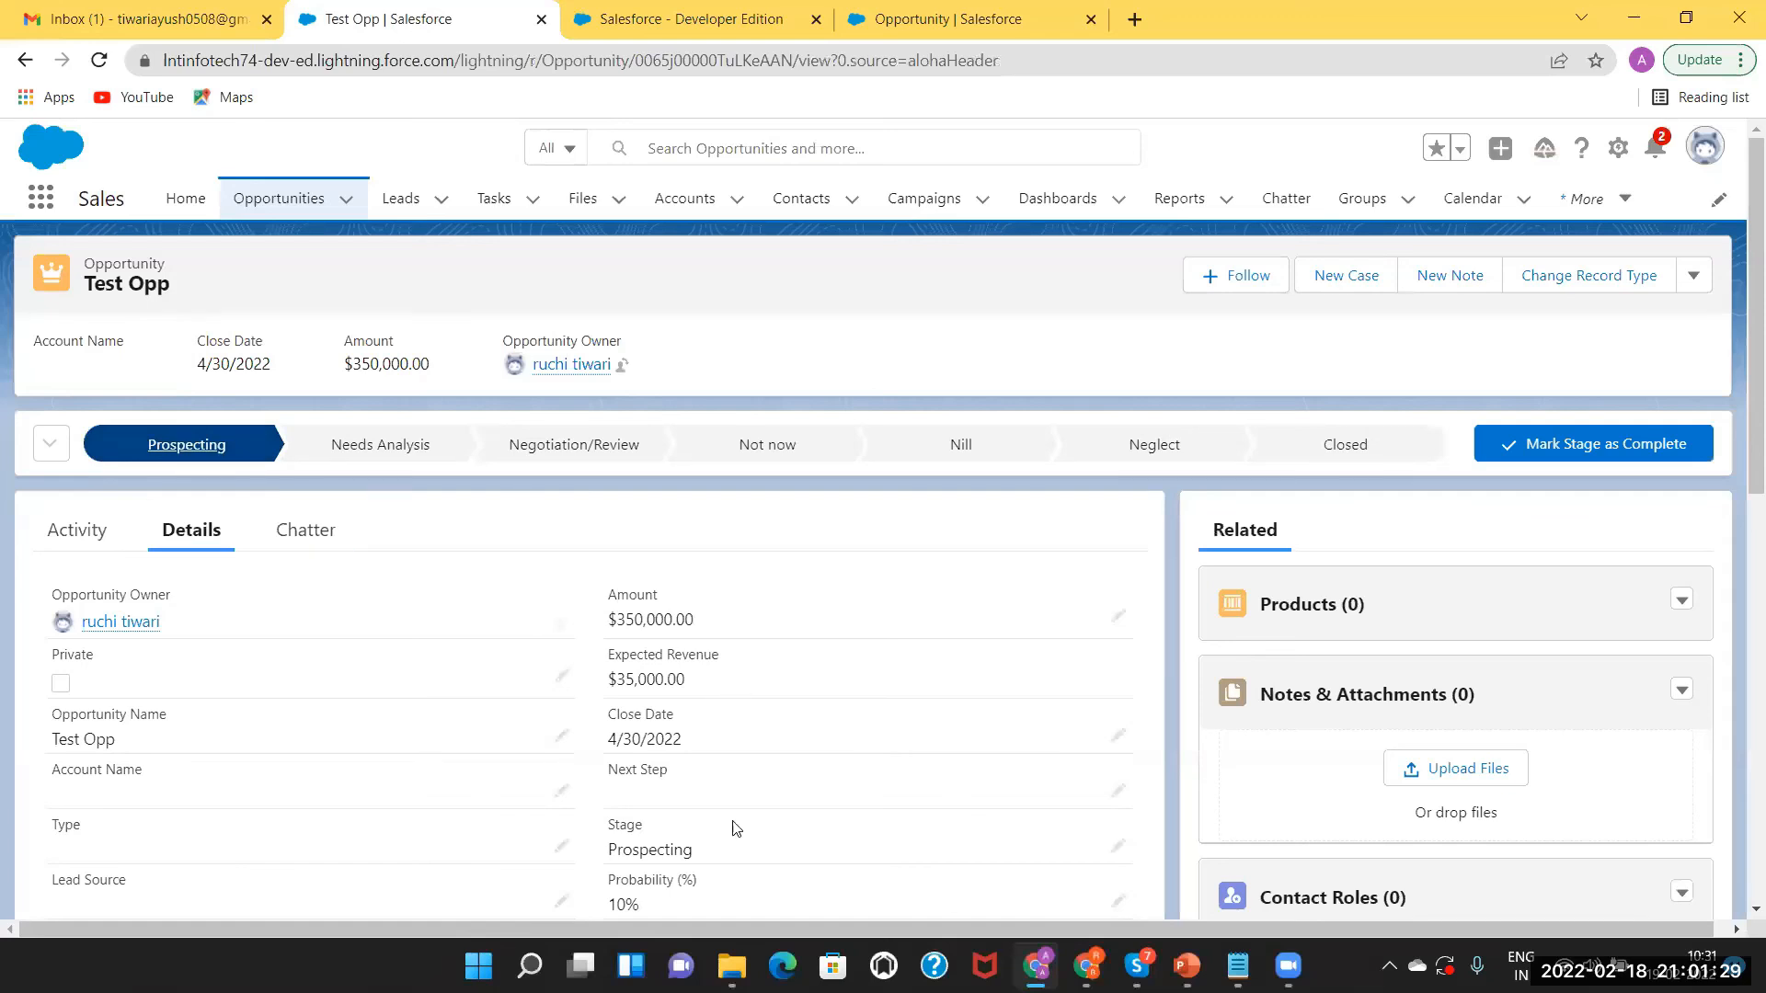
{"action": "left_click_drag", "start_coordinate": [506, 612], "coordinate": [728, 788]}
{"action": "left_click", "coordinate": [728, 788]}
{"action": "left_click", "coordinate": [1626, 445]}
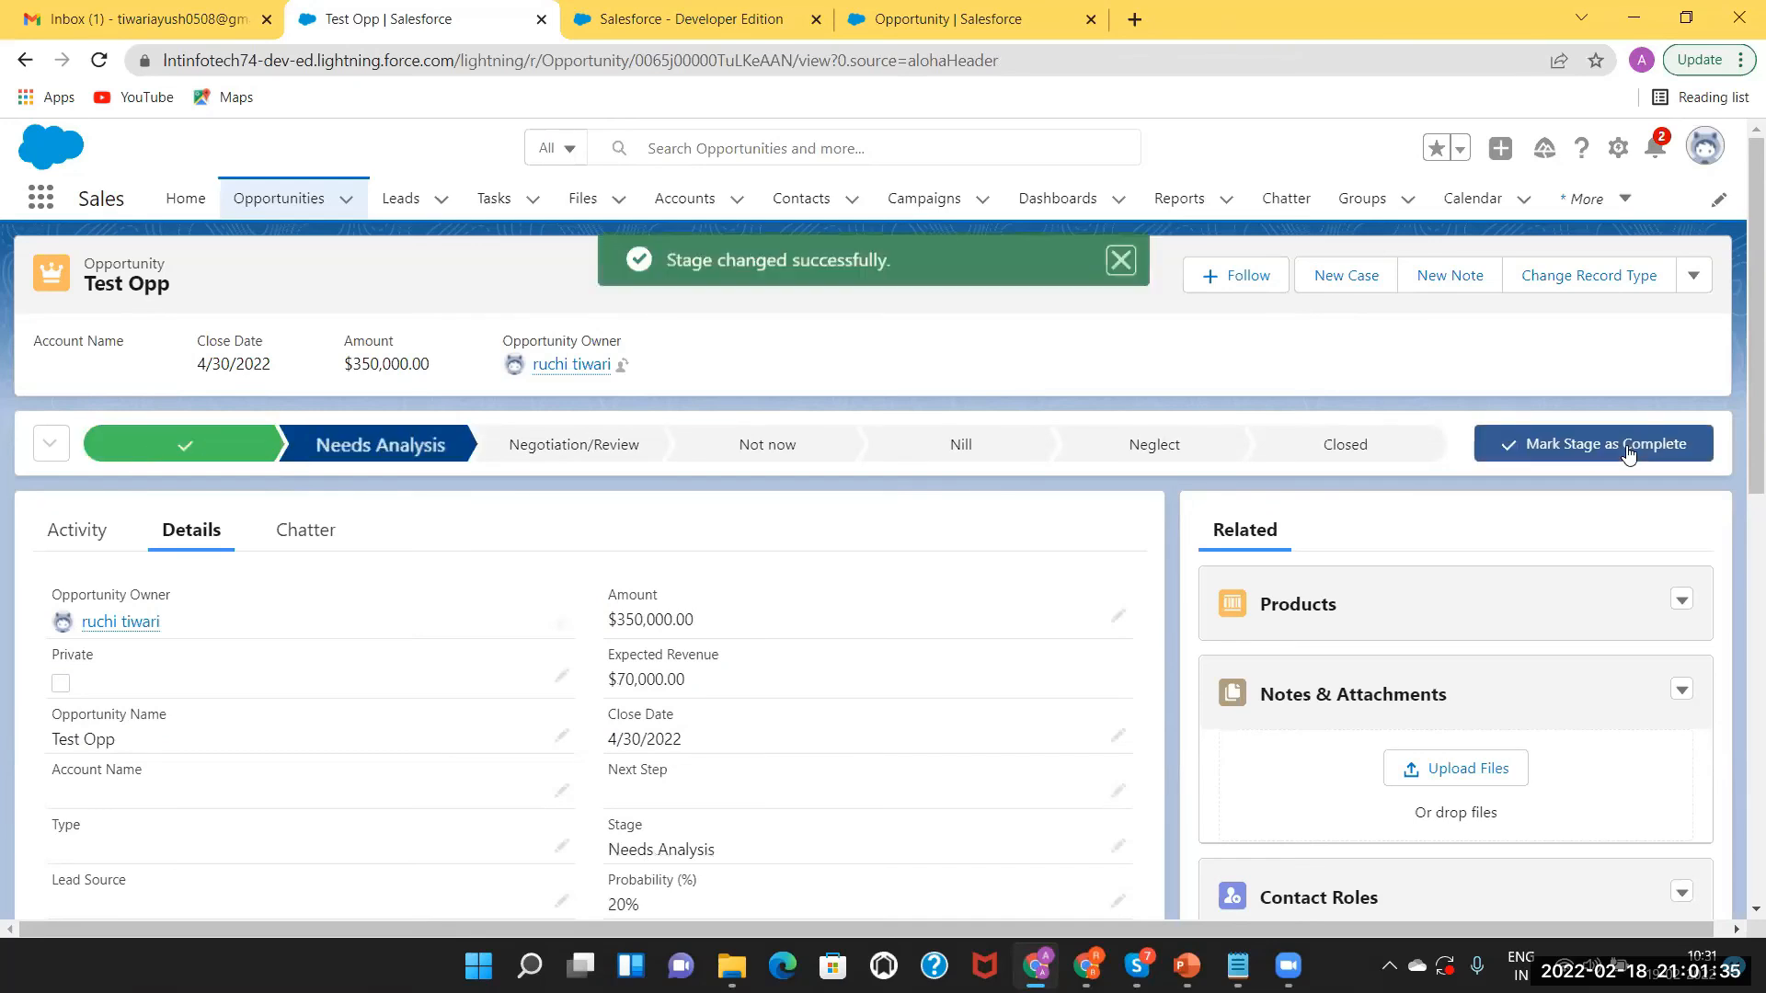
{"action": "left_click", "coordinate": [1373, 444]}
{"action": "left_click", "coordinate": [1516, 445]}
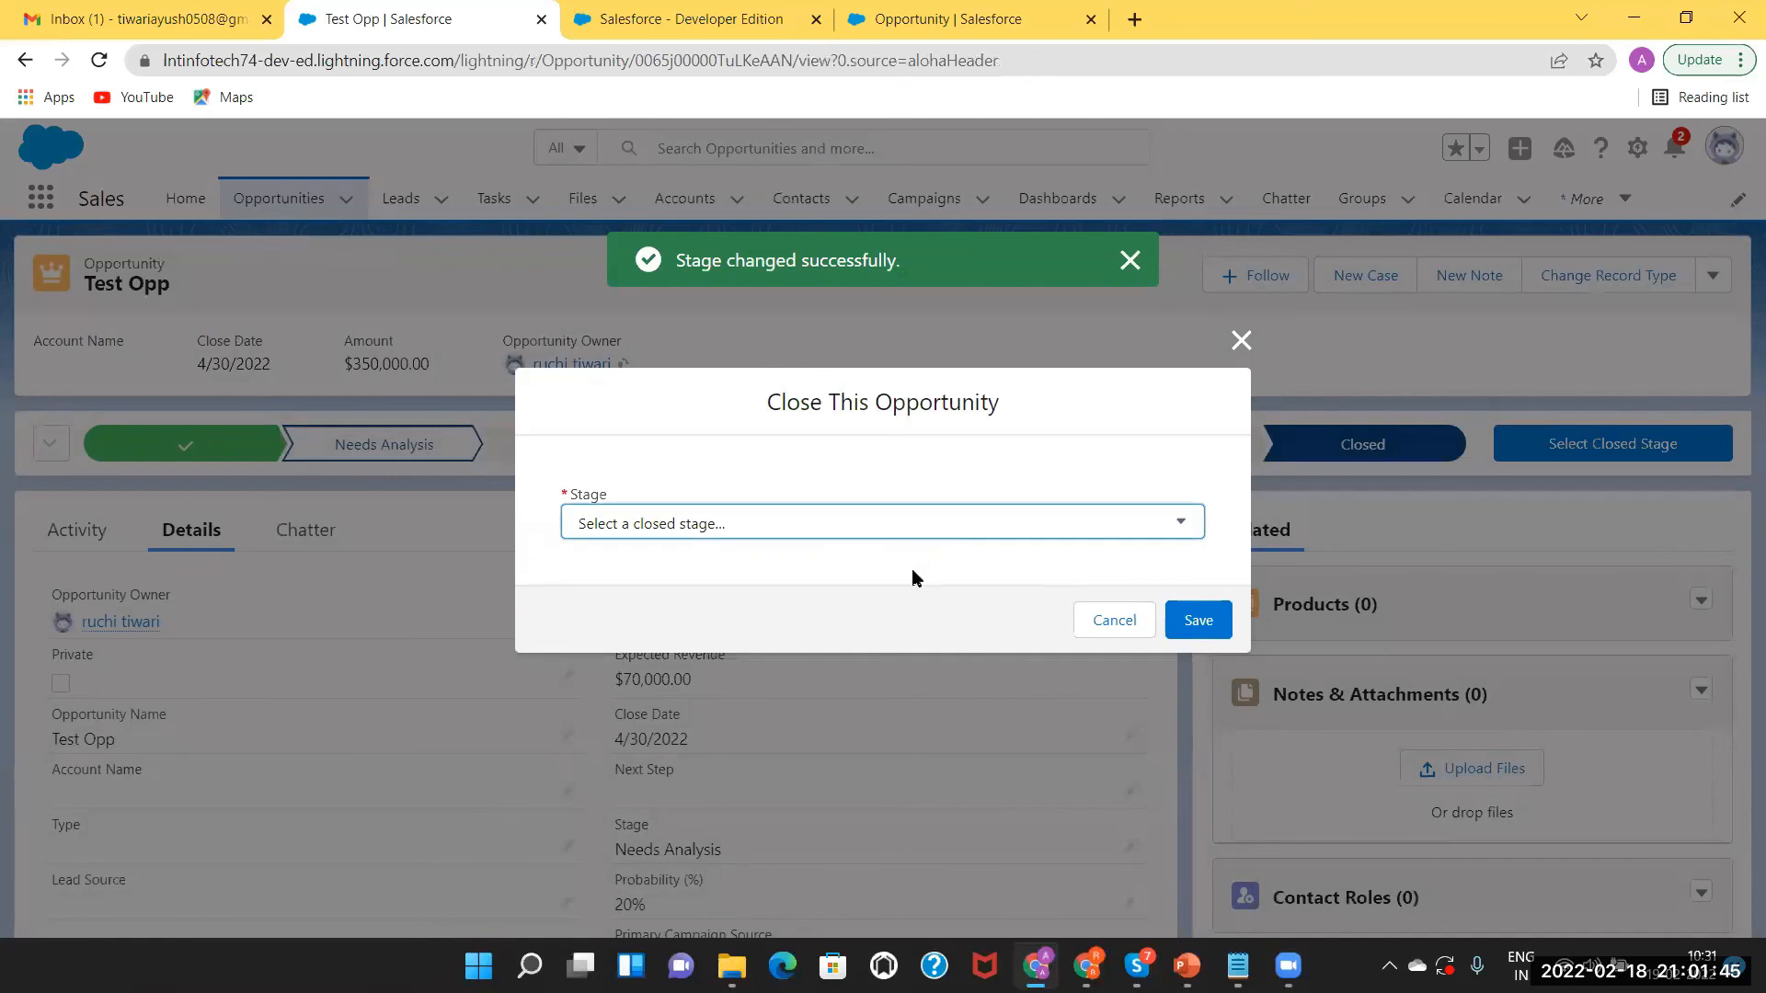
{"action": "left_click", "coordinate": [1181, 615]}
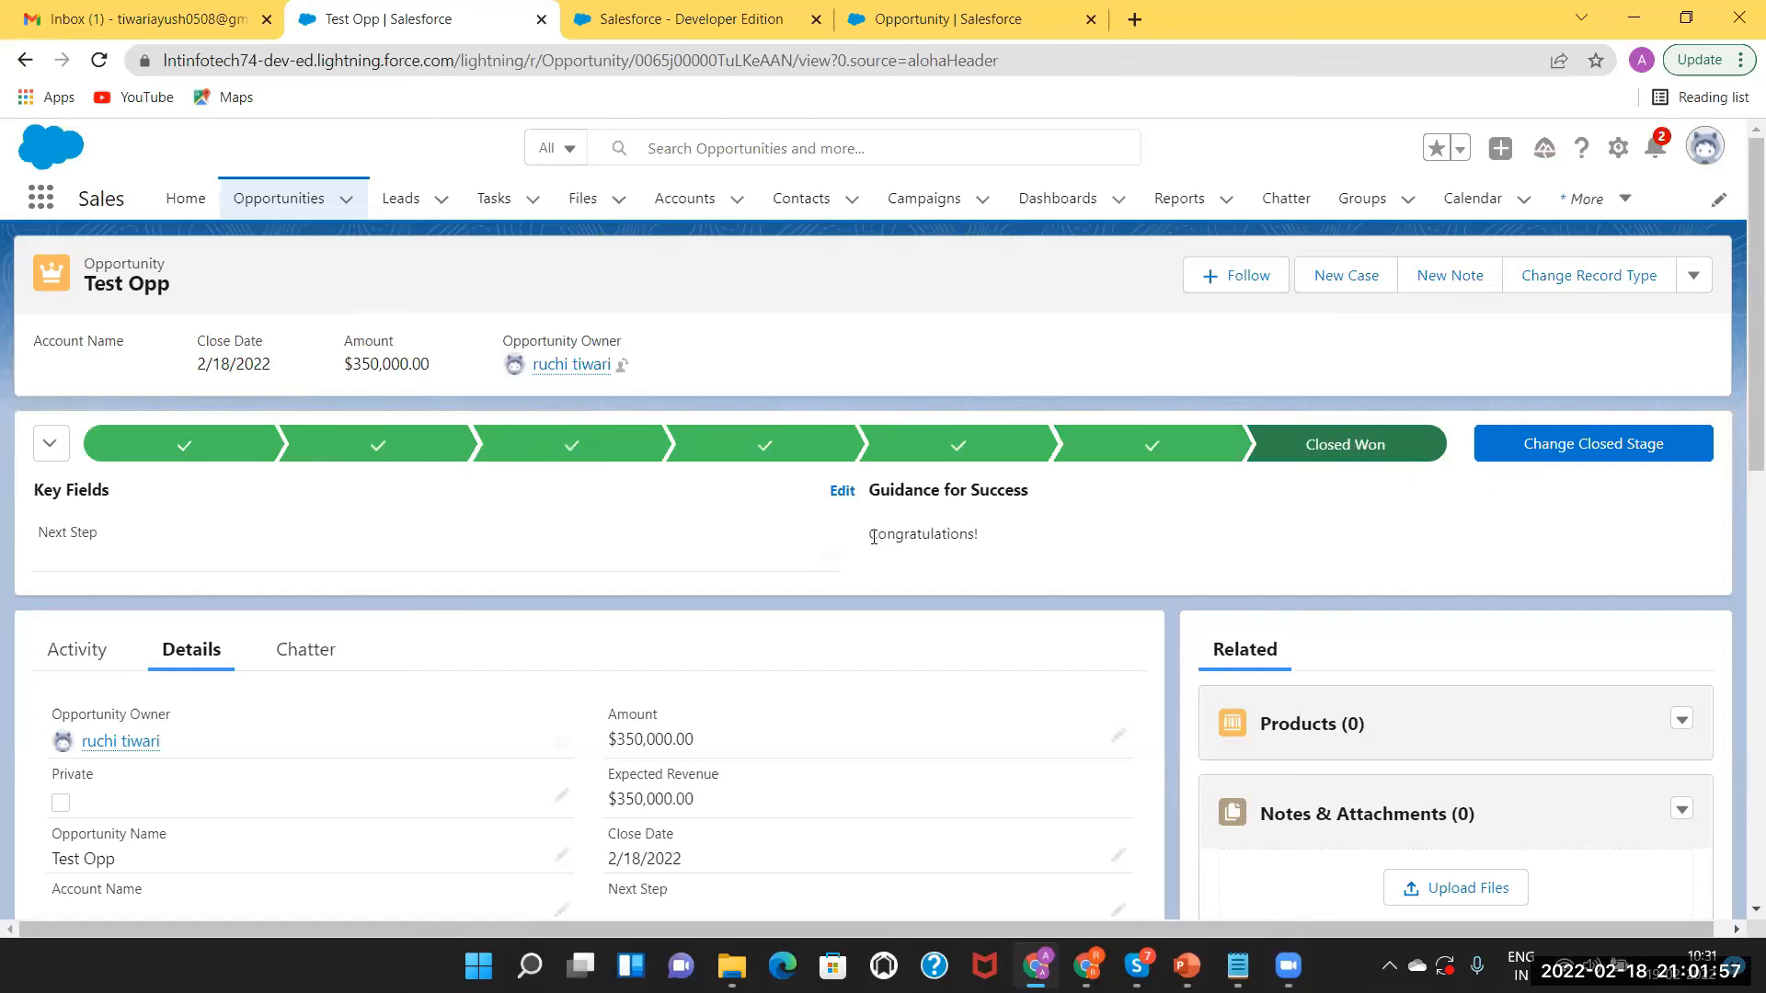
Review Test Opp's Congratulations! guidance and Stage History, then switch to the PowerPoint presentation.
{"action": "double_click", "coordinate": [993, 532]}
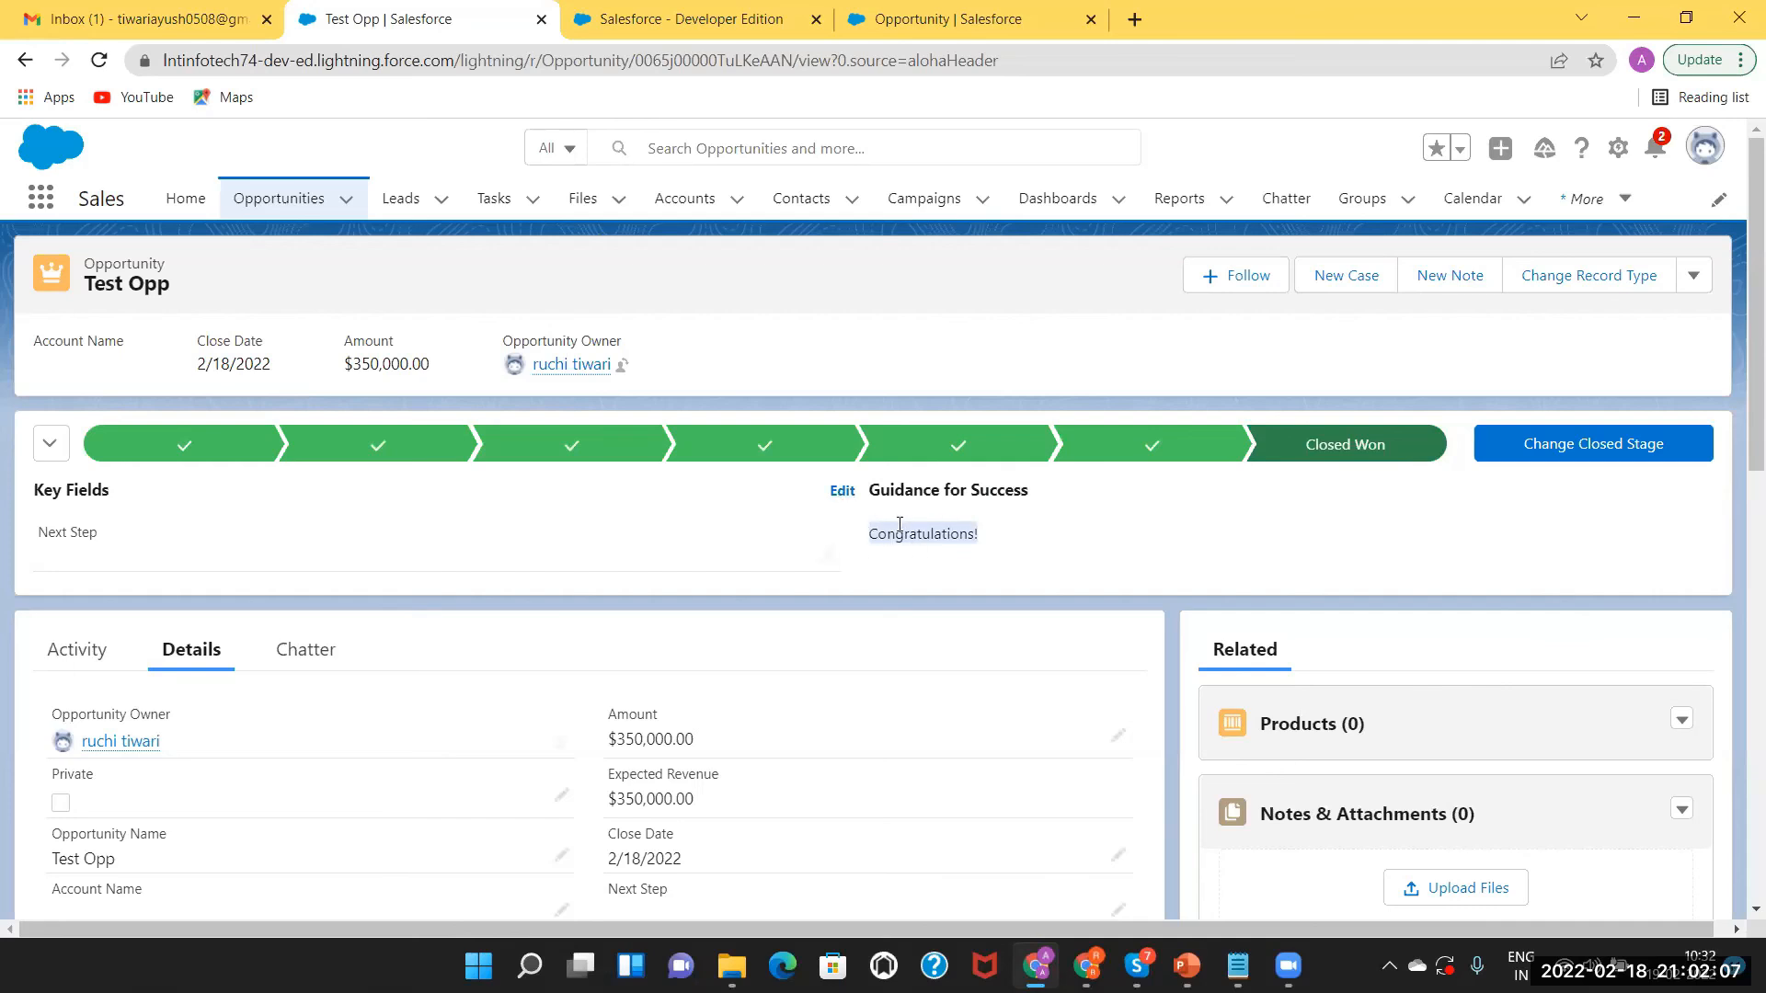
{"action": "left_click", "coordinate": [1006, 528]}
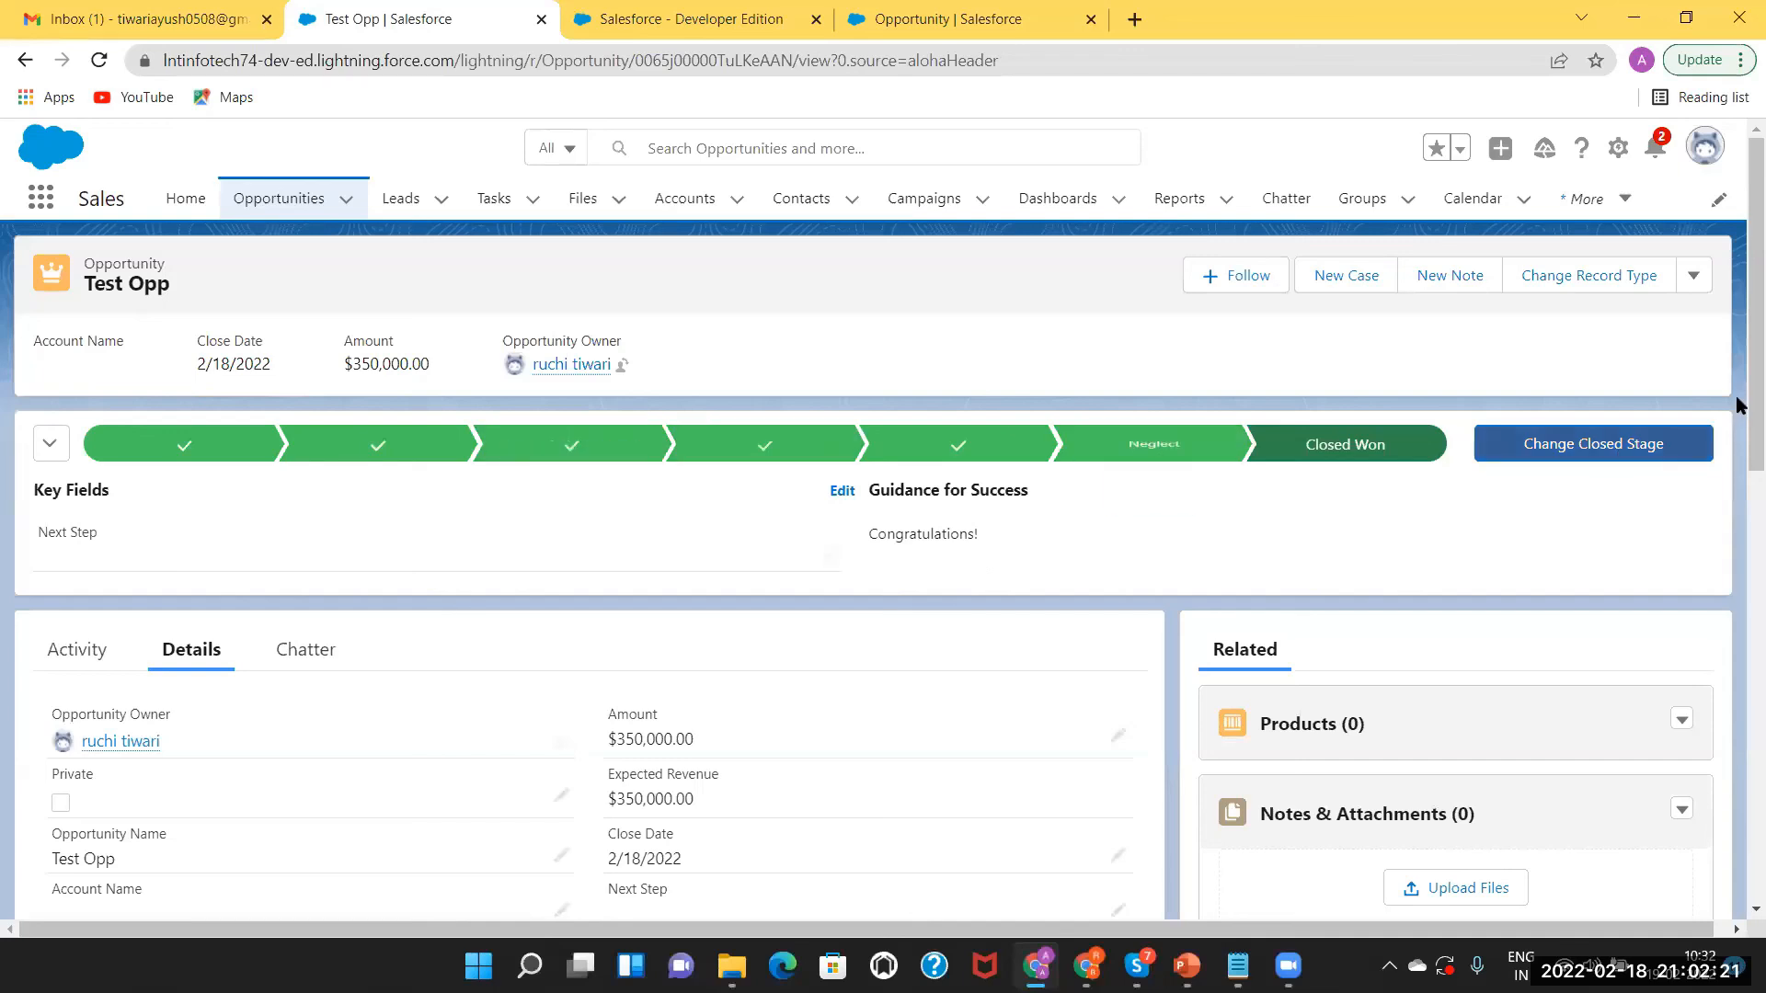
{"action": "scroll", "coordinate": [1738, 552], "scroll_direction": "down", "scroll_amount": 2}
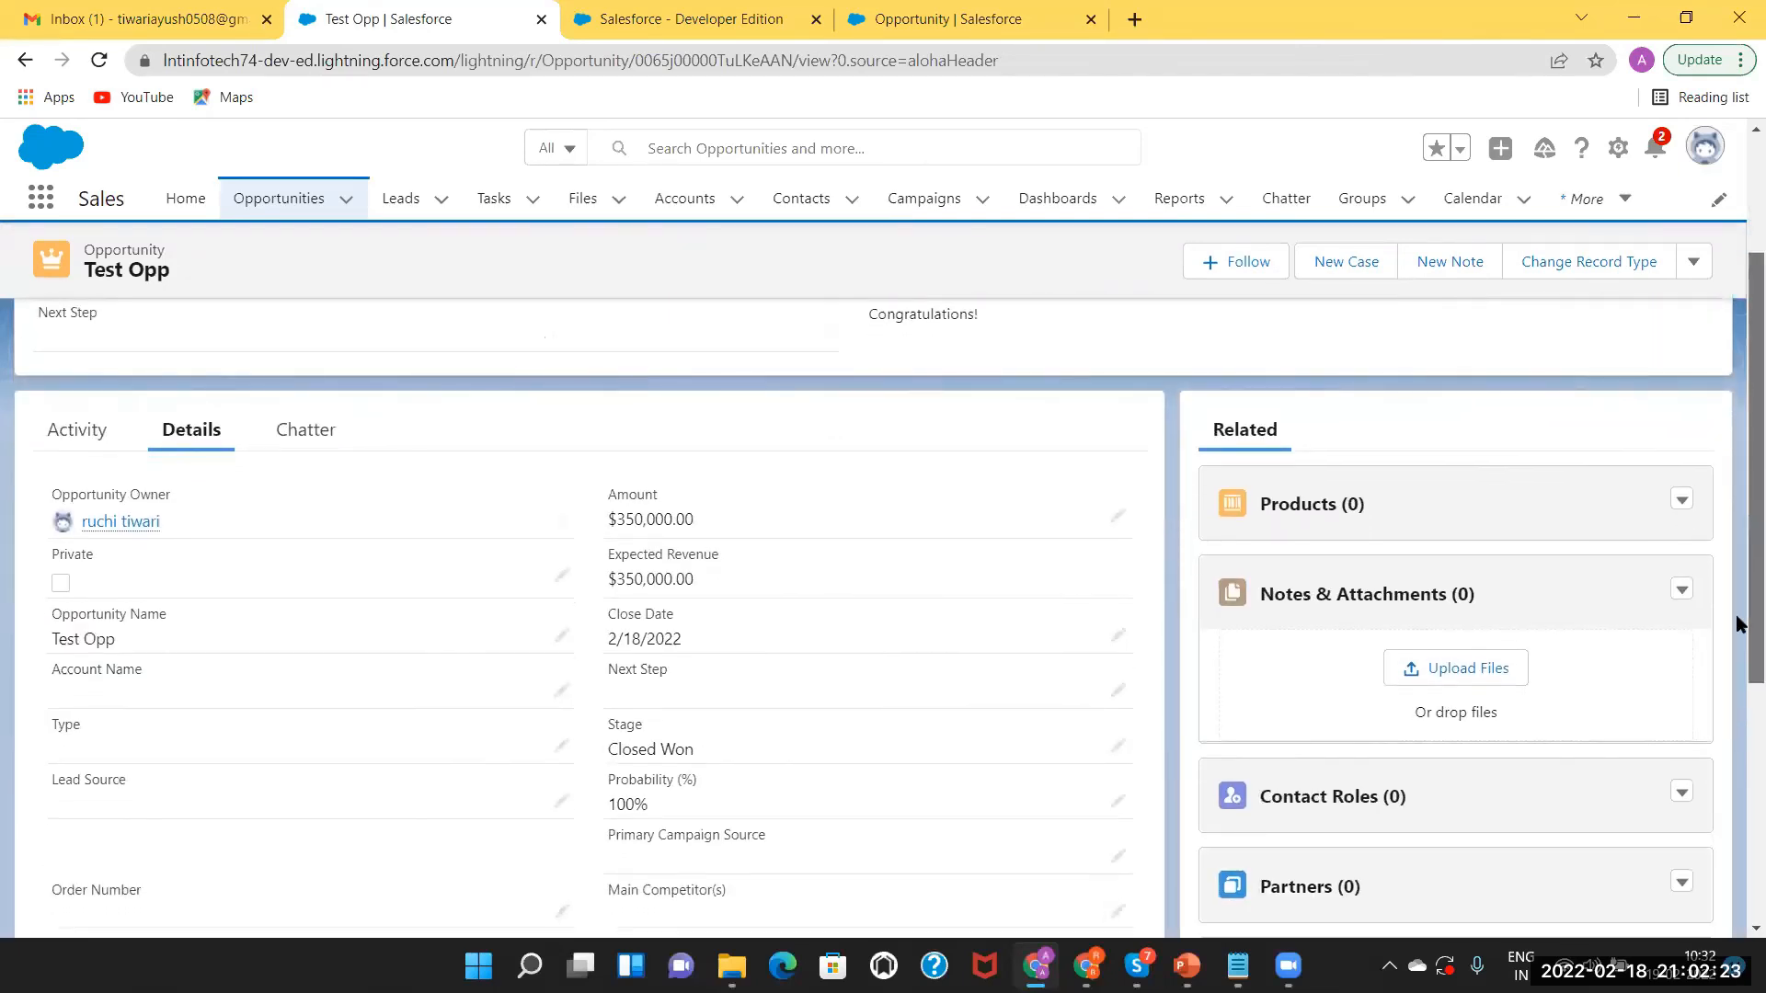
{"action": "scroll", "coordinate": [1736, 624], "scroll_direction": "down", "scroll_amount": 3}
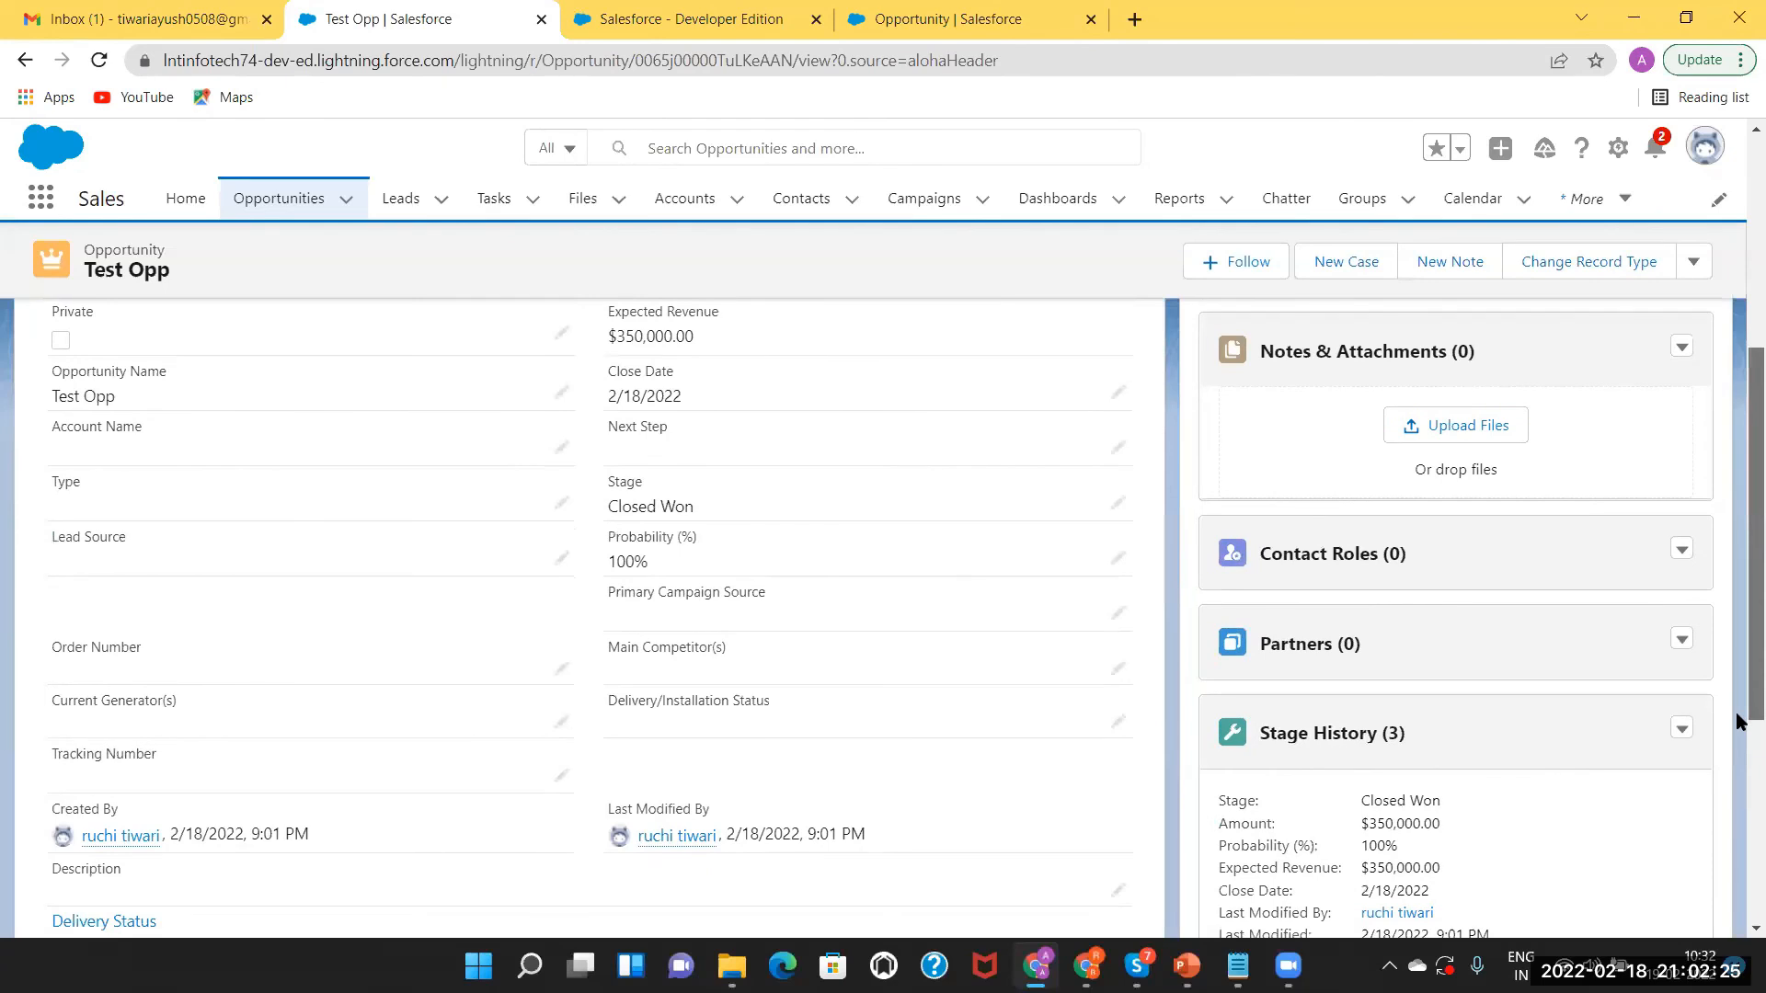
{"action": "scroll", "coordinate": [1735, 550], "scroll_direction": "down", "scroll_amount": 2}
{"action": "scroll", "coordinate": [1122, 453], "scroll_direction": "up", "scroll_amount": 7}
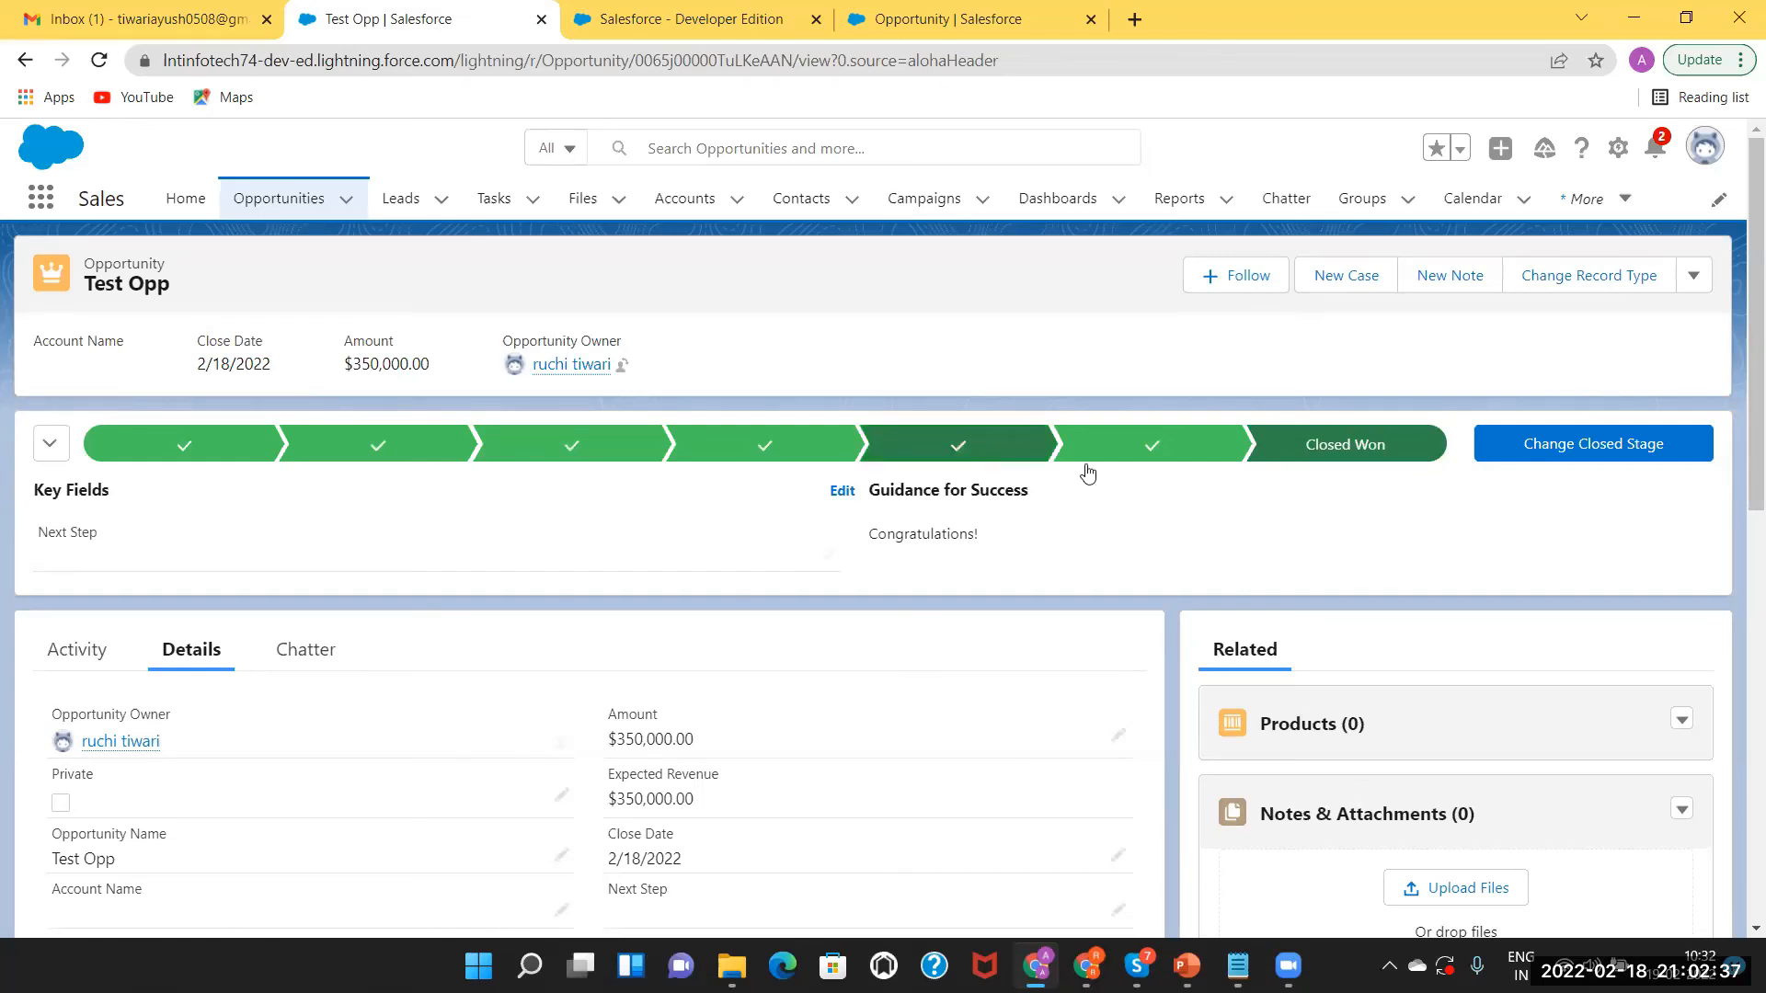
{"action": "left_click_drag", "start_coordinate": [1741, 440], "coordinate": [1741, 800]}
{"action": "scroll", "coordinate": [1738, 669], "scroll_direction": "down", "scroll_amount": 3}
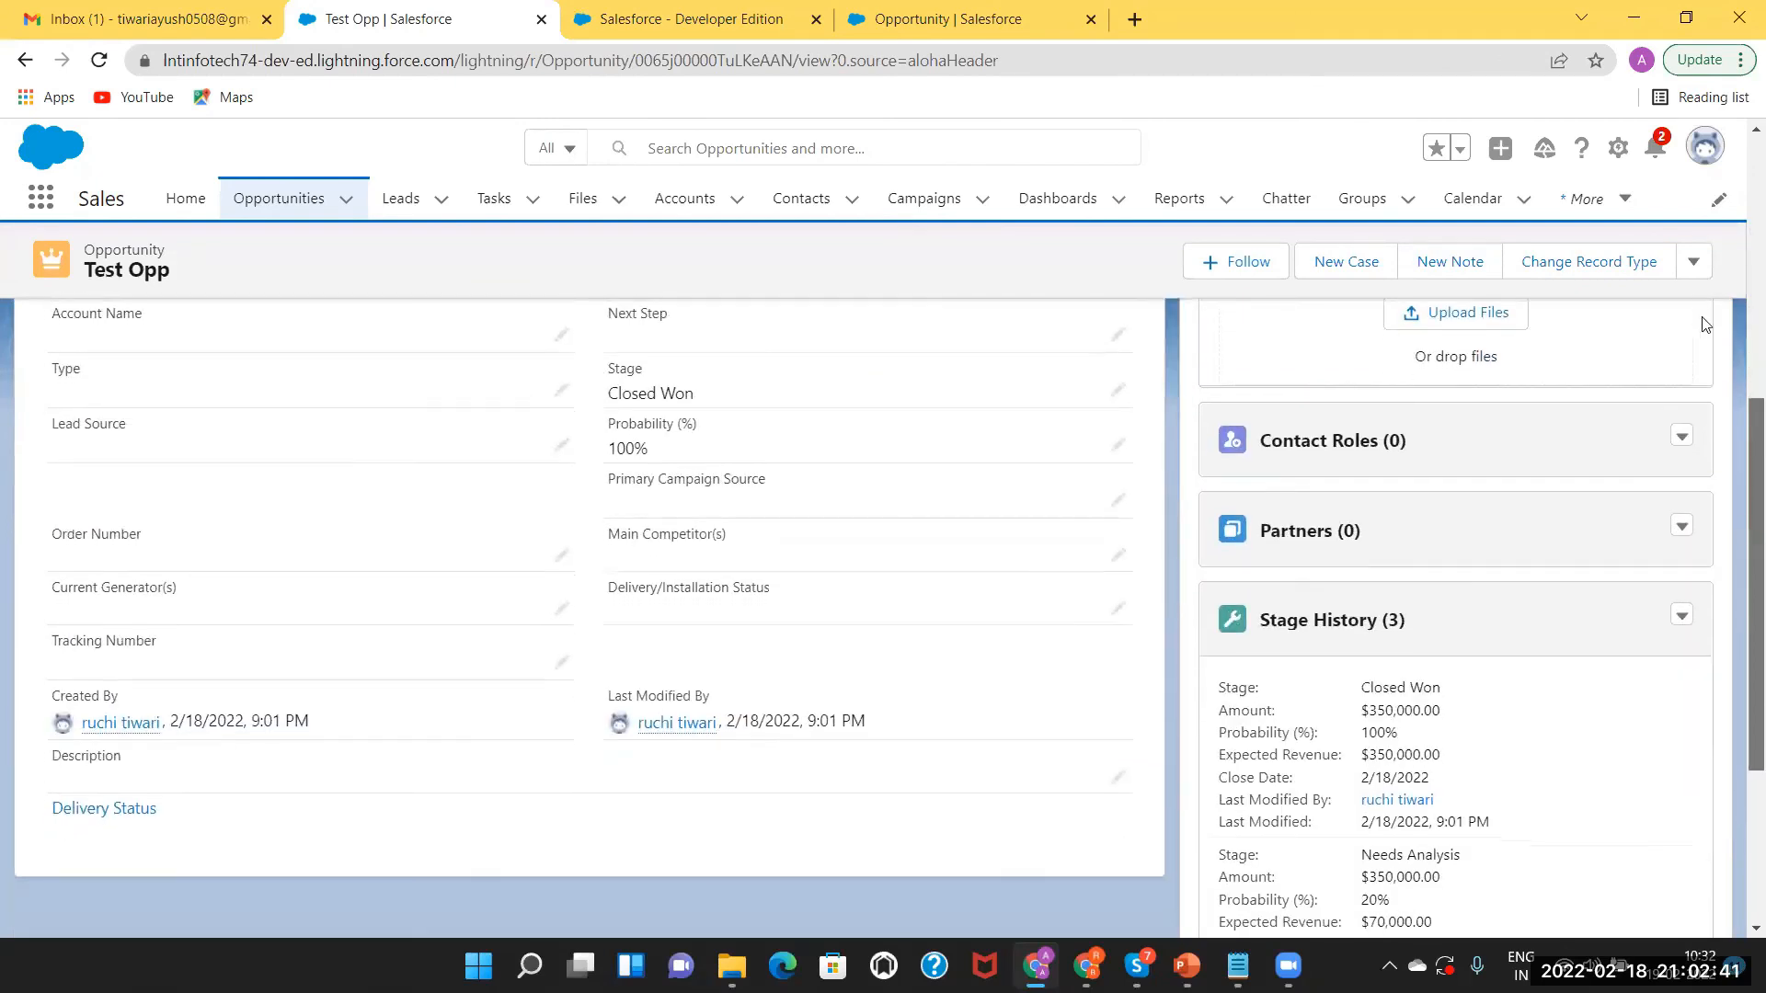
{"action": "scroll", "coordinate": [882, 616], "scroll_direction": "up", "scroll_amount": 10}
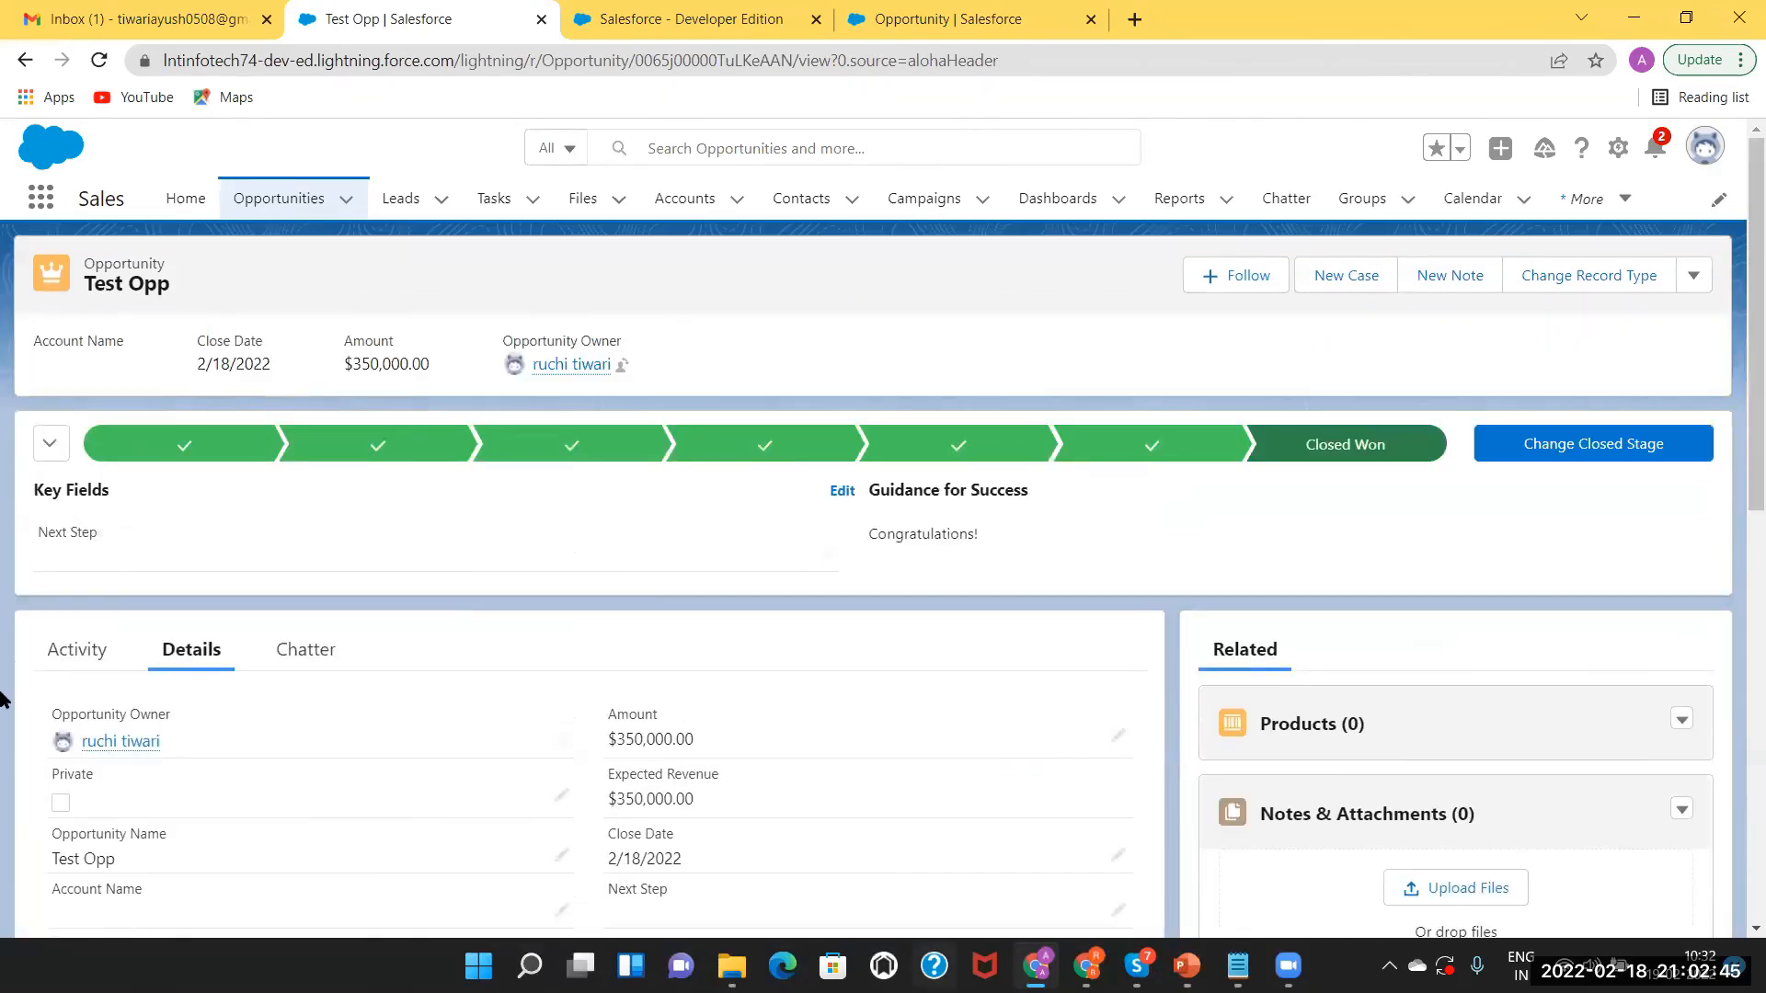
{"action": "key", "text": "alt+Tab"}
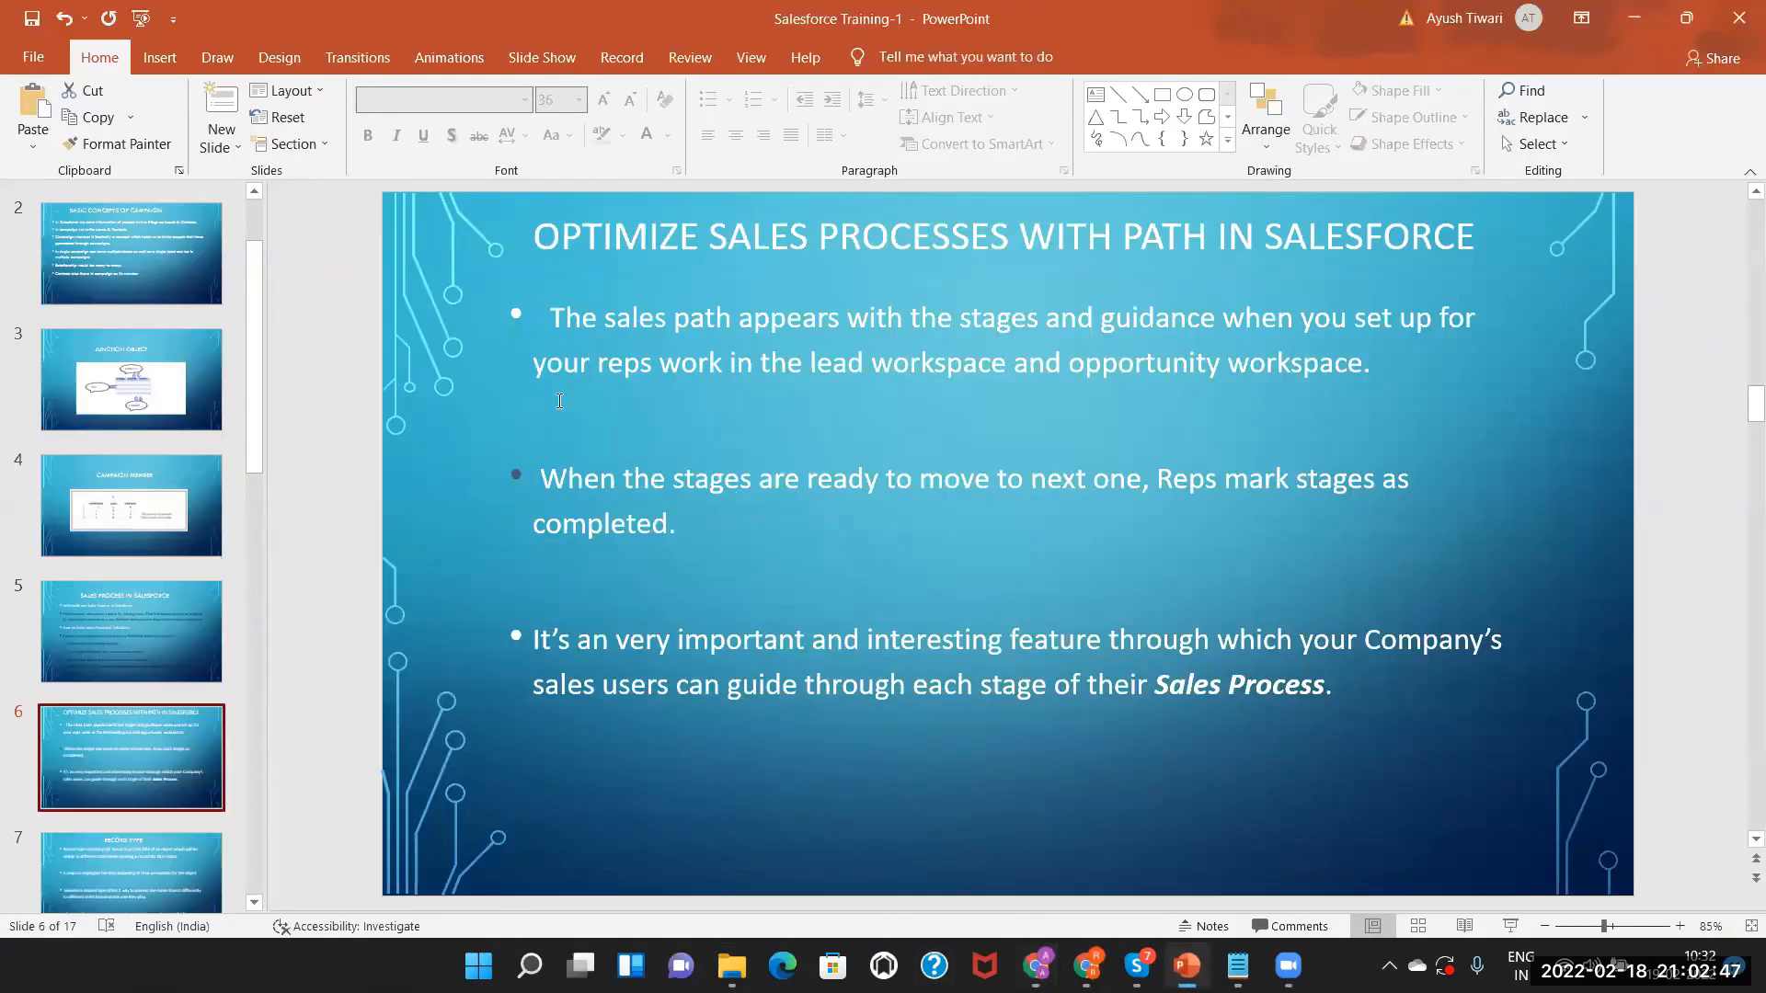
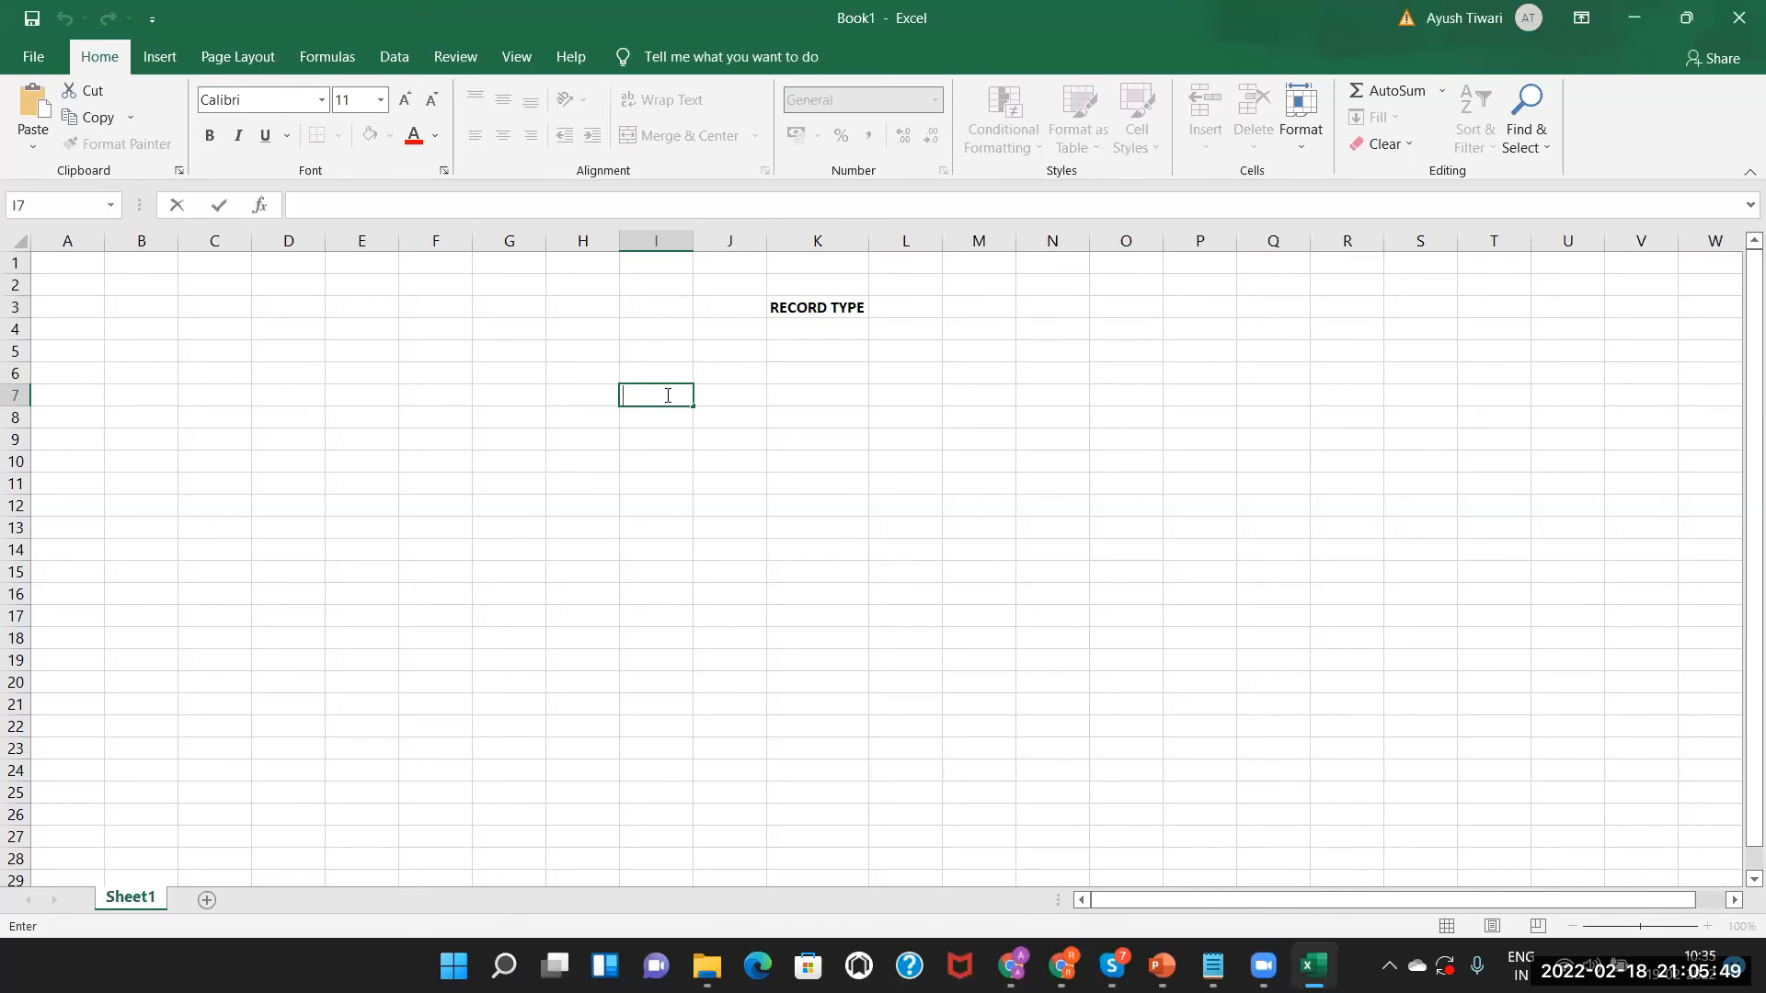
Enter Sales Manager in I7 and Marketing Manager in M7, autofitting both columns.
{"action": "key", "text": "BackSpace"}
{"action": "type", "text": "les Manager"}
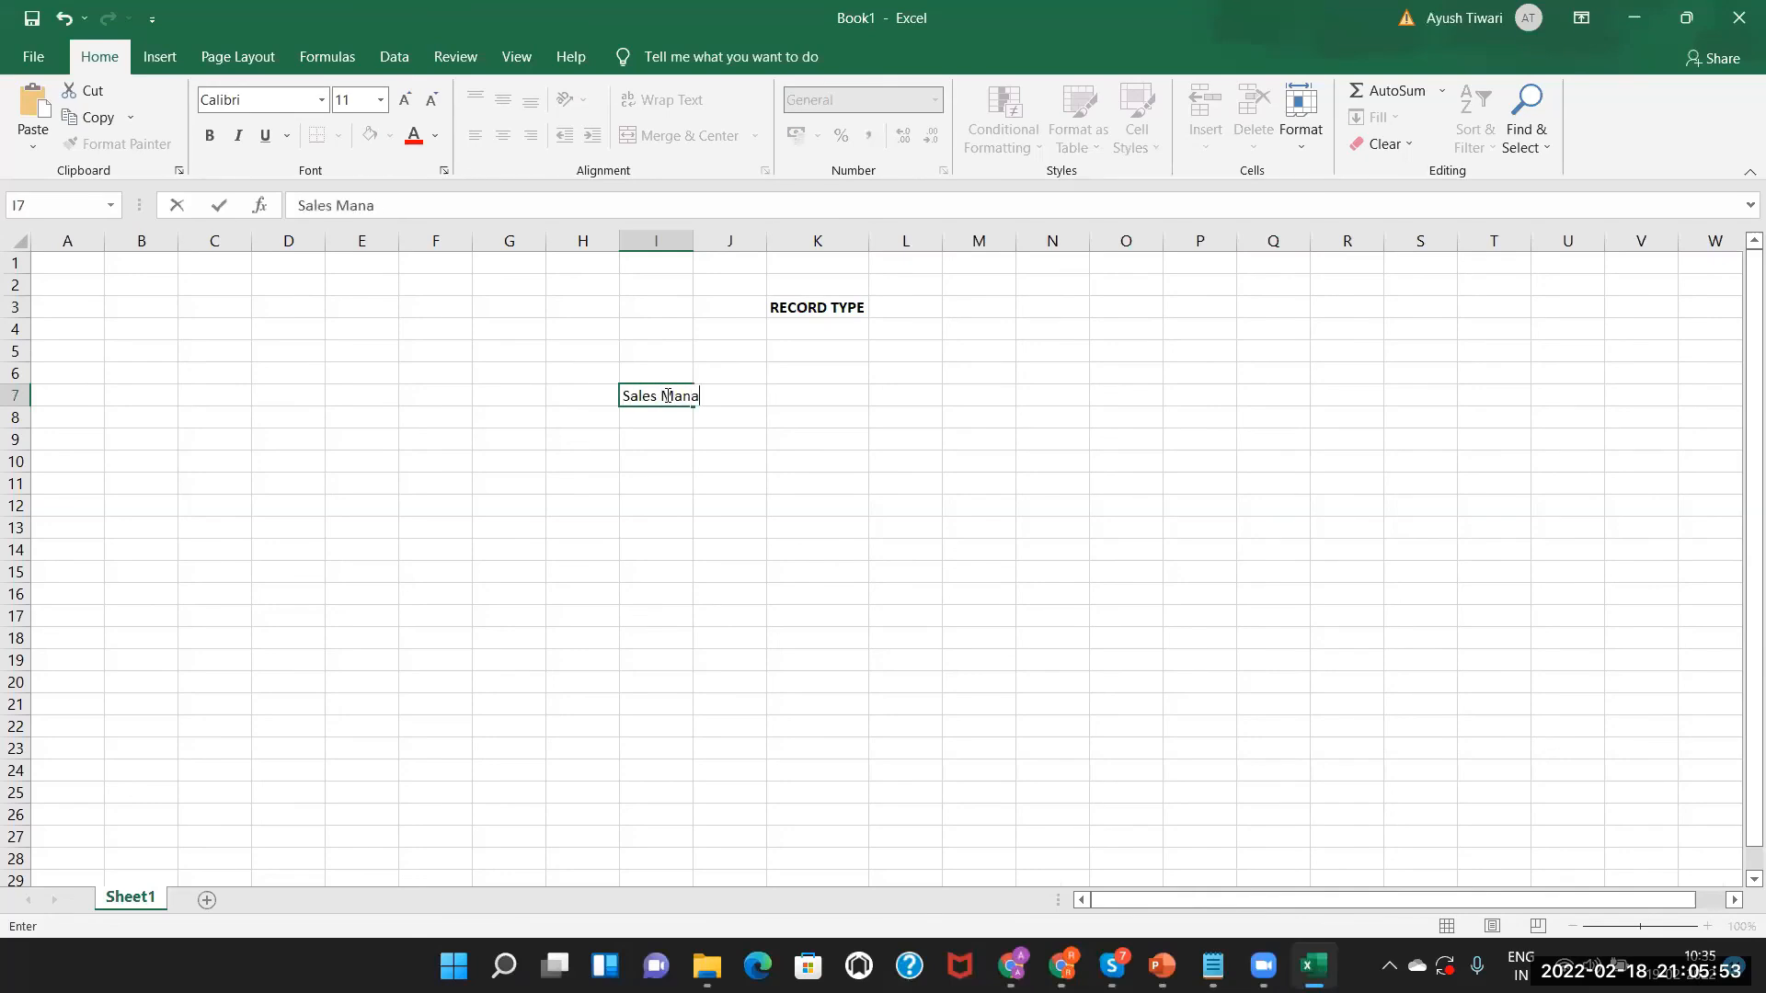
{"action": "left_click", "coordinate": [684, 241]}
{"action": "double_click", "coordinate": [693, 240]}
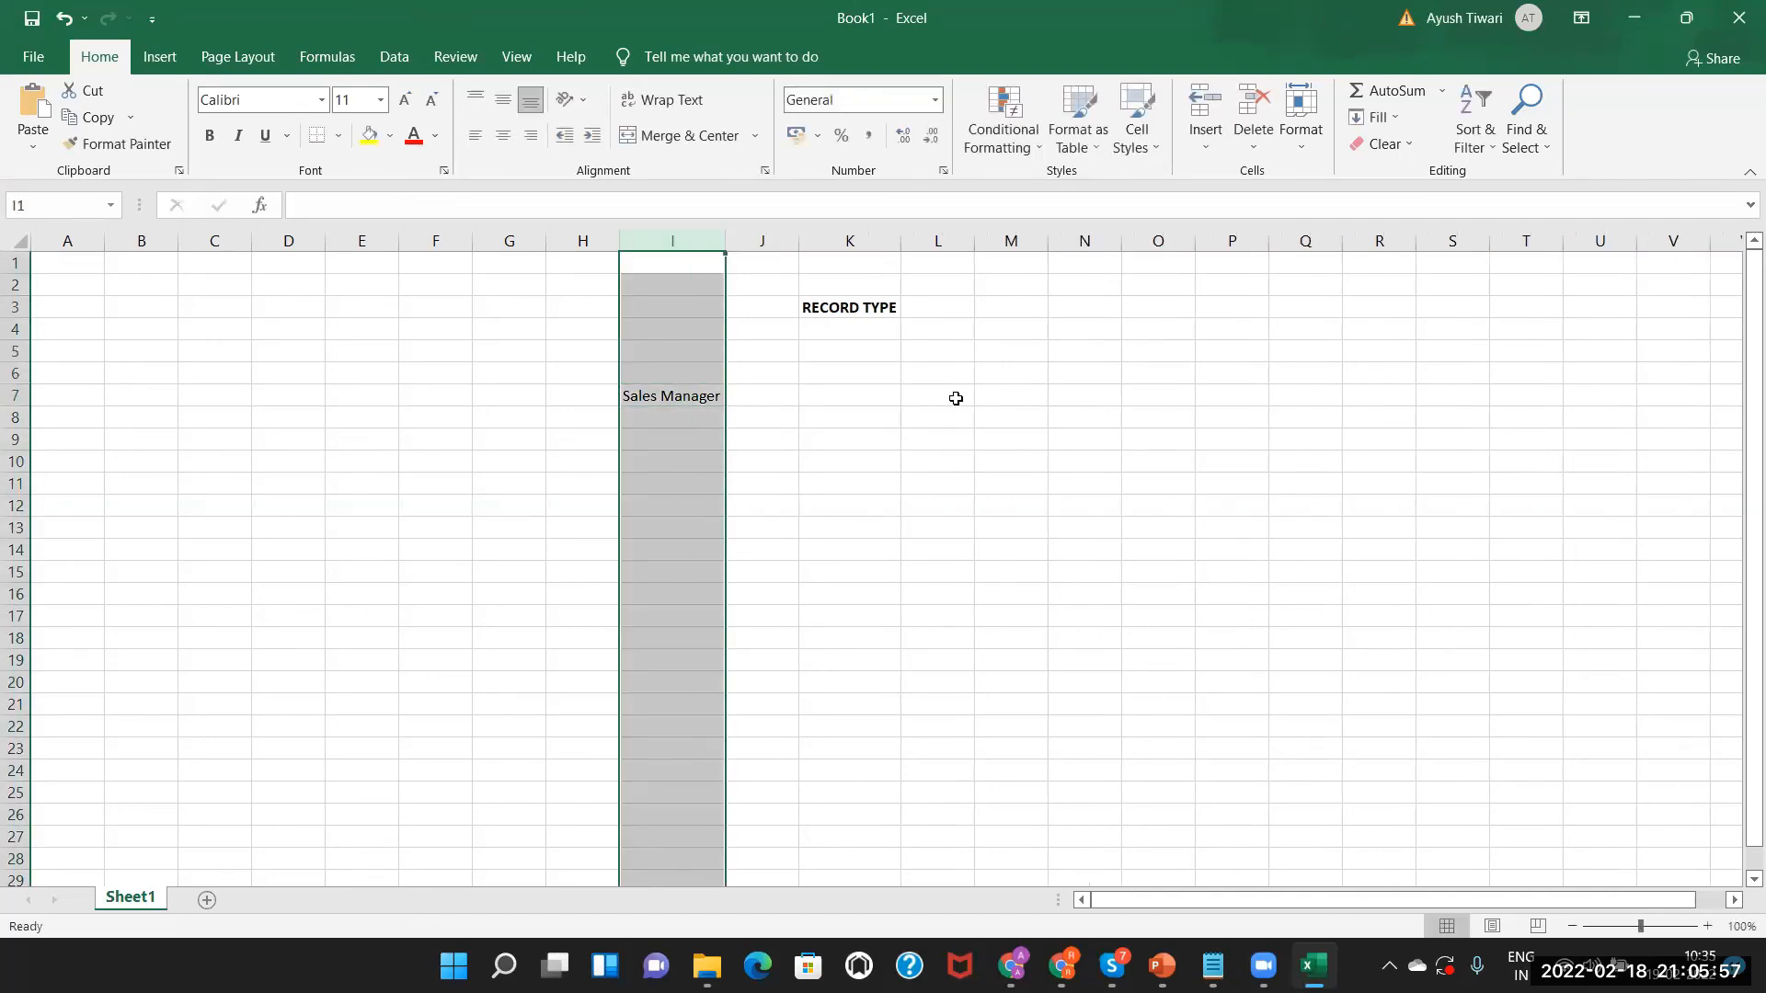
{"action": "double_click", "coordinate": [1002, 395]}
{"action": "type", "text": "marketing"}
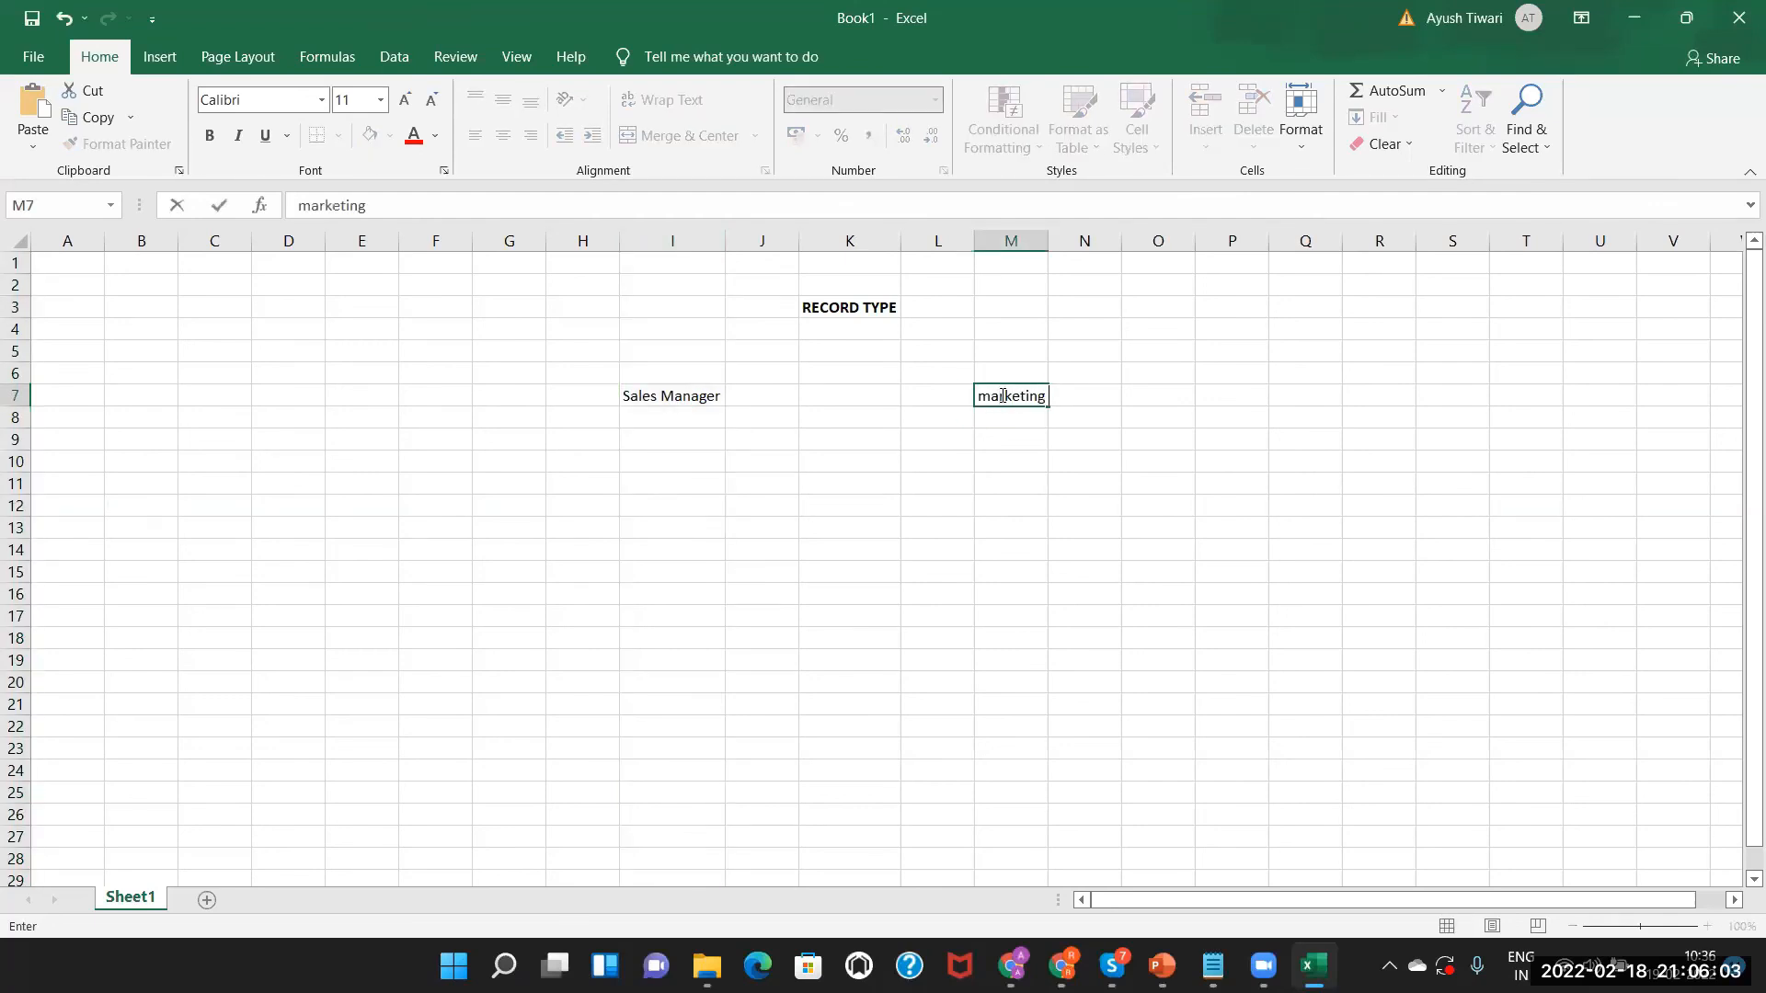
{"action": "type", "text": " Manager"}
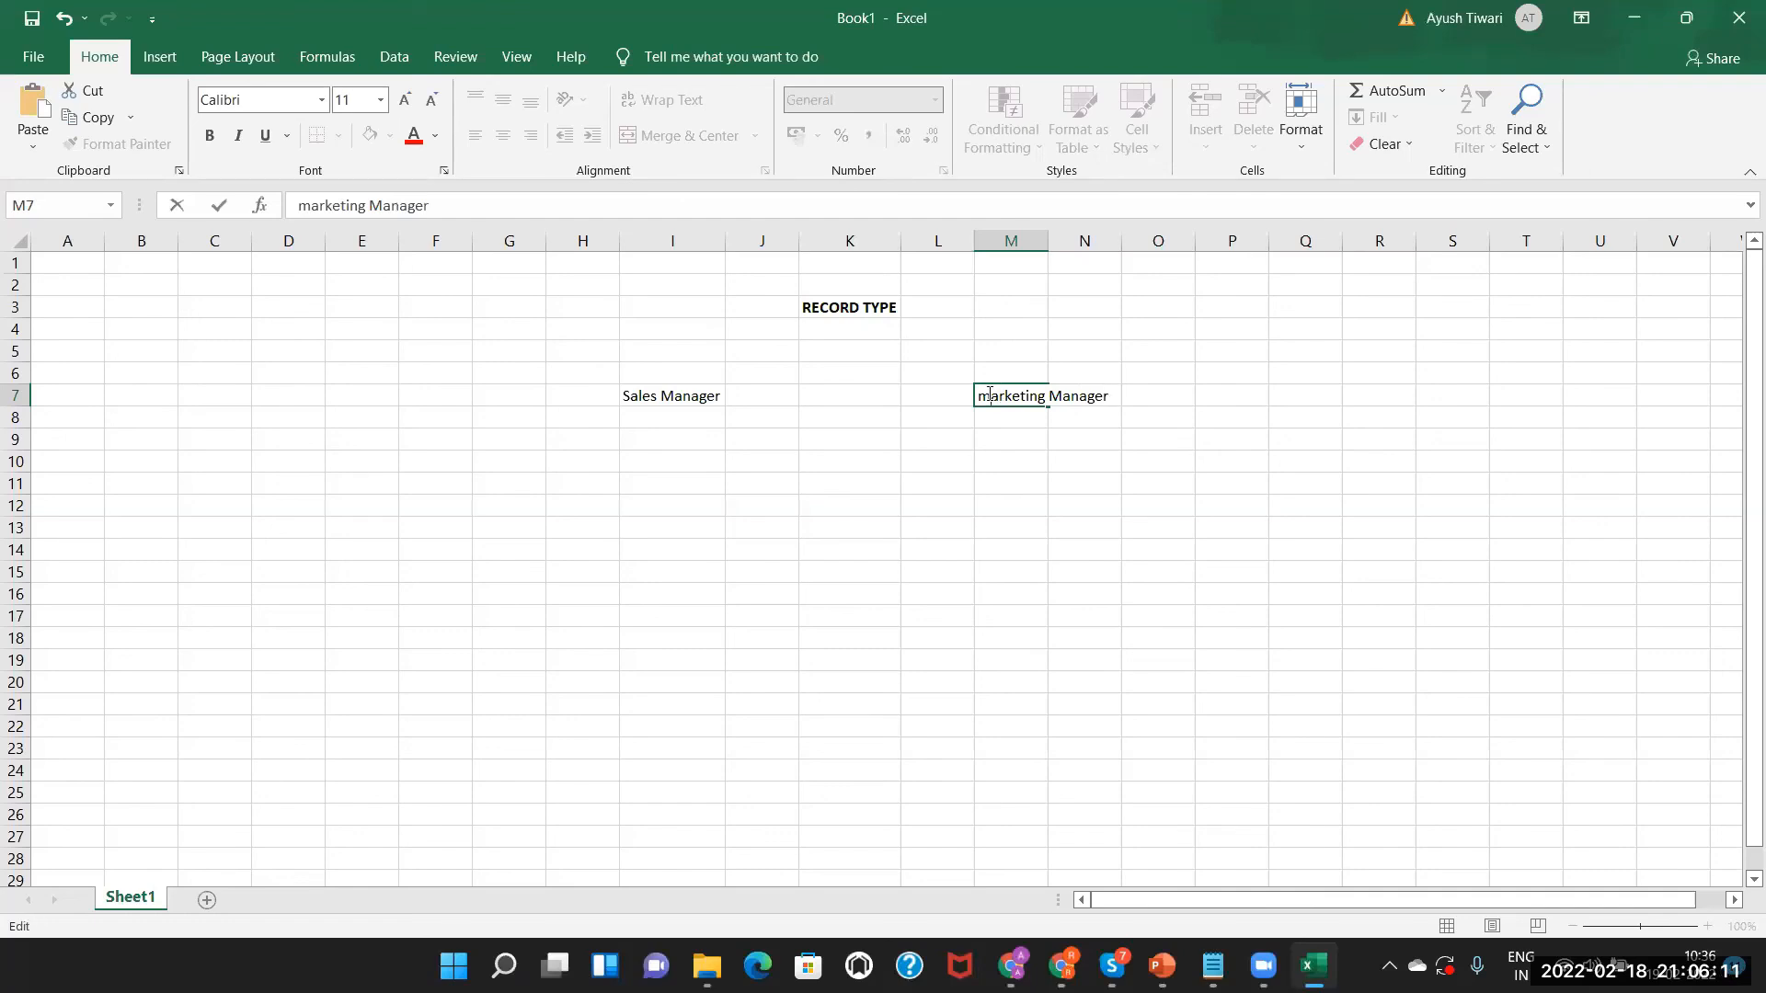
{"action": "key", "text": "BackSpace"}
{"action": "type", "text": "M"}
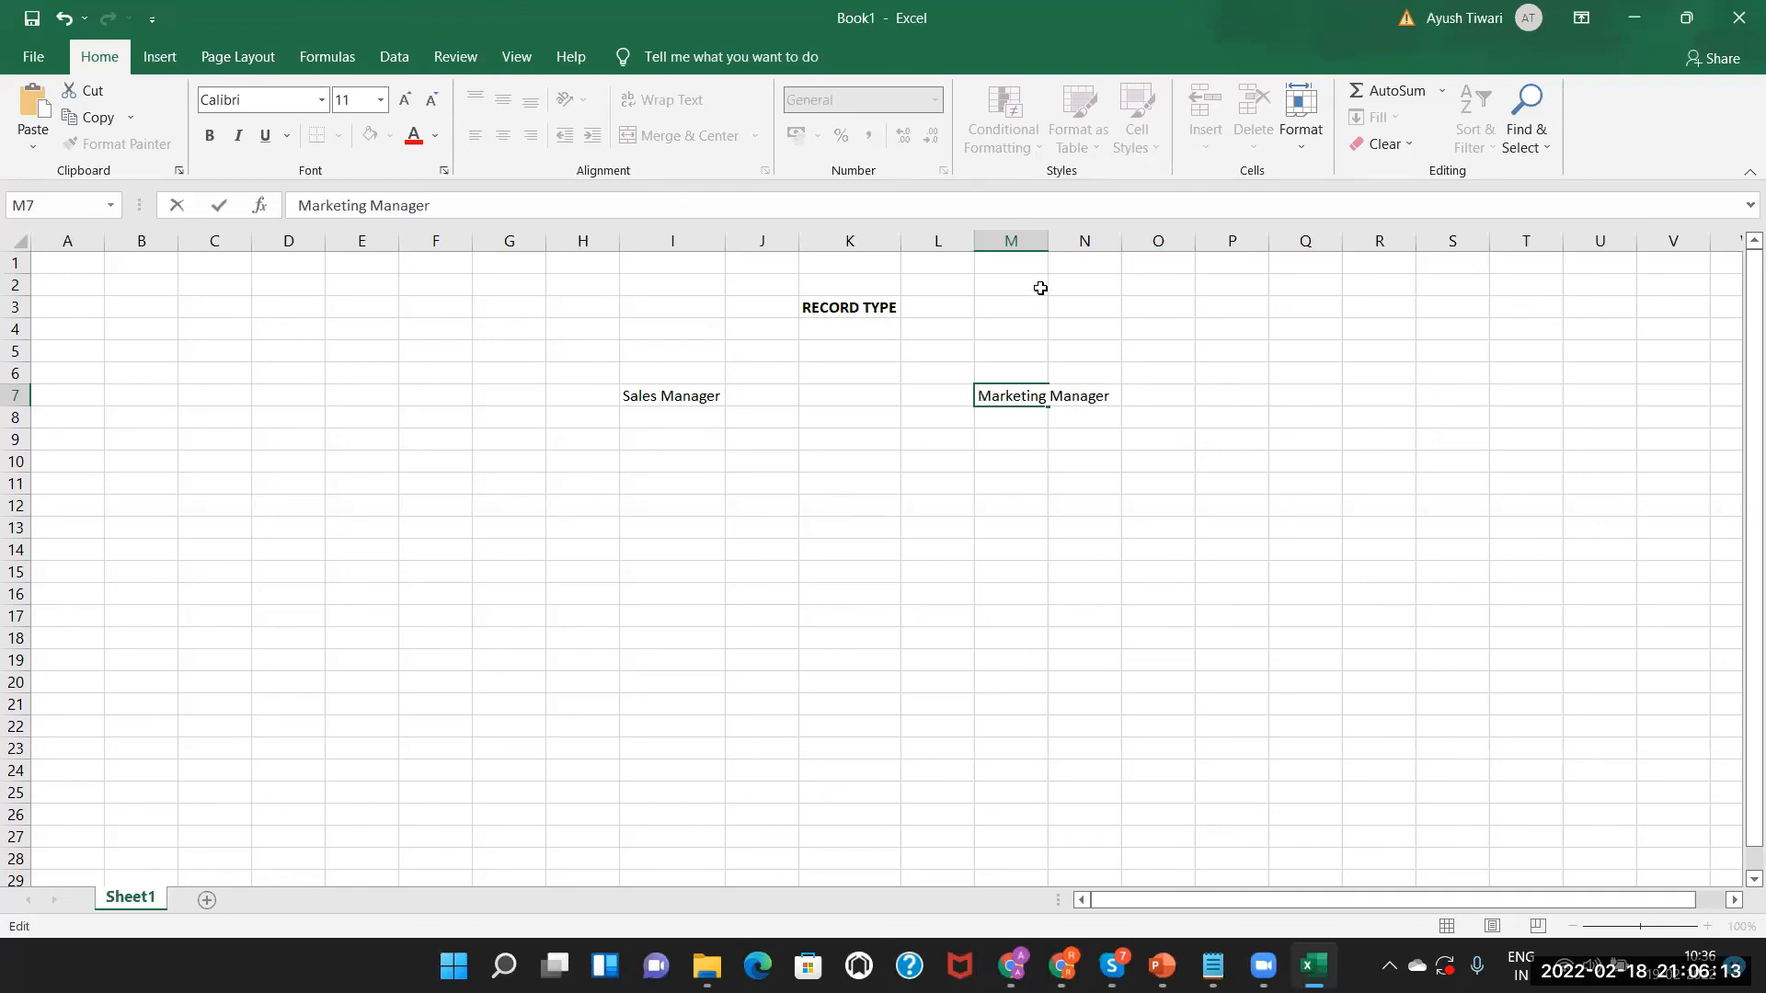
{"action": "double_click", "coordinate": [1047, 241]}
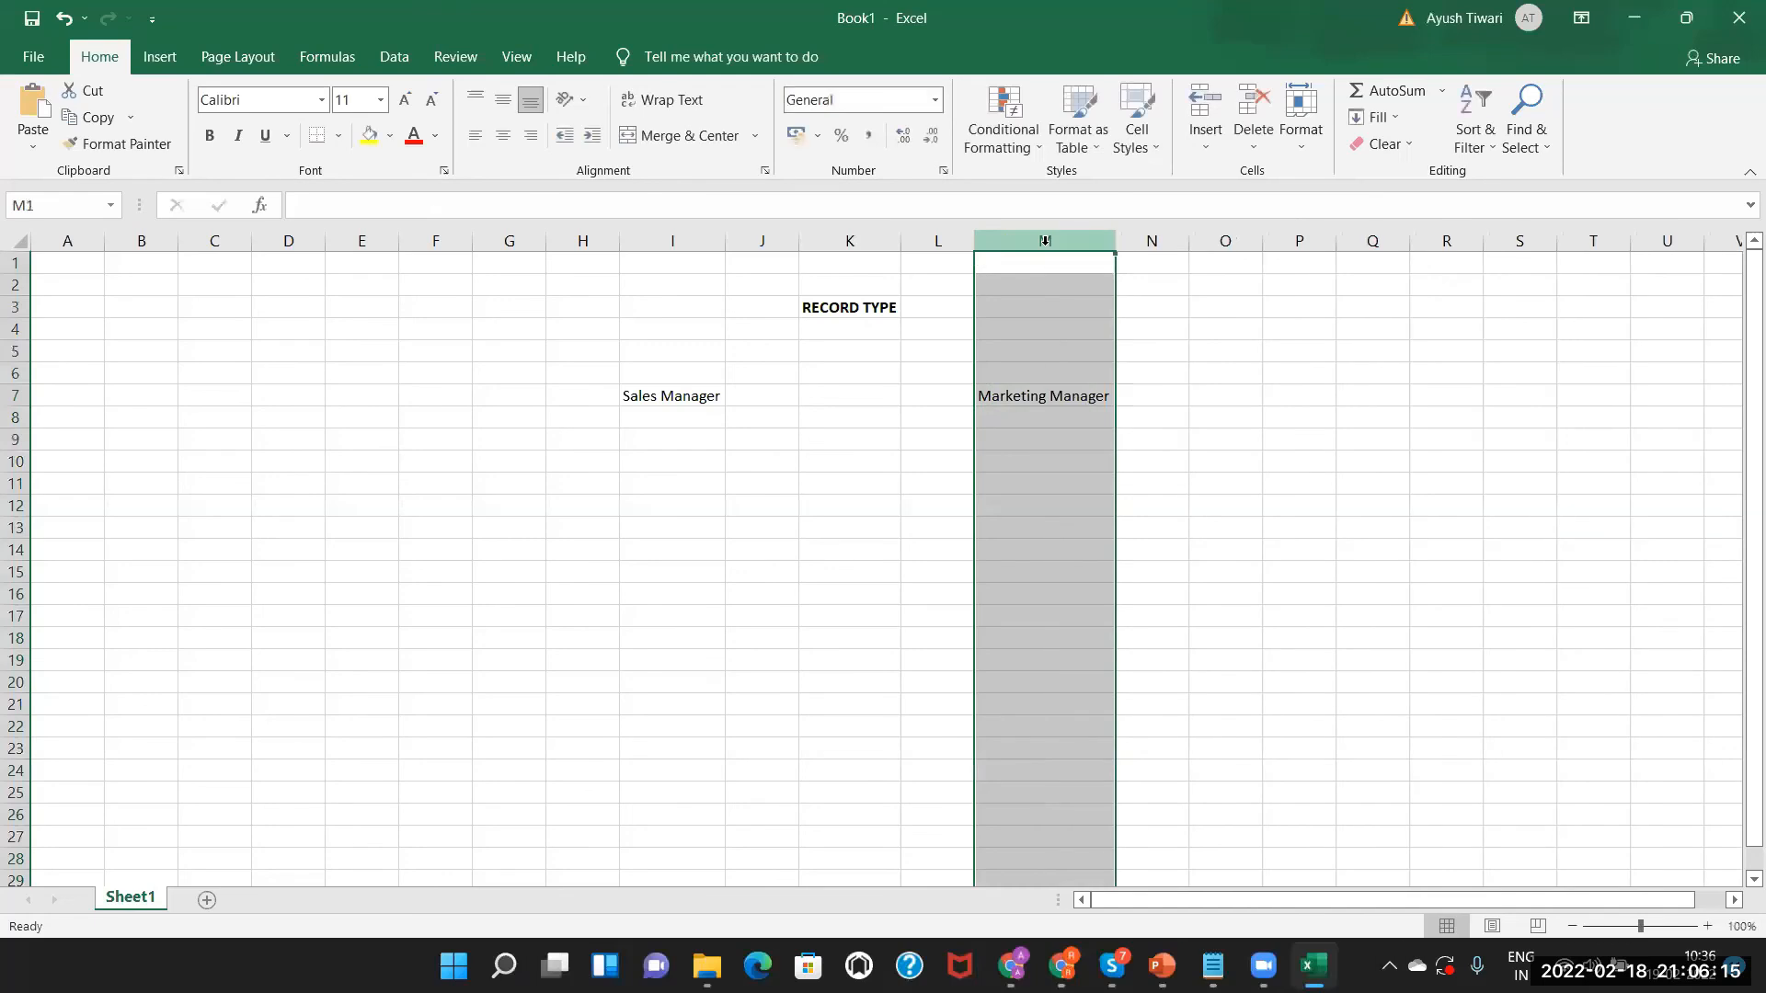
{"action": "left_click", "coordinate": [672, 387]}
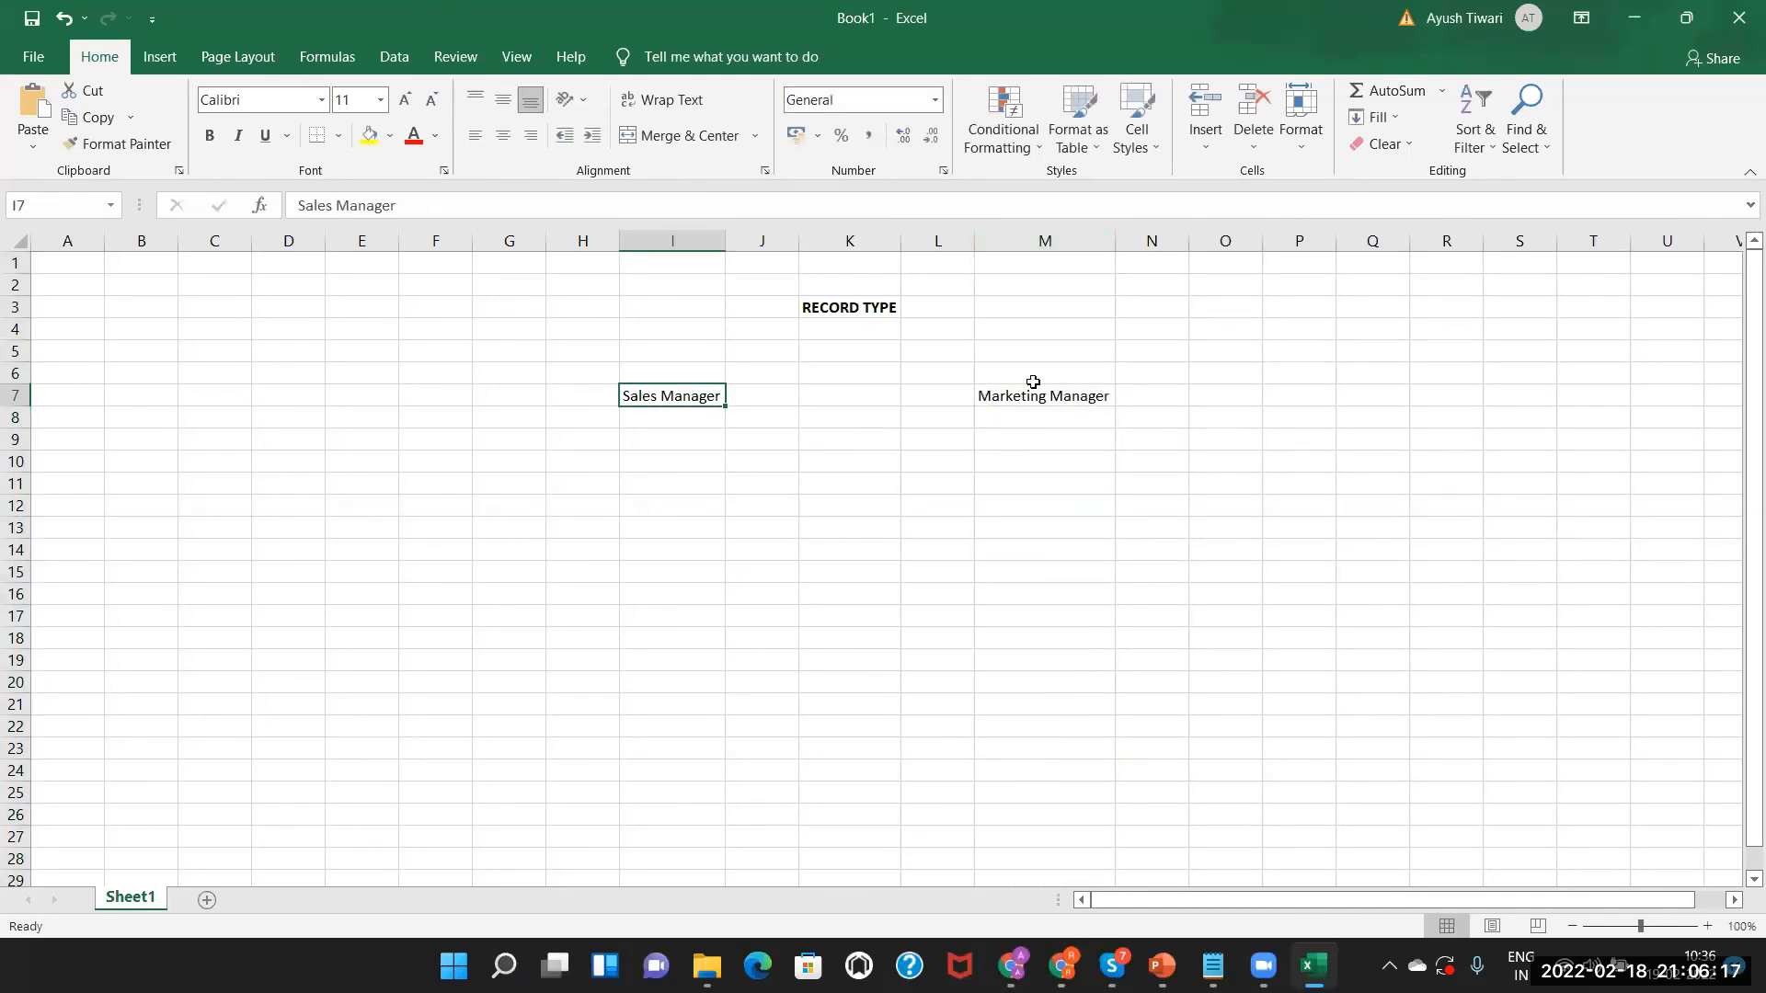
Enter Object 1 in I8 with fields F1 and F2 below it.
{"action": "double_click", "coordinate": [656, 441]}
{"action": "type", "text": "1"}
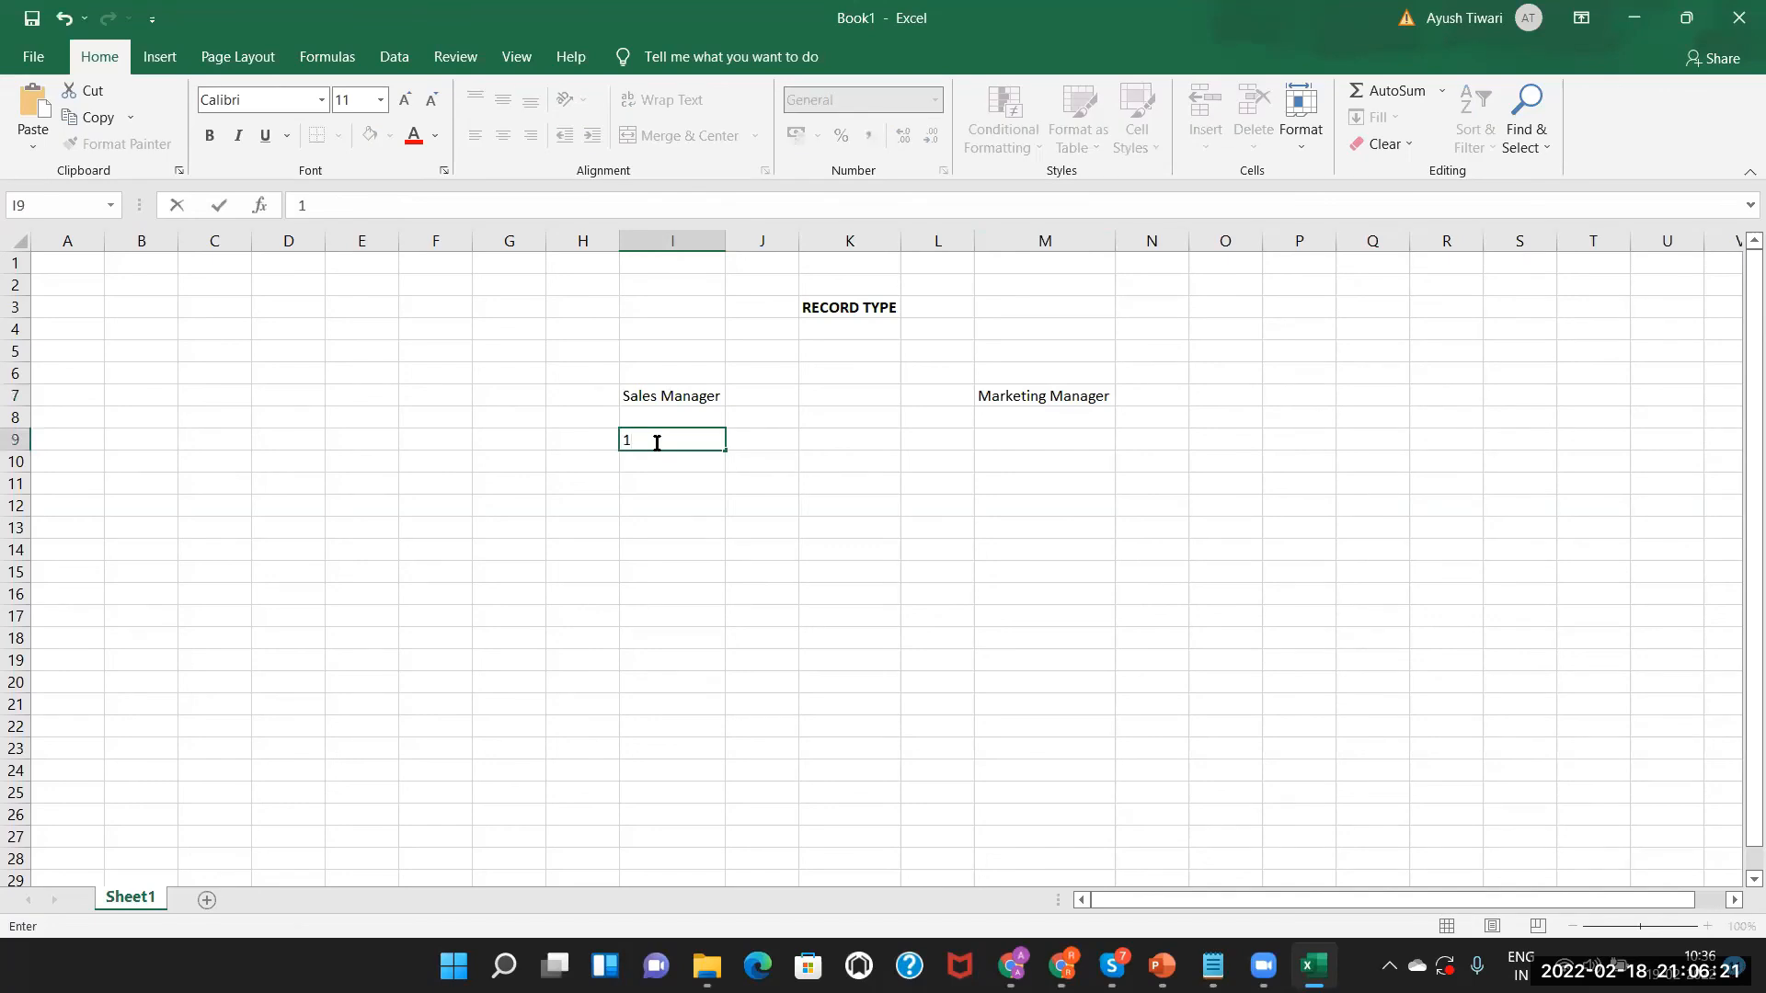
{"action": "type", "text": "F1"}
{"action": "double_click", "coordinate": [641, 465]}
{"action": "type", "text": "F2"}
{"action": "left_click", "coordinate": [638, 488]}
{"action": "double_click", "coordinate": [638, 489]}
{"action": "double_click", "coordinate": [644, 419]}
{"action": "type", "text": "01"}
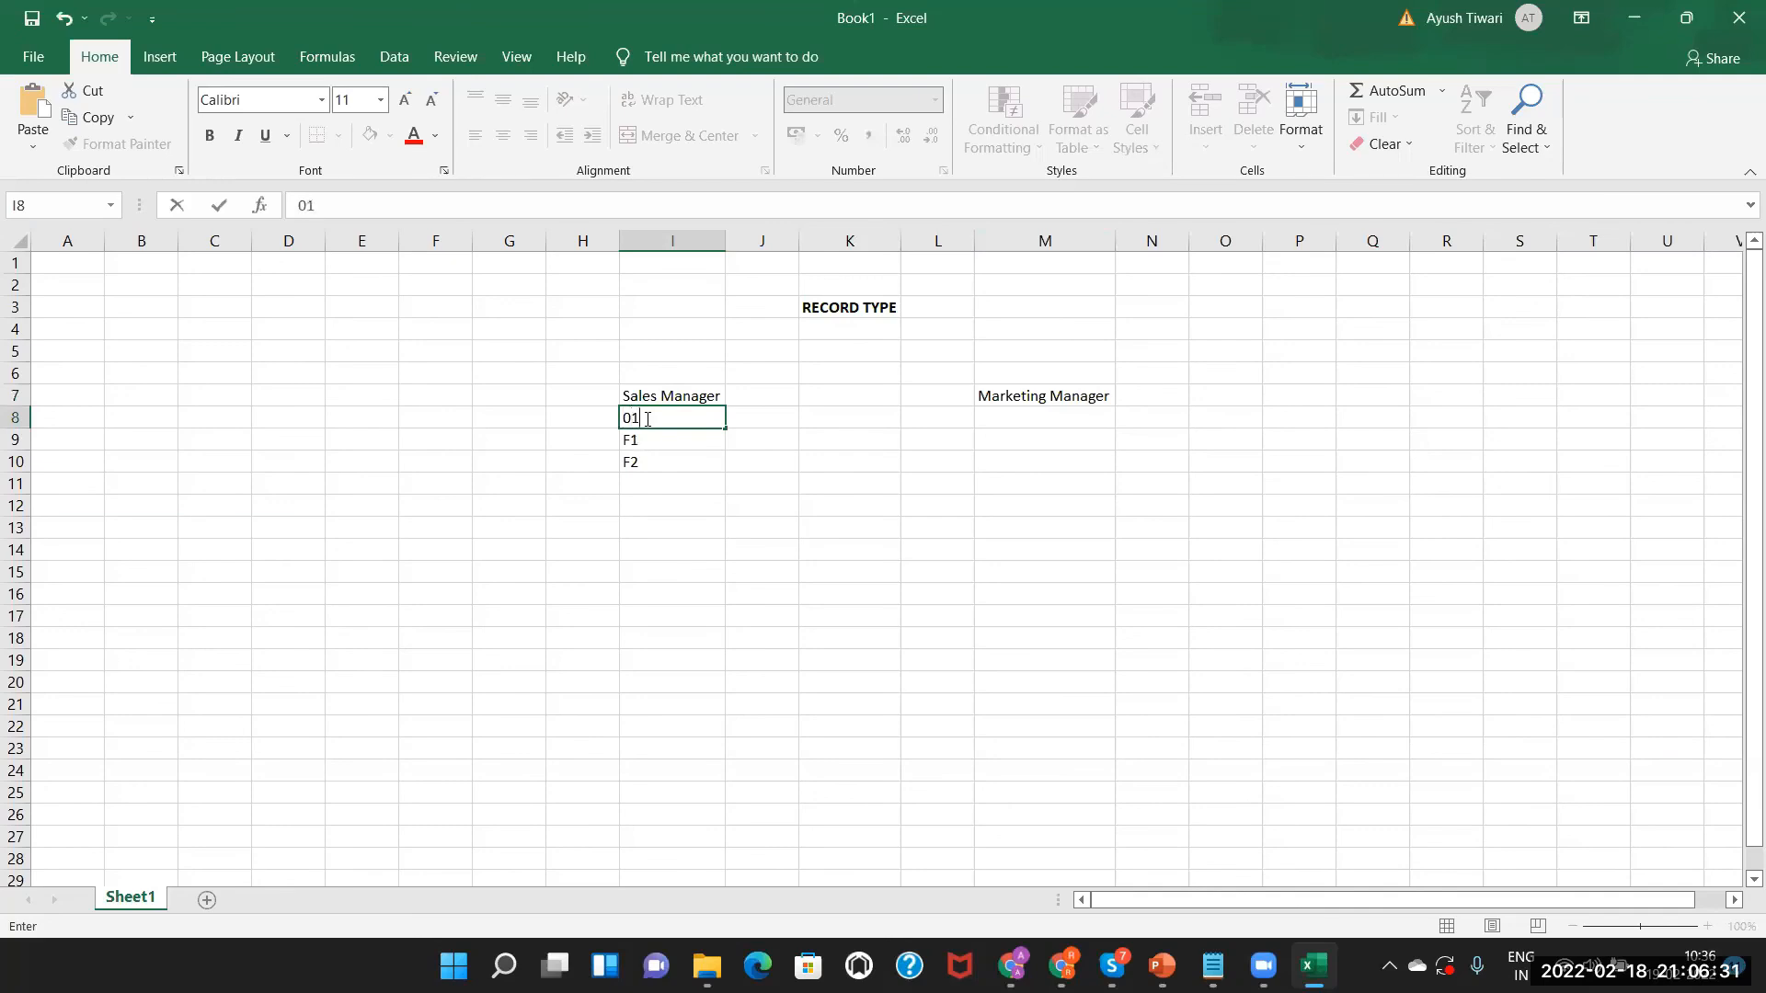
{"action": "key", "text": "BackSpace"}
{"action": "key", "text": "BackSpace"}
{"action": "type", "text": "Object 1"}
Add fields F3 and F4 in I11 and I12, then highlight the Sales Manager list.
{"action": "double_click", "coordinate": [658, 481]}
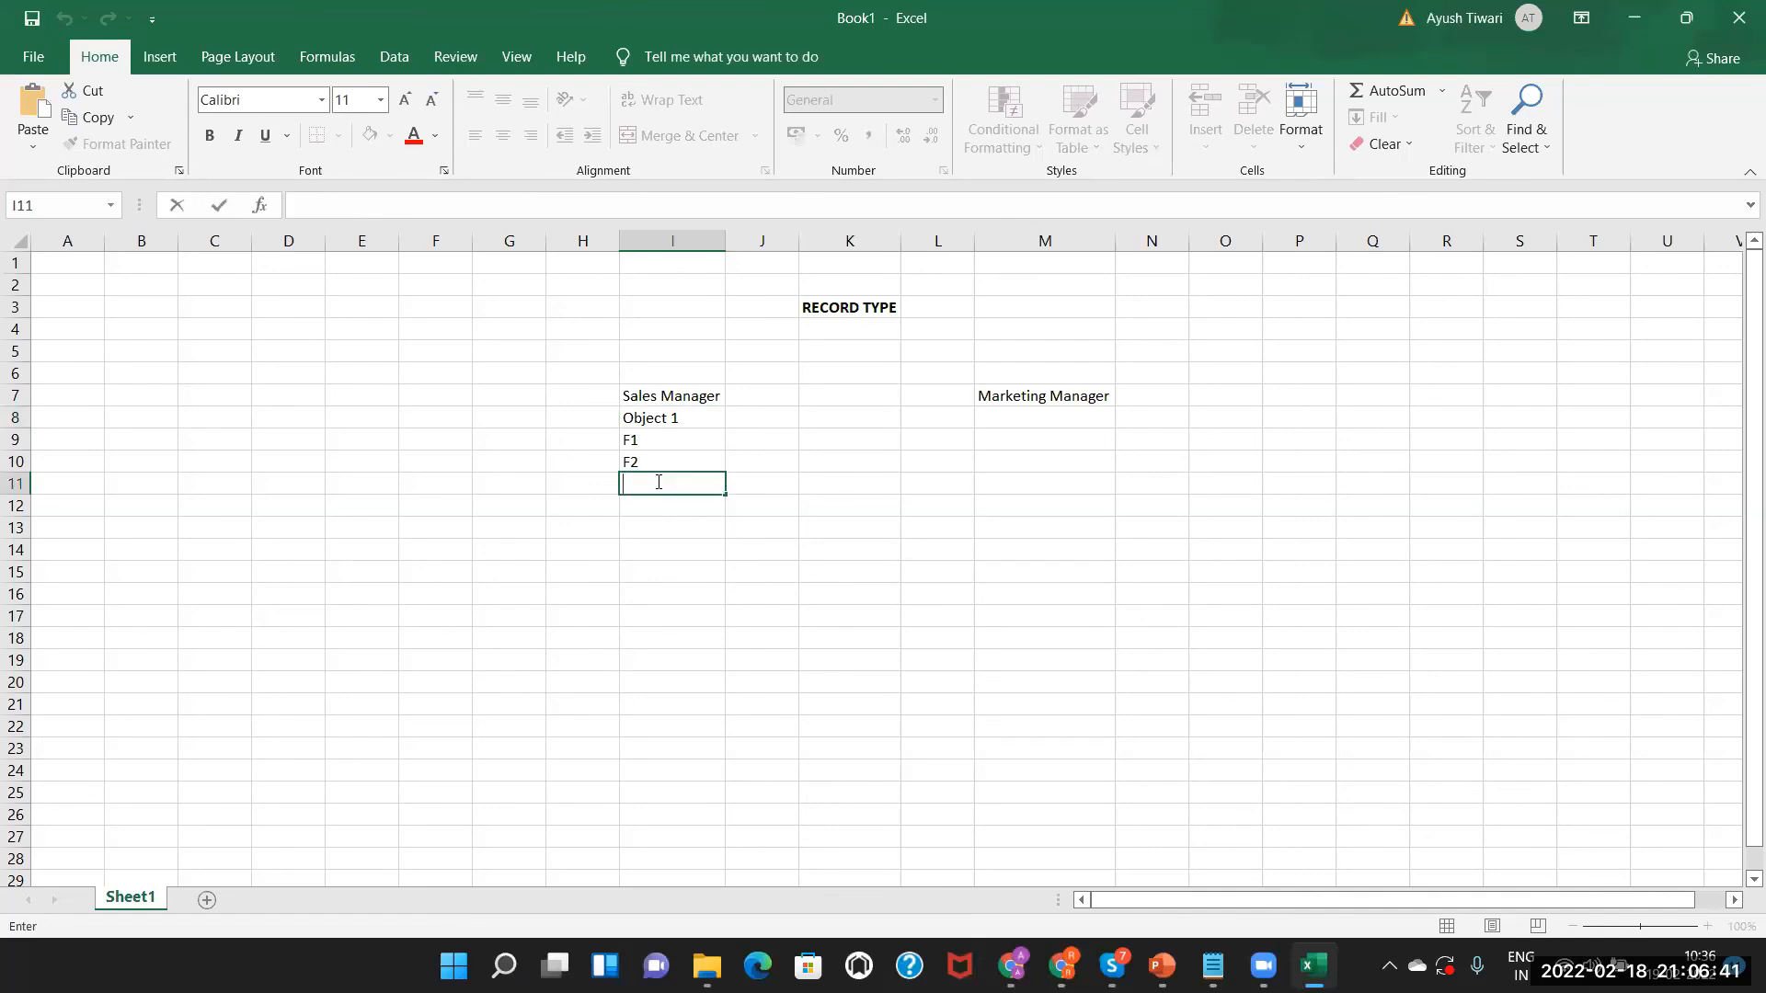
{"action": "type", "text": "F3"}
{"action": "key", "text": "Return"}
{"action": "double_click", "coordinate": [651, 506]}
{"action": "type", "text": "F4"}
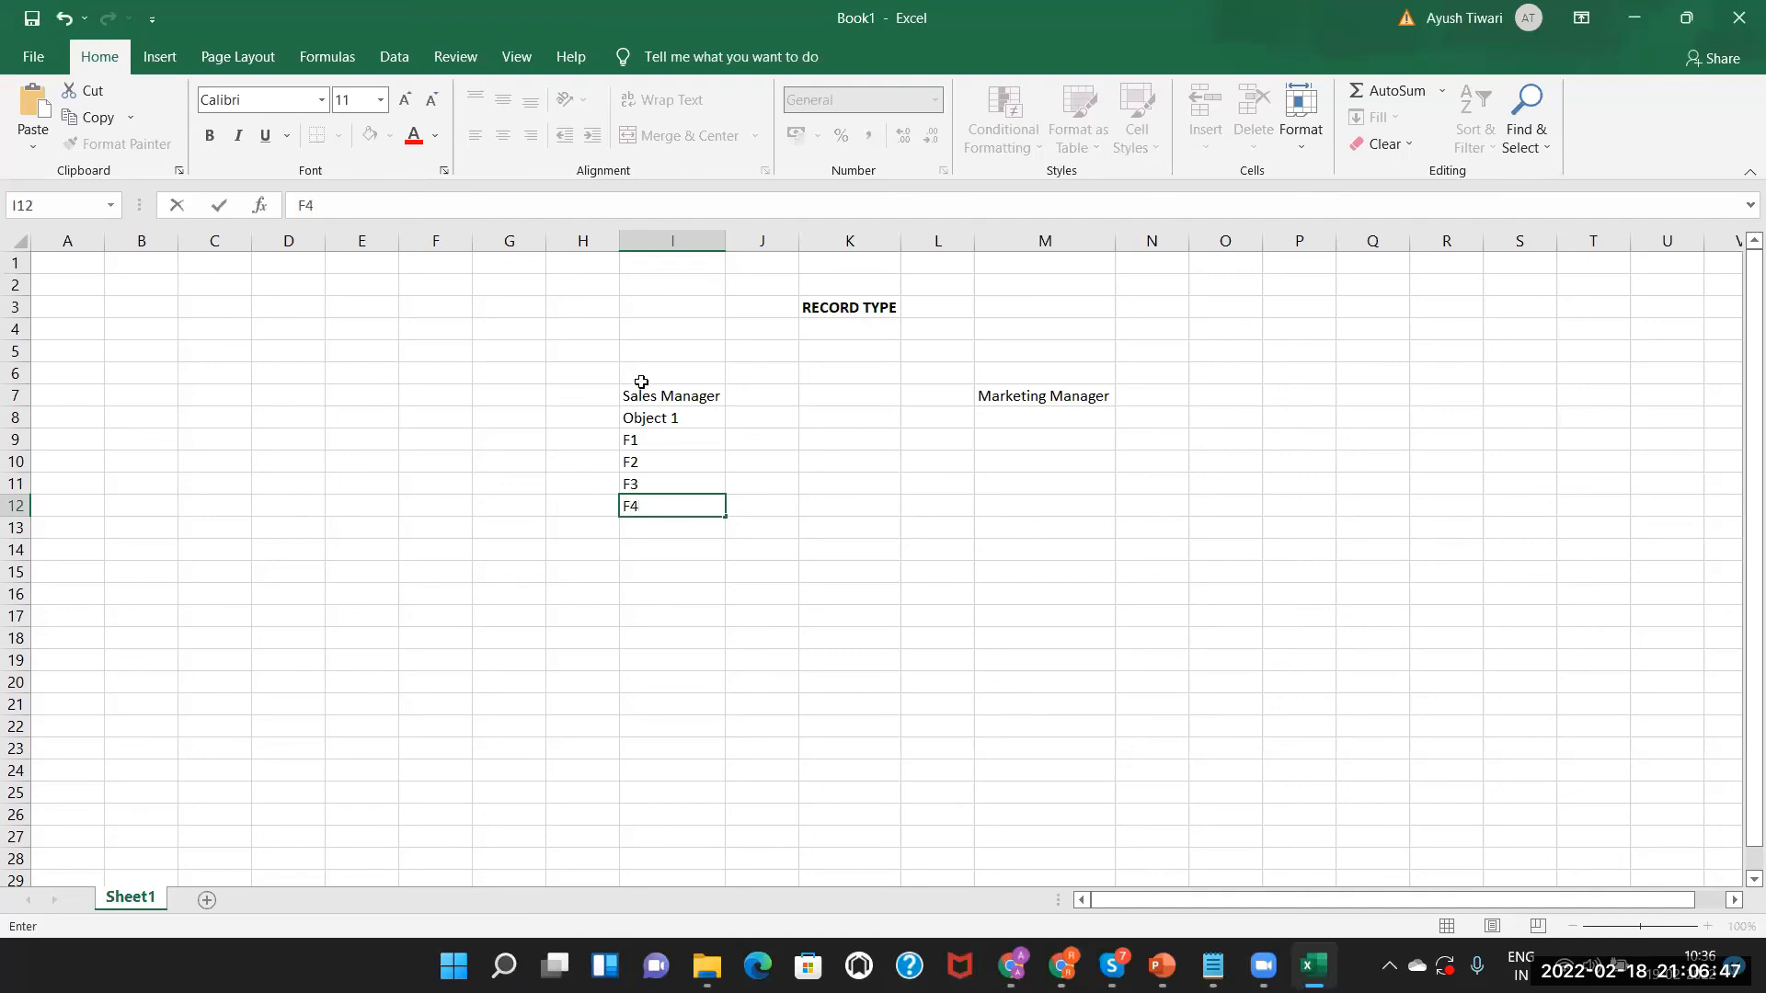
{"action": "left_click", "coordinate": [641, 379]}
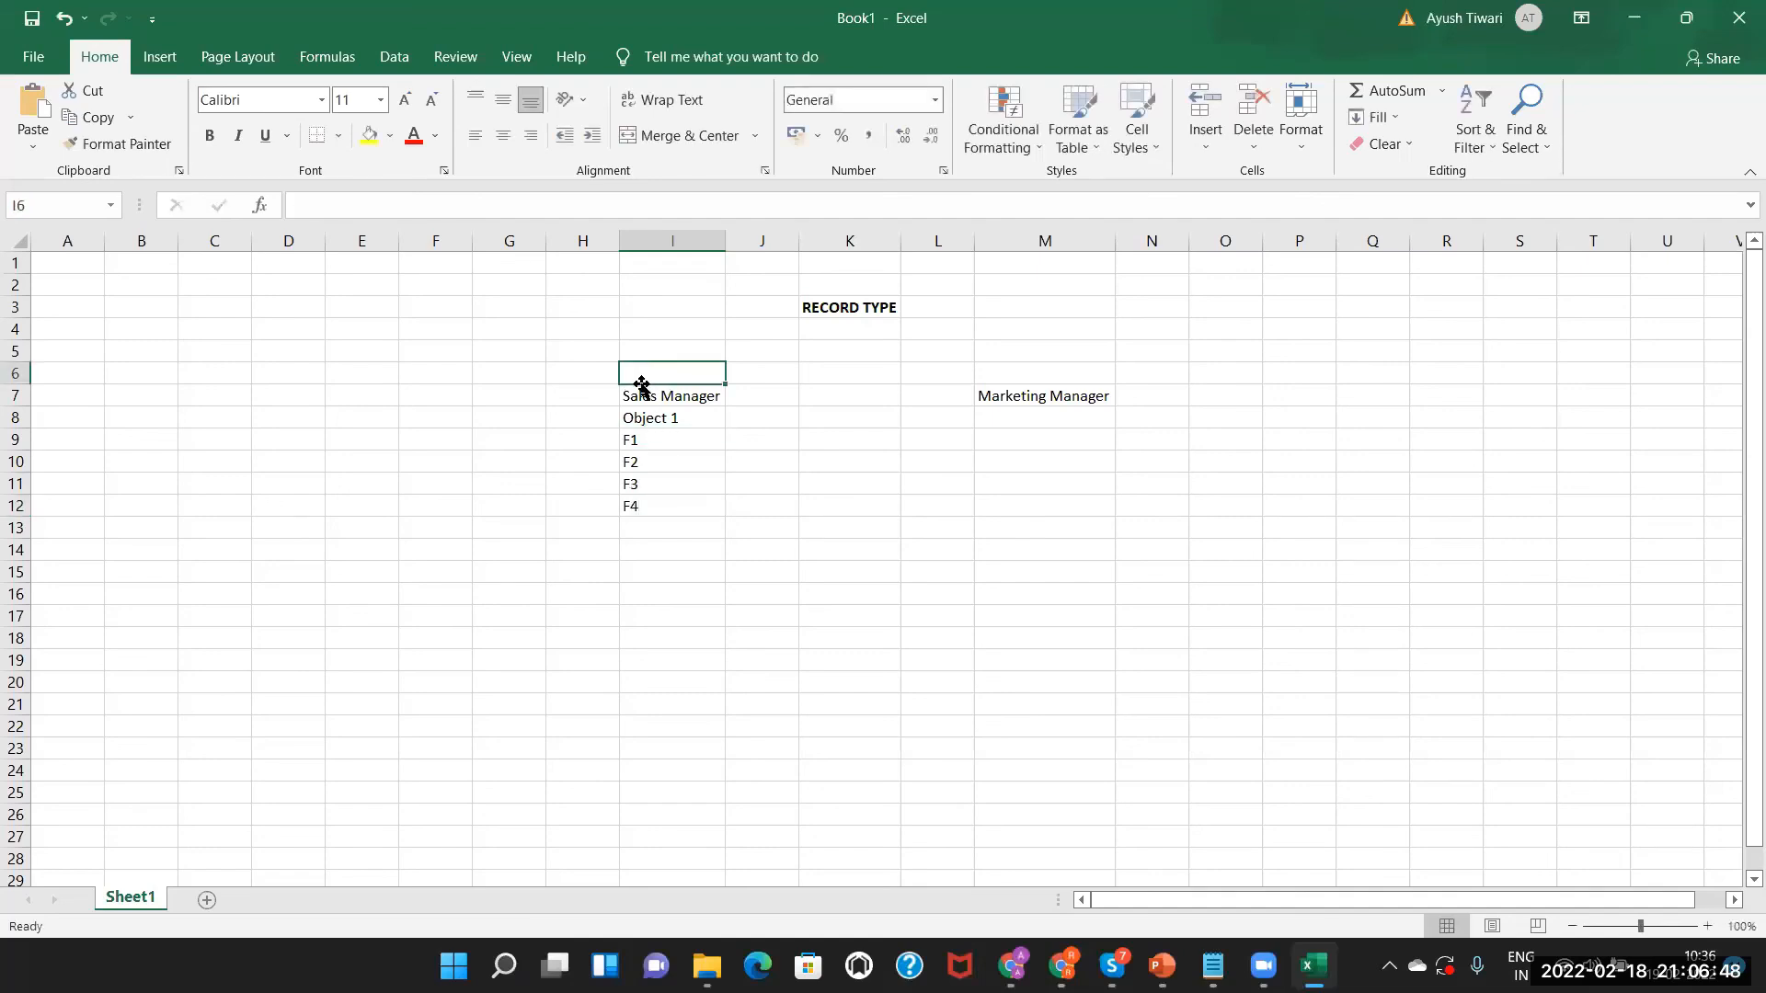
{"action": "left_click", "coordinate": [668, 420]}
{"action": "left_click_drag", "start_coordinate": [662, 442], "coordinate": [654, 504]}
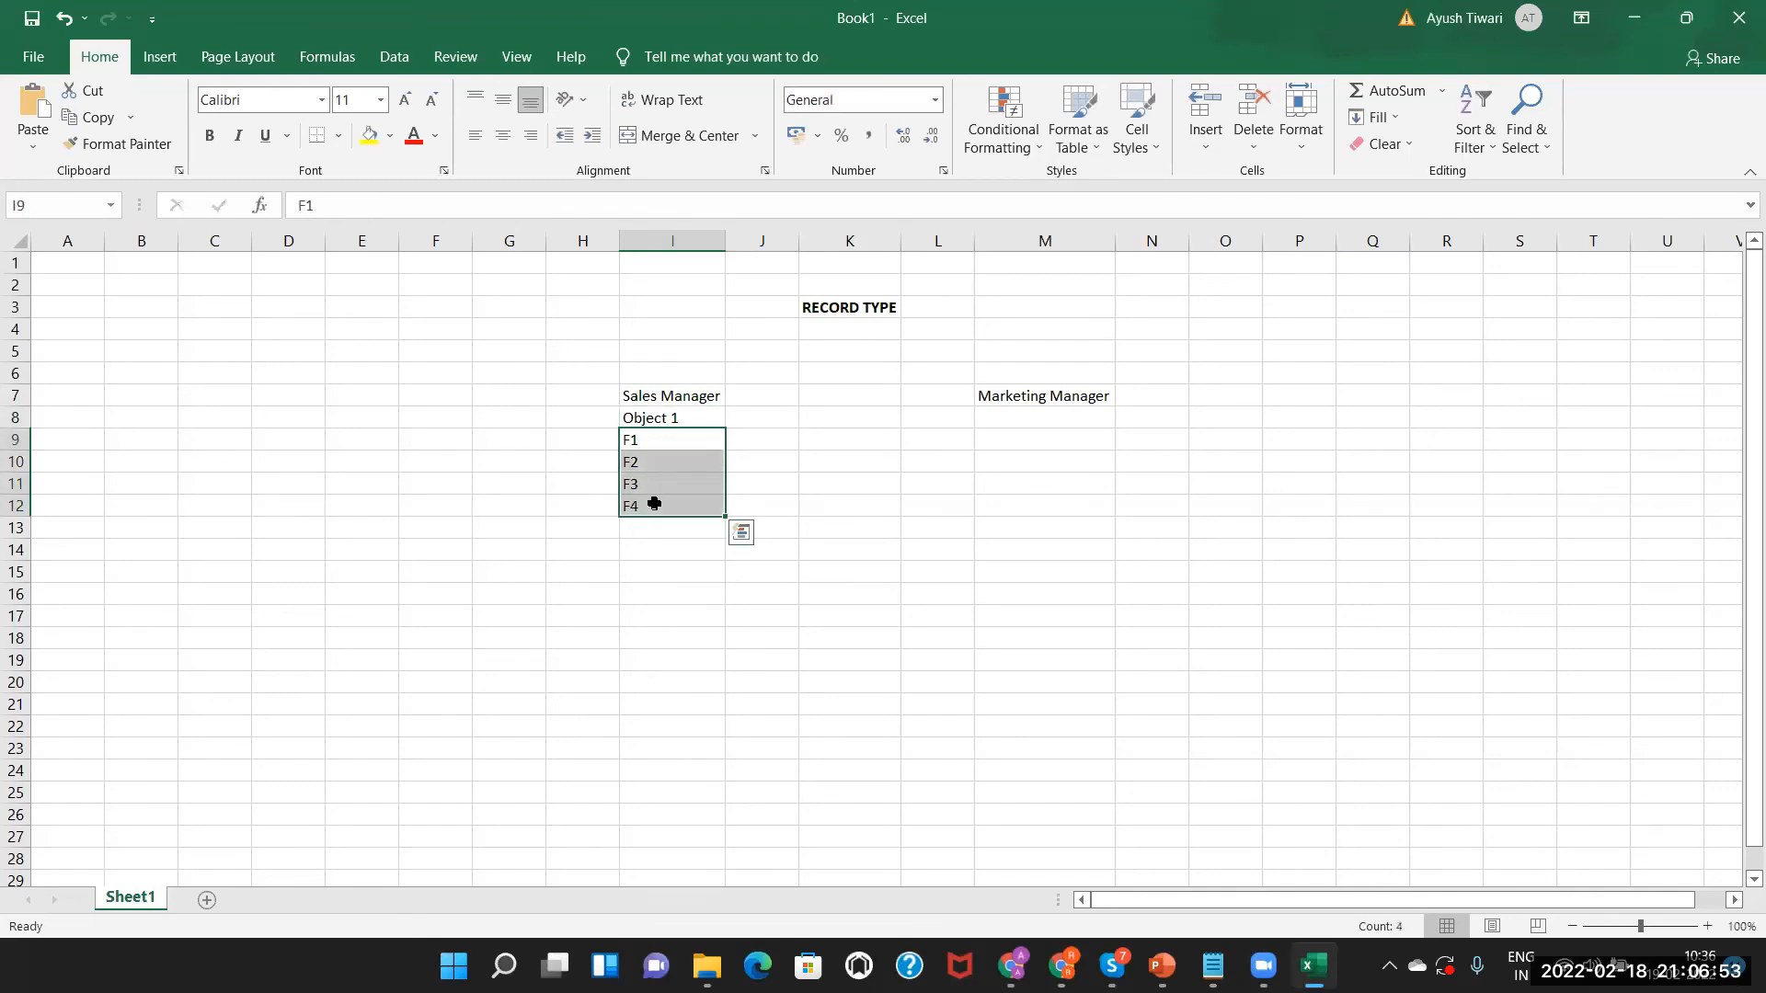
{"action": "left_click", "coordinate": [658, 397]}
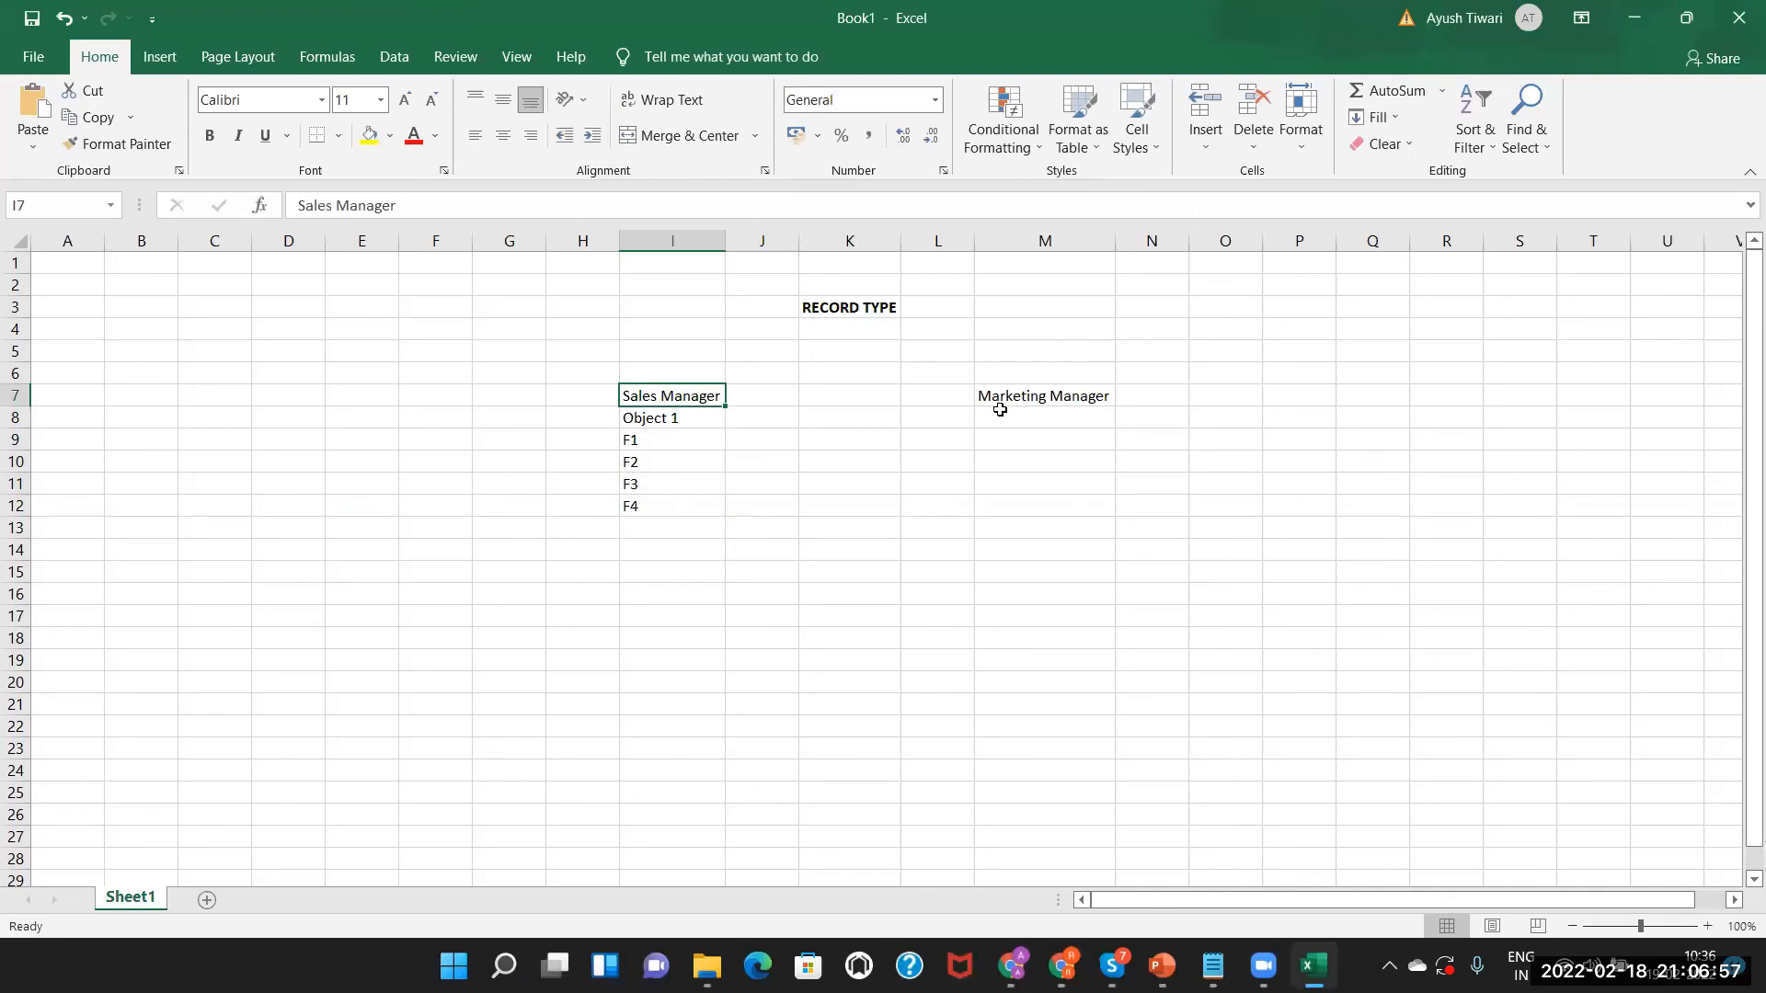
{"action": "double_click", "coordinate": [996, 422]}
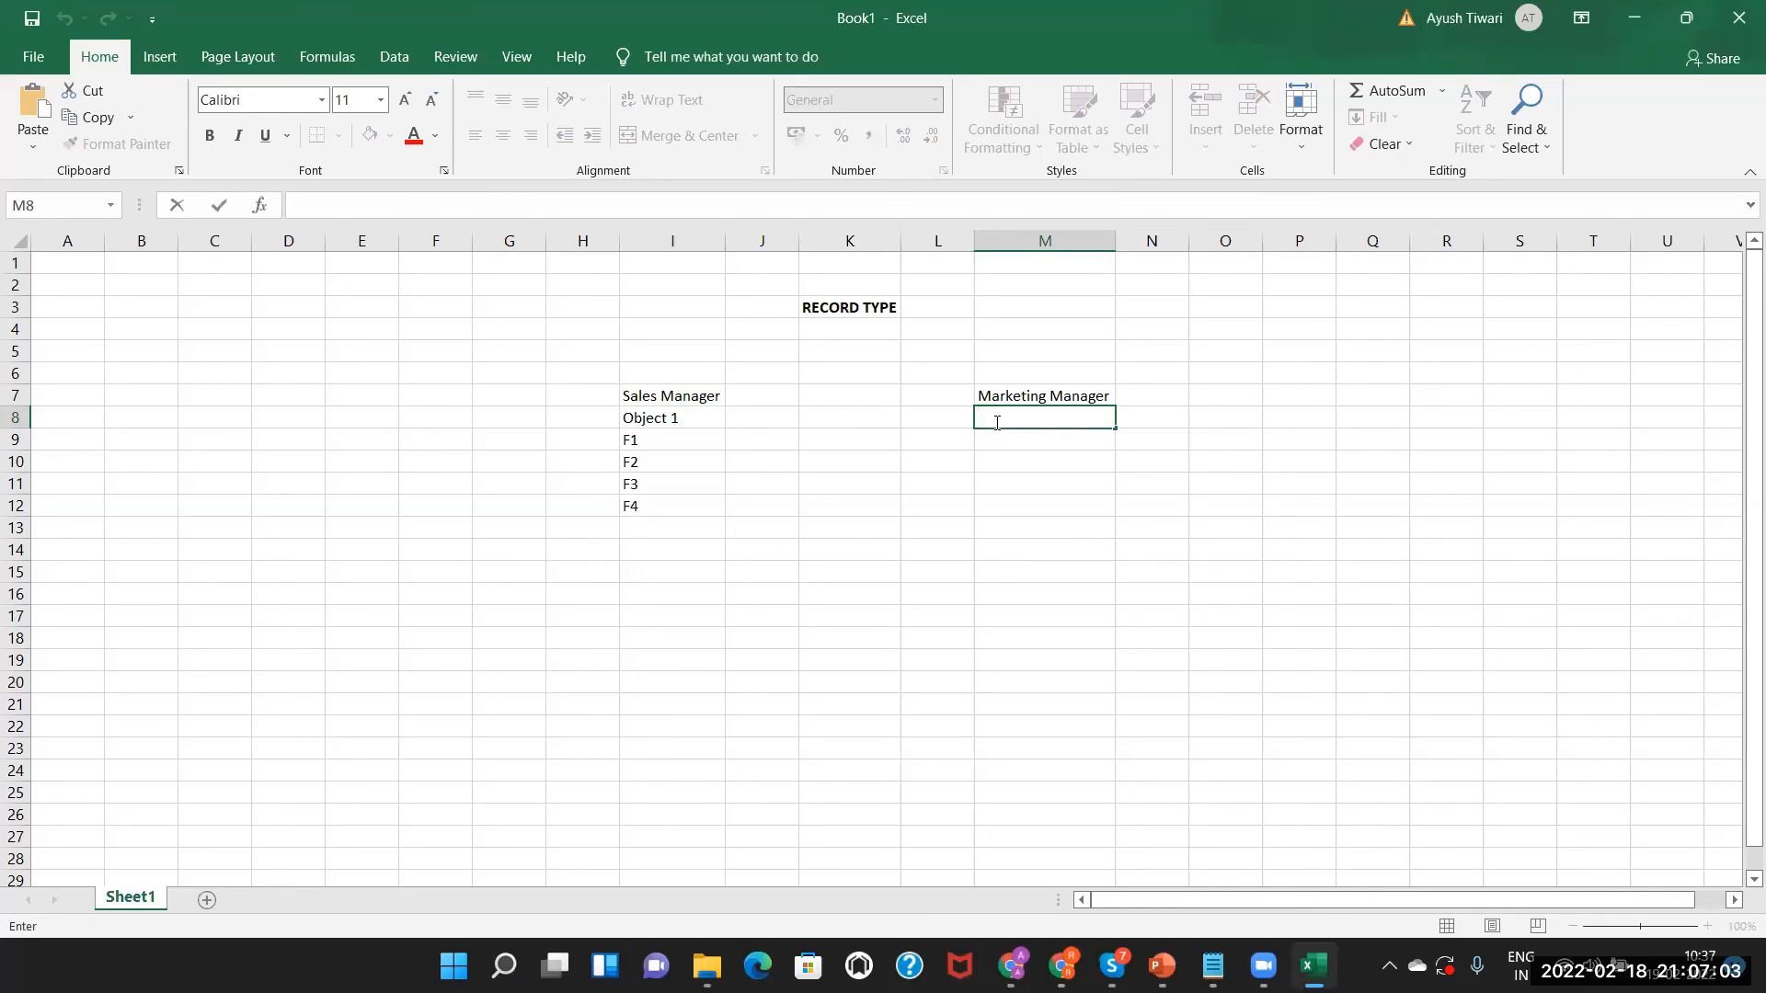
Enter Object 2, F1 and F2 in M8:M10 under Marketing Manager.
{"action": "type", "text": "Object2"}
{"action": "key", "text": "BackSpace"}
{"action": "type", "text": "2"}
{"action": "double_click", "coordinate": [1028, 438]}
{"action": "type", "text": "F1"}
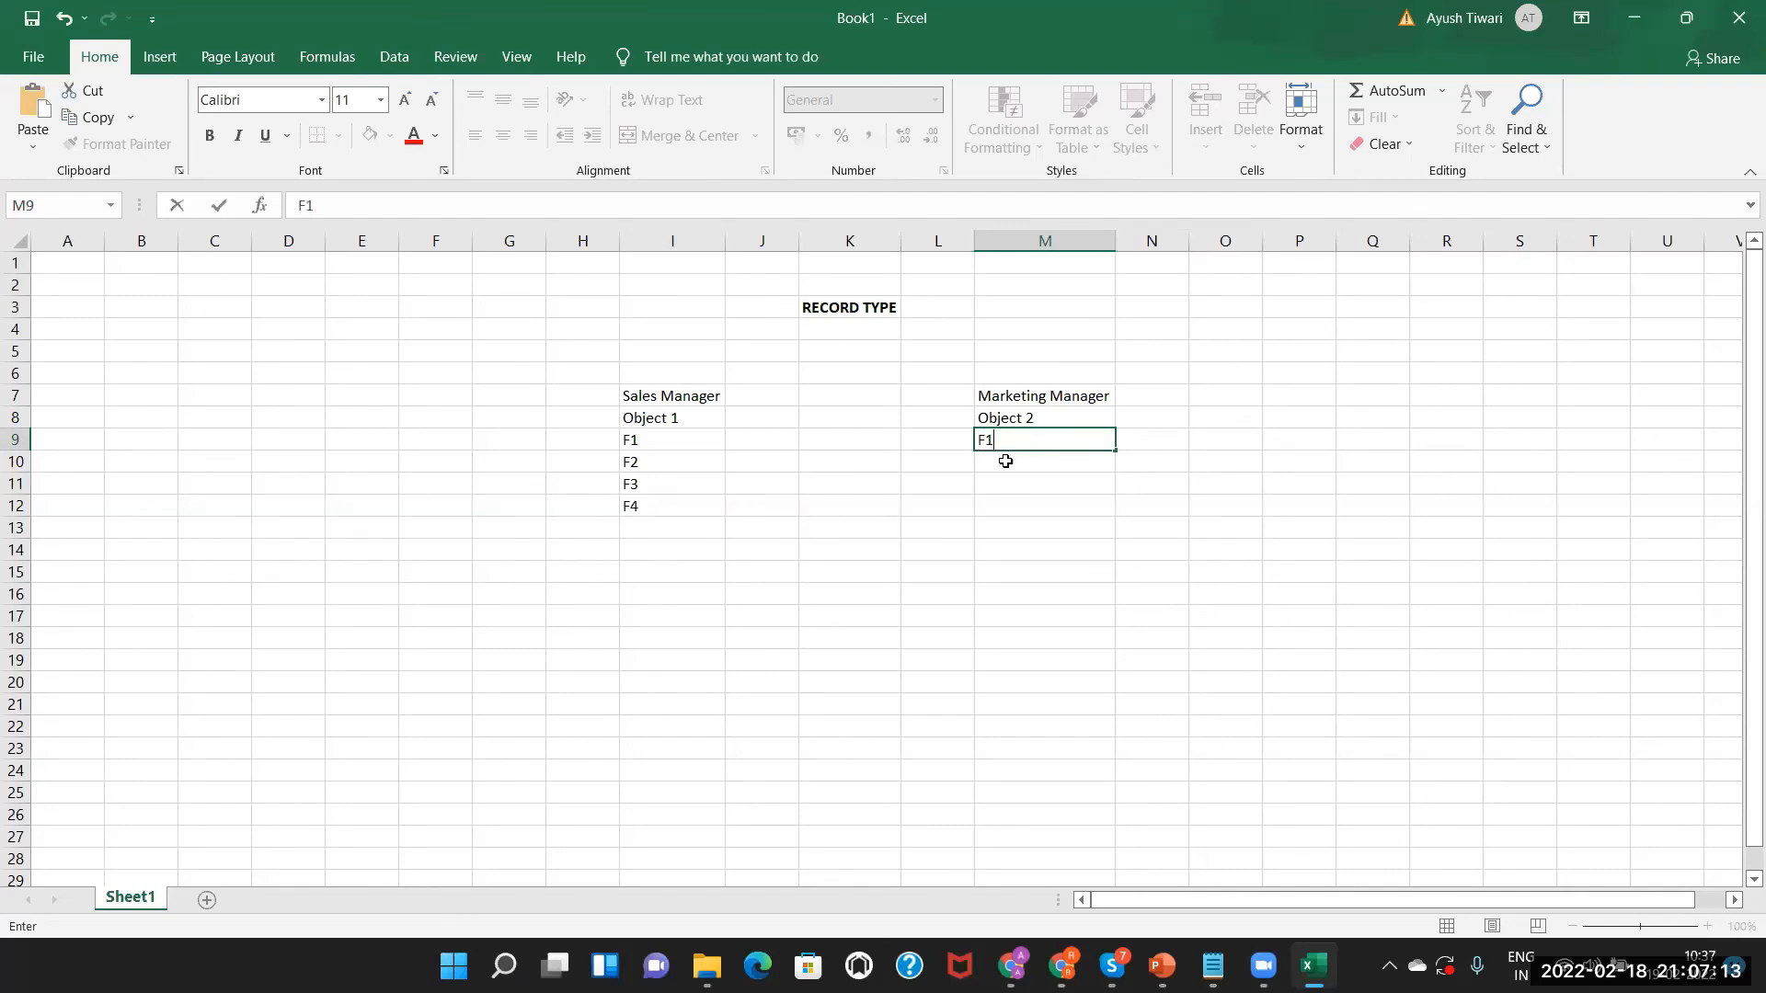
{"action": "double_click", "coordinate": [1006, 461]}
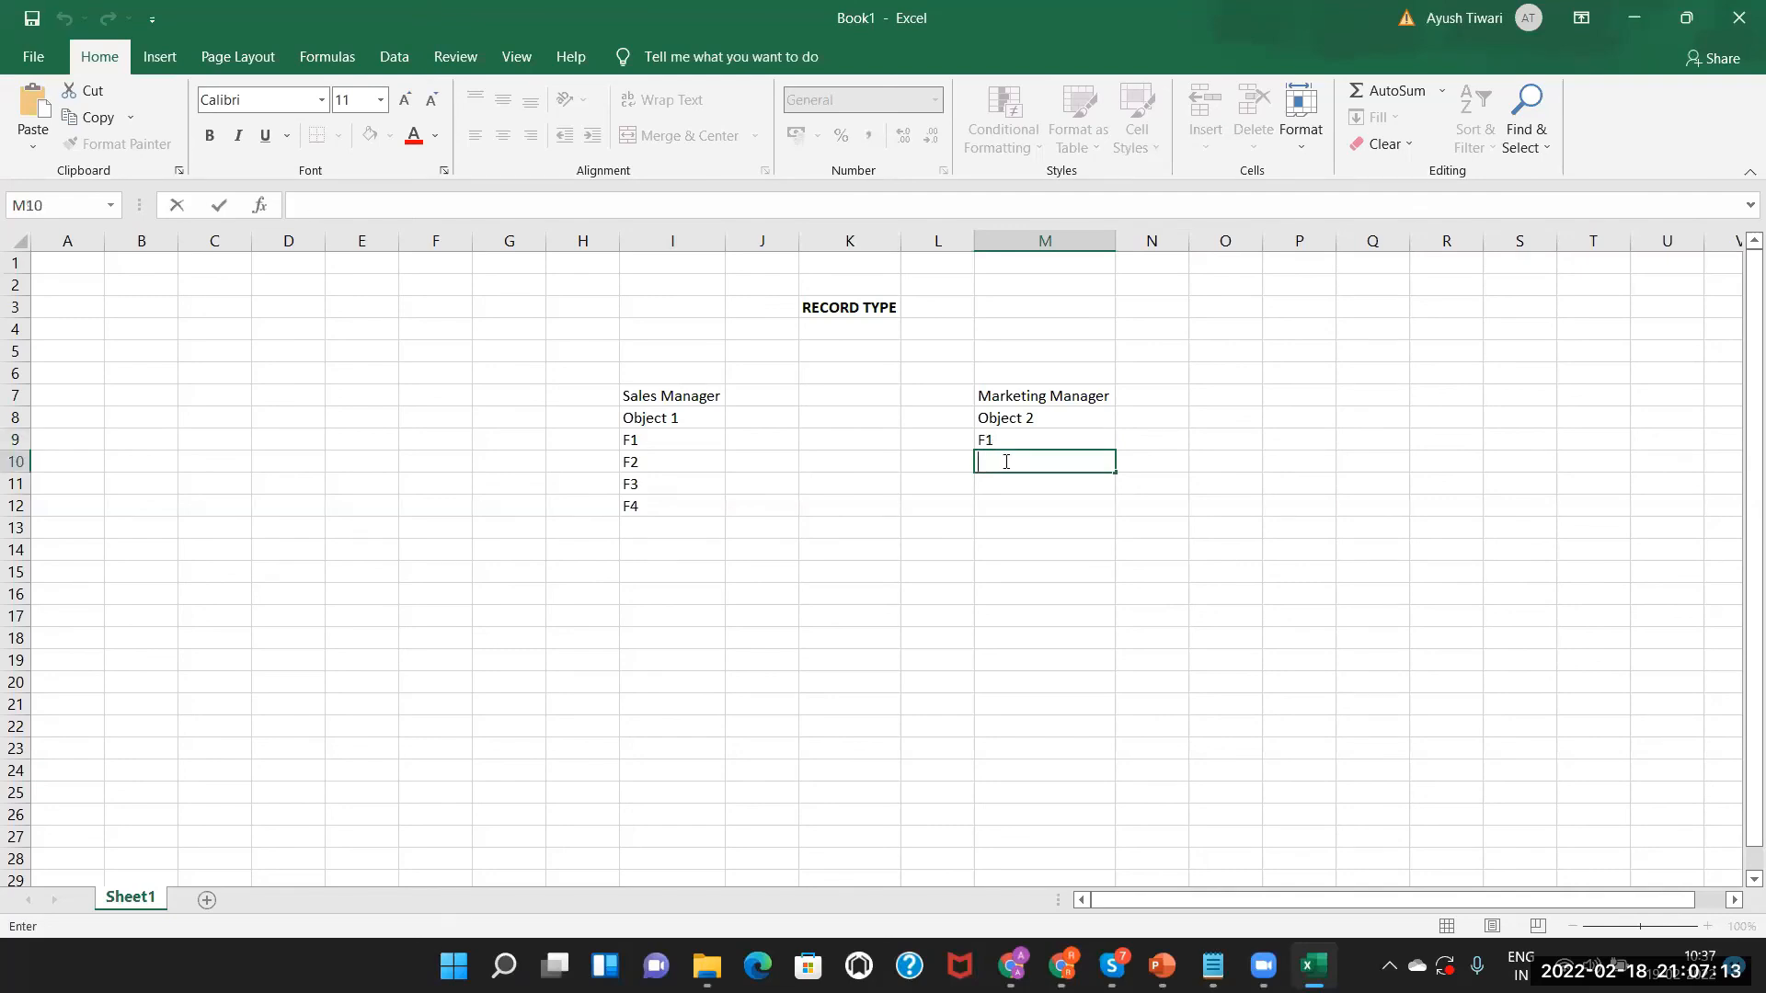
{"action": "type", "text": "F2"}
{"action": "left_click", "coordinate": [932, 463]}
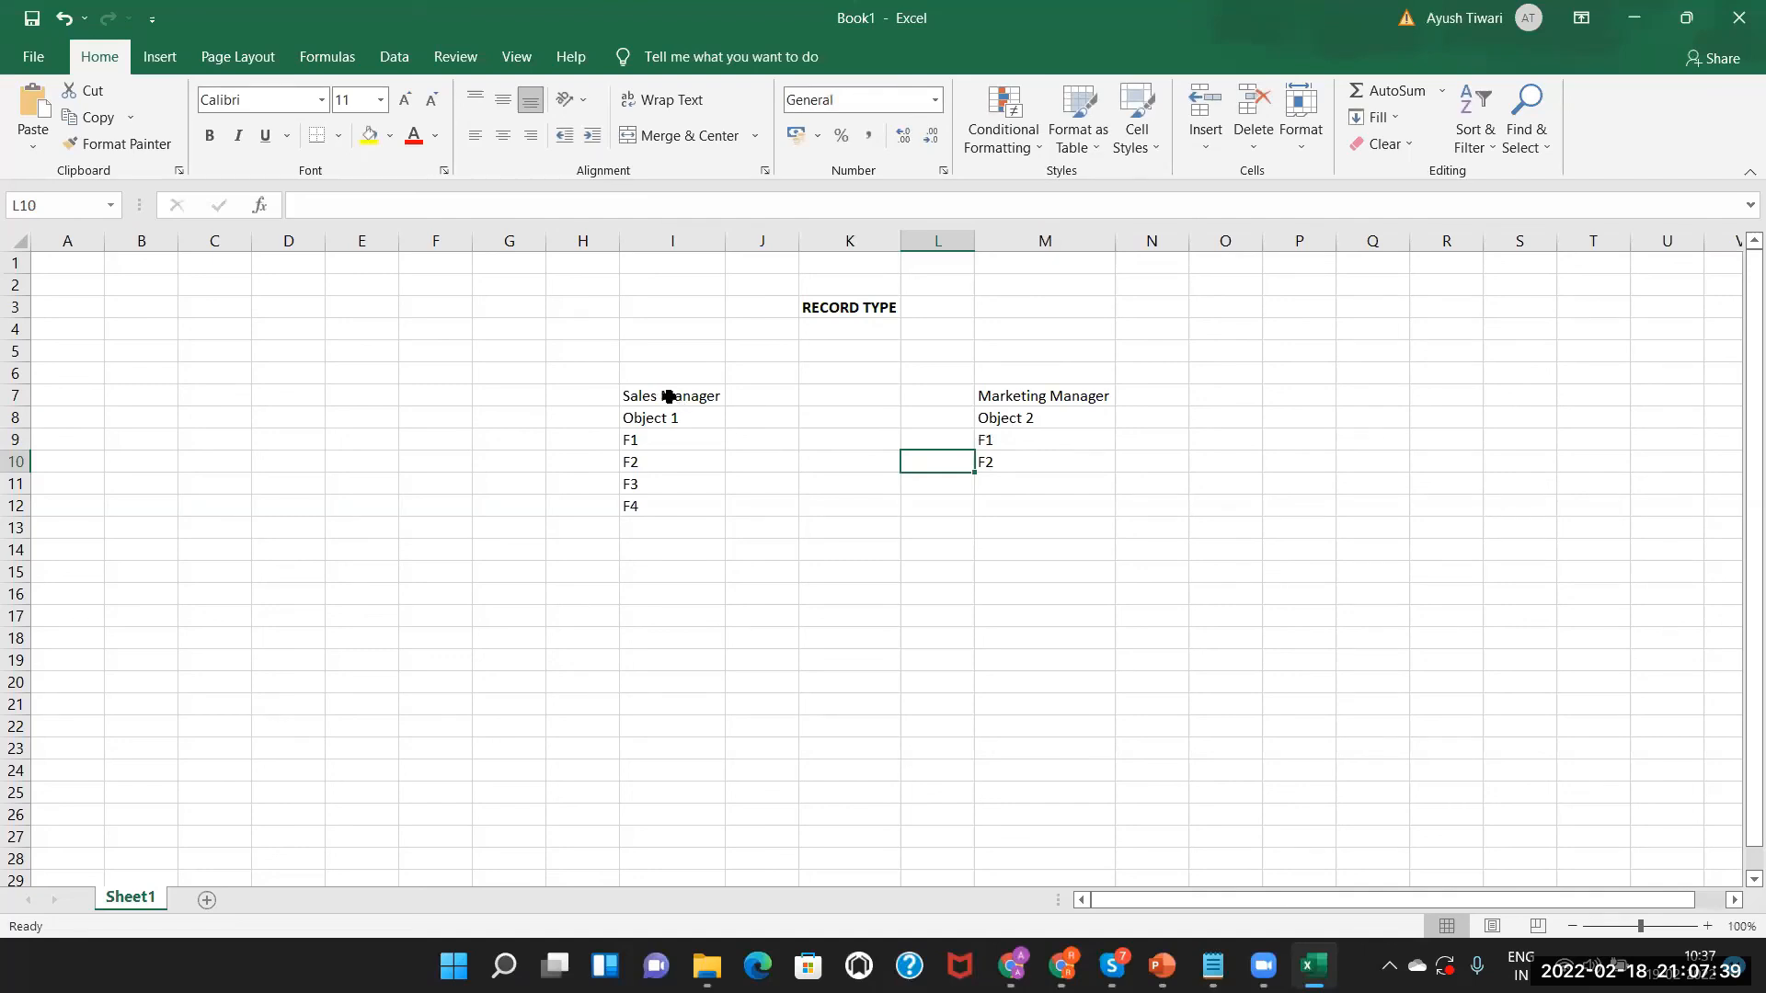
{"action": "left_click", "coordinate": [1049, 396]}
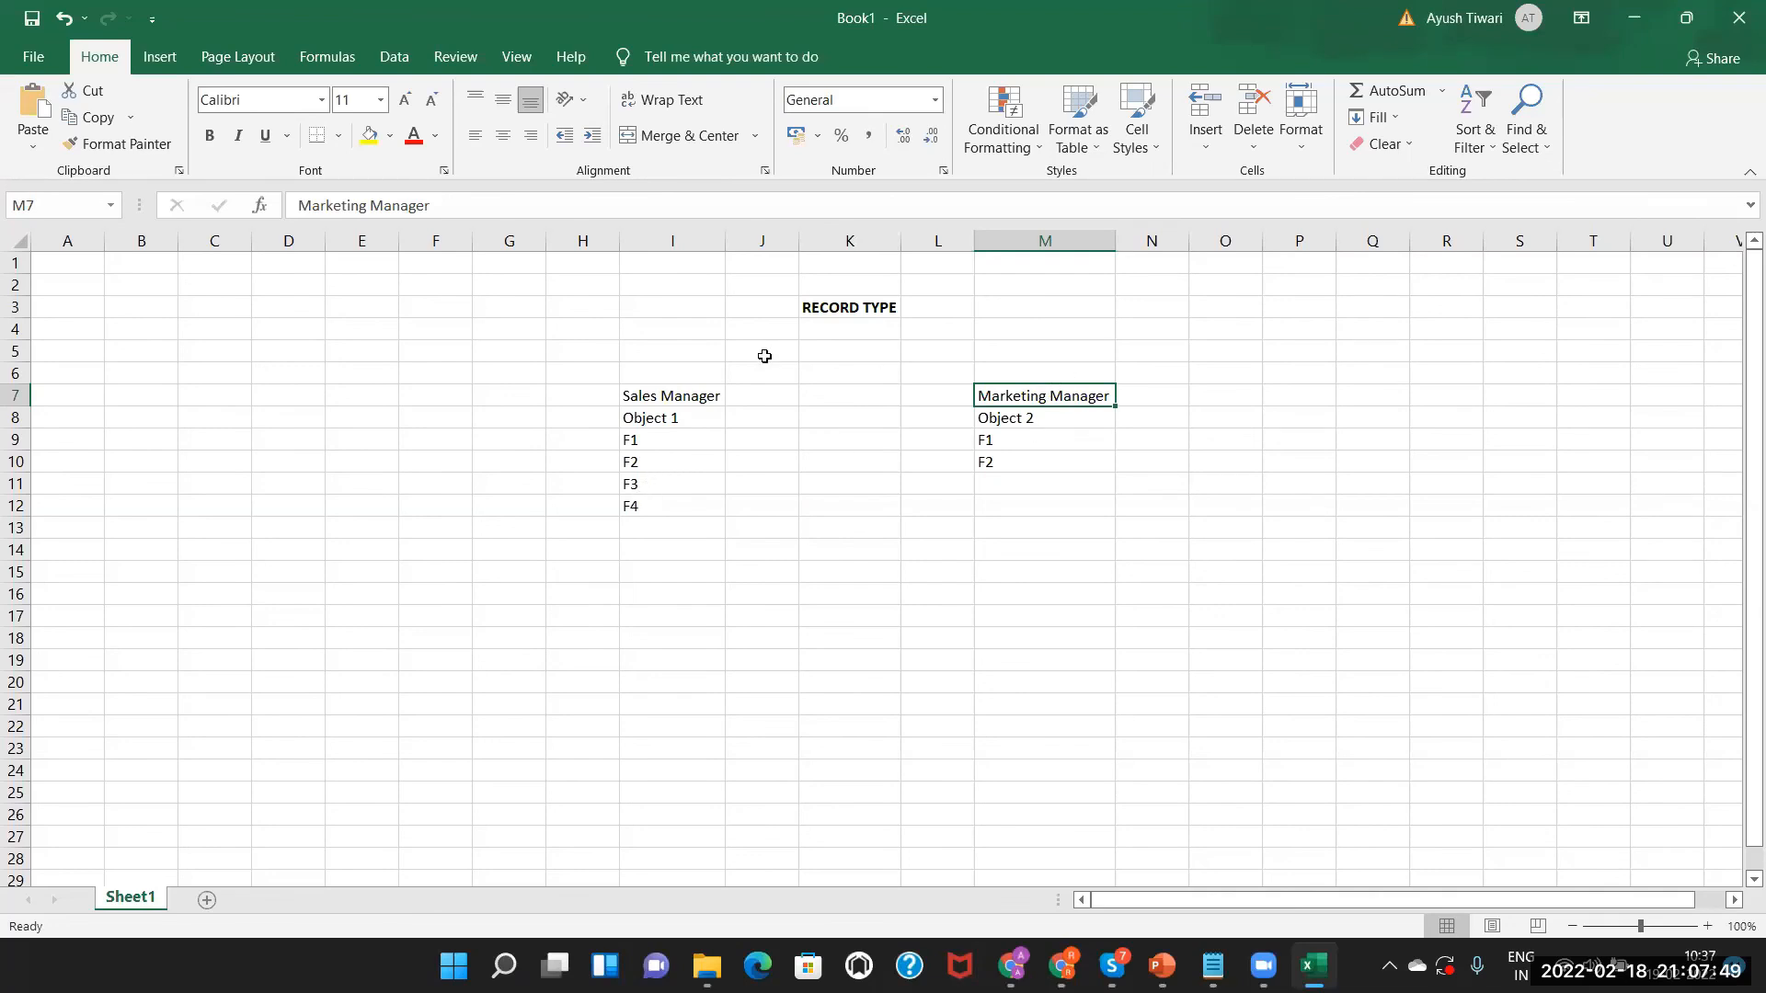
{"action": "left_click", "coordinate": [834, 311]}
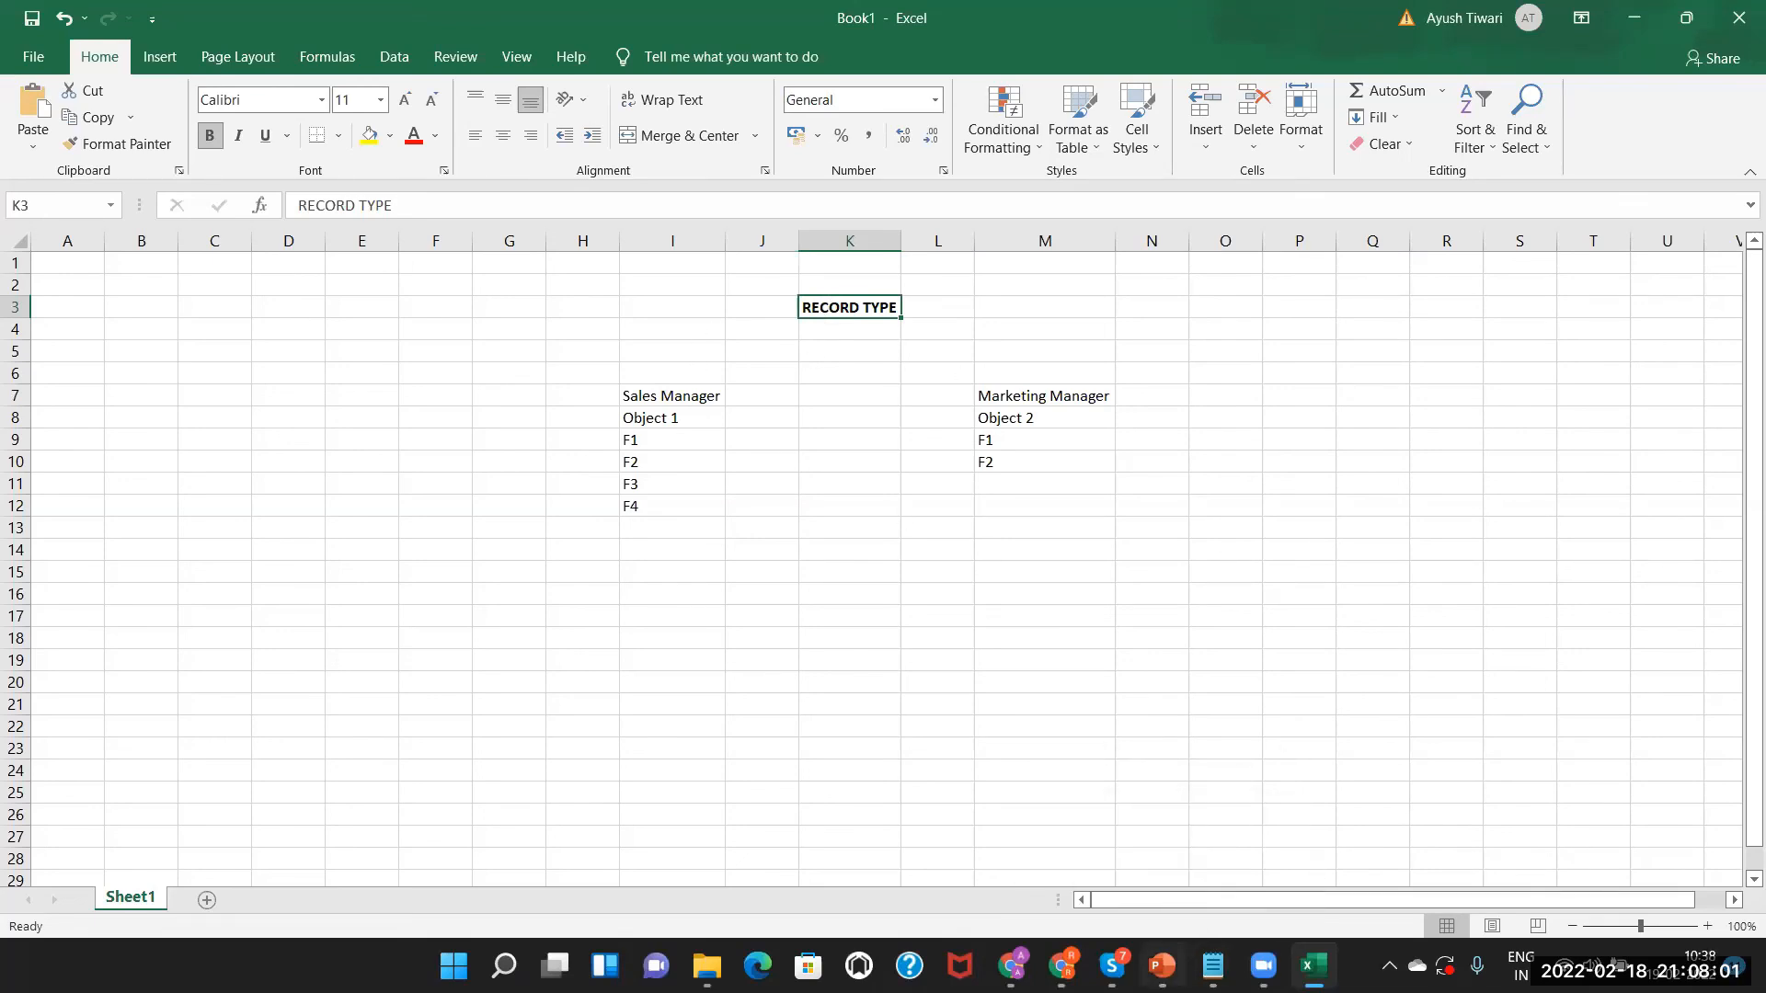
View the RECORD TYPE slide, then compare the Sales Manager and Marketing Manager headings in Excel.
{"action": "left_click", "coordinate": [1162, 966]}
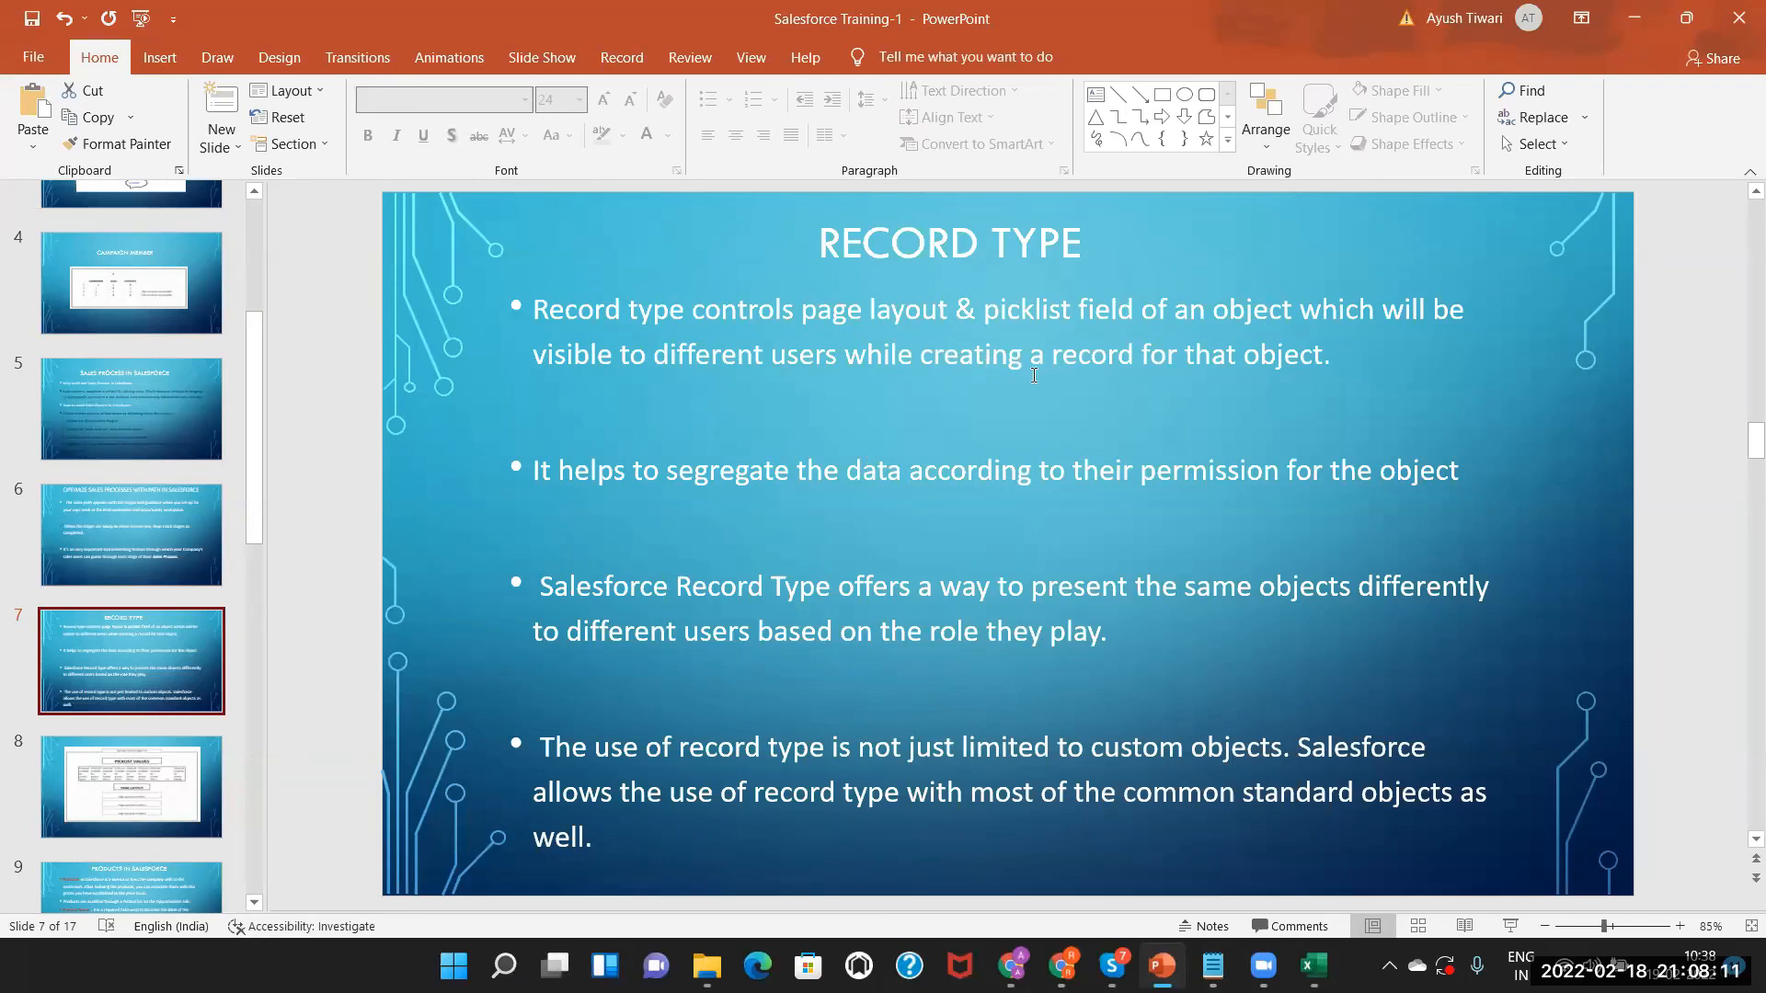
{"action": "key", "text": "alt+Tab"}
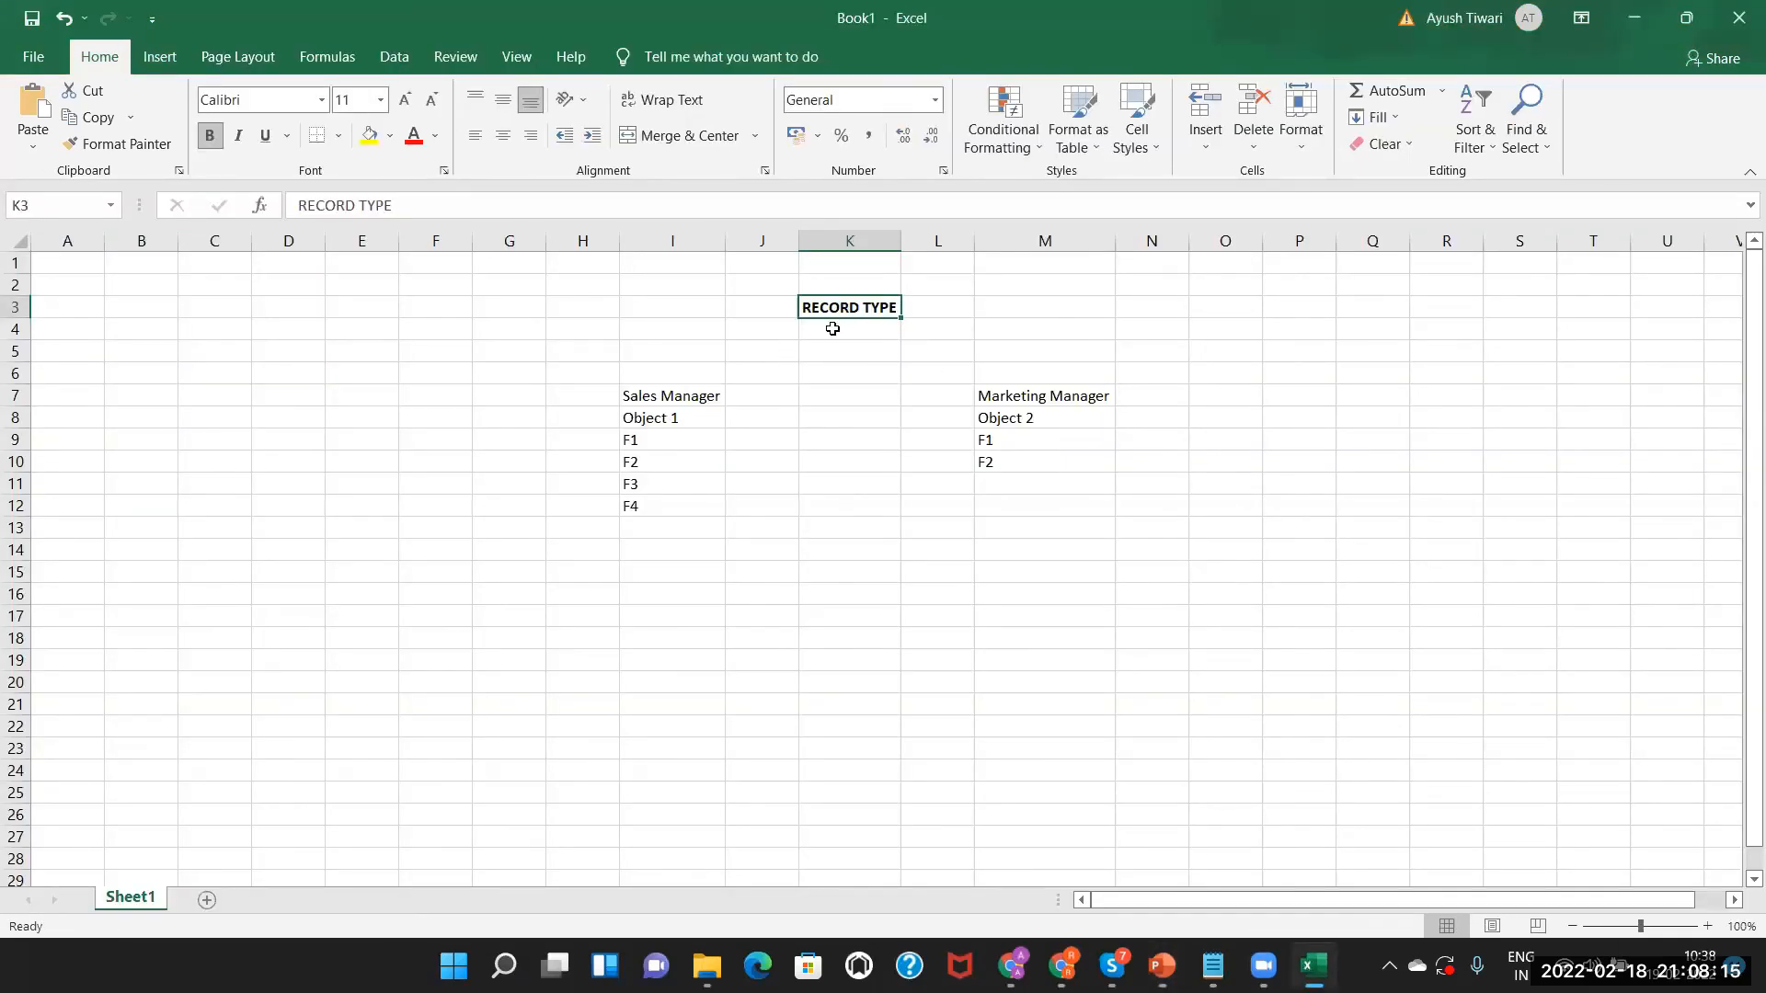
{"action": "left_click", "coordinate": [833, 329]}
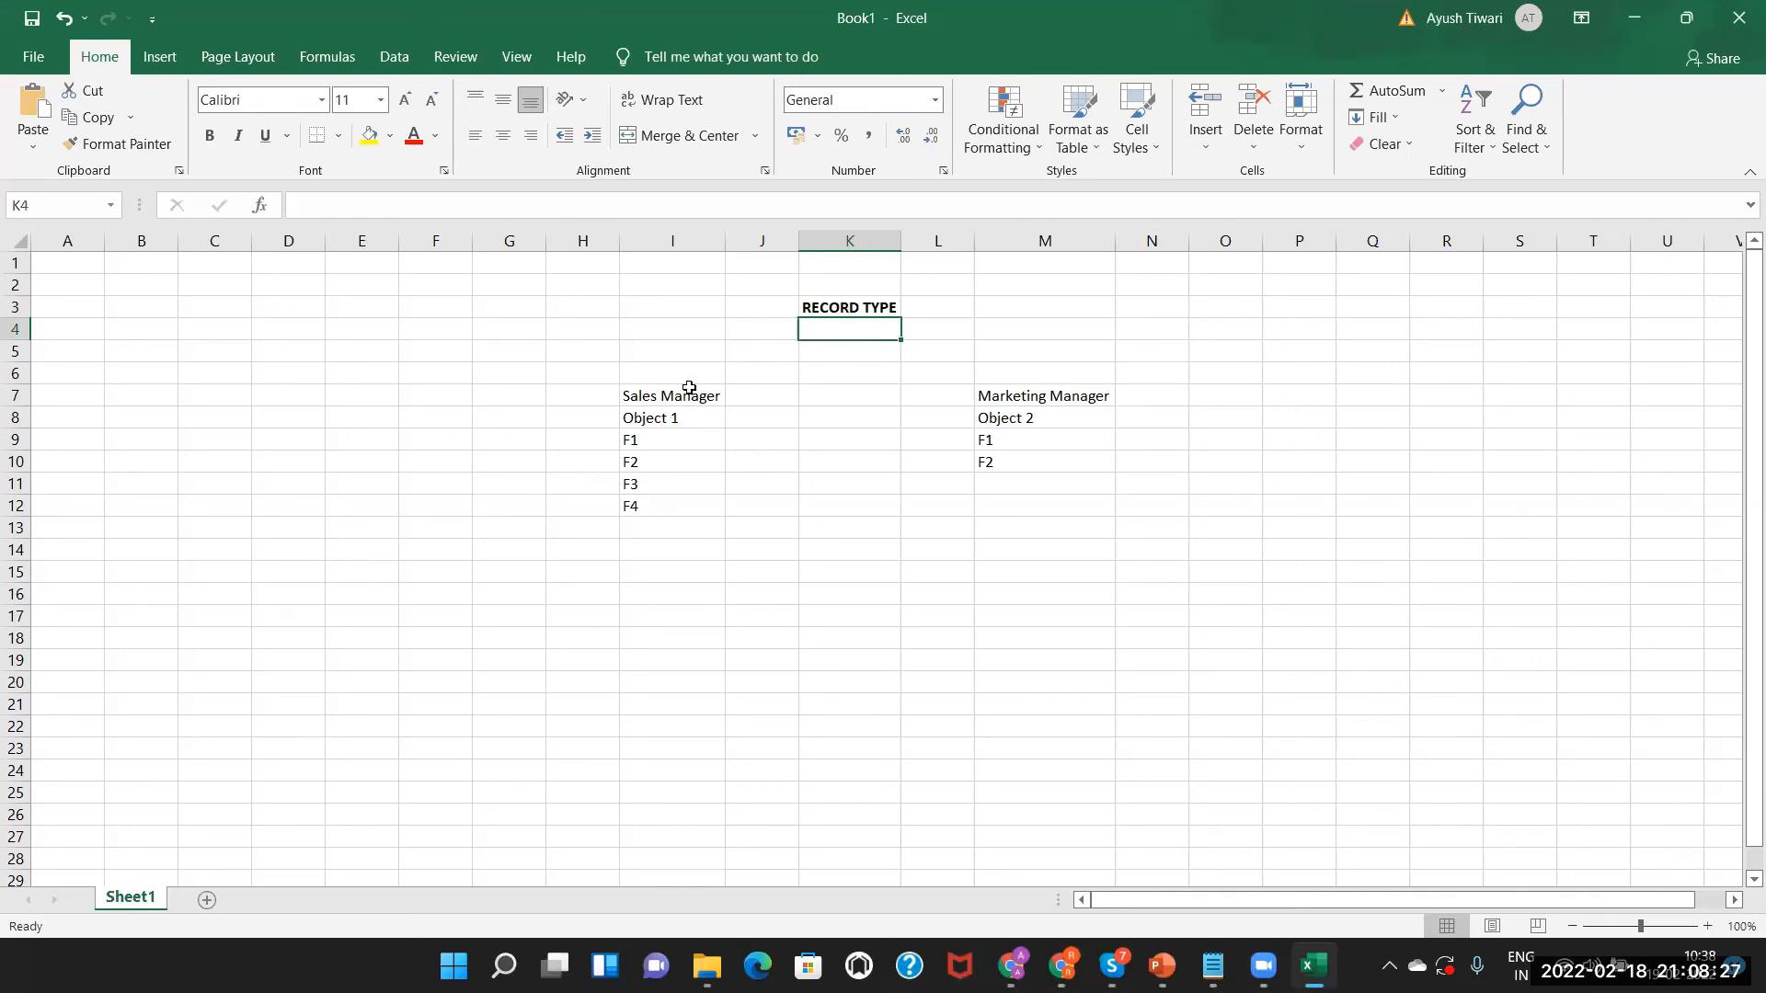
{"action": "left_click", "coordinate": [846, 301]}
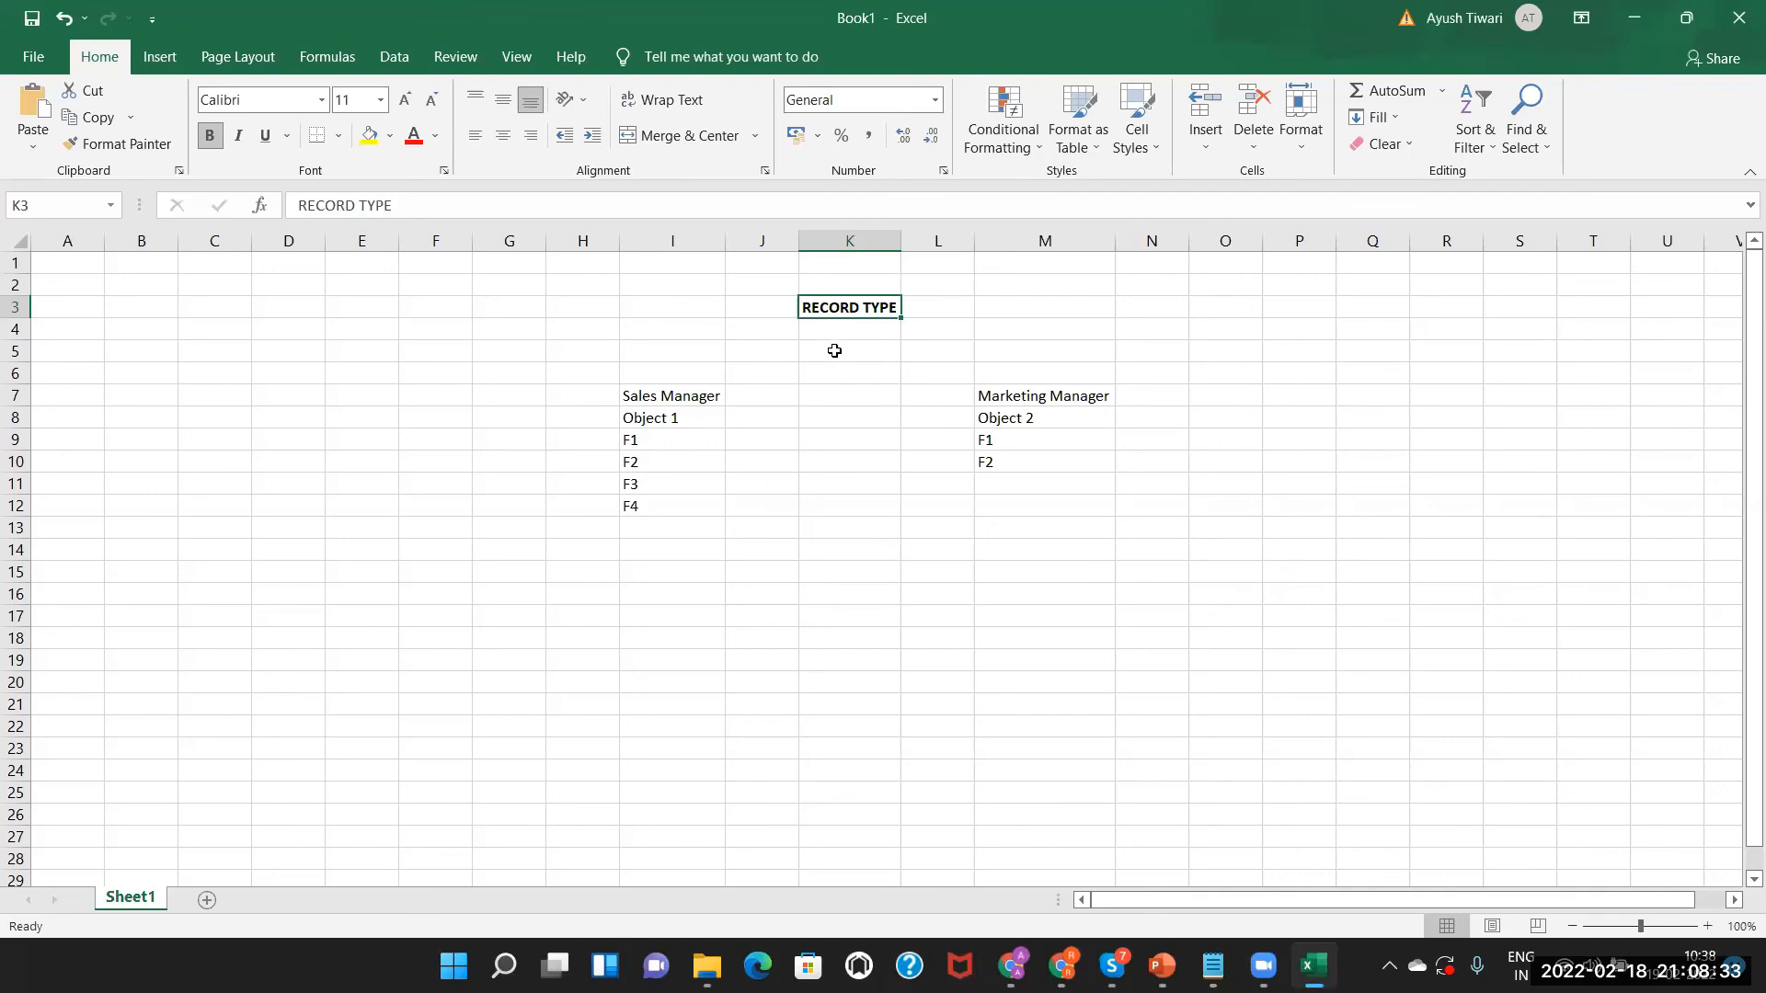
{"action": "left_click", "coordinate": [691, 393]}
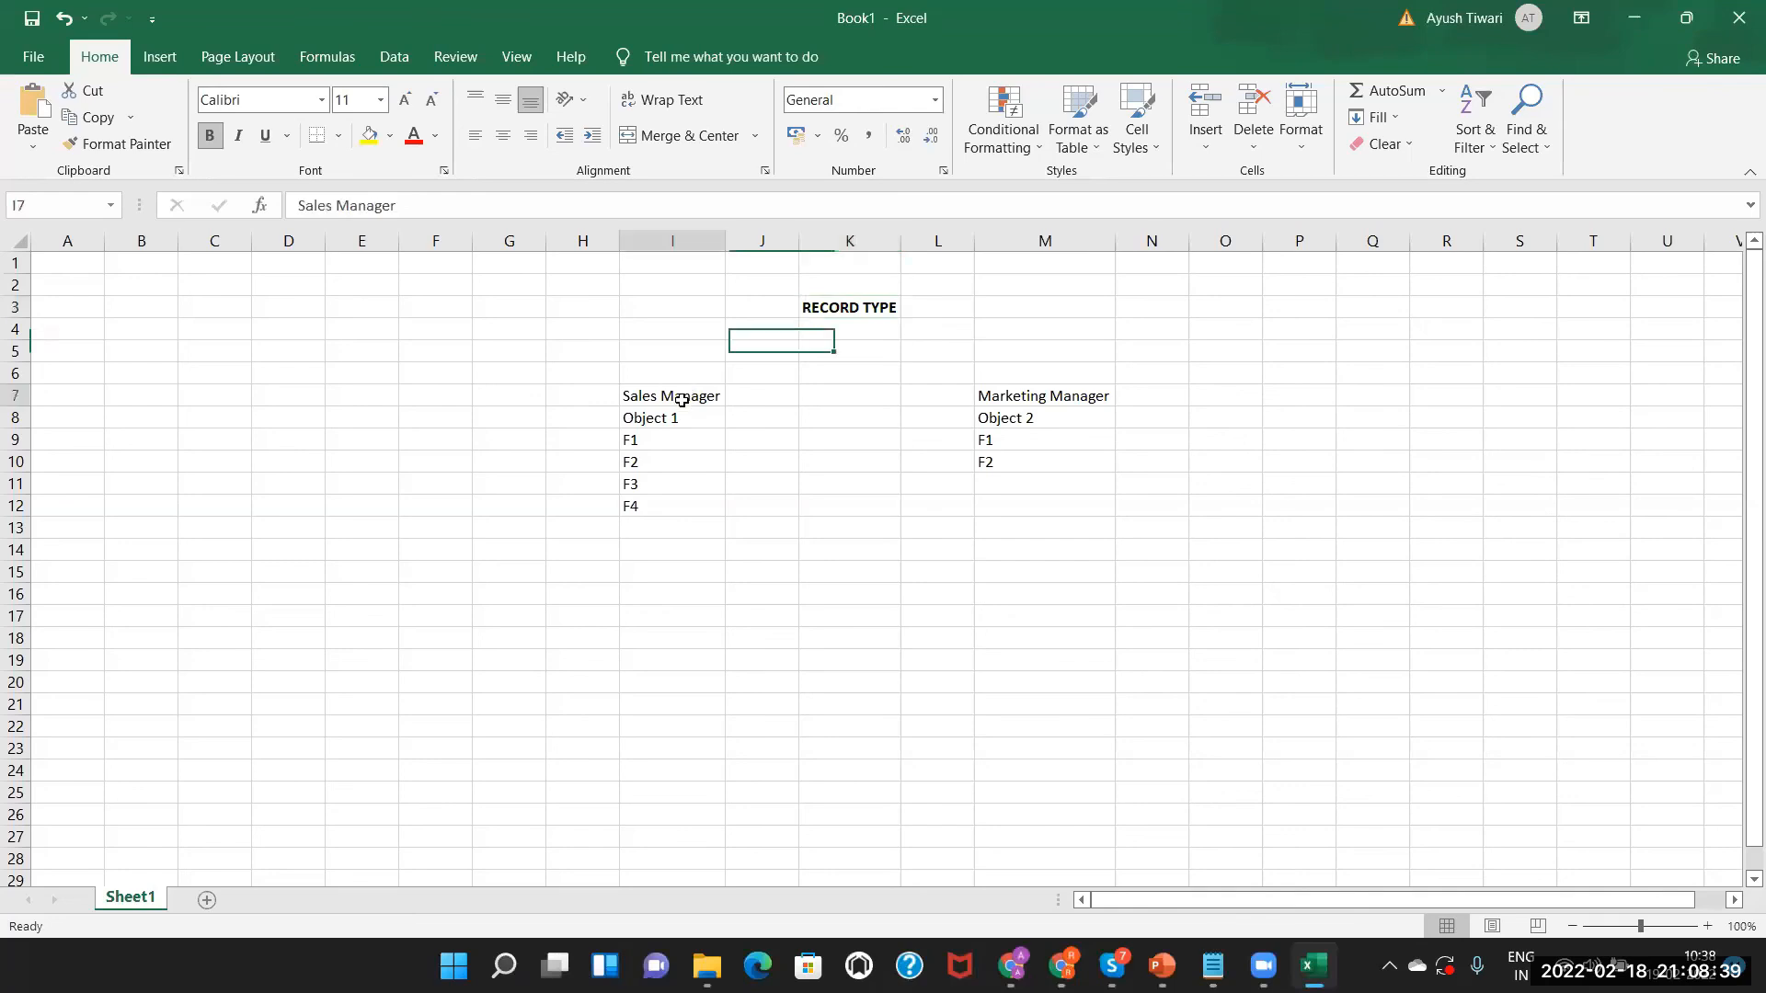
{"action": "left_click", "coordinate": [1039, 390]}
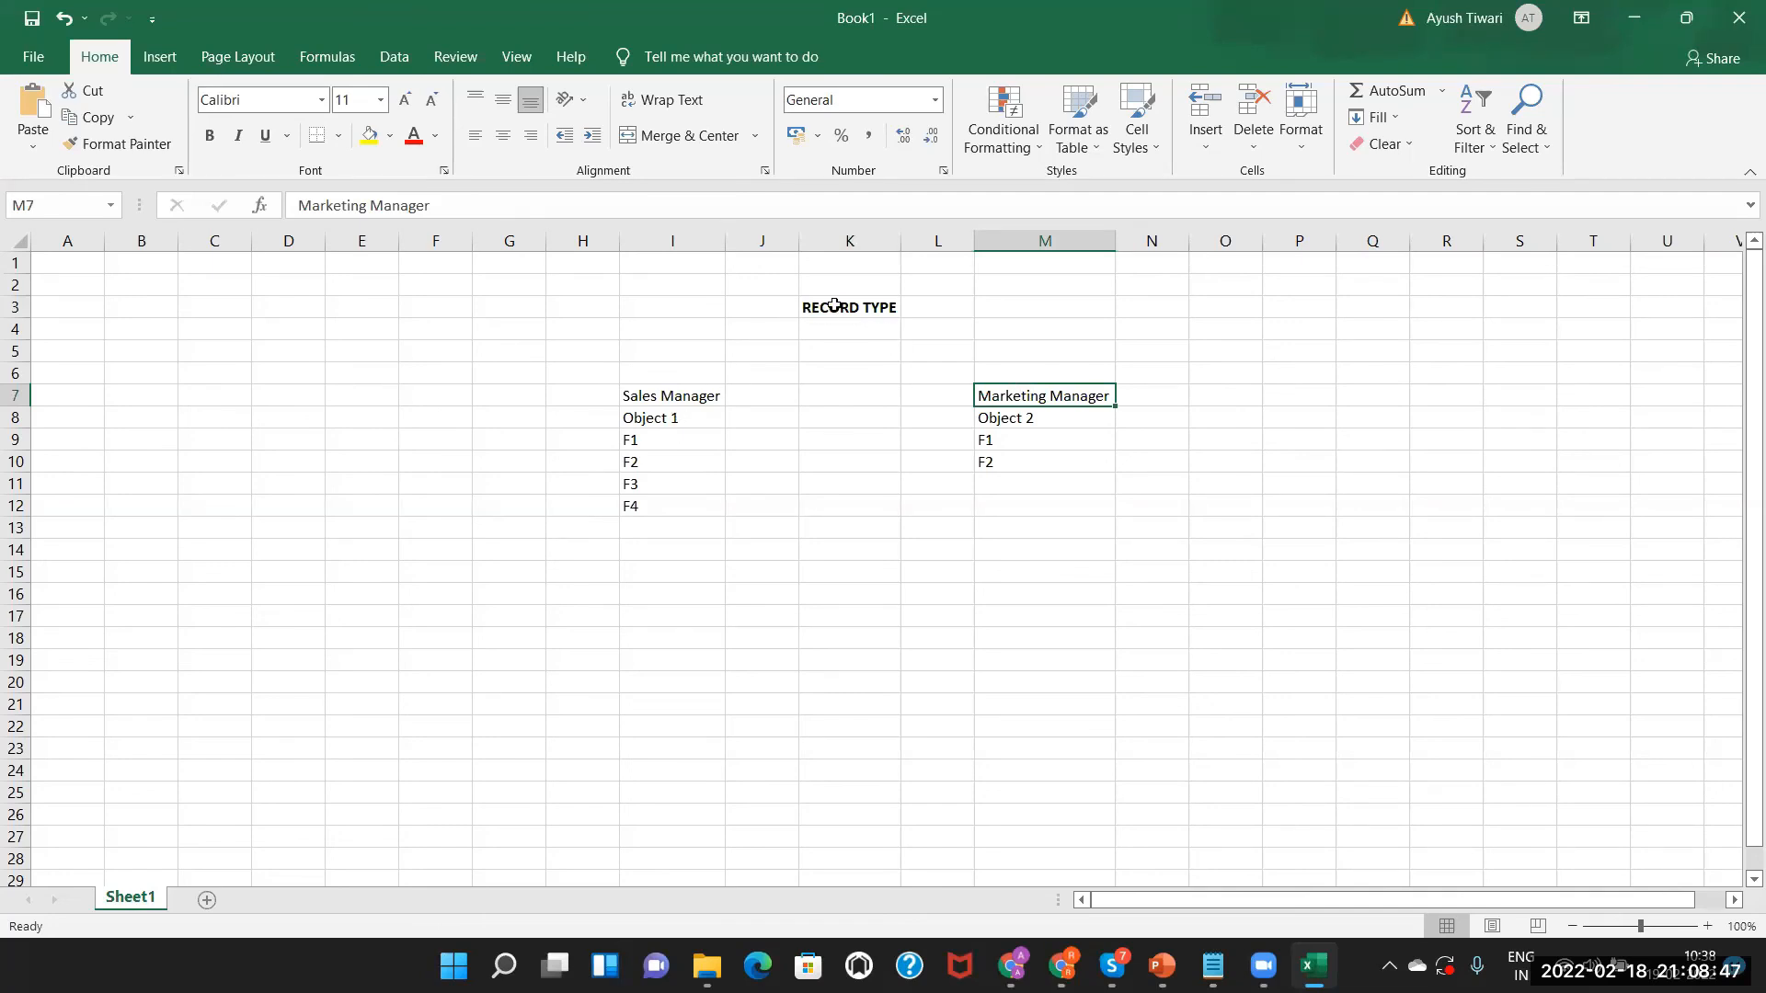
{"action": "left_click", "coordinate": [646, 398]}
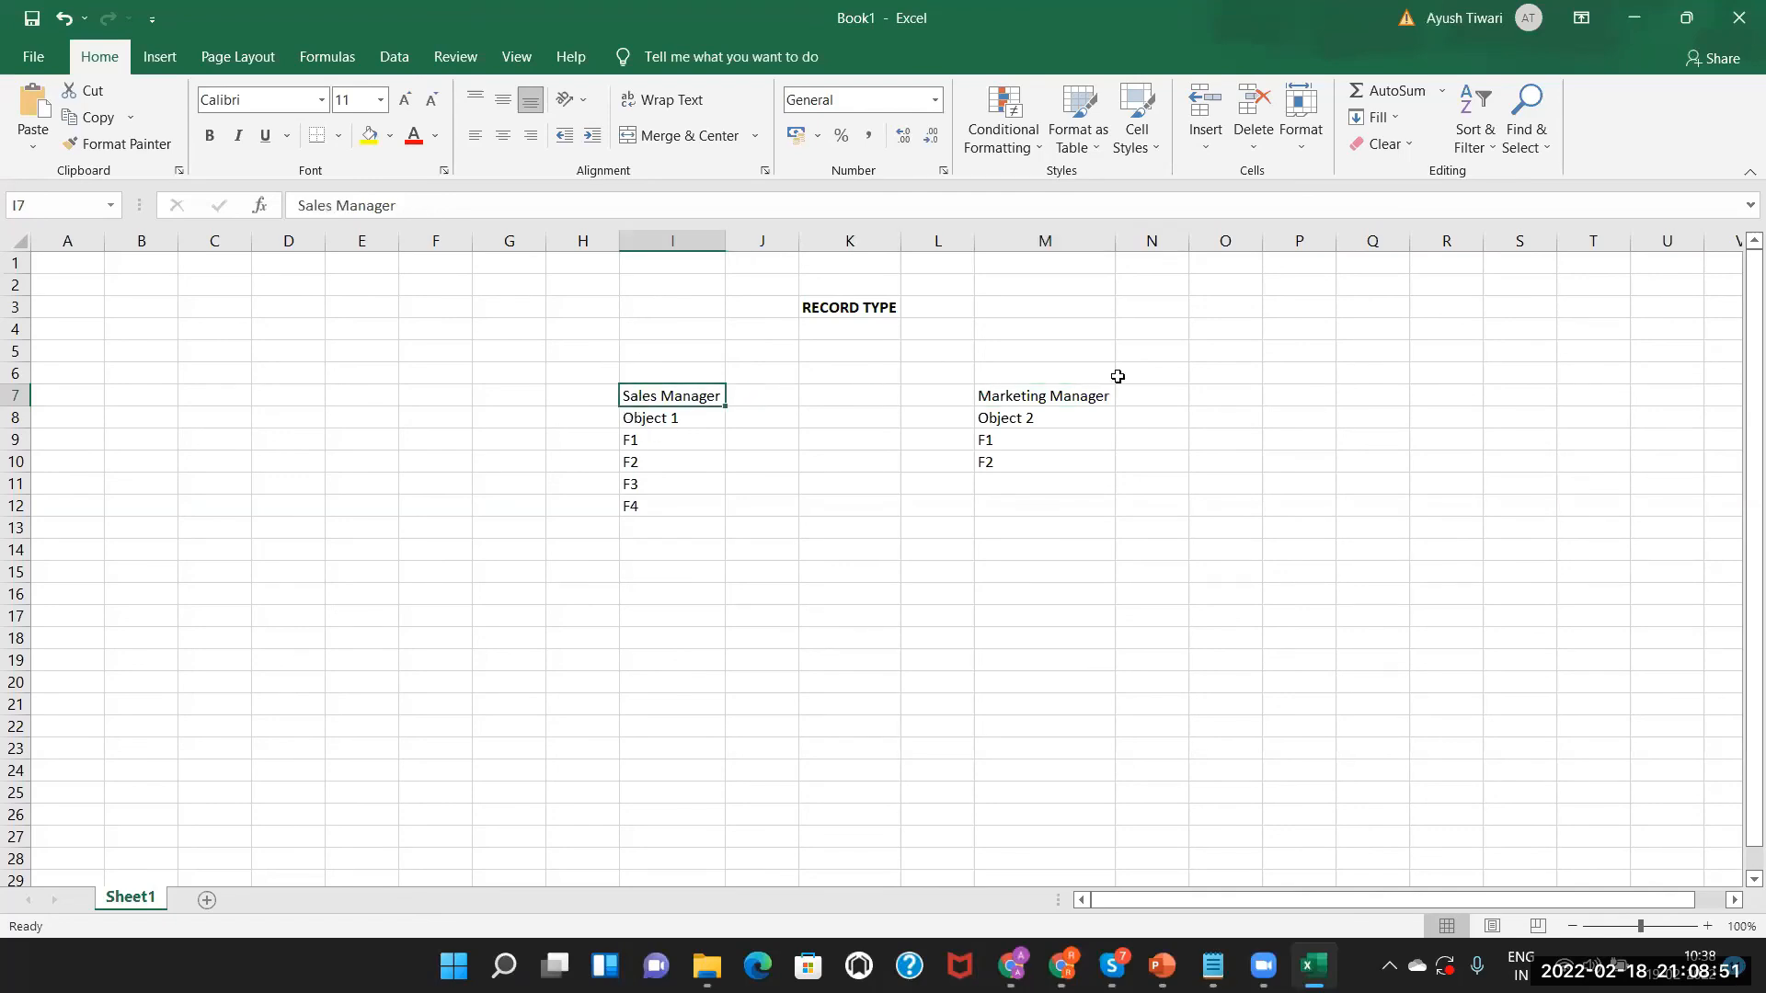
{"action": "left_click", "coordinate": [1072, 393]}
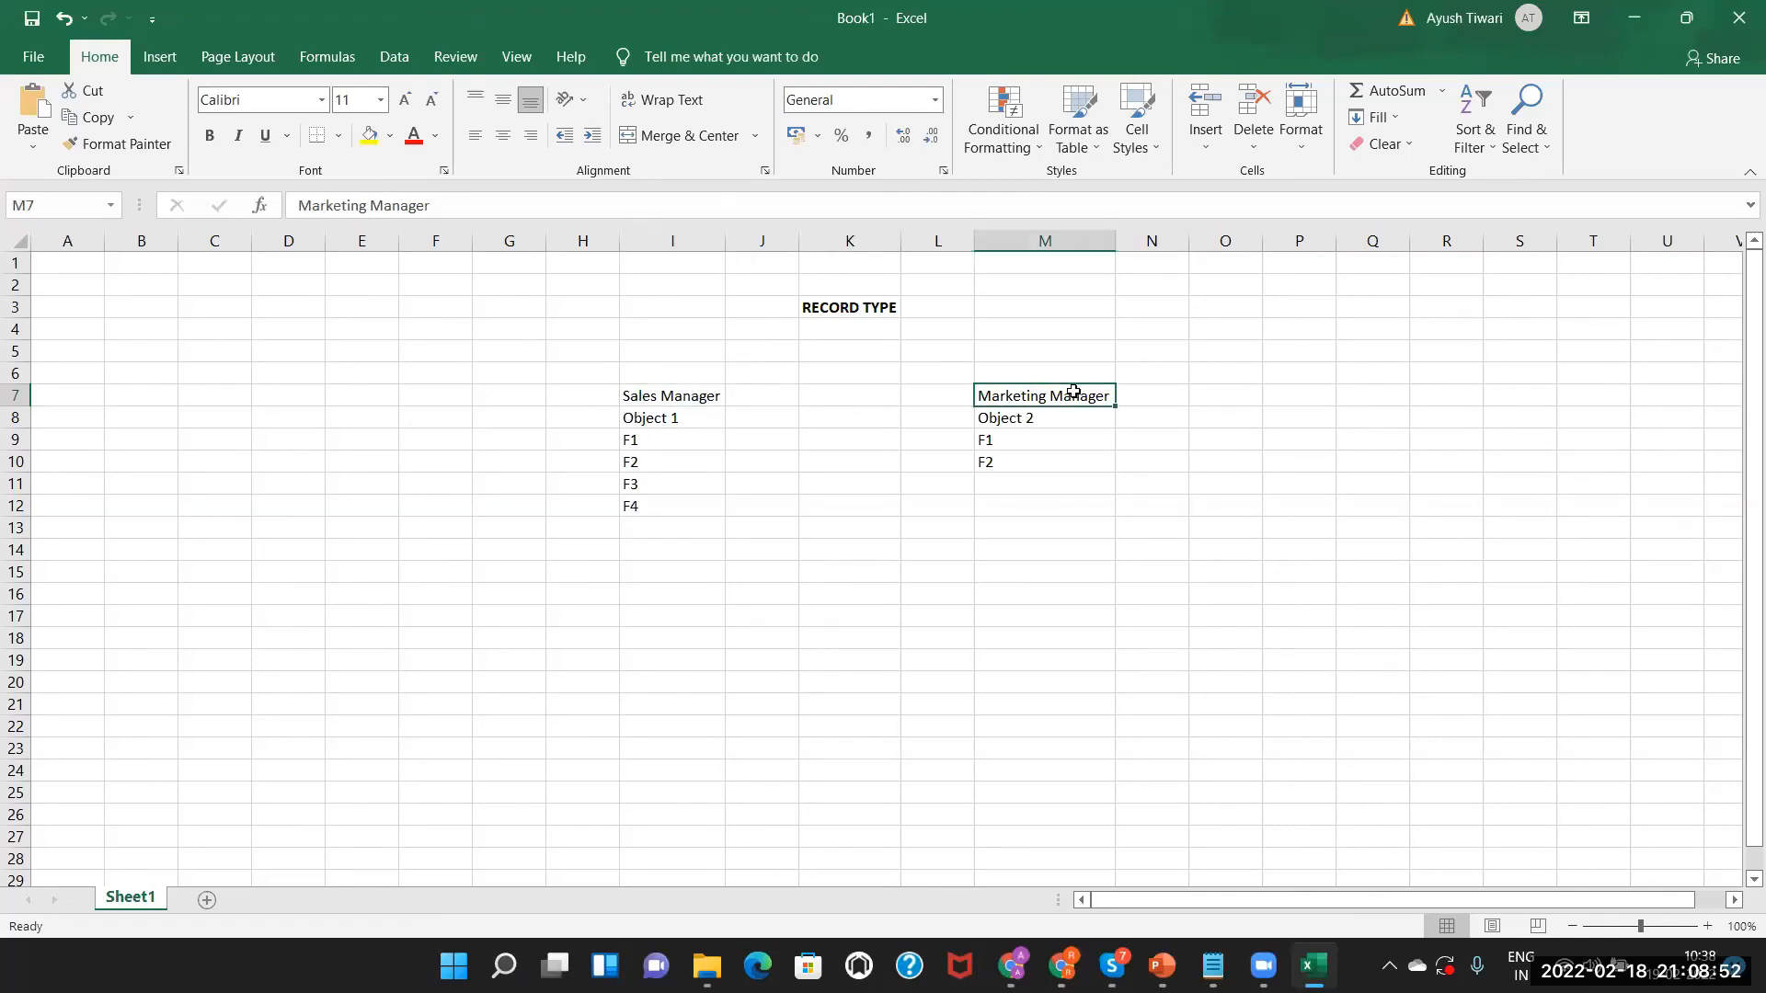
{"action": "left_click", "coordinate": [696, 394]}
Highlight both role lists, bold the RECORD TYPE heading in K3, and return to PowerPoint.
{"action": "left_click_drag", "start_coordinate": [660, 421], "coordinate": [664, 485]}
{"action": "left_click", "coordinate": [1042, 396]}
{"action": "left_click", "coordinate": [1019, 420]}
{"action": "left_click_drag", "start_coordinate": [1019, 420], "coordinate": [1013, 460]}
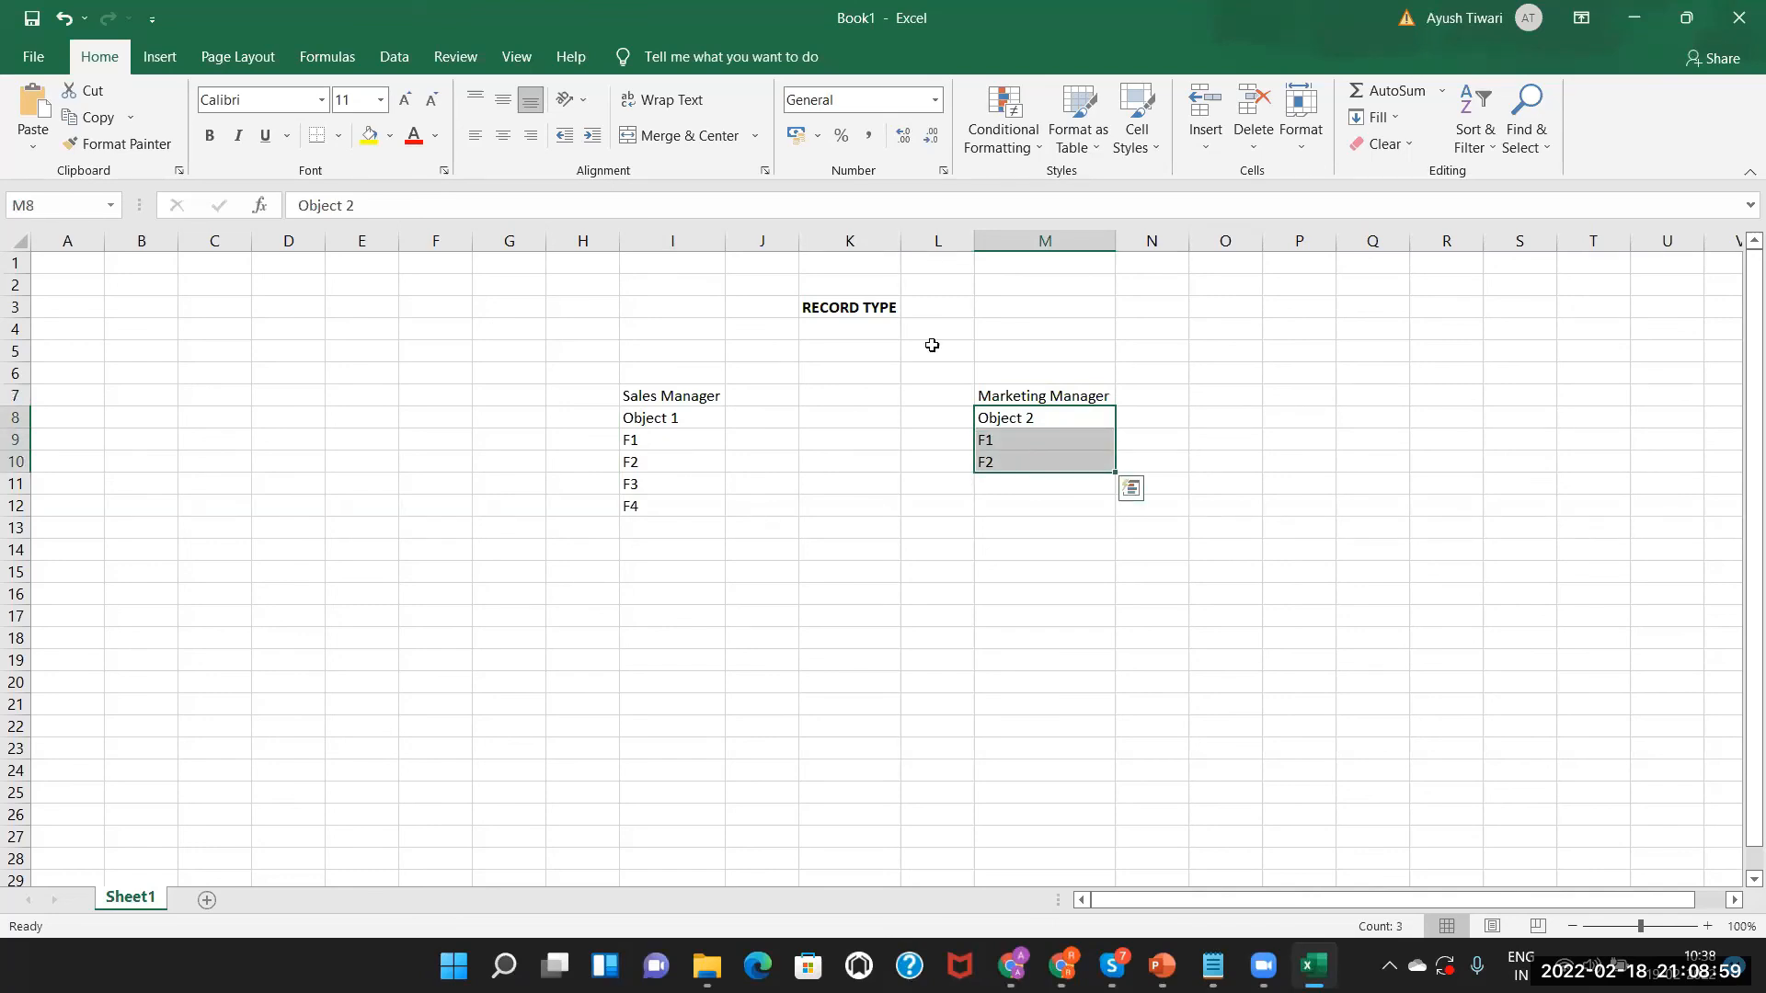
{"action": "left_click", "coordinate": [847, 308]}
{"action": "key", "text": "ctrl+b"}
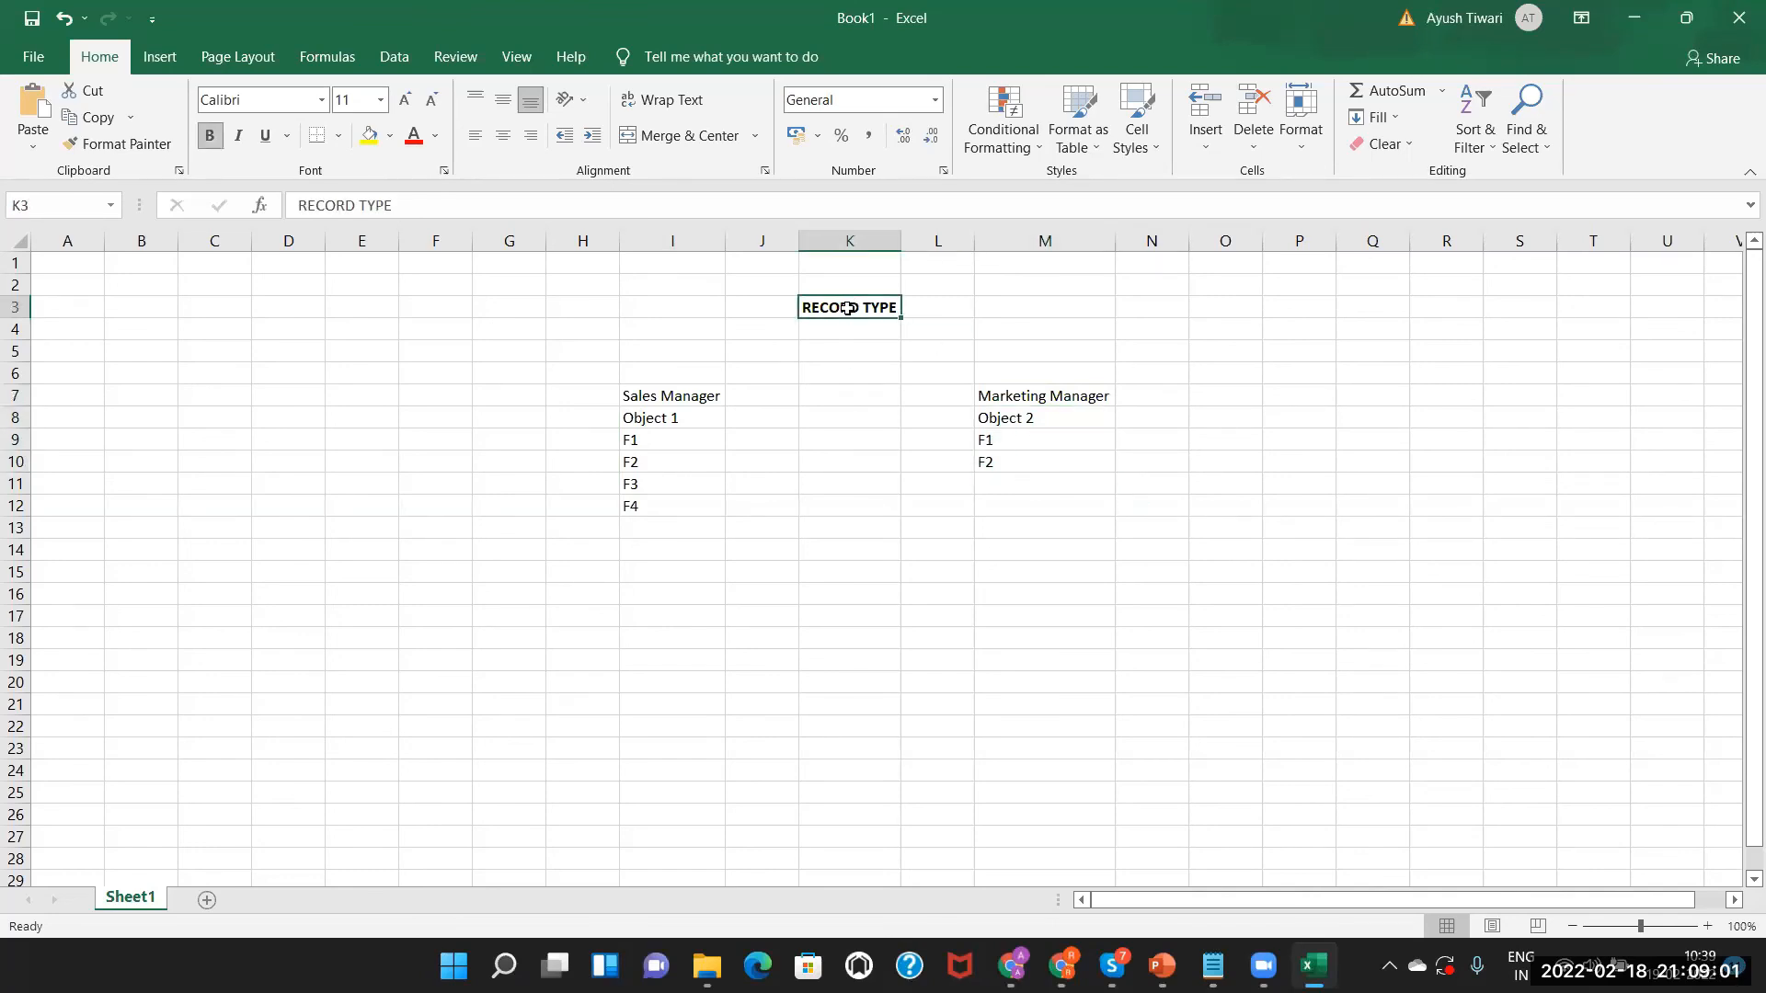
{"action": "key", "text": "alt+Tab"}
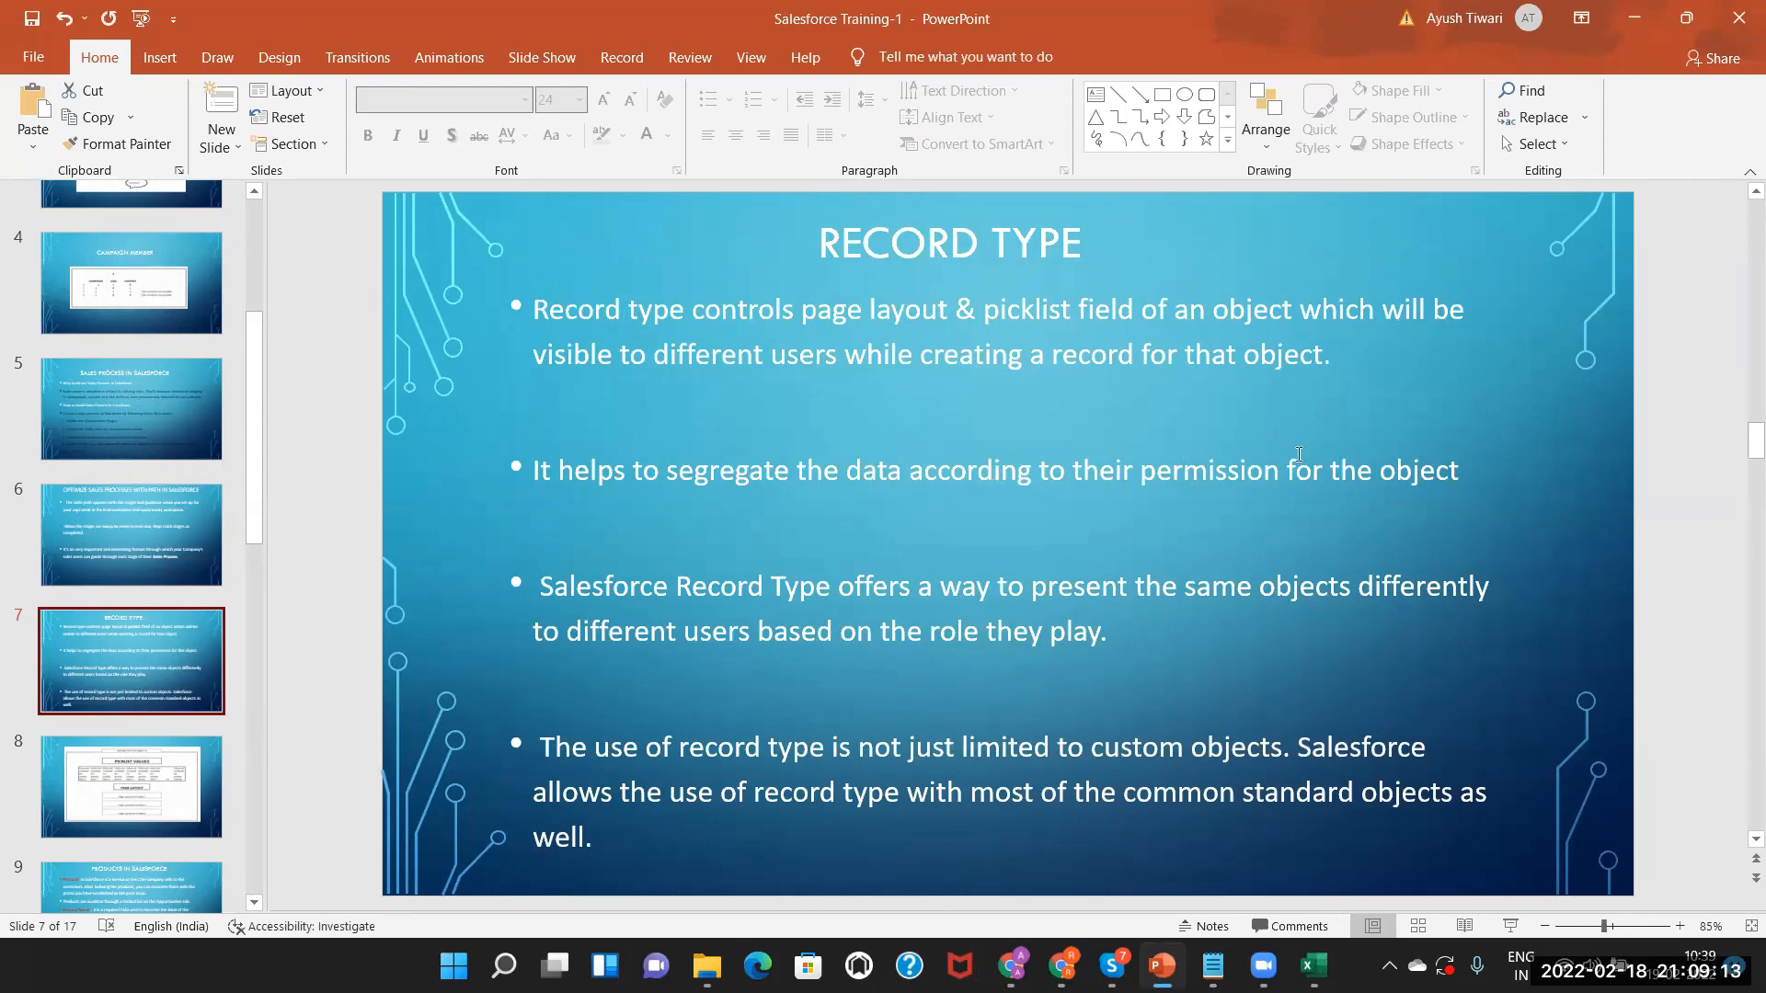
Compare the Record Type bullets with the Excel notes, then go to slide 8's diagram.
{"action": "left_click", "coordinate": [1414, 474]}
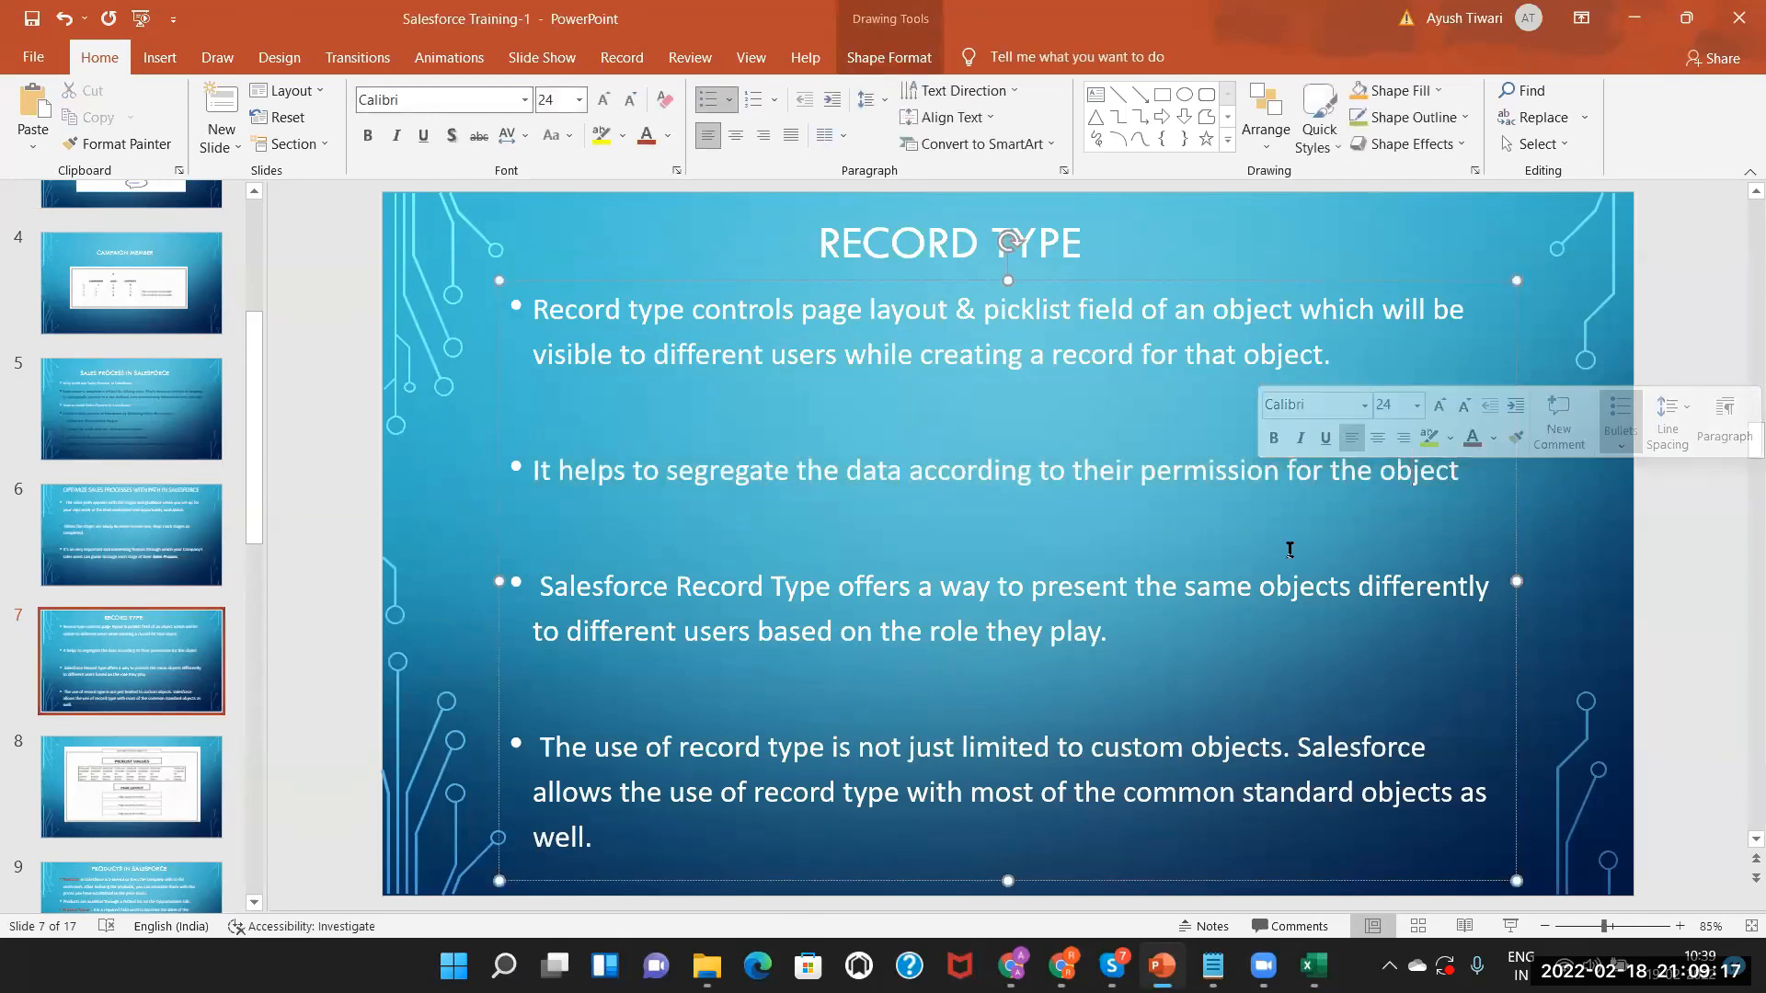
{"action": "key", "text": "Escape"}
{"action": "key", "text": "Escape"}
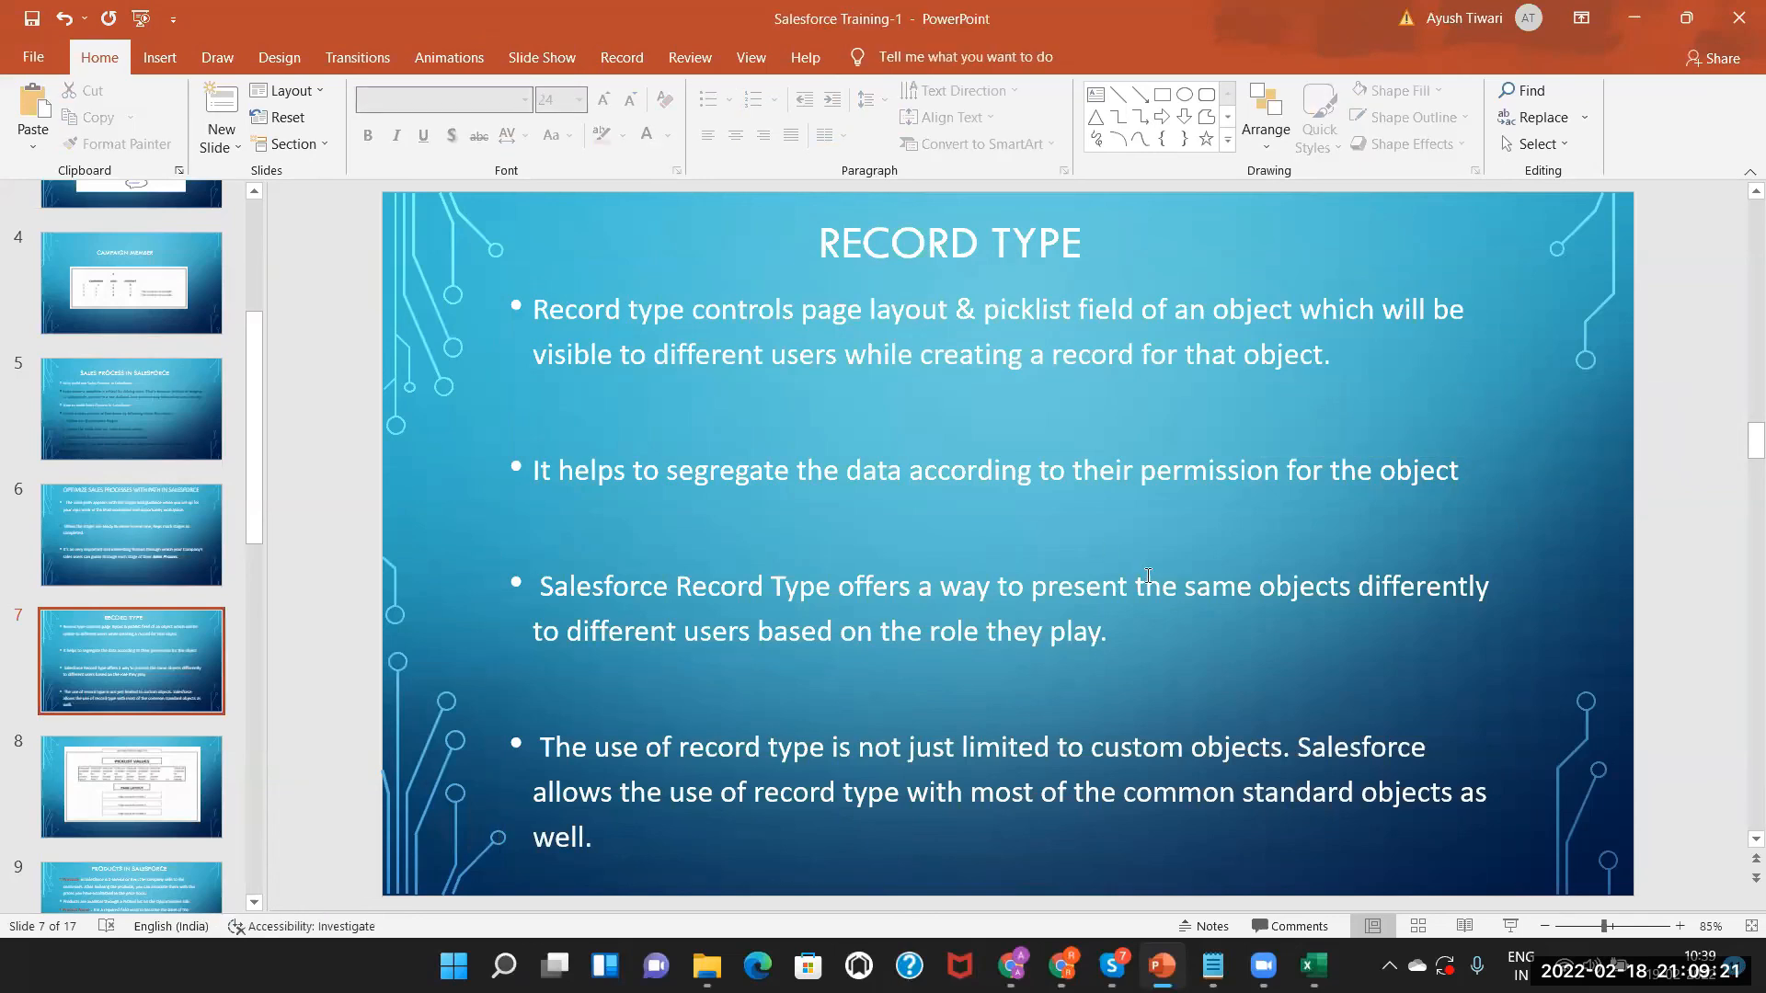
{"action": "key", "text": "alt+Tab"}
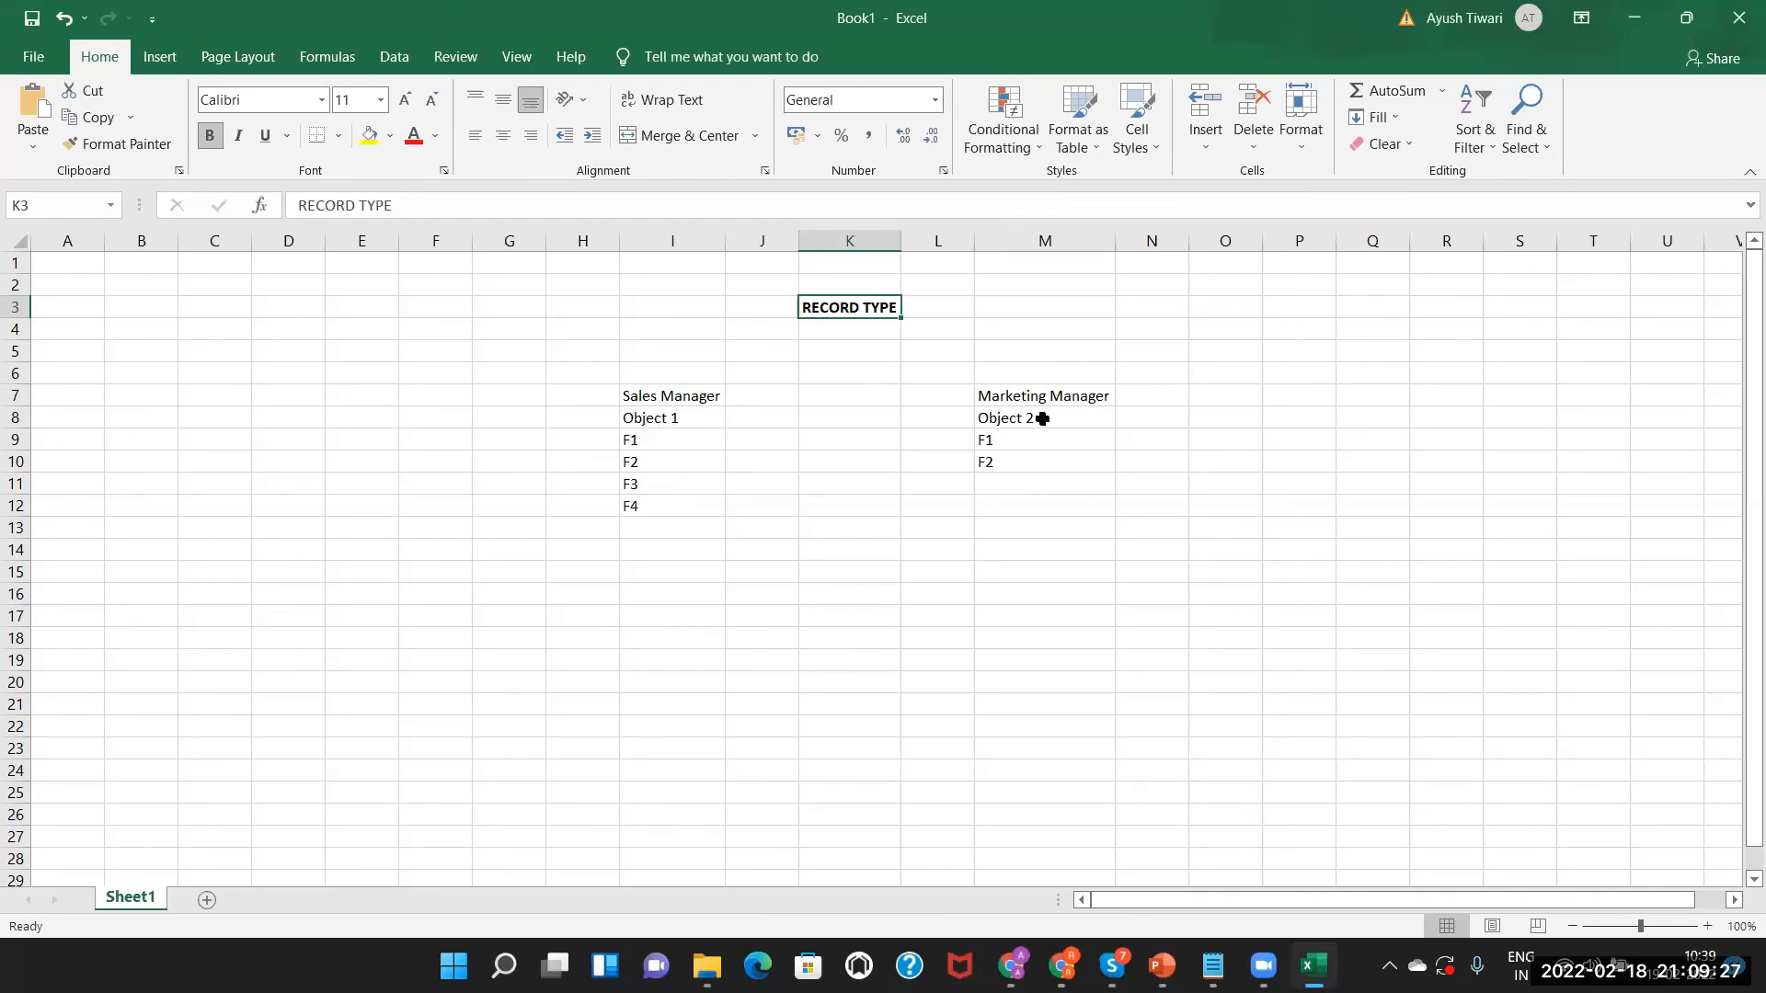
{"action": "key", "text": "alt+Tab"}
{"action": "key", "text": "alt+Tab"}
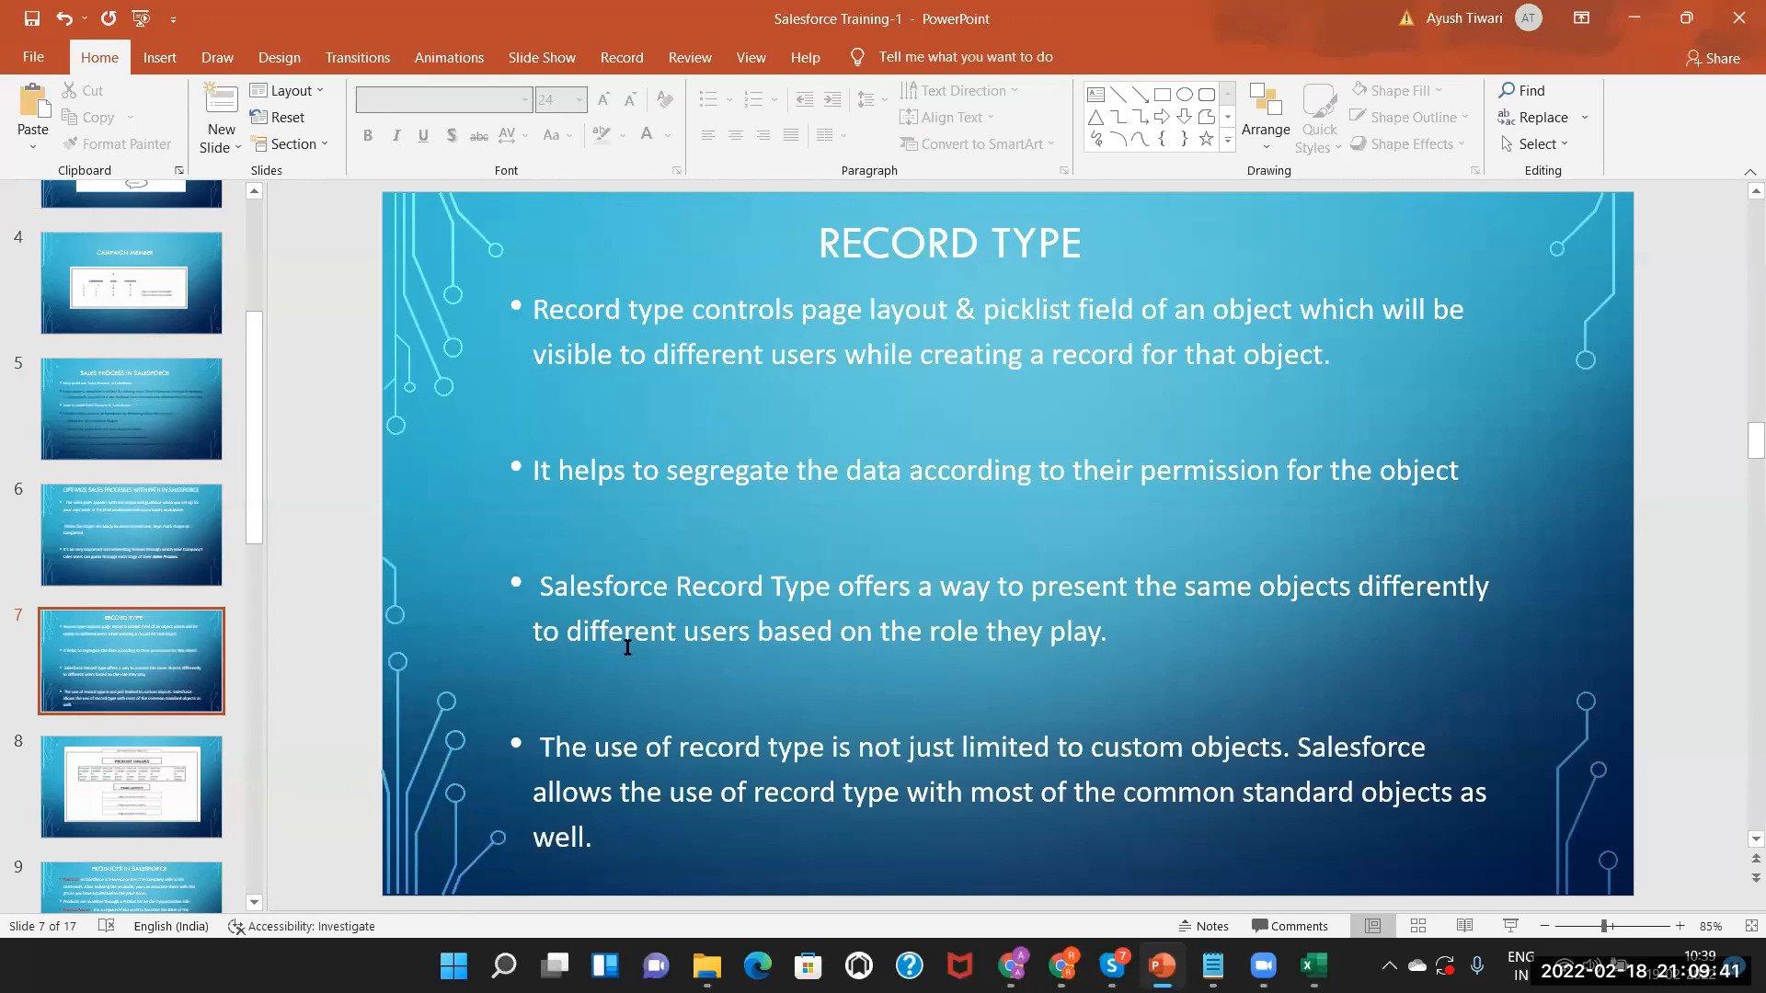
{"action": "key", "text": "alt+Tab"}
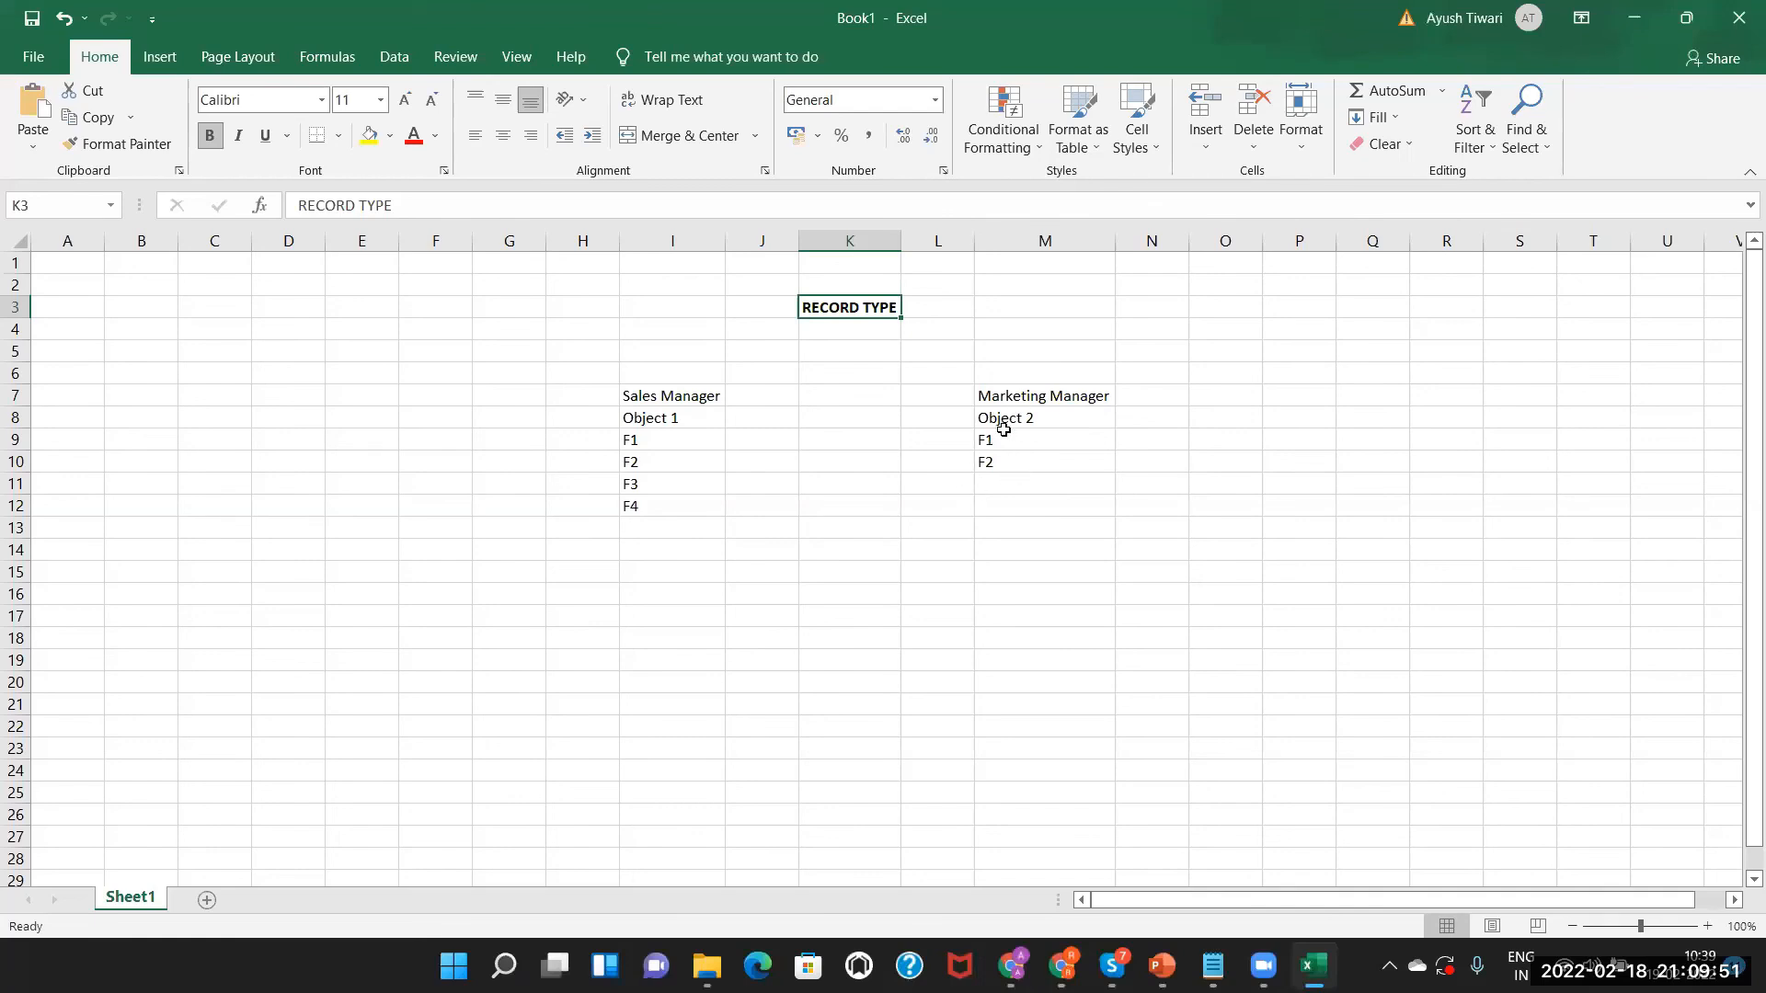
{"action": "key", "text": "alt+Tab"}
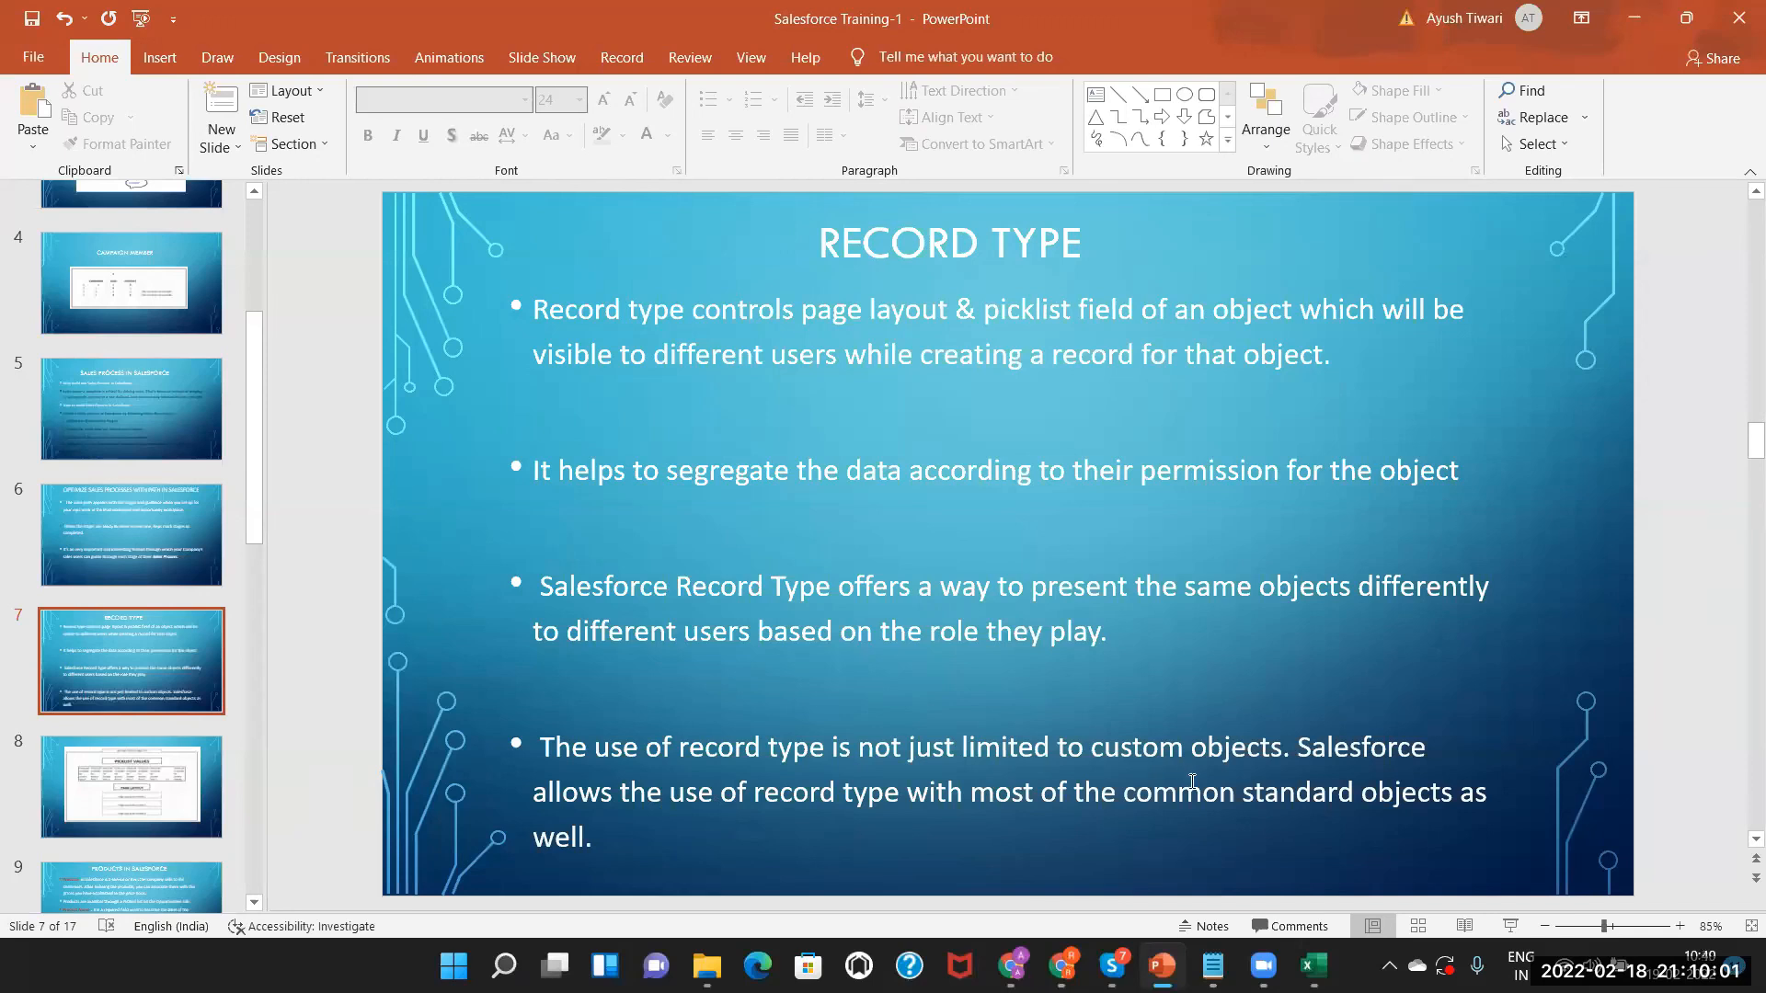
{"action": "key", "text": "alt+Tab"}
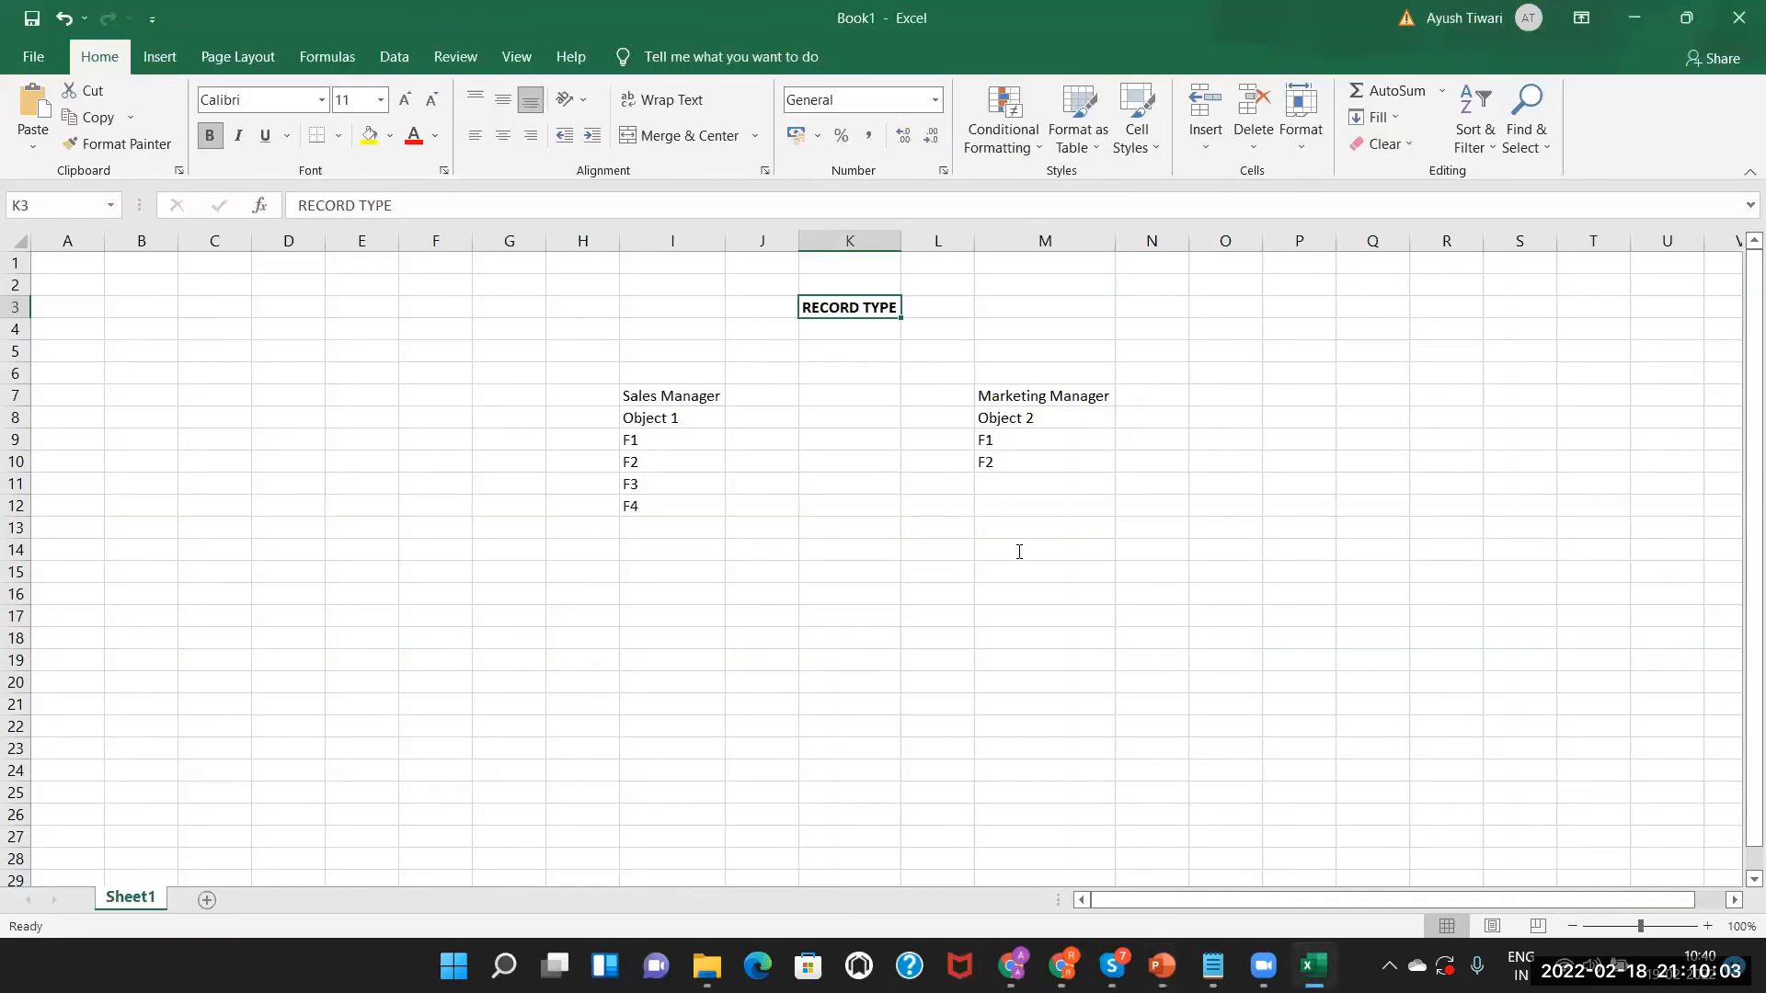
{"action": "key", "text": "alt+Tab"}
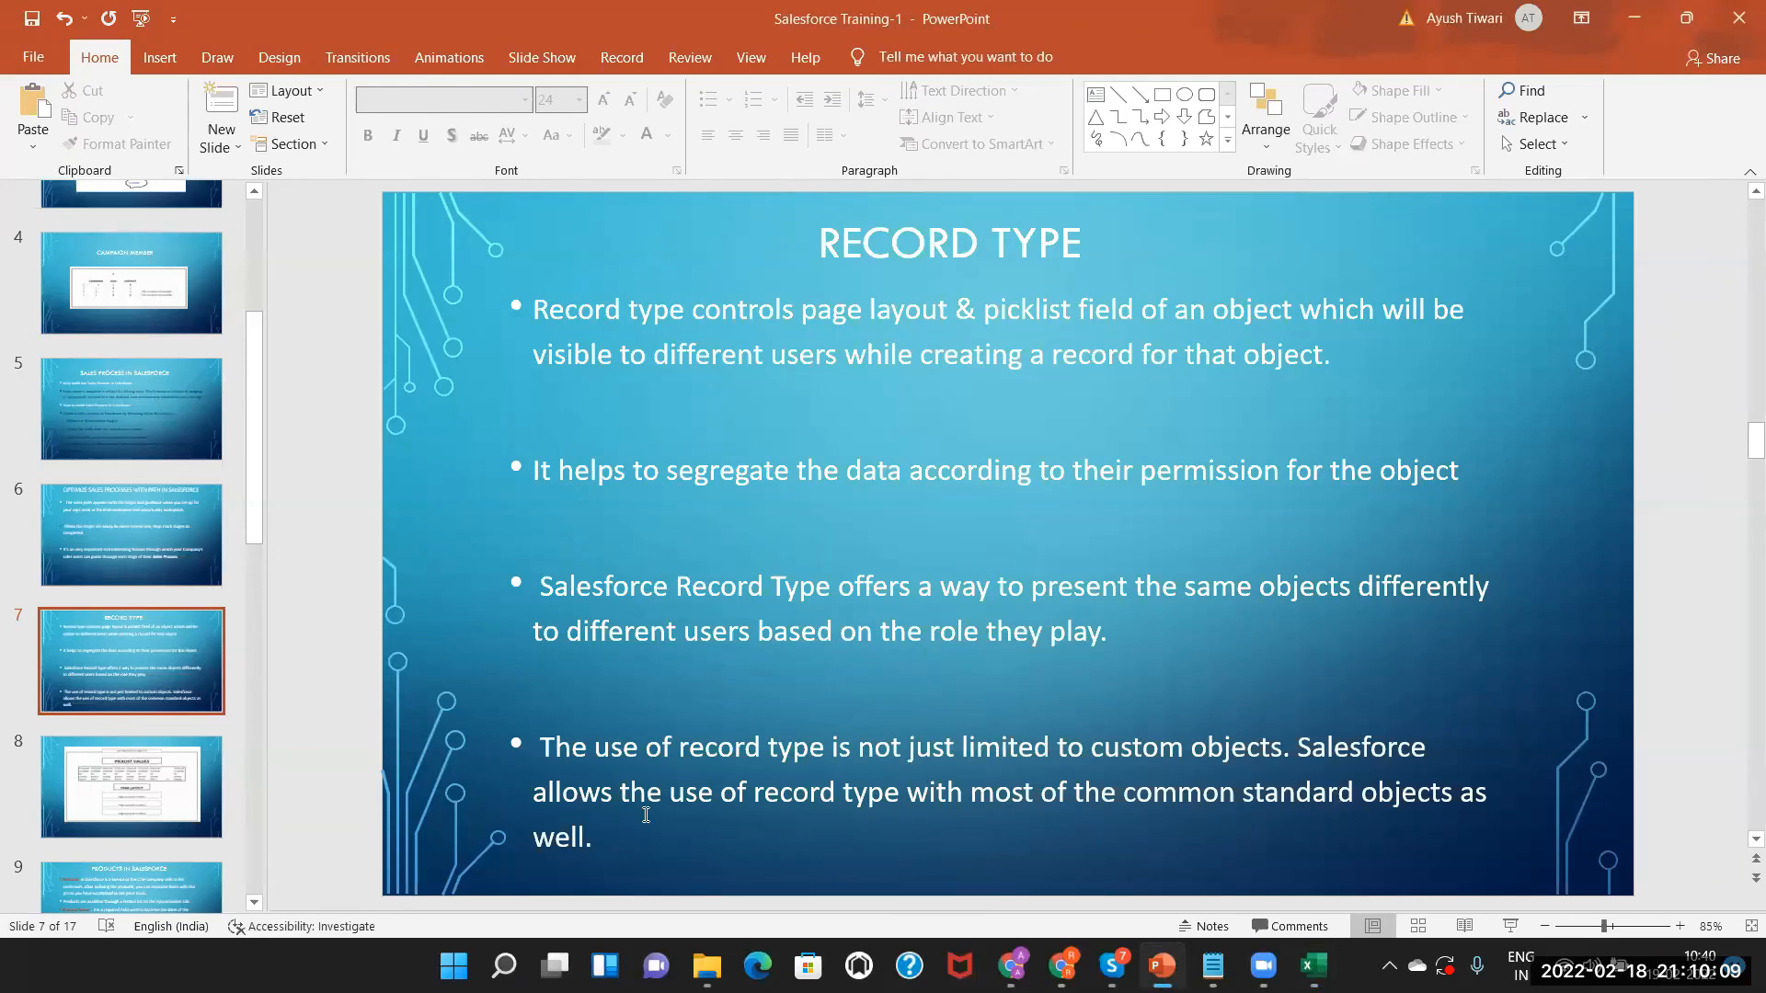
{"action": "left_click", "coordinate": [117, 791]}
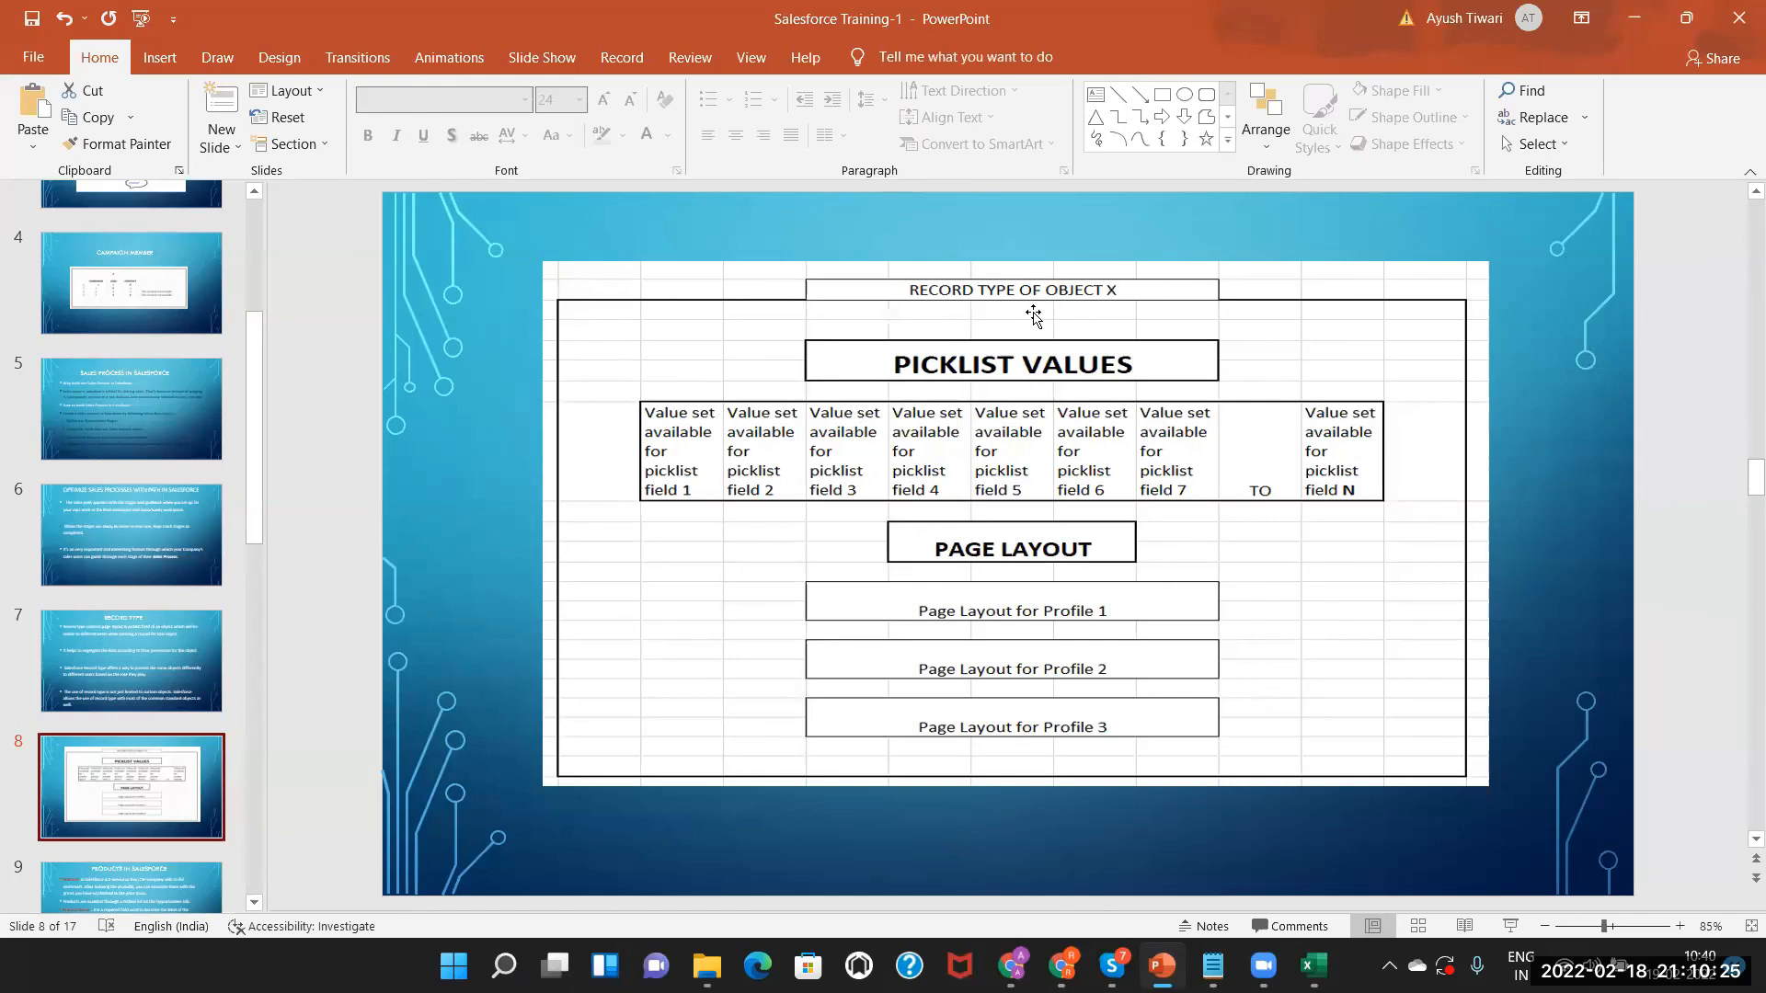
Type USER LOGIN in K4 beneath RECORD TYPE, then return to the PowerPoint slide.
{"action": "key", "text": "alt+Tab"}
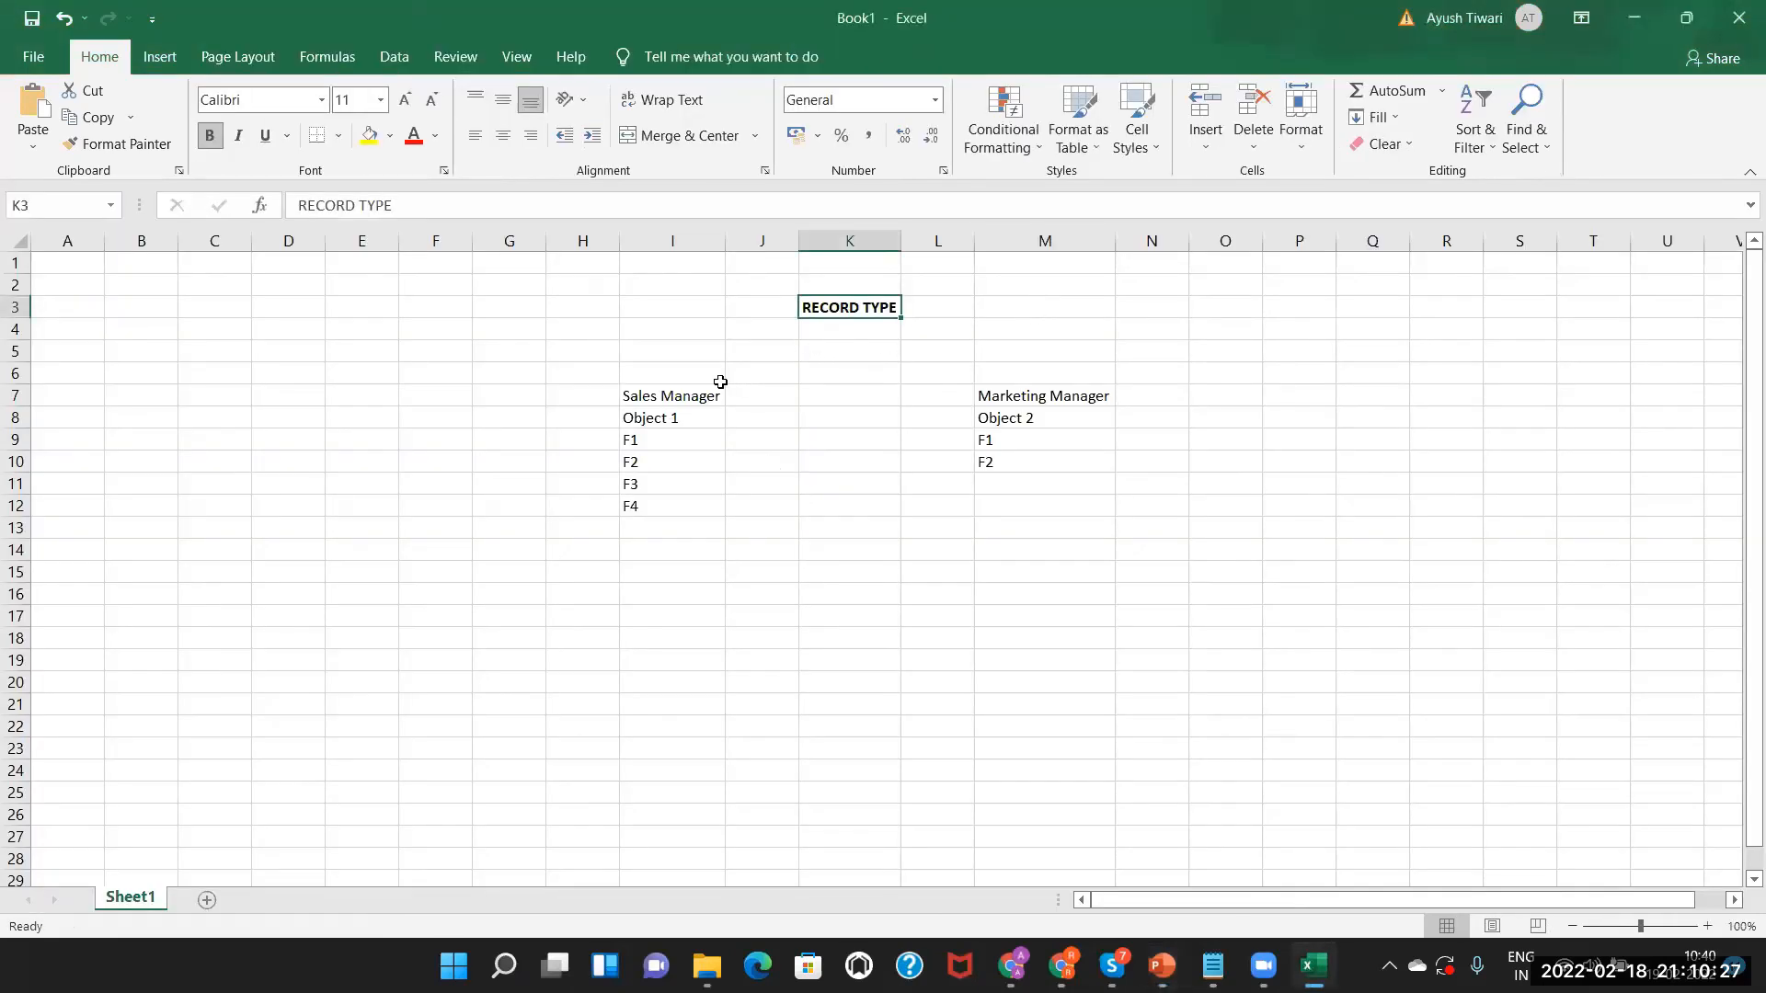
{"action": "left_click", "coordinate": [685, 396]}
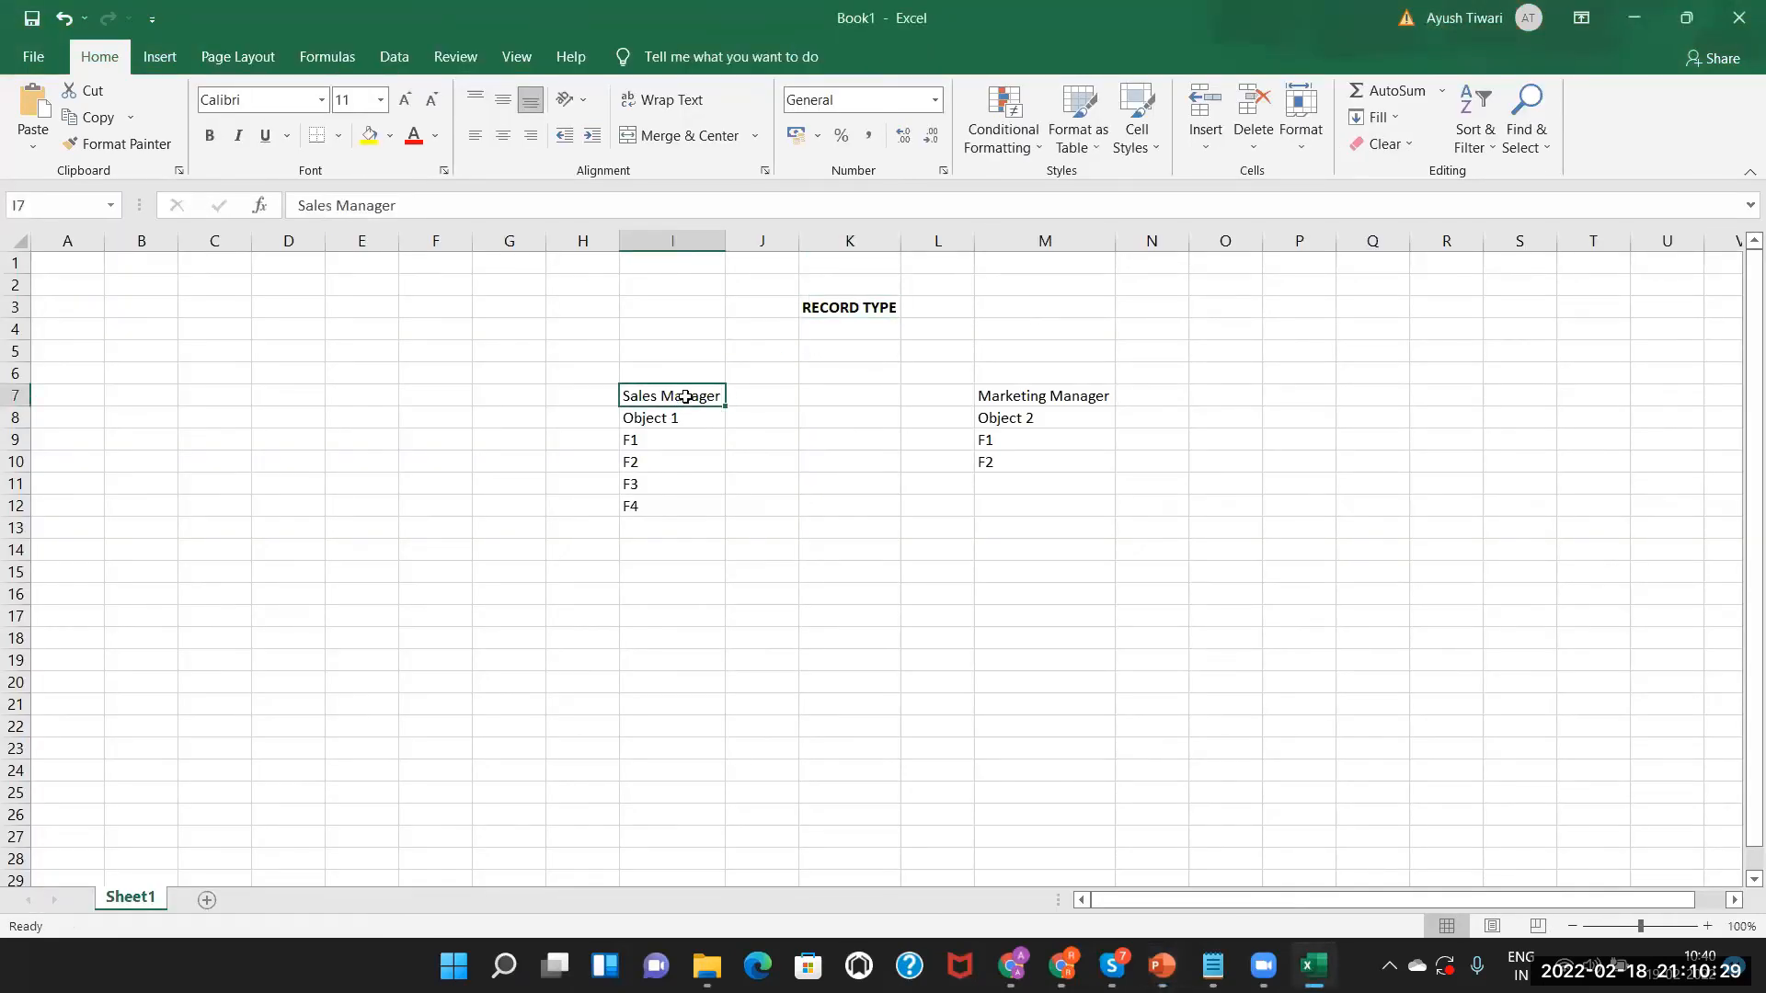
{"action": "double_click", "coordinate": [834, 325]}
{"action": "type", "text": "USER"}
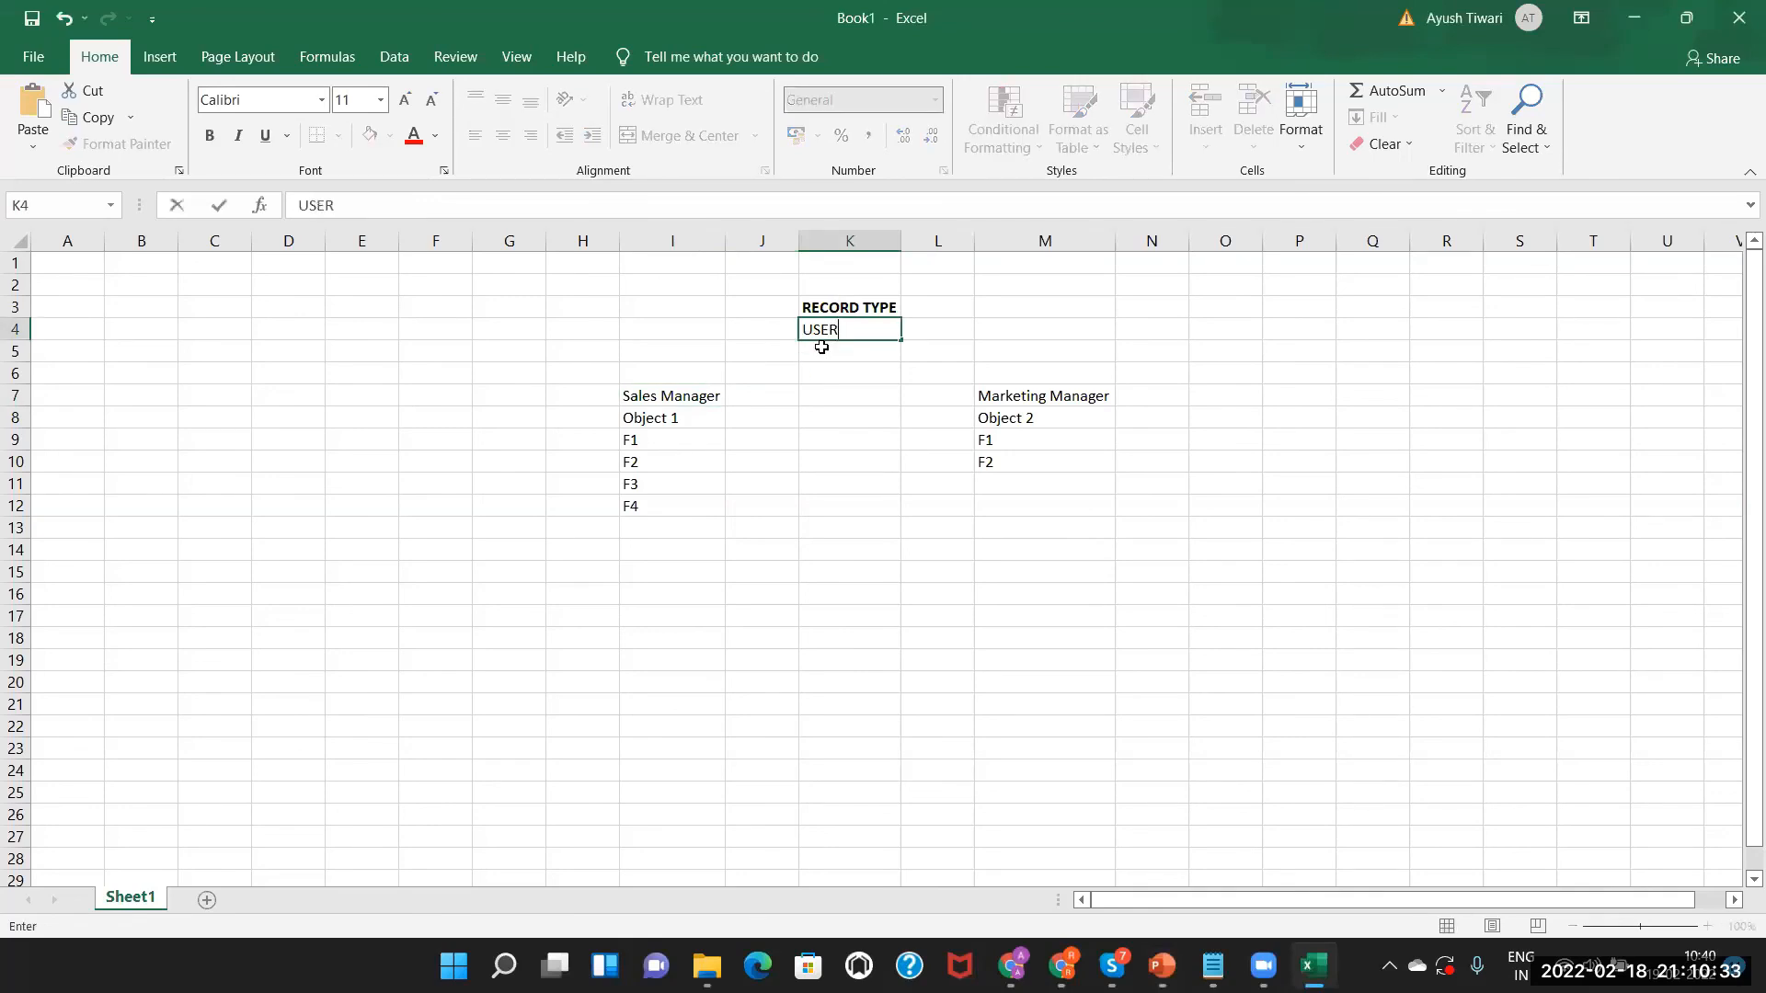
{"action": "type", "text": " LOGIN"}
{"action": "left_click", "coordinate": [860, 354]}
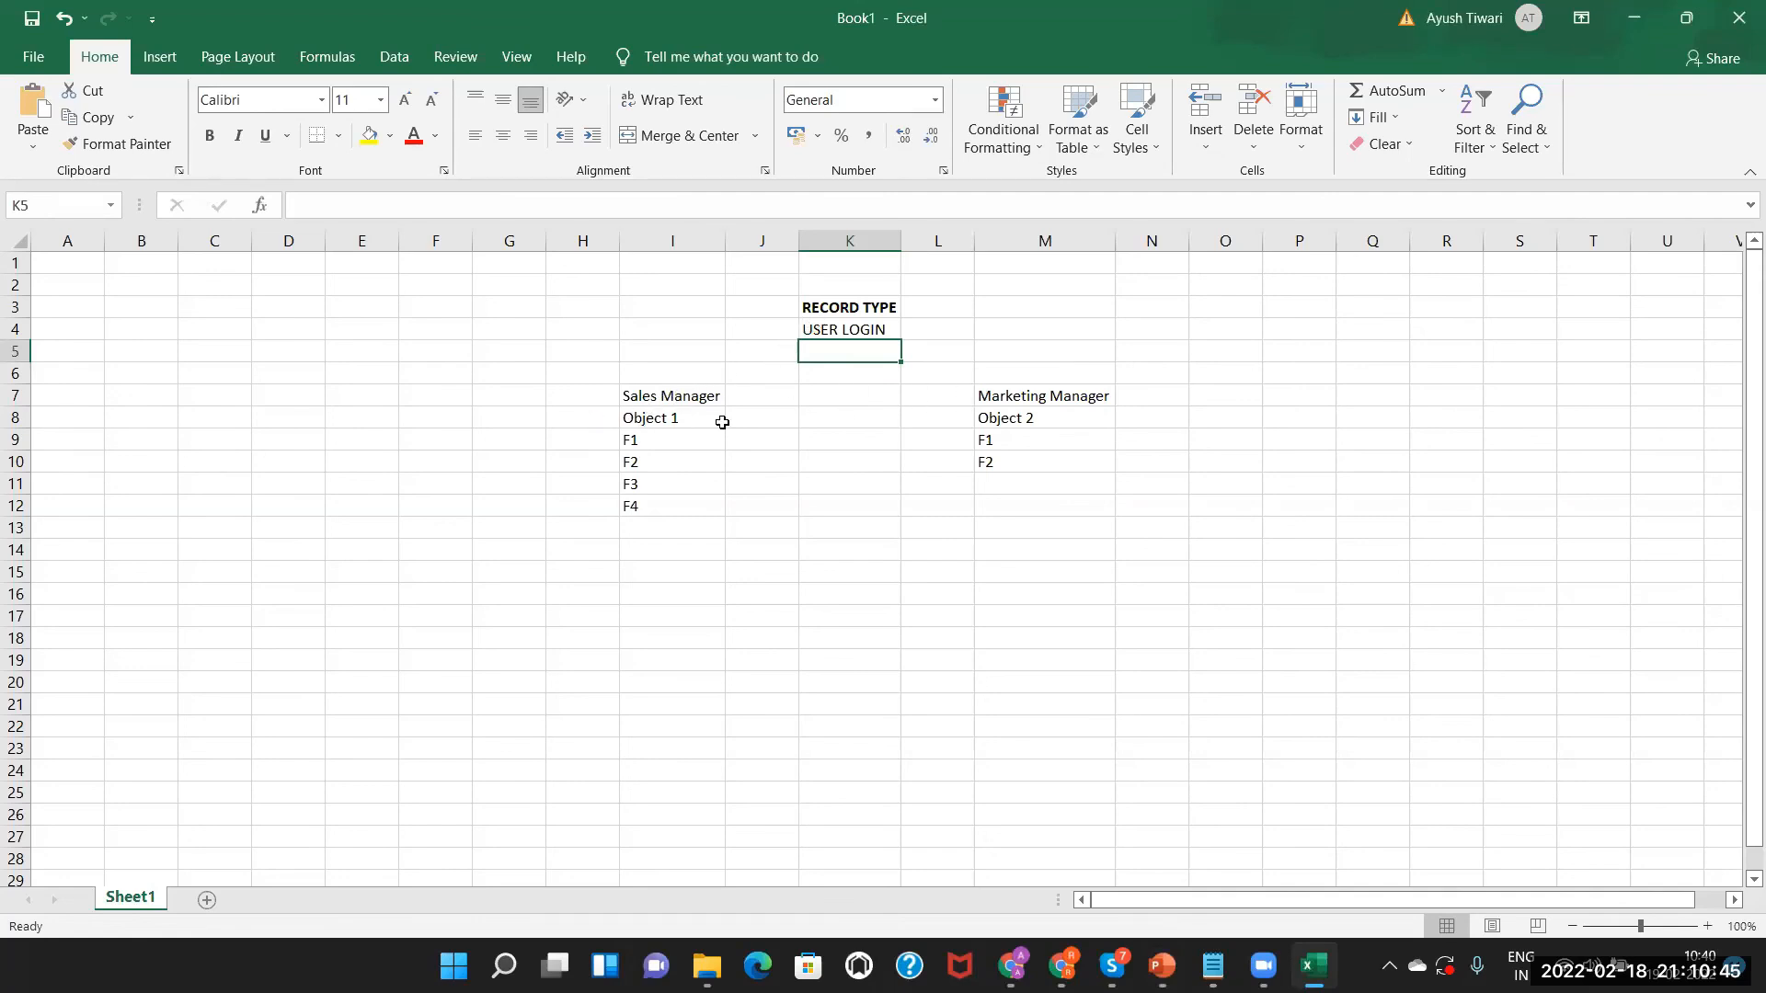
{"action": "key", "text": "alt+Tab"}
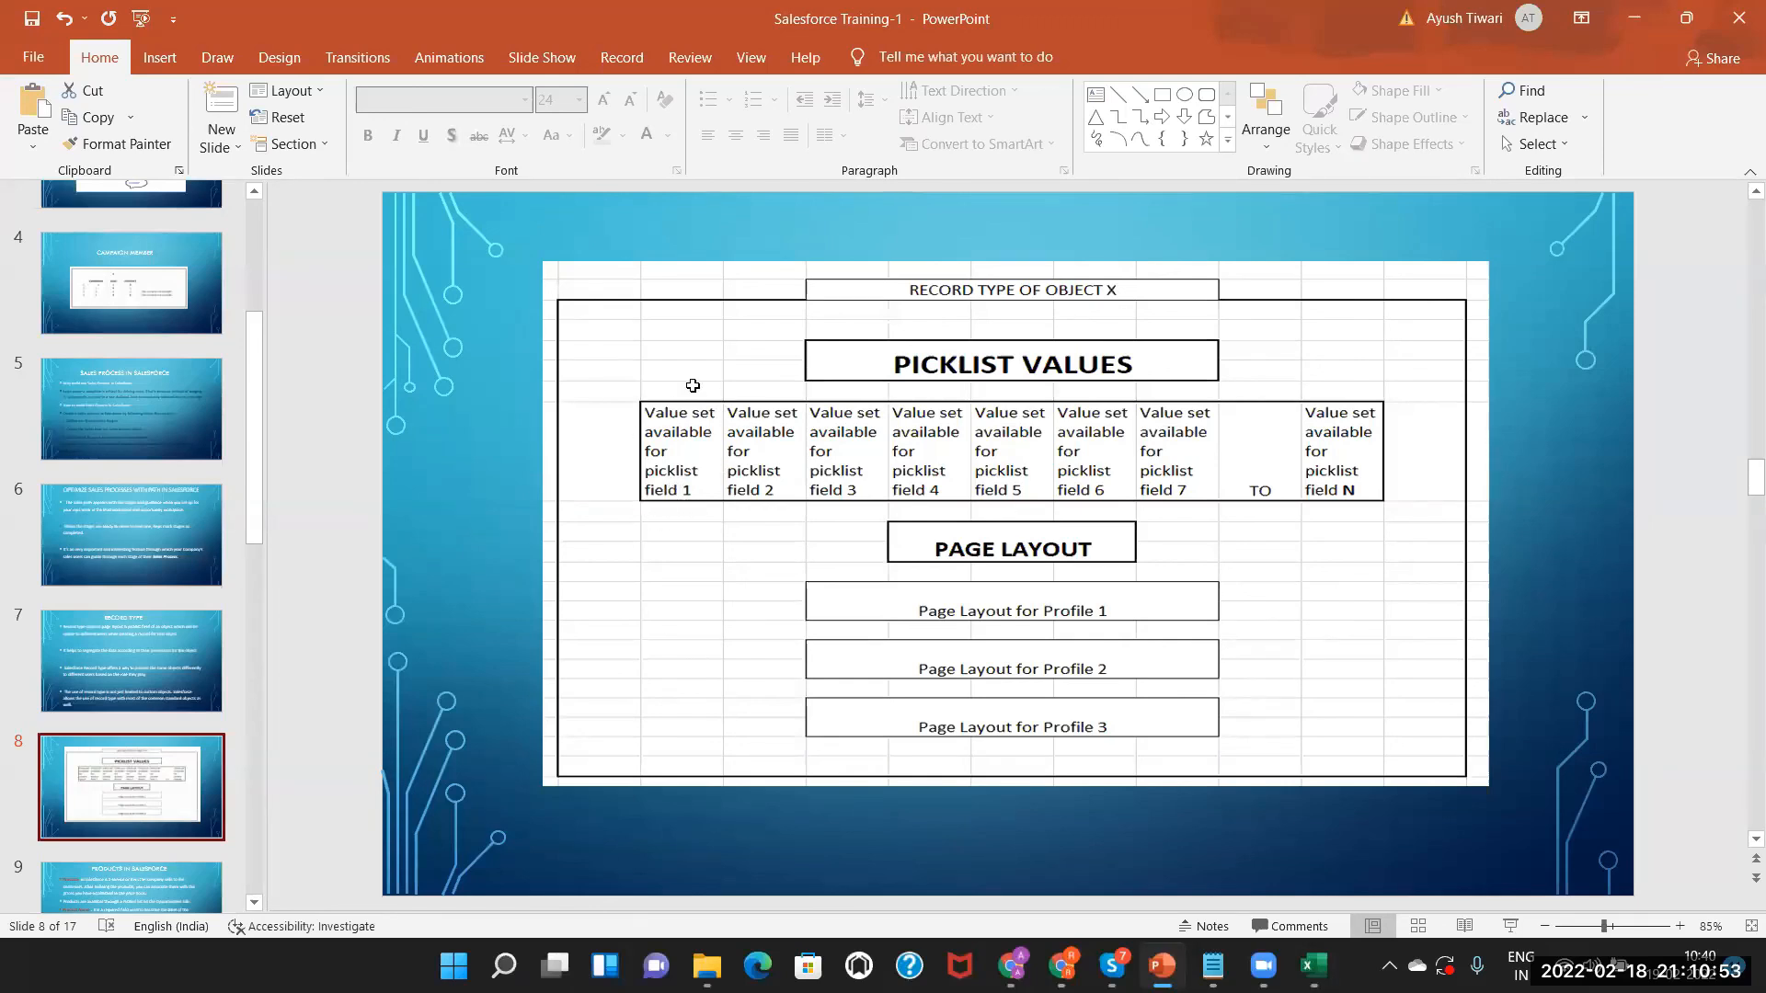
Return from PowerPoint to the Excel workbook Book1.
{"action": "key", "text": "alt+Tab"}
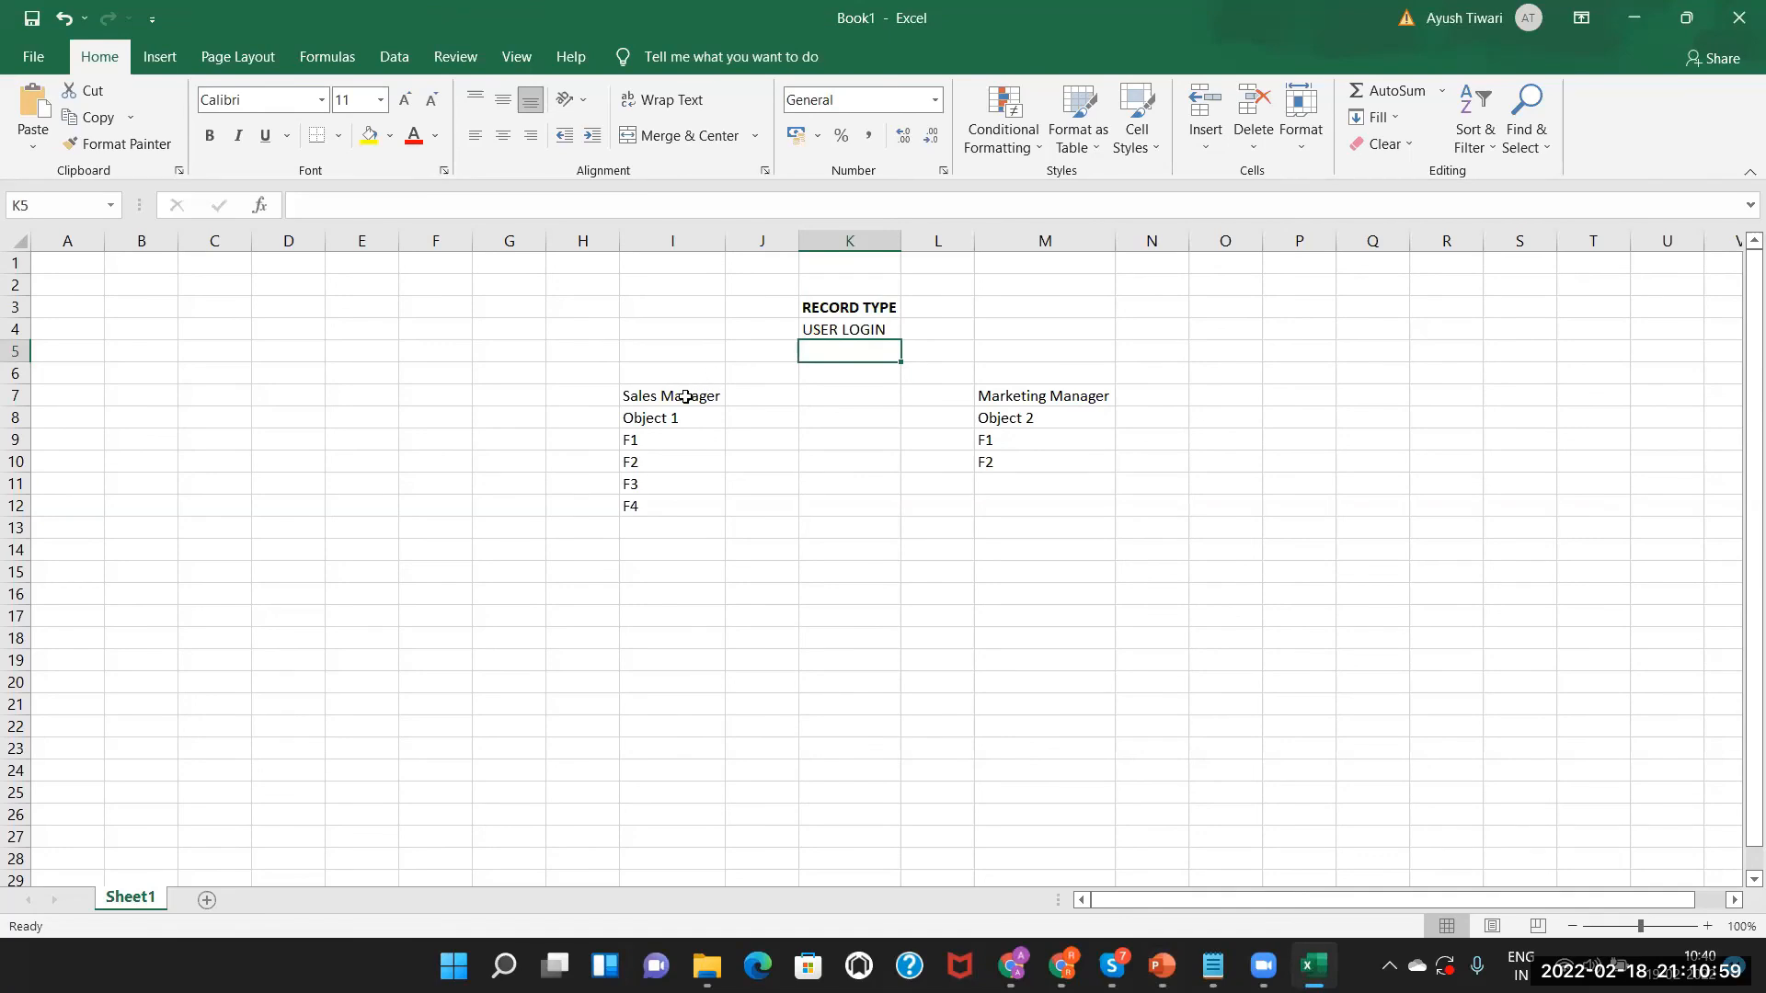
Enter USER in I16, SALES LOGIN in K15, and numbers 1 and 2 in J15:J16.
{"action": "left_click", "coordinate": [687, 595]}
{"action": "type", "text": "USER"}
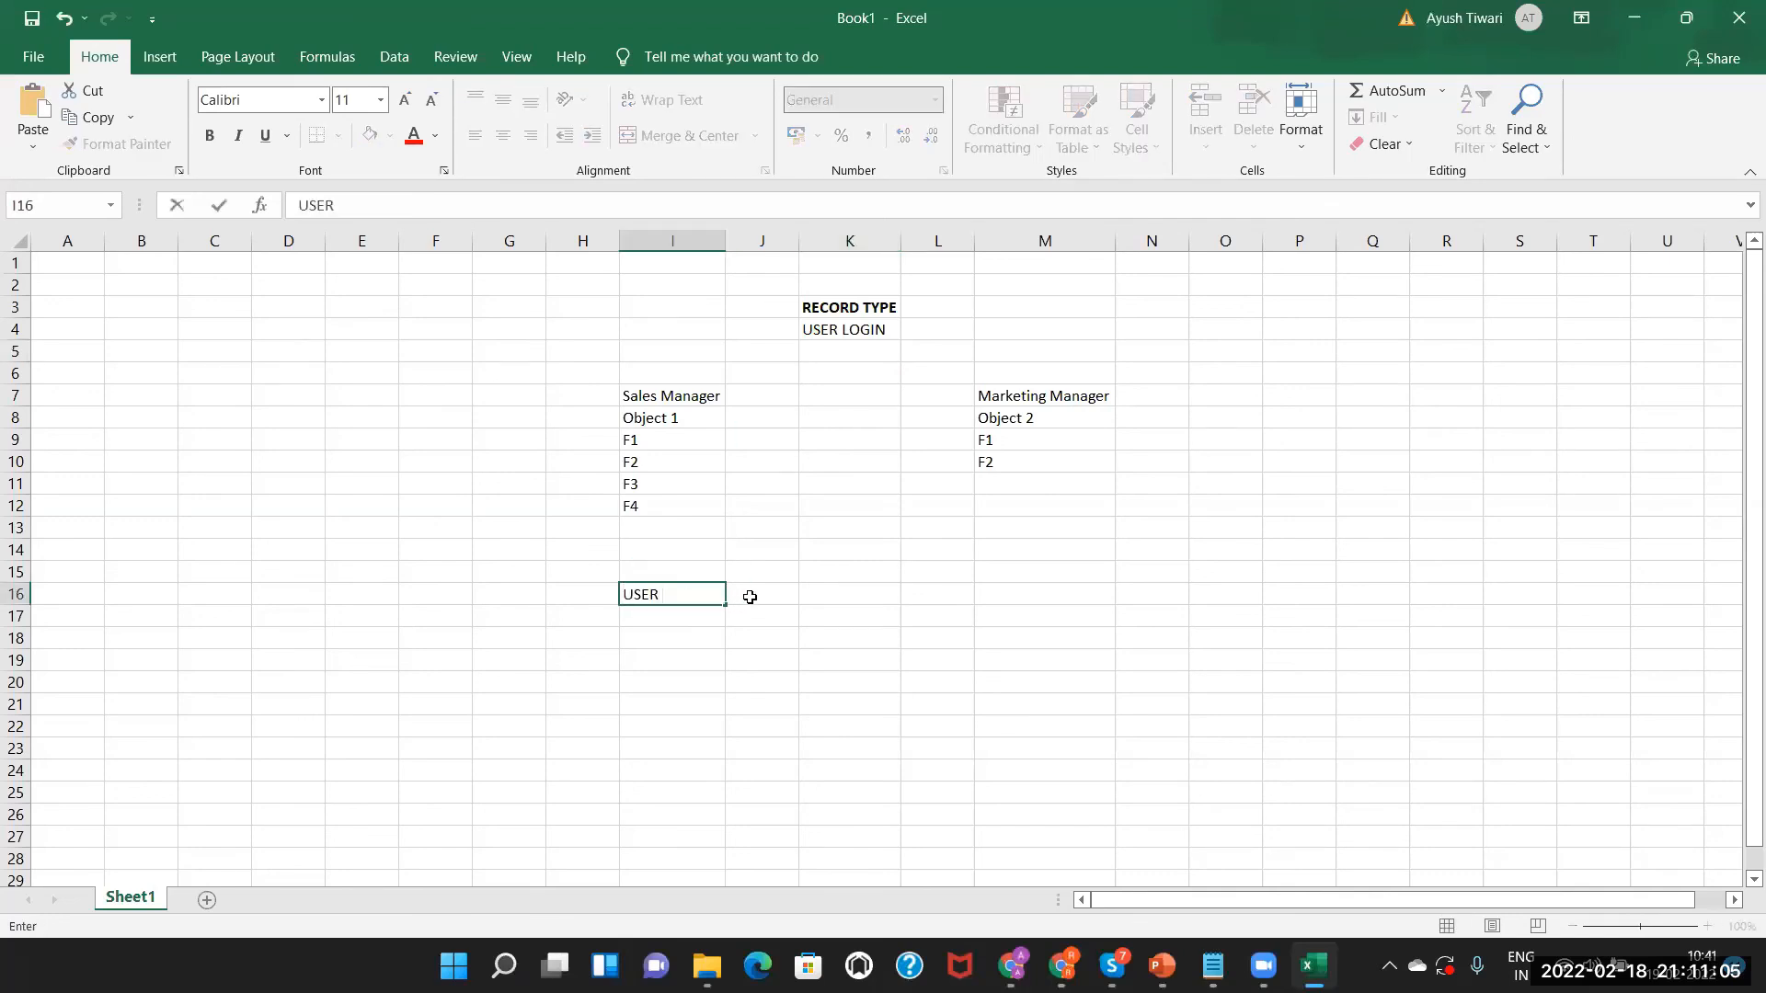
{"action": "double_click", "coordinate": [819, 574]}
{"action": "type", "text": "SALES LOGIN"}
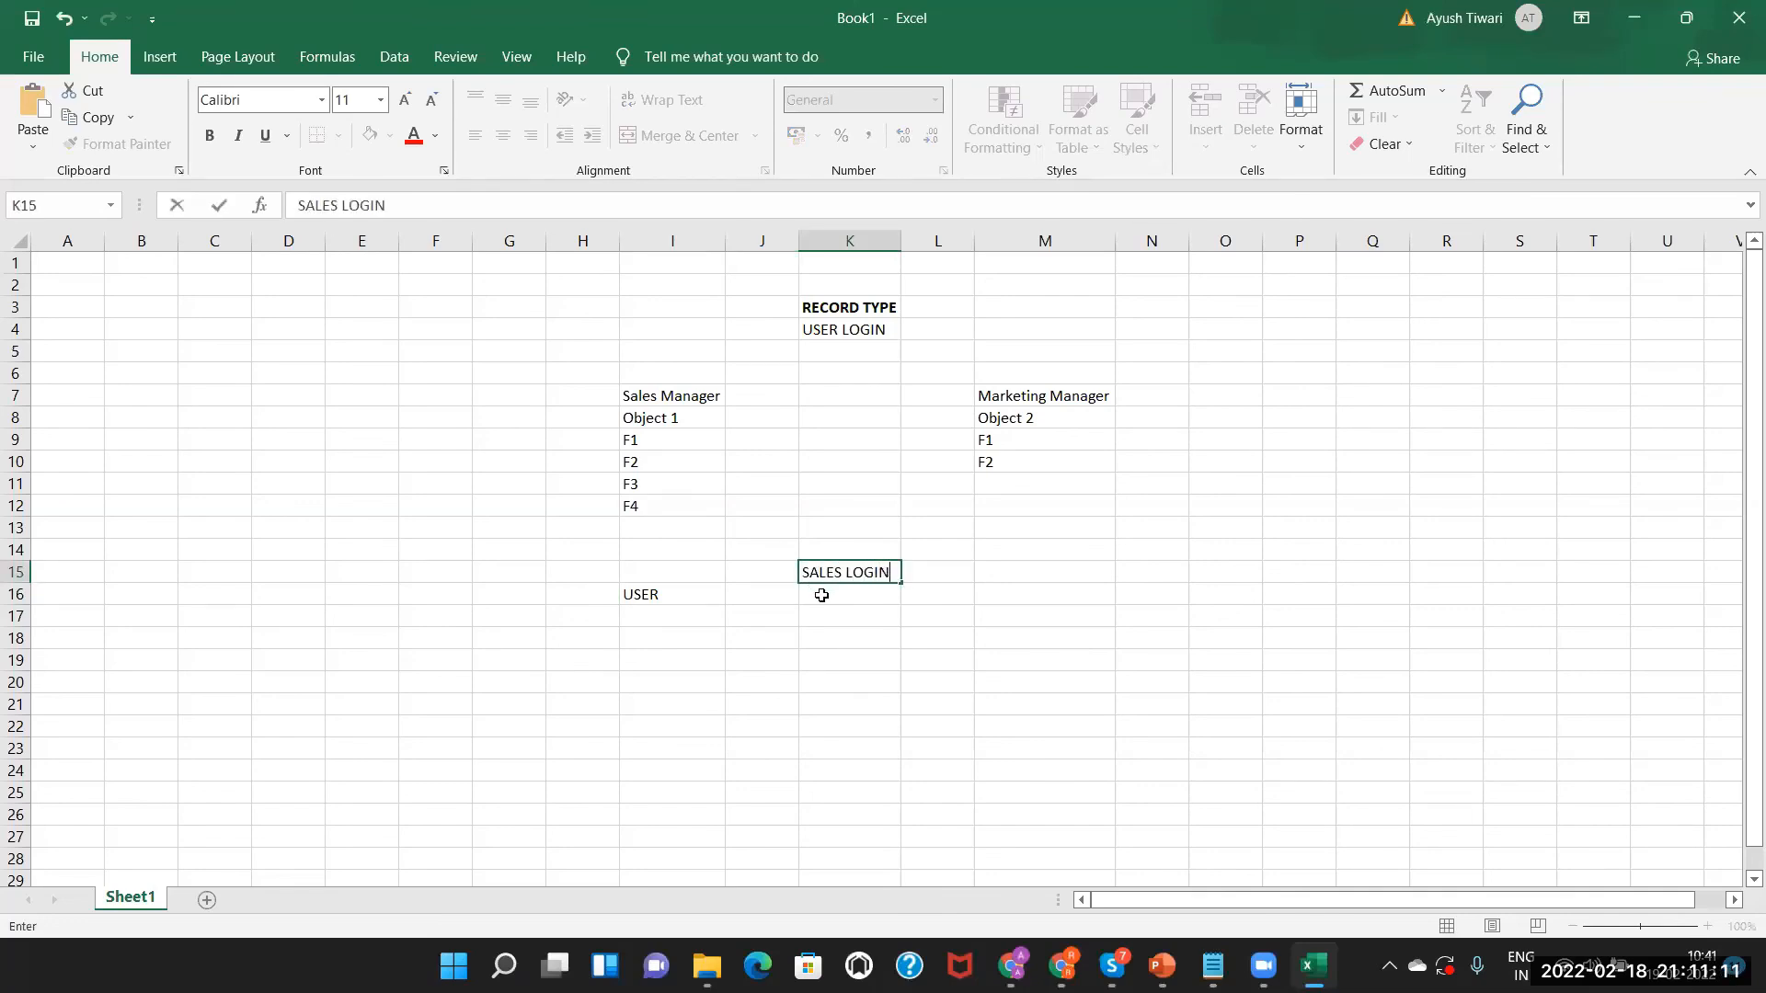
{"action": "double_click", "coordinate": [777, 571]}
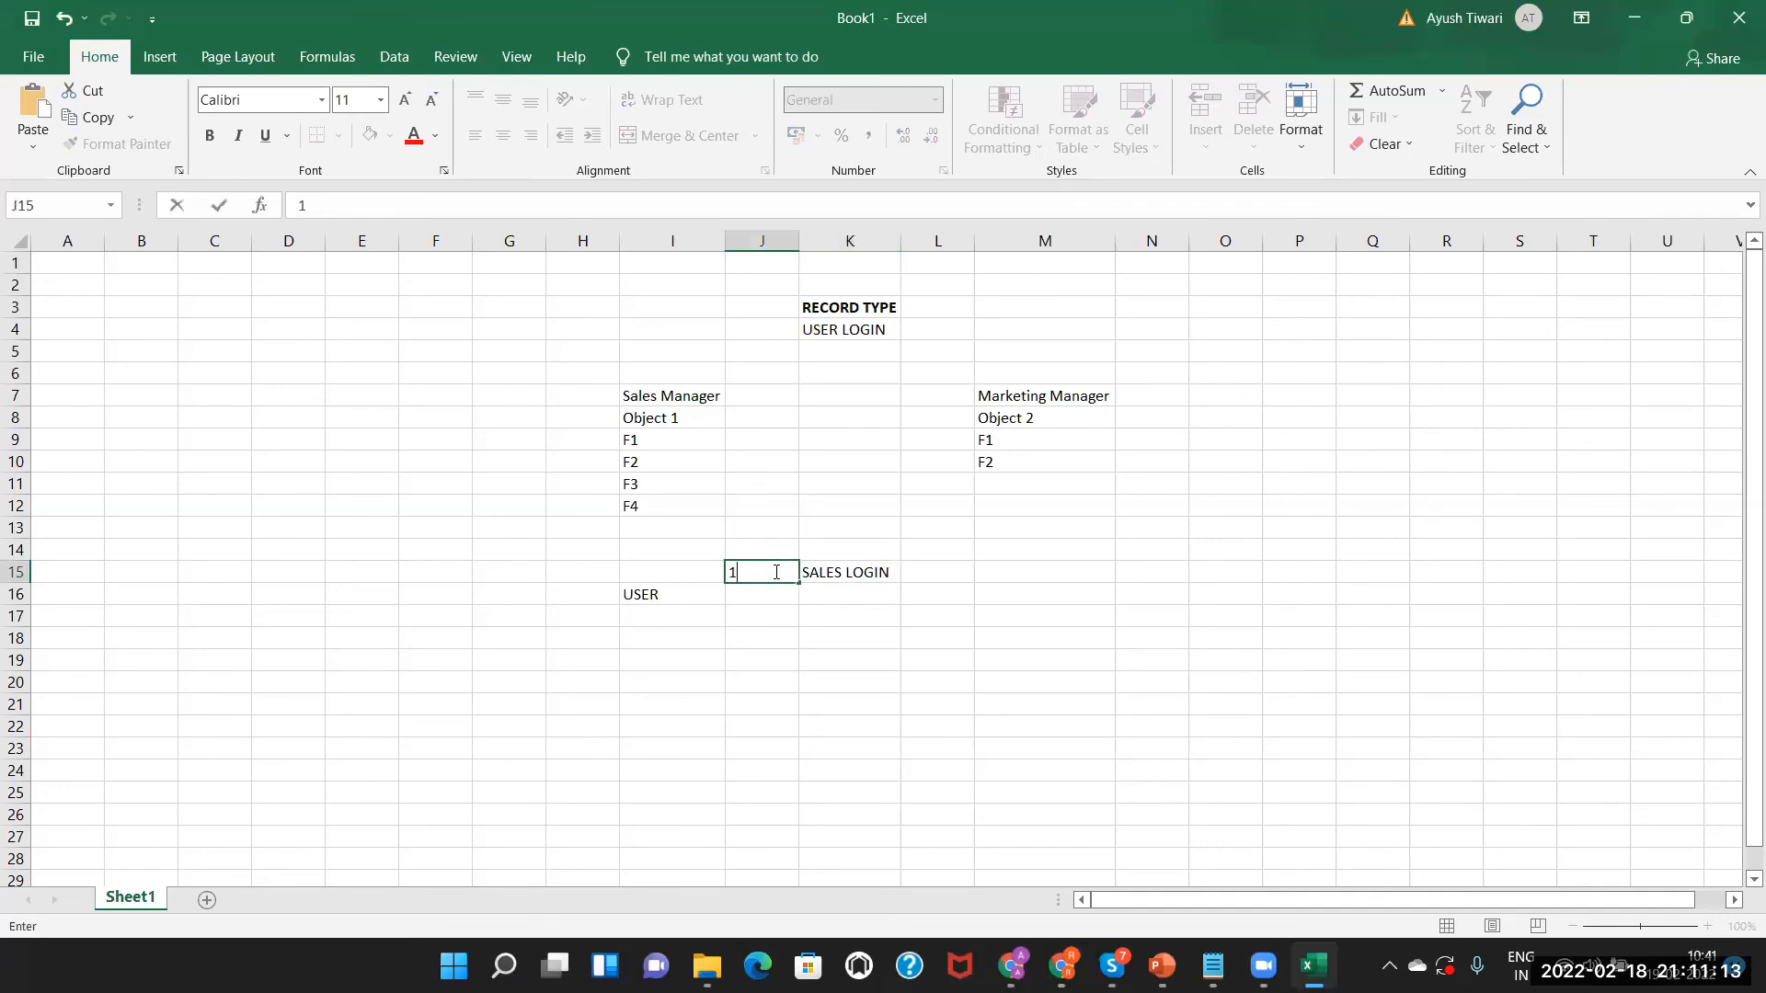
{"action": "key", "text": "Return"}
{"action": "type", "text": "2."}
Enter Marketing Login in K16, then bring the Salesforce Opportunities browser forward.
{"action": "left_click", "coordinate": [838, 594]}
{"action": "double_click", "coordinate": [844, 596]}
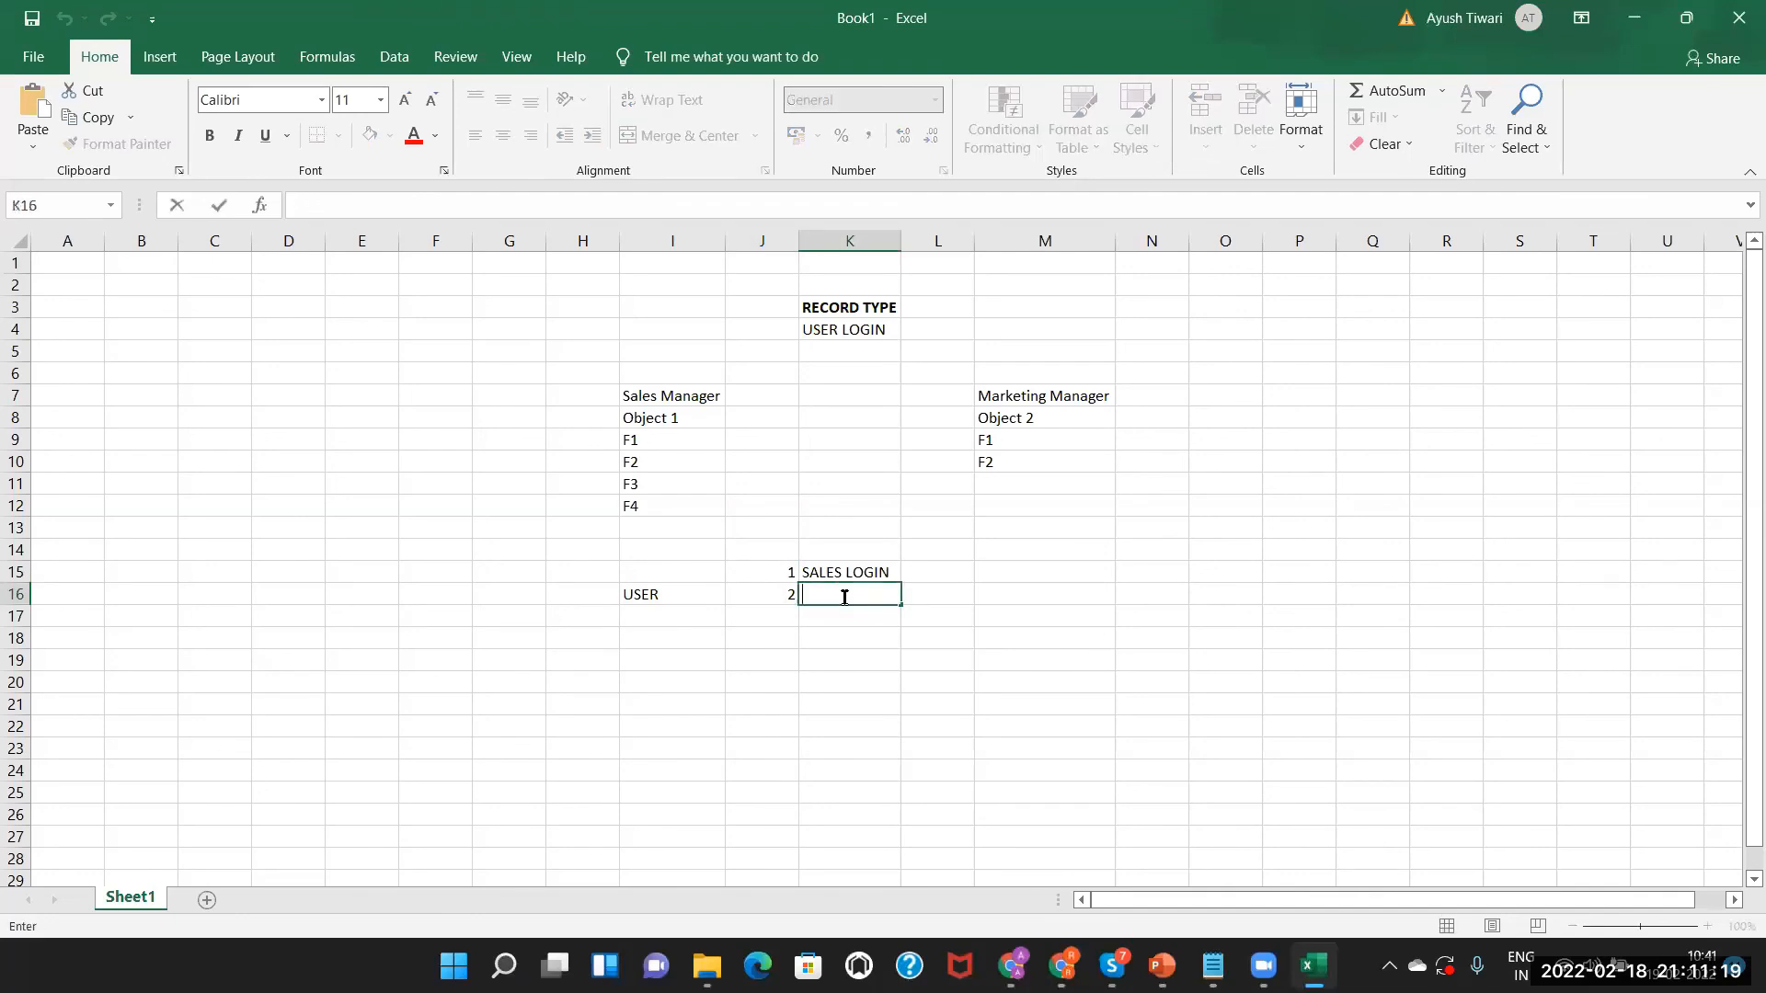
{"action": "type", "text": "Marketu"}
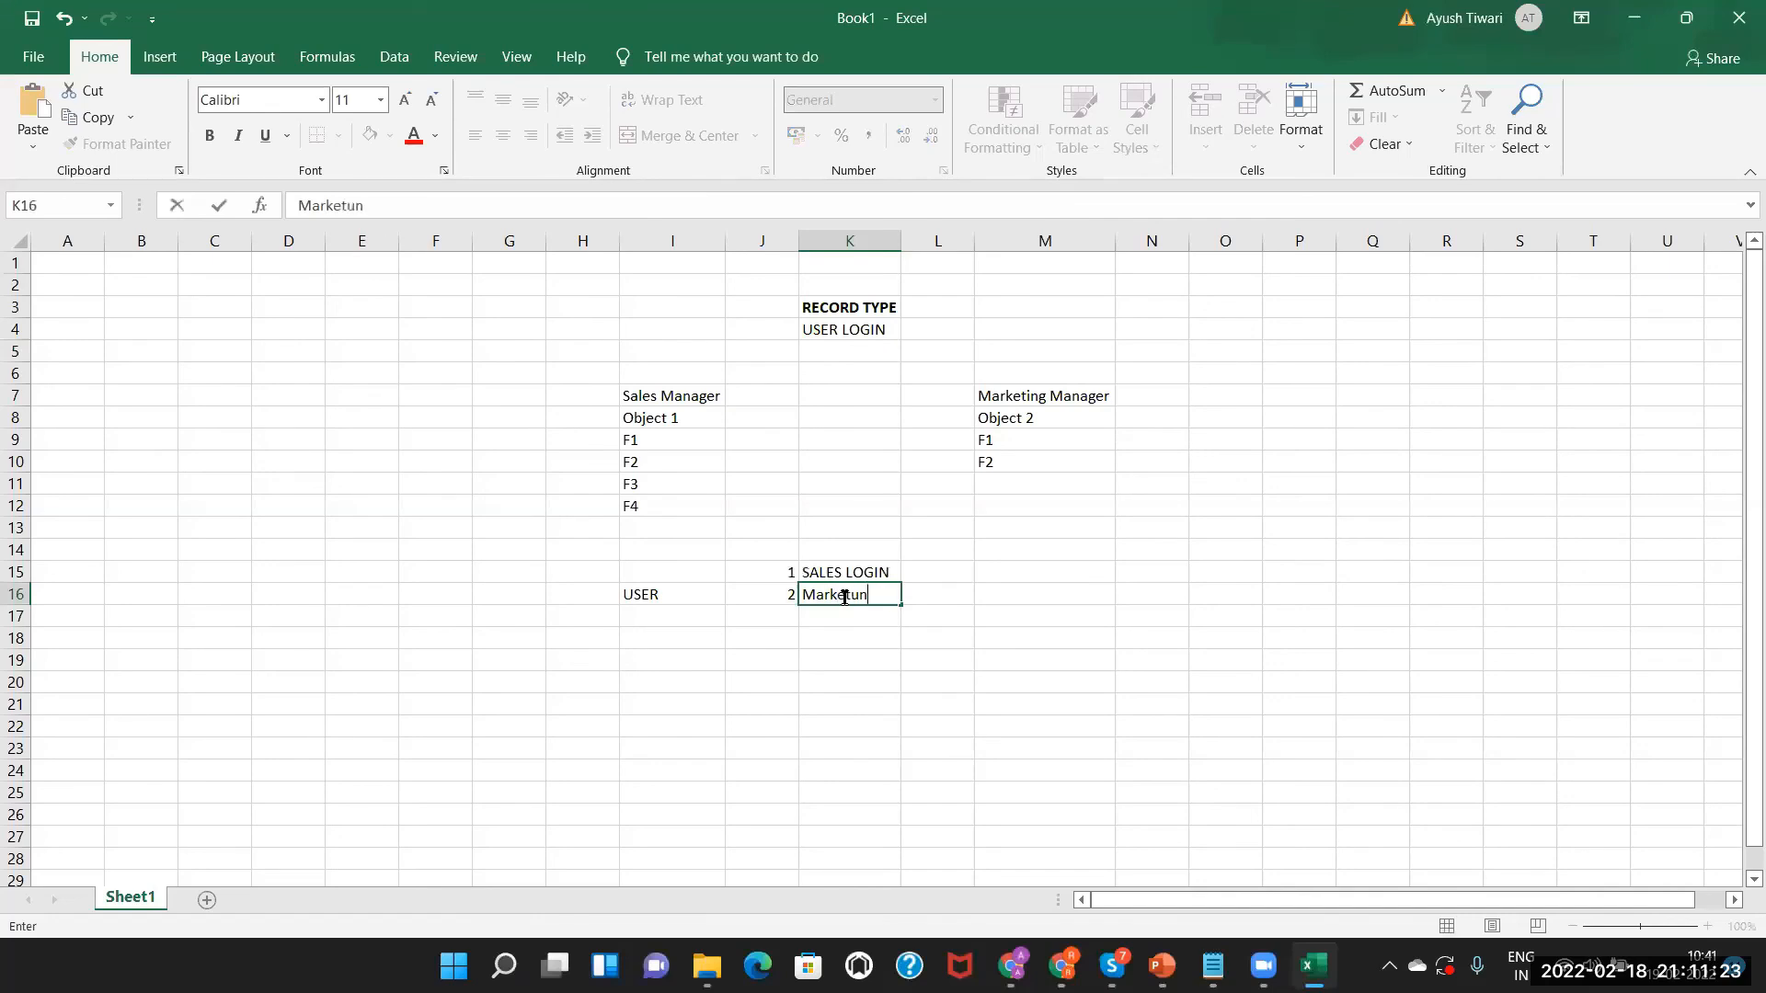
{"action": "key", "text": "BackSpace"}
{"action": "type", "text": "ing Login"}
{"action": "left_click", "coordinate": [841, 568]}
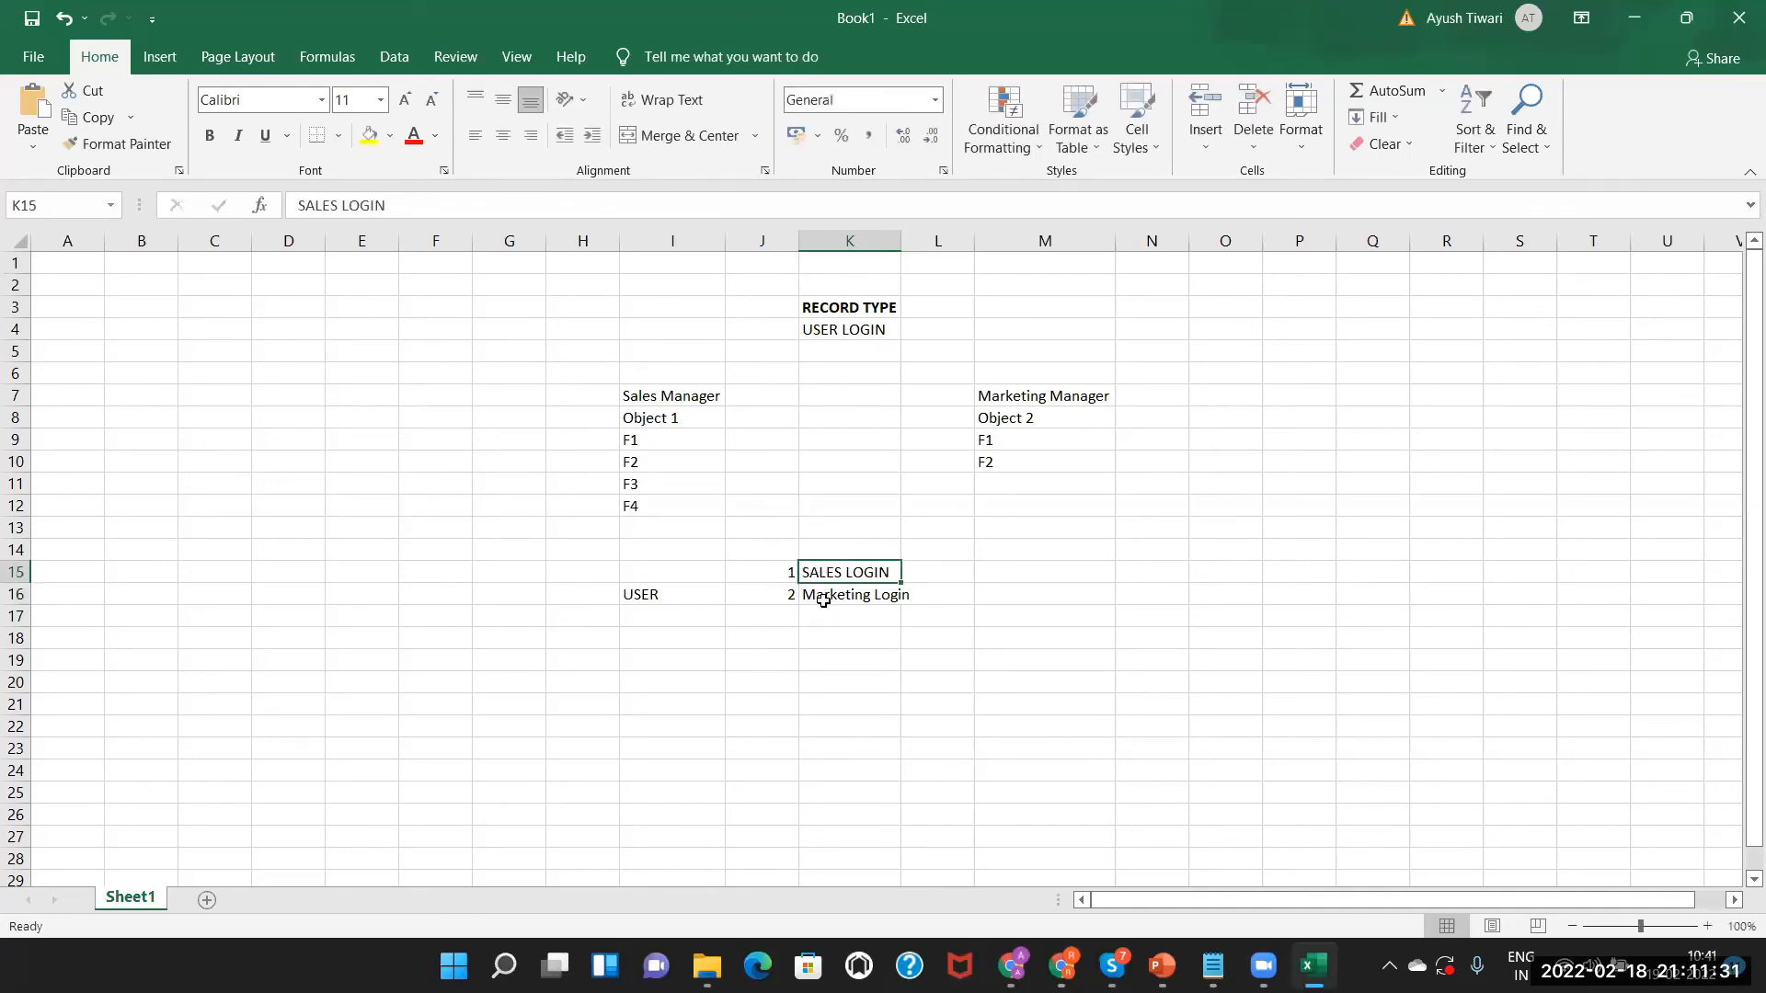
{"action": "left_click", "coordinate": [1011, 966]}
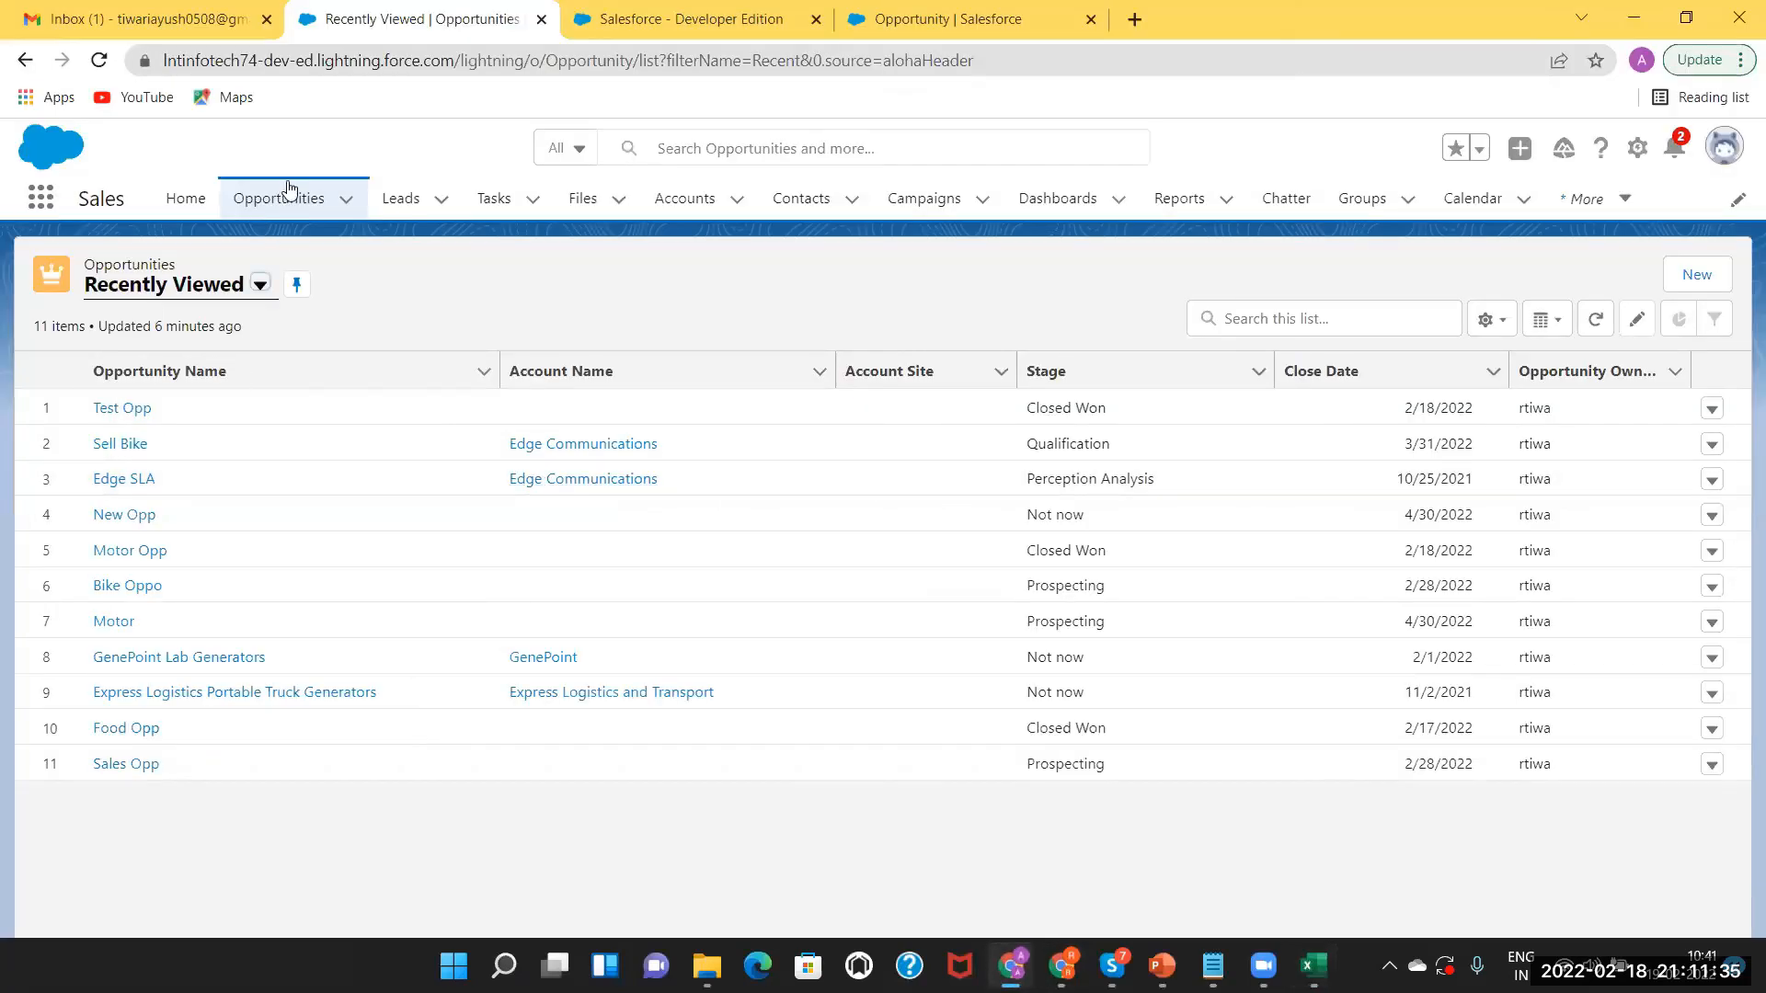
{"action": "left_click", "coordinate": [1706, 278]}
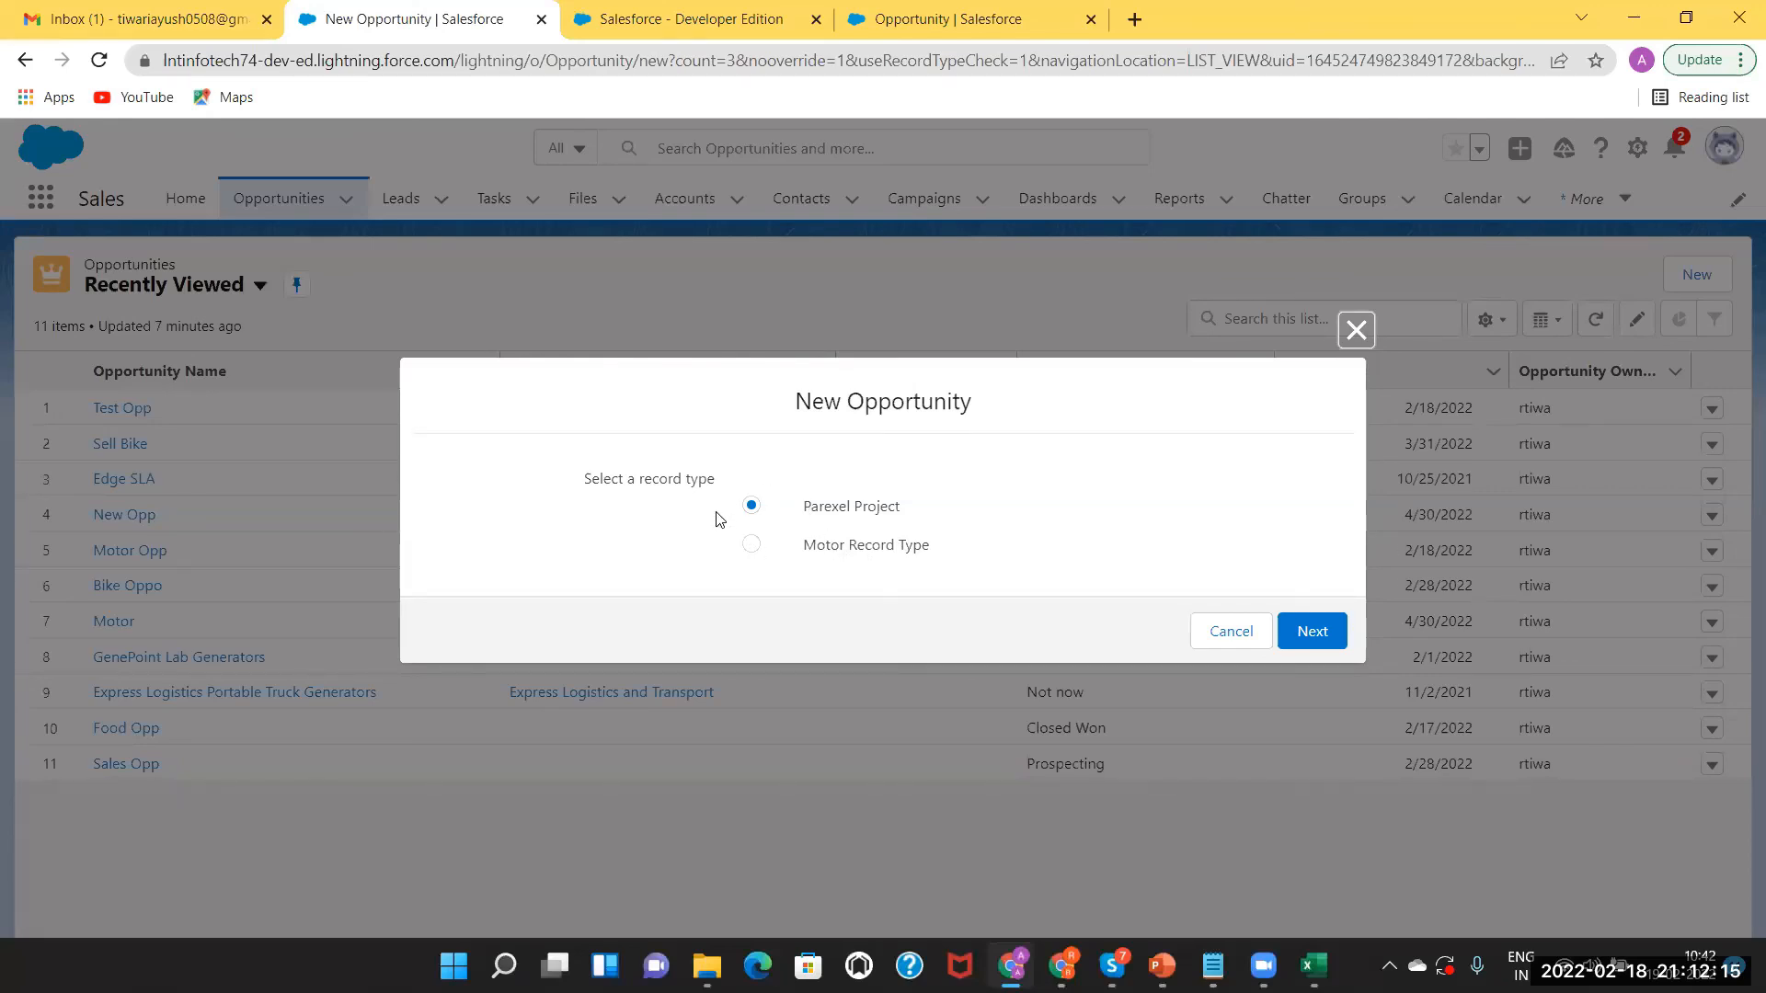
{"action": "left_click", "coordinate": [1355, 329]}
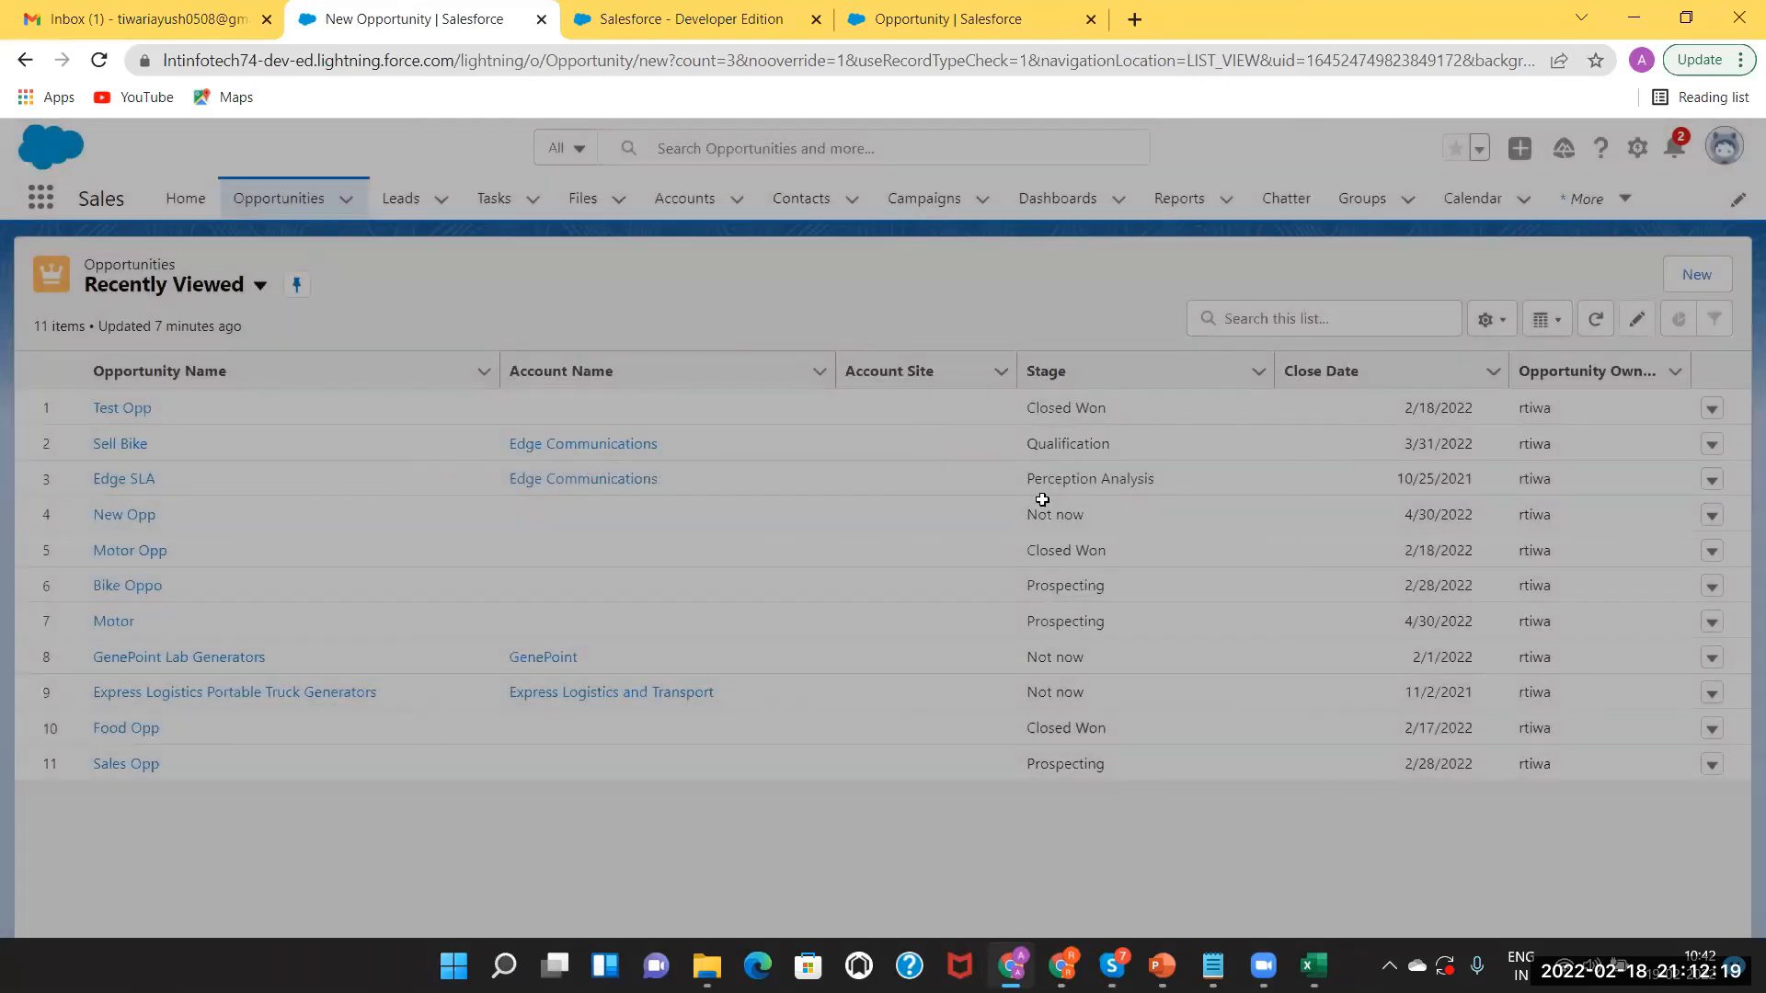
Select the PowerPoint picklist and page layout diagram, then bring the Salesforce browser forward.
{"action": "key", "text": "alt+Tab"}
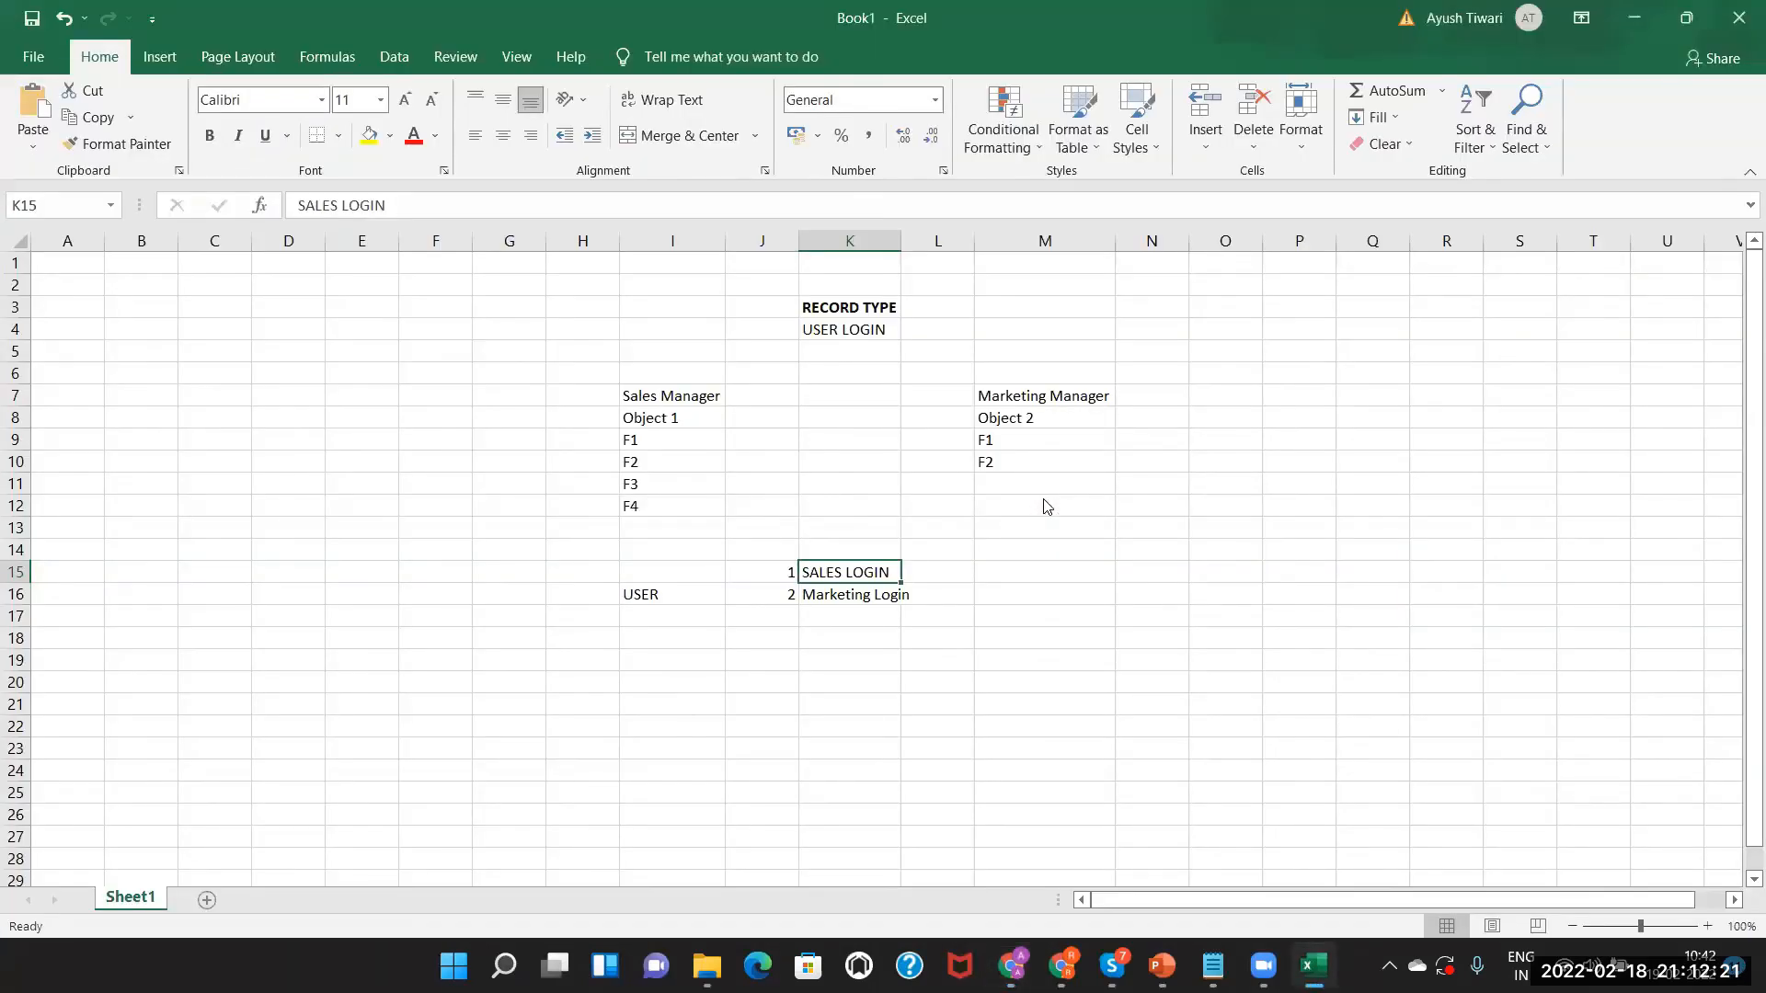
{"action": "key", "text": "alt+Tab"}
{"action": "key", "text": "alt+Tab"}
{"action": "key", "text": "Tab"}
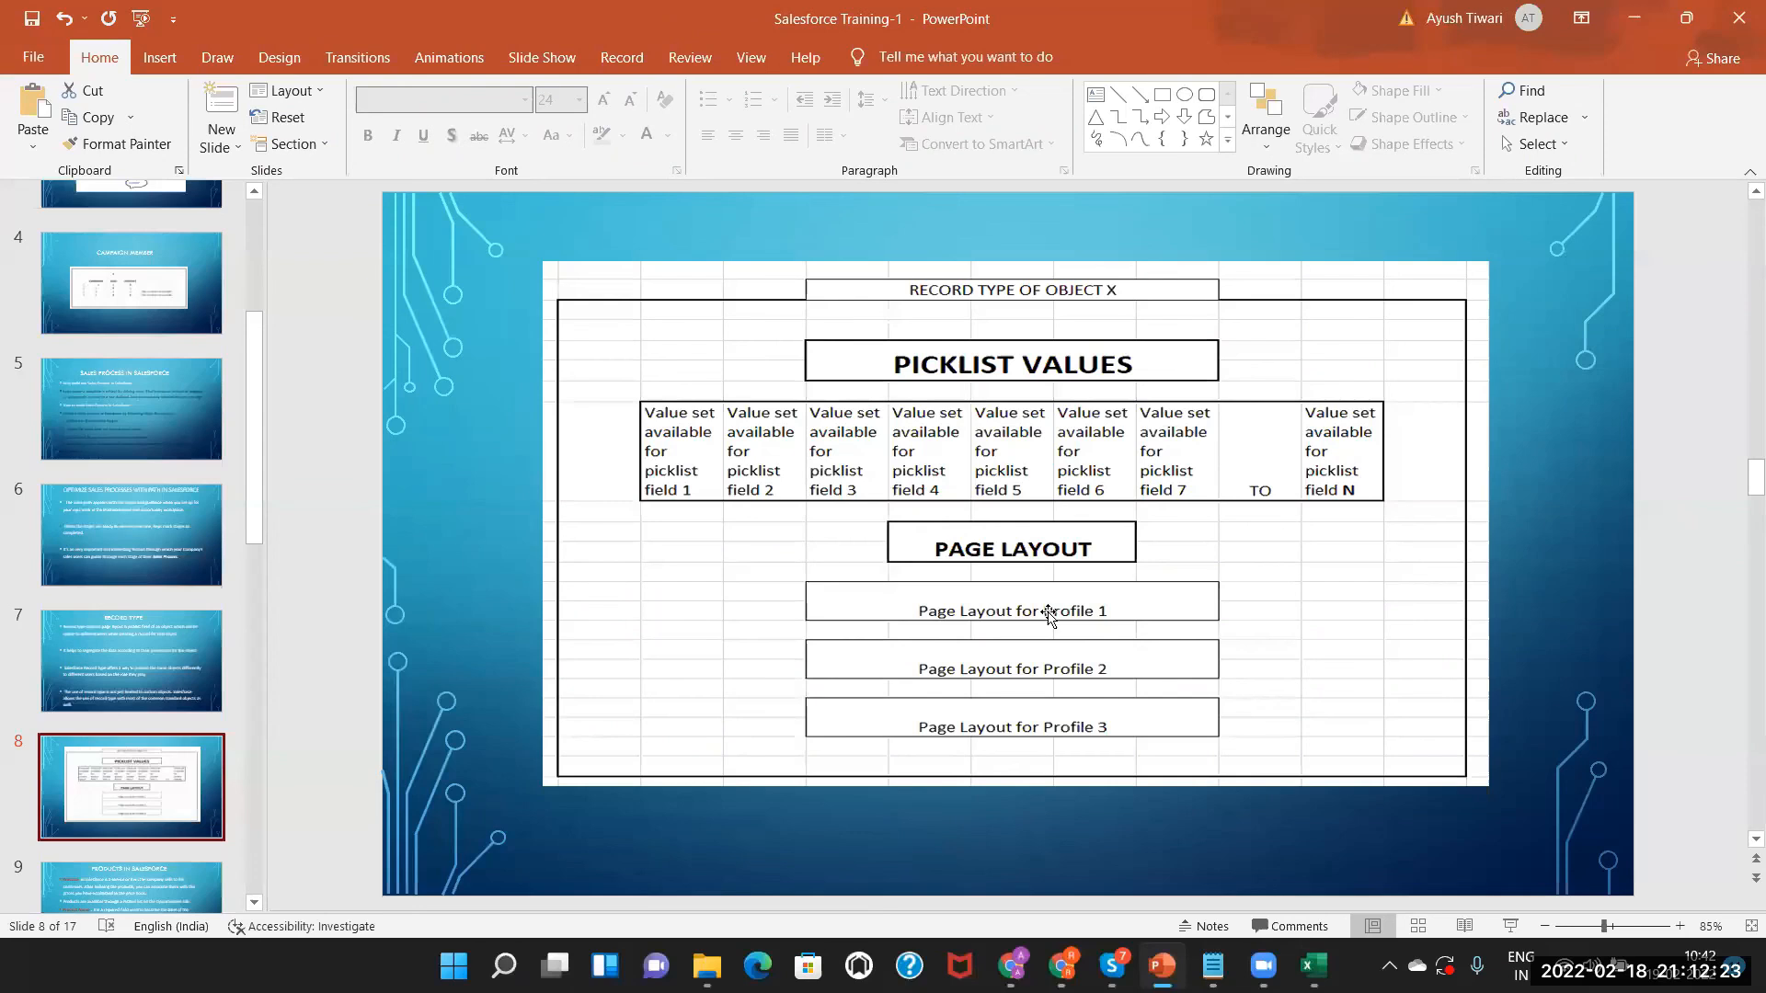
{"action": "left_click", "coordinate": [909, 511]}
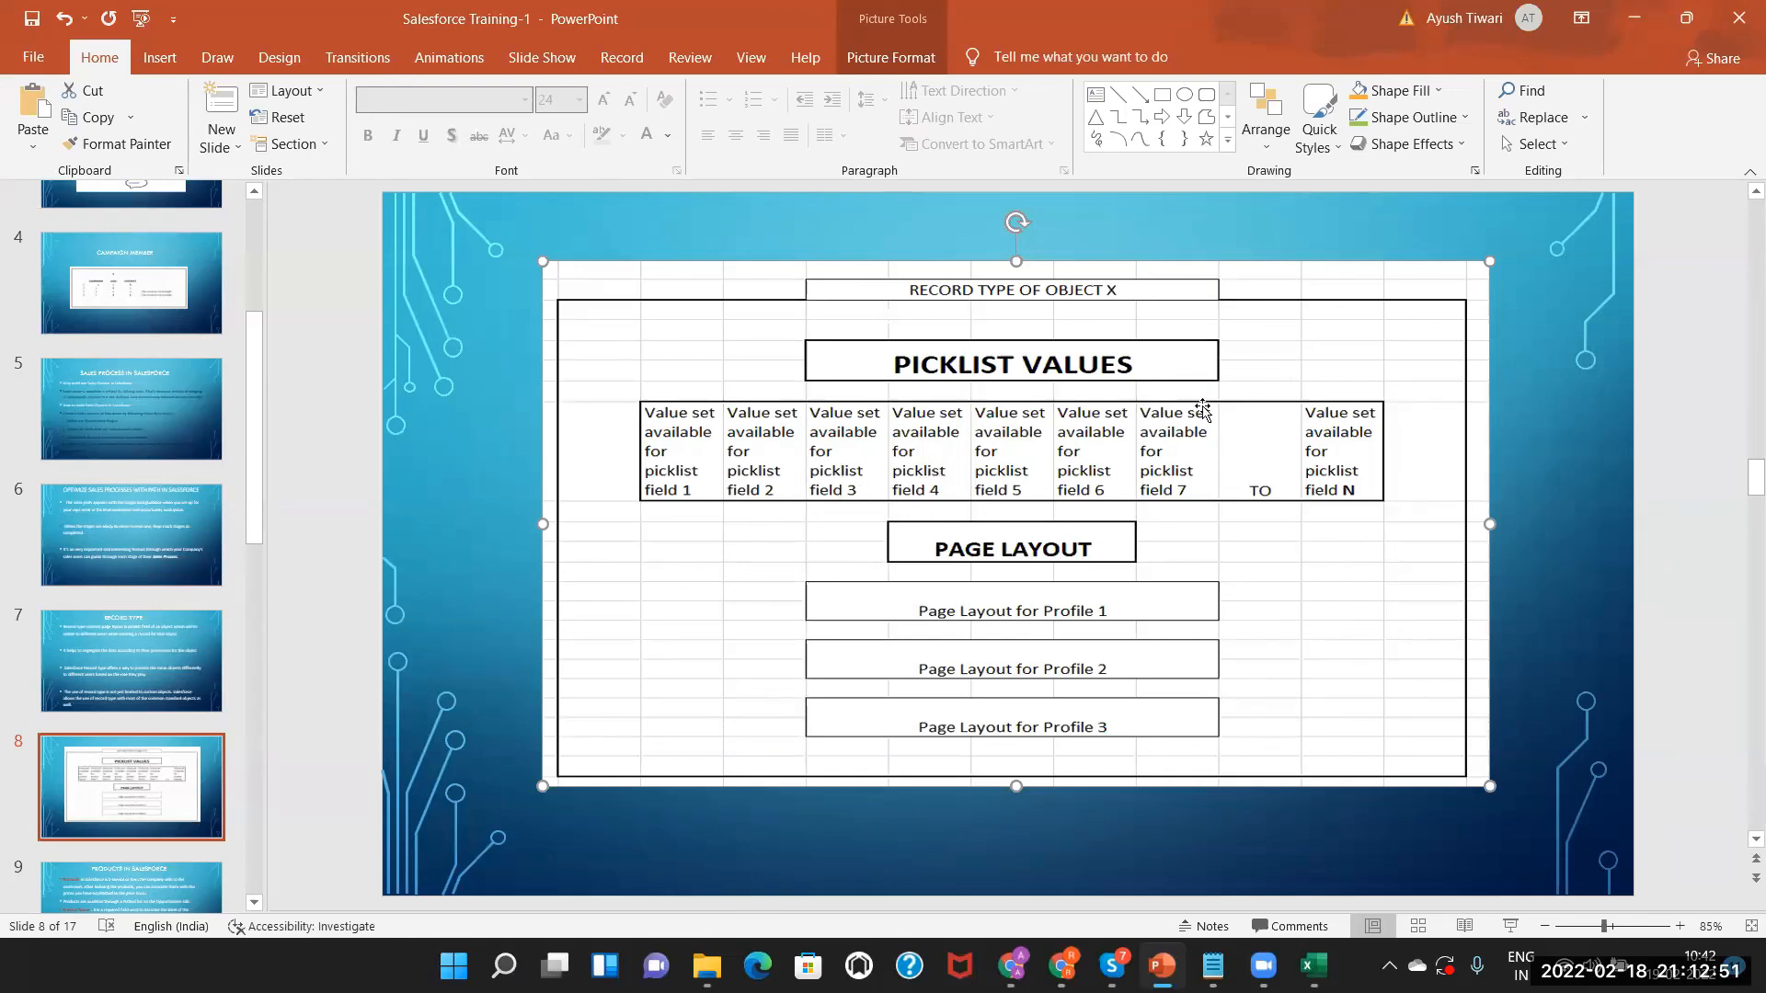
{"action": "left_click", "coordinate": [1011, 966]}
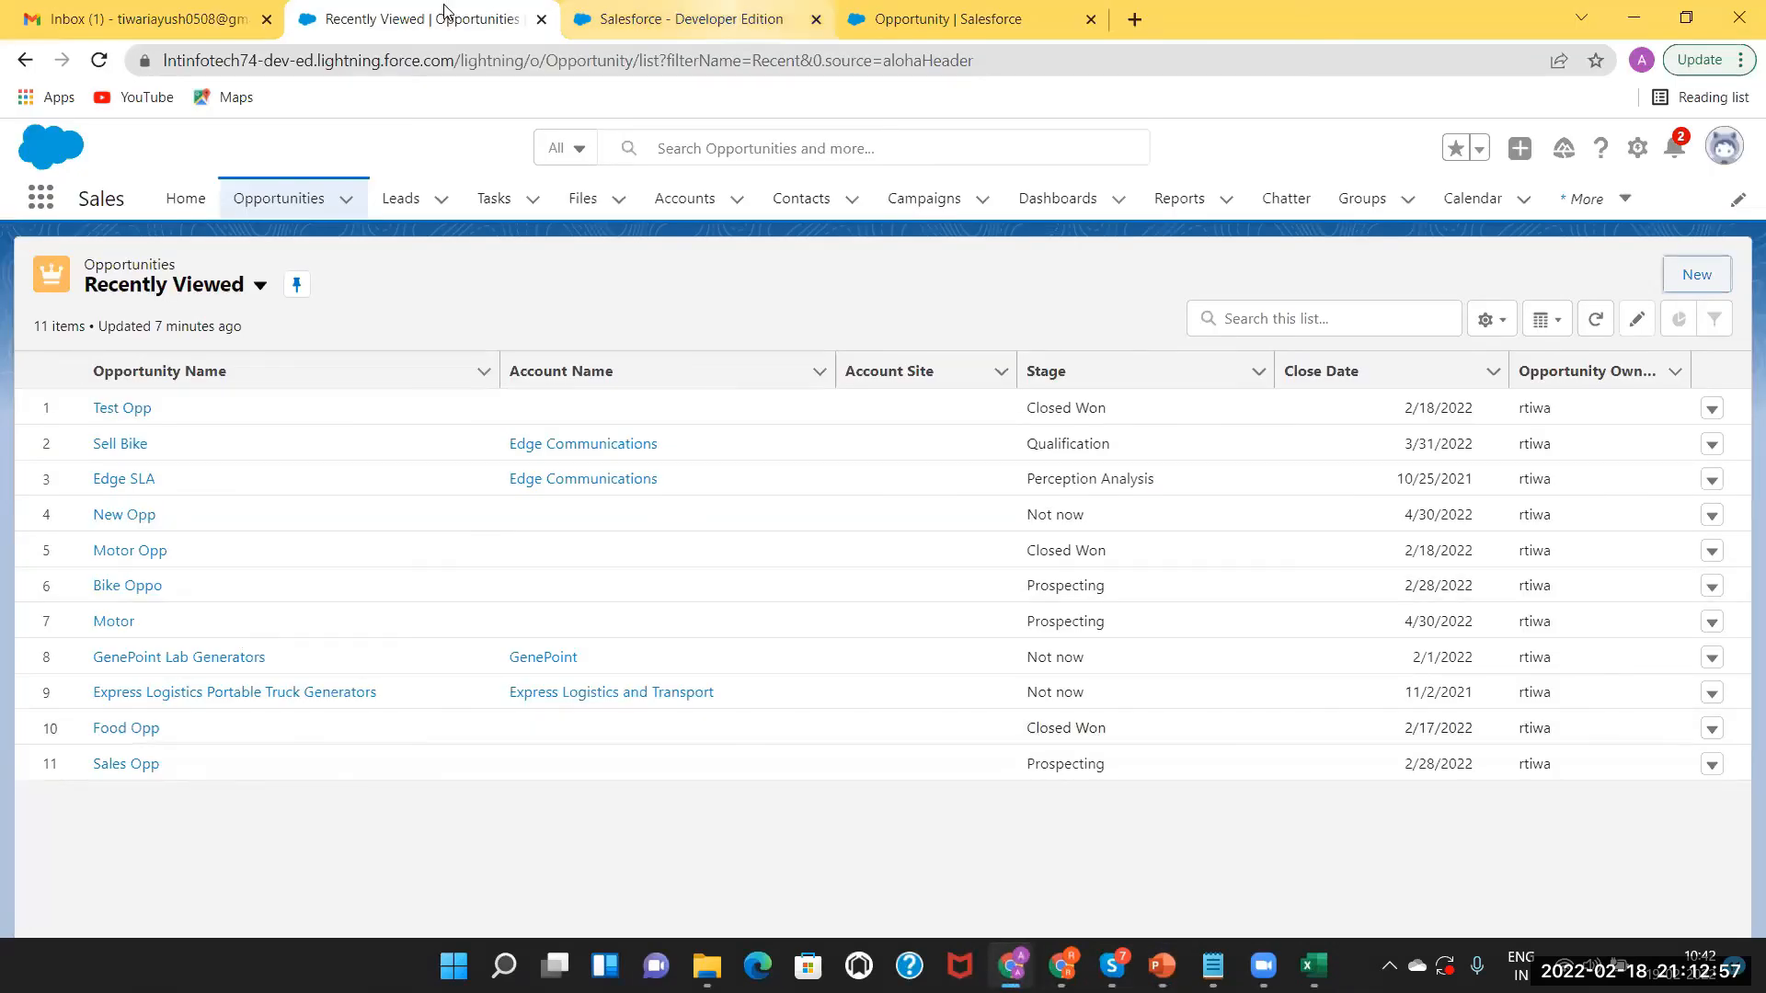
Return to the Recently Viewed Opportunities list and open Setup from the gear menu.
{"action": "left_click", "coordinate": [690, 19]}
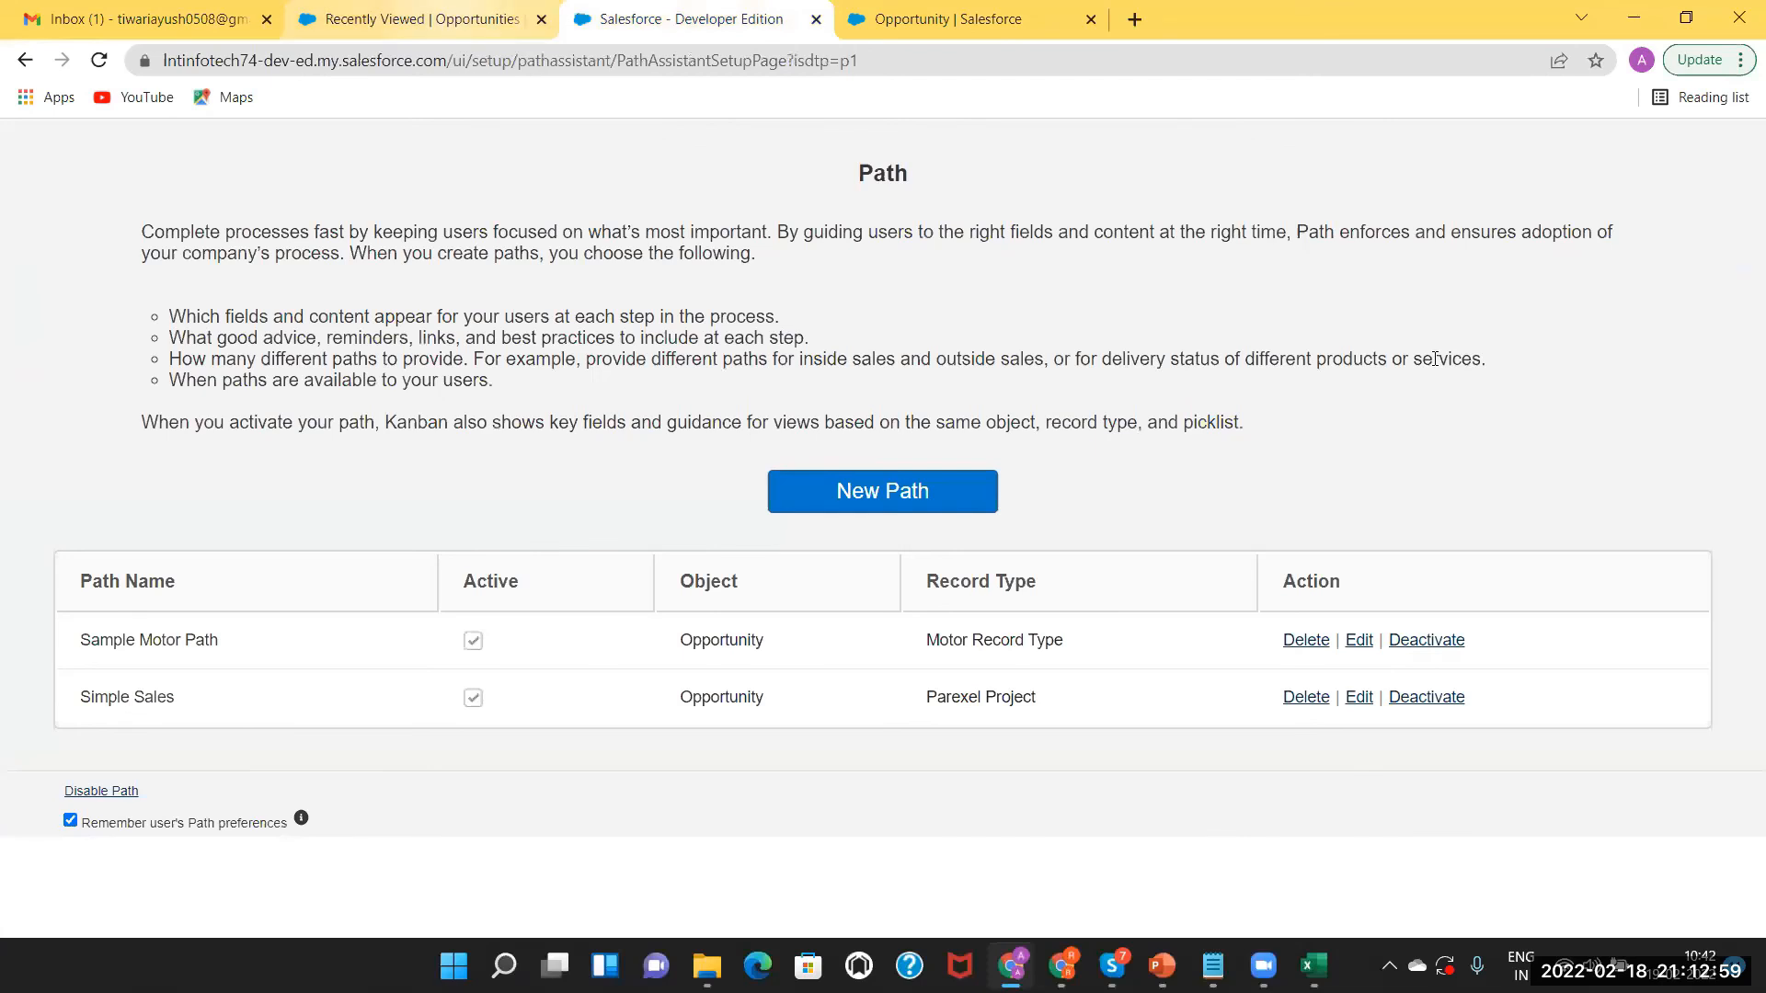
{"action": "left_click", "coordinate": [414, 18]}
{"action": "left_click", "coordinate": [1637, 148]}
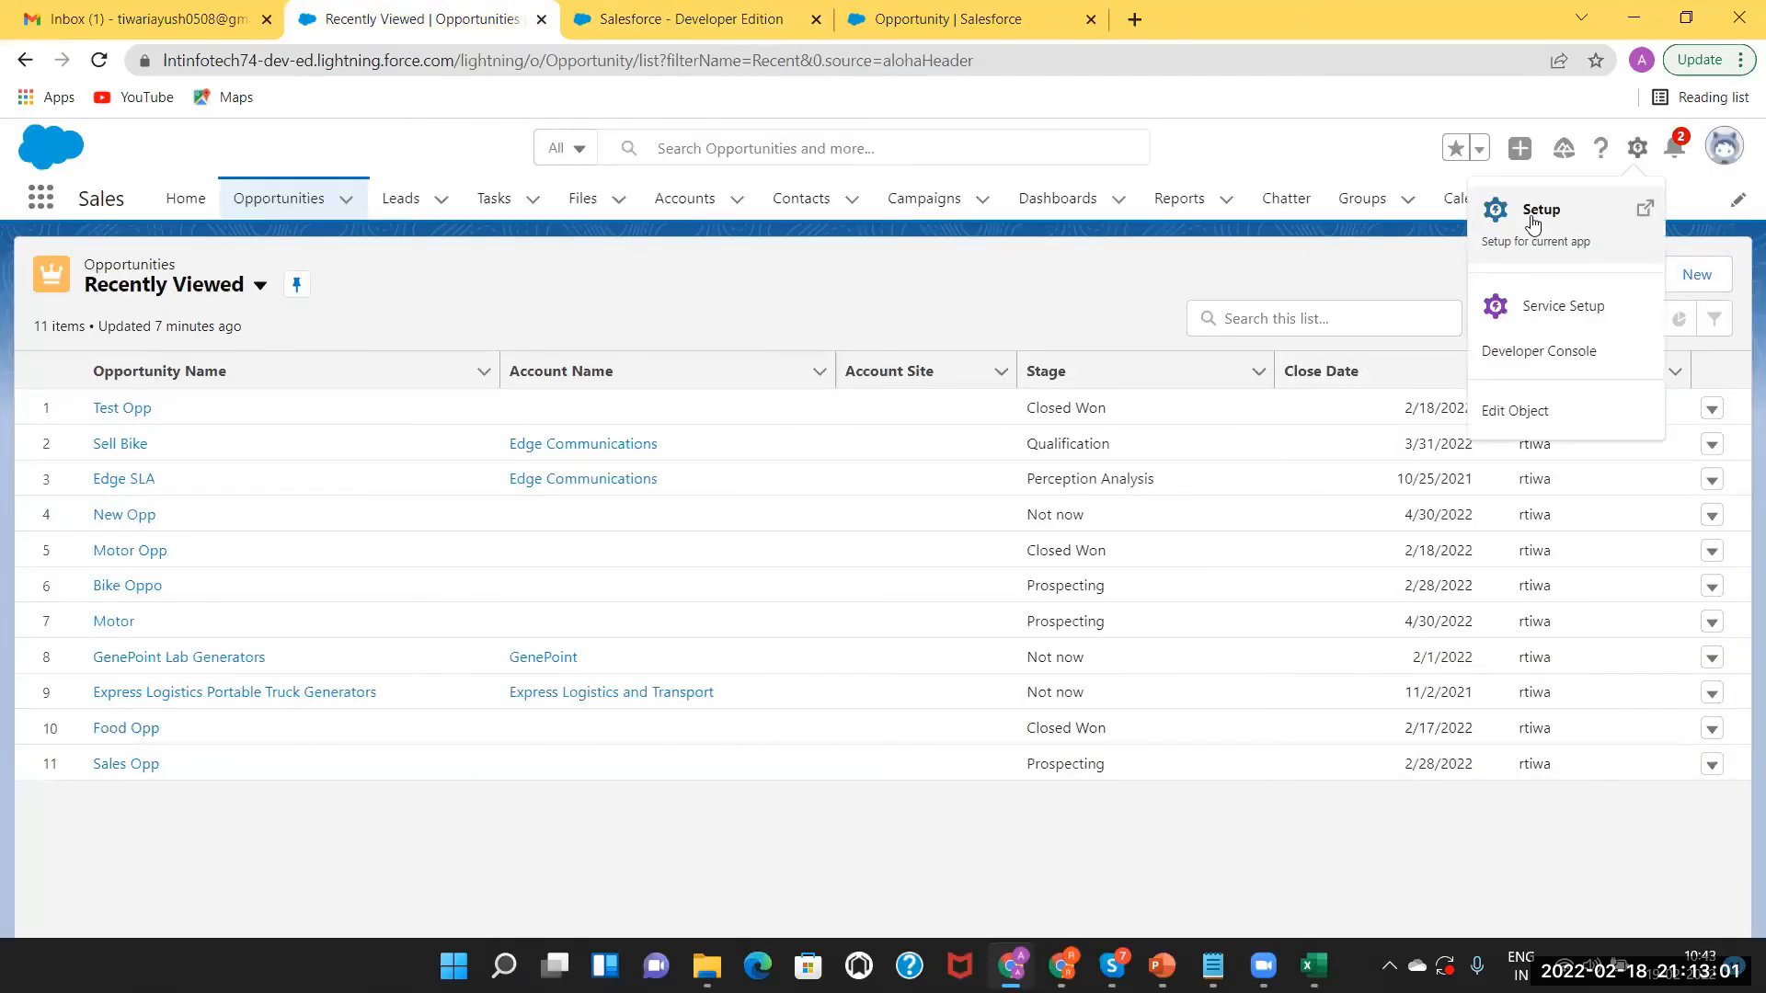
{"action": "left_click", "coordinate": [1533, 218]}
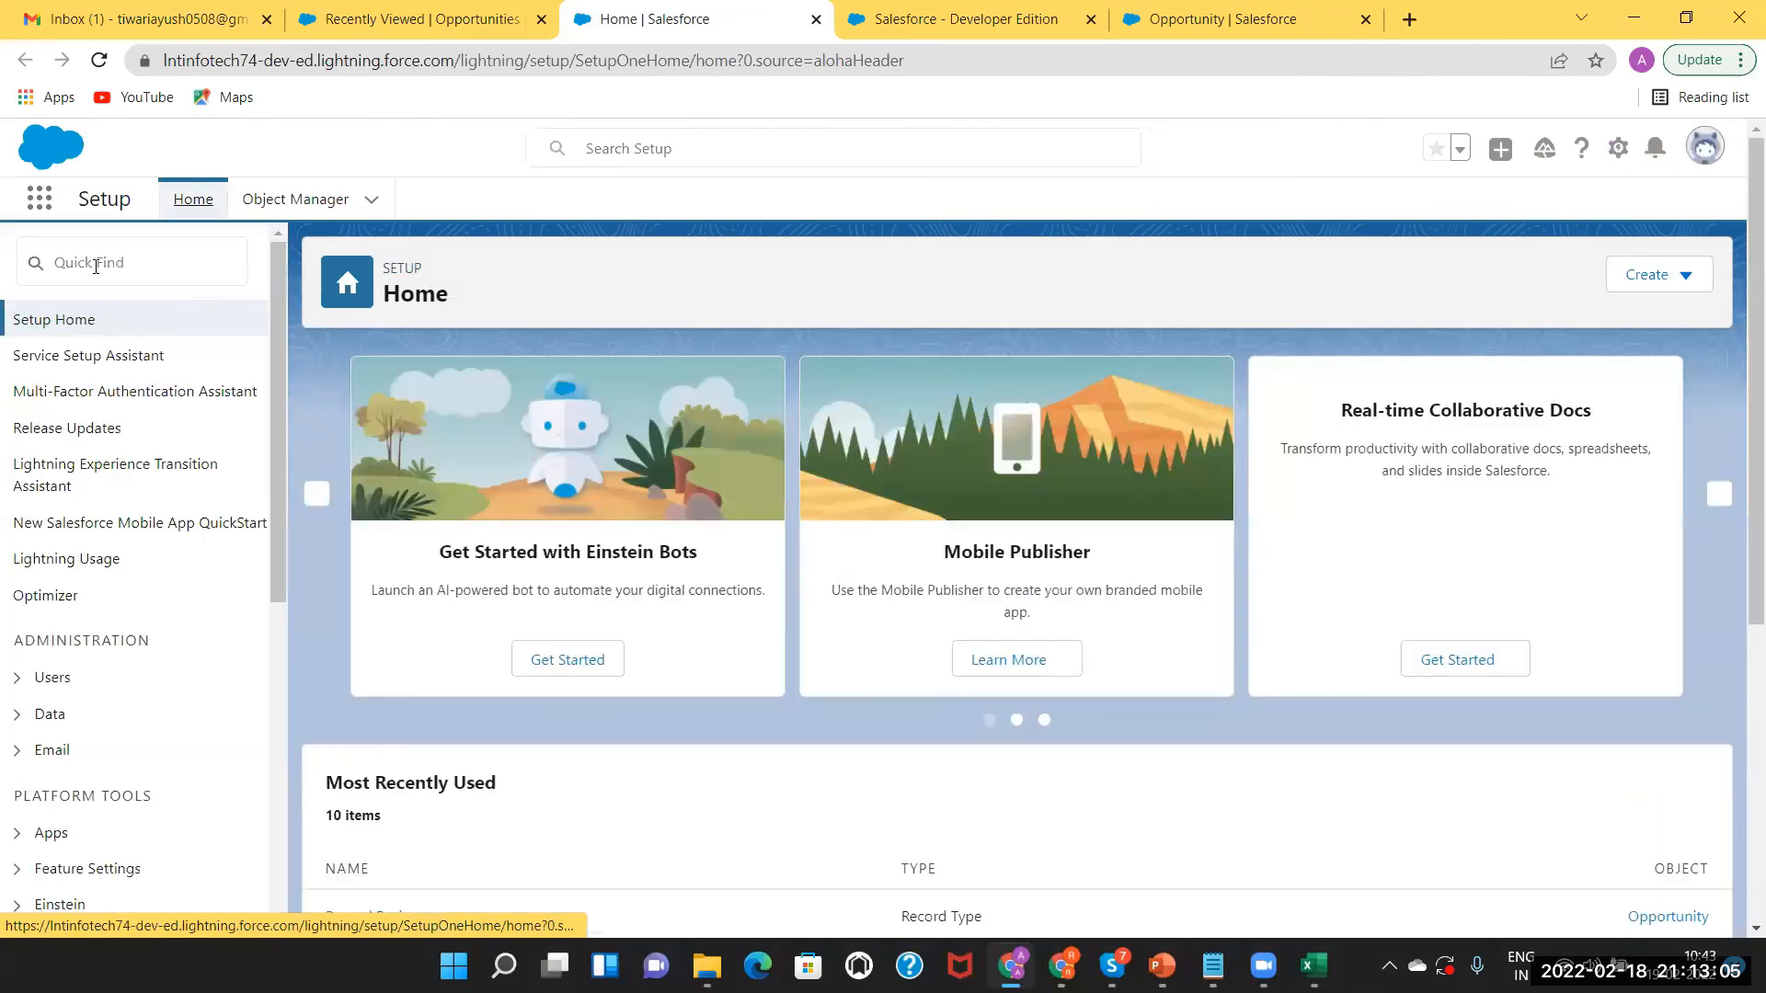
Search Setup for 'record', check Group Record Type, then open Object Manager's object list.
{"action": "left_click", "coordinate": [96, 266]}
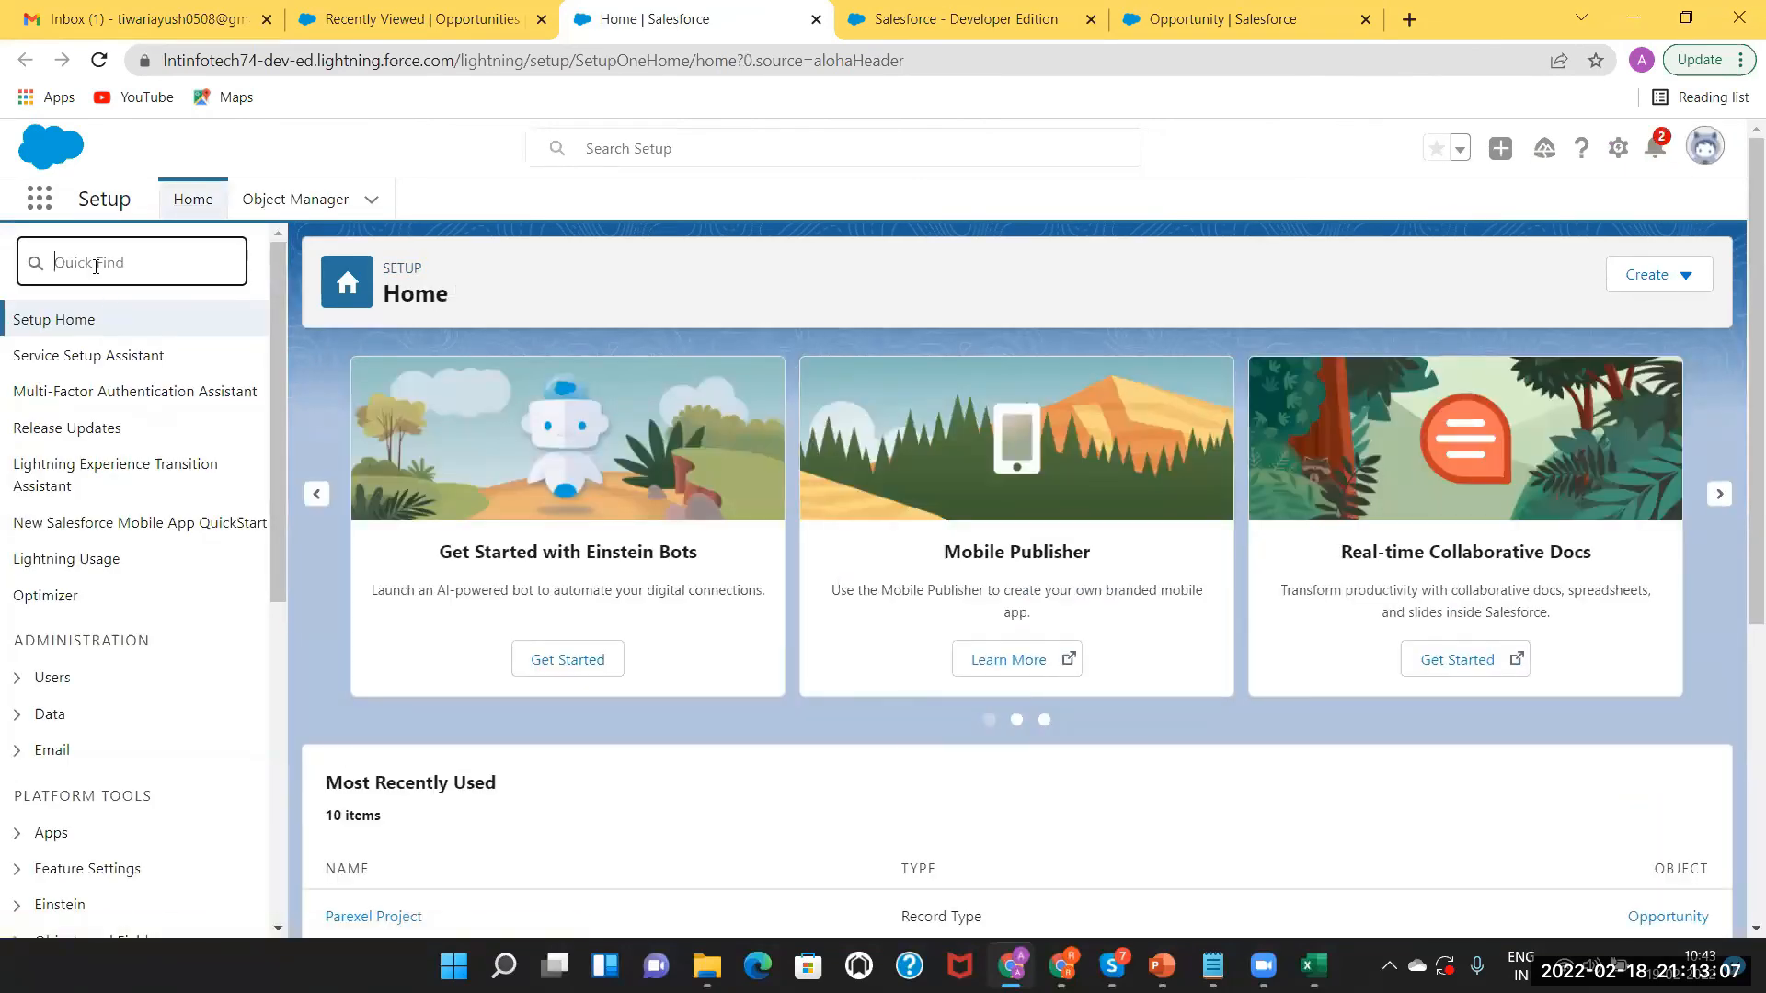
{"action": "type", "text": "rec"}
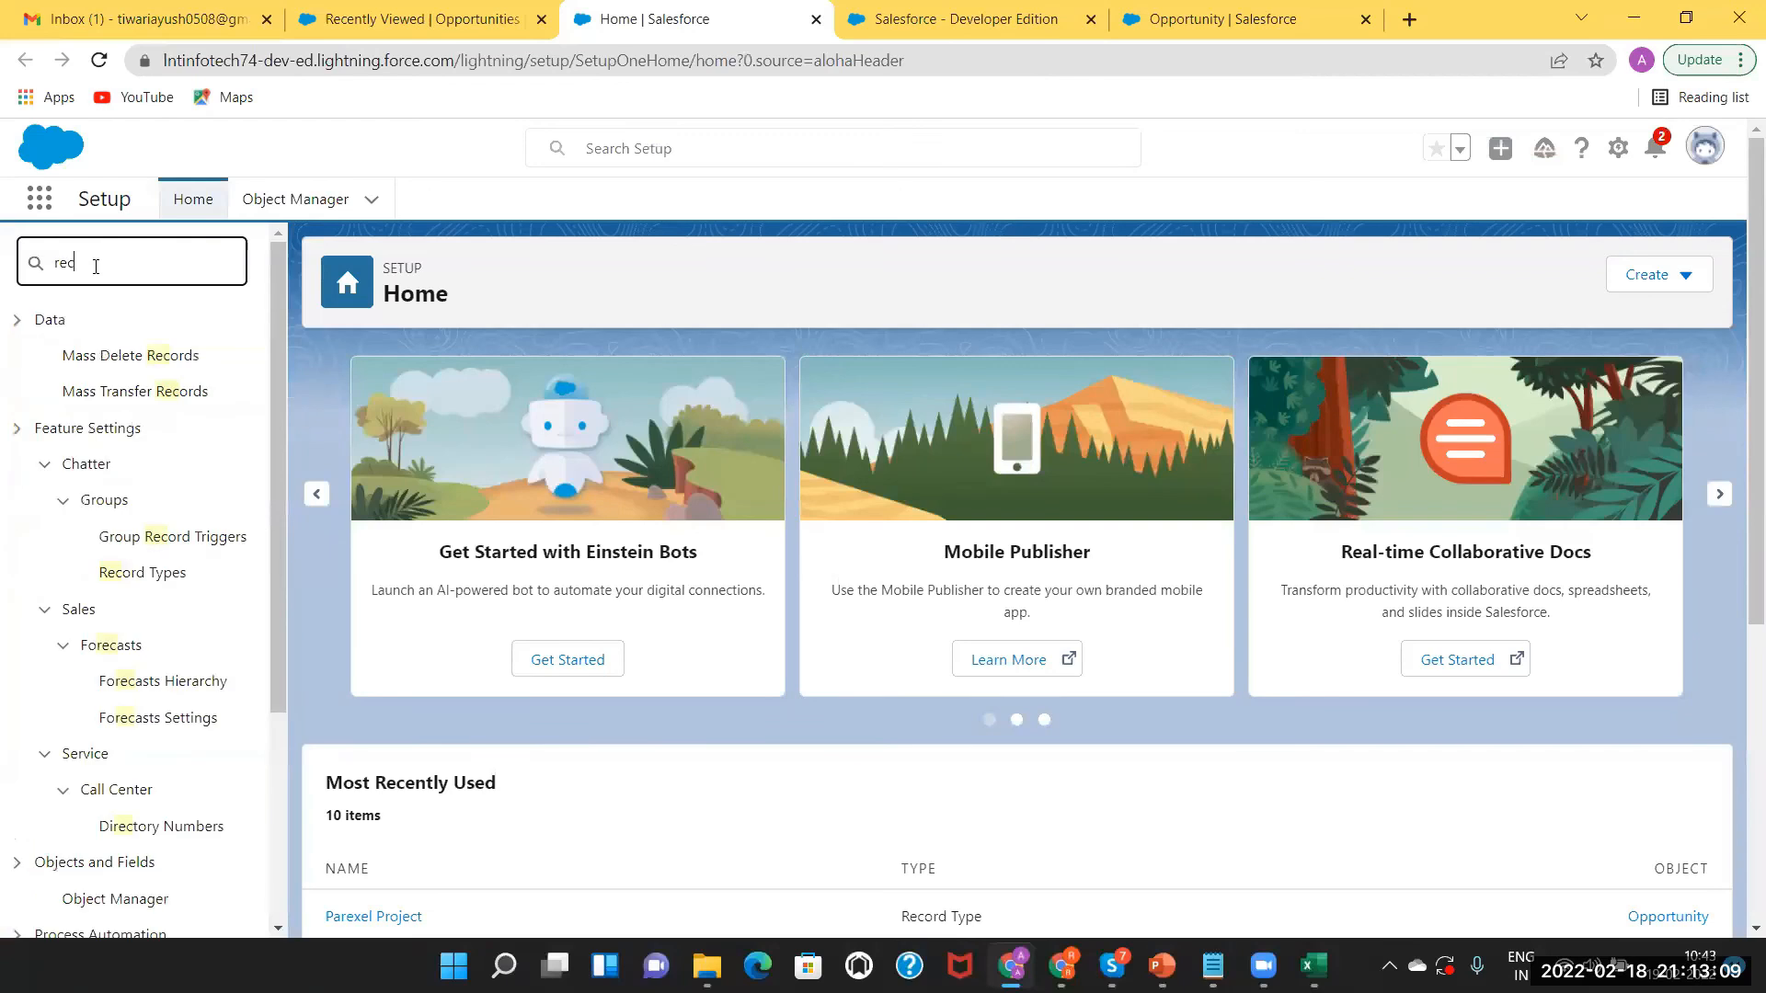
{"action": "type", "text": "ord"}
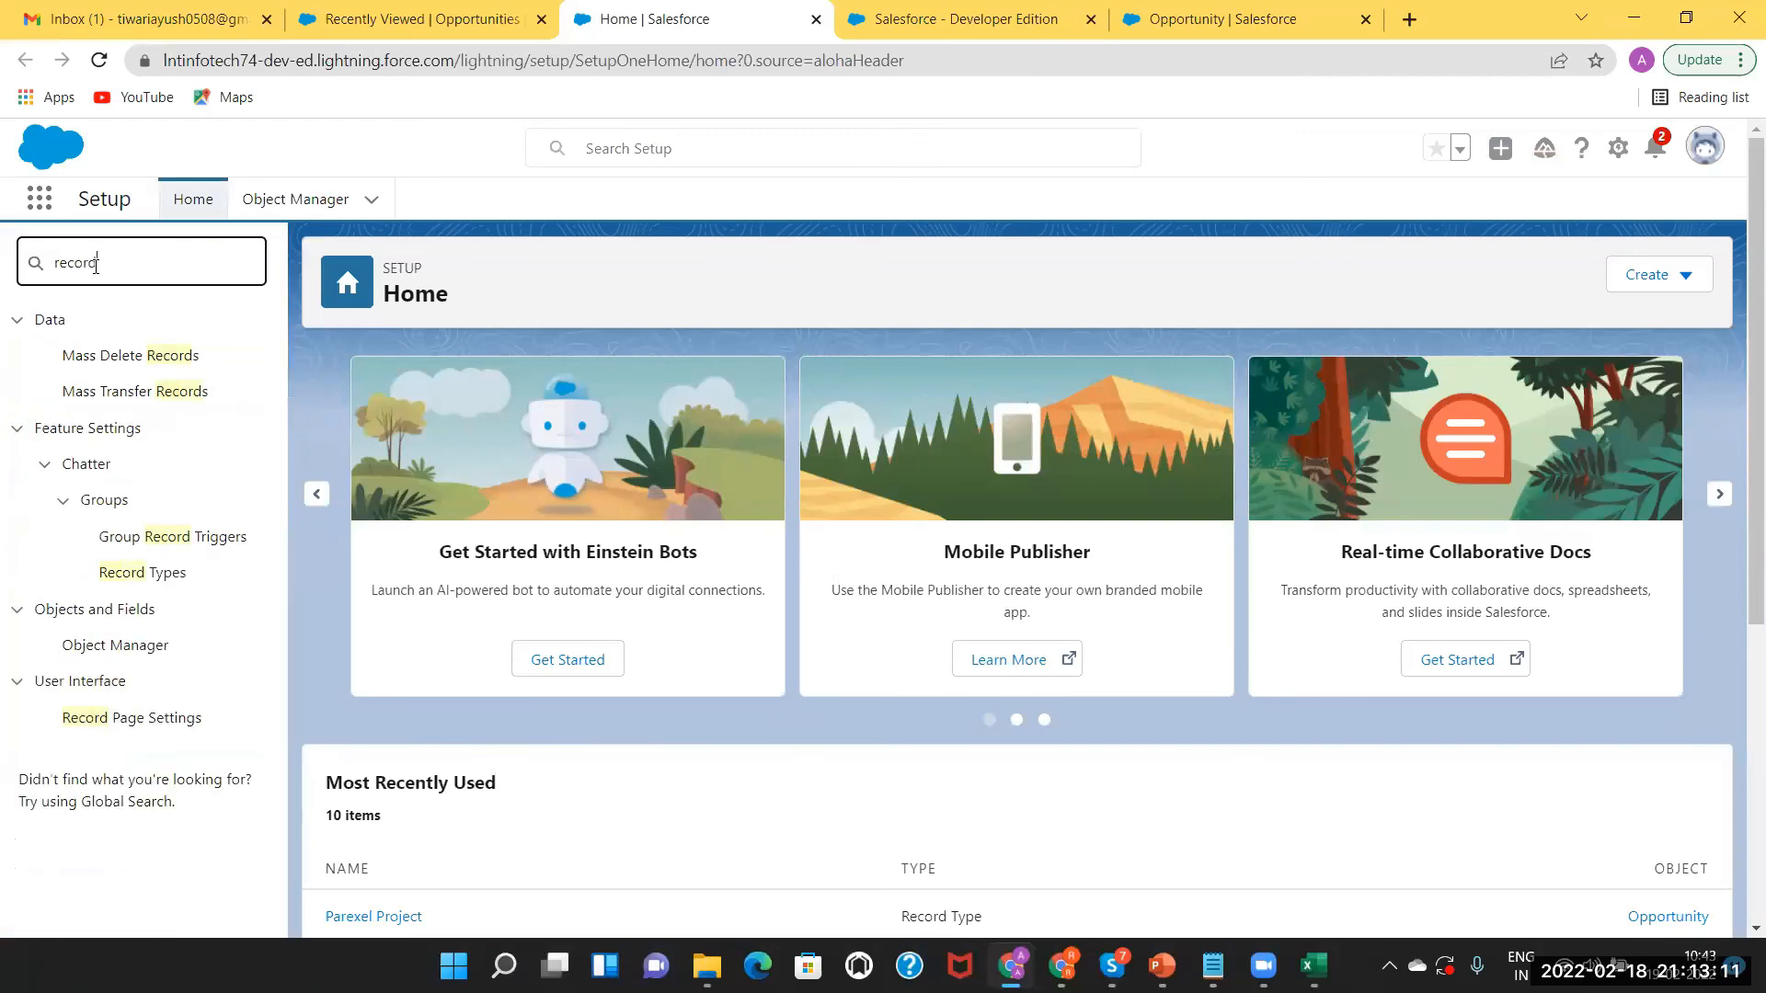
{"action": "left_click", "coordinate": [125, 574]}
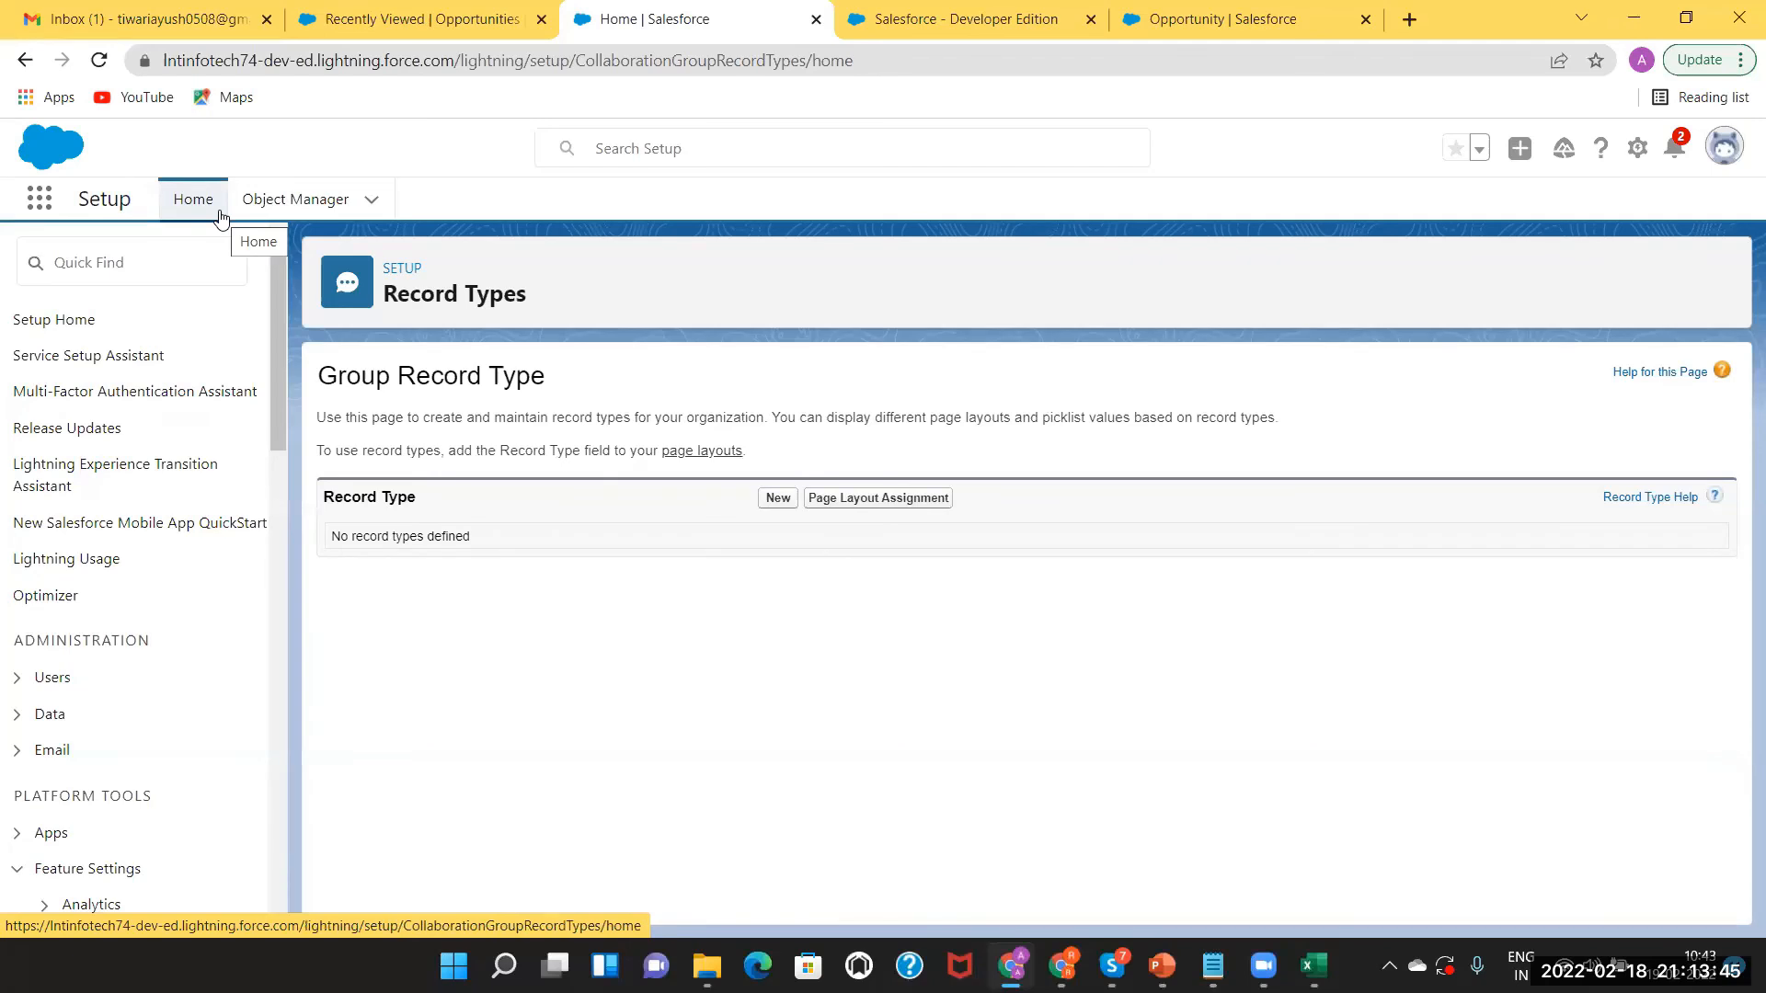
{"action": "left_click", "coordinate": [296, 200]}
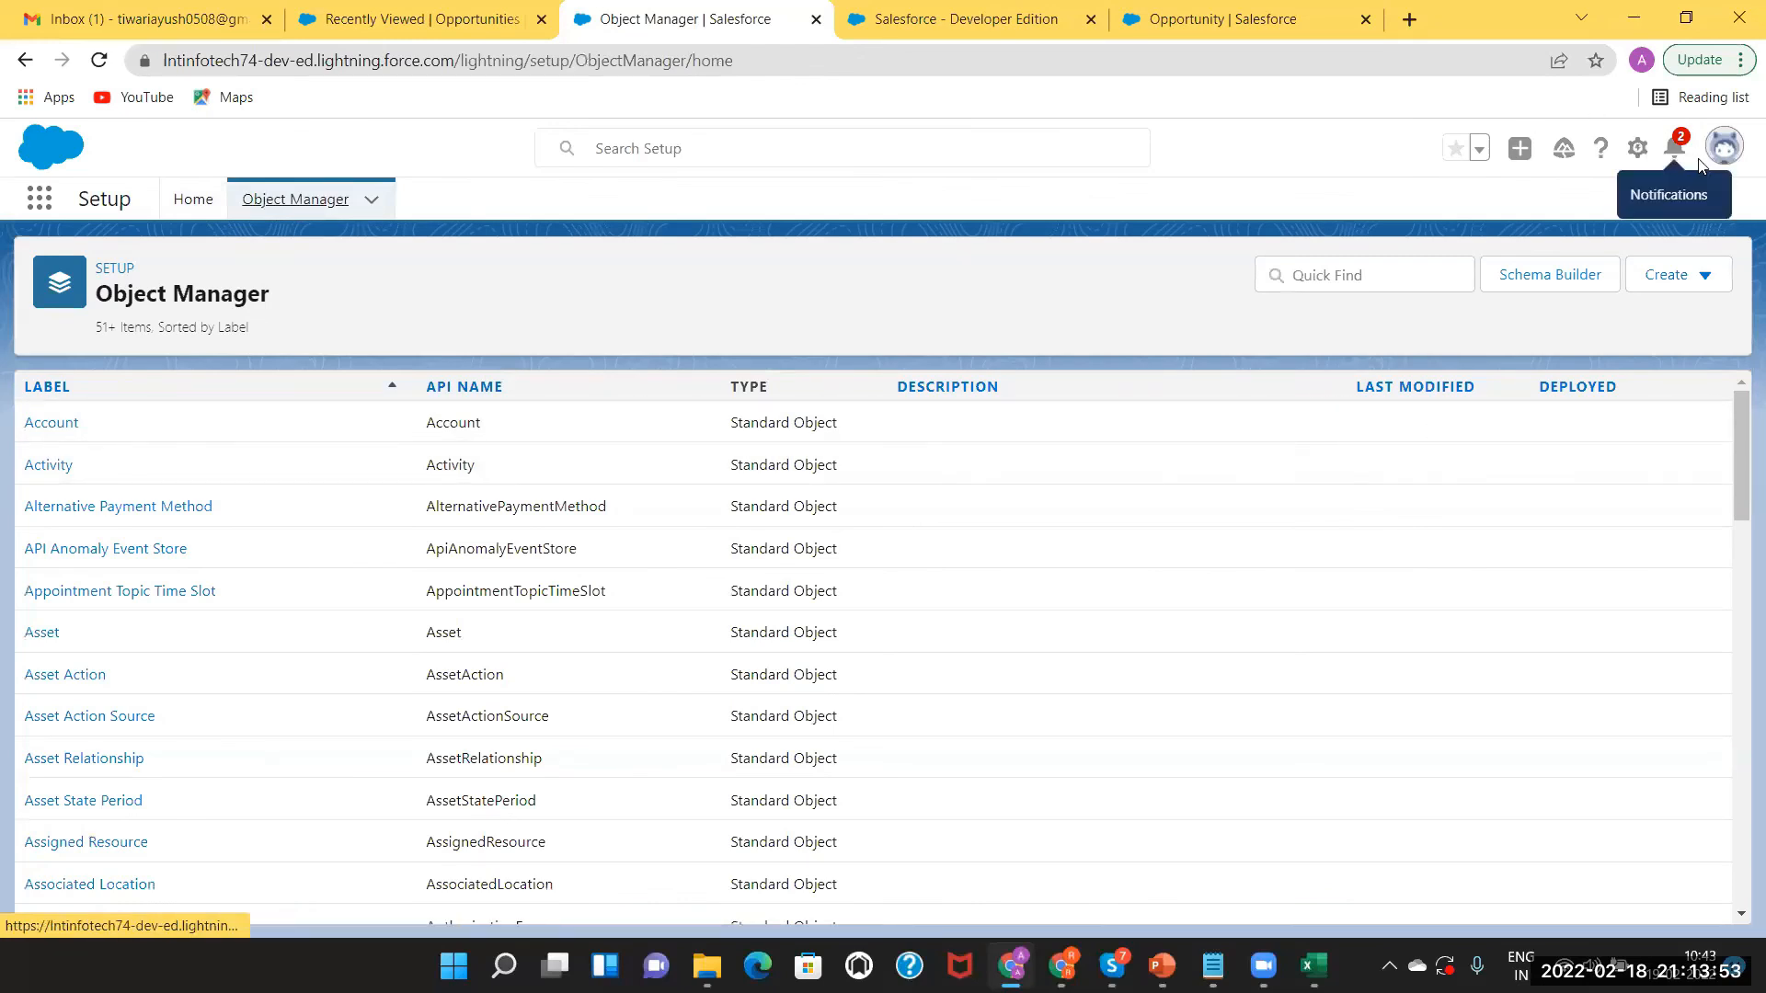
{"action": "left_click", "coordinate": [1725, 152]}
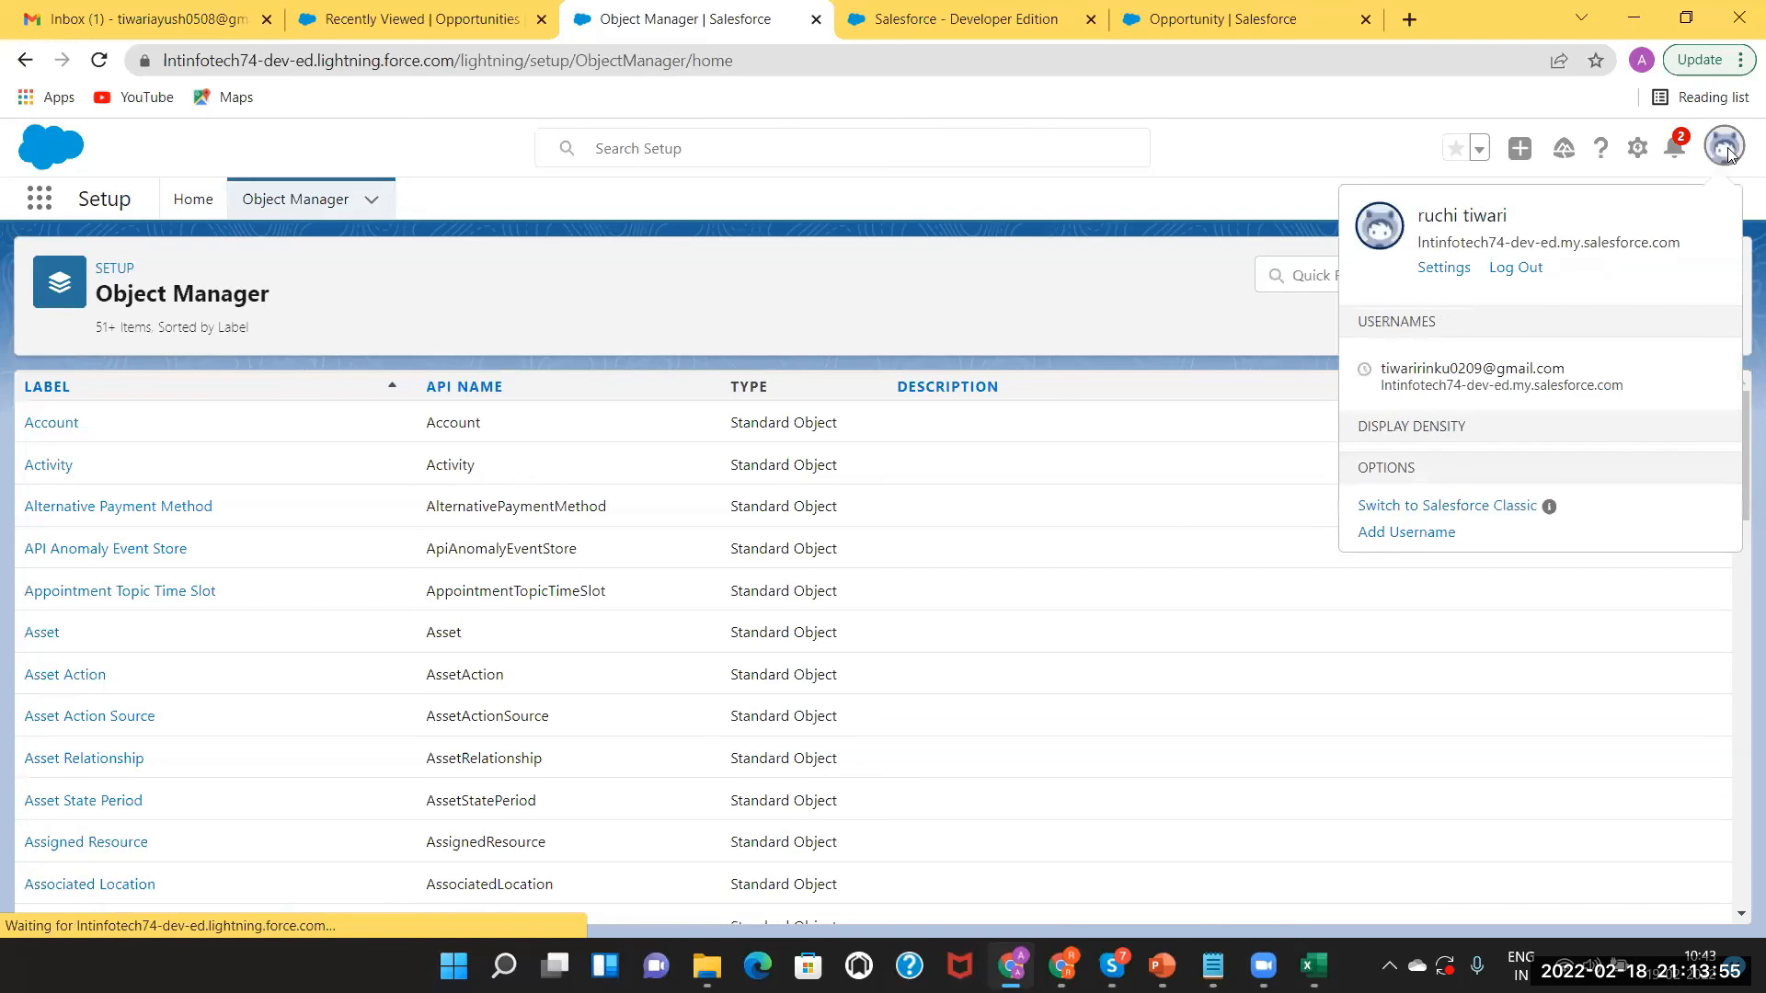
Switch to Salesforce Classic, open its Setup and filter Quick Find by 'record ty'.
{"action": "left_click", "coordinate": [1458, 591]}
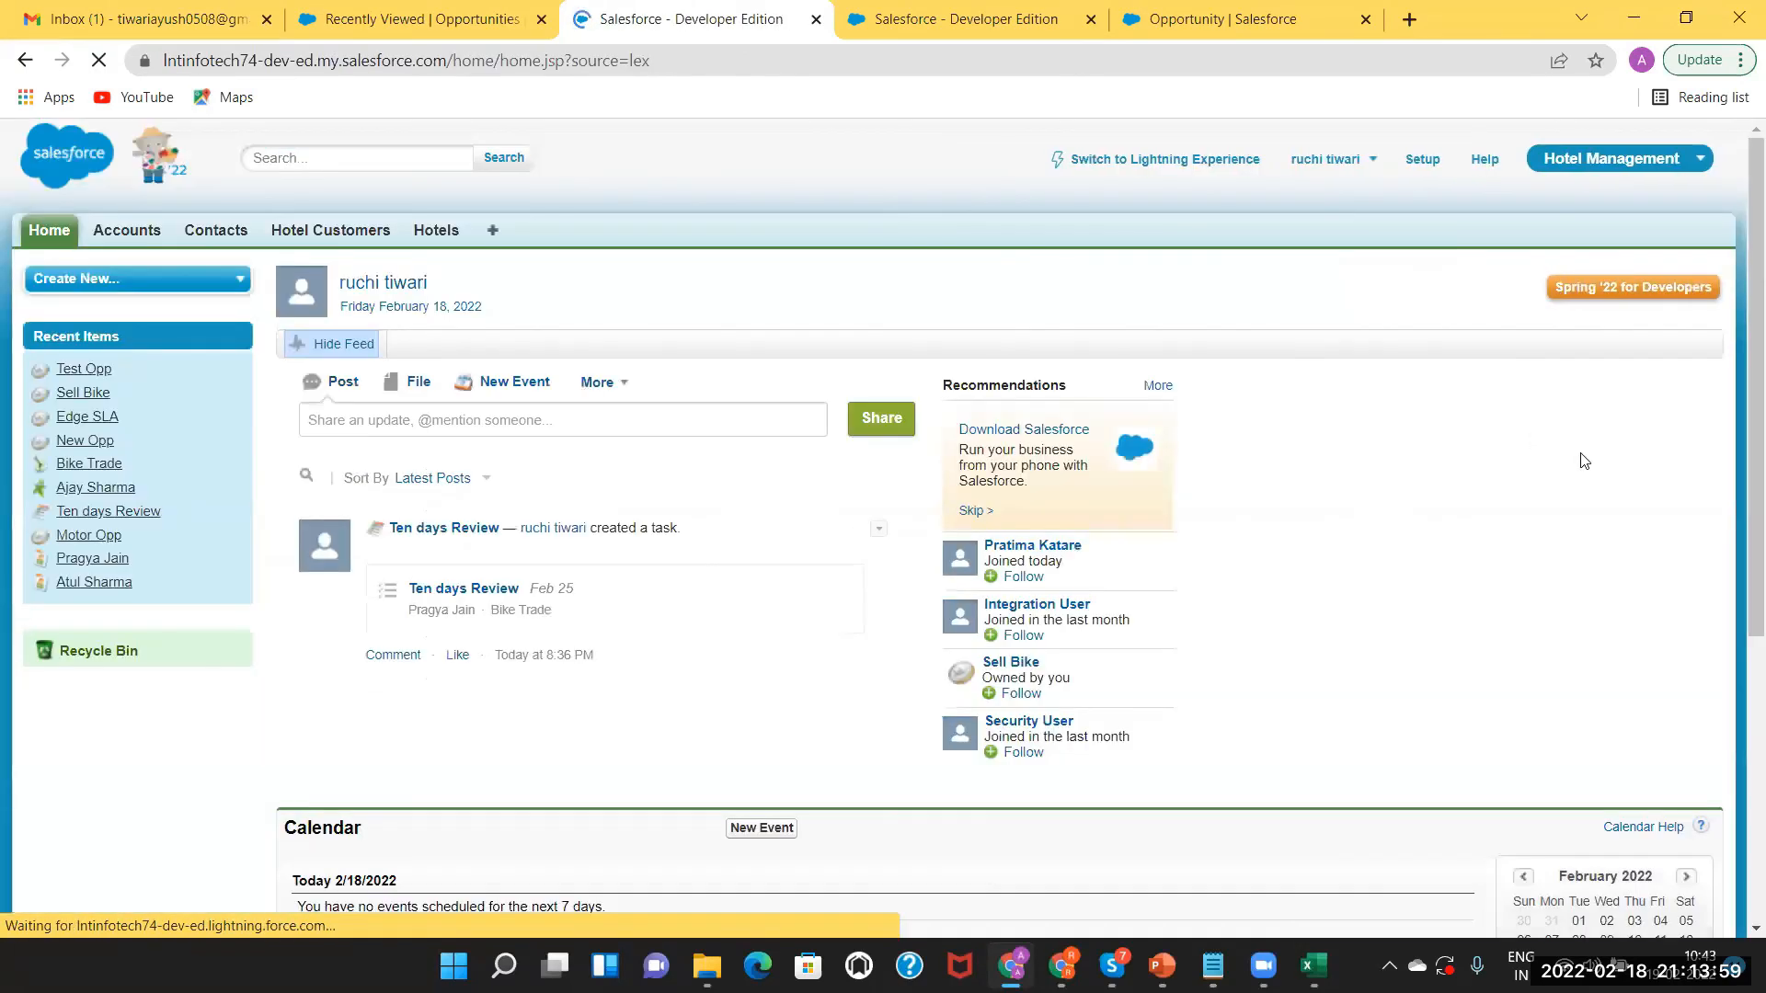
{"action": "left_click", "coordinate": [1424, 159]}
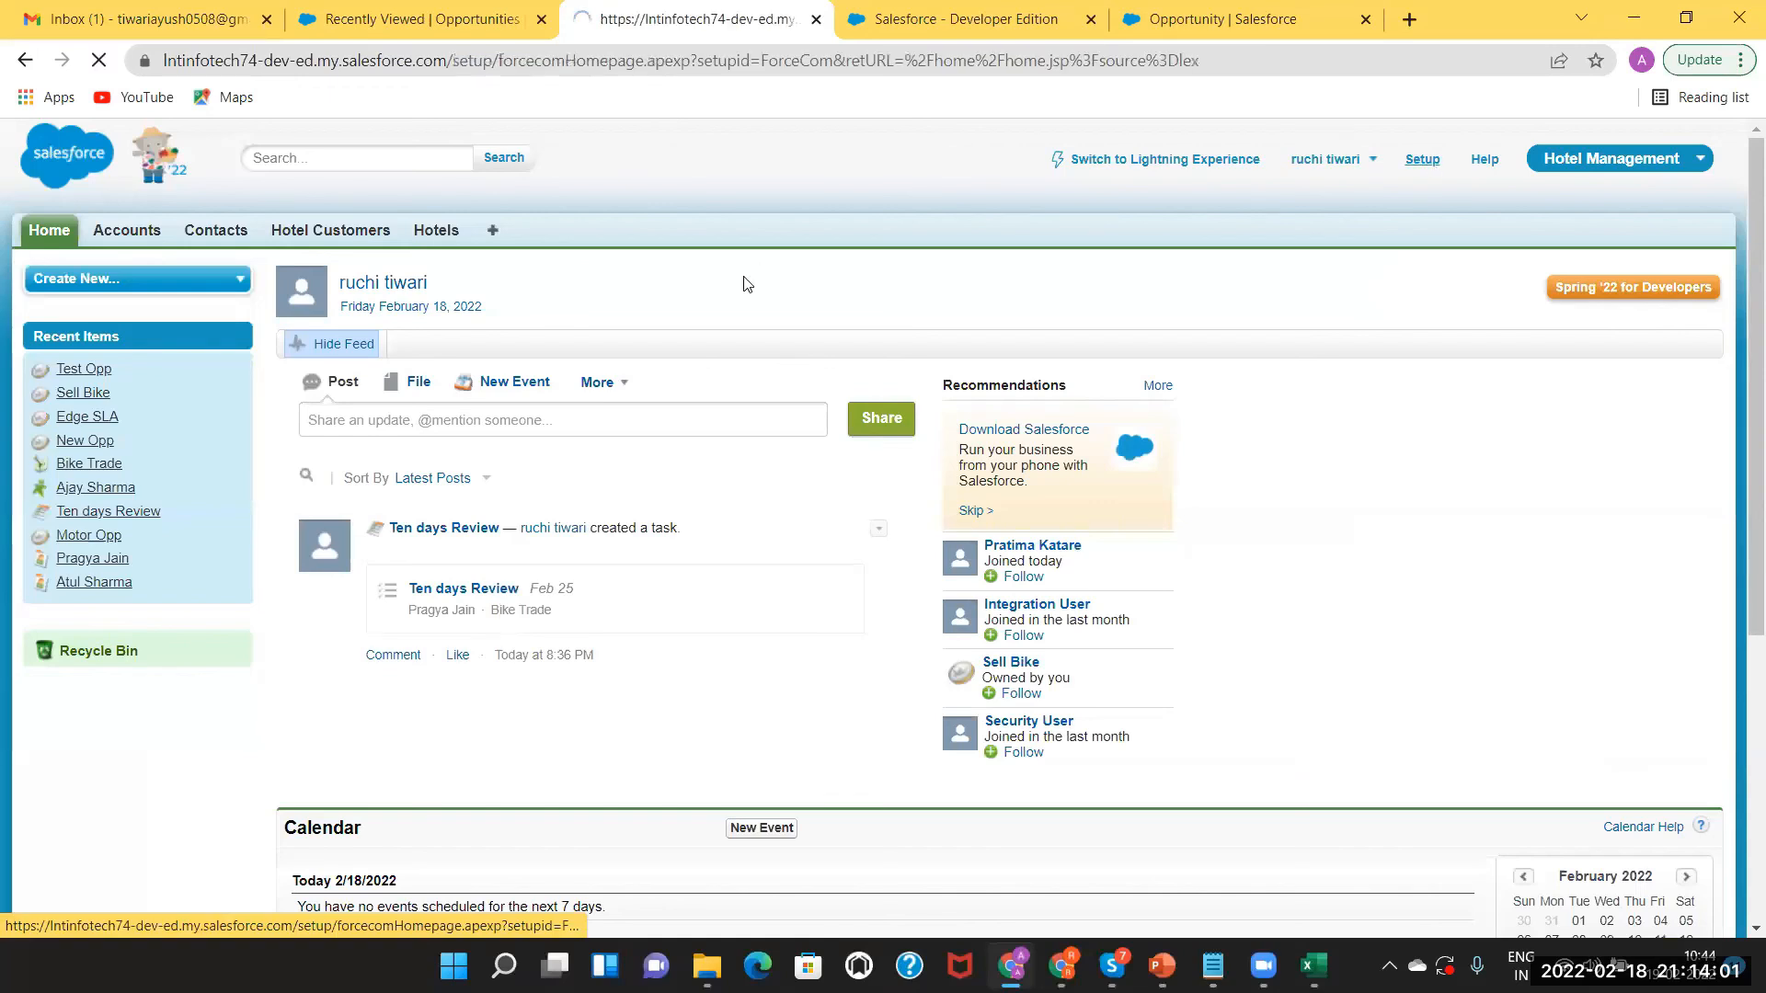
{"action": "left_click", "coordinate": [109, 427]}
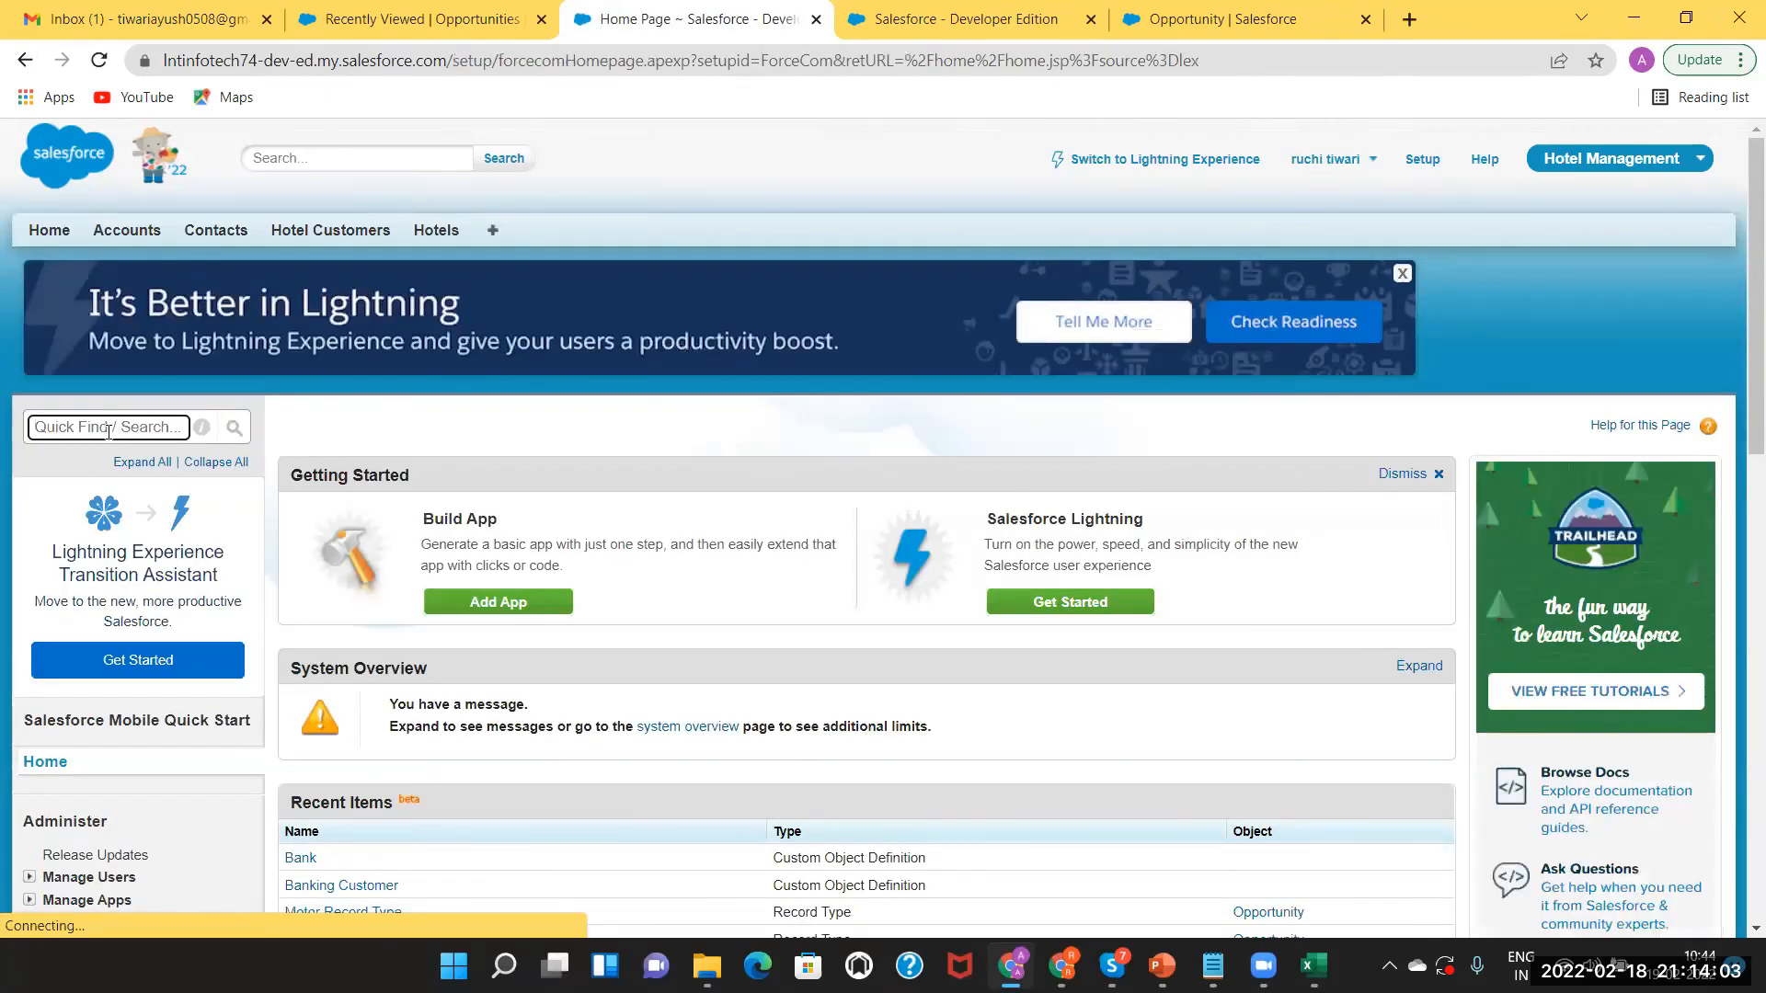
{"action": "type", "text": "record"}
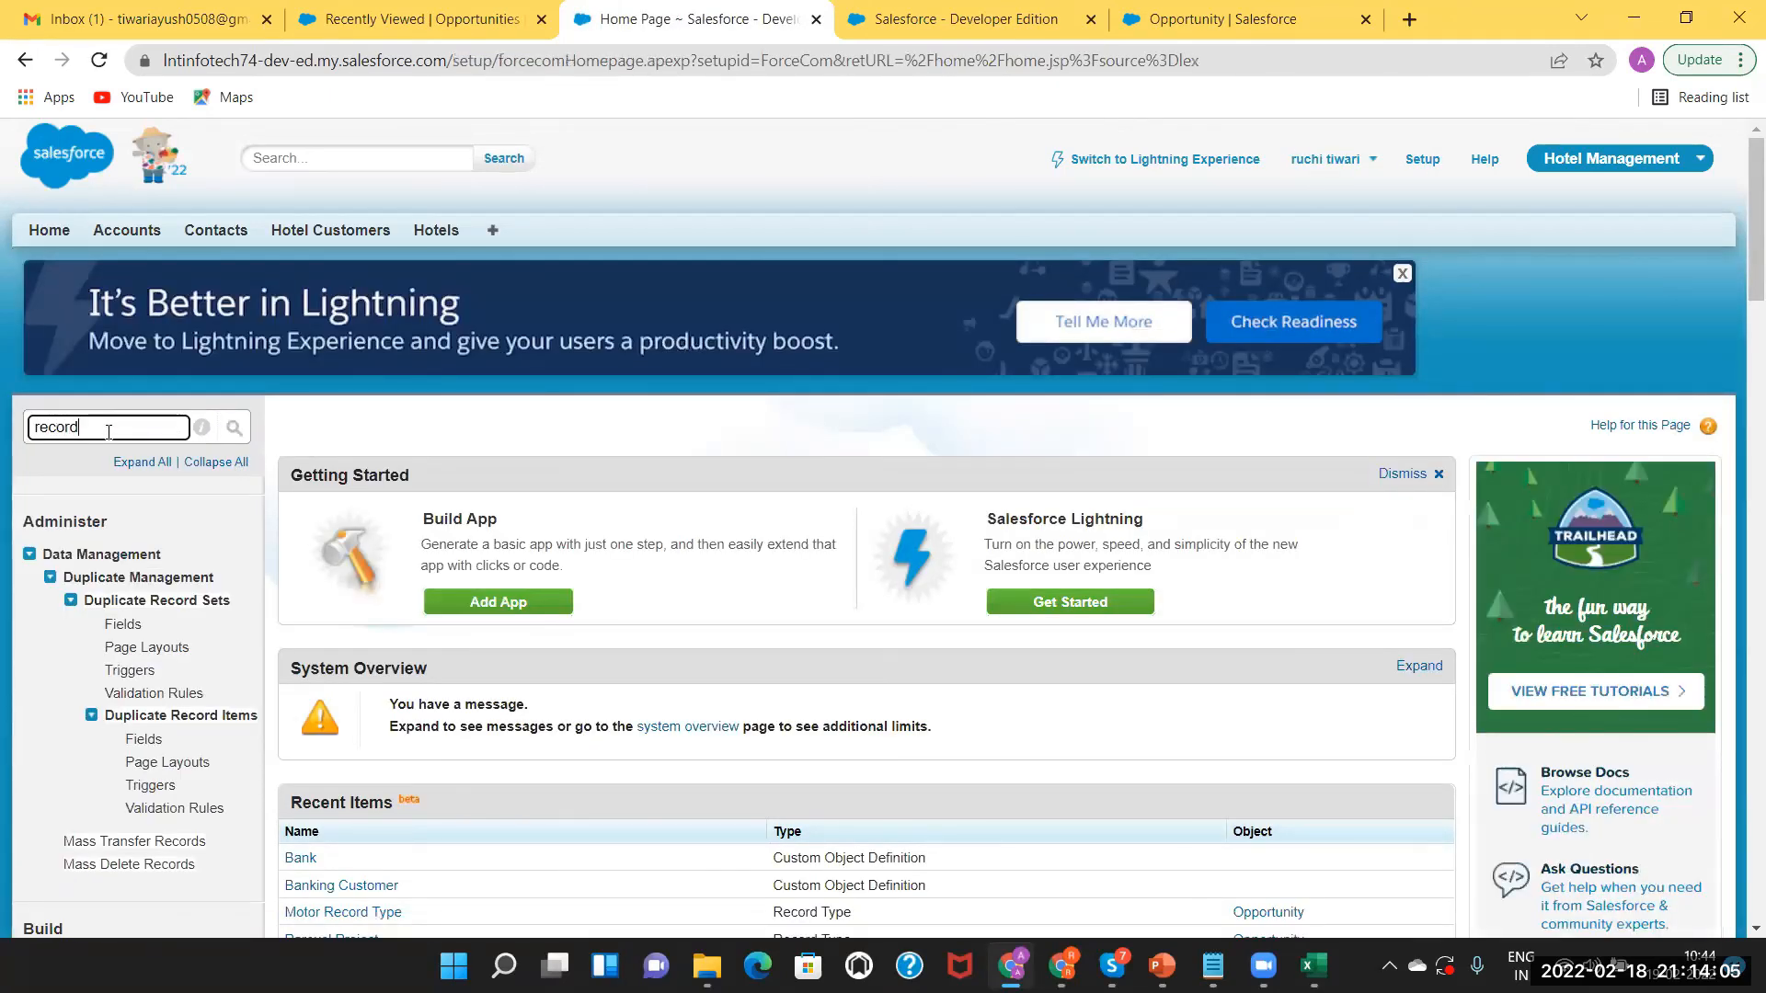
{"action": "type", "text": " type"}
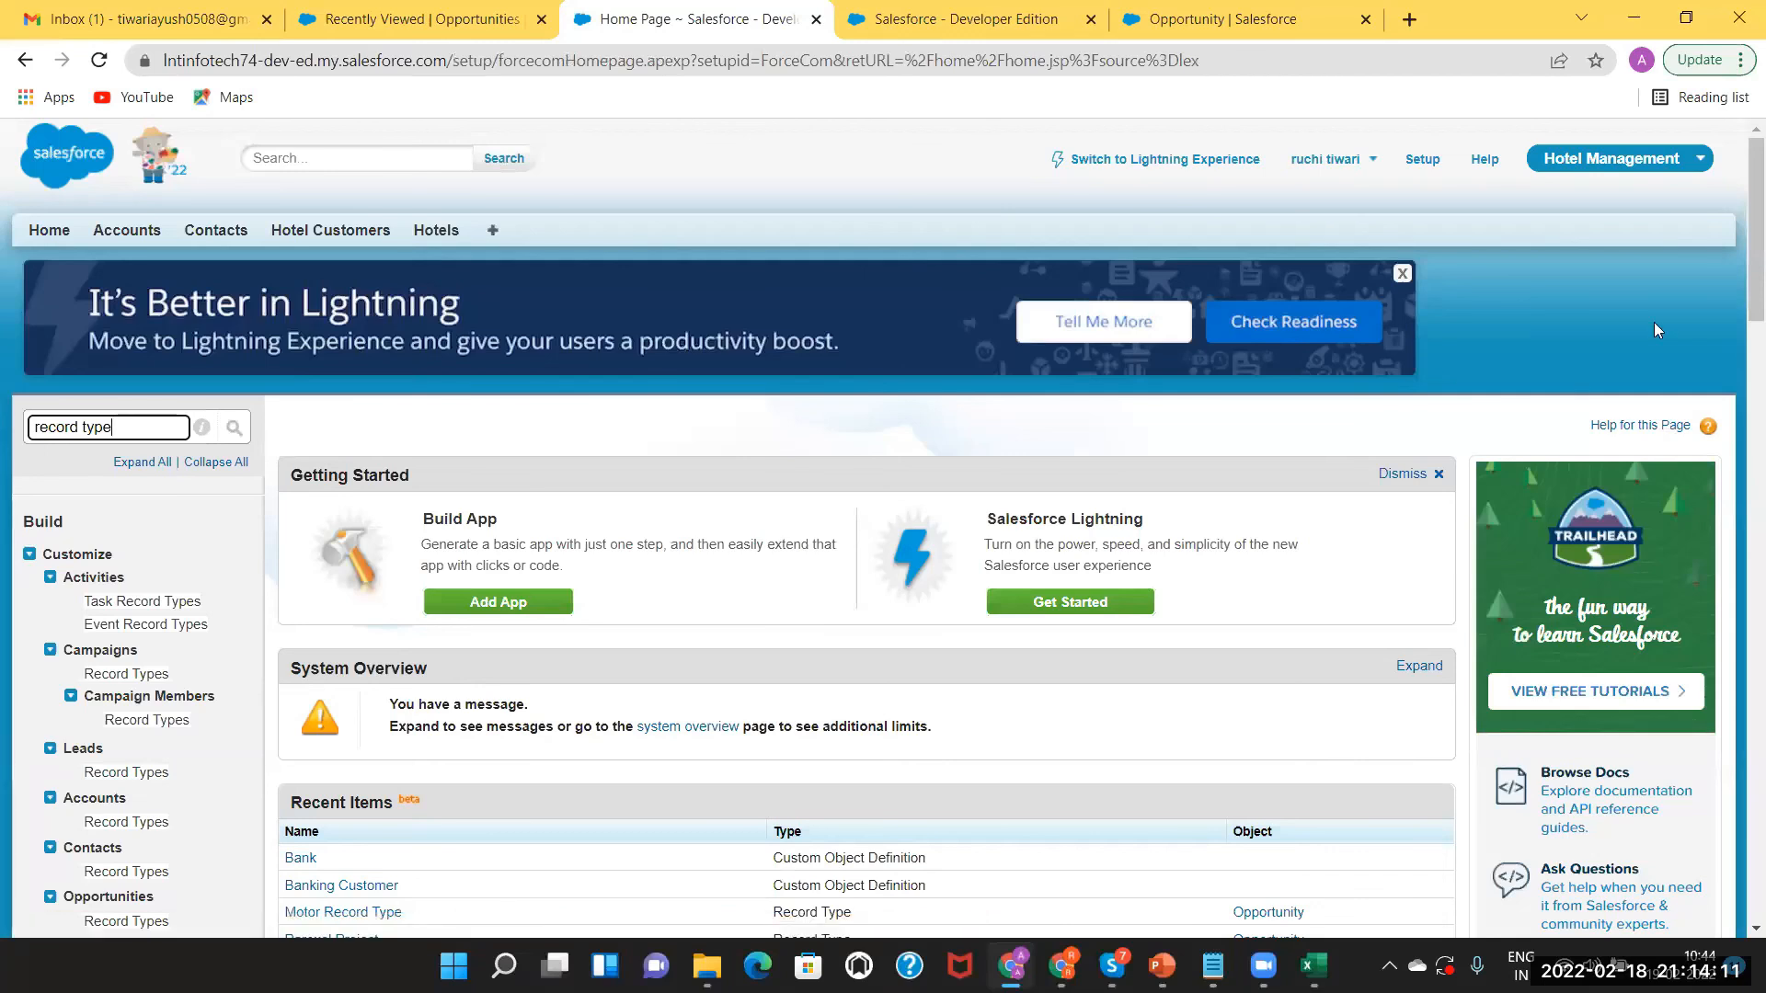
{"action": "left_click_drag", "start_coordinate": [1739, 316], "coordinate": [1718, 442]}
{"action": "scroll", "coordinate": [1738, 501], "scroll_direction": "down", "scroll_amount": 1}
{"action": "scroll", "coordinate": [1656, 166], "scroll_direction": "up", "scroll_amount": 9}
Start a new Hotel record and view the Hotel Strength picklist values without selecting one.
{"action": "left_click", "coordinate": [438, 233]}
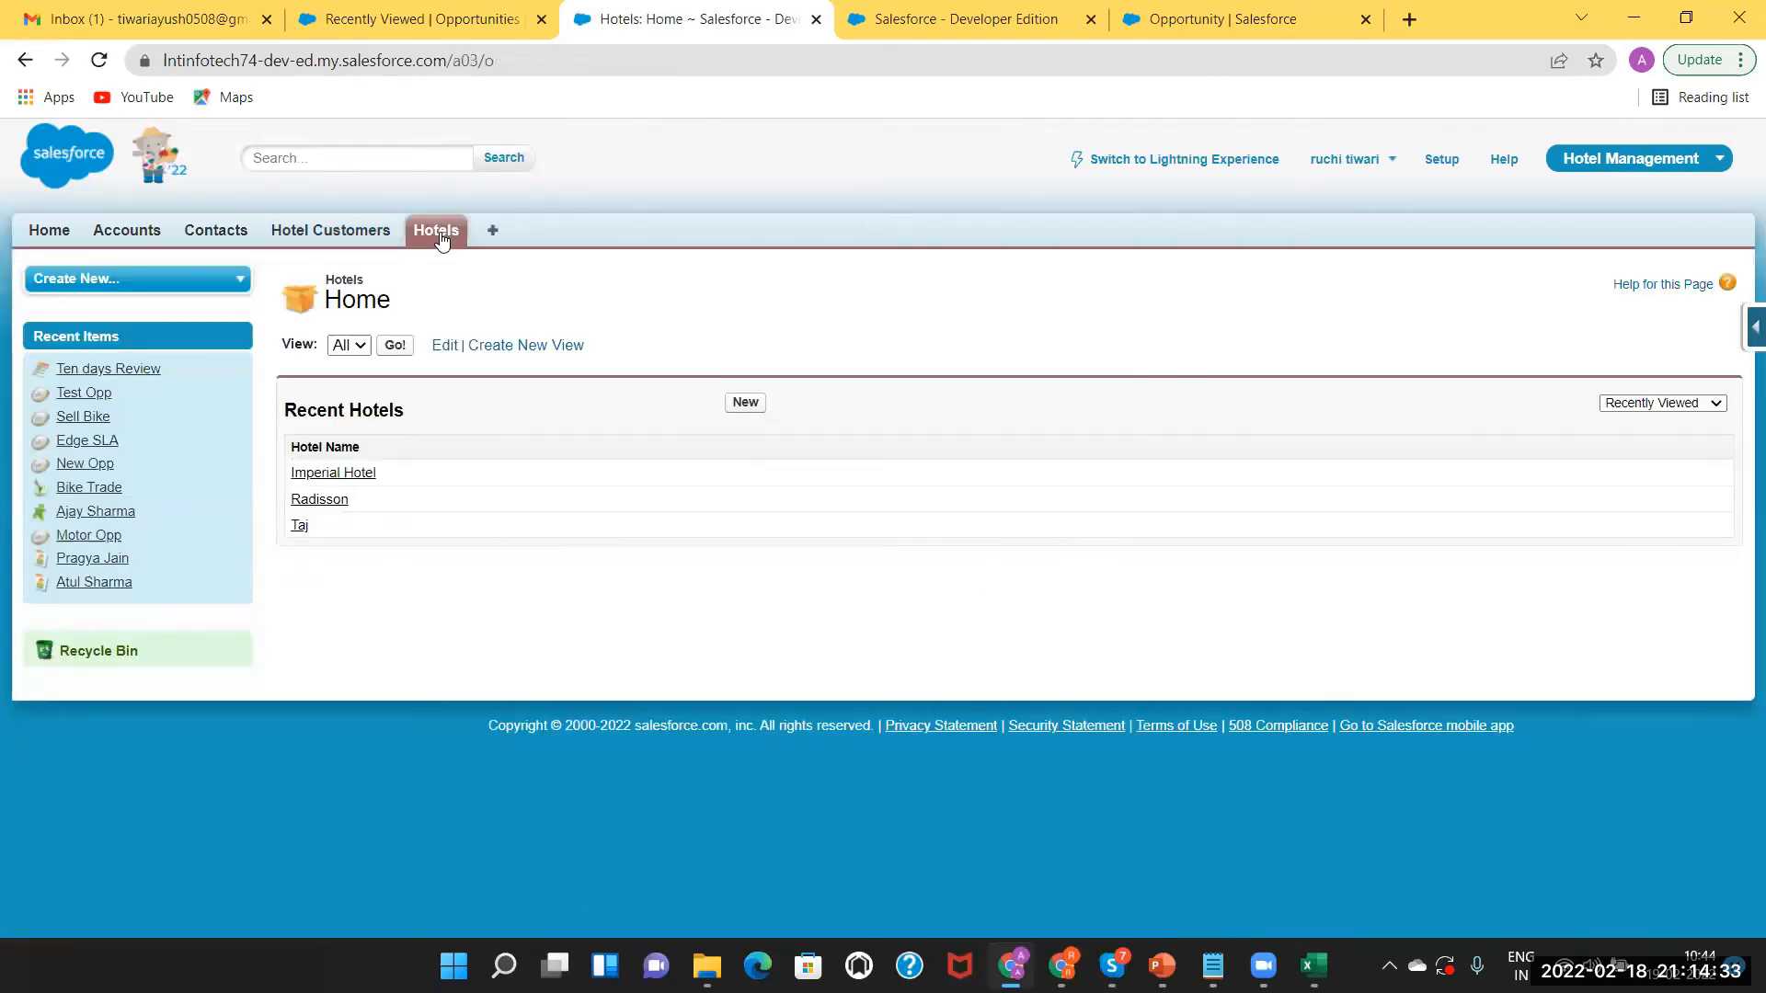
{"action": "left_click", "coordinate": [747, 404]}
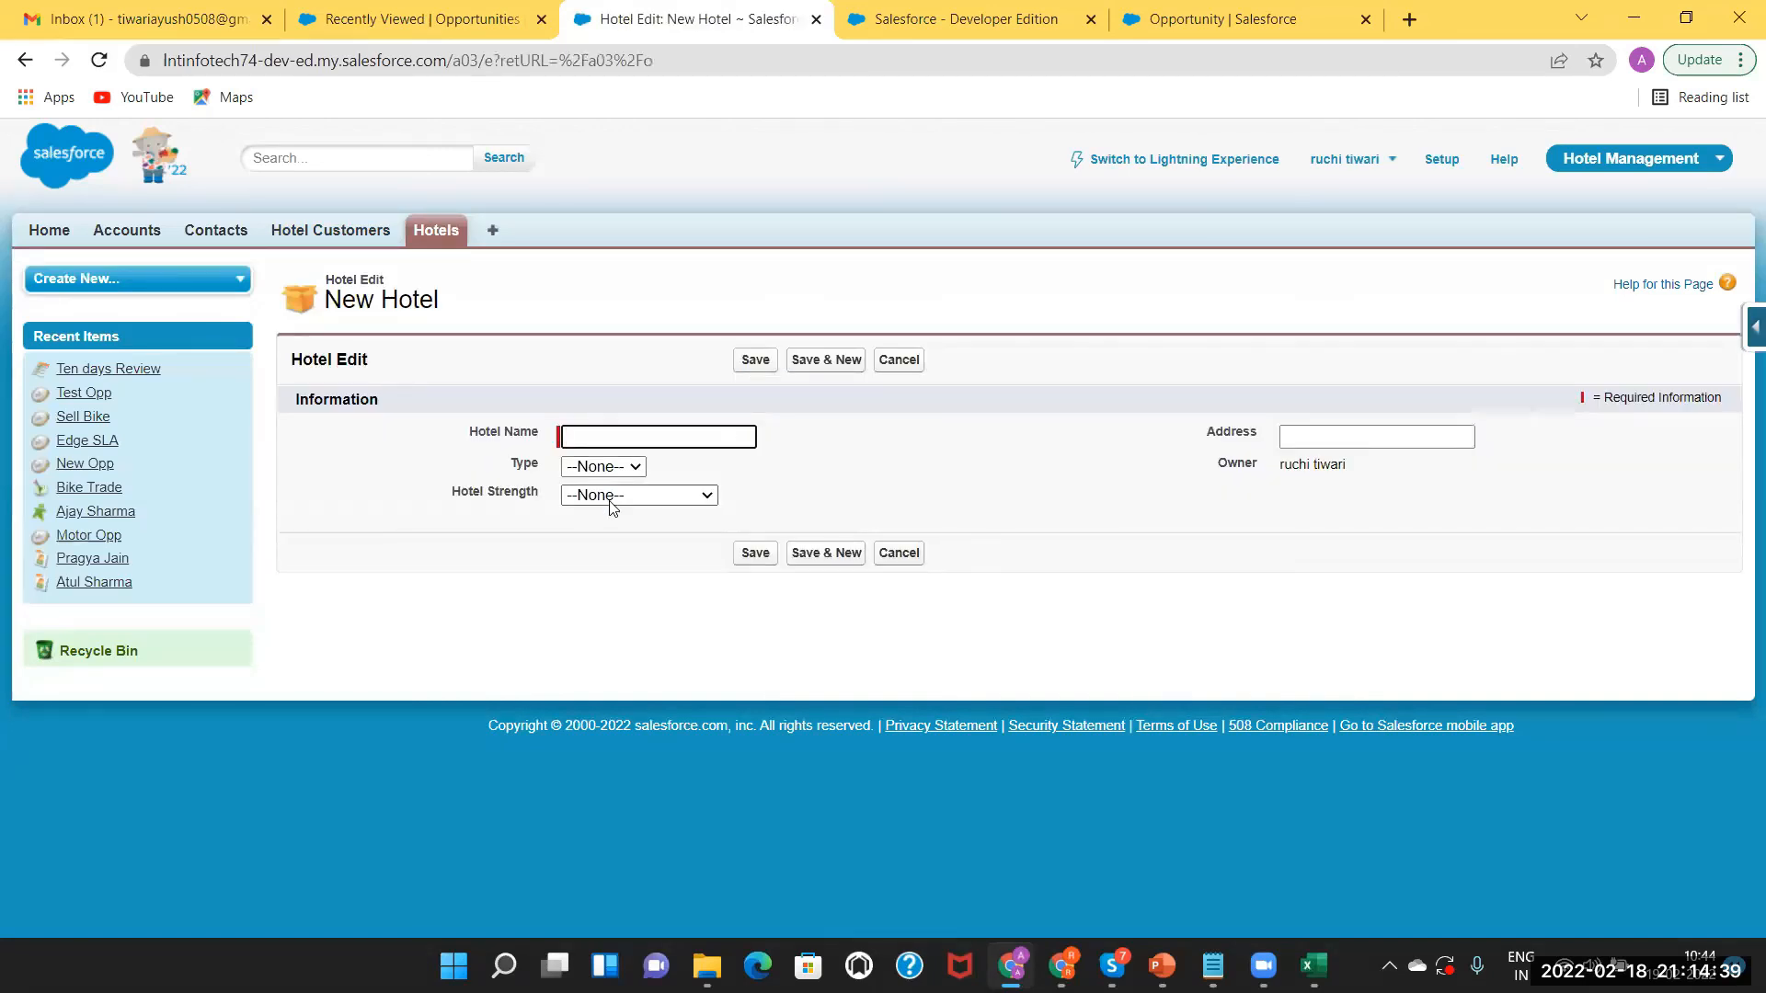
{"action": "left_click", "coordinate": [610, 501]}
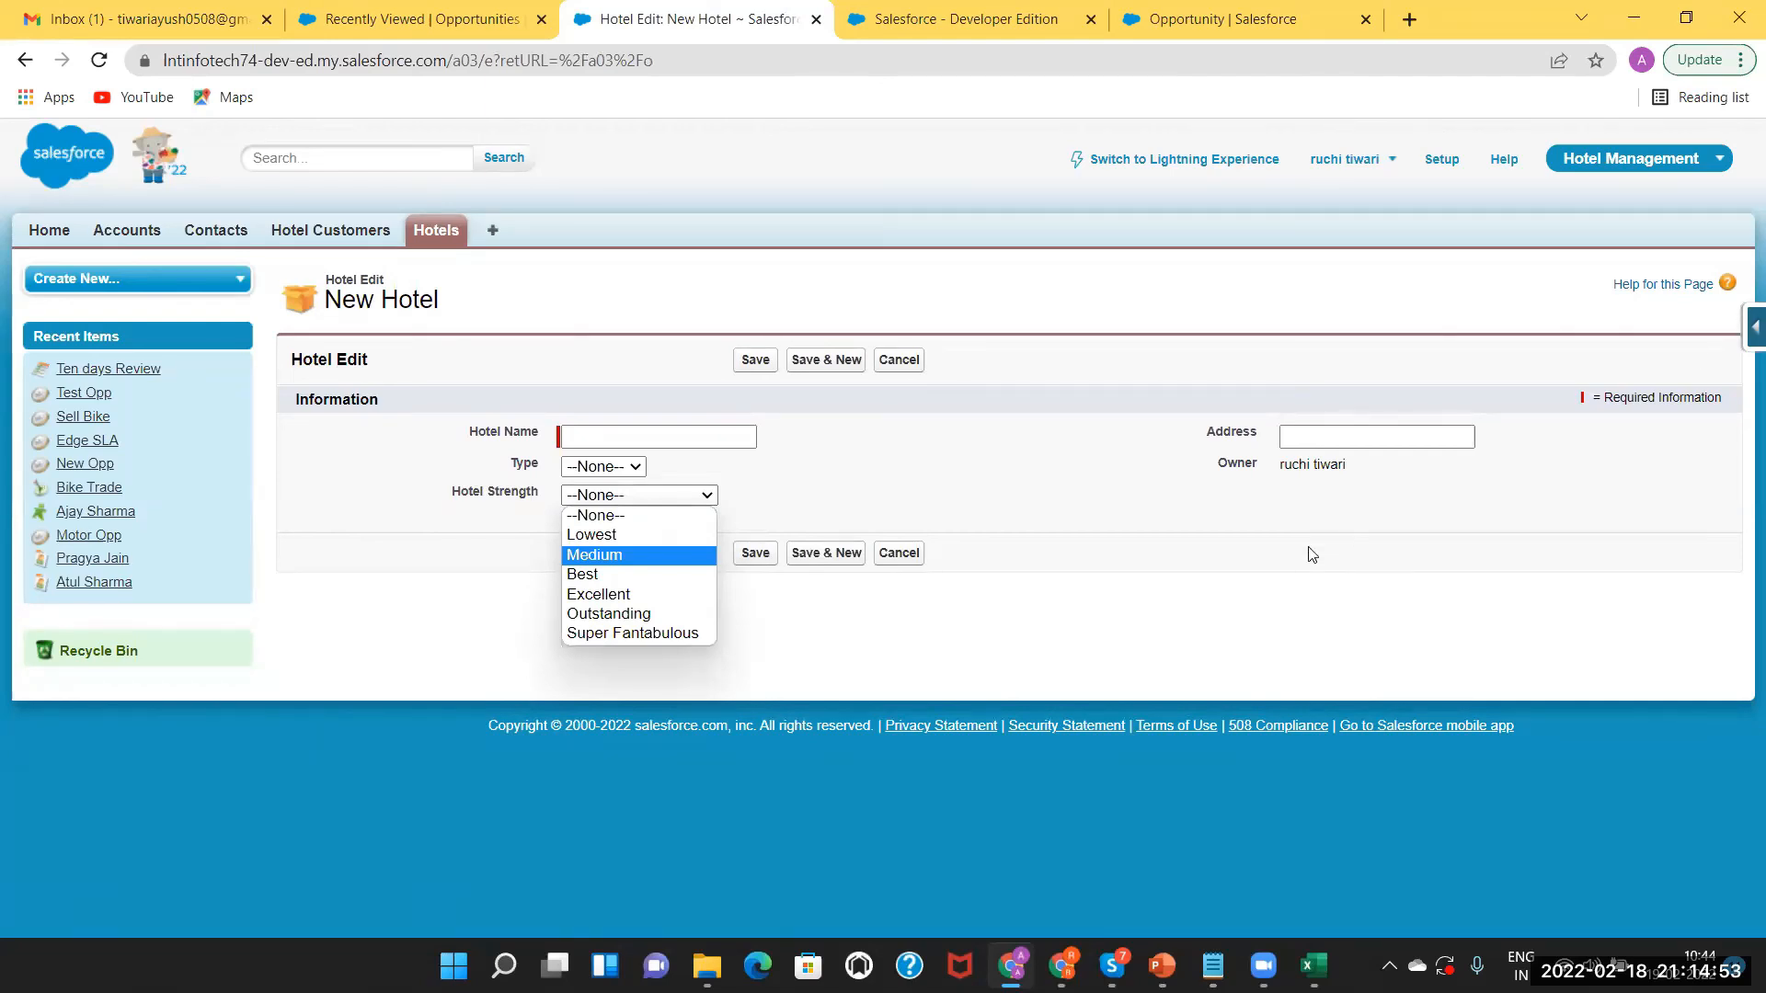
{"action": "left_click", "coordinate": [1091, 527]}
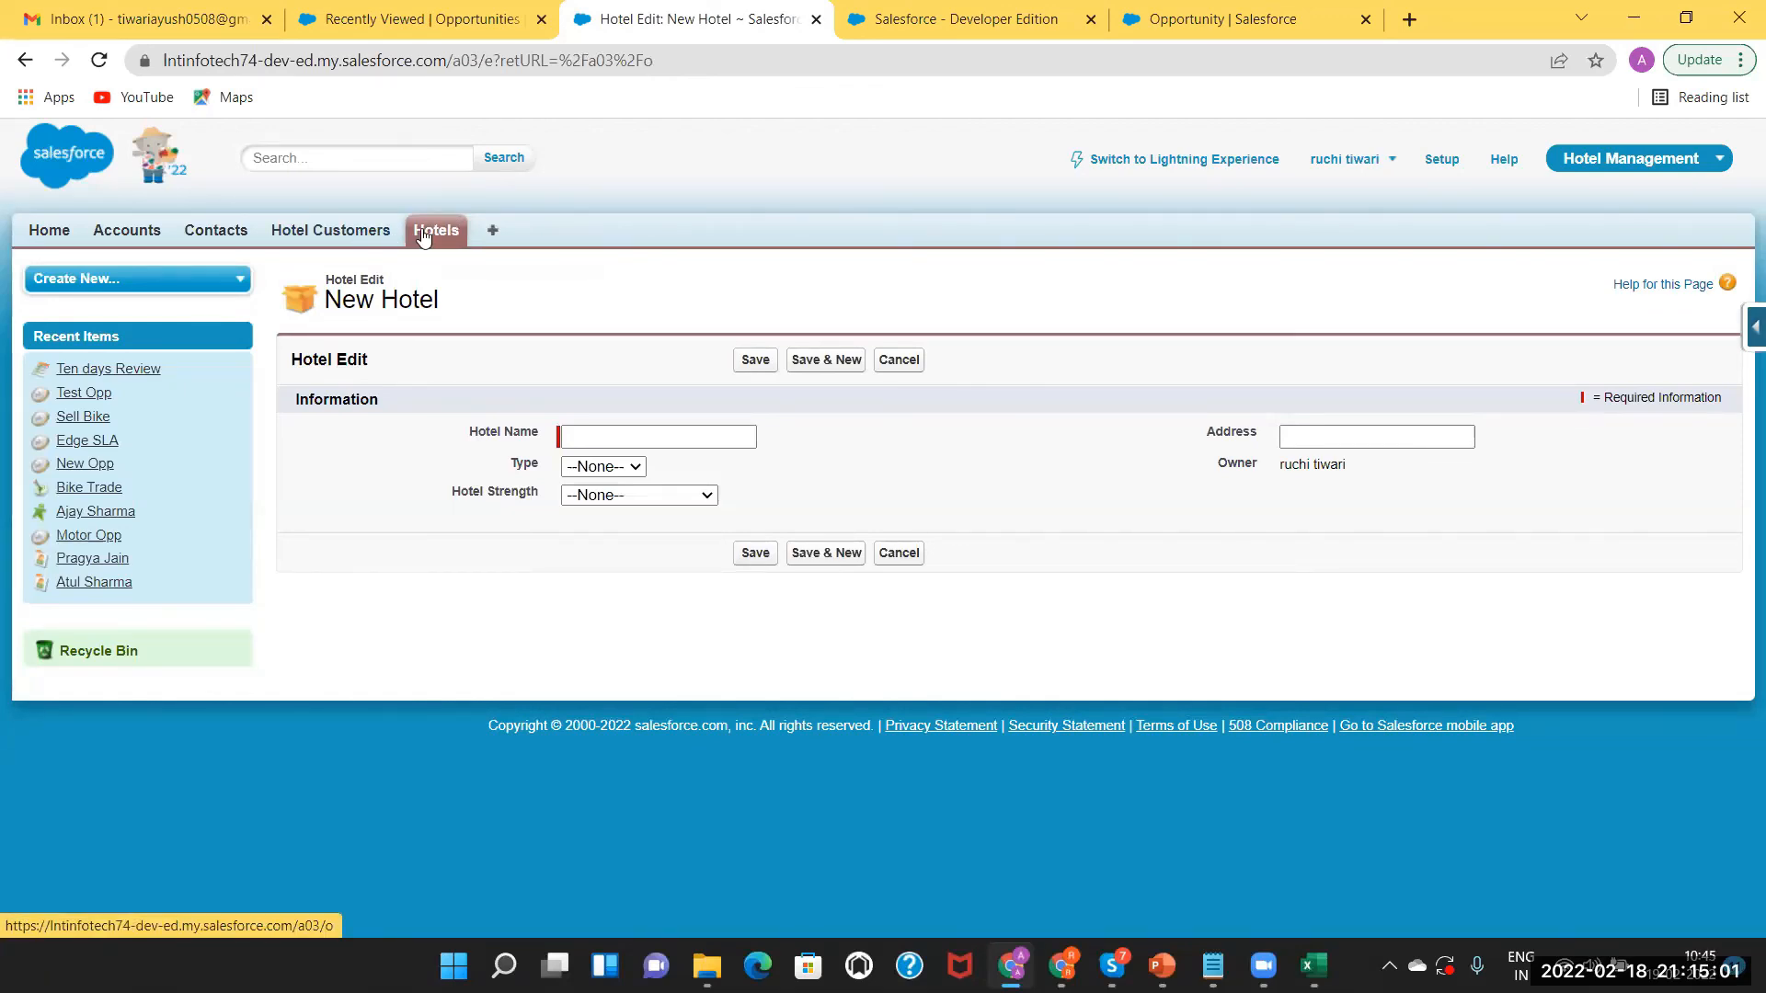
Go to the Hotel object's setup page and scroll toward its Record Types list.
{"action": "left_click", "coordinate": [1753, 328]}
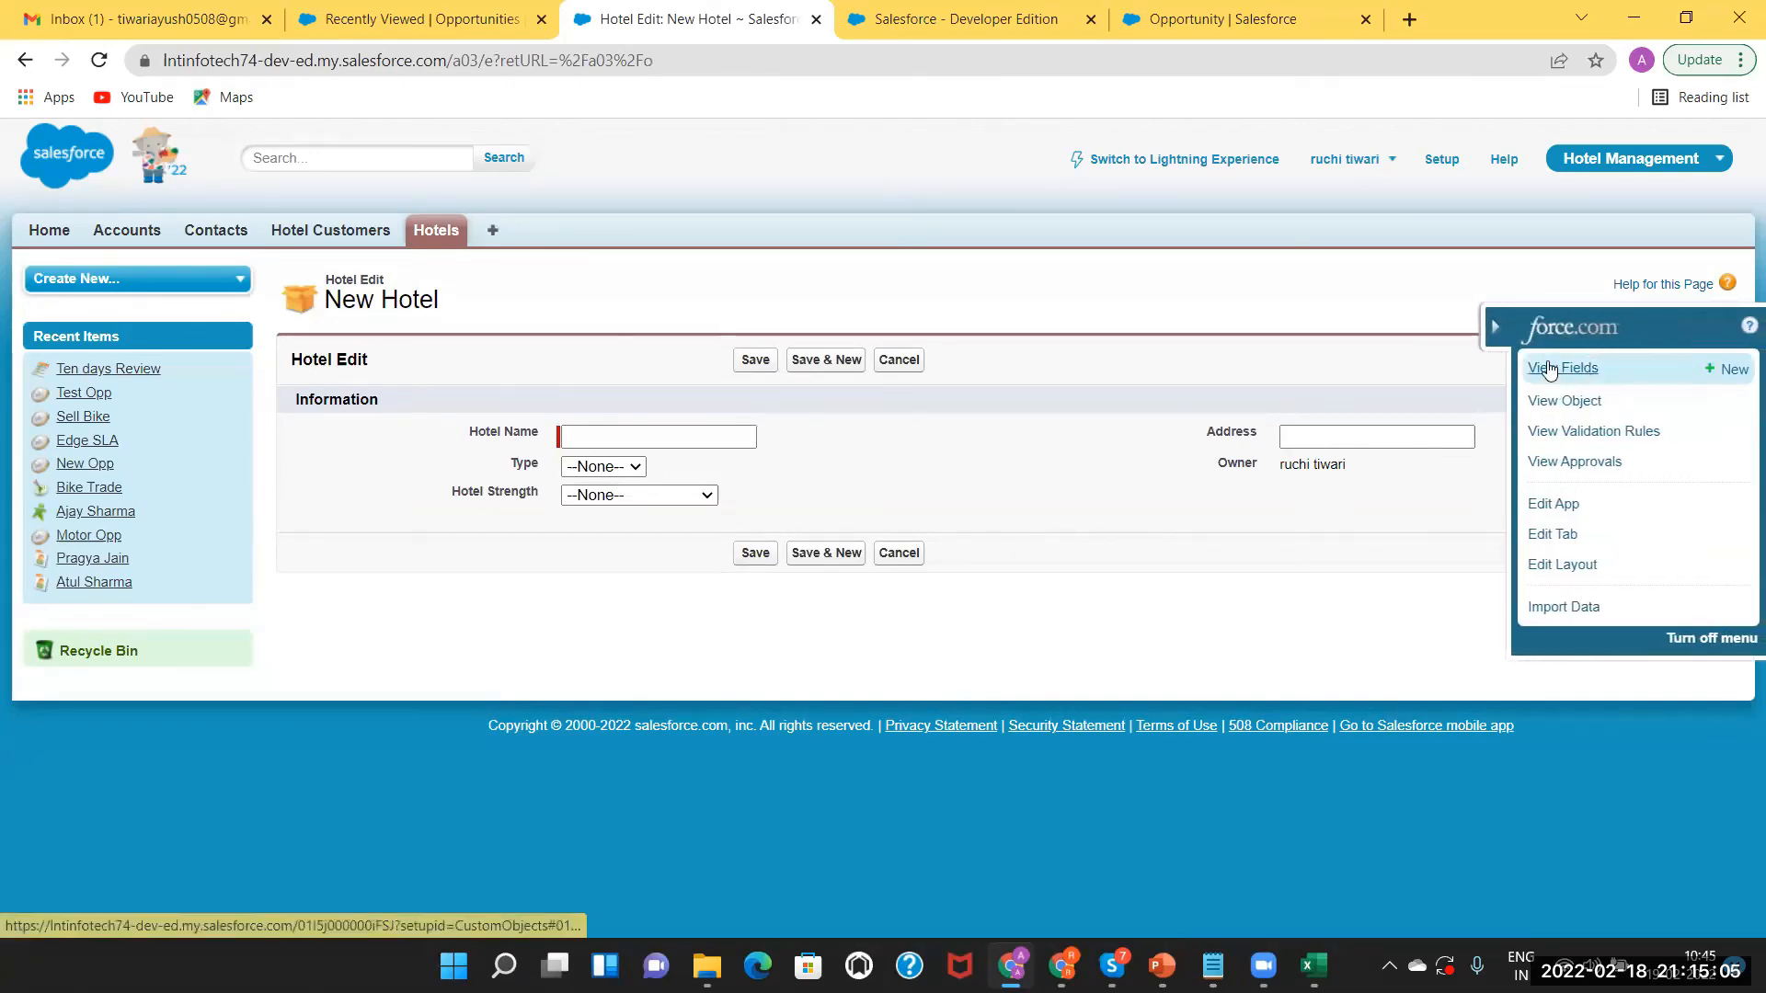
{"action": "left_click", "coordinate": [1549, 365]}
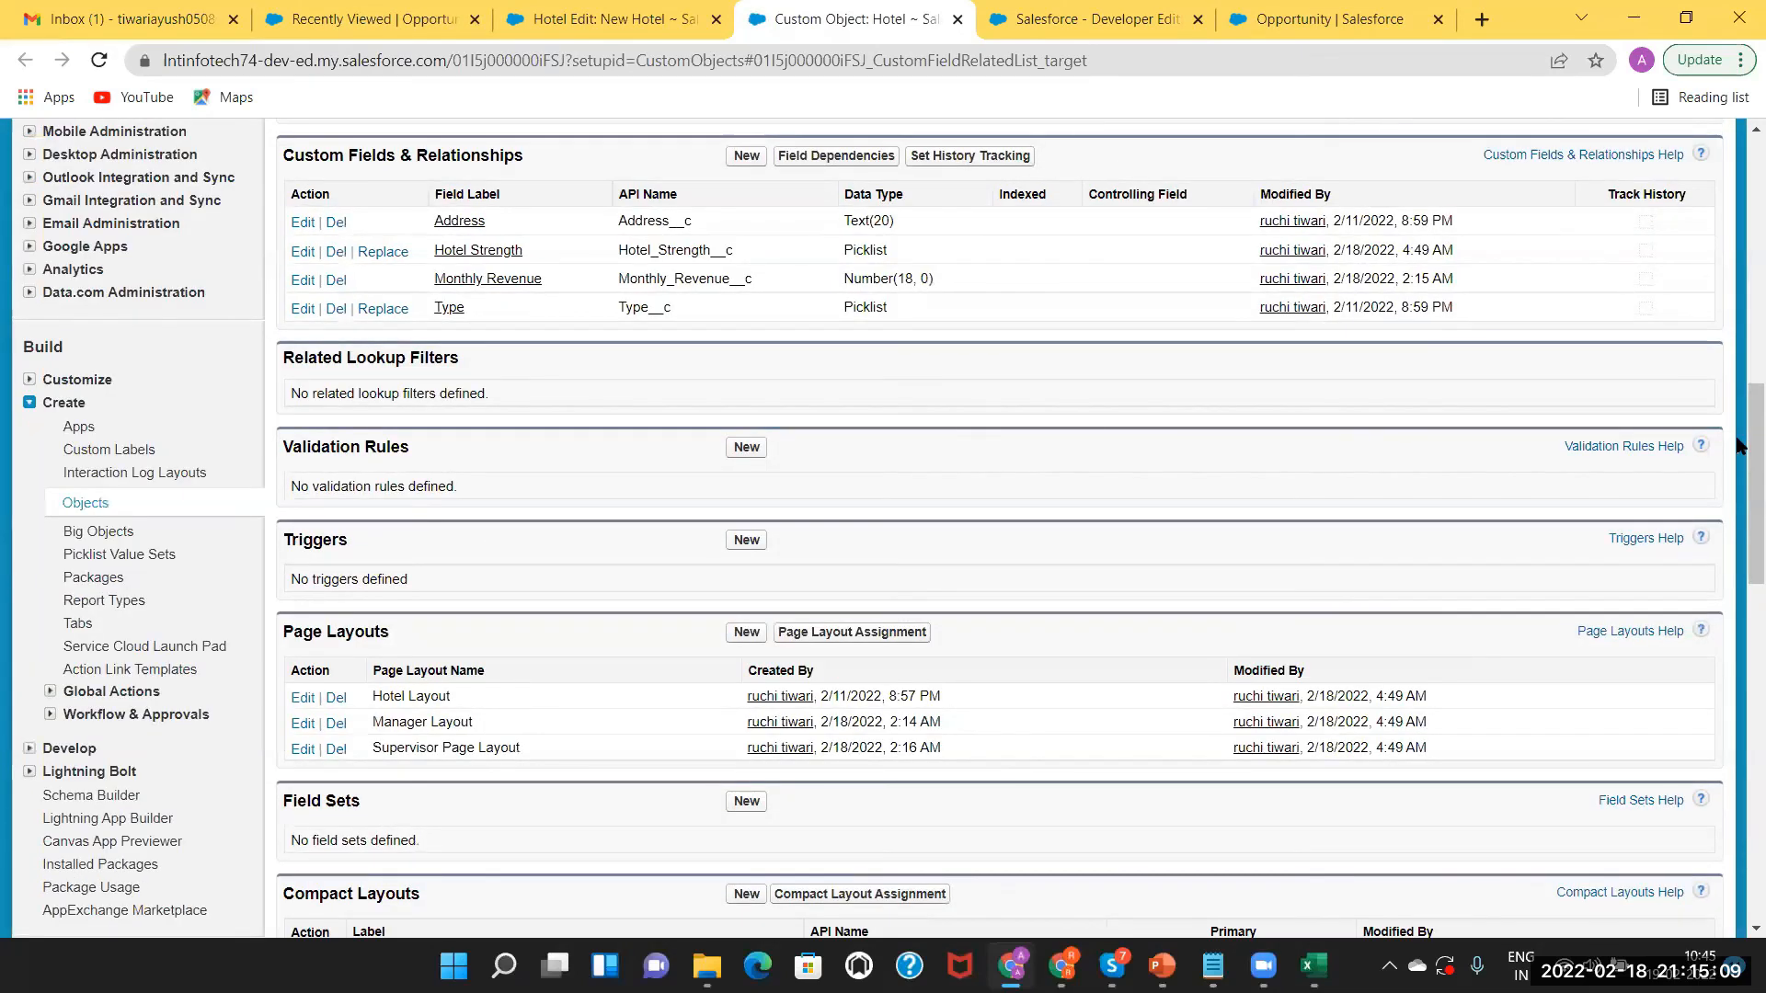
{"action": "scroll", "coordinate": [788, 555], "scroll_direction": "up", "scroll_amount": 4}
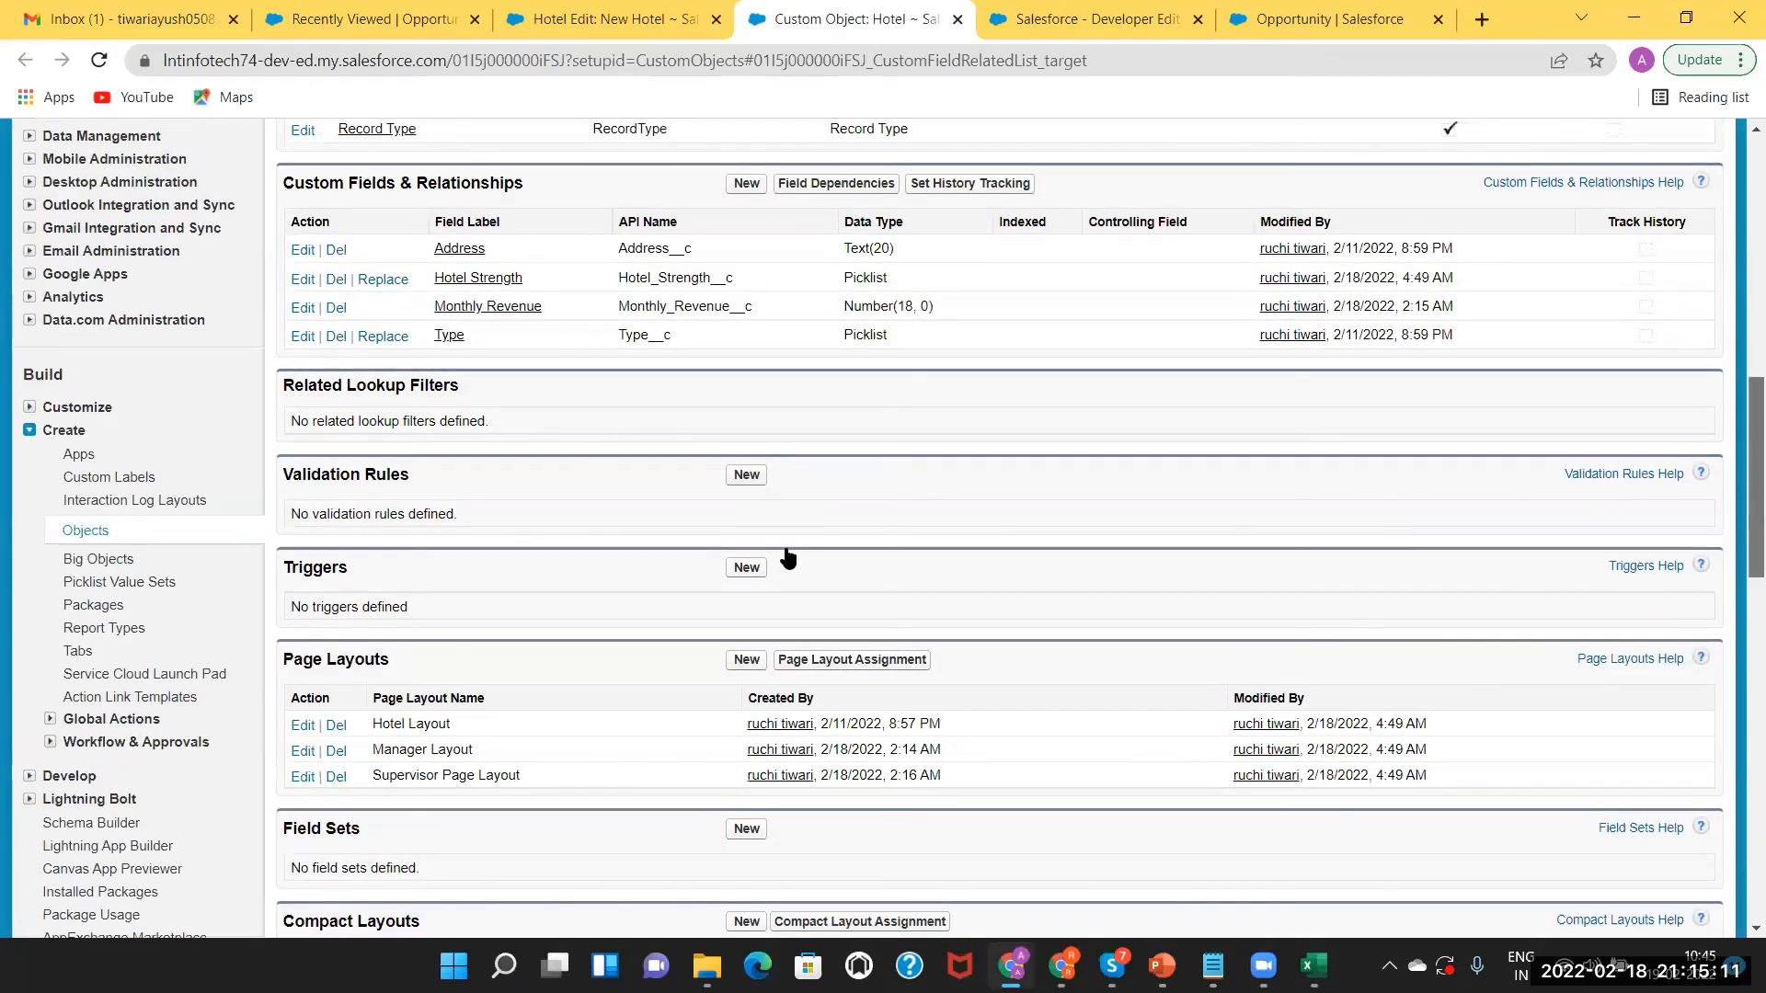
{"action": "scroll", "coordinate": [1741, 250], "scroll_direction": "up", "scroll_amount": 2}
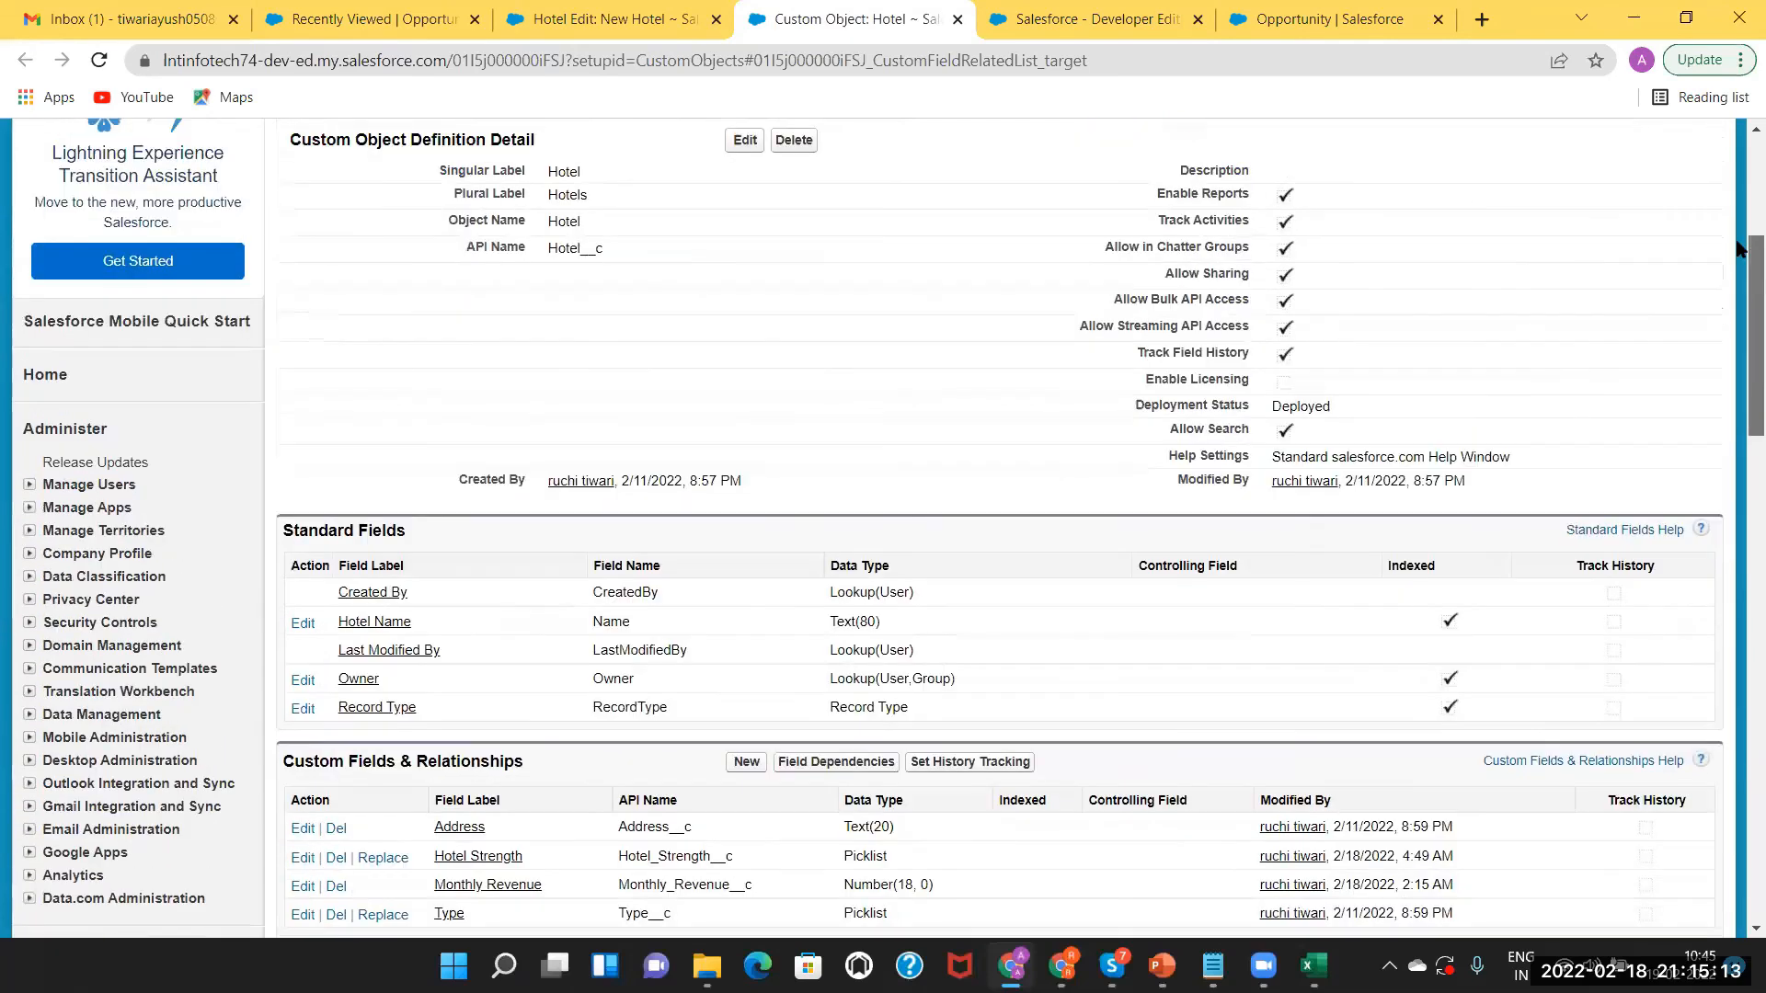
{"action": "scroll", "coordinate": [1741, 246], "scroll_direction": "up", "scroll_amount": 4}
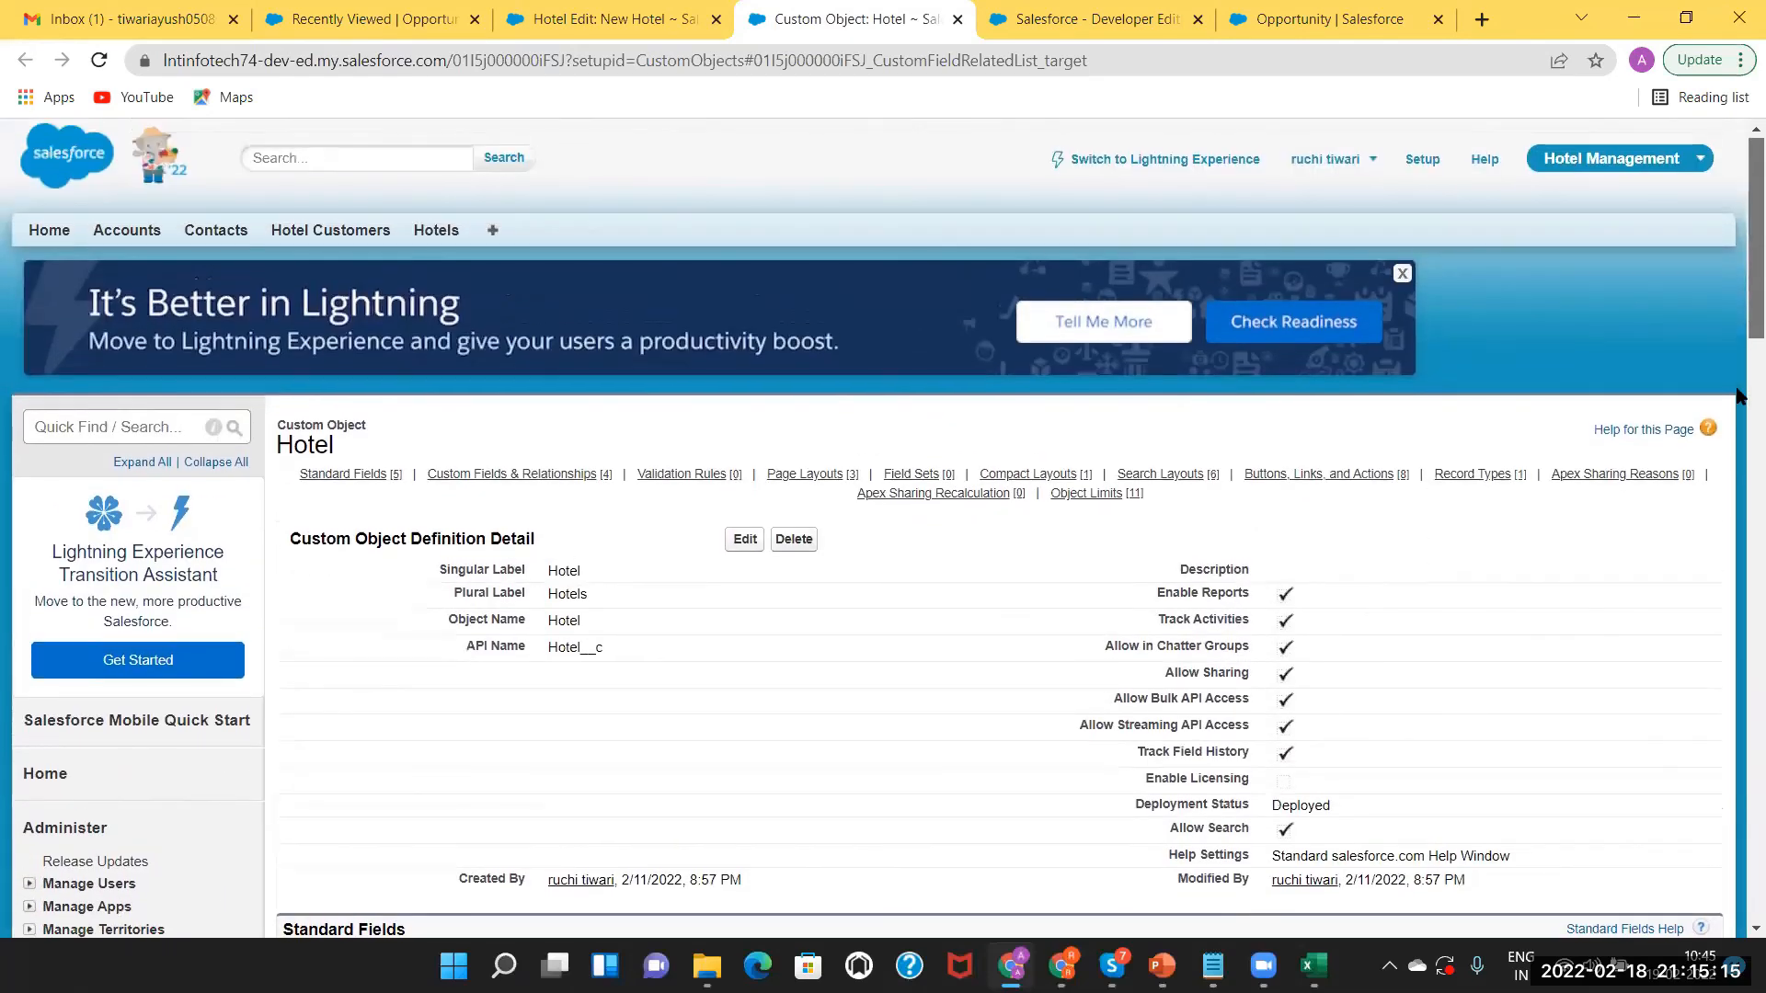
{"action": "scroll", "coordinate": [561, 533], "scroll_direction": "down", "scroll_amount": 3}
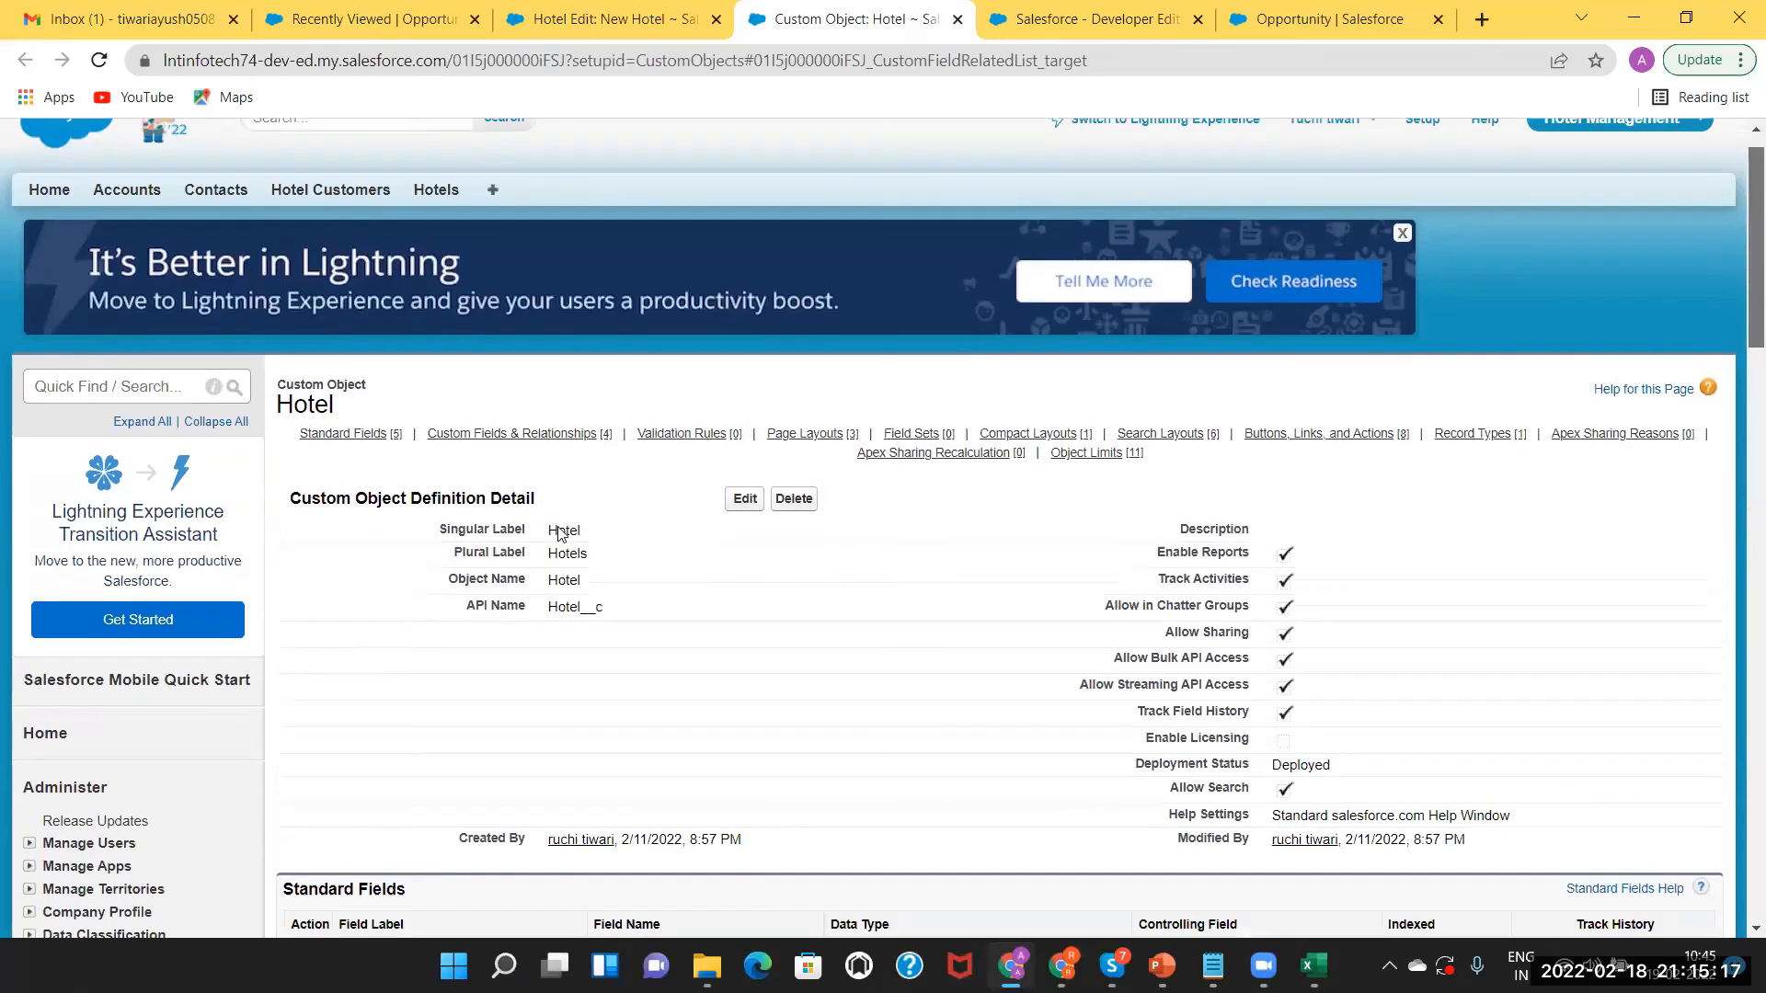
{"action": "scroll", "coordinate": [467, 611], "scroll_direction": "down", "scroll_amount": 2}
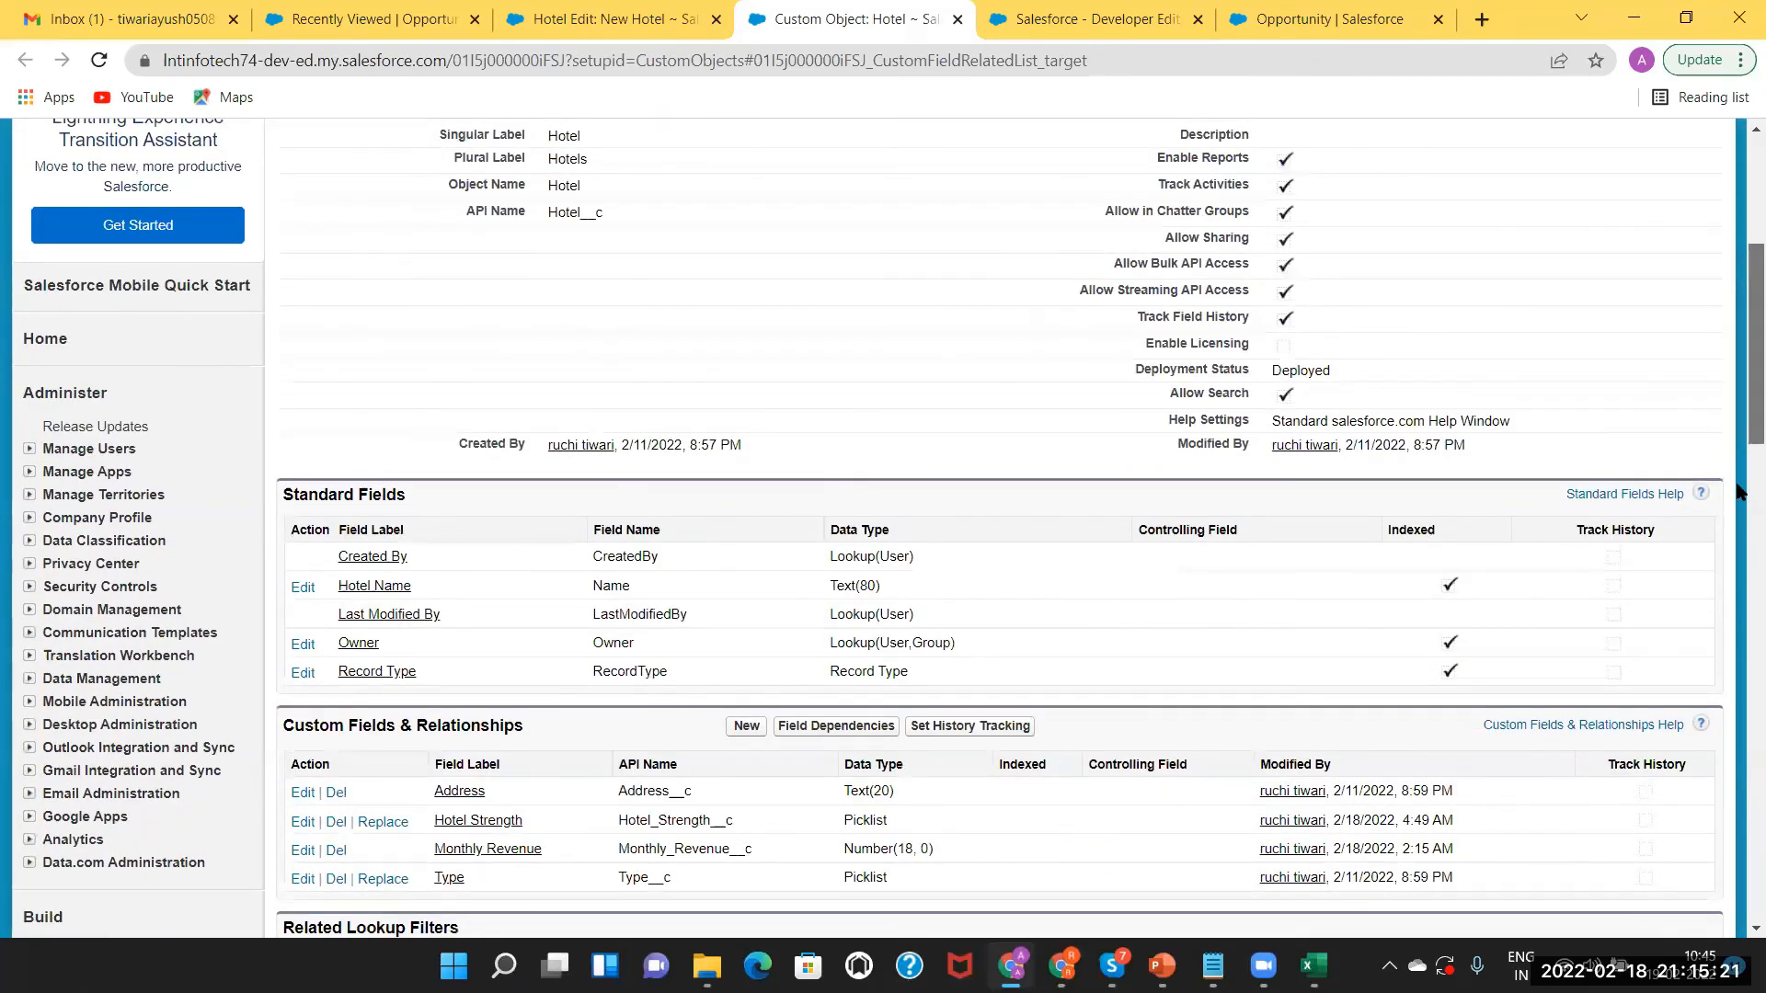
{"action": "scroll", "coordinate": [1739, 496], "scroll_direction": "down", "scroll_amount": 3}
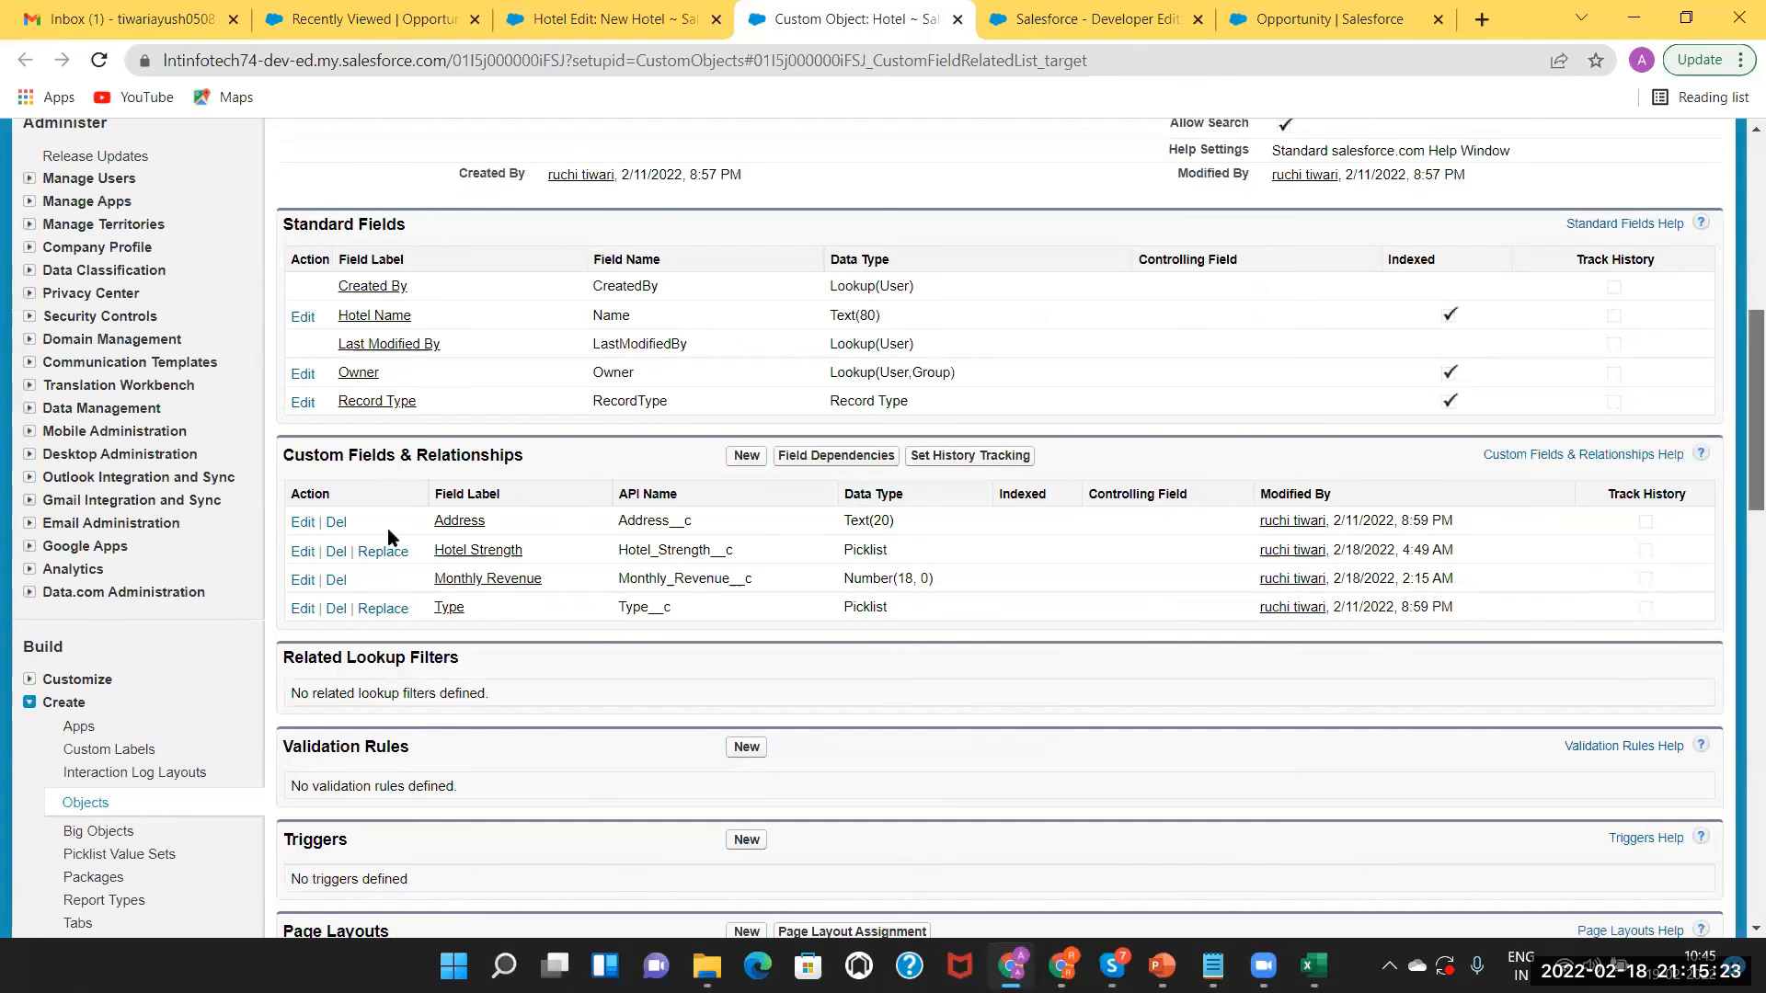
{"action": "scroll", "coordinate": [473, 616], "scroll_direction": "down", "scroll_amount": 4}
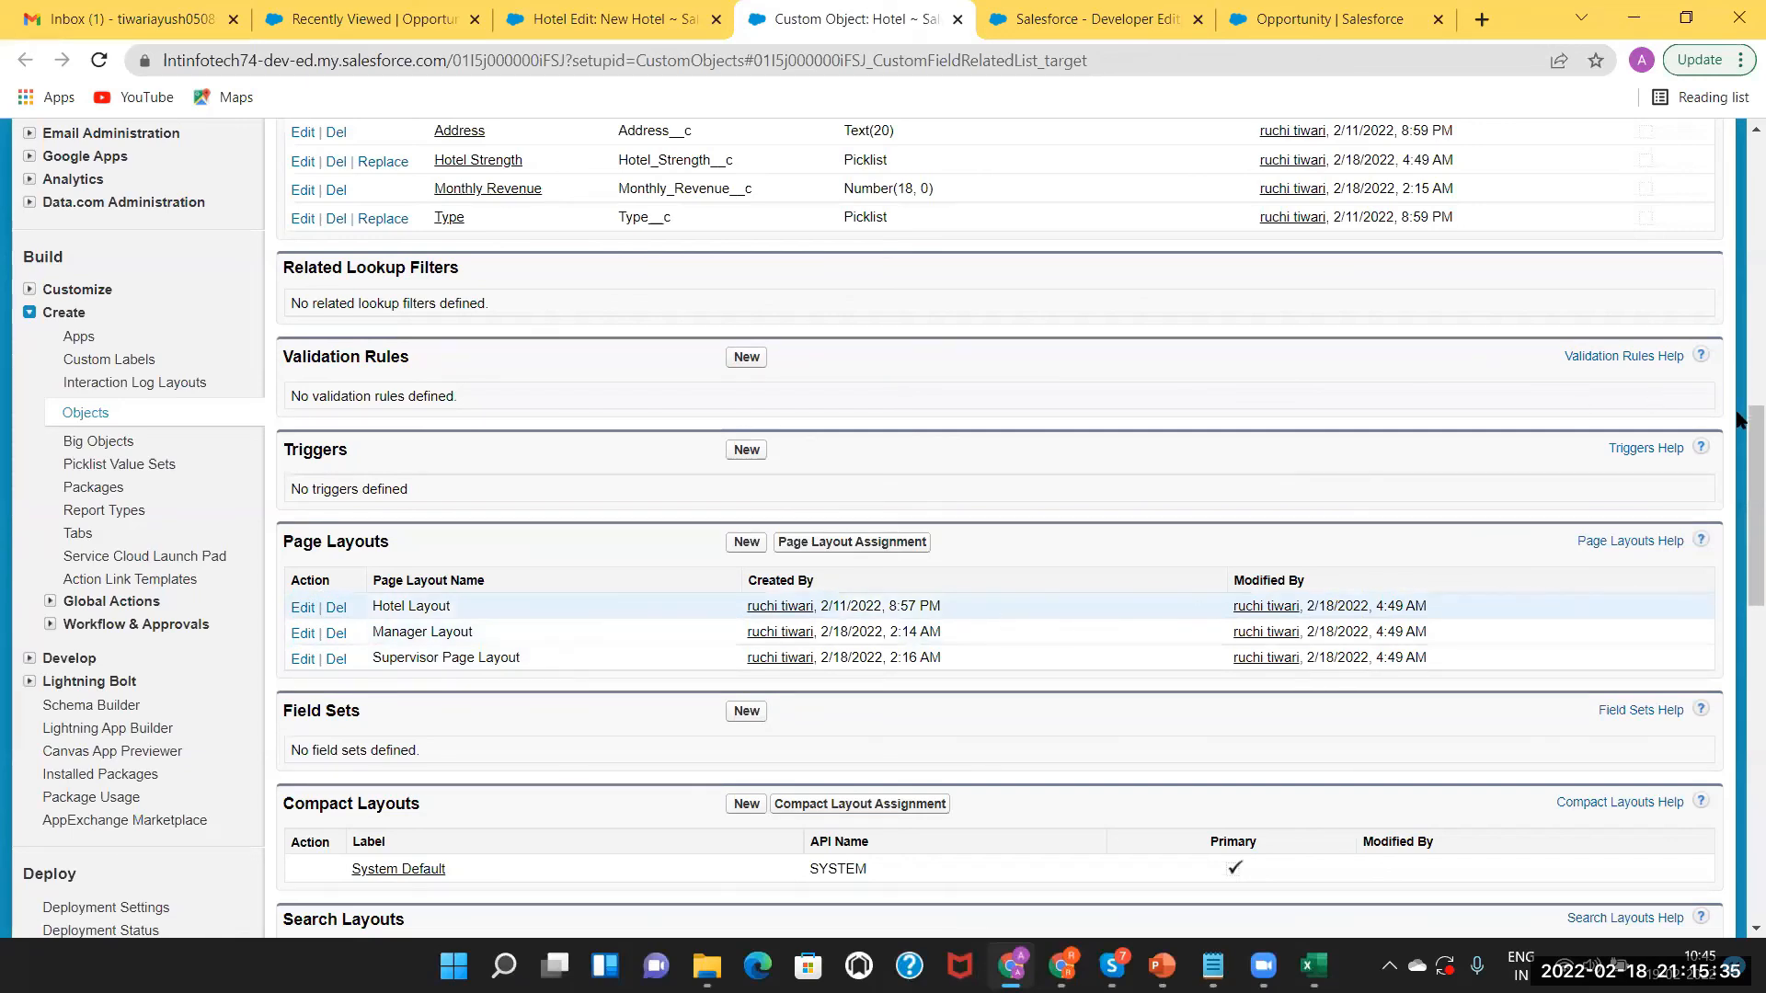
Begin a new Hotel record type from the Record Types section.
{"action": "scroll", "coordinate": [1739, 515], "scroll_direction": "down", "scroll_amount": 3}
{"action": "left_click_drag", "start_coordinate": [1737, 534], "coordinate": [1739, 605]}
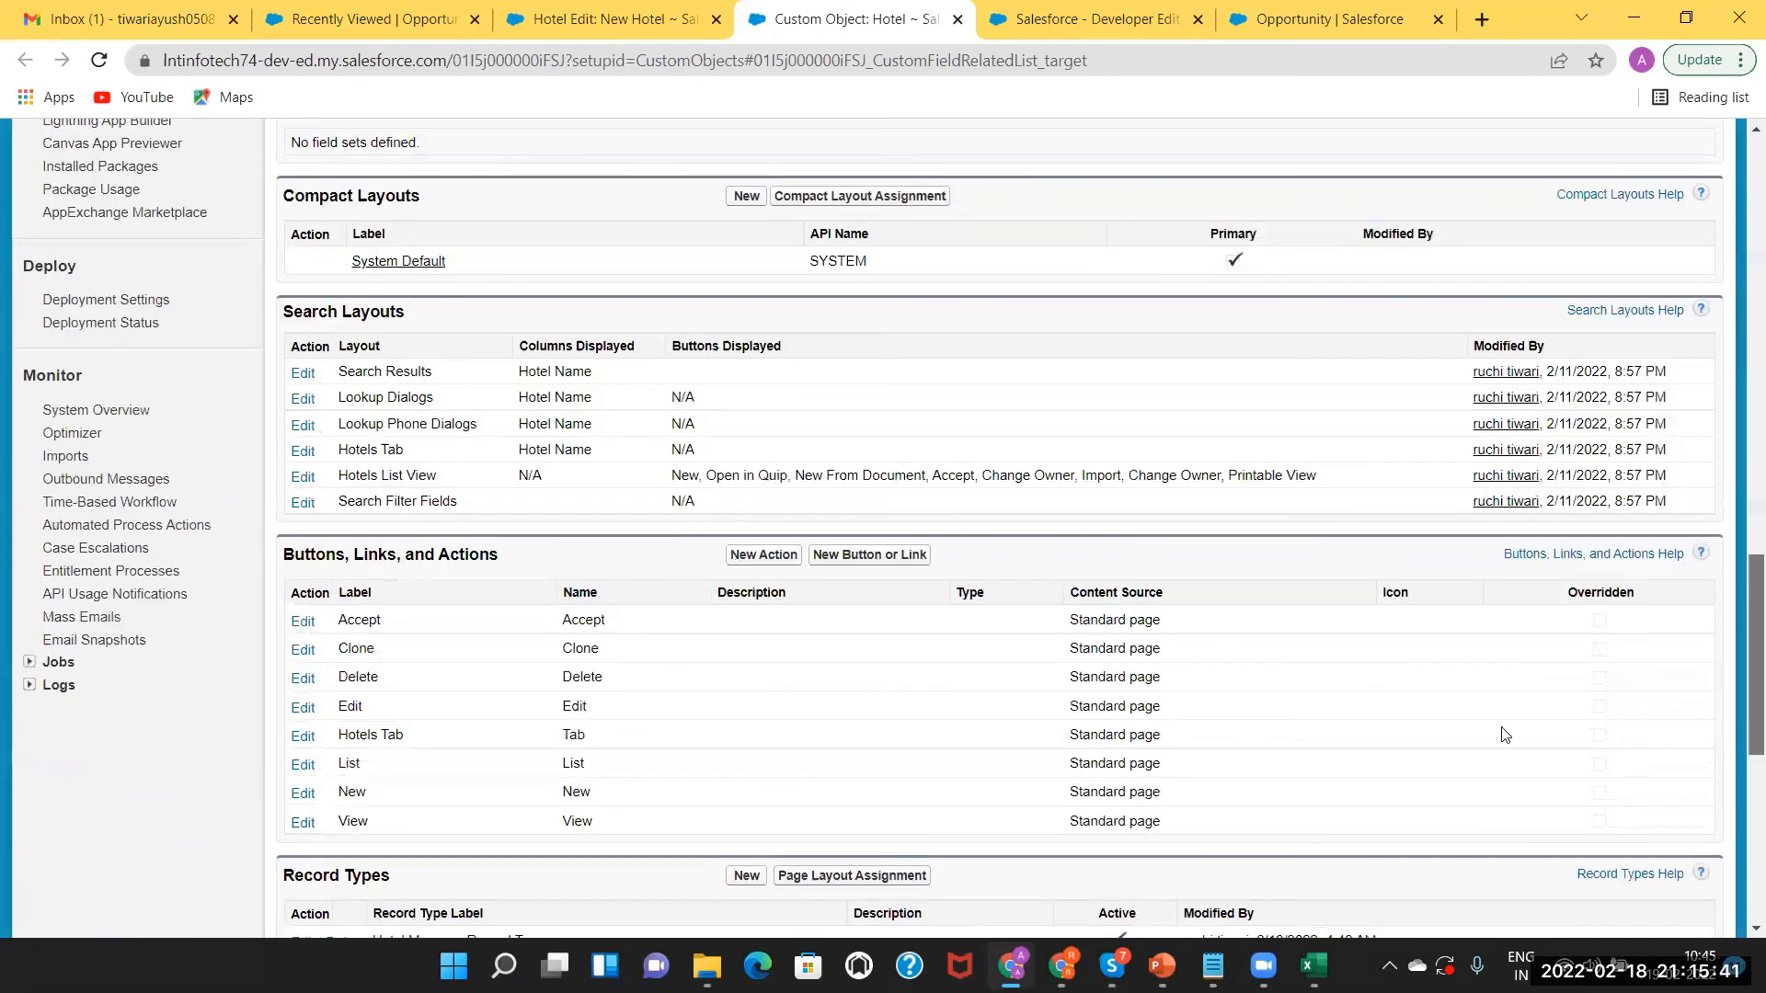
{"action": "scroll", "coordinate": [352, 860], "scroll_direction": "up", "scroll_amount": 3}
{"action": "scroll", "coordinate": [374, 544], "scroll_direction": "down", "scroll_amount": 8}
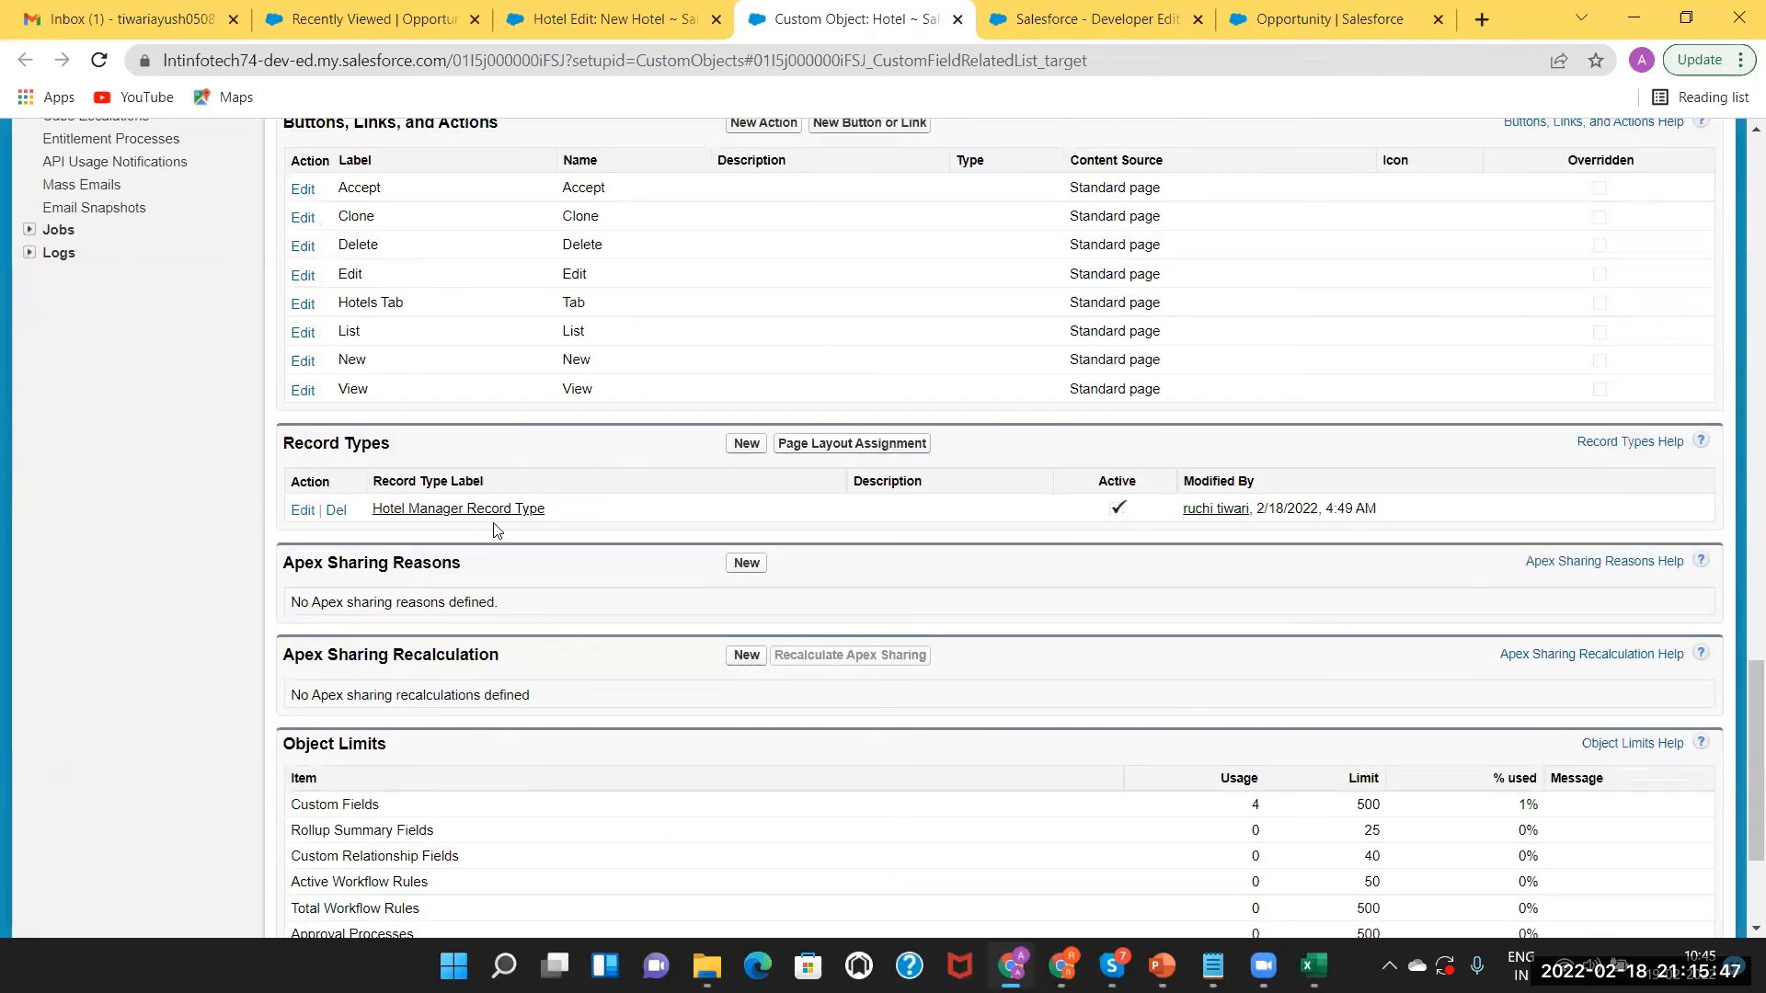
{"action": "left_click", "coordinate": [746, 444]}
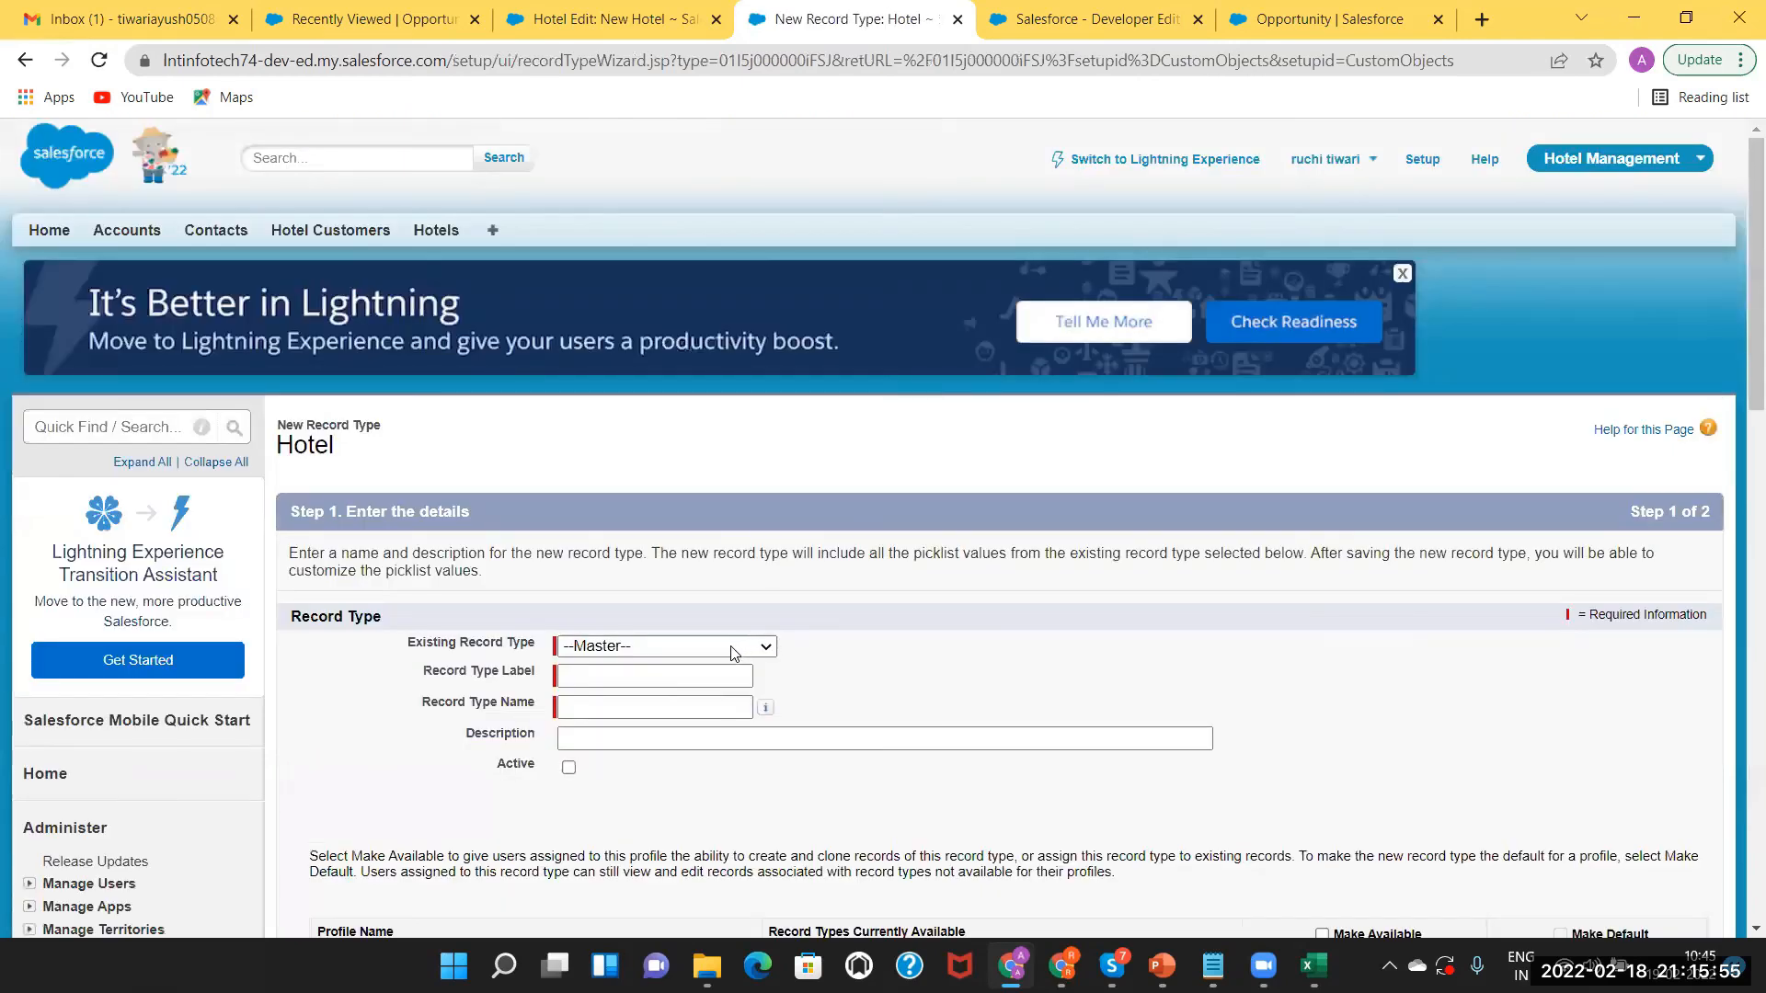
Keep --Master-- as the existing record type and enter a first record type label.
{"action": "left_click", "coordinate": [734, 648]}
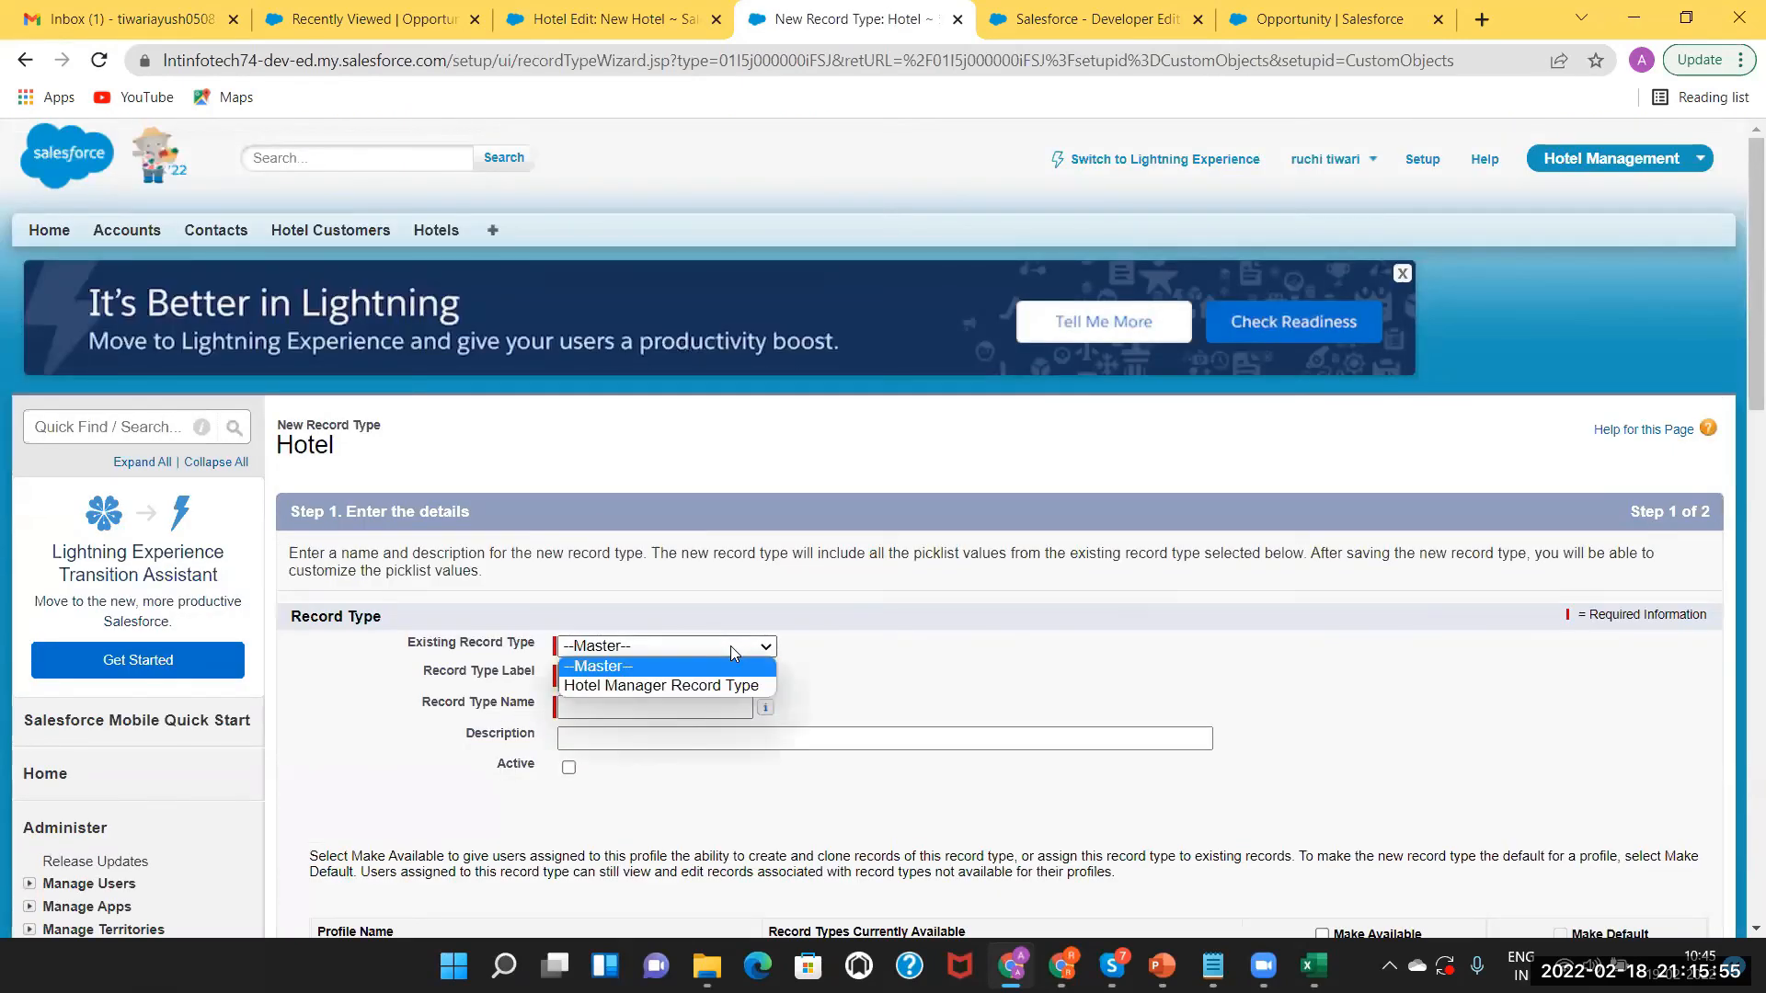
{"action": "left_click", "coordinate": [726, 660]}
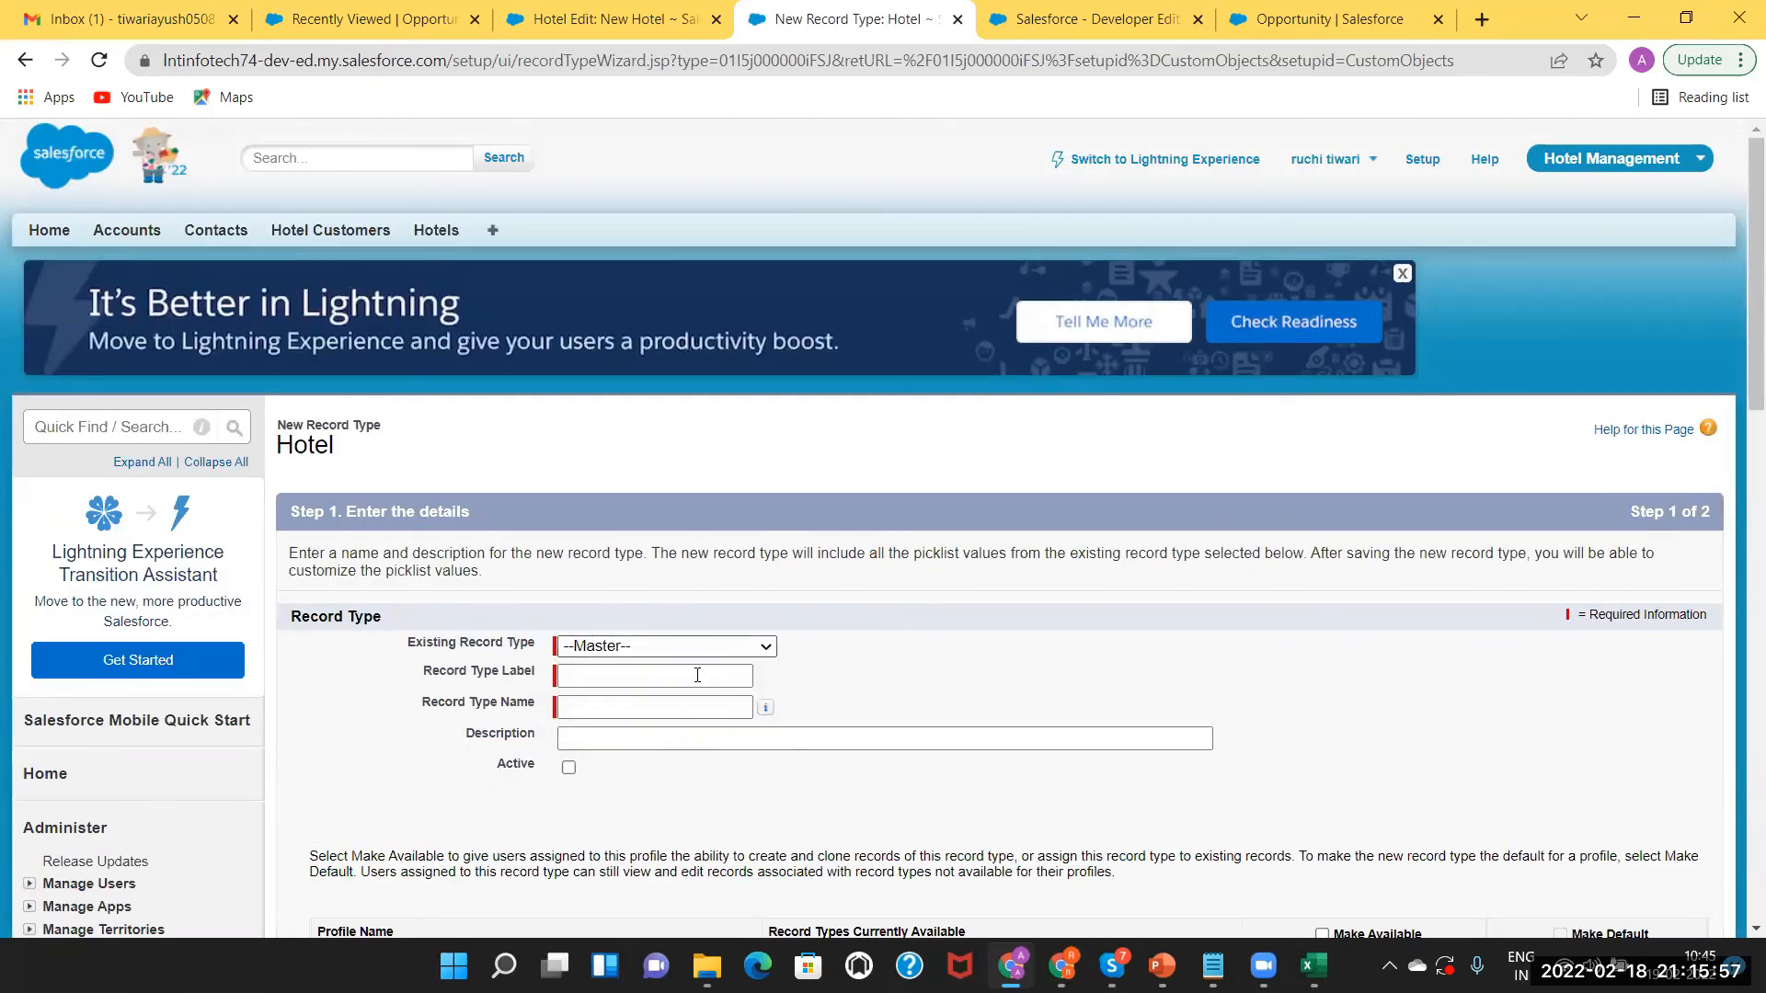
{"action": "left_click", "coordinate": [694, 675]}
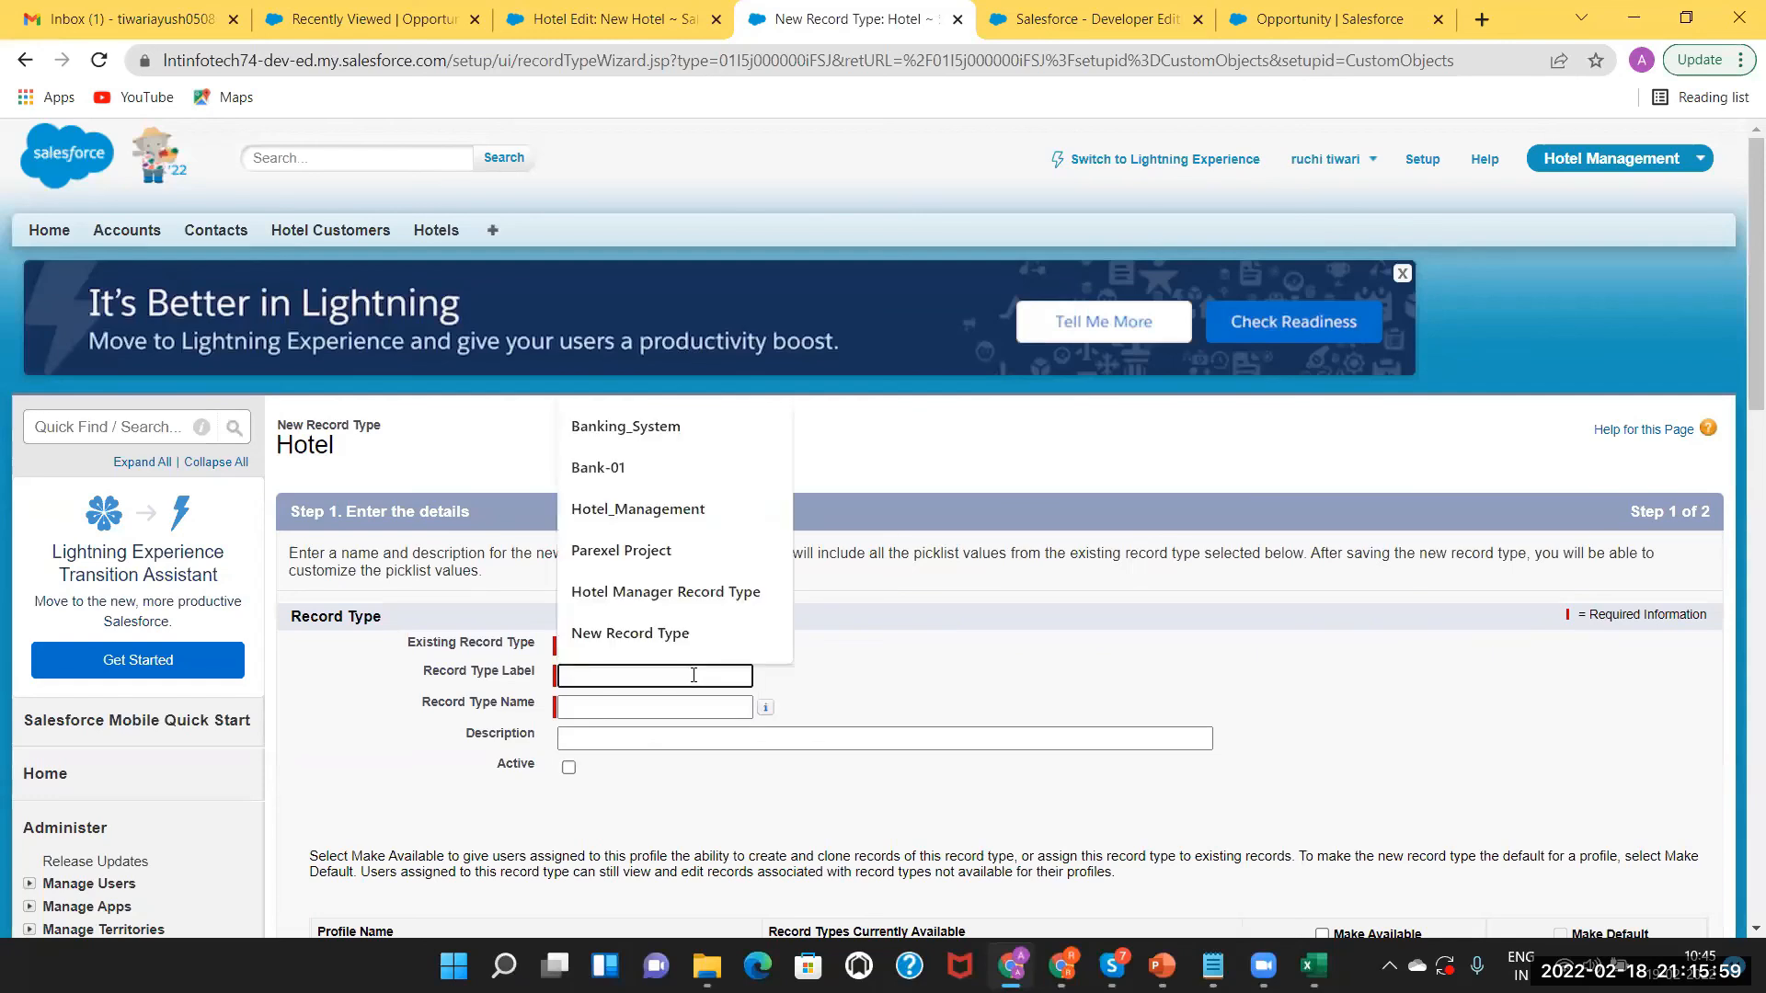
{"action": "type", "text": "Hotel"}
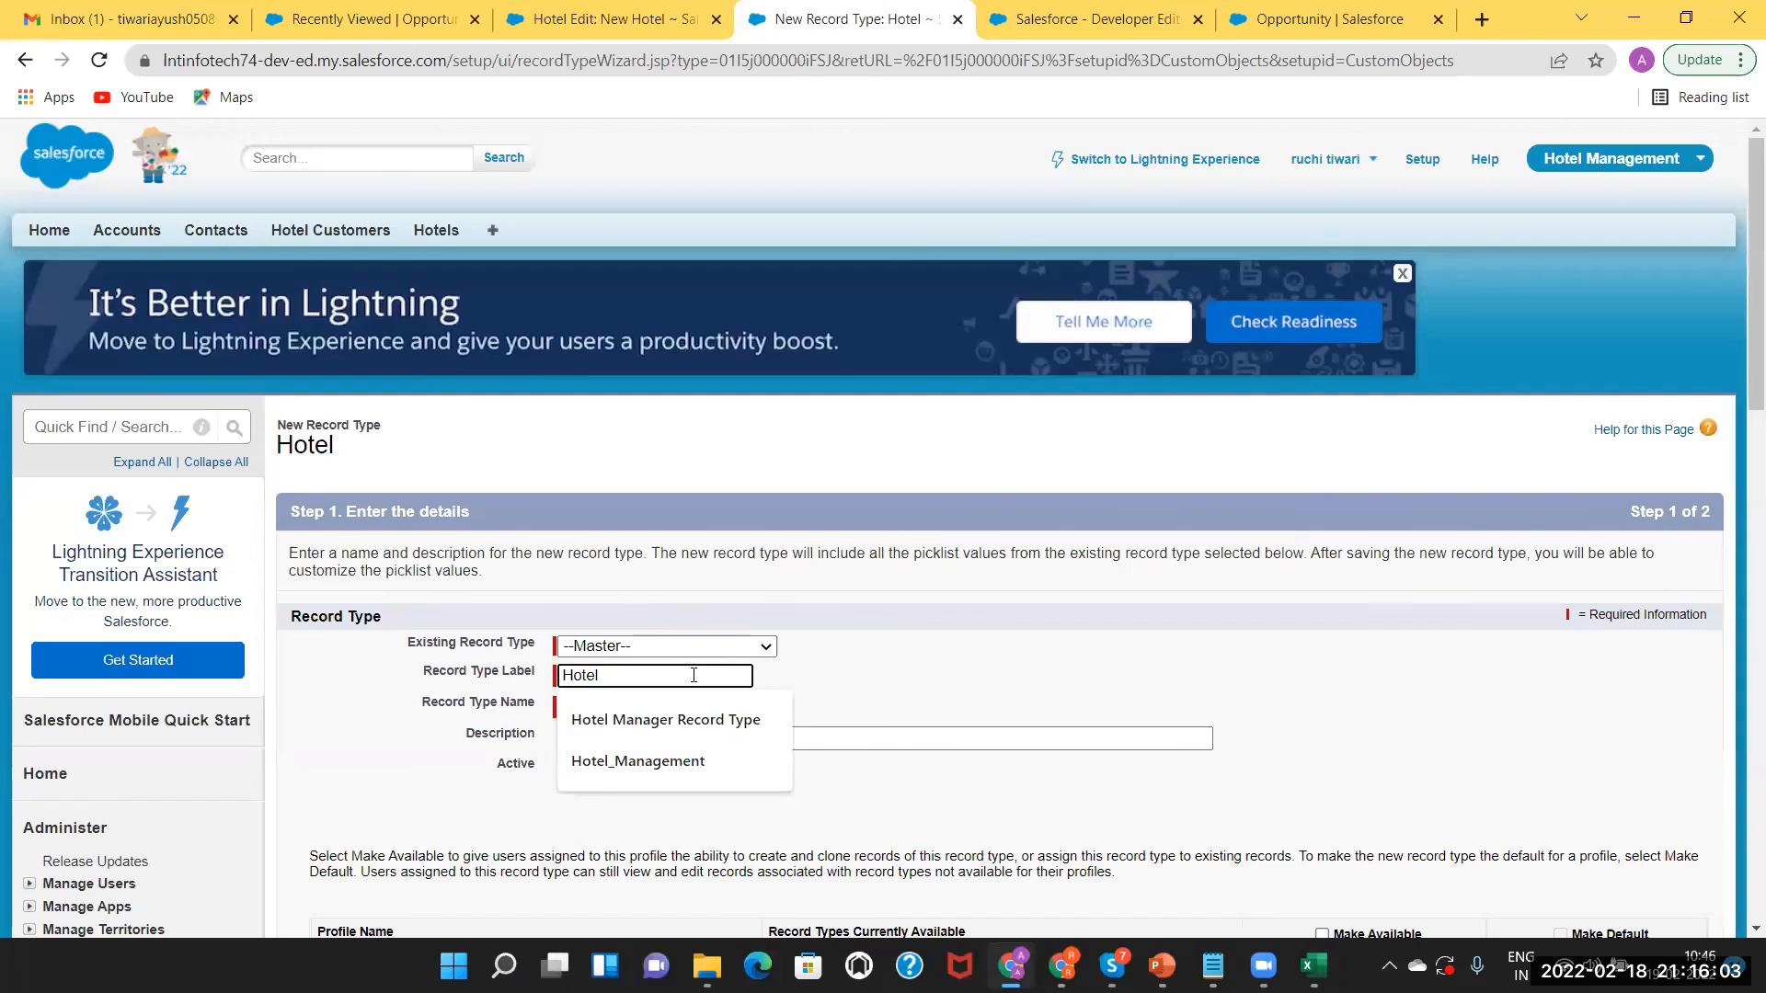
{"action": "type", "text": " Sr"}
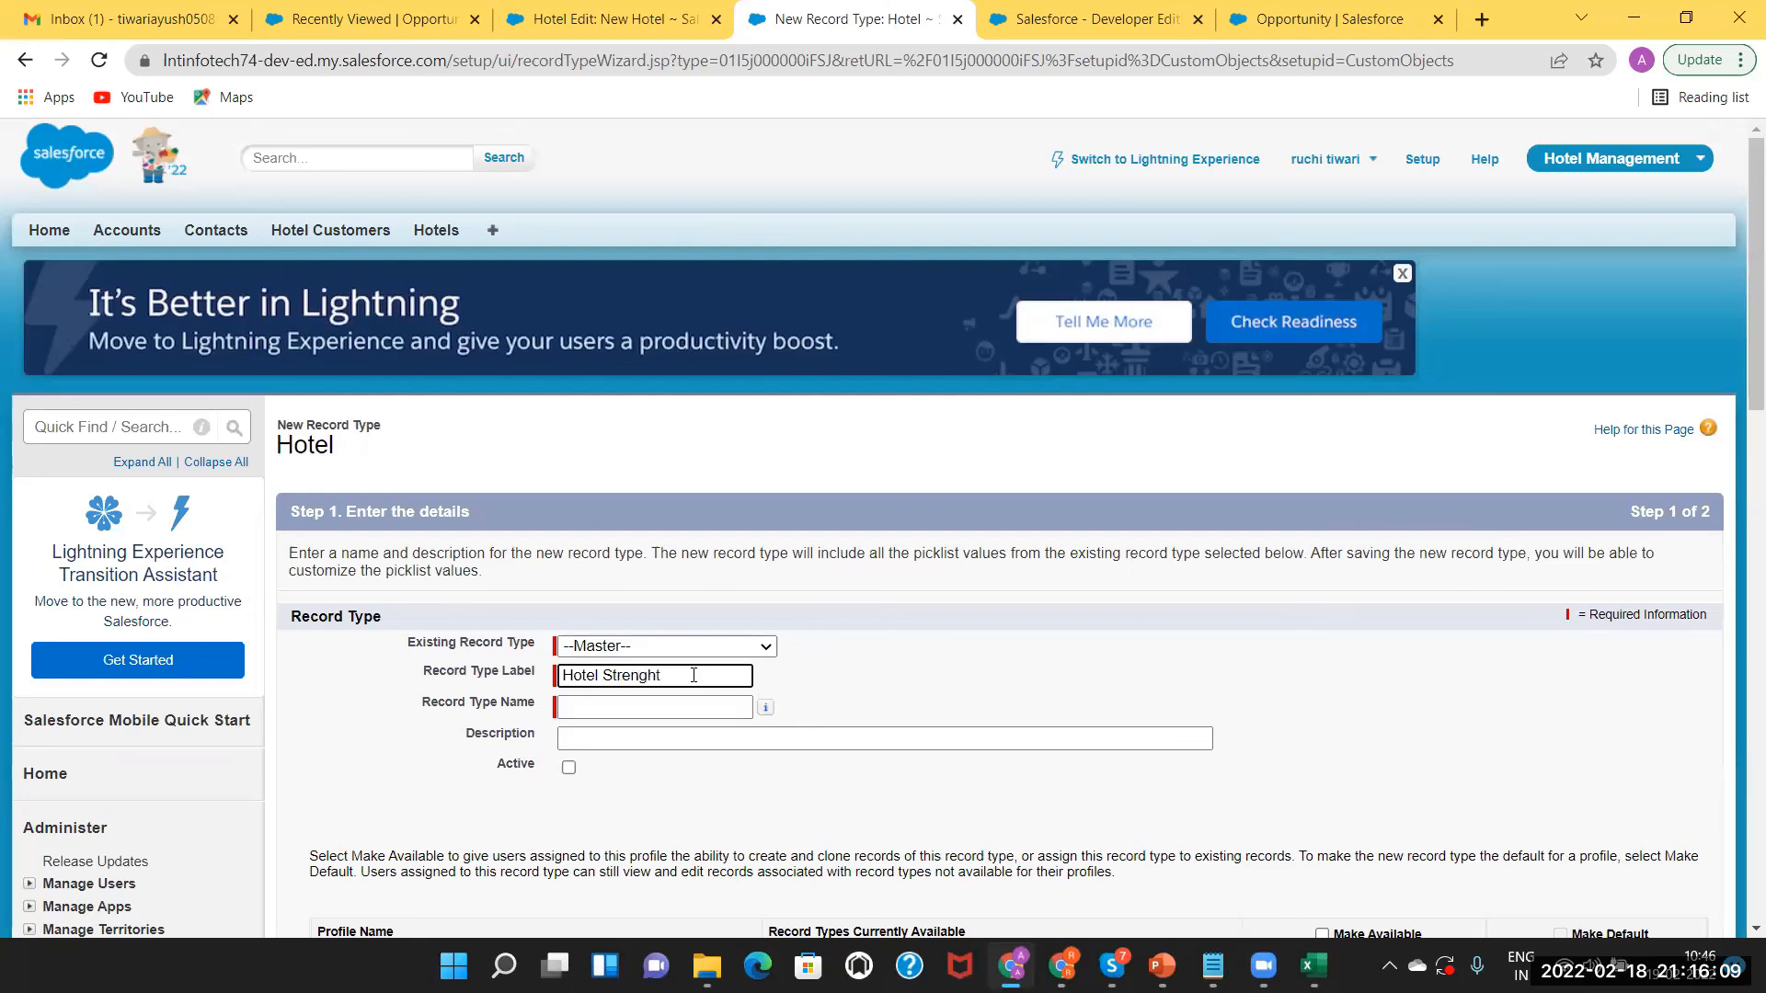
{"action": "left_click", "coordinate": [651, 706]}
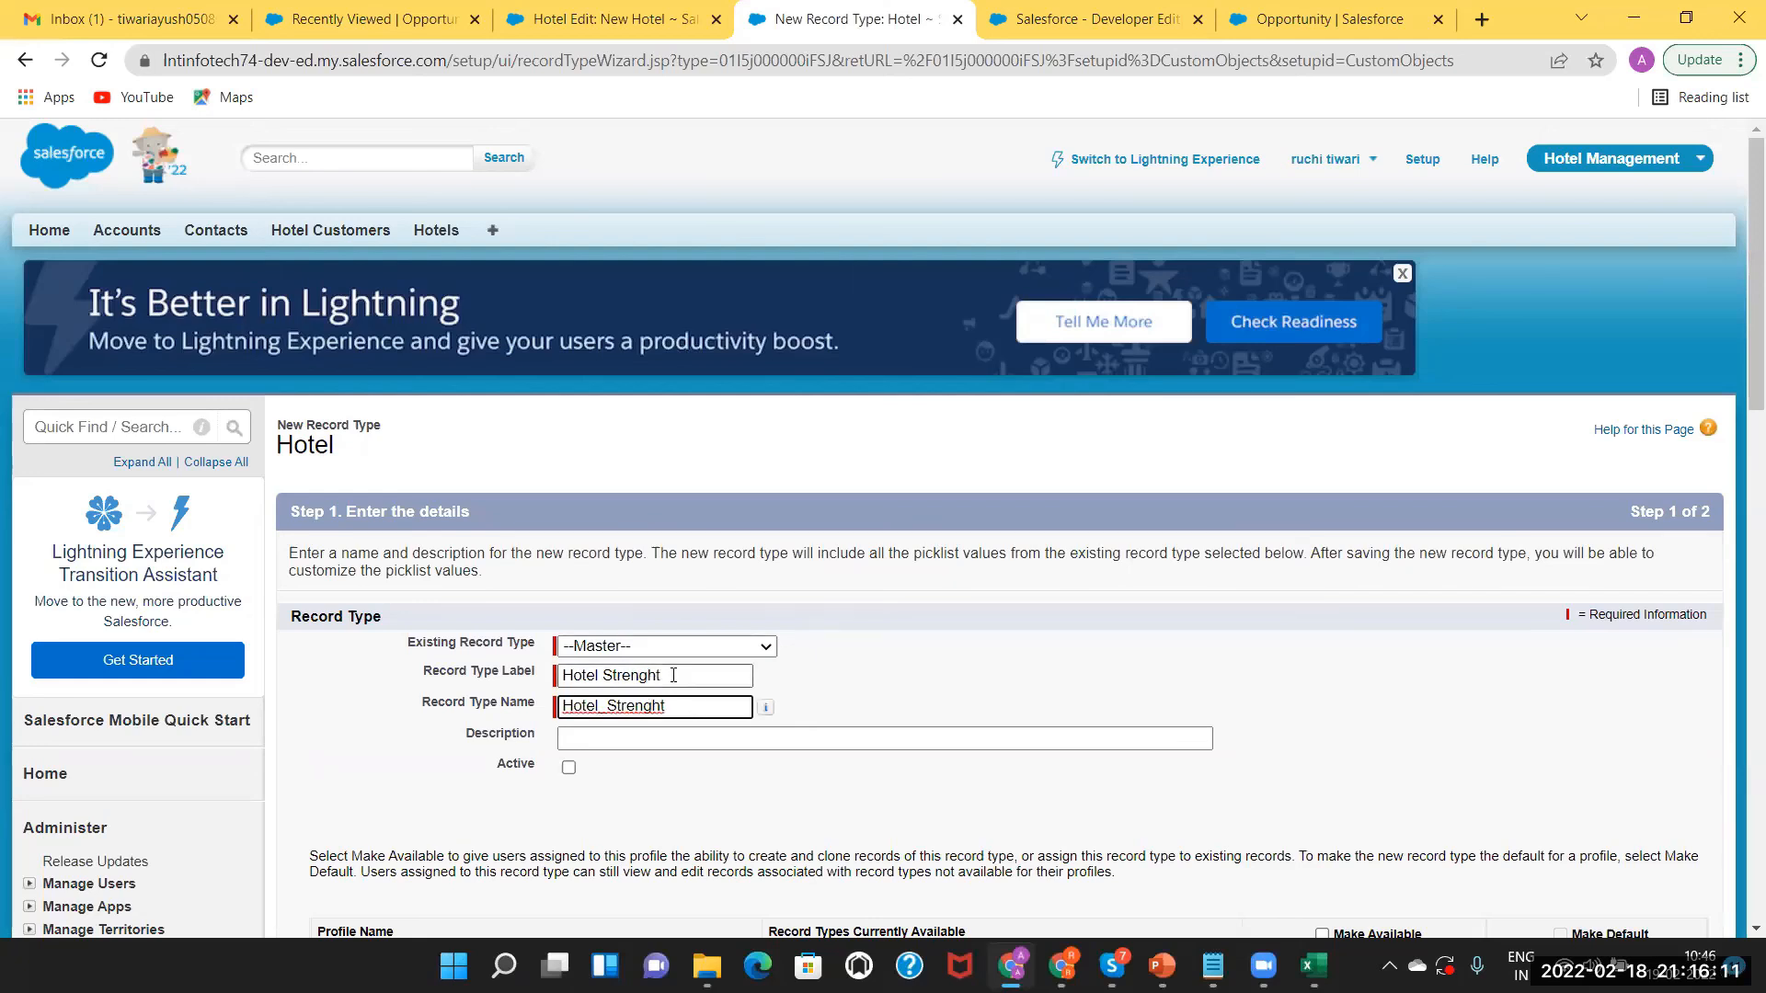
Correct the label to Hotel Strength and regenerate the record type name as Hotel_Strength.
{"action": "left_click", "coordinate": [673, 675]}
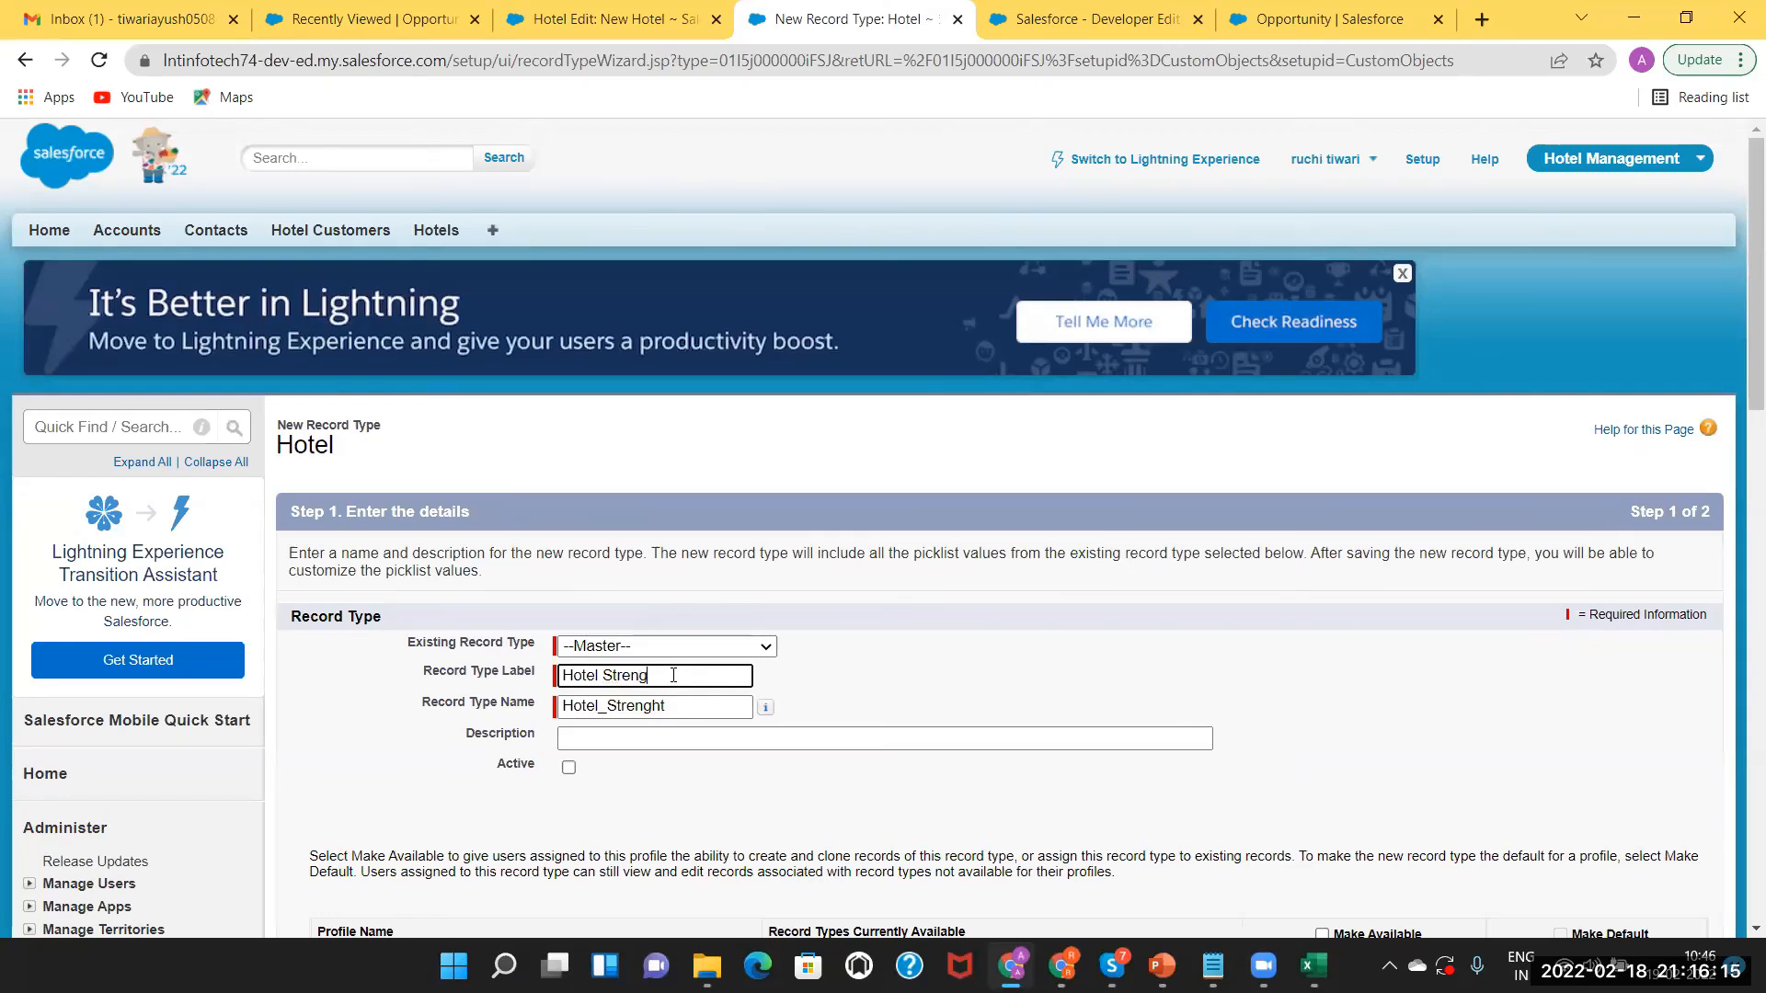
{"action": "left_click_drag", "start_coordinate": [681, 712], "coordinate": [438, 676]}
{"action": "key", "text": "BackSpace"}
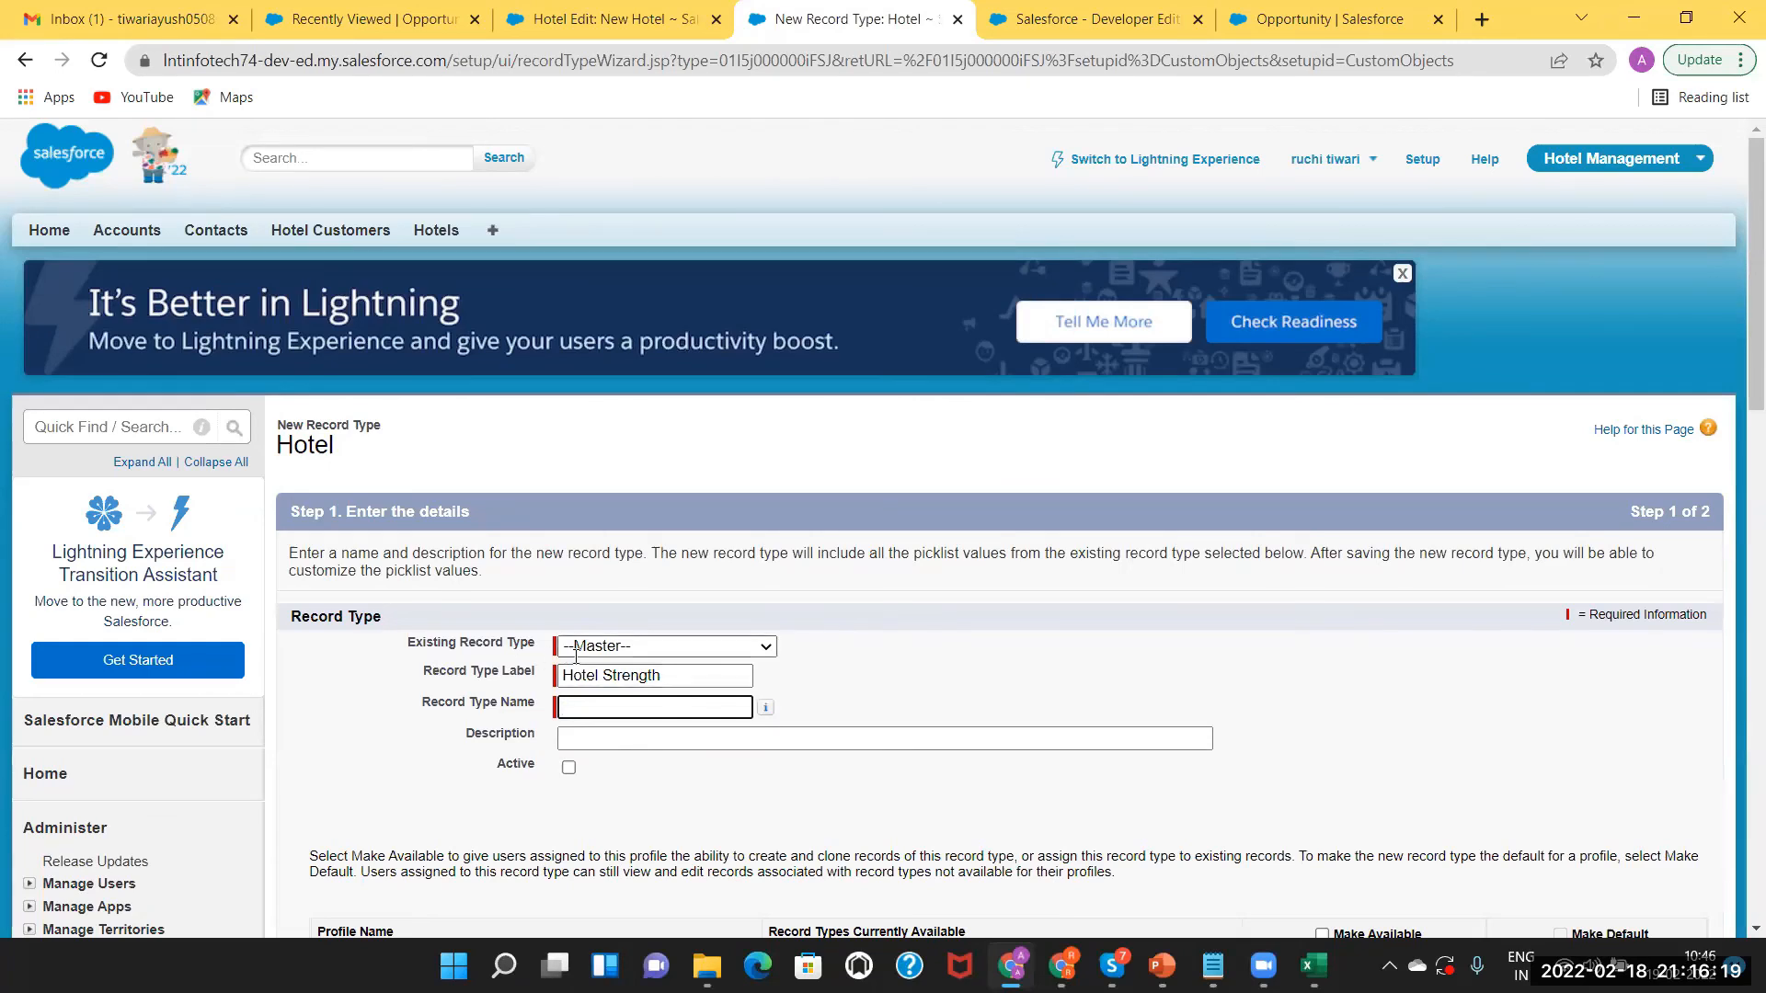
{"action": "left_click_drag", "start_coordinate": [679, 675], "coordinate": [349, 659]}
{"action": "key", "text": "ctrl+c"}
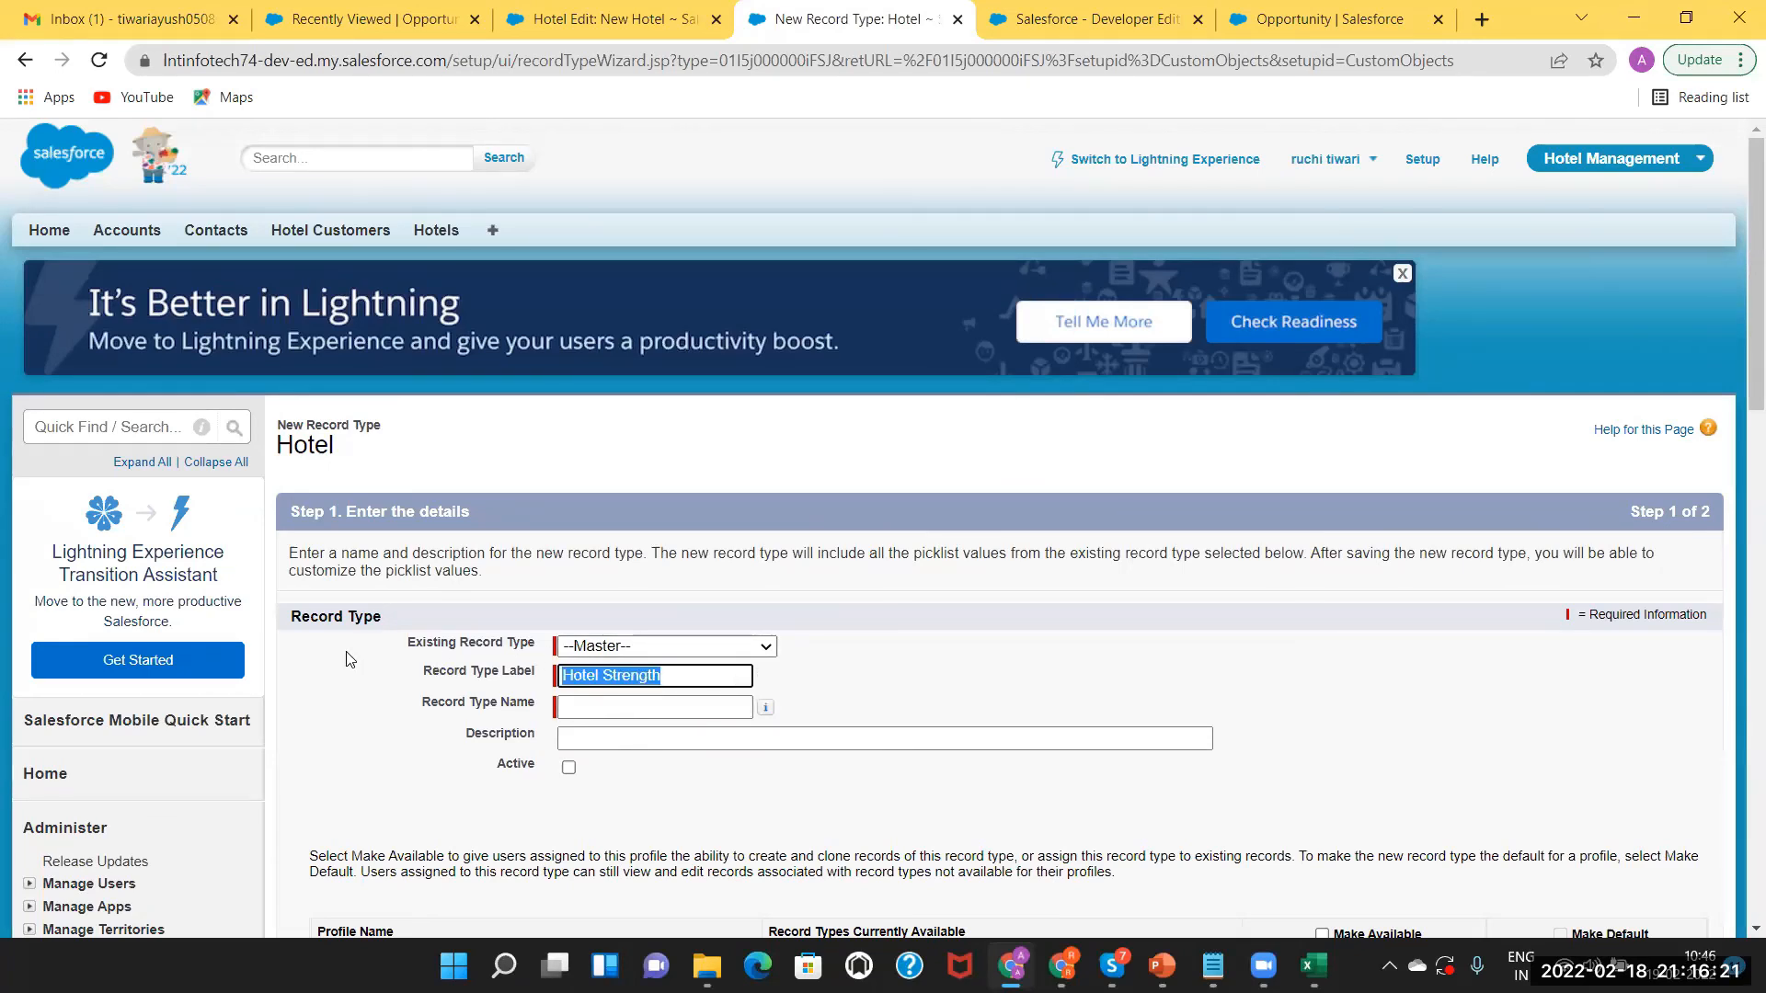
{"action": "key", "text": "BackSpace"}
{"action": "key", "text": "ctrl+v"}
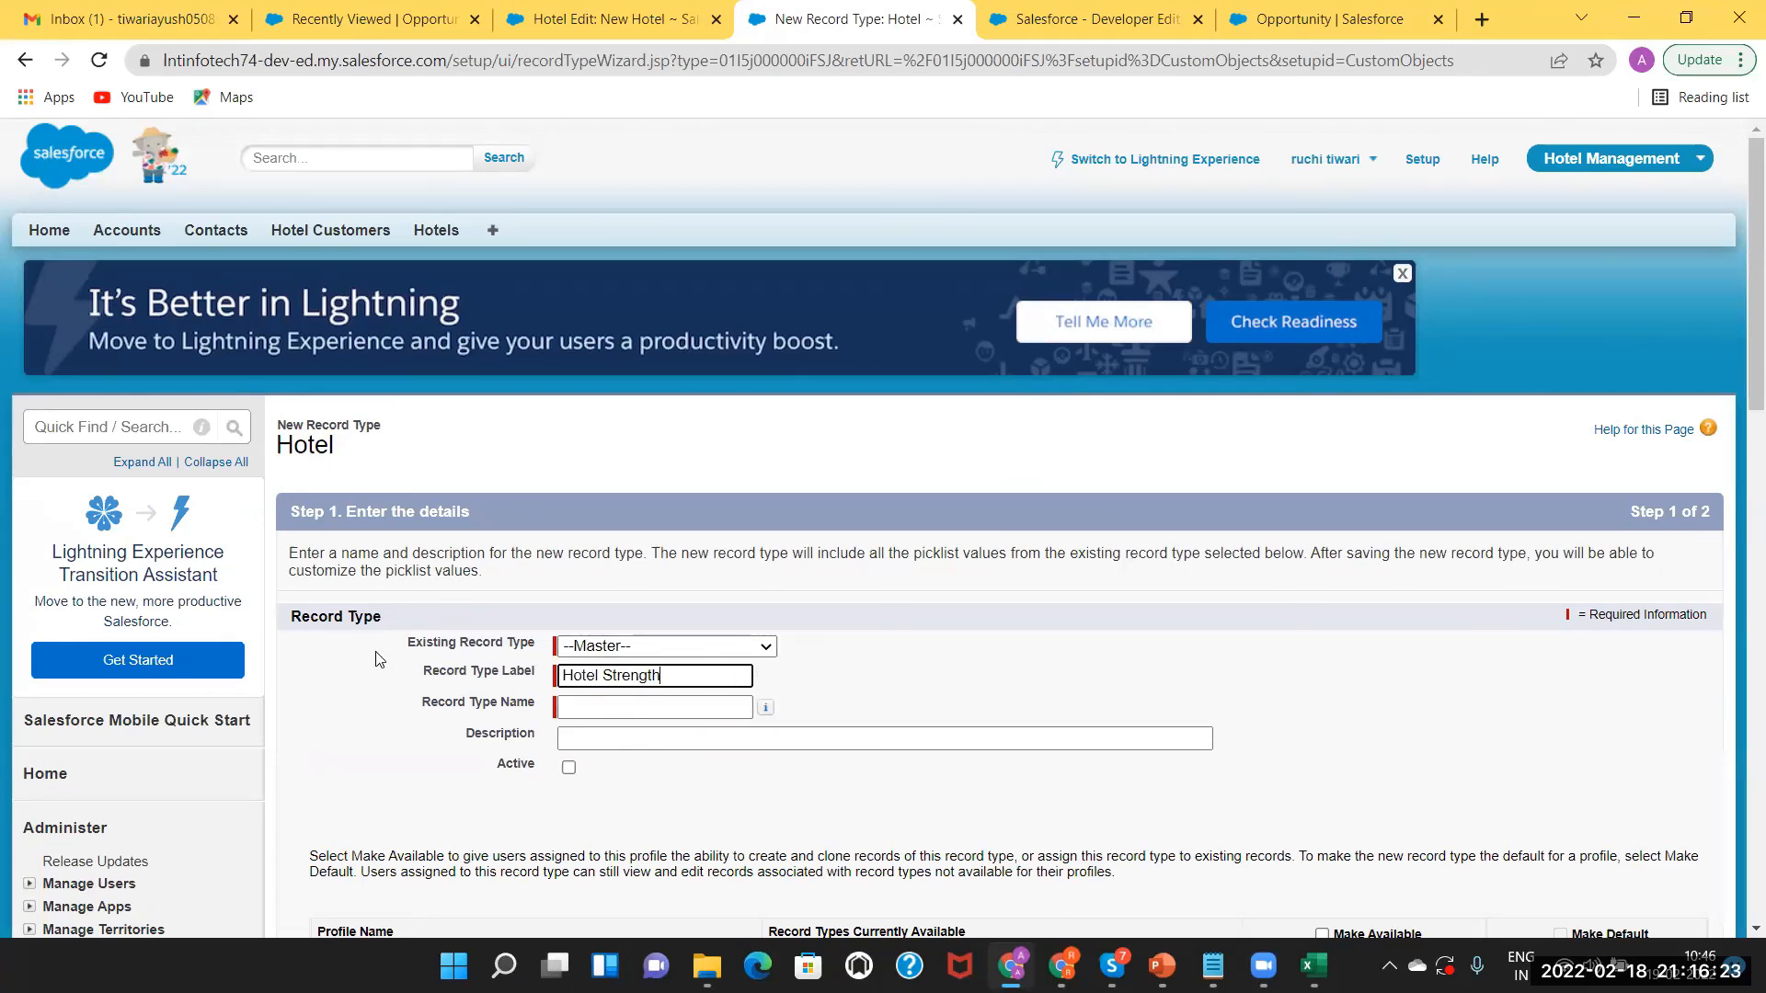
{"action": "left_click", "coordinate": [570, 703]}
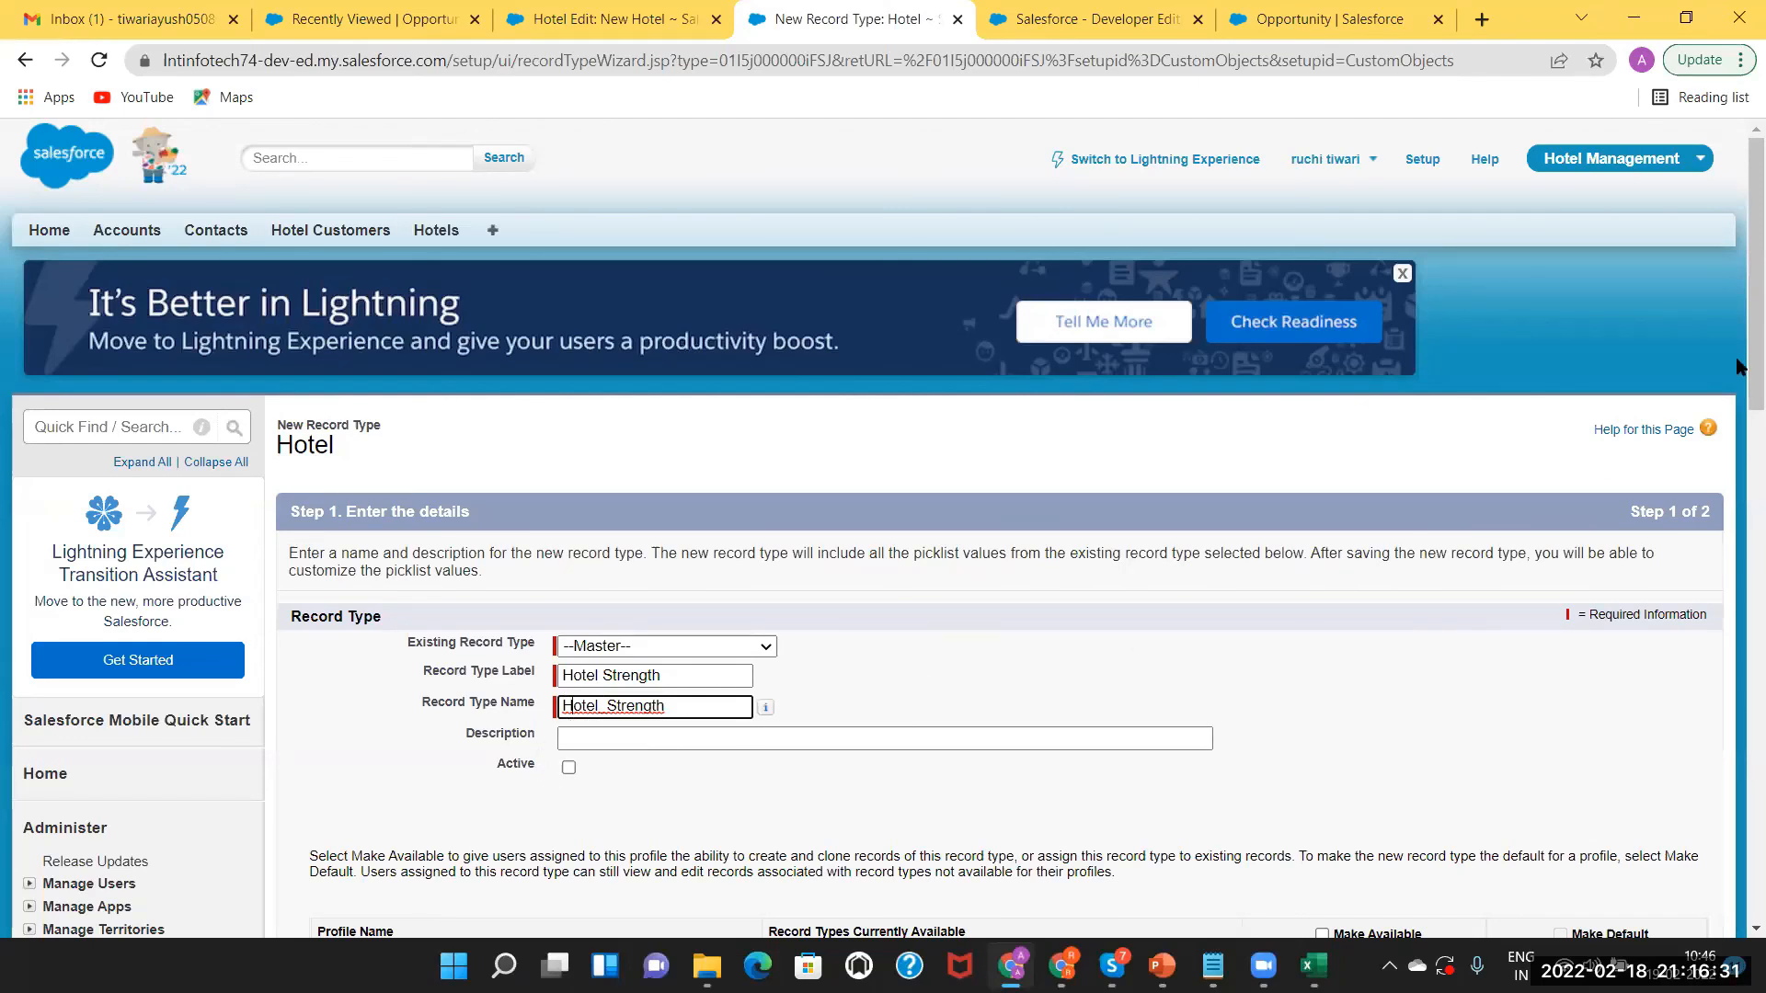
Mark the new Hotel Strength record type as Active.
{"action": "left_click_drag", "start_coordinate": [1754, 368], "coordinate": [1743, 486]}
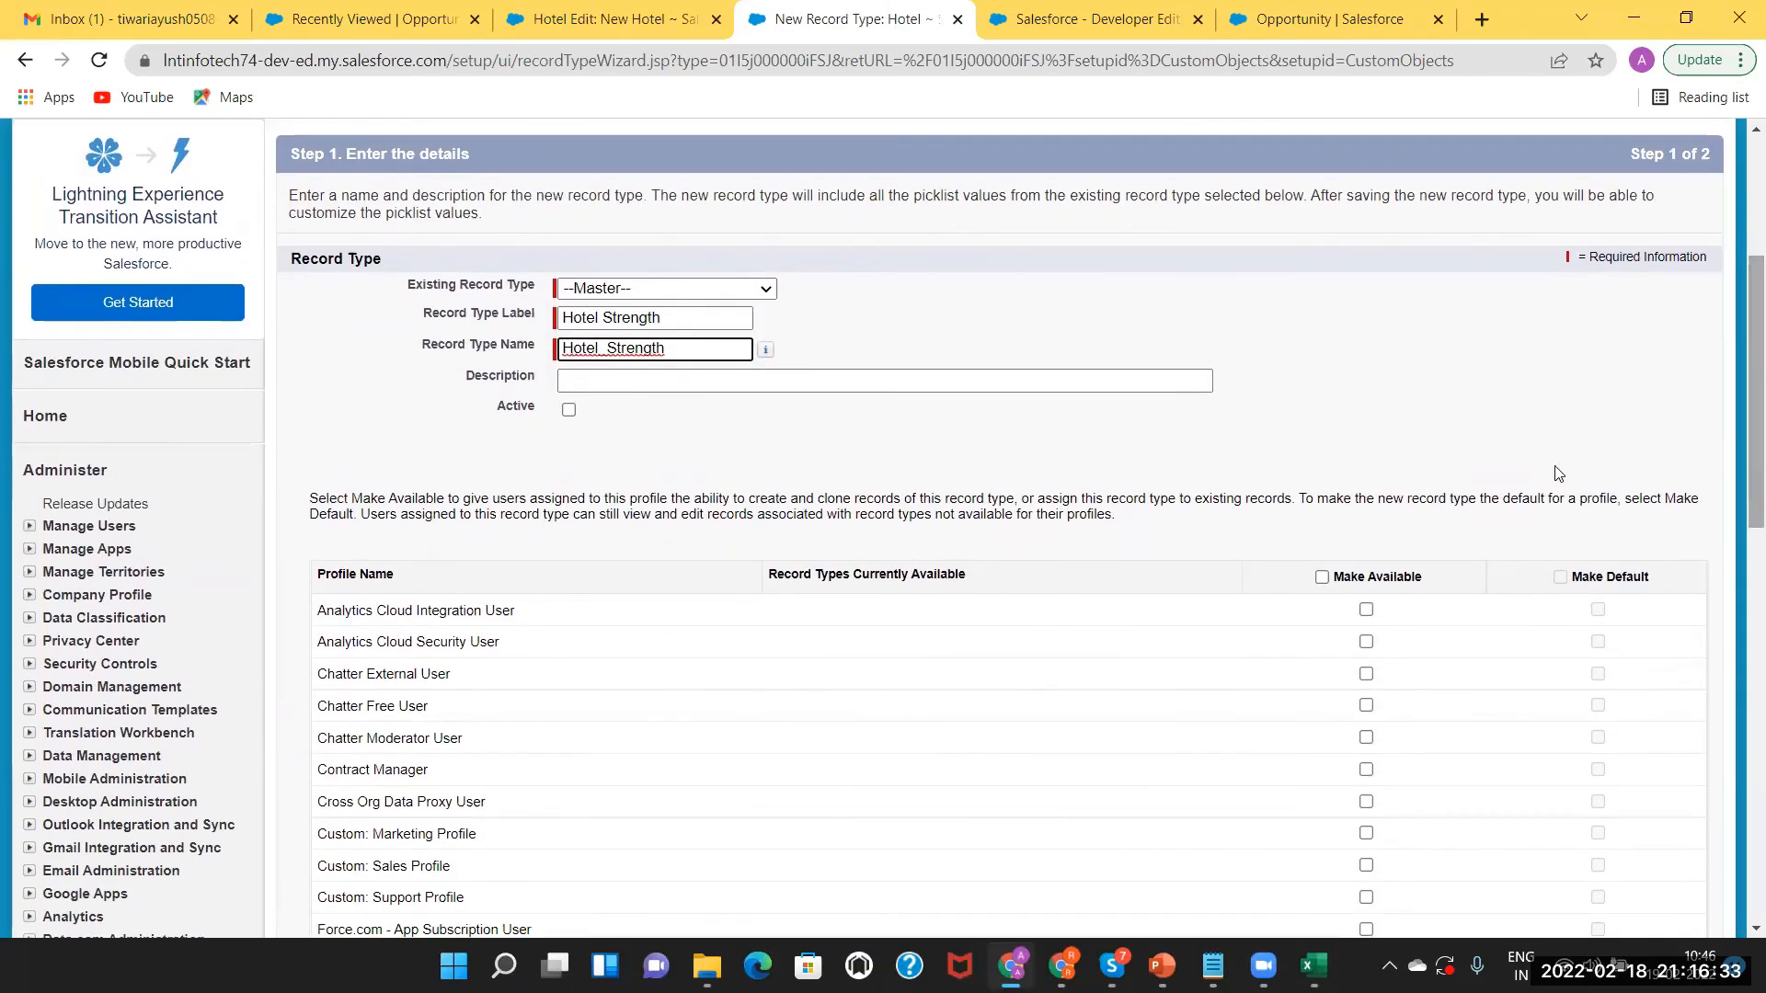
{"action": "left_click", "coordinate": [567, 413]}
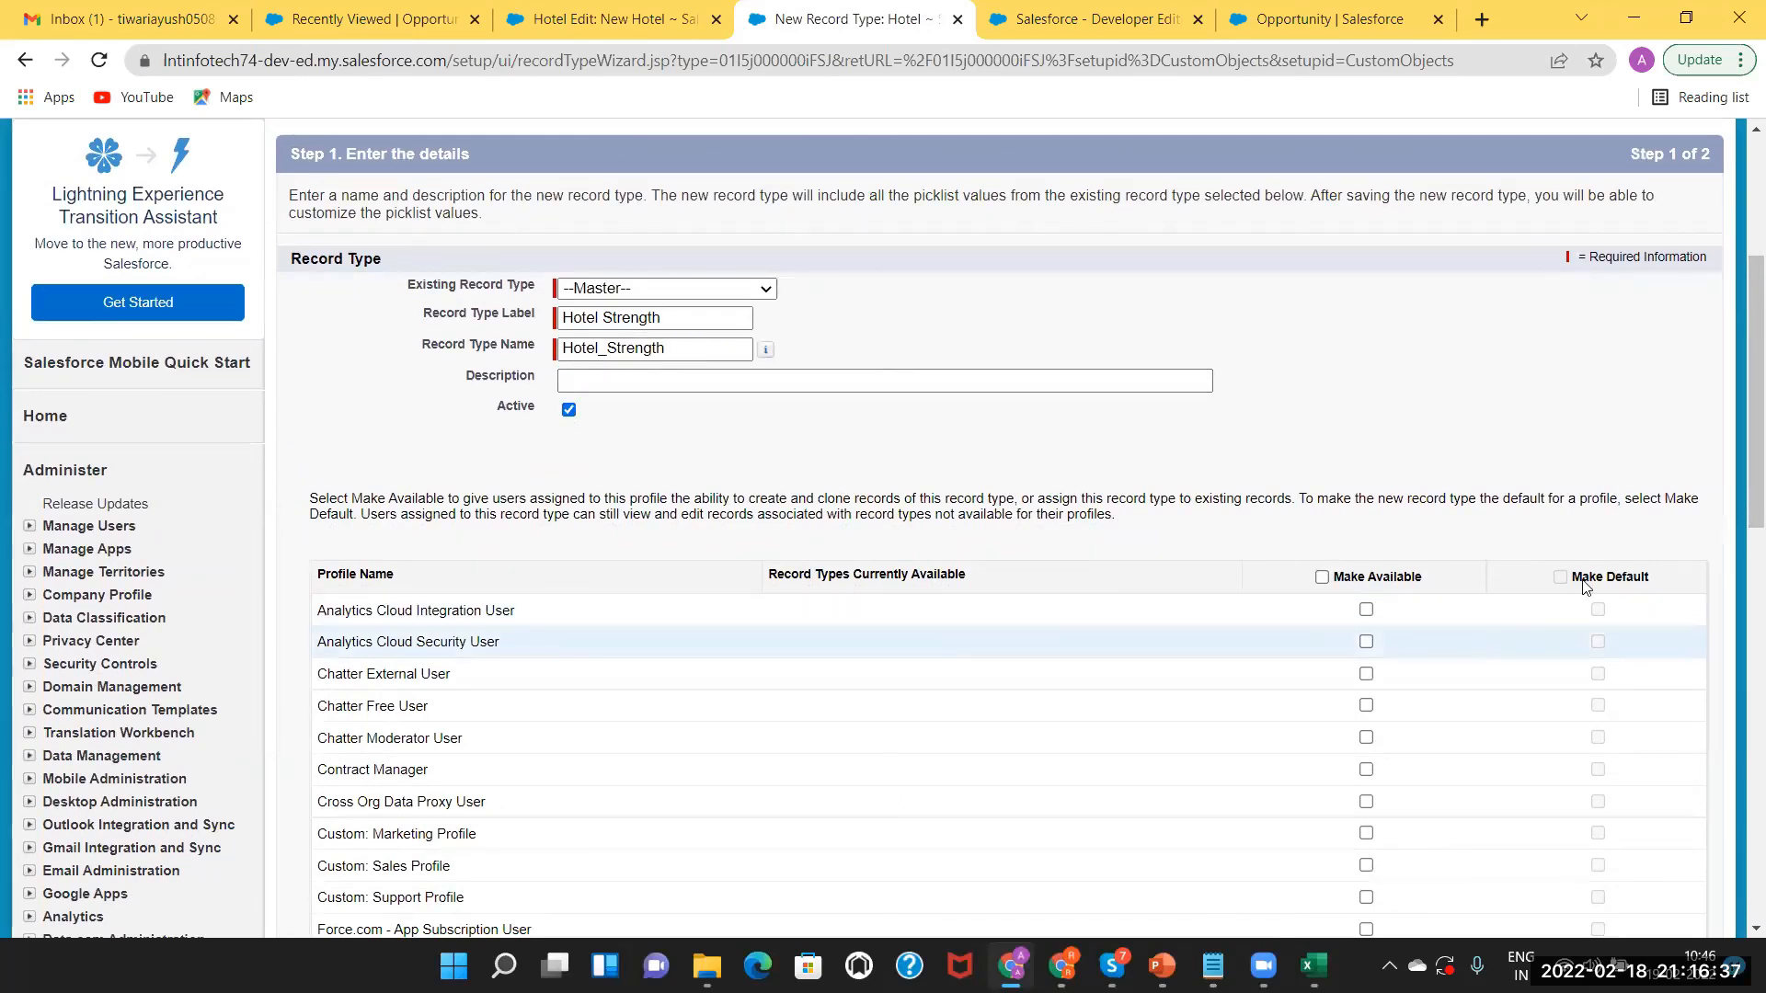
{"action": "left_click_drag", "start_coordinate": [1736, 512], "coordinate": [1722, 378]}
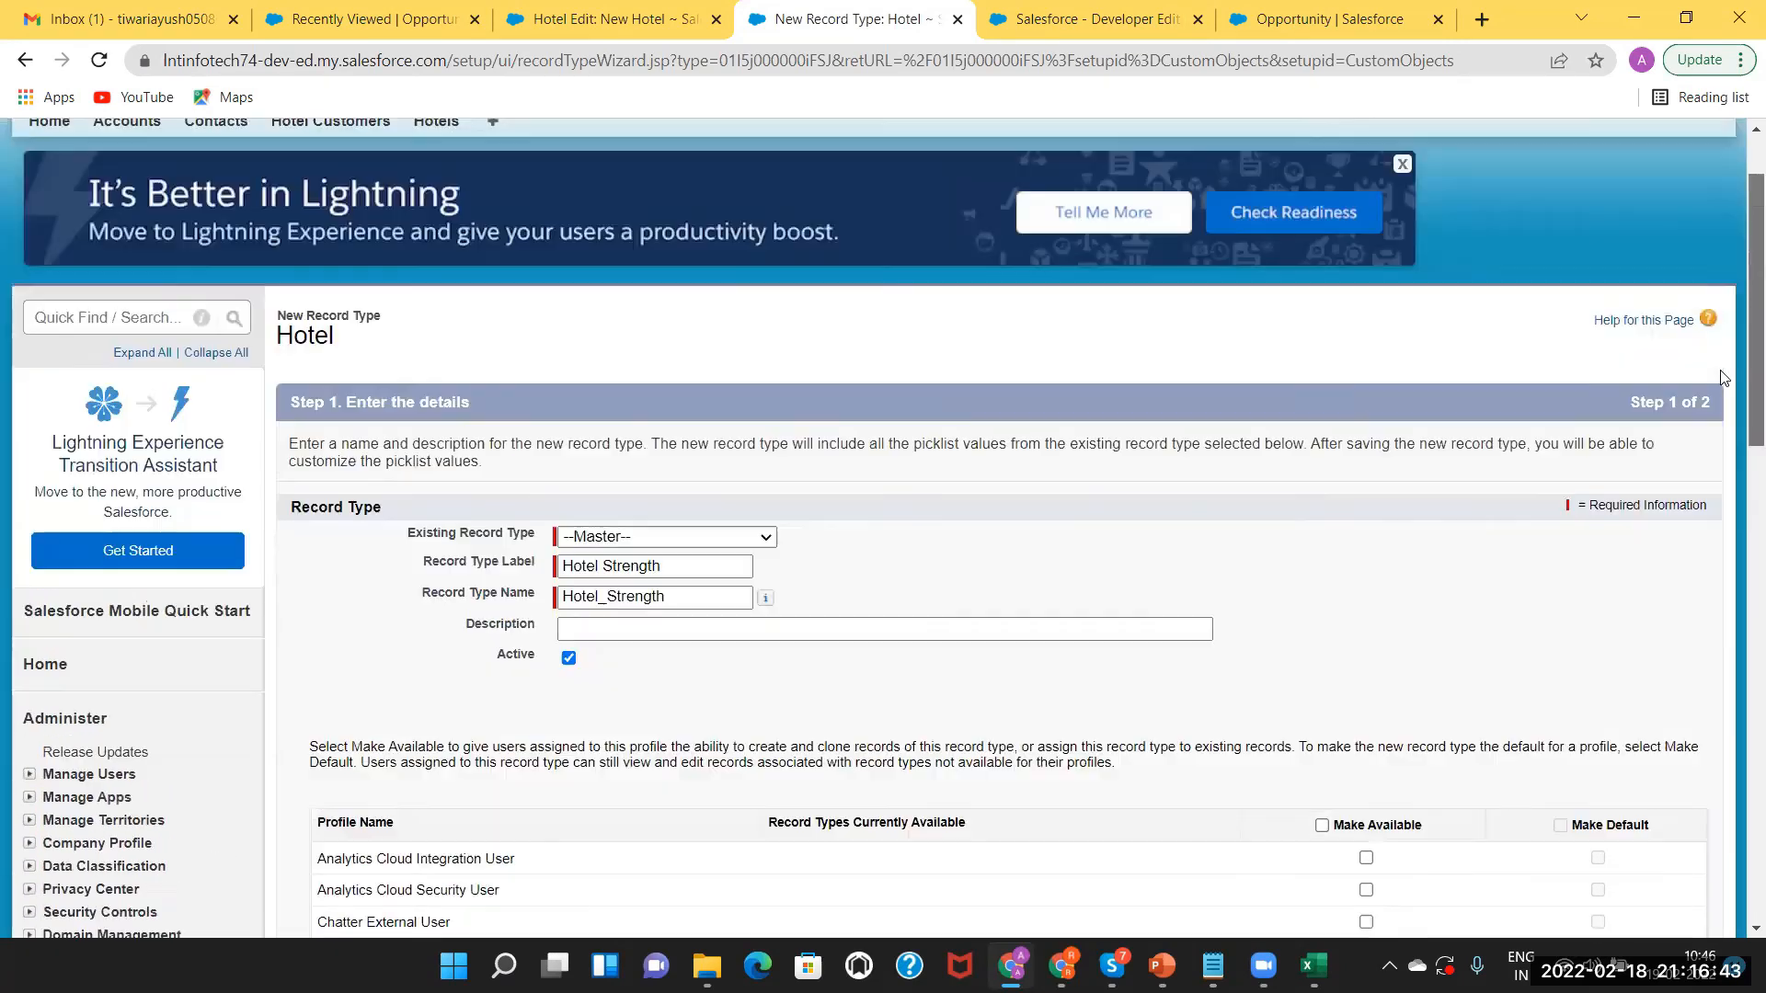
{"action": "scroll", "coordinate": [1723, 377], "scroll_direction": "up", "scroll_amount": 1}
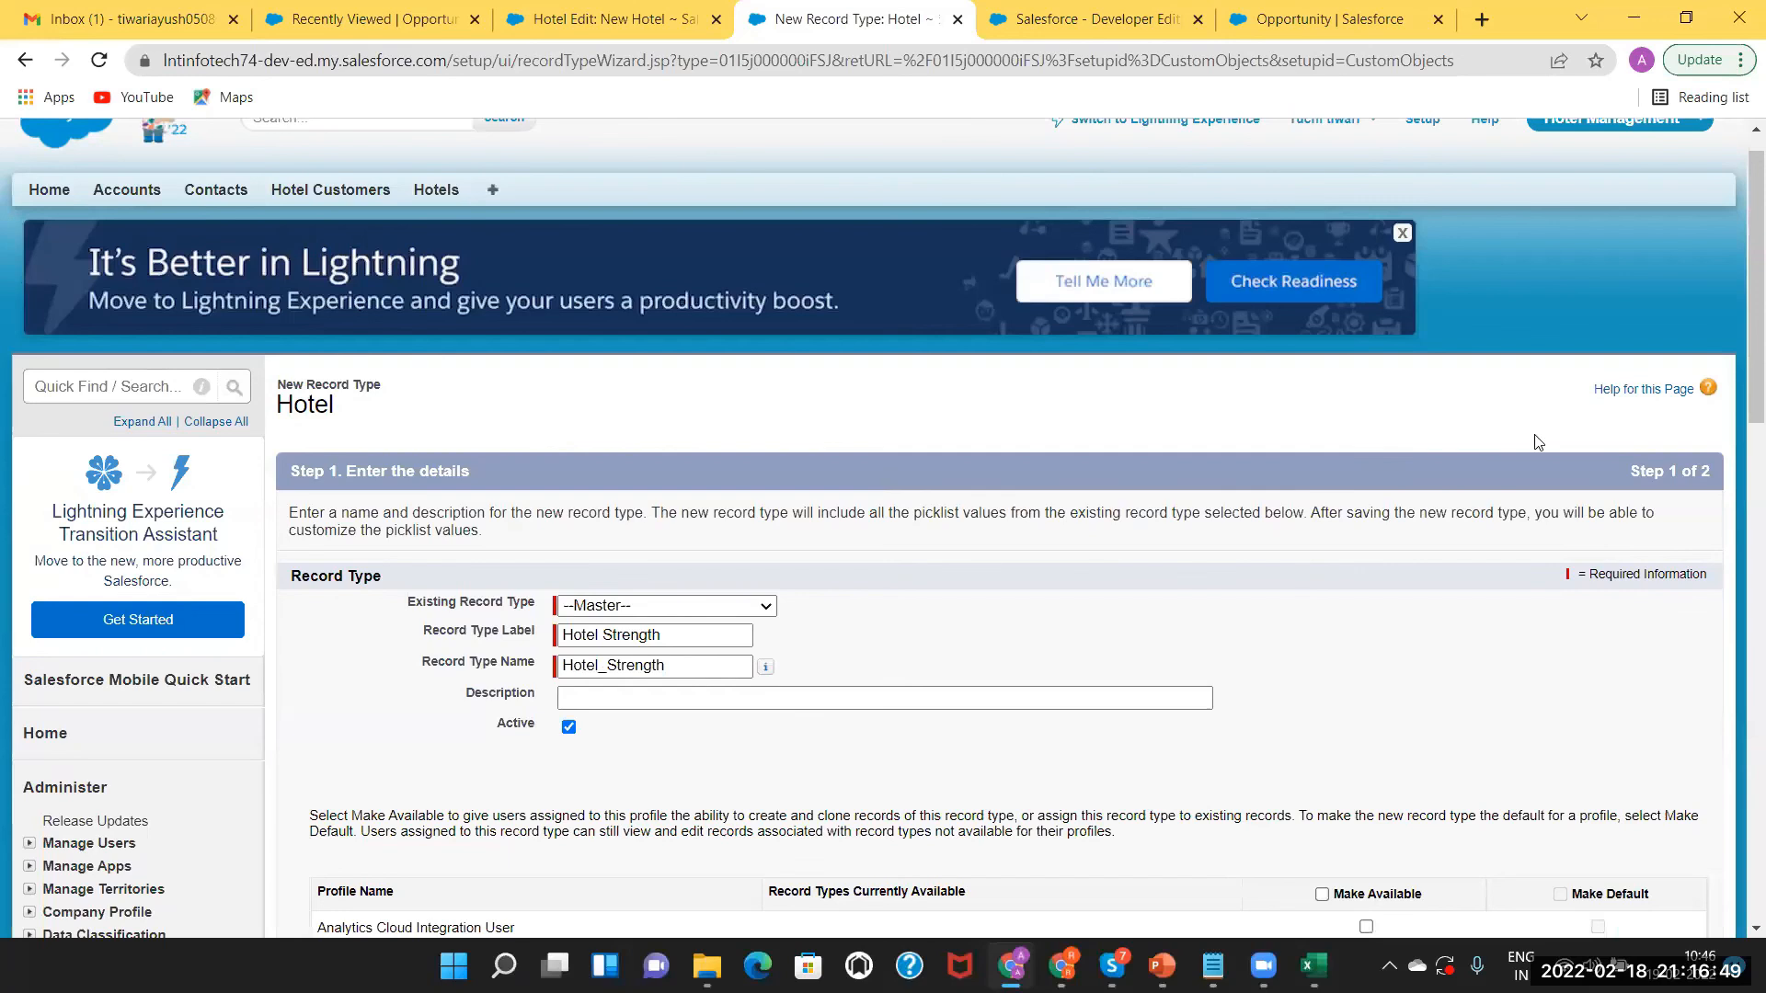
{"action": "scroll", "coordinate": [1737, 382], "scroll_direction": "down", "scroll_amount": 7}
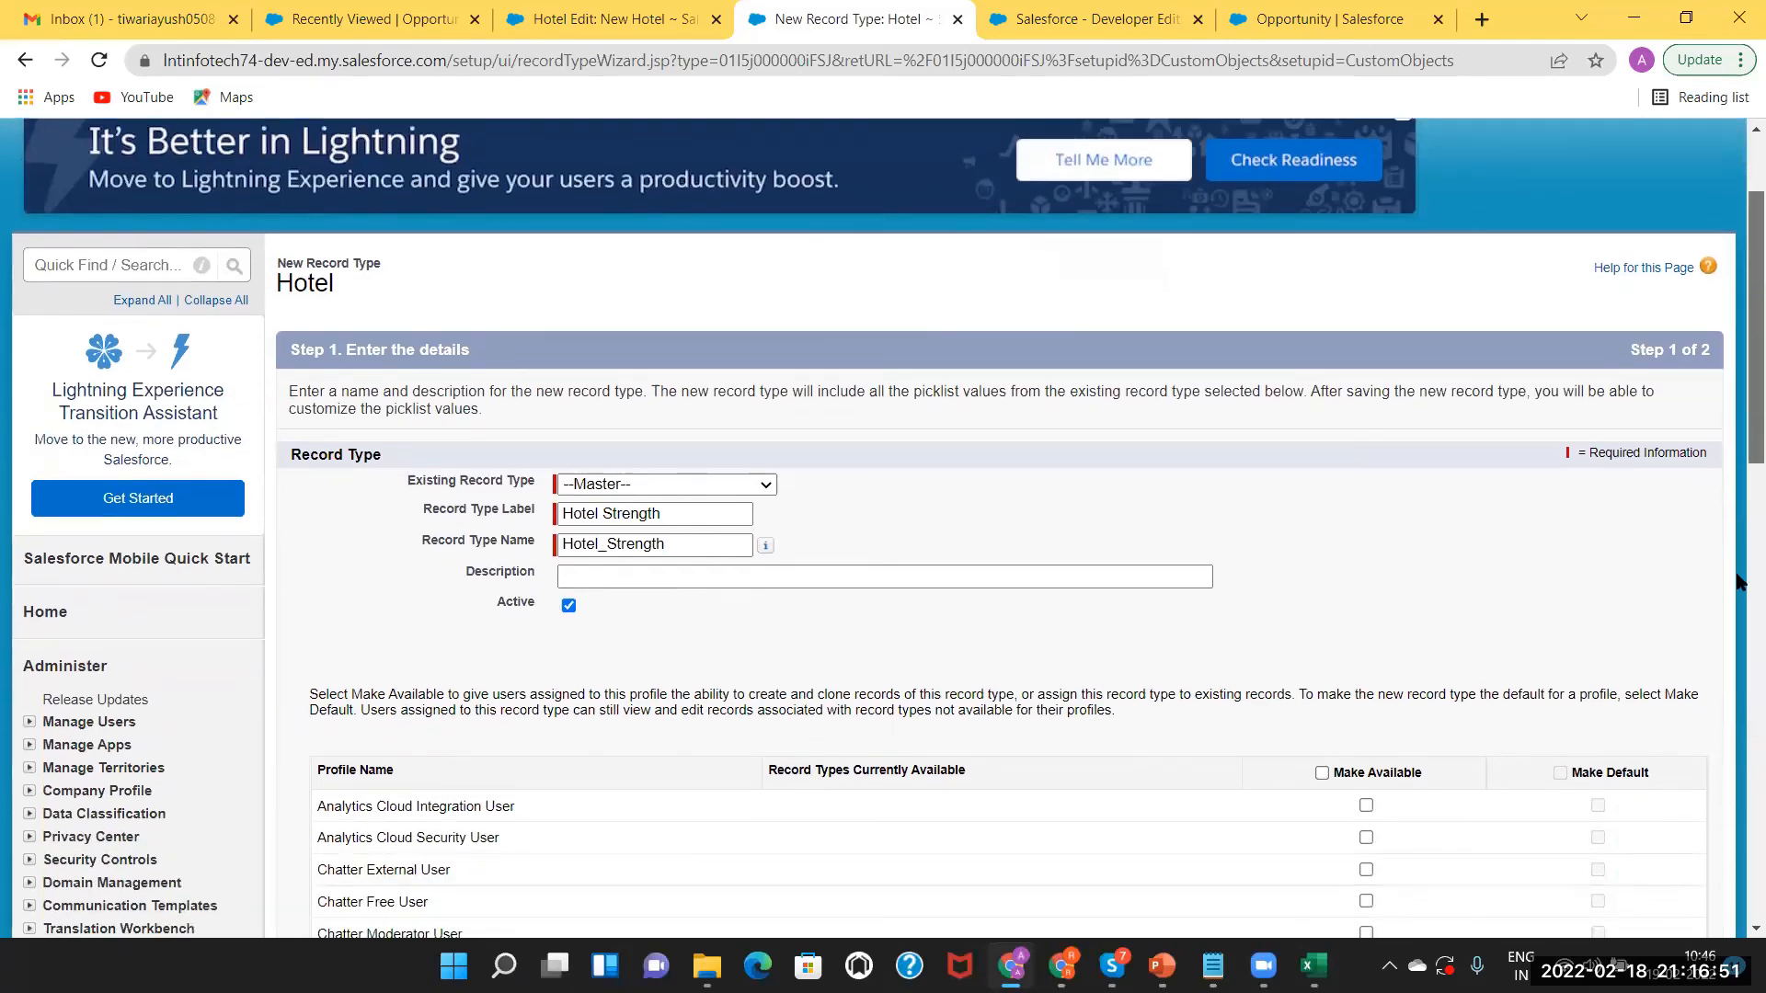
{"action": "scroll", "coordinate": [1737, 733], "scroll_direction": "down", "scroll_amount": 5}
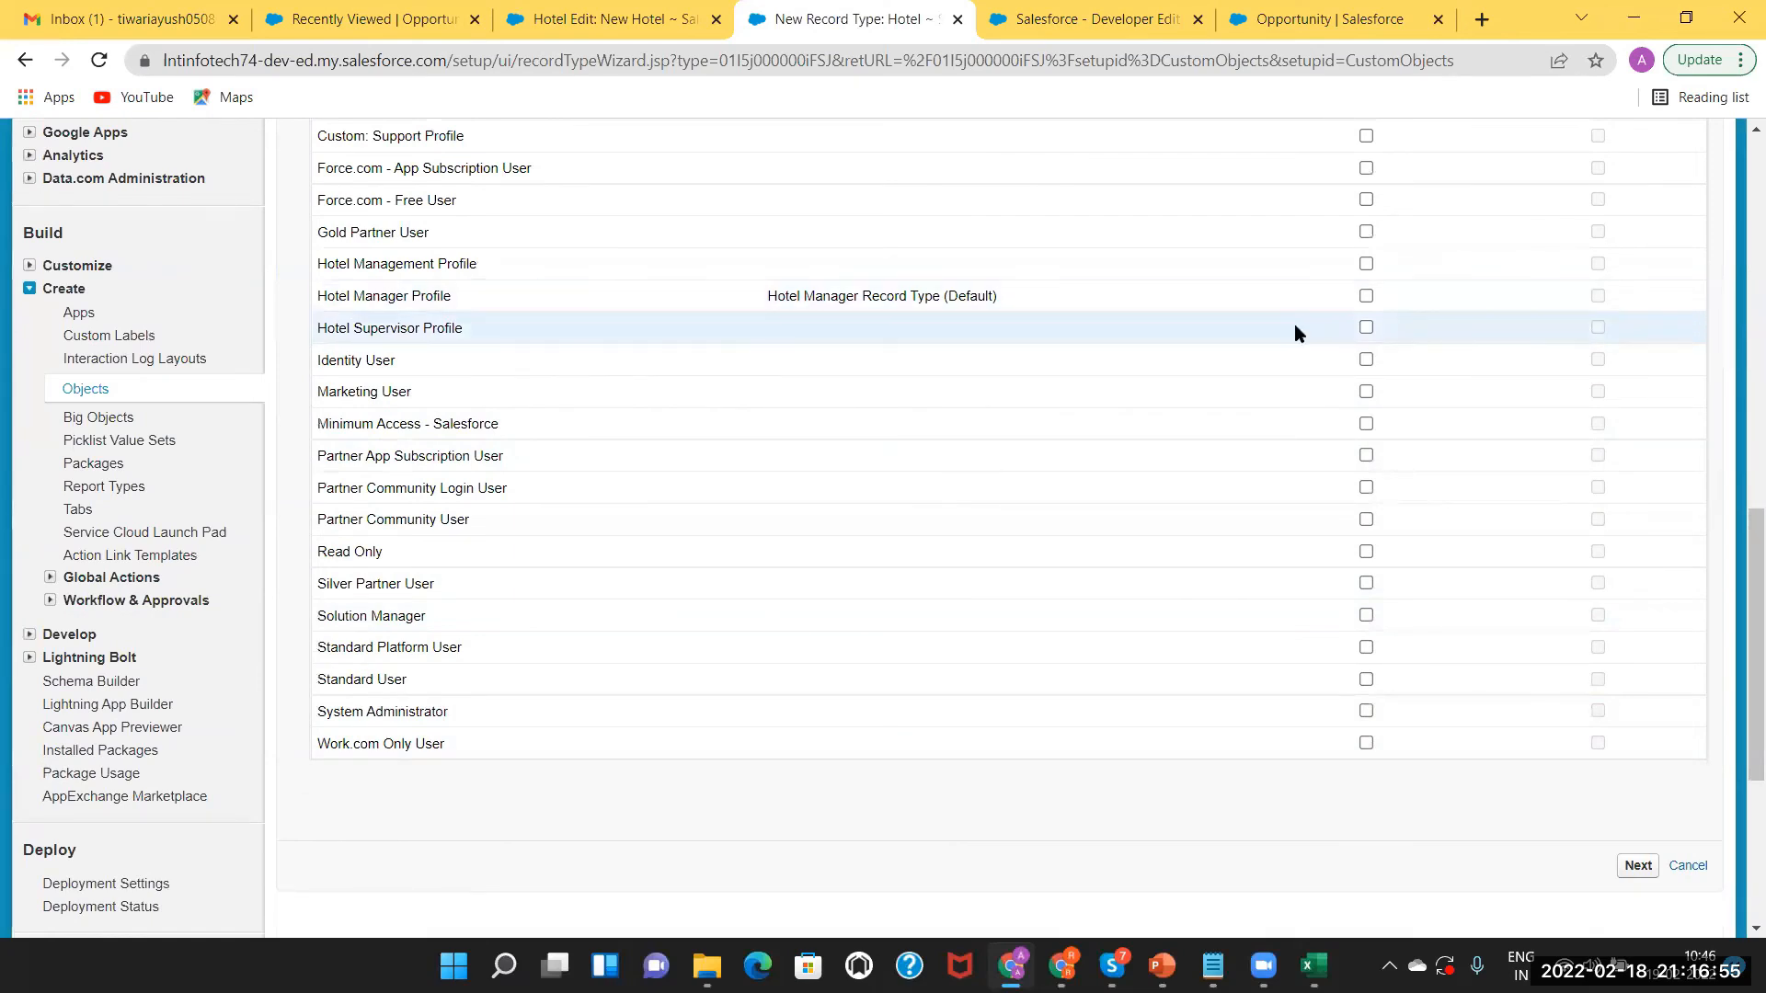
Make it available to Hotel Supervisor Profile, Hotel Manager Profile and System Administrator, then check the Excel notes.
{"action": "left_click", "coordinate": [1366, 329]}
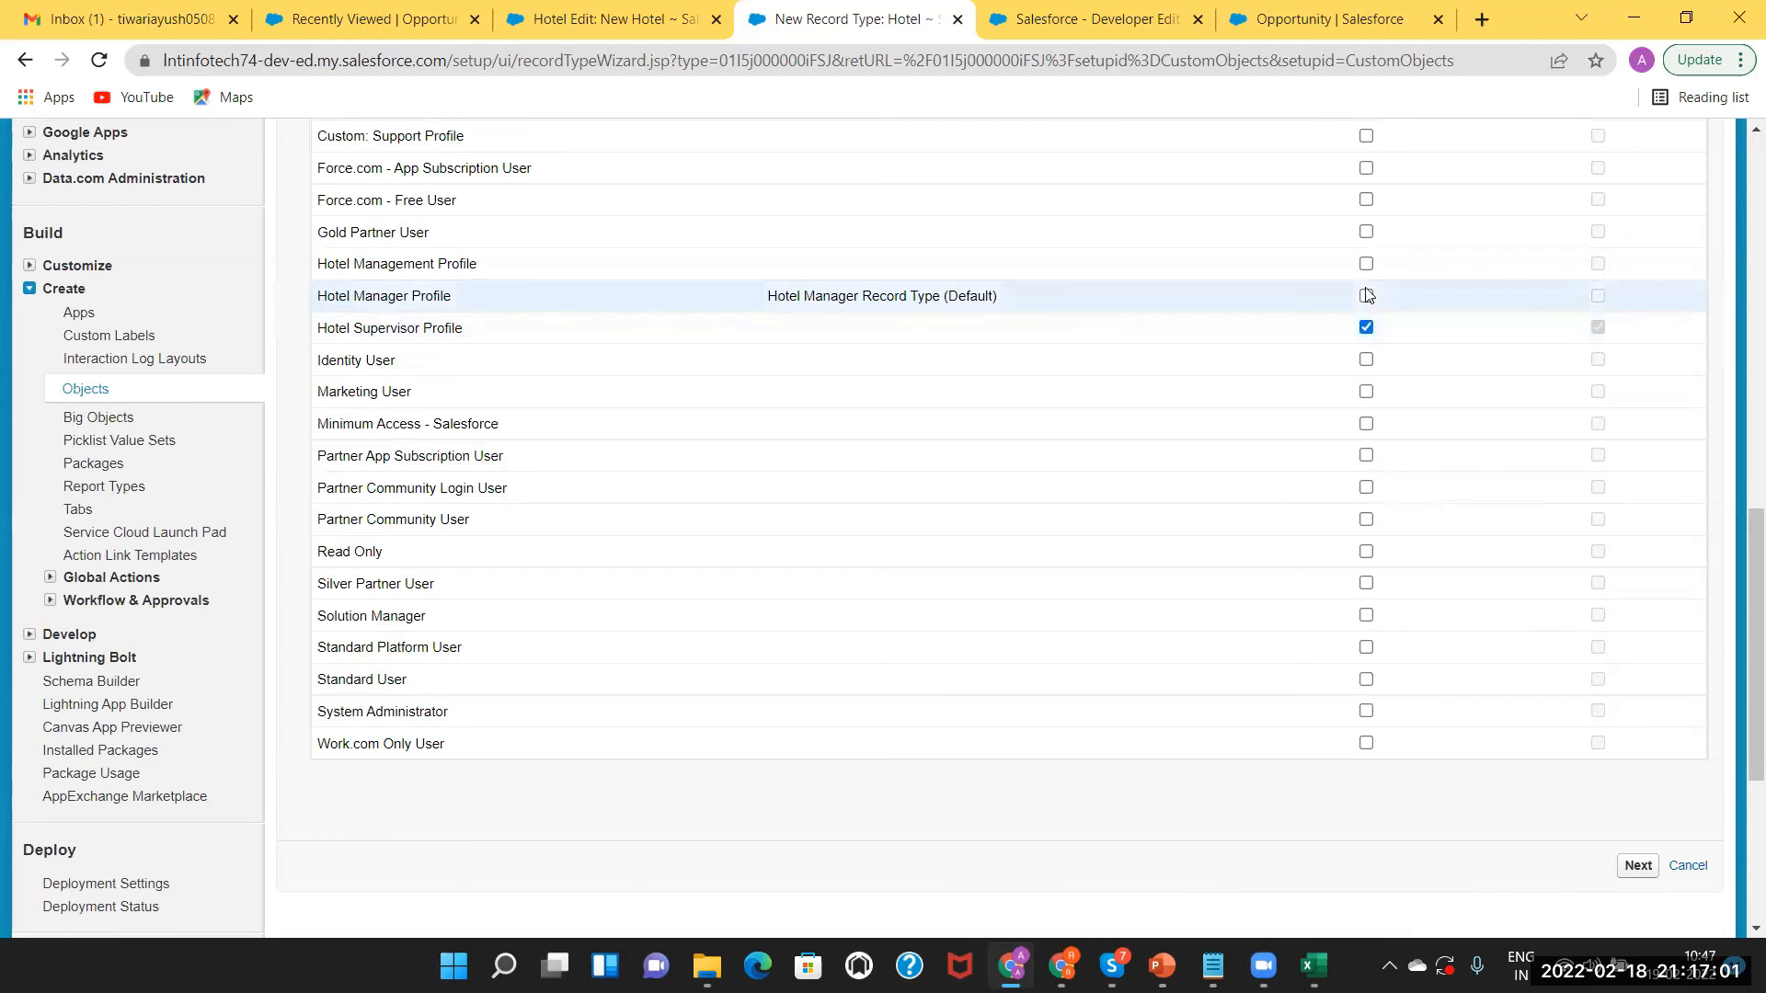
{"action": "left_click", "coordinate": [1366, 296]}
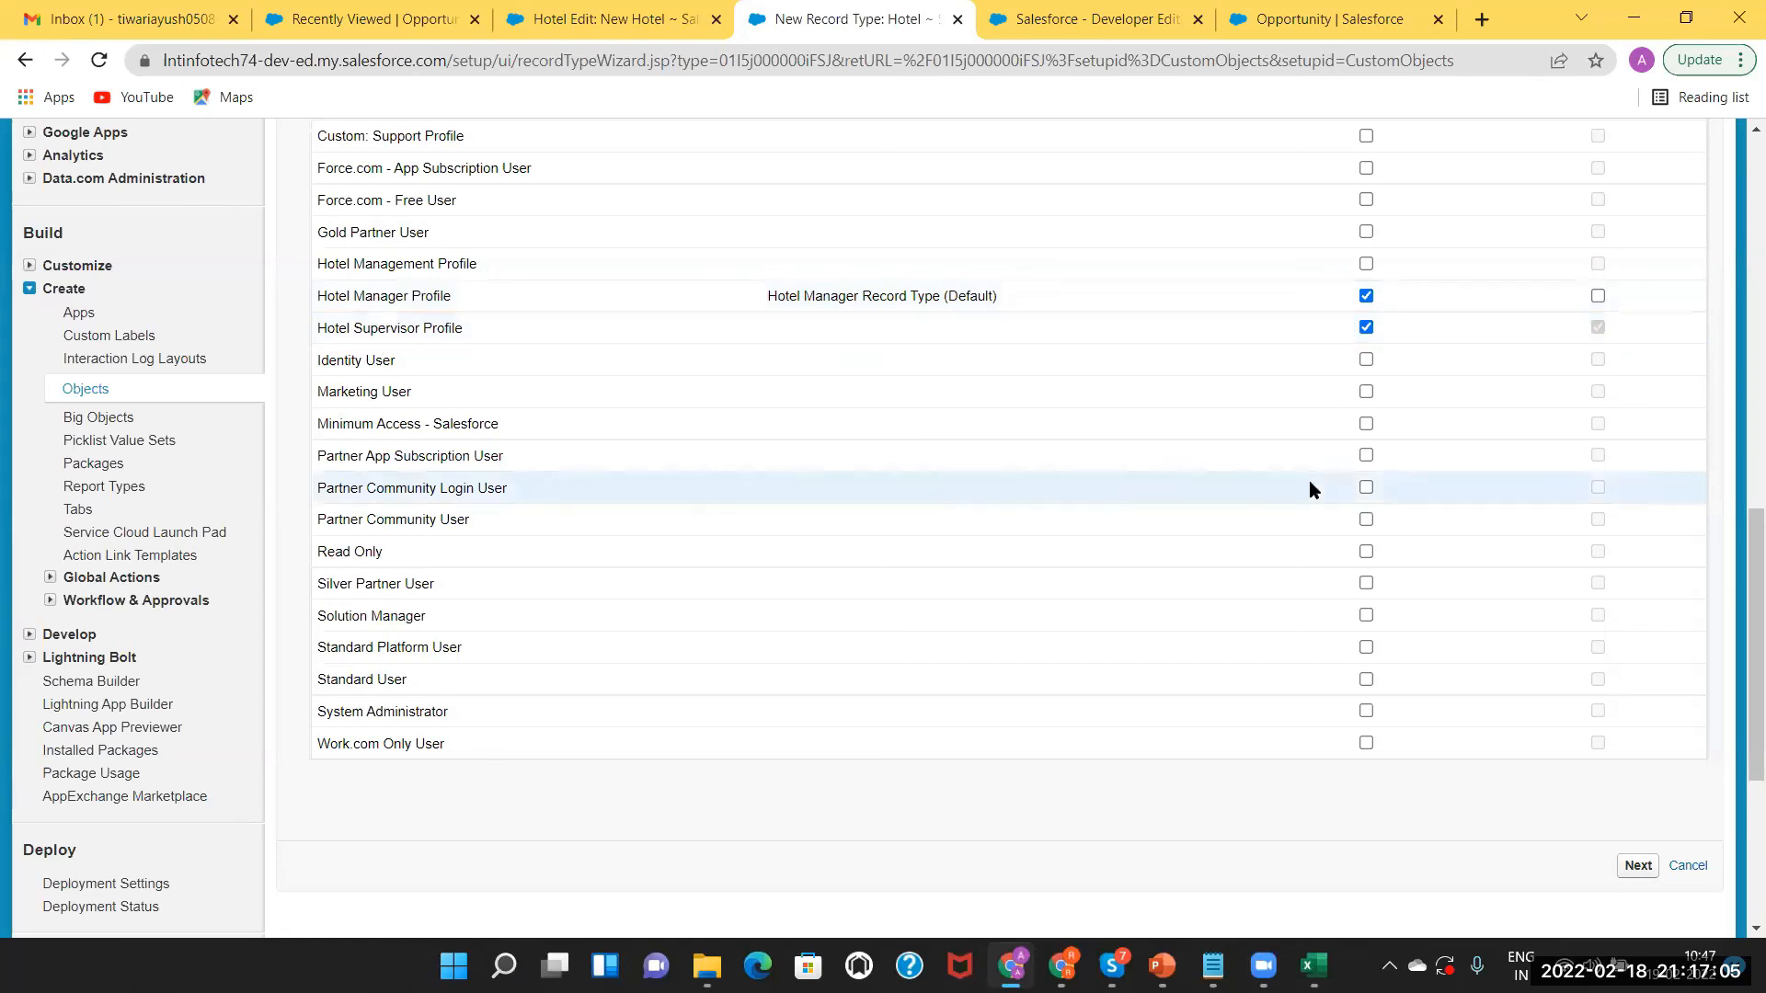
{"action": "left_click", "coordinate": [1366, 711]}
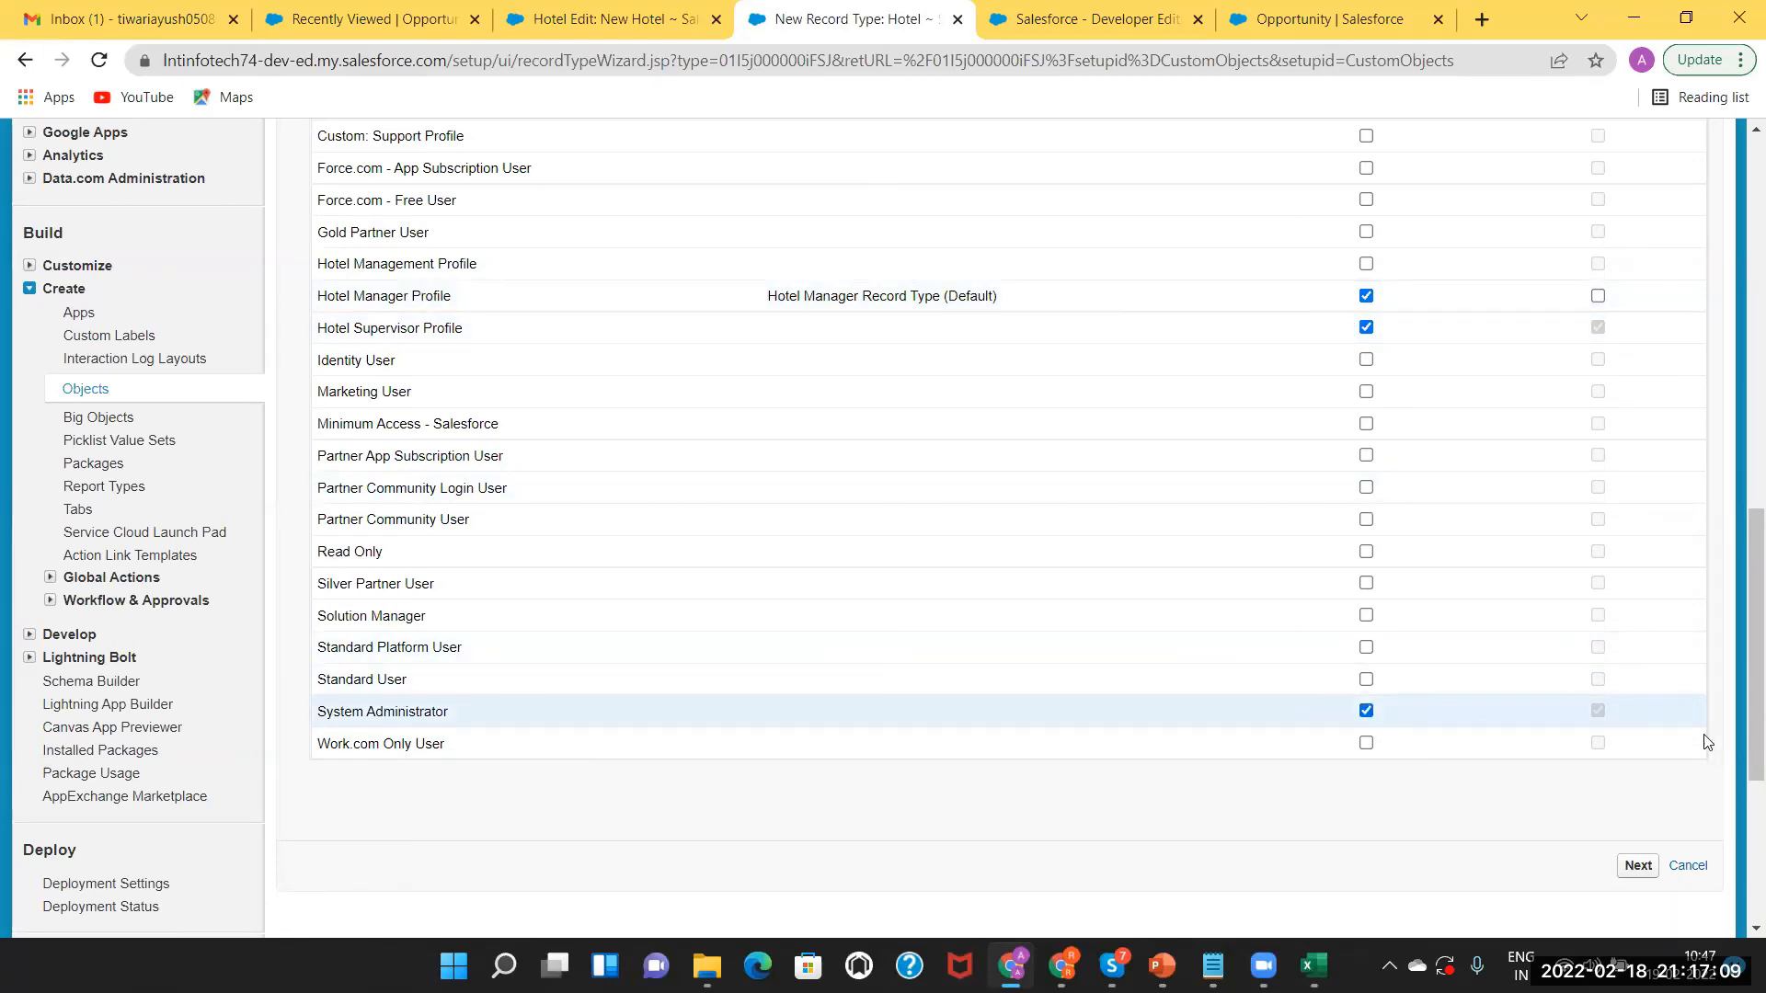
{"action": "scroll", "coordinate": [1702, 473], "scroll_direction": "up", "scroll_amount": 9}
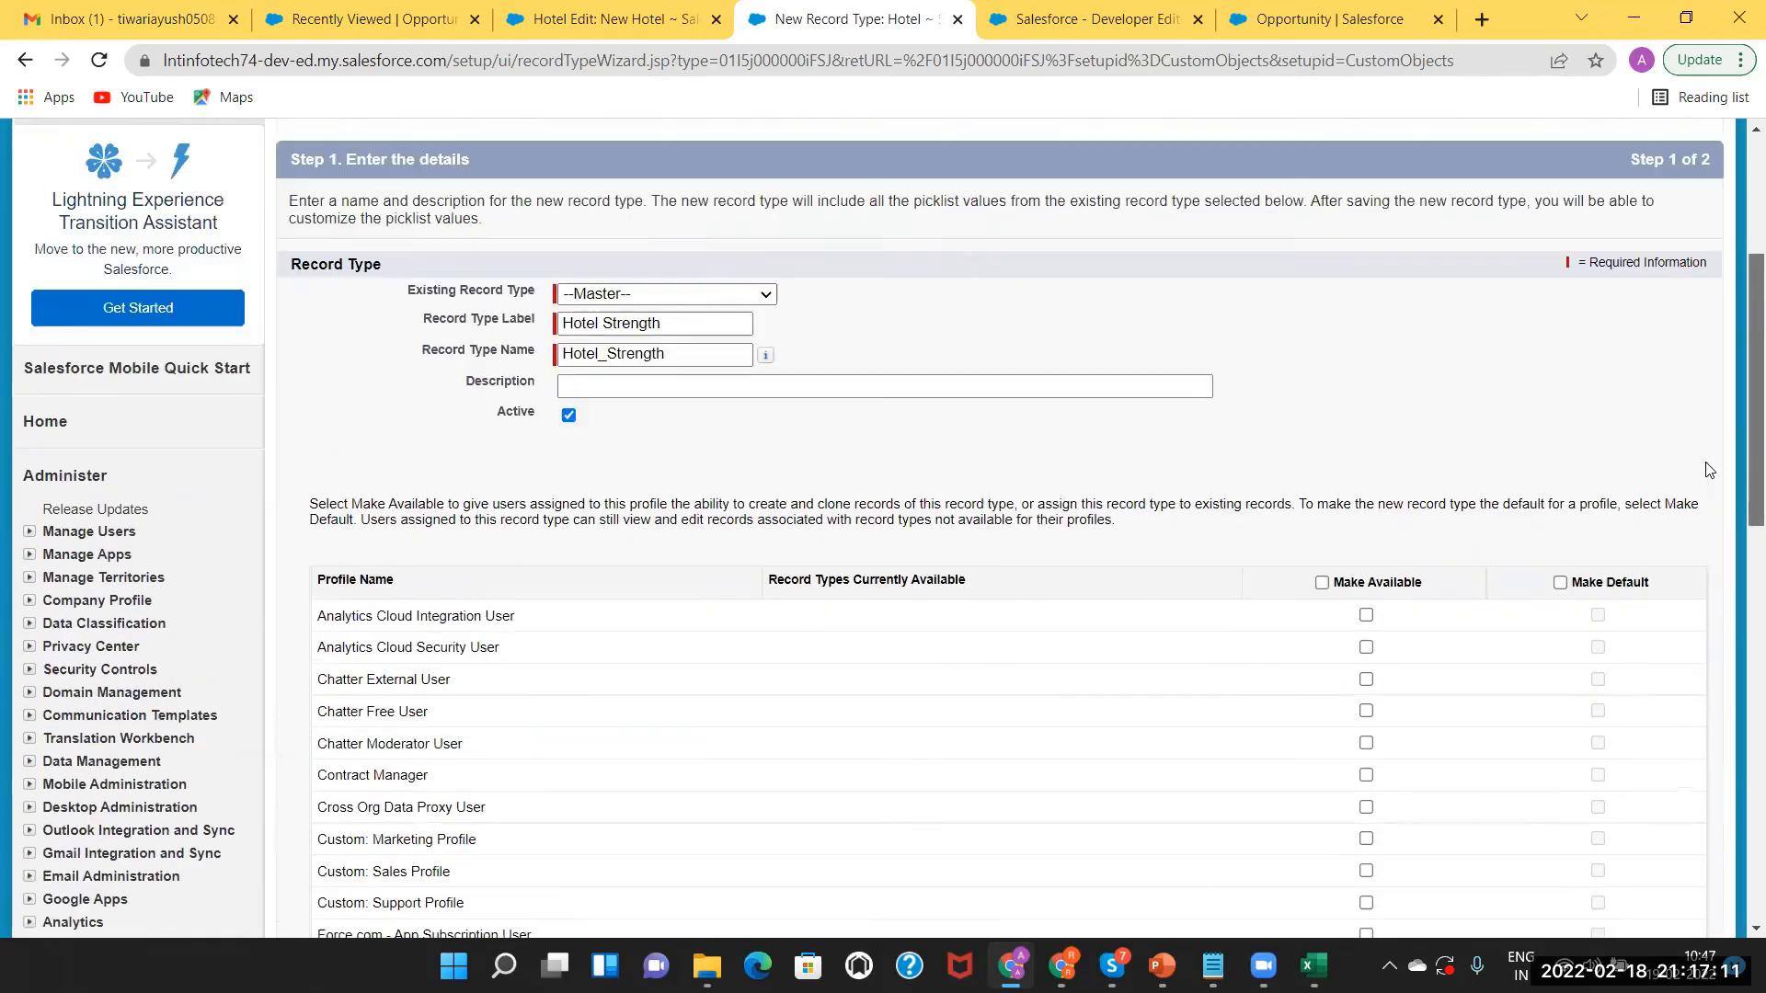
{"action": "scroll", "coordinate": [1709, 477], "scroll_direction": "down", "scroll_amount": 1}
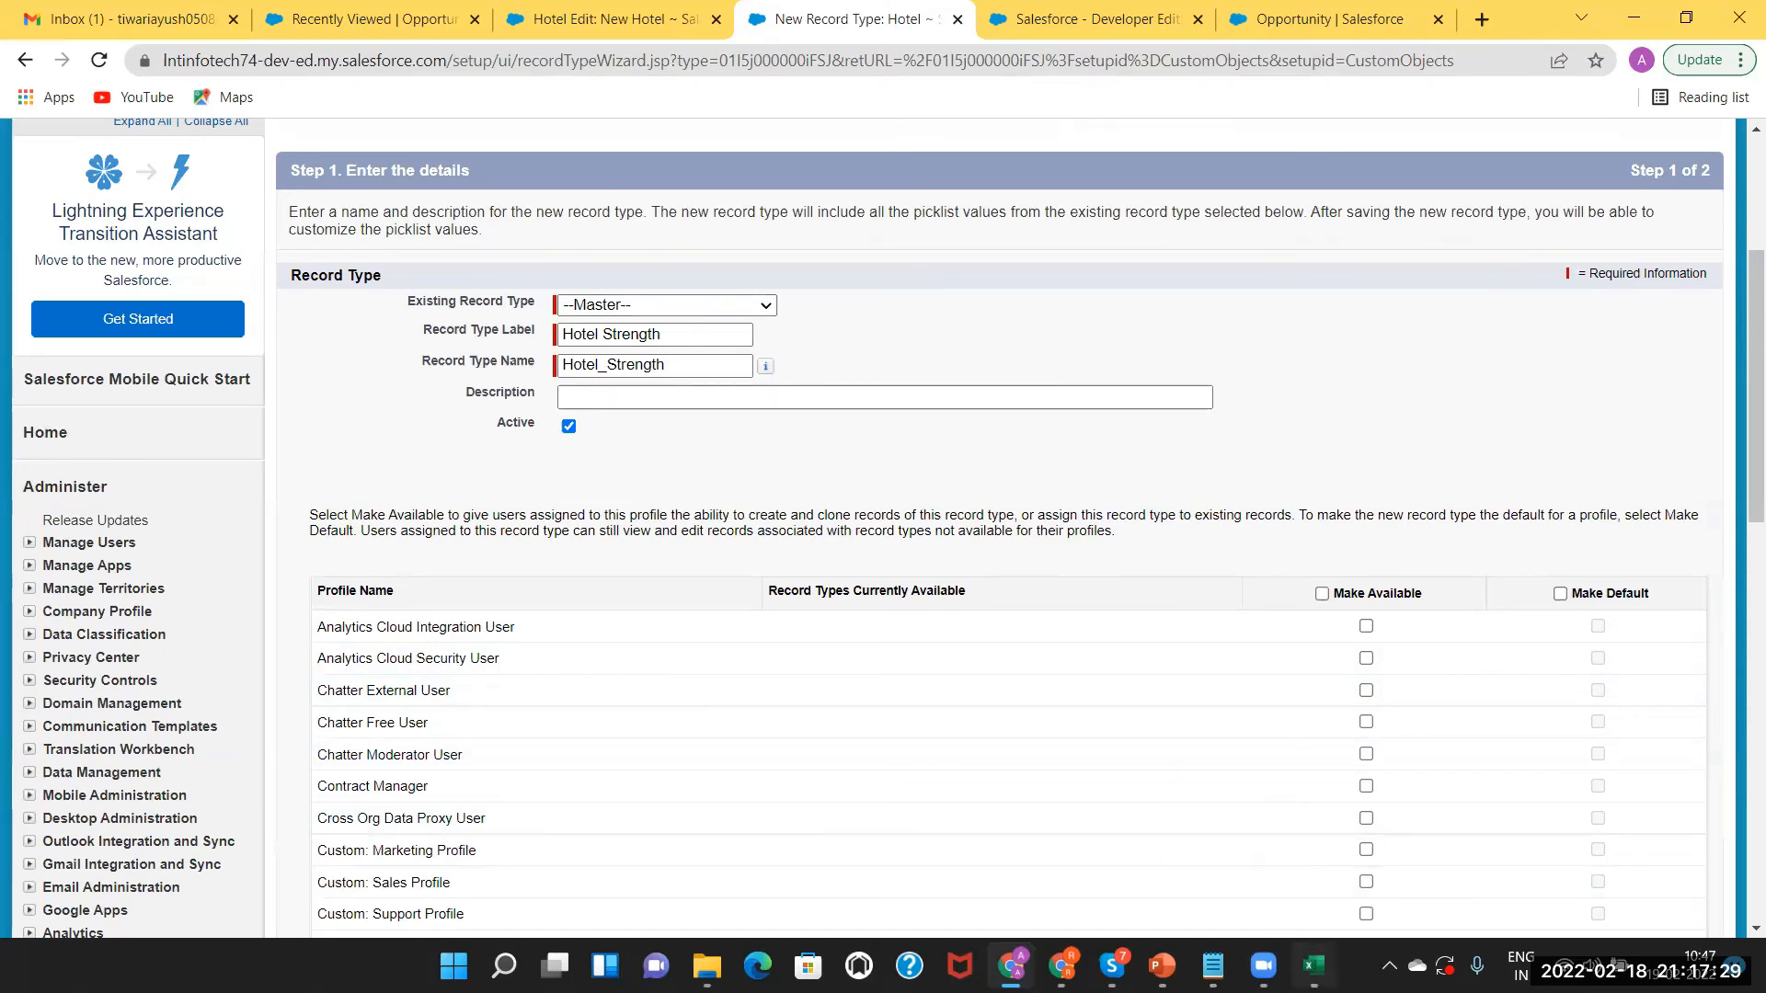
{"action": "key", "text": "alt+Tab"}
{"action": "left_click", "coordinate": [685, 397]}
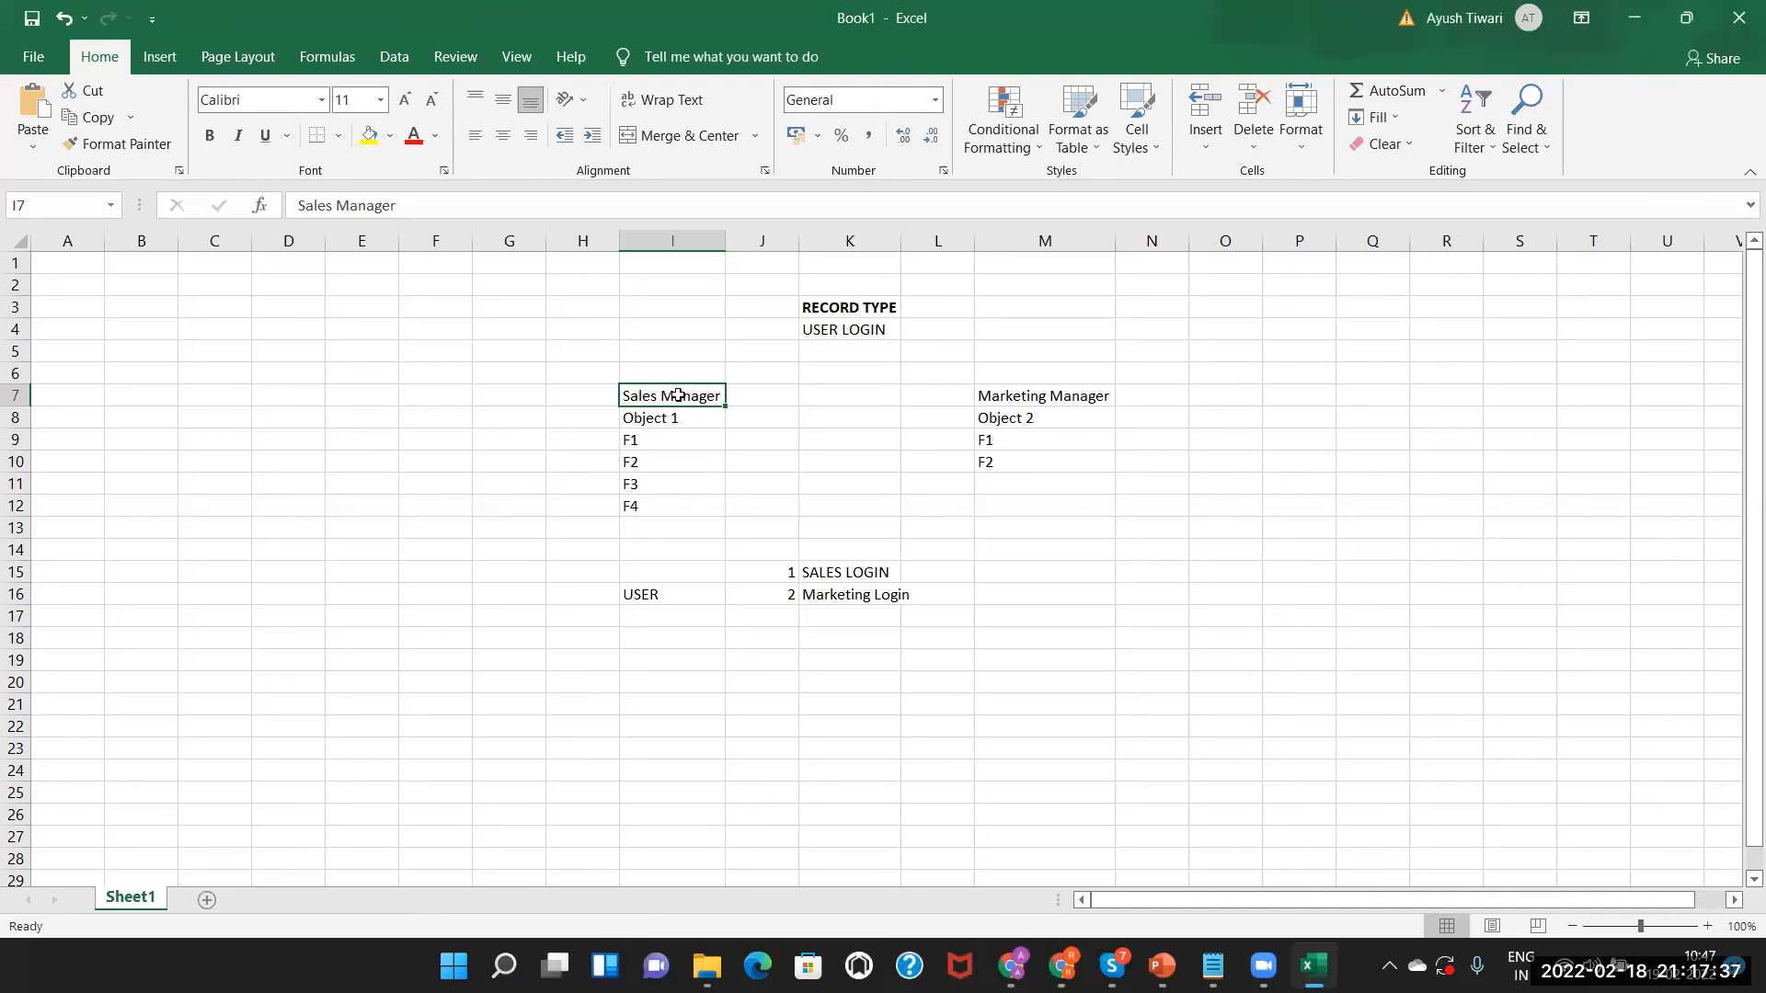
{"action": "left_click", "coordinate": [825, 572]}
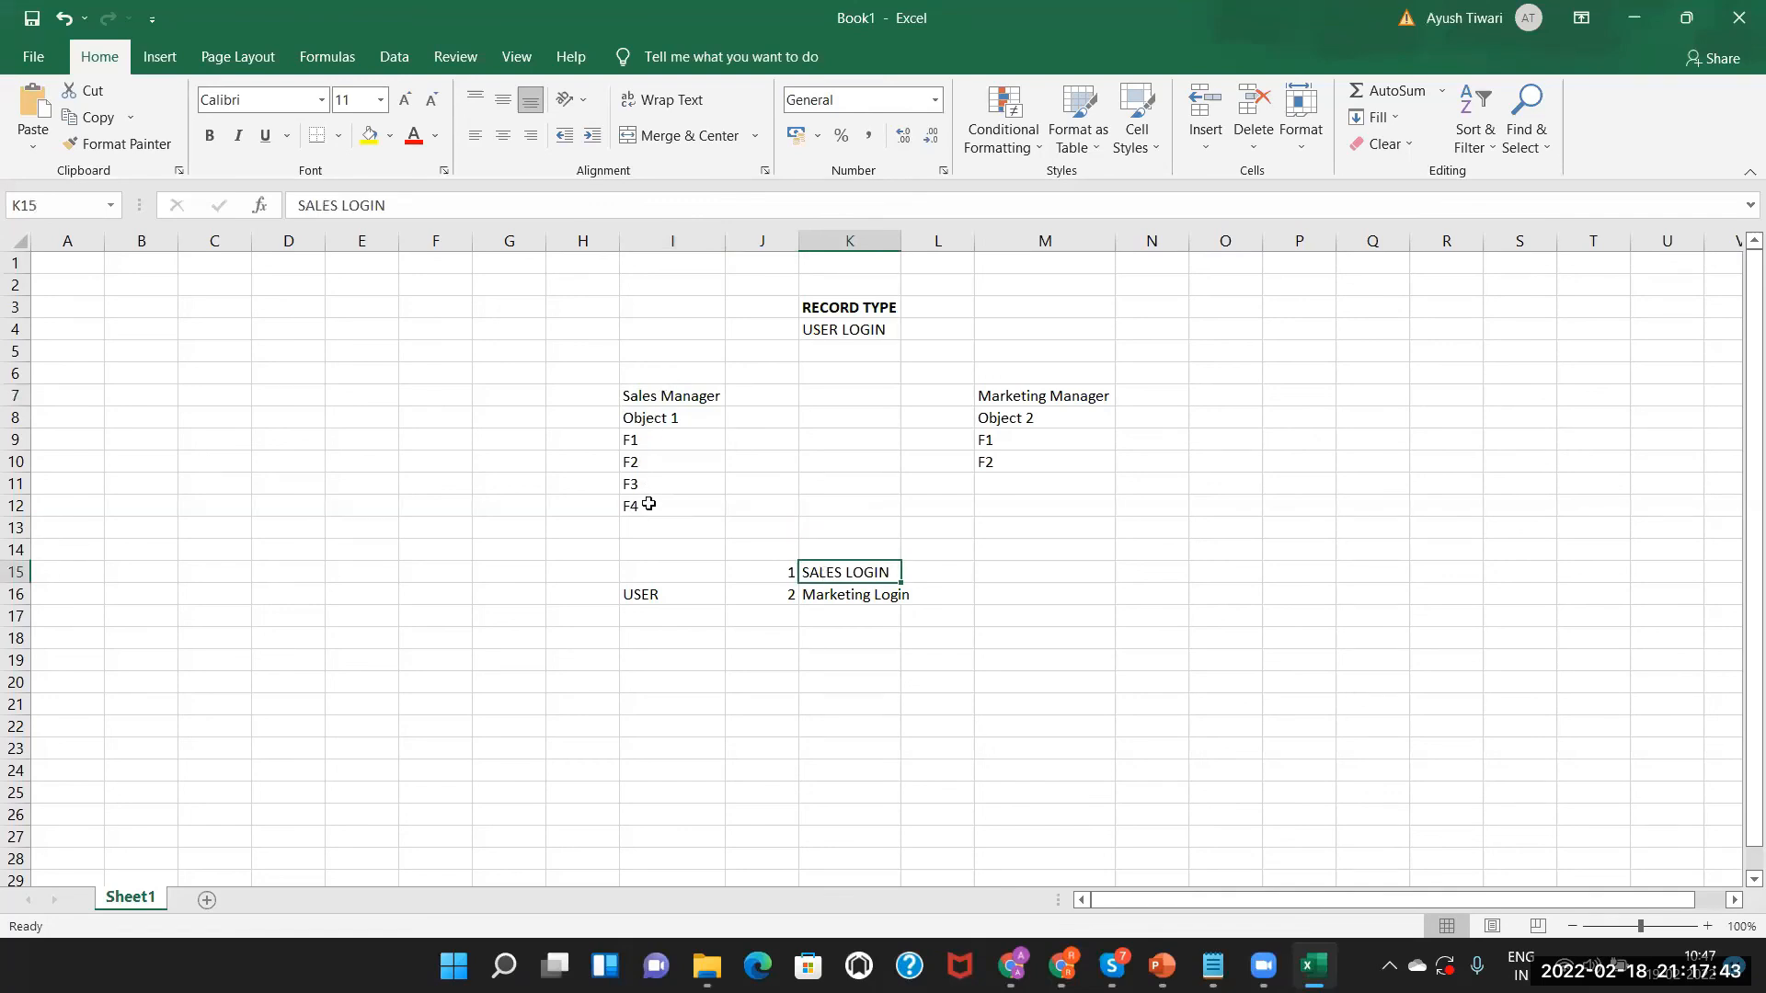
{"action": "left_click", "coordinate": [1045, 395]}
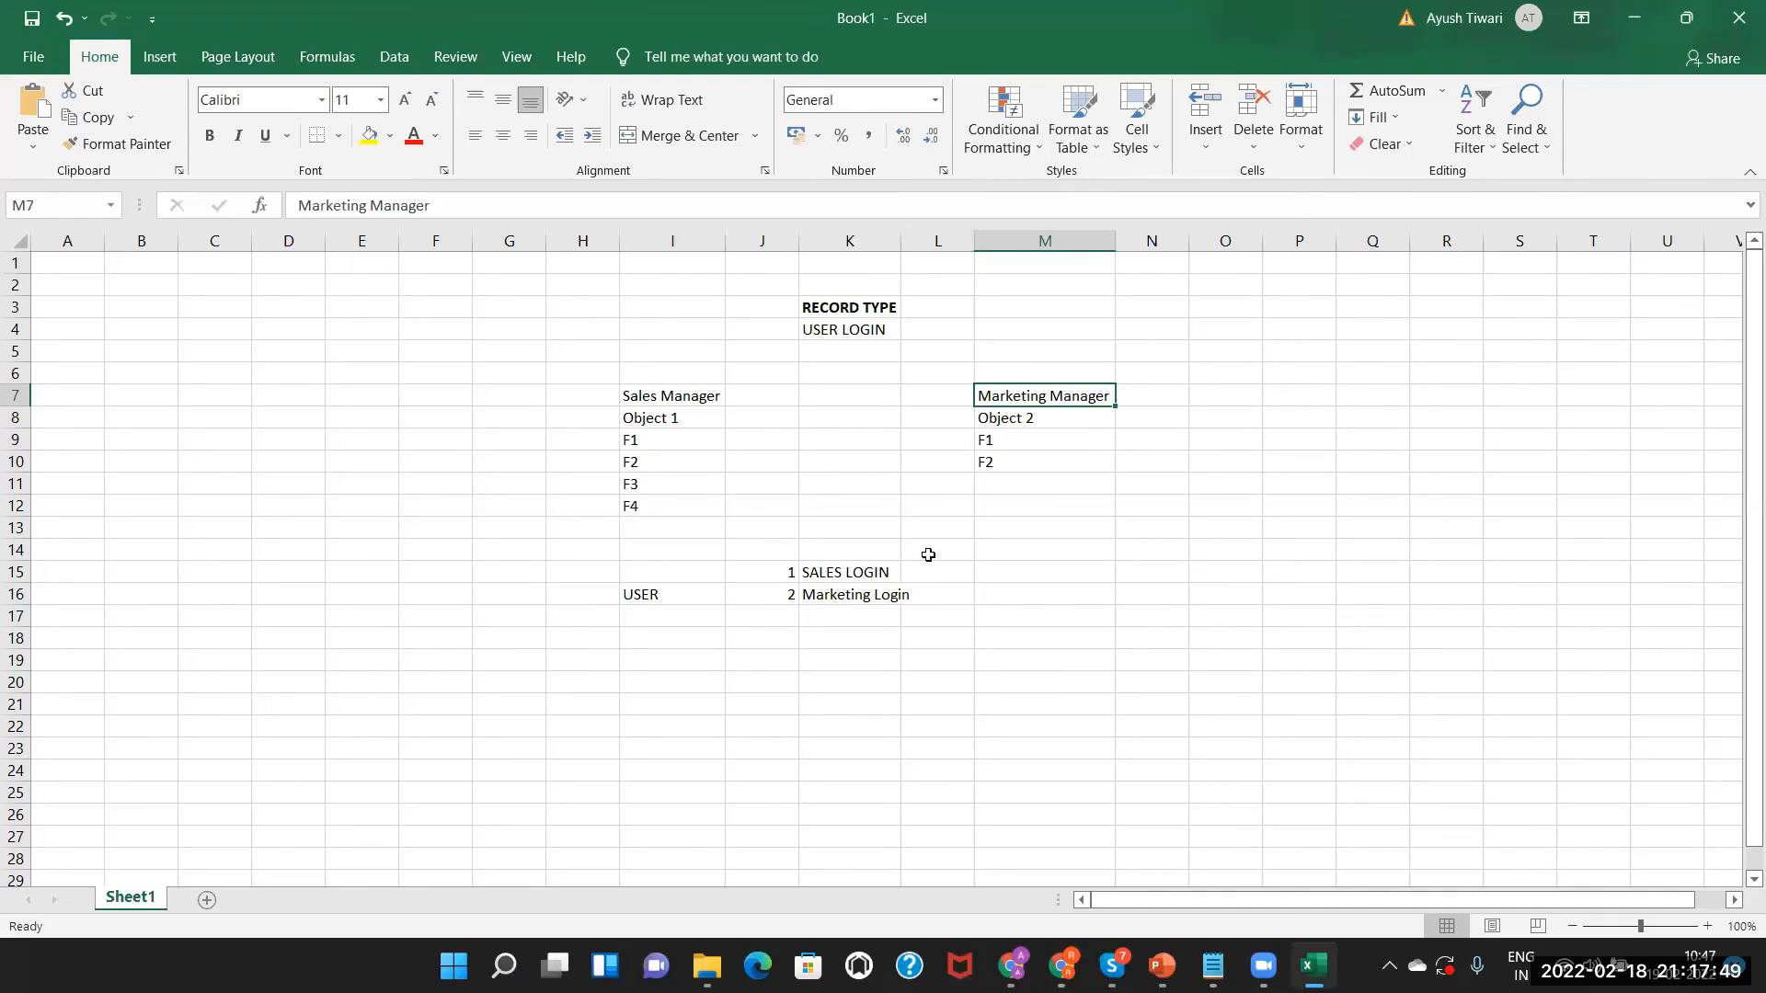
{"action": "left_click", "coordinate": [838, 602]}
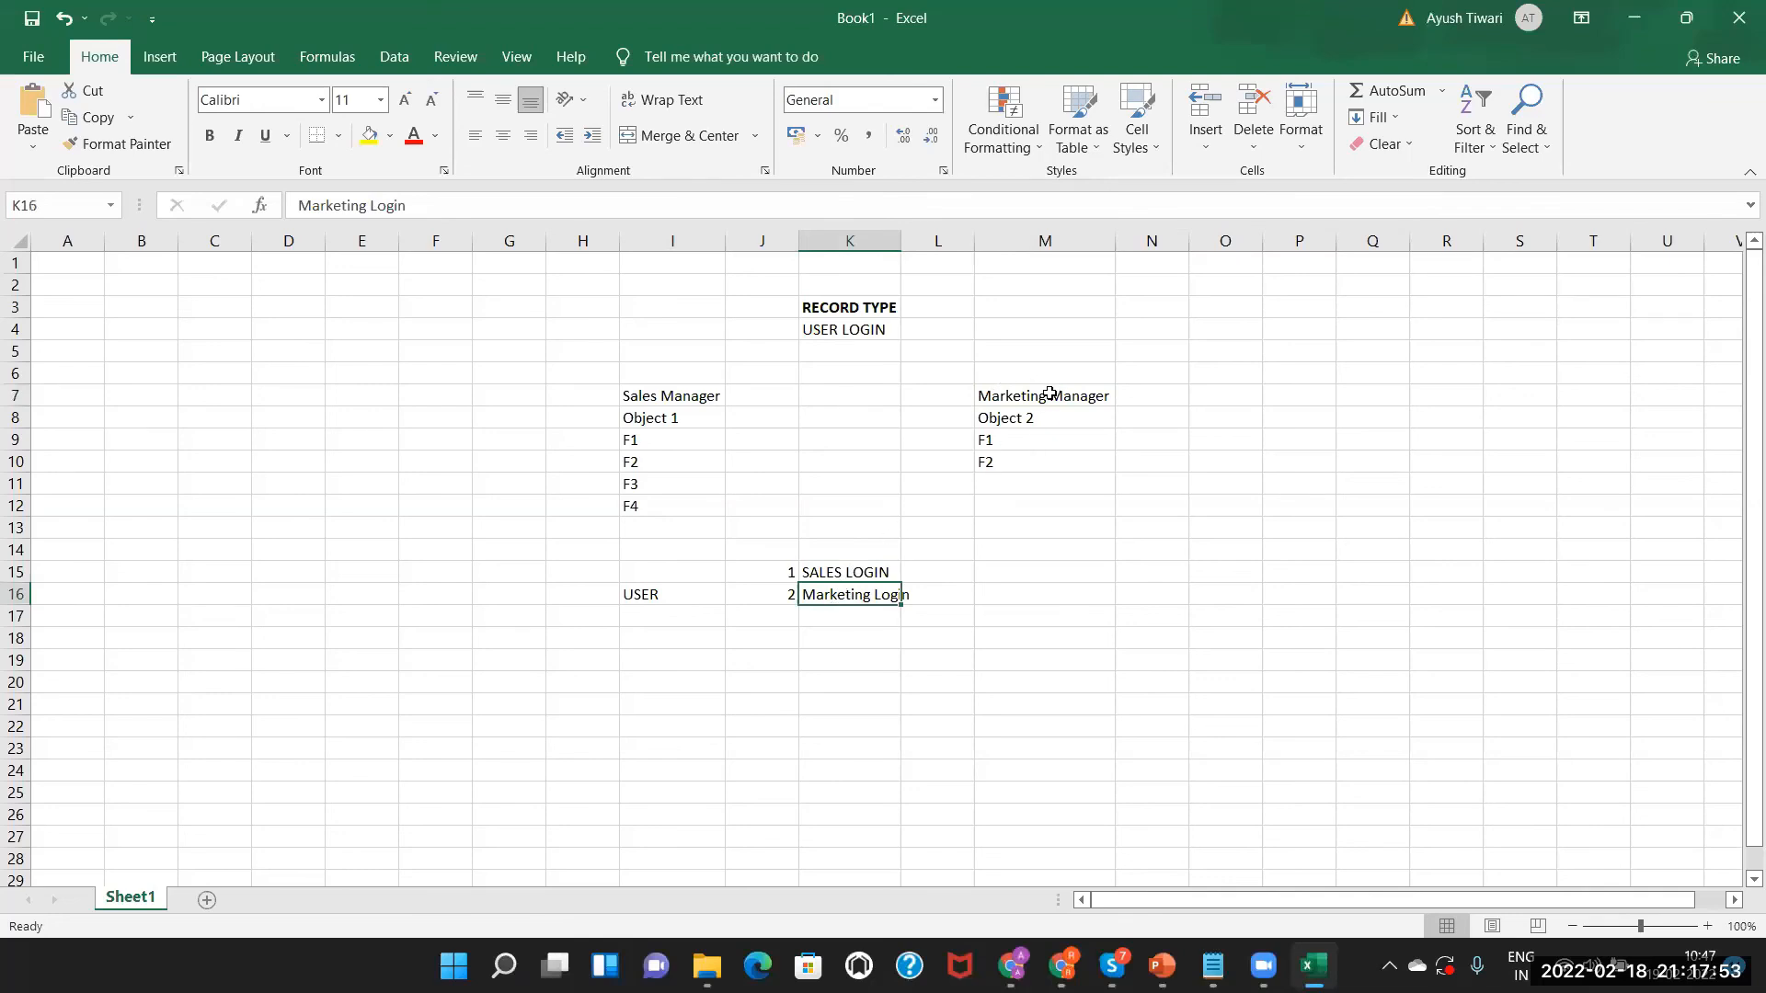
{"action": "left_click", "coordinate": [832, 572]}
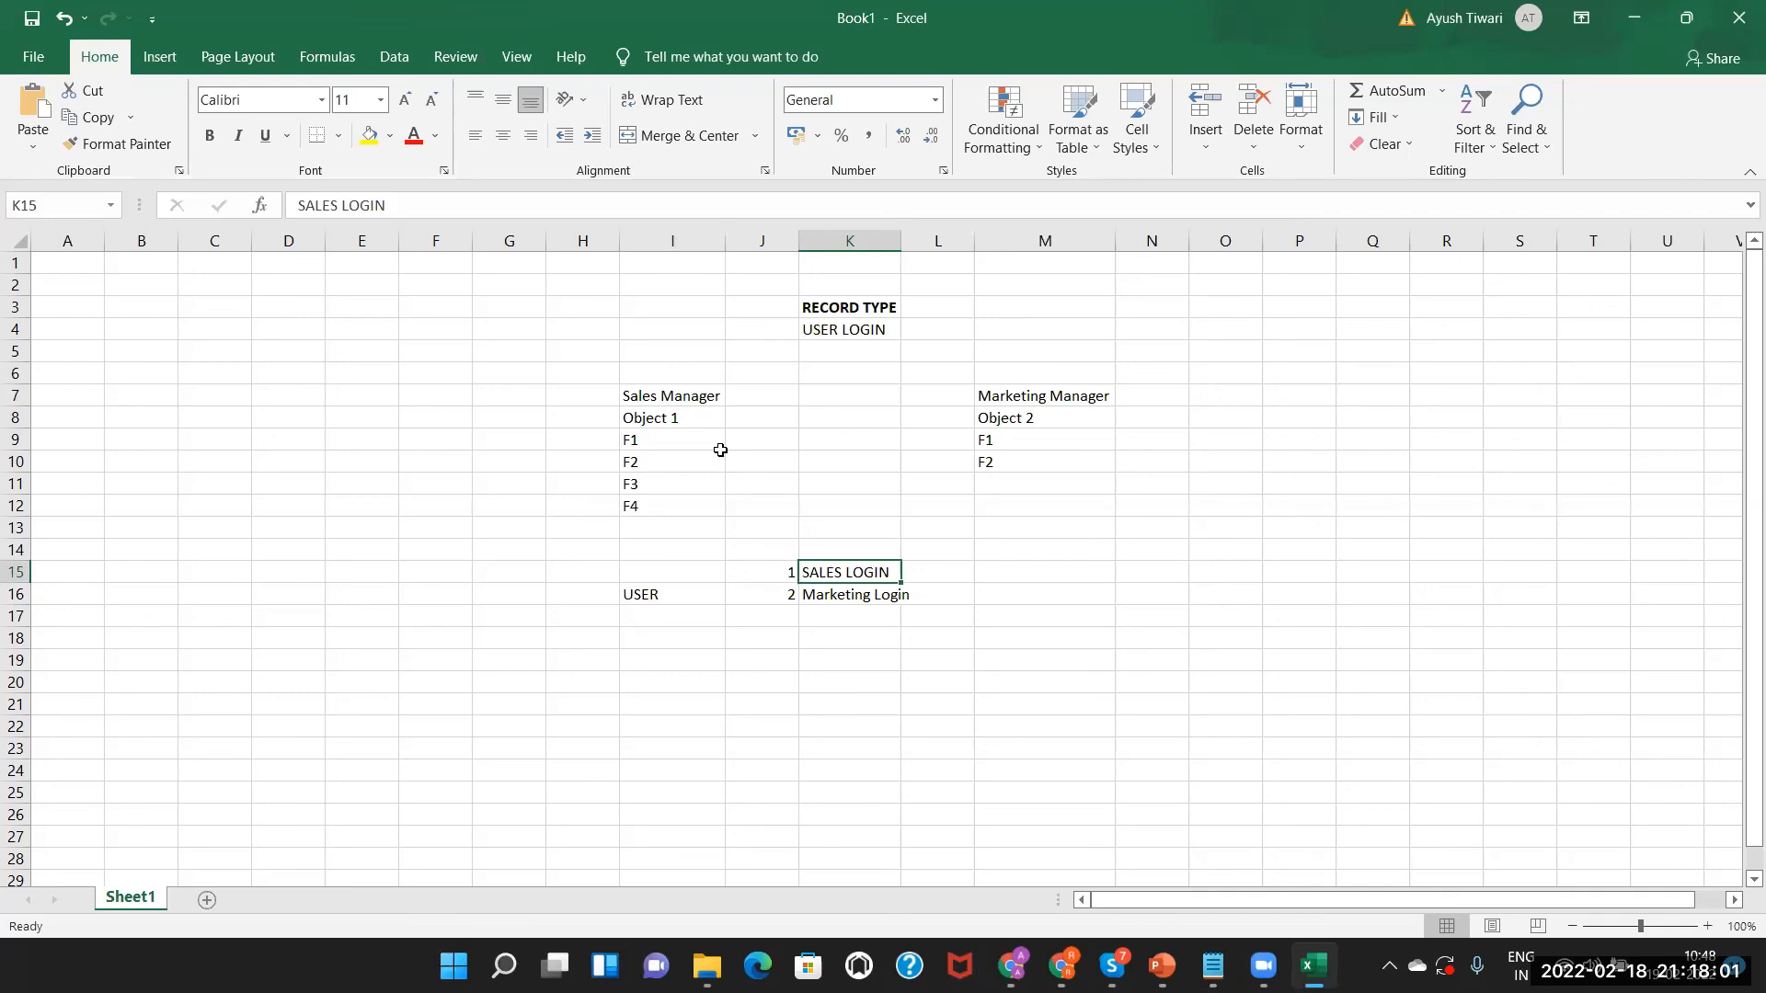
{"action": "key", "text": "alt+Tab"}
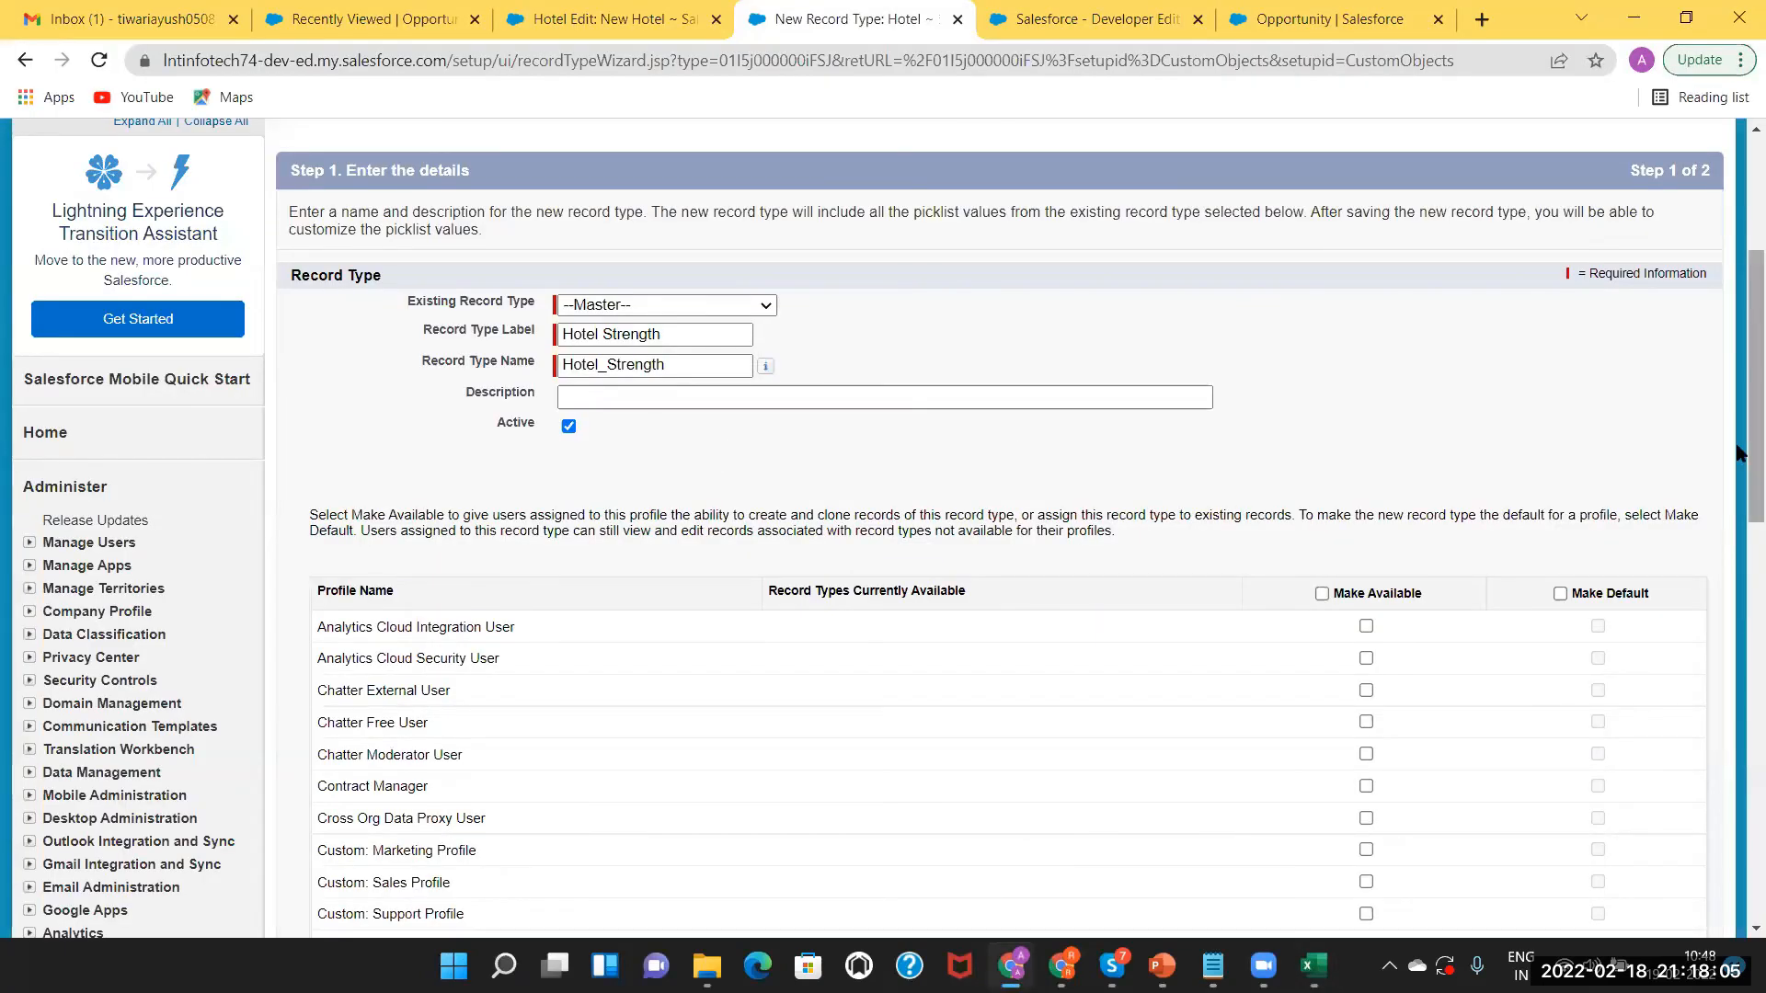
Move on to page layout assignment and apply Manager Layout to all profiles.
{"action": "scroll", "coordinate": [1637, 643], "scroll_direction": "down", "scroll_amount": 5}
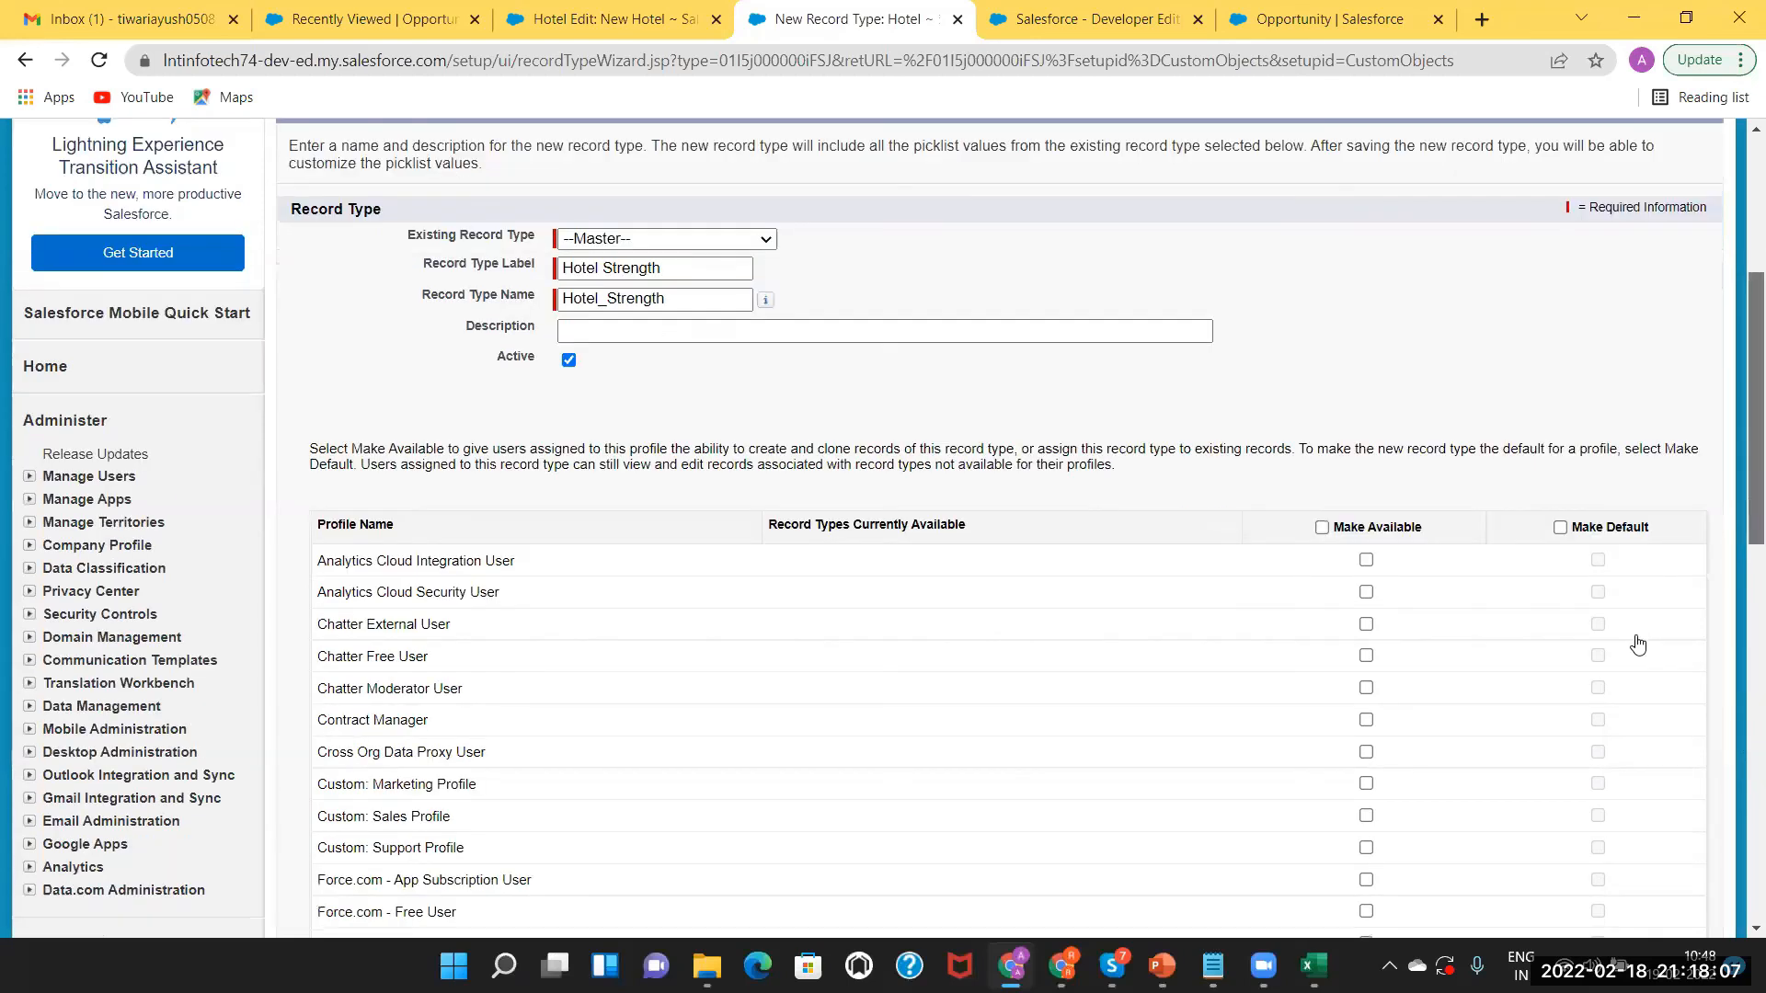
{"action": "scroll", "coordinate": [1641, 642], "scroll_direction": "down", "scroll_amount": 6}
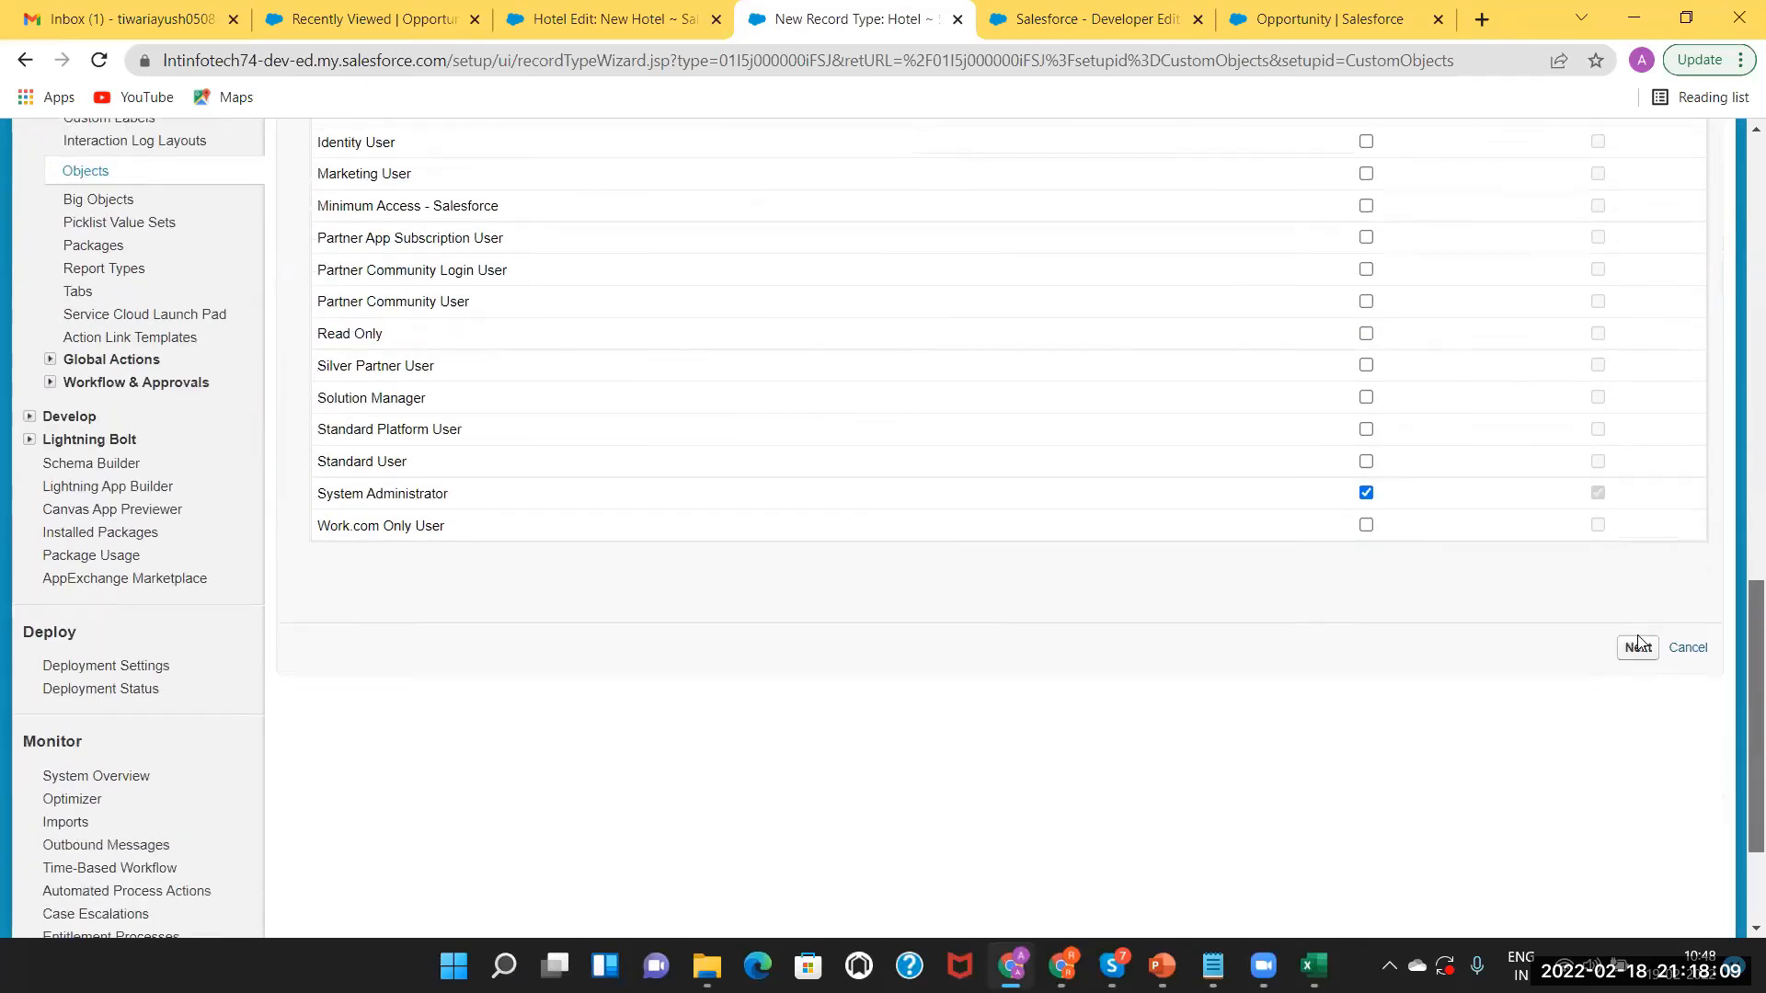
{"action": "left_click", "coordinate": [1638, 638]}
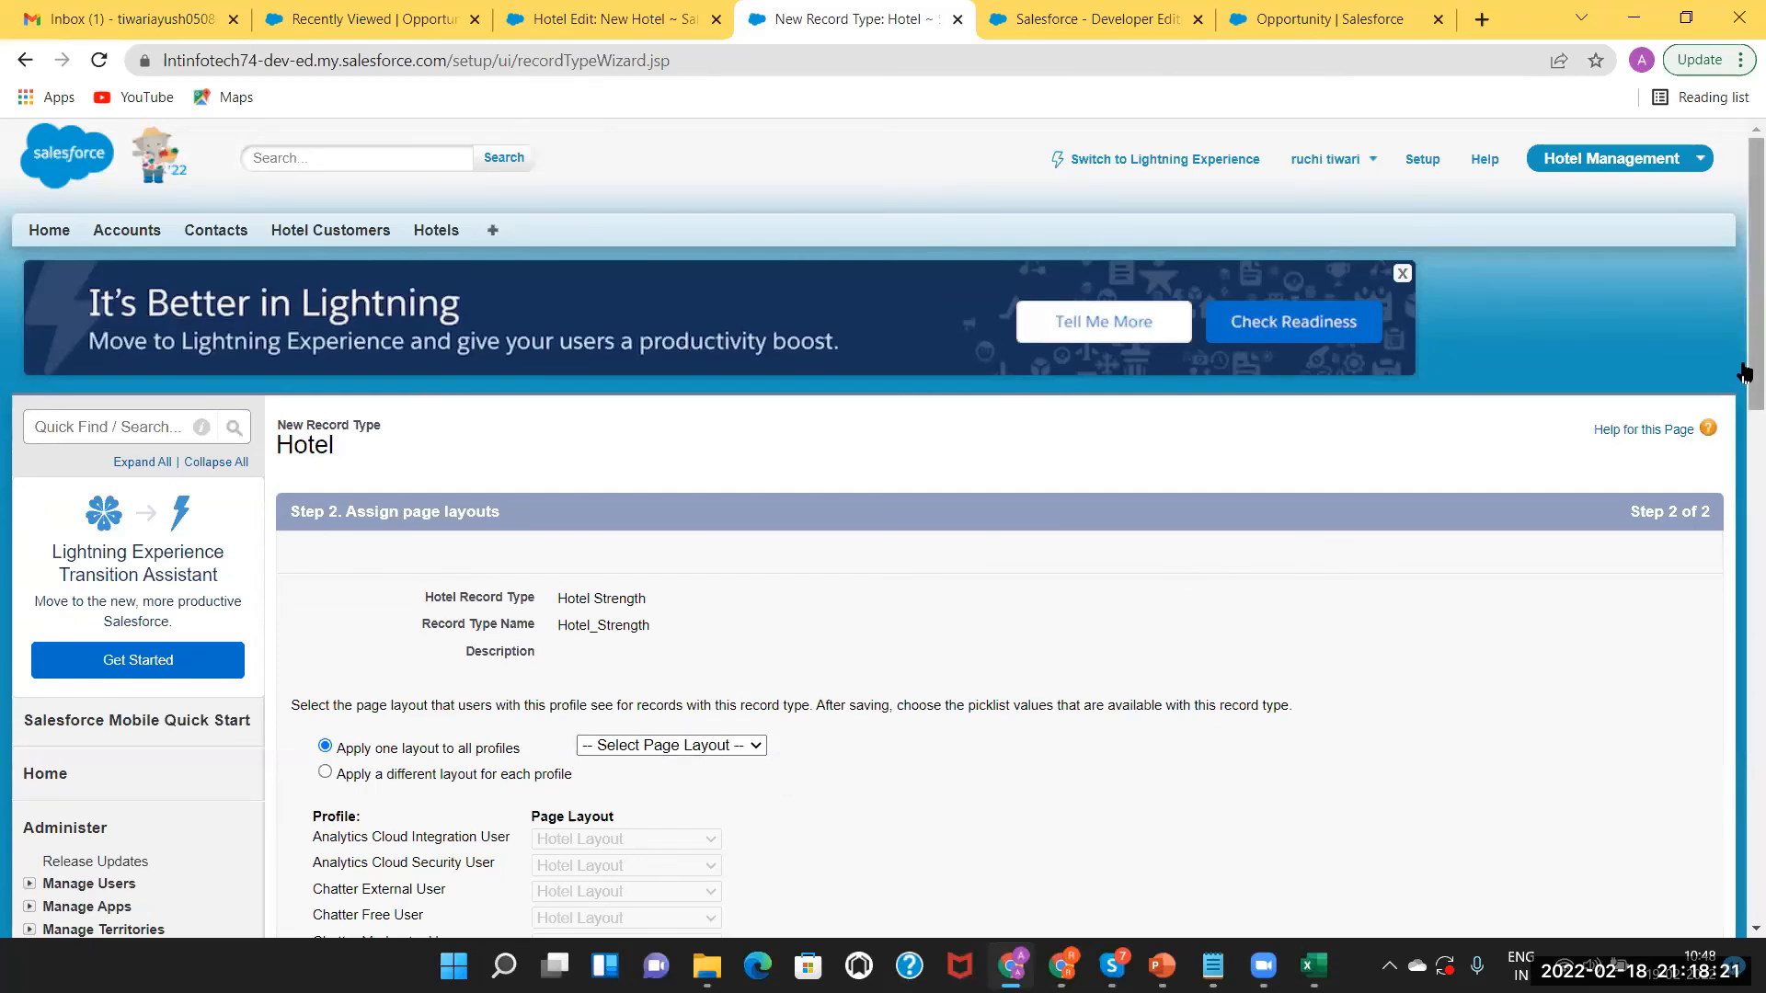
{"action": "scroll", "coordinate": [1745, 371], "scroll_direction": "down", "scroll_amount": 5}
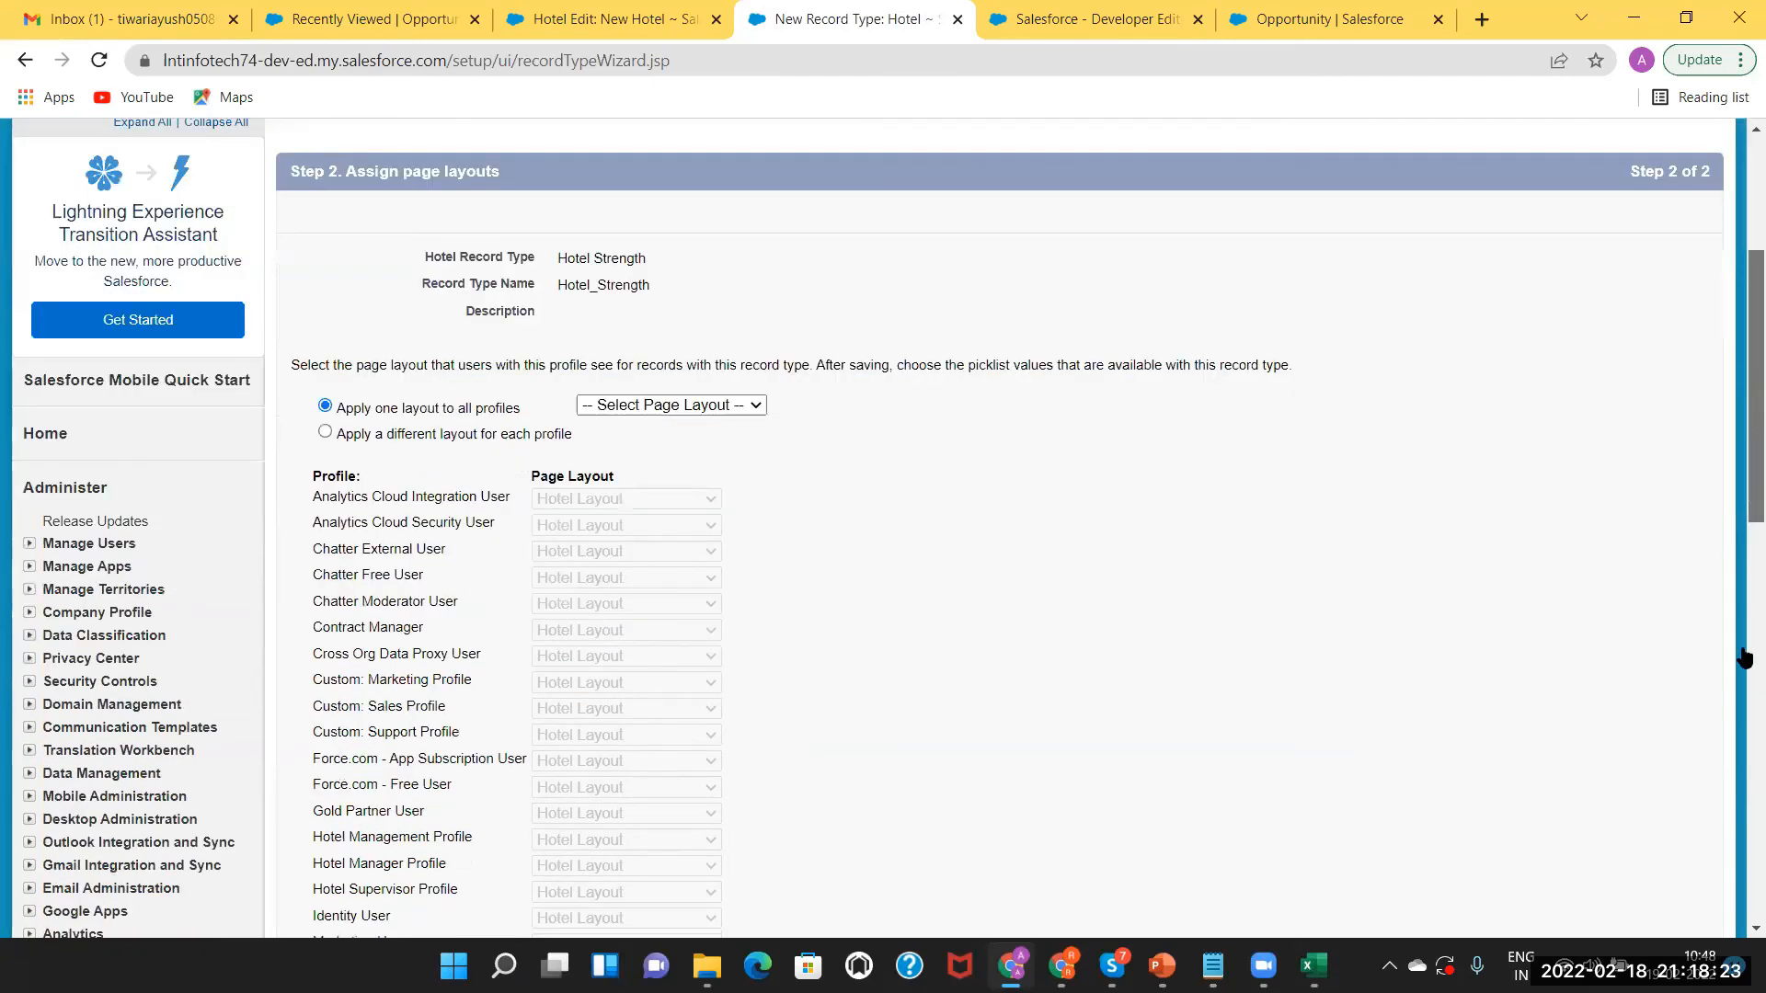
{"action": "scroll", "coordinate": [1721, 538], "scroll_direction": "down", "scroll_amount": 2}
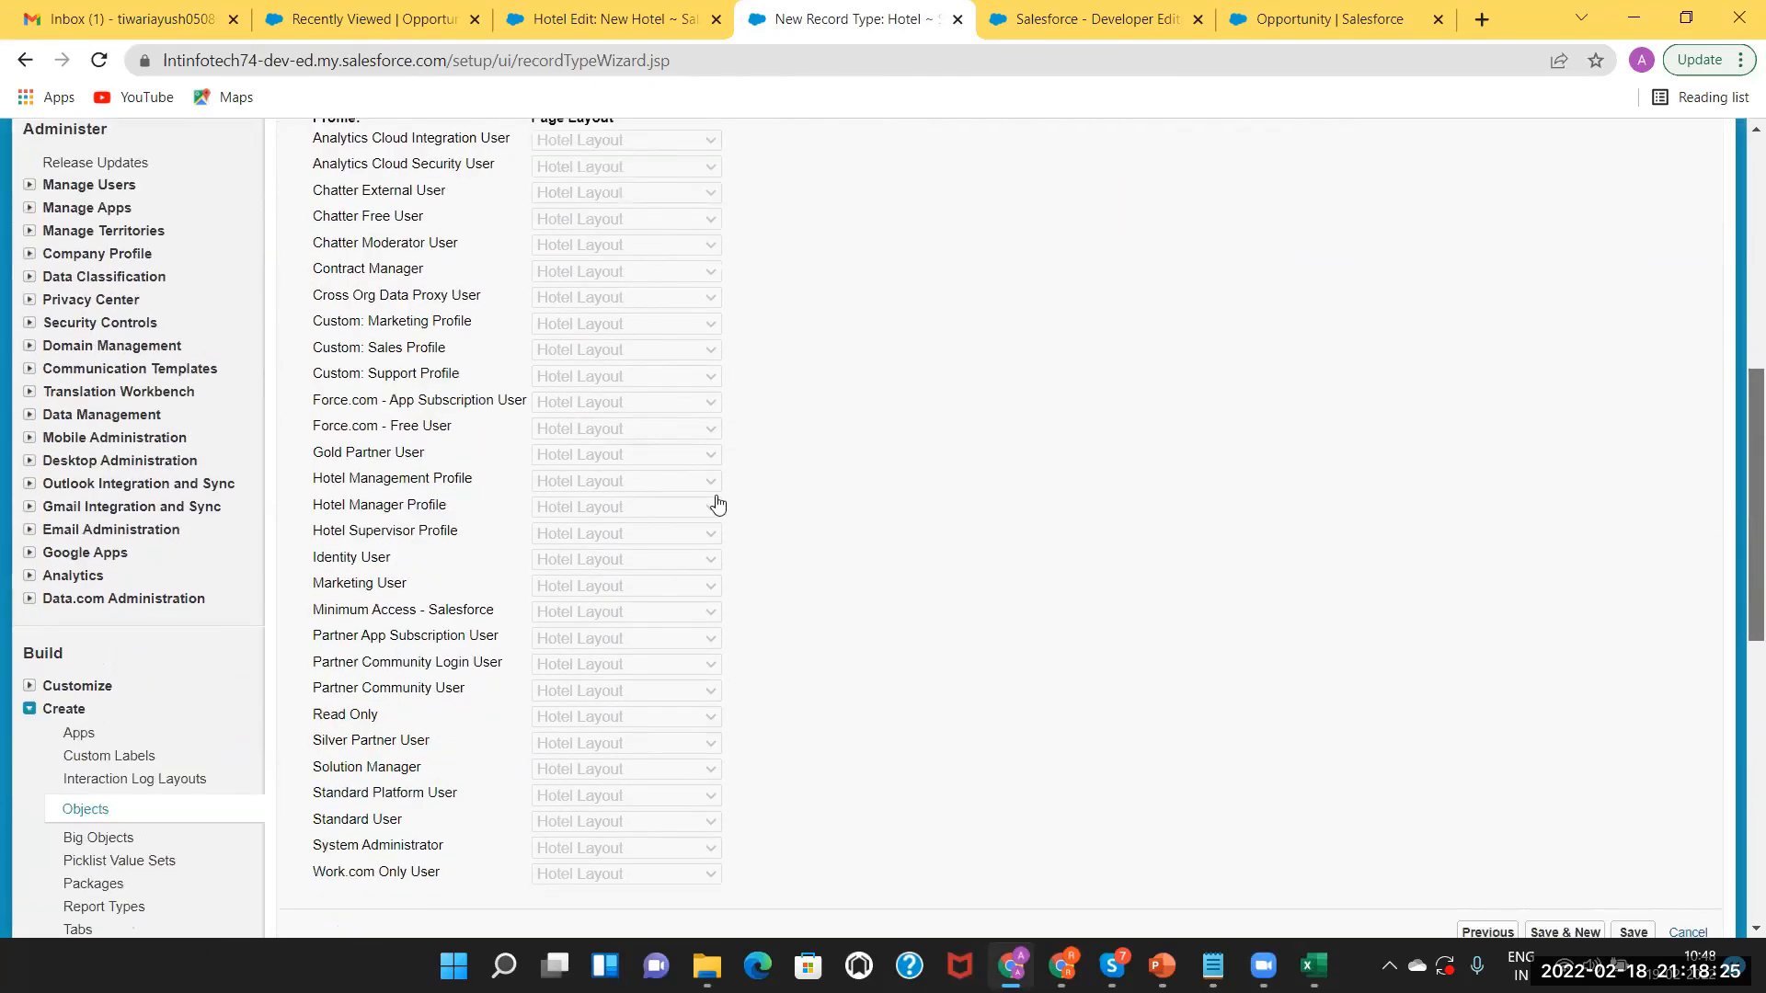
{"action": "scroll", "coordinate": [690, 395], "scroll_direction": "down", "scroll_amount": 2}
{"action": "scroll", "coordinate": [681, 396], "scroll_direction": "up", "scroll_amount": 2}
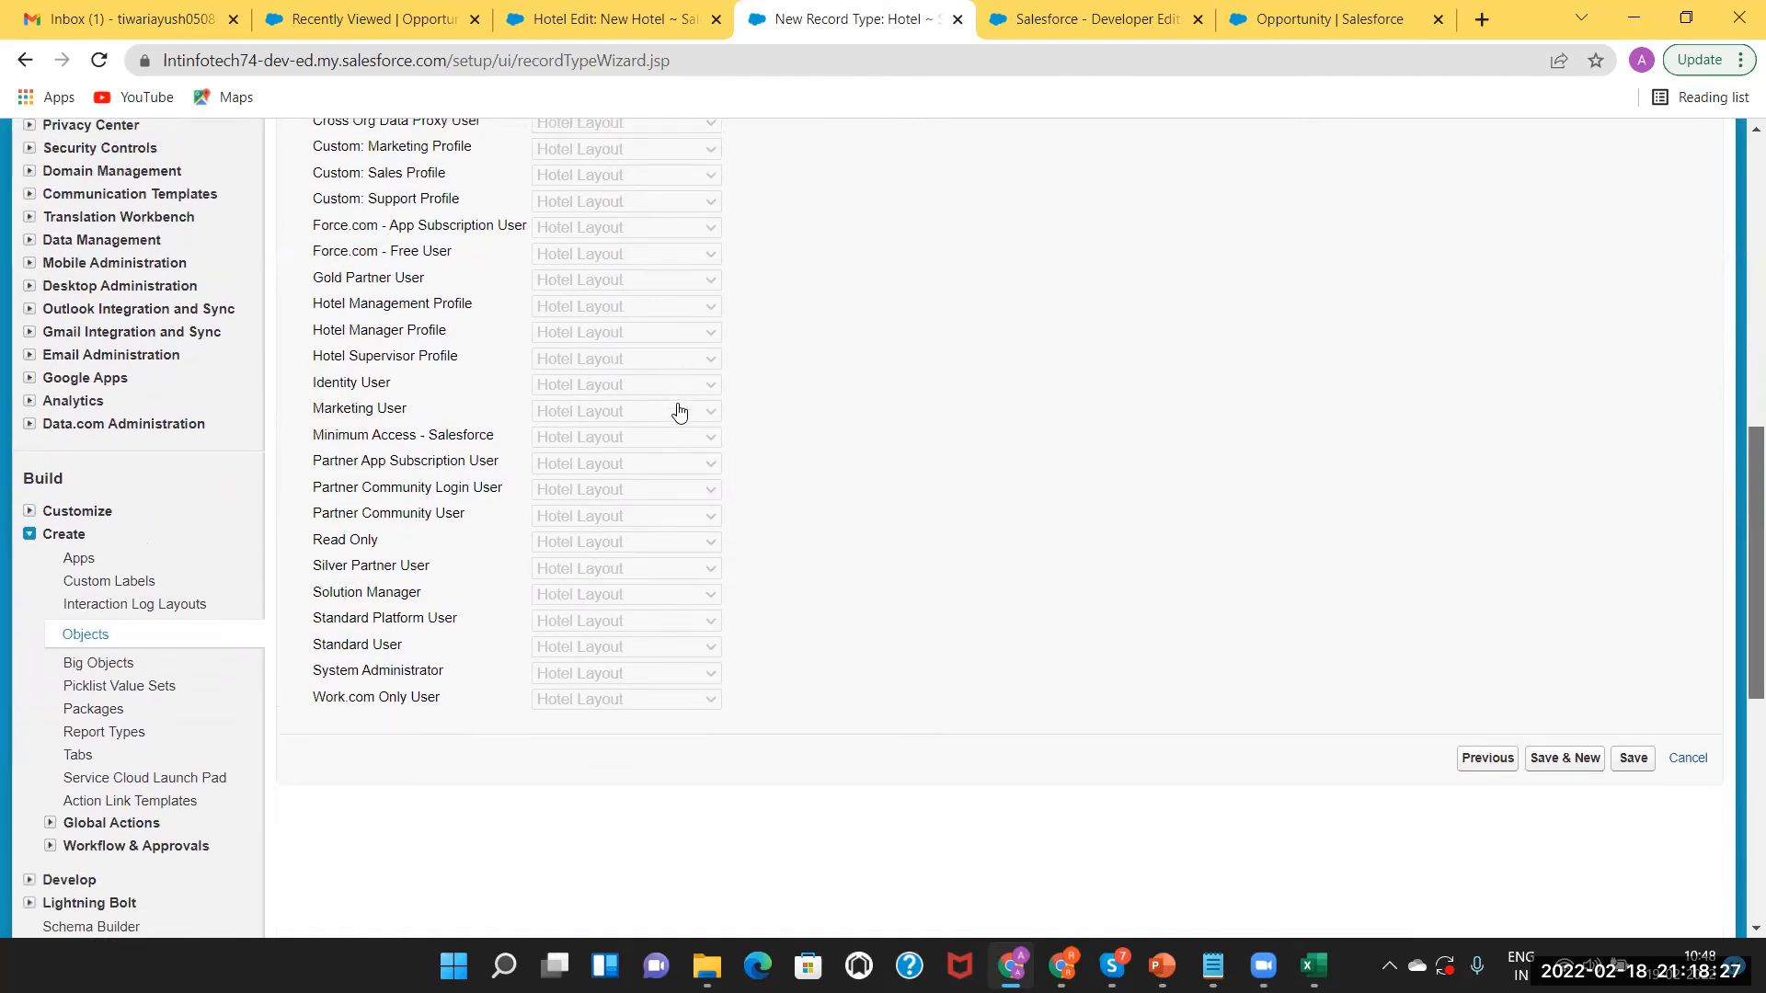
{"action": "scroll", "coordinate": [683, 448], "scroll_direction": "up", "scroll_amount": 1}
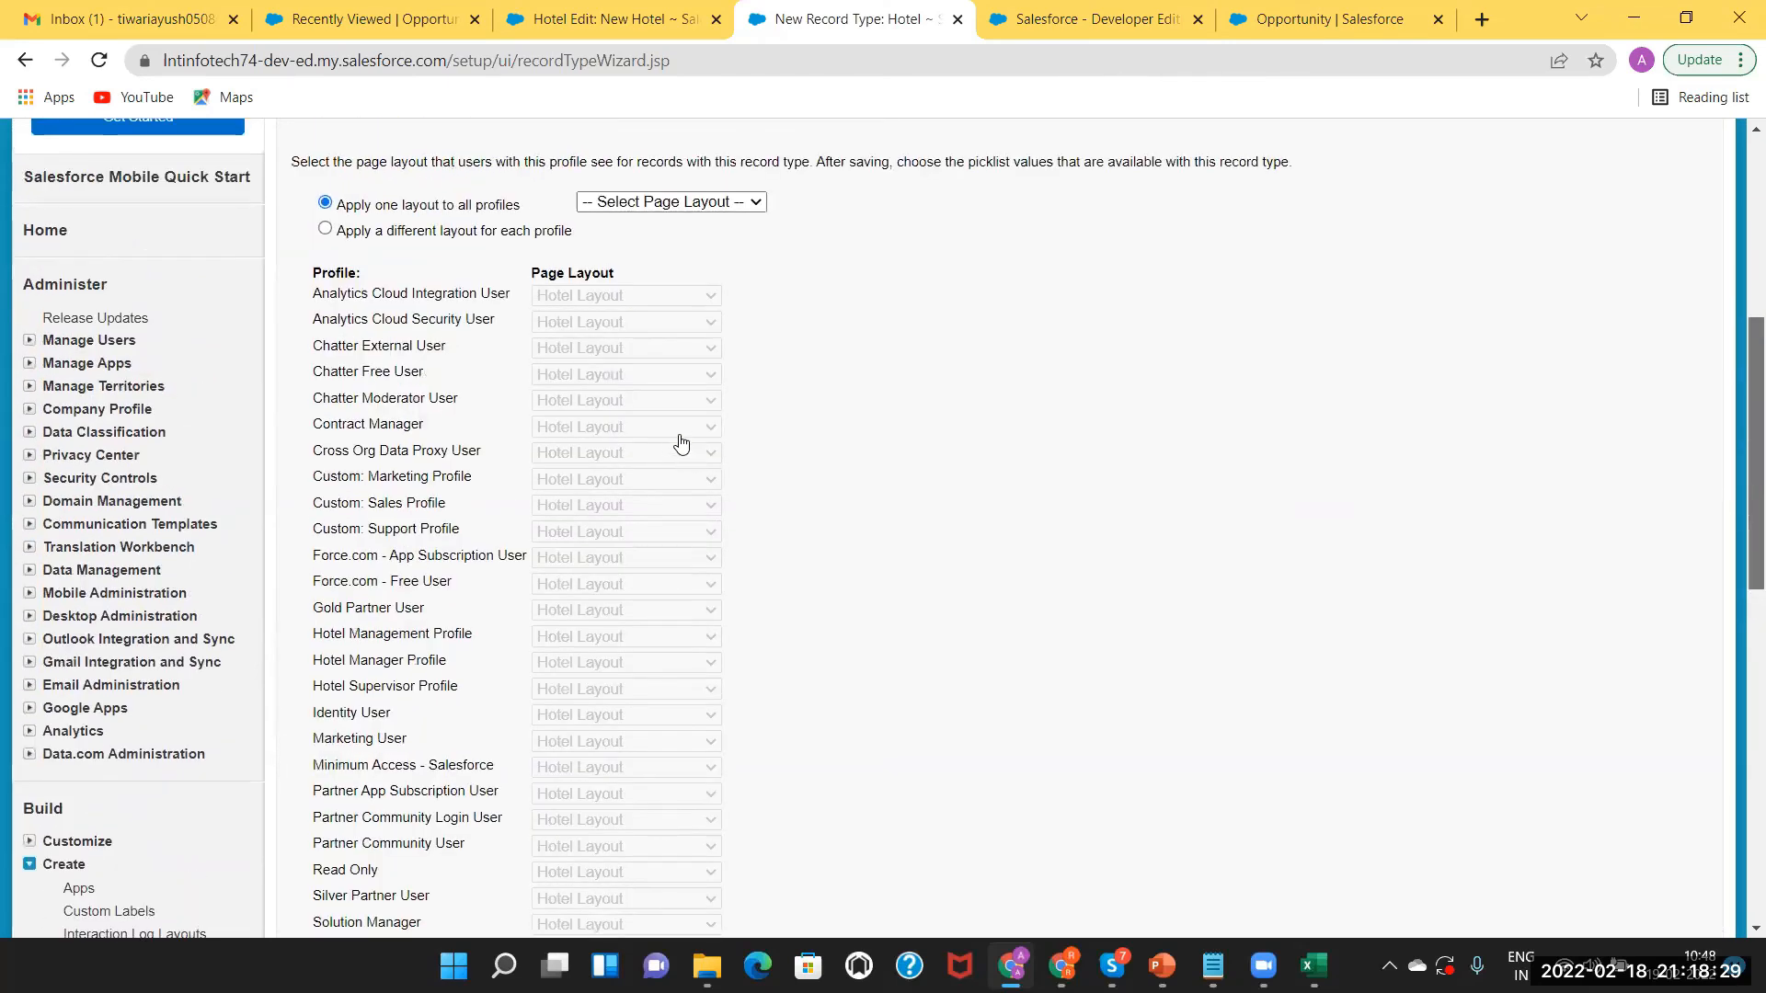
{"action": "scroll", "coordinate": [678, 444], "scroll_direction": "up", "scroll_amount": 2}
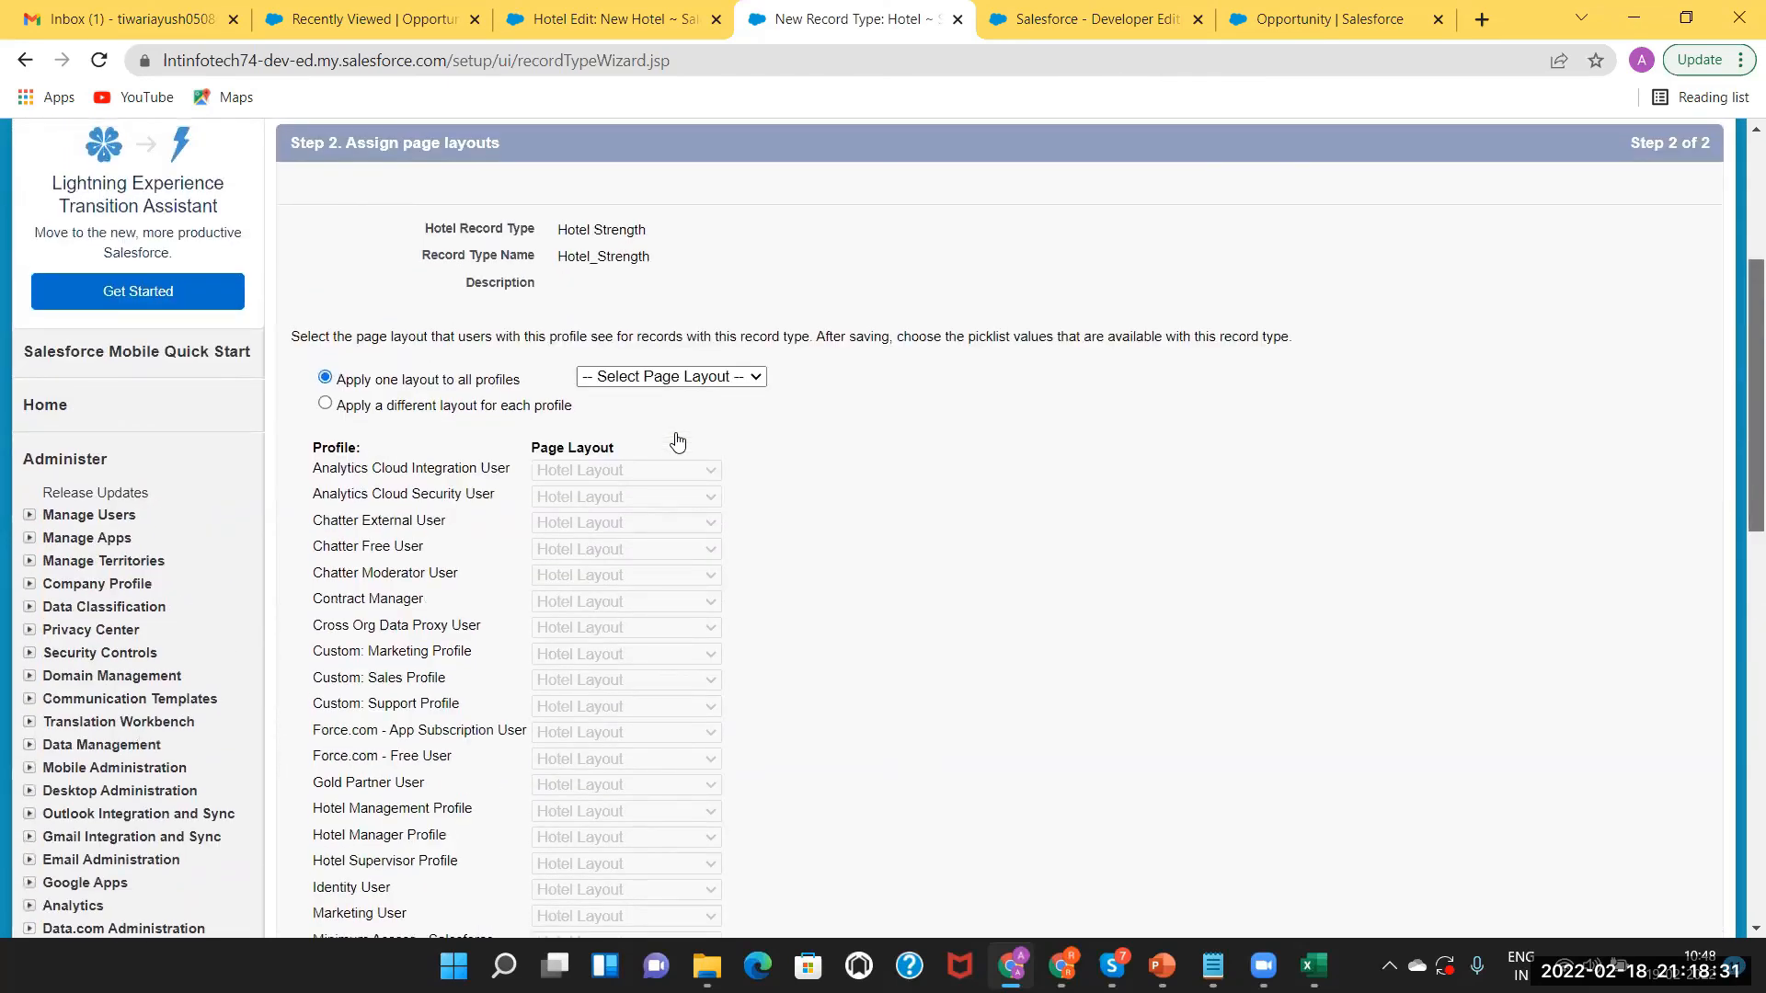
{"action": "left_click", "coordinate": [674, 377]}
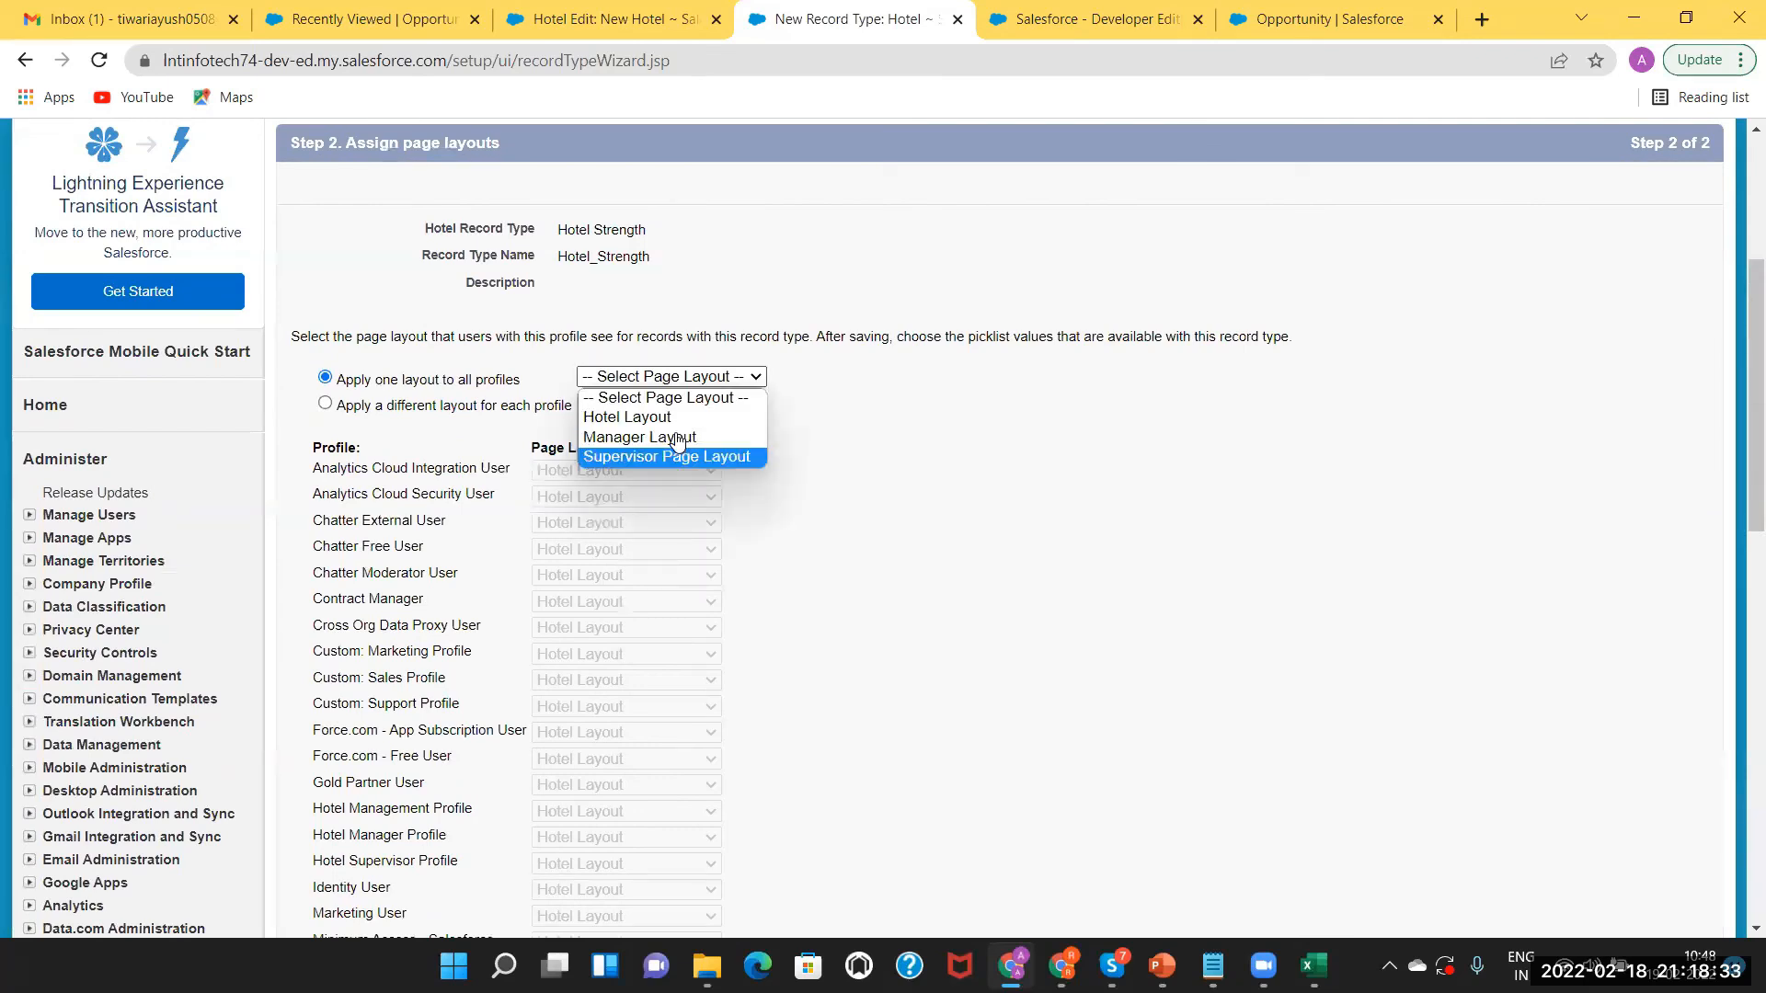
{"action": "left_click", "coordinate": [677, 438]}
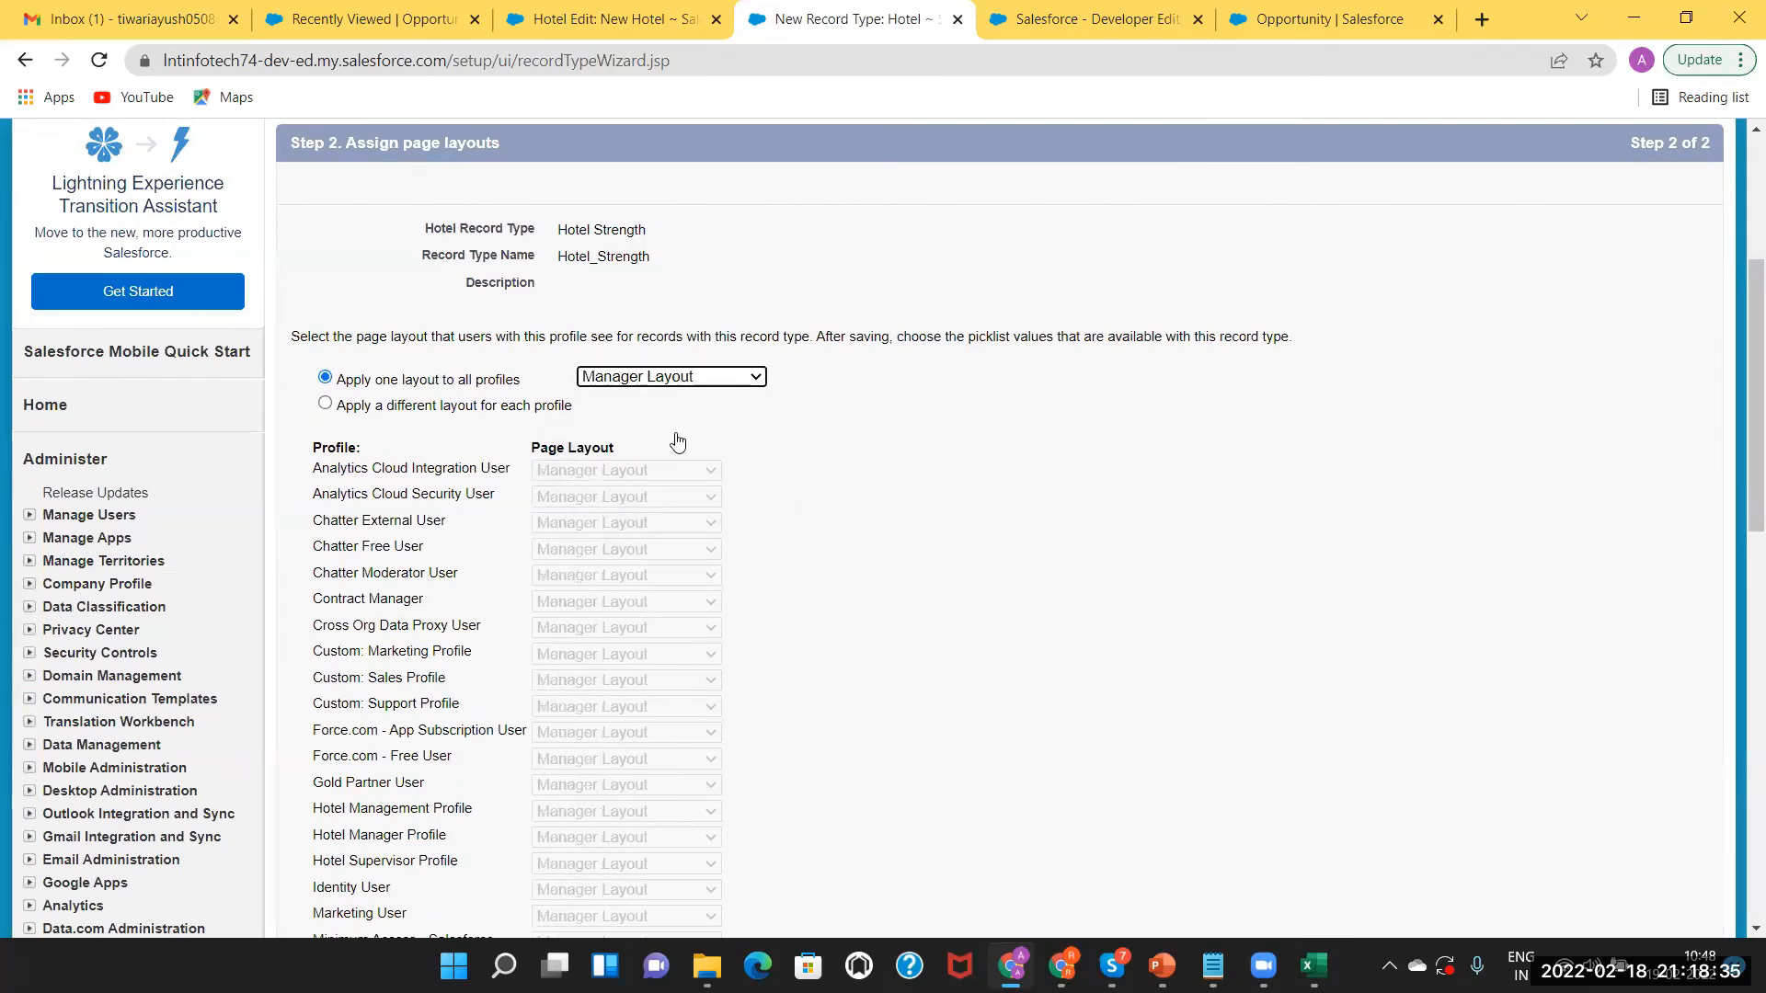
Try per-profile assignment, then apply Hotel Layout to all profiles instead.
{"action": "left_click", "coordinate": [666, 379]}
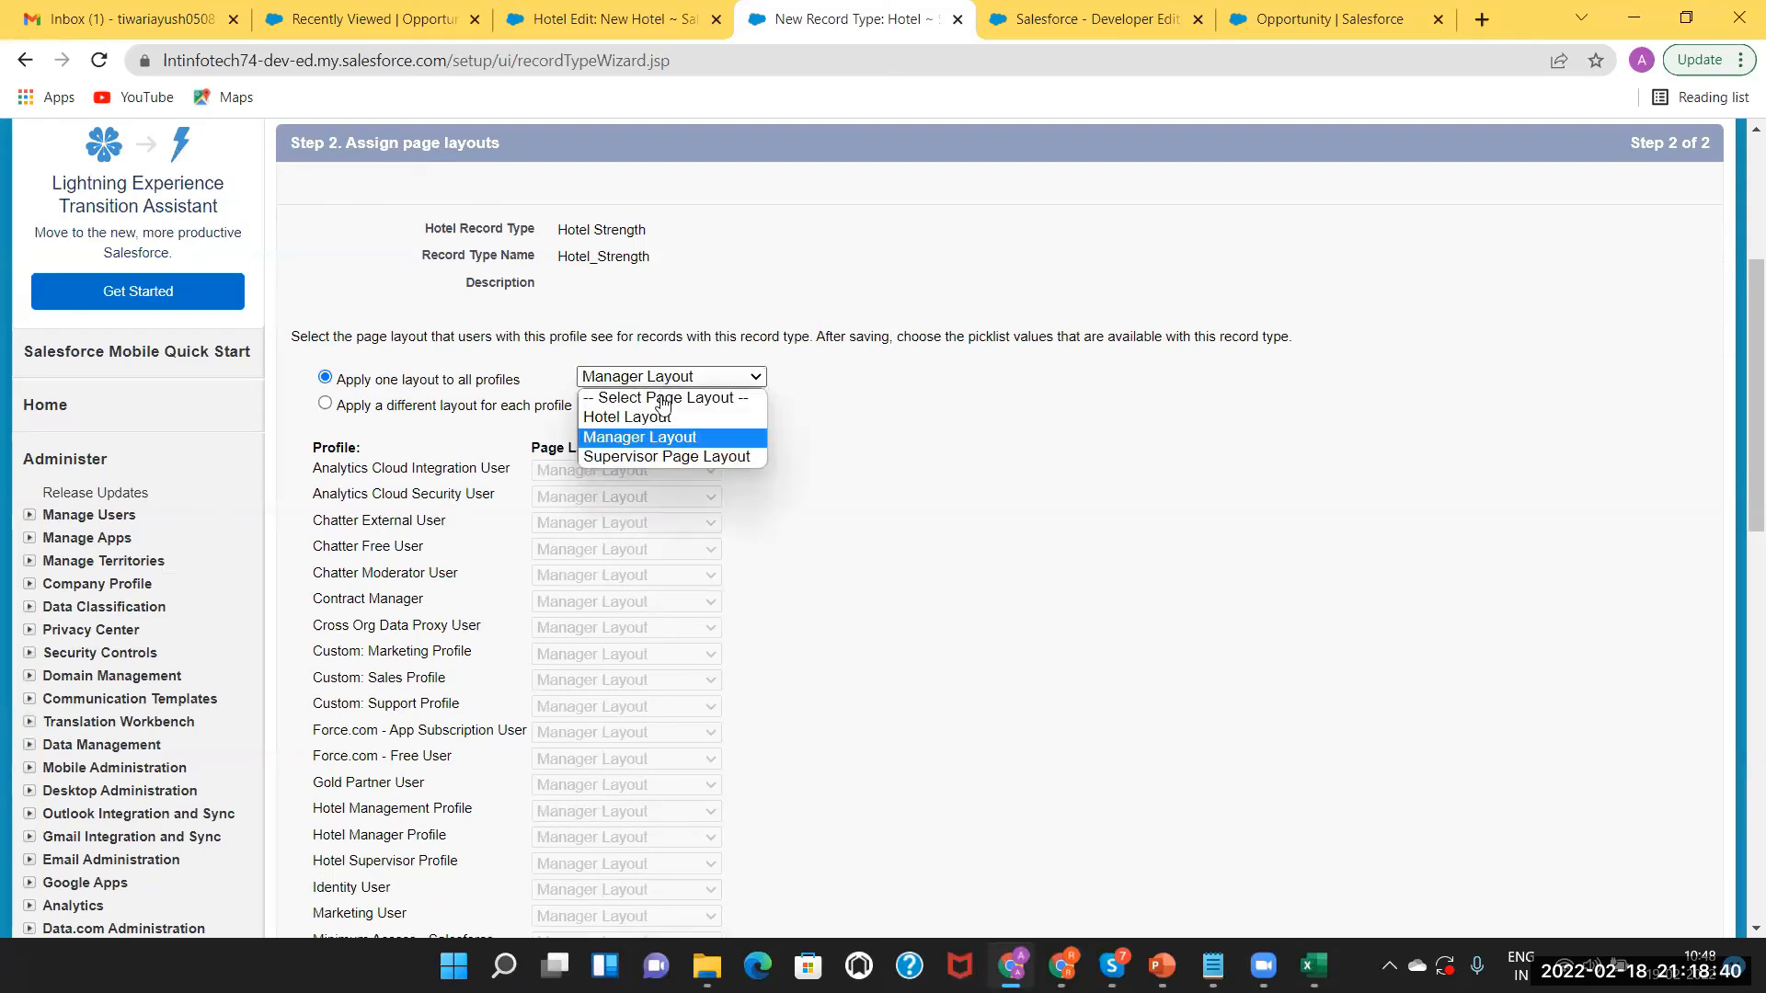
{"action": "left_click", "coordinate": [327, 404]}
{"action": "left_click", "coordinate": [326, 405]}
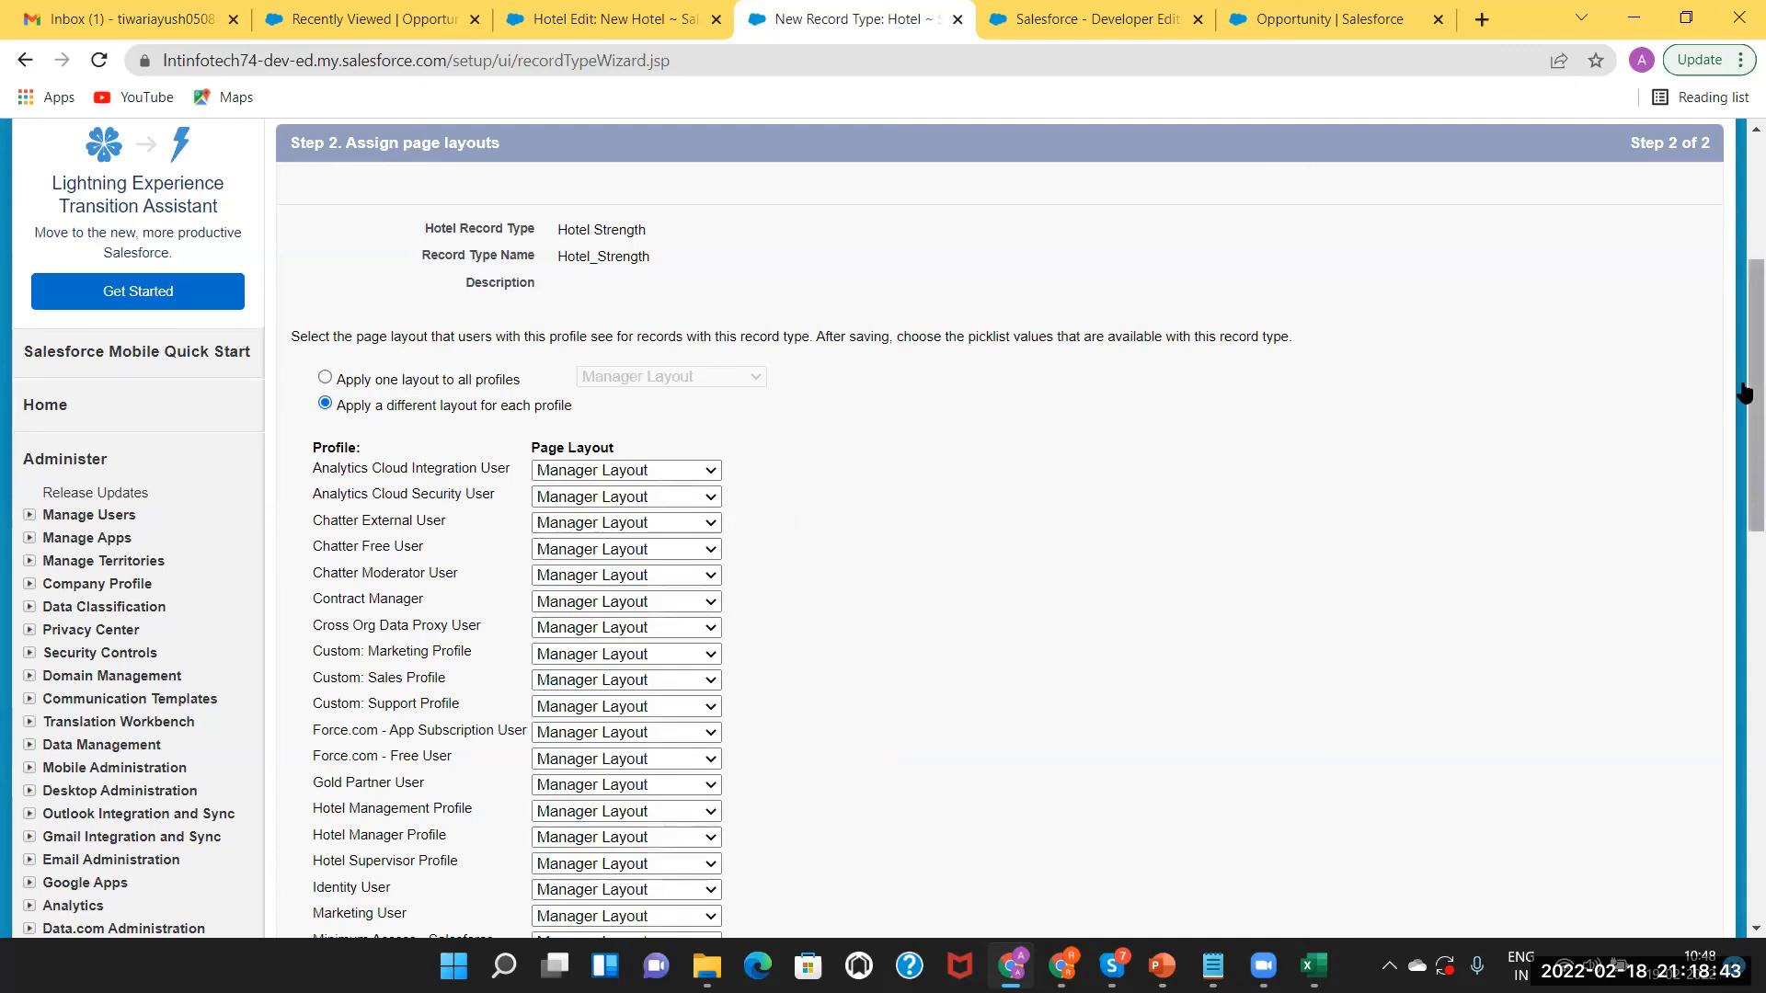
{"action": "left_click", "coordinate": [327, 378]}
{"action": "left_click", "coordinate": [625, 378]}
{"action": "left_click", "coordinate": [627, 421]}
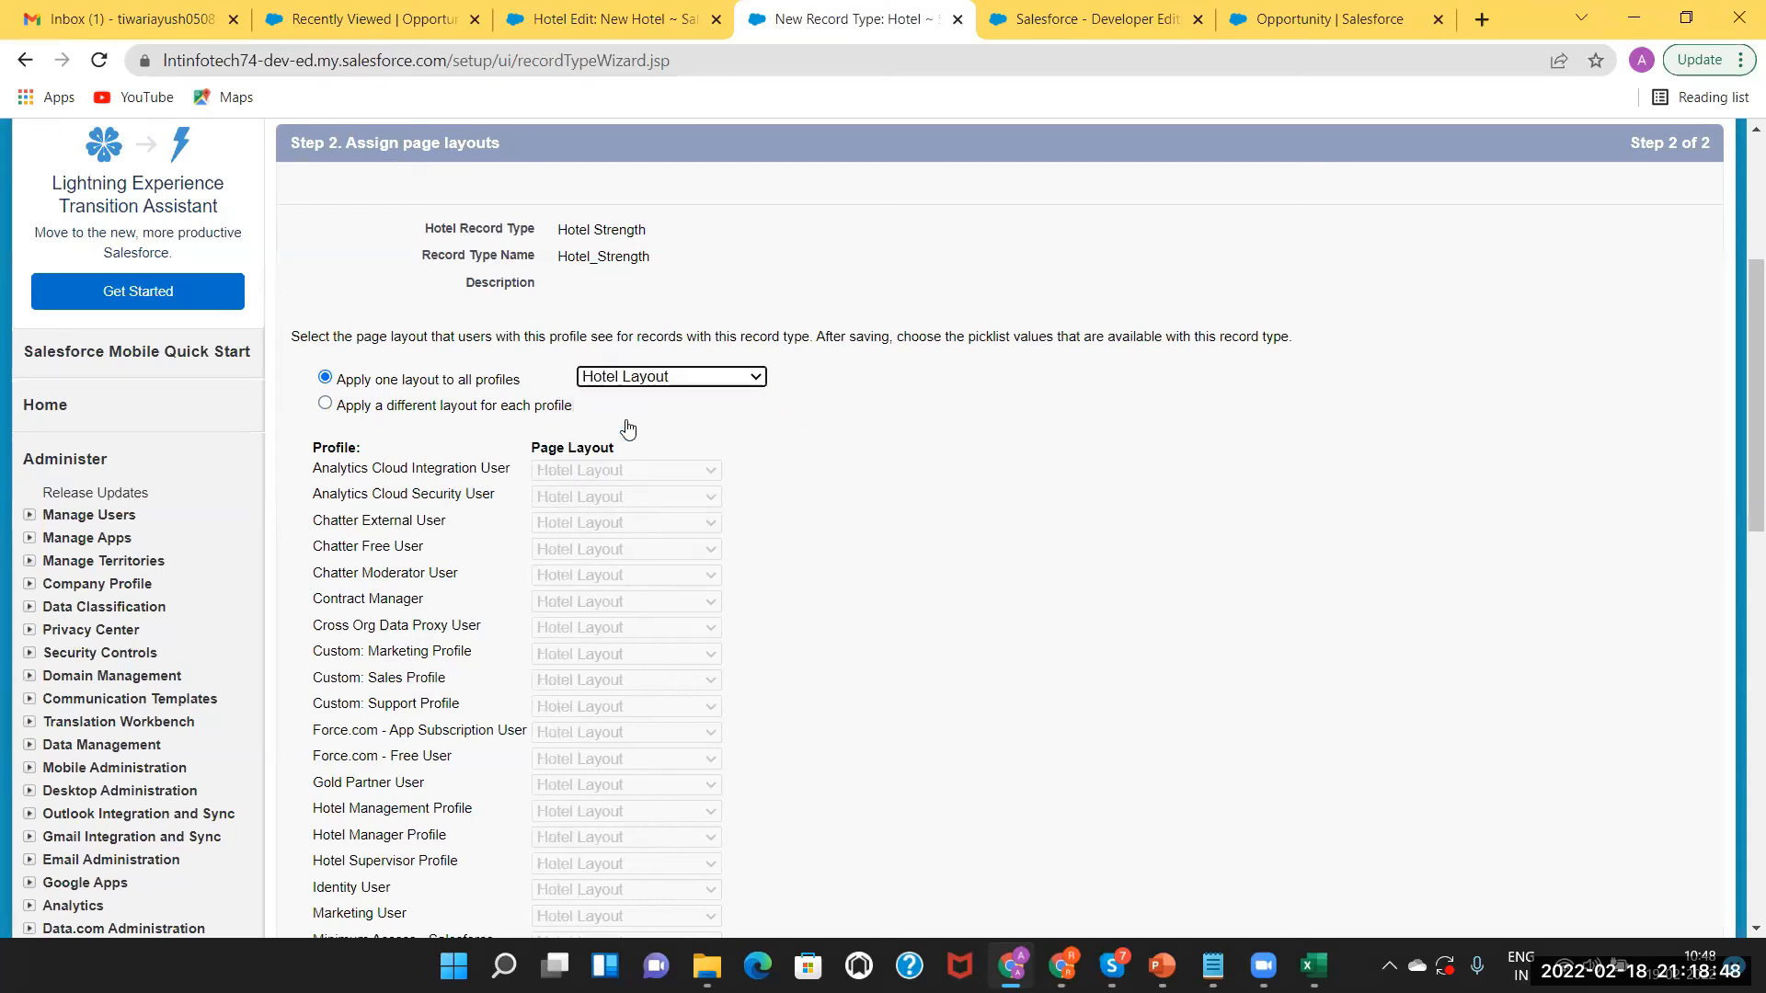
Assign layouts per profile: Manager Layout to Hotel Manager, Supervisor Page Layout to Hotel Supervisor.
{"action": "left_click", "coordinate": [325, 406]}
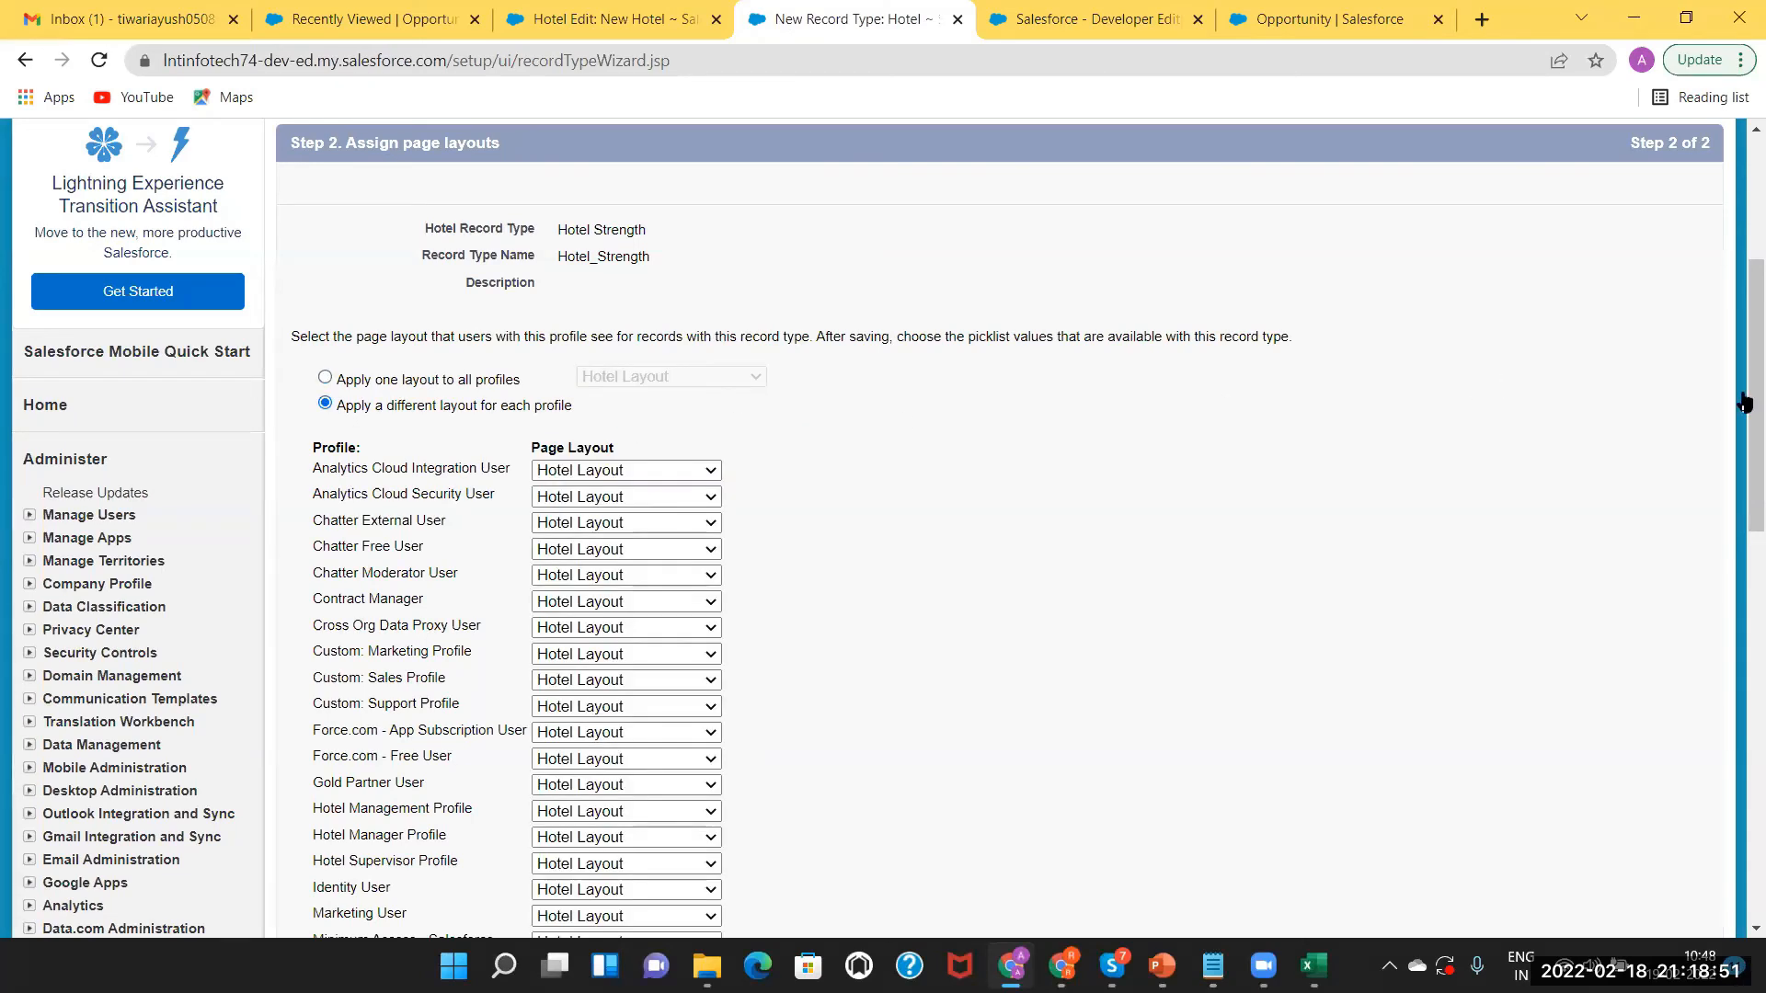
{"action": "left_click_drag", "start_coordinate": [1745, 432], "coordinate": [1745, 512]}
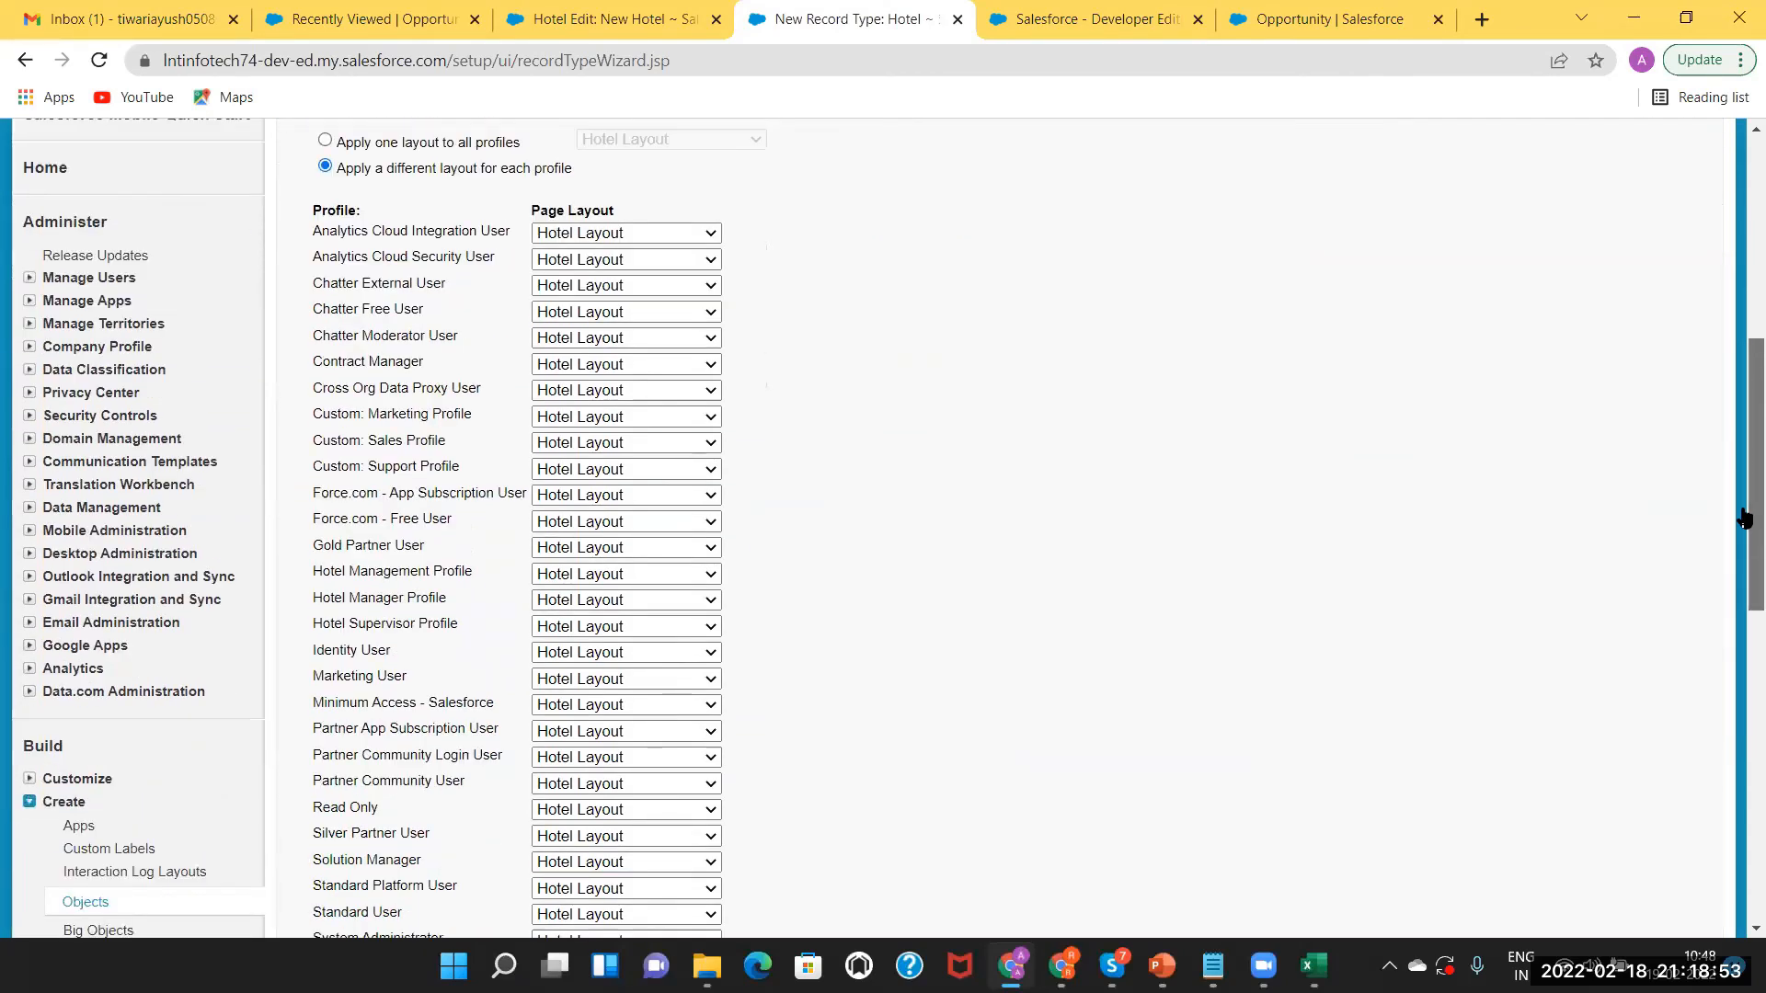
{"action": "scroll", "coordinate": [655, 550], "scroll_direction": "down", "scroll_amount": 1}
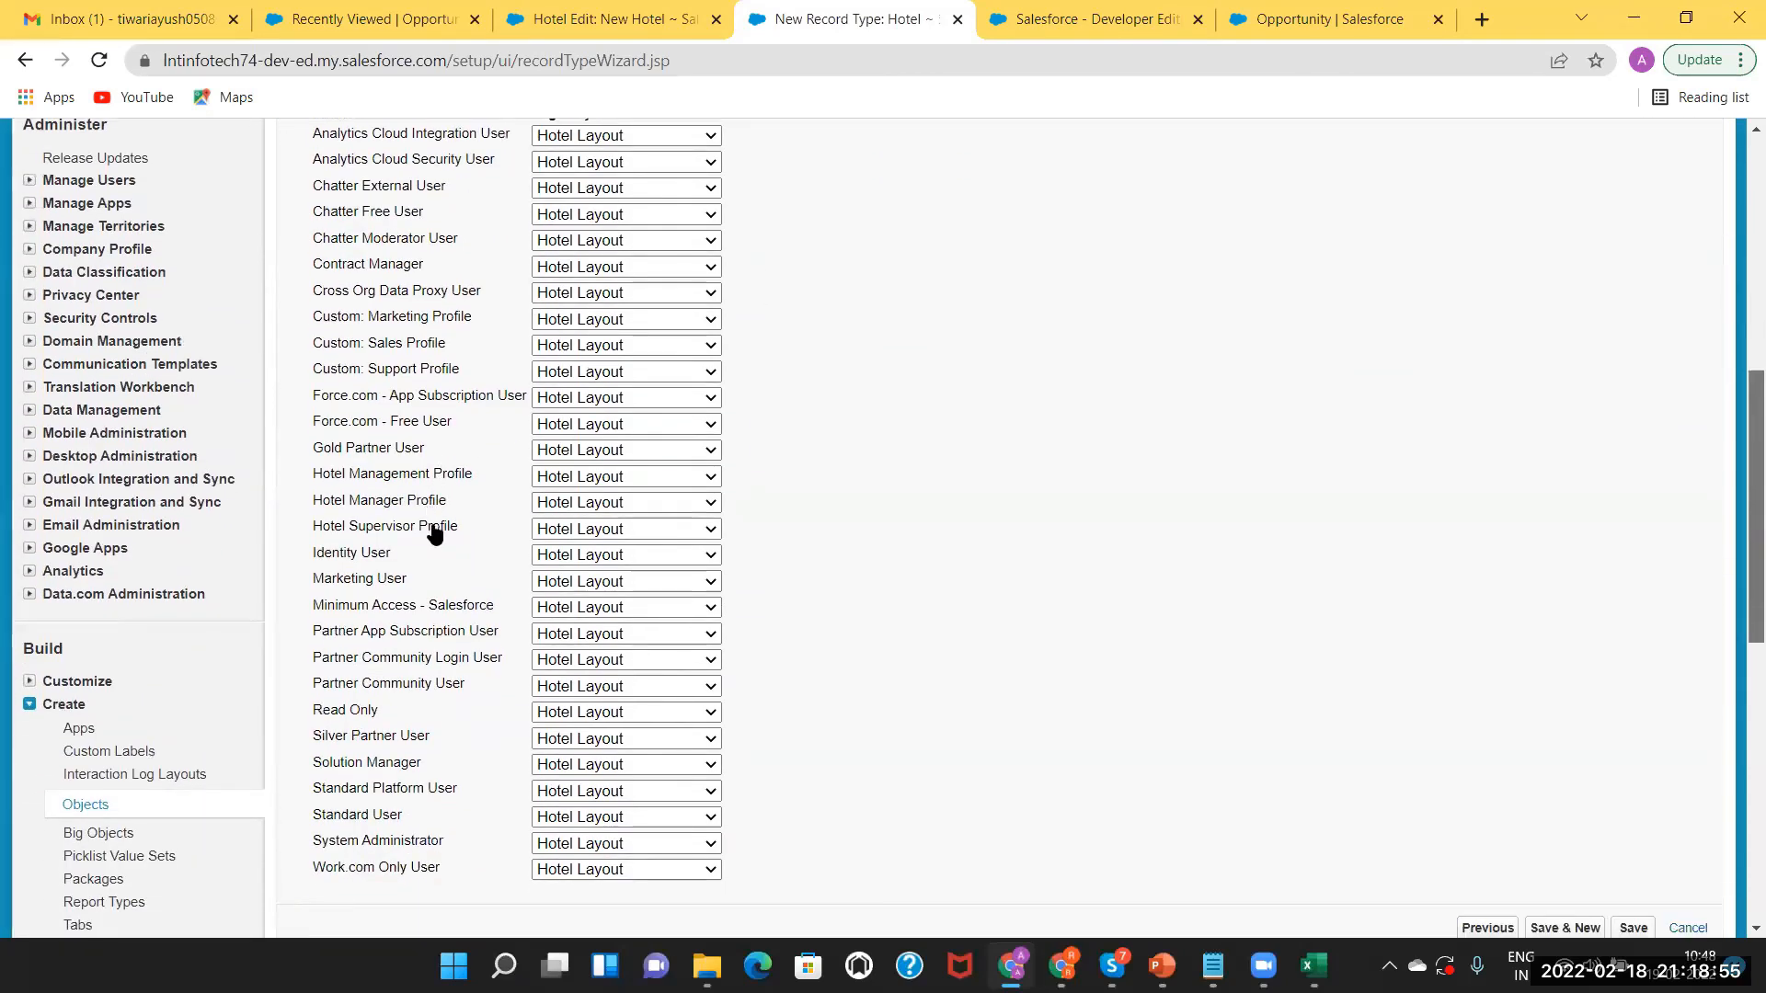
{"action": "left_click", "coordinate": [619, 504]}
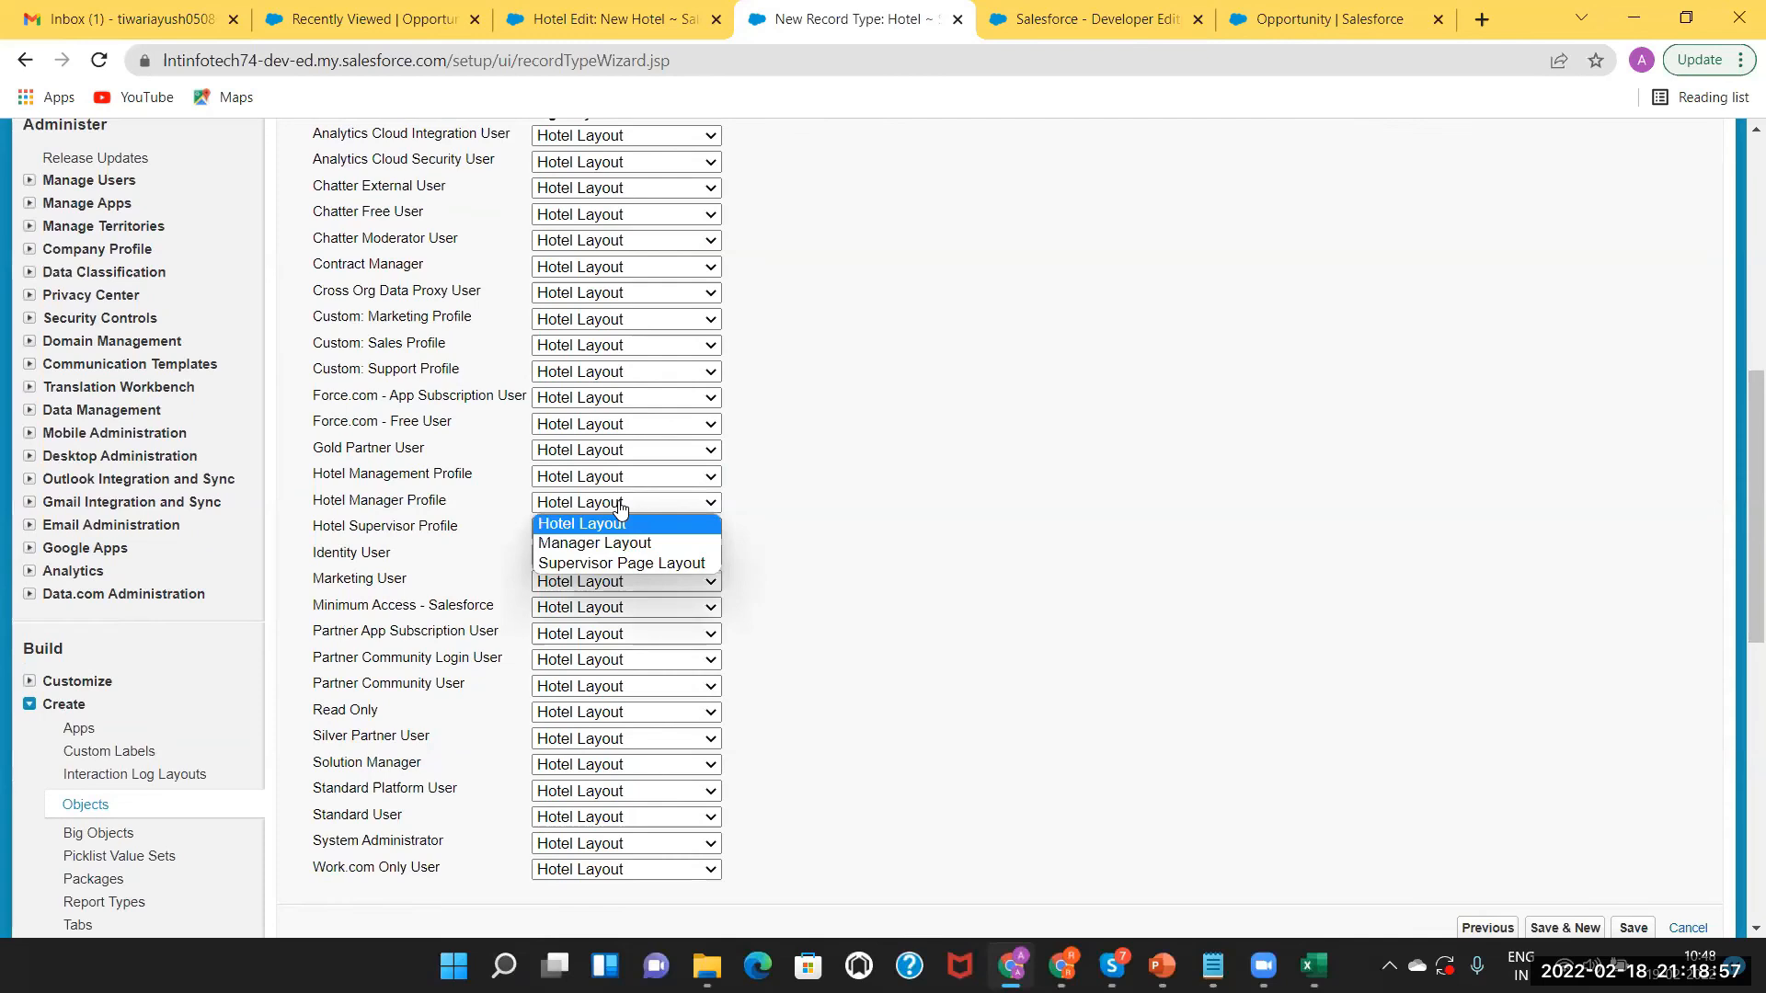
{"action": "left_click", "coordinate": [615, 546]}
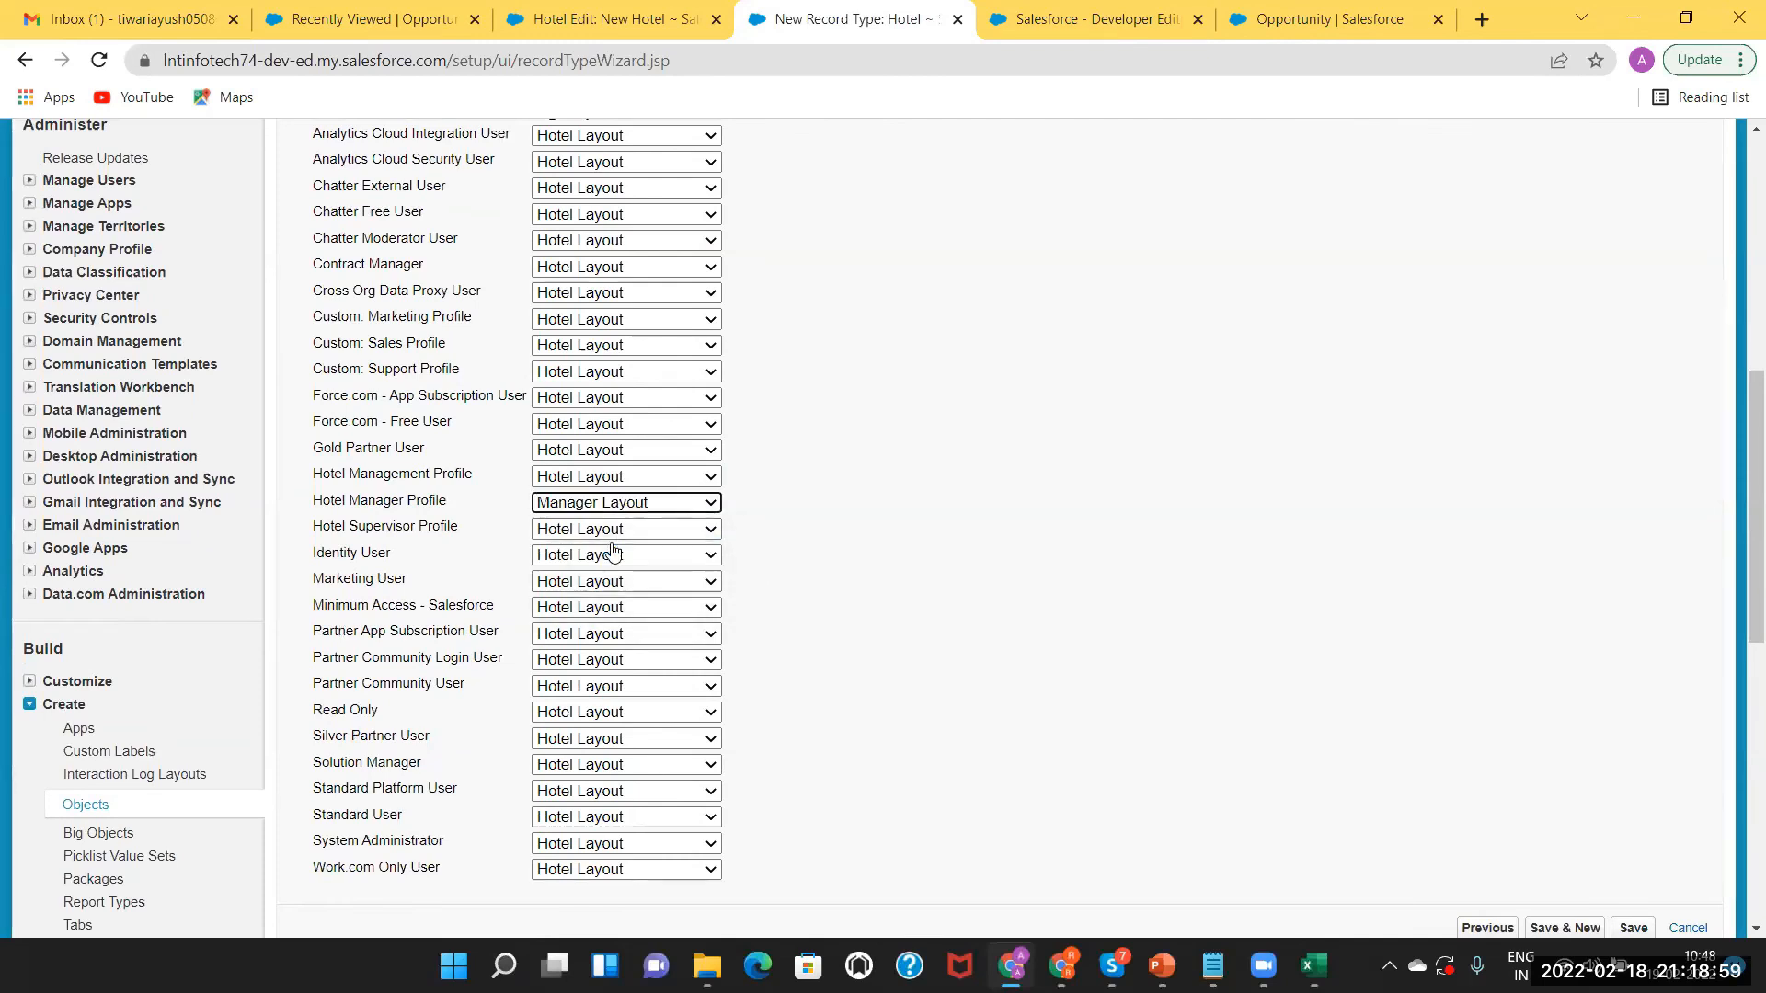
{"action": "left_click", "coordinate": [581, 531]}
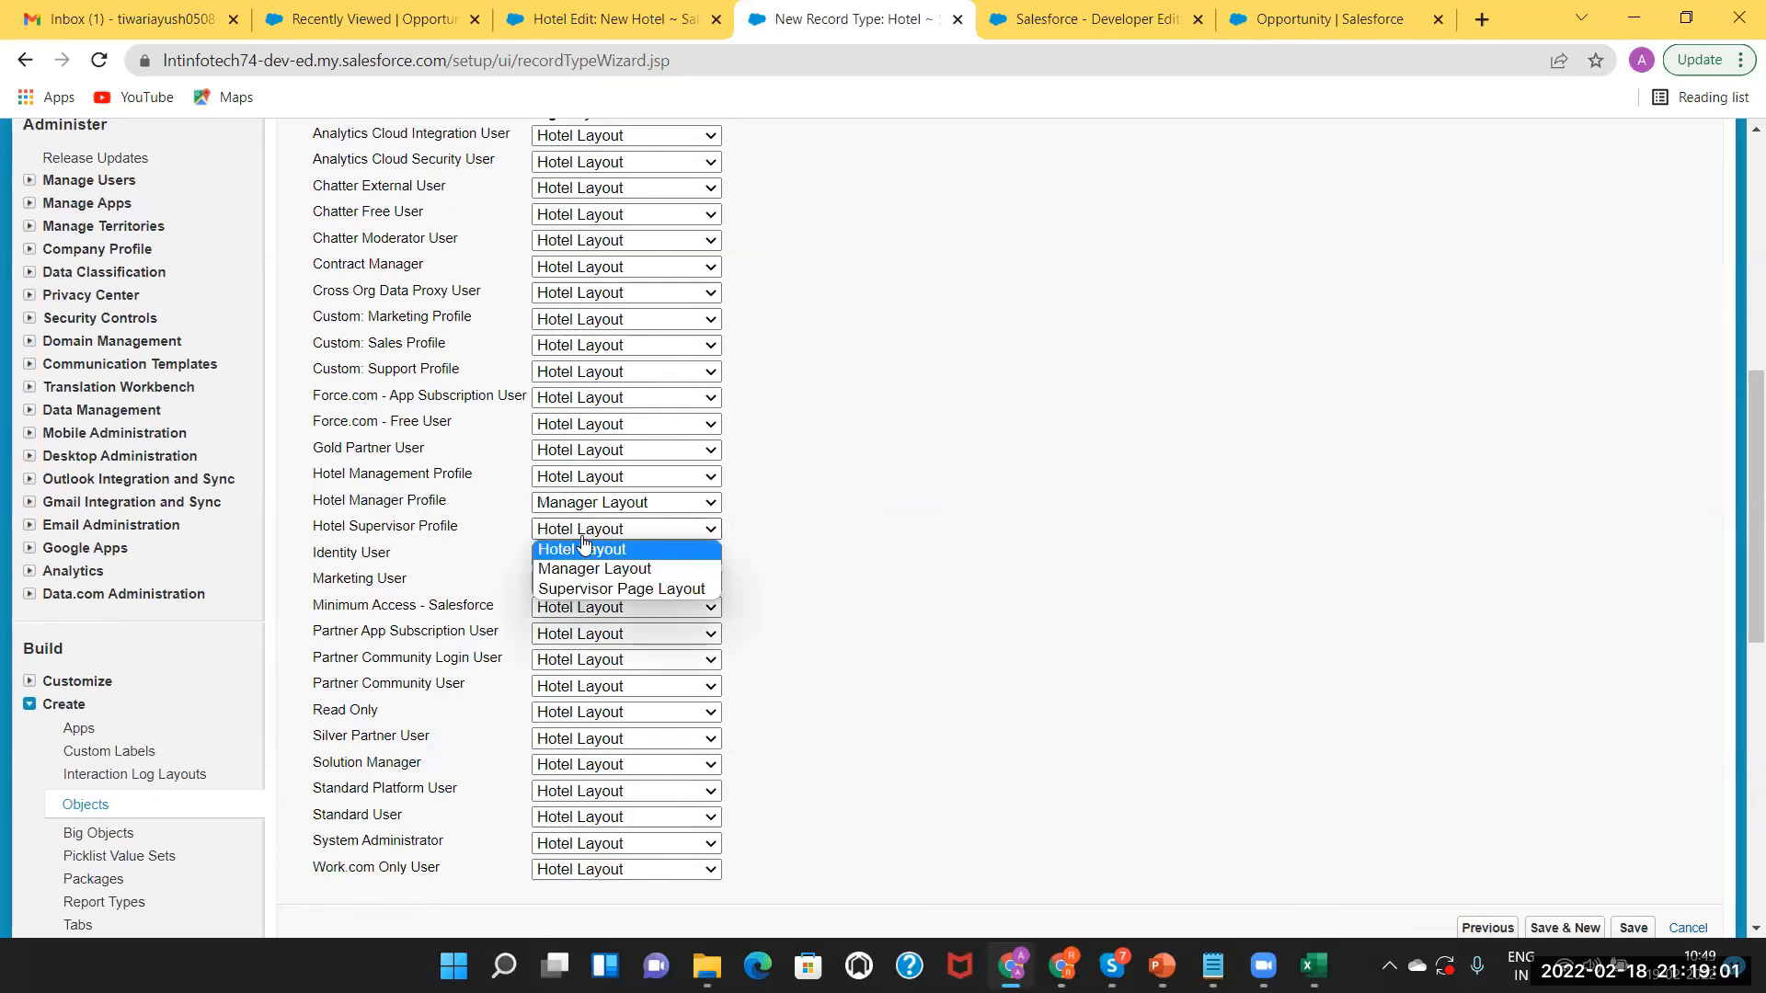
{"action": "left_click", "coordinate": [582, 589]}
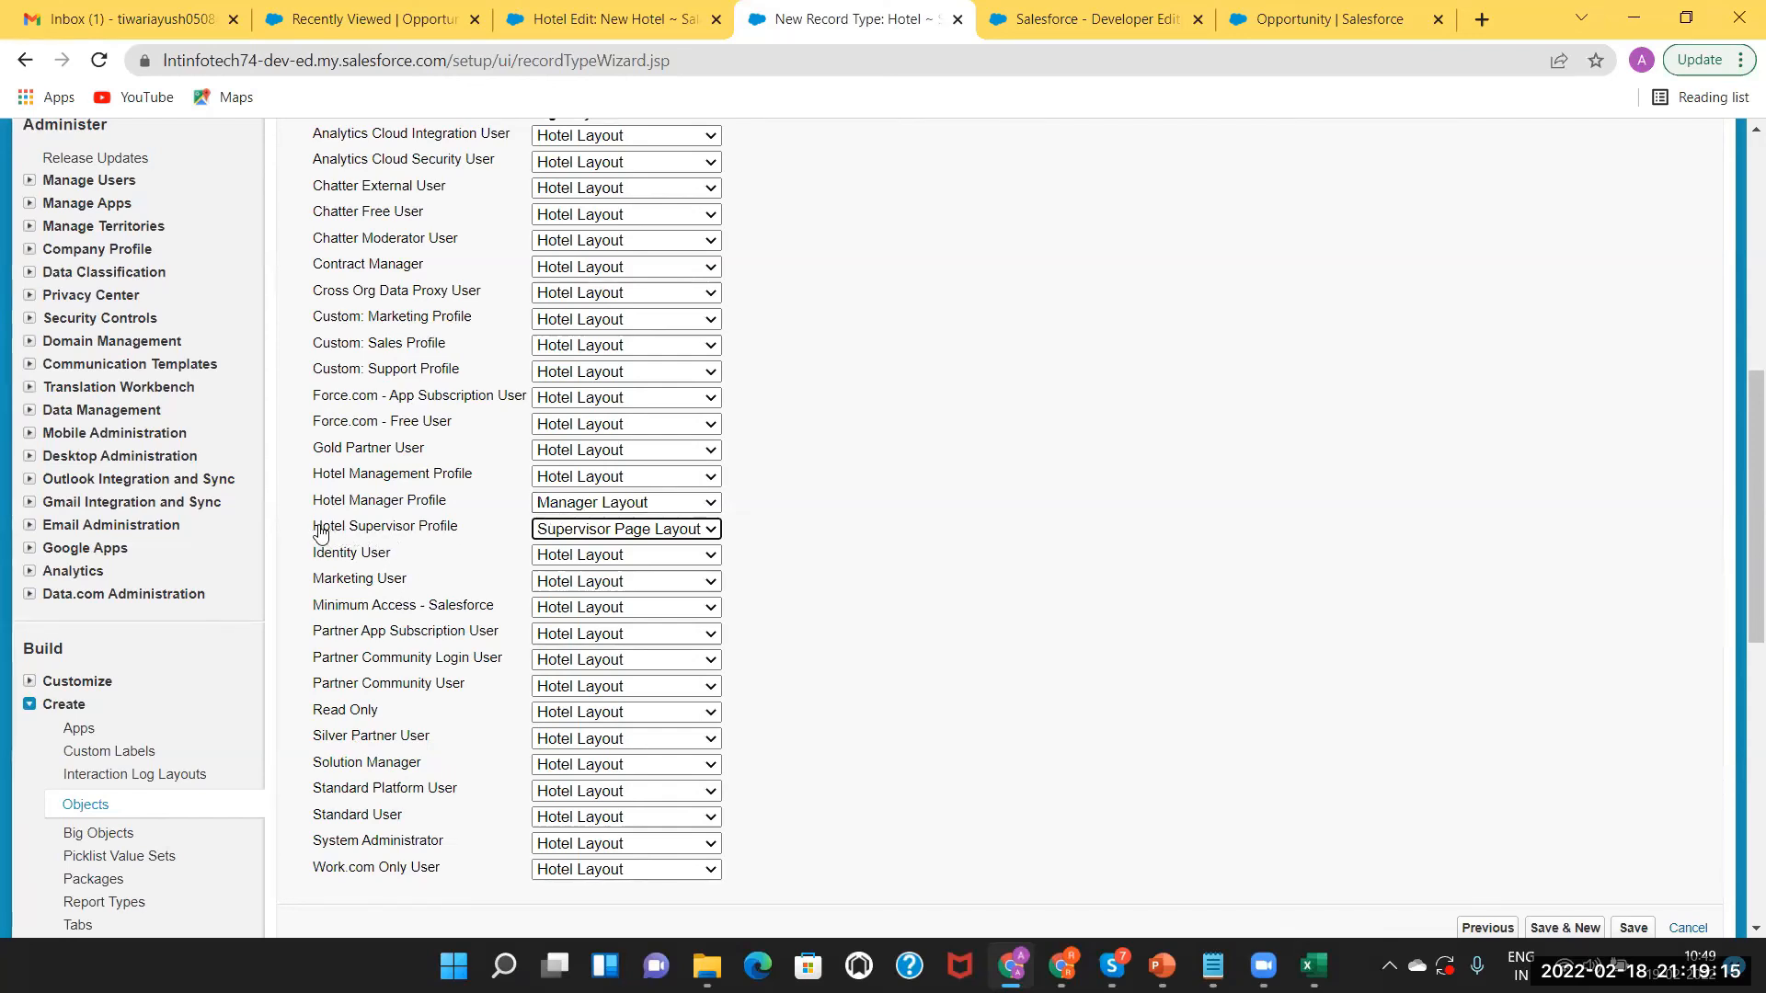
{"action": "left_click_drag", "start_coordinate": [314, 527], "coordinate": [464, 532]}
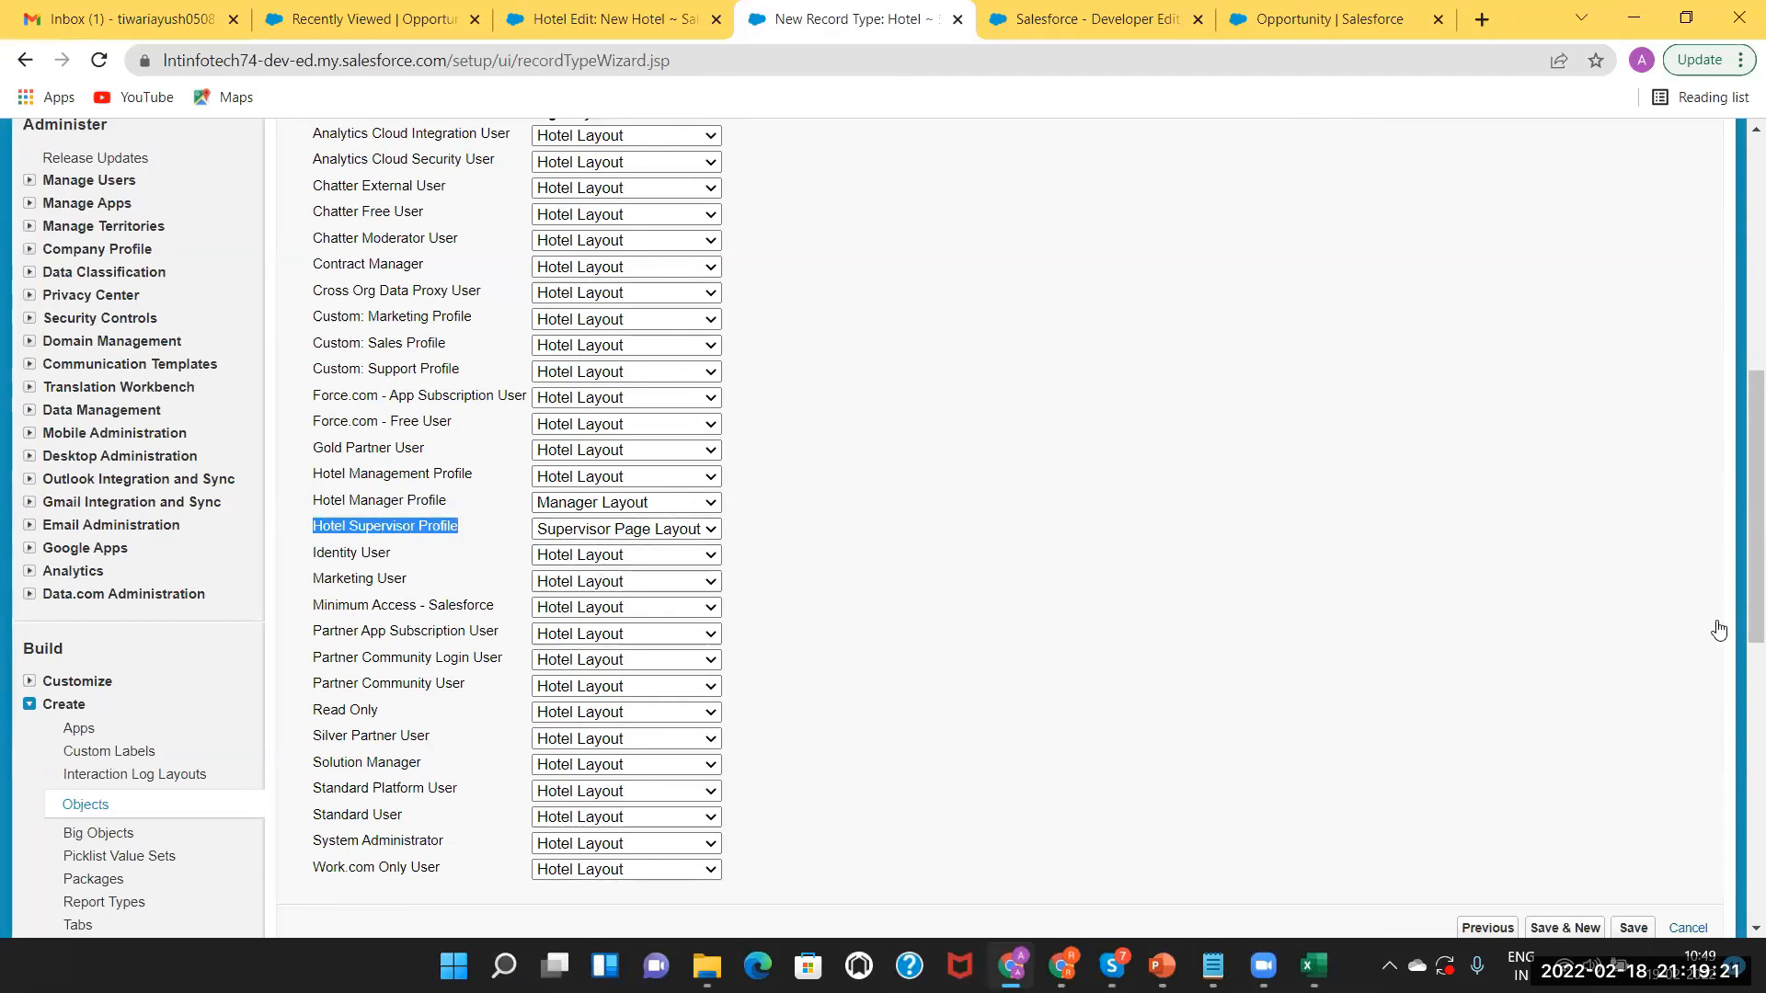
Return to one layout for all profiles, choose Manager Layout, and save the record type.
{"action": "scroll", "coordinate": [1717, 588], "scroll_direction": "down", "scroll_amount": 4}
{"action": "scroll", "coordinate": [1710, 492], "scroll_direction": "down", "scroll_amount": 1}
{"action": "scroll", "coordinate": [1710, 489], "scroll_direction": "up", "scroll_amount": 8}
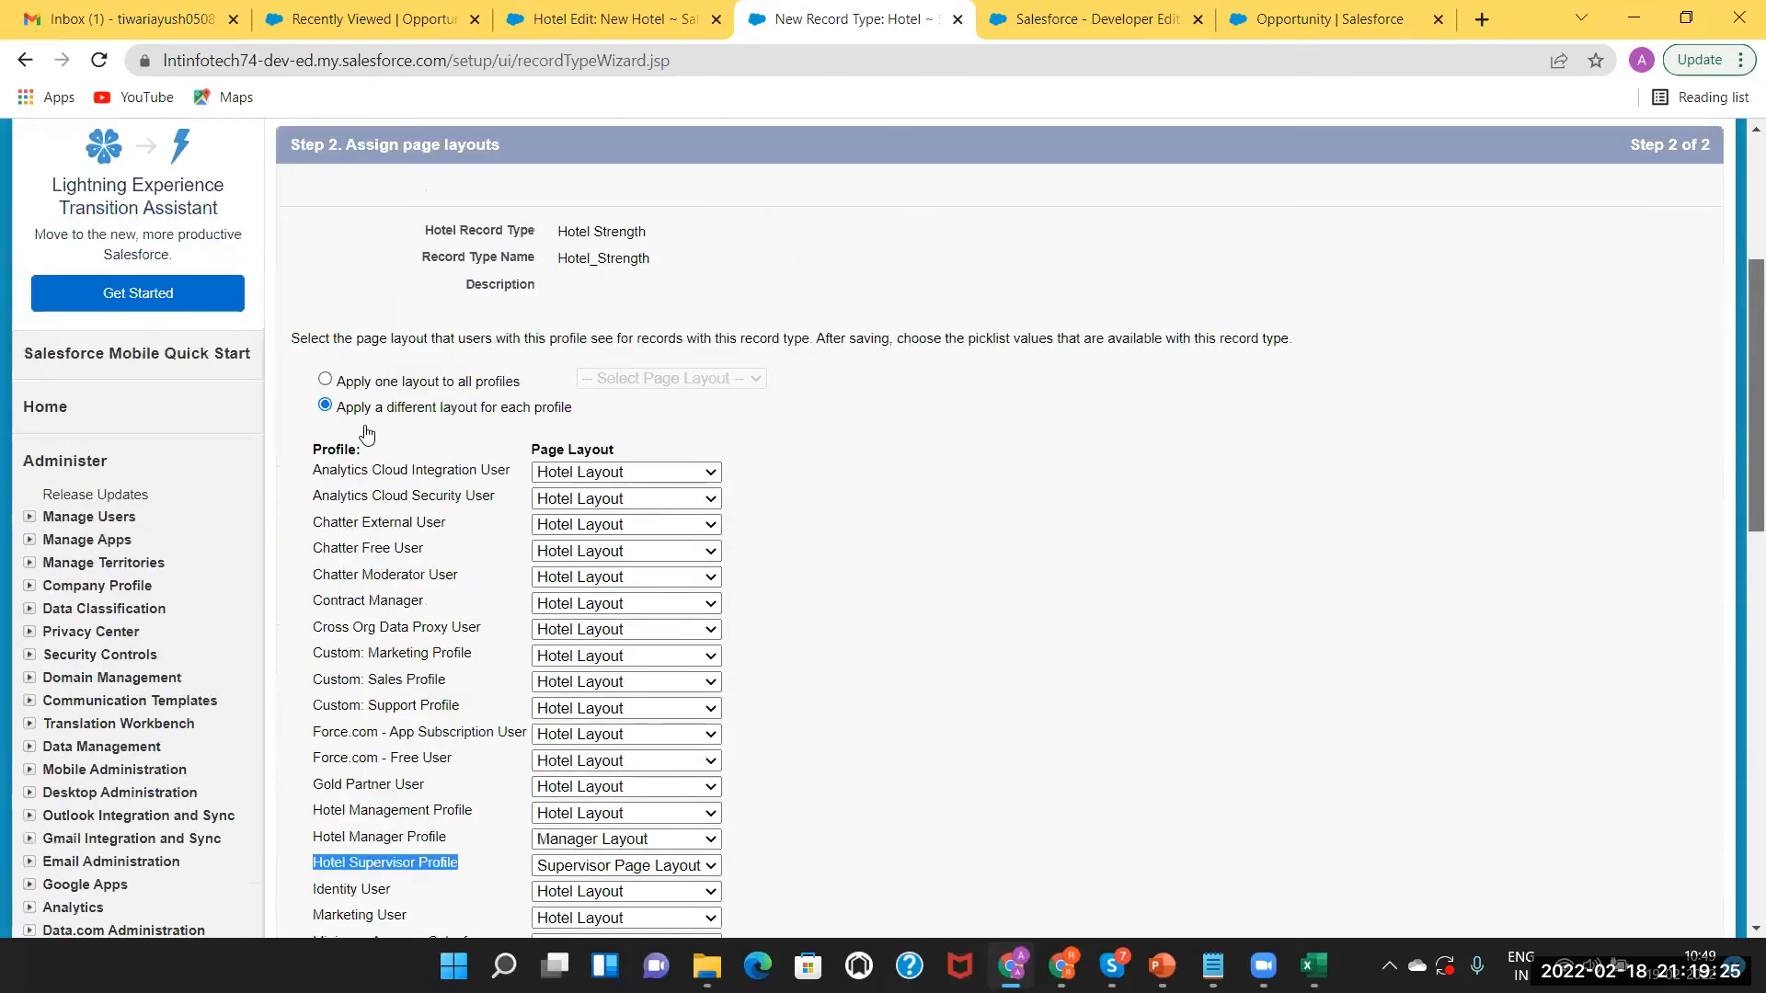
{"action": "scroll", "coordinate": [386, 432], "scroll_direction": "up", "scroll_amount": 1}
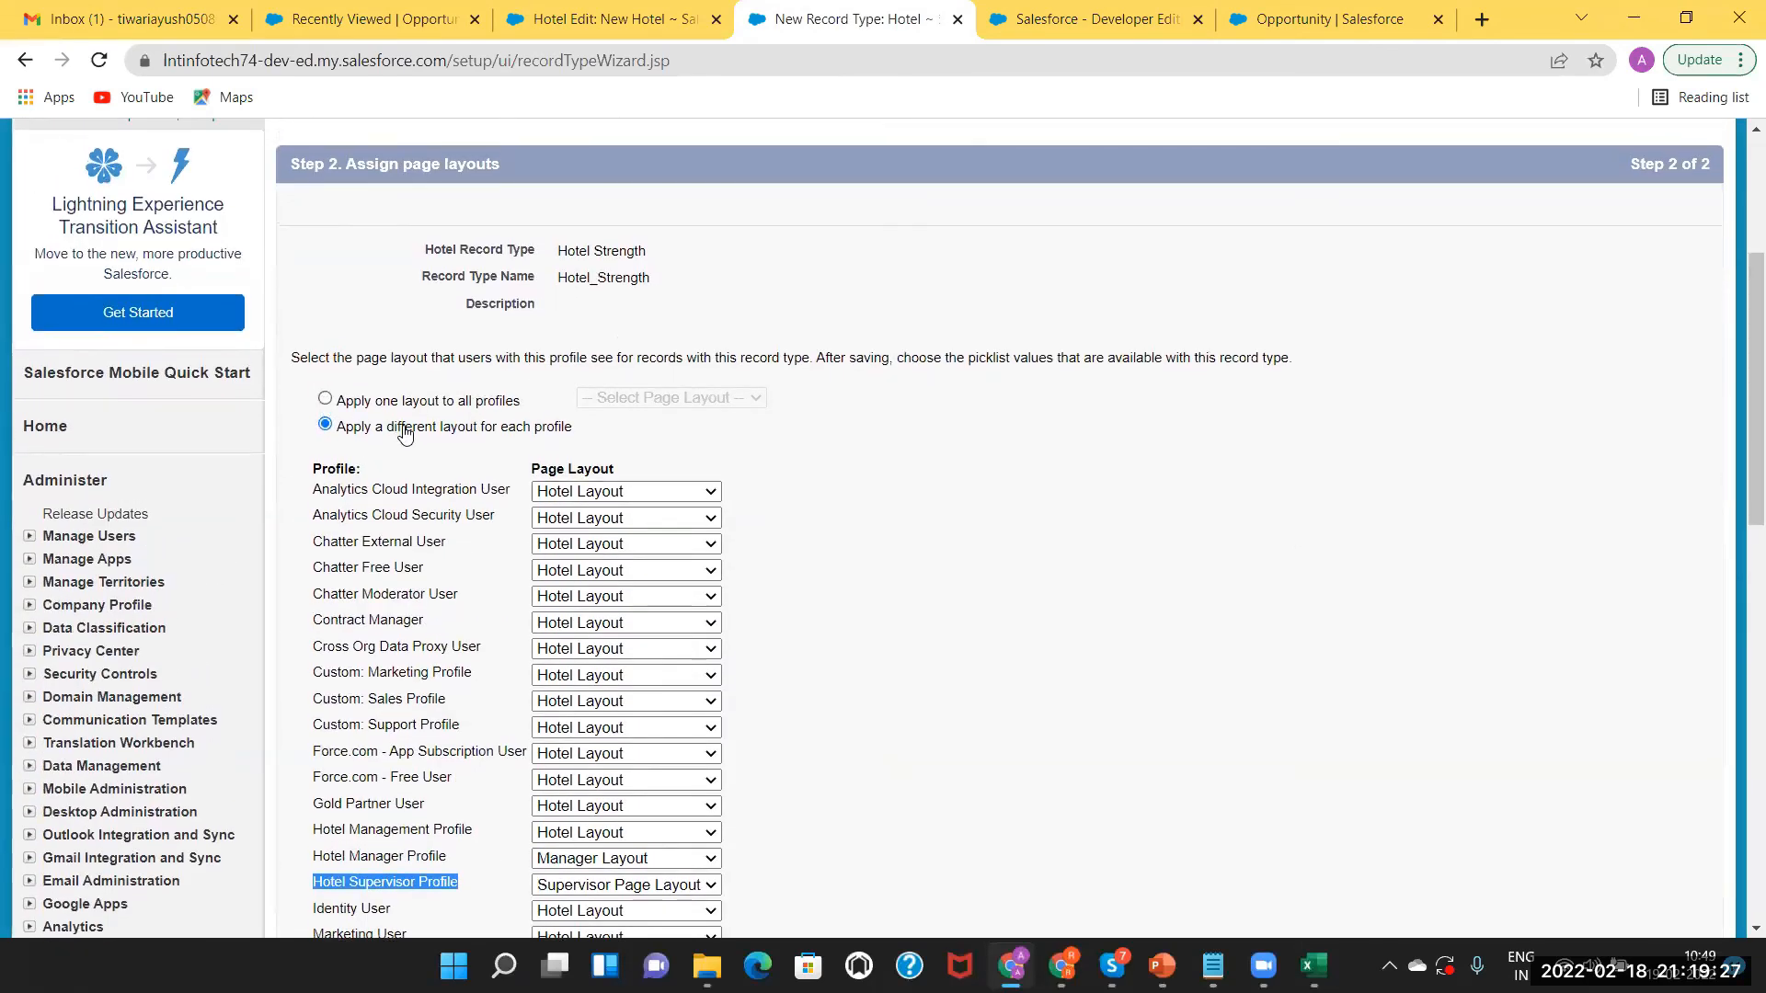
{"action": "left_click", "coordinate": [416, 401]}
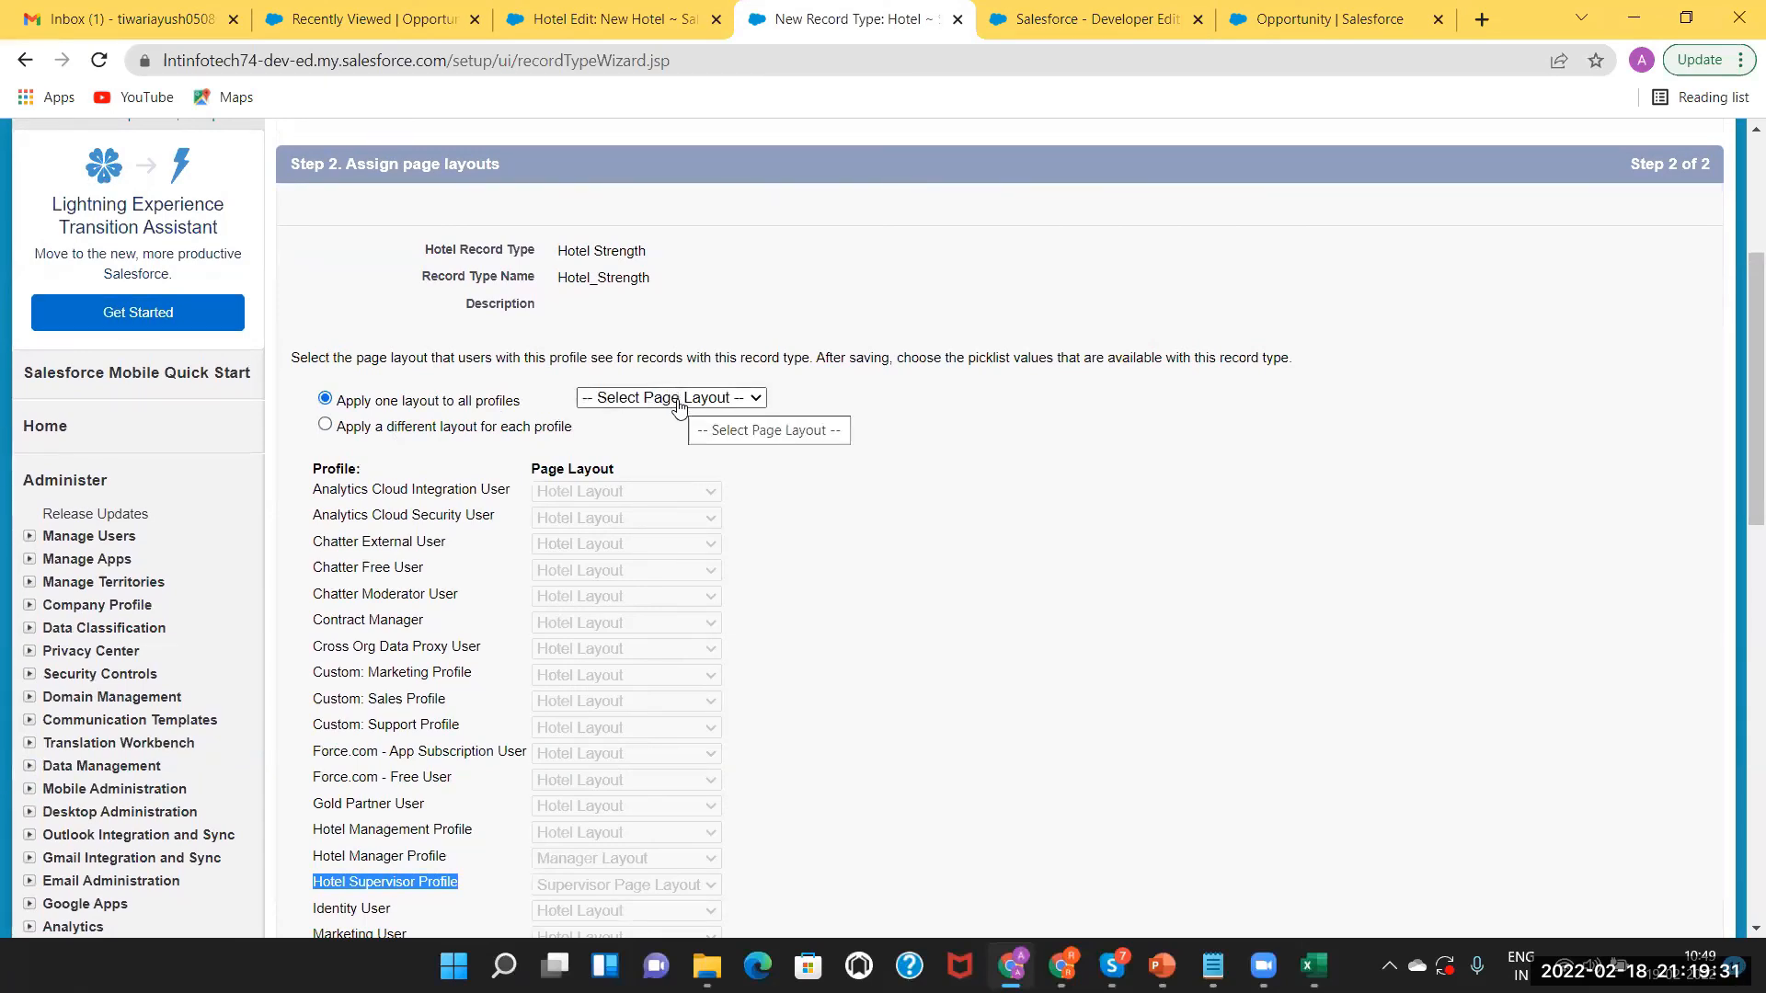
{"action": "left_click", "coordinate": [679, 398]}
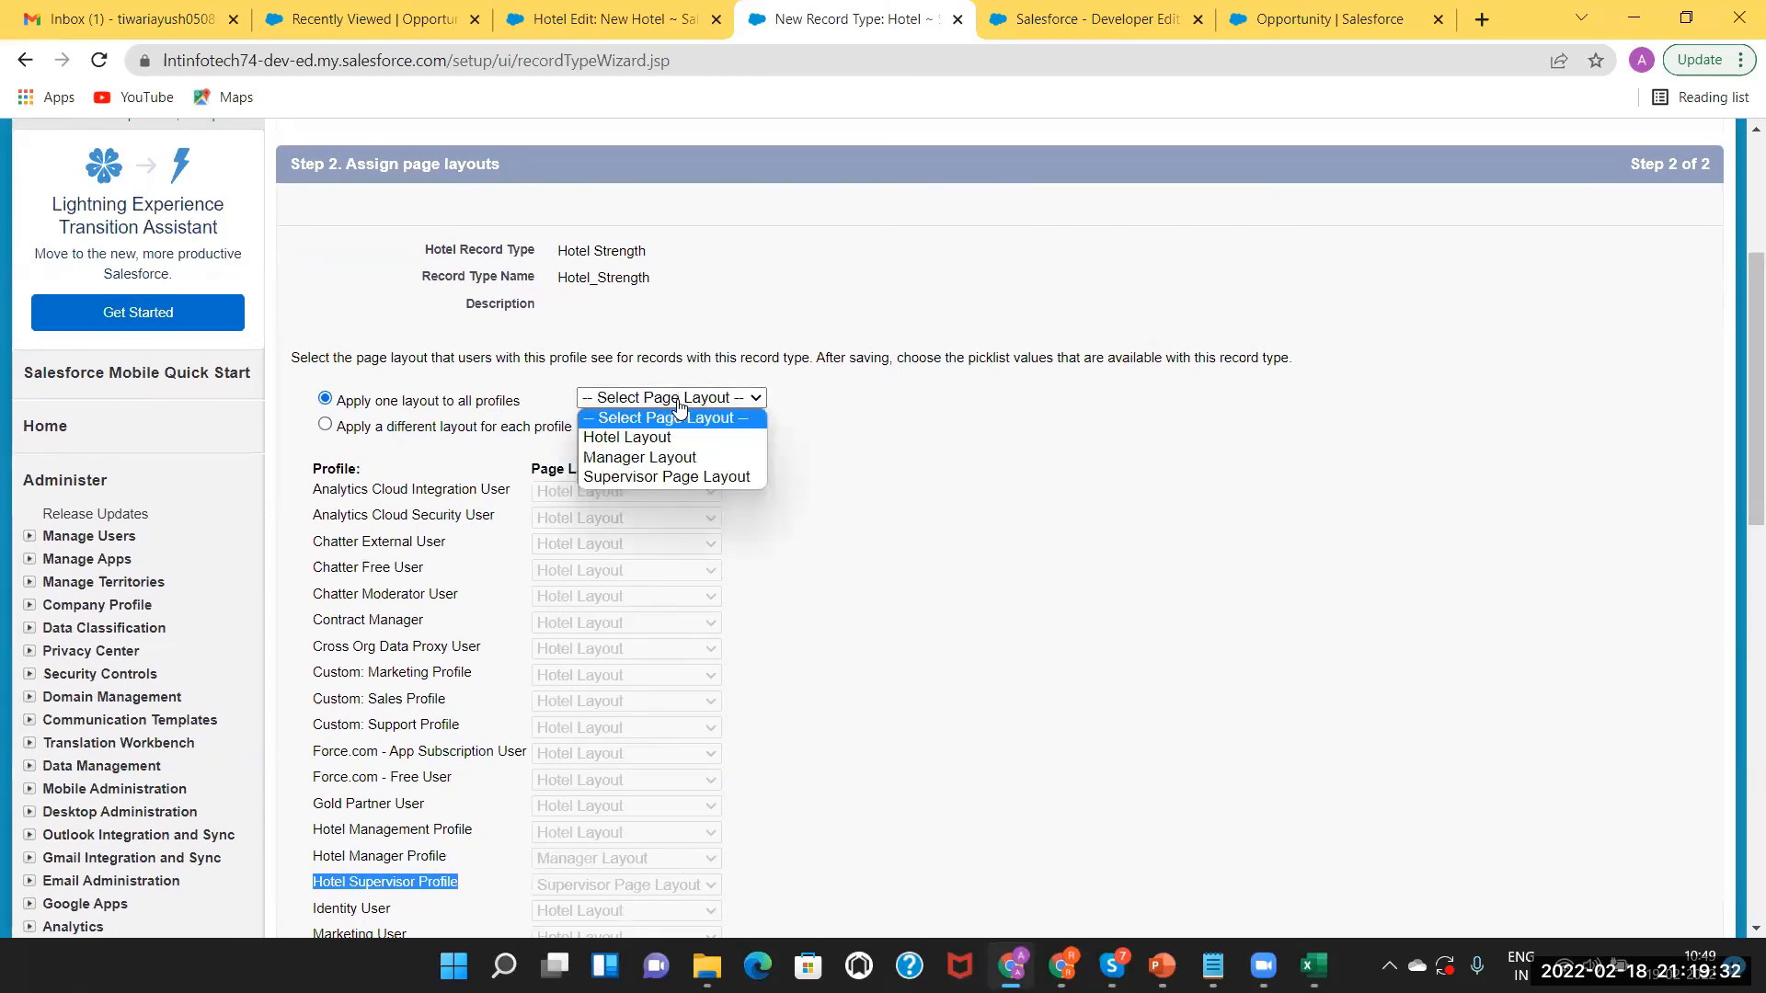
{"action": "left_click", "coordinate": [681, 457]}
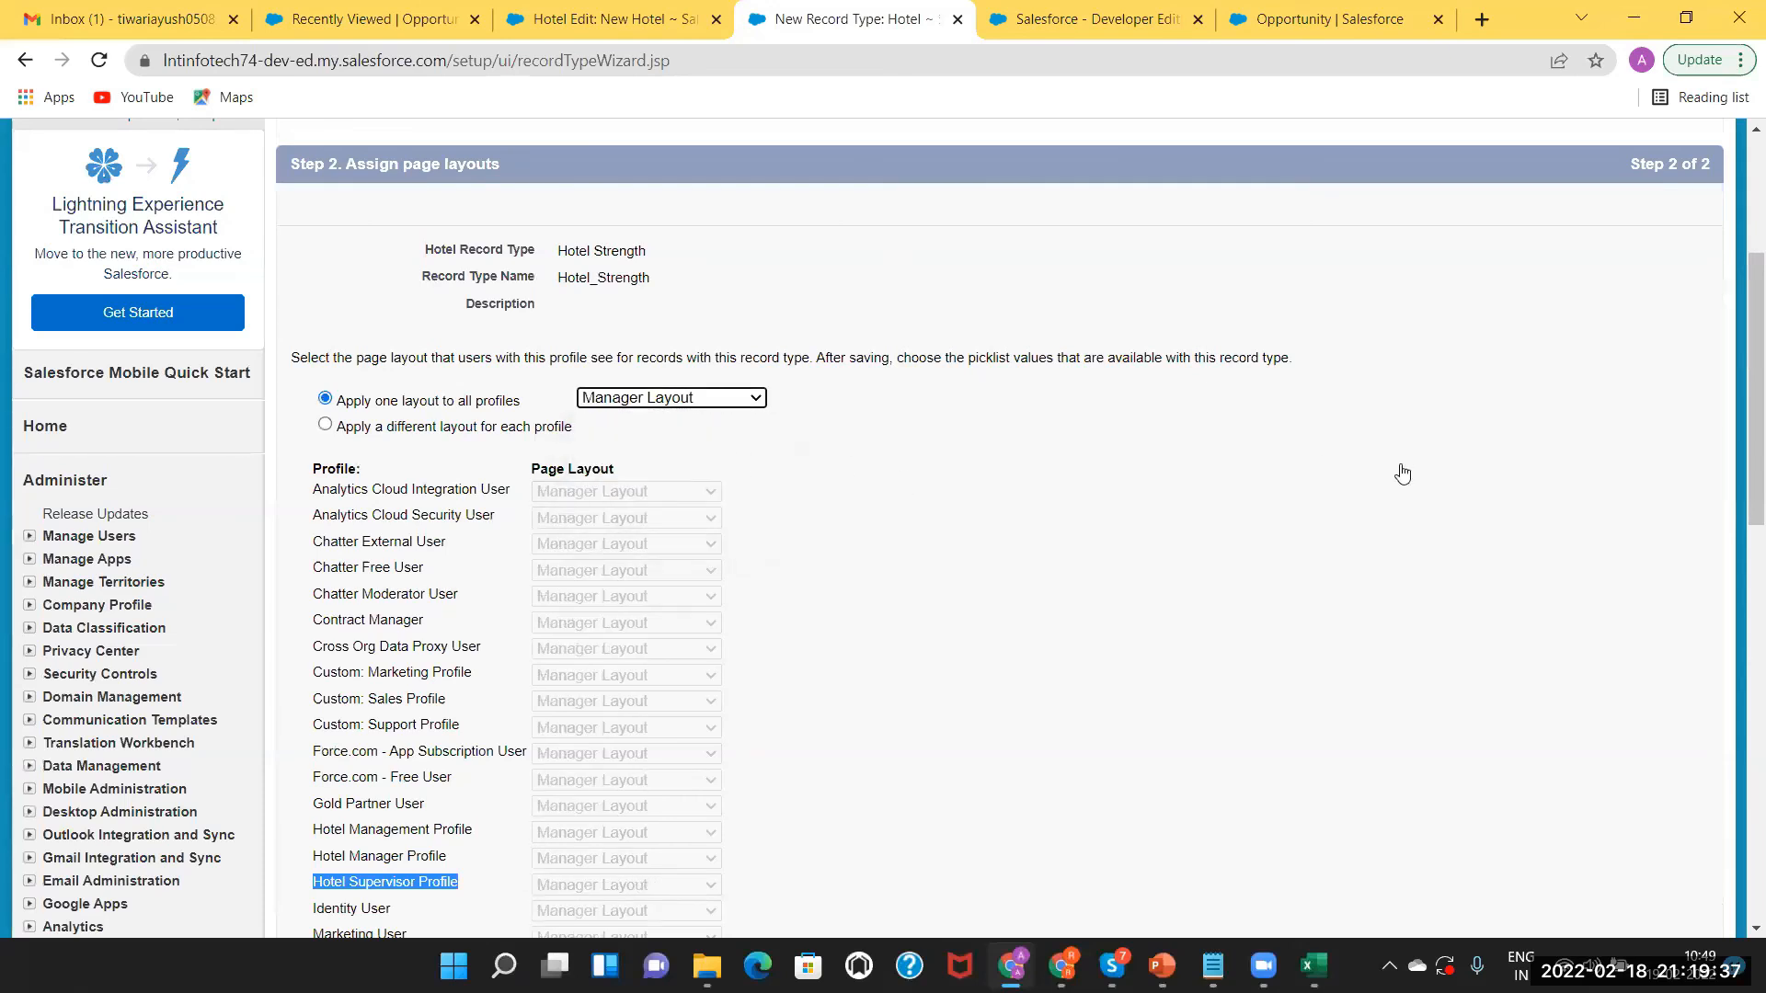
{"action": "scroll", "coordinate": [1741, 644], "scroll_direction": "down", "scroll_amount": 5}
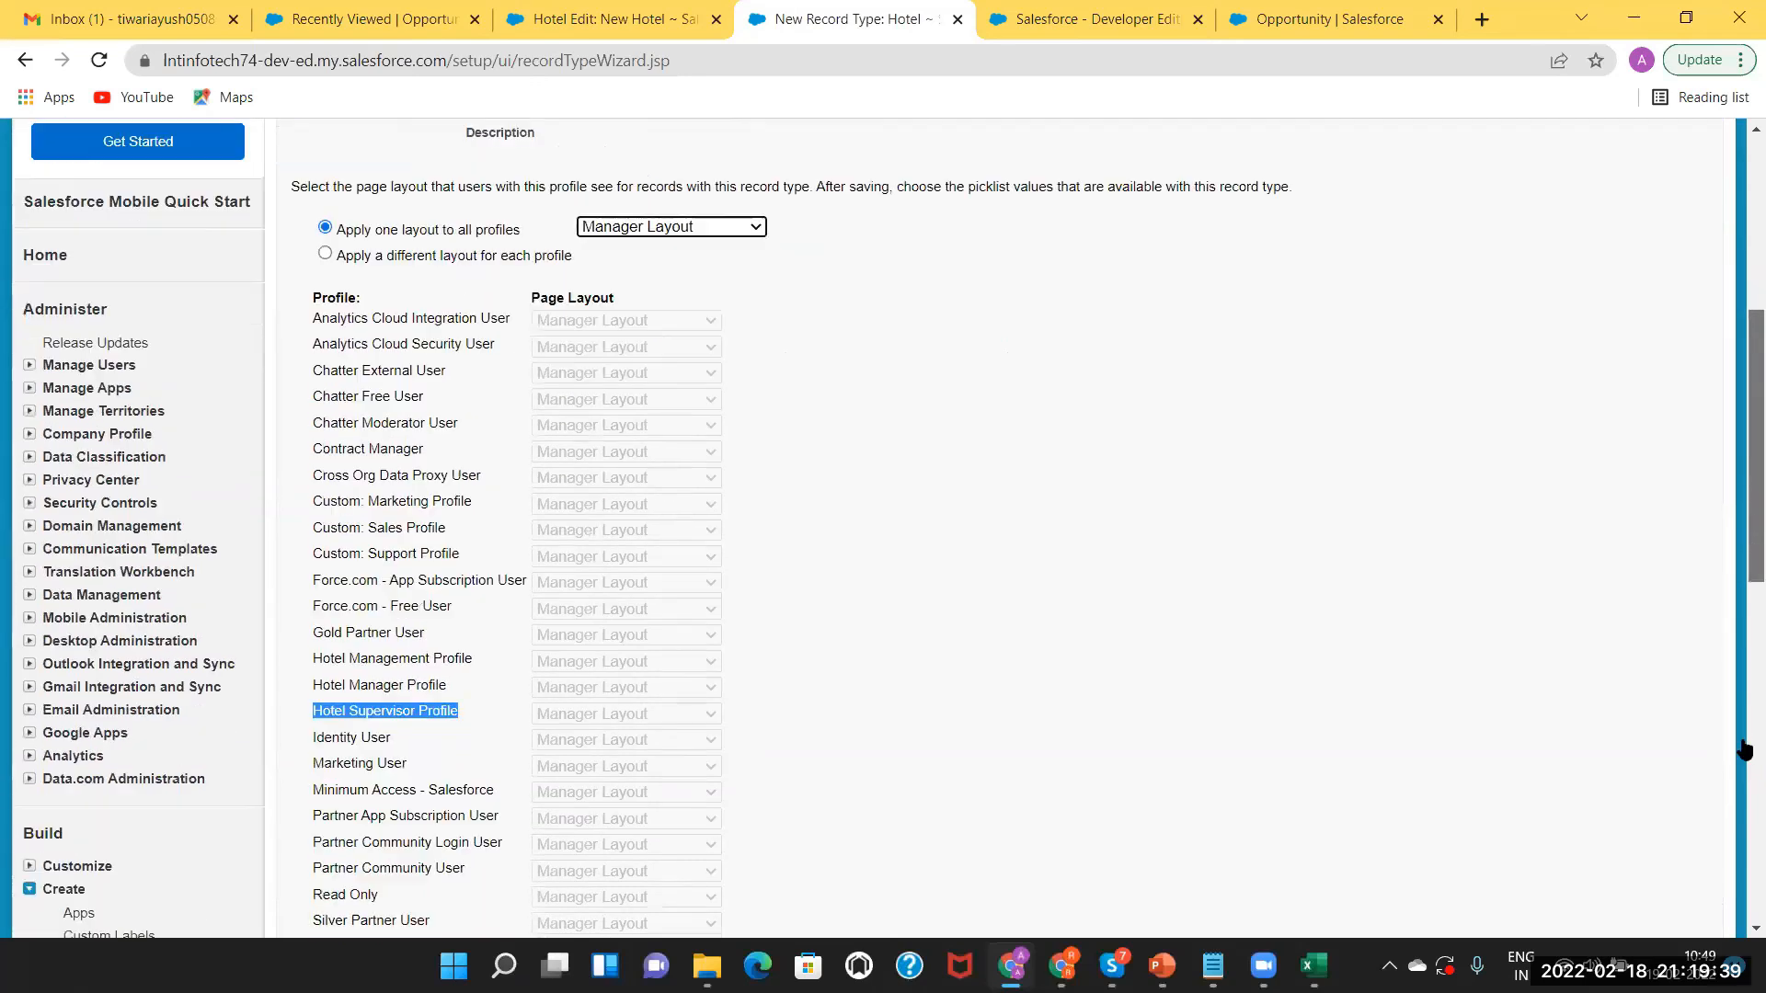
{"action": "left_click_drag", "start_coordinate": [1742, 792], "coordinate": [1720, 666]}
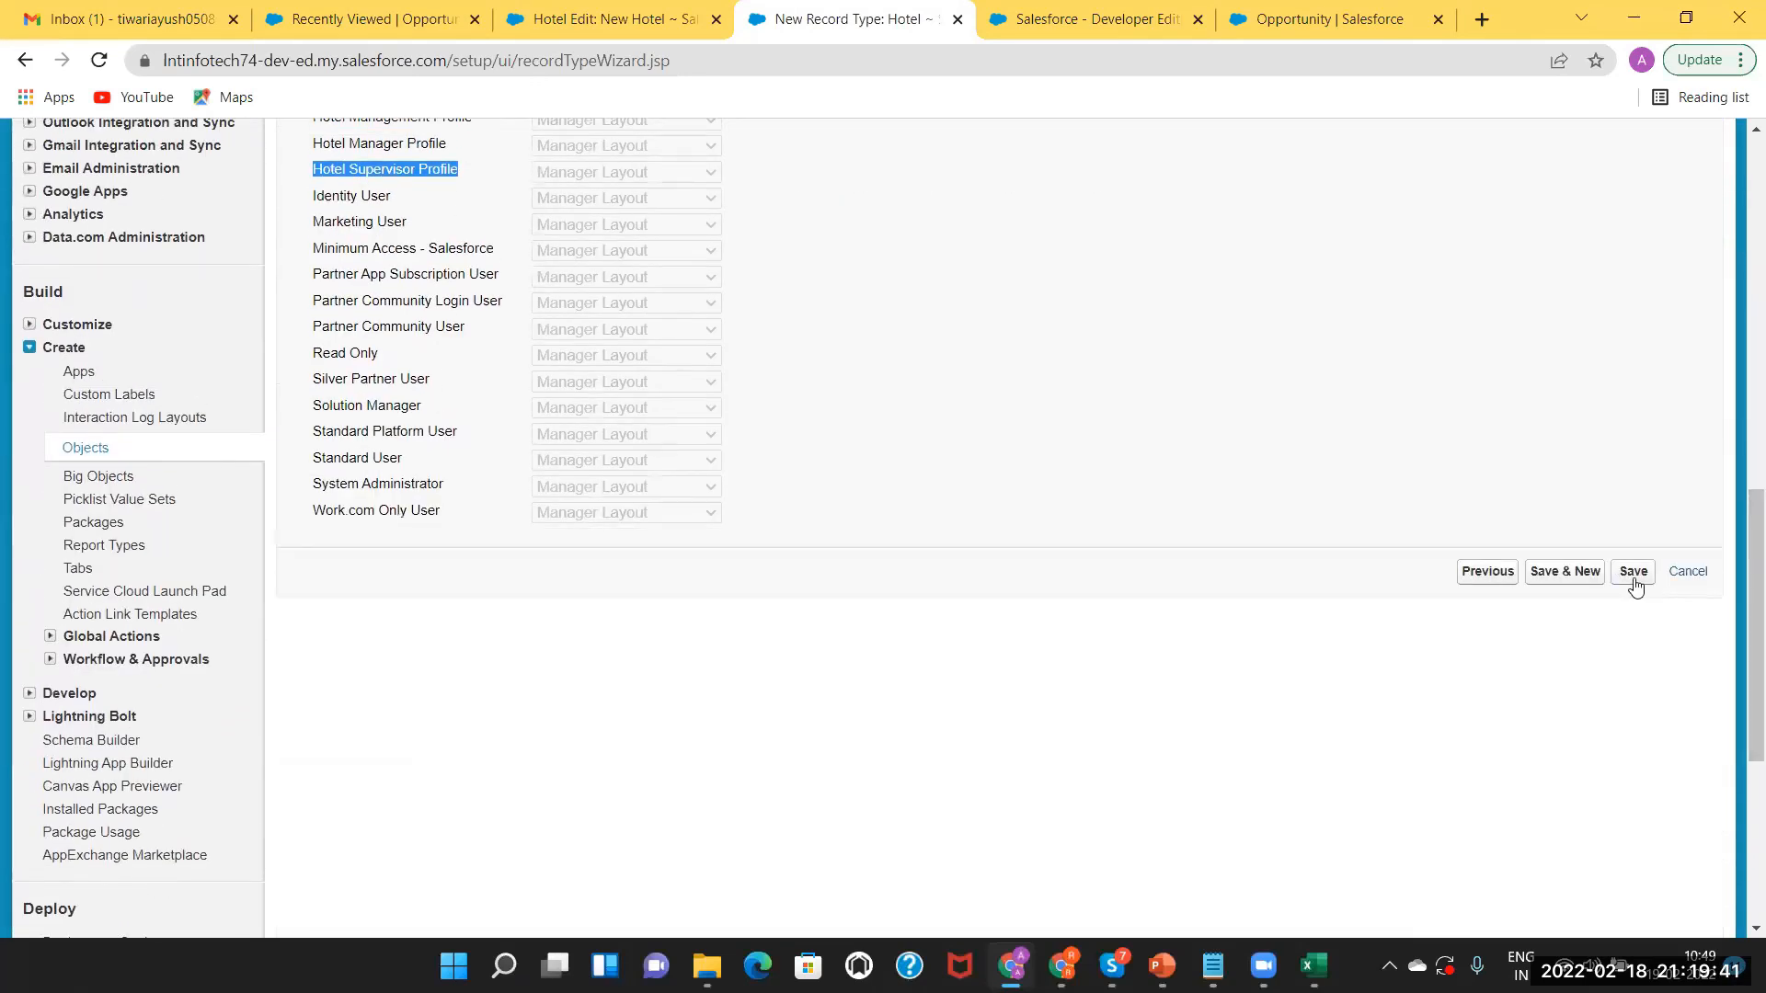
{"action": "left_click", "coordinate": [1632, 572]}
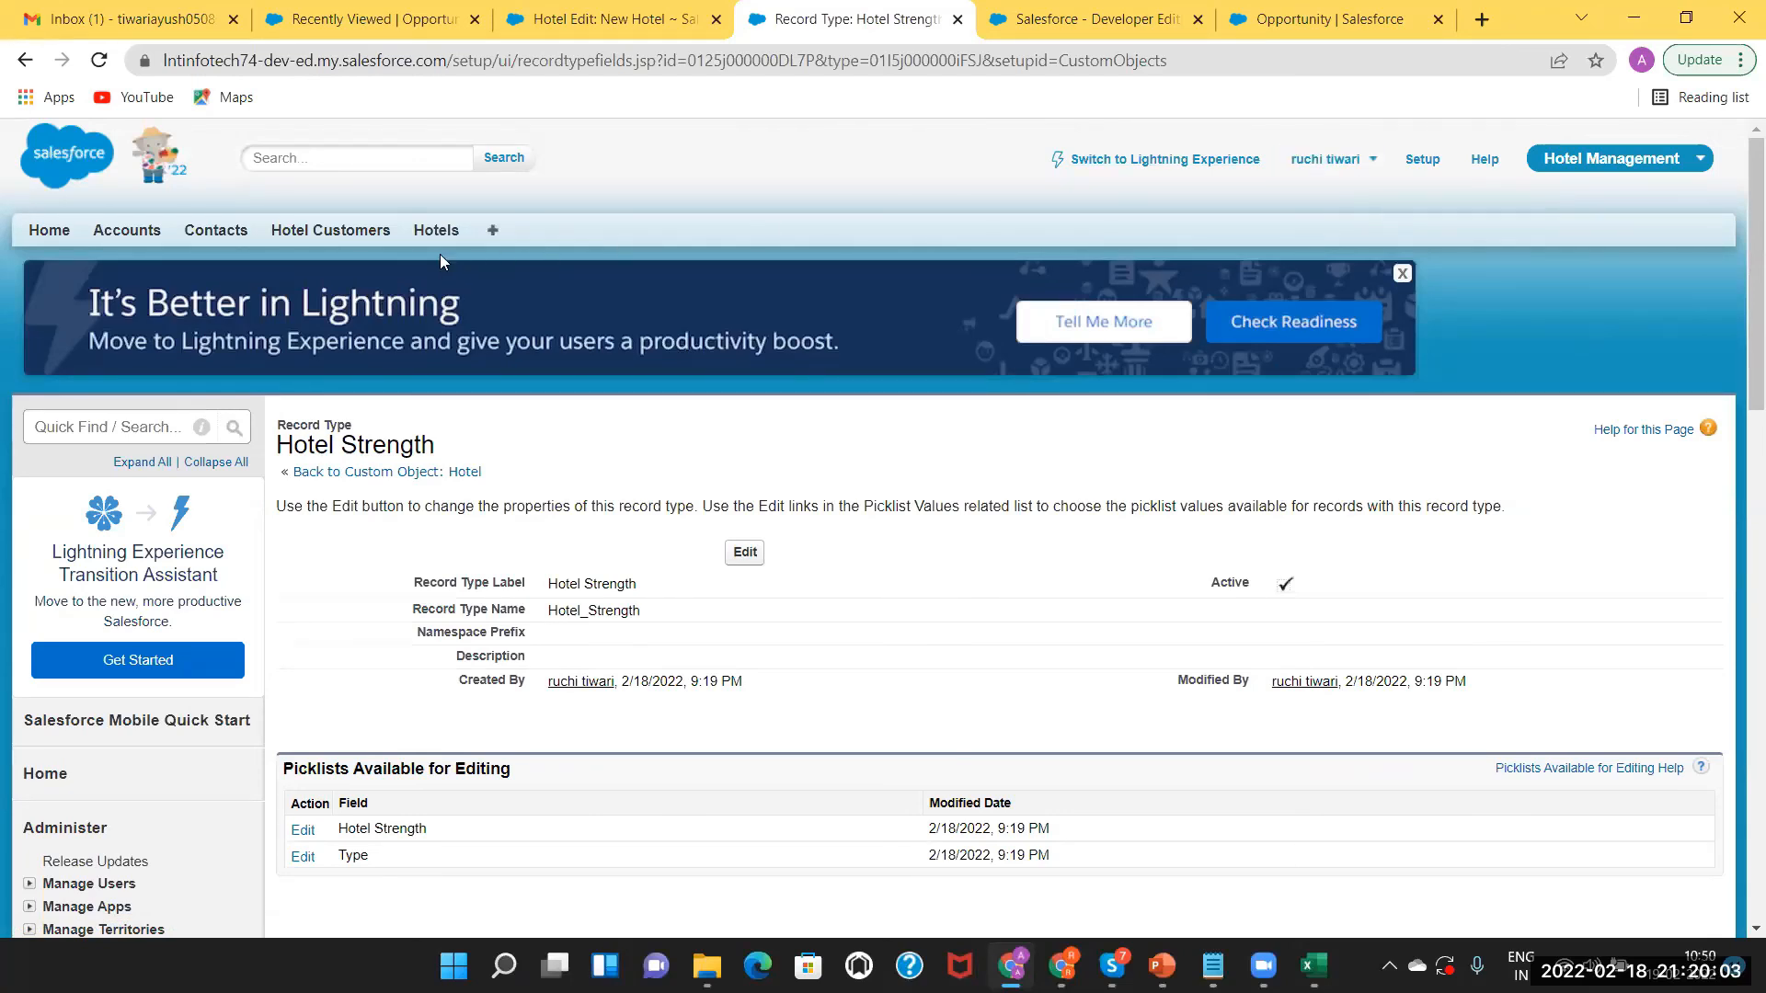
Start a new hotel and view which Hotel Strength picklist values are offered.
{"action": "left_click", "coordinate": [430, 232]}
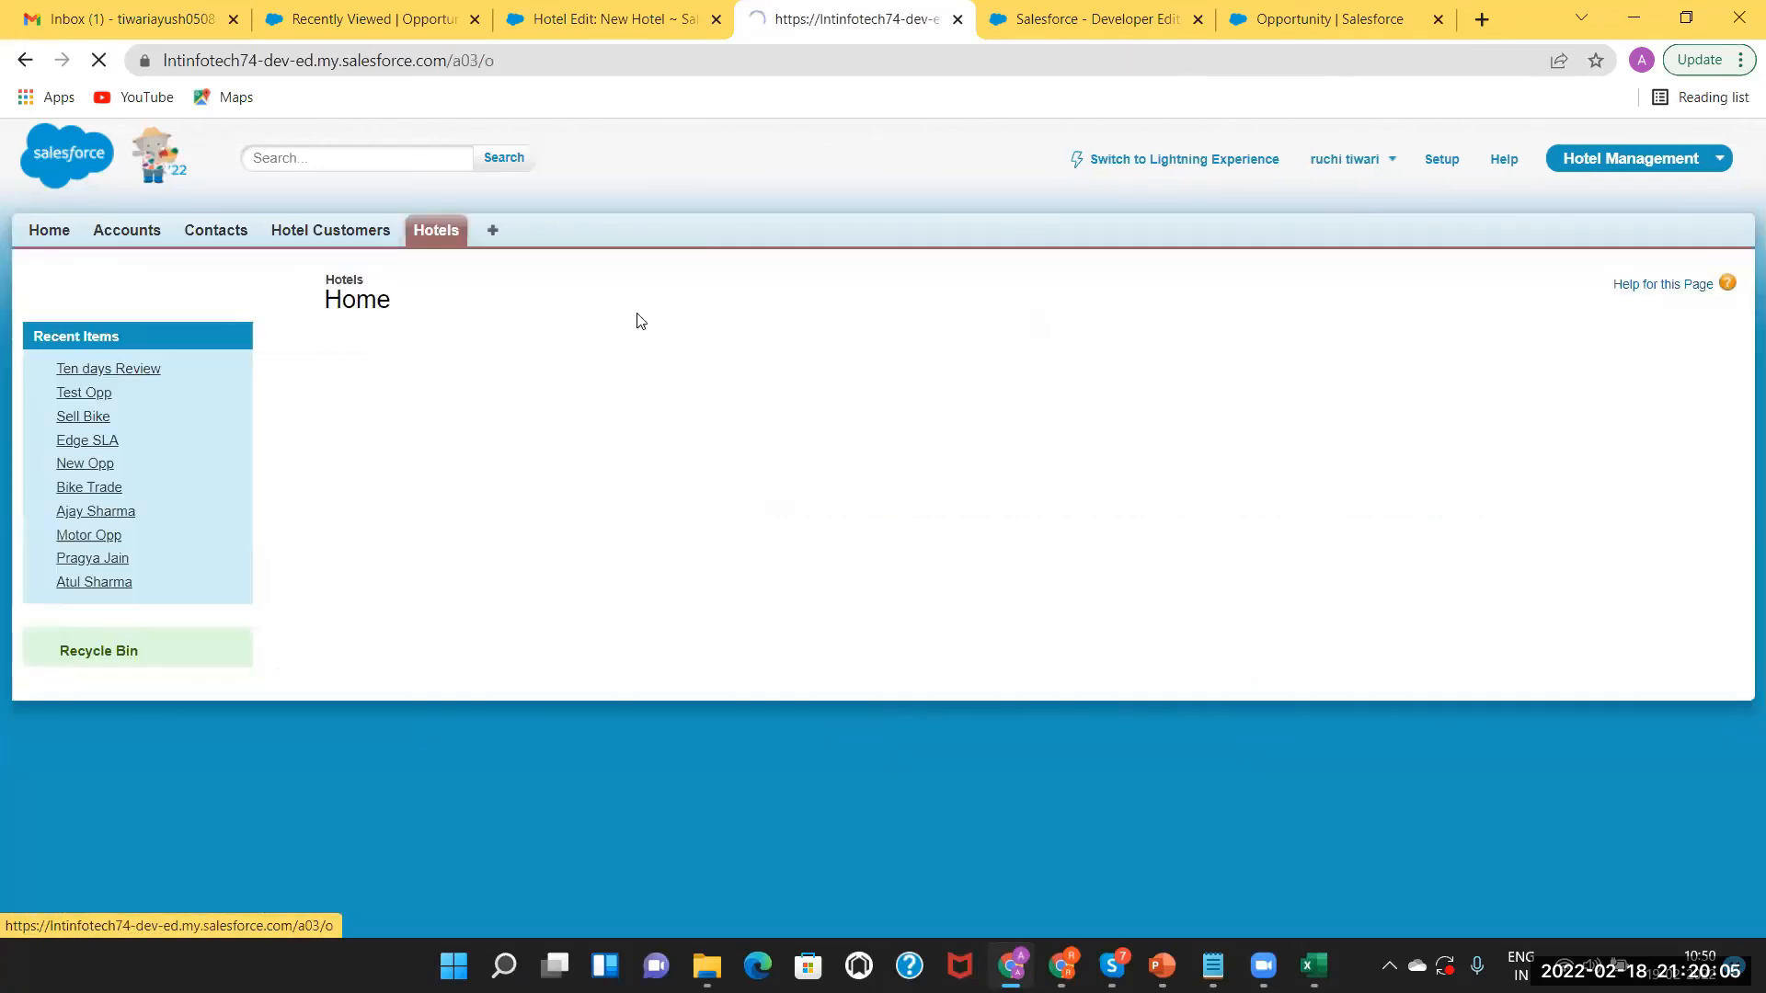
{"action": "left_click", "coordinate": [747, 404]}
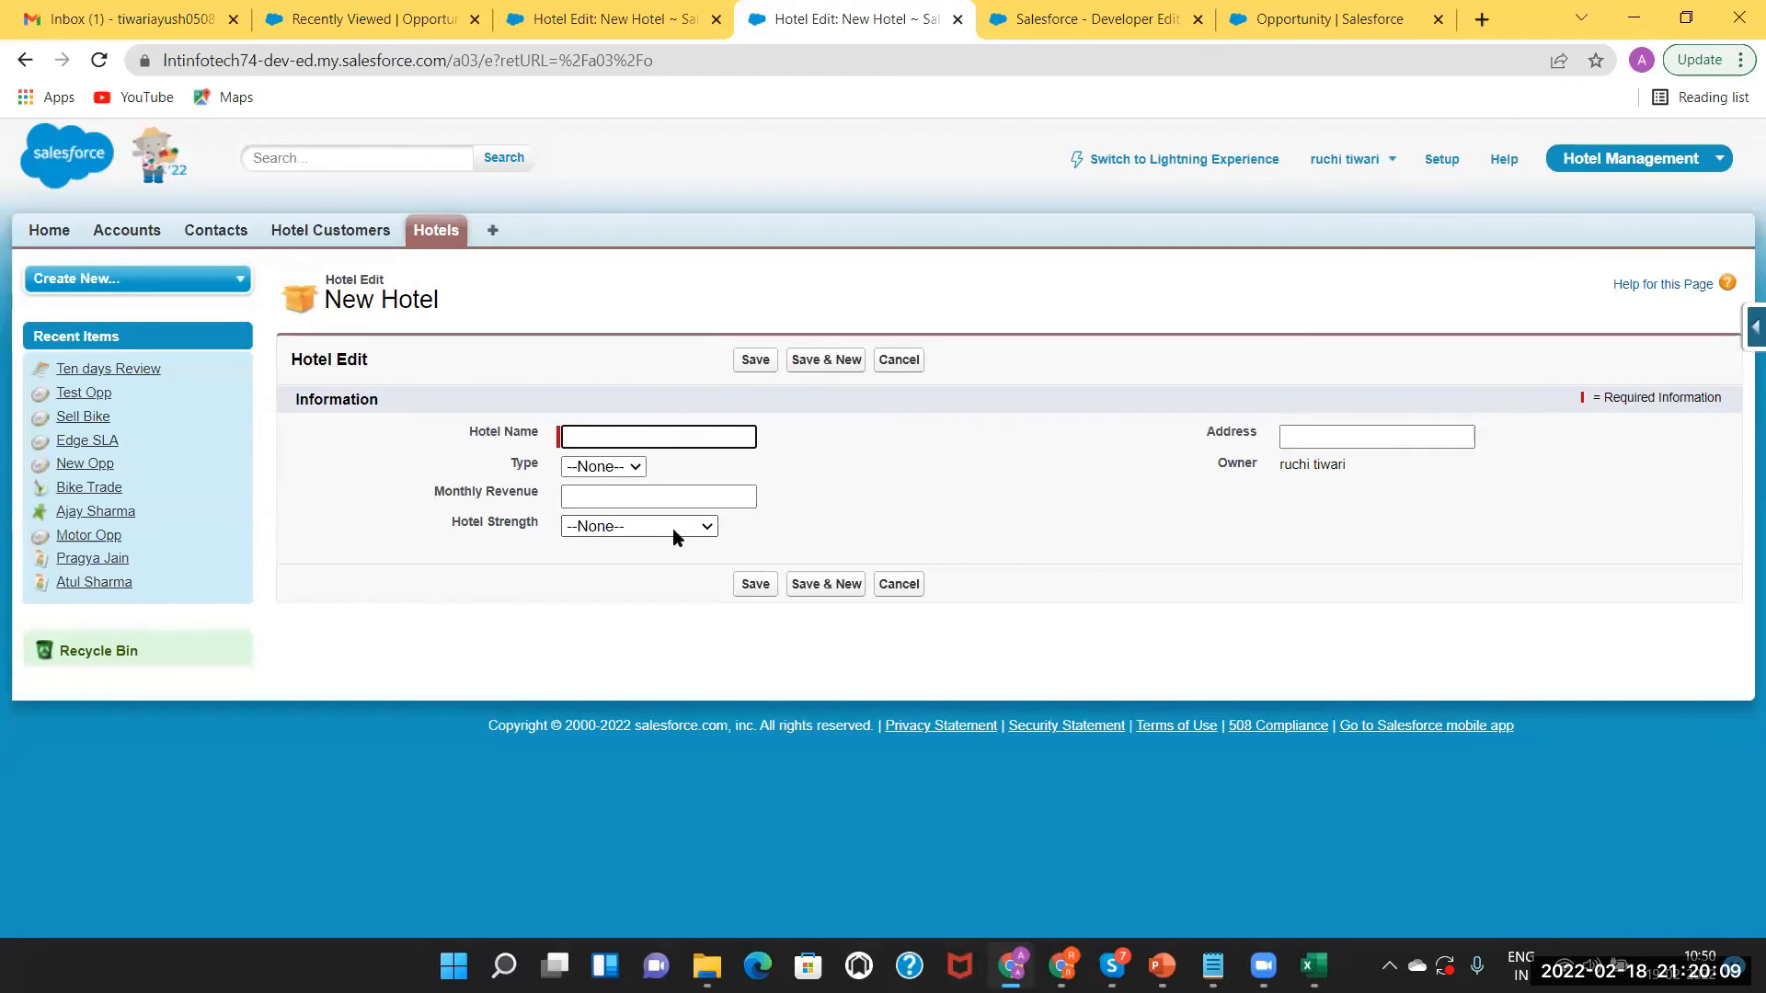
{"action": "left_click", "coordinate": [678, 530]}
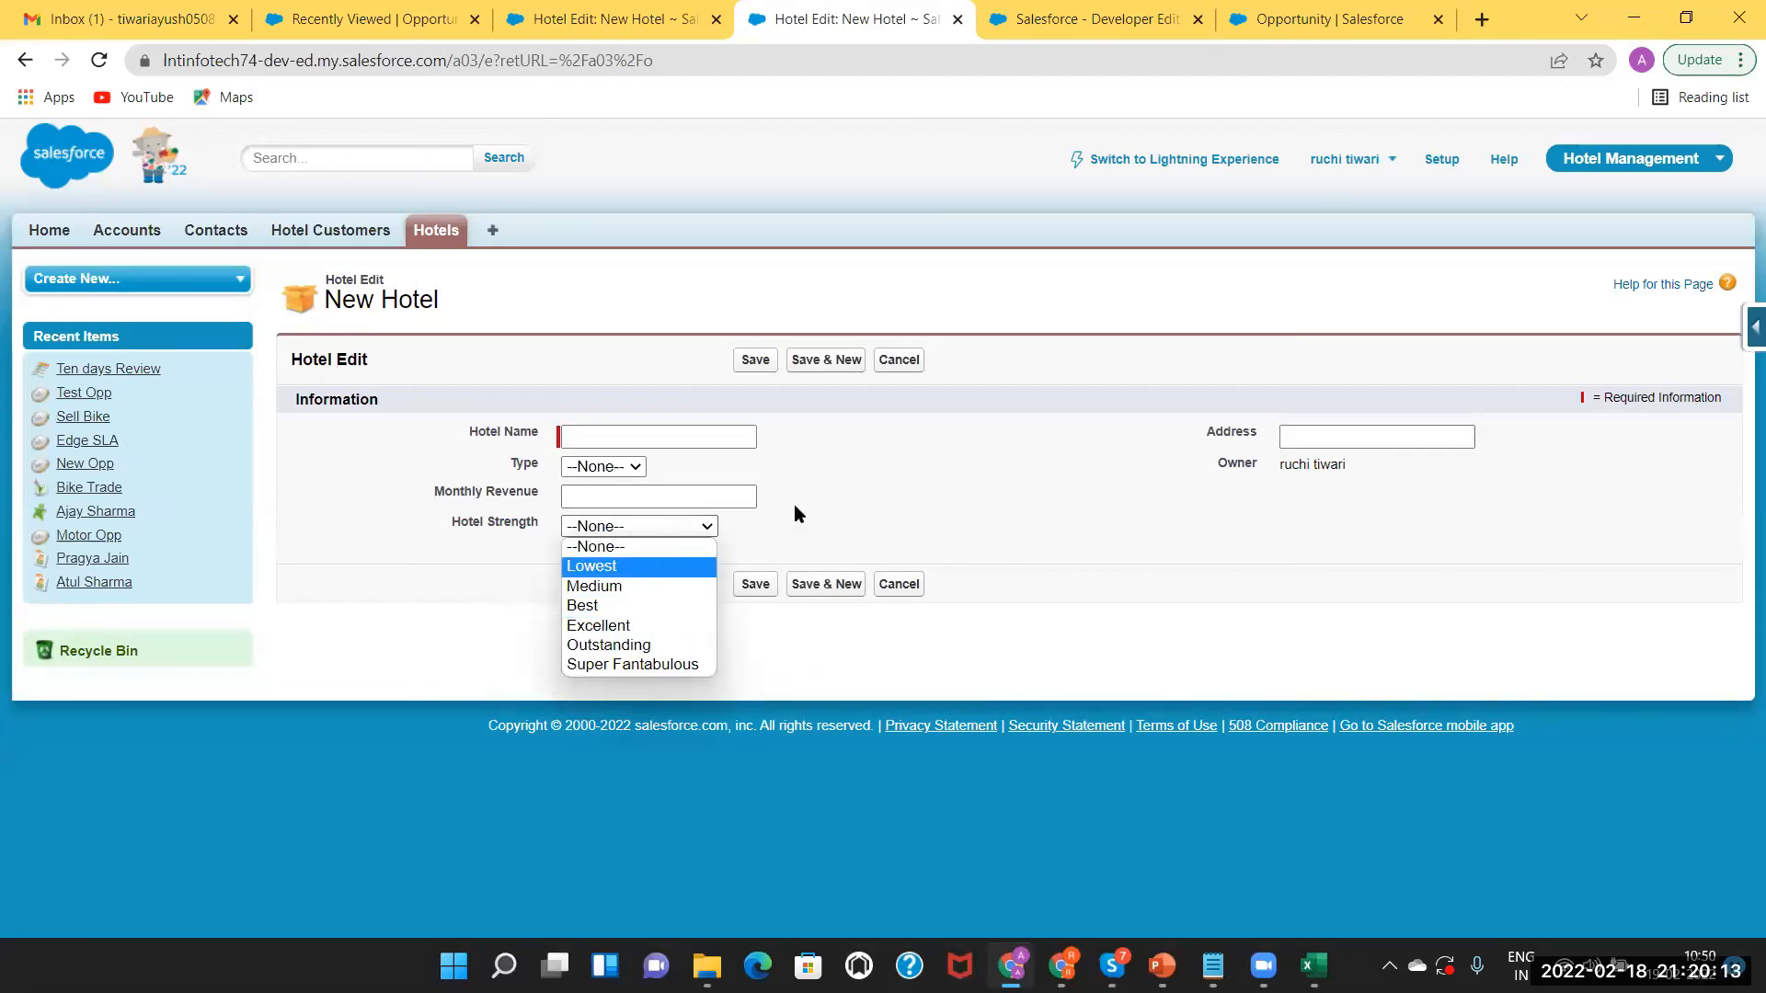
{"action": "left_click", "coordinate": [483, 604]}
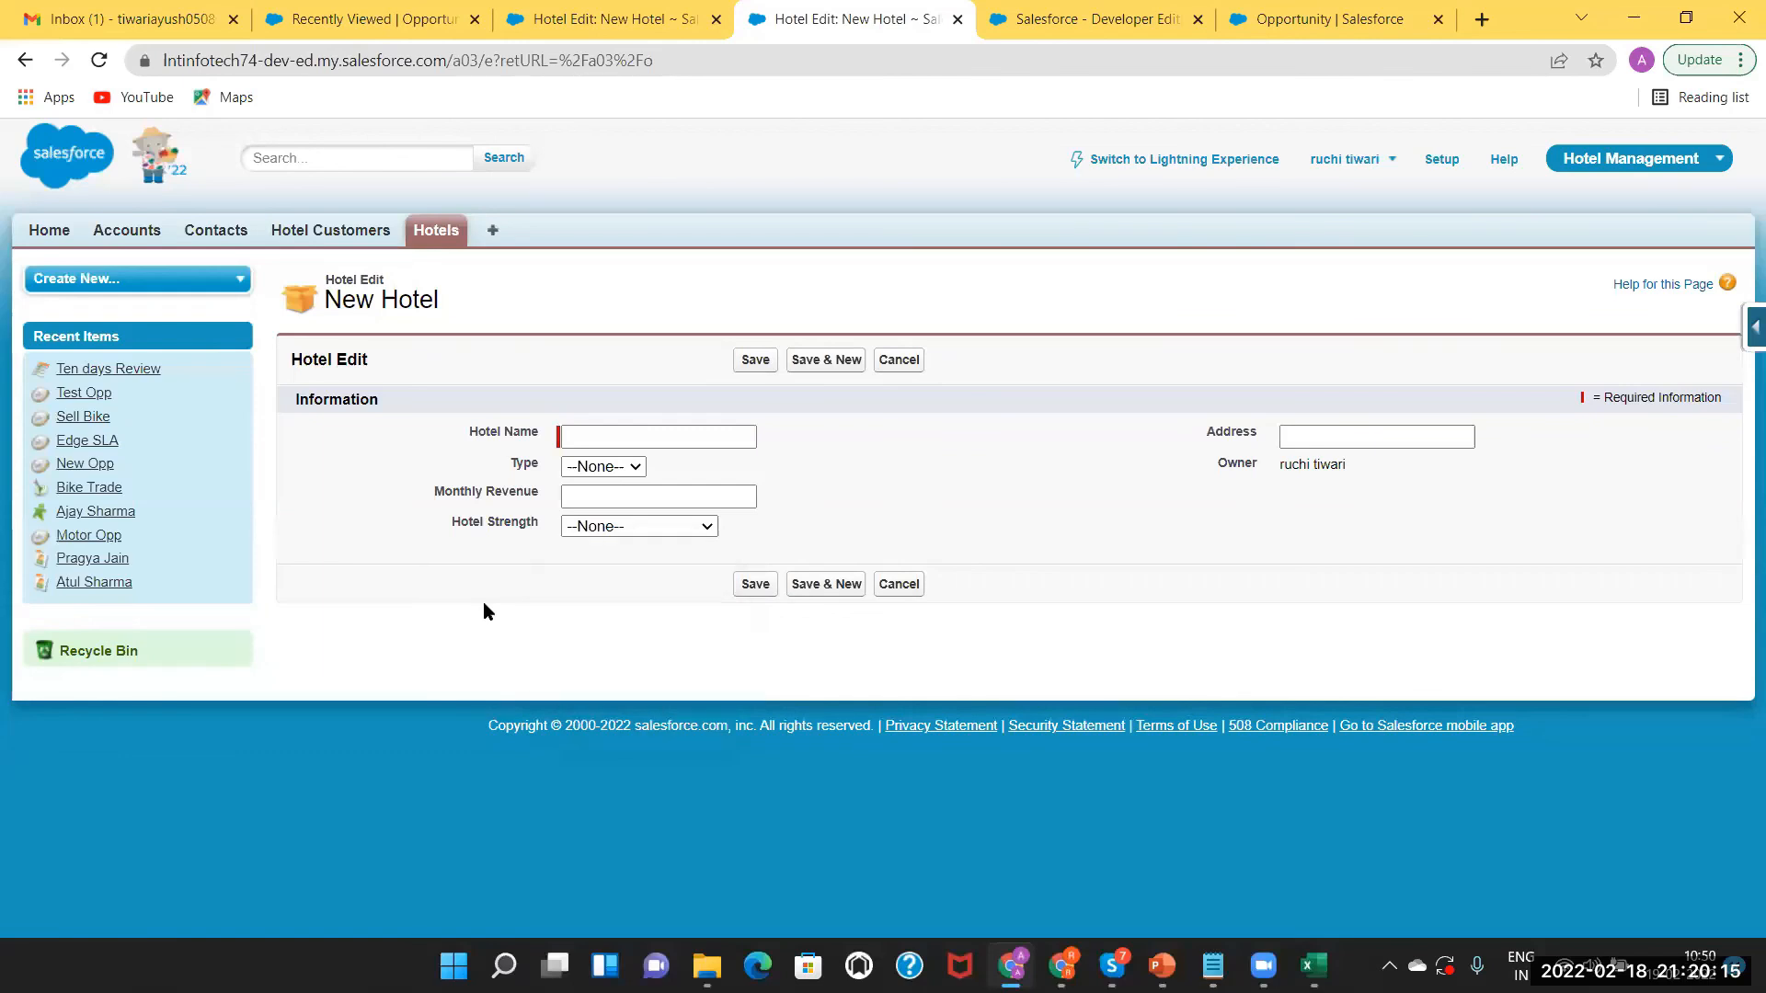
Open the Imperial Hotel record and go to the Hotel object's field definitions.
{"action": "left_click", "coordinate": [323, 236]}
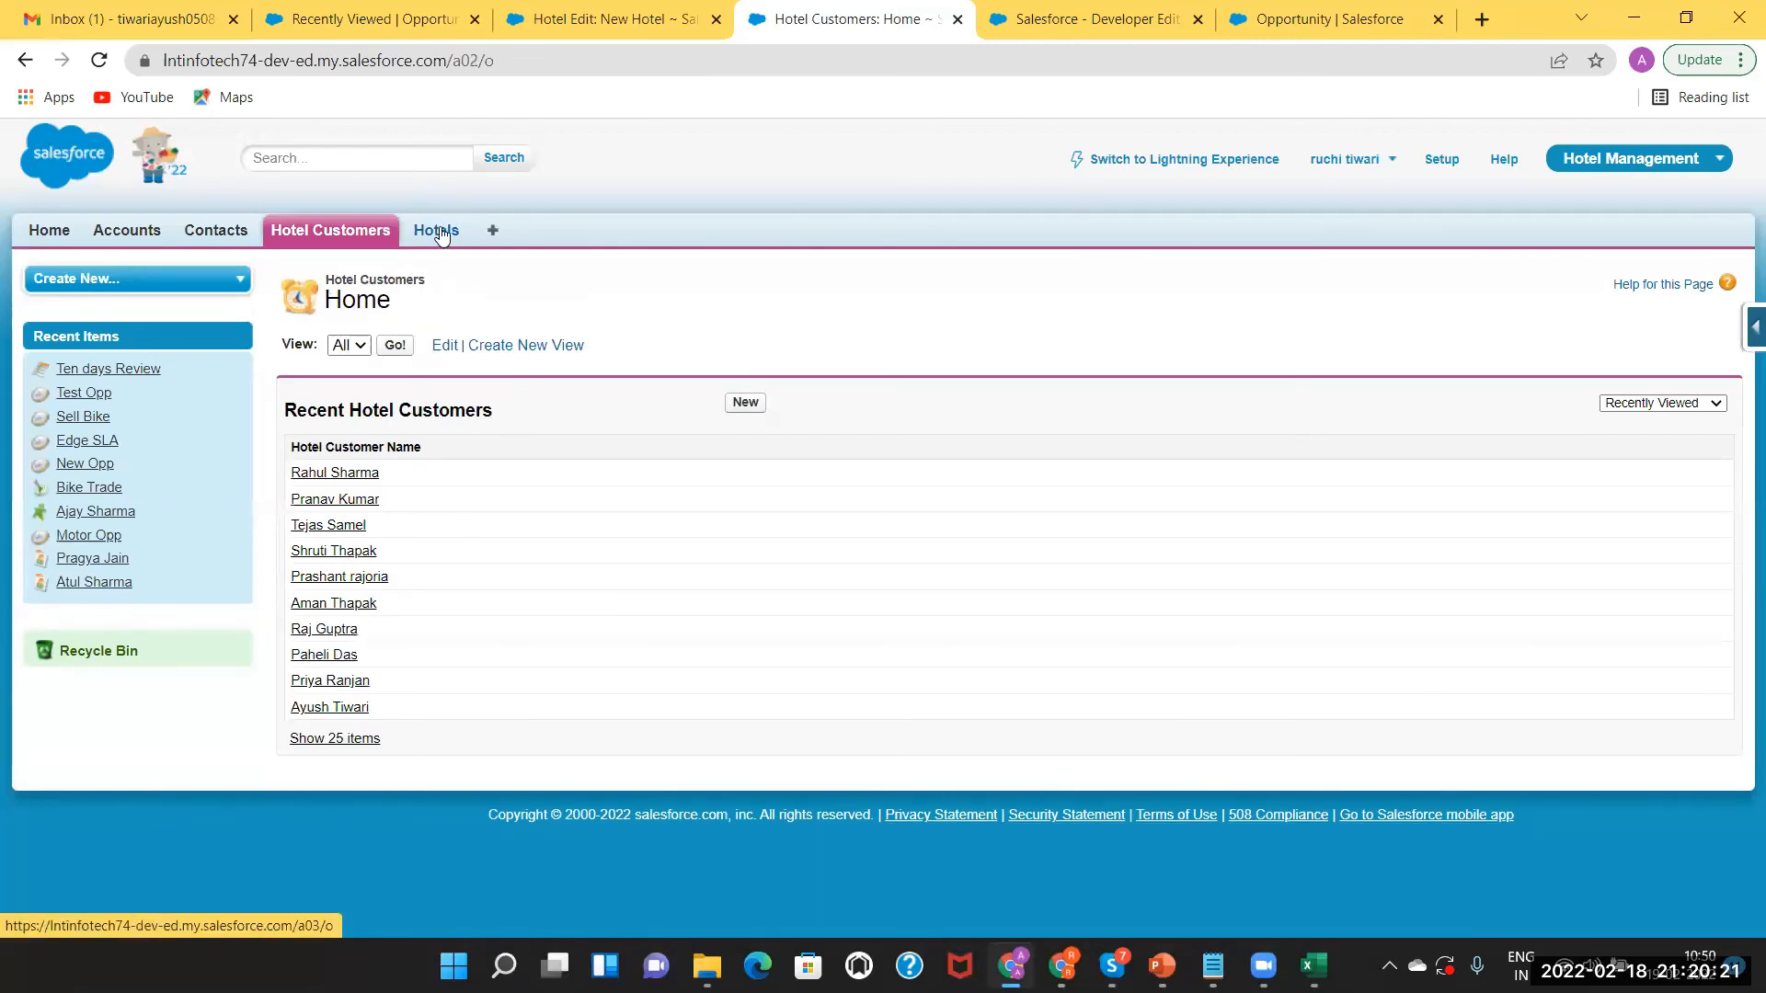
{"action": "left_click", "coordinate": [438, 232]}
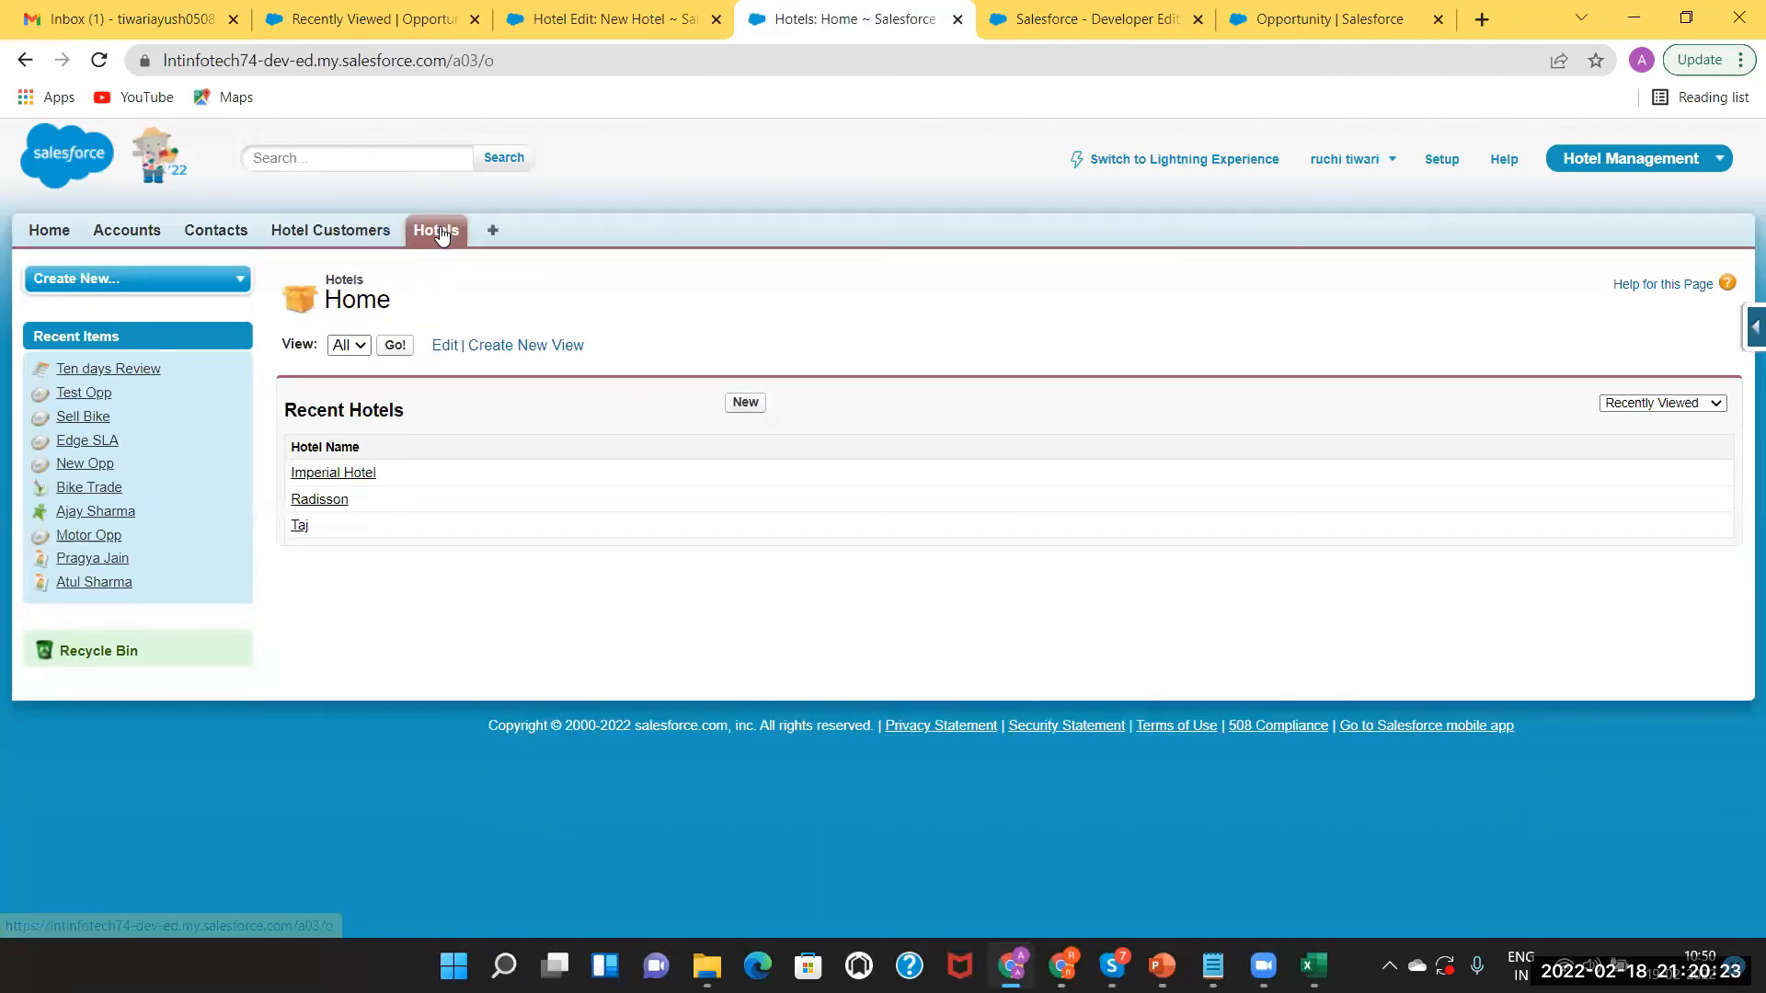
{"action": "left_click", "coordinate": [361, 474]}
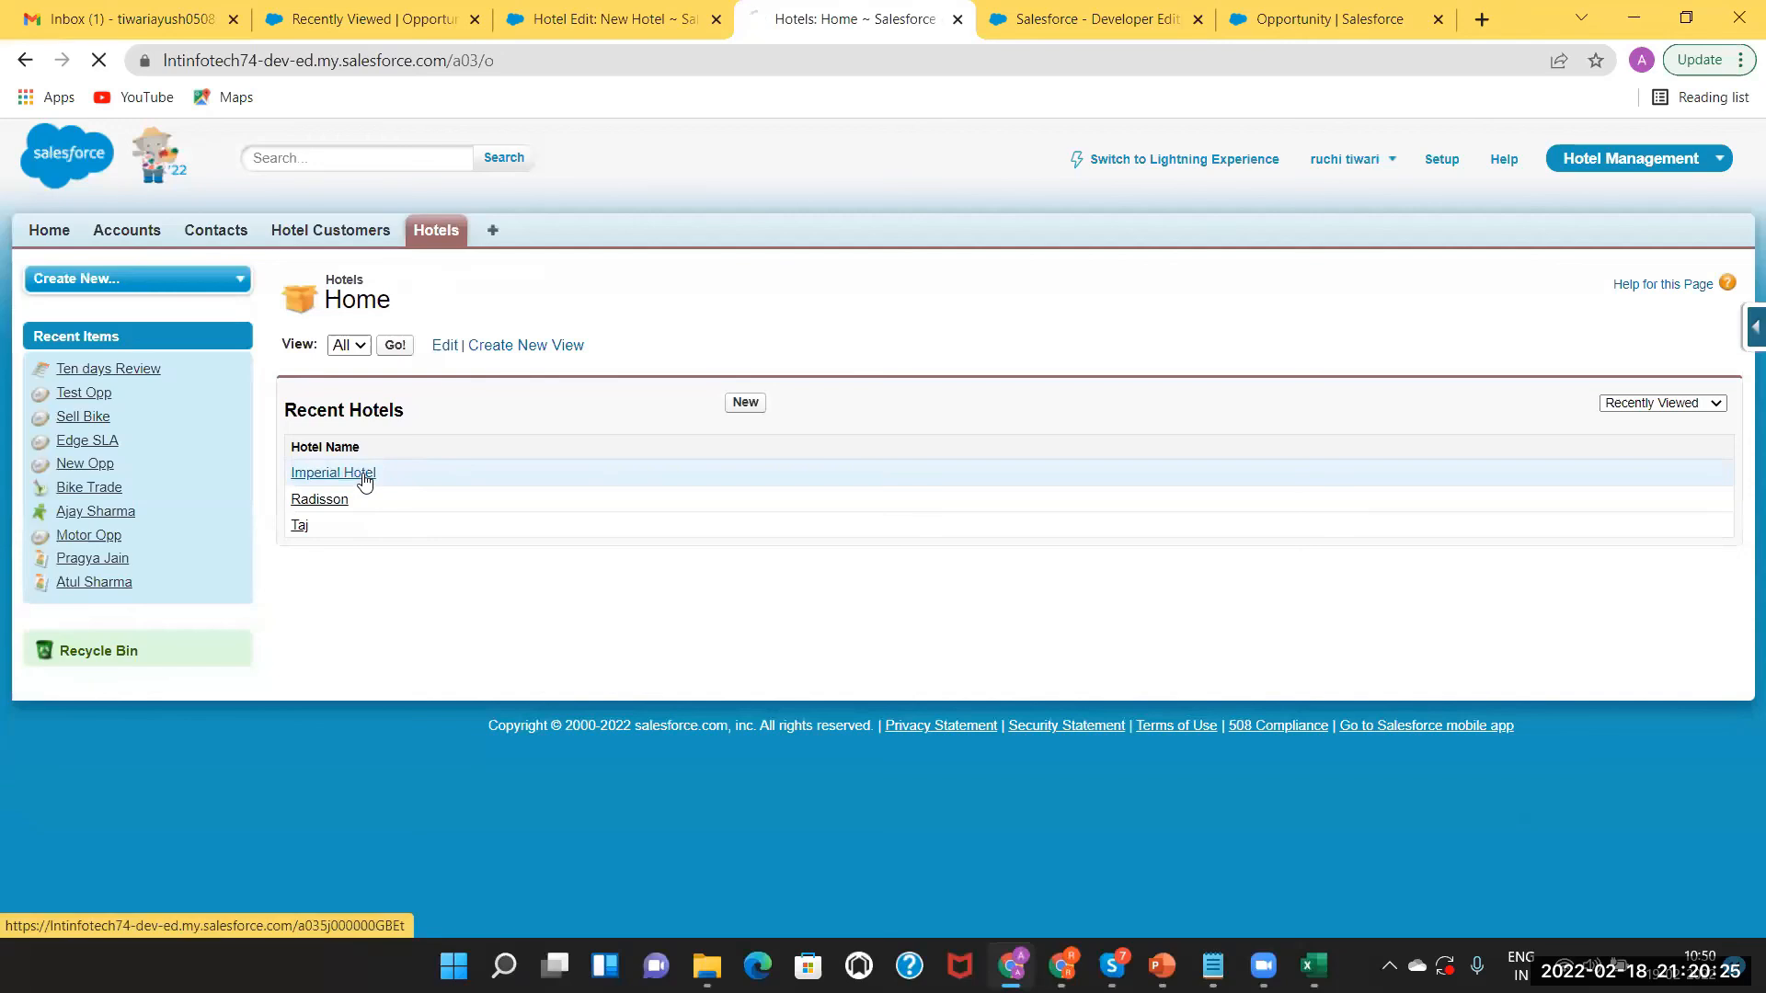
{"action": "left_click", "coordinate": [1737, 331]}
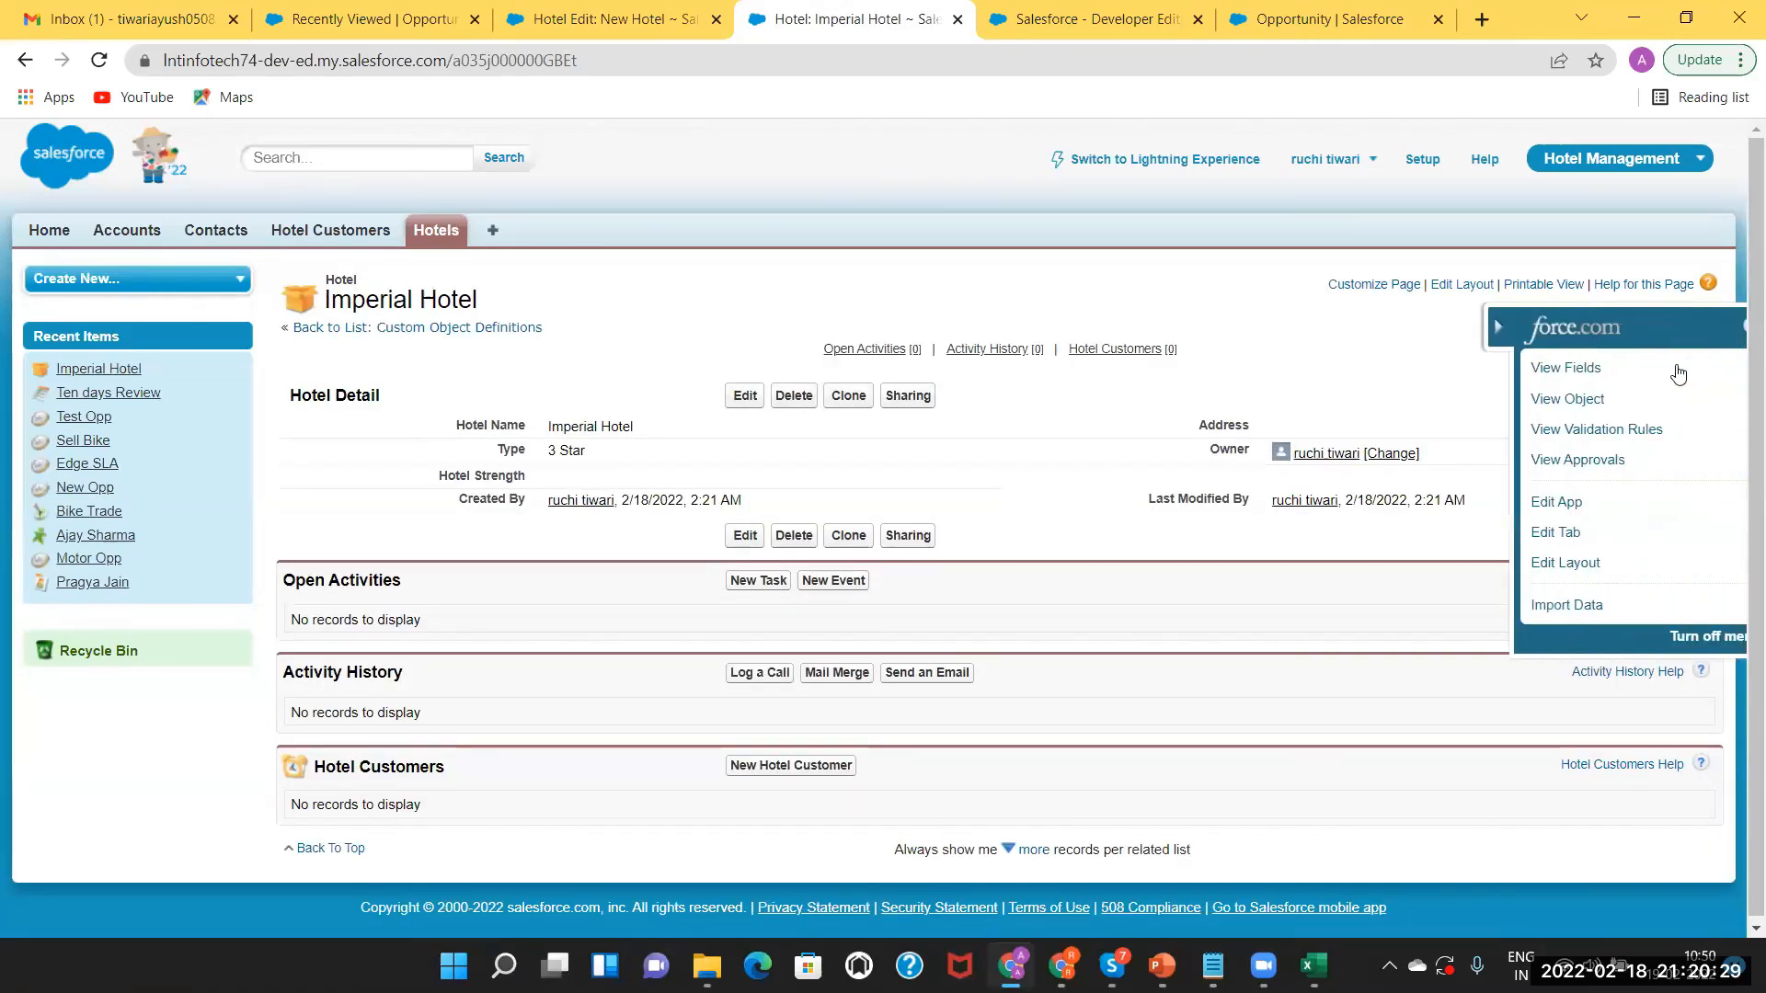
{"action": "left_click", "coordinate": [1552, 370]}
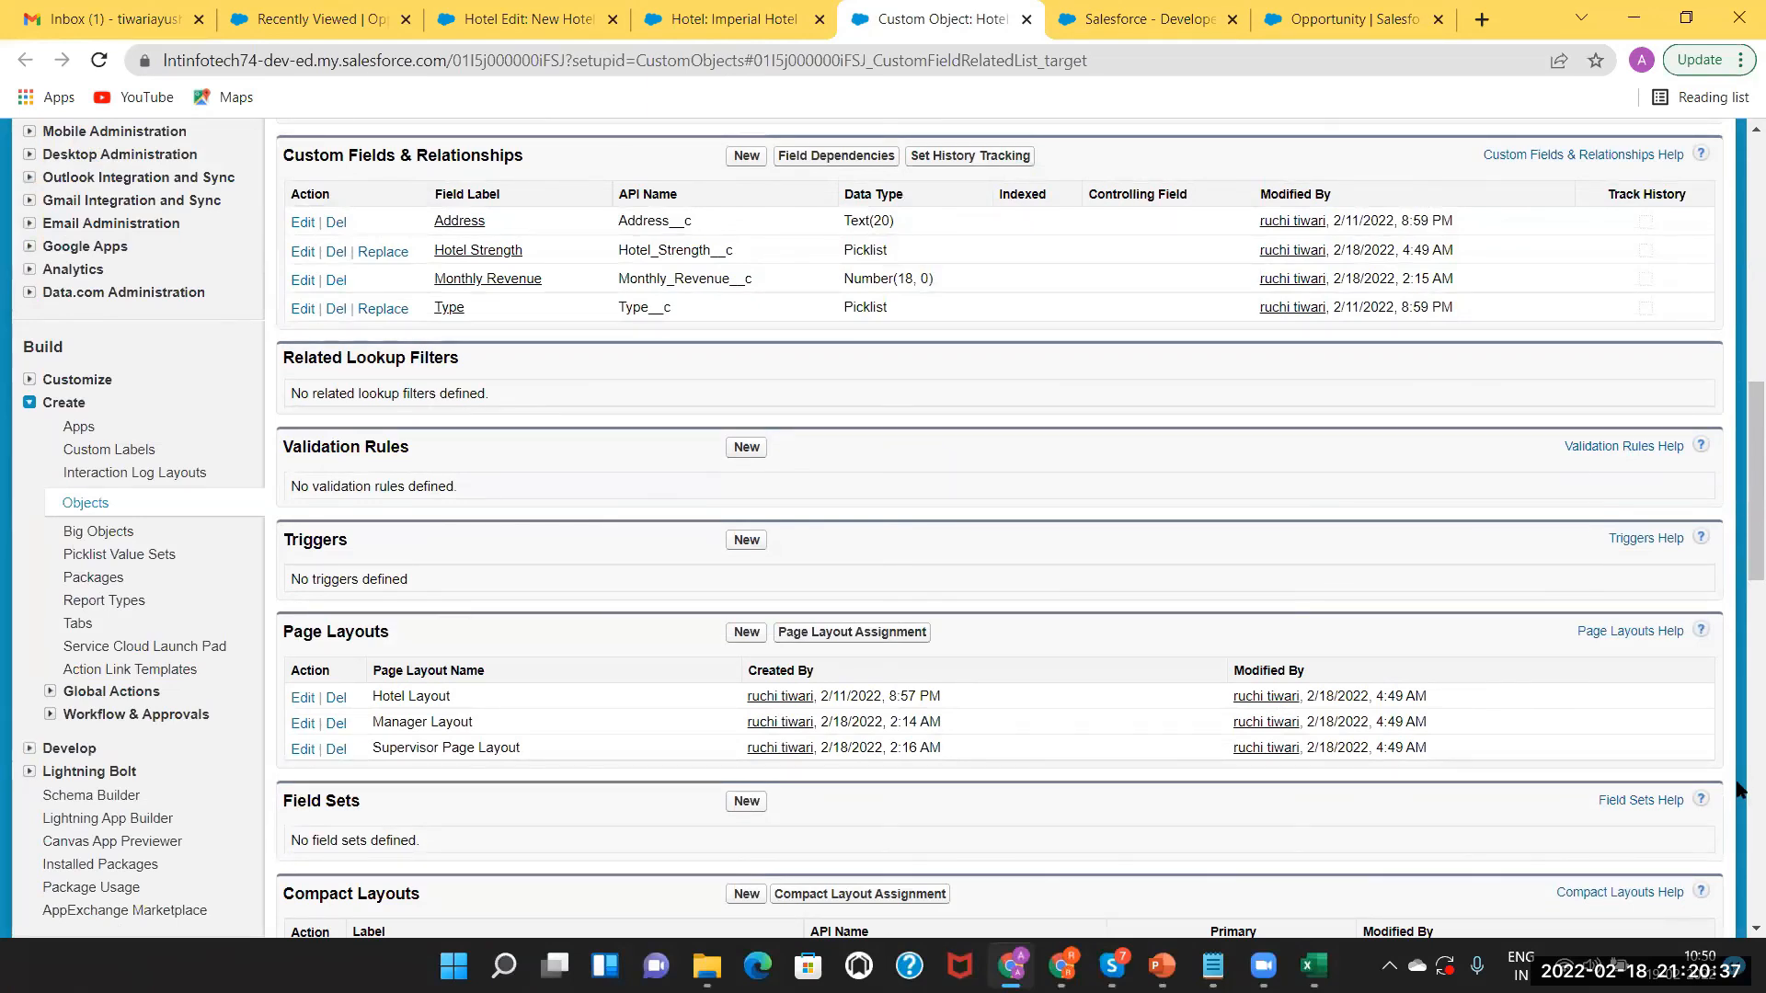
Review the Page Layout Assignment table for each Hotel record type and profile.
{"action": "scroll", "coordinate": [888, 563], "scroll_direction": "down", "scroll_amount": 1}
{"action": "scroll", "coordinate": [464, 414], "scroll_direction": "down", "scroll_amount": 3}
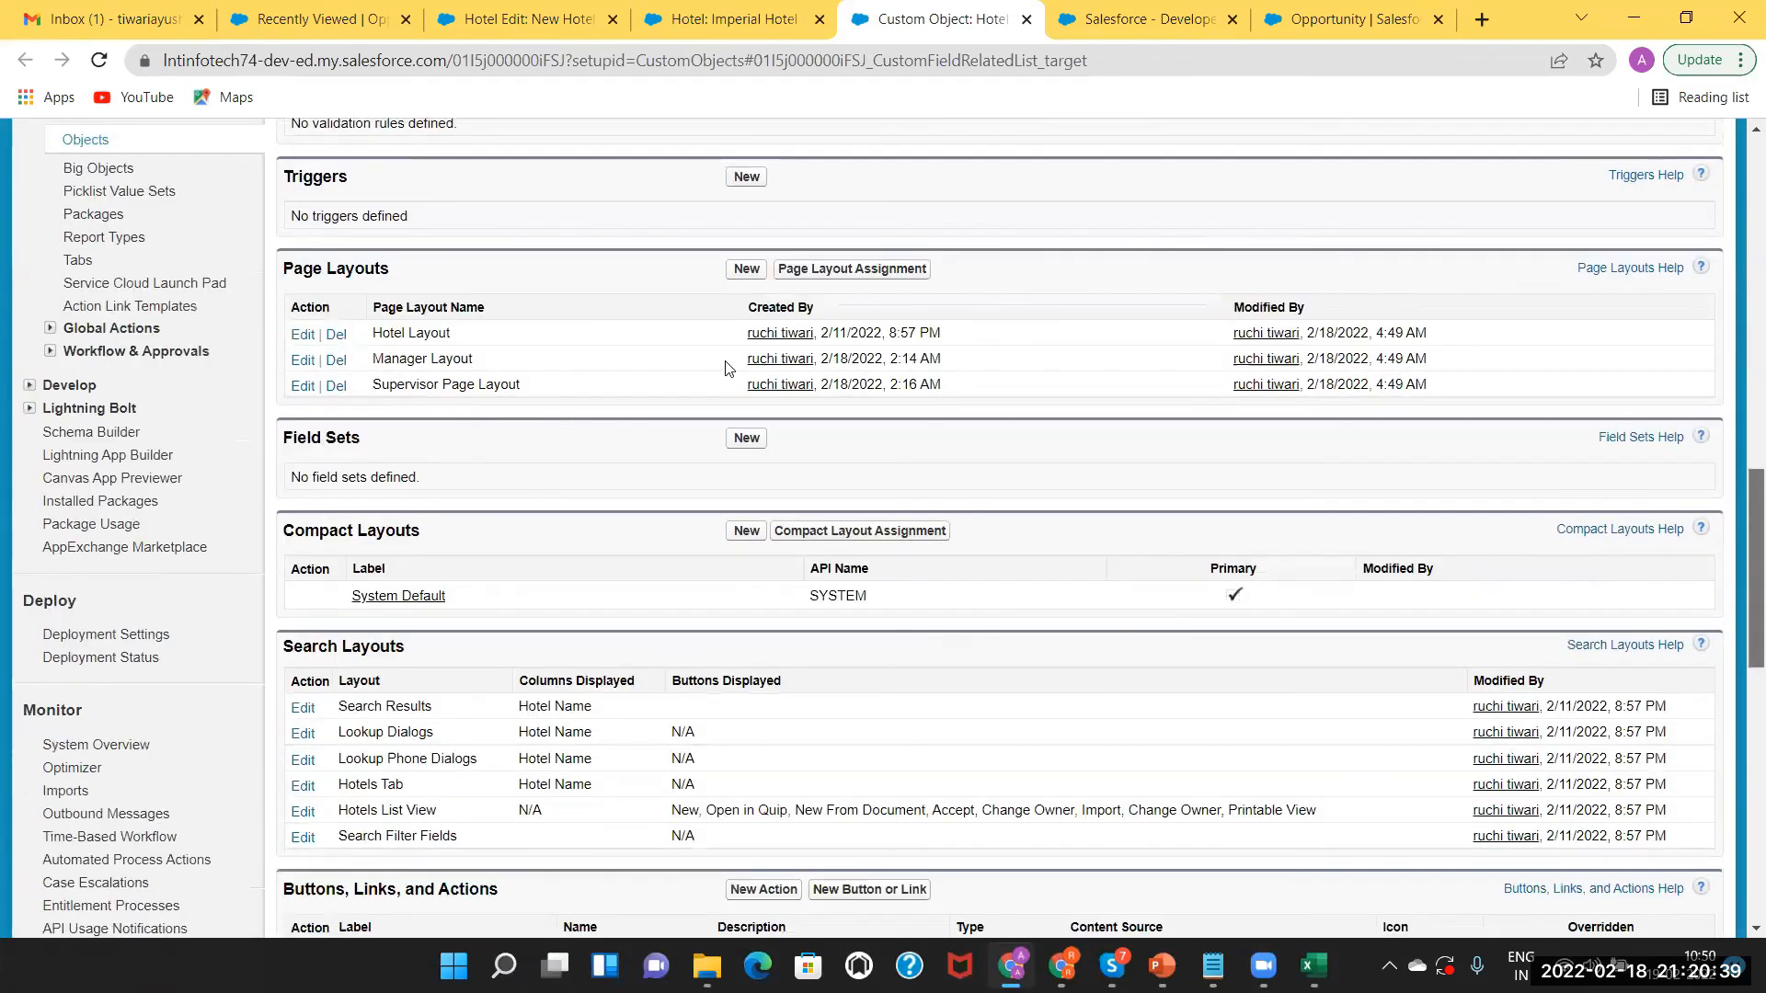
{"action": "scroll", "coordinate": [817, 301], "scroll_direction": "down", "scroll_amount": 2}
{"action": "scroll", "coordinate": [817, 304], "scroll_direction": "down", "scroll_amount": 3}
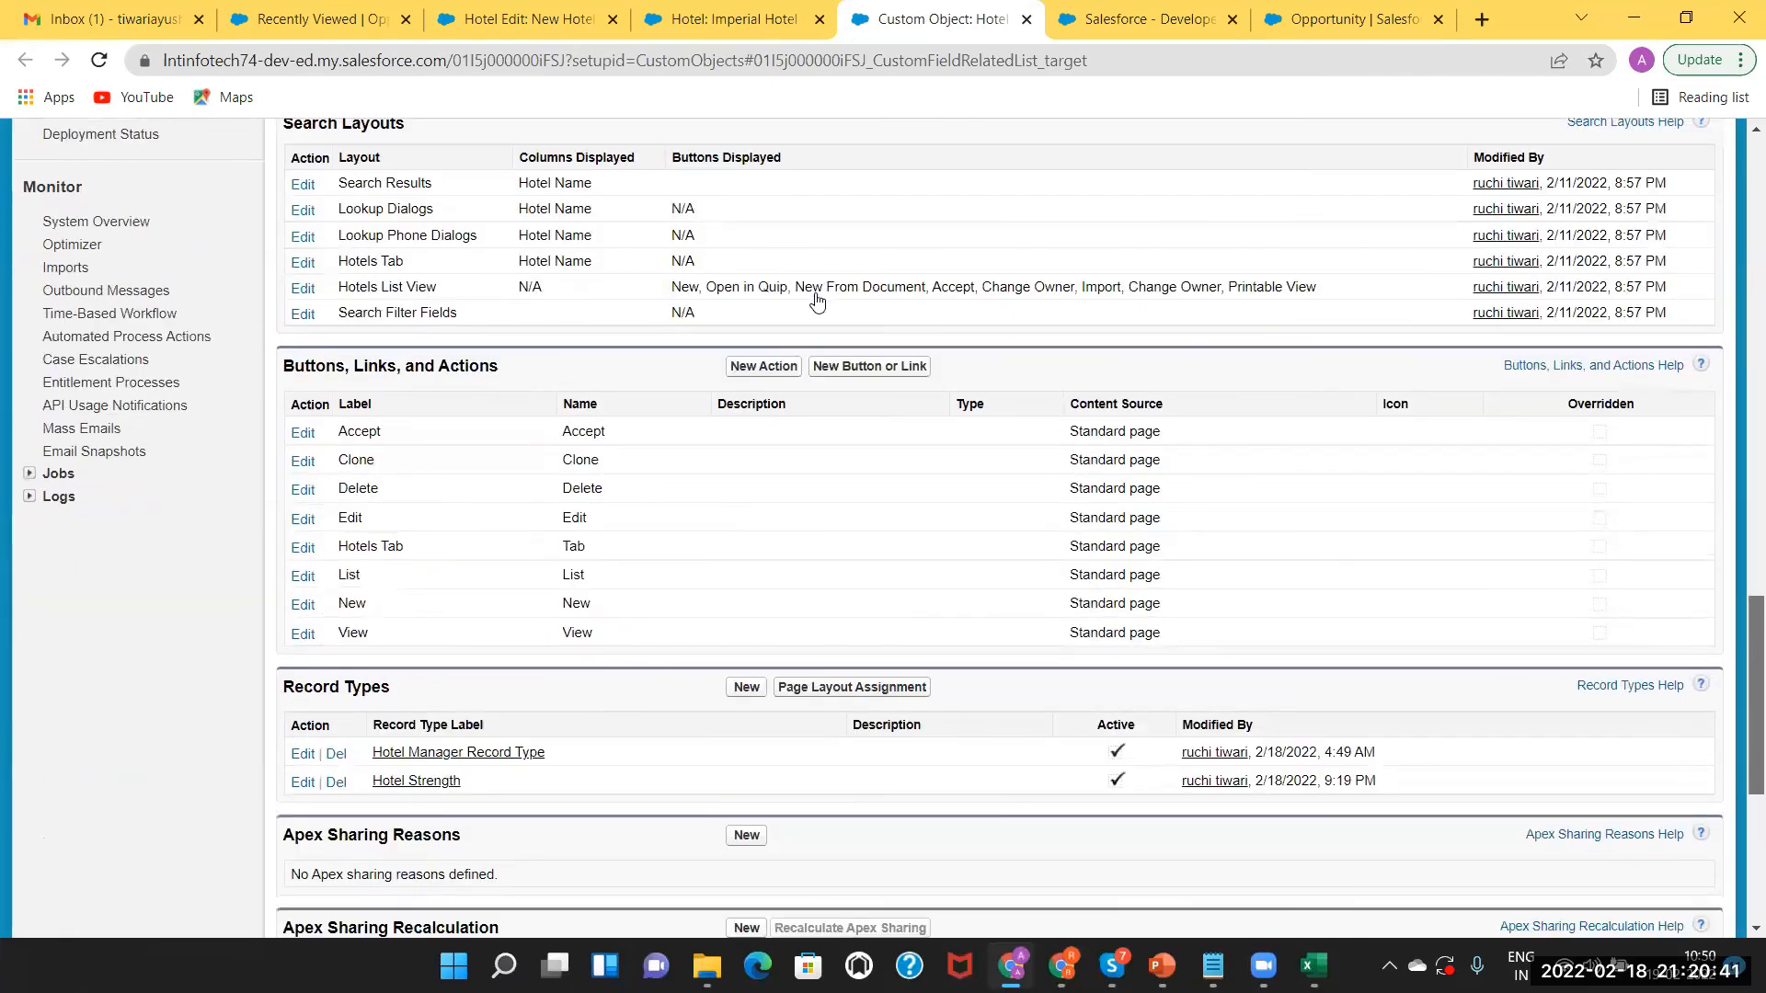
{"action": "scroll", "coordinate": [460, 387], "scroll_direction": "down", "scroll_amount": 4}
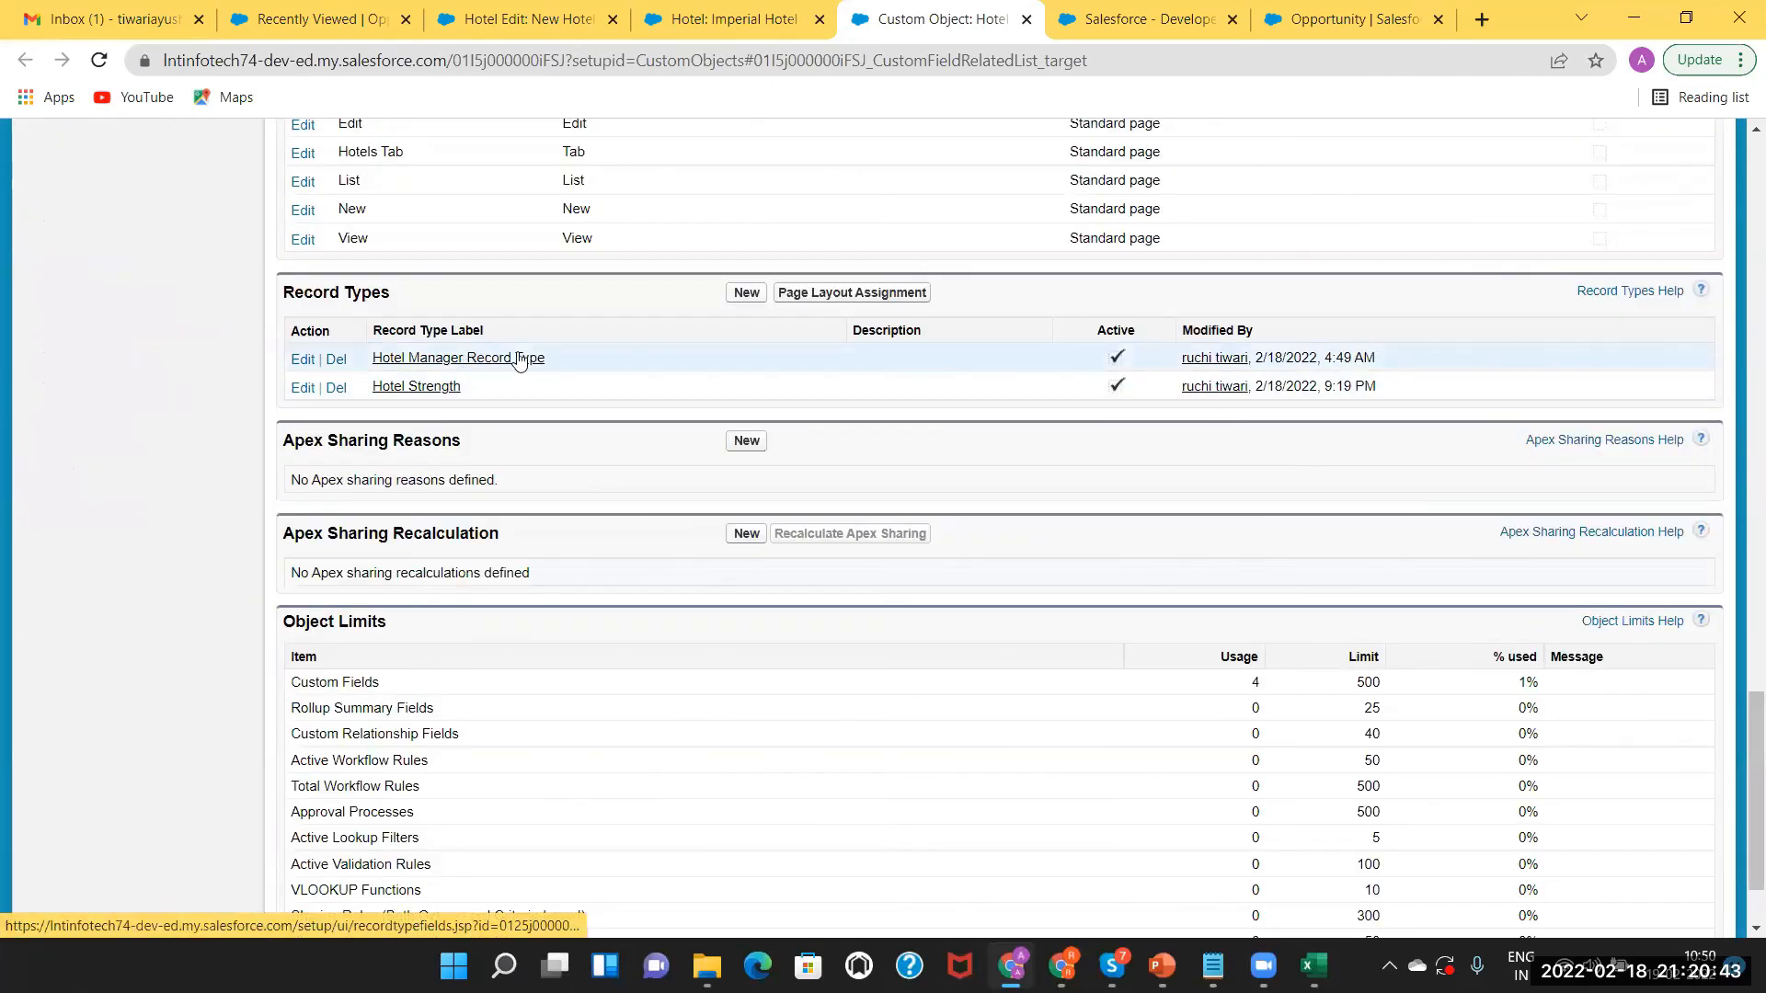
{"action": "left_click", "coordinate": [835, 294]}
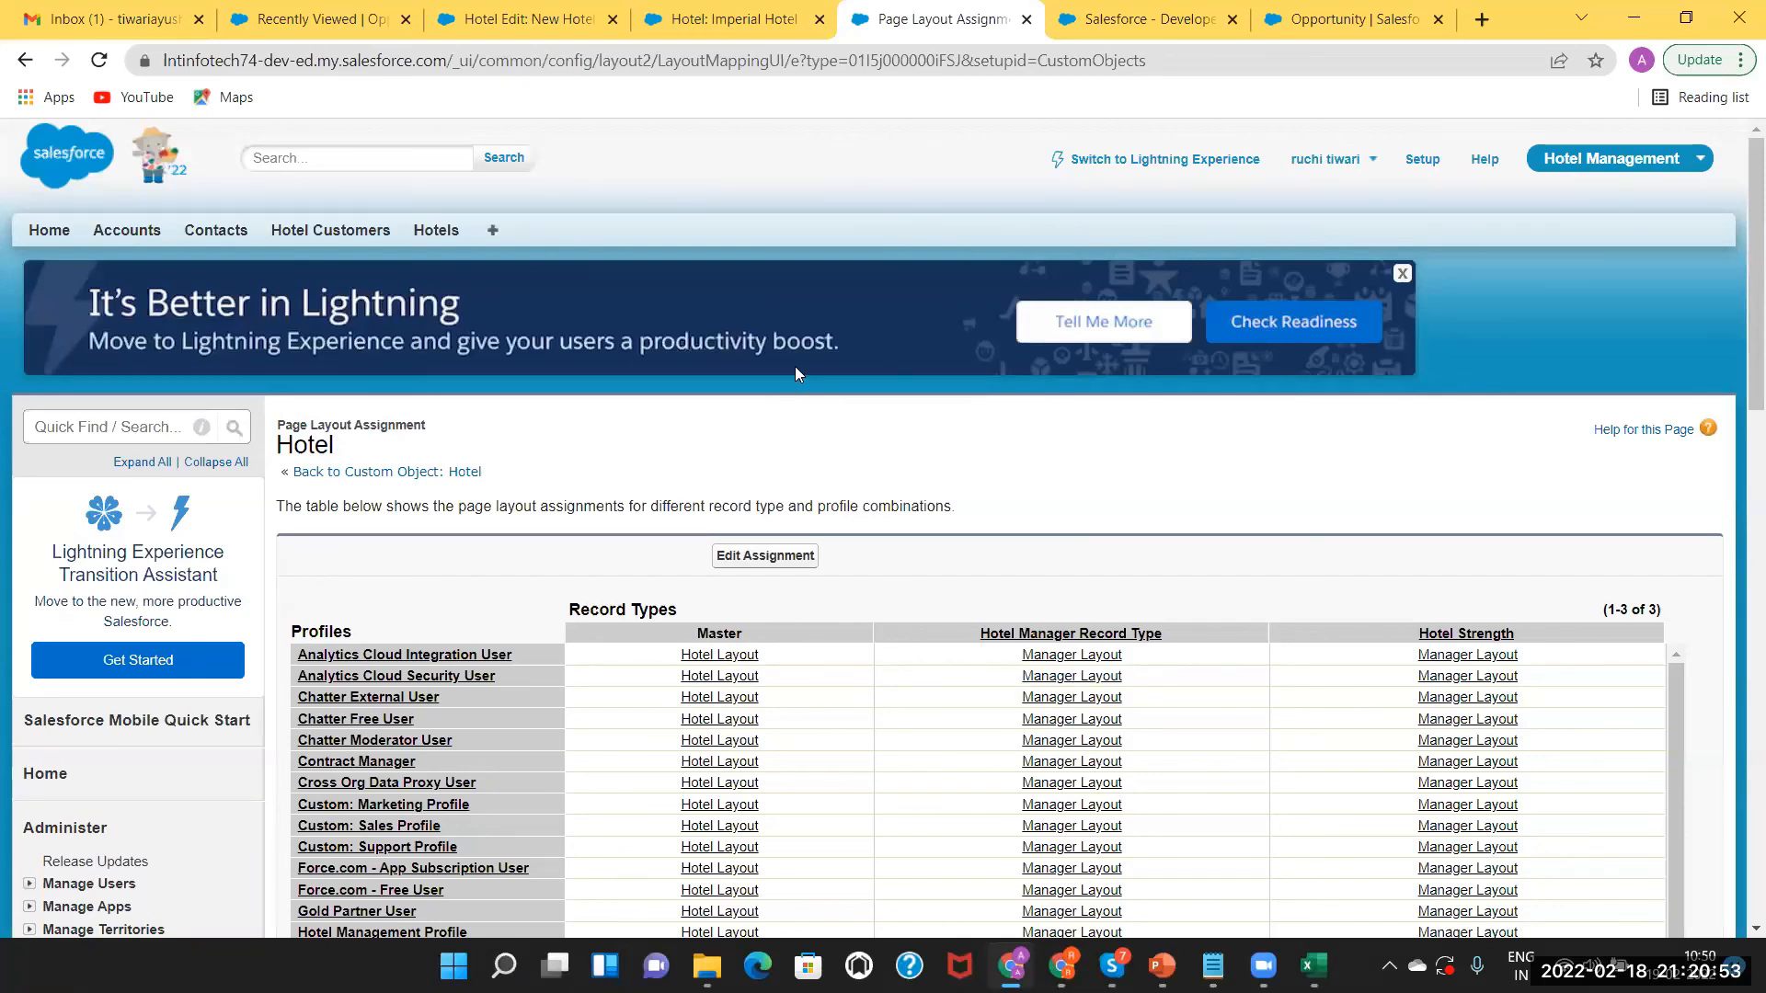
{"action": "scroll", "coordinate": [797, 373], "scroll_direction": "down", "scroll_amount": 4}
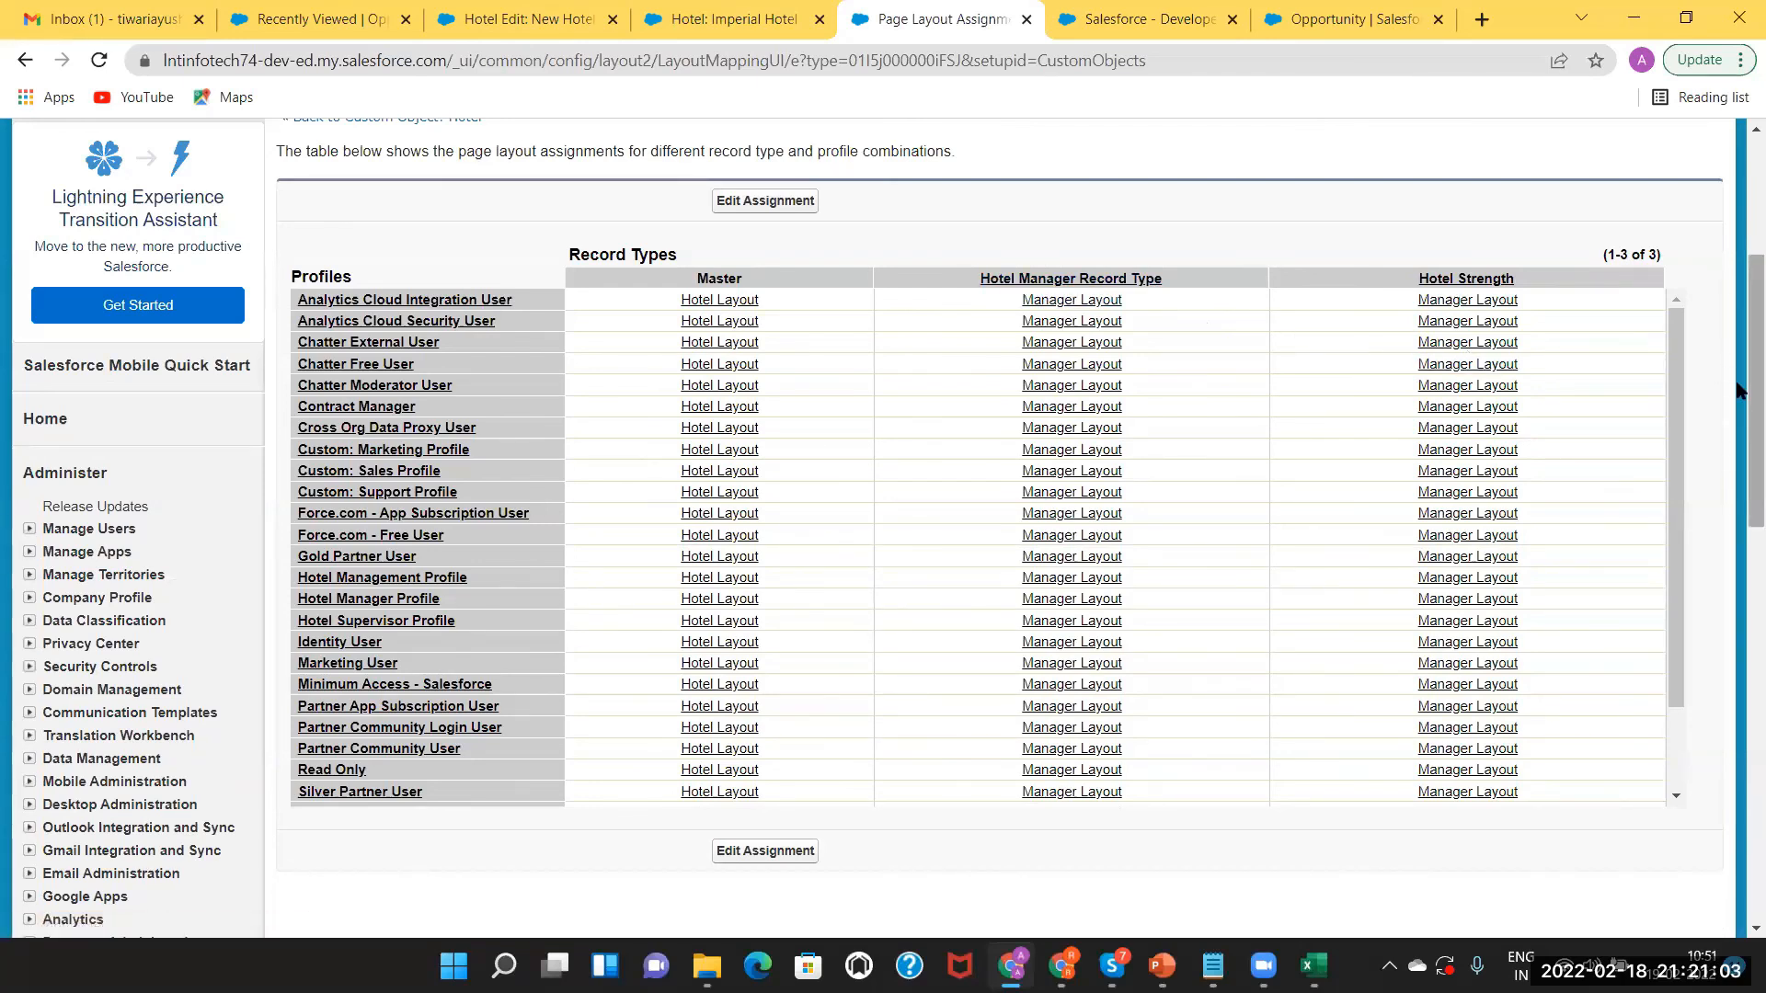
{"action": "scroll", "coordinate": [1738, 274], "scroll_direction": "up", "scroll_amount": 4}
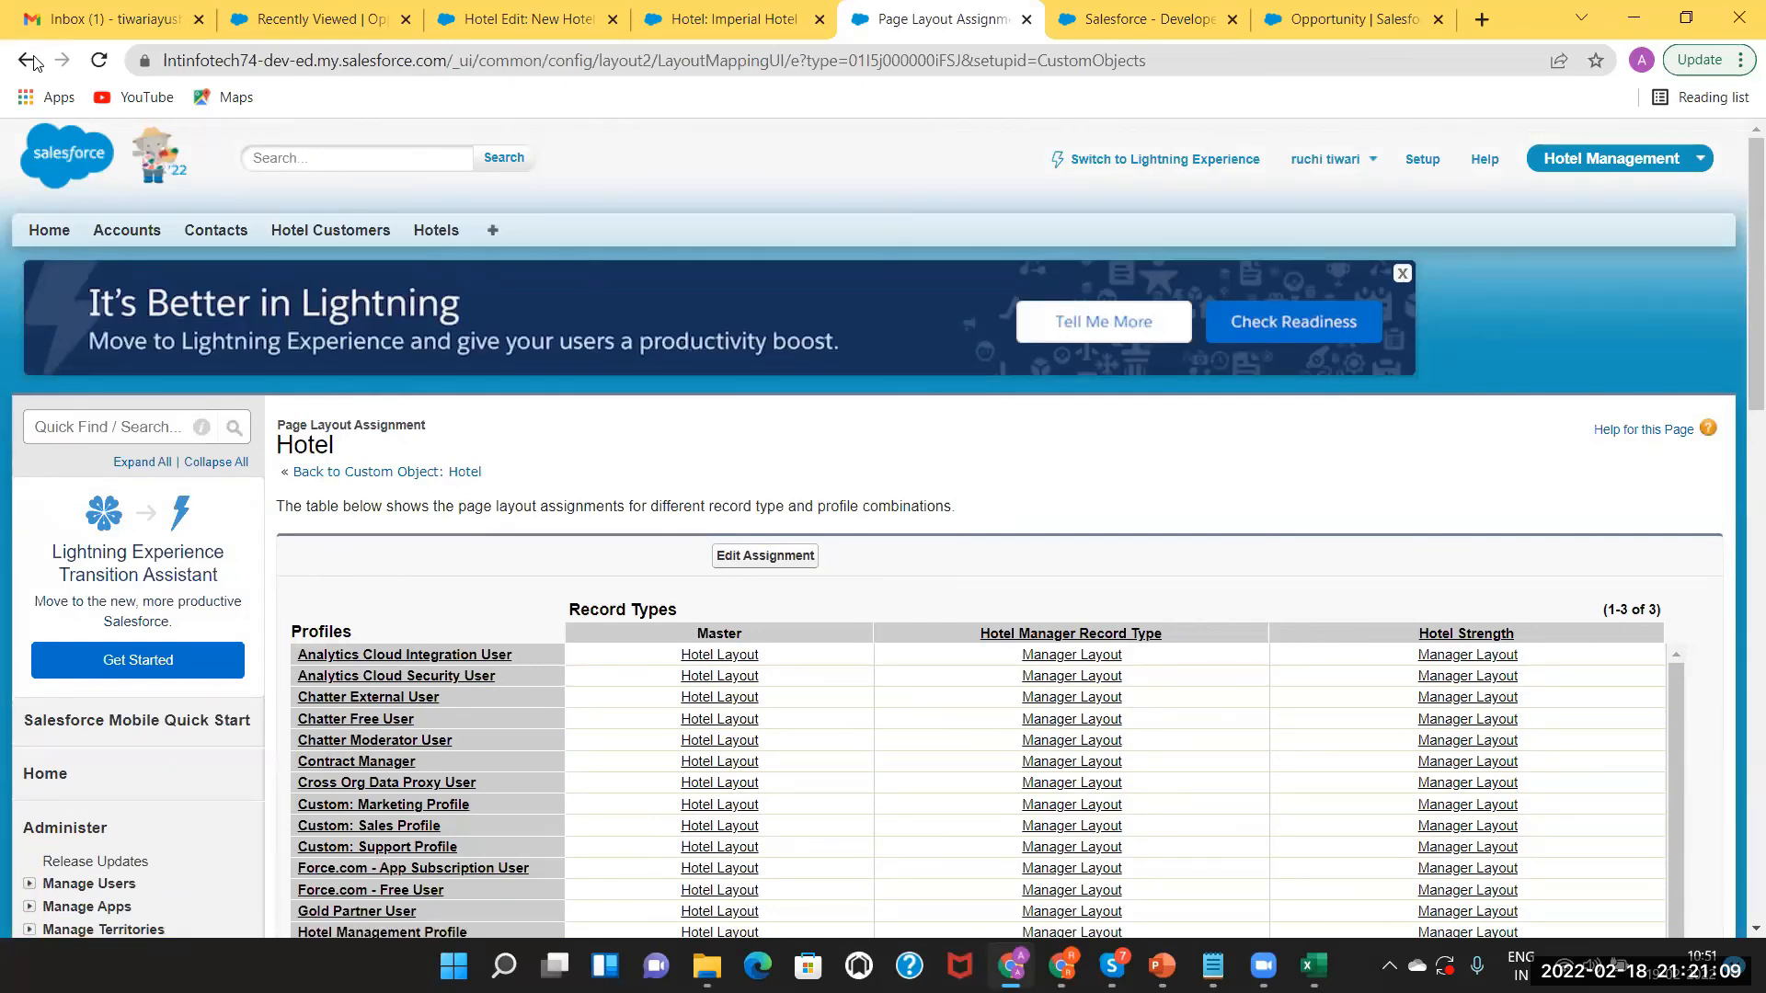
Go back from the assignment table to the previous page.
{"action": "key", "text": "alt+Left"}
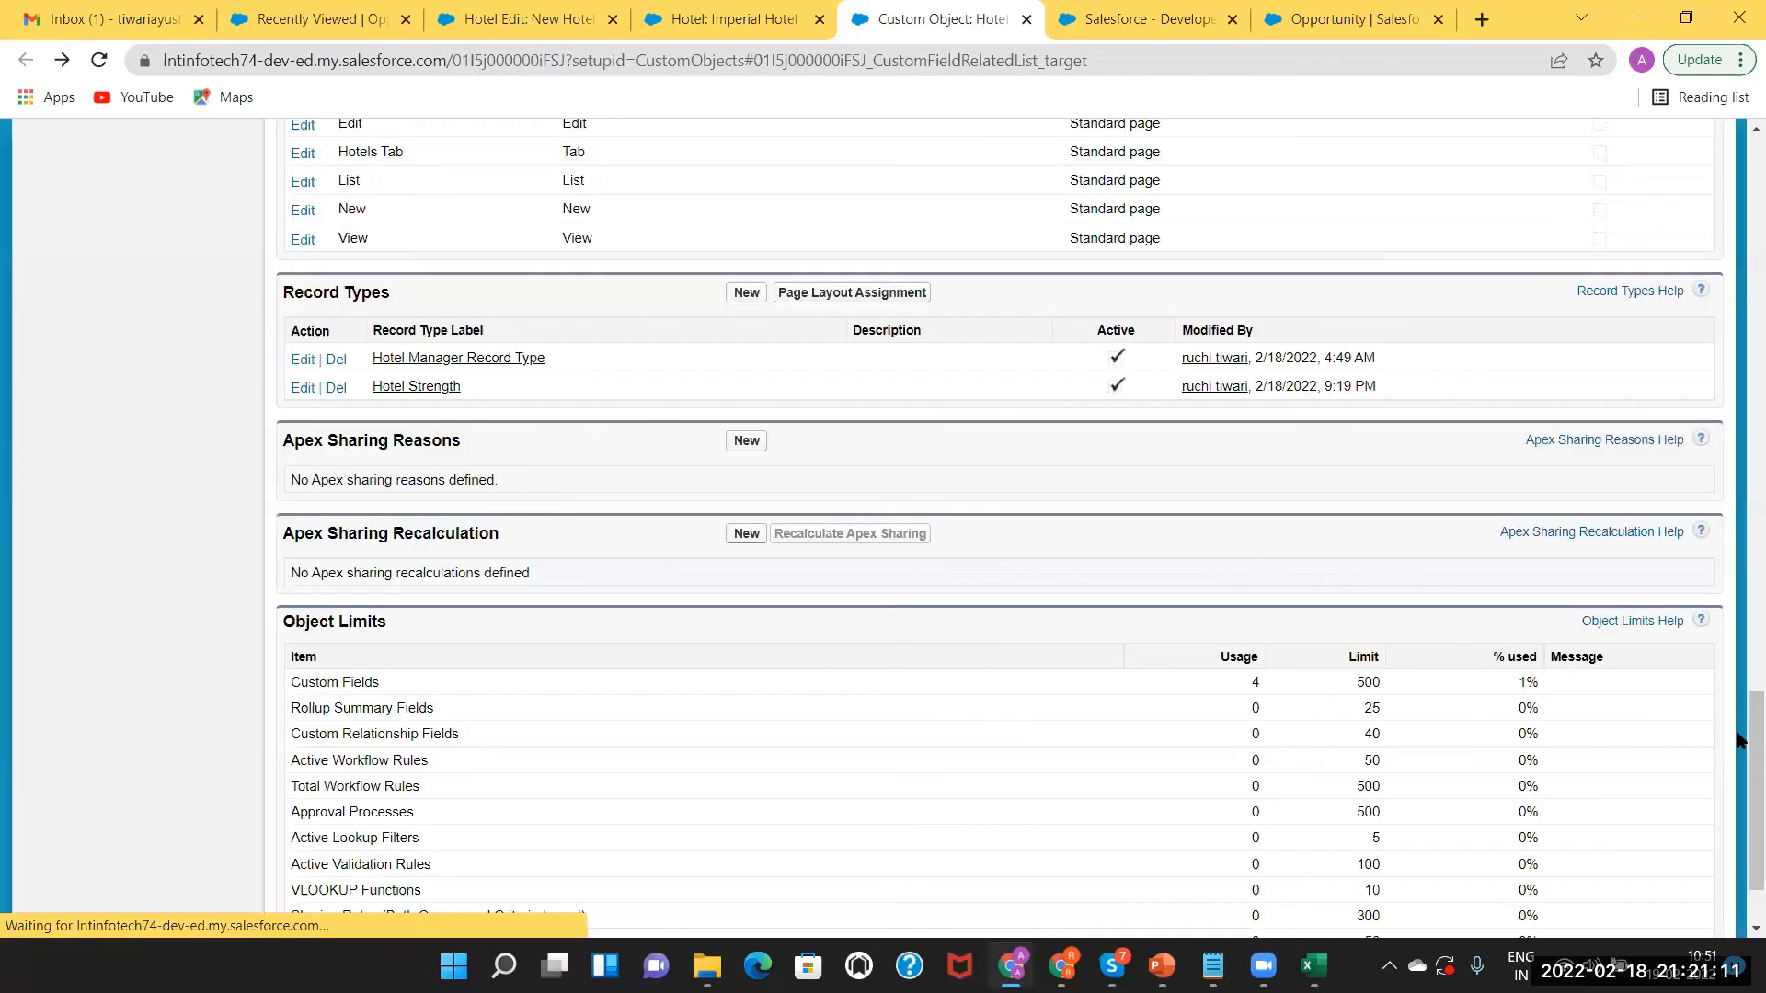
{"action": "scroll", "coordinate": [1637, 156], "scroll_direction": "up", "scroll_amount": 1}
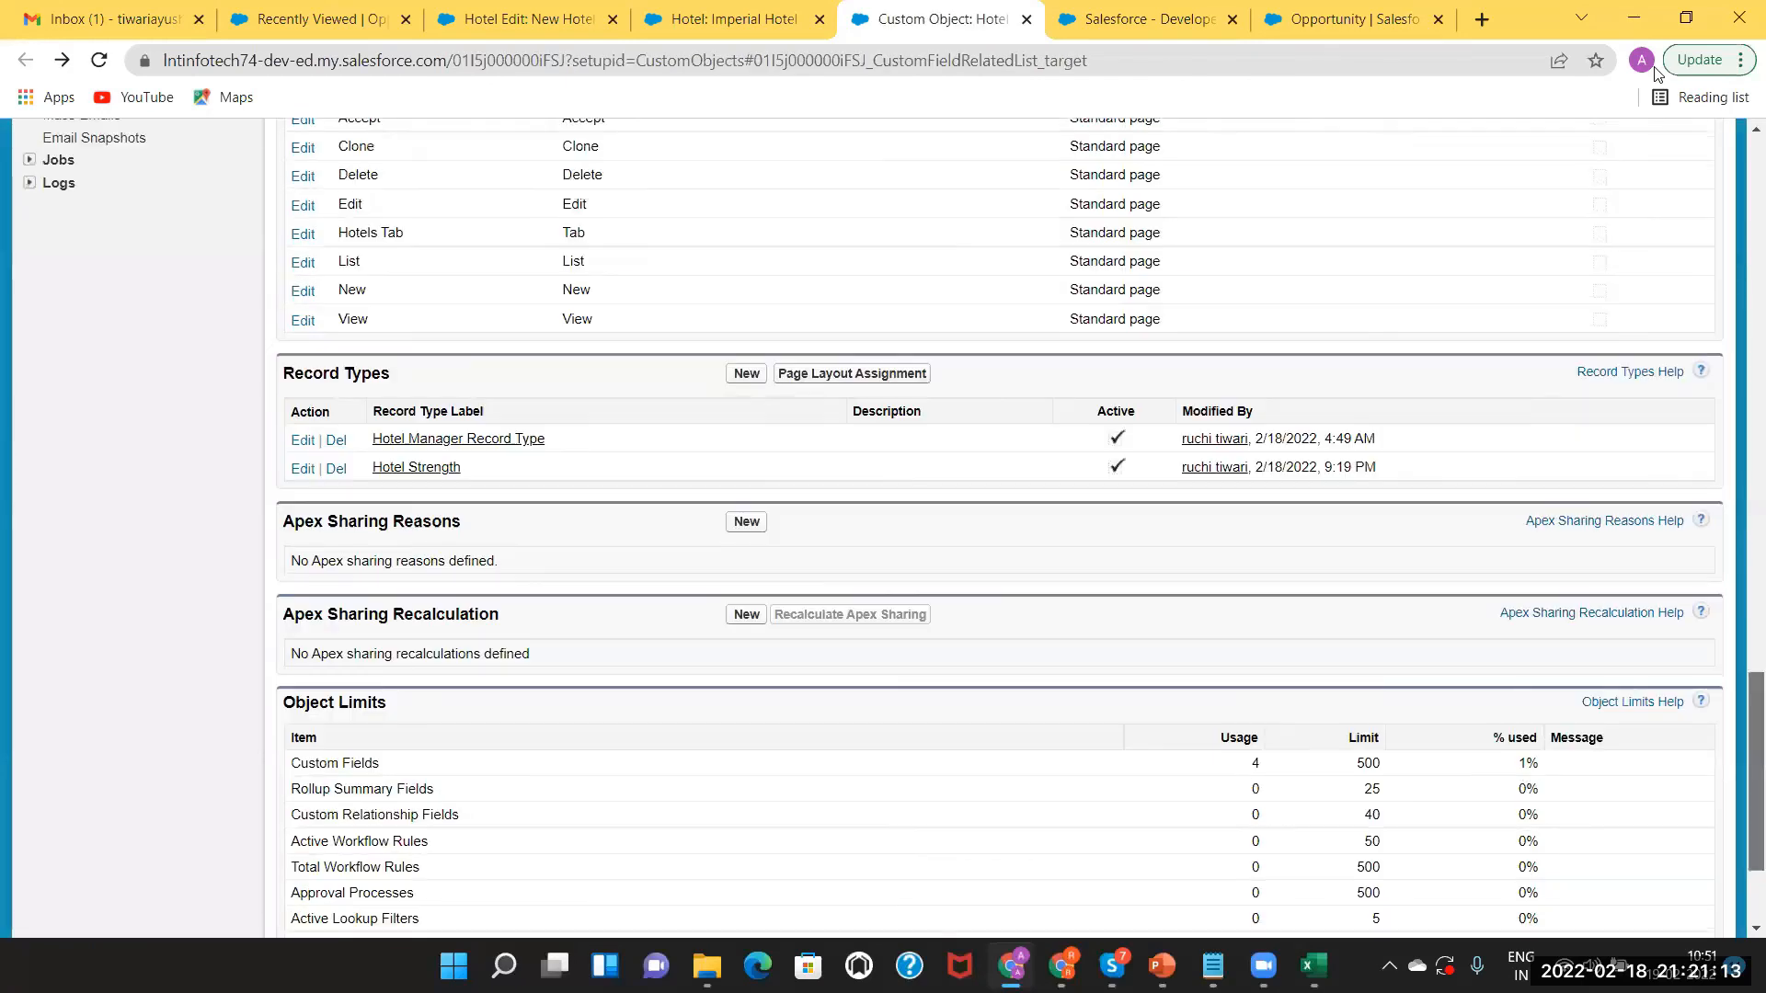
{"action": "scroll", "coordinate": [444, 288], "scroll_direction": "up", "scroll_amount": 20}
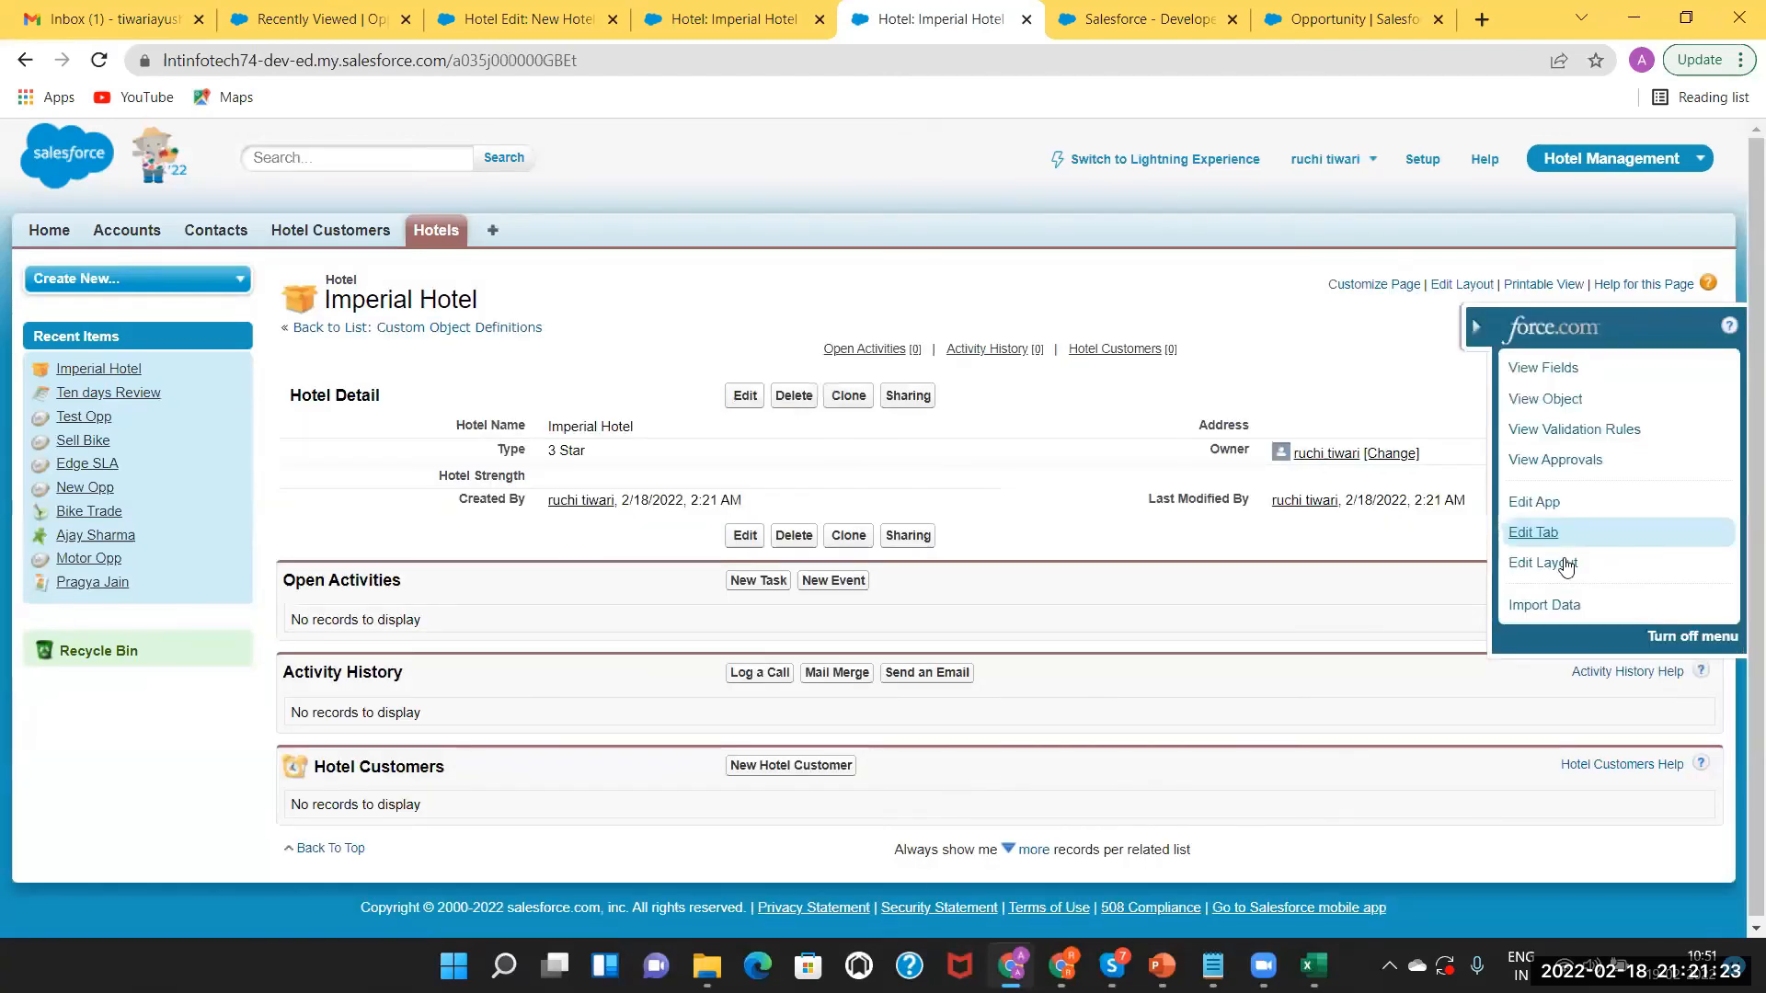
Open the Hotel page layout editor on the Manager Layout.
{"action": "left_click", "coordinate": [1566, 564]}
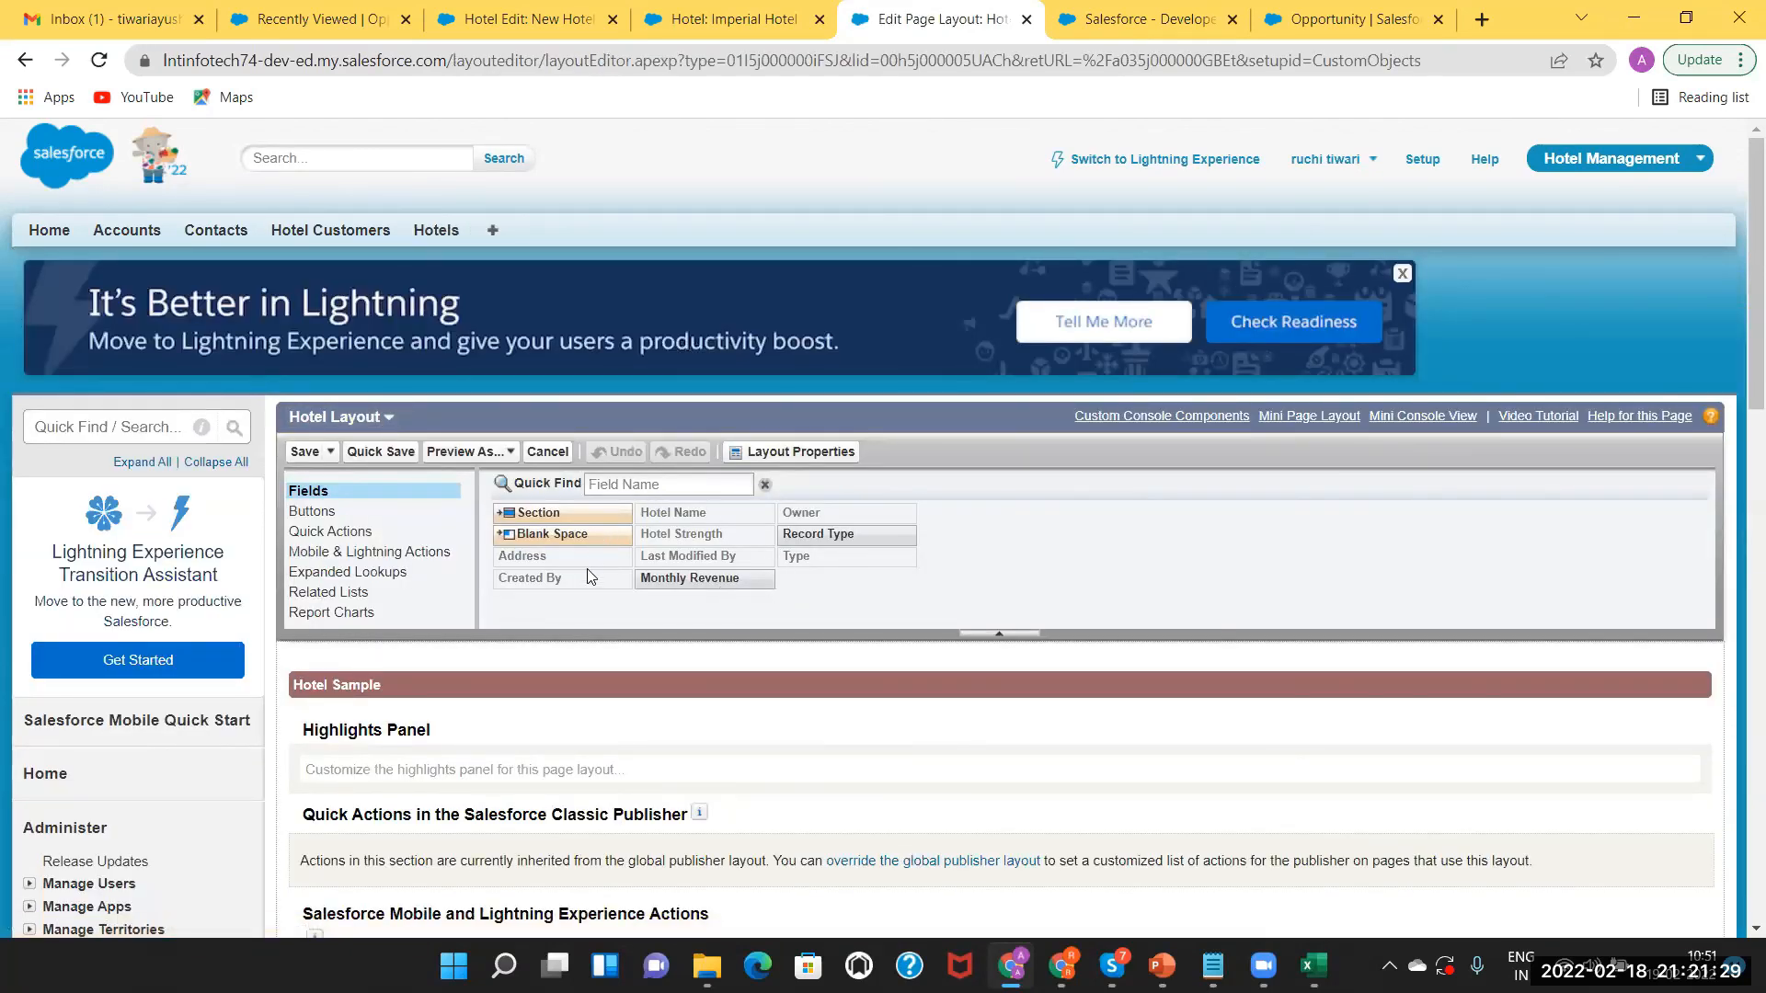
{"action": "left_click", "coordinate": [367, 422]}
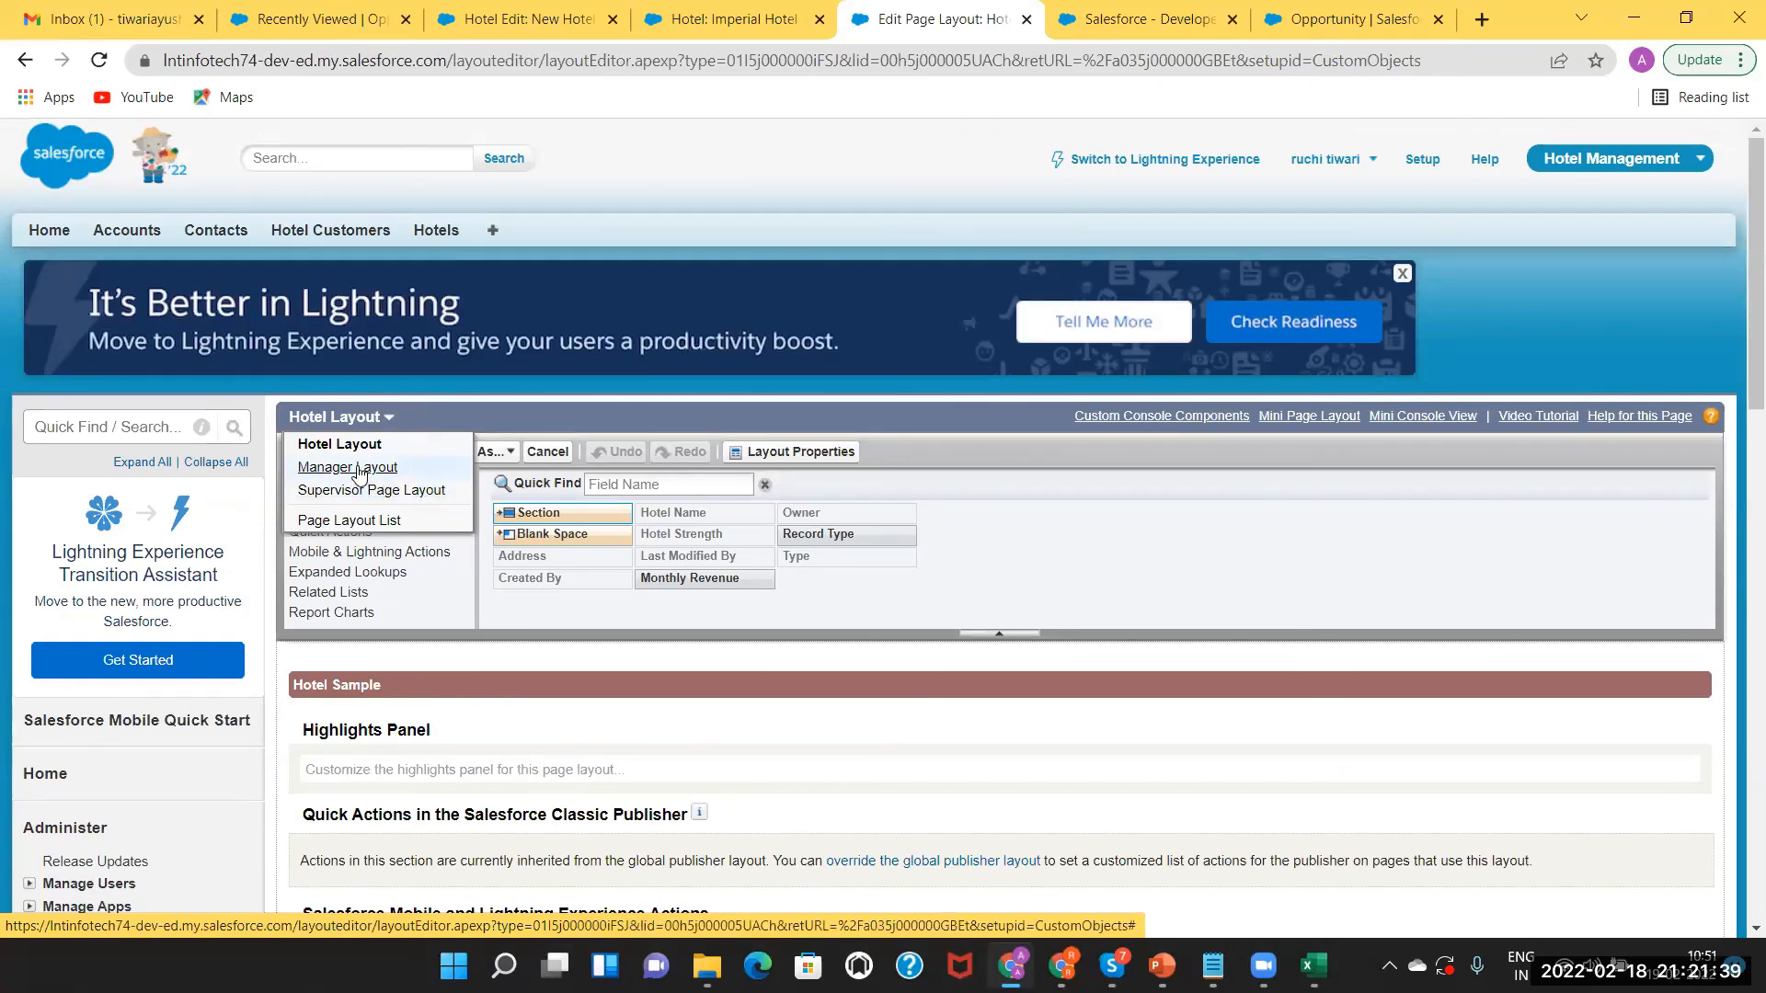
{"action": "left_click", "coordinate": [357, 467]}
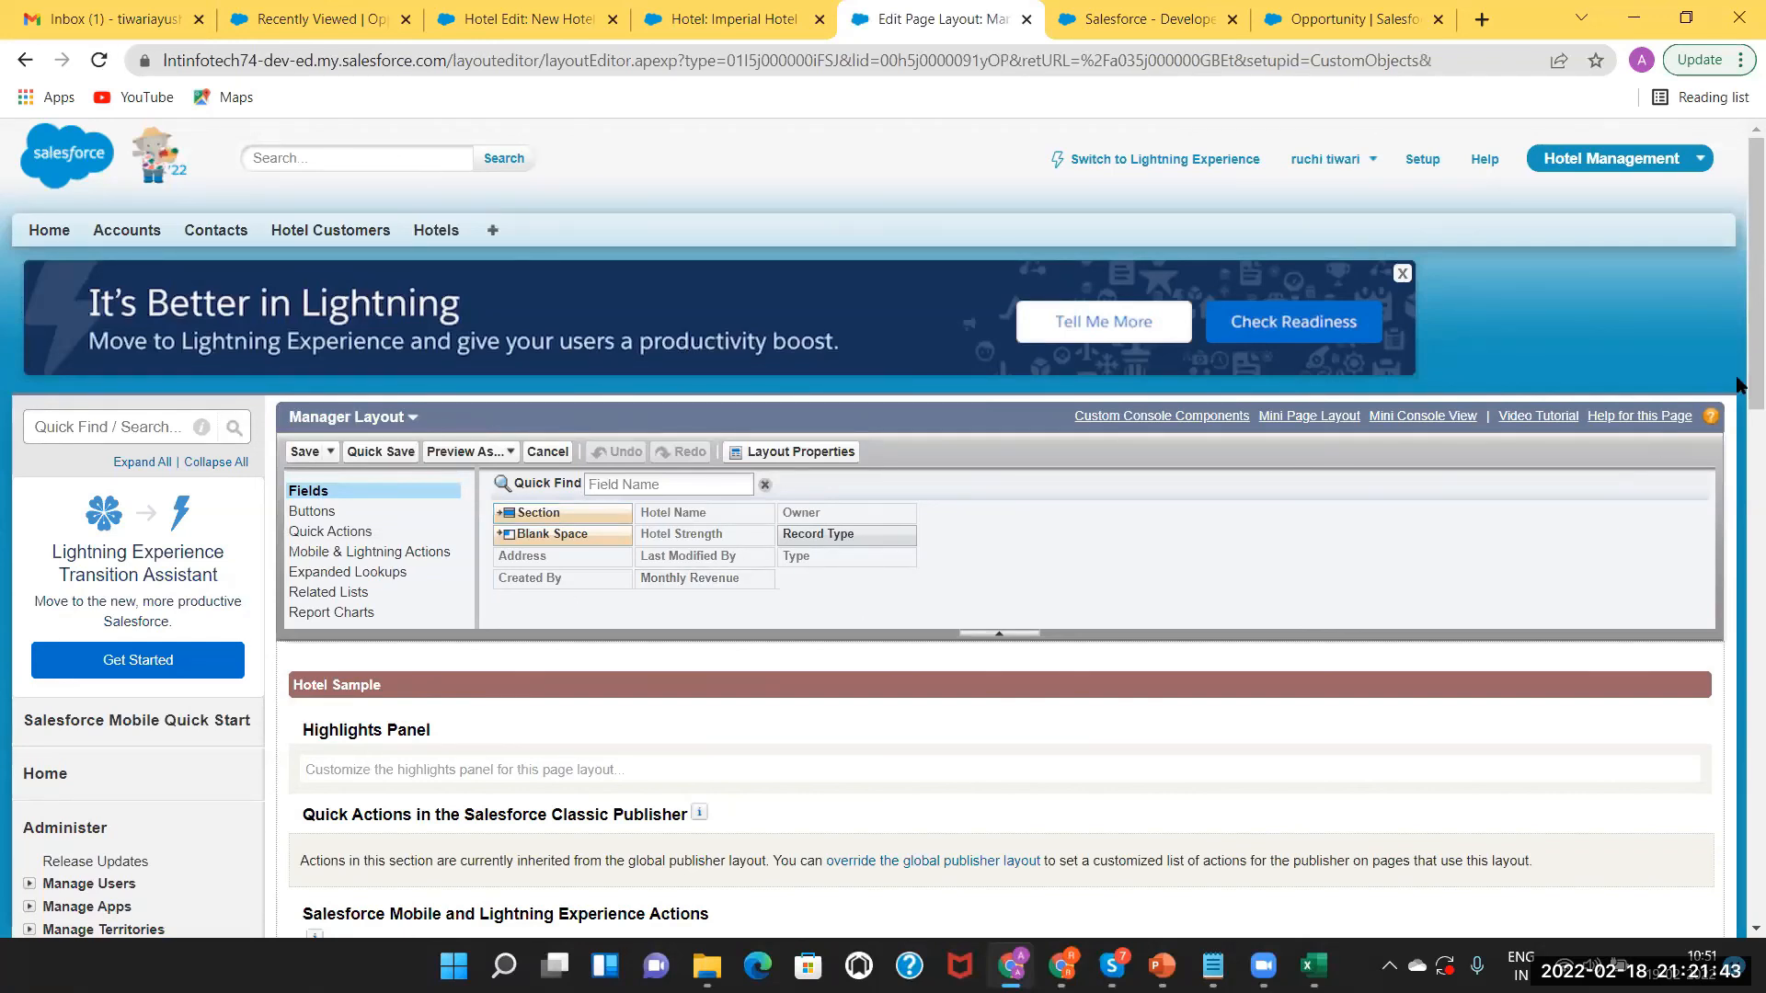
Place Hotel Strength in the right column below Owner and save the Manager Layout.
{"action": "scroll", "coordinate": [1741, 544], "scroll_direction": "down", "scroll_amount": 2}
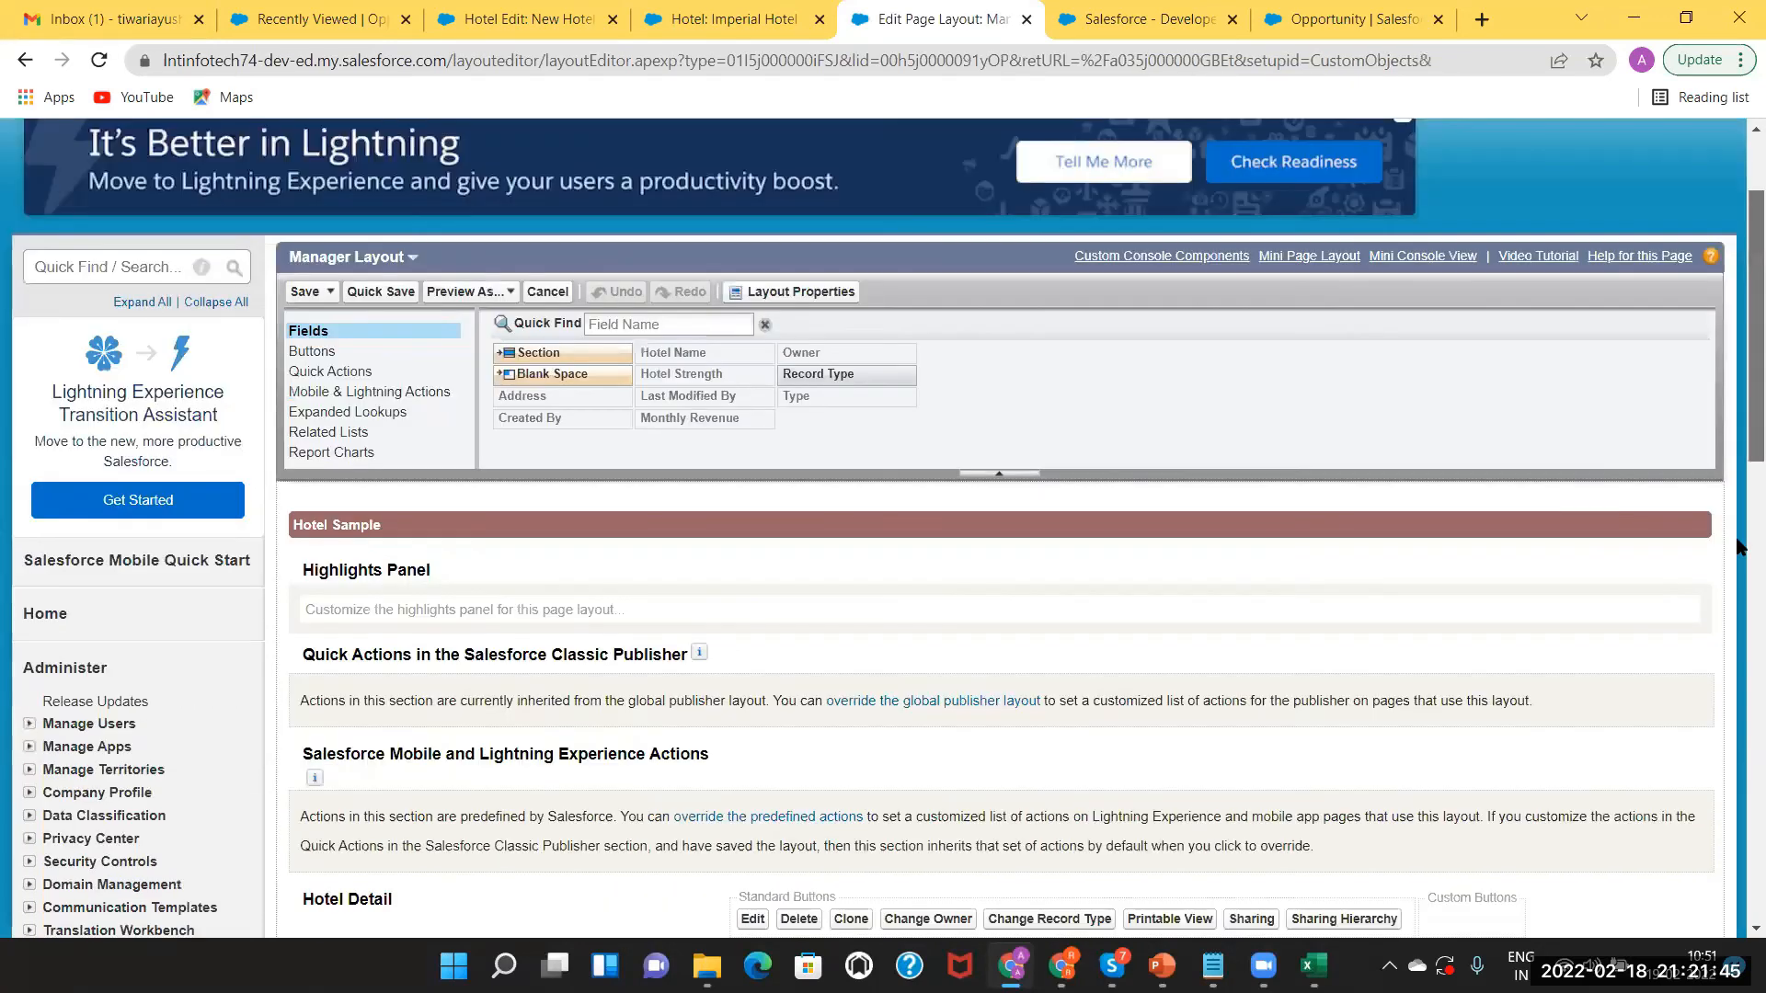
{"action": "scroll", "coordinate": [1738, 593], "scroll_direction": "down", "scroll_amount": 6}
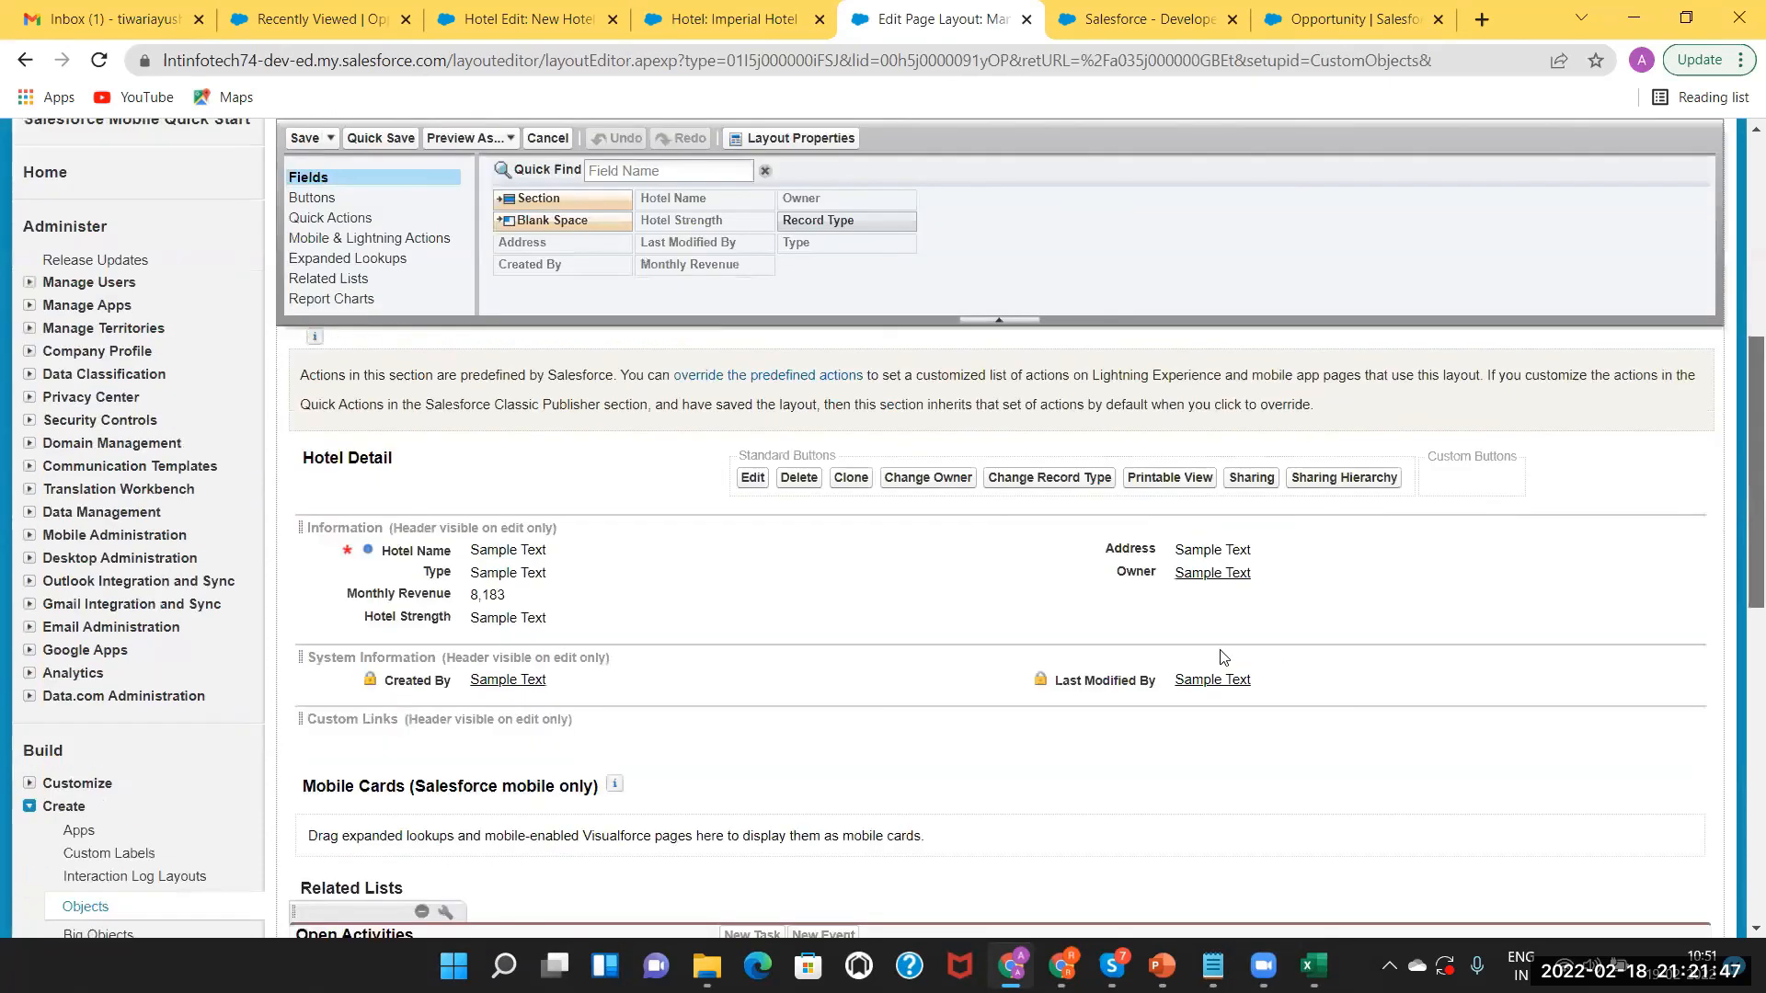
{"action": "scroll", "coordinate": [501, 518], "scroll_direction": "down", "scroll_amount": 1}
{"action": "left_click_drag", "start_coordinate": [492, 529], "coordinate": [1153, 506]}
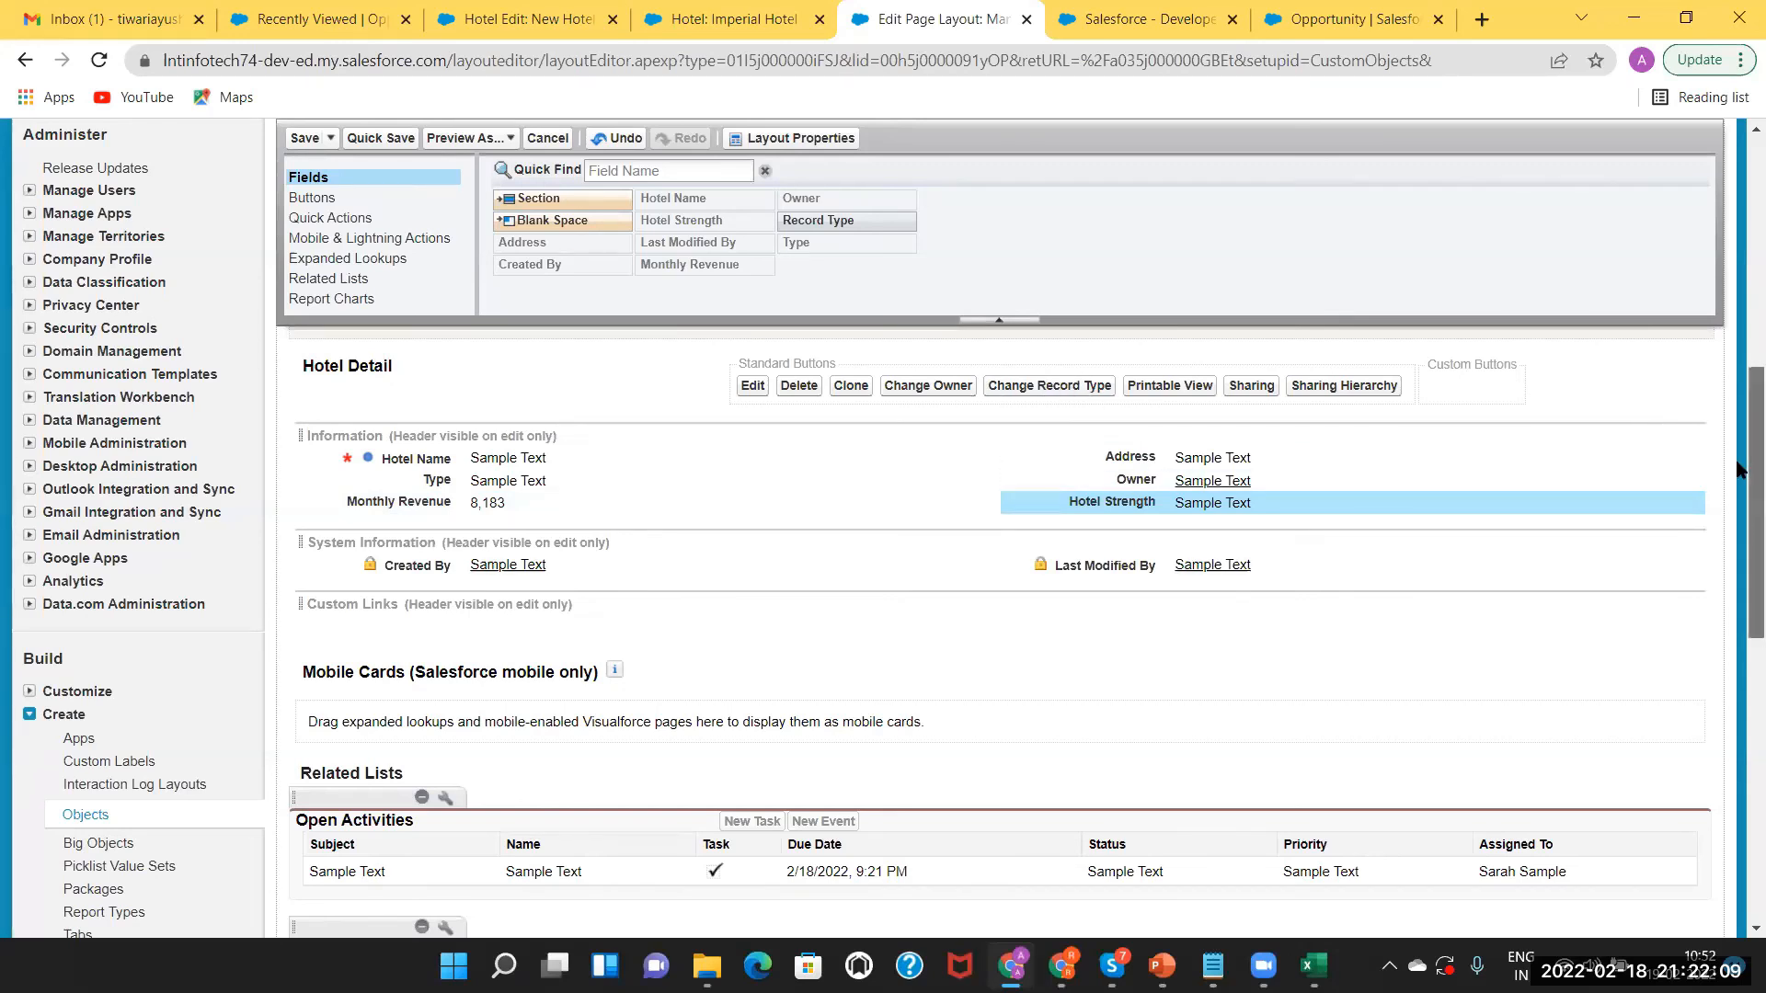
{"action": "scroll", "coordinate": [1738, 423], "scroll_direction": "up", "scroll_amount": 4}
{"action": "scroll", "coordinate": [1737, 301], "scroll_direction": "up", "scroll_amount": 4}
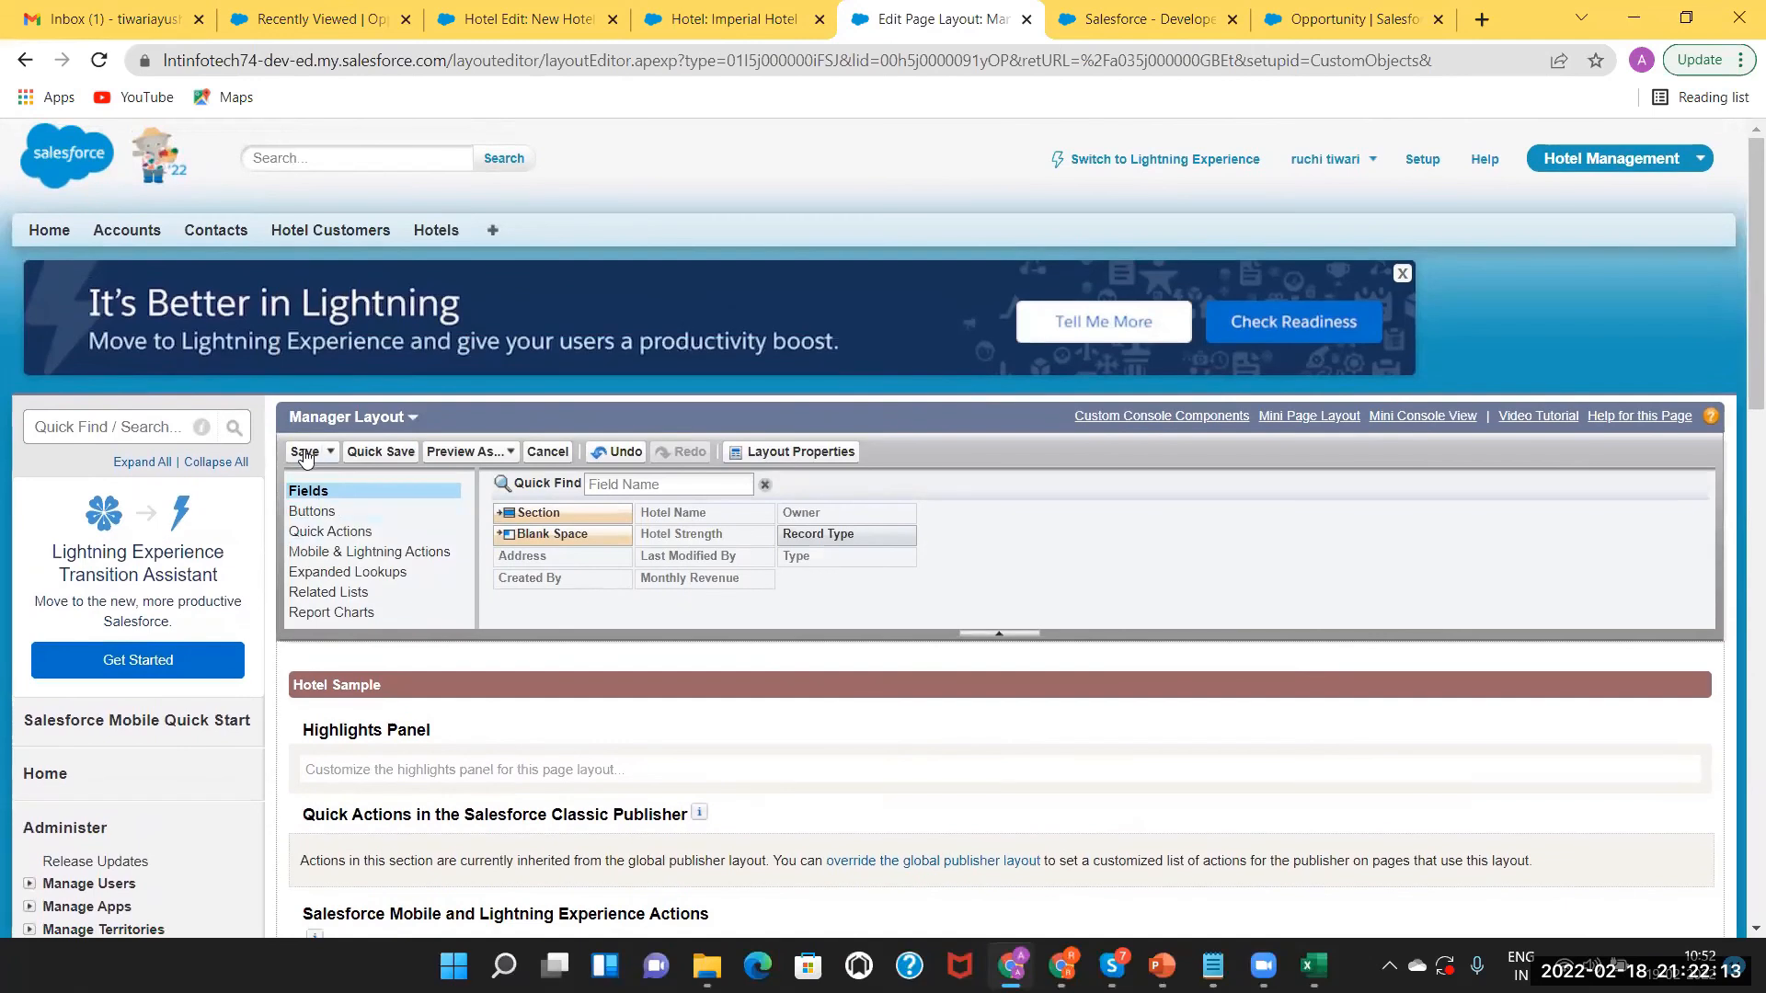
{"action": "left_click", "coordinate": [304, 452]}
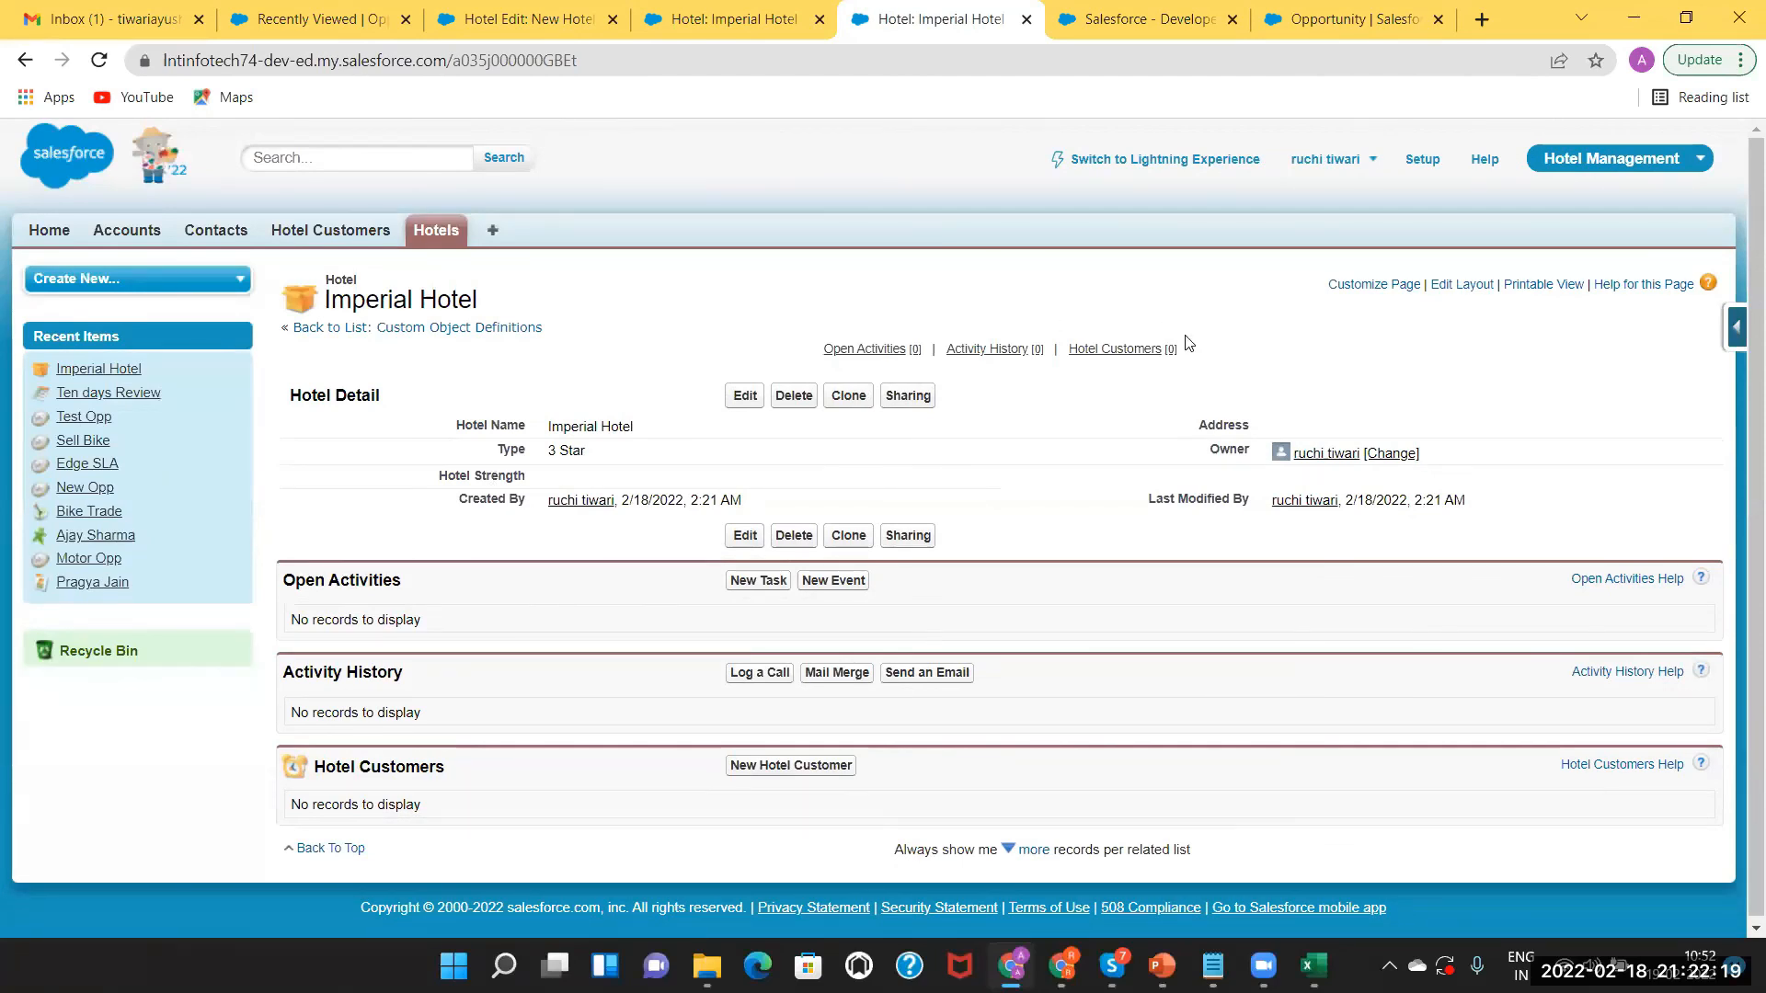
{"action": "left_click", "coordinate": [1415, 164]}
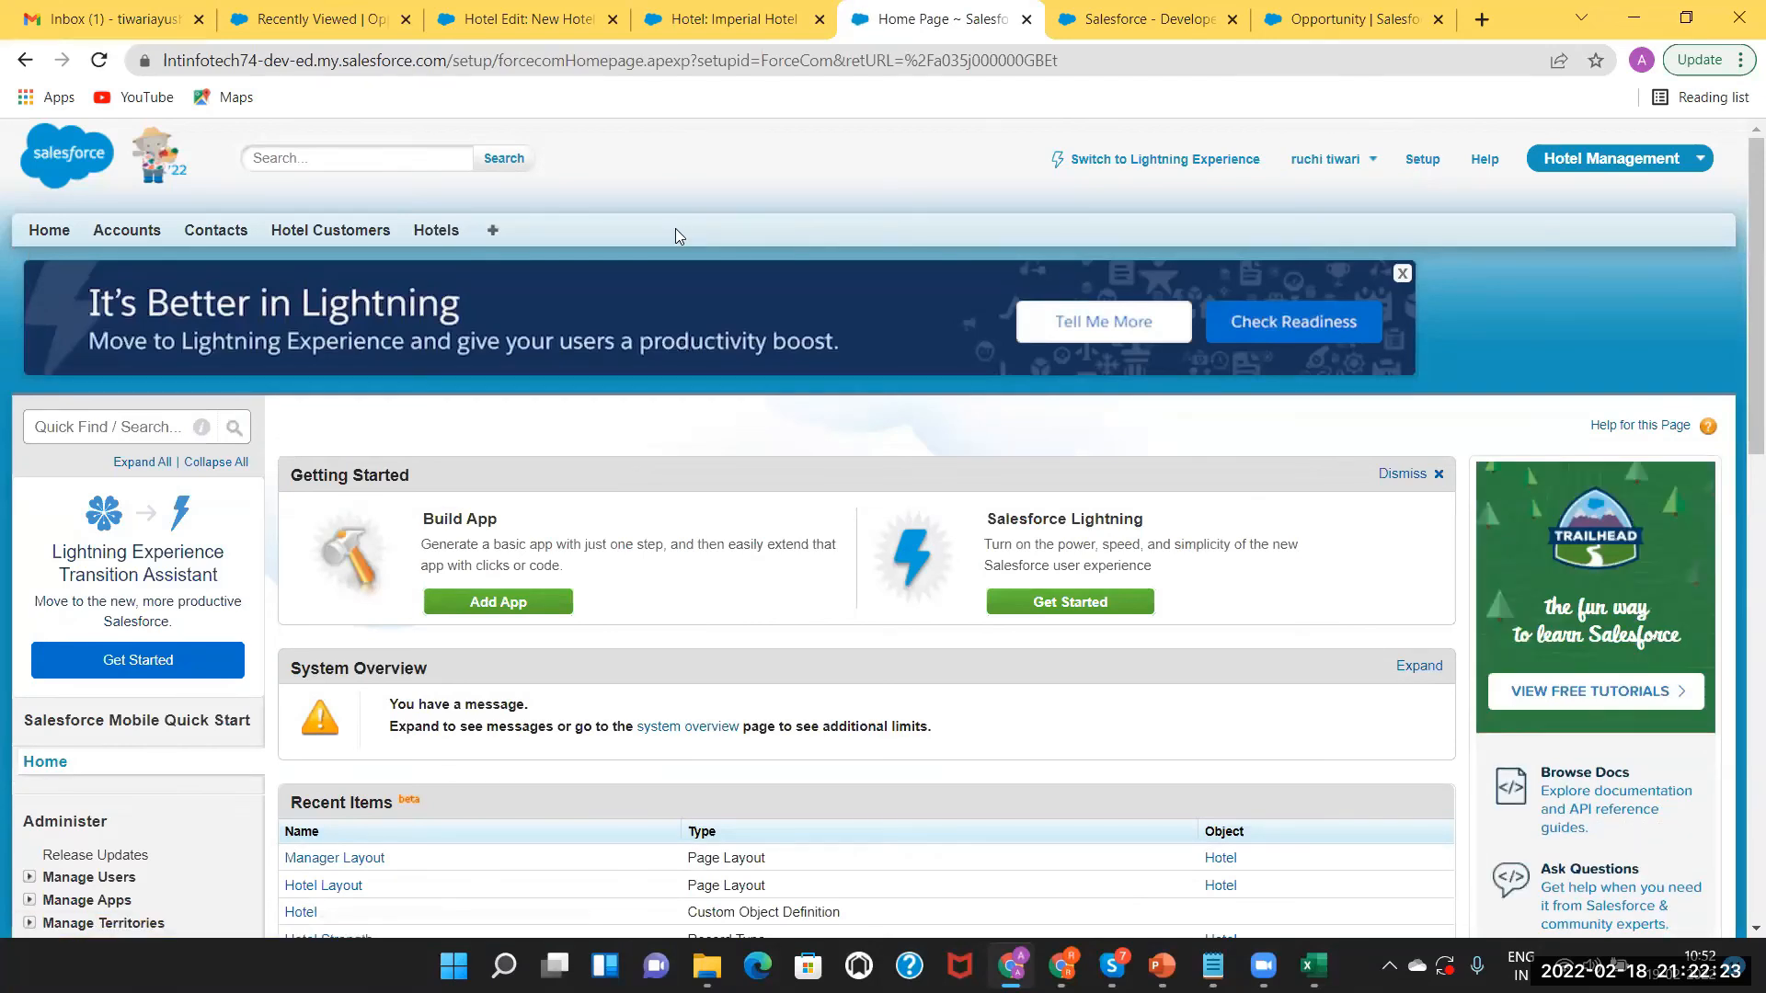
{"action": "left_click", "coordinate": [116, 422]}
{"action": "type", "text": "user"}
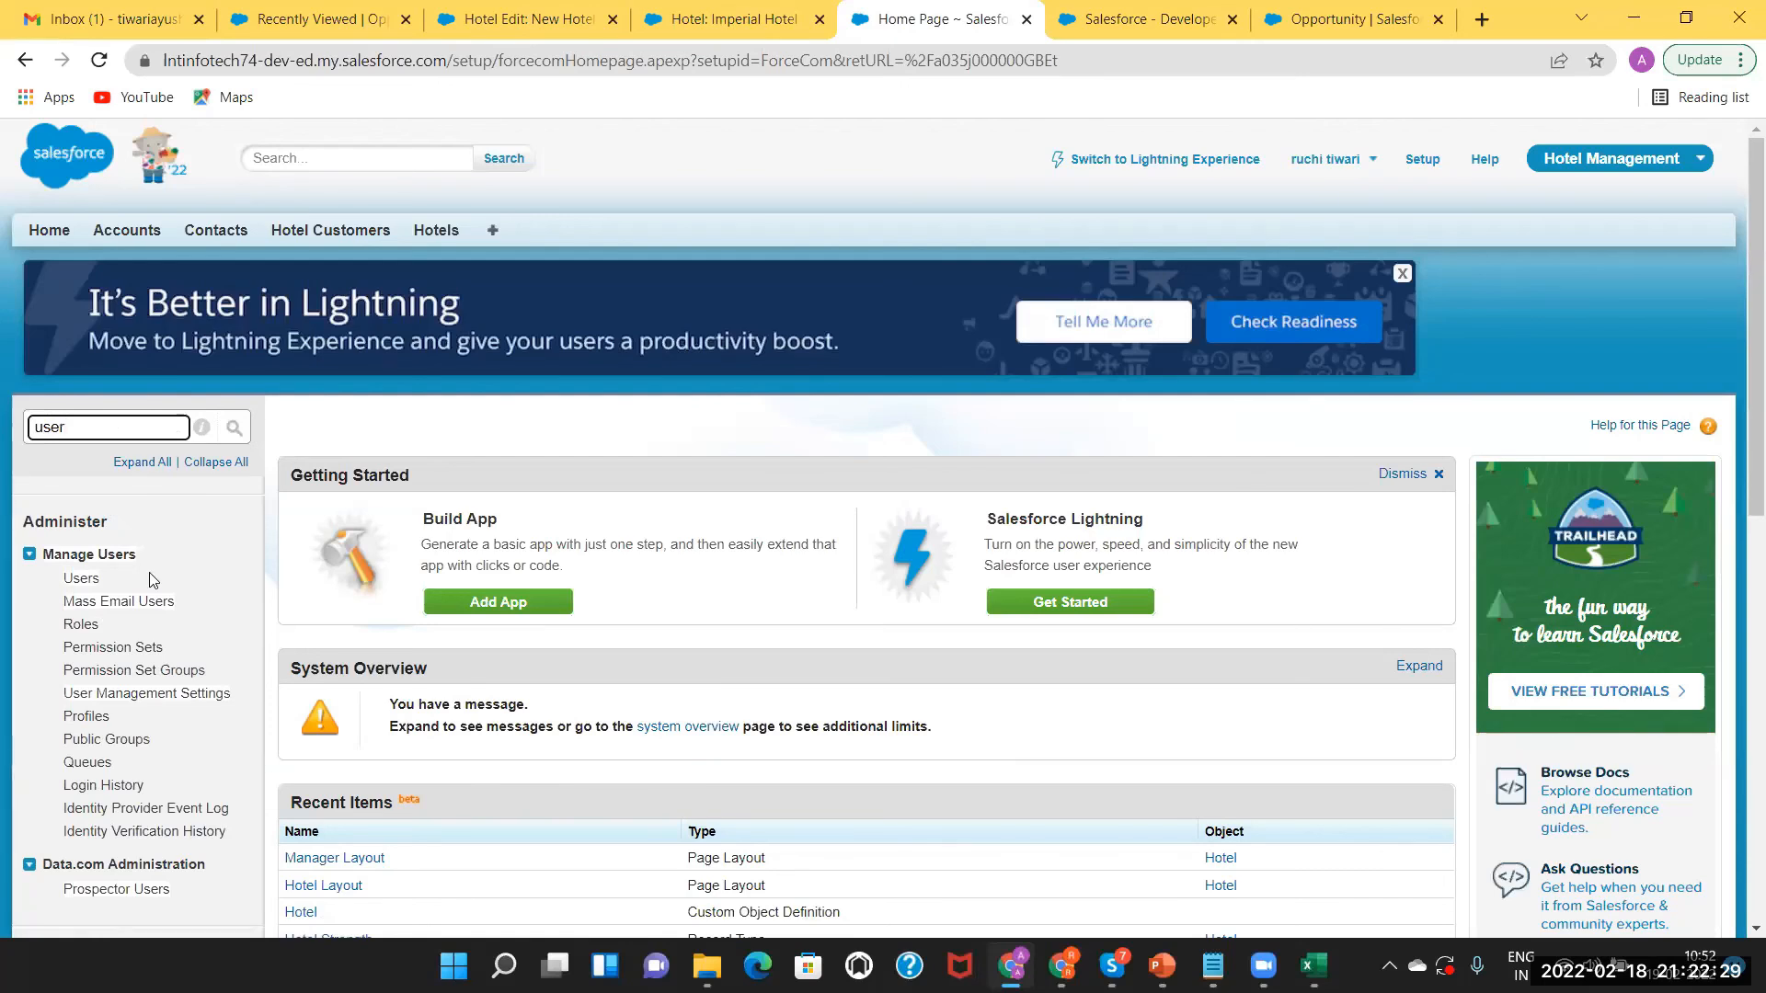
{"action": "left_click", "coordinate": [80, 581]}
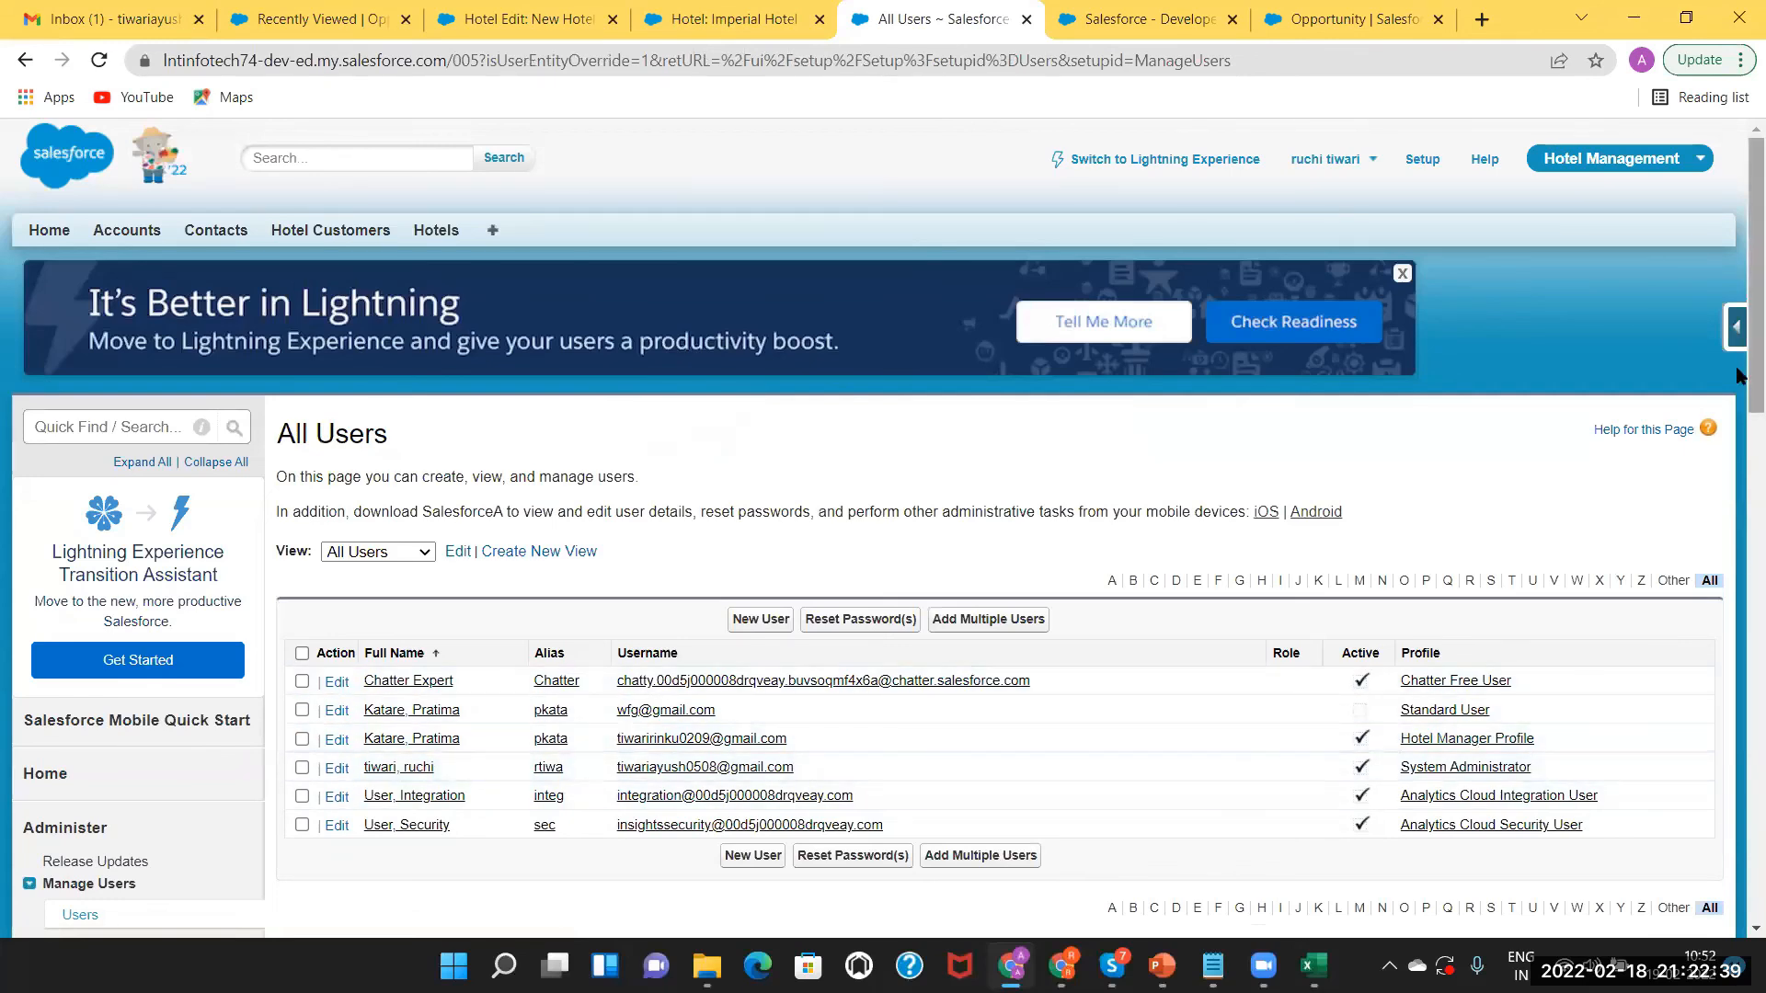
{"action": "scroll", "coordinate": [1171, 461], "scroll_direction": "down", "scroll_amount": 2}
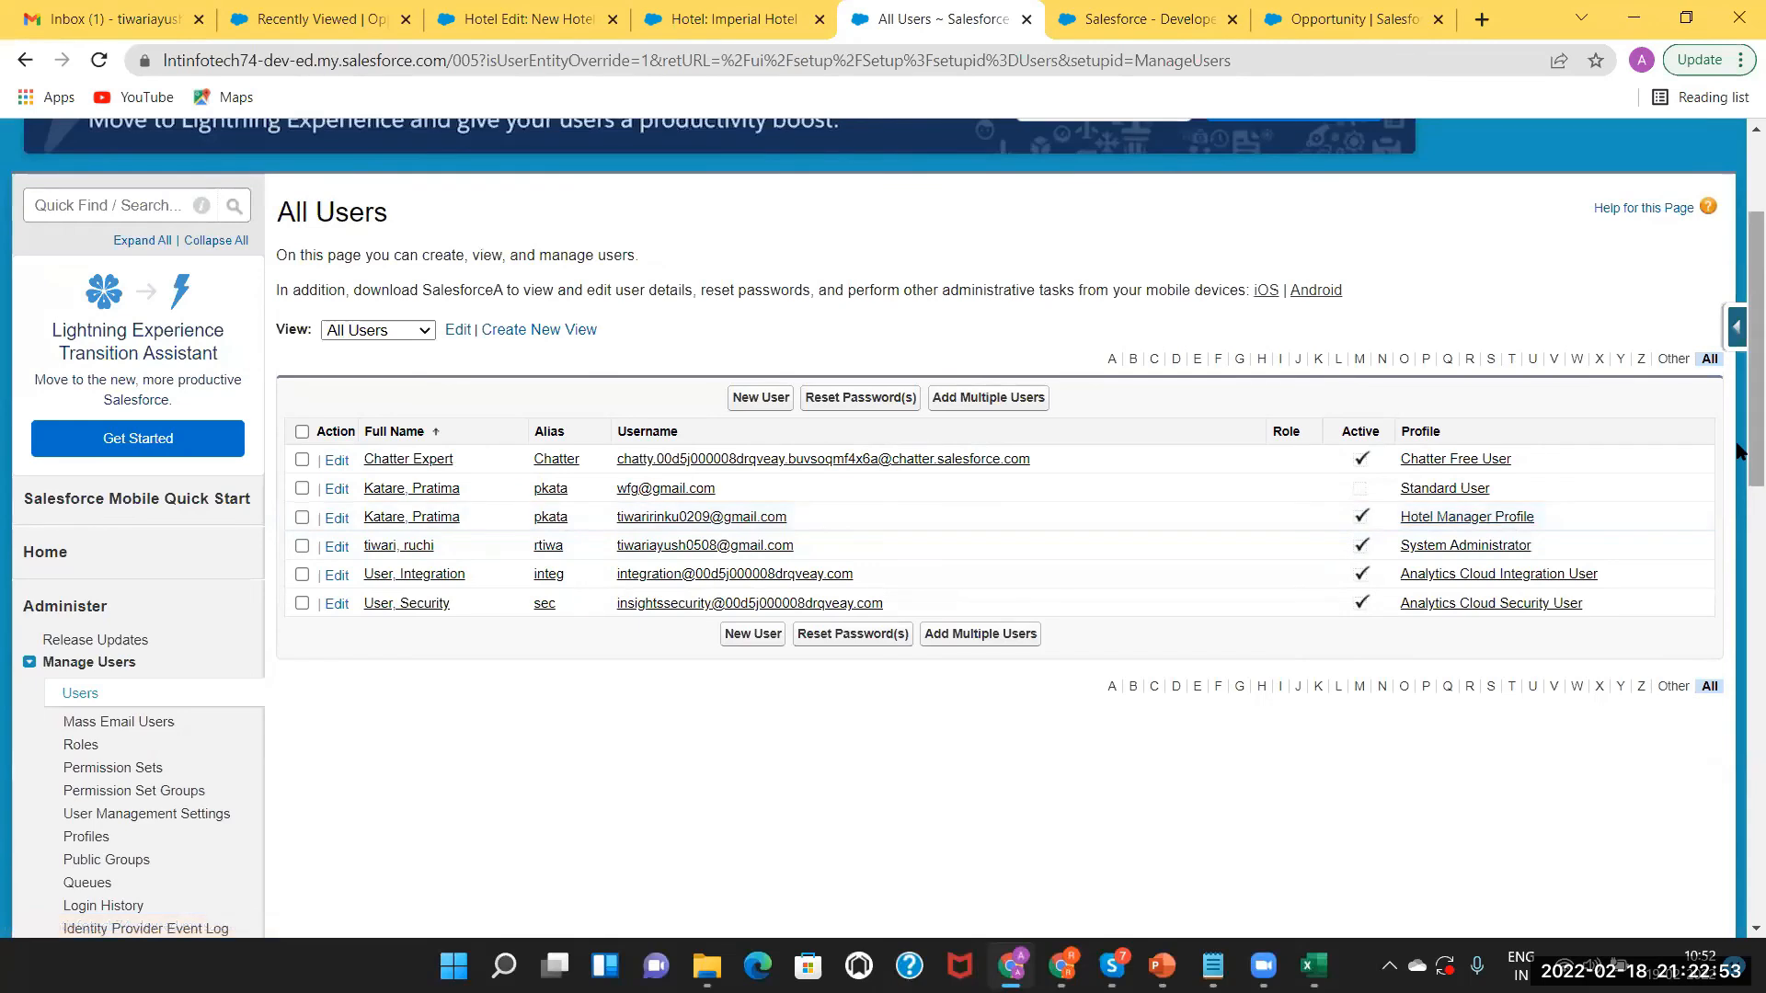
{"action": "scroll", "coordinate": [1738, 450], "scroll_direction": "up", "scroll_amount": 3}
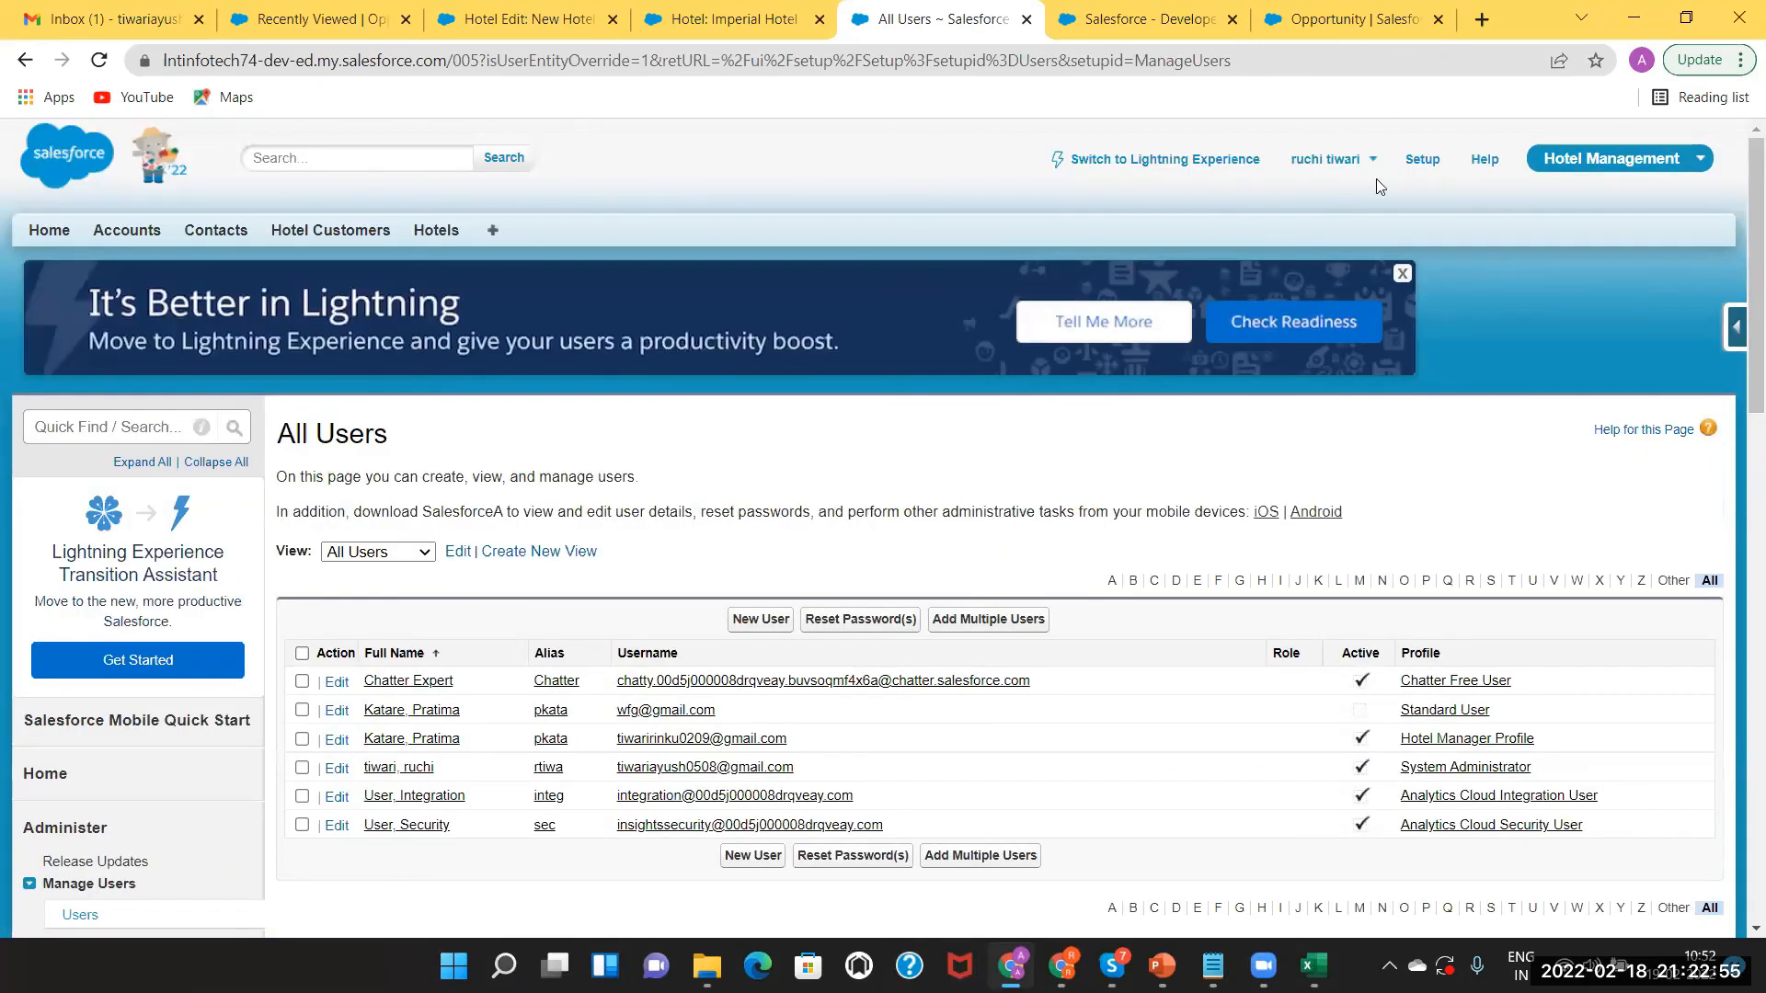
Switch to Lightning Experience and pick the other saved username from the account menu.
{"action": "left_click", "coordinate": [1164, 159]}
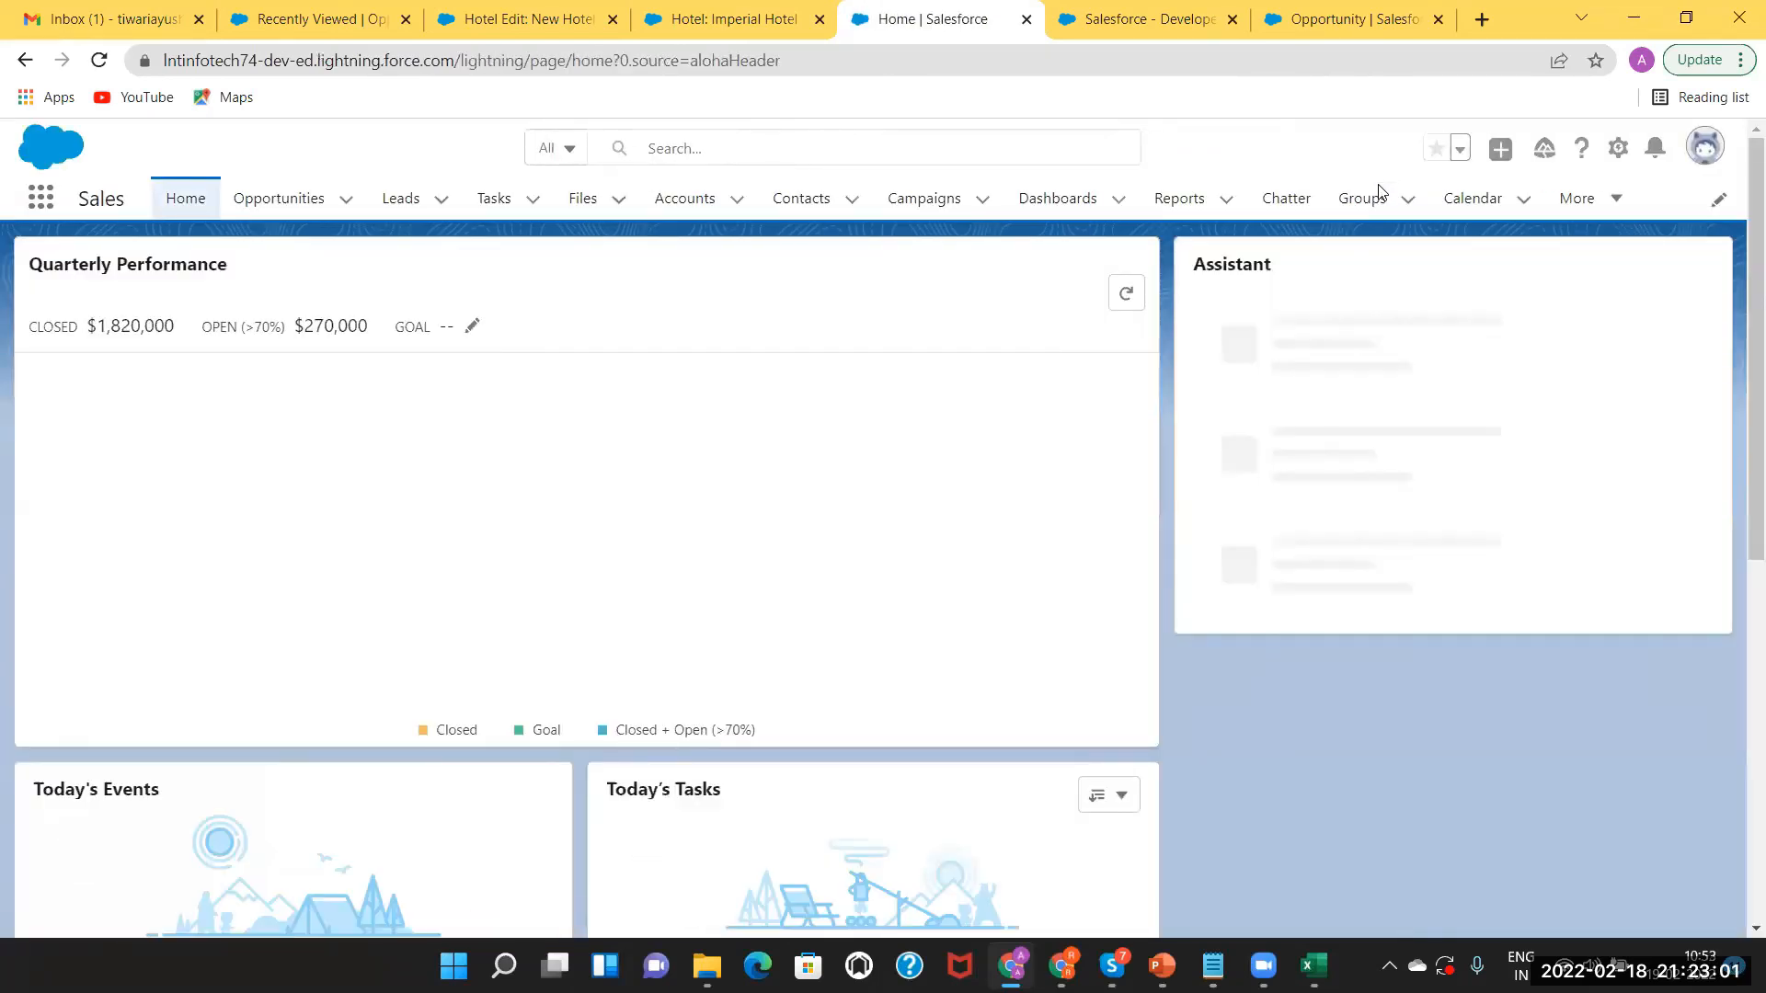
{"action": "left_click", "coordinate": [1705, 150]}
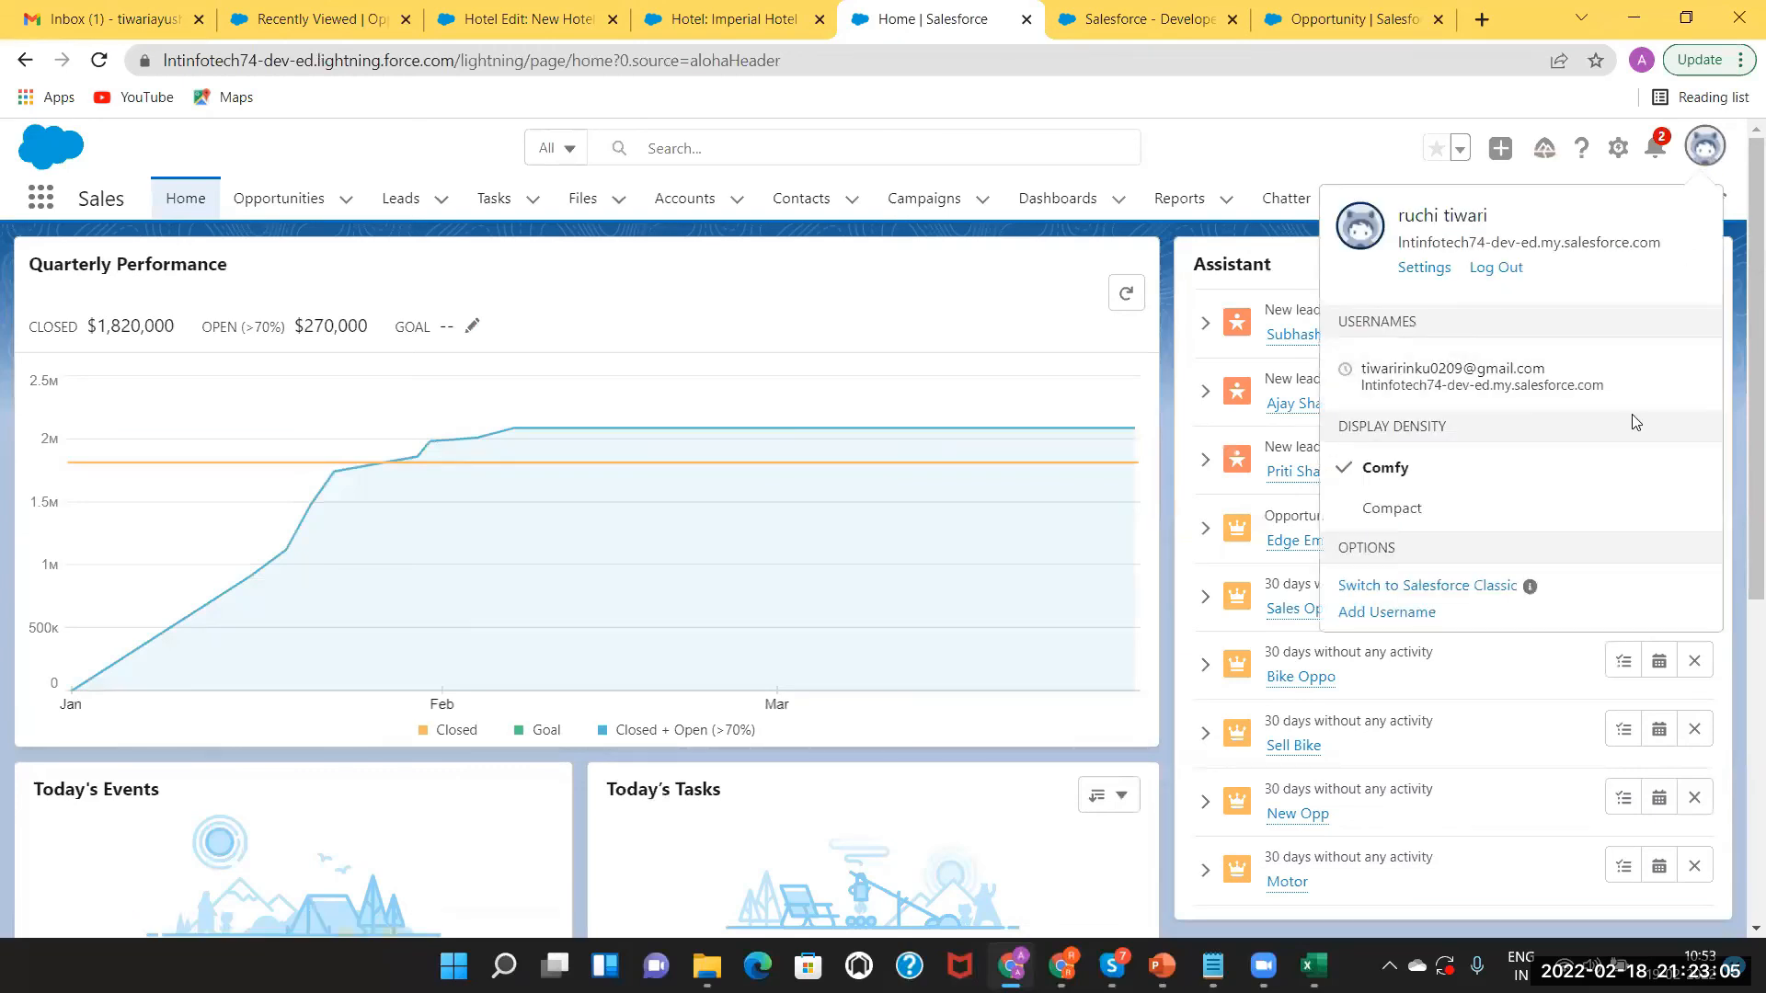
{"action": "left_click", "coordinate": [1466, 380]}
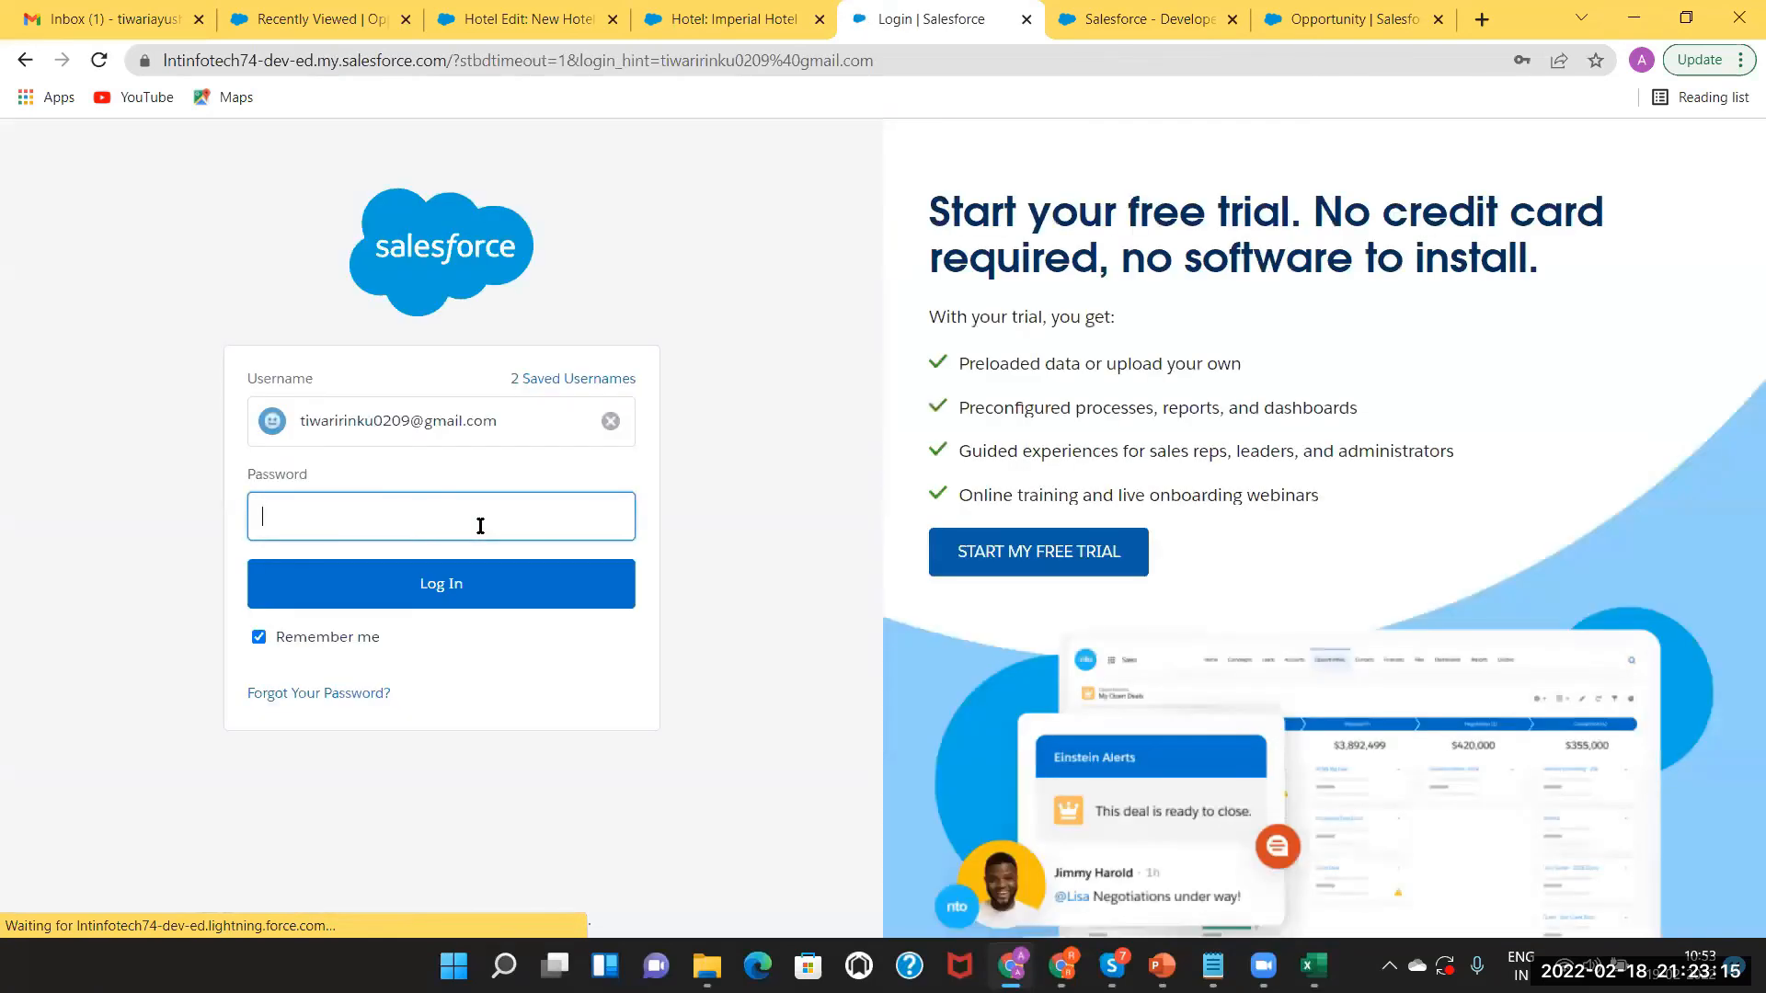
Log in with that user's password and skip phone registration.
{"action": "type", "text": "*****************"}
{"action": "key", "text": "Return"}
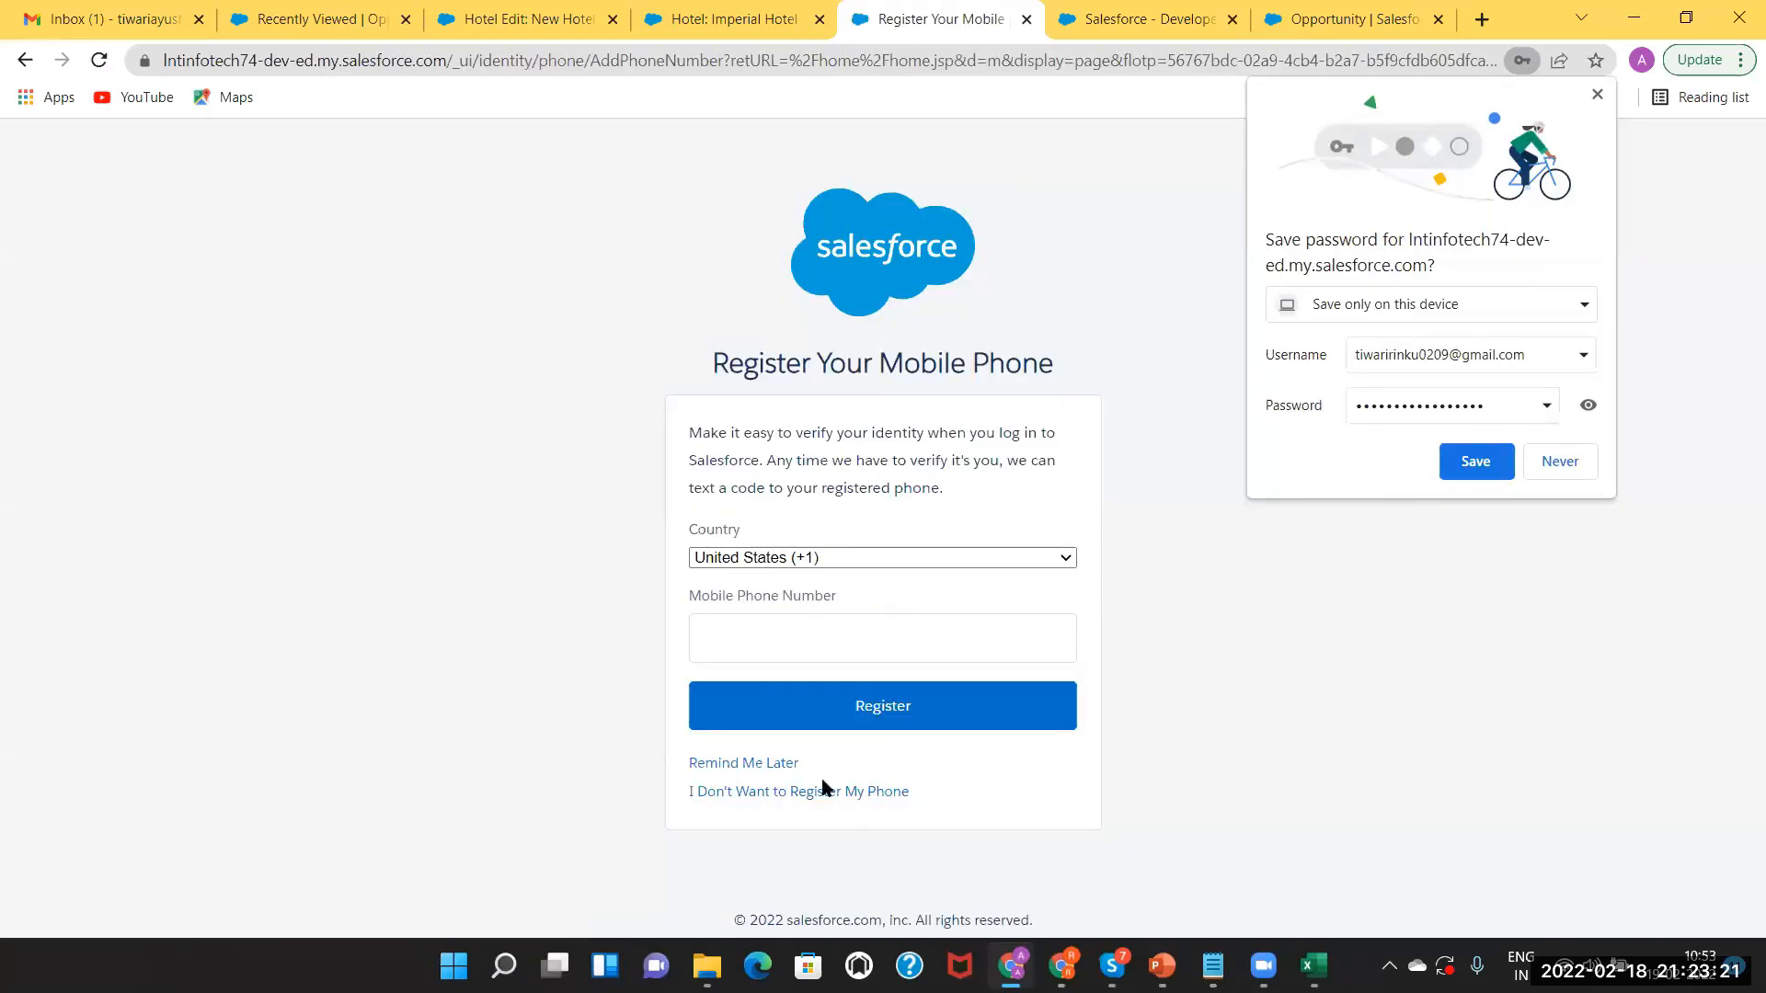
{"action": "left_click", "coordinate": [1551, 471]}
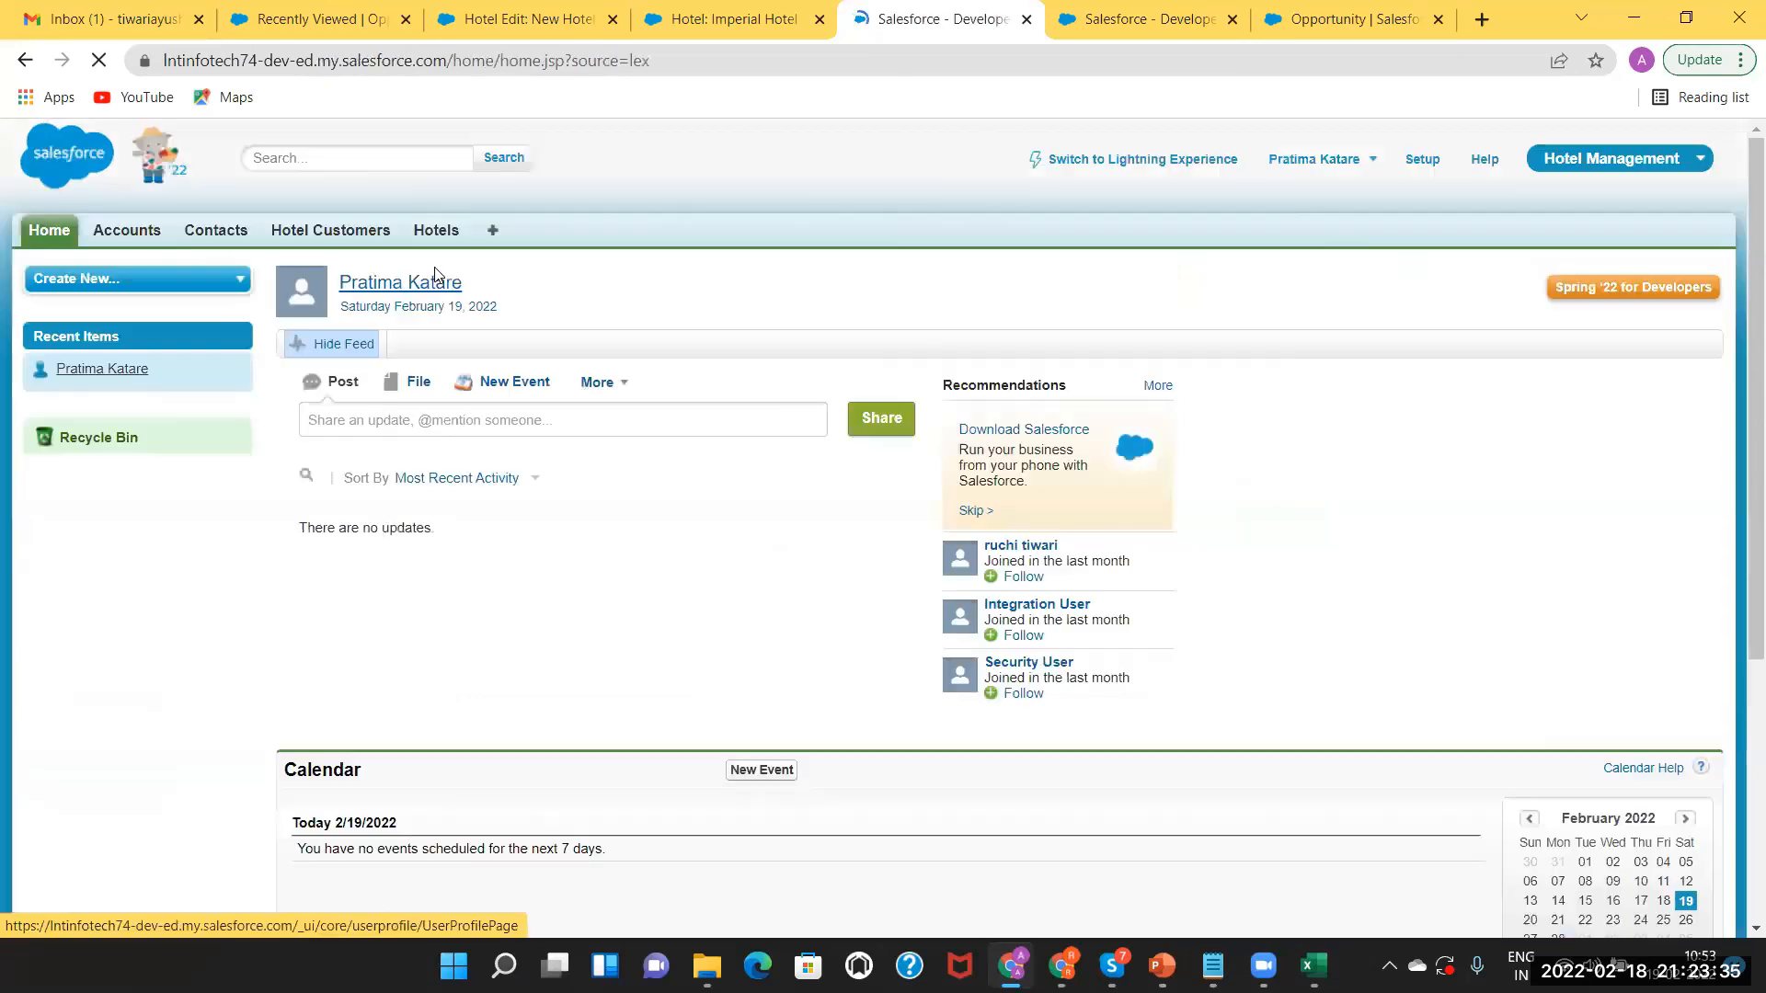
Start a new Hotel and compare record types Hotel Manager Record Type and Hotel Strength, keeping Hotel Manager.
{"action": "left_click", "coordinate": [431, 229]}
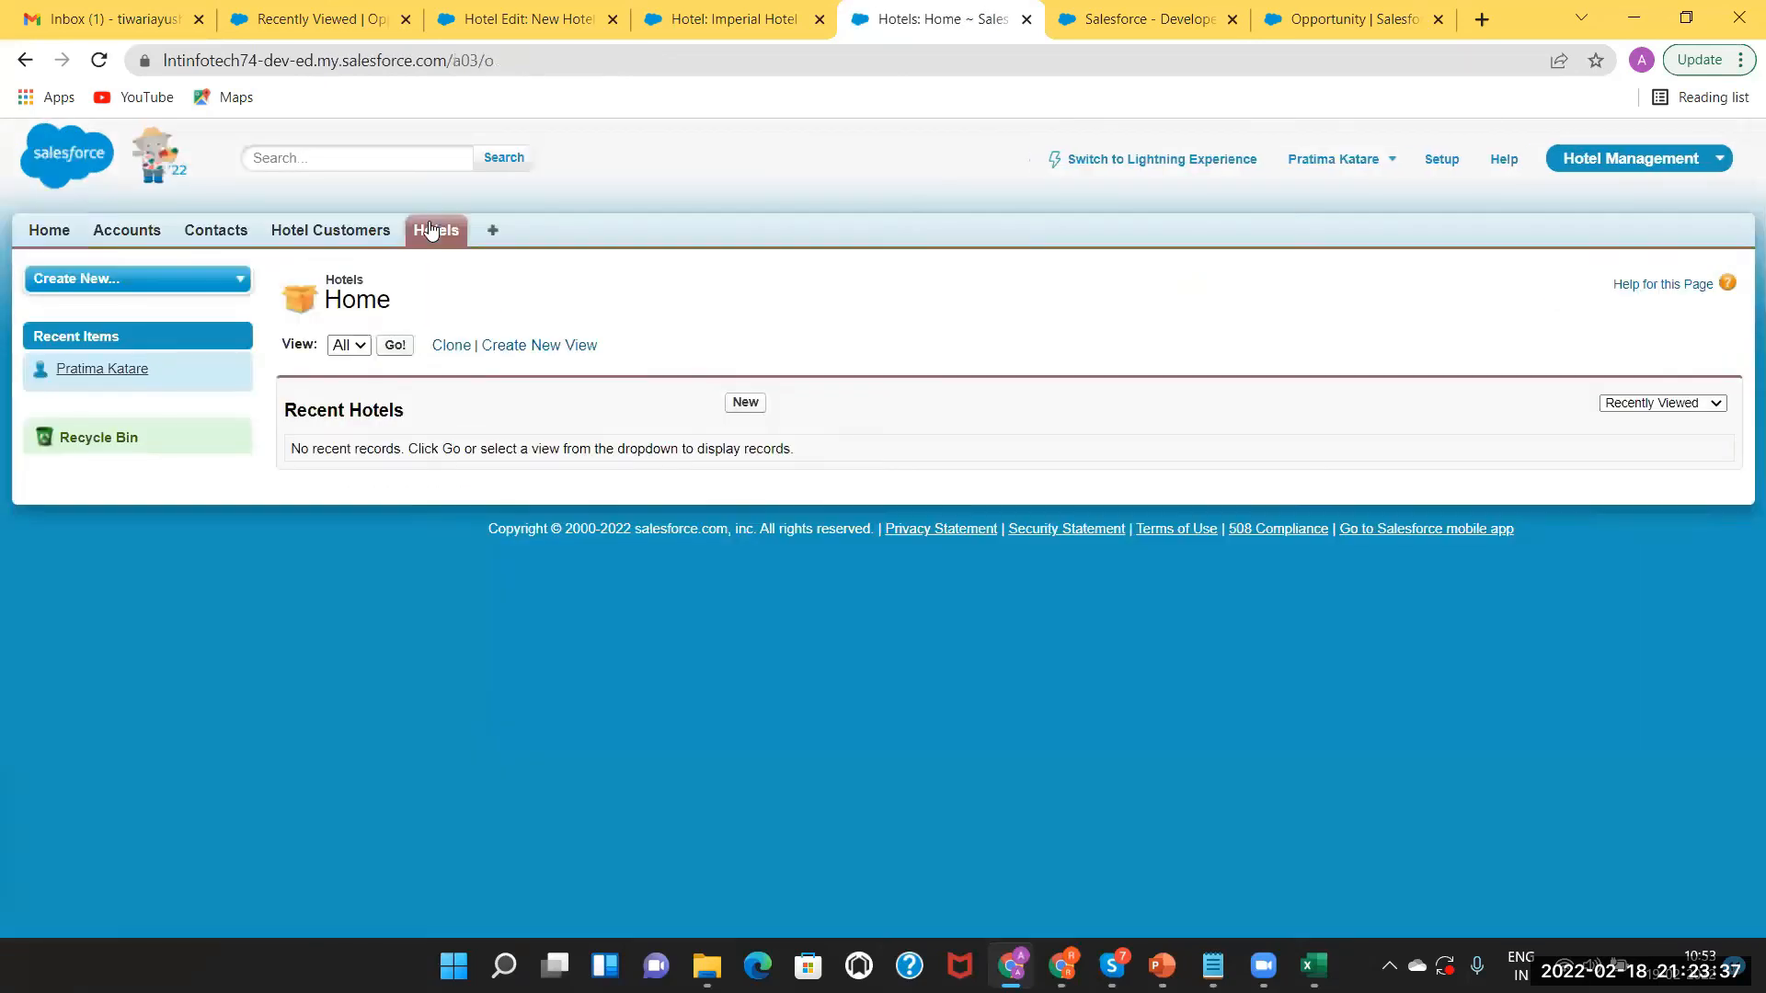
{"action": "left_click", "coordinate": [745, 404]}
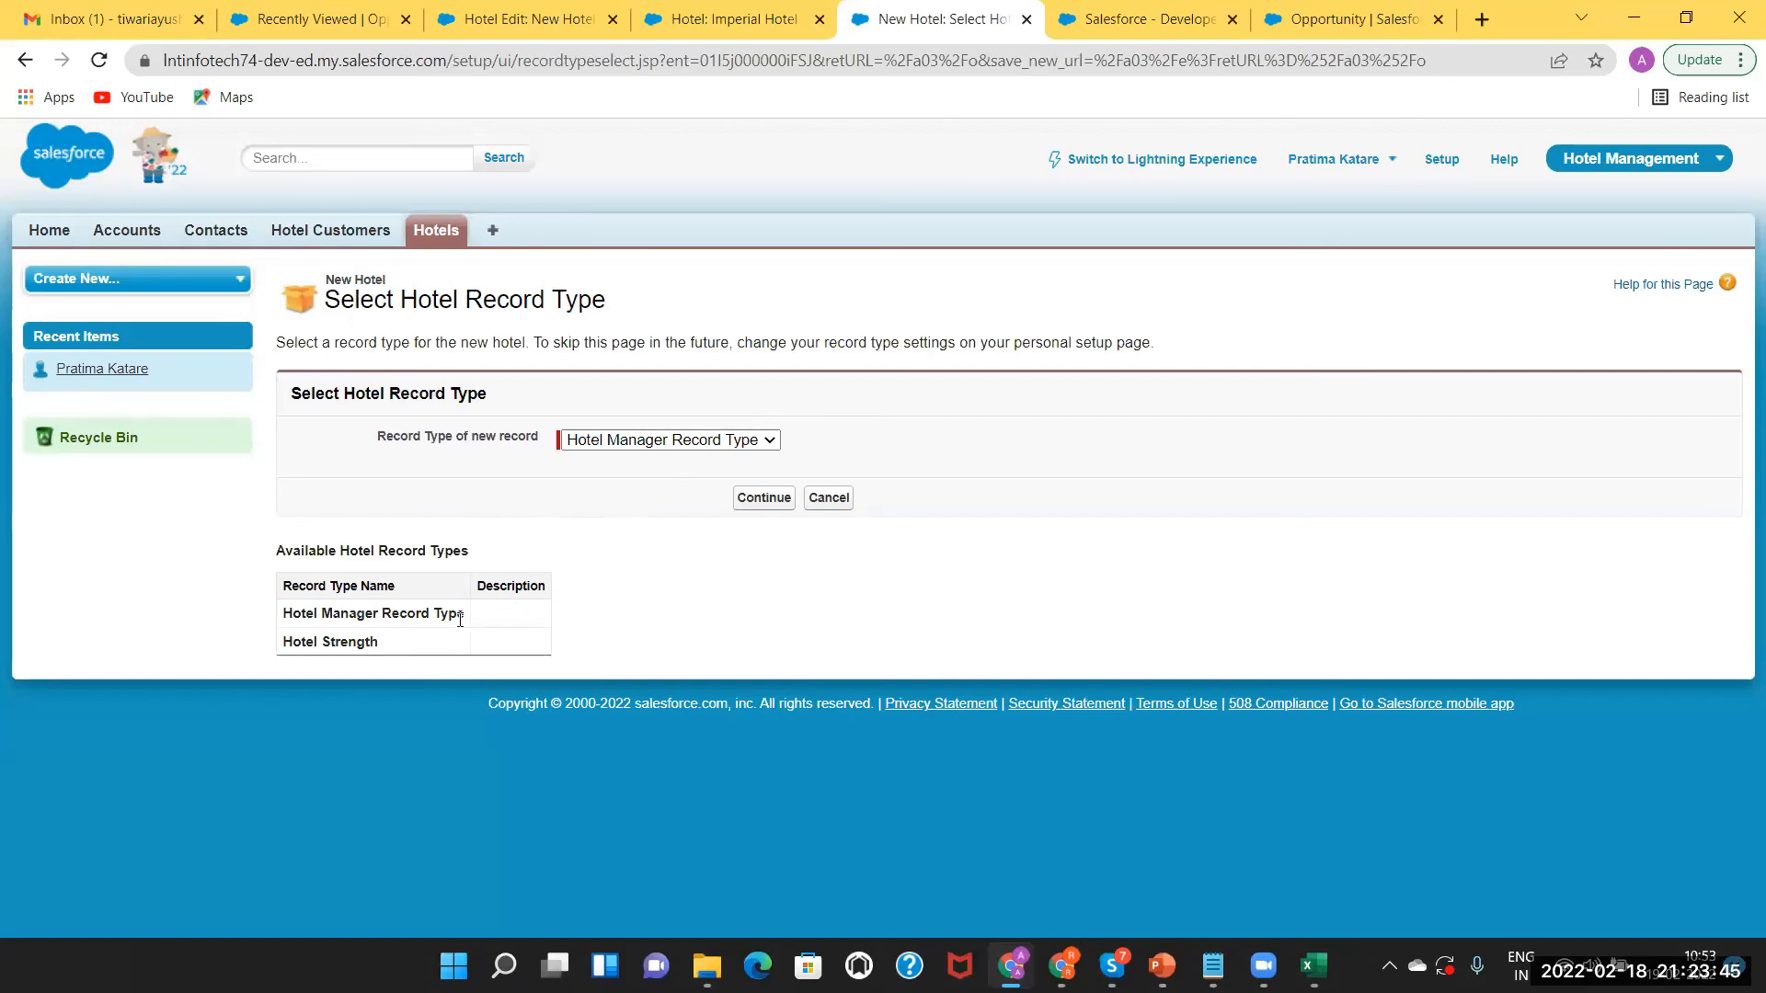
{"action": "left_click", "coordinate": [666, 440]}
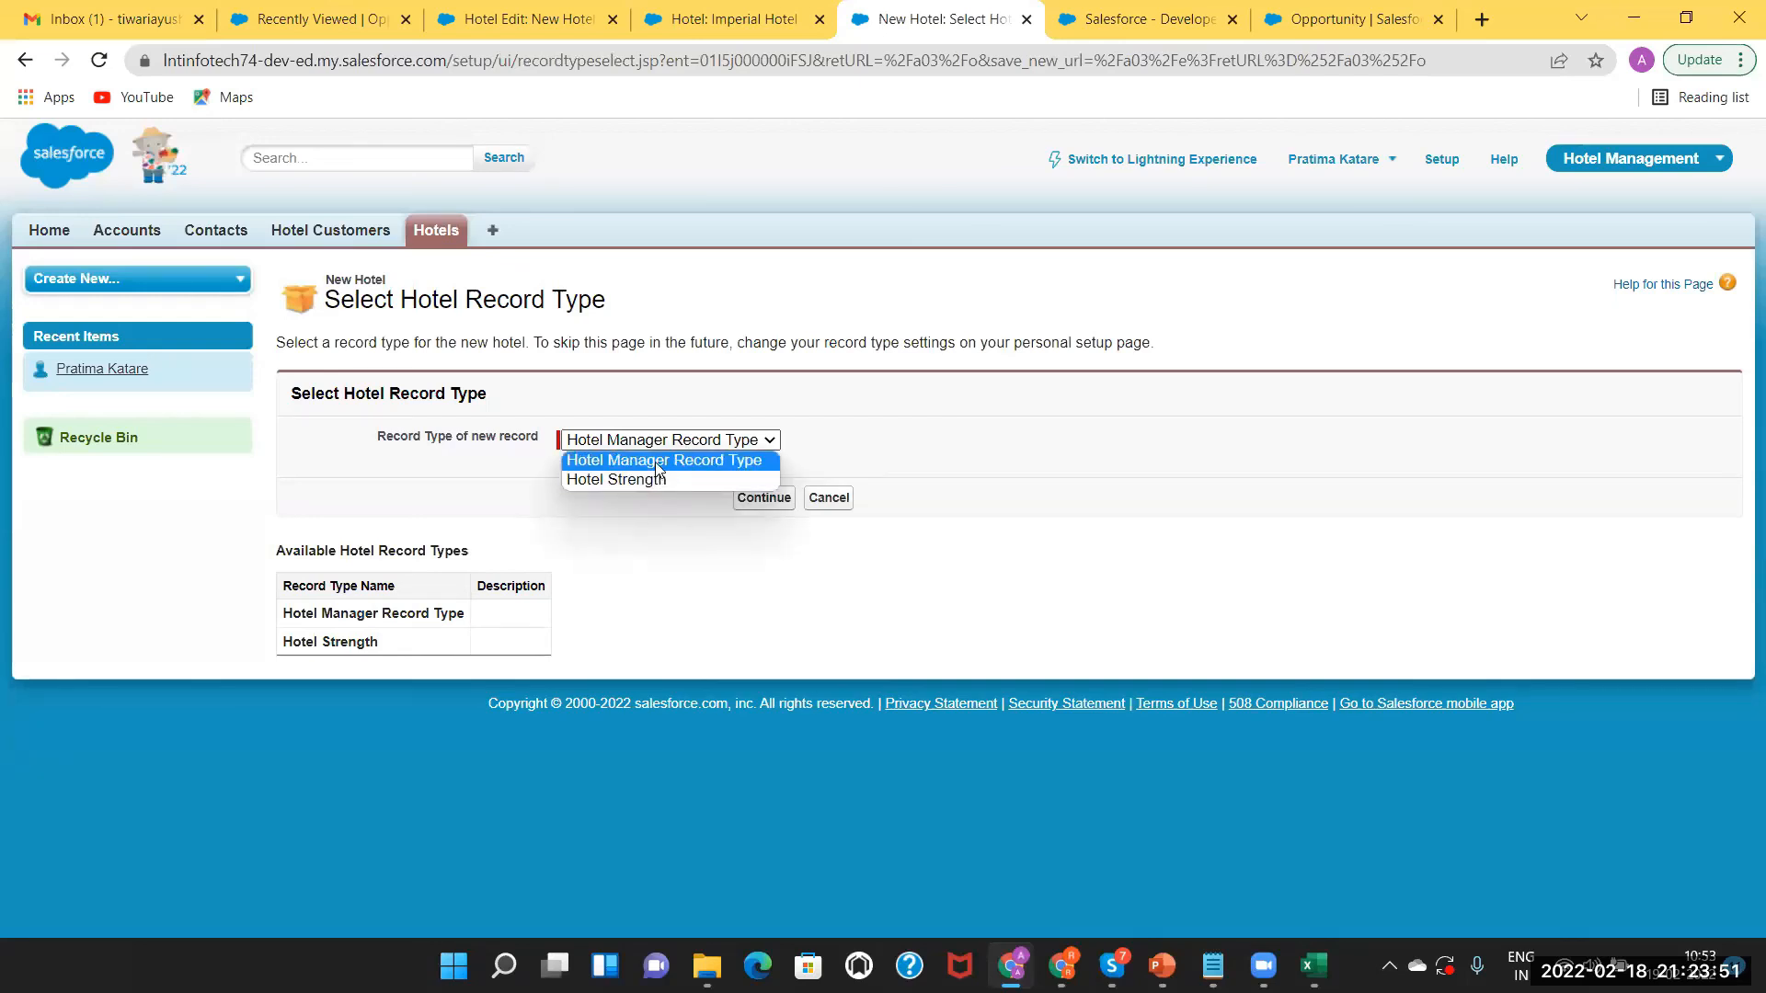
{"action": "left_click", "coordinate": [634, 517]}
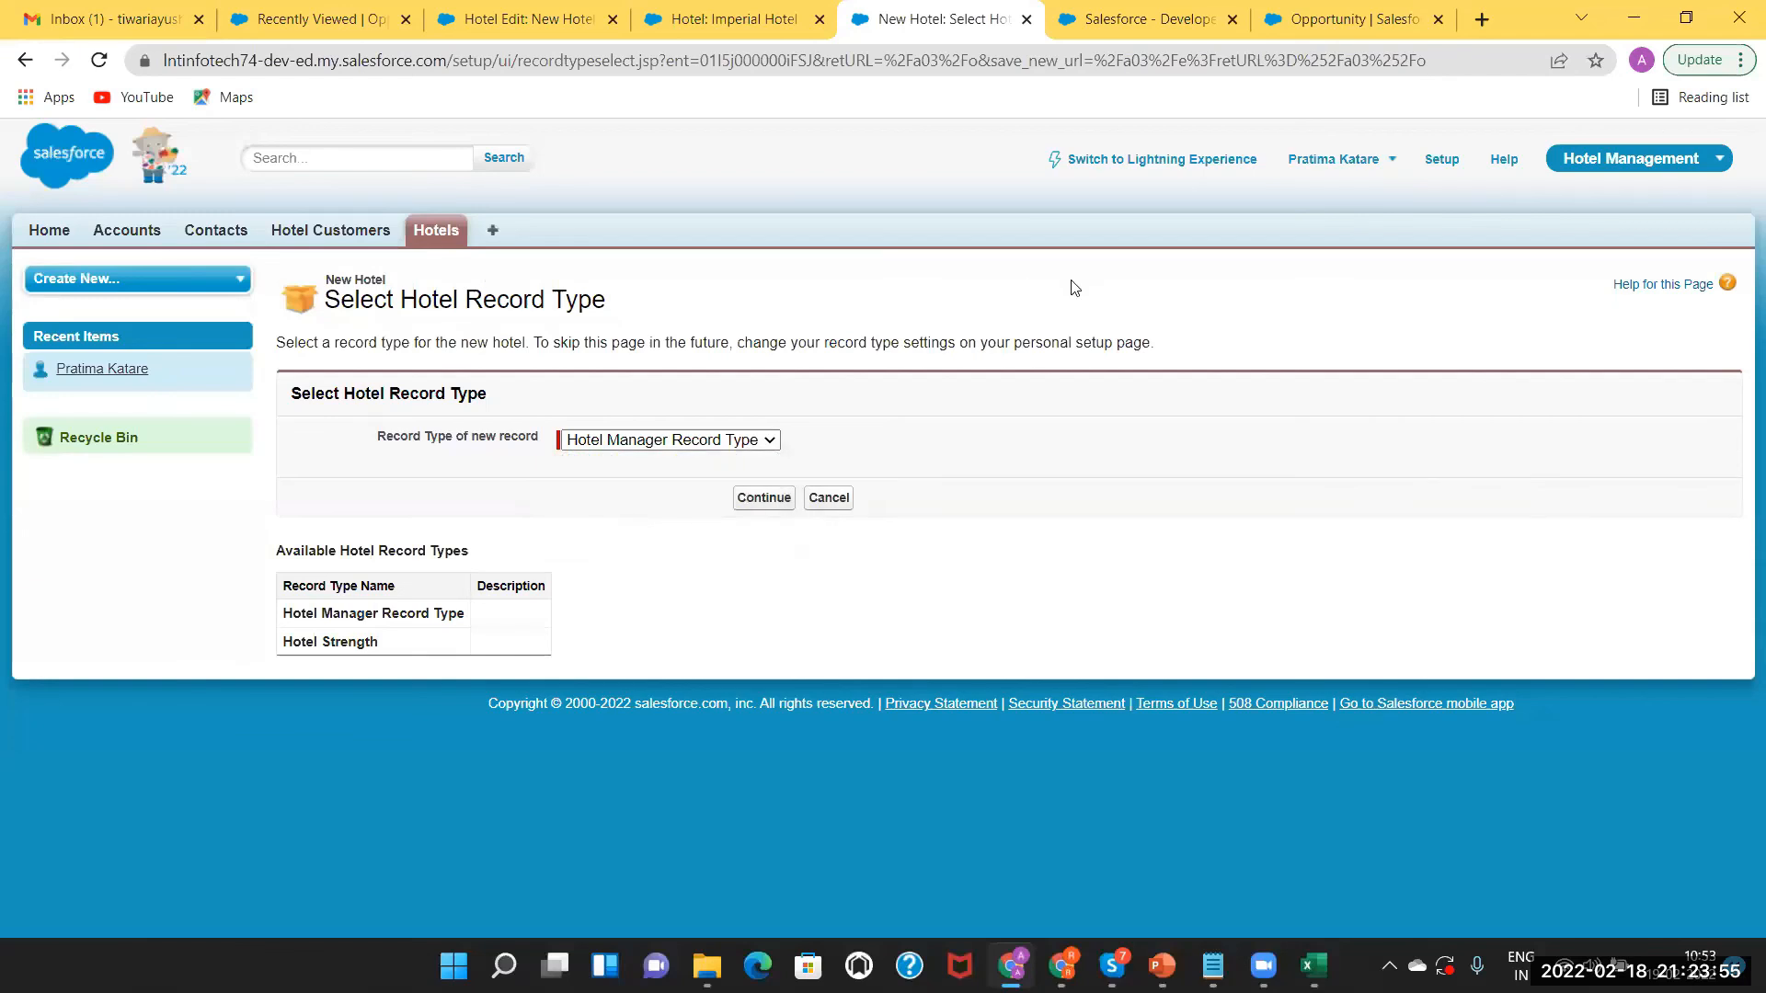
{"action": "left_click", "coordinate": [1377, 158]}
{"action": "left_click", "coordinate": [745, 443]}
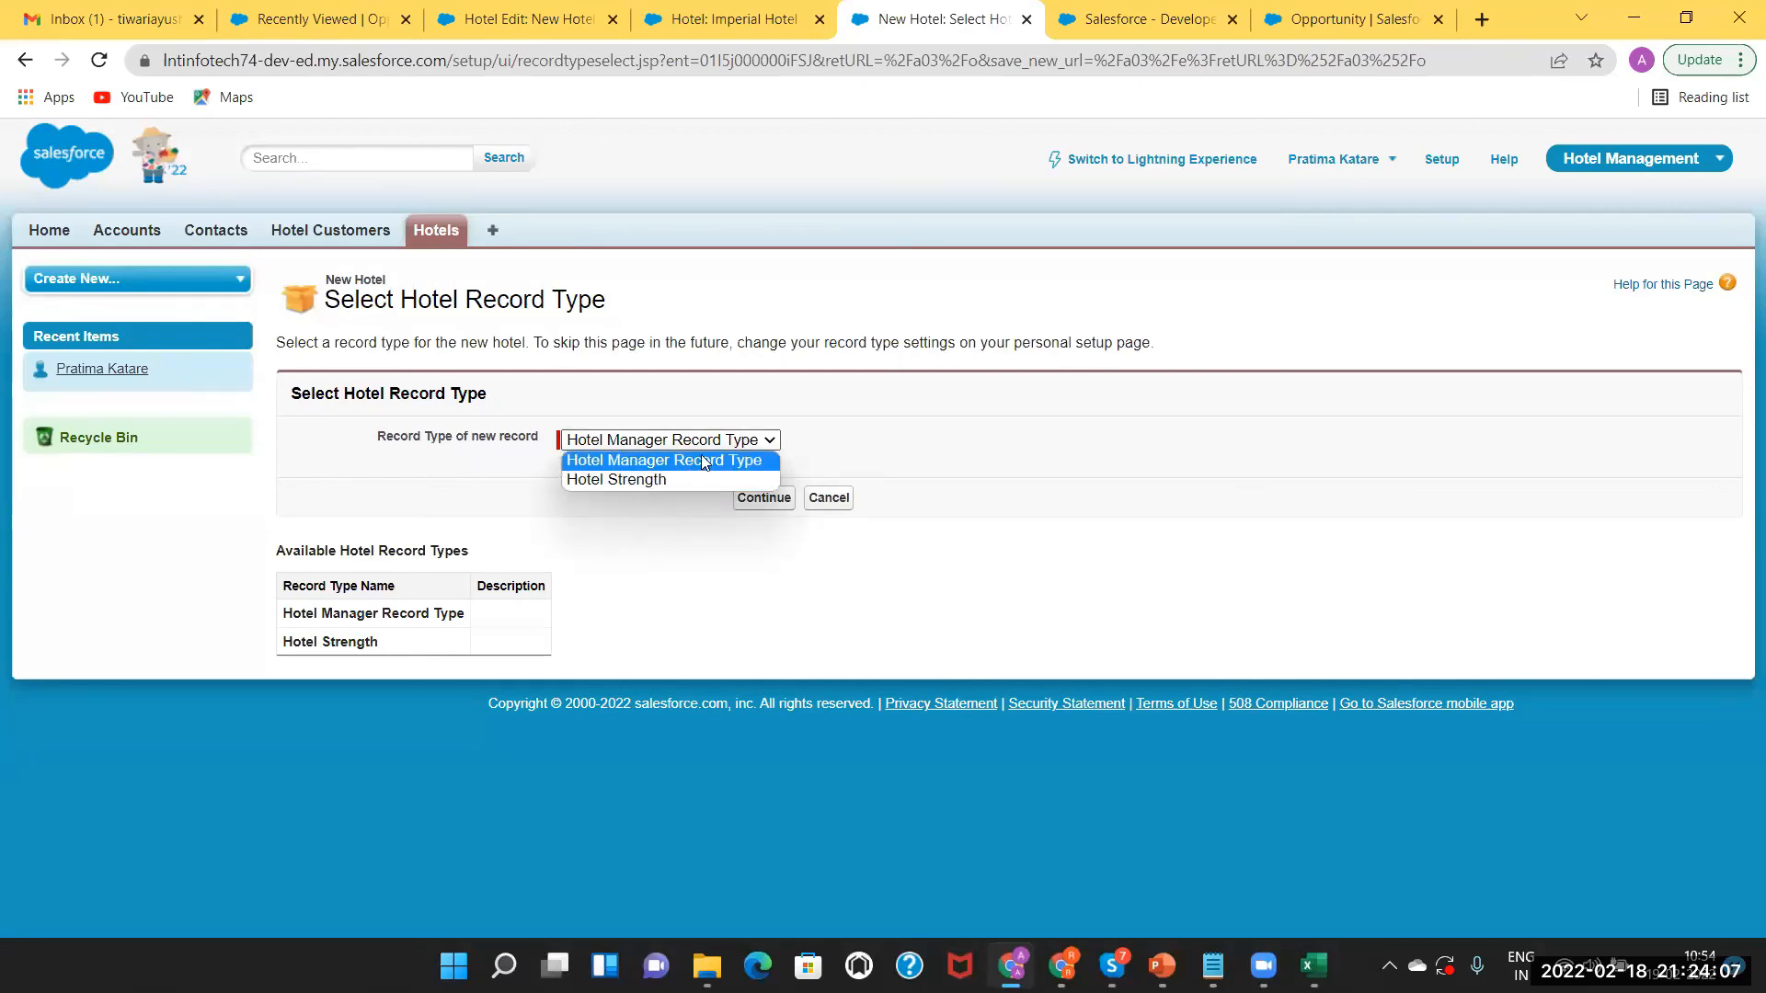
{"action": "left_click", "coordinate": [911, 412]}
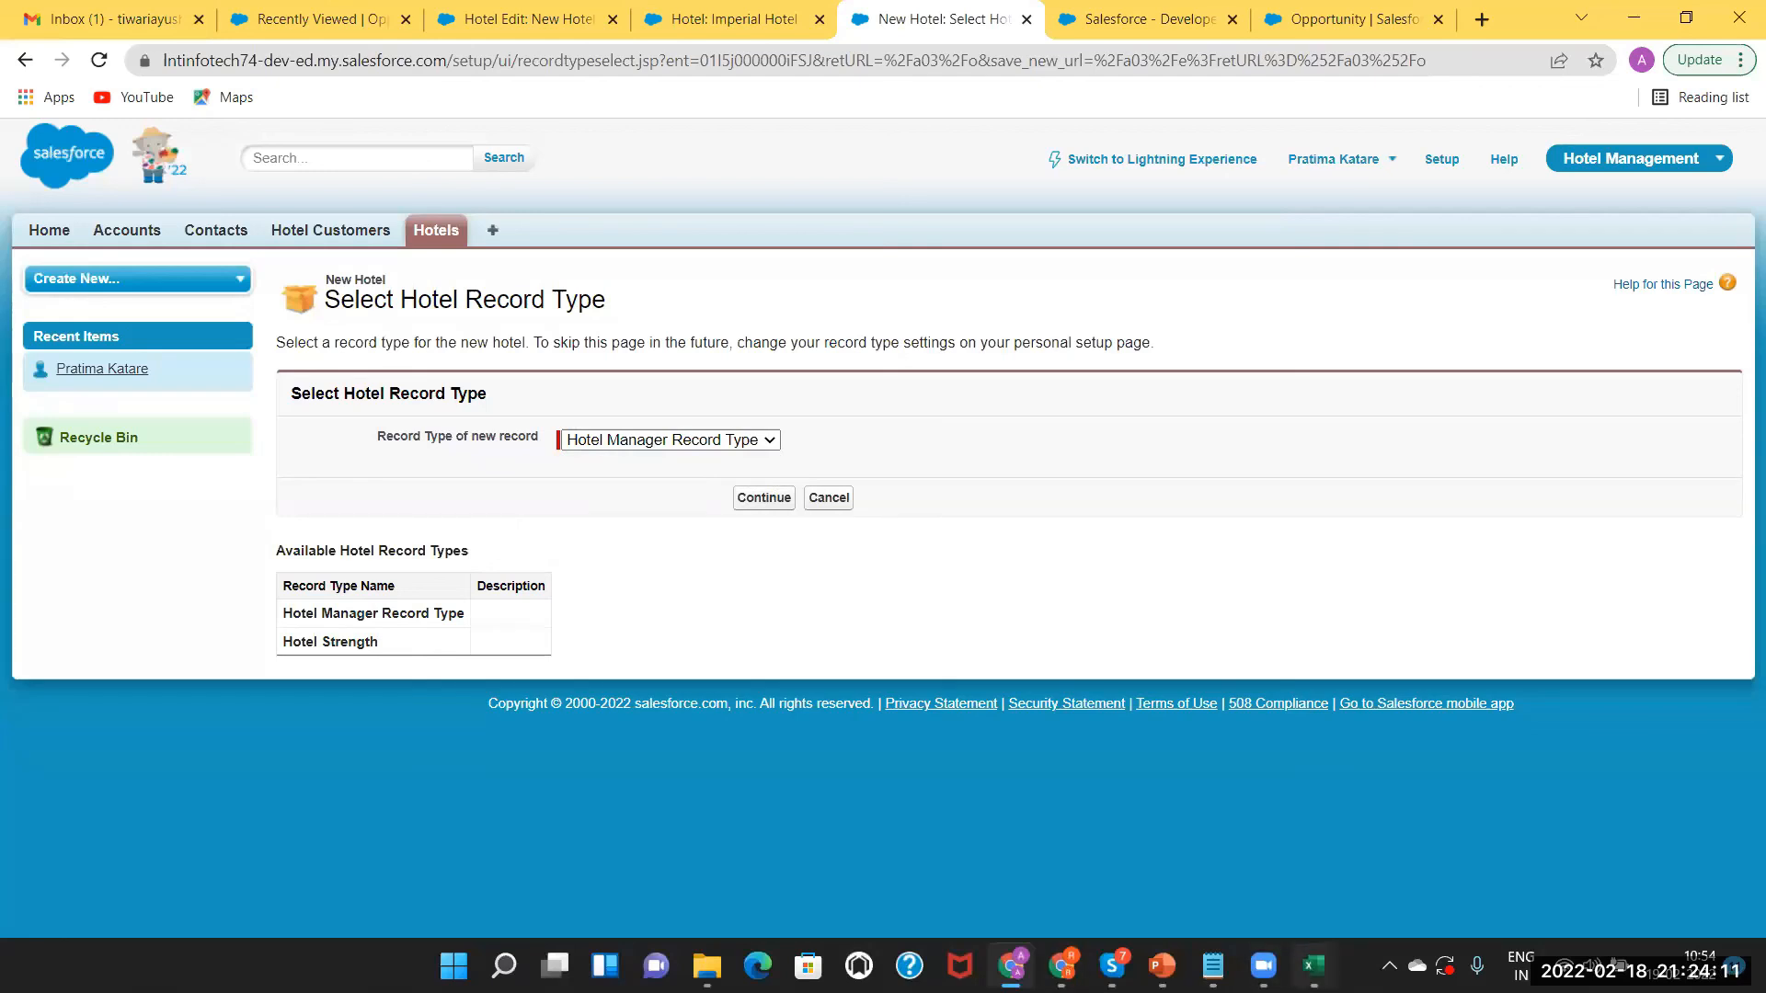
{"action": "left_click", "coordinate": [1313, 965]}
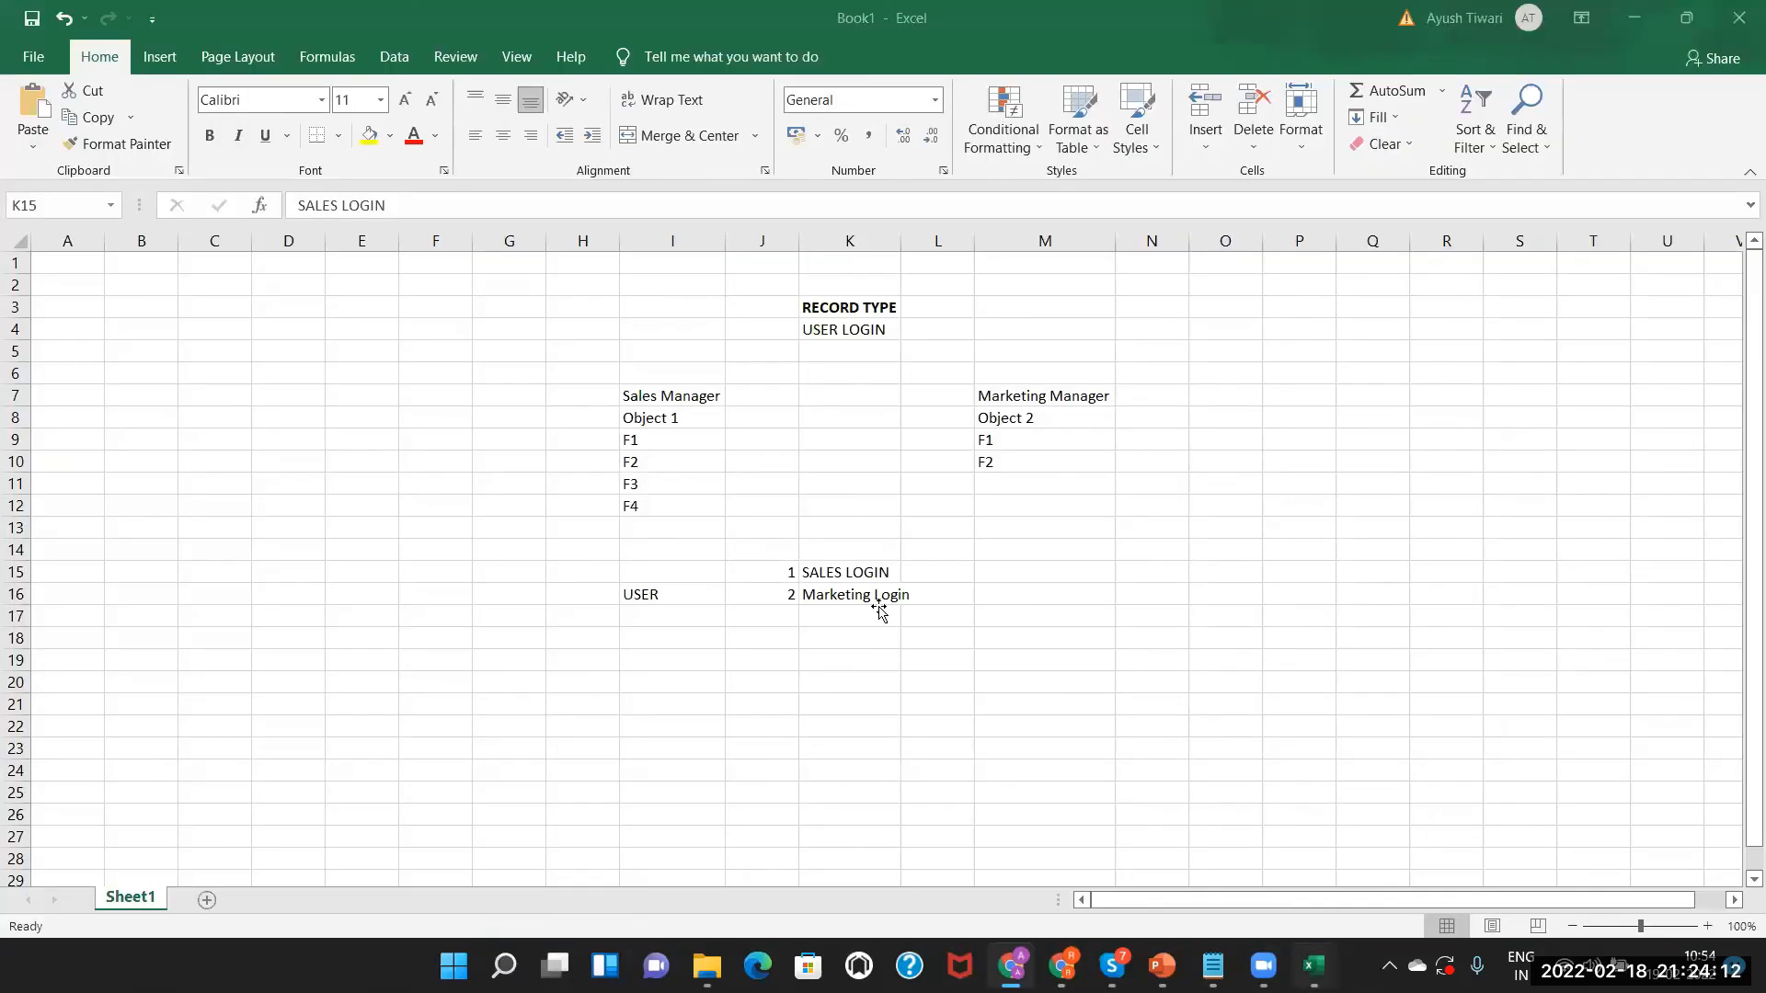
Walk through the Sales Manager, SALES LOGIN and Marketing Login notes, then show Chrome's Record Type options.
{"action": "left_click", "coordinate": [681, 398]}
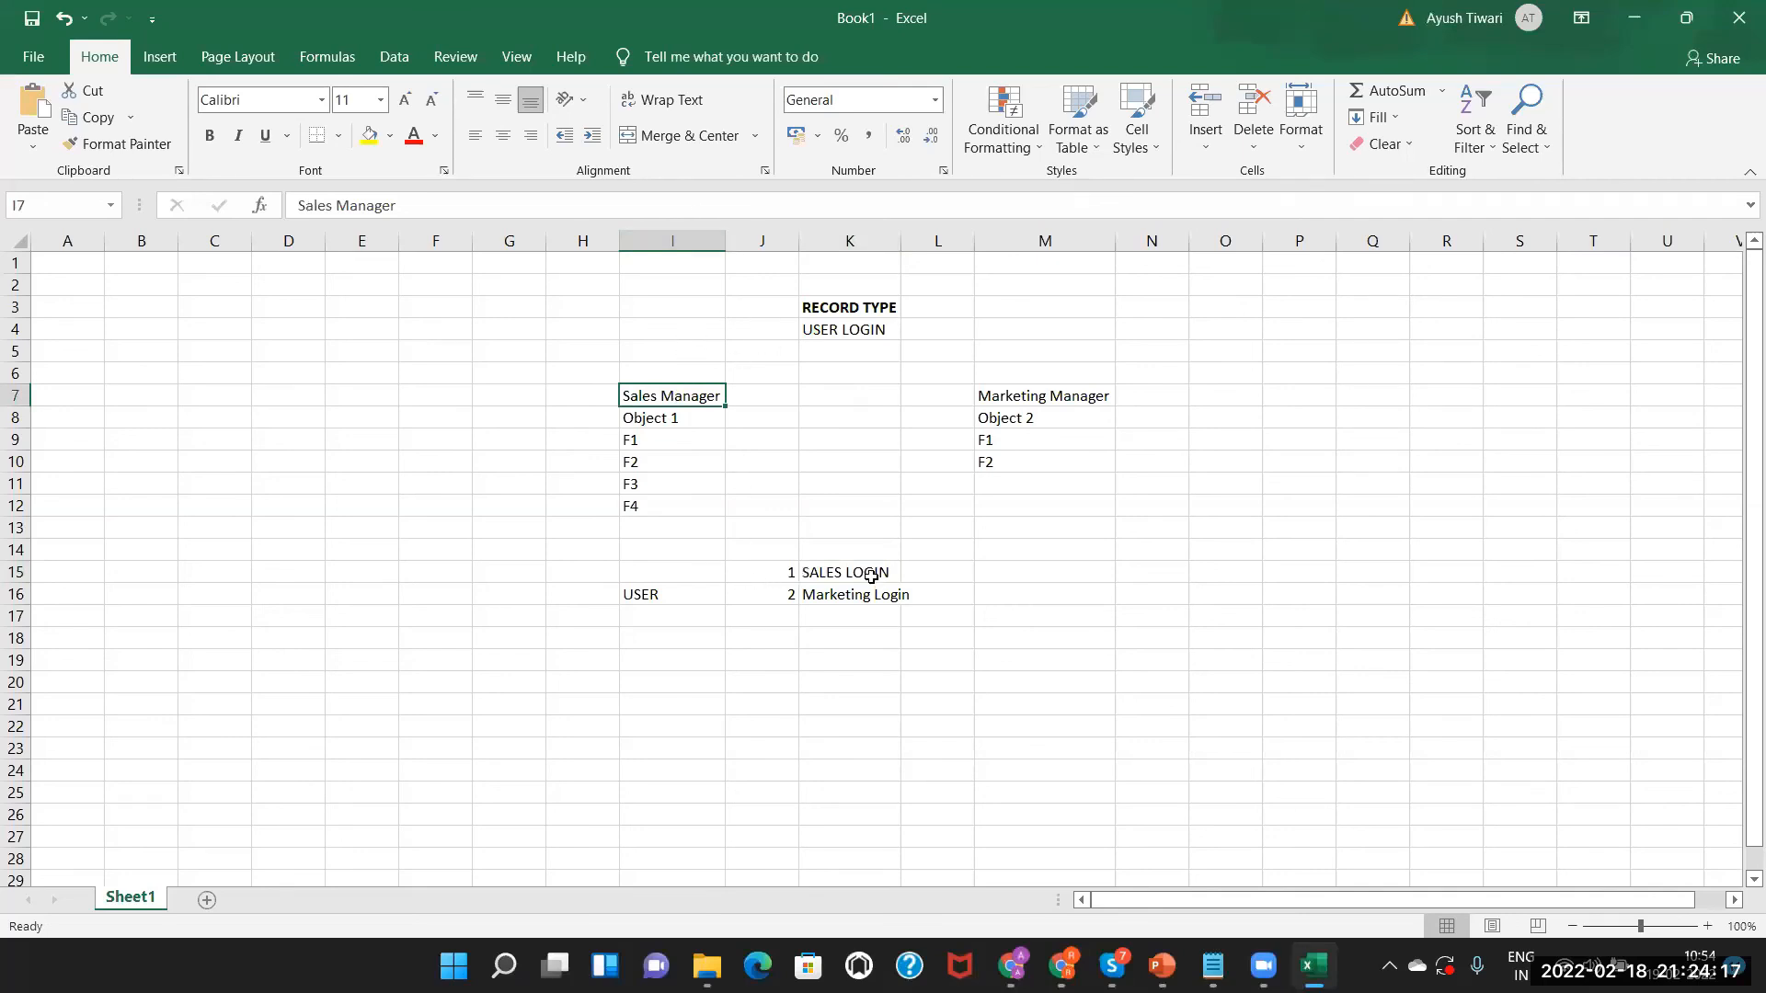
{"action": "left_click", "coordinate": [823, 571]}
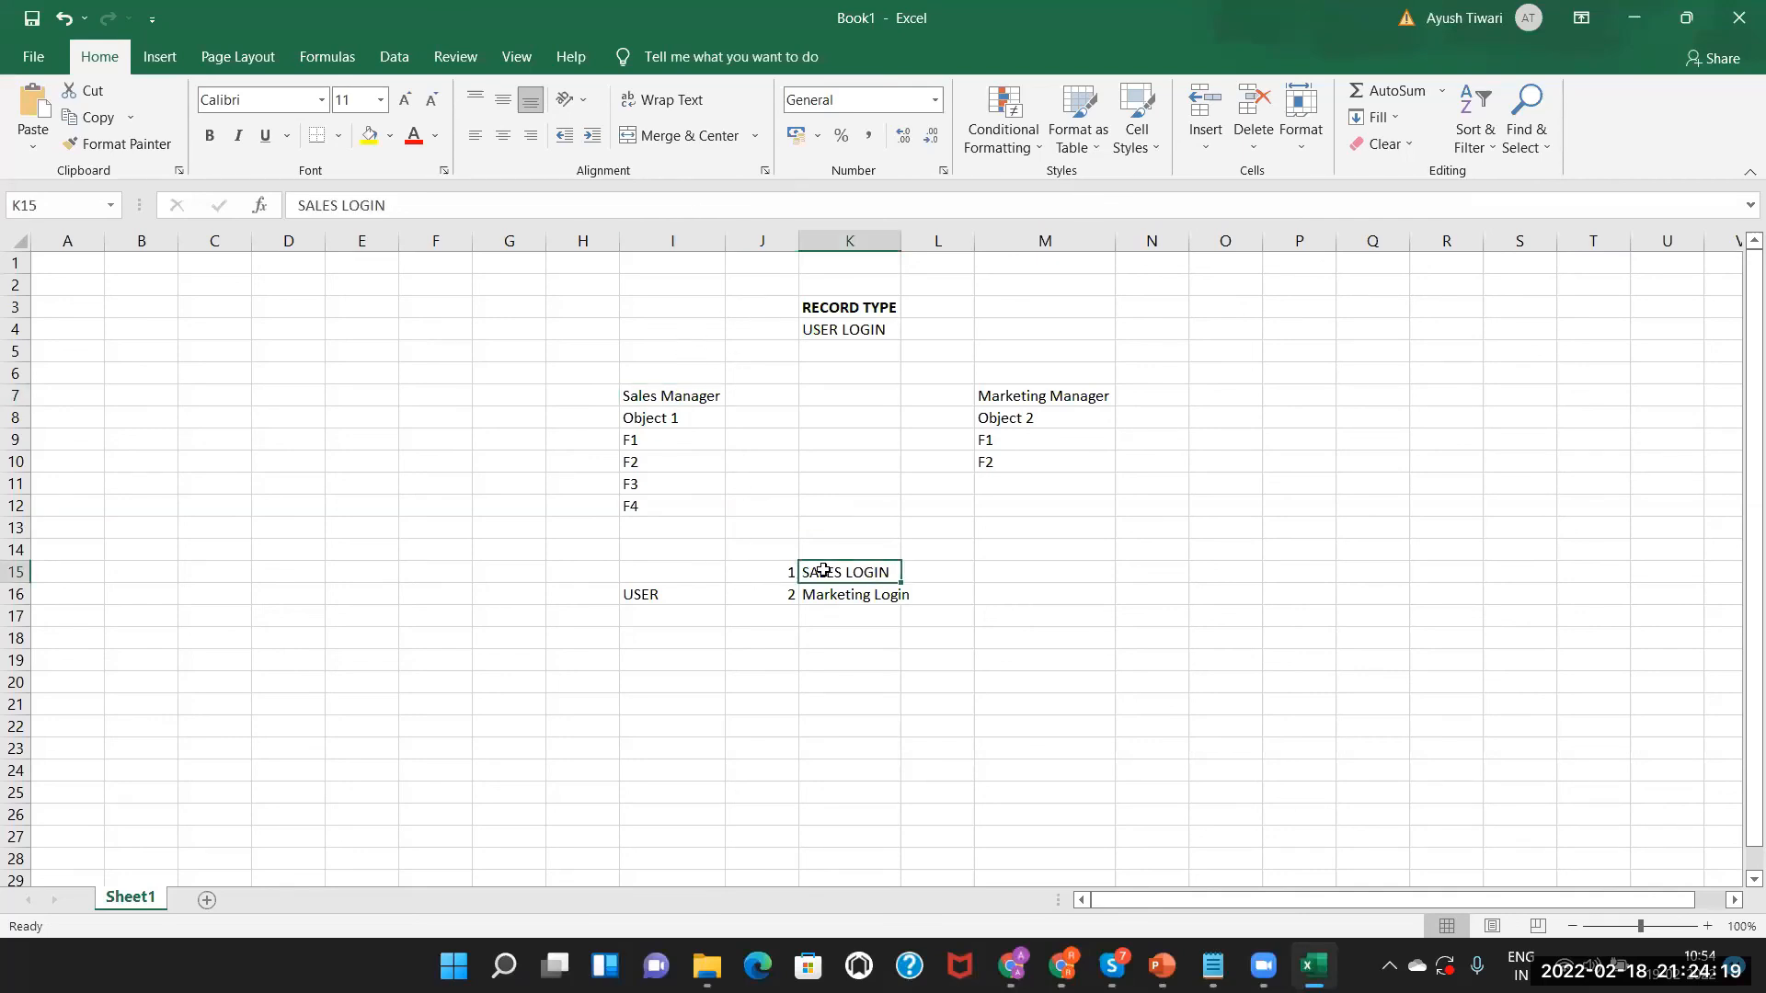
{"action": "left_click", "coordinate": [822, 594]}
{"action": "left_click", "coordinate": [818, 567]}
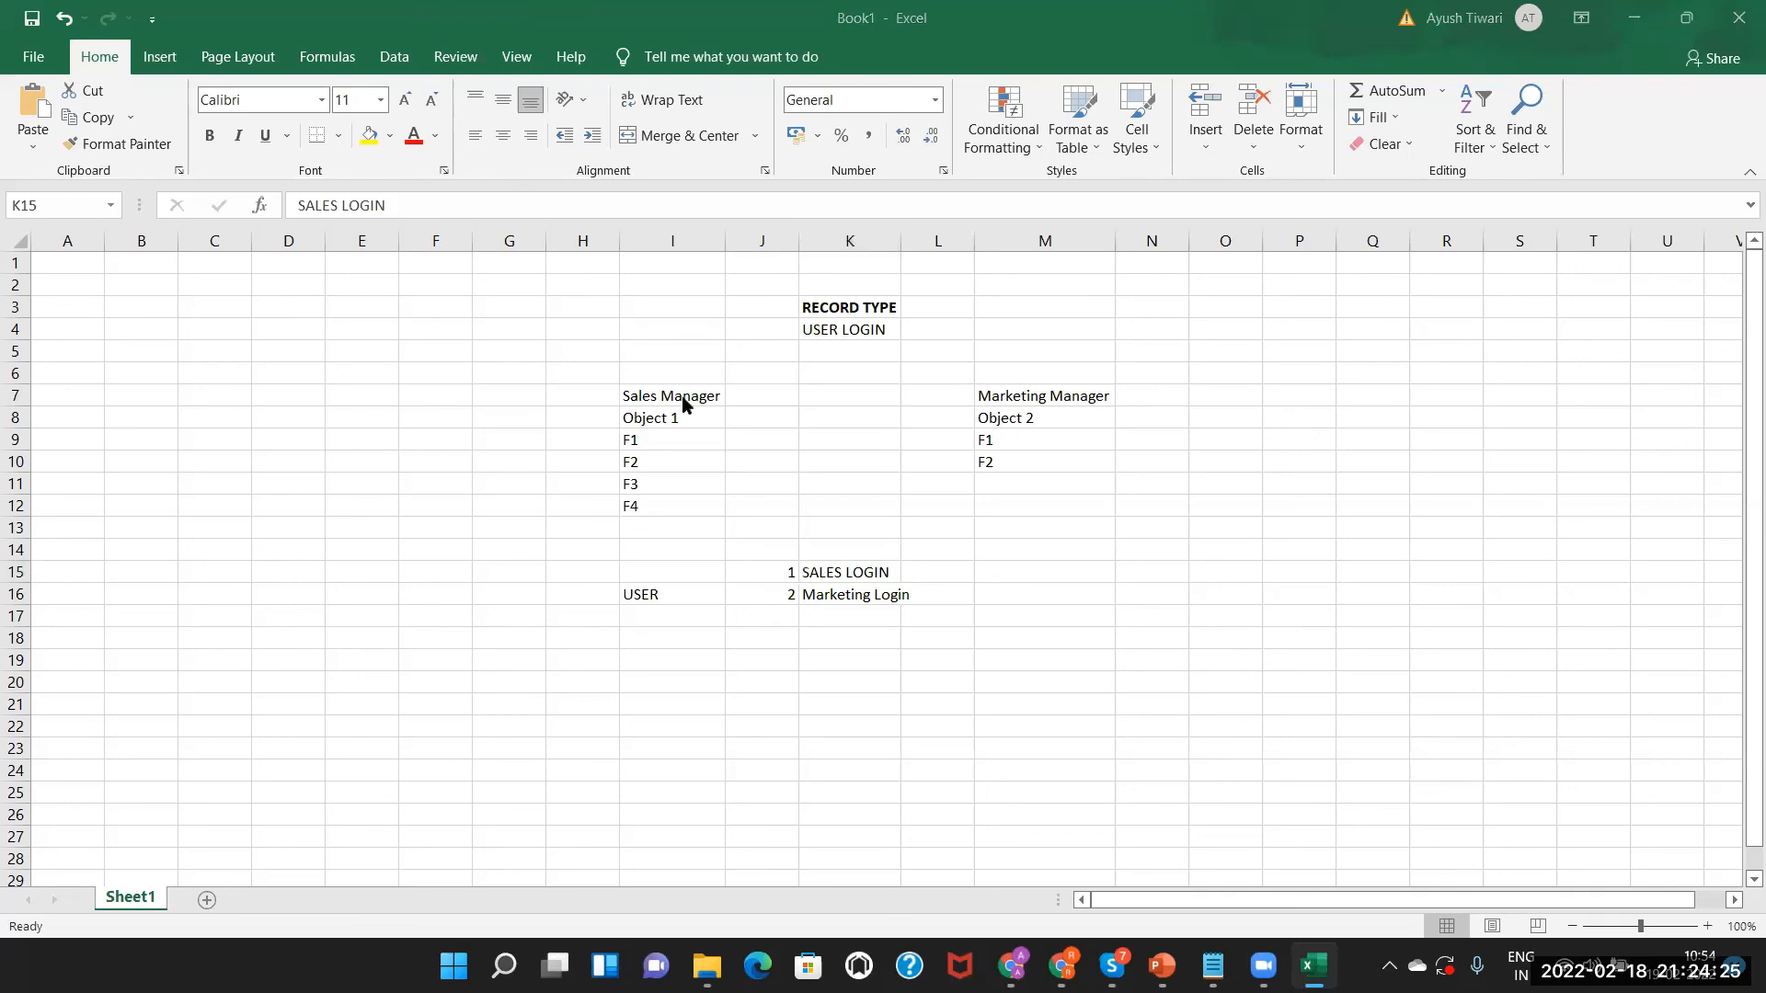
{"action": "key", "text": "alt+Tab"}
{"action": "left_click", "coordinate": [676, 446]}
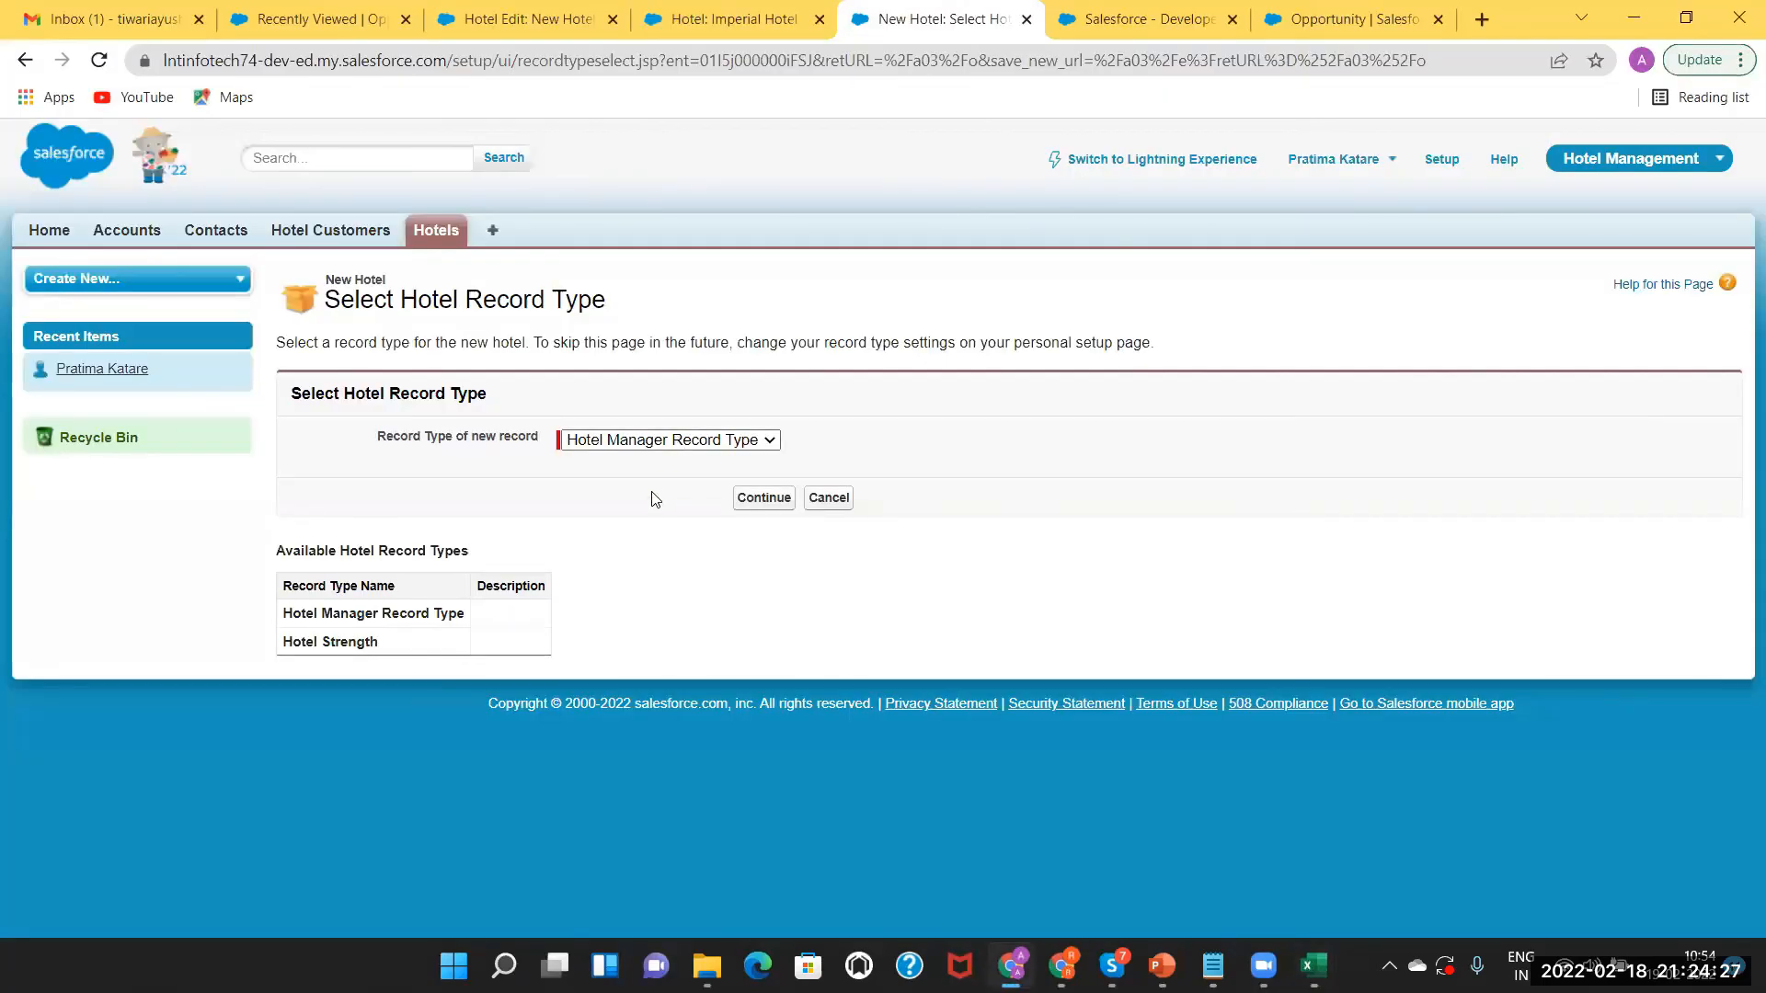
Start a New Hotel record using the Hotel Strength record type.
{"action": "left_click", "coordinate": [654, 557]}
{"action": "left_click", "coordinate": [641, 448]}
{"action": "left_click", "coordinate": [636, 477]}
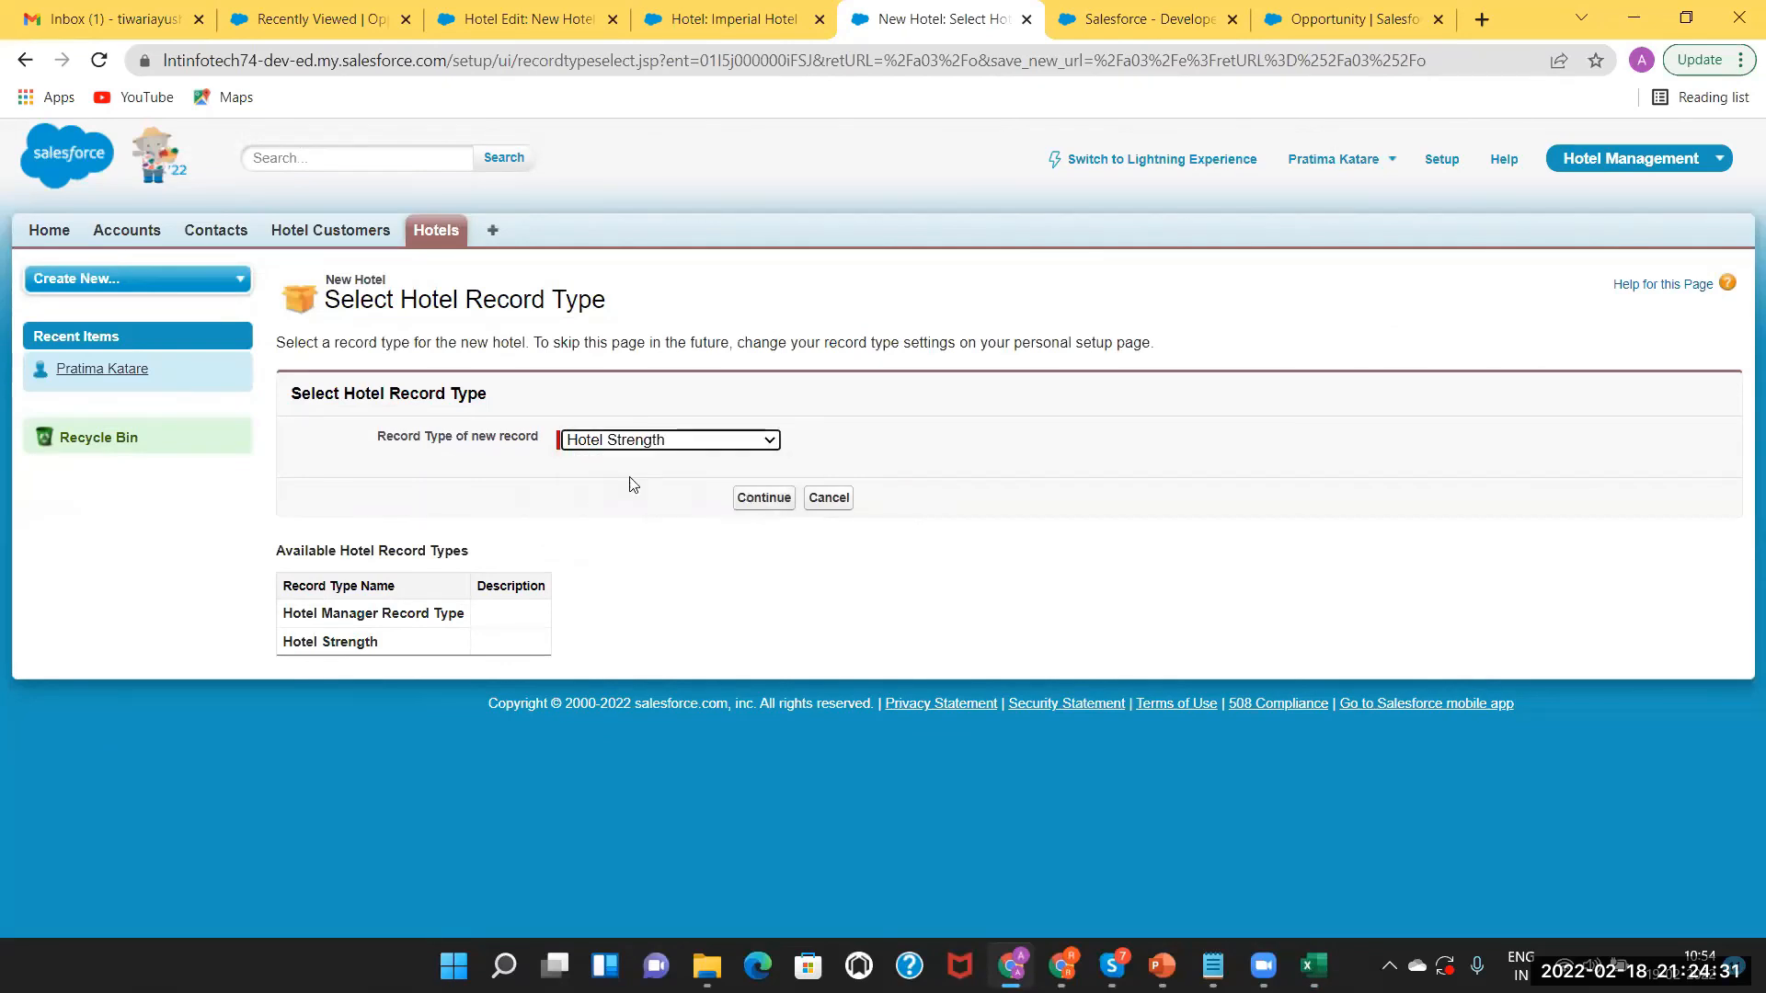
{"action": "left_click", "coordinate": [762, 500]}
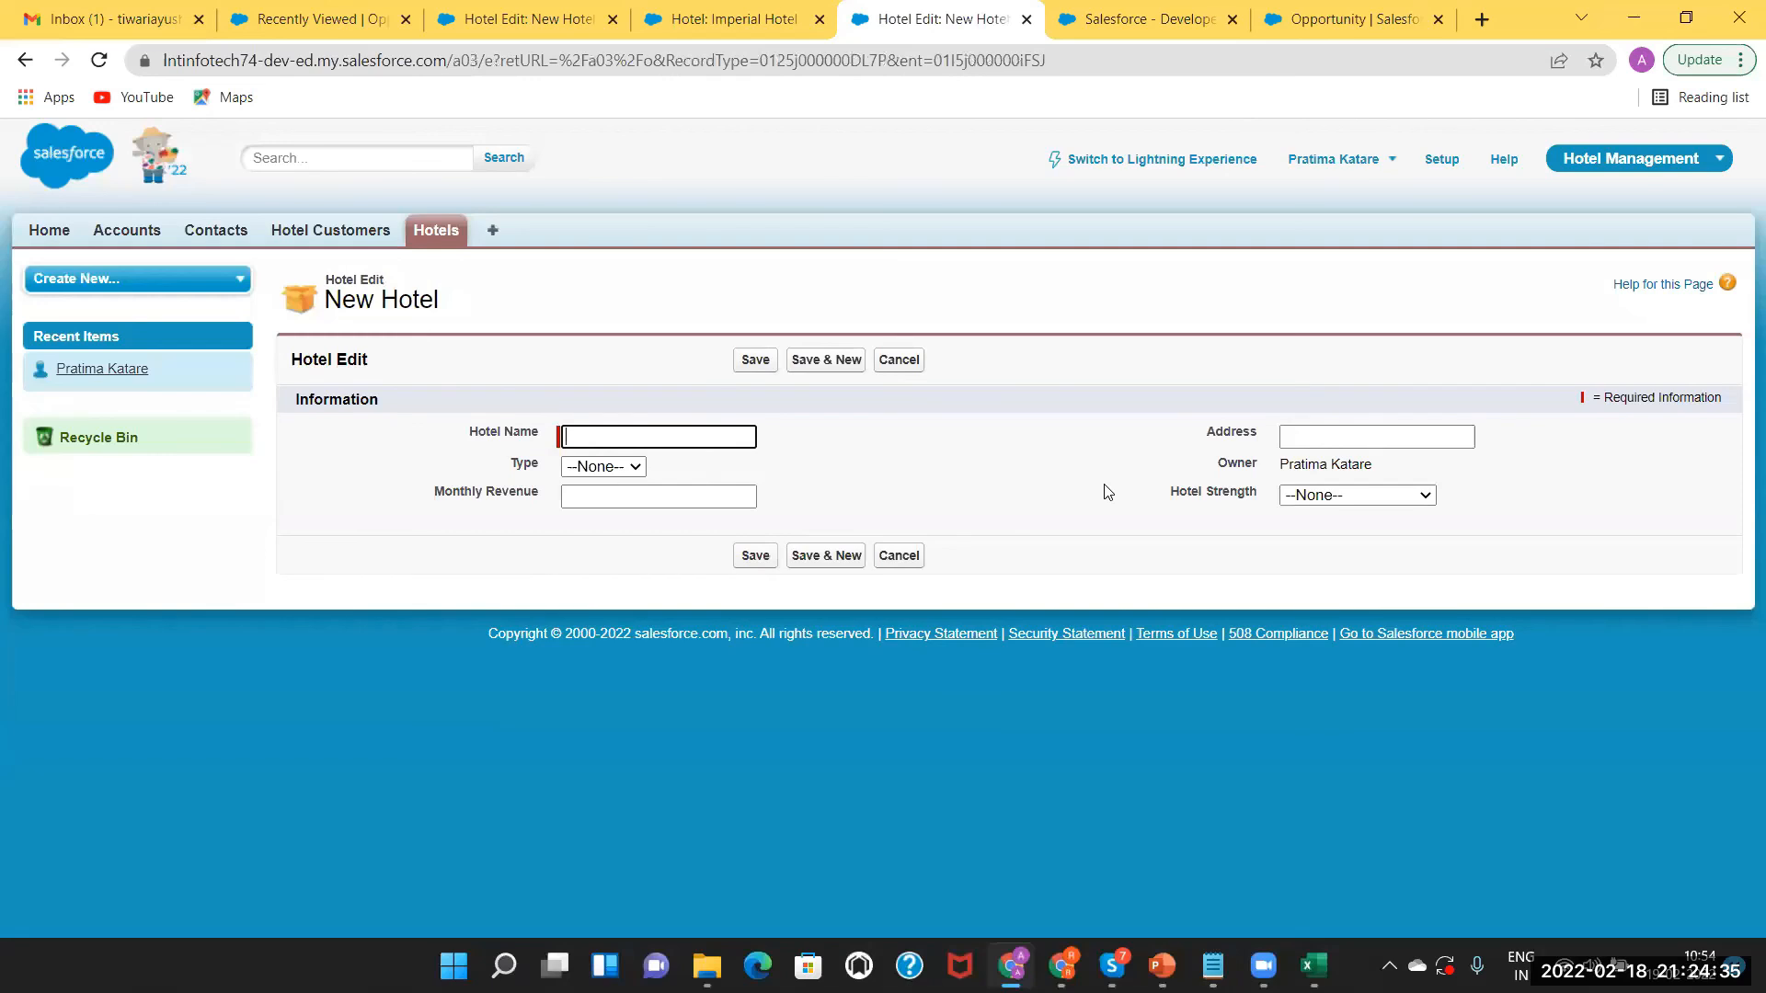
Check the Hotel Strength picklist values, then go back to the Hotels home page.
{"action": "left_click", "coordinate": [1319, 498]}
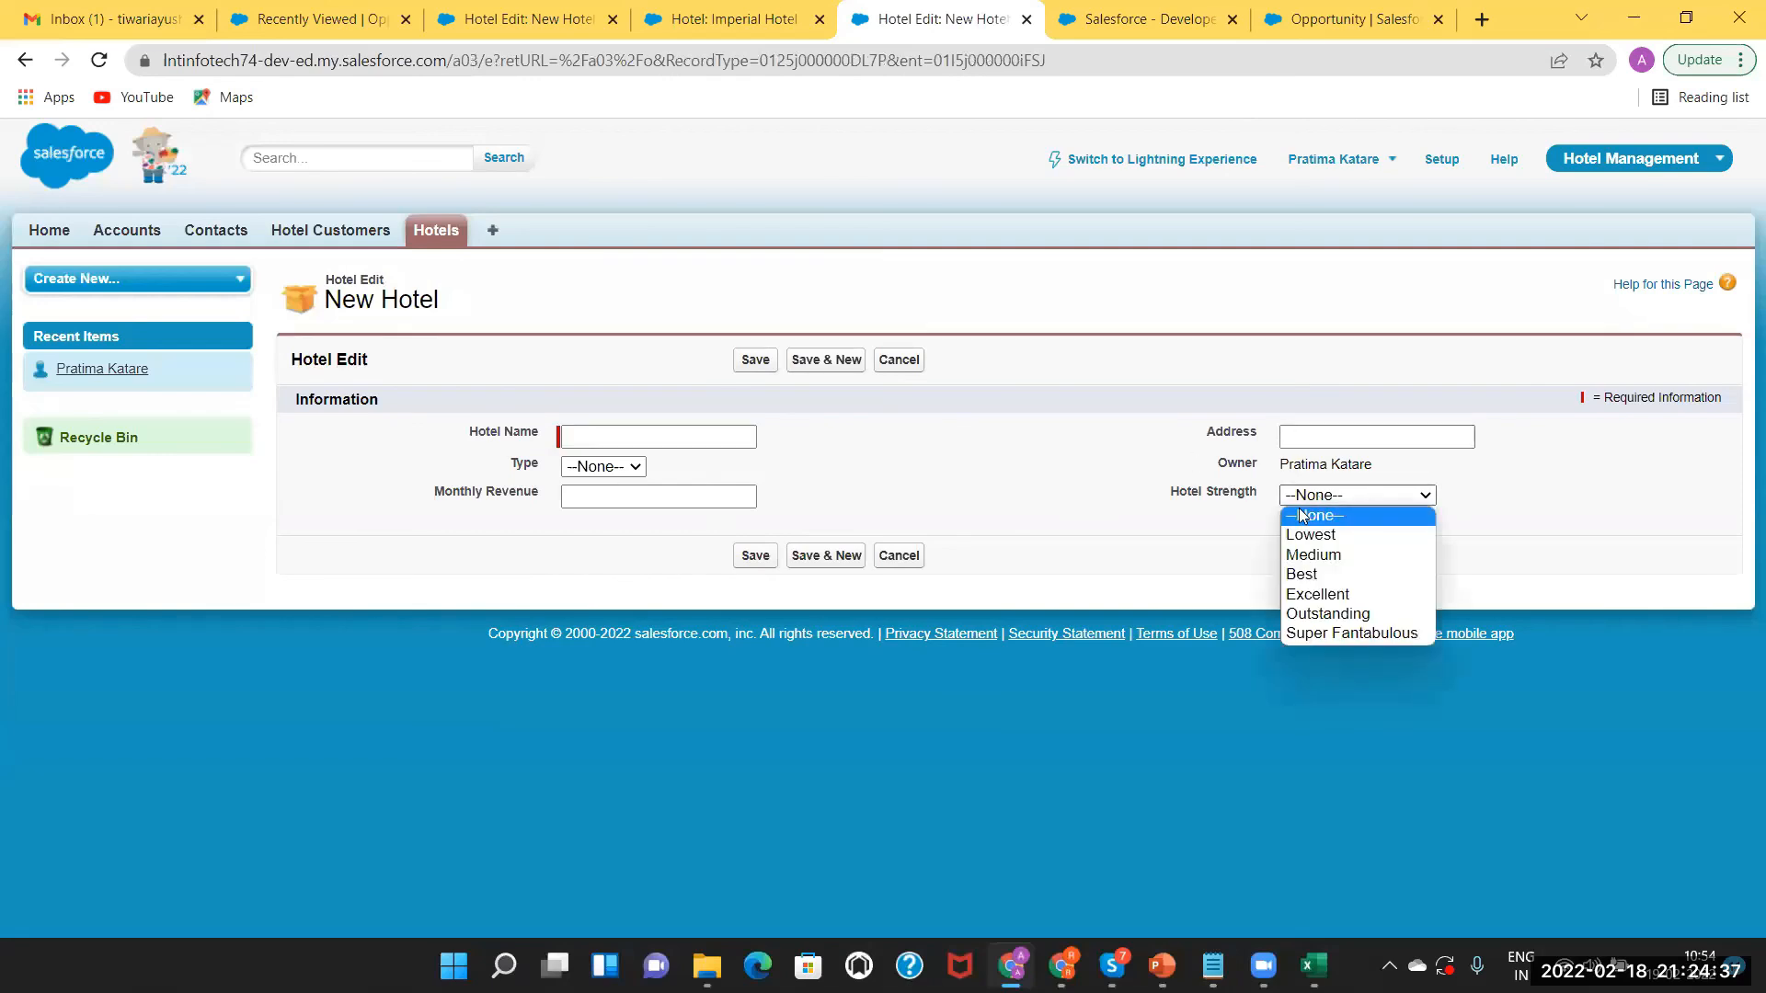
{"action": "left_click", "coordinate": [952, 493]}
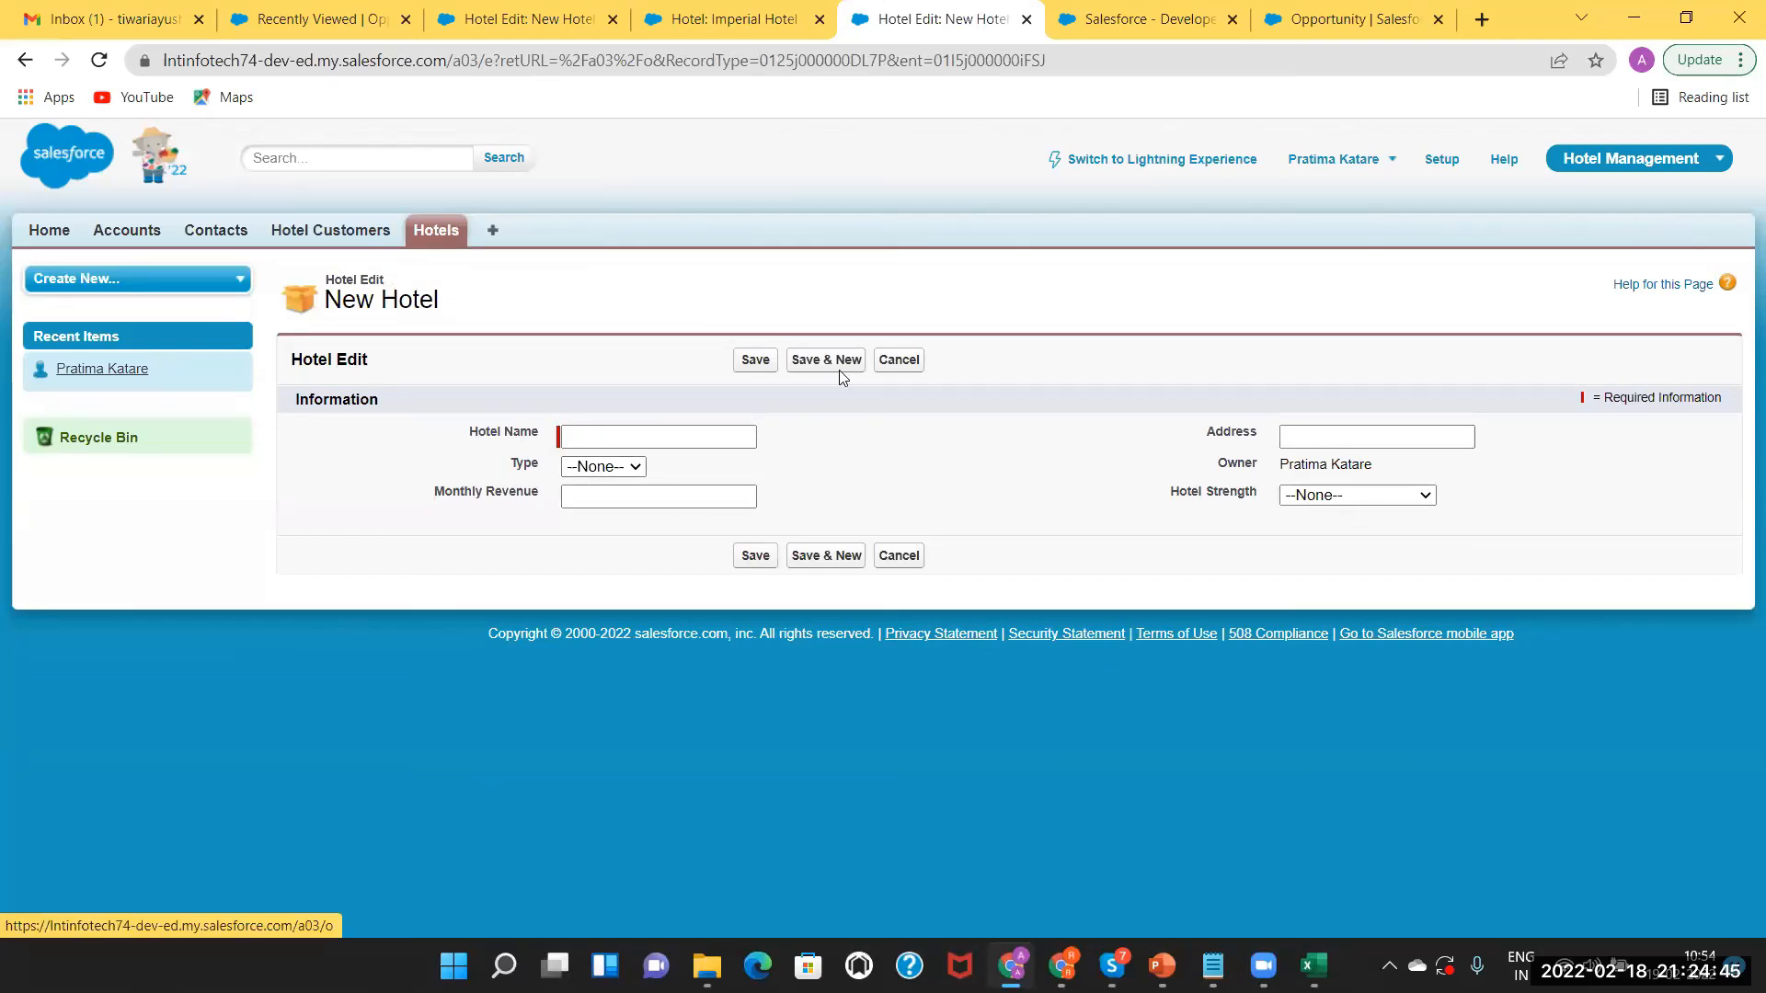
{"action": "left_click", "coordinate": [434, 231]}
Start another New Hotel record, keeping the Hotel Manager Record Type.
{"action": "left_click", "coordinate": [741, 405]}
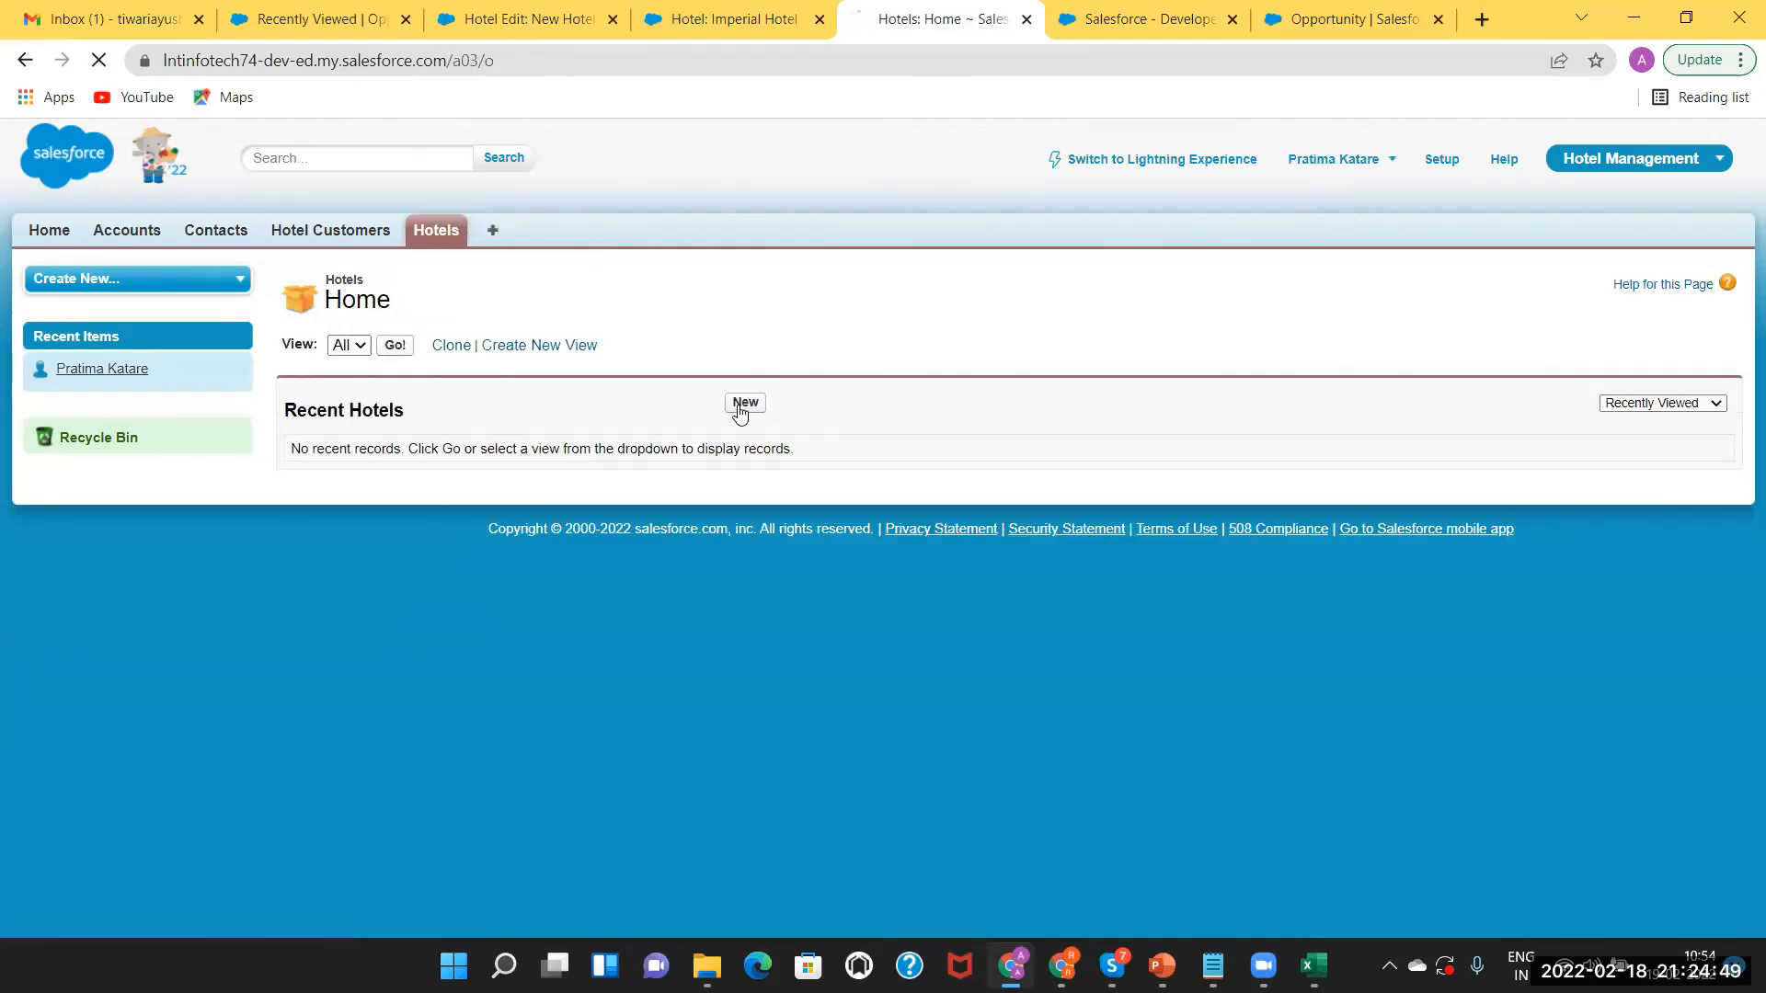
{"action": "left_click", "coordinate": [655, 441]}
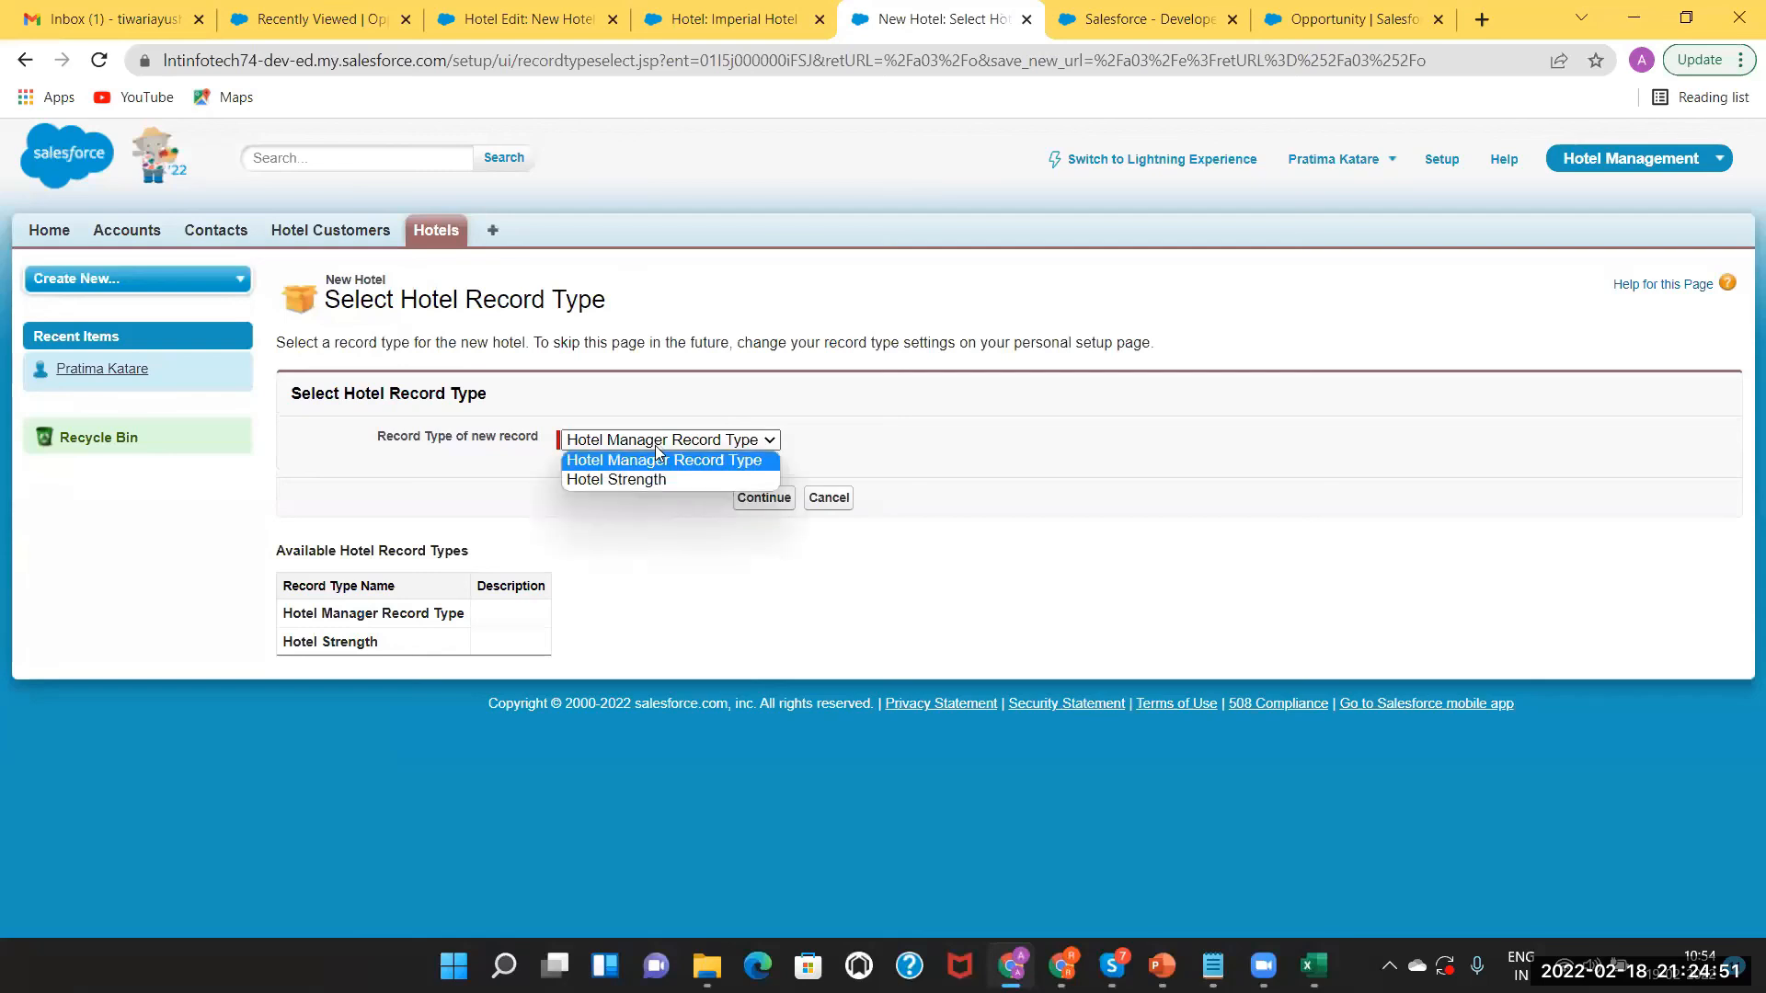
{"action": "left_click", "coordinate": [649, 461]}
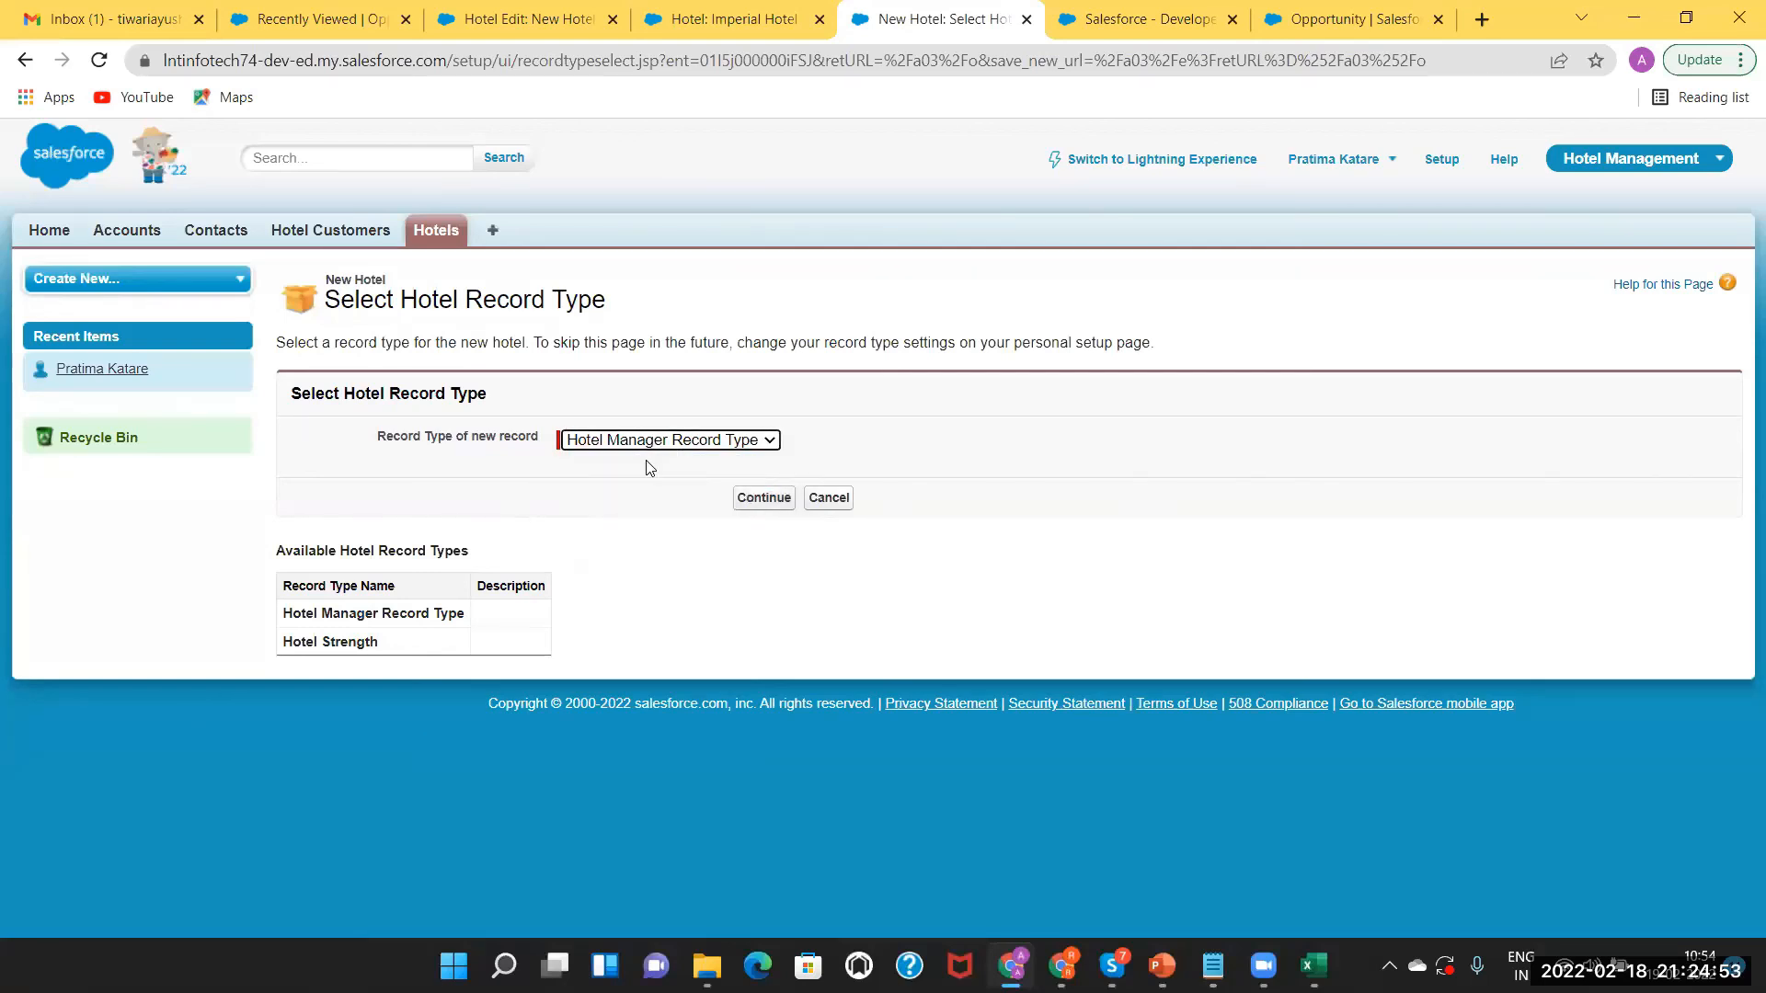
{"action": "left_click", "coordinate": [769, 500]}
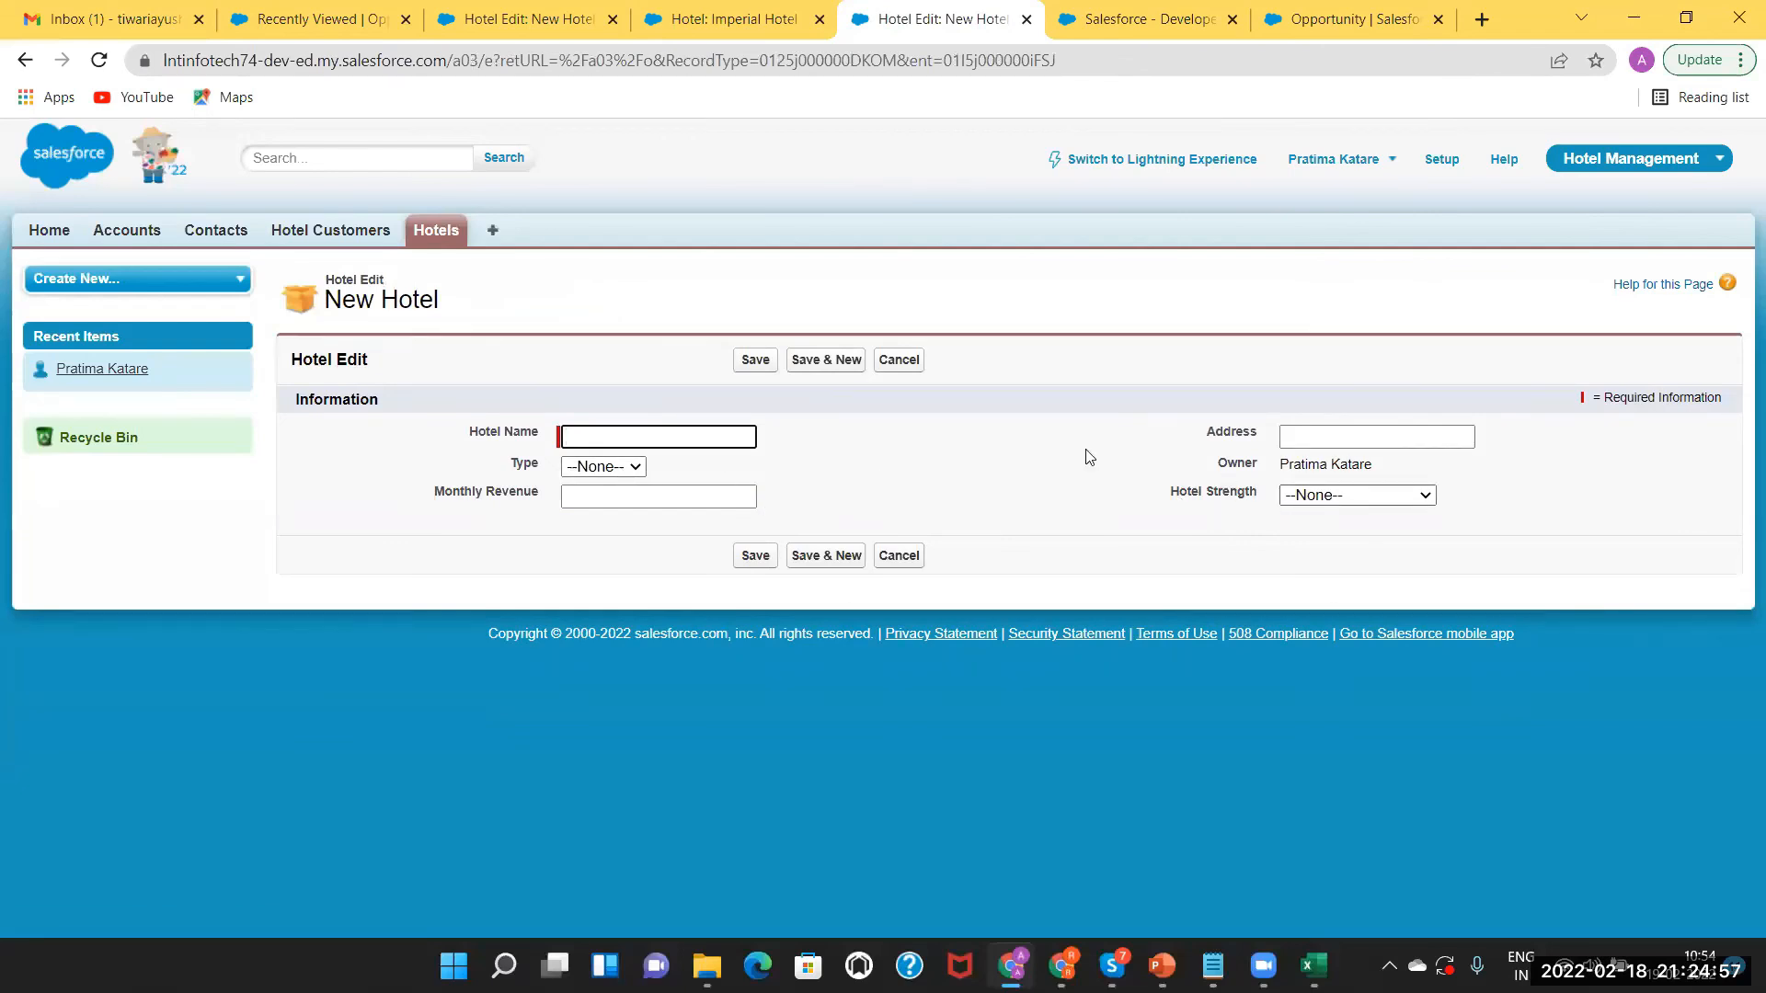
Check the Type picklist values, then bring up the Book1 record type notes workbook.
{"action": "left_click", "coordinate": [624, 470]}
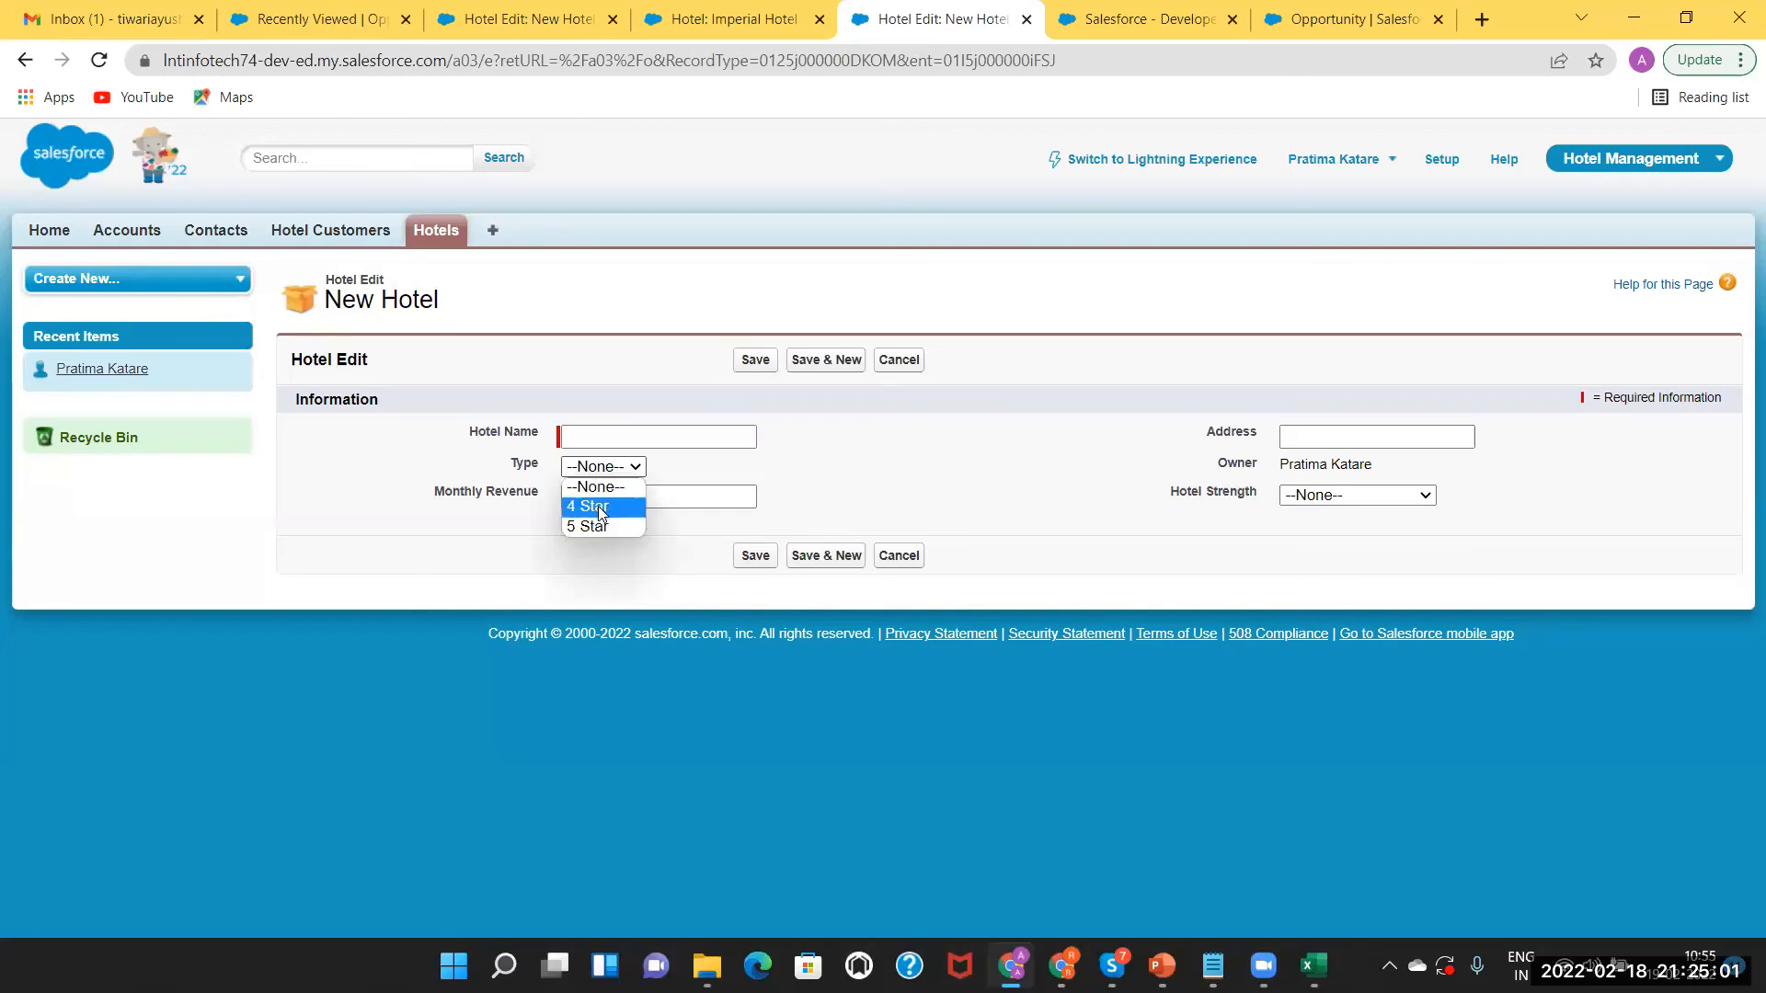
{"action": "left_click", "coordinate": [822, 460]}
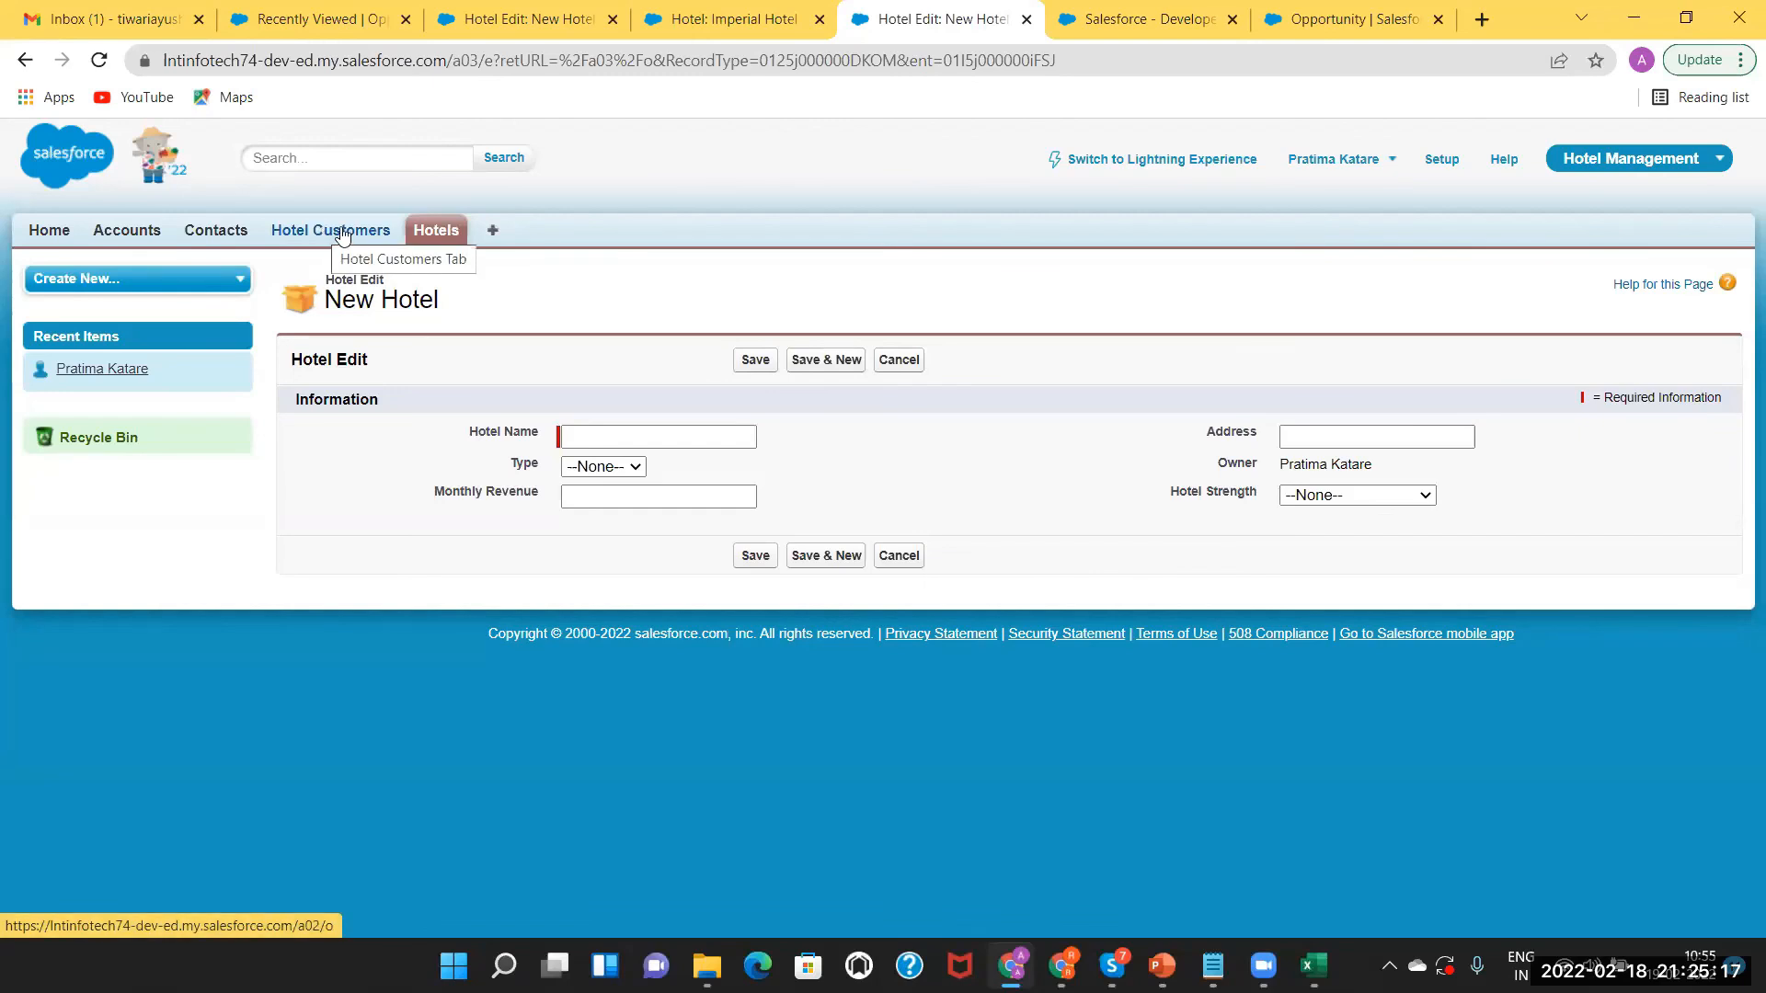
{"action": "left_click", "coordinate": [1314, 966]}
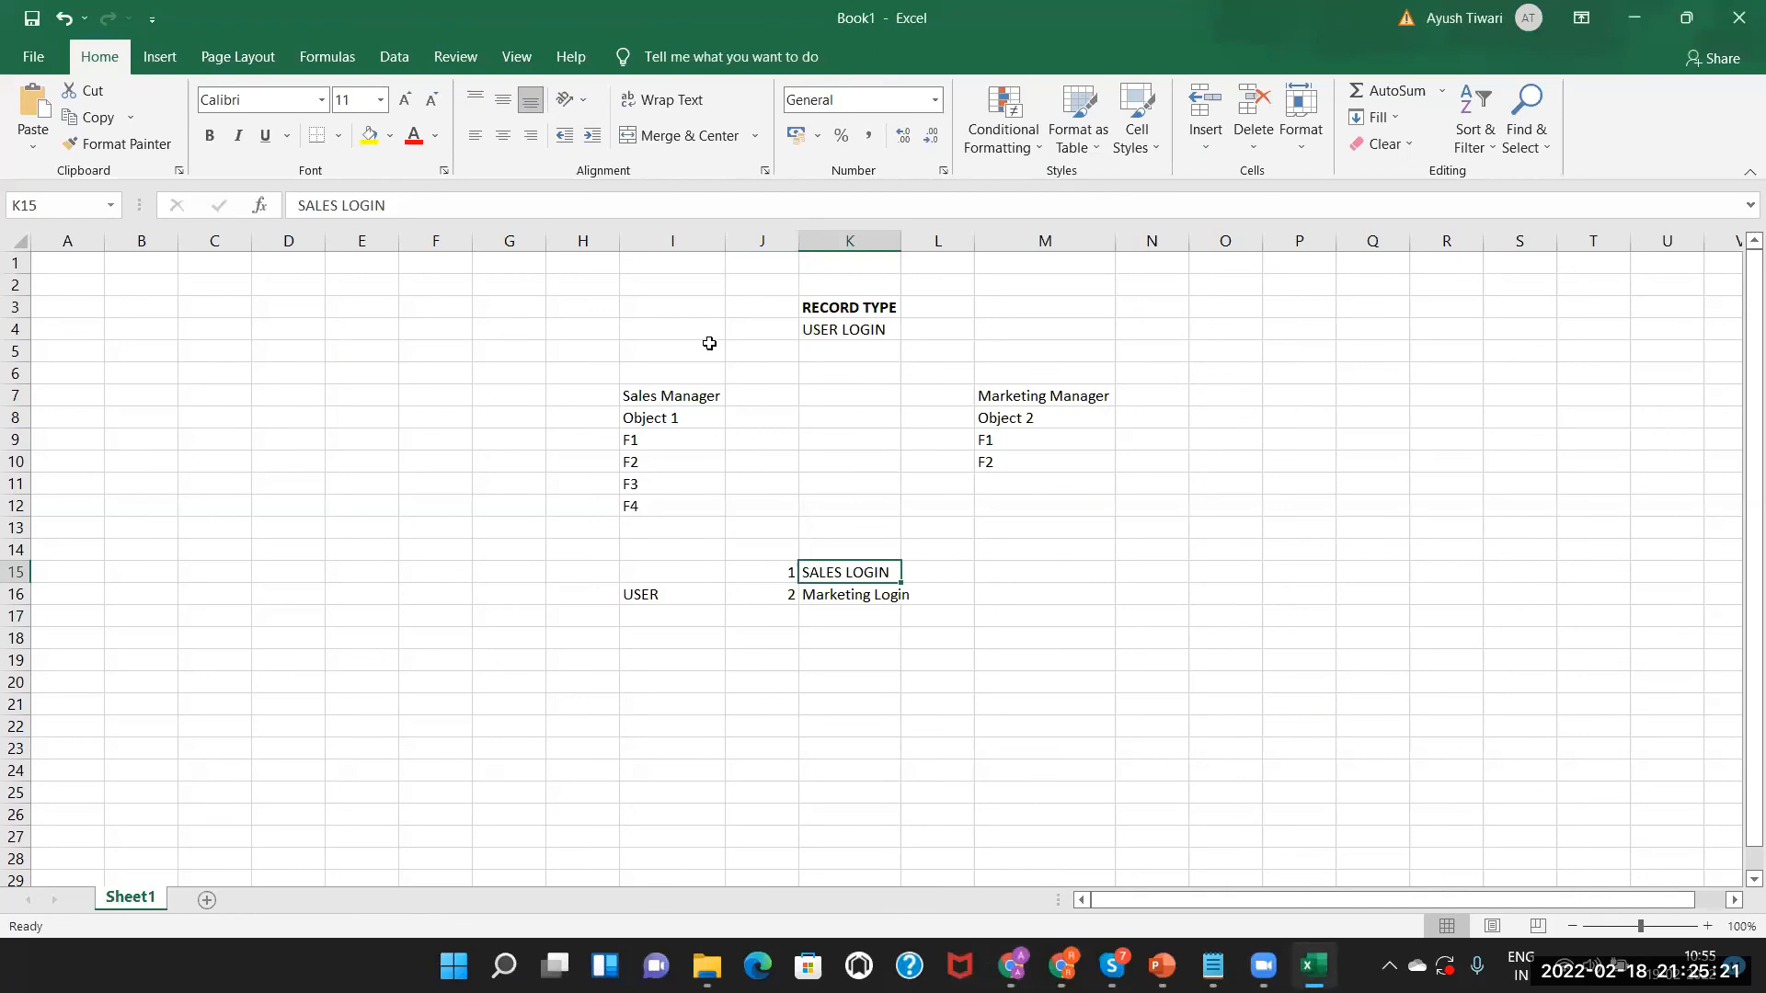
Enter the label Company in K5 and the value APP in L5.
{"action": "double_click", "coordinate": [827, 353]}
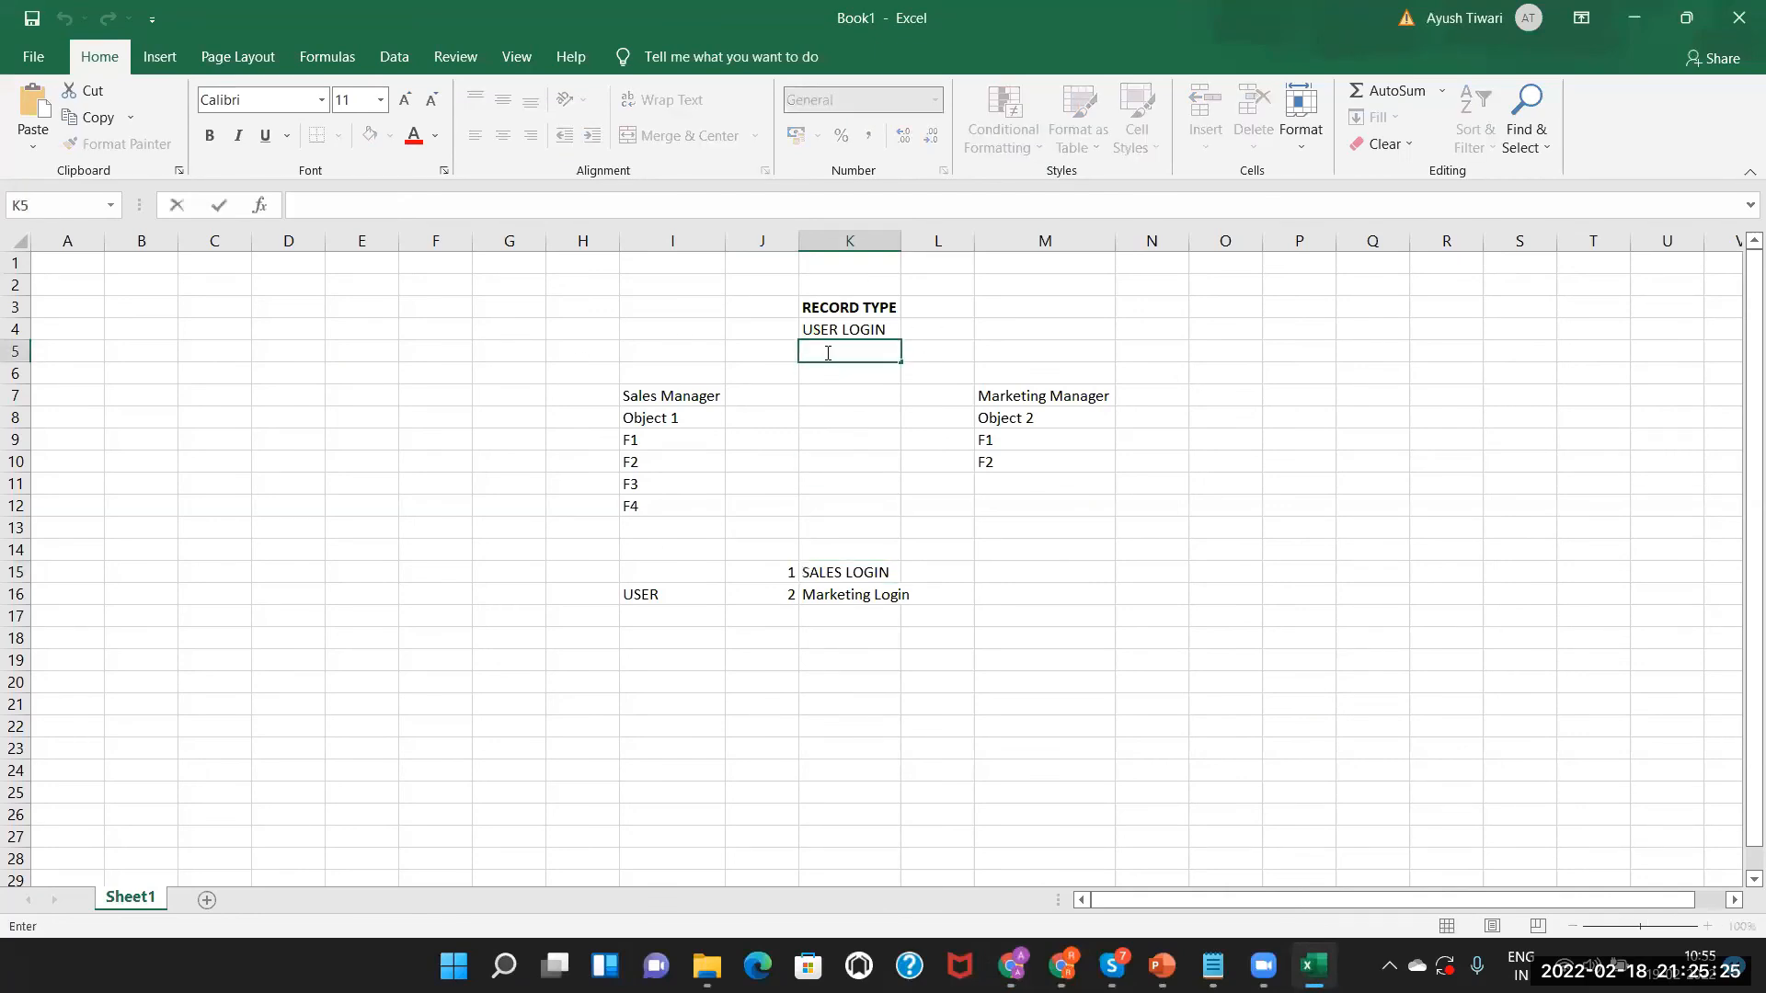
{"action": "type", "text": "Compan"}
{"action": "left_click", "coordinate": [942, 357]}
{"action": "type", "text": "APP"}
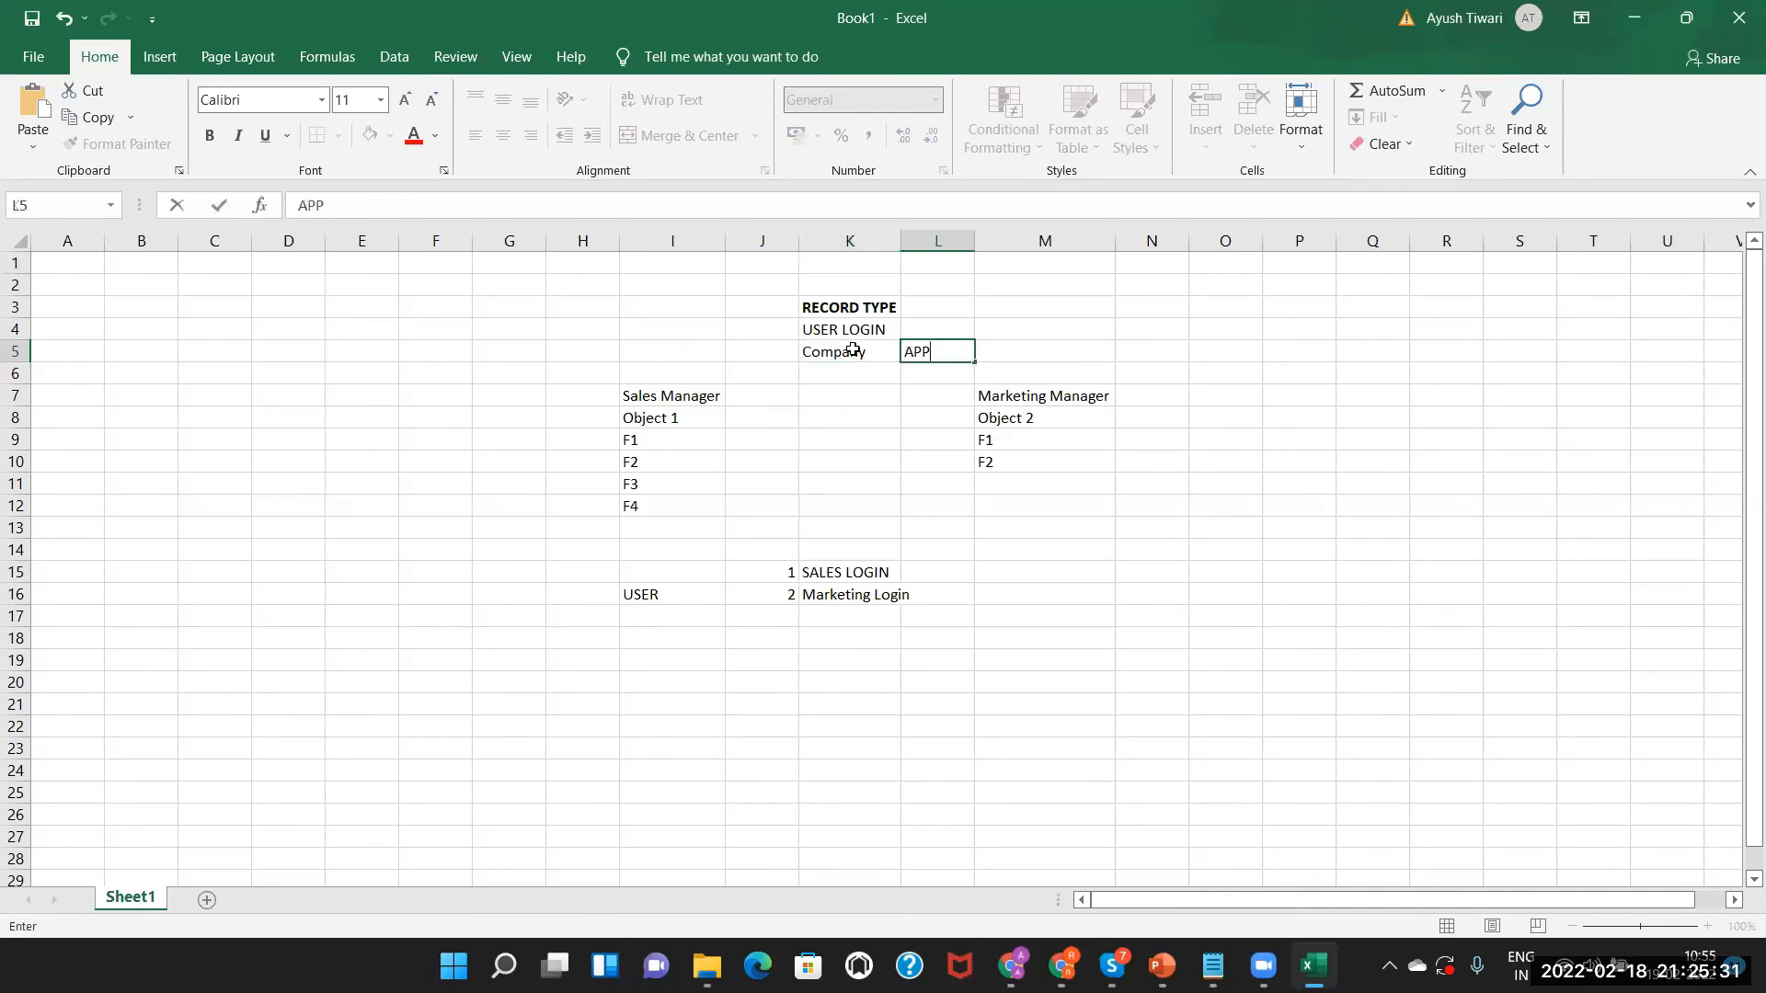
{"action": "left_click", "coordinate": [854, 350]}
Highlight the Sales Manager and Marketing Manager headings and their Object 1 and Object 2 field rows.
{"action": "left_click", "coordinate": [696, 394]}
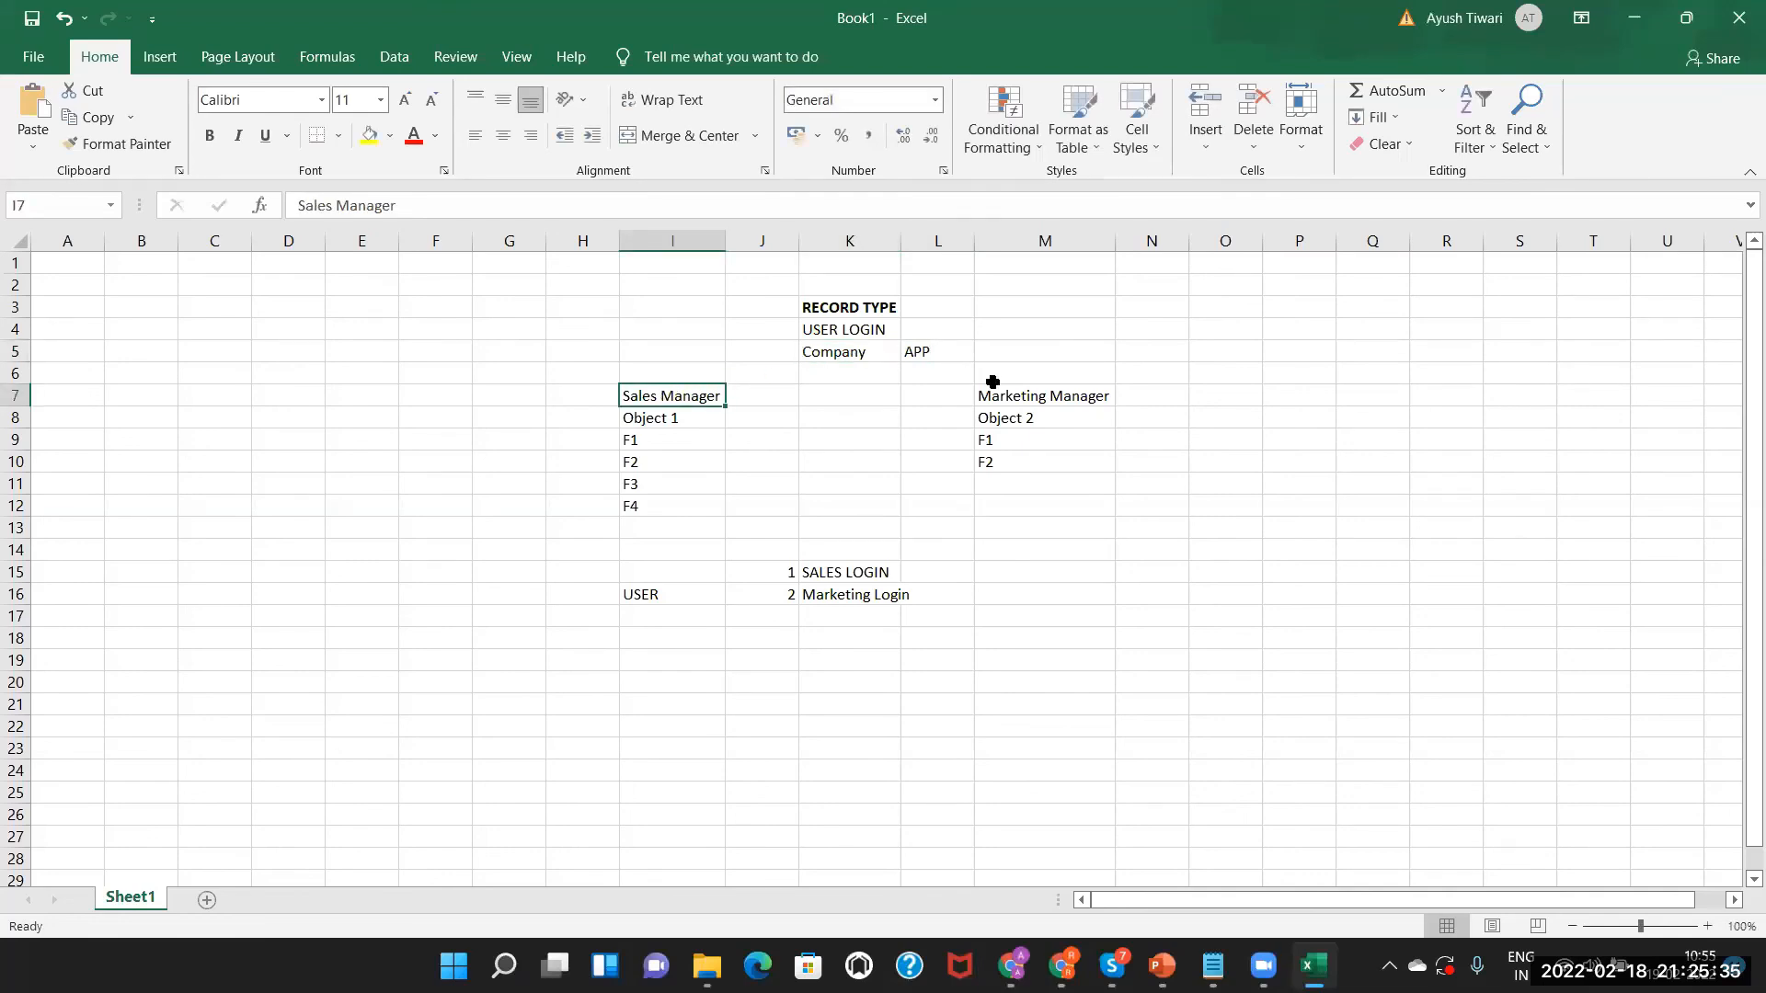
{"action": "left_click", "coordinate": [1009, 391]}
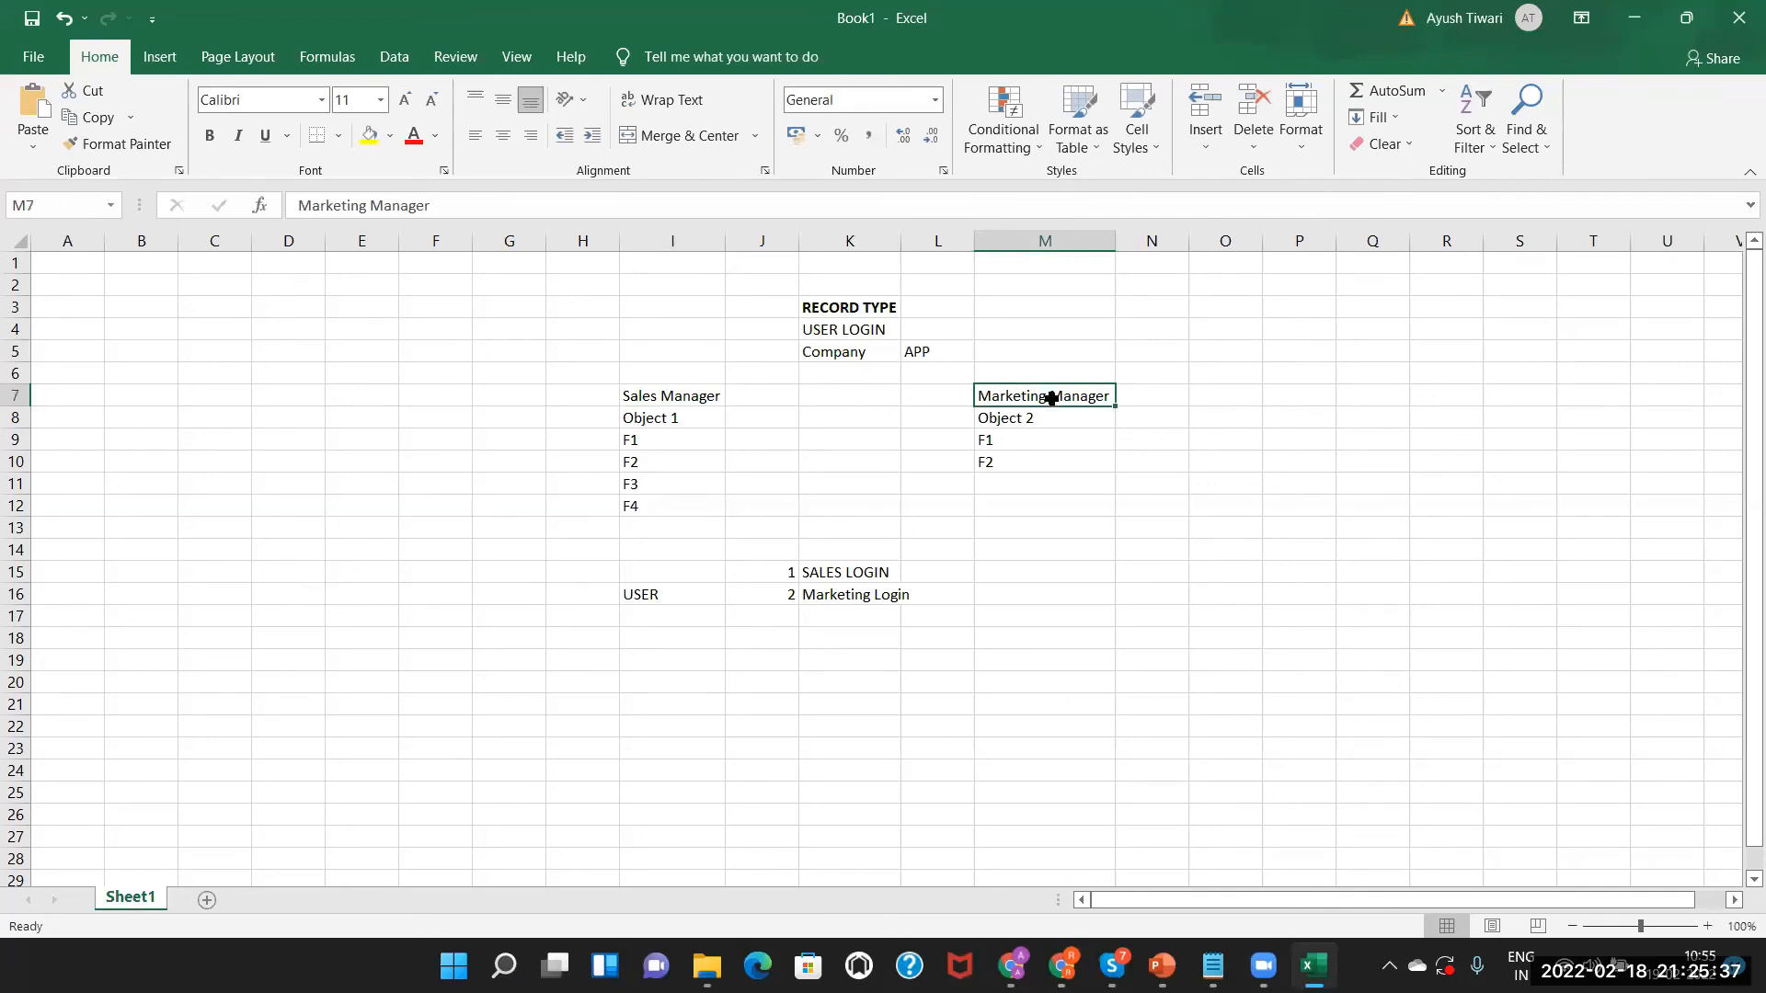
{"action": "left_click", "coordinate": [671, 396]}
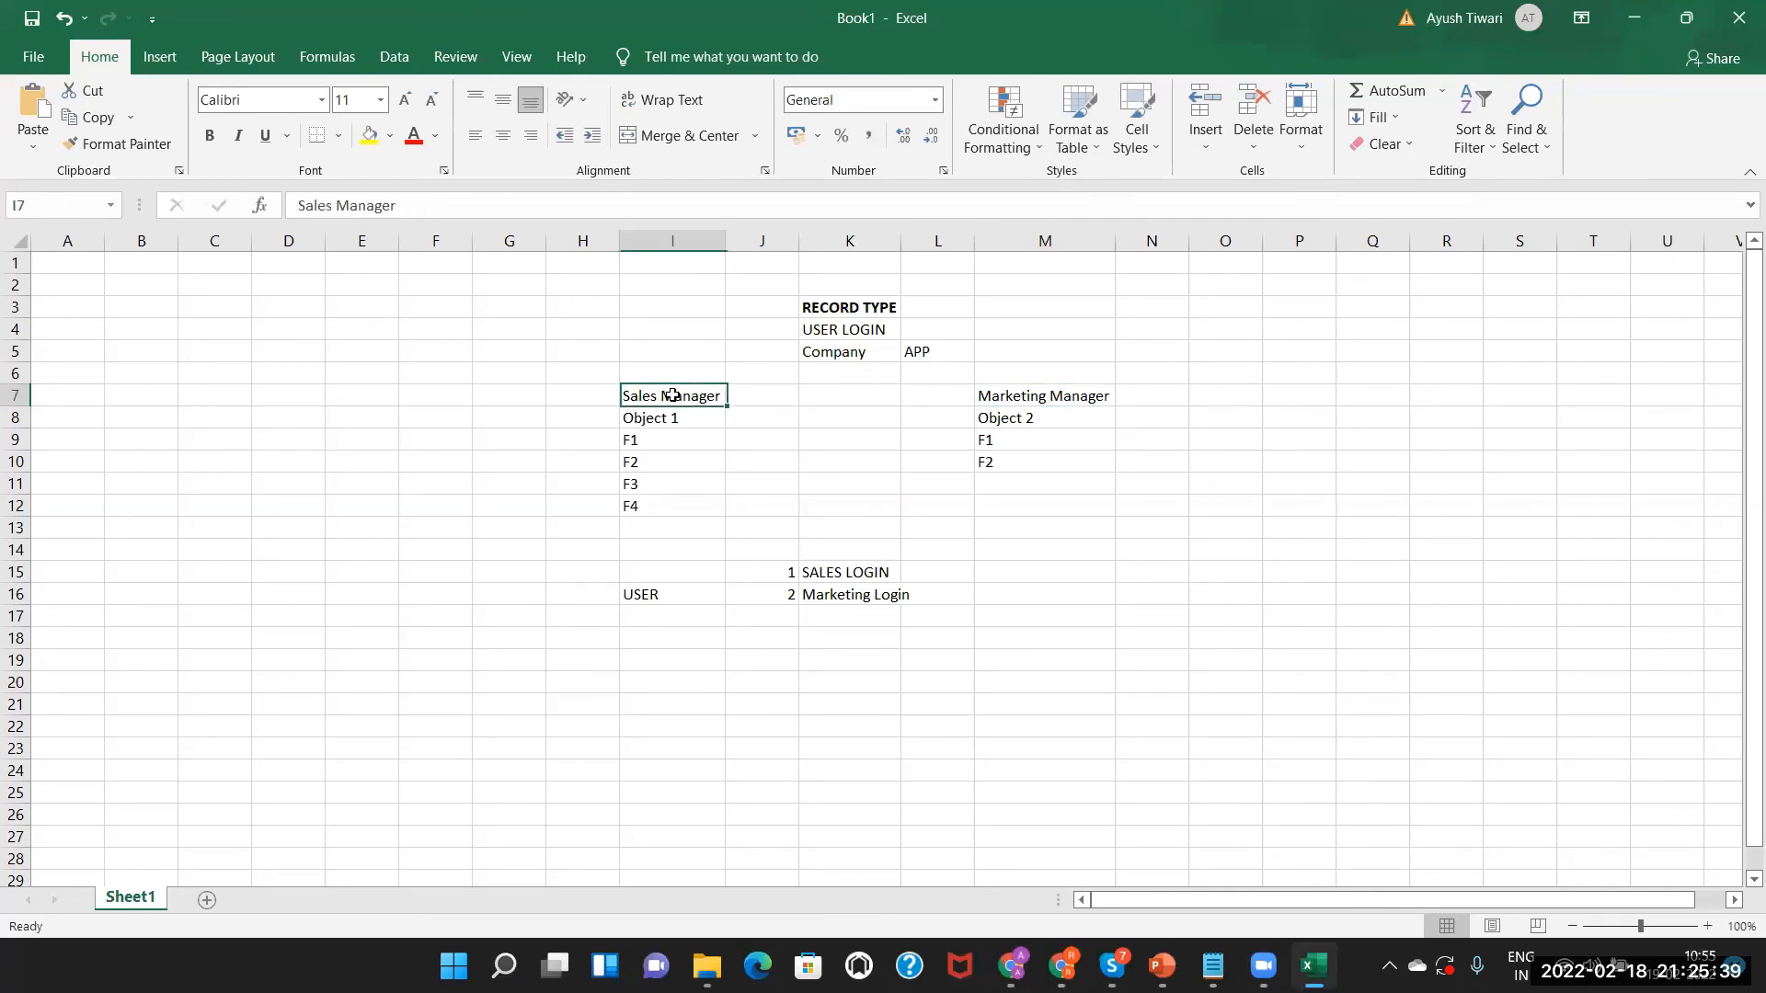
{"action": "left_click_drag", "start_coordinate": [654, 442], "coordinate": [662, 505]}
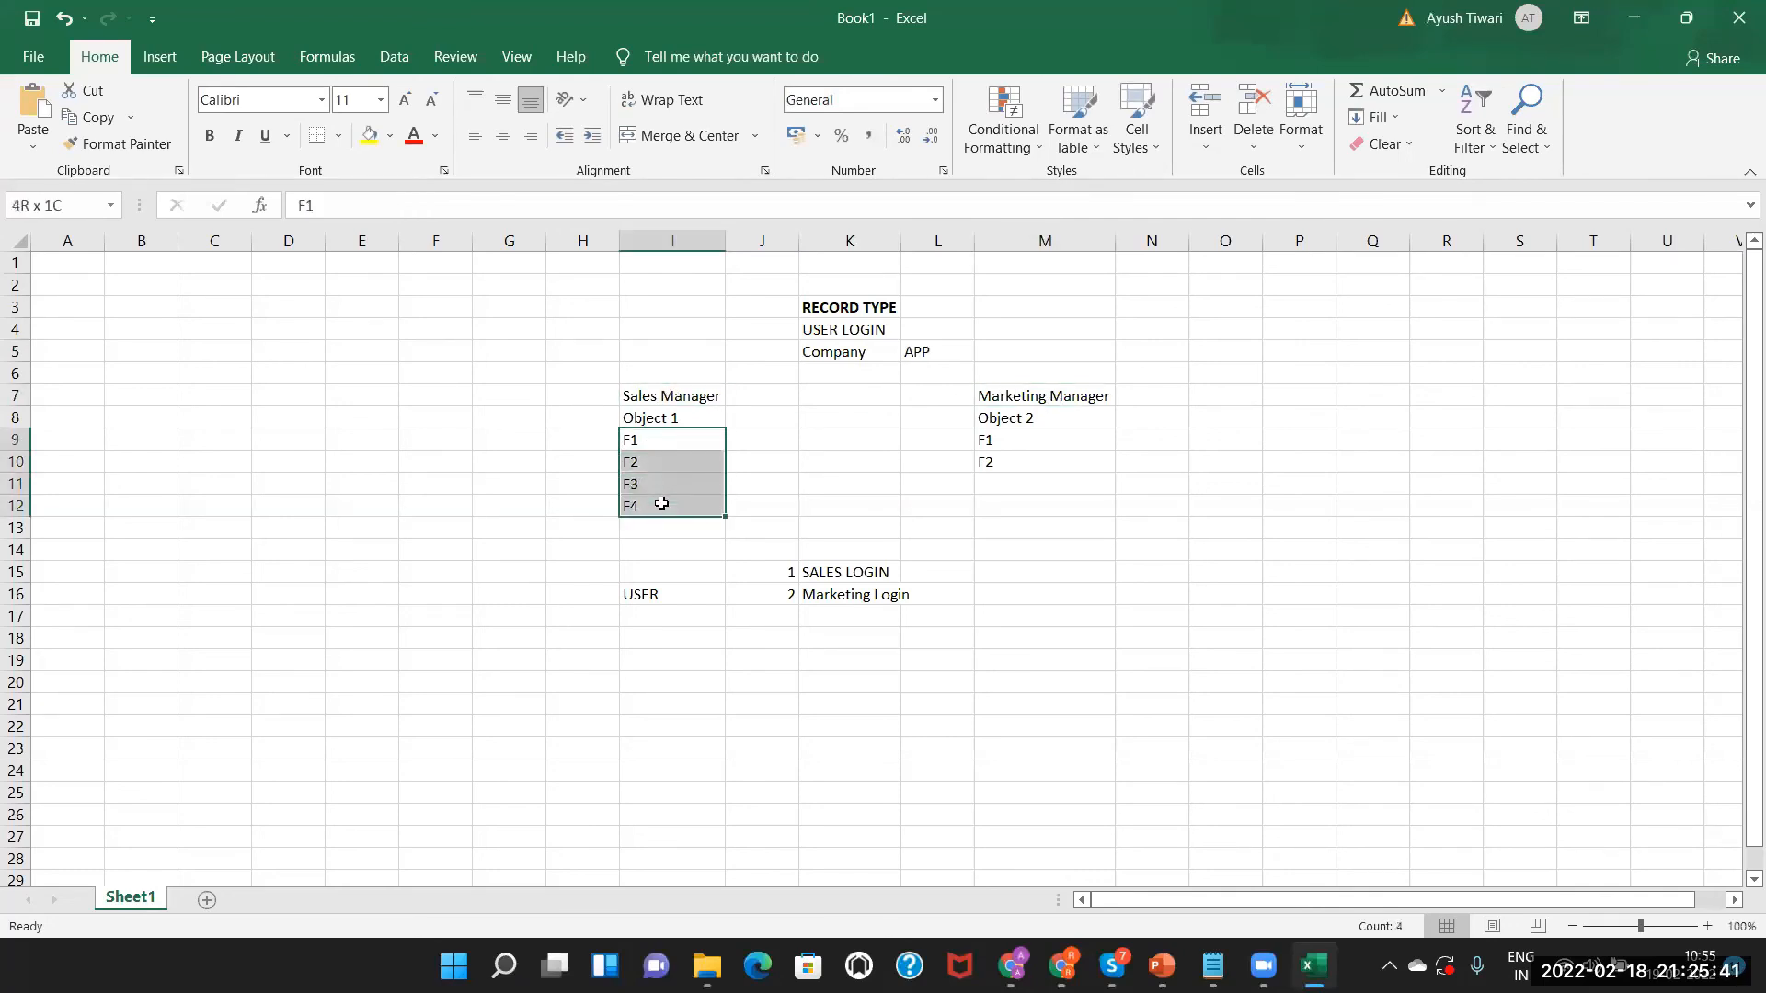
{"action": "left_click", "coordinate": [1048, 397]}
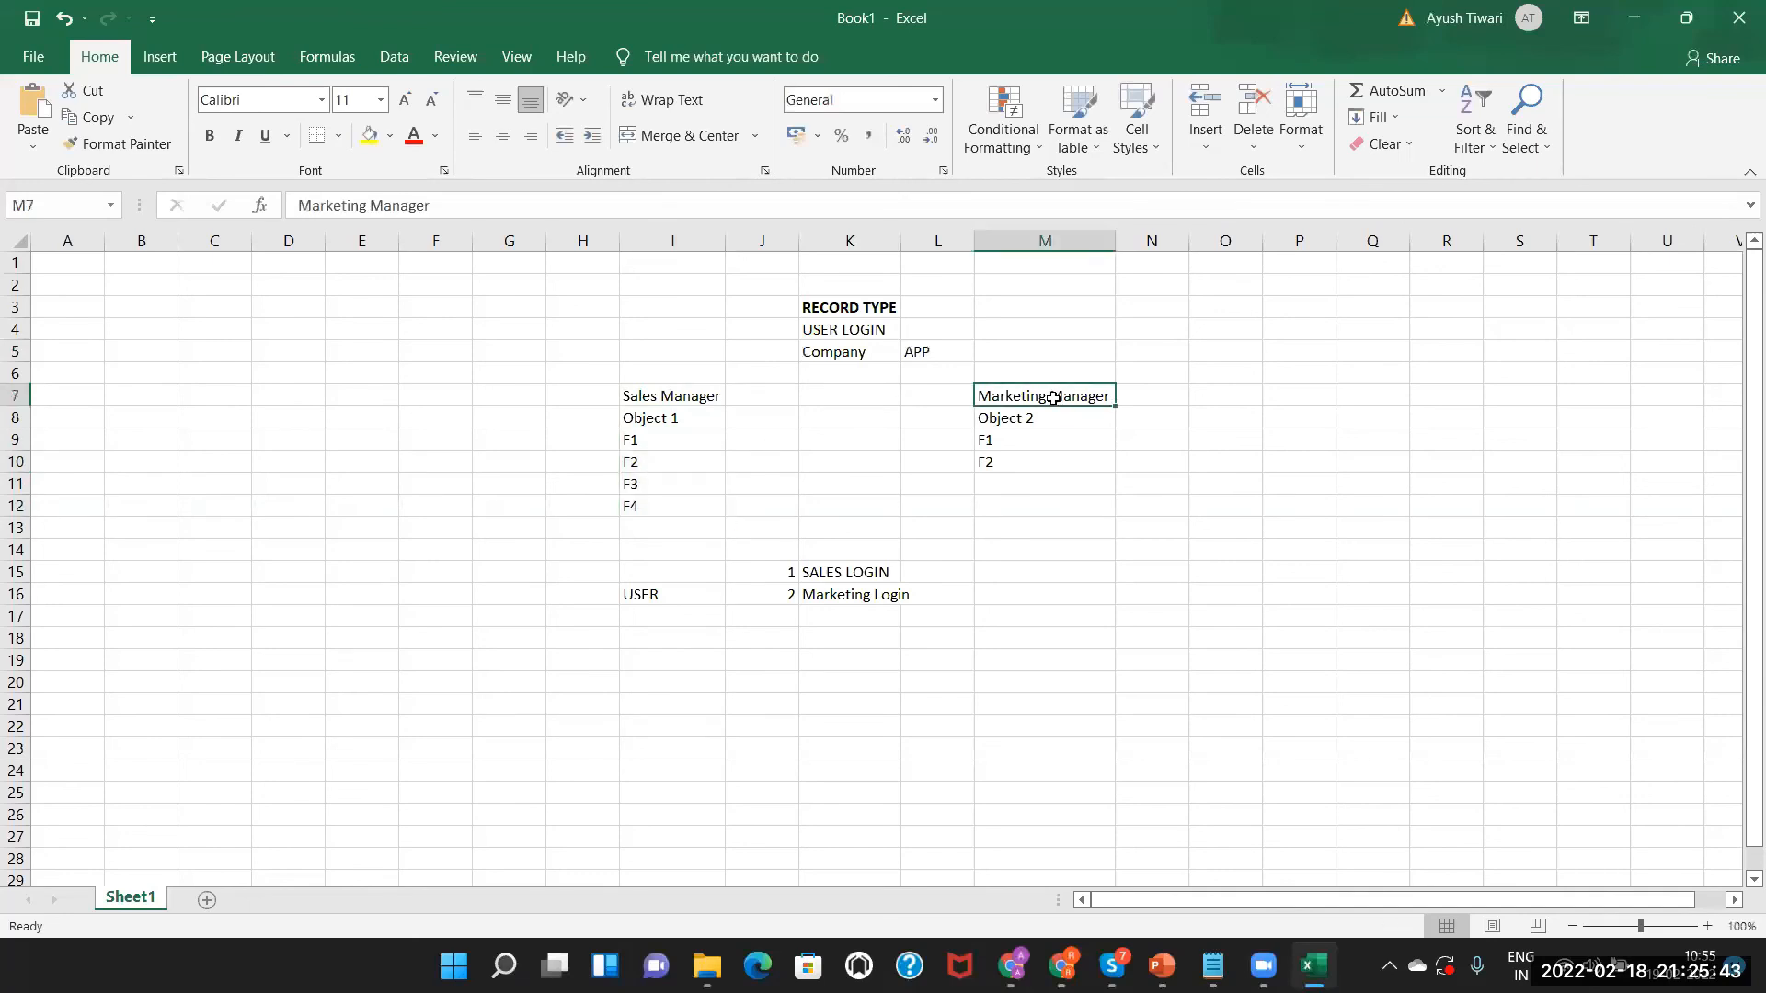
{"action": "left_click", "coordinate": [1033, 445]}
{"action": "left_click_drag", "start_coordinate": [1032, 444], "coordinate": [1040, 509]}
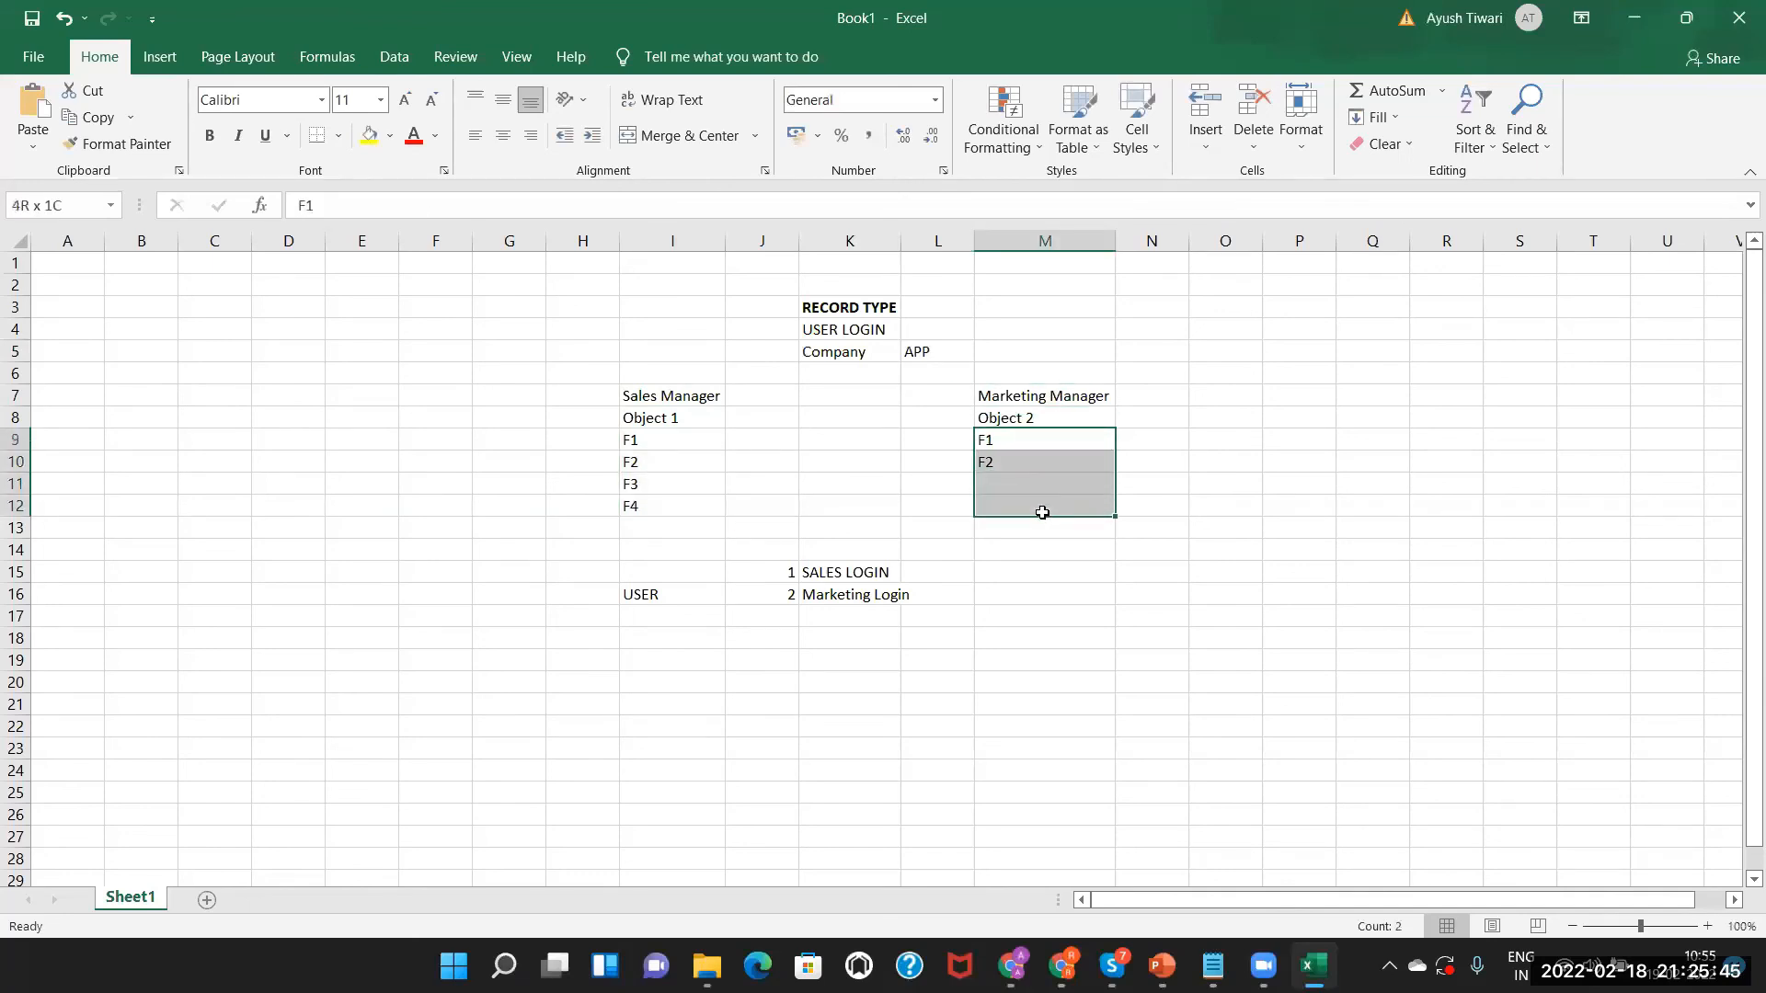
Compare the Sales Manager, Marketing Manager and RECORD TYPE headings, then bring up the Salesforce training slides.
{"action": "left_click", "coordinate": [680, 397]}
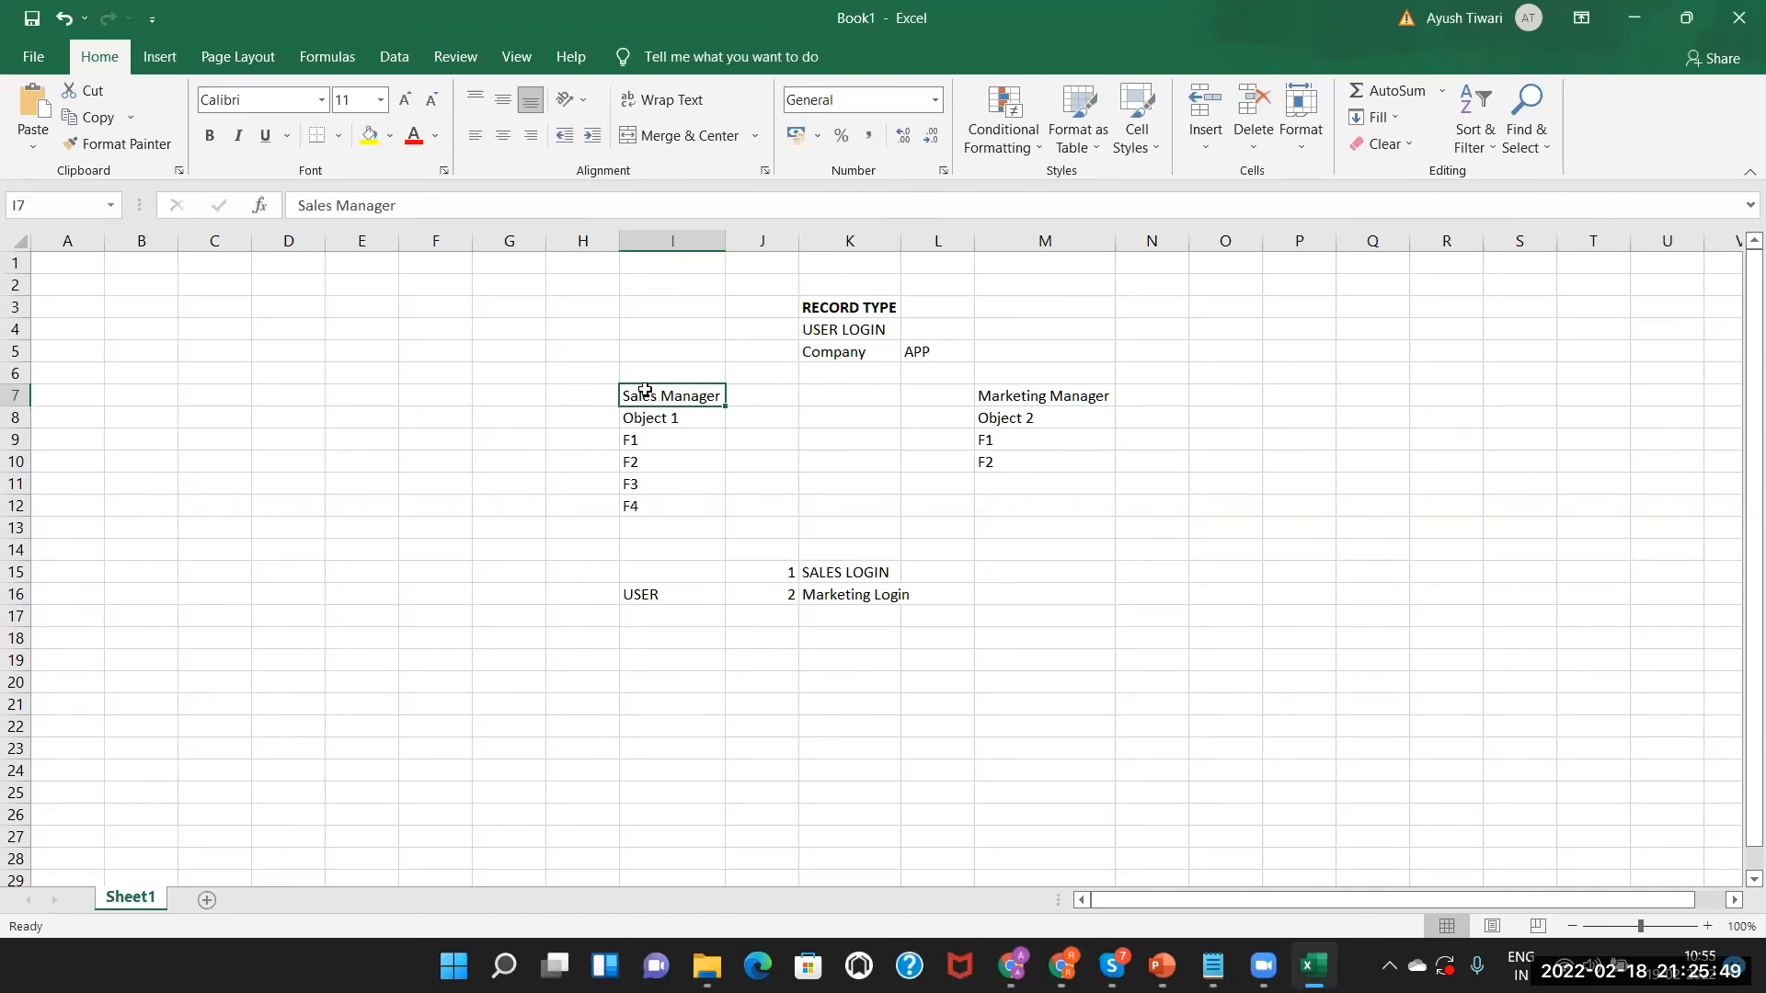
{"action": "left_click", "coordinate": [1025, 390]}
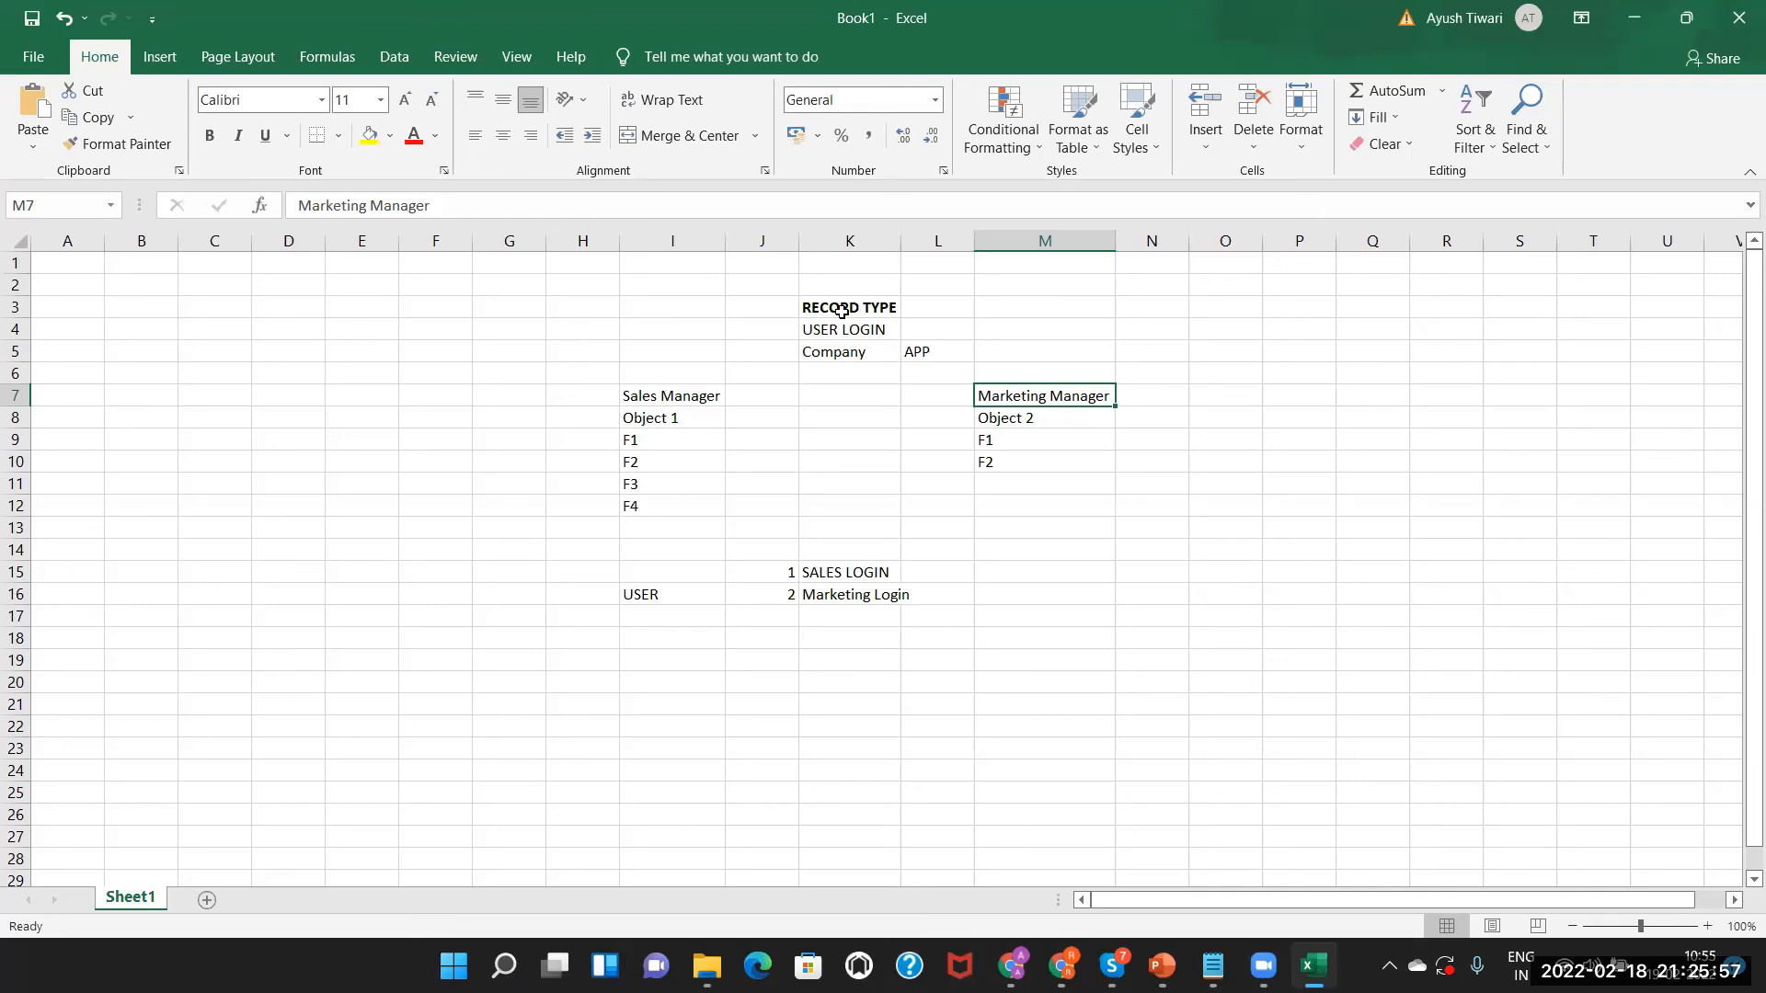
{"action": "left_click", "coordinate": [687, 394]}
{"action": "left_click", "coordinate": [1020, 393]}
{"action": "left_click", "coordinate": [688, 397]}
{"action": "left_click", "coordinate": [1025, 394]}
{"action": "left_click", "coordinate": [831, 300]}
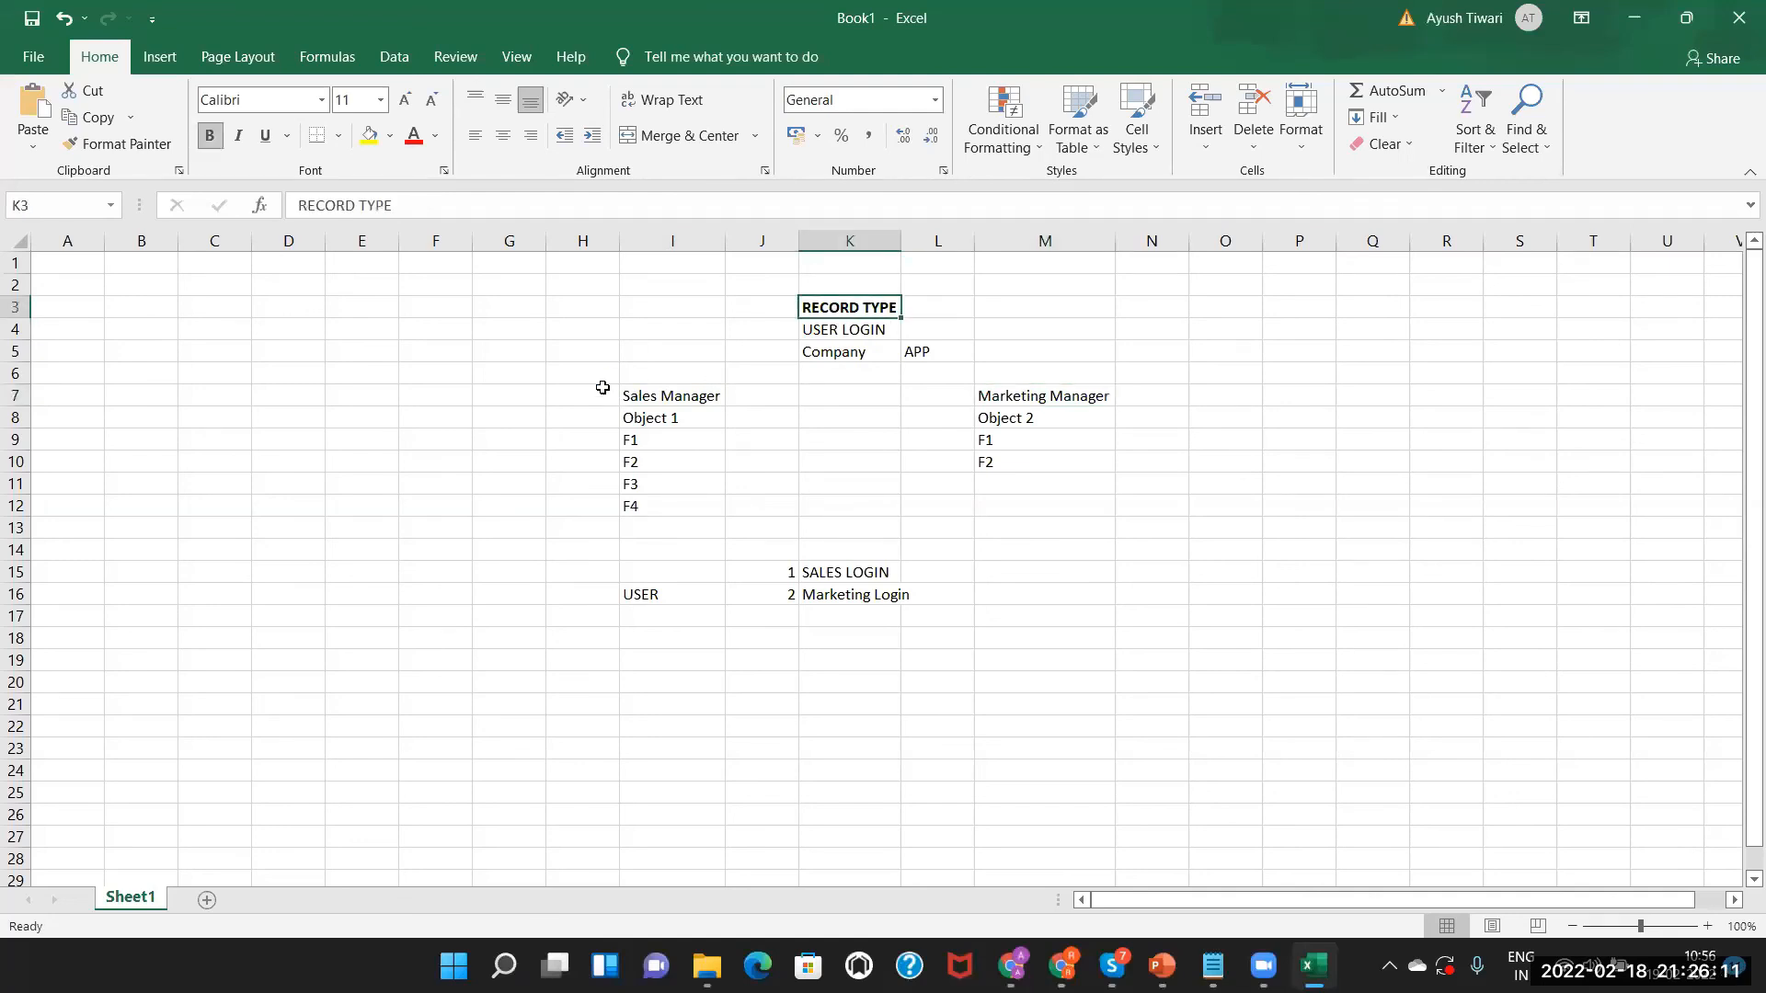
{"action": "left_click", "coordinate": [672, 396]}
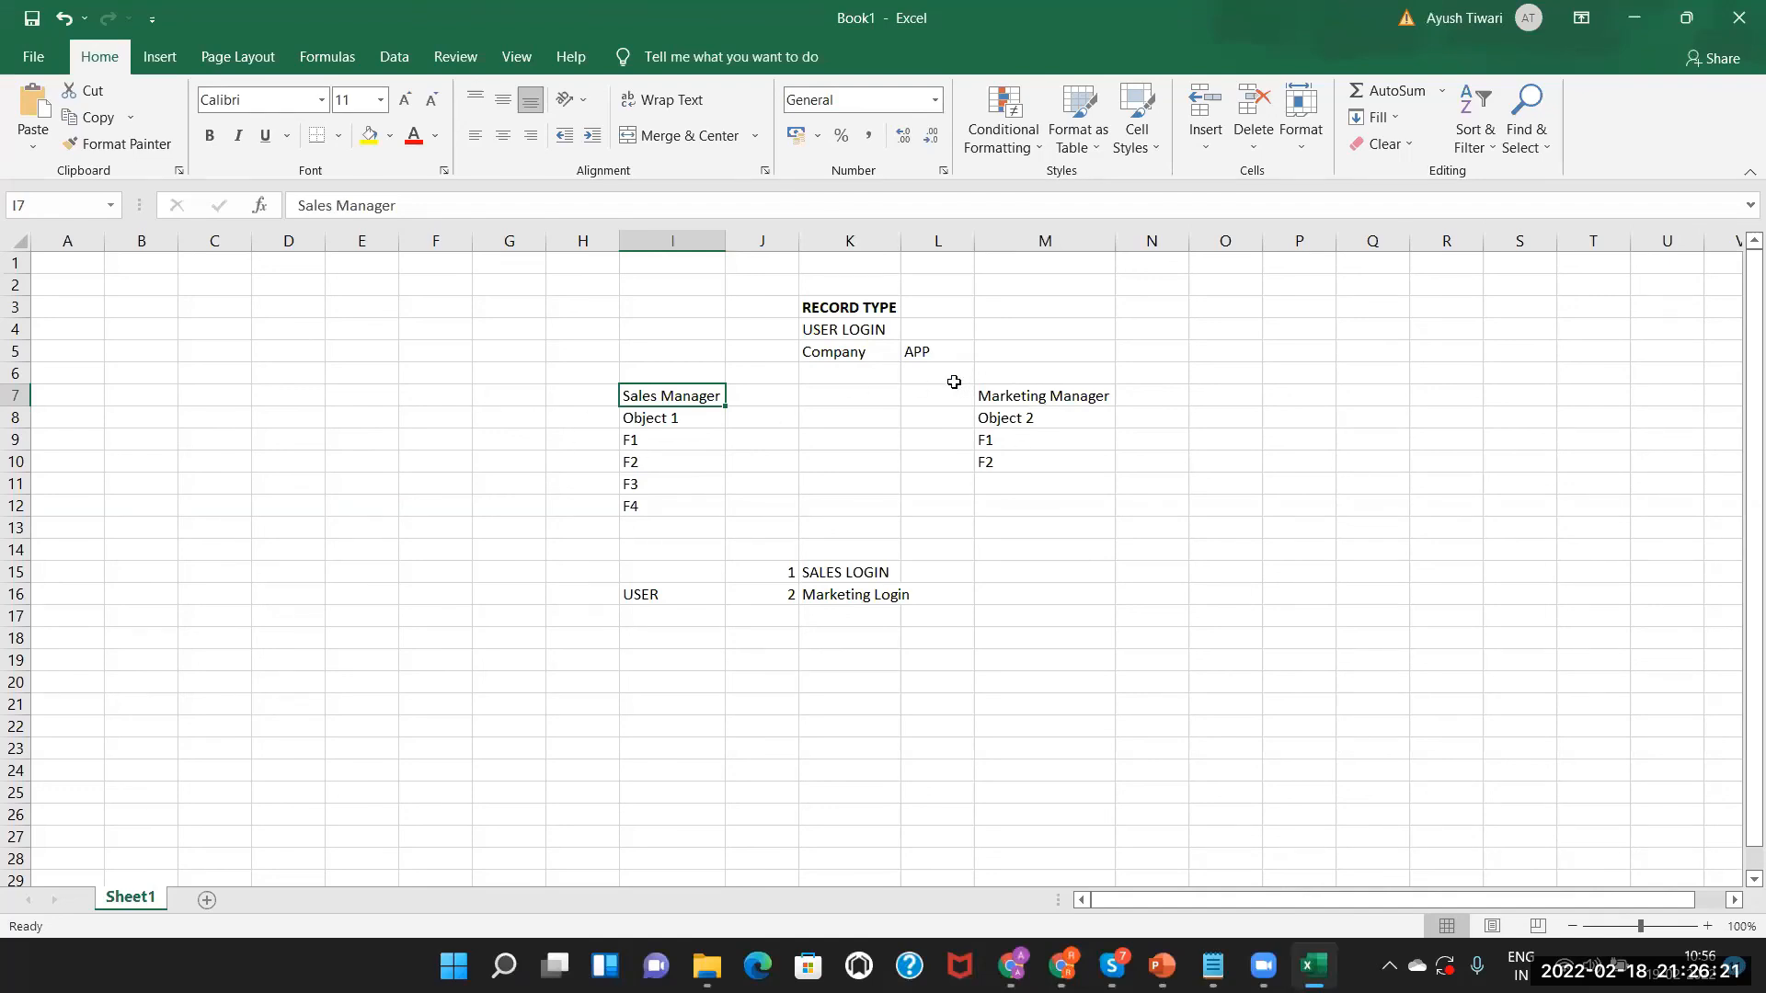
{"action": "key", "text": "alt+Tab"}
{"action": "key", "text": "alt+Tab"}
{"action": "key", "text": "alt+Tab"}
{"action": "key", "text": "Tab"}
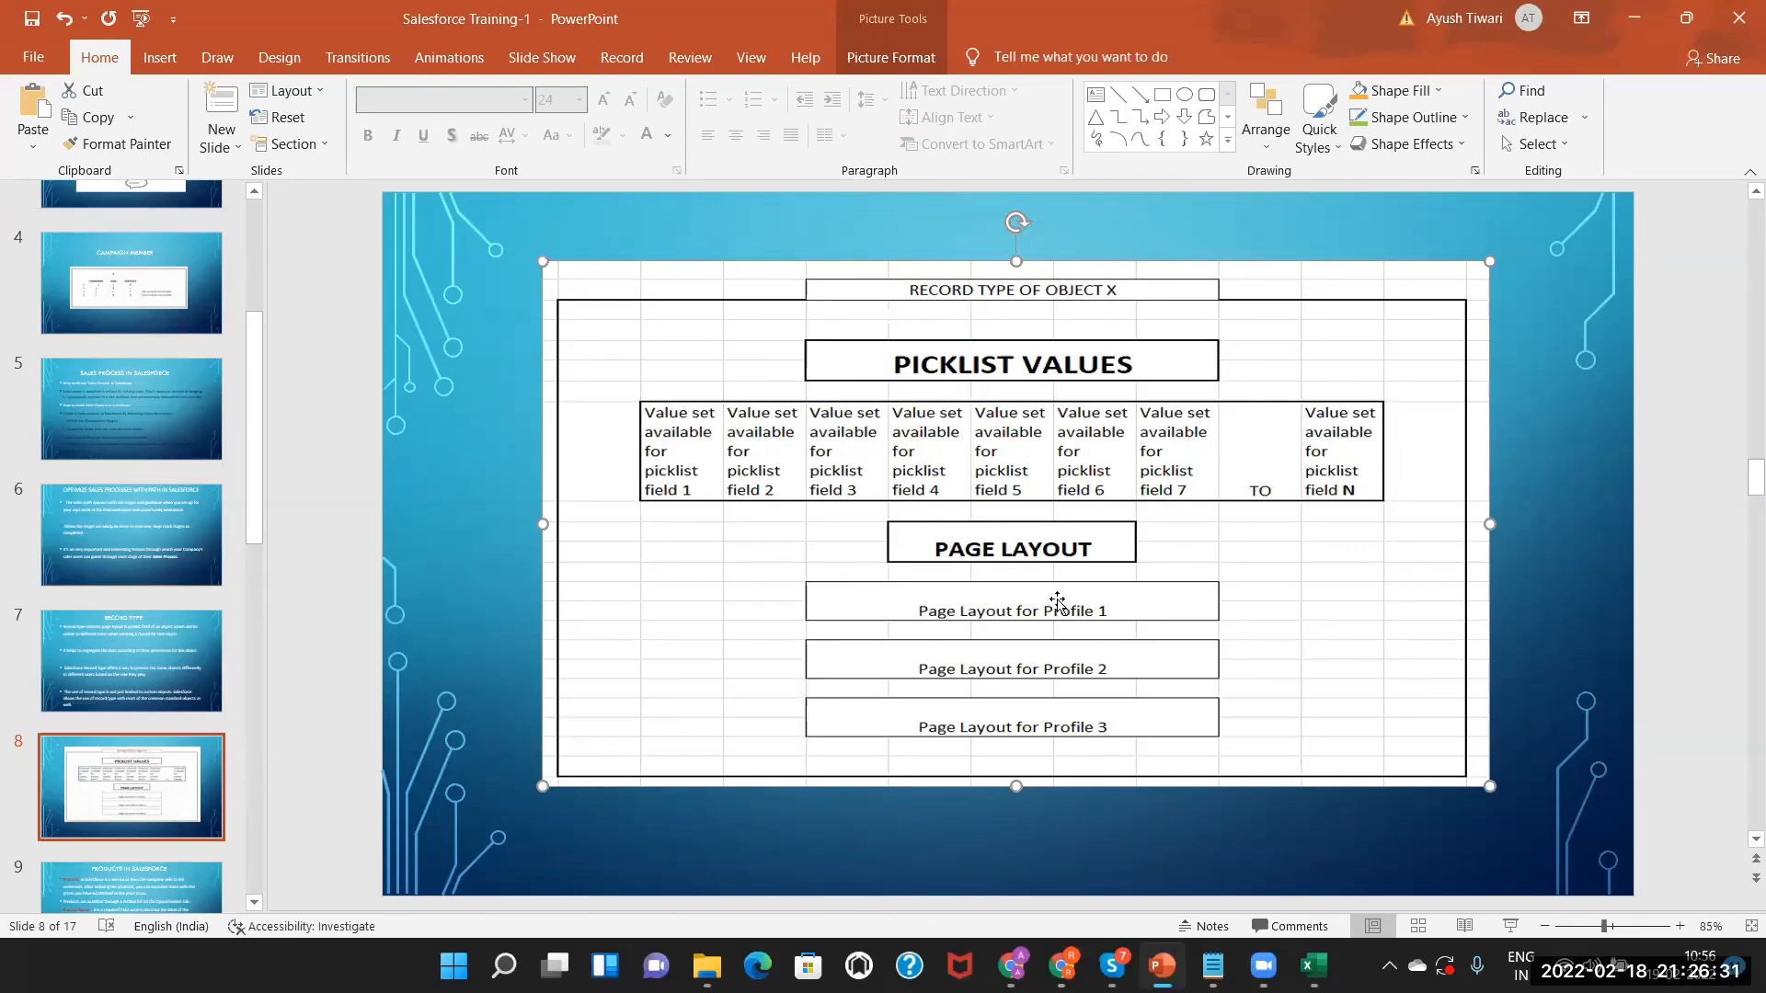
Return from the Record Type of Object X slide to the Salesforce New Hotel form.
{"action": "left_click", "coordinate": [1011, 966]}
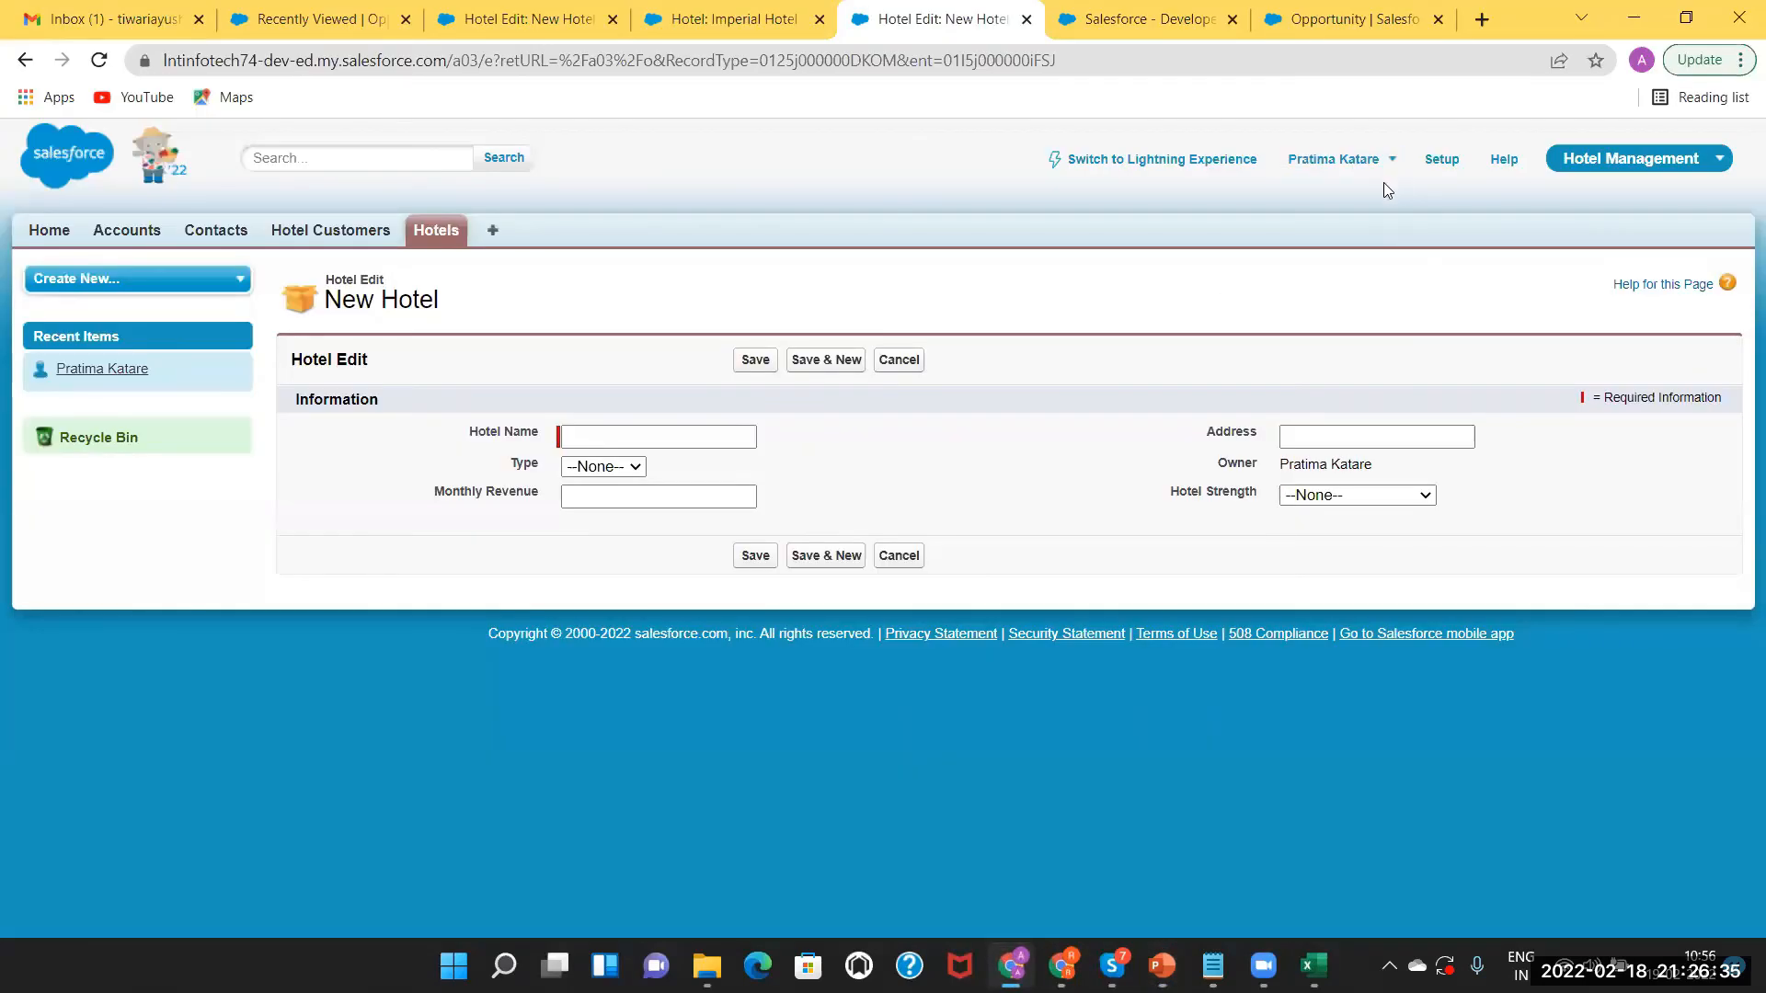
Switch to Lightning, log in as the other saved user, and close the Imperial Hotel and New Hotel tabs.
{"action": "left_click", "coordinate": [1162, 160]}
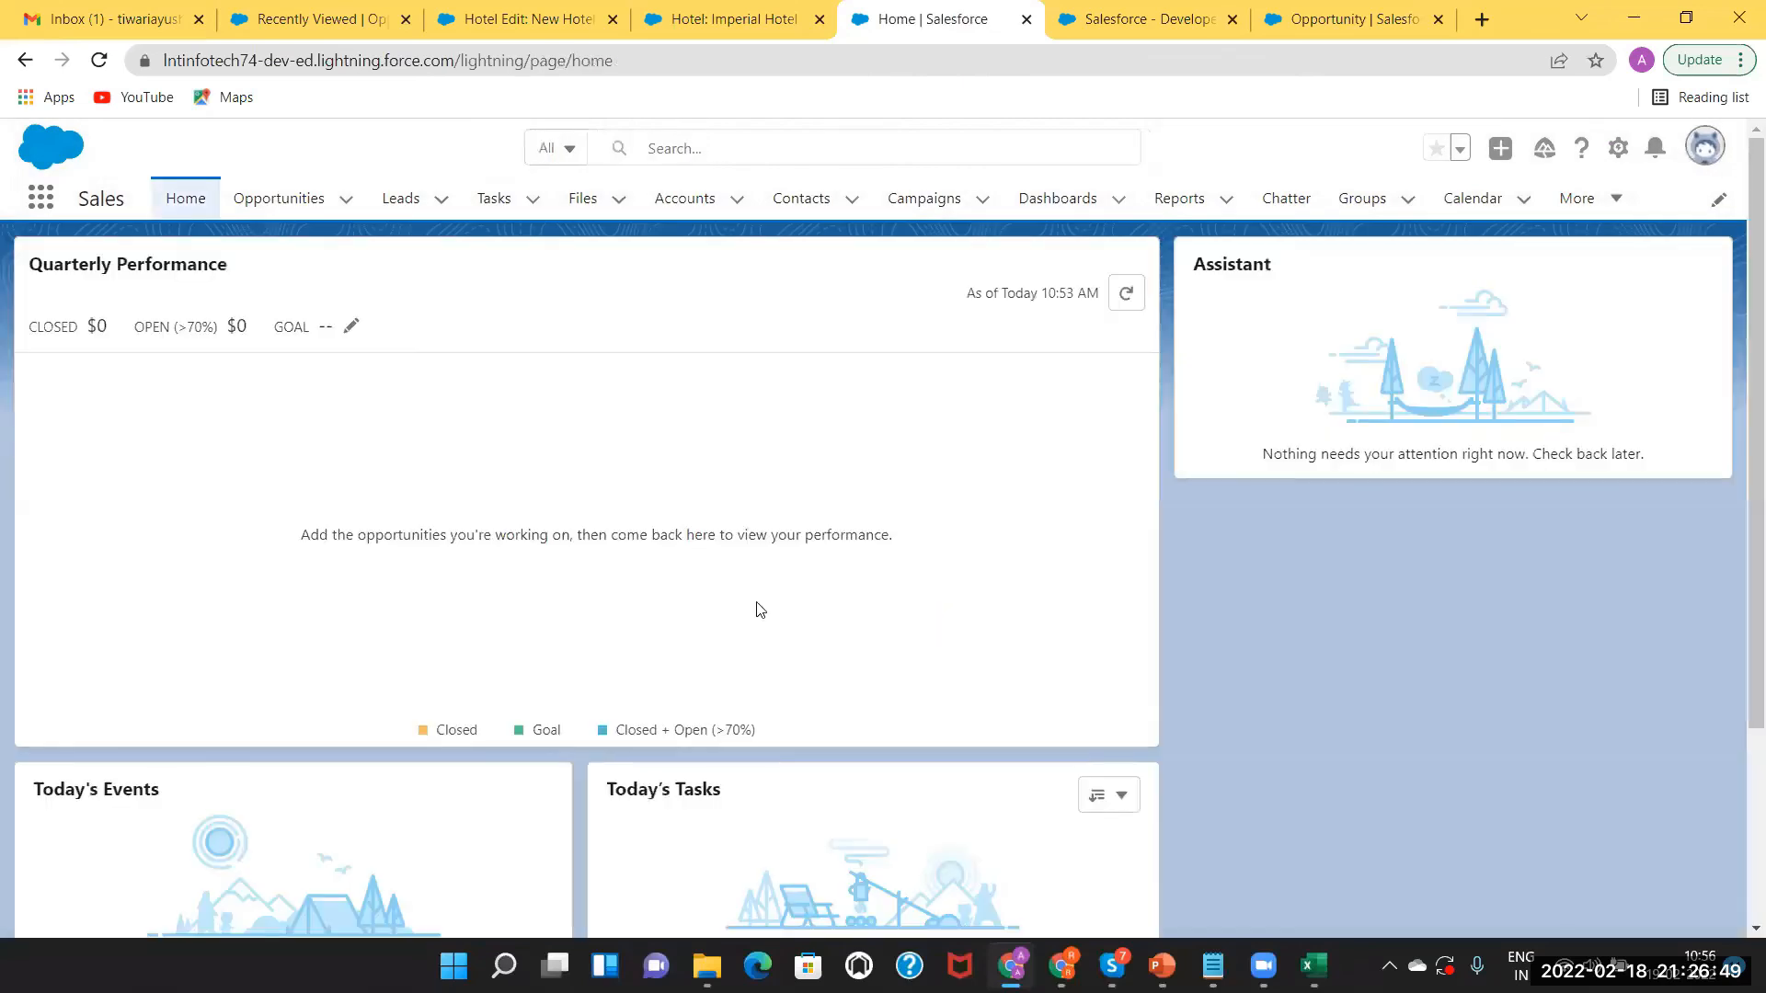
{"action": "left_click", "coordinate": [1455, 369]}
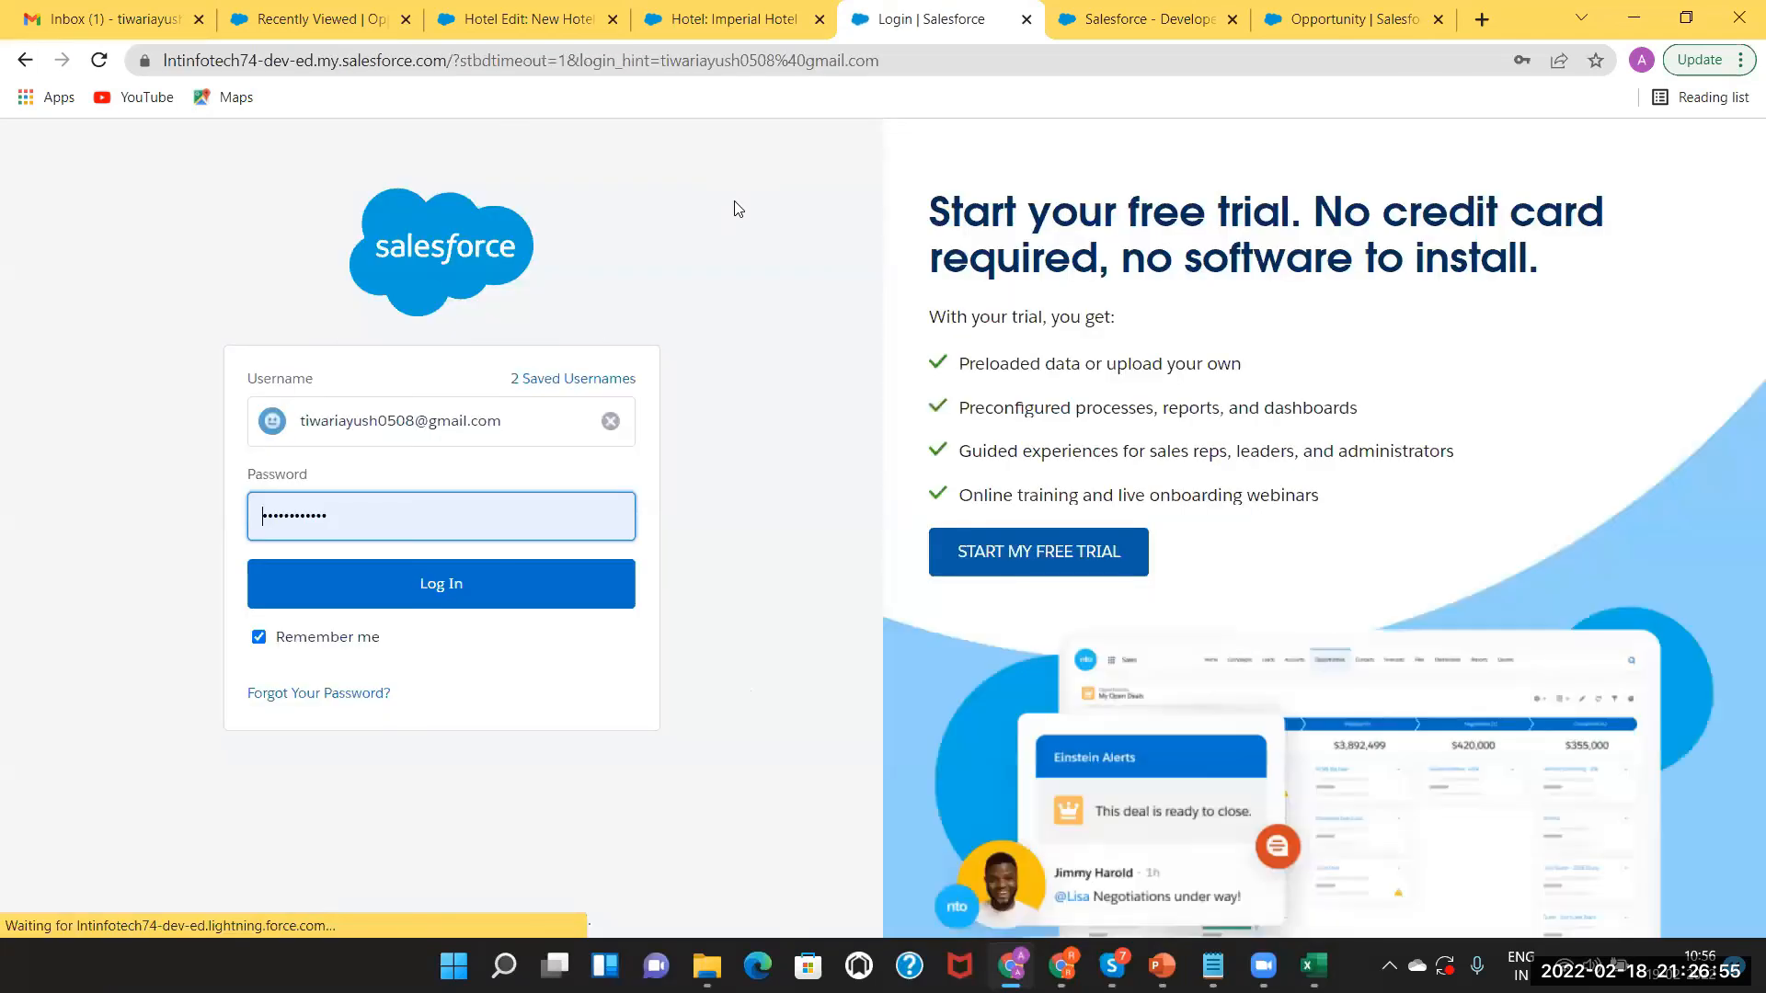
{"action": "left_click", "coordinate": [441, 584]}
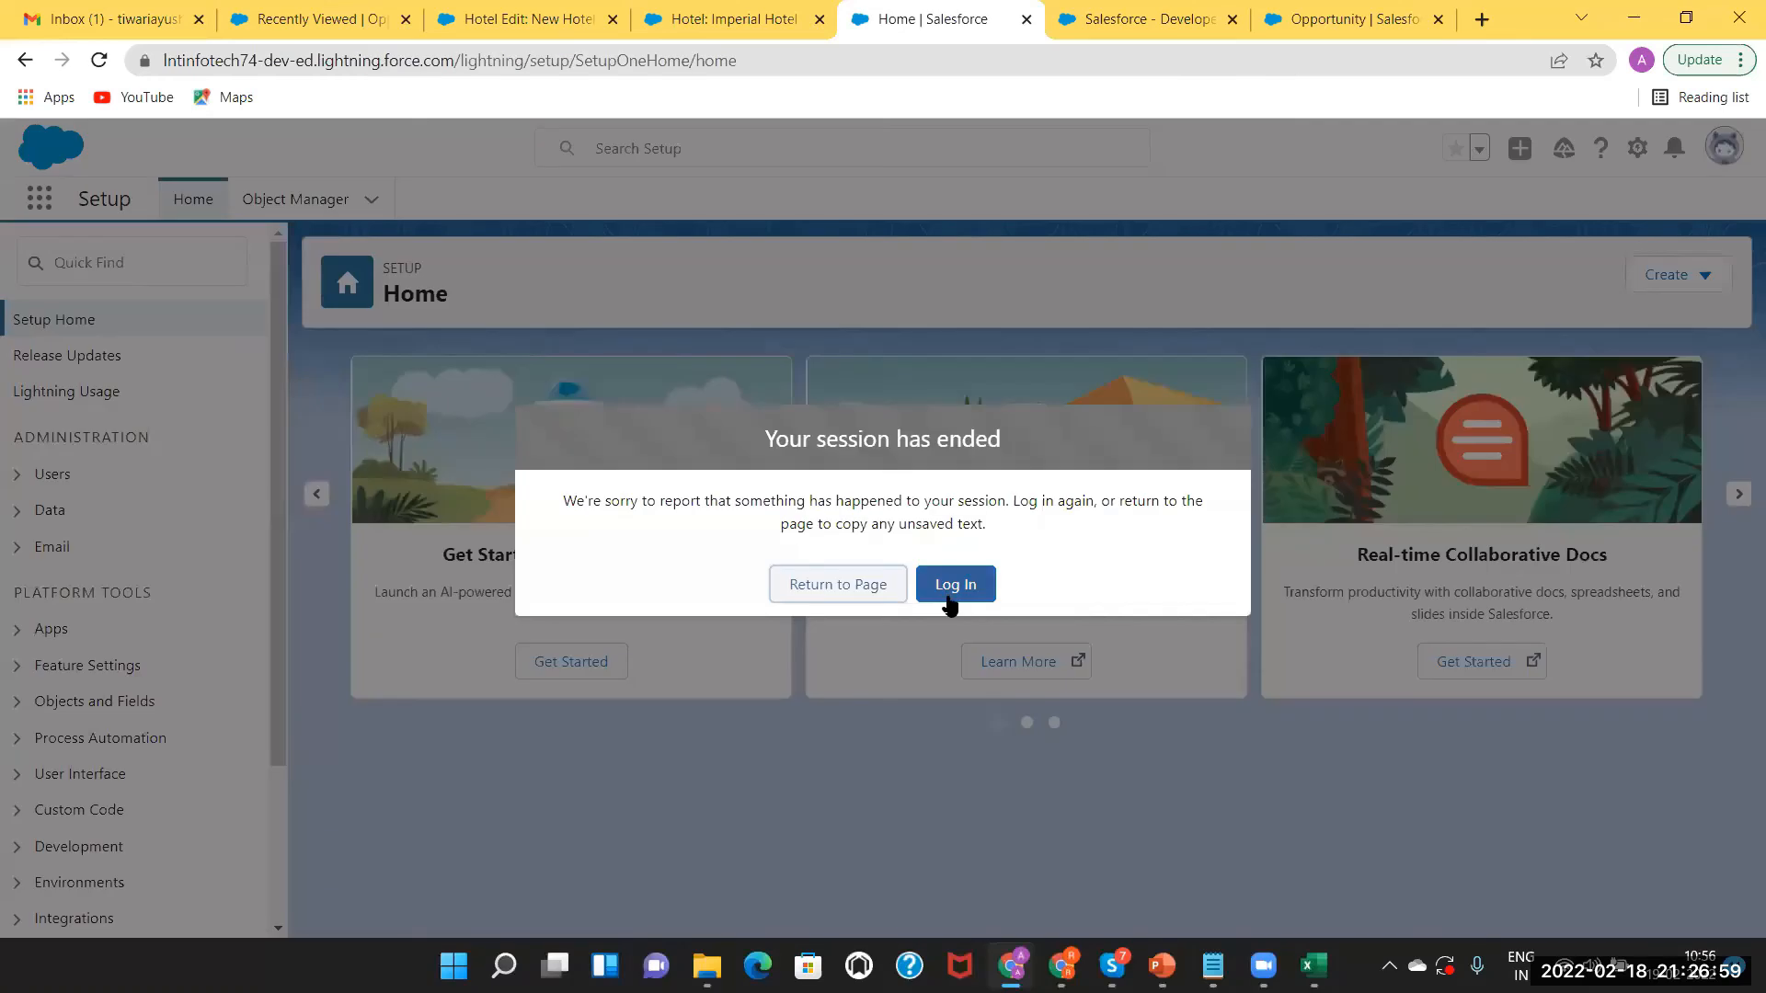
{"action": "left_click", "coordinate": [950, 599]}
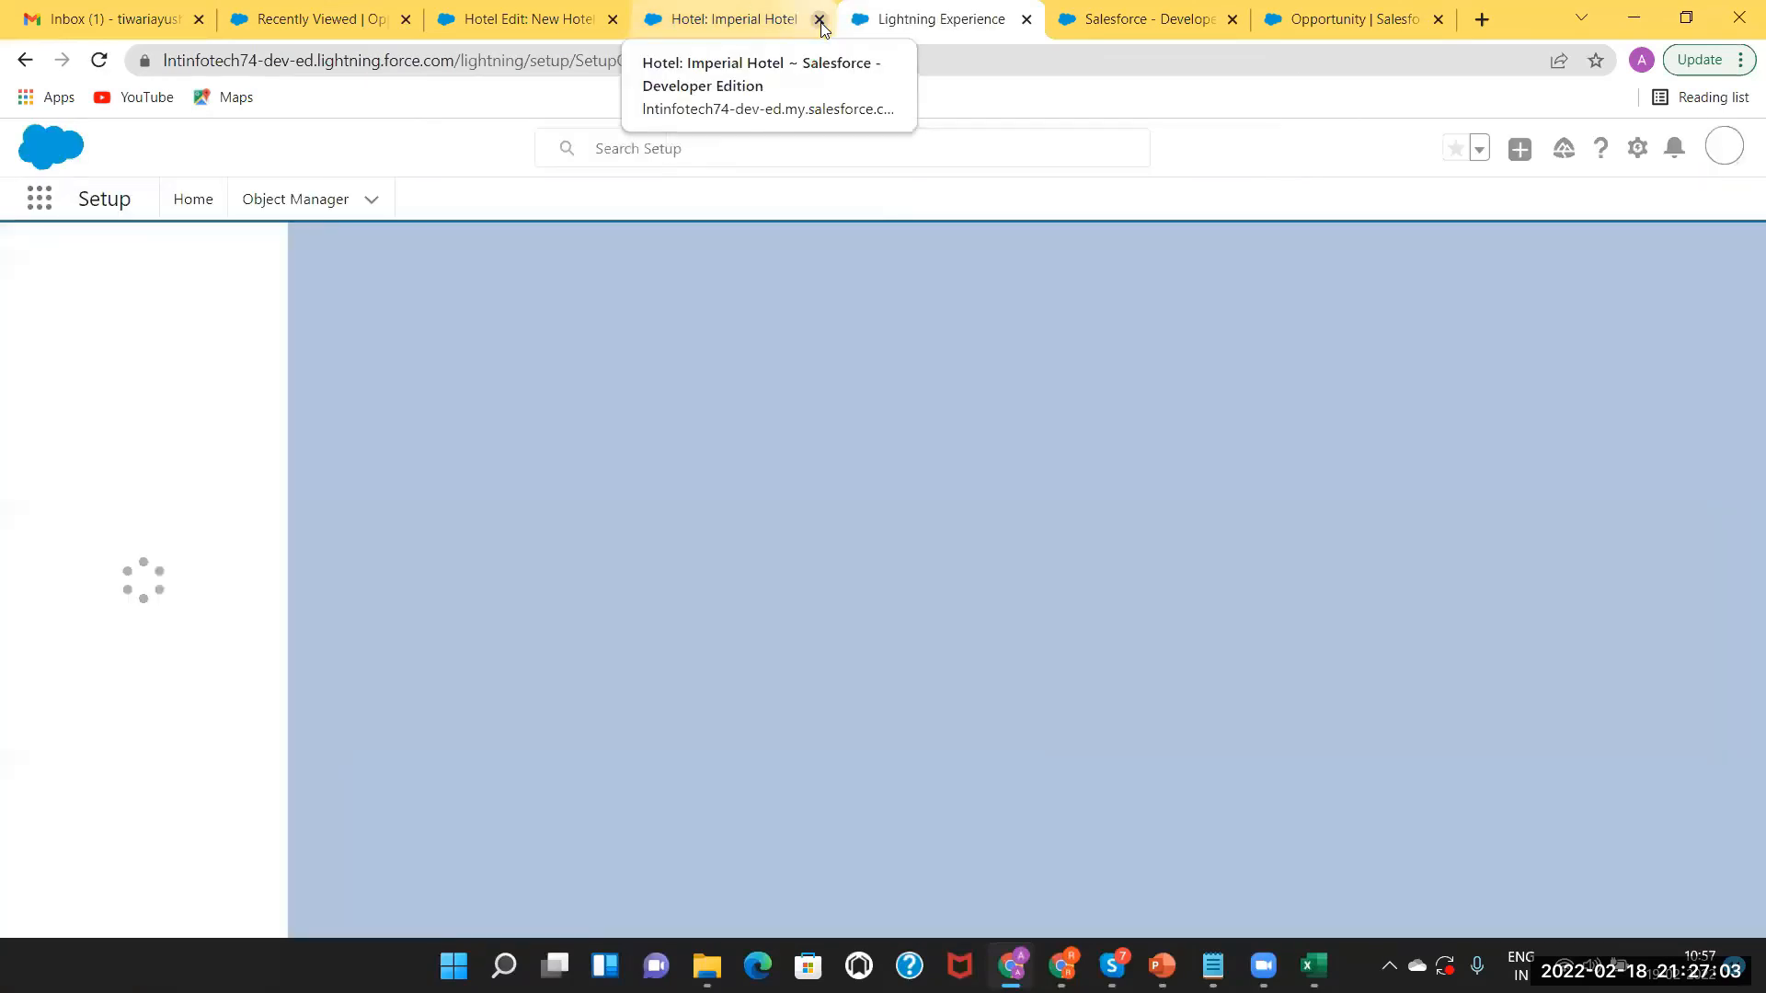
{"action": "left_click", "coordinate": [819, 20]}
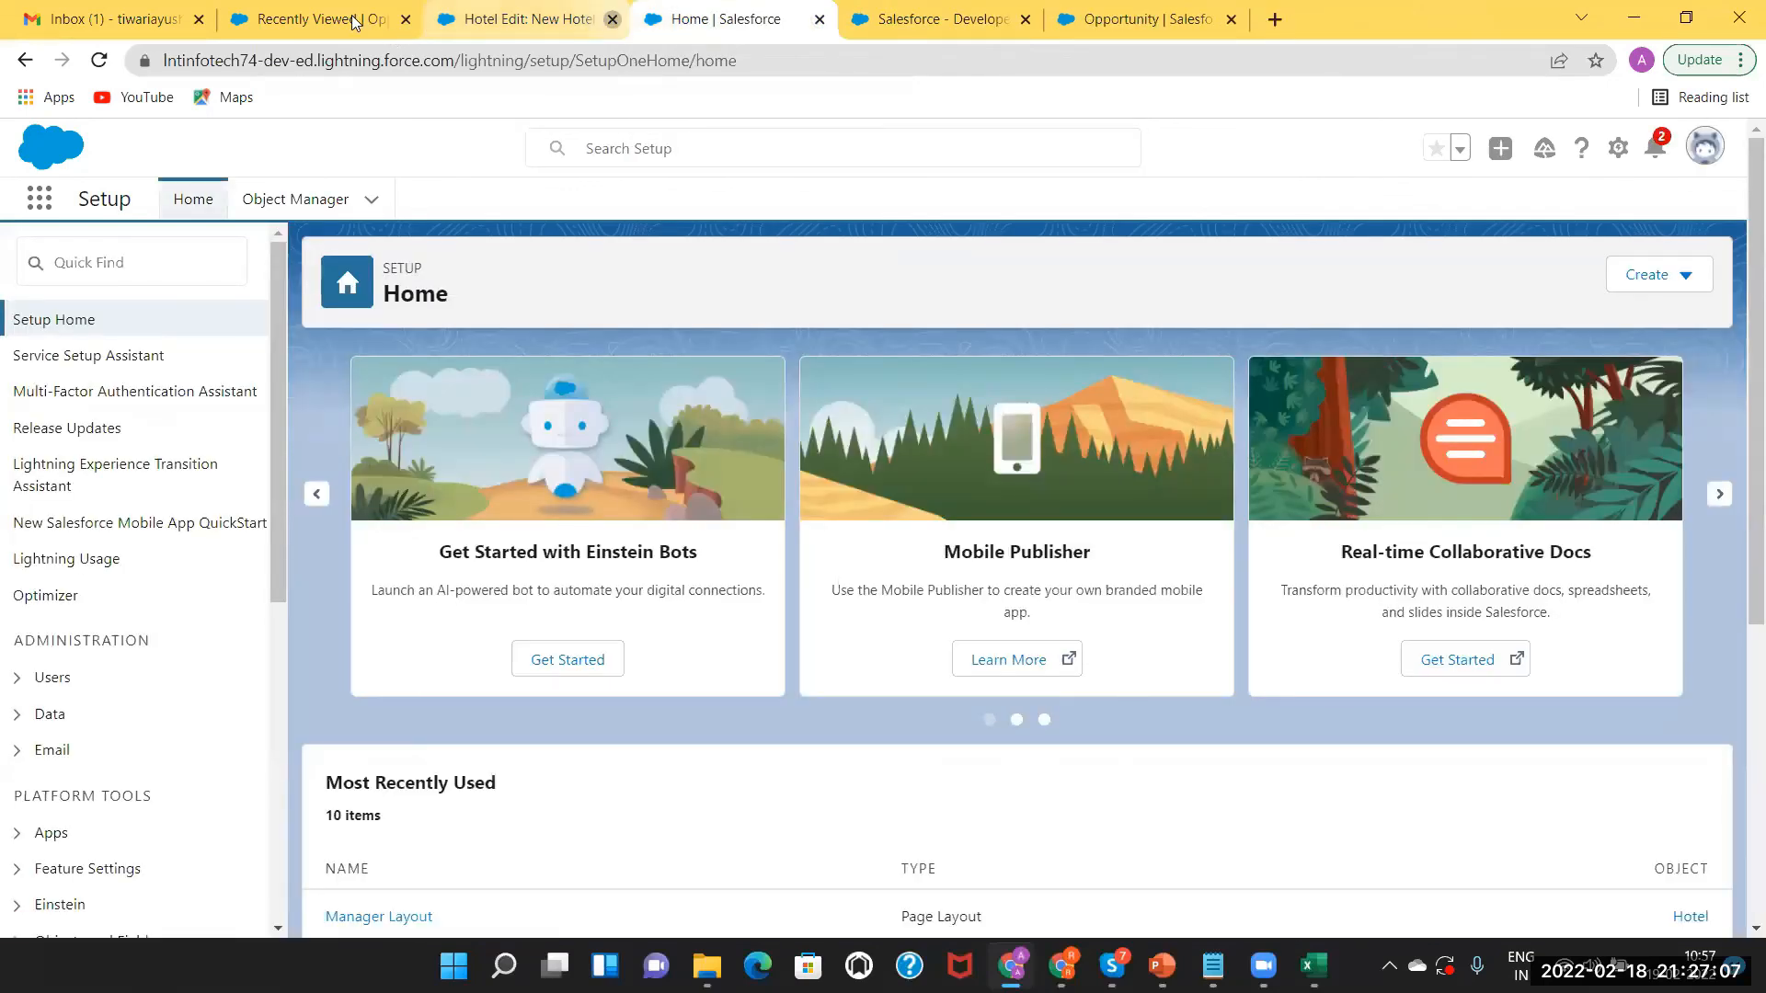
{"action": "middle_click", "coordinate": [494, 14]}
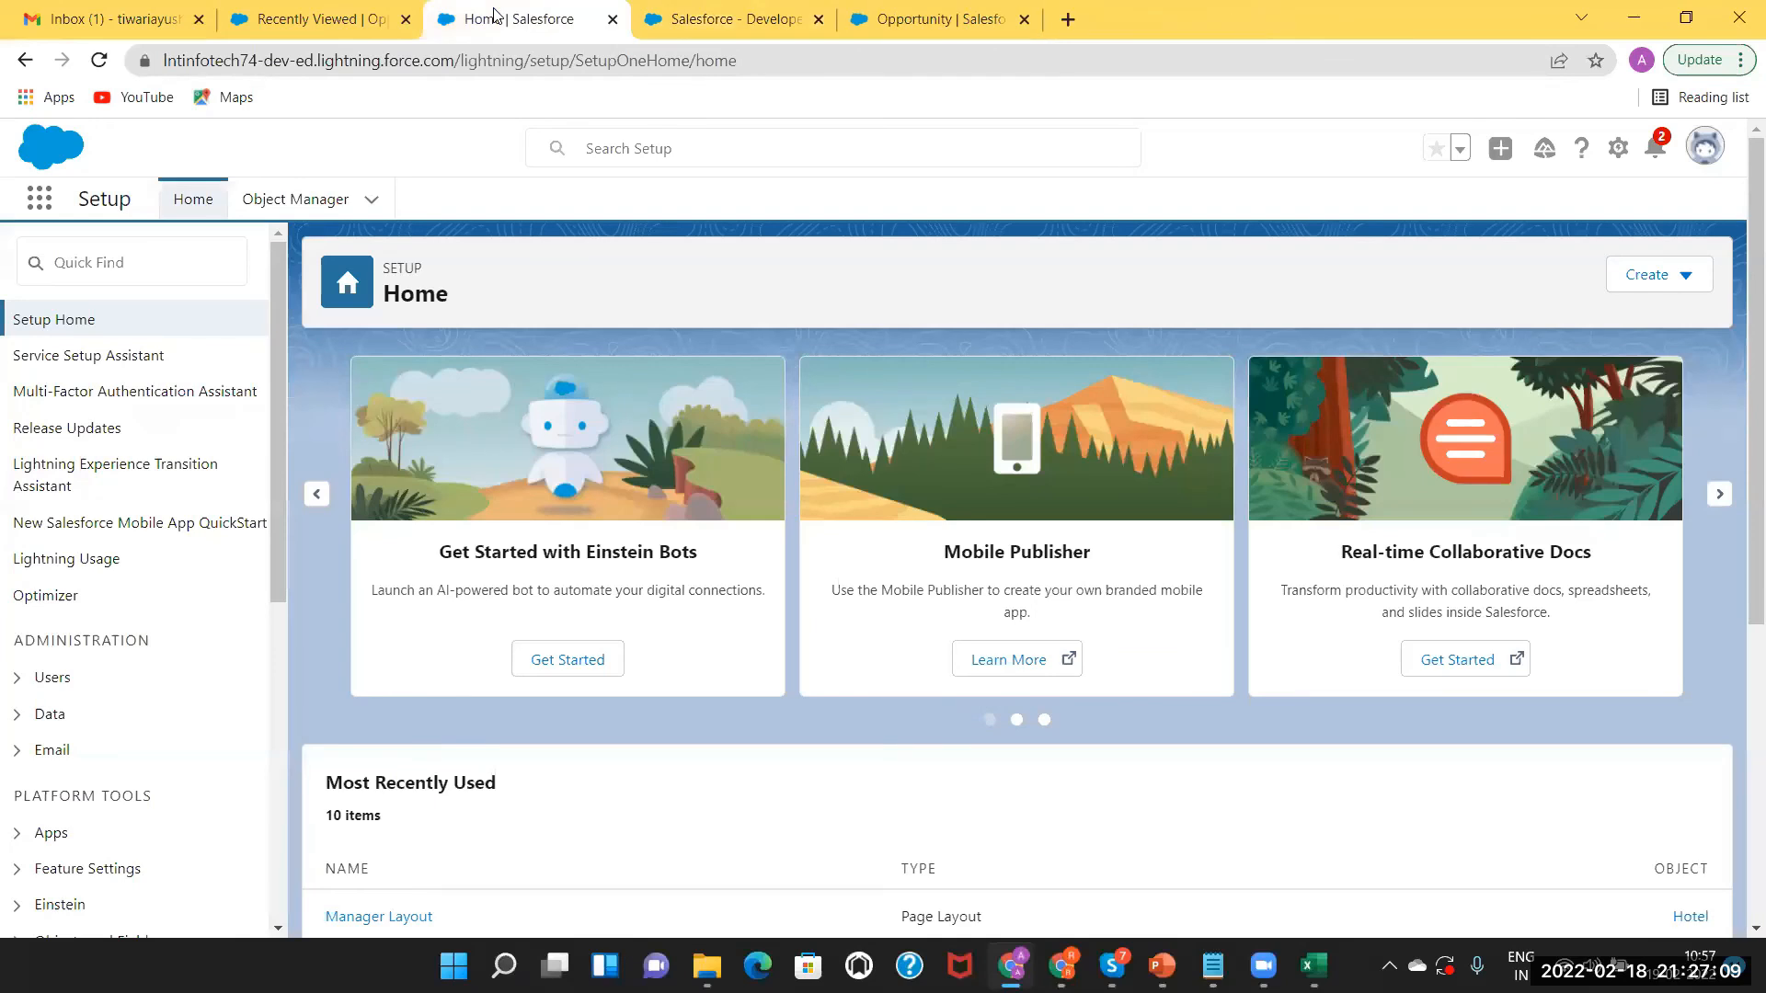